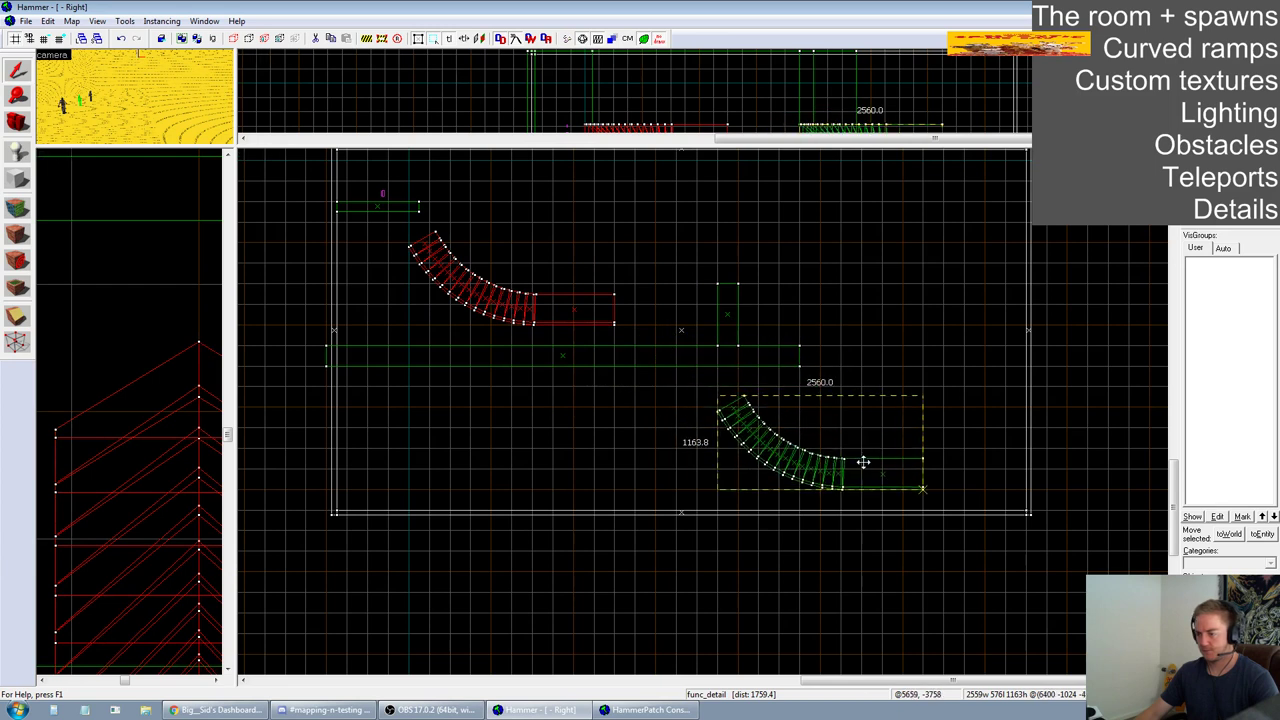
Flip the copied lower curved ramp horizontally in the side view and shift it toward the middle of the room
{"action": "key", "text": "ctrl+l"}
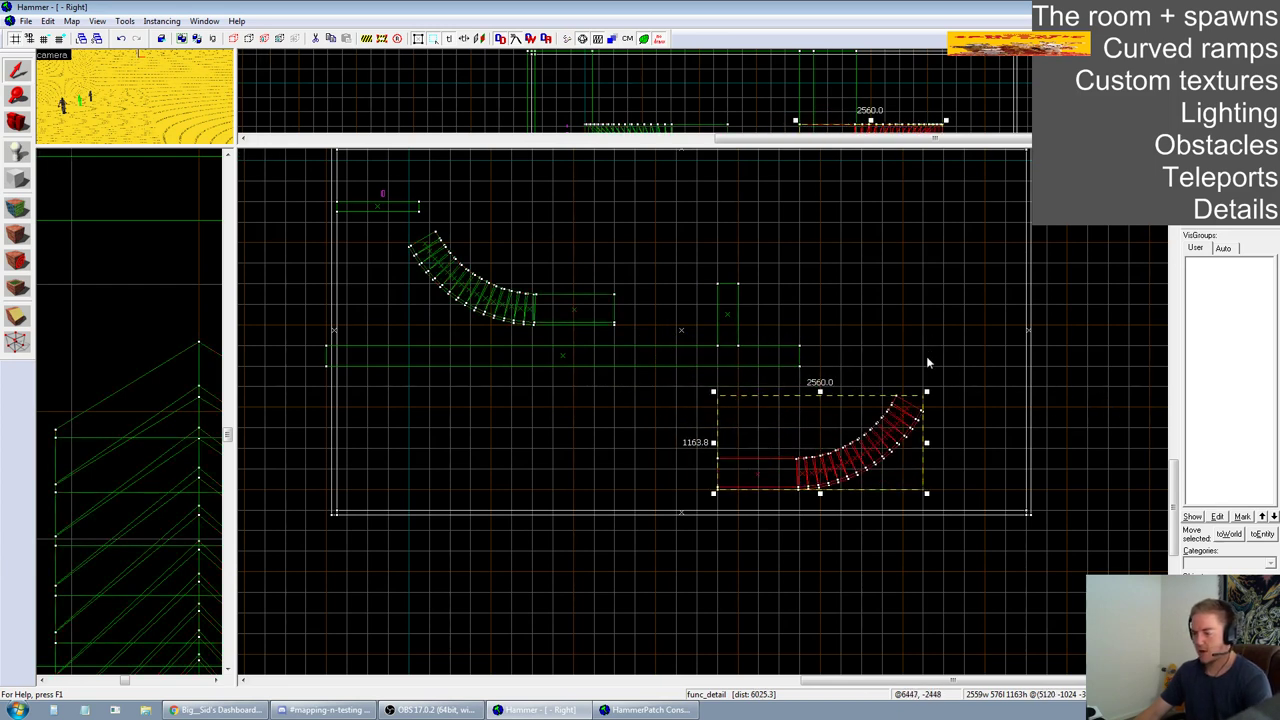
{"action": "left_click_drag", "start_coordinate": [873, 440], "coordinate": [834, 442]}
{"action": "left_click", "coordinate": [960, 453]}
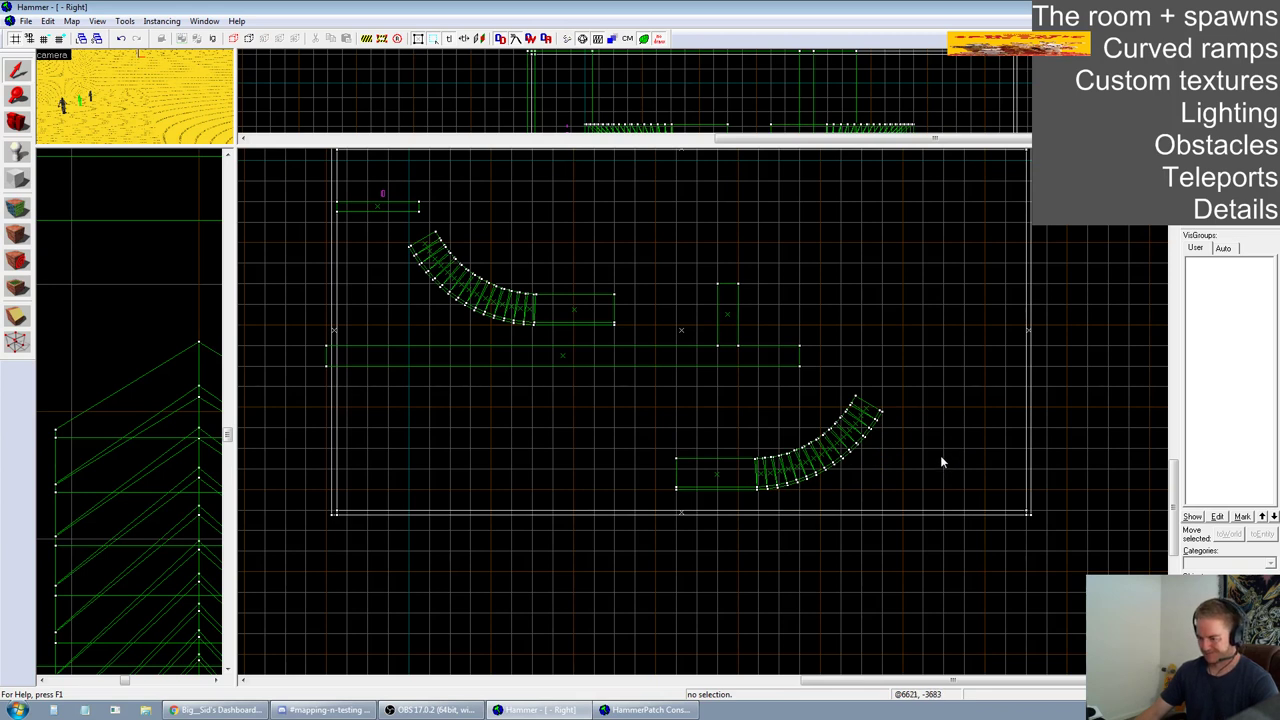
Create a 1024 by 256 block under the long platform in the side view and tie it to a func_detail entity
{"action": "left_click", "coordinate": [16, 206]}
{"action": "left_click_drag", "start_coordinate": [430, 428], "coordinate": [518, 455]}
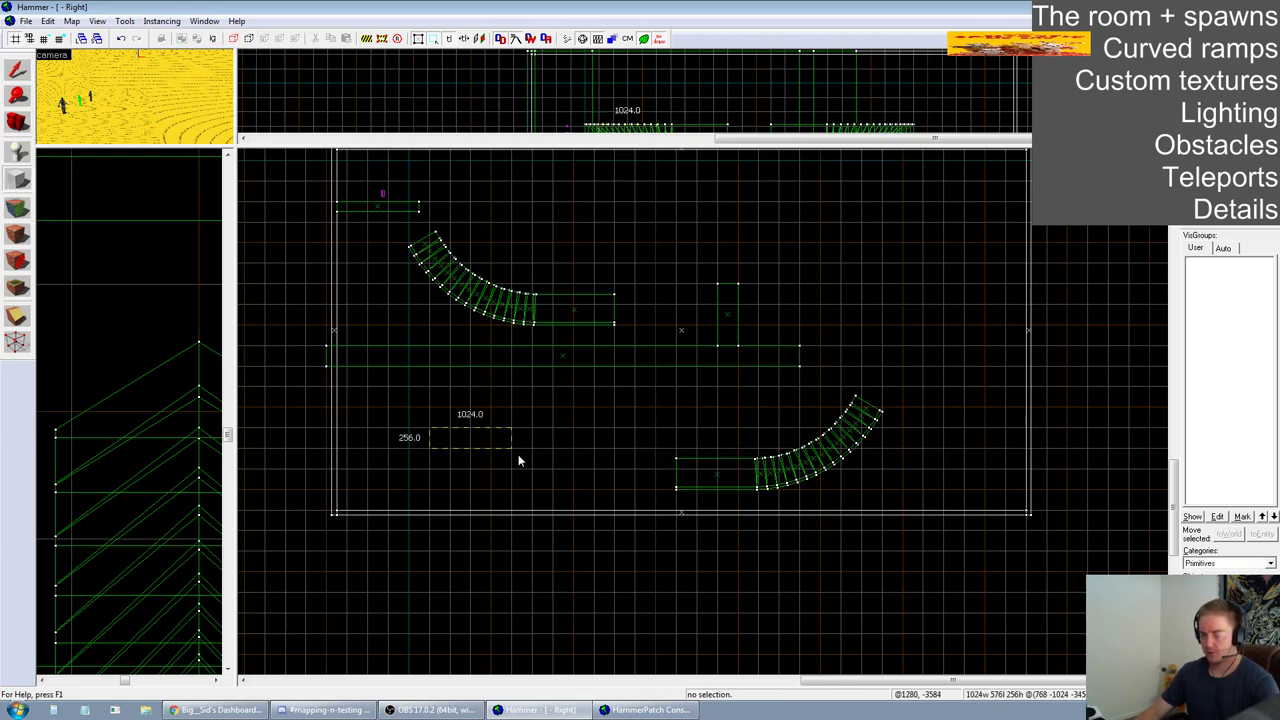
{"action": "key", "text": "Return"}
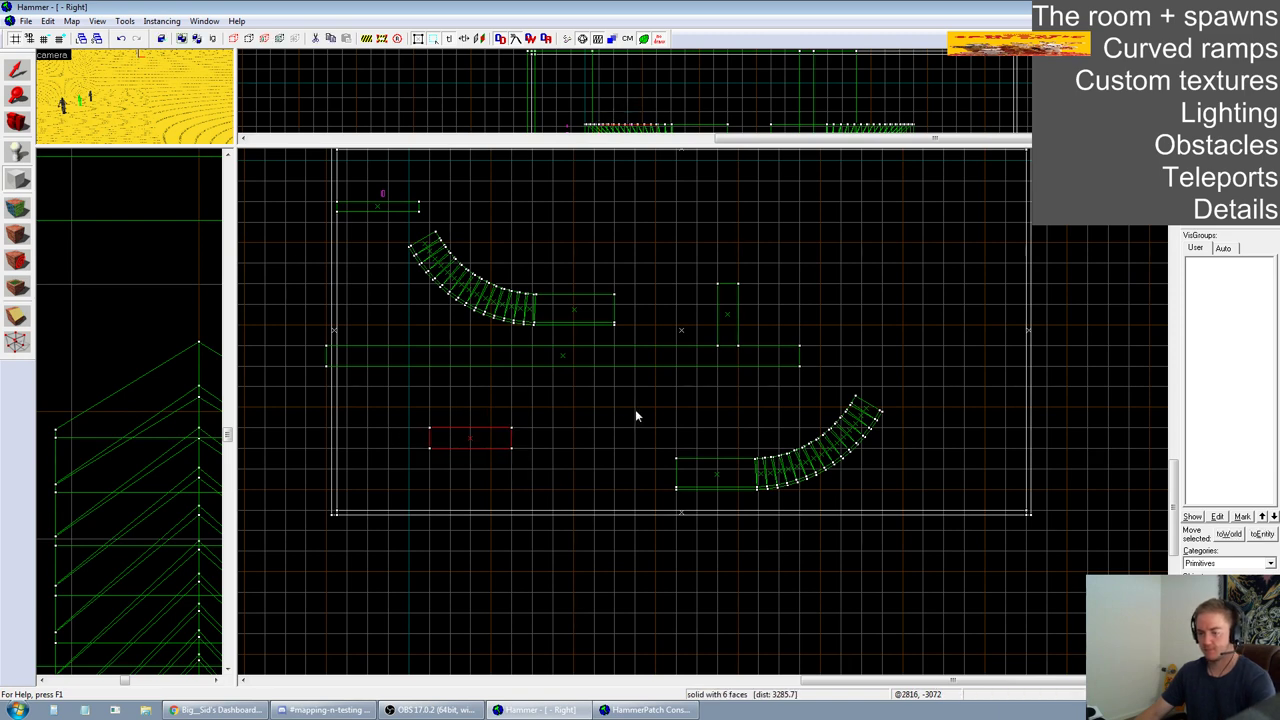
{"action": "key", "text": "ctrl+t"}
{"action": "left_click", "coordinate": [829, 514]}
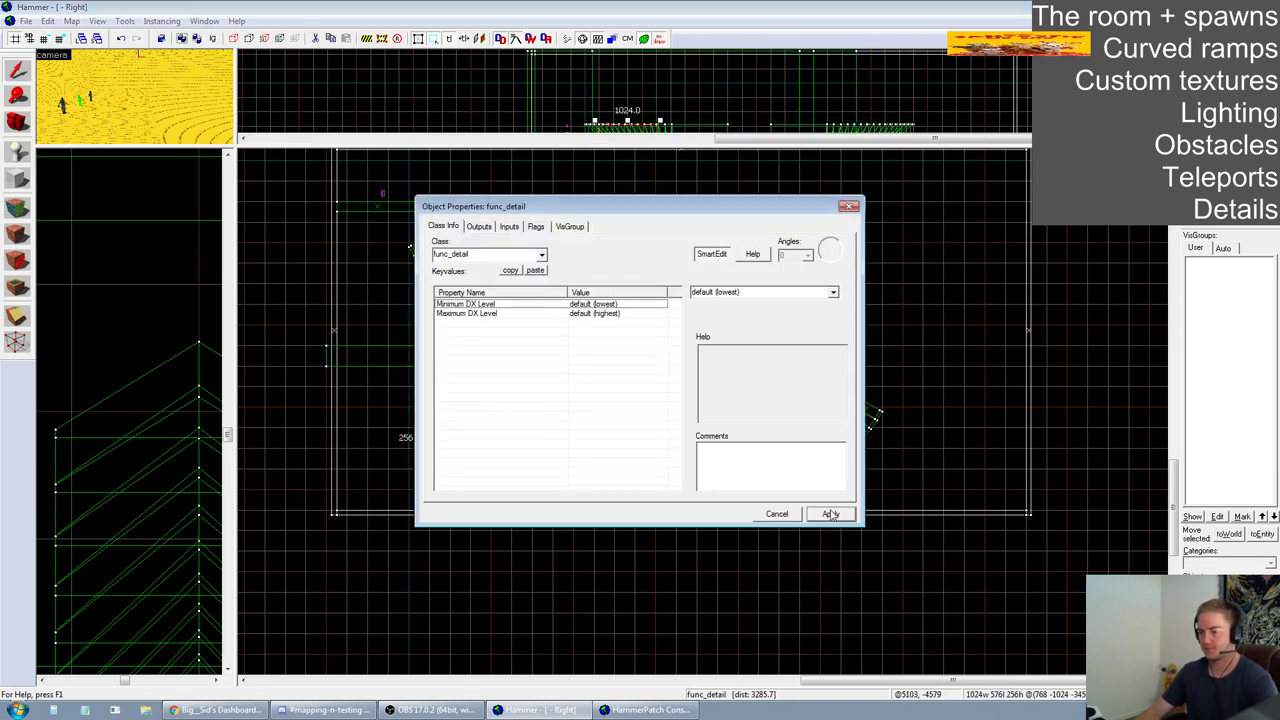
{"action": "left_click", "coordinate": [850, 207]}
{"action": "key", "text": "Escape"}
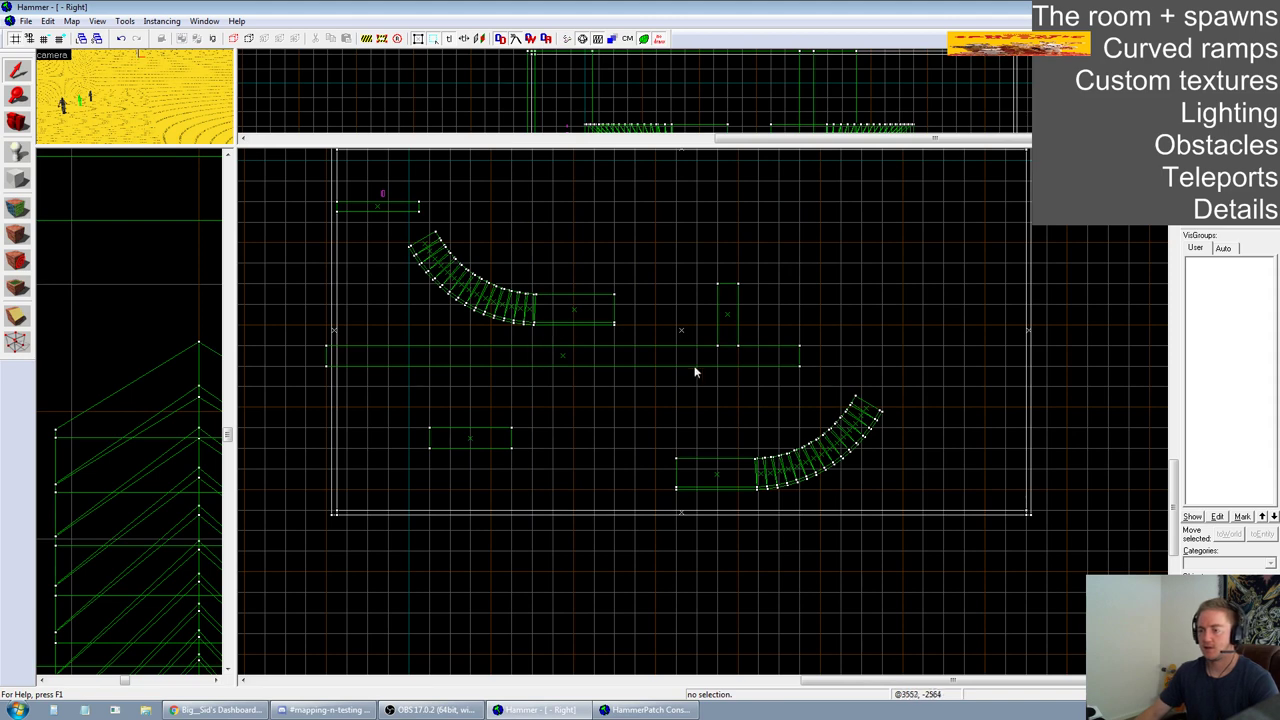
Enlarge the 3D camera view and fly through the room to examine the spawn platform and its surfaces
{"action": "scroll", "coordinate": [834, 377], "scroll_direction": "down", "scroll_amount": 2}
{"action": "scroll", "coordinate": [843, 349], "scroll_direction": "up", "scroll_amount": 3}
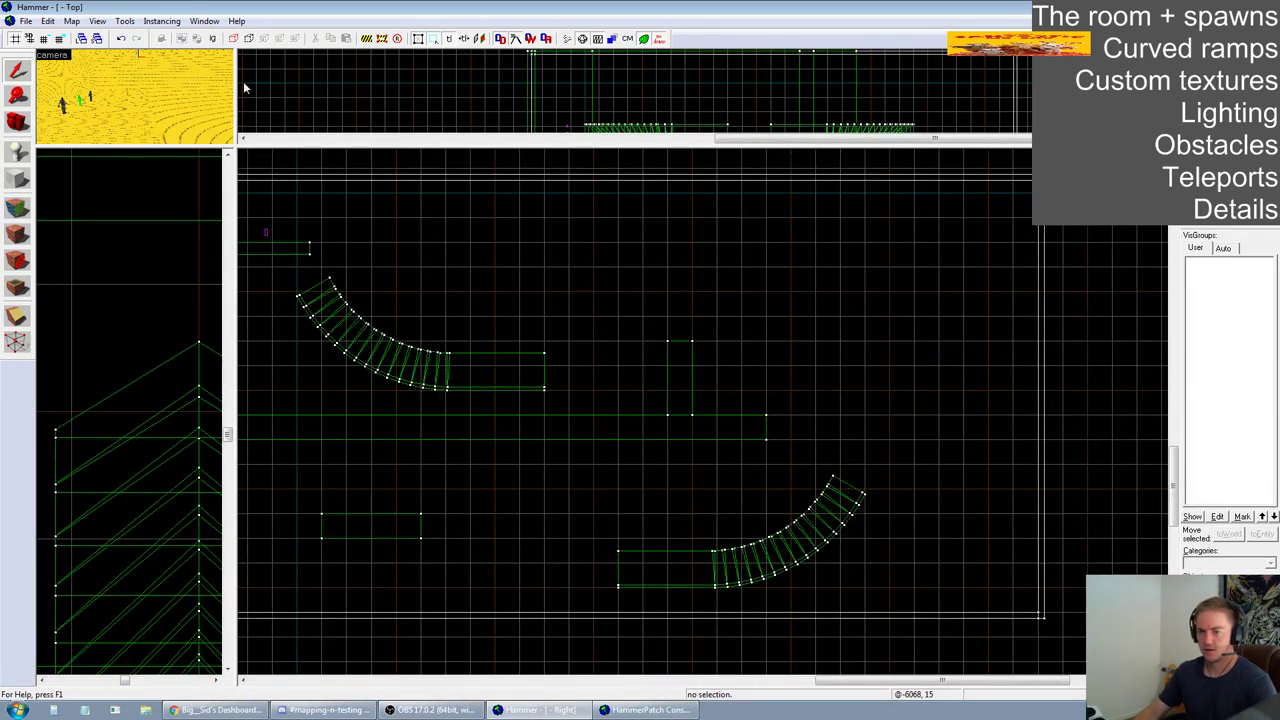
{"action": "left_click_drag", "start_coordinate": [237, 146], "coordinate": [843, 487]}
{"action": "key", "text": "z"}
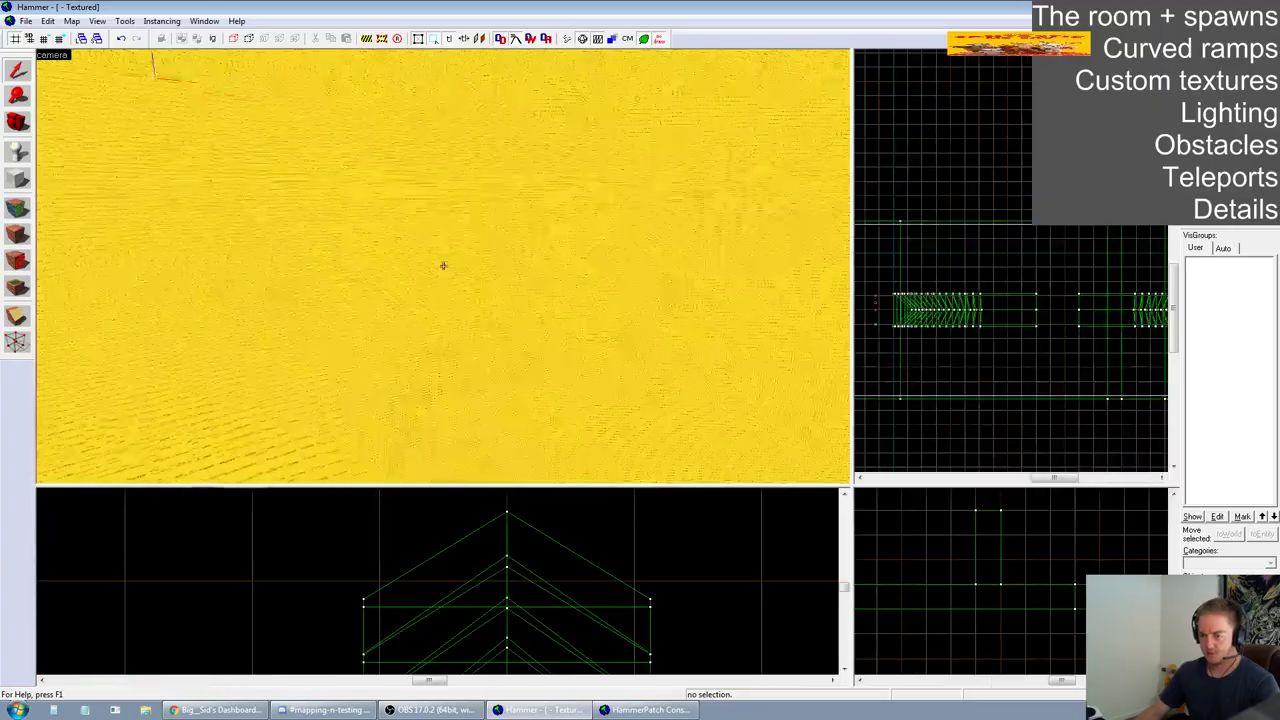
{"action": "key", "text": "w"}
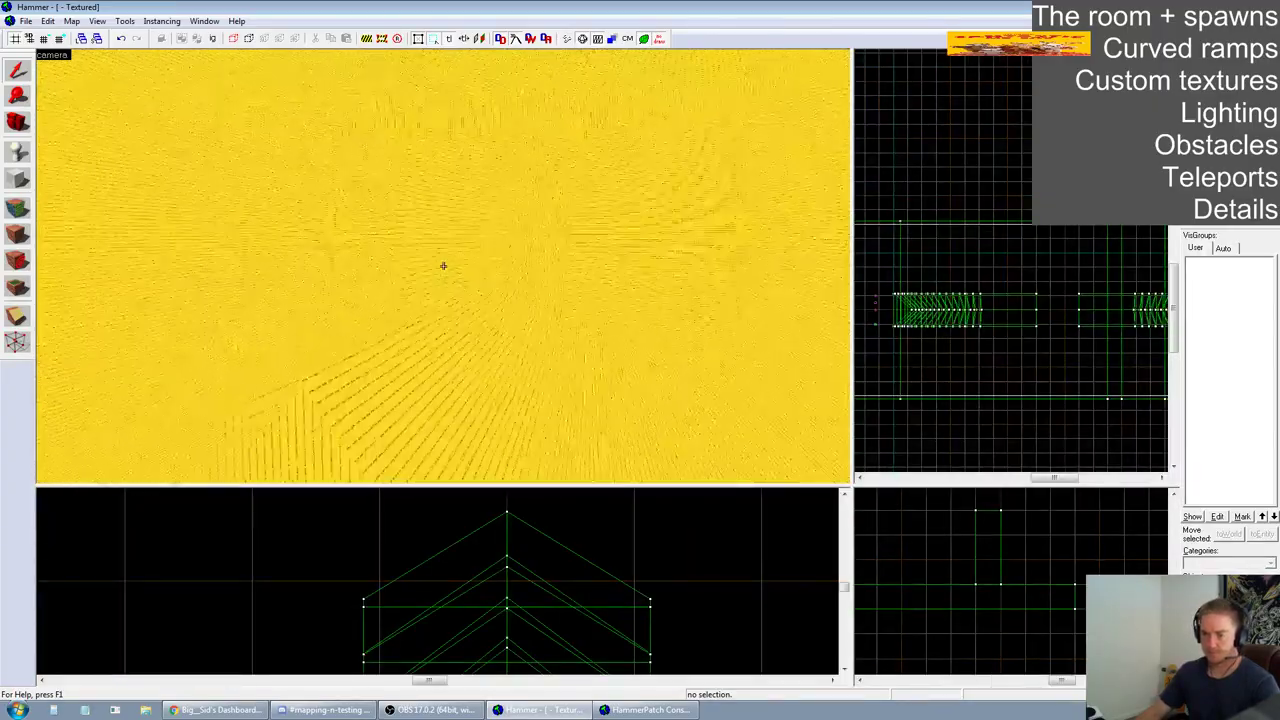
{"action": "key", "text": "s"}
{"action": "key", "text": "z"}
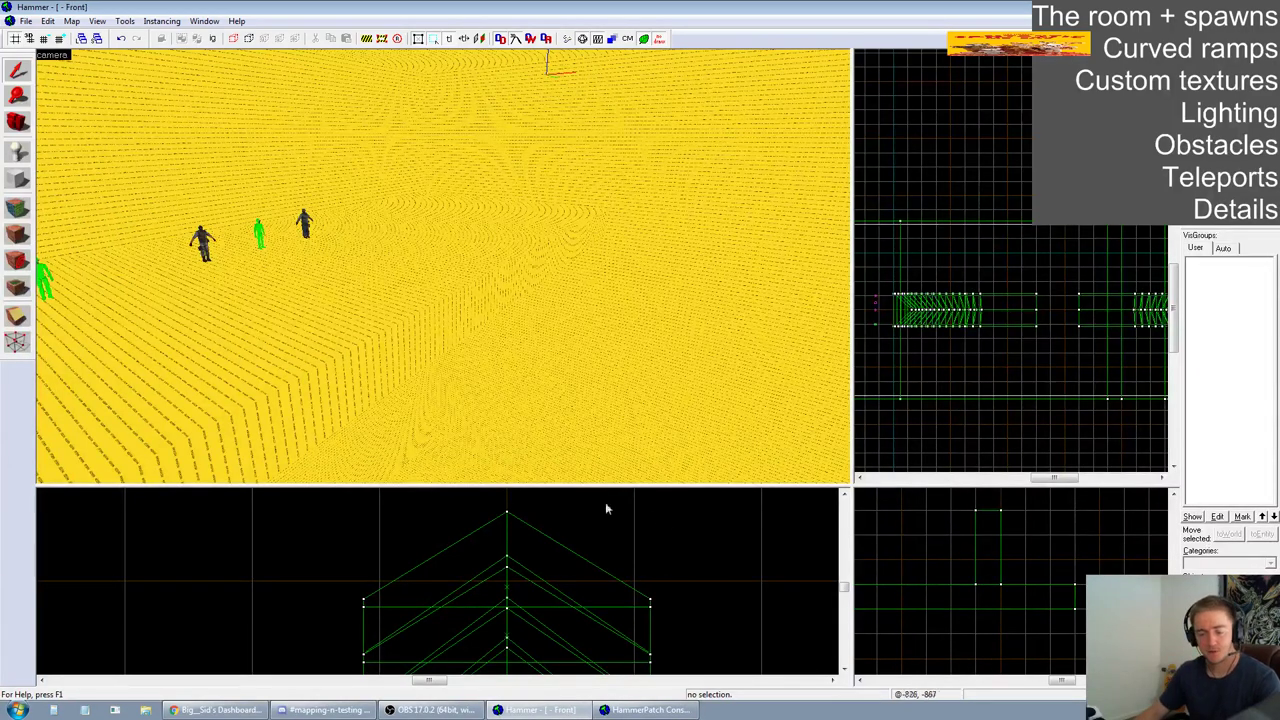
Switch to VTFEdit and import nicewallpaper.png from the SPEEDFREAKS folder, accepting the offered VTF options
{"action": "left_click", "coordinate": [20, 710]}
{"action": "mouse_move", "coordinate": [86, 429]}
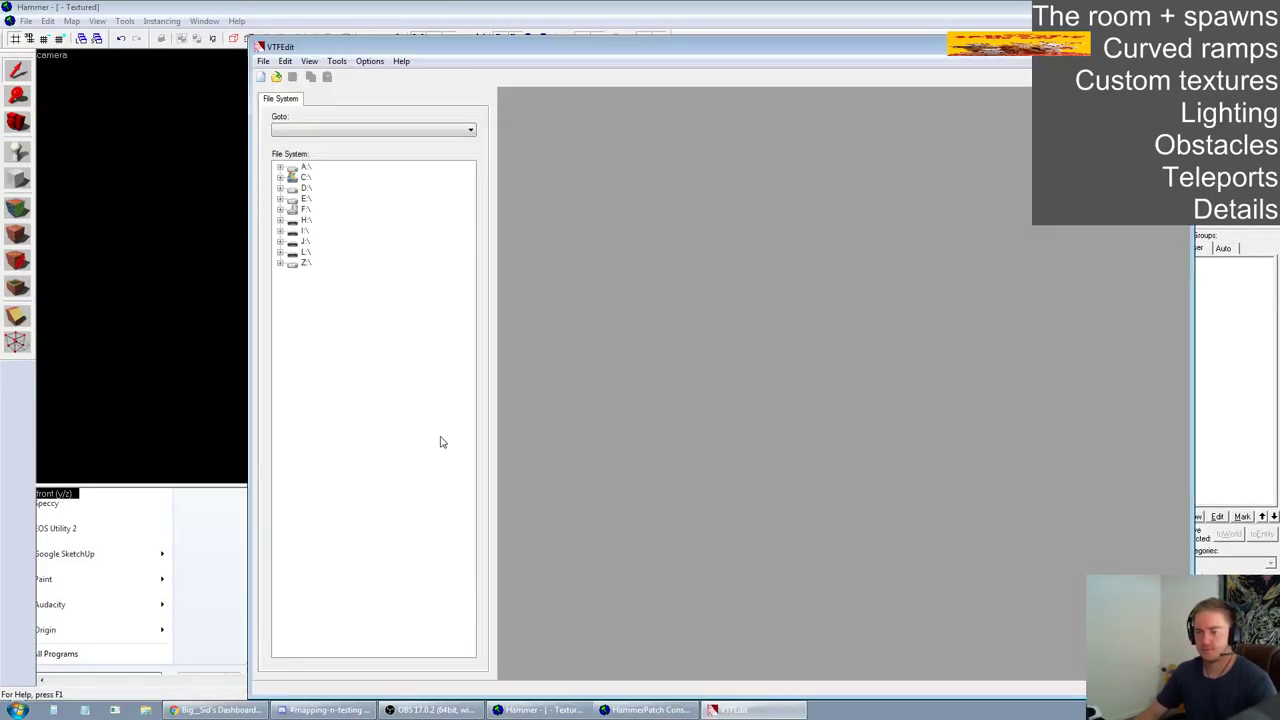
{"action": "left_click", "coordinate": [262, 77]}
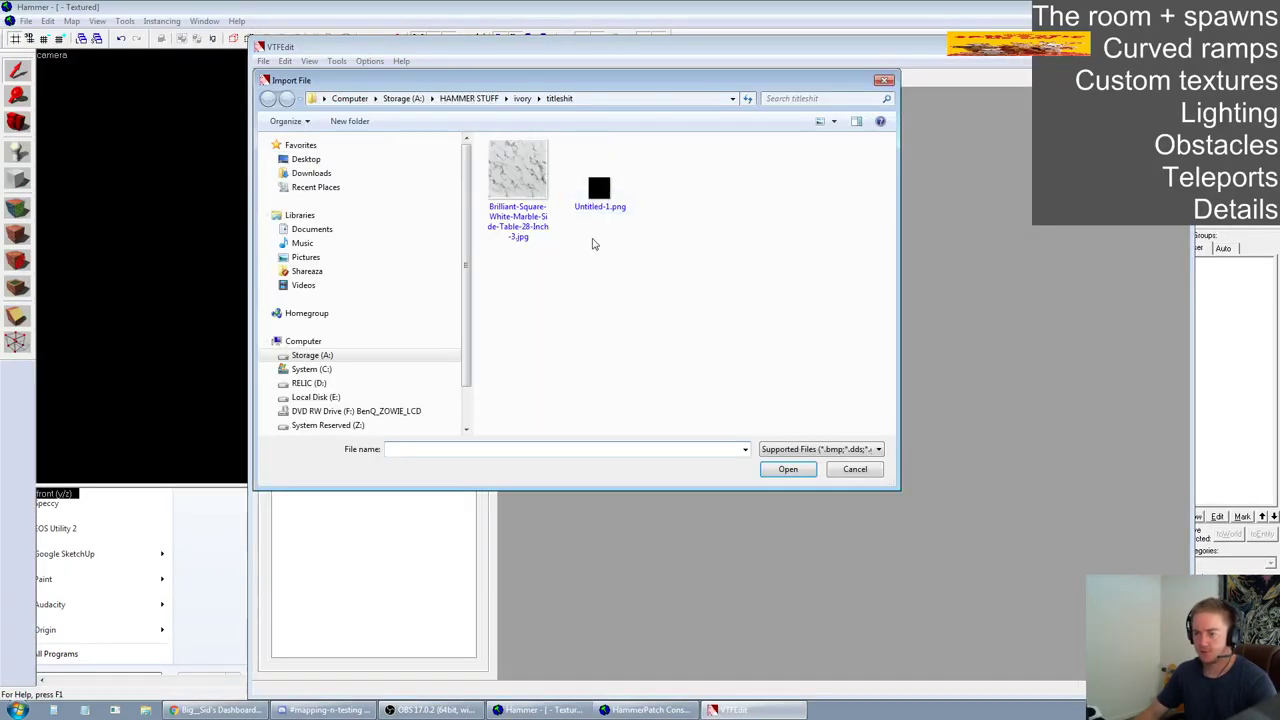
{"action": "left_click", "coordinate": [469, 98]}
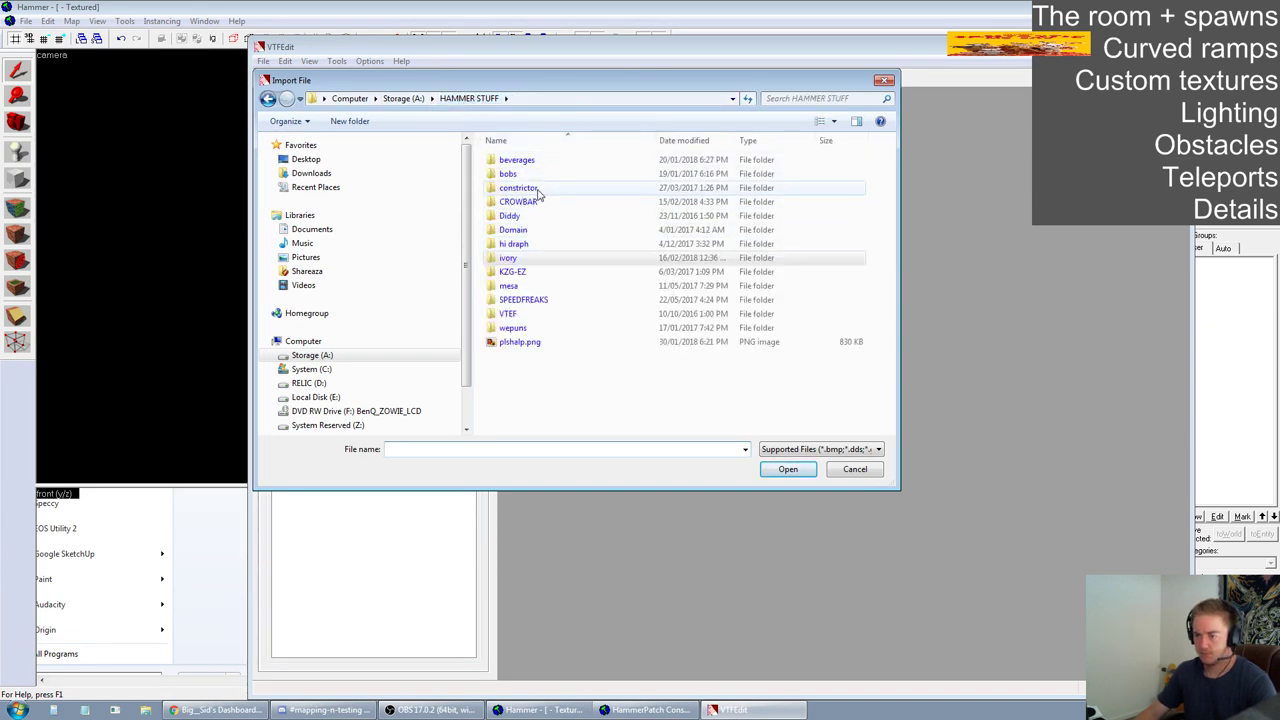
{"action": "double_click", "coordinate": [530, 300]}
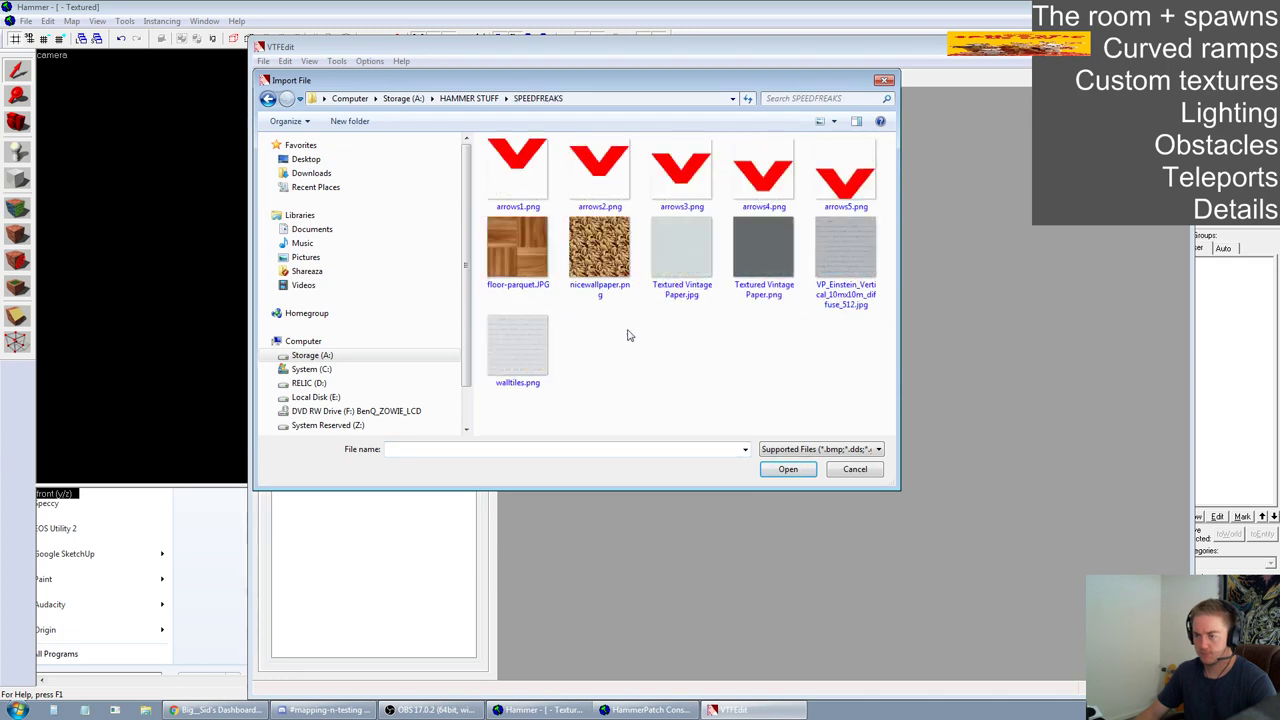
{"action": "double_click", "coordinate": [614, 255]}
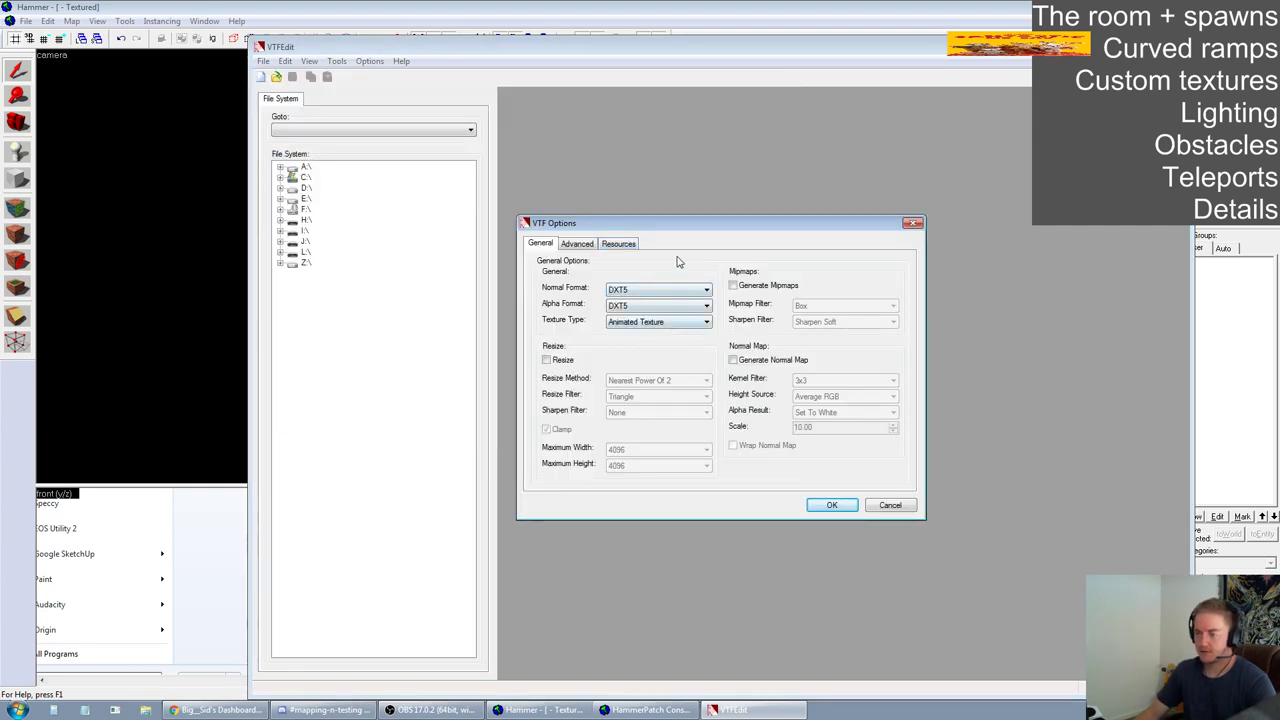
{"action": "left_click", "coordinate": [835, 504]}
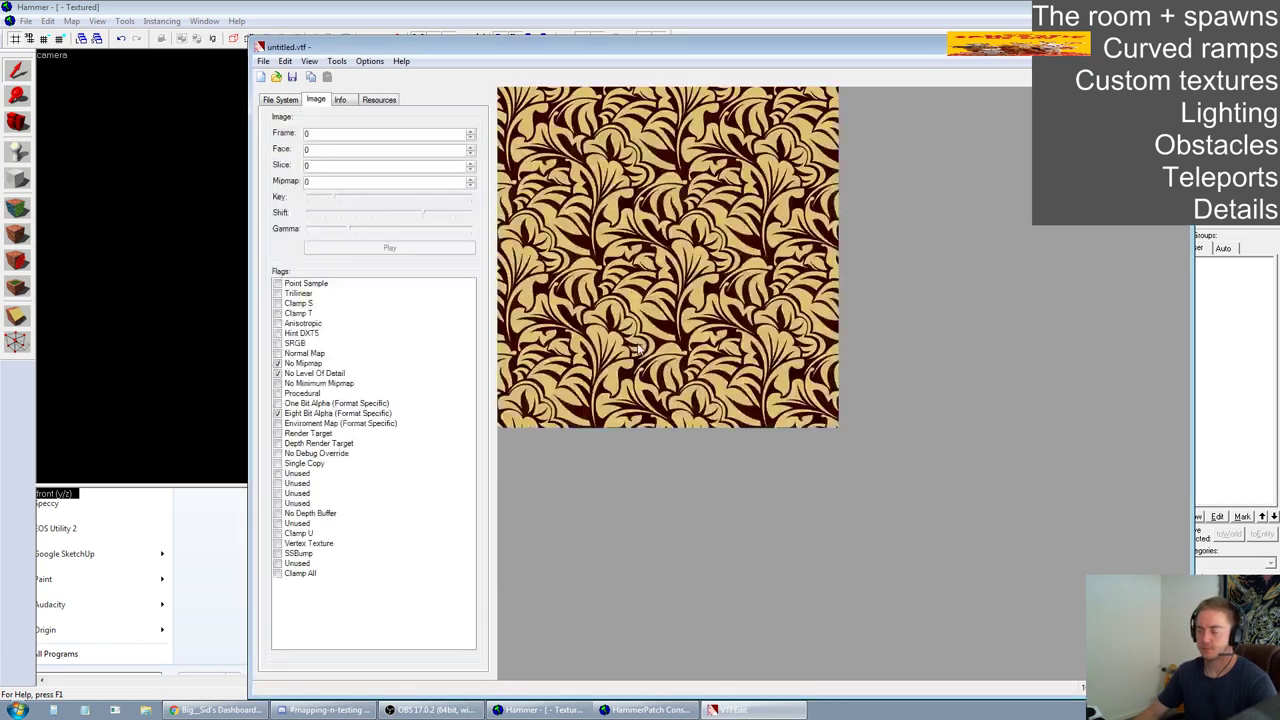
Save the wallpaper texture as ramp1 in a new folder named tut inside HAMMER STUFF
{"action": "left_click", "coordinate": [292, 78]}
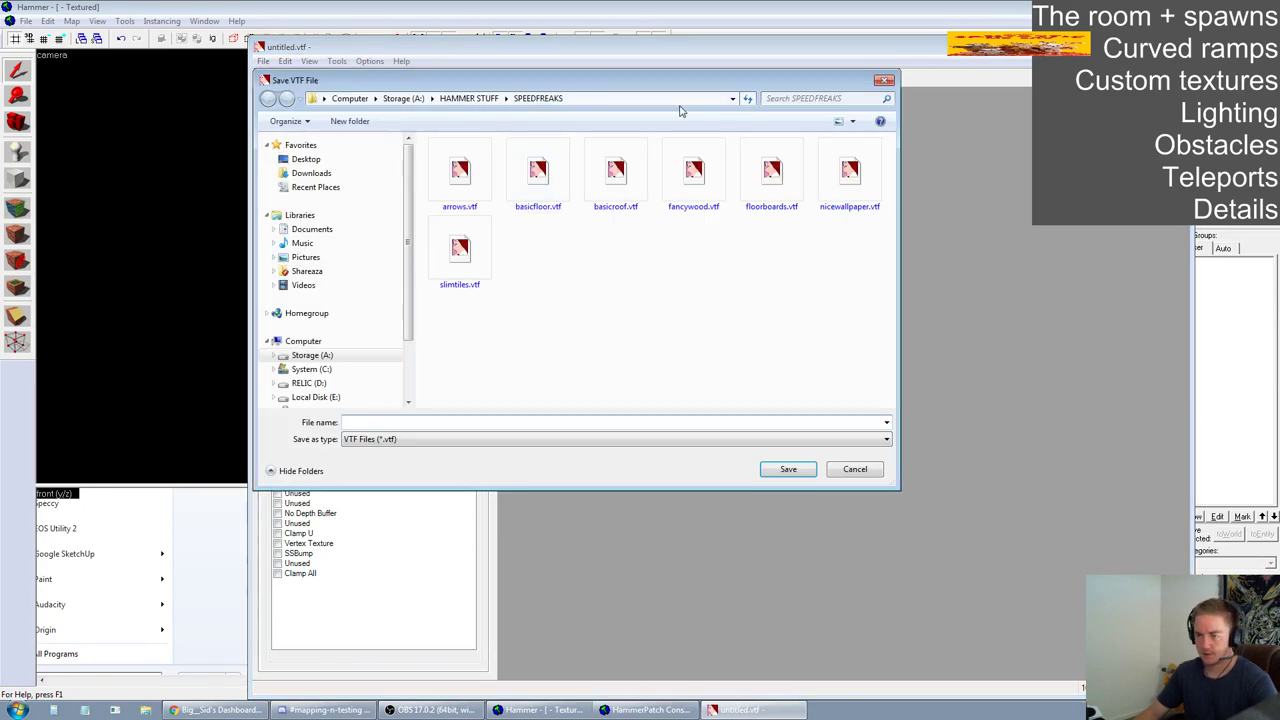
{"action": "left_click", "coordinate": [468, 98]}
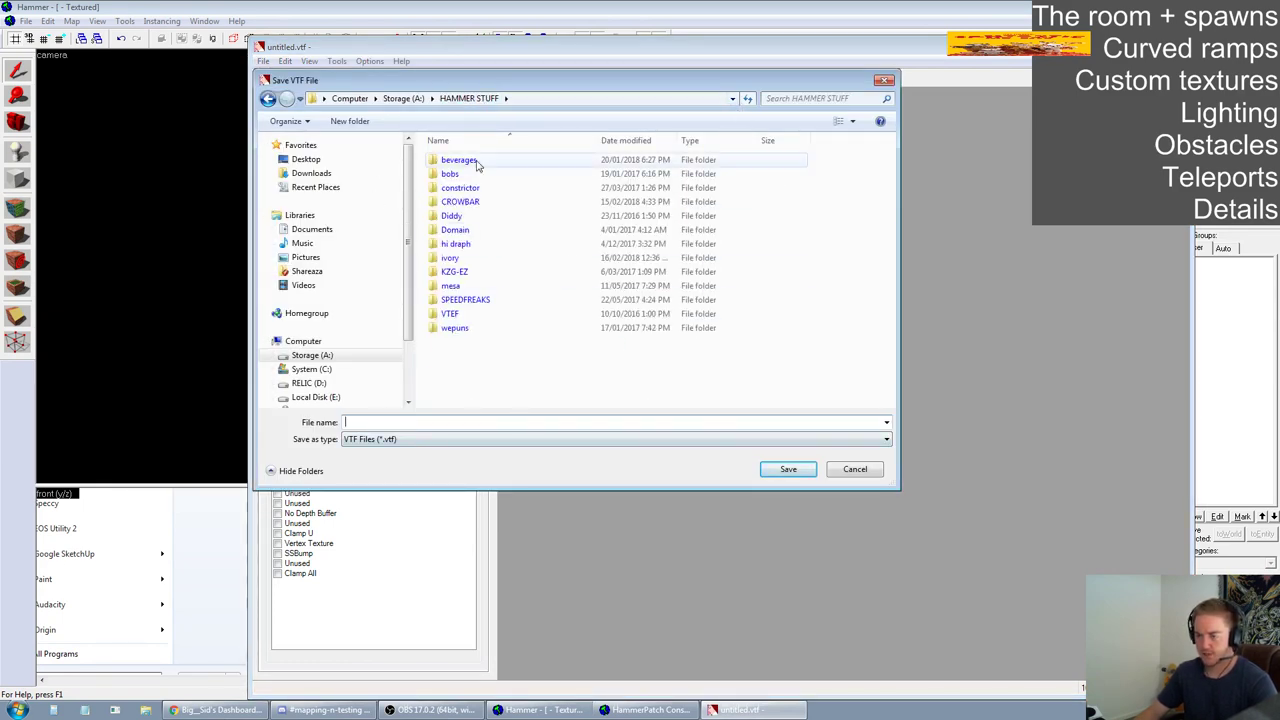
{"action": "right_click", "coordinate": [512, 342]}
{"action": "mouse_move", "coordinate": [545, 469]}
{"action": "left_click", "coordinate": [650, 469]}
{"action": "type", "text": "t"}
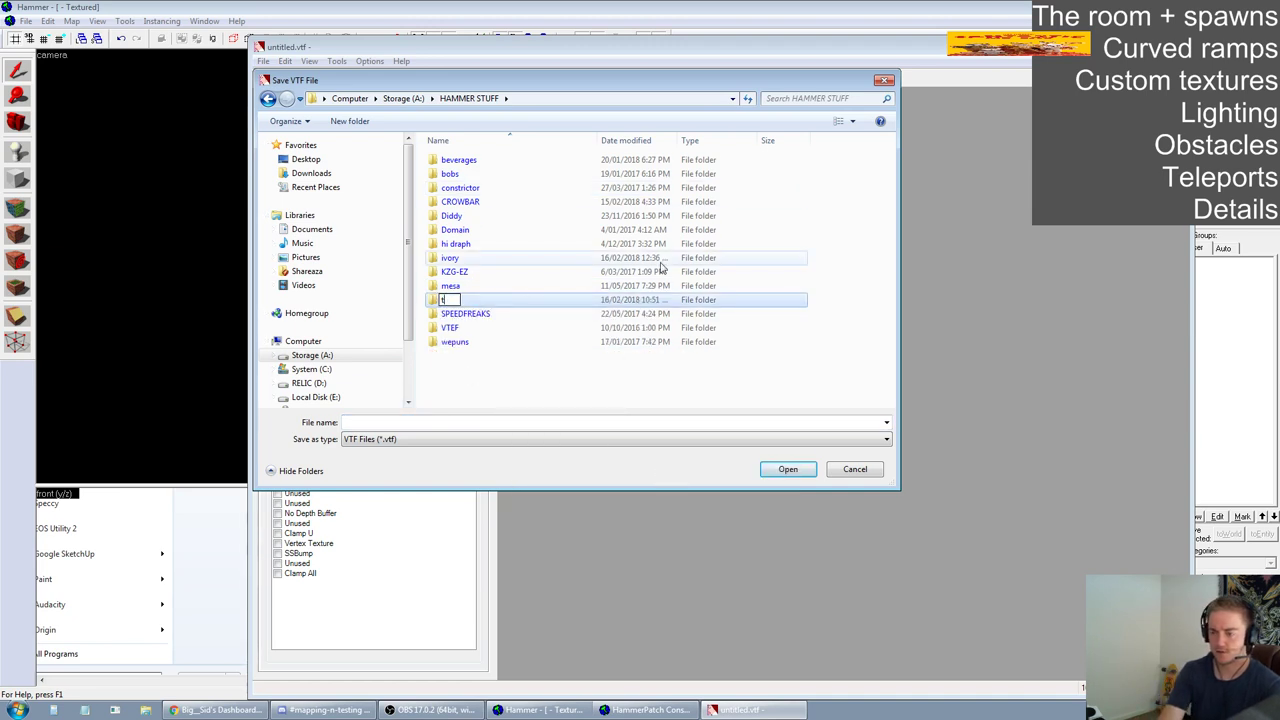
{"action": "type", "text": "ut"}
{"action": "key", "text": "Return"}
{"action": "key", "text": "Return"}
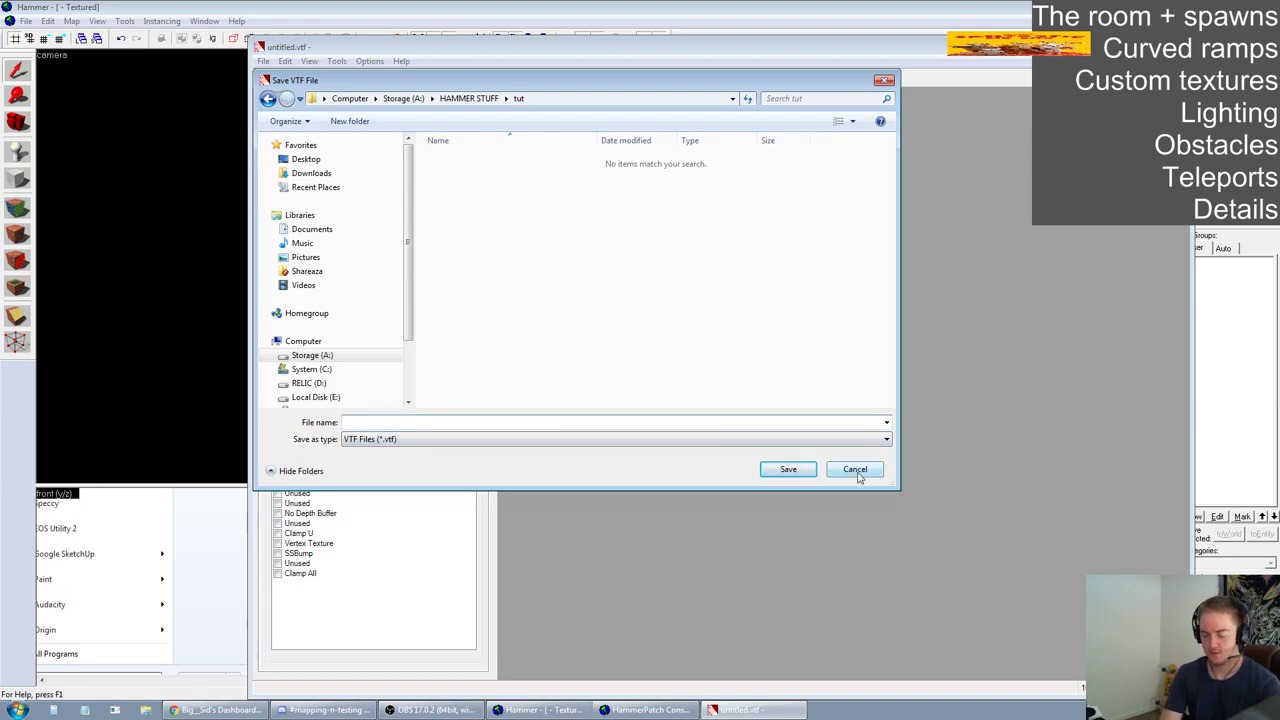
{"action": "type", "text": "ramp1"}
{"action": "key", "text": "Return"}
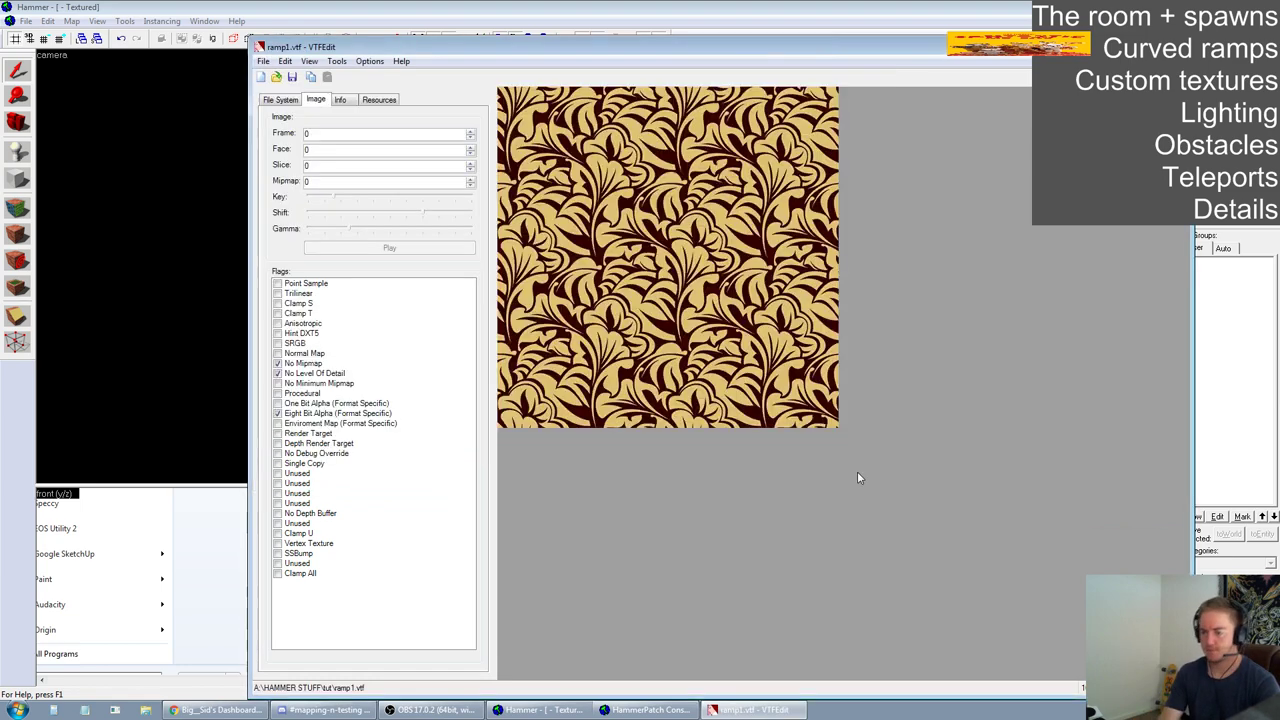
Import floor-parquet.JPG from the SPEEDFREAKS folder, accepting the offered VTF options
{"action": "left_click", "coordinate": [262, 78]}
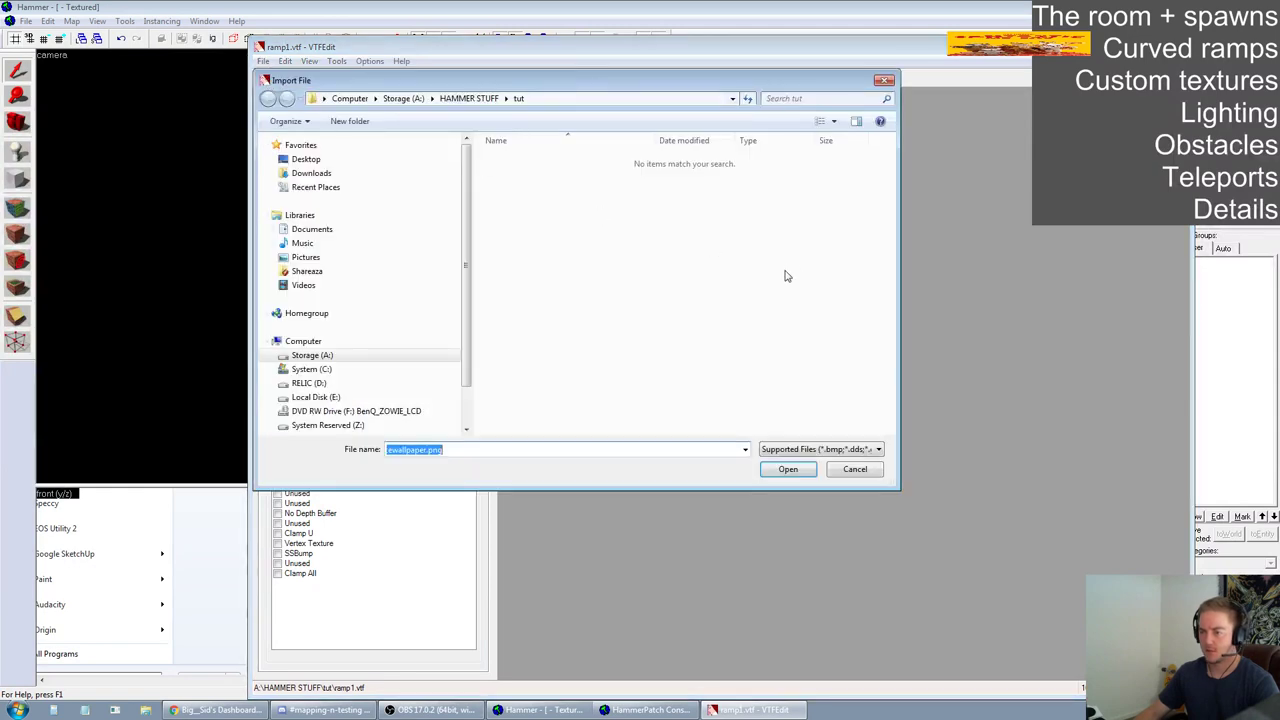
{"action": "left_click", "coordinate": [476, 100]}
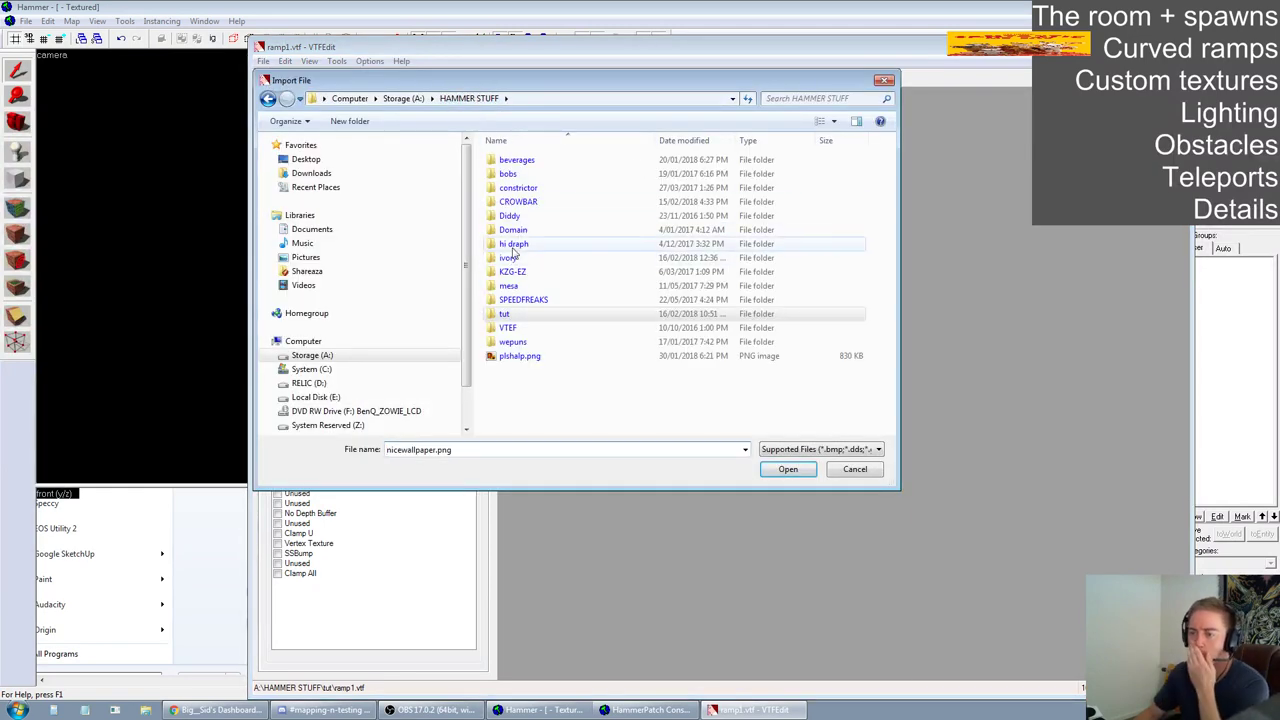
{"action": "double_click", "coordinate": [540, 300]}
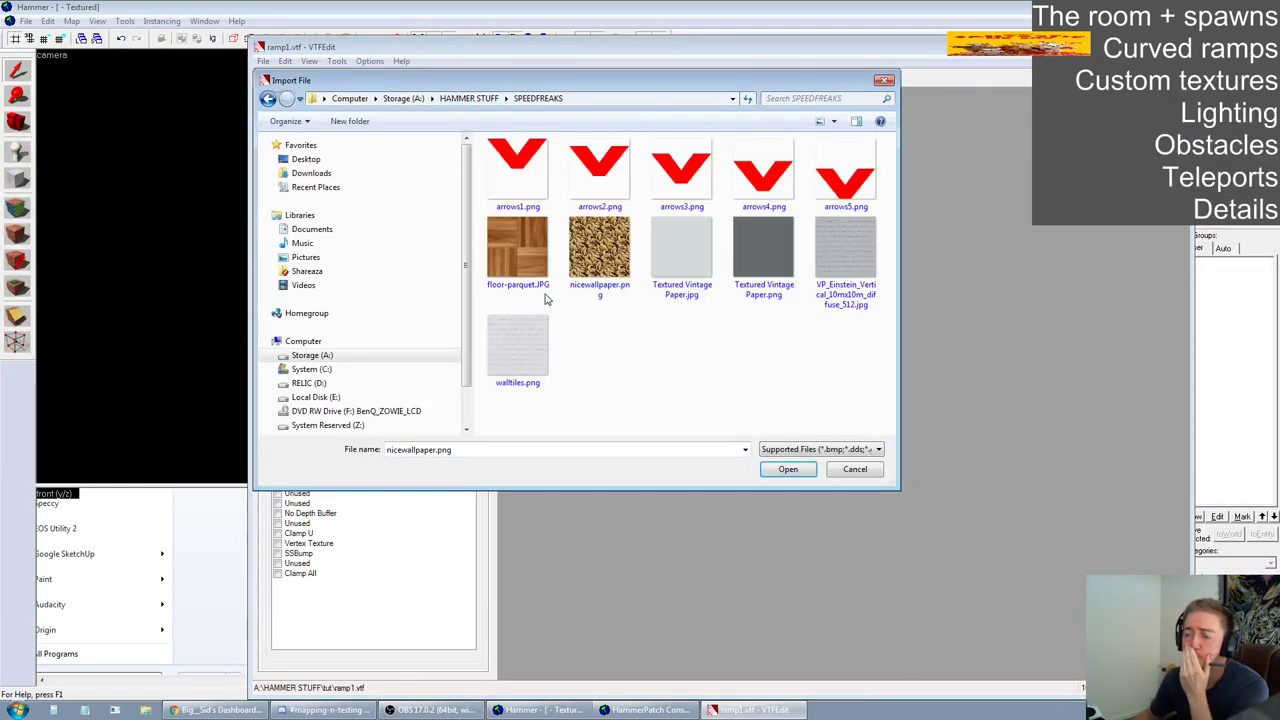
{"action": "double_click", "coordinate": [529, 245]}
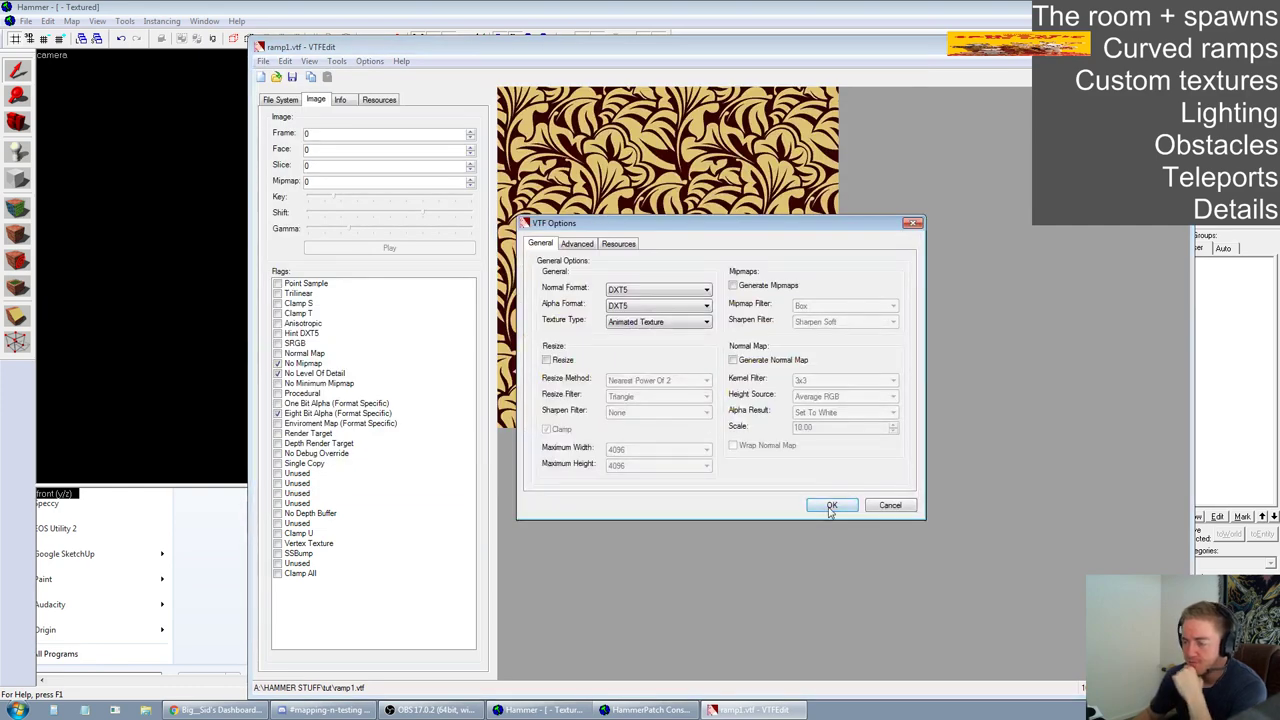
{"action": "left_click", "coordinate": [831, 506]}
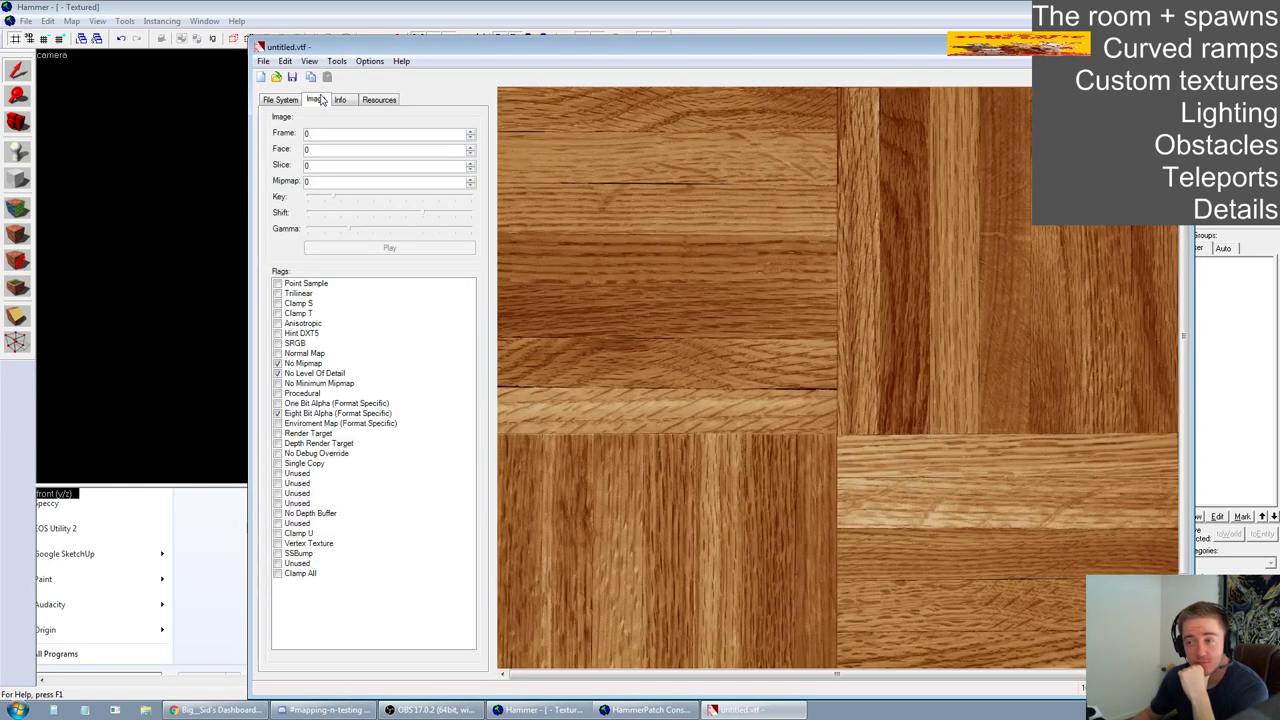
Save the parquet texture as ramp2.vtf in the tut folder inside HAMMER STUFF
{"action": "left_click", "coordinate": [295, 78]}
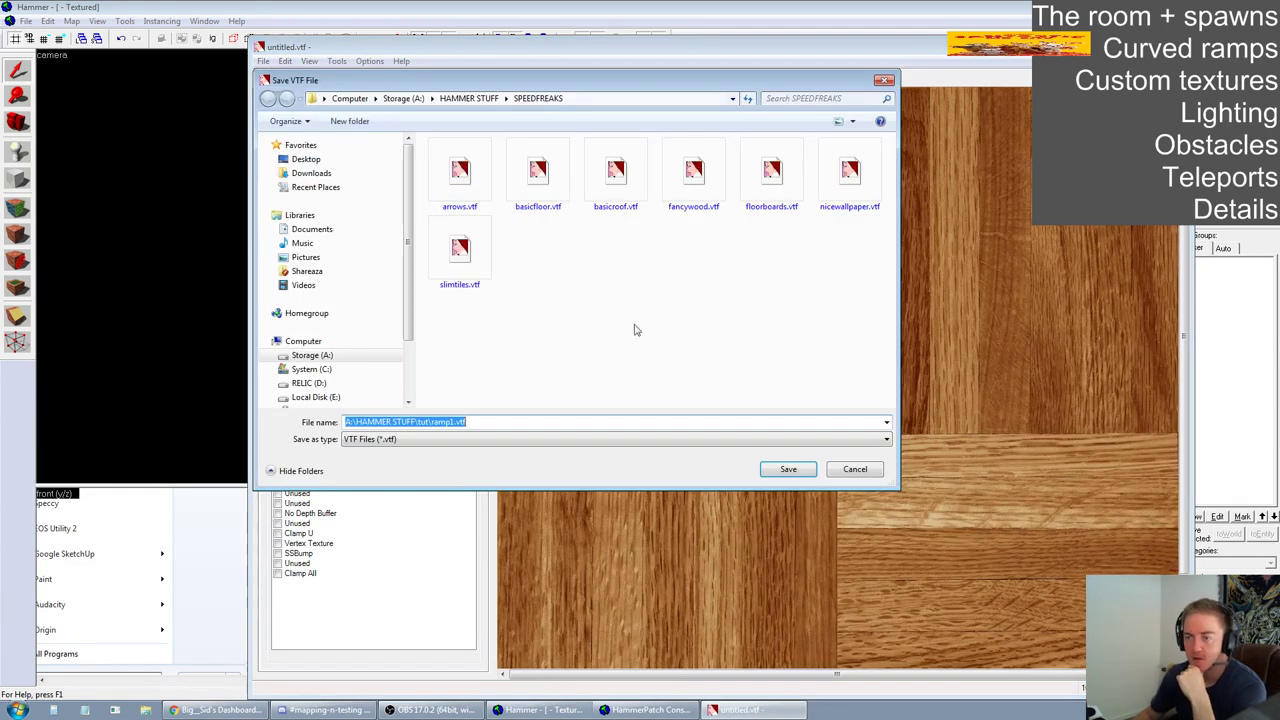
{"action": "left_click", "coordinate": [466, 98]}
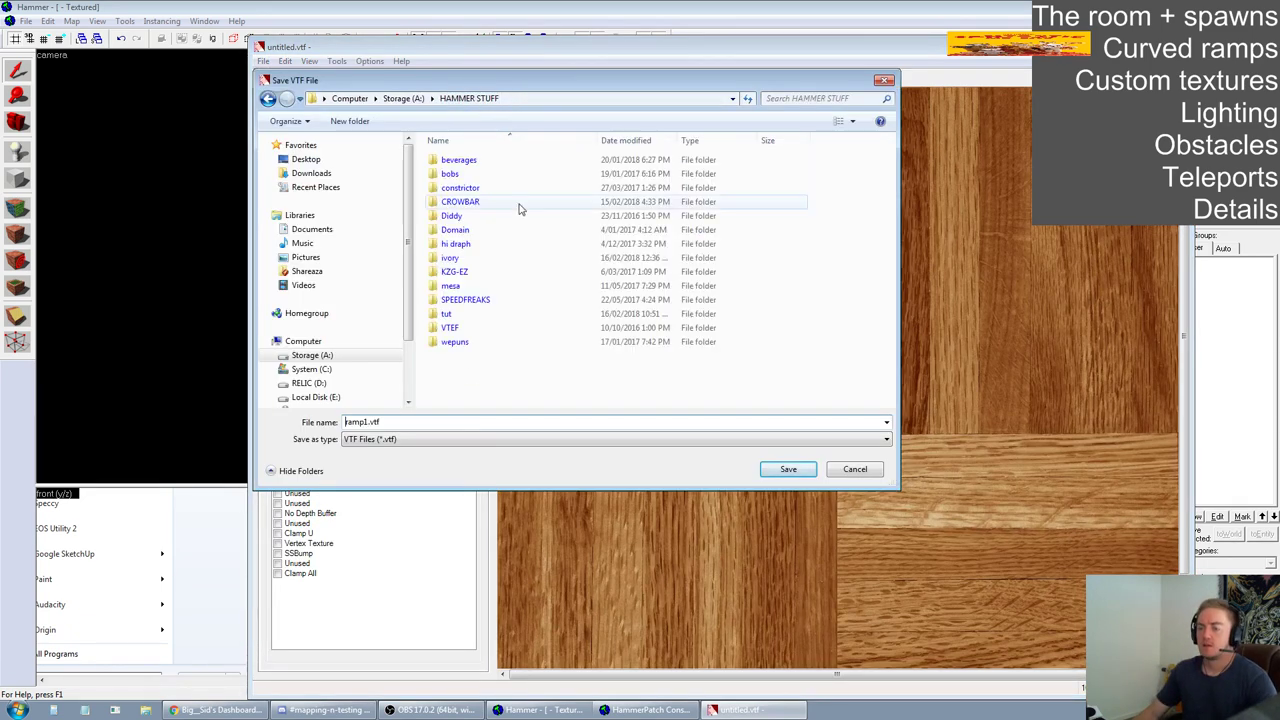
{"action": "double_click", "coordinate": [458, 316]}
{"action": "left_click", "coordinate": [424, 427]}
{"action": "left_click", "coordinate": [364, 421]}
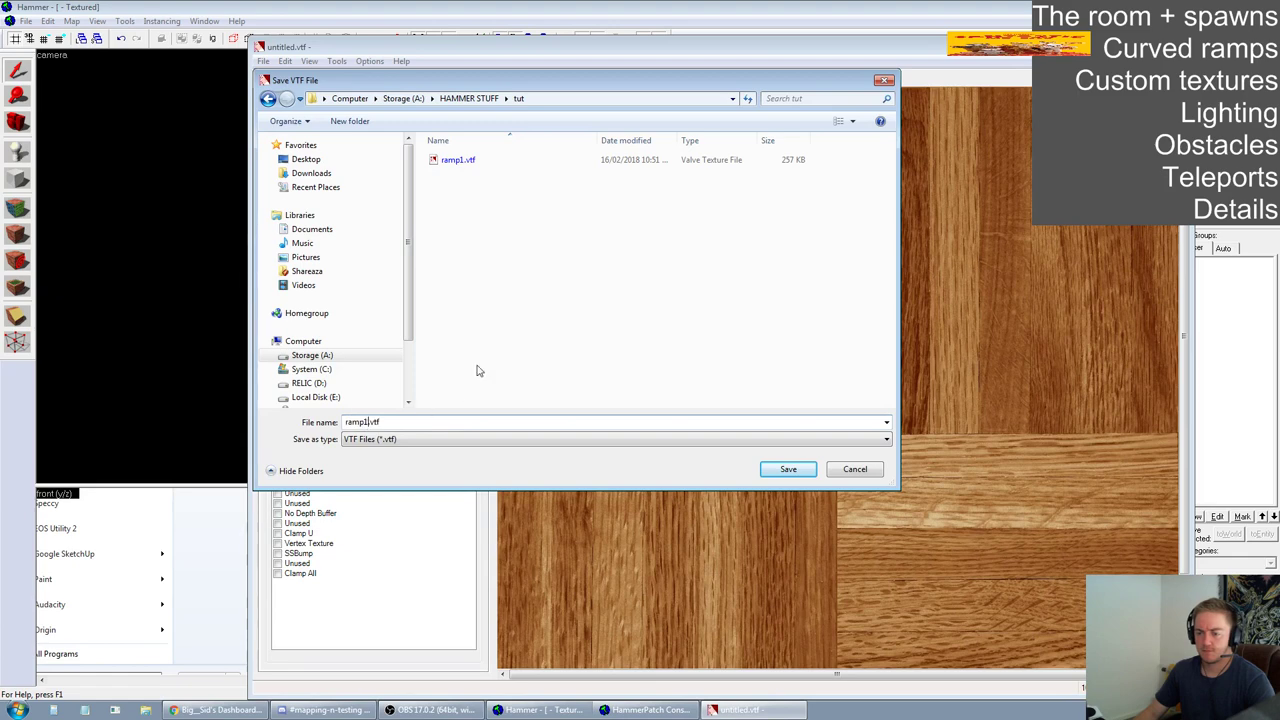
{"action": "key", "text": "BackSpace"}
{"action": "type", "text": "2"}
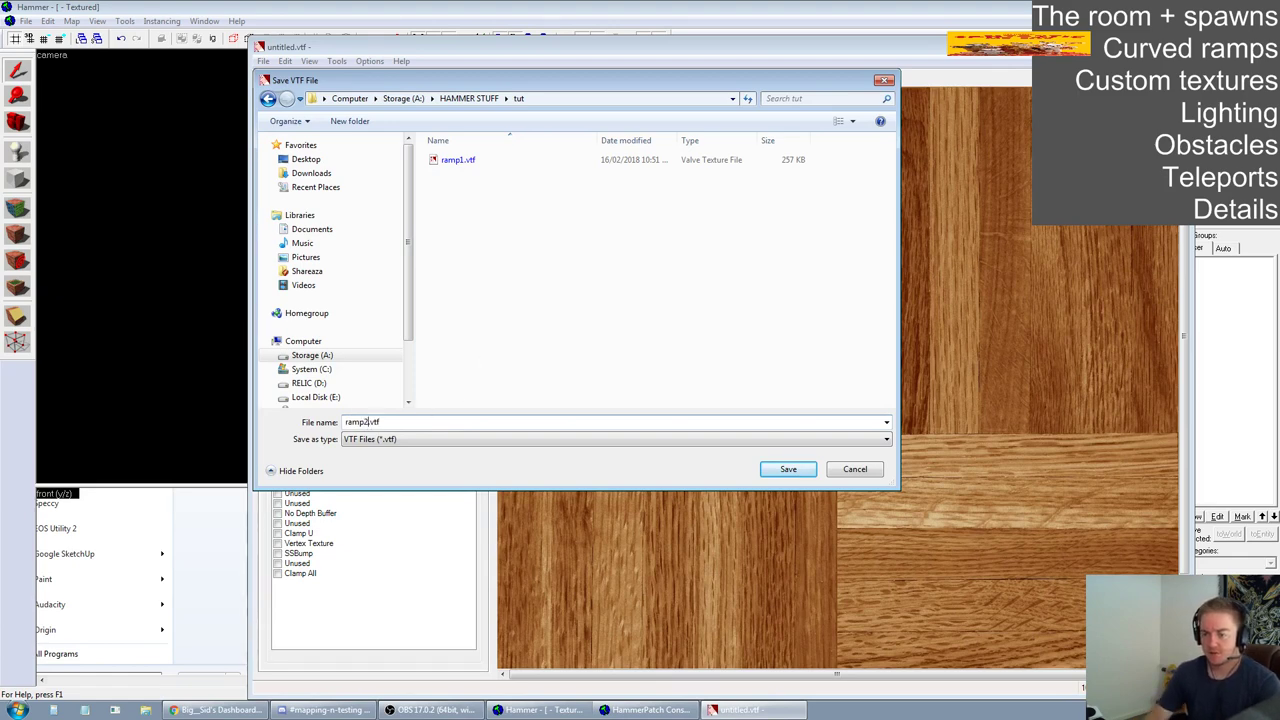
{"action": "left_click", "coordinate": [789, 477]}
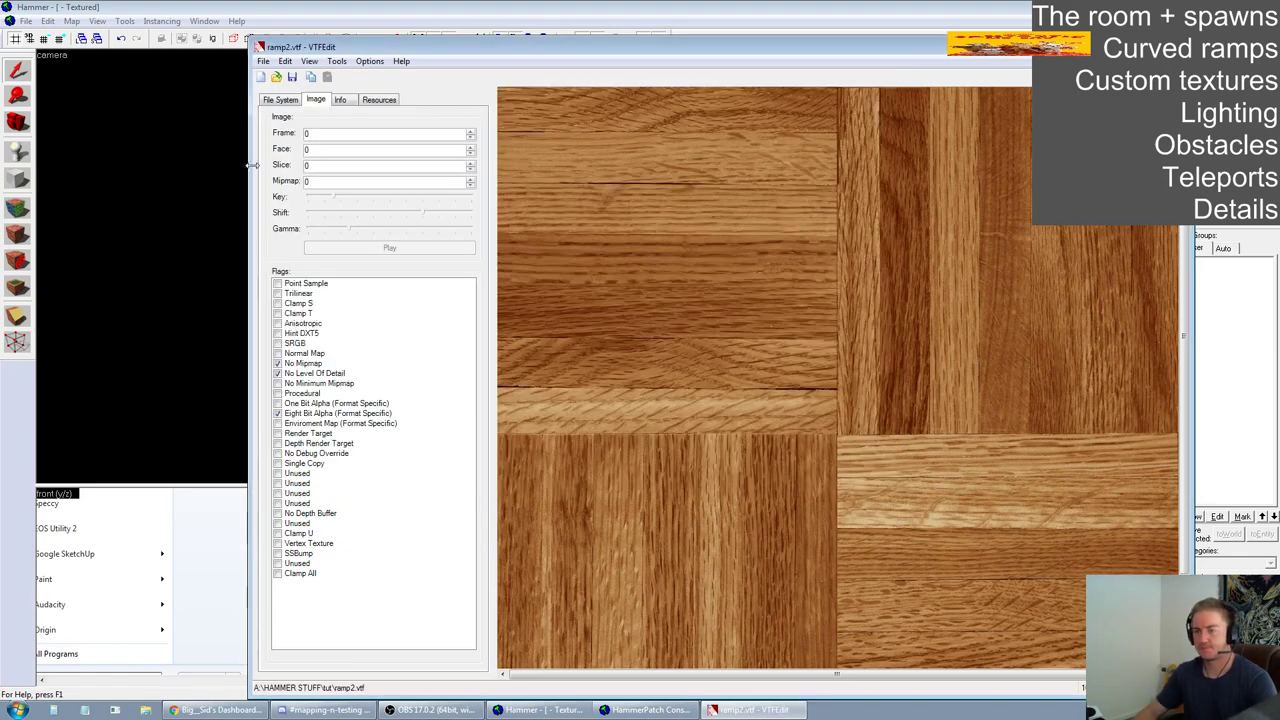
Start another image import and browse the Diddy, bobs and mesa folders inside HAMMER STUFF for a usable image
{"action": "left_click", "coordinate": [265, 80]}
{"action": "left_click", "coordinate": [469, 98]}
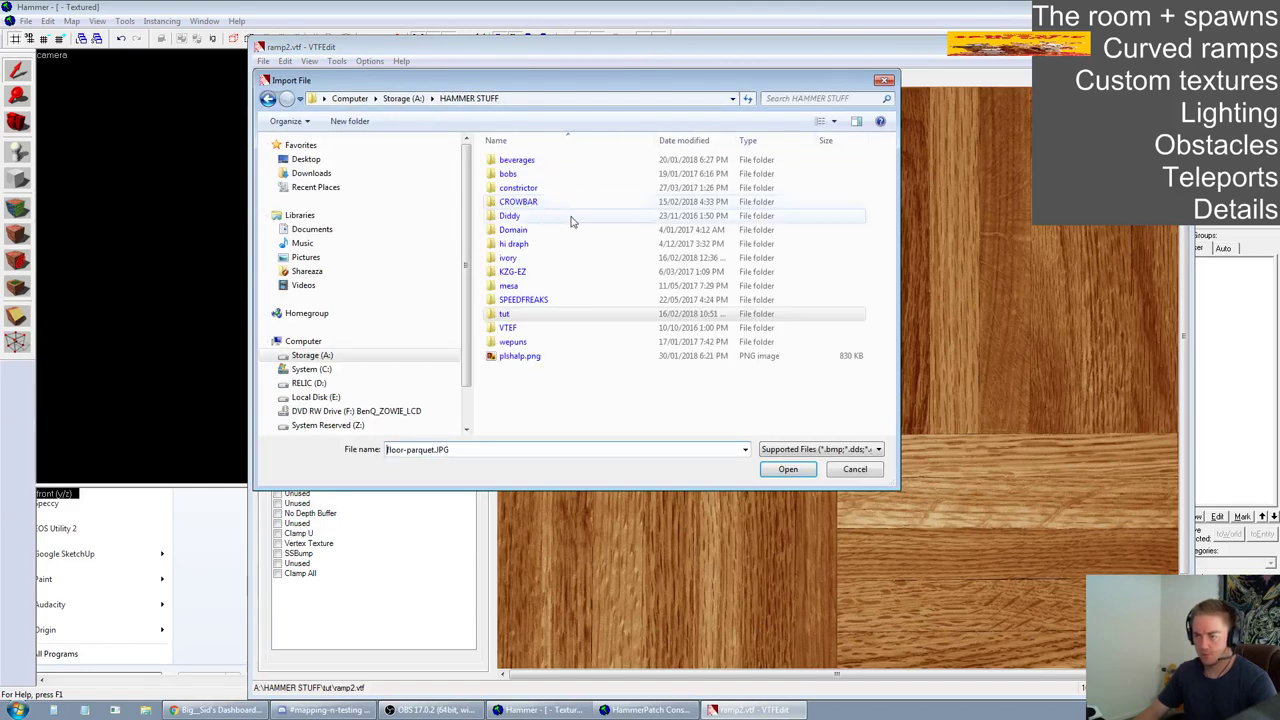
{"action": "double_click", "coordinate": [528, 217]}
{"action": "key", "text": "BackSpace"}
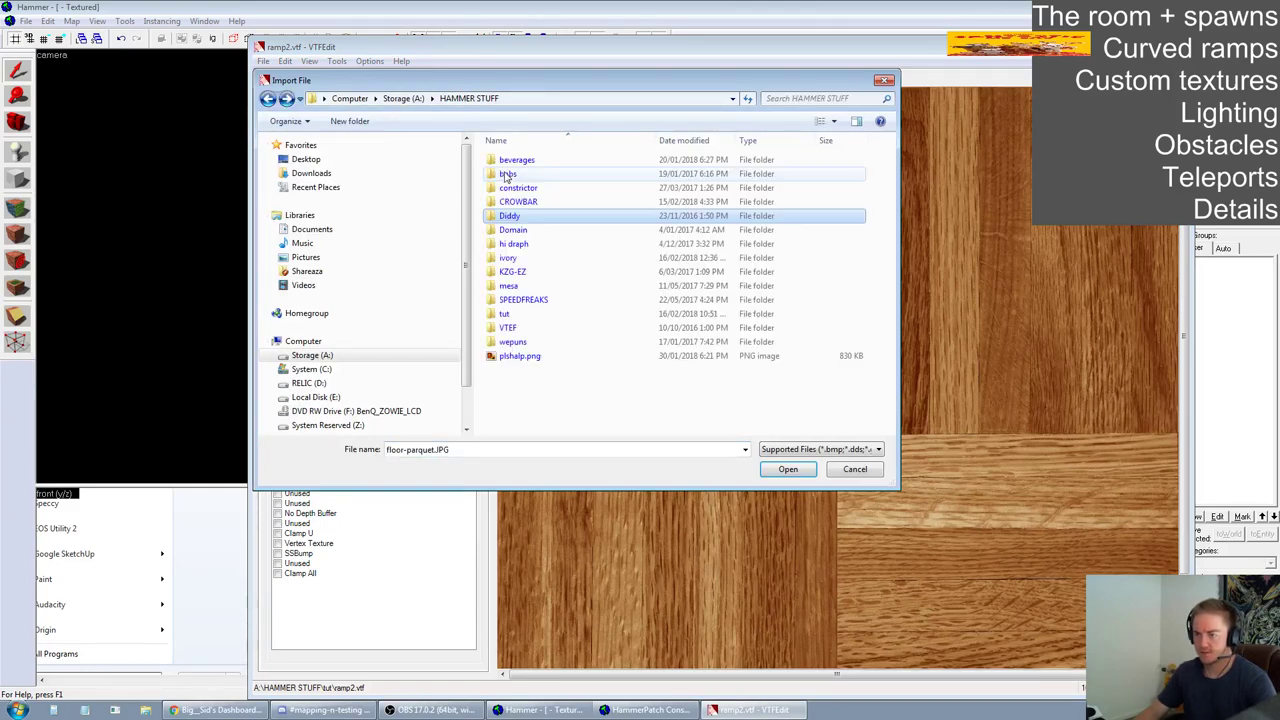
{"action": "double_click", "coordinate": [523, 175]}
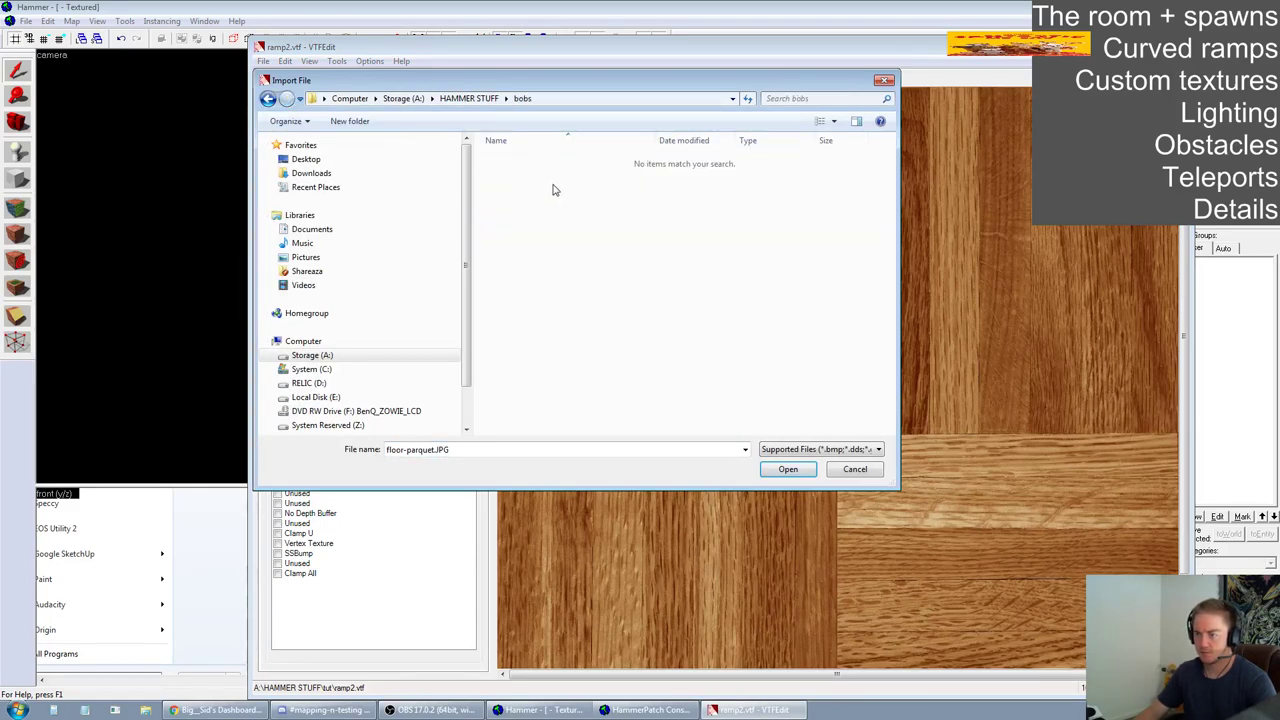
{"action": "key", "text": "BackSpace"}
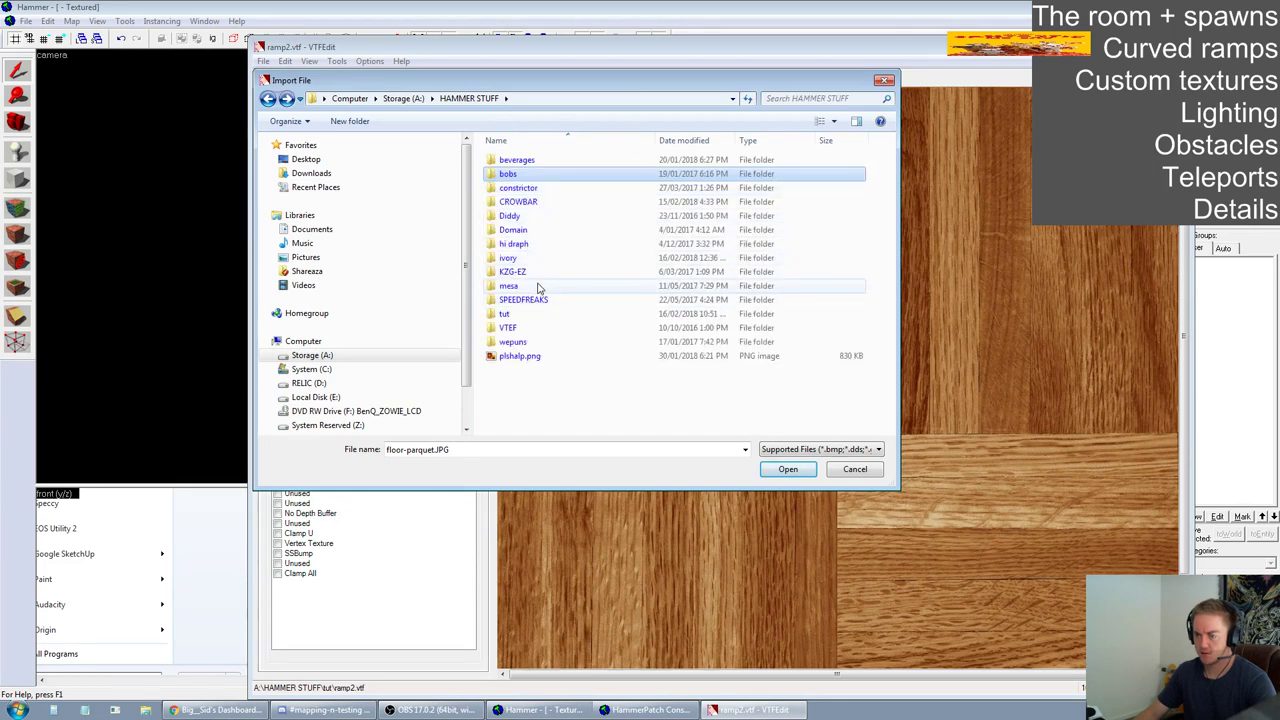
{"action": "double_click", "coordinate": [537, 287]}
{"action": "double_click", "coordinate": [516, 161]}
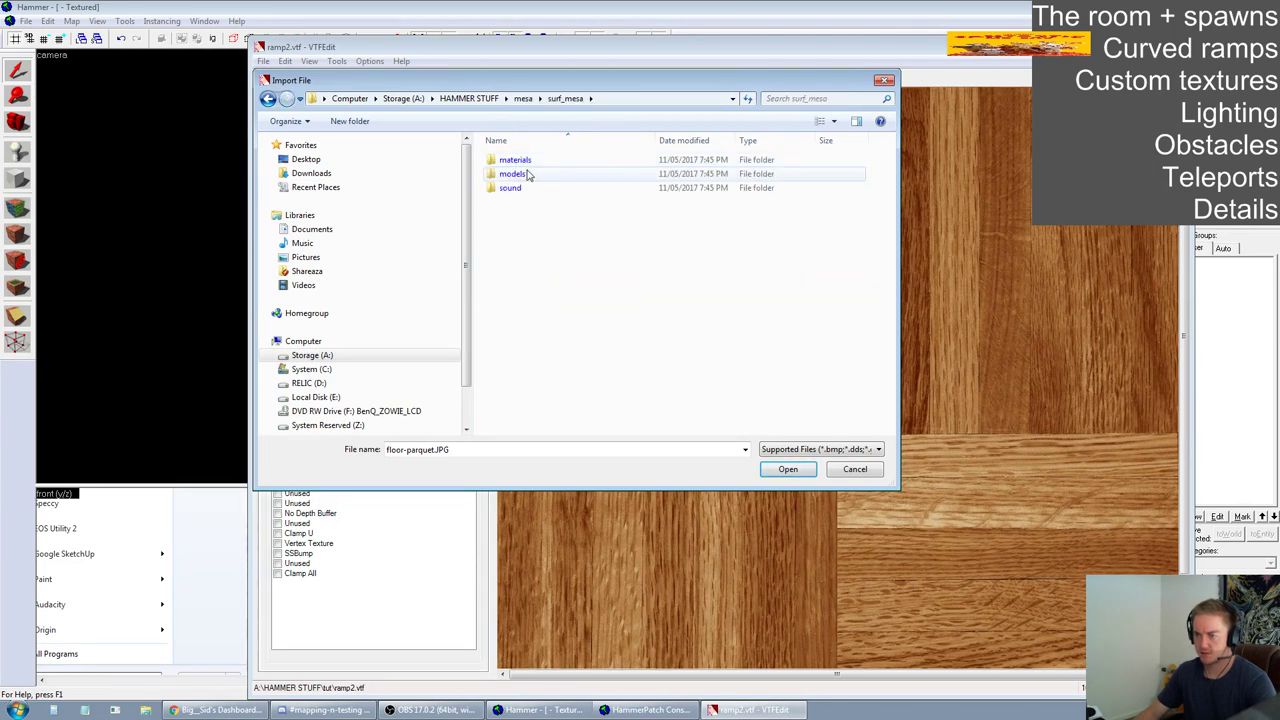
{"action": "double_click", "coordinate": [532, 161]}
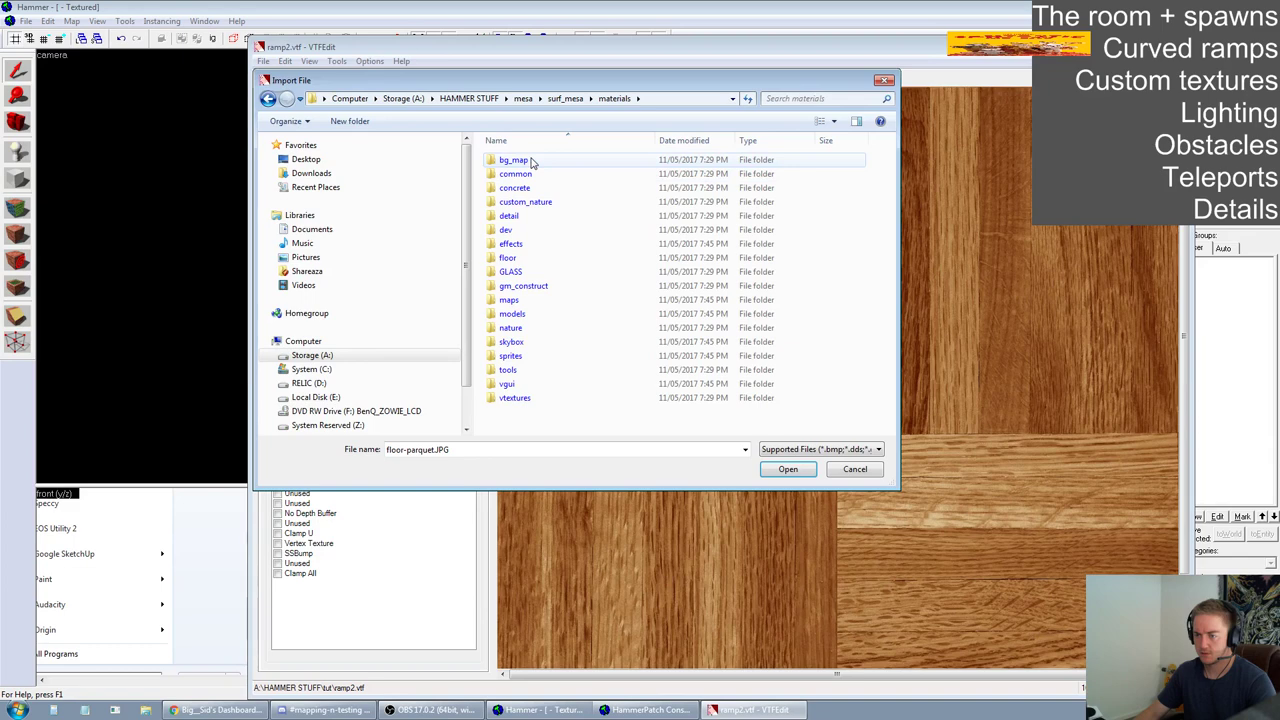
{"action": "double_click", "coordinate": [548, 189]}
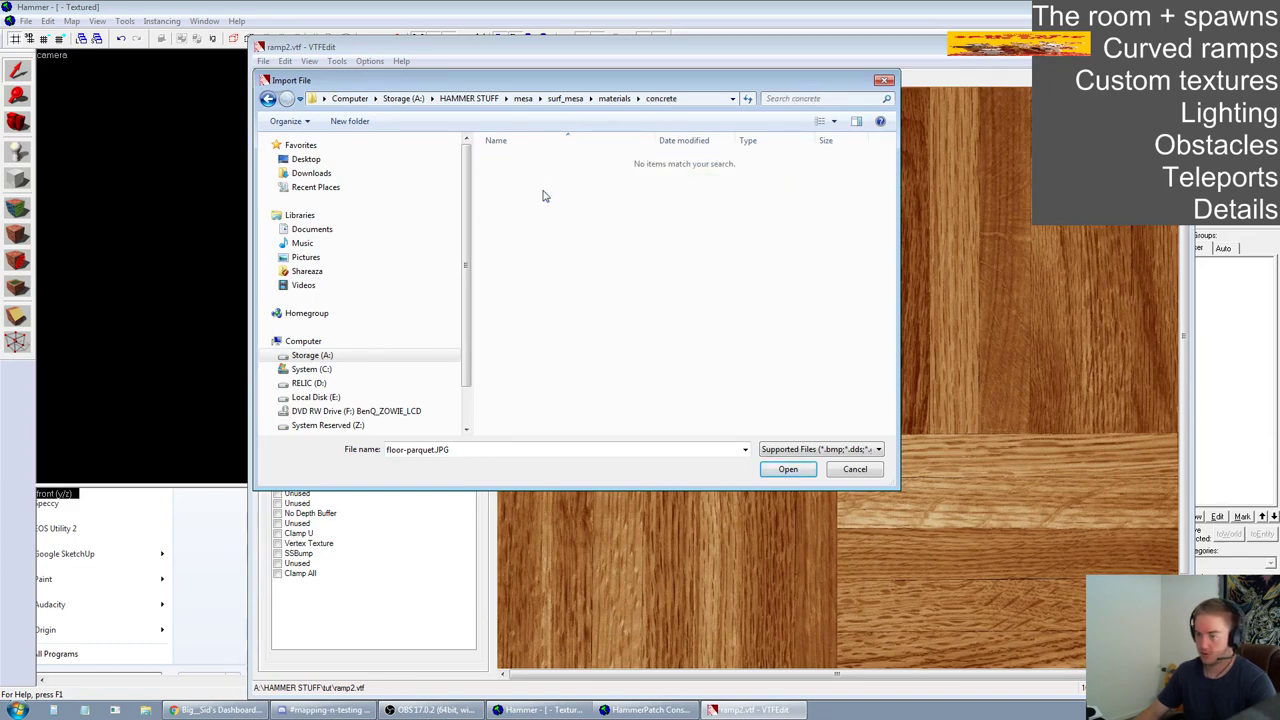
{"action": "key", "text": "BackSpace"}
{"action": "double_click", "coordinate": [537, 161]}
{"action": "key", "text": "BackSpace"}
{"action": "key", "text": "BackSpace"}
{"action": "key", "text": "BackSpace"}
{"action": "key", "text": "BackSpace"}
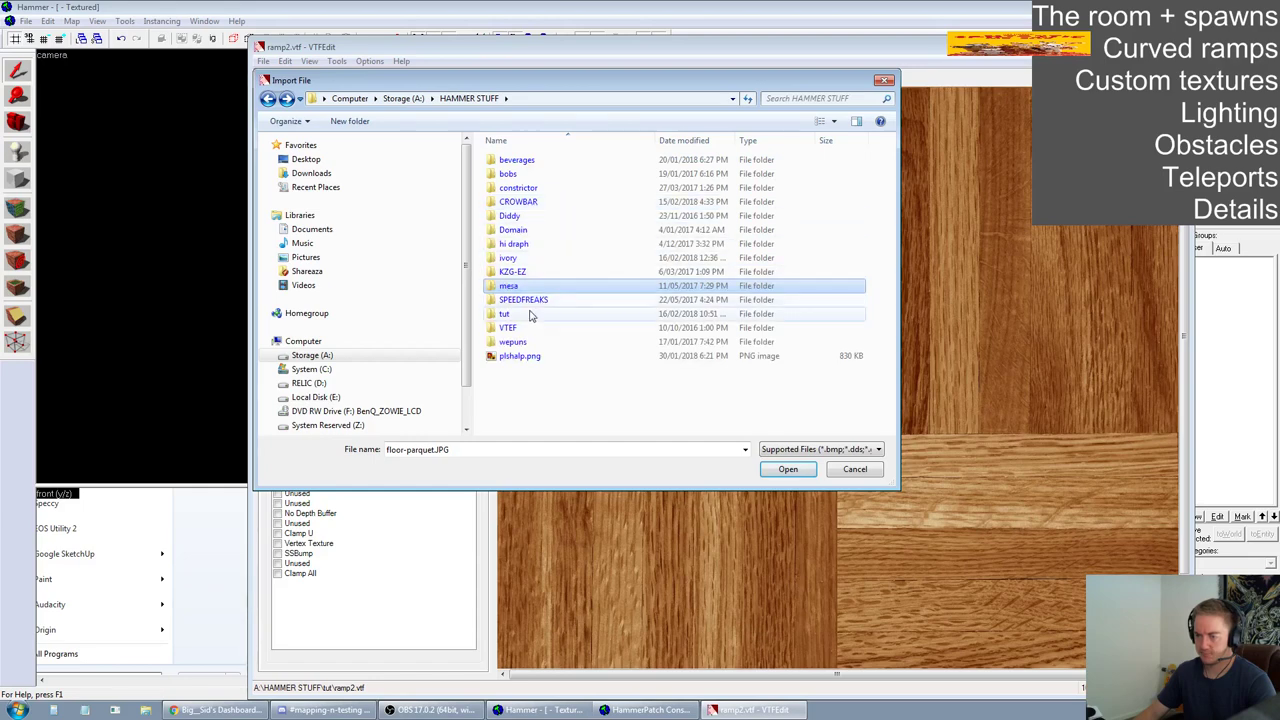
Import smg_p90 - Copy.tga from the wepuns folder, accepting the offered VTF options
{"action": "double_click", "coordinate": [513, 342]}
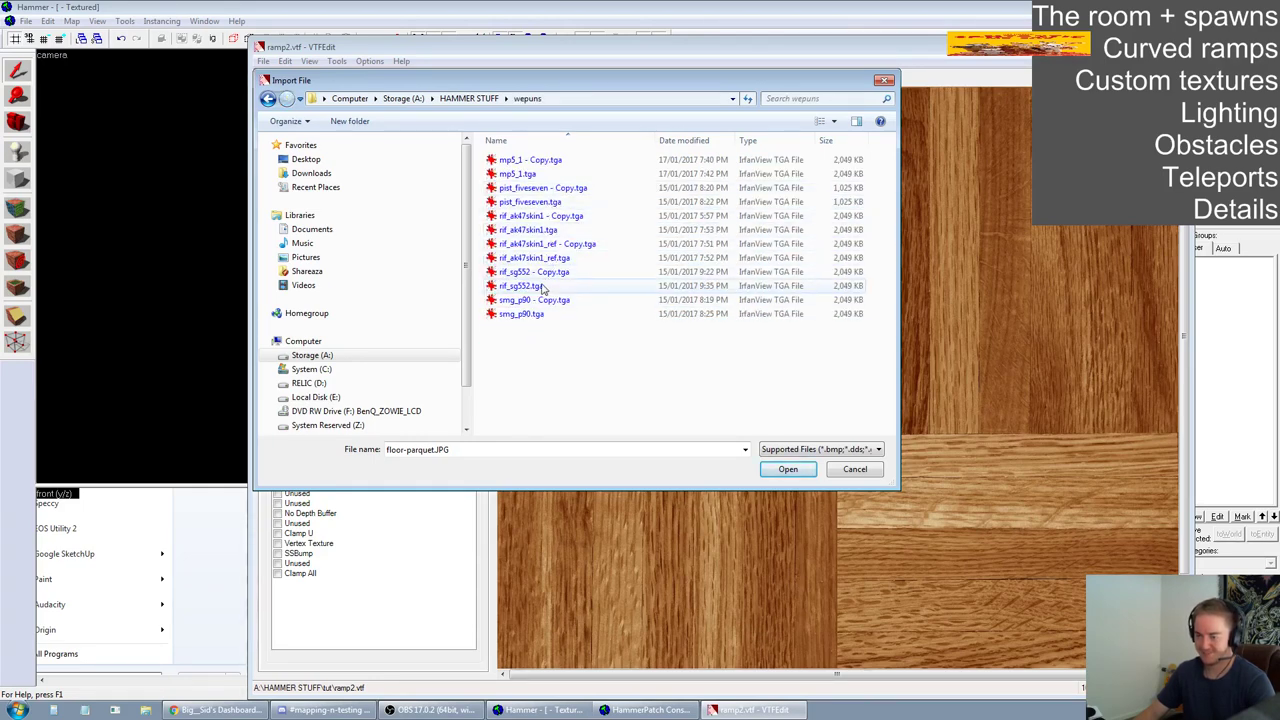
{"action": "double_click", "coordinate": [547, 302]}
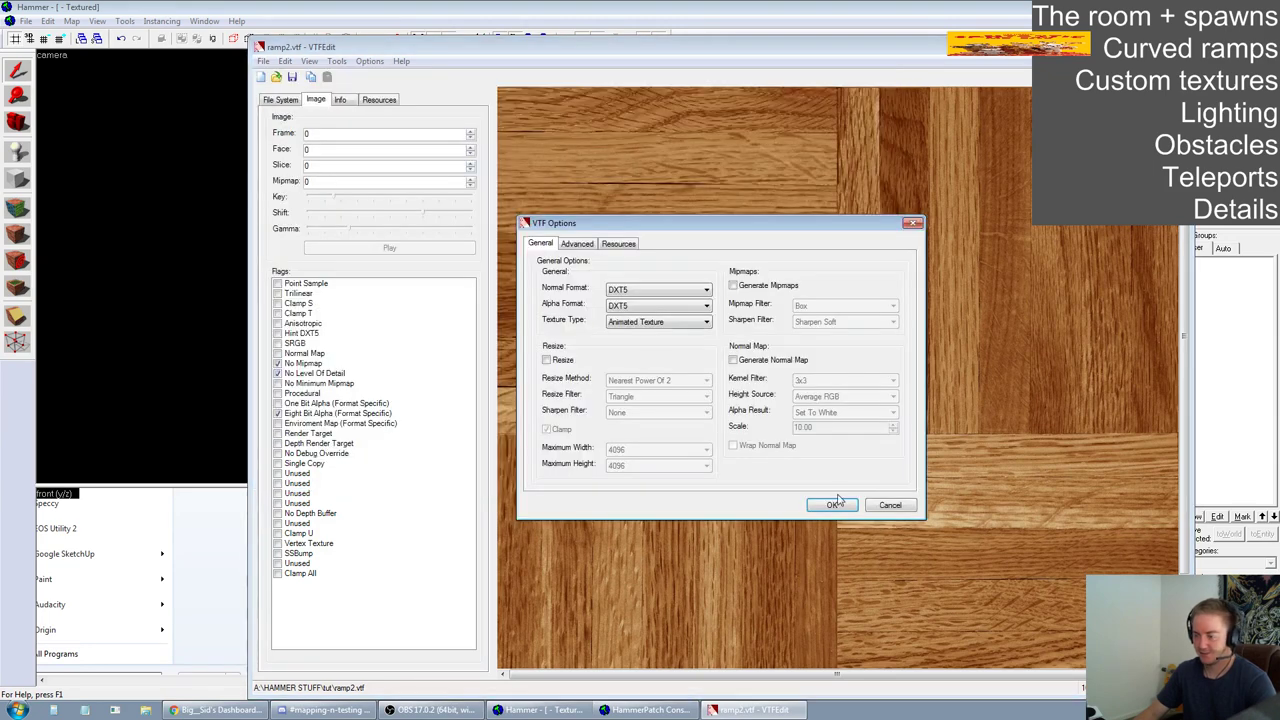
{"action": "left_click", "coordinate": [835, 504]}
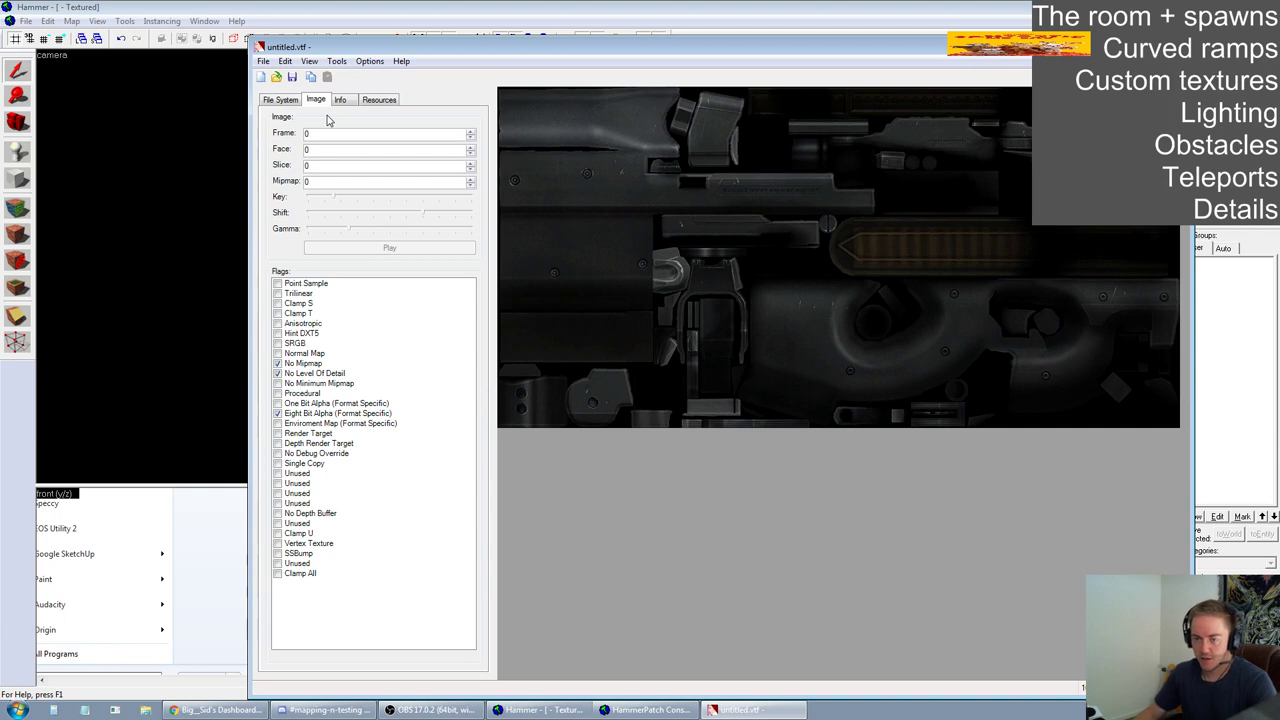
Save the weapon texture as ramp3.vtf in the tut folder inside HAMMER STUFF
{"action": "left_click", "coordinate": [310, 62]}
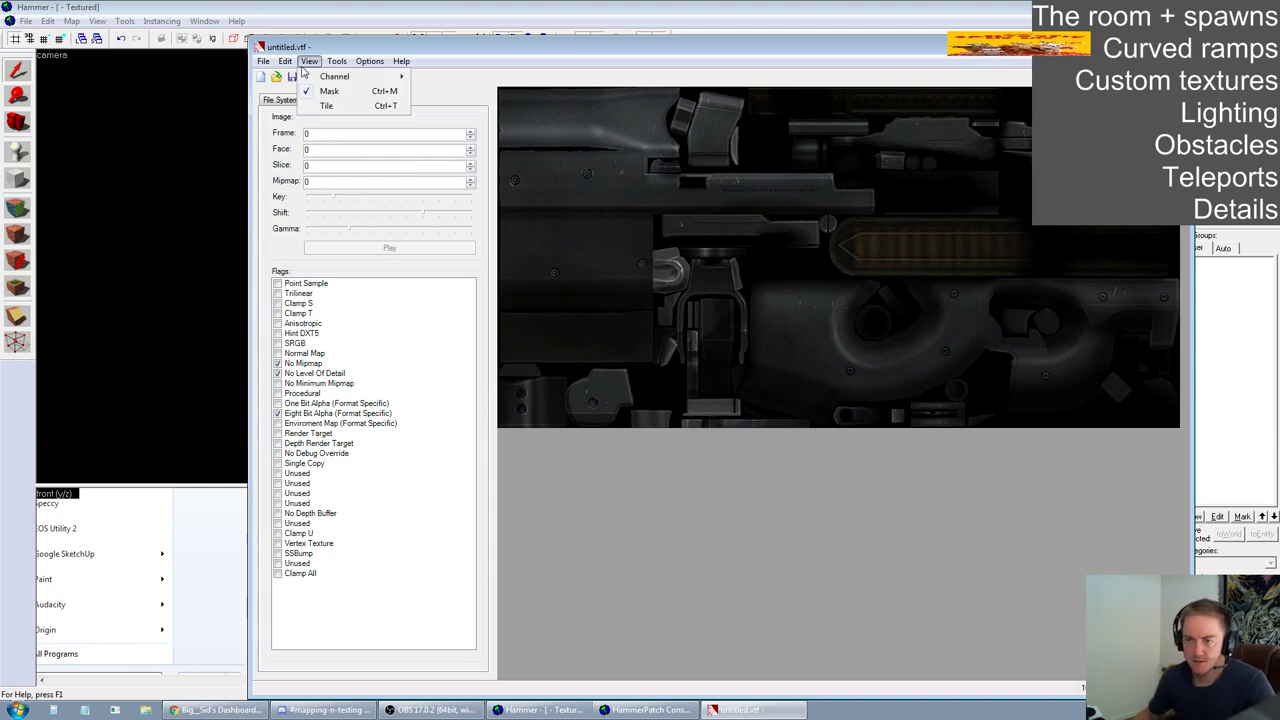
{"action": "left_click", "coordinate": [311, 63]}
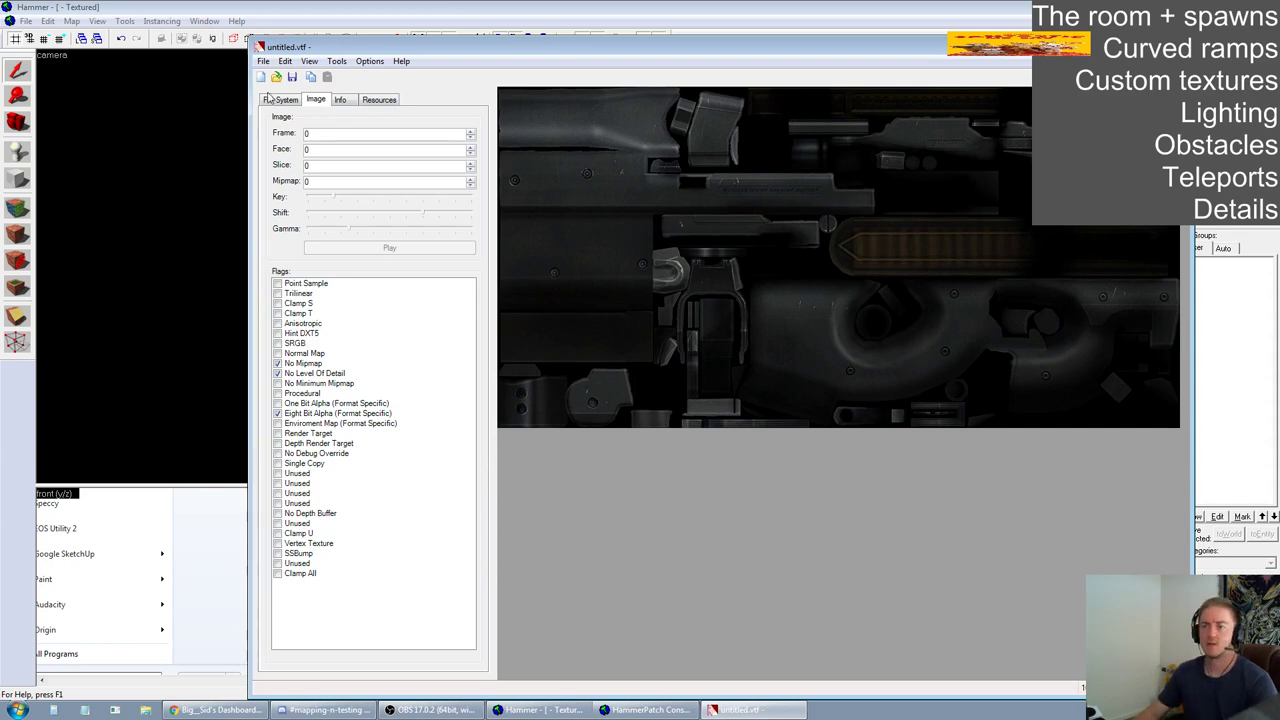
{"action": "left_click", "coordinate": [291, 77]}
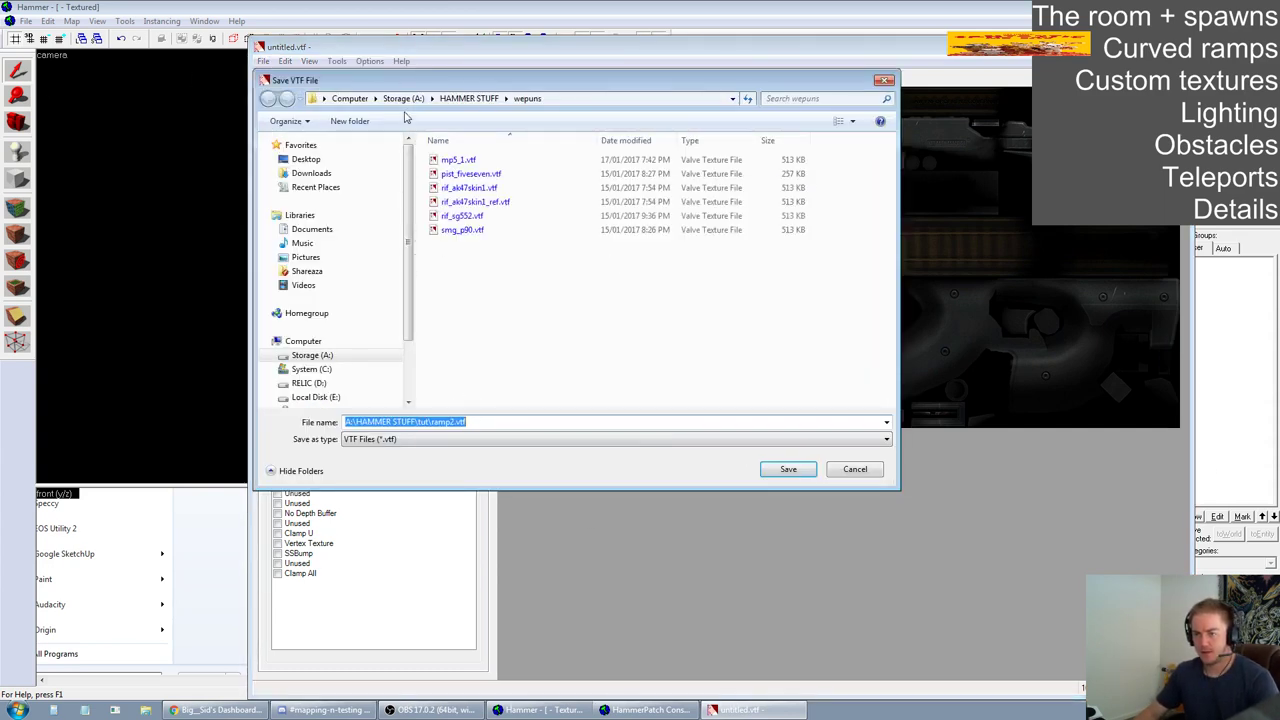
{"action": "left_click", "coordinate": [468, 98]}
{"action": "double_click", "coordinate": [464, 328]}
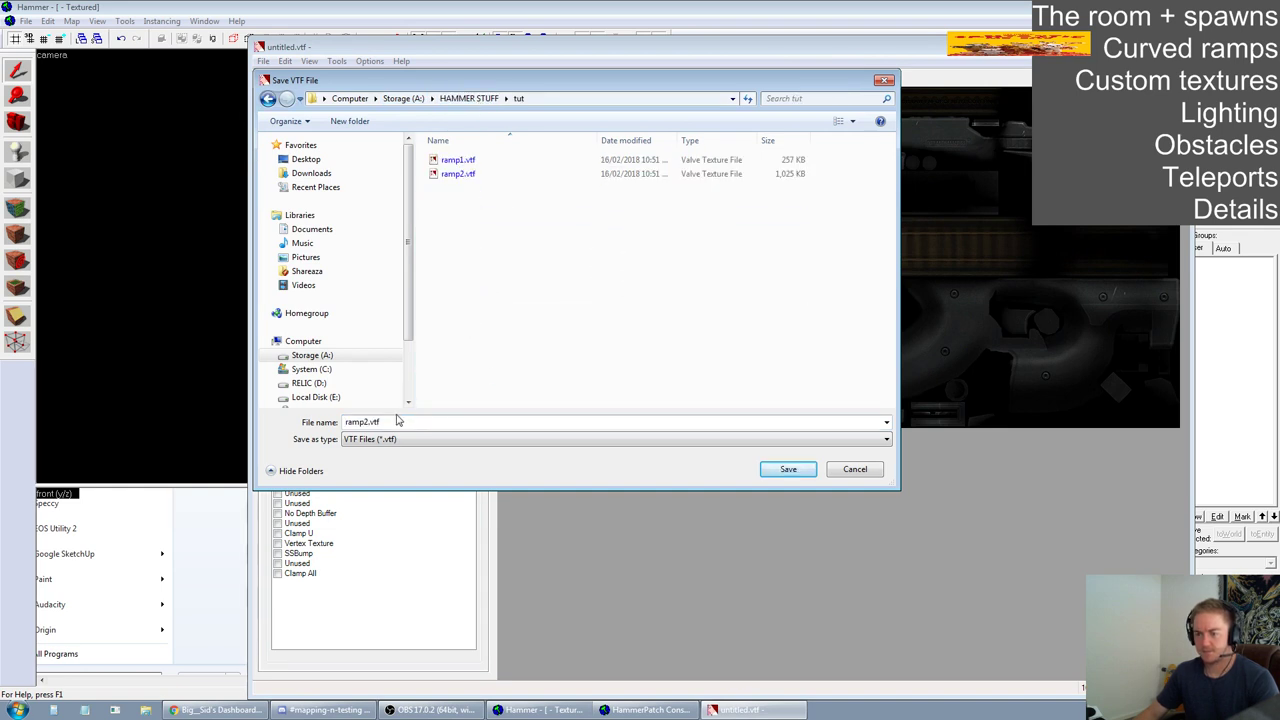
{"action": "left_click", "coordinate": [371, 421]}
{"action": "left_click", "coordinate": [371, 421]}
{"action": "key", "text": "BackSpace"}
{"action": "type", "text": "3"}
{"action": "key", "text": "Return"}
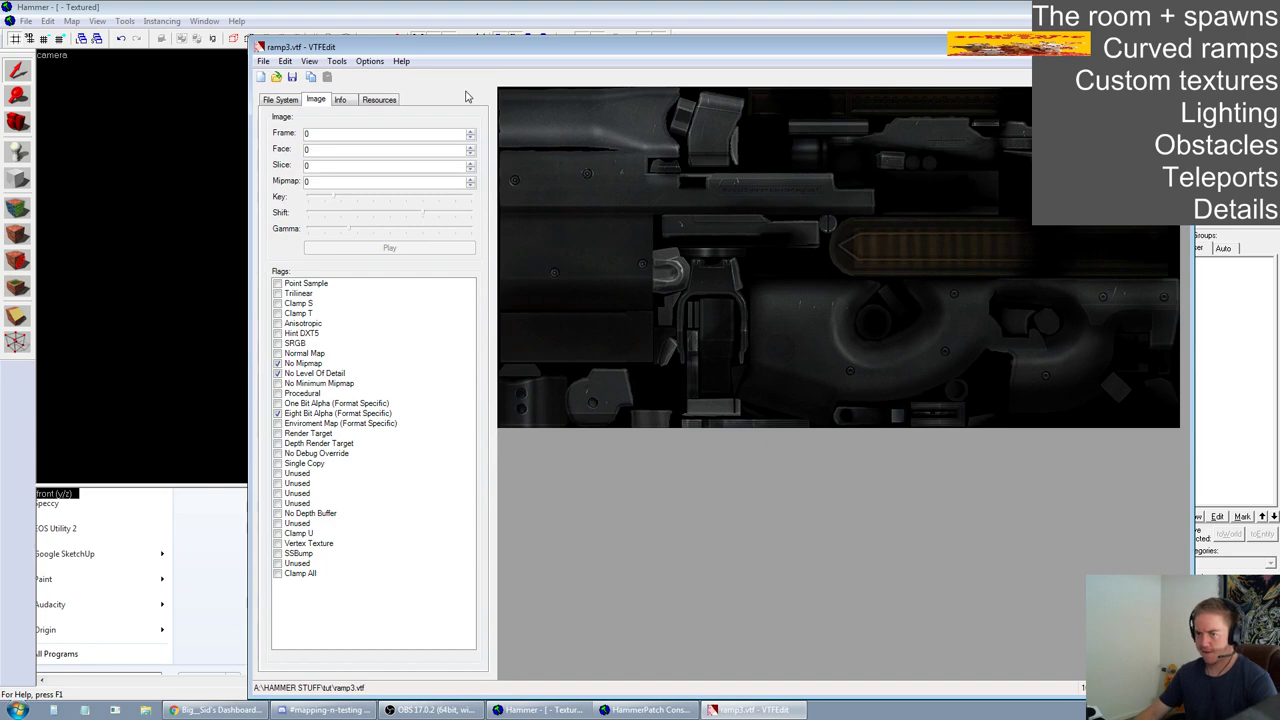
Close VTFEdit, switch to the HAMMER STUFF folder in Windows Explorer and open ramp1.vmt from its tut folder in Notepad
{"action": "left_click", "coordinate": [1178, 46]}
{"action": "left_click", "coordinate": [146, 709]}
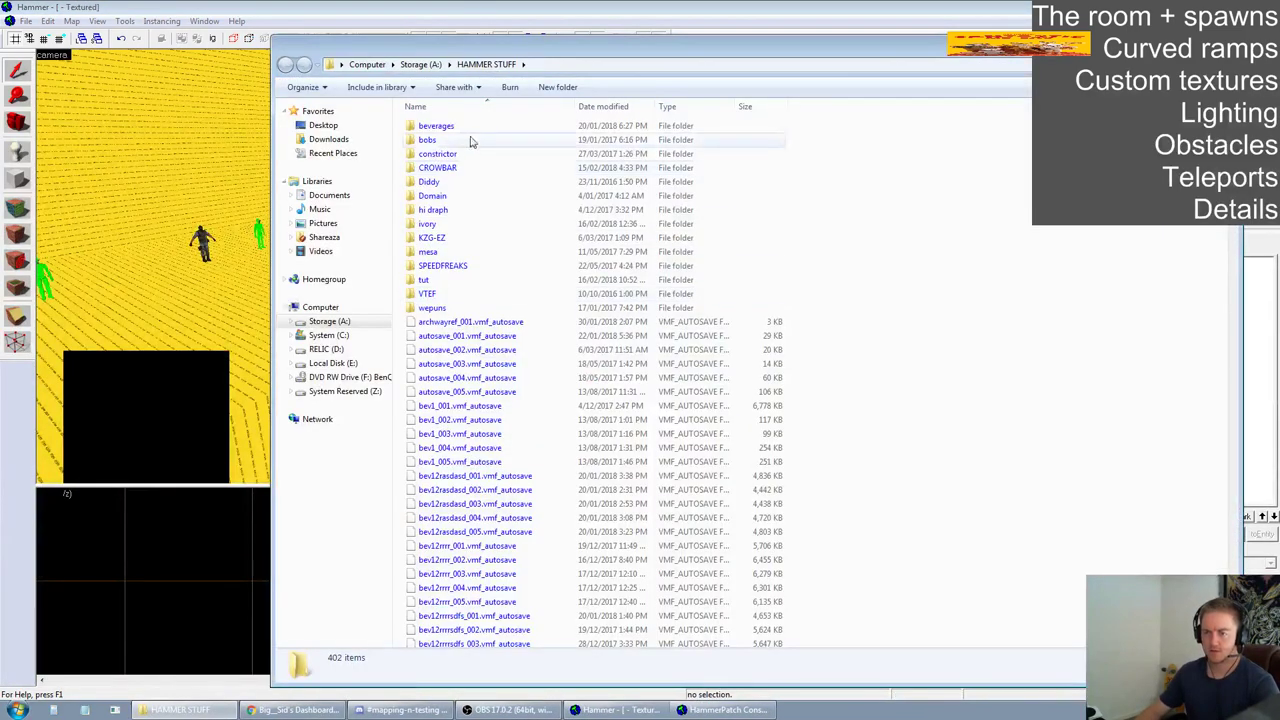
{"action": "double_click", "coordinate": [515, 280]}
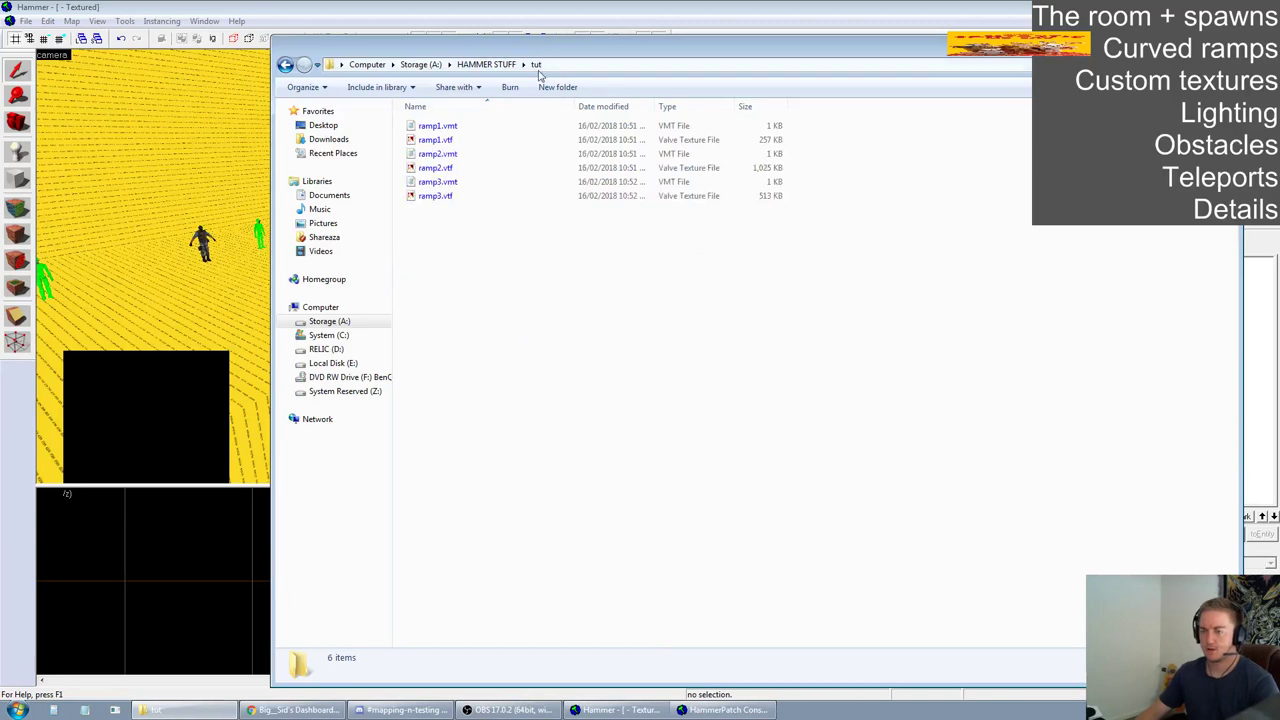
{"action": "double_click", "coordinate": [438, 126]}
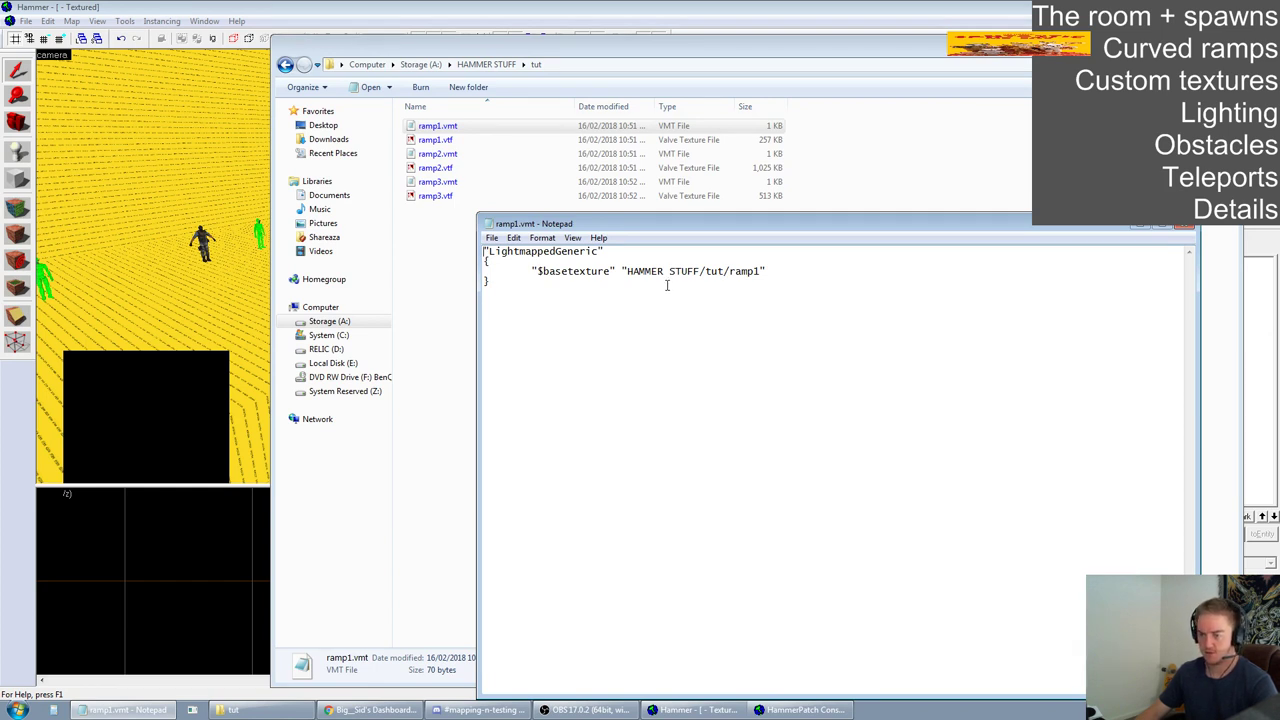
Remove "HAMMER STUFF/" from the $basetexture path in ramp1.vmt so it reads tut/ramp1, then save and close the file
{"action": "left_click_drag", "start_coordinate": [588, 222], "coordinate": [630, 220]}
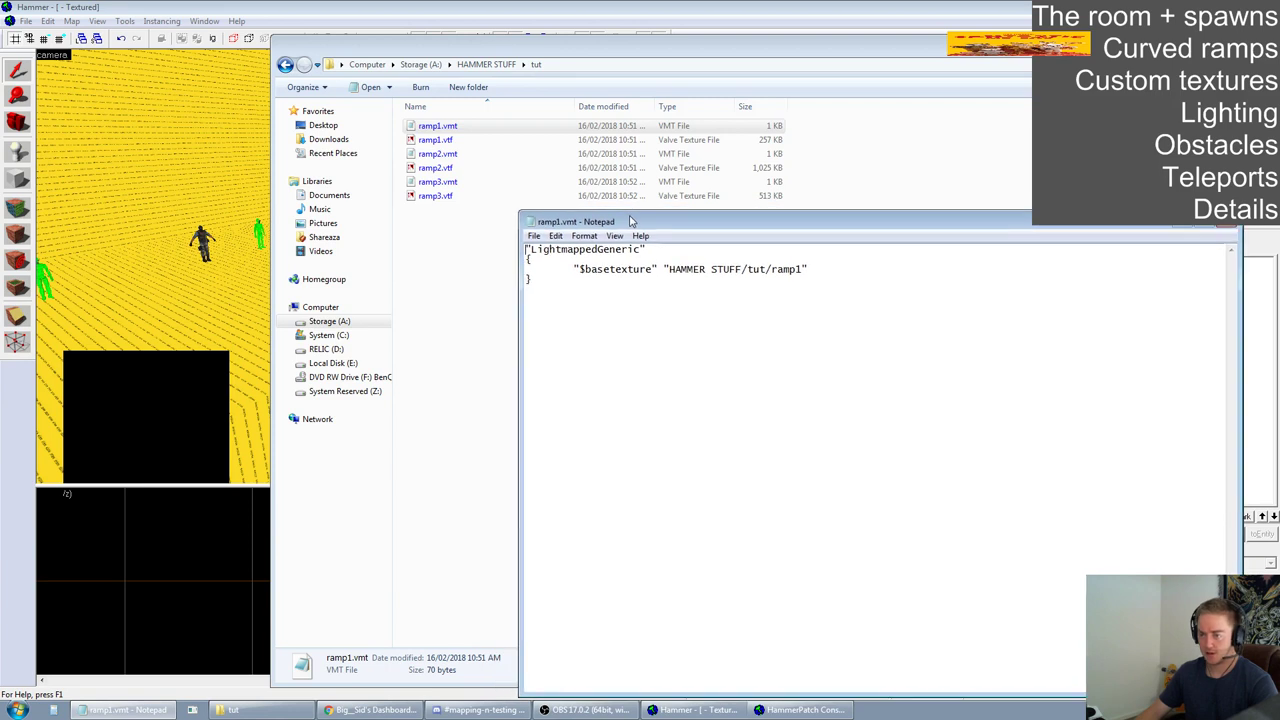
{"action": "left_click", "coordinate": [442, 131]}
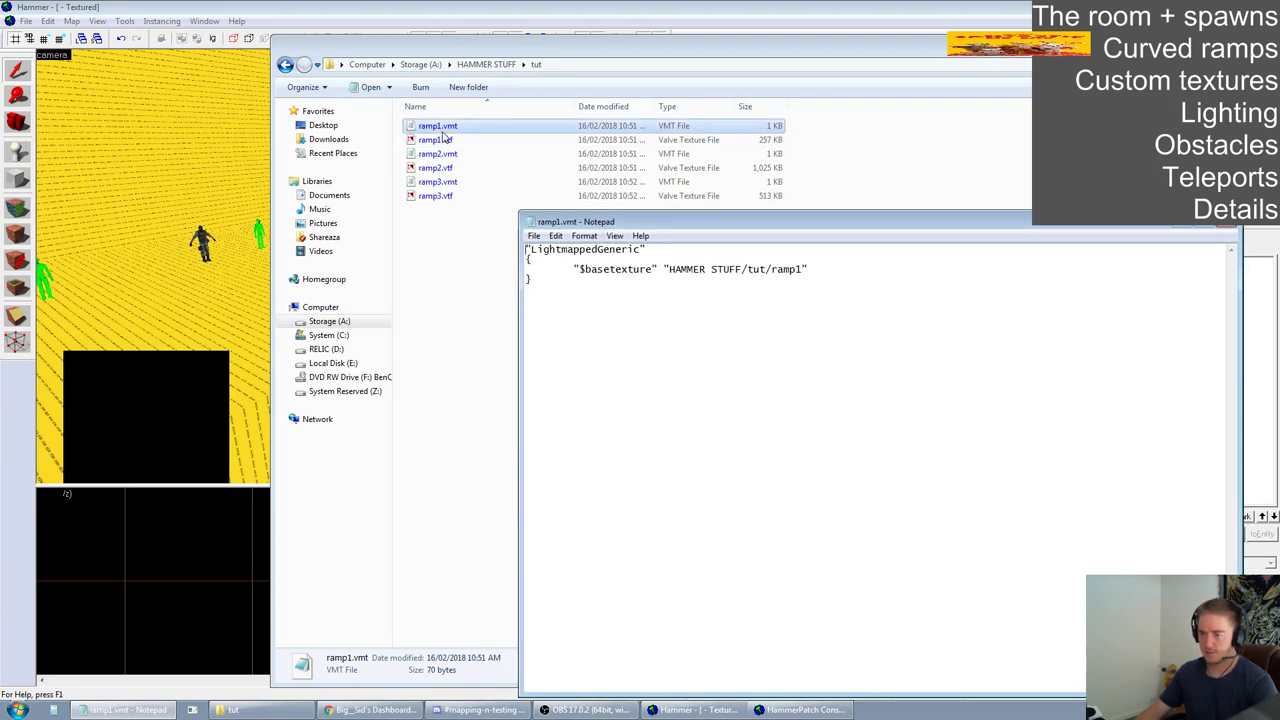
{"action": "left_click", "coordinate": [737, 286]}
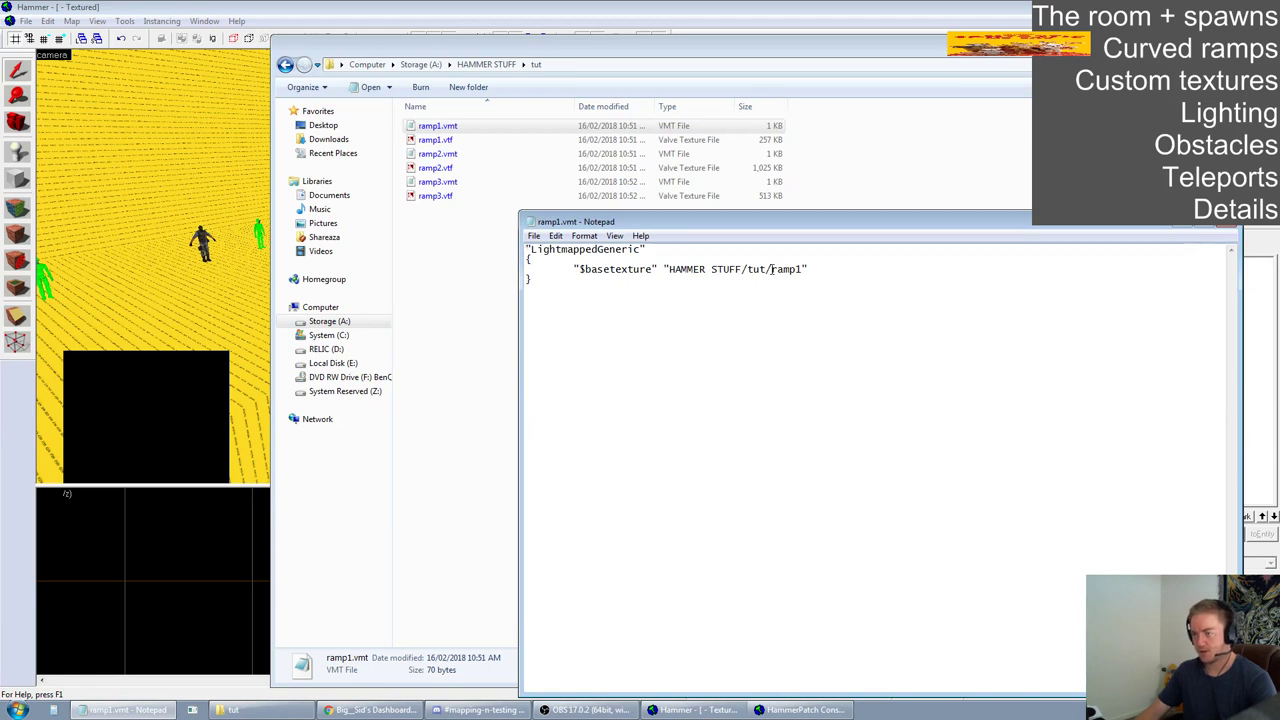
{"action": "left_click_drag", "start_coordinate": [748, 268], "coordinate": [669, 266]}
{"action": "key", "text": "BackSpace"}
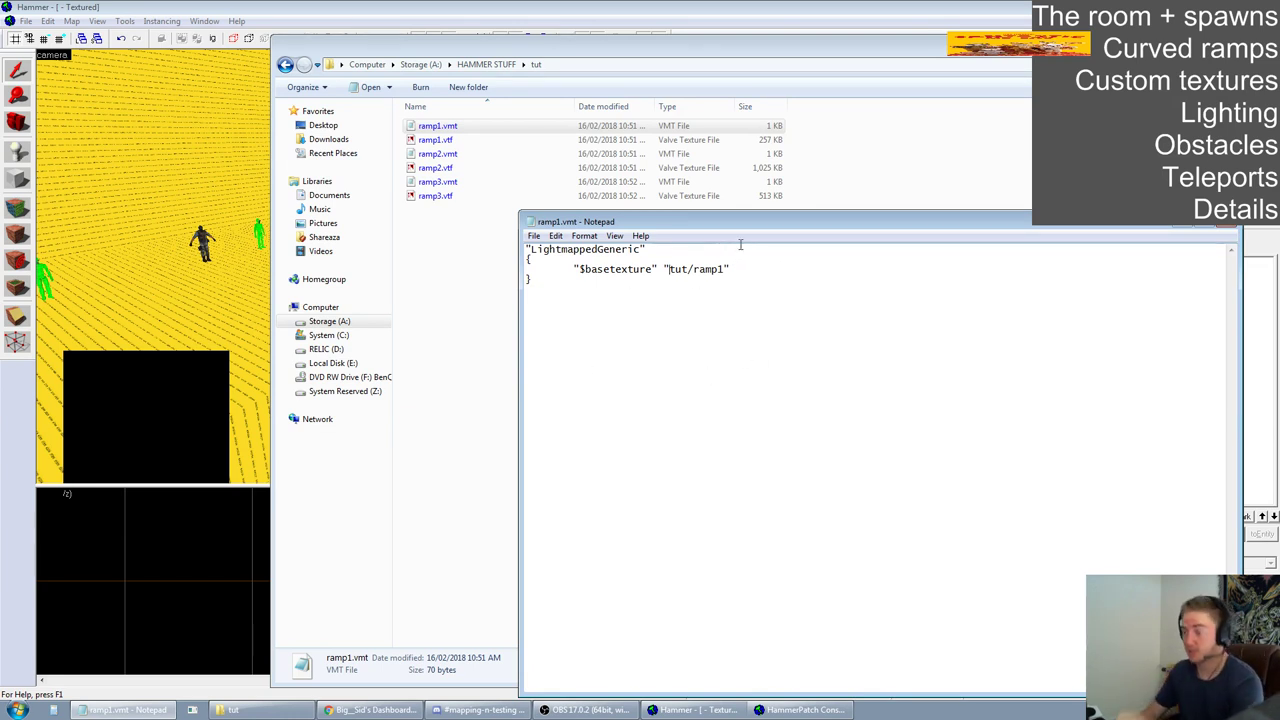
{"action": "left_click_drag", "start_coordinate": [691, 227], "coordinate": [694, 224]}
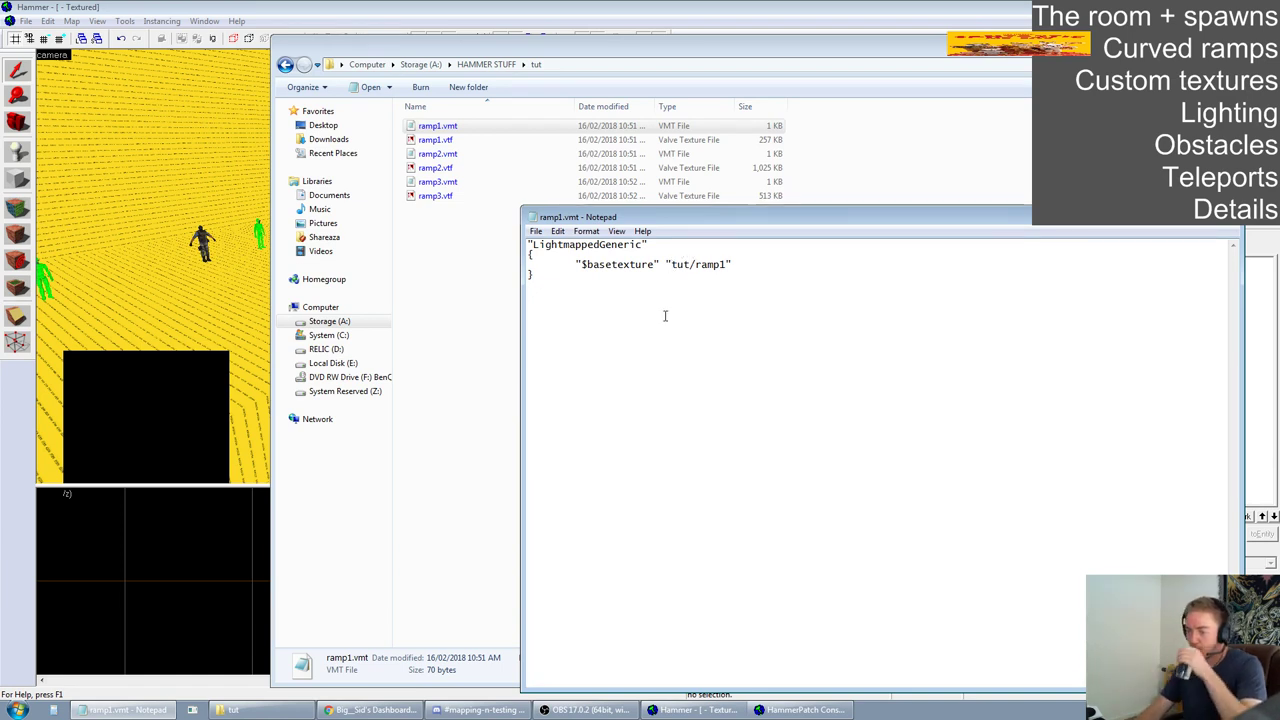
{"action": "left_click", "coordinate": [536, 231]}
{"action": "left_click", "coordinate": [571, 275]}
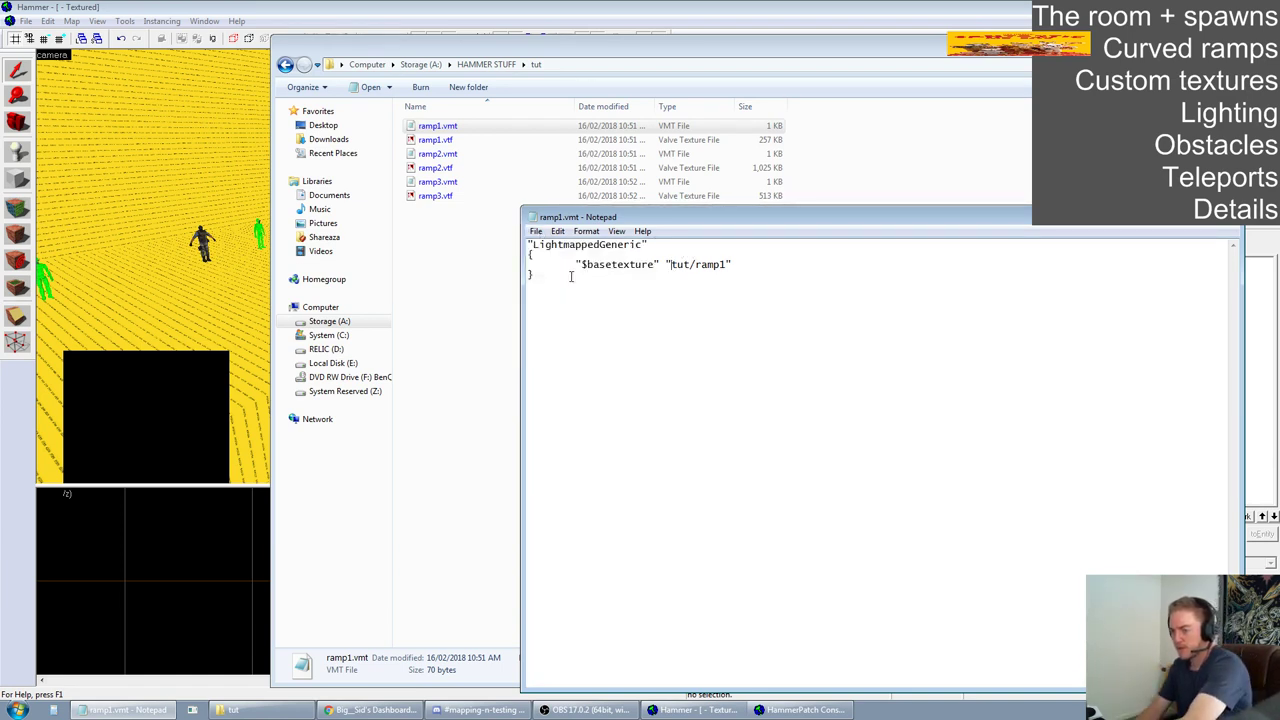
{"action": "left_click", "coordinate": [1226, 228]}
Open ramp2.vmt, shorten its $basetexture path to tut/ramp2, and close it with the change saved
{"action": "double_click", "coordinate": [437, 153]}
{"action": "left_click_drag", "start_coordinate": [750, 264], "coordinate": [668, 264]}
{"action": "key", "text": "BackSpace"}
{"action": "left_click", "coordinate": [1233, 229]}
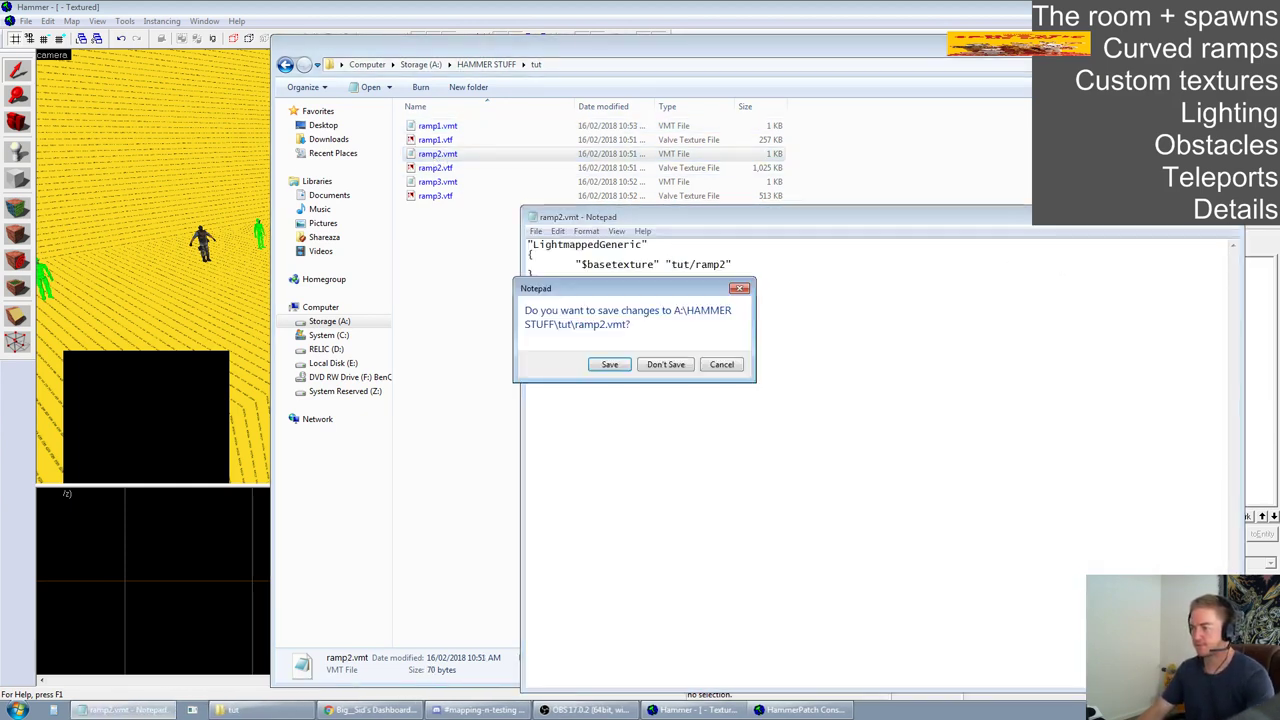
{"action": "left_click", "coordinate": [605, 362]}
Open ramp3.vmt, shorten its $basetexture path to tut/ramp3, and close it with the change saved
{"action": "double_click", "coordinate": [437, 181]}
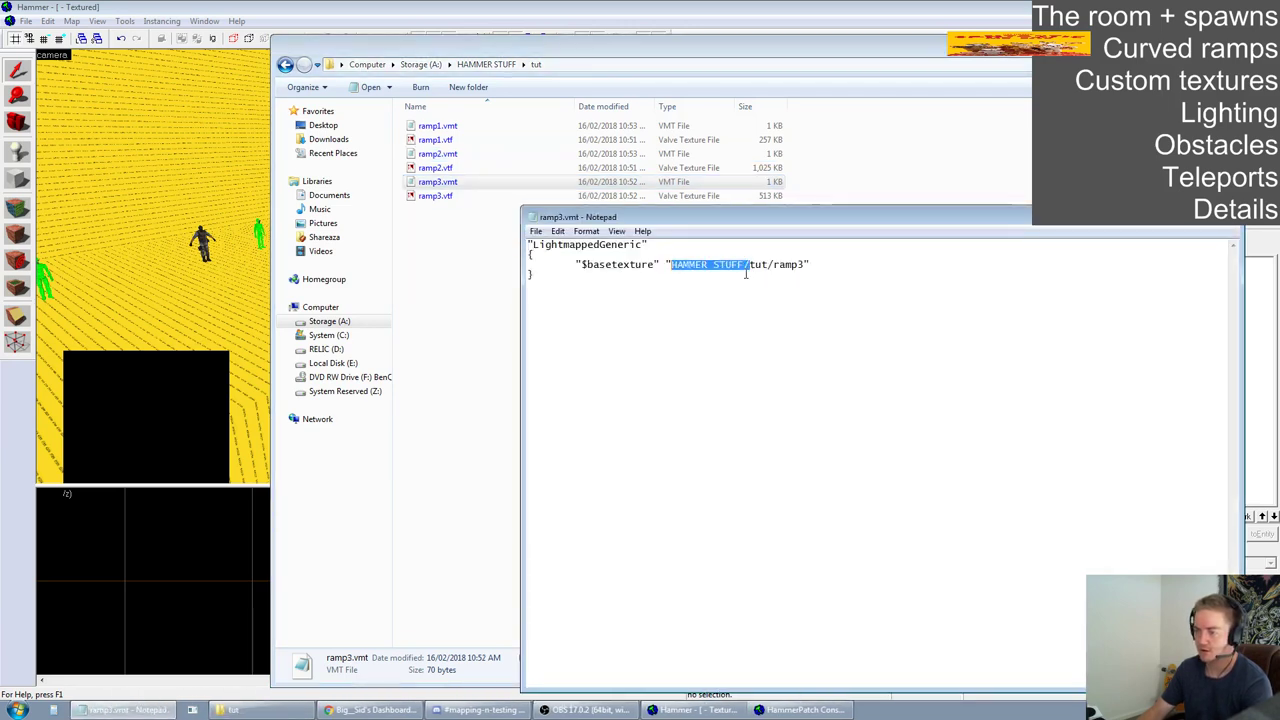
{"action": "left_click", "coordinate": [1229, 228]}
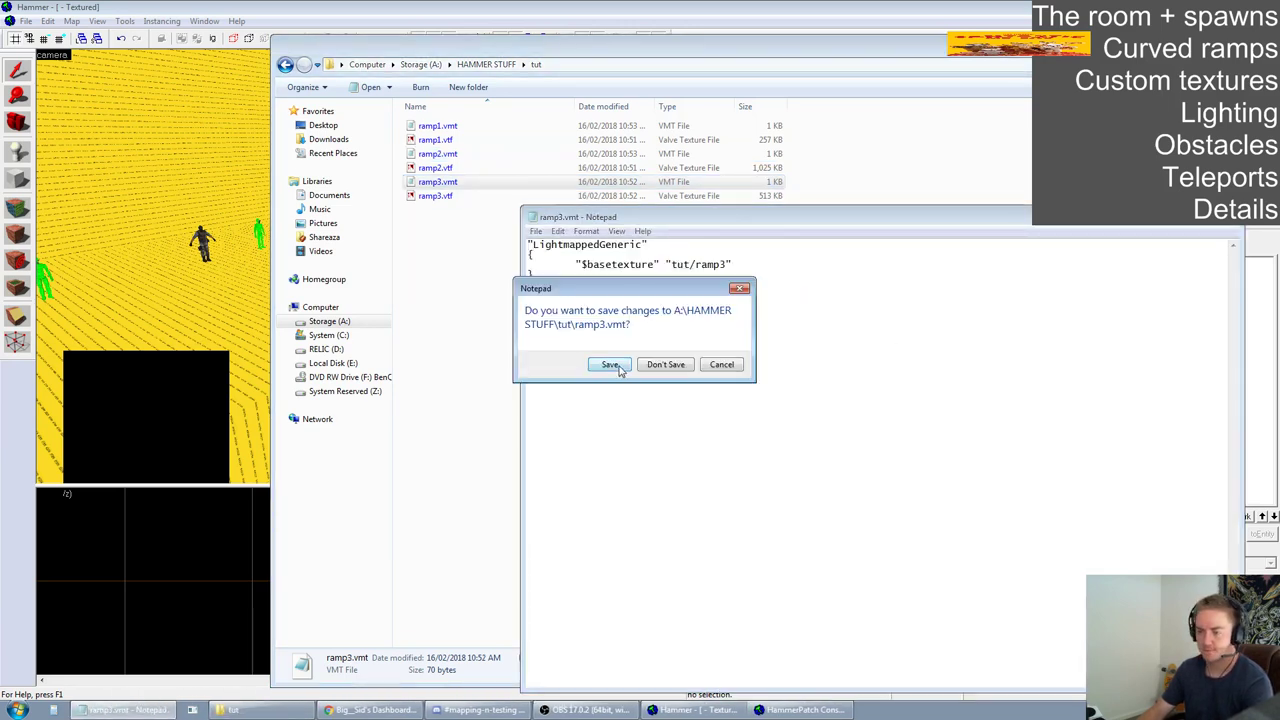
{"action": "left_click", "coordinate": [609, 364]}
Copy all the ramp VMT and VTF files into a new folder named tut inside Counter-Strike Source's cstrike/materials folder
{"action": "left_click_drag", "start_coordinate": [457, 266], "coordinate": [575, 121]}
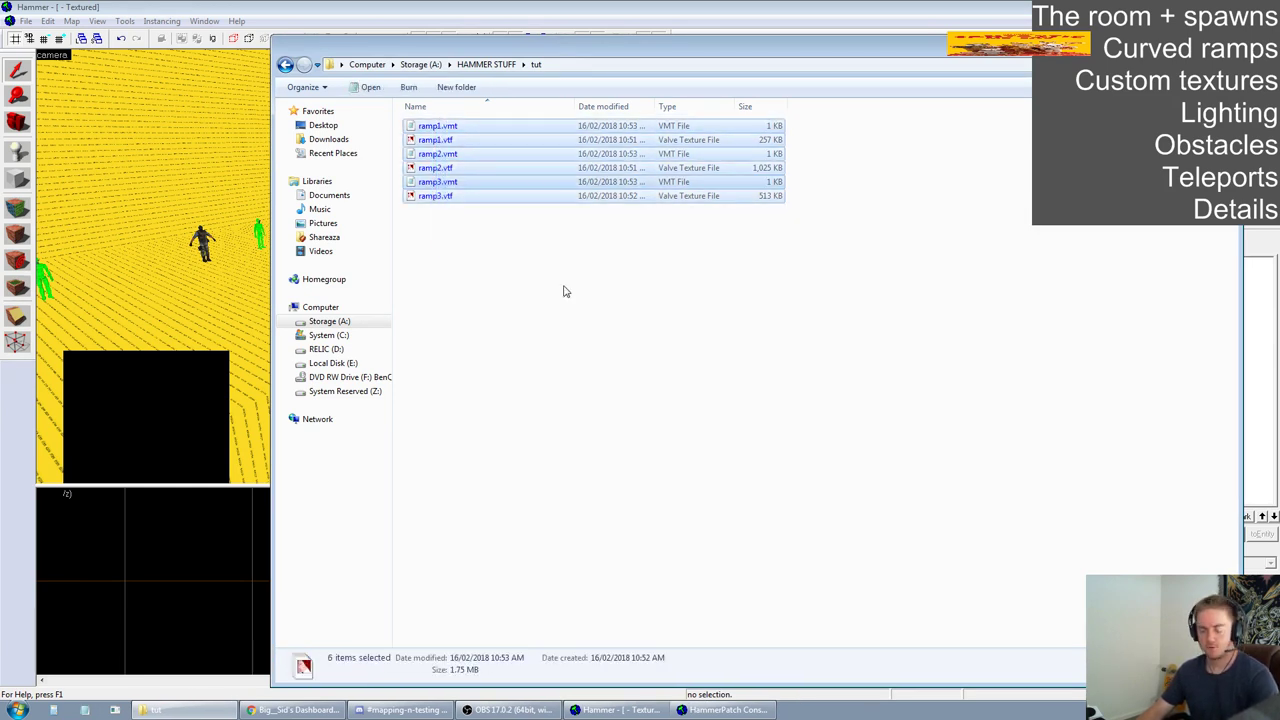
{"action": "right_click", "coordinate": [190, 714]}
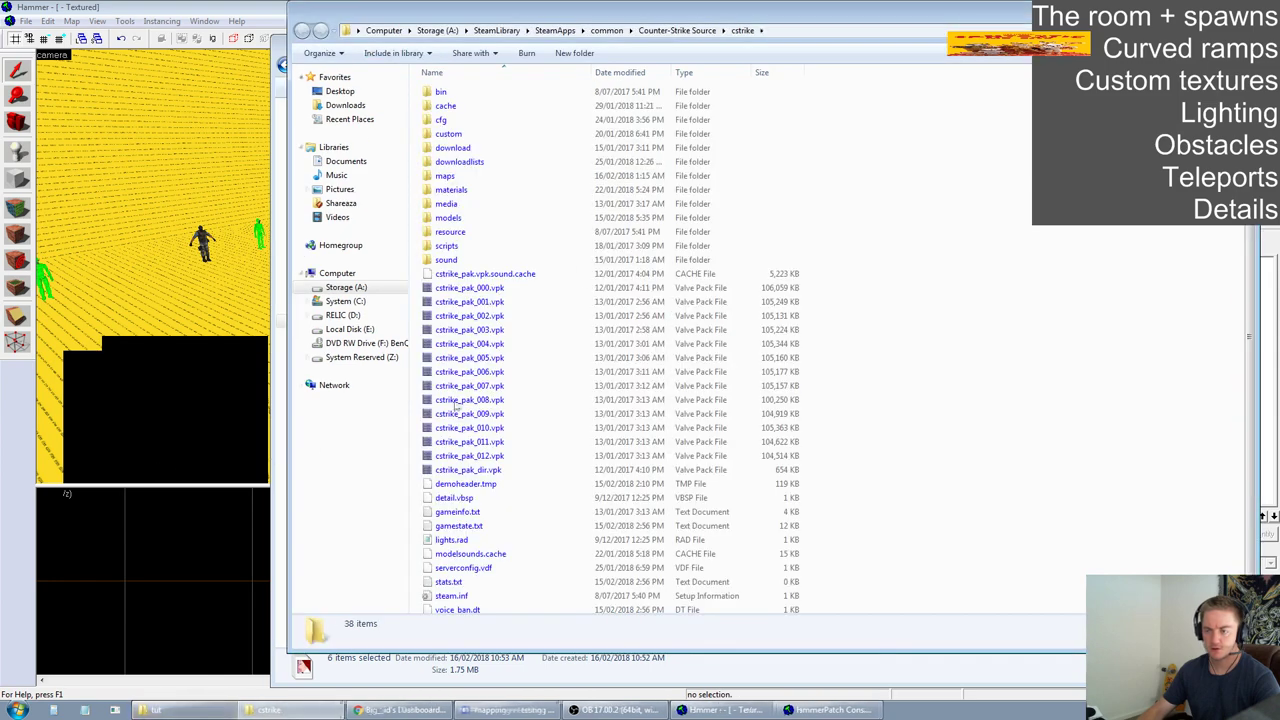
{"action": "double_click", "coordinate": [538, 203]}
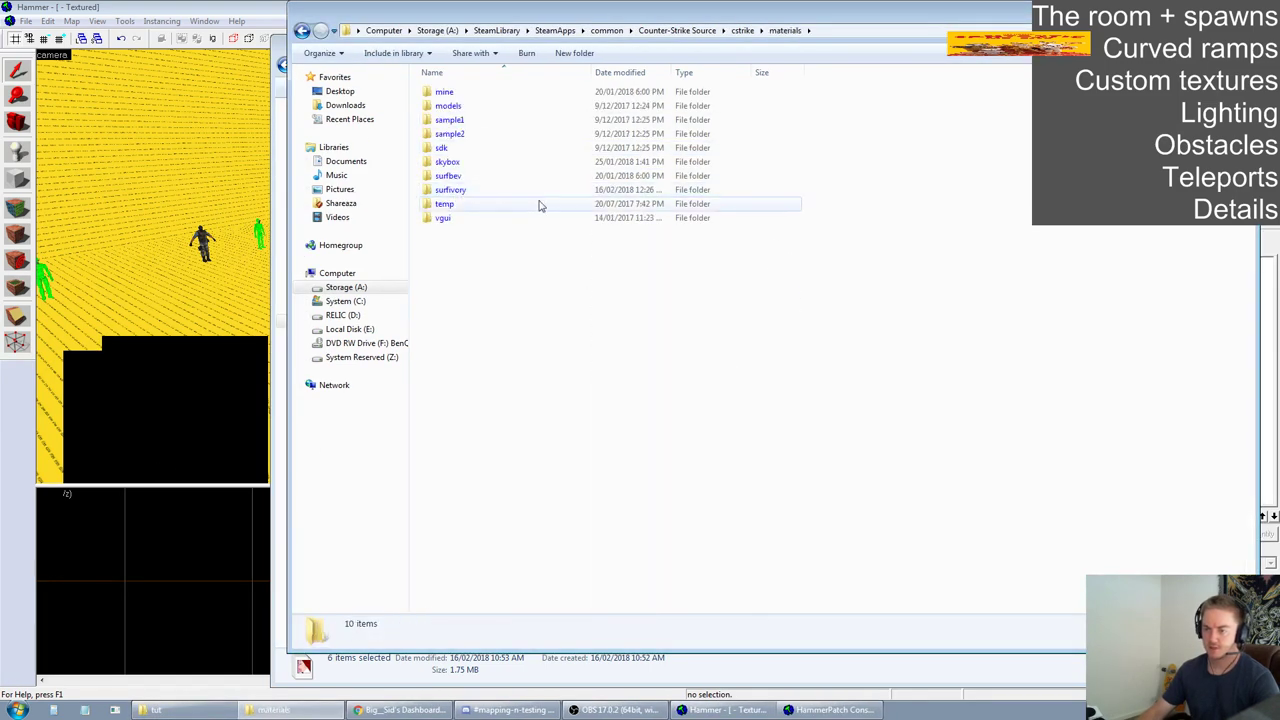
{"action": "left_click", "coordinate": [574, 53]}
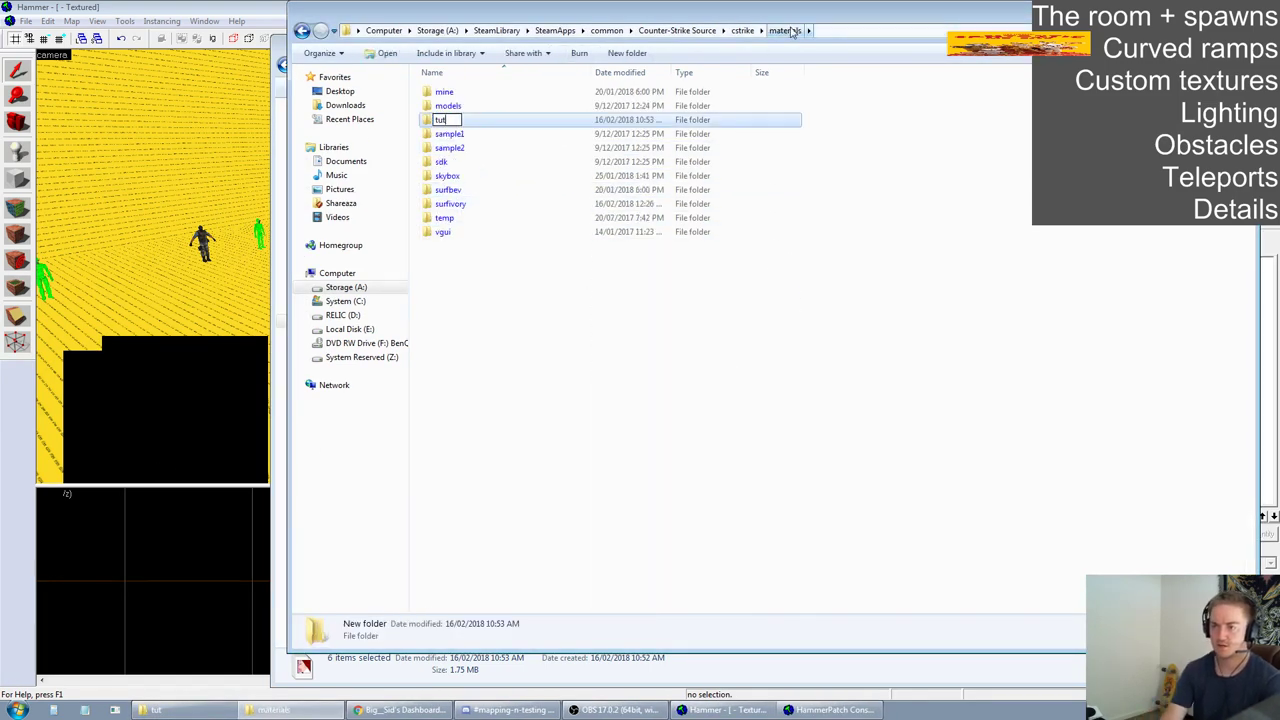
{"action": "type", "text": "tut"}
{"action": "key", "text": "Return"}
{"action": "key", "text": "Return"}
{"action": "key", "text": "ctrl+v"}
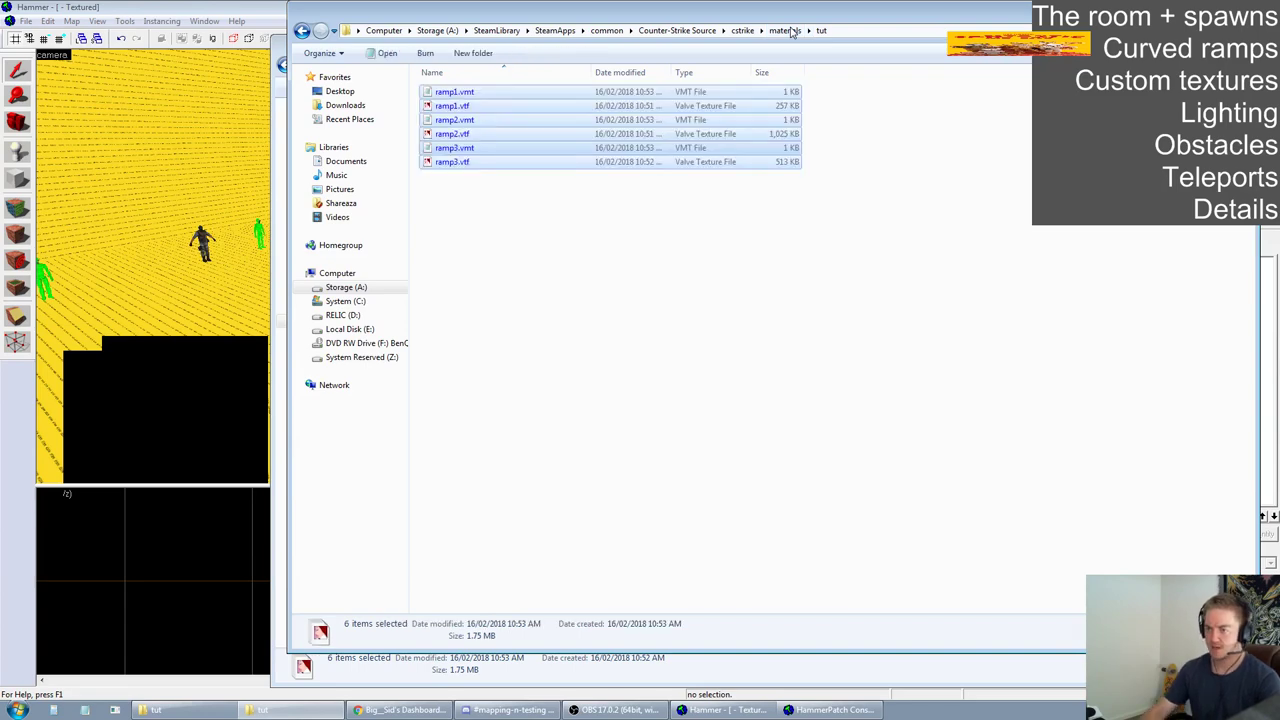
{"action": "left_click", "coordinate": [774, 295]}
Switch back to Hammer and enlarge the 3D camera view relative to the other viewports
{"action": "left_click", "coordinate": [202, 6]}
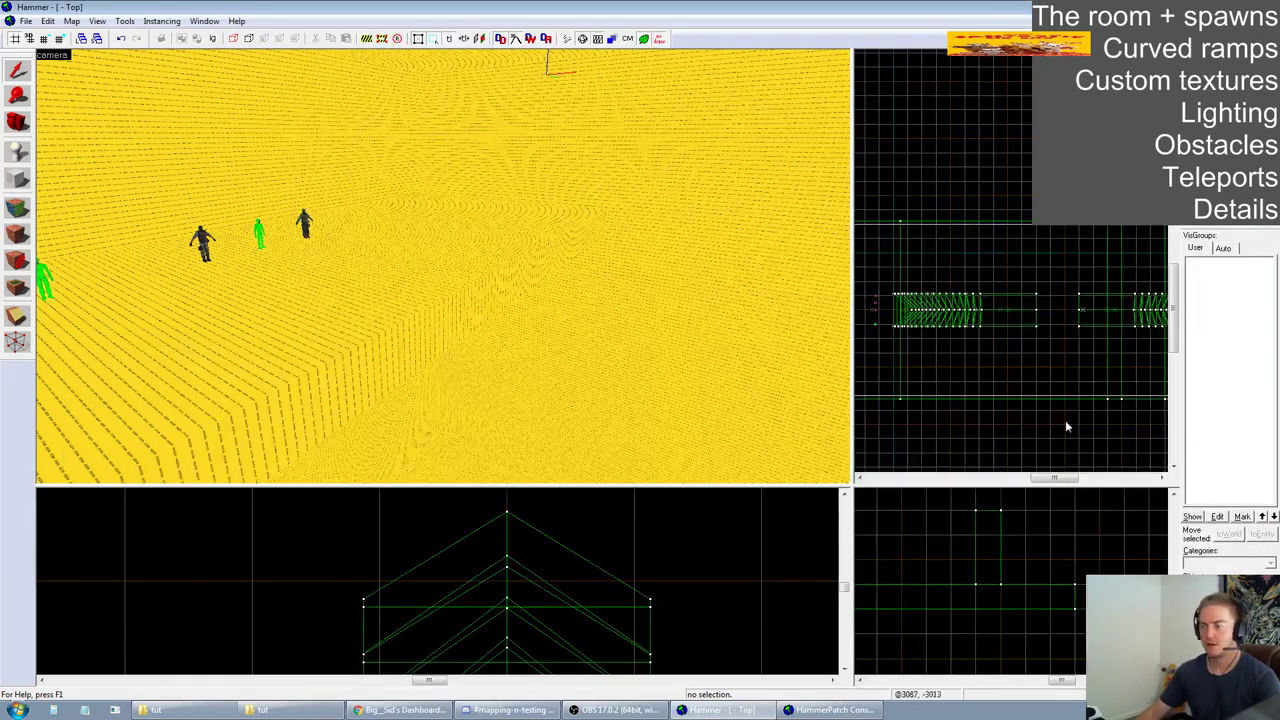
{"action": "left_click_drag", "start_coordinate": [852, 485], "coordinate": [1060, 602]}
{"action": "key", "text": "z"}
{"action": "key", "text": "s"}
{"action": "key", "text": "z"}
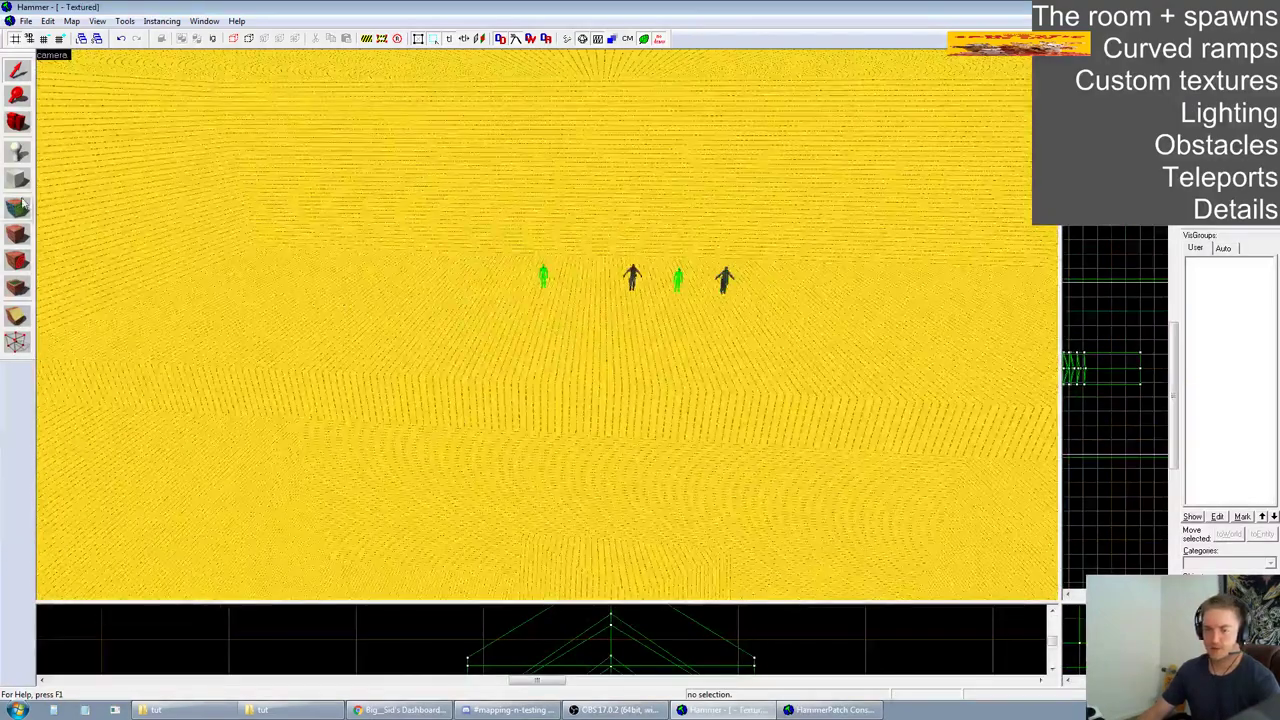
Apply the tut/ramp1 texture to the top face of the spawn platform, finding it with the texture filter tut
{"action": "left_click", "coordinate": [18, 206]}
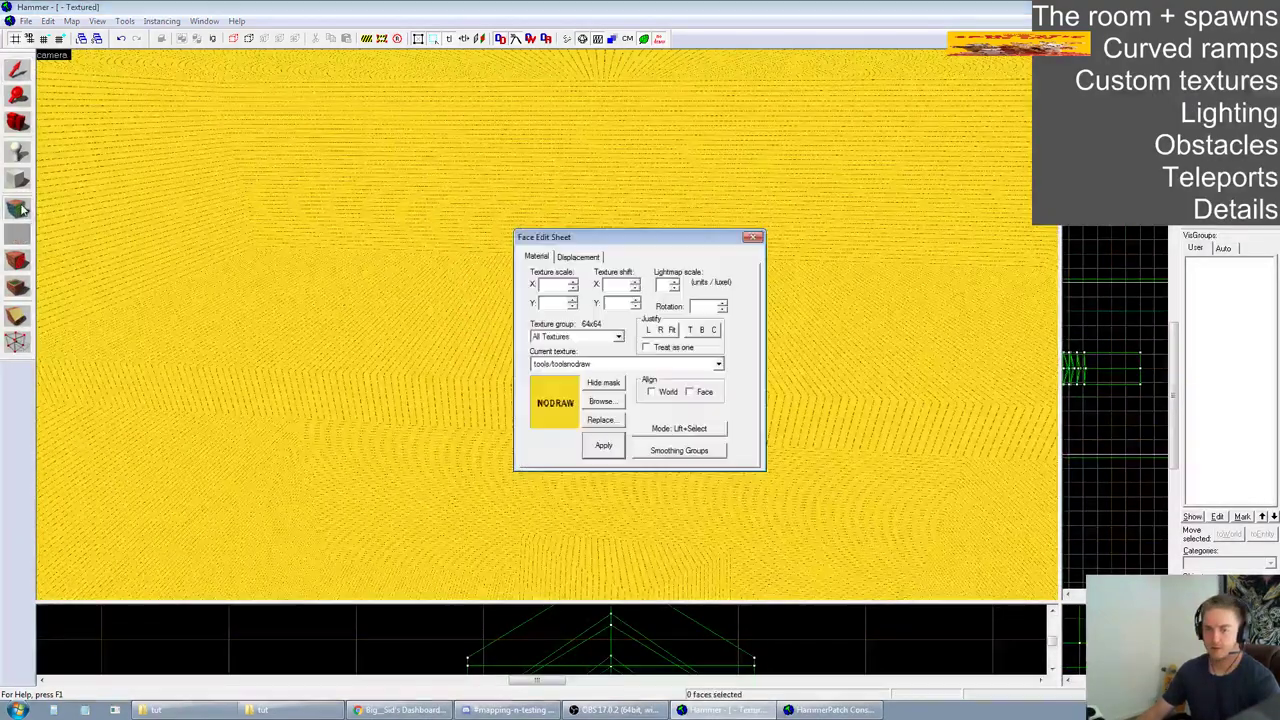
{"action": "left_click", "coordinate": [403, 318]}
{"action": "left_click", "coordinate": [600, 401]}
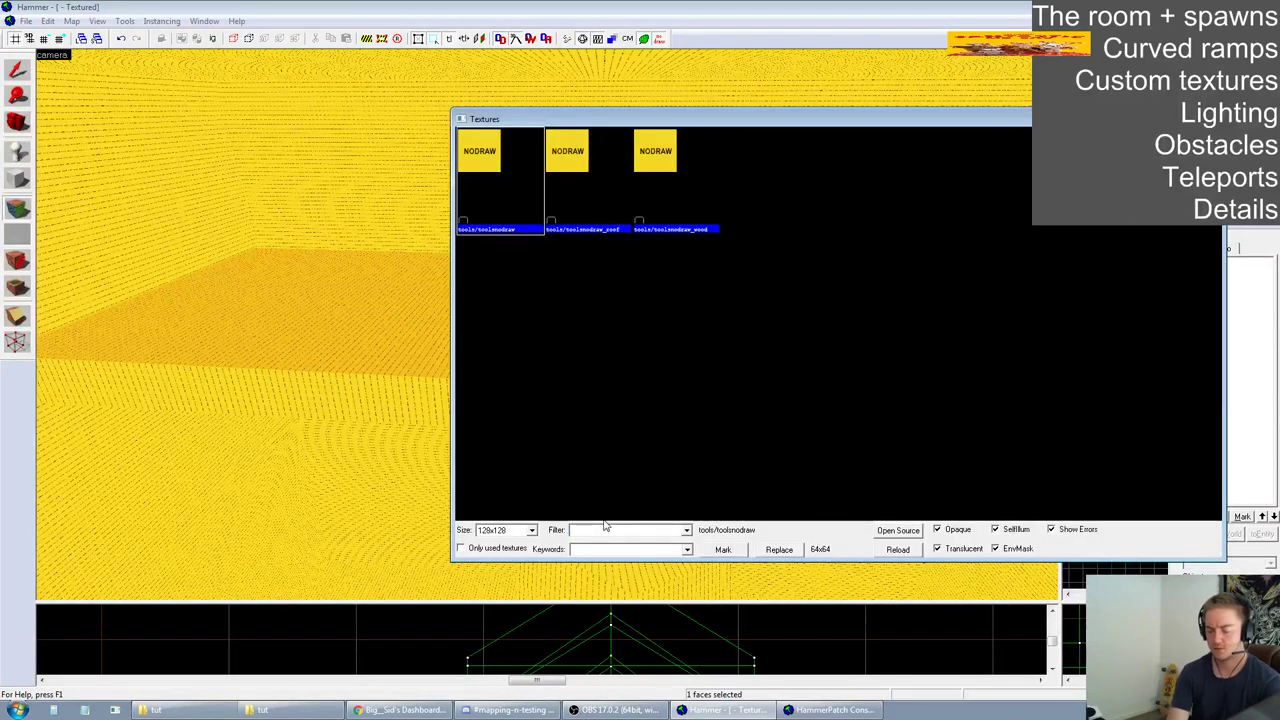
{"action": "type", "text": "tut"}
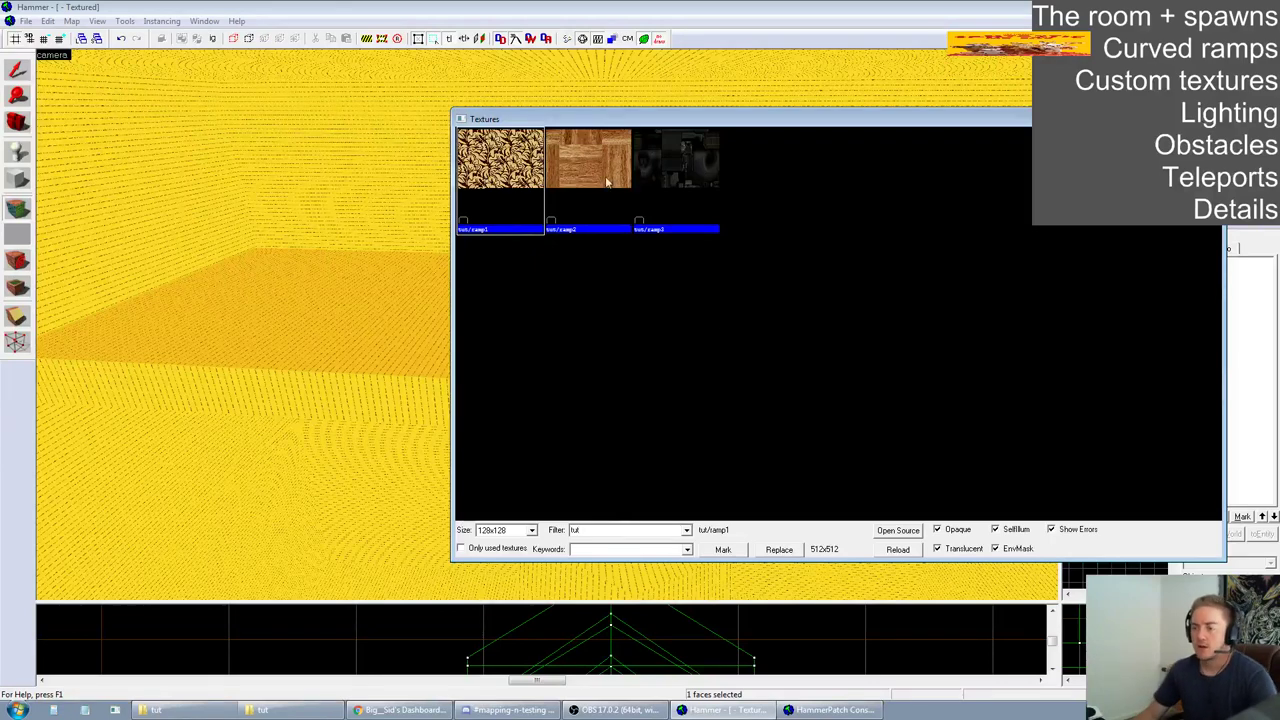
{"action": "double_click", "coordinate": [512, 172]}
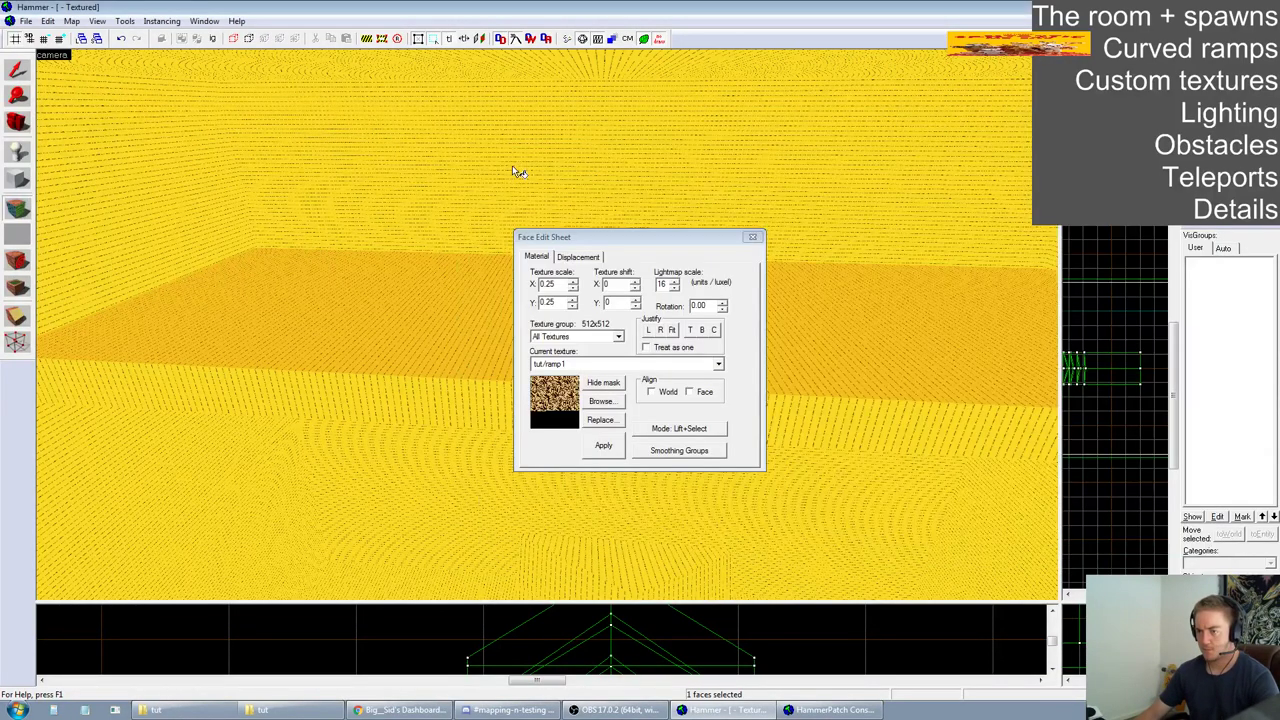
{"action": "left_click", "coordinate": [604, 446]}
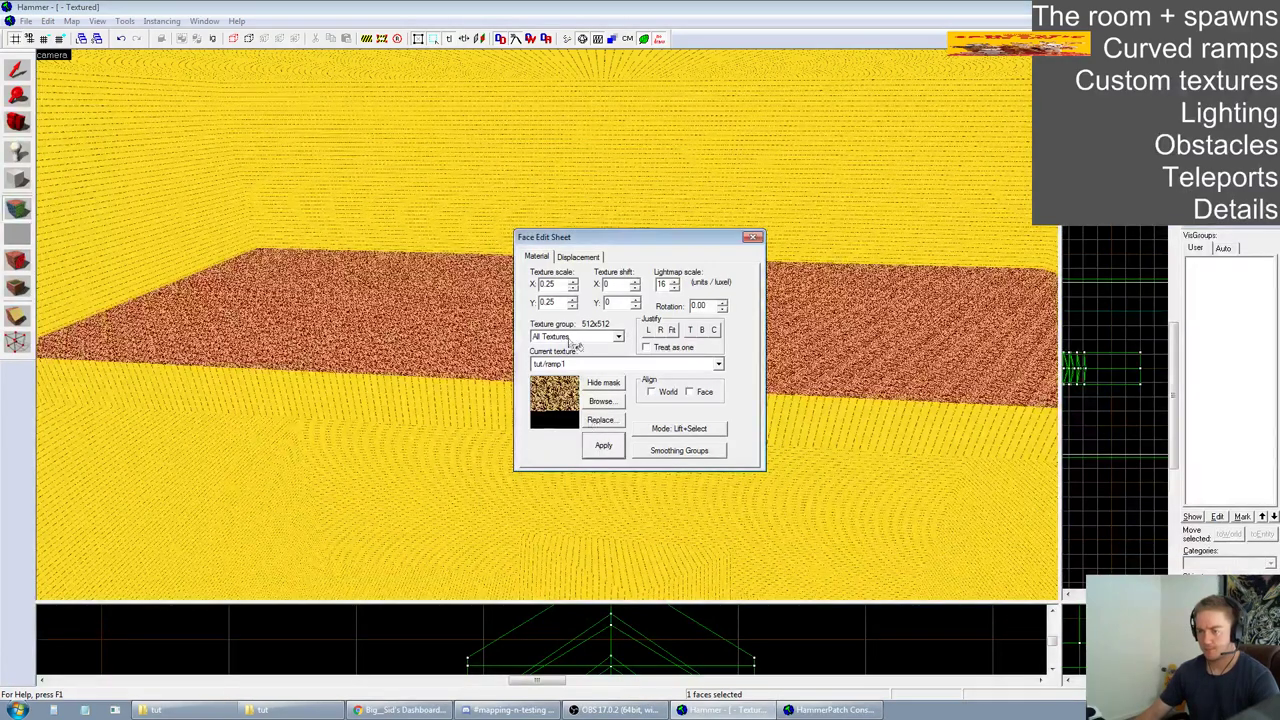
Set the texture scale of the spawn platform's top face to 1 in both X and Y
{"action": "key", "text": "Tab"}
{"action": "type", "text": "1"}
{"action": "left_click", "coordinate": [608, 446]}
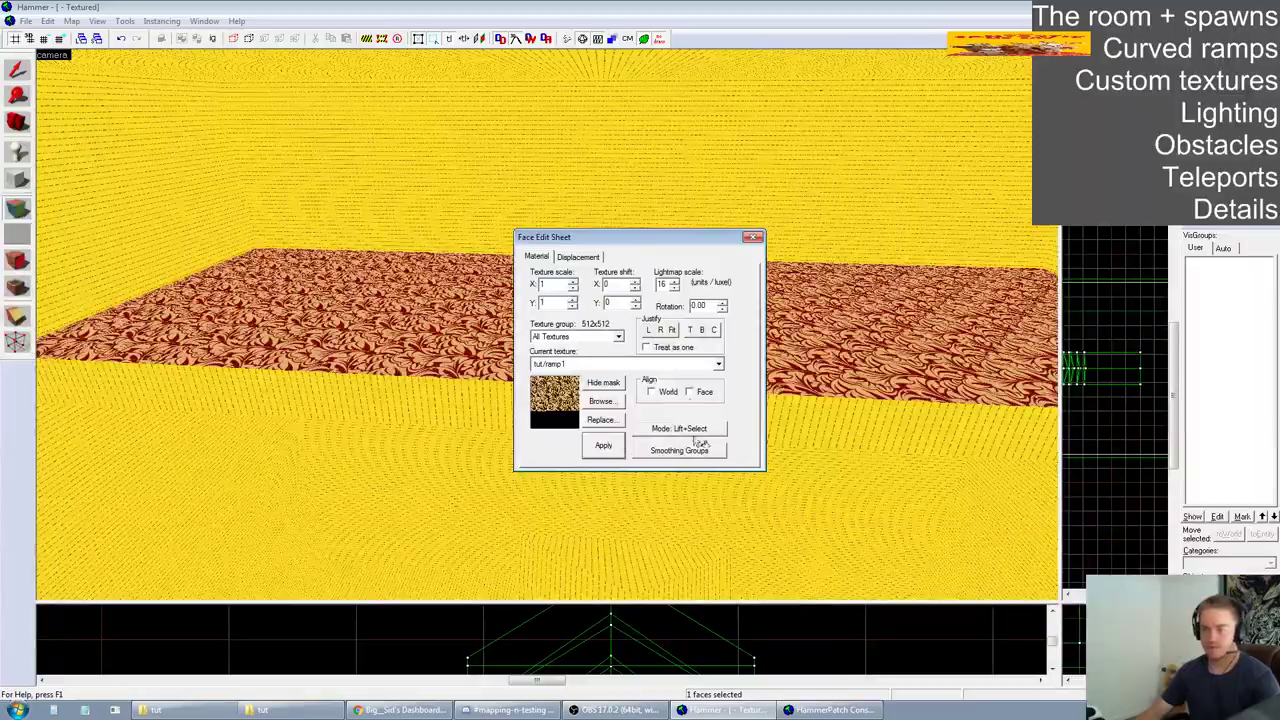
{"action": "left_click_drag", "start_coordinate": [622, 236], "coordinate": [853, 431]}
Copy the tut/ramp1 texture from the spawn platform's top onto its front side and underside
{"action": "key", "text": "z"}
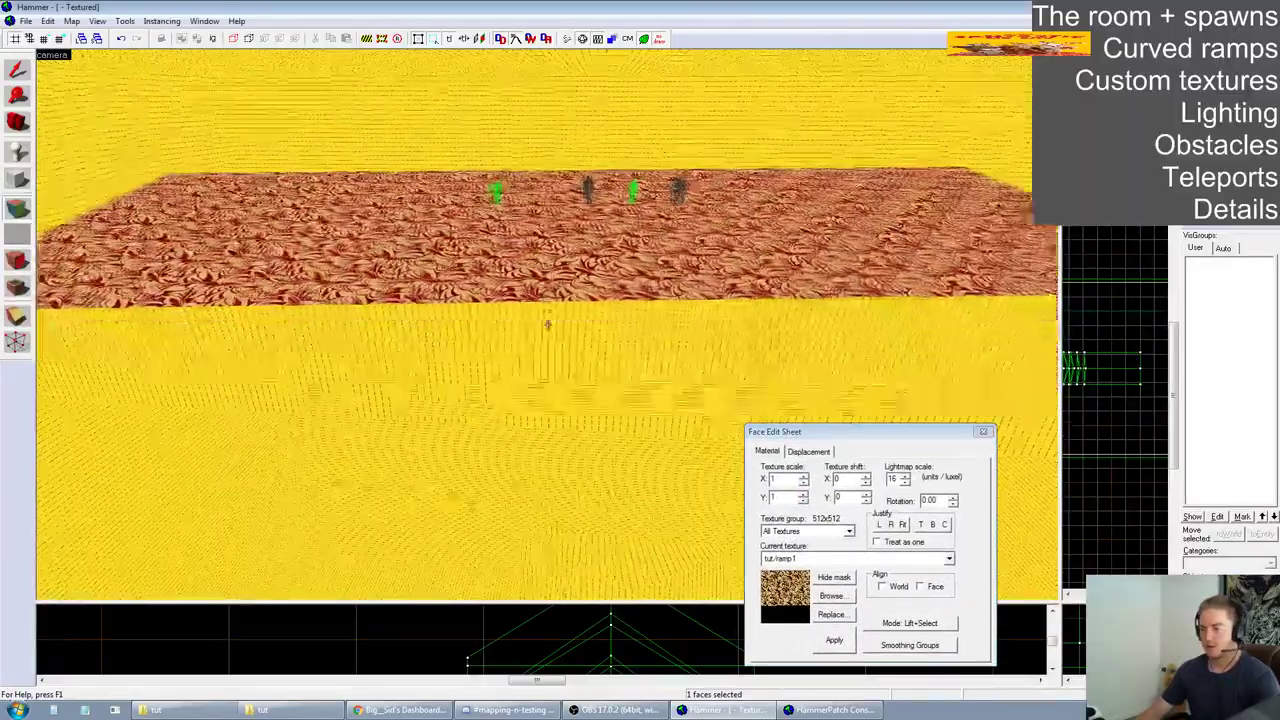
{"action": "key", "text": "w"}
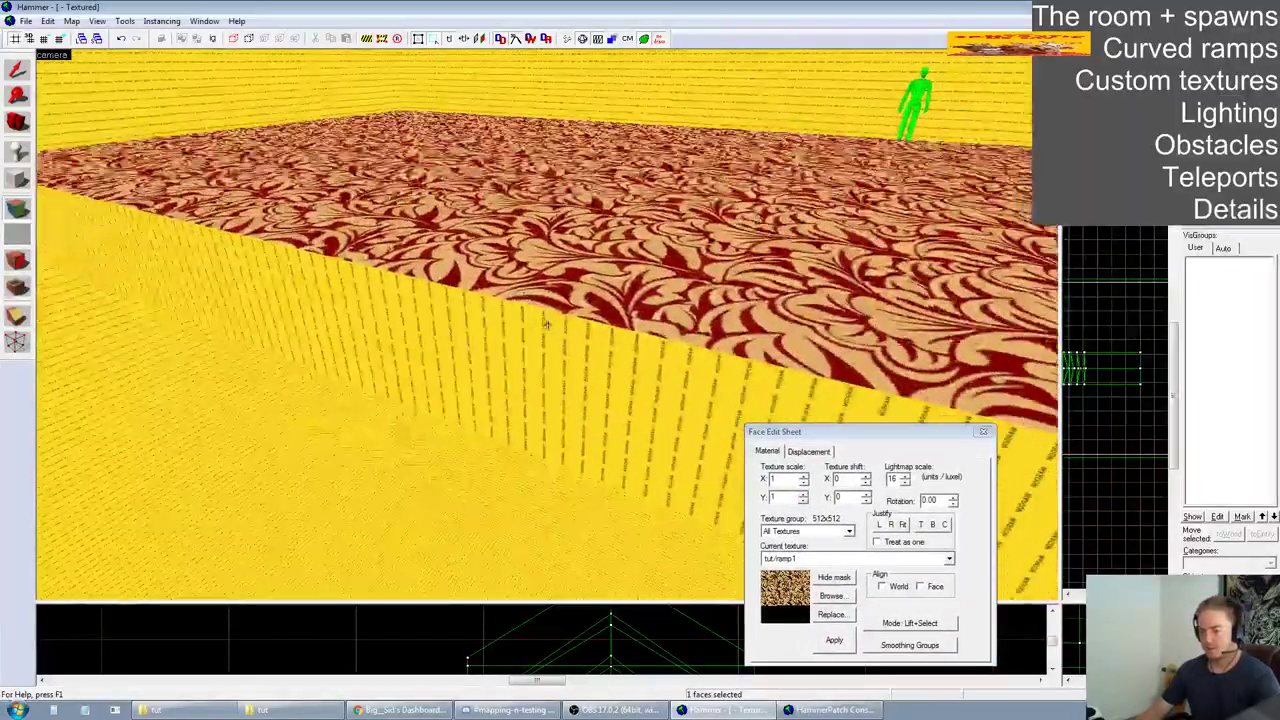
{"action": "key", "text": "s"}
{"action": "key", "text": "w"}
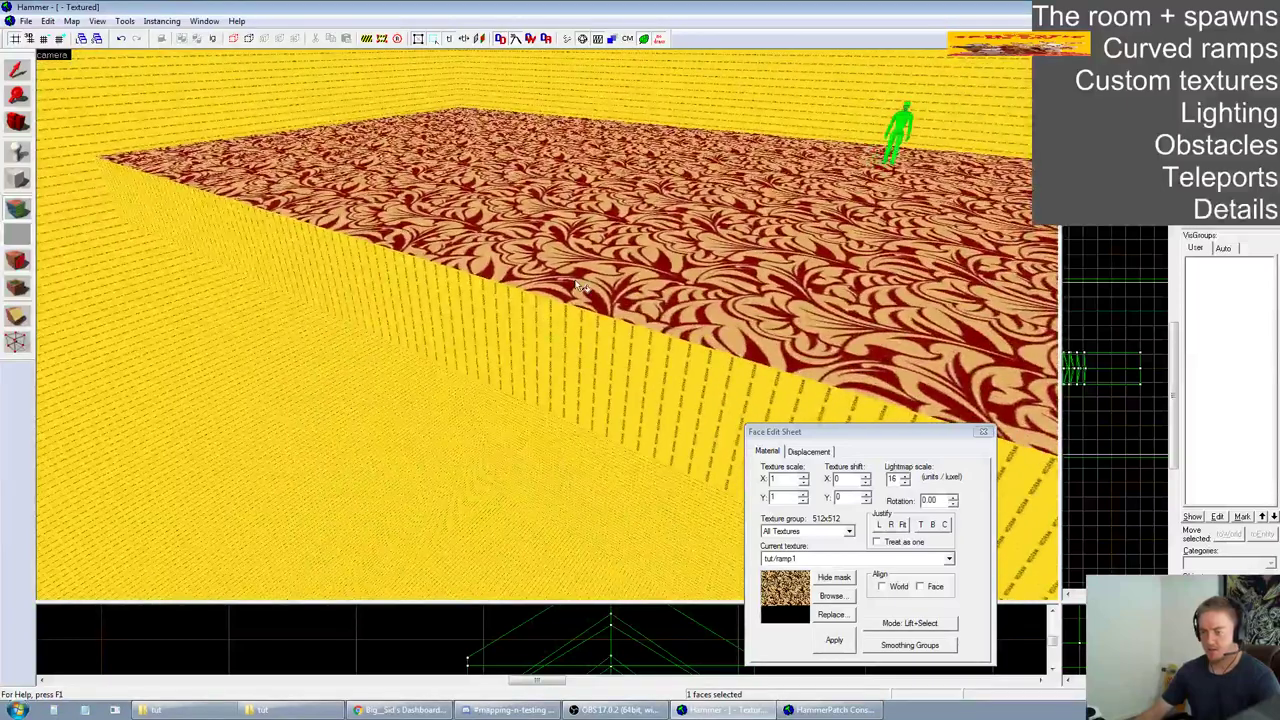
{"action": "right_click", "coordinate": [605, 347]}
{"action": "key", "text": "z"}
{"action": "key", "text": "w"}
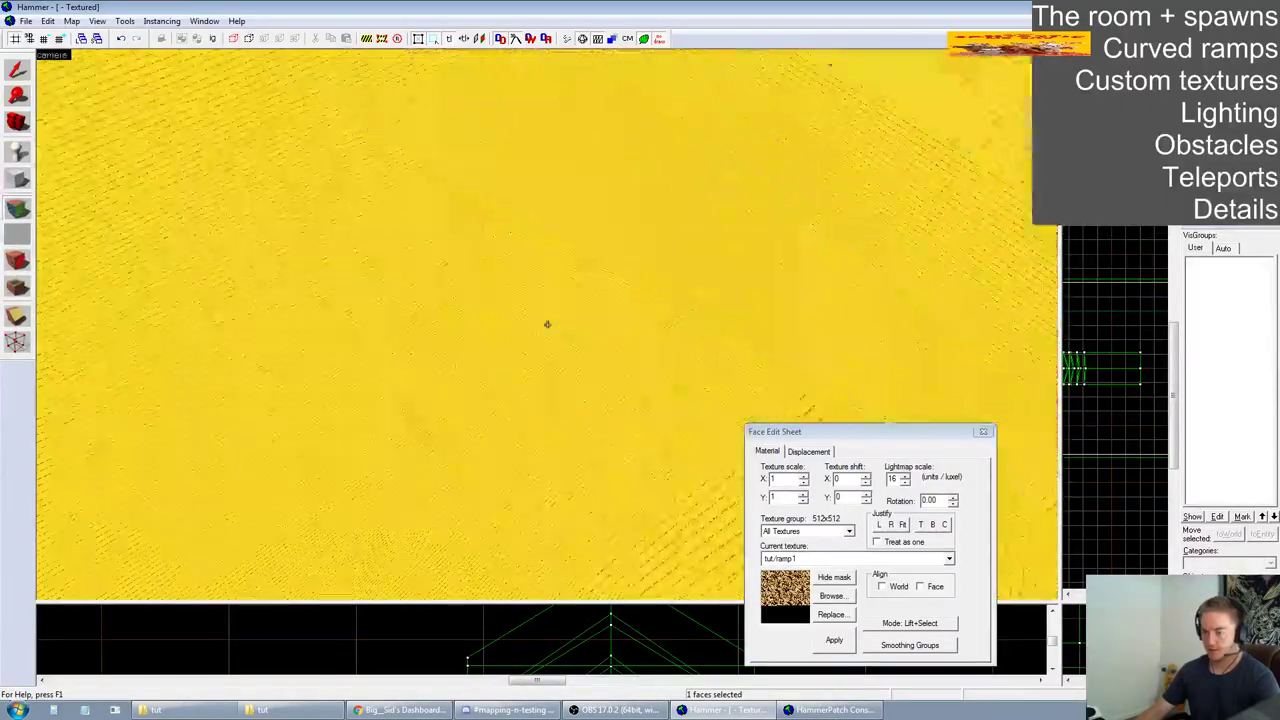
{"action": "key", "text": "z"}
{"action": "left_click", "coordinate": [552, 252]}
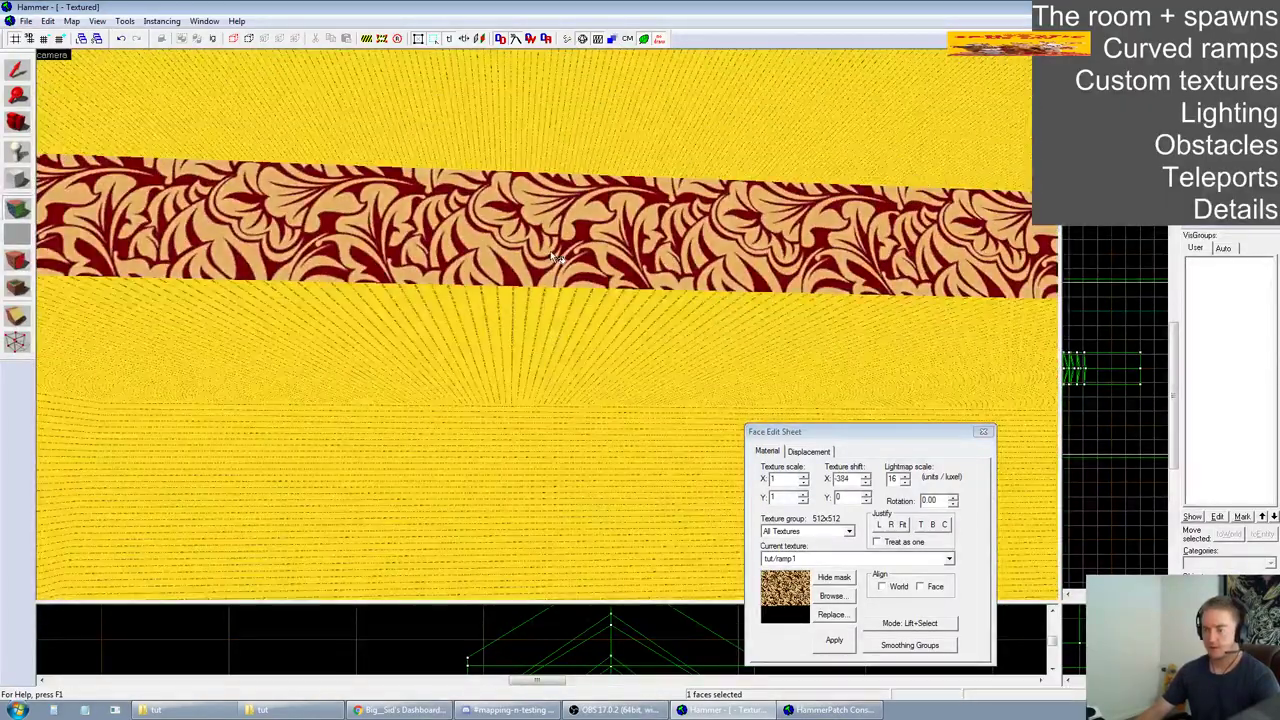
{"action": "right_click", "coordinate": [546, 333]}
Apply wood/woodwall030a to the wall behind the spawn platform with an X and Y texture scale of 2
{"action": "key", "text": "z"}
{"action": "key", "text": "w"}
{"action": "key", "text": "s"}
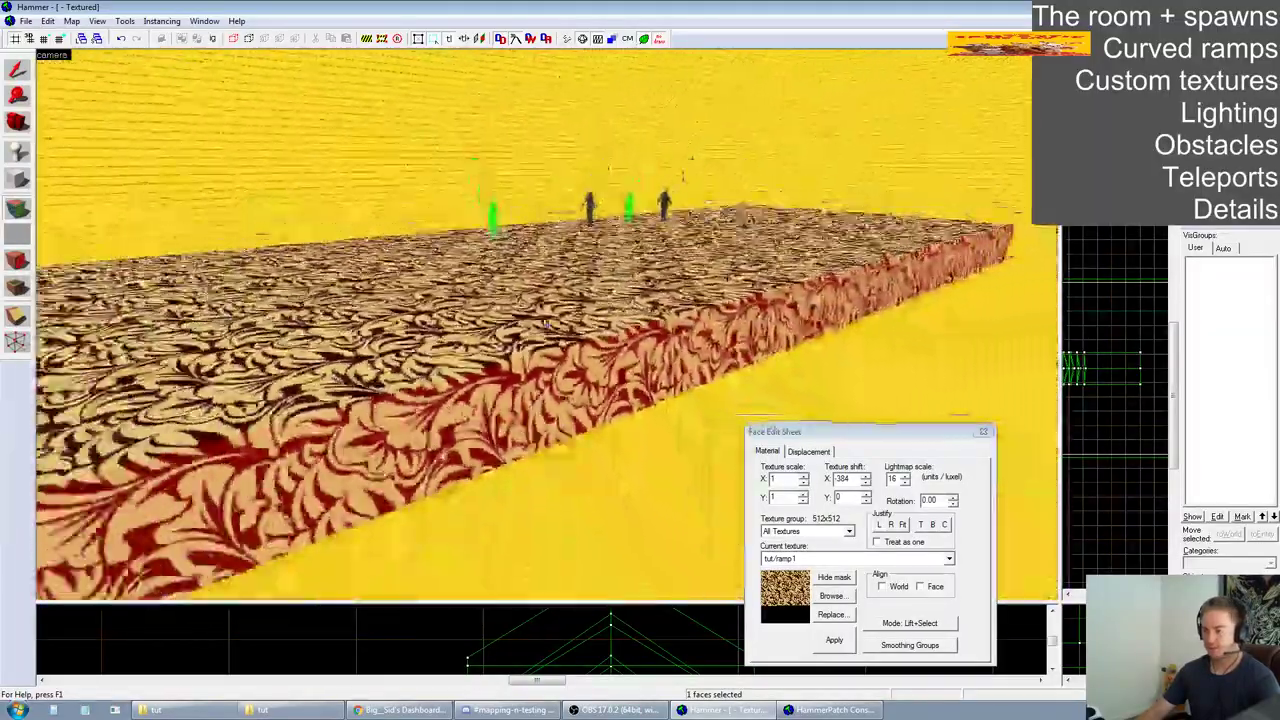
{"action": "left_click", "coordinate": [530, 262]}
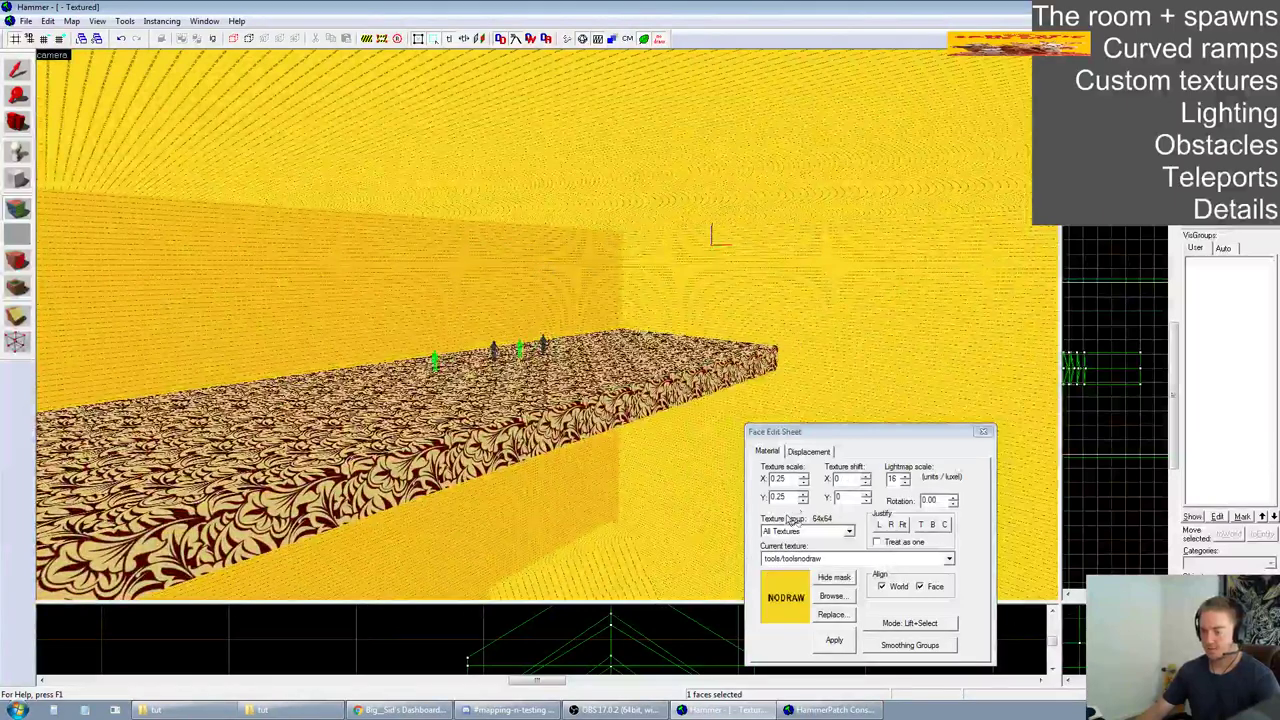
{"action": "left_click", "coordinate": [833, 596]}
{"action": "key", "text": "BackSpace"}
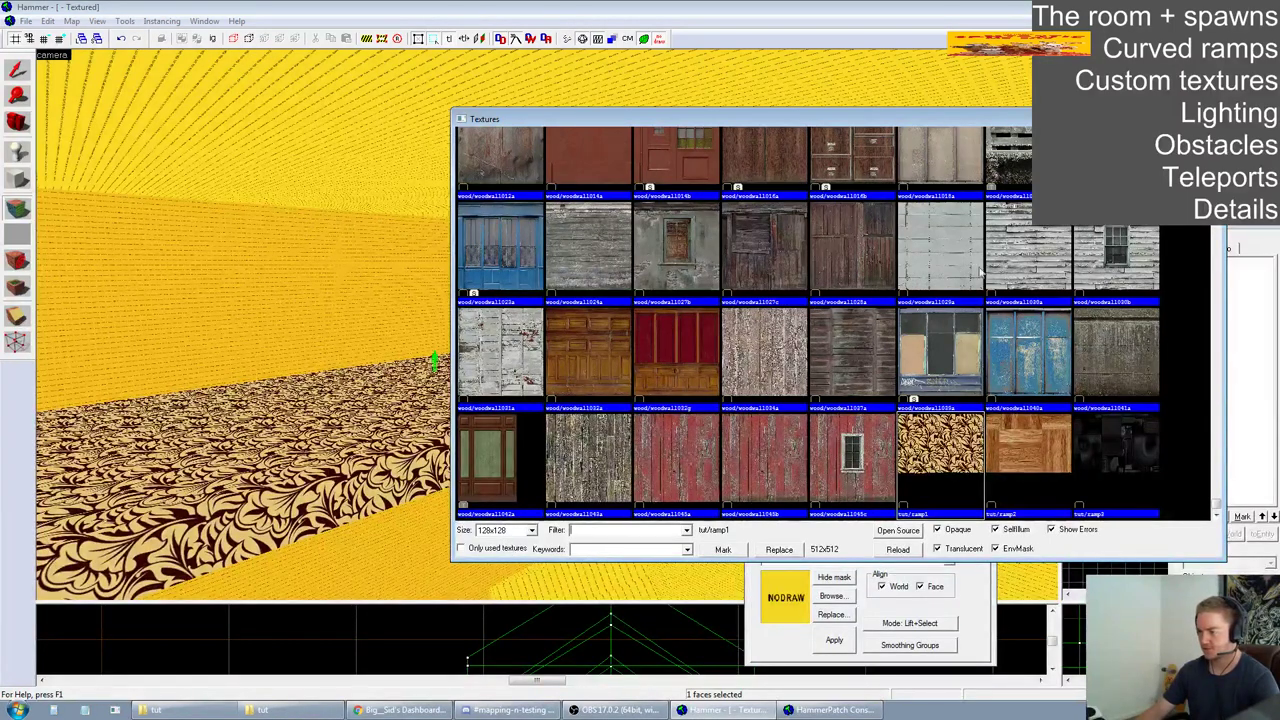
{"action": "double_click", "coordinate": [1040, 262]}
{"action": "left_click", "coordinate": [840, 638]}
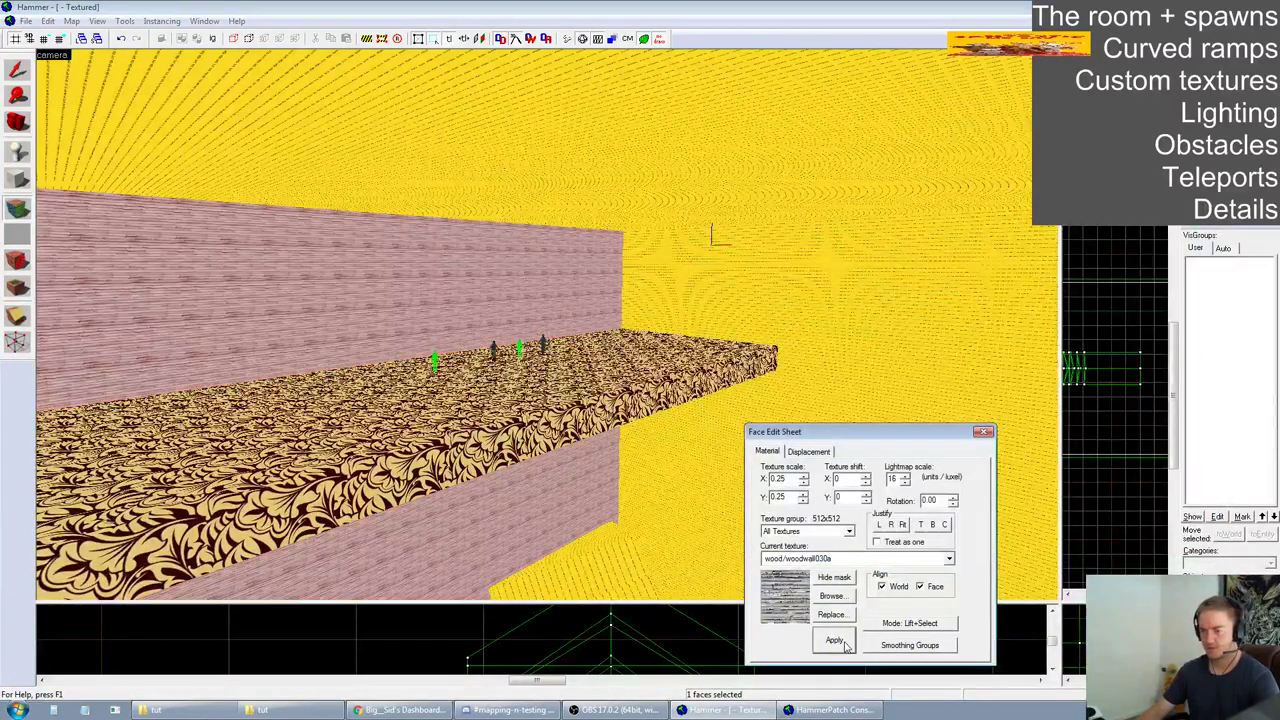
{"action": "type", "text": "2"}
{"action": "left_click", "coordinate": [835, 640]}
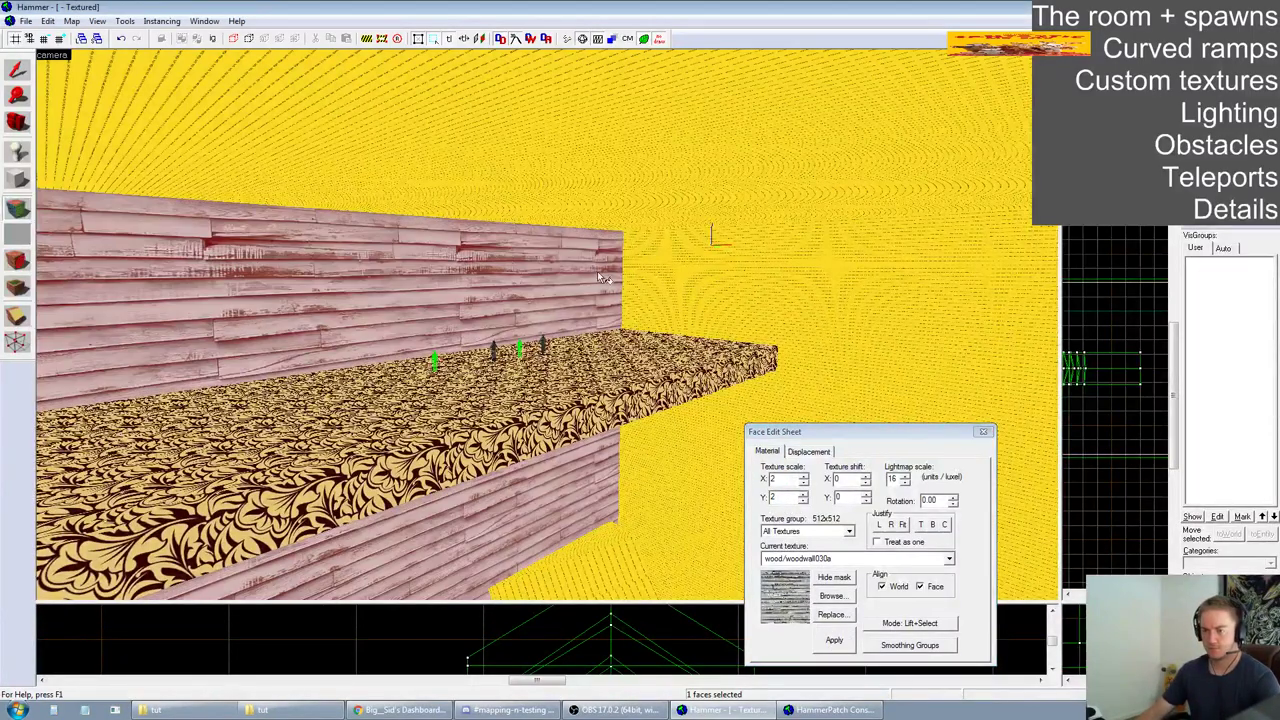
Copy the wood wall texture onto the room's ceiling and the remaining walls
{"action": "right_click", "coordinate": [665, 280]}
{"action": "right_click", "coordinate": [631, 192]}
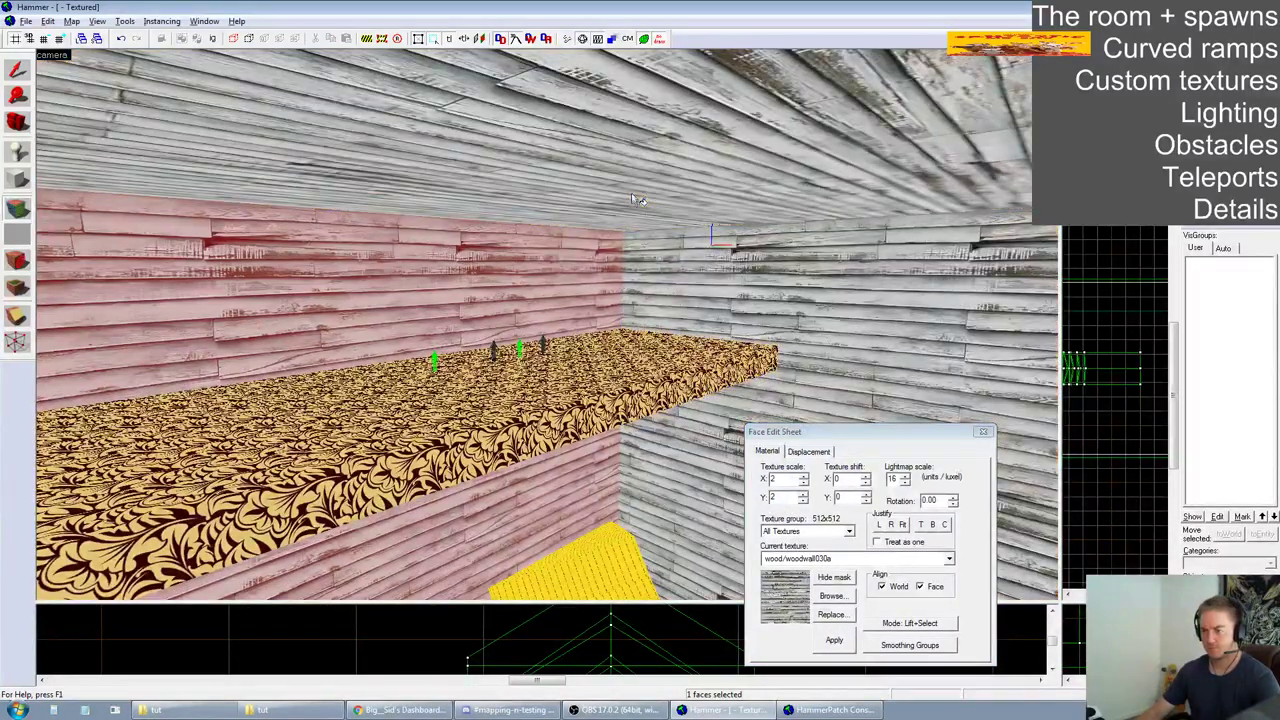
{"action": "key", "text": "z"}
{"action": "key", "text": "z"}
{"action": "right_click", "coordinate": [539, 368]}
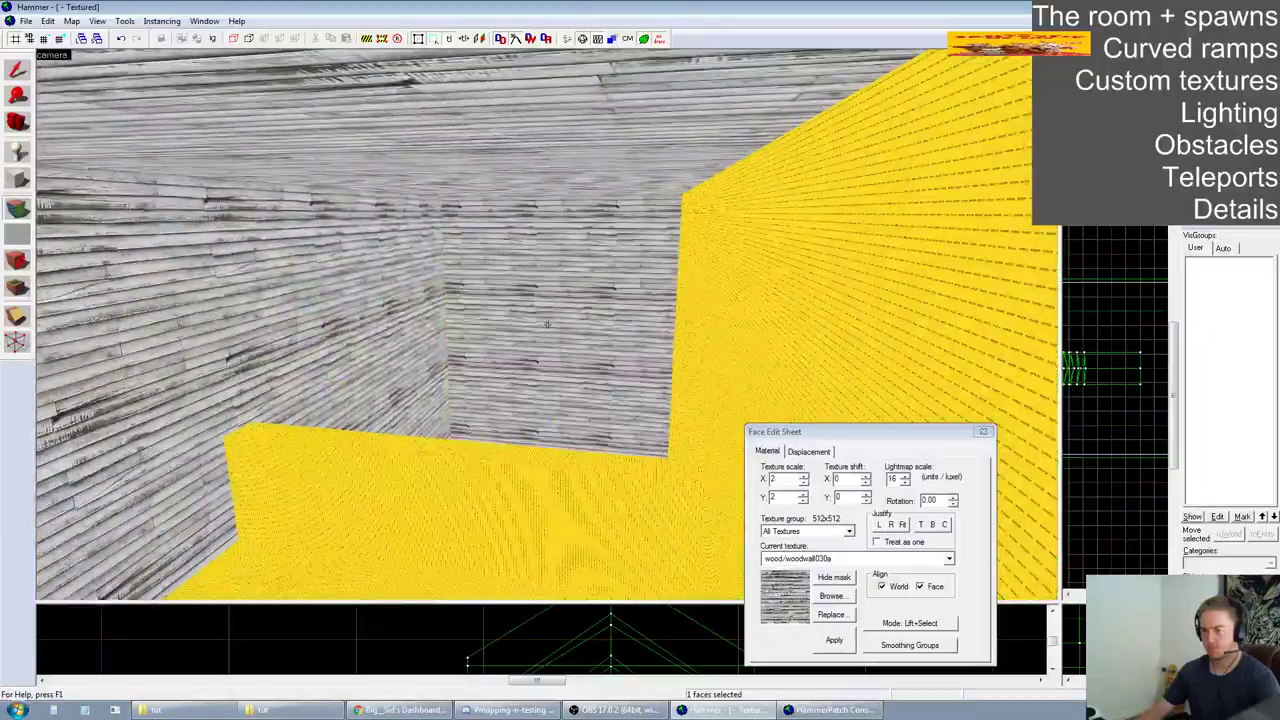
{"action": "key", "text": "z"}
{"action": "key", "text": "z"}
{"action": "right_click", "coordinate": [537, 297]}
Apply the vehicle/metaltrain001c texture to the large floor surface around the curved ramp
{"action": "key", "text": "z"}
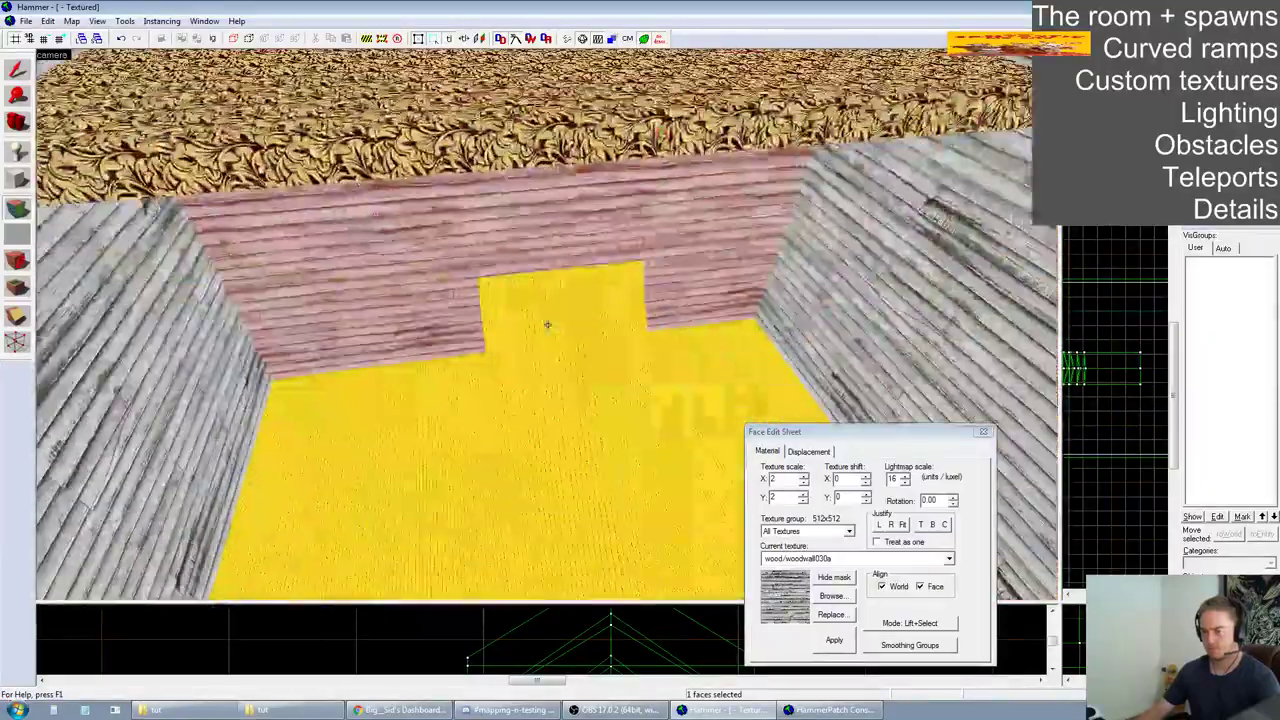
{"action": "key", "text": "z"}
{"action": "left_click", "coordinate": [436, 395]}
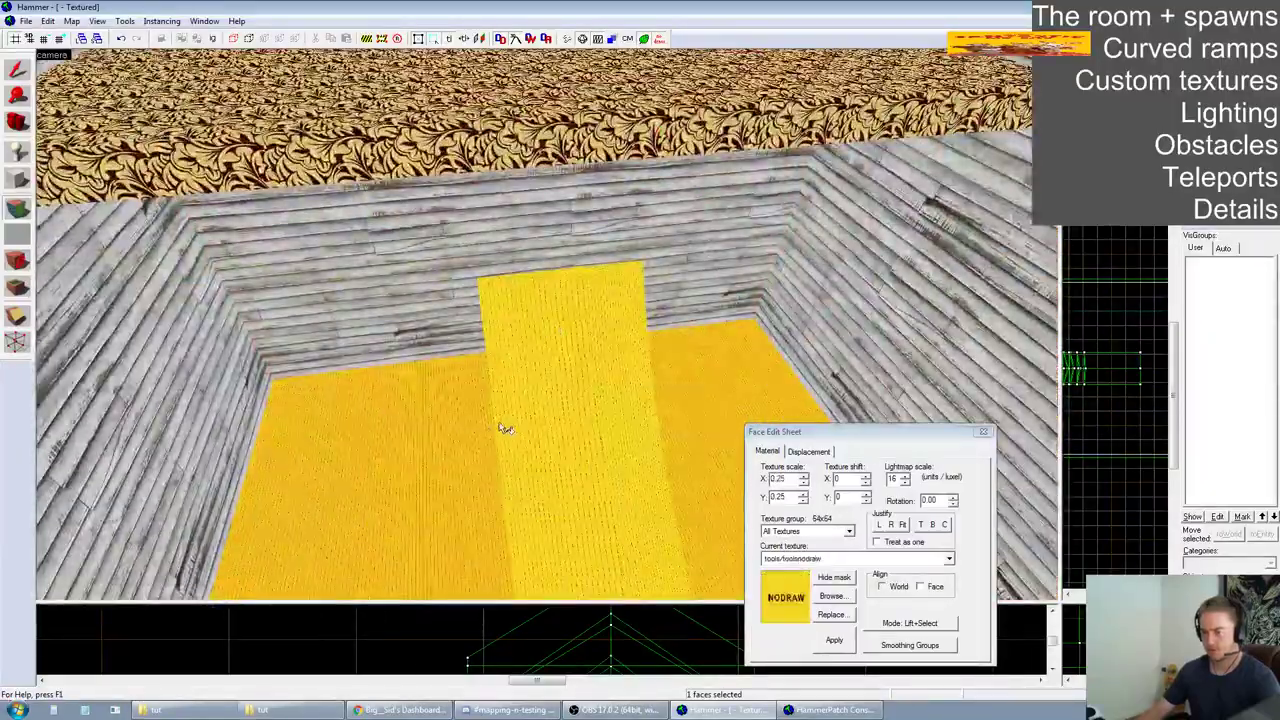
{"action": "left_click", "coordinate": [834, 599]}
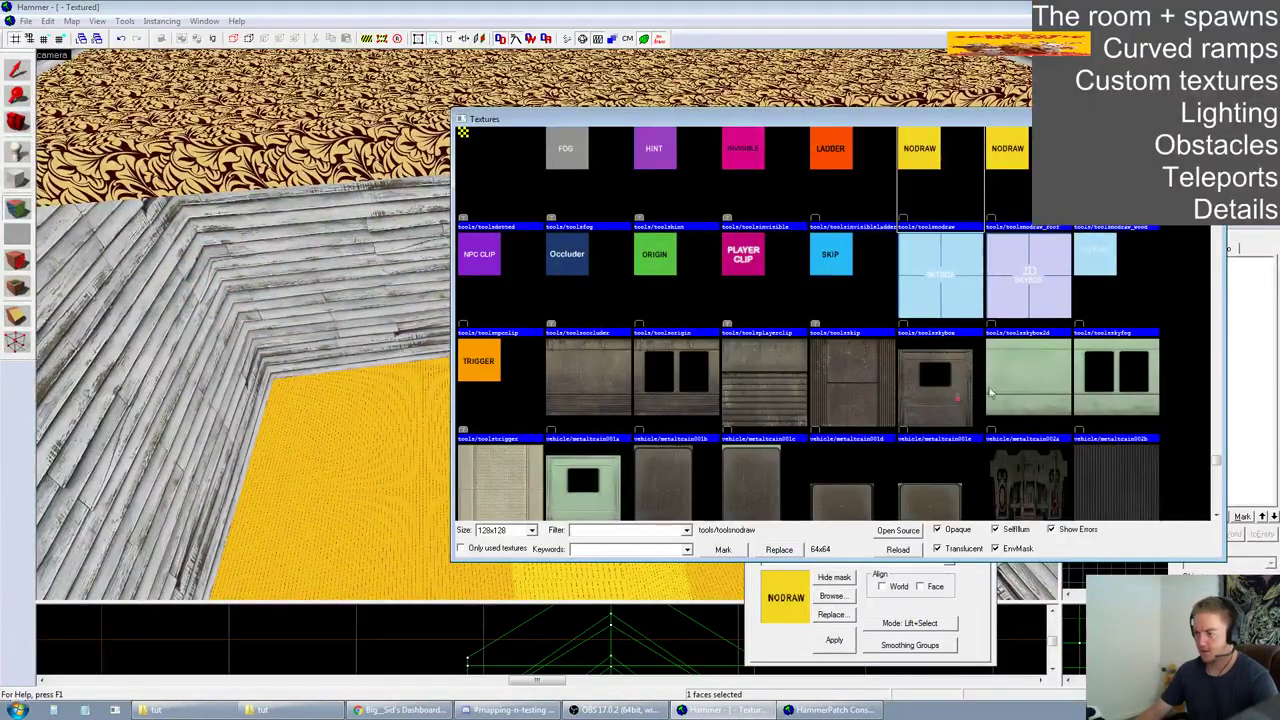
{"action": "double_click", "coordinate": [780, 389]}
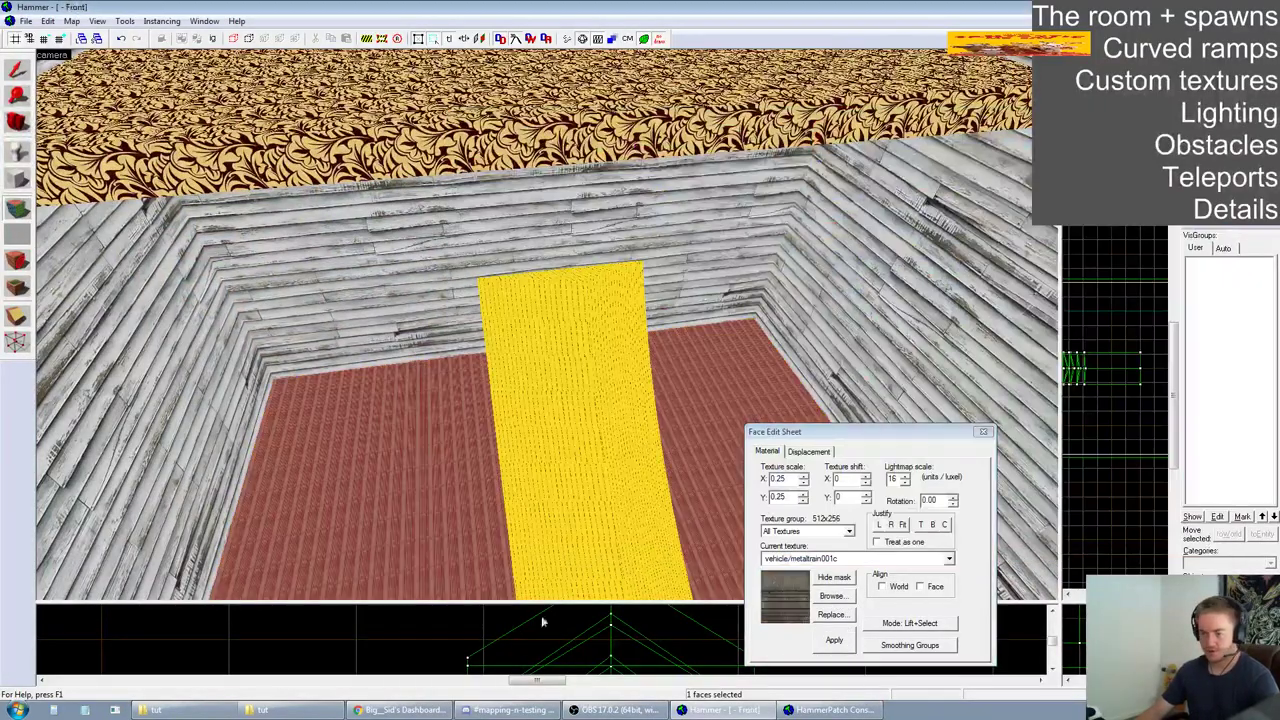
Apply vehicle/metaltrain002d to the side of the barrier wall crossing the floor and copy it onto the barrier's other faces
{"action": "key", "text": "z"}
{"action": "key", "text": "w"}
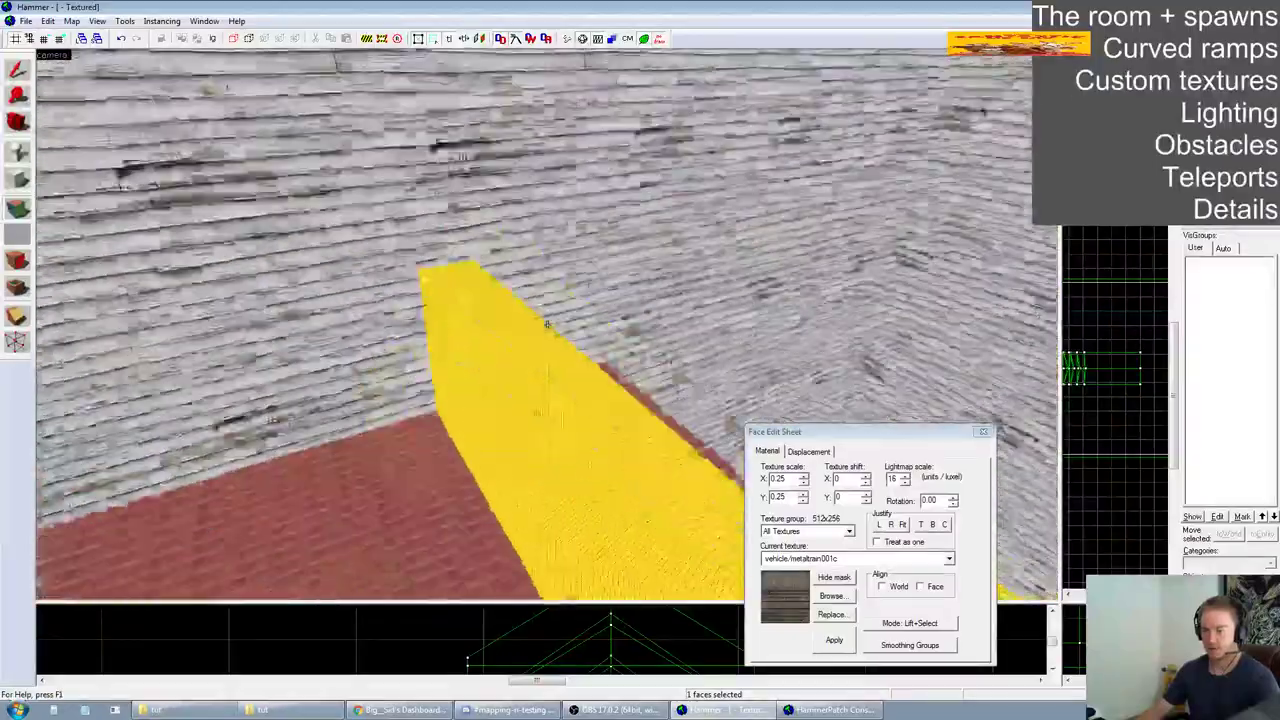
{"action": "key", "text": "d"}
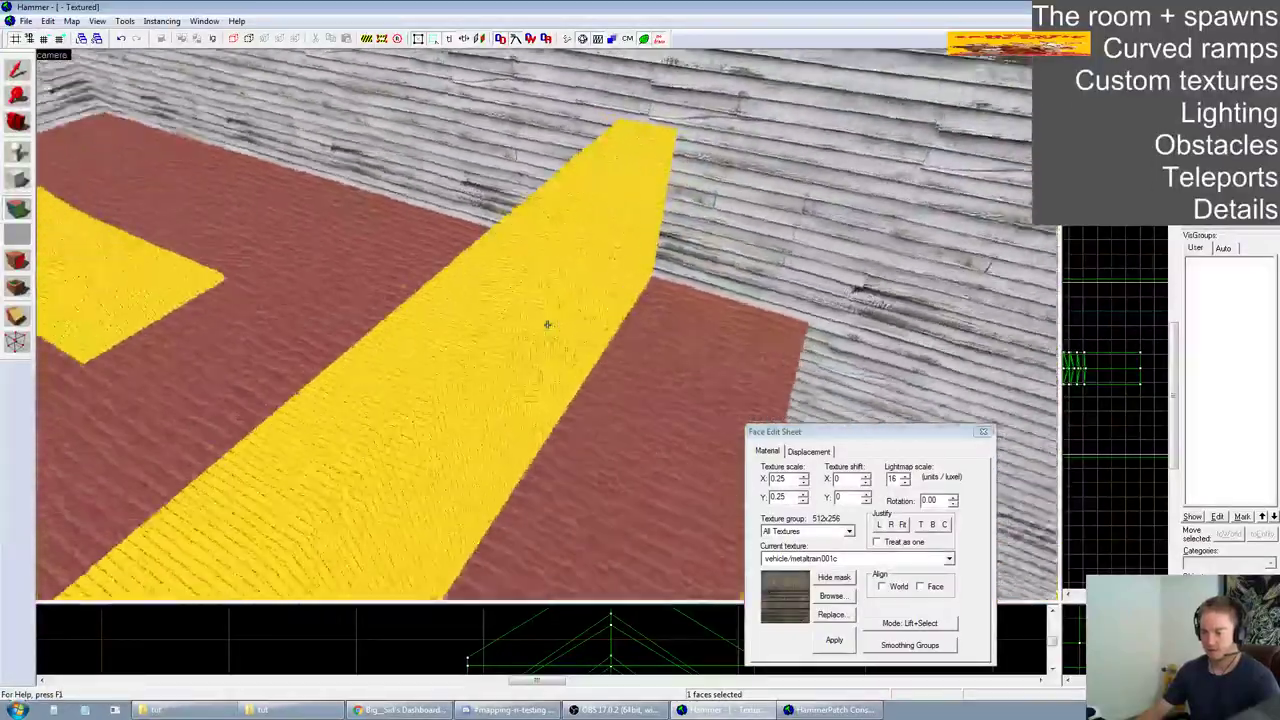
{"action": "key", "text": "z"}
{"action": "left_click", "coordinate": [530, 367]}
{"action": "left_click", "coordinate": [831, 596]}
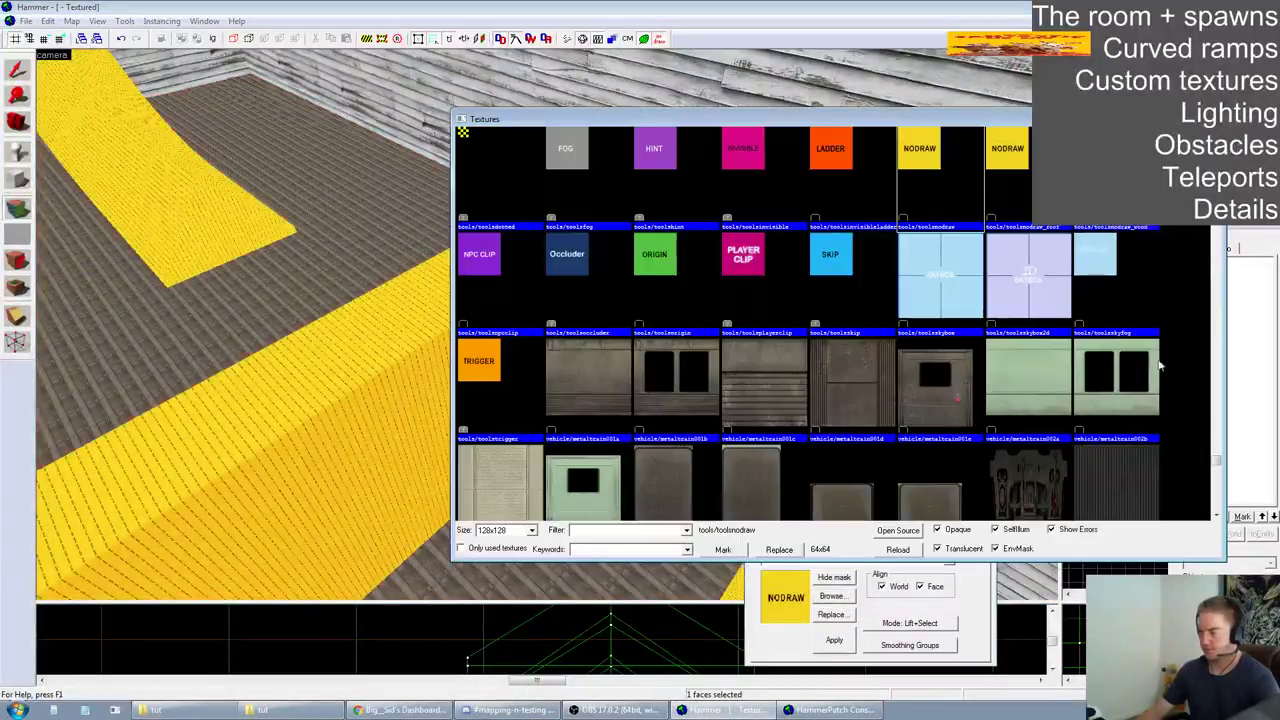
{"action": "double_click", "coordinate": [533, 483]}
{"action": "left_click", "coordinate": [834, 640]}
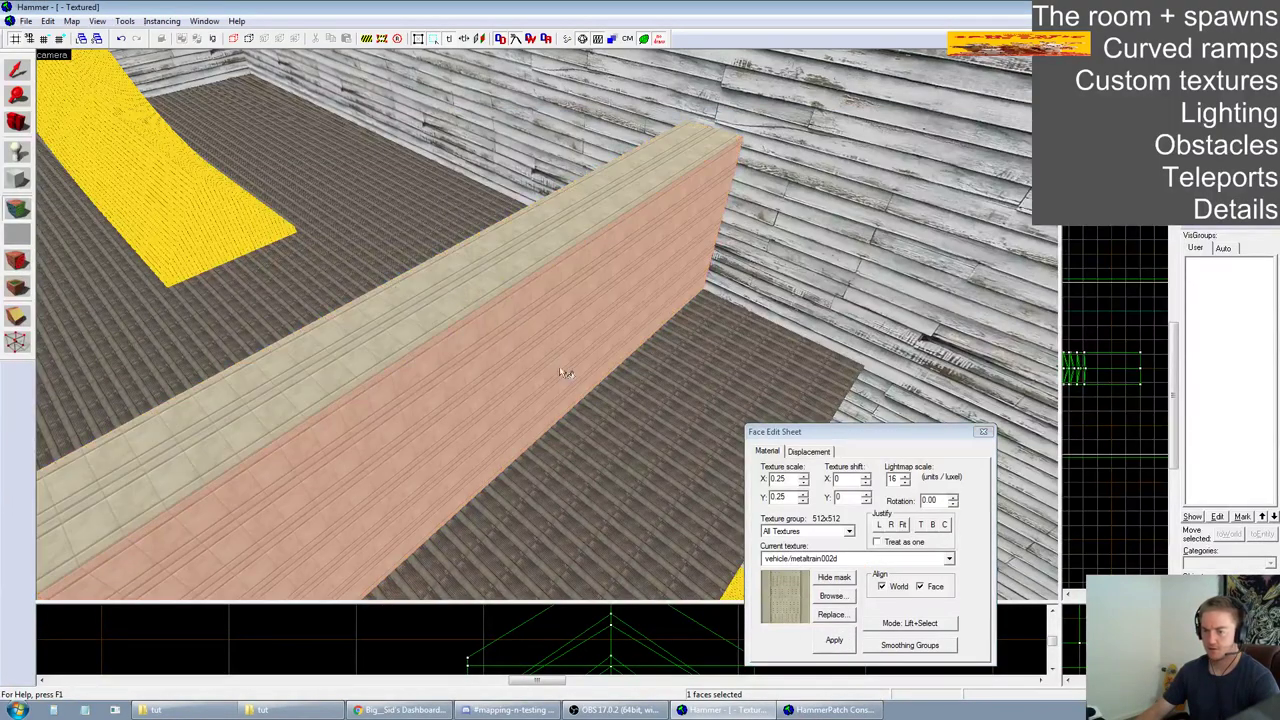
{"action": "key", "text": "z"}
{"action": "key", "text": "z"}
{"action": "right_click", "coordinate": [549, 321]}
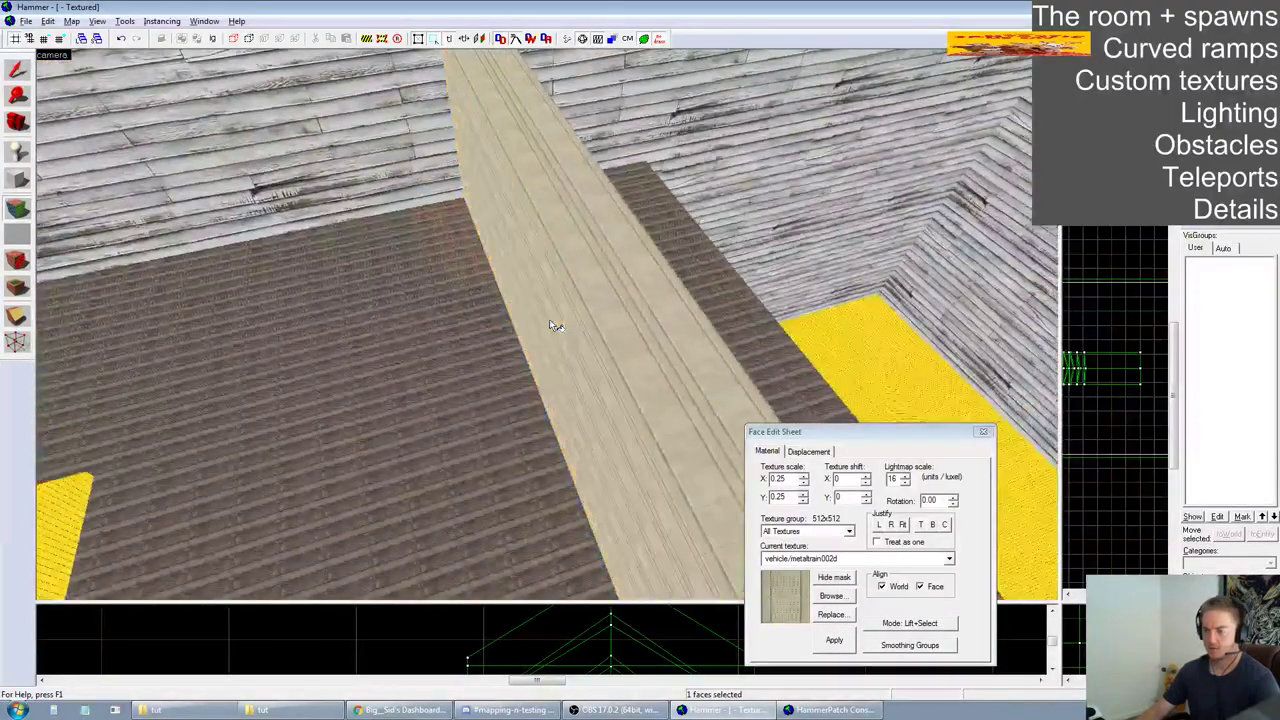
Copy the vehicle/metaltrain001c texture from the lower platform's top onto its front edge and underside
{"action": "key", "text": "z"}
{"action": "key", "text": "w"}
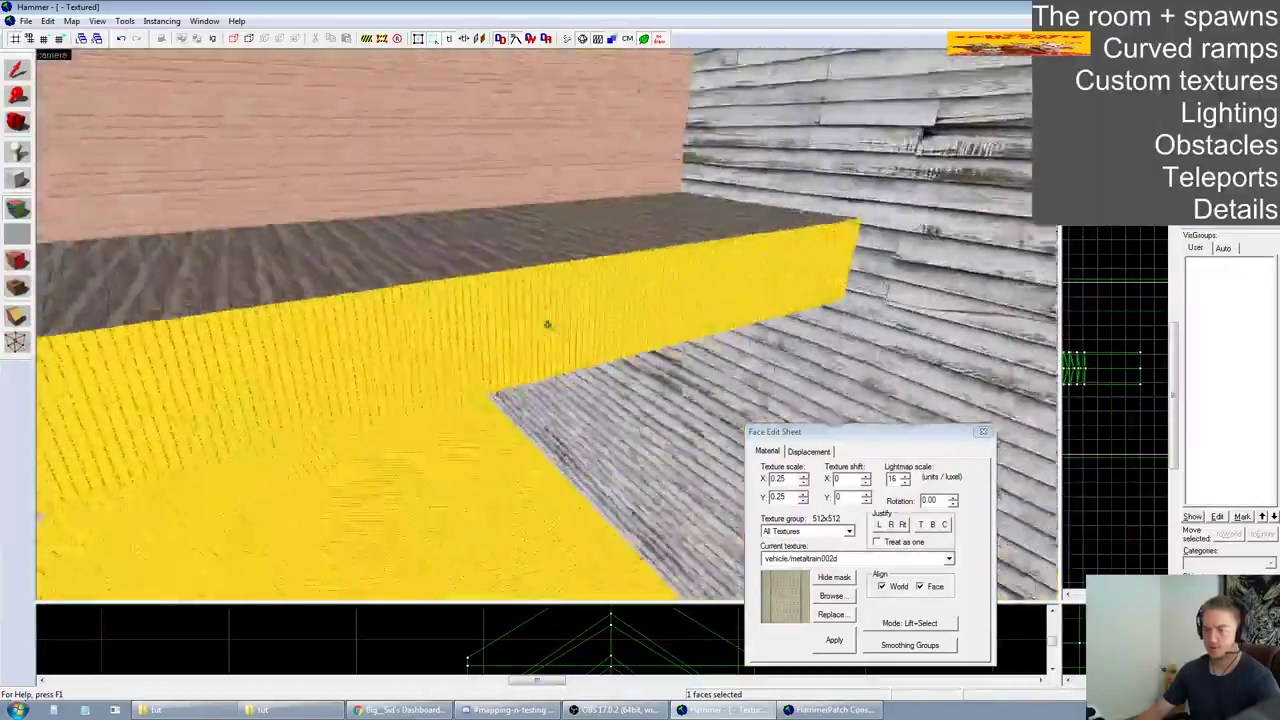
{"action": "key", "text": "s"}
{"action": "key", "text": "z"}
{"action": "left_click", "coordinate": [552, 294]}
{"action": "right_click", "coordinate": [560, 352]}
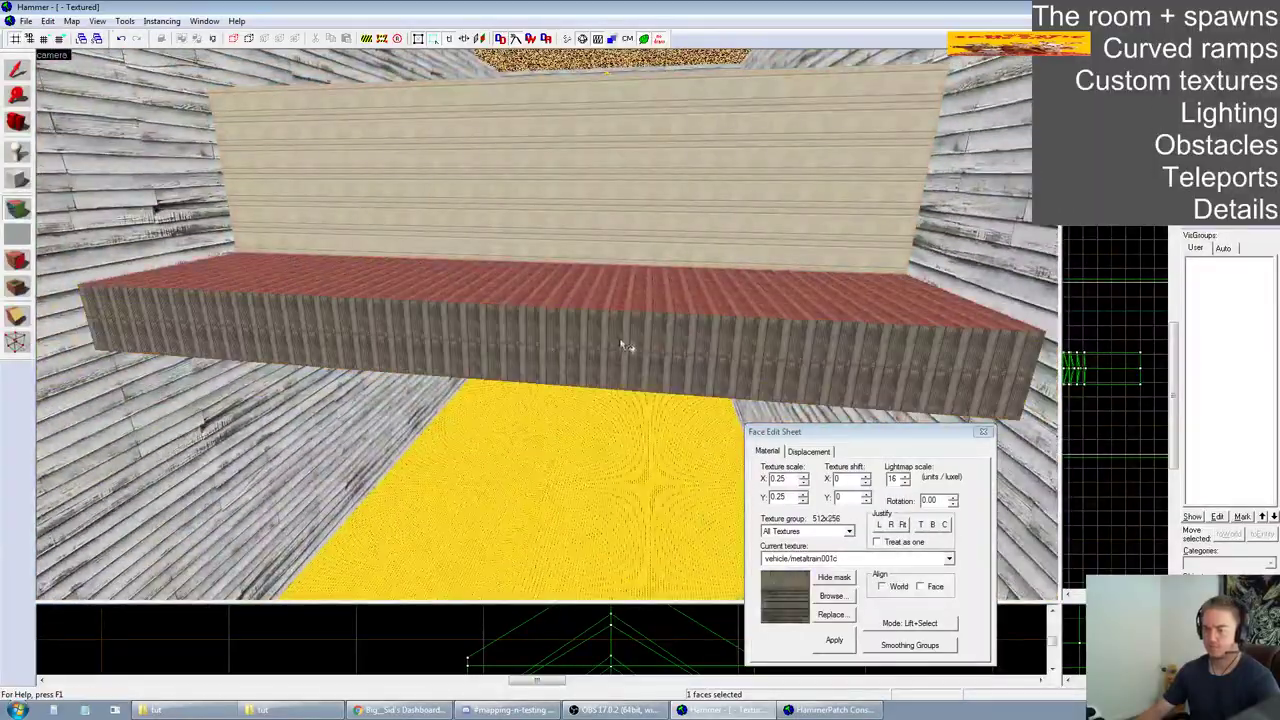
{"action": "key", "text": "z"}
{"action": "key", "text": "w"}
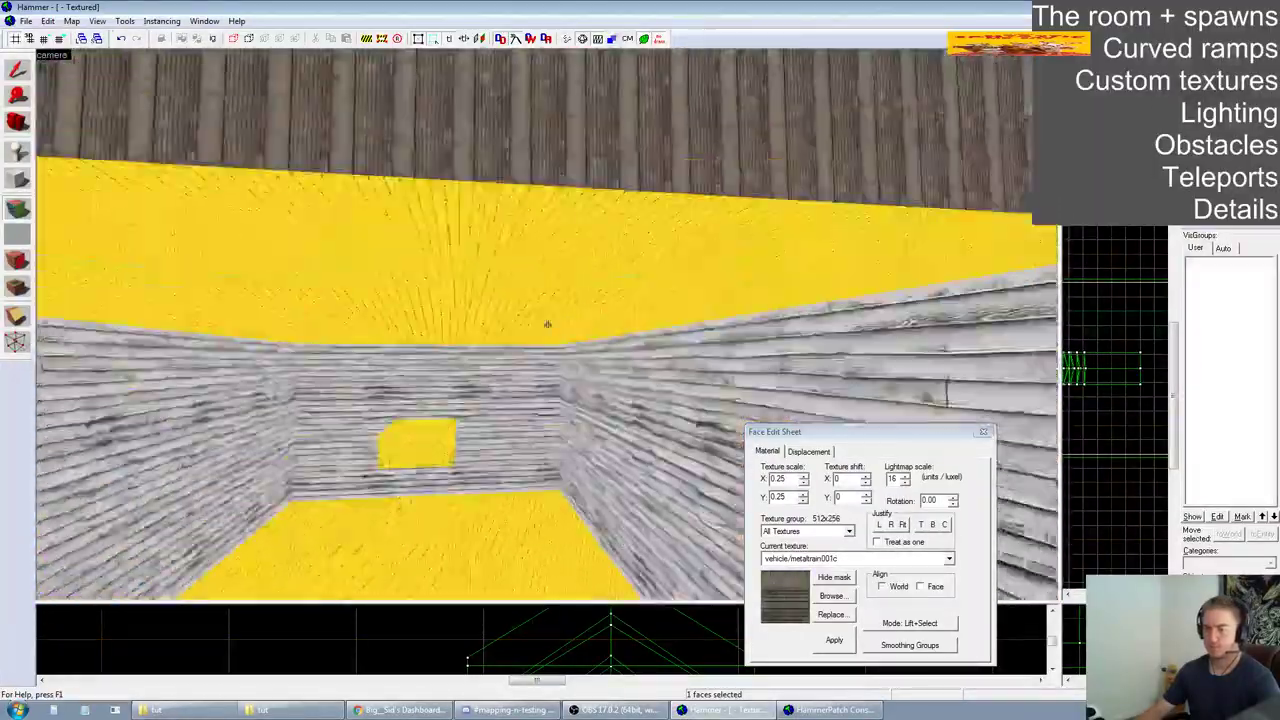
{"action": "key", "text": "z"}
{"action": "left_click", "coordinate": [537, 210]}
{"action": "right_click", "coordinate": [559, 351]}
Filter the texture browser by "tut" and apply tut/ramp2 to the topmost sloped segment on one side of the curved ramp
{"action": "key", "text": "z"}
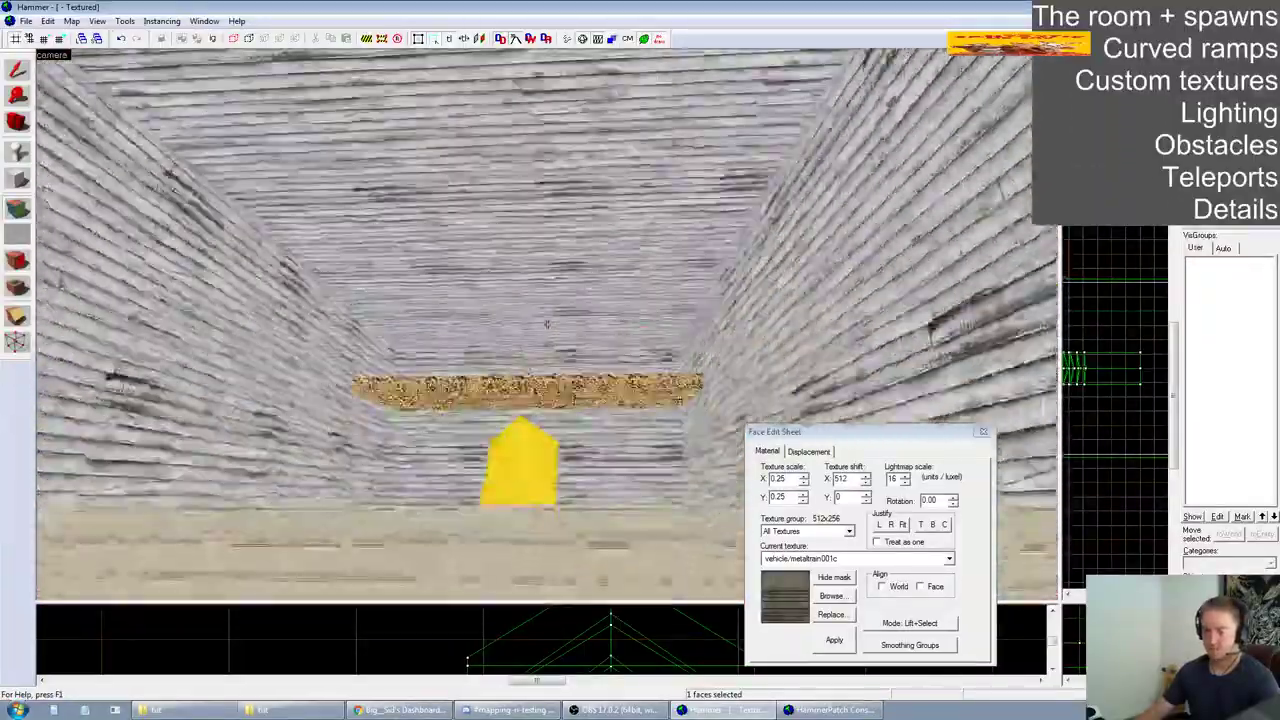
{"action": "key", "text": "w"}
{"action": "key", "text": "w"}
{"action": "key", "text": "z"}
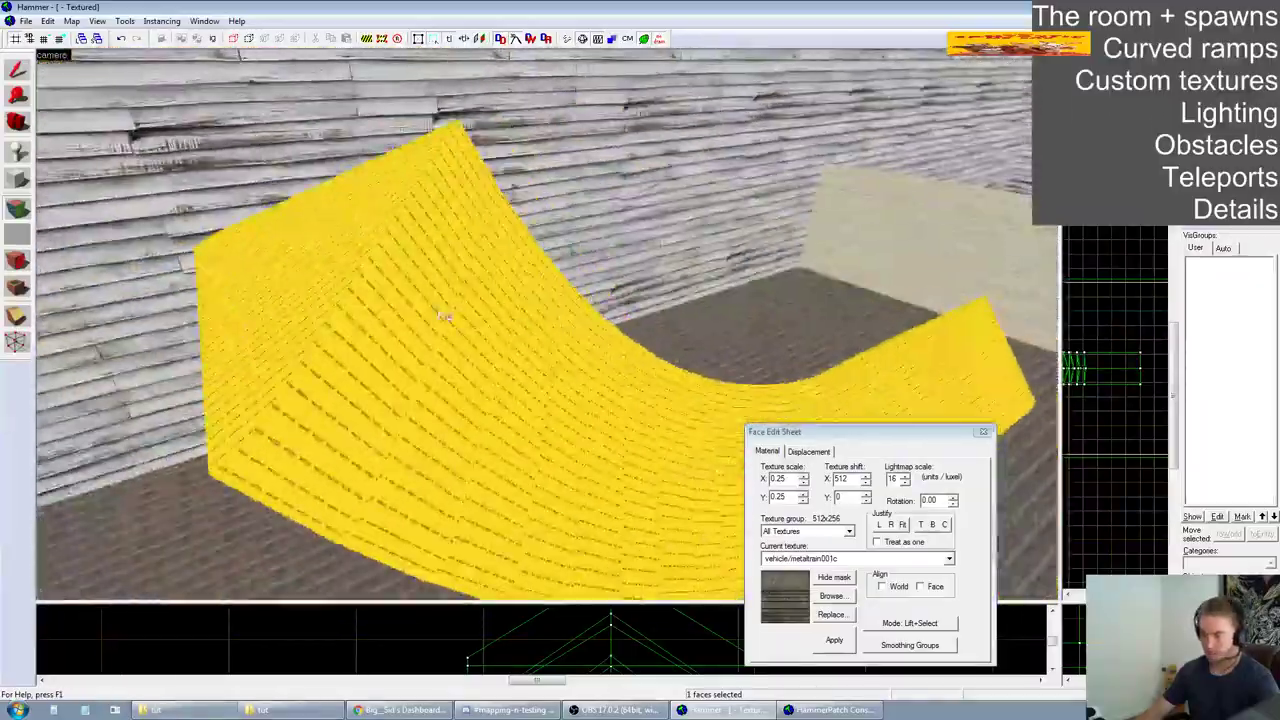
{"action": "left_click", "coordinate": [435, 311]}
{"action": "left_click", "coordinate": [832, 597]}
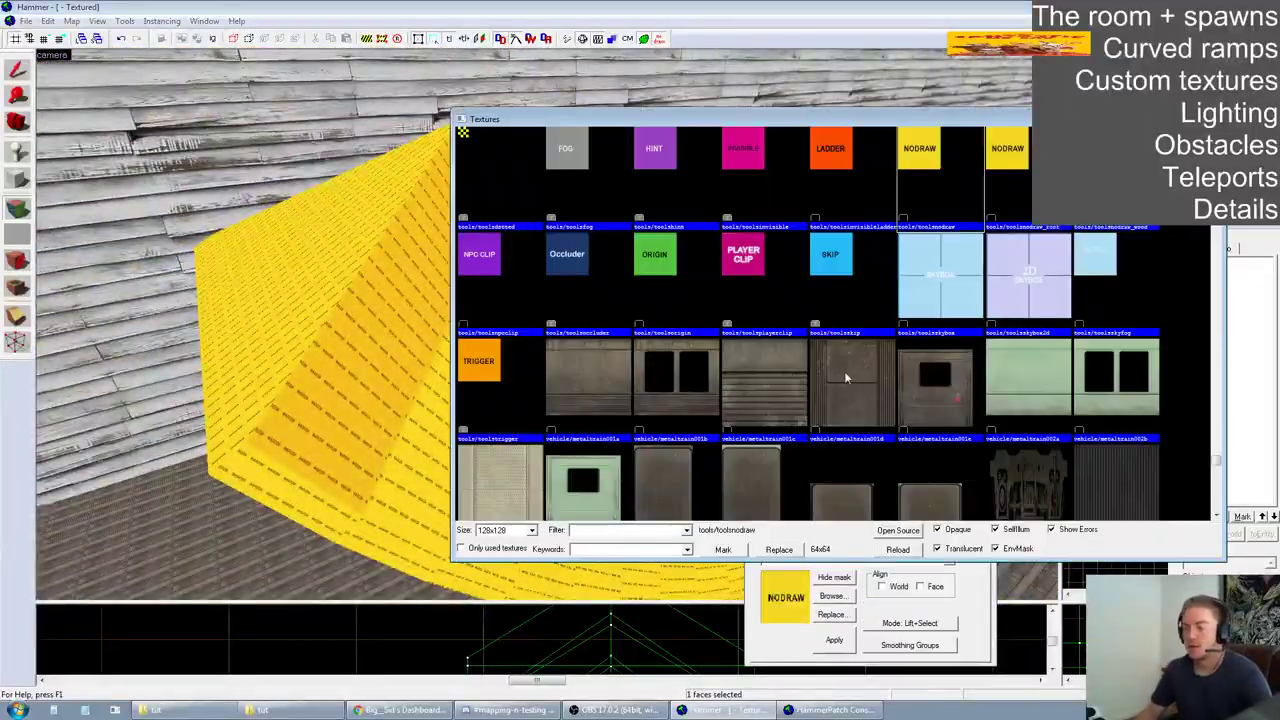
{"action": "left_click", "coordinate": [494, 549]}
{"action": "left_click", "coordinate": [494, 549]}
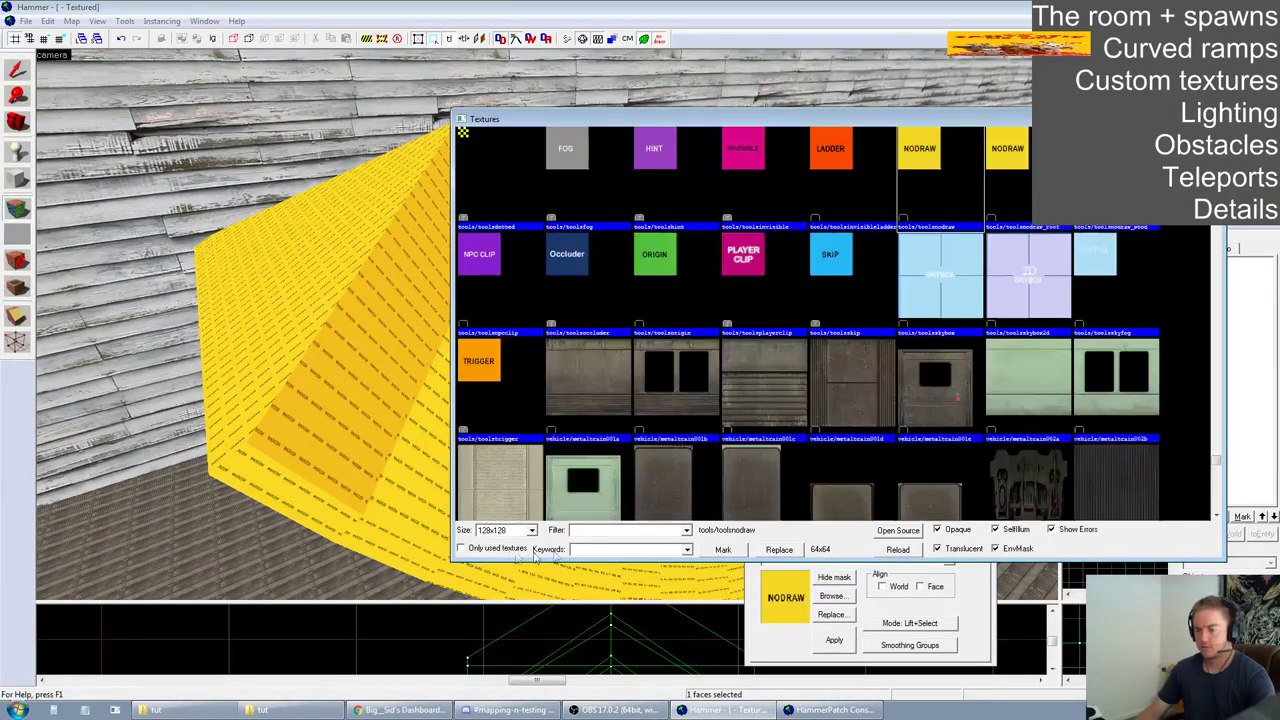
{"action": "left_click", "coordinate": [616, 530]}
{"action": "type", "text": "tut"}
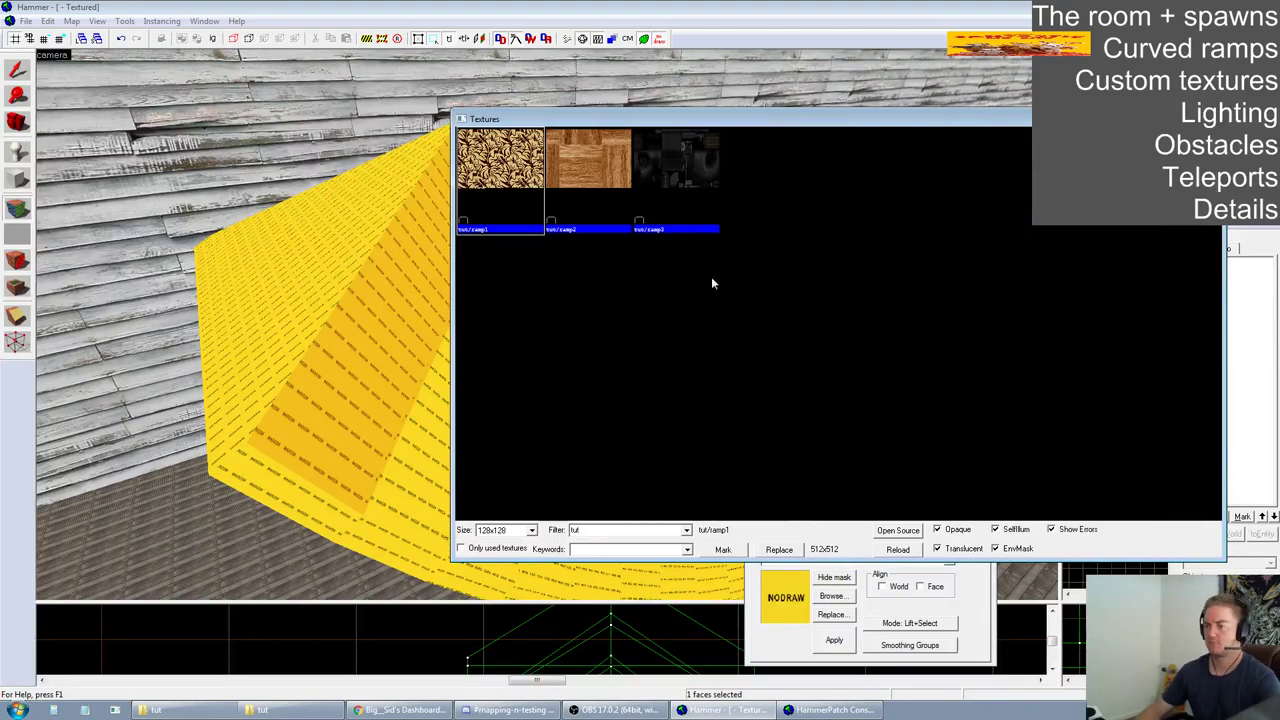
{"action": "double_click", "coordinate": [598, 183]}
{"action": "left_click", "coordinate": [834, 640]}
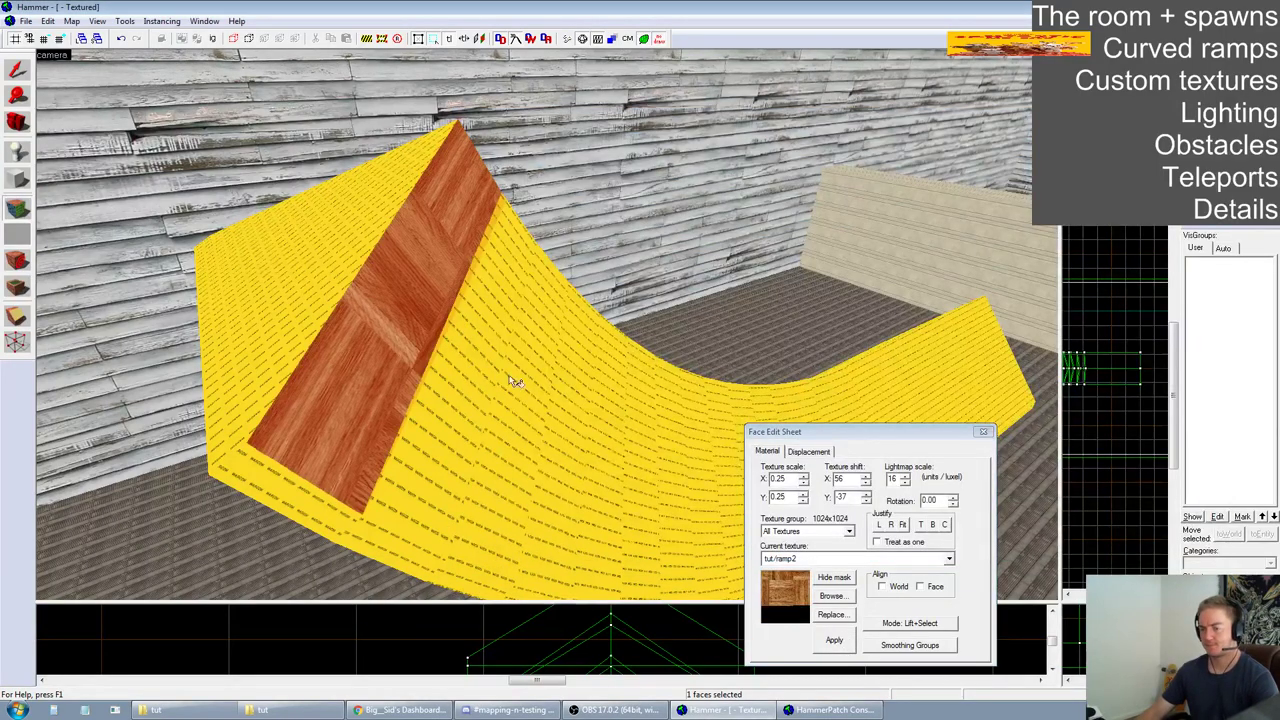
Copy tut/ramp2 from the topmost segment down the rest of that side's sloped surface
{"action": "key", "text": "w"}
{"action": "mouse_move", "coordinate": [279, 287]}
{"action": "right_mouse_down"}
{"action": "mouse_move", "coordinate": [496, 387]}
{"action": "mouse_move", "coordinate": [624, 422]}
{"action": "mouse_move", "coordinate": [863, 405]}
{"action": "right_mouse_up"}
{"action": "key", "text": "z"}
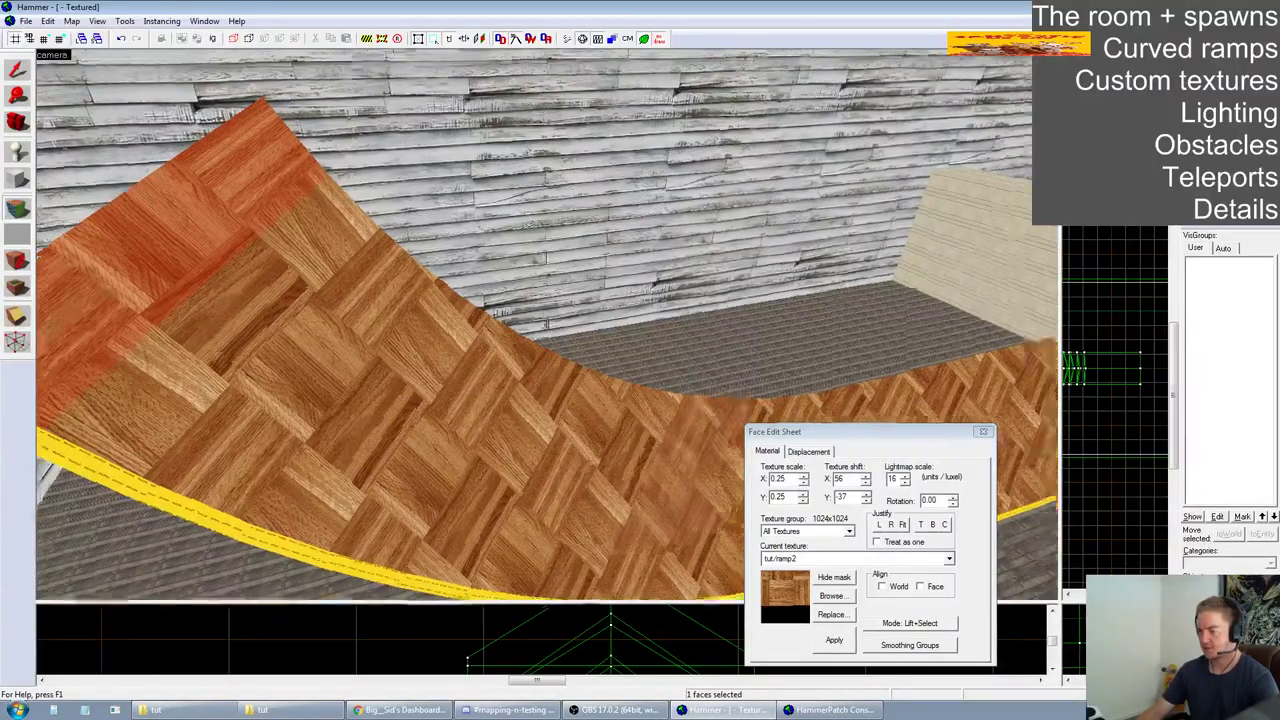
Apply tut/ramp2 to the topmost sloped segment on the opposite side of the curved ramp
{"action": "key", "text": "w"}
{"action": "key", "text": "w"}
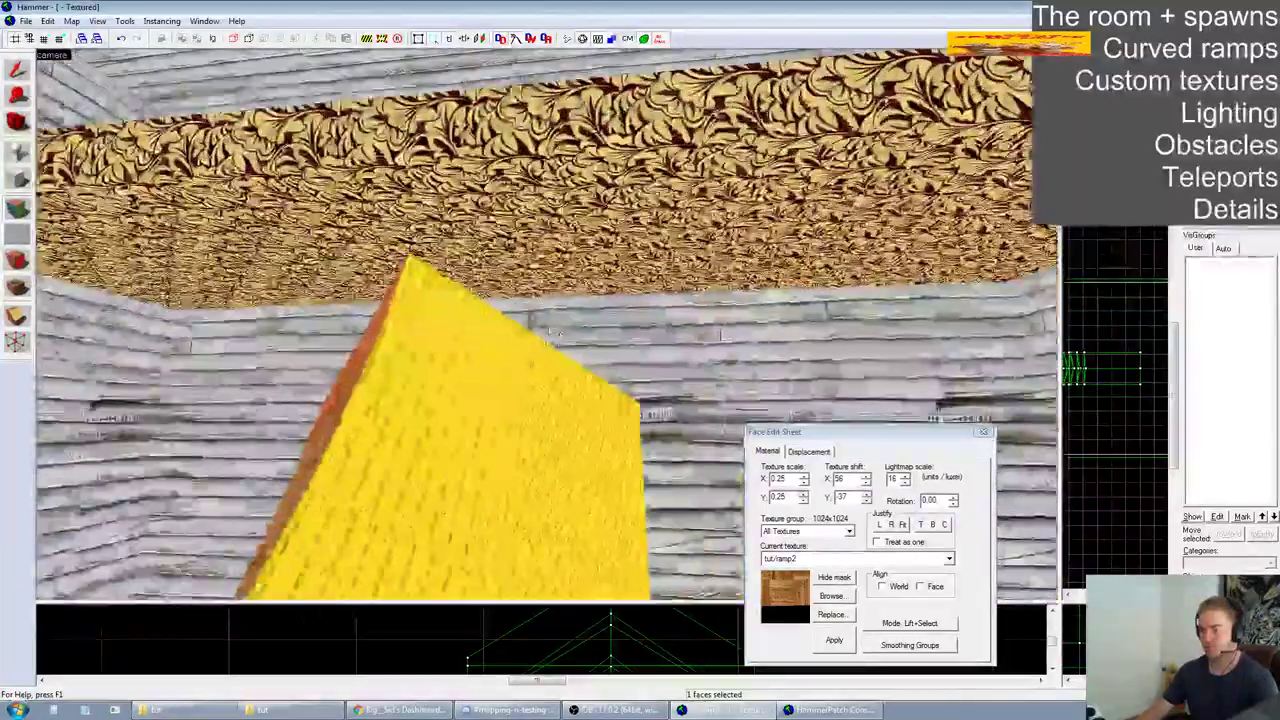
{"action": "left_click", "coordinate": [545, 368]}
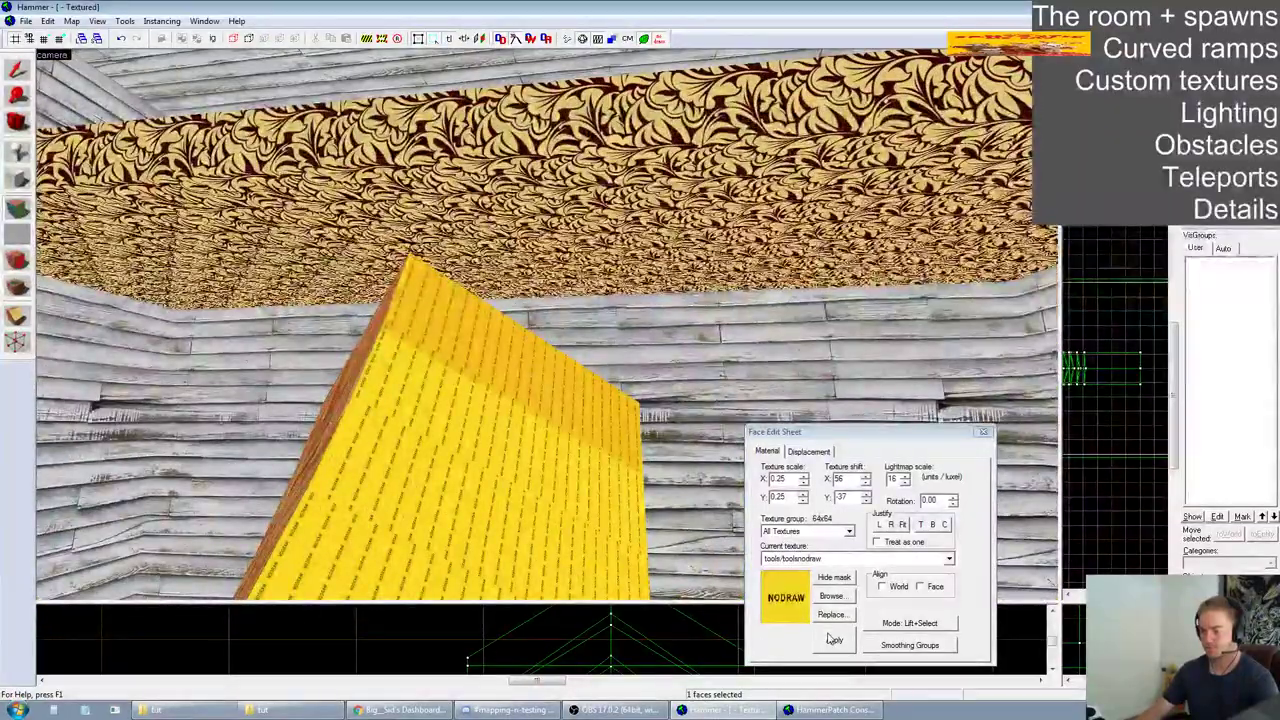
{"action": "left_click", "coordinate": [836, 599]}
{"action": "double_click", "coordinate": [614, 190]}
{"action": "left_click", "coordinate": [834, 641]}
Copy tut/ramp2 along all remaining sloped segments of the curved ramp's opposite side
{"action": "key", "text": "z"}
{"action": "key", "text": "w"}
{"action": "key", "text": "s"}
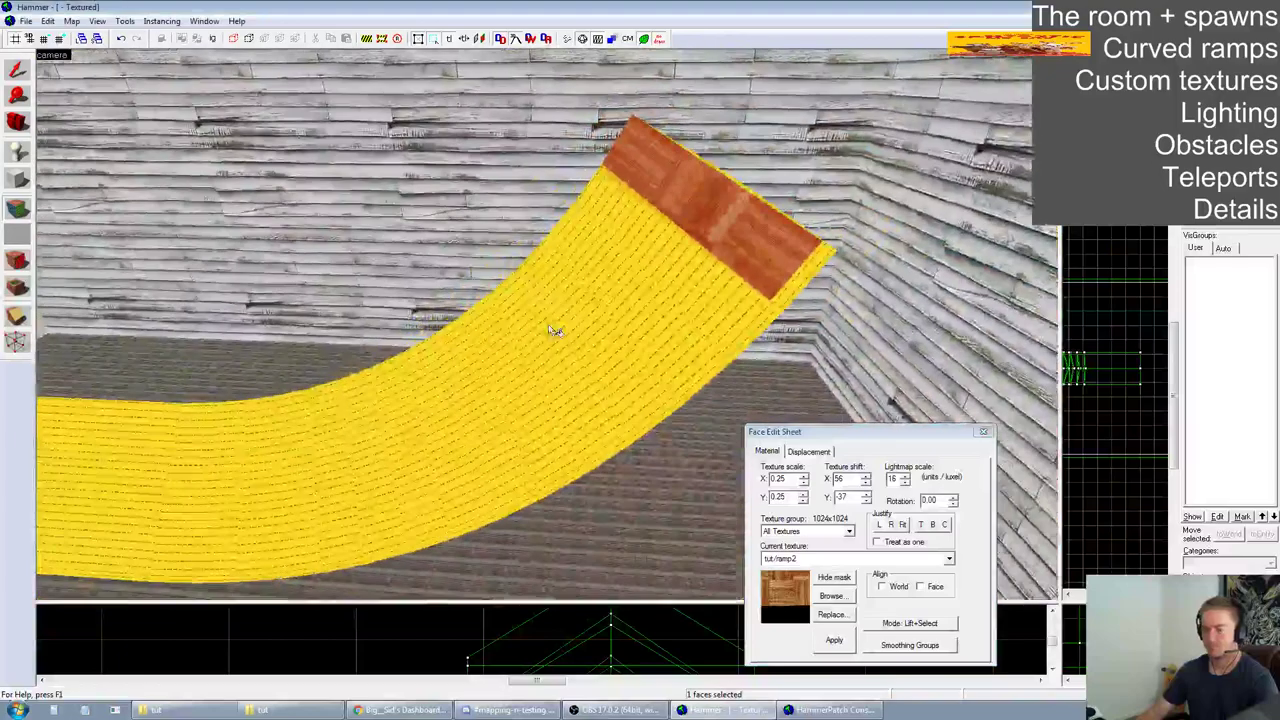
{"action": "right_click", "coordinate": [700, 258]}
{"action": "mouse_move", "coordinate": [585, 333]}
{"action": "right_mouse_down"}
{"action": "mouse_move", "coordinate": [525, 371]}
{"action": "mouse_move", "coordinate": [328, 446]}
{"action": "mouse_move", "coordinate": [155, 456]}
{"action": "right_mouse_up"}
{"action": "key", "text": "z"}
{"action": "key", "text": "w"}
{"action": "key", "text": "d"}
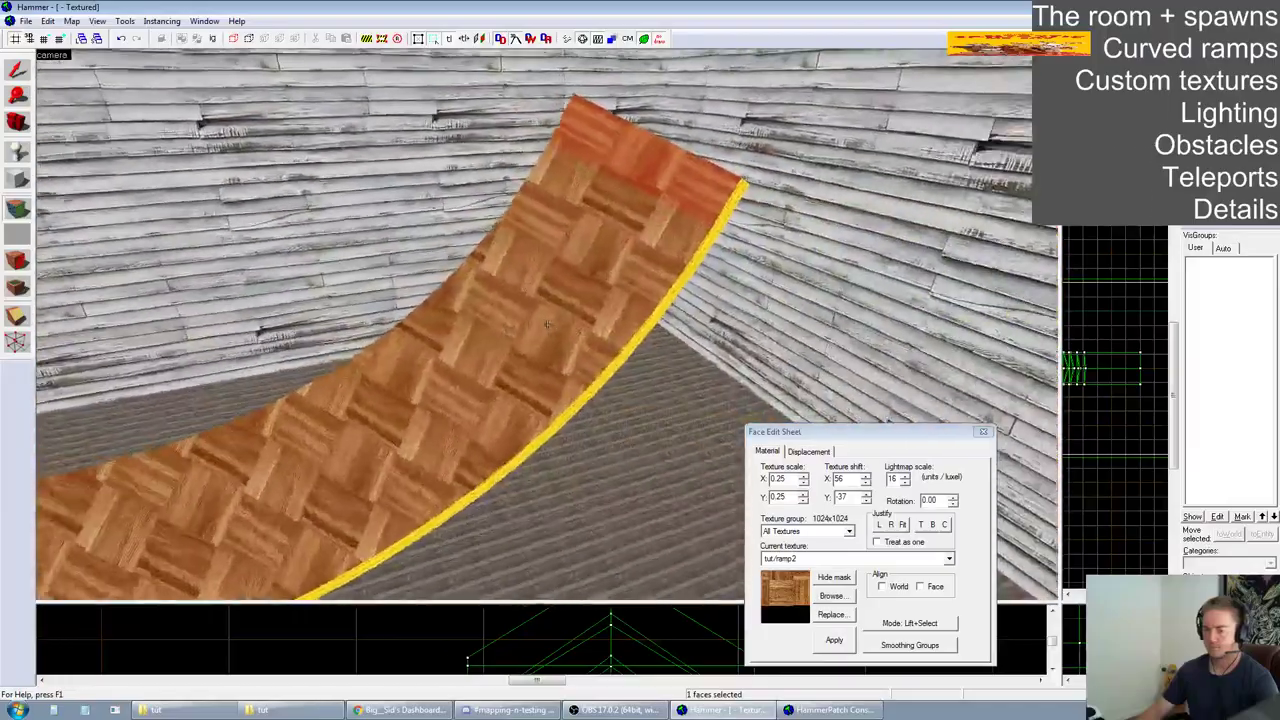
Apply the dark tut/ramp3 texture to the triangular face at the curved ramp's upper end
{"action": "key", "text": "z"}
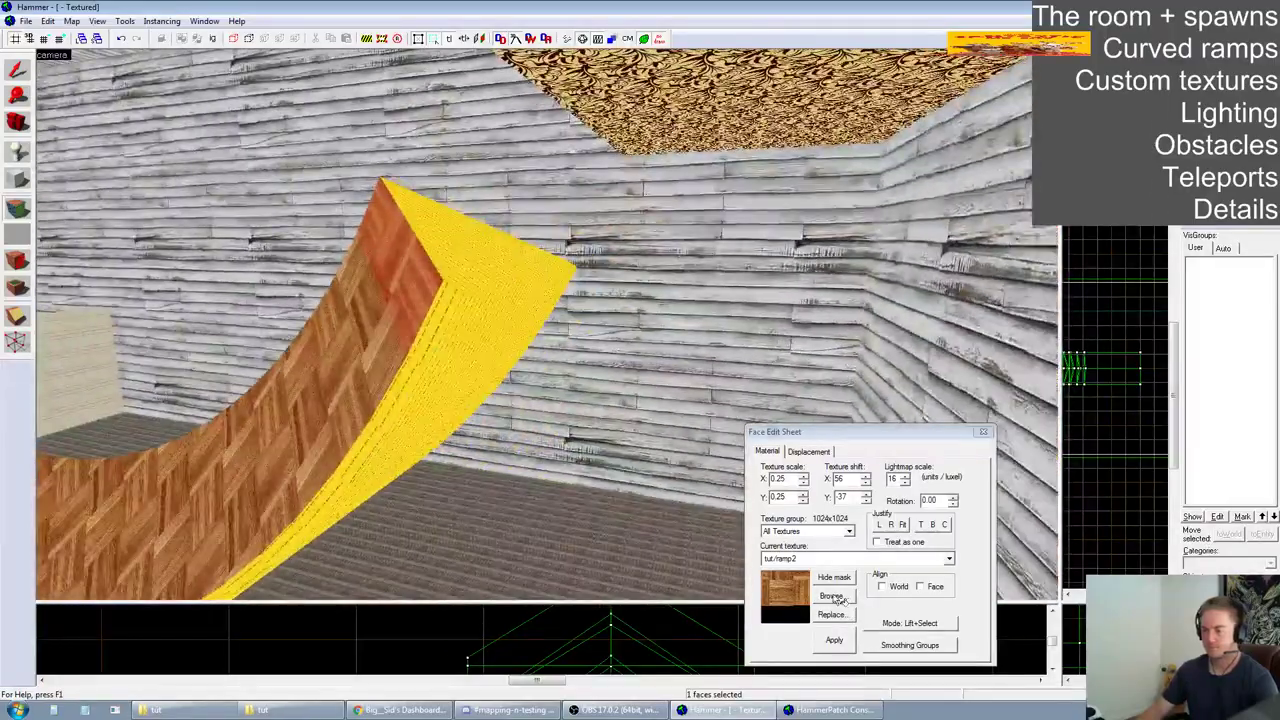
{"action": "left_click", "coordinate": [832, 596]}
{"action": "double_click", "coordinate": [677, 178]}
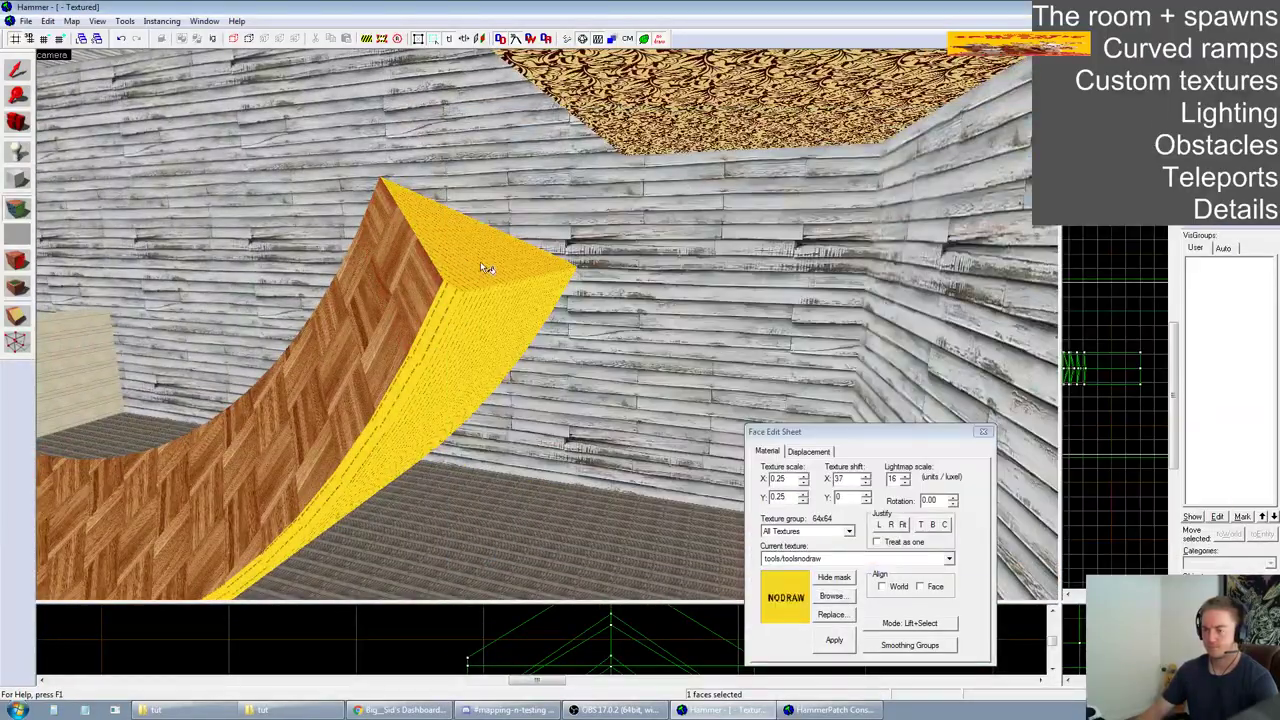
{"action": "left_click", "coordinate": [830, 596]}
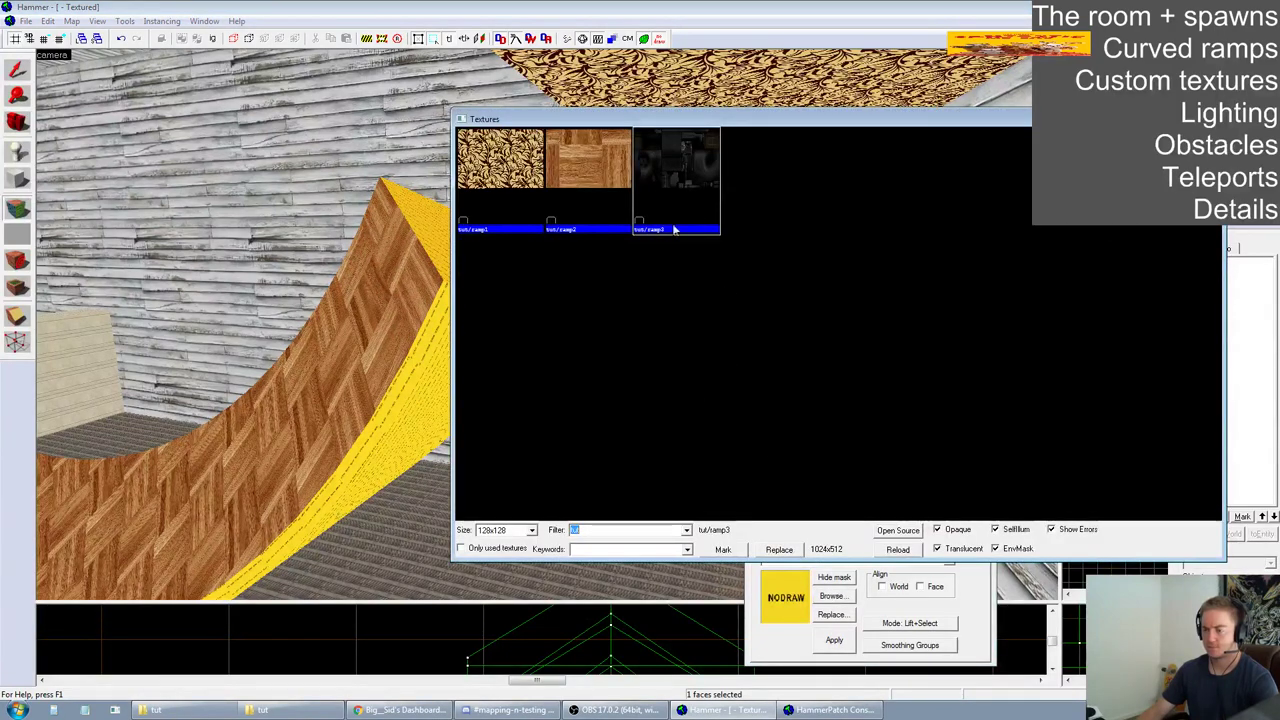
{"action": "double_click", "coordinate": [677, 195]}
{"action": "left_click", "coordinate": [837, 642]}
Copy tut/ramp3 from the upper end face onto the topmost underside and side-edge segments of the ramp
{"action": "right_click", "coordinate": [506, 300]}
{"action": "right_click", "coordinate": [432, 322]}
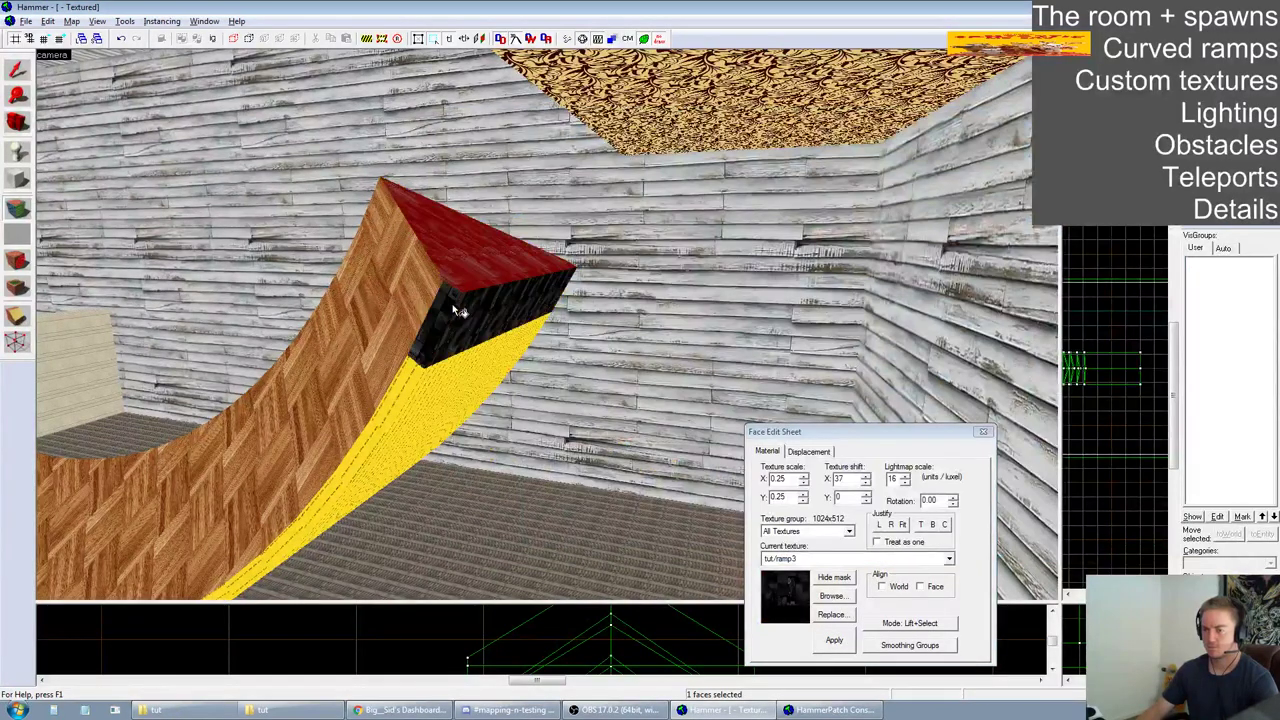
{"action": "right_click", "coordinate": [438, 377]}
{"action": "right_click", "coordinate": [411, 386]}
{"action": "right_click", "coordinate": [388, 446]}
{"action": "right_click", "coordinate": [368, 443]}
Copy tut/ramp3 farther down the underside and side edge of the curved ramp's upper half
{"action": "key", "text": "z"}
{"action": "key", "text": "w"}
{"action": "key", "text": "z"}
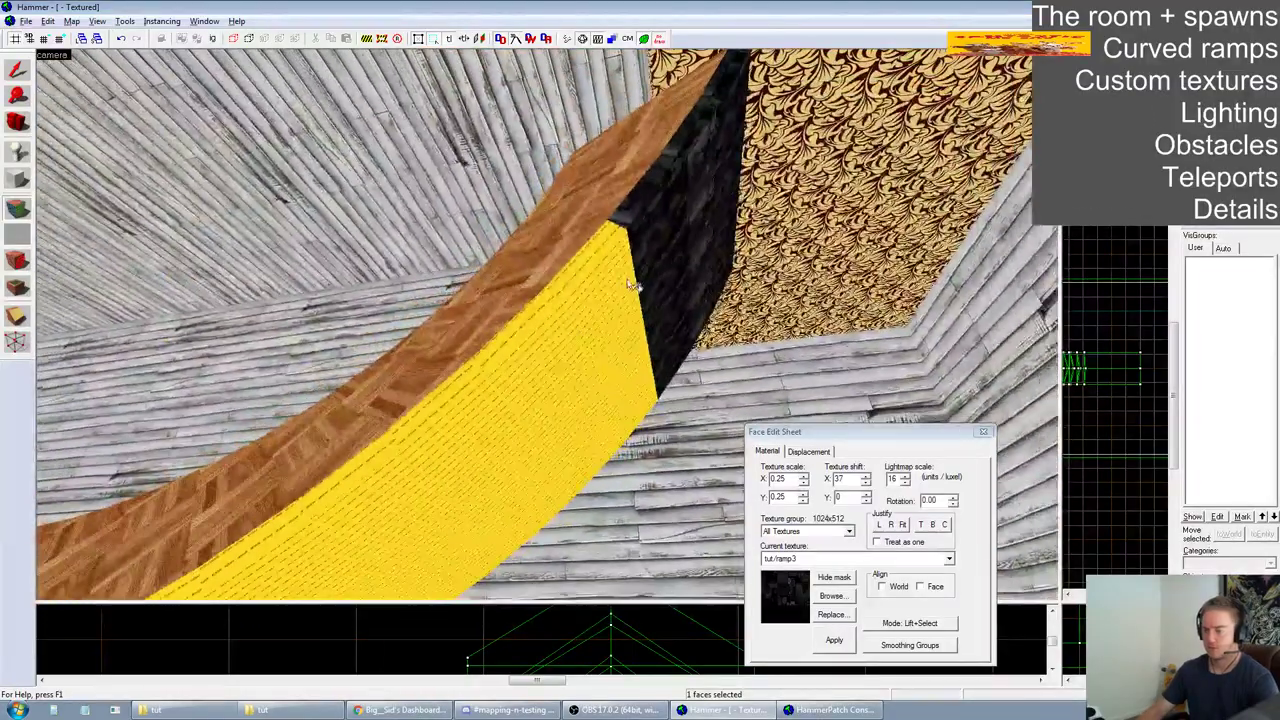
{"action": "right_click", "coordinate": [630, 284]}
{"action": "right_click", "coordinate": [547, 352]}
{"action": "right_click", "coordinate": [507, 355]}
{"action": "right_click", "coordinate": [484, 413]}
{"action": "right_click", "coordinate": [449, 404]}
{"action": "right_click", "coordinate": [367, 488]}
Copy tut/ramp3 onto the underside and side-edge segments in the lower half of the ramp's curve
{"action": "key", "text": "z"}
{"action": "key", "text": "z"}
{"action": "right_click", "coordinate": [598, 323]}
{"action": "right_click", "coordinate": [564, 303]}
{"action": "right_click", "coordinate": [532, 367]}
{"action": "right_click", "coordinate": [513, 351]}
{"action": "right_click", "coordinate": [489, 405]}
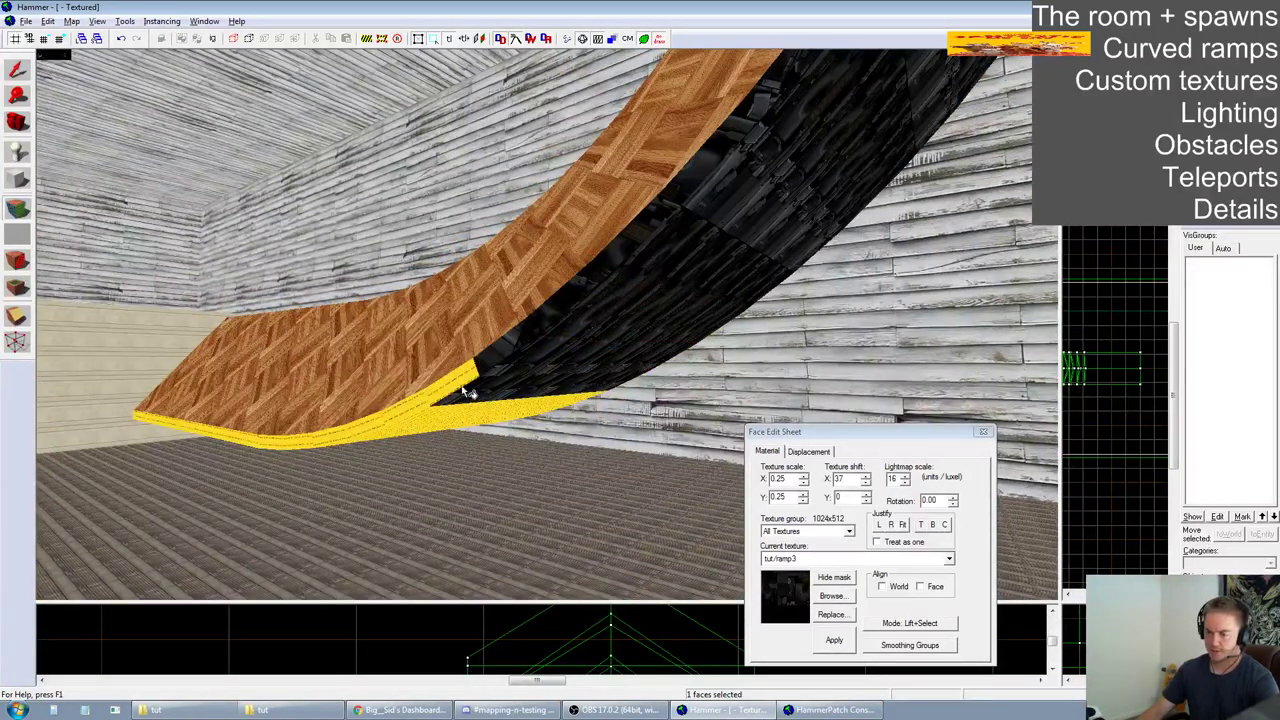
{"action": "right_click", "coordinate": [425, 412]}
{"action": "right_click", "coordinate": [396, 431]}
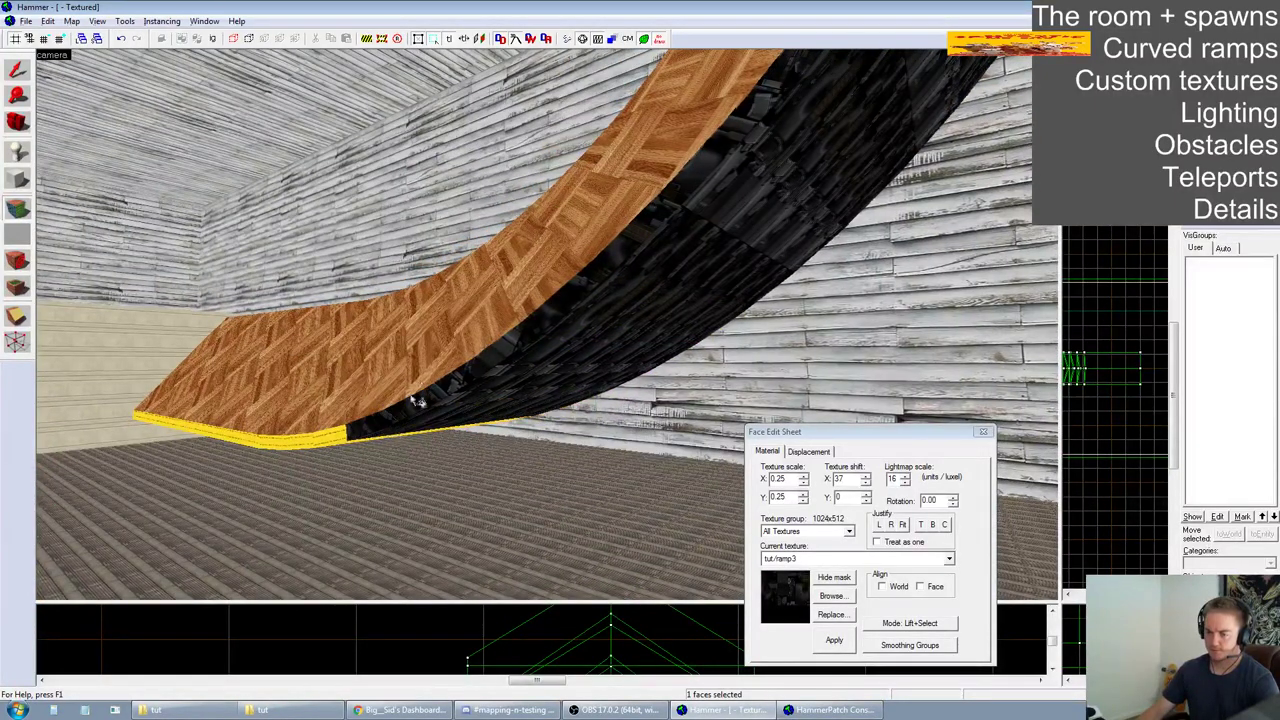
Copy tut/ramp3 onto the last curve segments and the straight section's underside and side edge
{"action": "key", "text": "z"}
{"action": "key", "text": "w"}
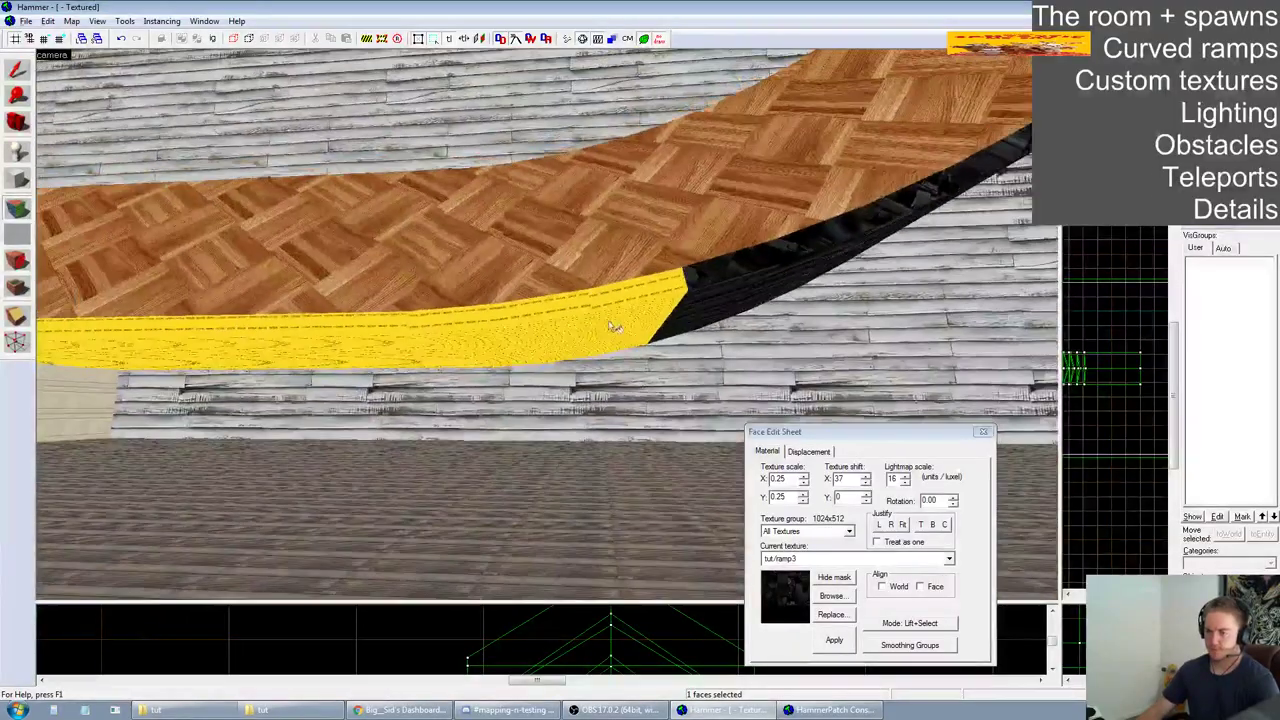
{"action": "right_click", "coordinate": [632, 303]}
{"action": "right_click", "coordinate": [547, 304]}
{"action": "right_click", "coordinate": [492, 345]}
{"action": "right_click", "coordinate": [472, 320]}
{"action": "right_click", "coordinate": [398, 345]}
{"action": "right_click", "coordinate": [392, 322]}
Copy tut/ramp3 onto the ramp's lower end face and the straight section's edge on the opposite side
{"action": "key", "text": "z"}
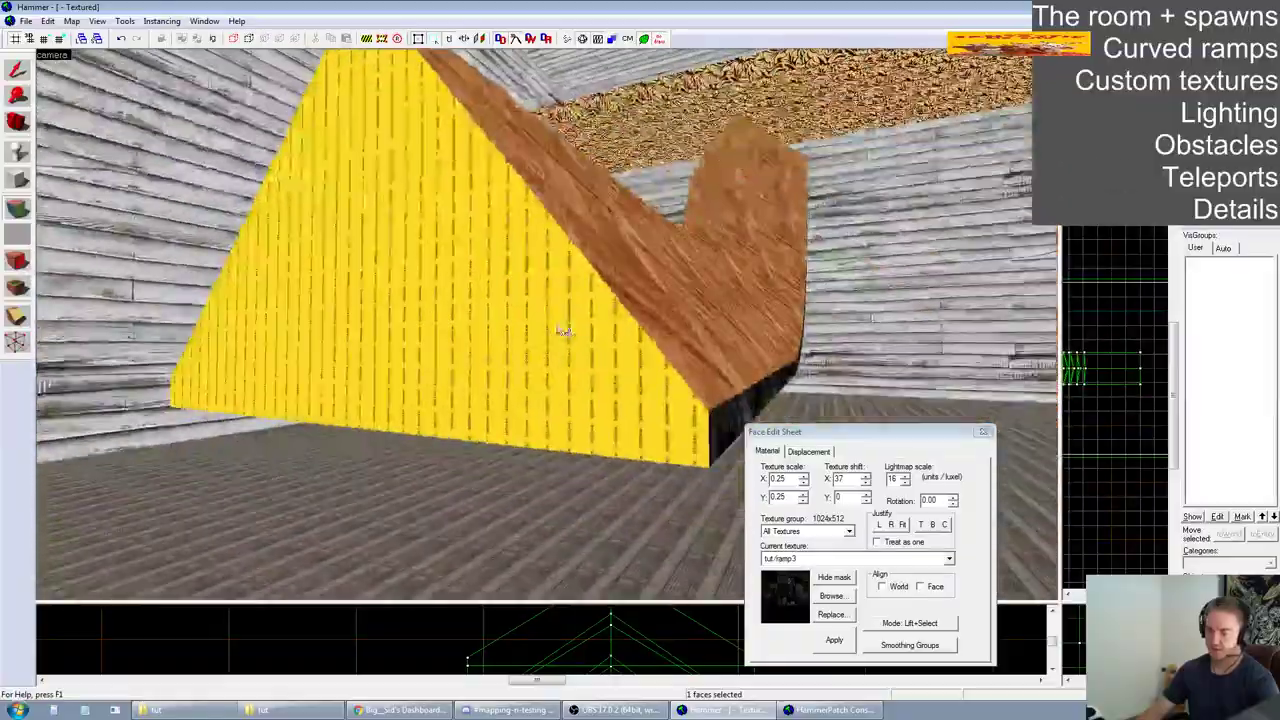
{"action": "key", "text": "z"}
{"action": "right_click", "coordinate": [462, 337]}
{"action": "key", "text": "z"}
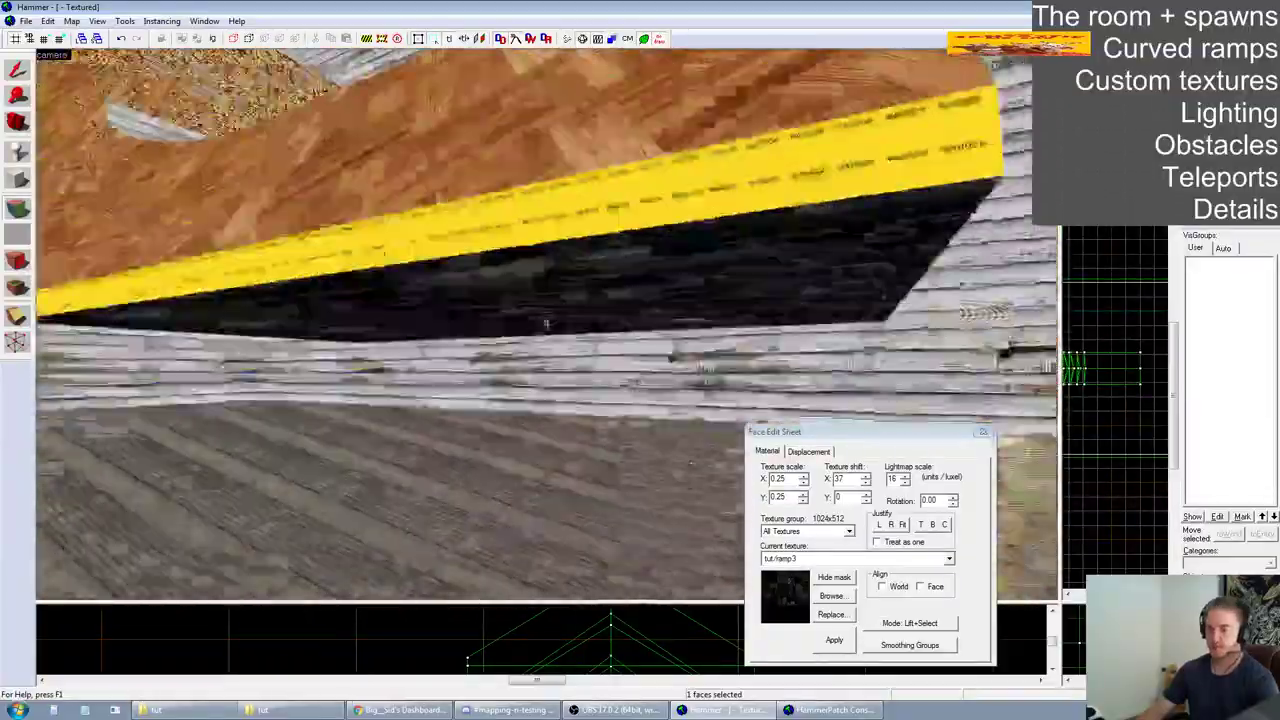
{"action": "key", "text": "z"}
{"action": "right_click", "coordinate": [637, 313]}
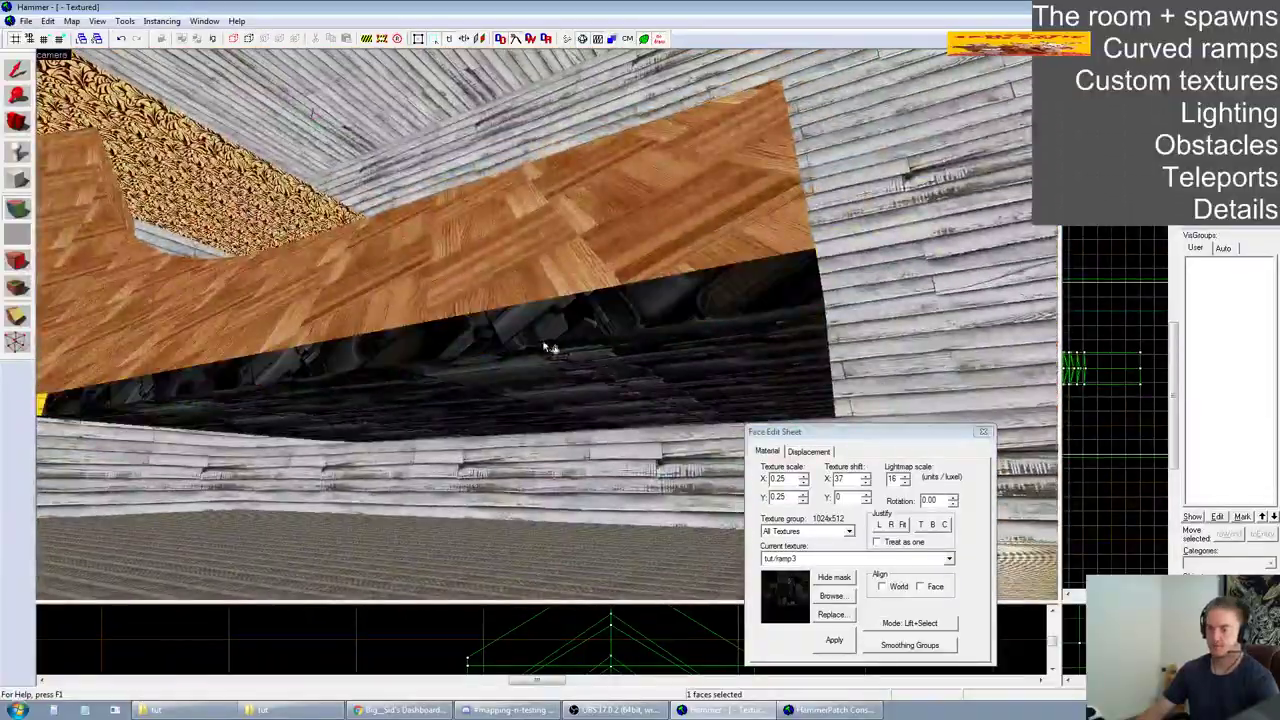
Copy tut/ramp3 up the remaining nodraw edge segments along the opposite side of the curve
{"action": "key", "text": "z"}
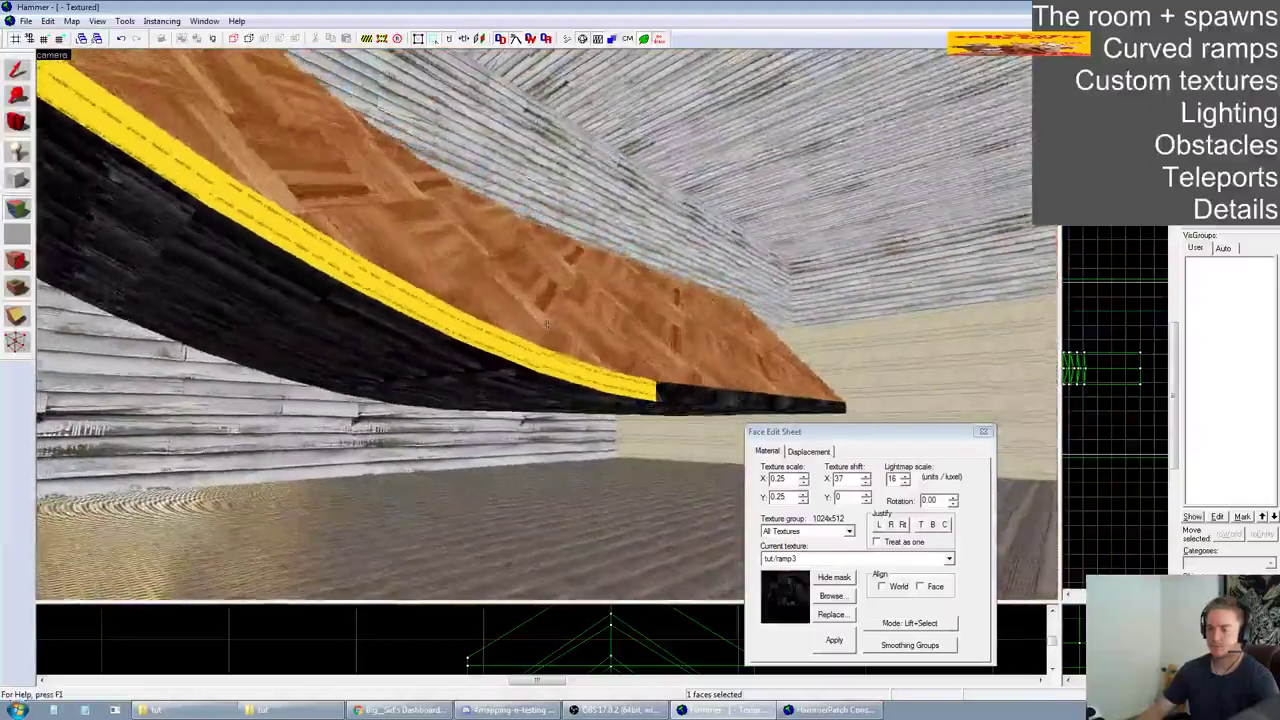
{"action": "key", "text": "z"}
{"action": "right_click", "coordinate": [556, 350]}
{"action": "right_click", "coordinate": [584, 366]}
{"action": "right_click", "coordinate": [490, 337]}
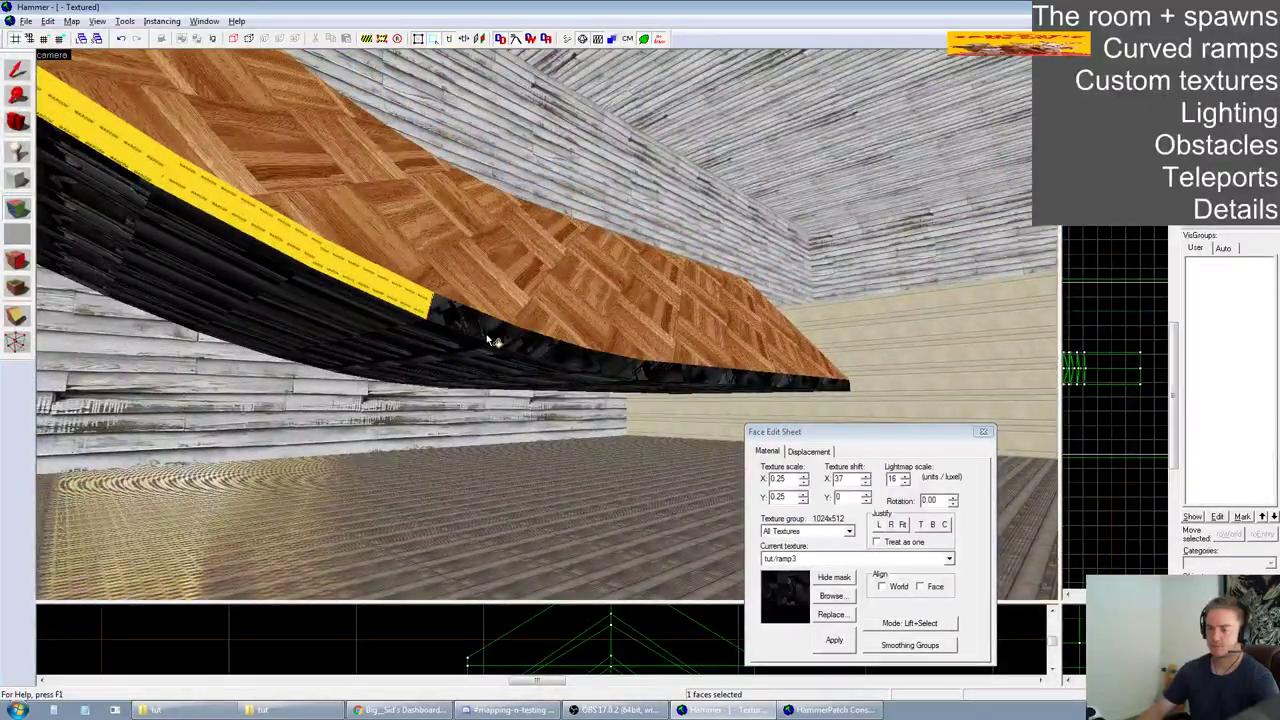
{"action": "right_click", "coordinate": [416, 302]}
{"action": "right_click", "coordinate": [155, 161]}
{"action": "key", "text": "z"}
{"action": "key", "text": "z"}
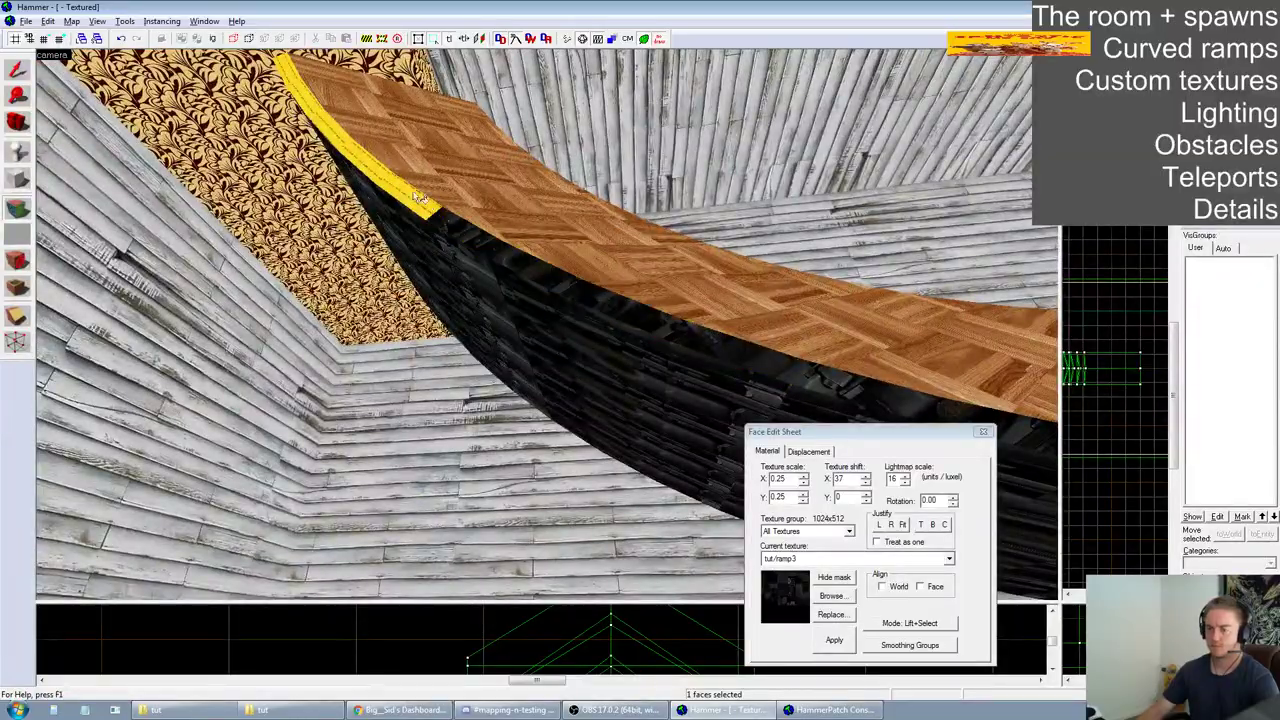
Examine the textured curved ramp, the platform and the surrounding room from several sides
{"action": "key", "text": "a"}
{"action": "key", "text": "s"}
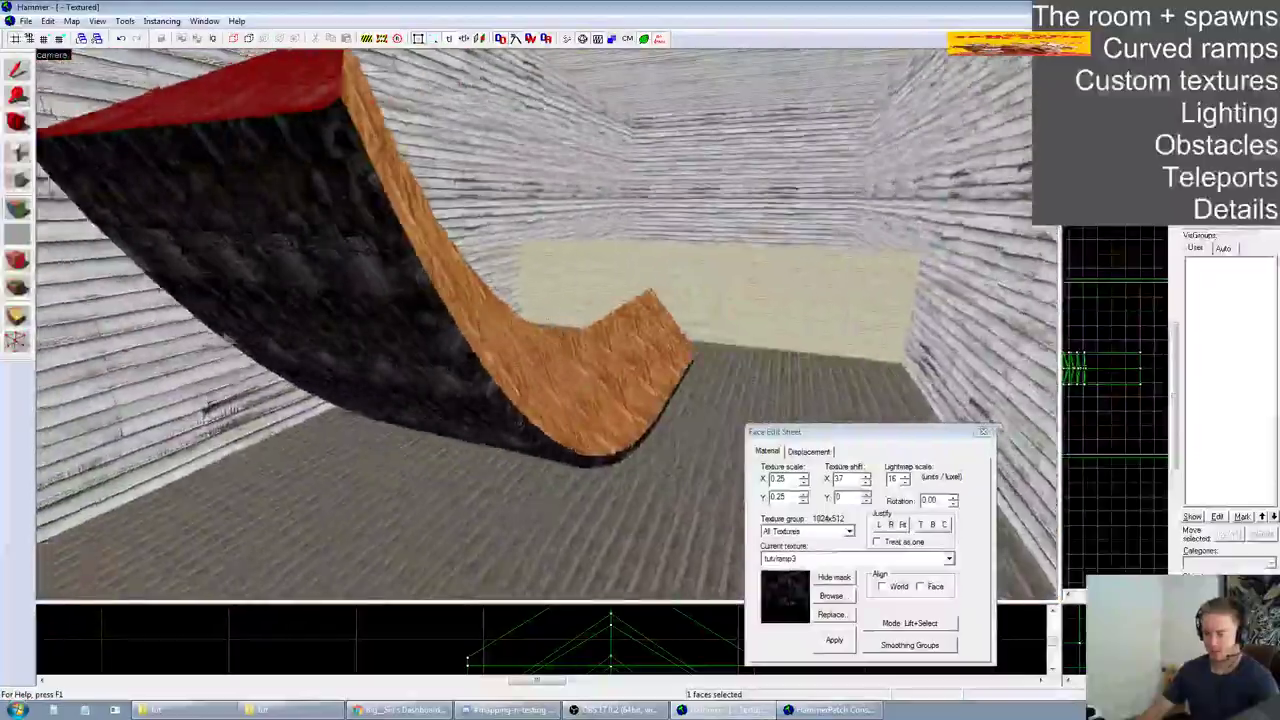
{"action": "key", "text": "d"}
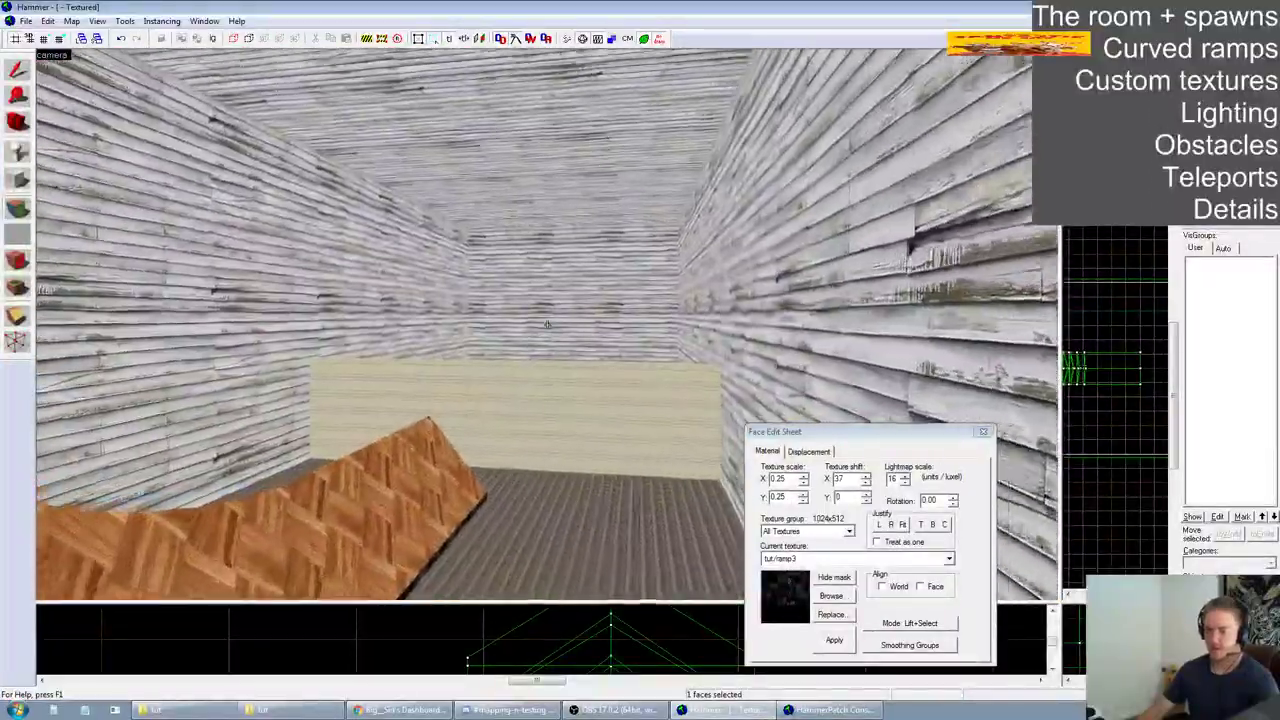
{"action": "key", "text": "w"}
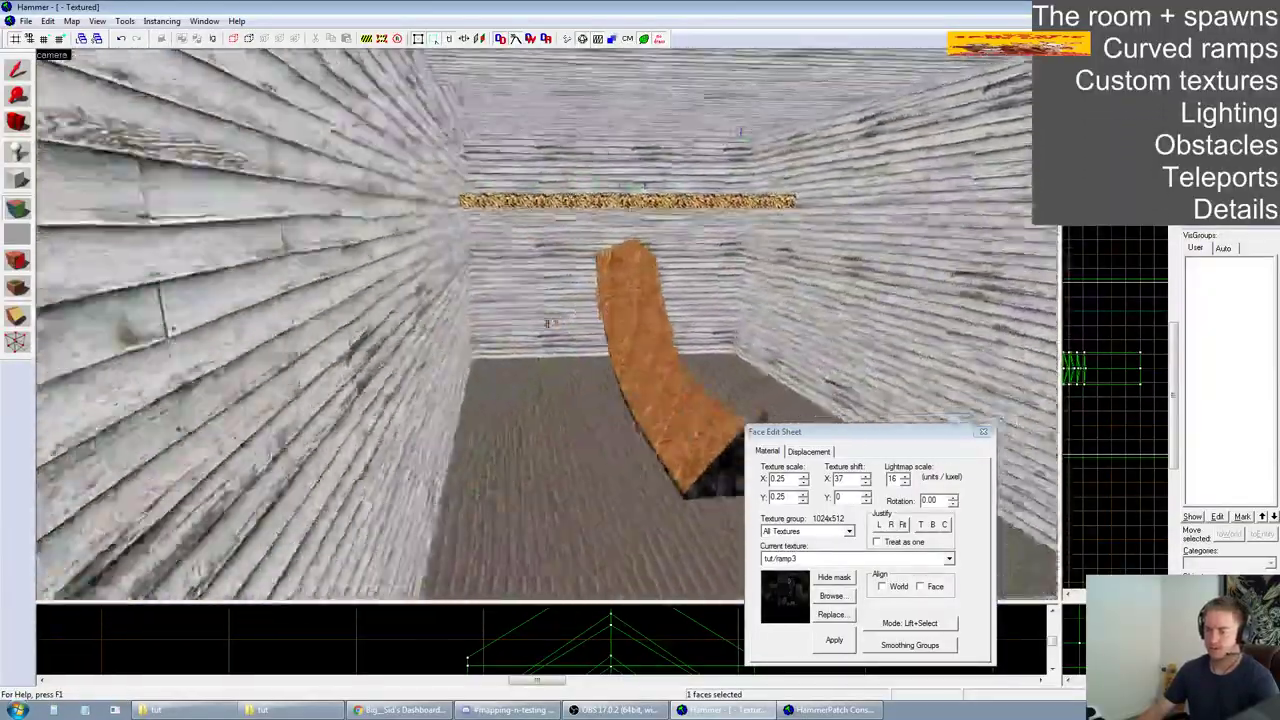
{"action": "key", "text": "w"}
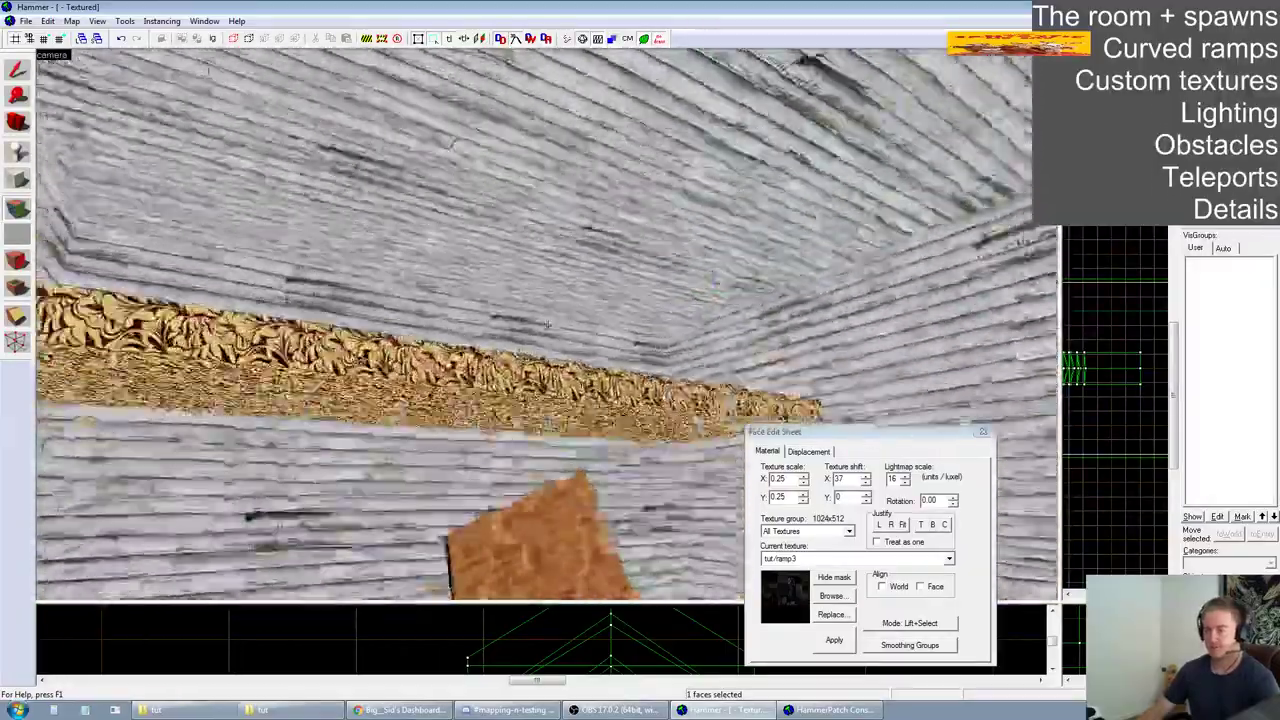
{"action": "key", "text": "d"}
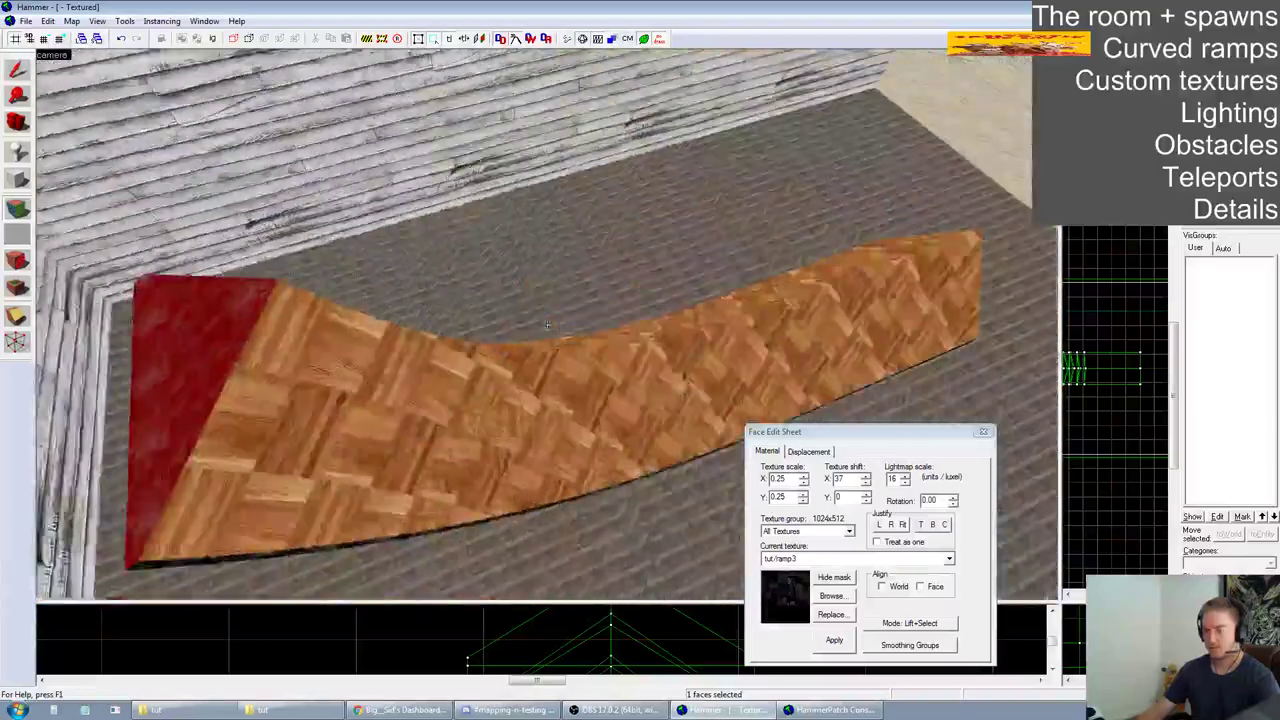
{"action": "key", "text": "z"}
Close the Face Edit Sheet and delete the old ramp in the lower far part of the room
{"action": "left_click", "coordinate": [985, 432]}
{"action": "left_click_drag", "start_coordinate": [1060, 602], "coordinate": [567, 271]}
{"action": "left_click", "coordinate": [570, 378]}
{"action": "scroll", "coordinate": [925, 479], "scroll_direction": "down", "scroll_amount": 4}
{"action": "scroll", "coordinate": [992, 535], "scroll_direction": "up", "scroll_amount": 5}
{"action": "left_click_drag", "start_coordinate": [889, 438], "coordinate": [968, 540]}
{"action": "key", "text": "Delete"}
Duplicate the textured curved ramp into the lower far part of the room and flip the copy horizontally
{"action": "scroll", "coordinate": [951, 497], "scroll_direction": "down", "scroll_amount": 5}
{"action": "left_click", "coordinate": [752, 402]}
{"action": "mouse_move", "coordinate": [752, 402]}
{"action": "left_mouse_down", "text": "shift"}
{"action": "mouse_move", "coordinate": [835, 445]}
{"action": "mouse_move", "coordinate": [921, 519]}
{"action": "left_mouse_up", "text": "shift"}
{"action": "key", "text": "ctrl+l"}
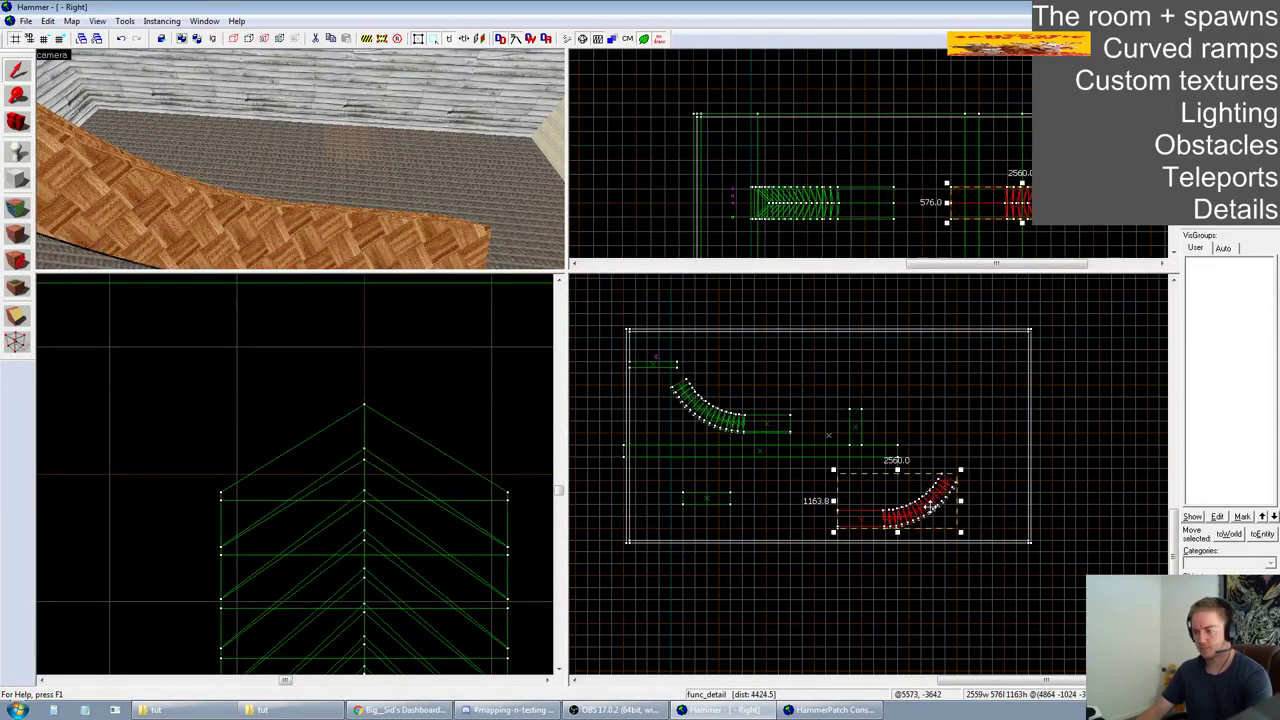
Adjust the copied ramp's position in the side view and scale it by 1.2 on all three axes
{"action": "scroll", "coordinate": [940, 484], "scroll_direction": "up", "scroll_amount": 3}
{"action": "left_click_drag", "start_coordinate": [930, 512], "coordinate": [913, 486]}
{"action": "left_click_drag", "start_coordinate": [958, 524], "coordinate": [973, 535]}
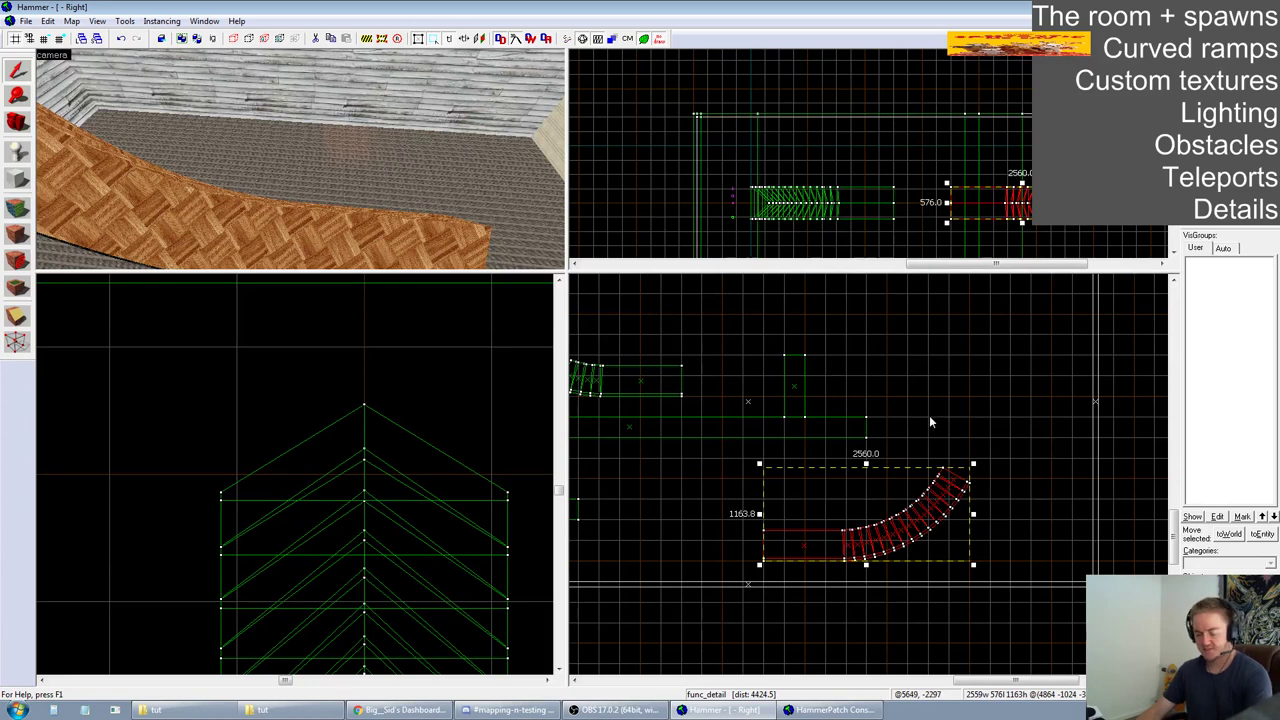
{"action": "key", "text": "ctrl+m"}
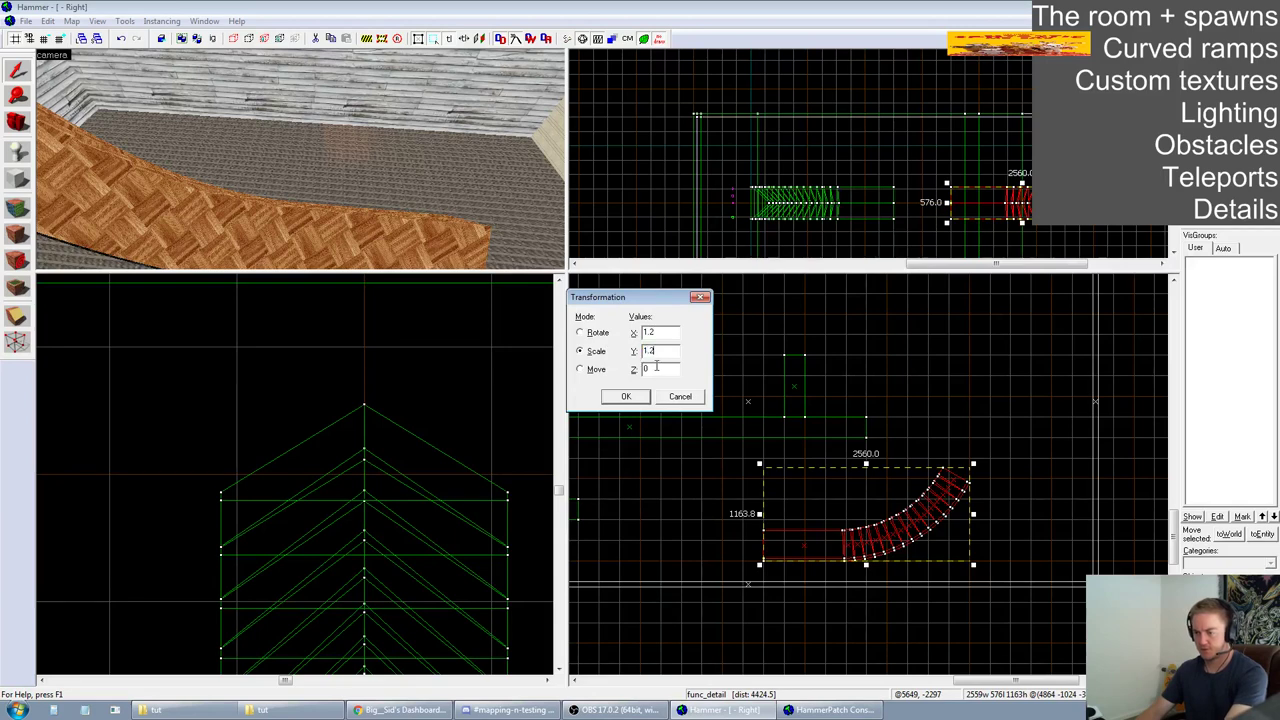
{"action": "left_click", "coordinate": [626, 397]}
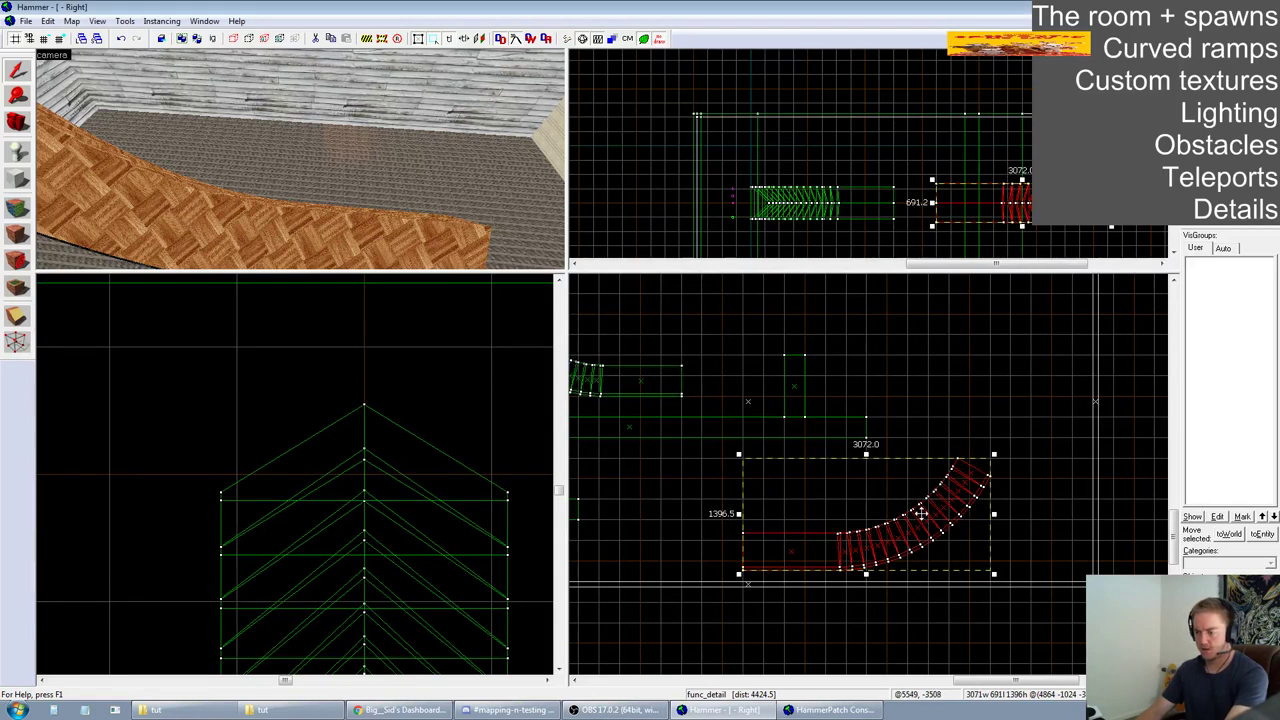
Replace the yellow nodraw texture on the floor beneath the copied curved ramp with vehicle/metaltrain001c
{"action": "scroll", "coordinate": [576, 286], "scroll_direction": "down", "scroll_amount": 1}
{"action": "left_click_drag", "start_coordinate": [577, 282], "coordinate": [1062, 535]}
{"action": "left_click_drag", "start_coordinate": [566, 272], "coordinate": [956, 517]}
{"action": "key", "text": "z"}
{"action": "key", "text": "w"}
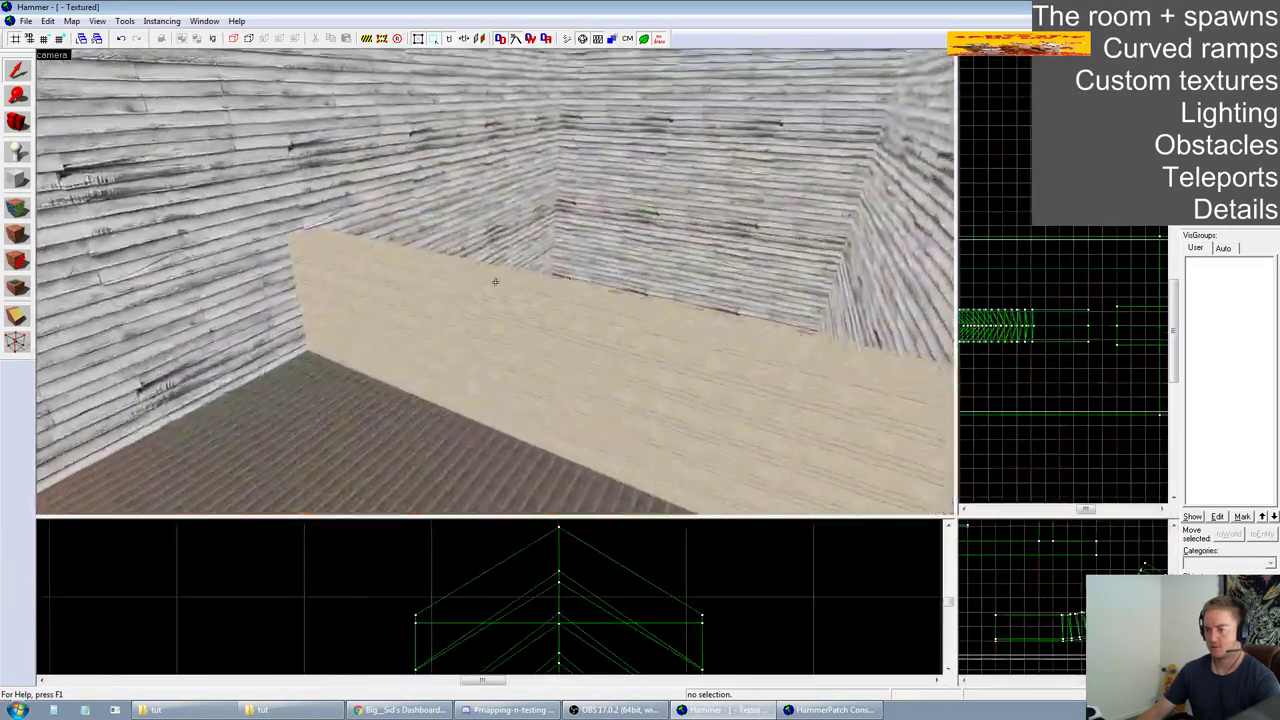
{"action": "key", "text": "z"}
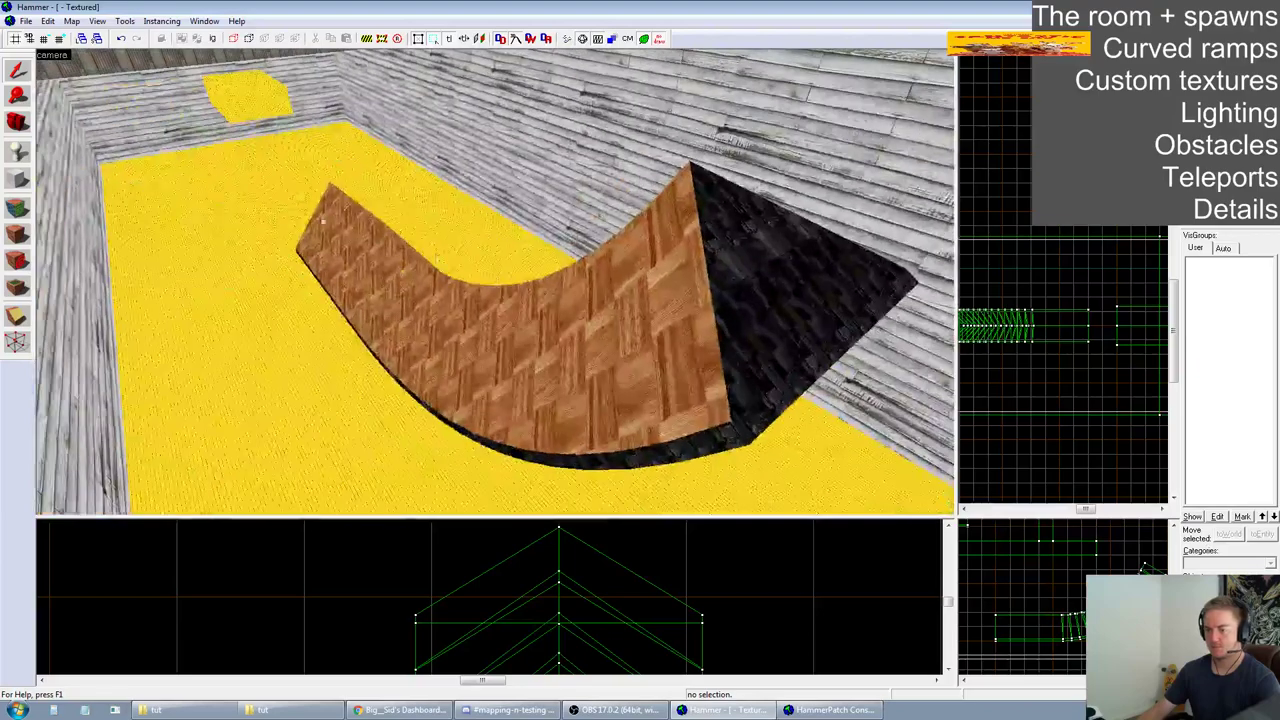
{"action": "left_click", "coordinate": [18, 208]}
{"action": "left_click", "coordinate": [205, 250]}
{"action": "left_click", "coordinate": [205, 60]}
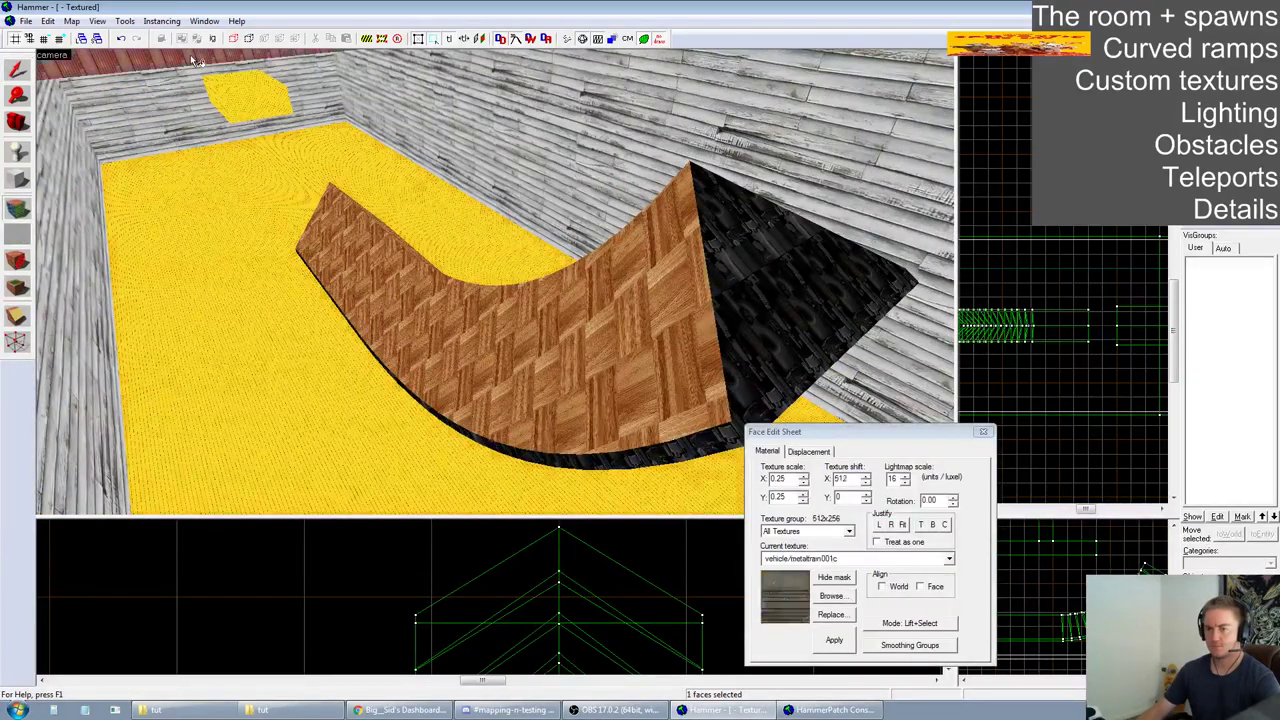
{"action": "right_click", "coordinate": [266, 224]}
{"action": "left_click", "coordinate": [258, 100]}
{"action": "key", "text": "z"}
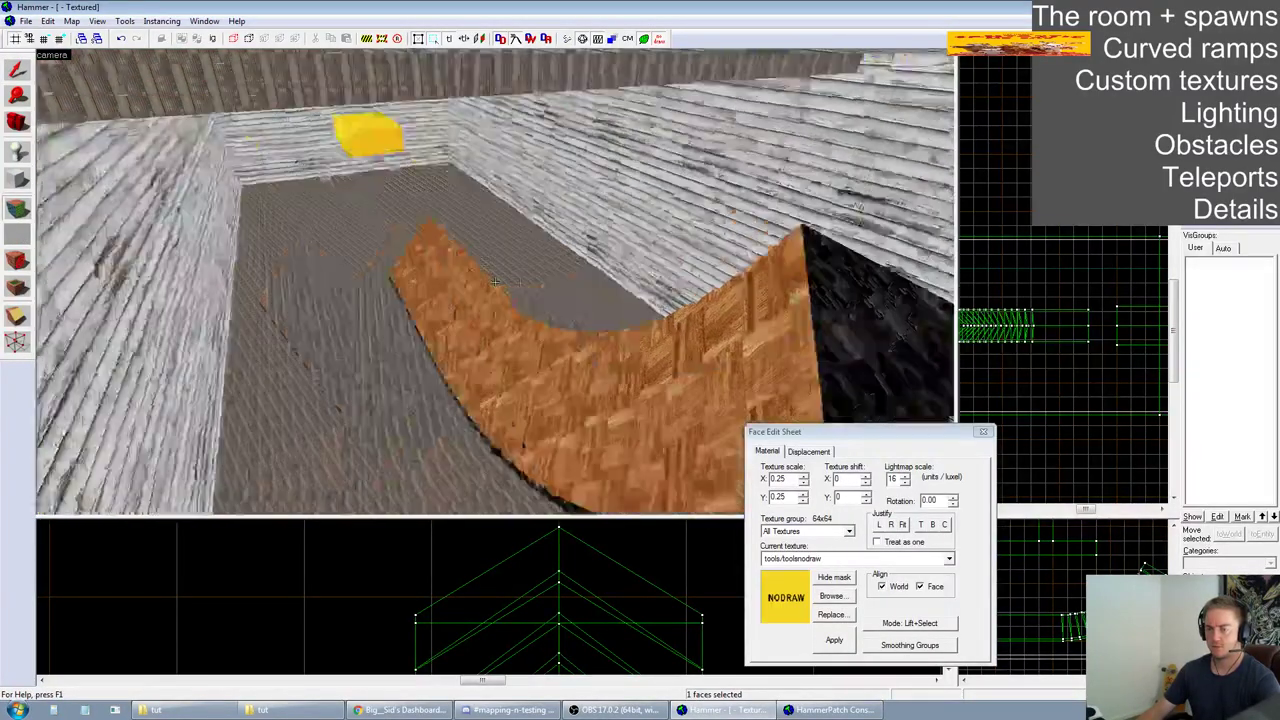
Close the Face Edit Sheet and select the yellow nodraw block at the end of the room, framing it in the front view
{"action": "key", "text": "w"}
{"action": "key", "text": "z"}
{"action": "left_click", "coordinate": [983, 432]}
{"action": "left_click", "coordinate": [462, 307]}
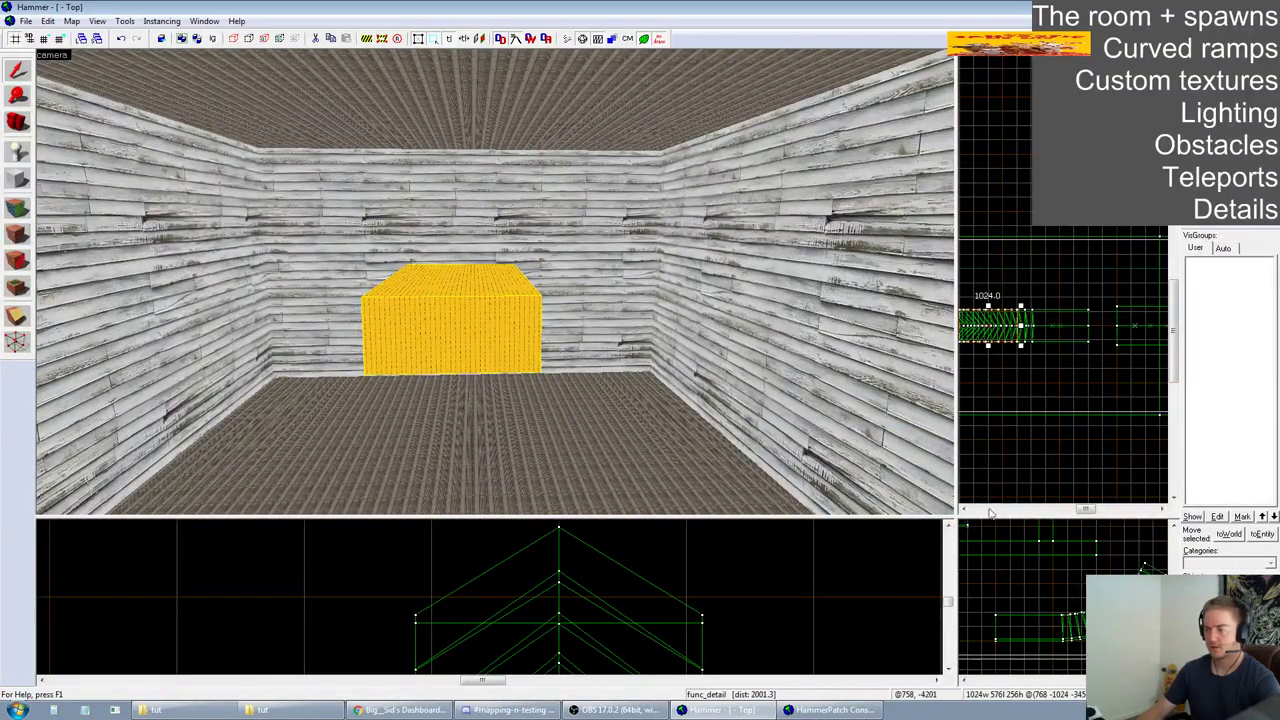
{"action": "left_click_drag", "start_coordinate": [956, 516], "coordinate": [959, 174]}
{"action": "scroll", "coordinate": [681, 452], "scroll_direction": "down", "scroll_amount": 4}
{"action": "scroll", "coordinate": [680, 452], "scroll_direction": "down", "scroll_amount": 4}
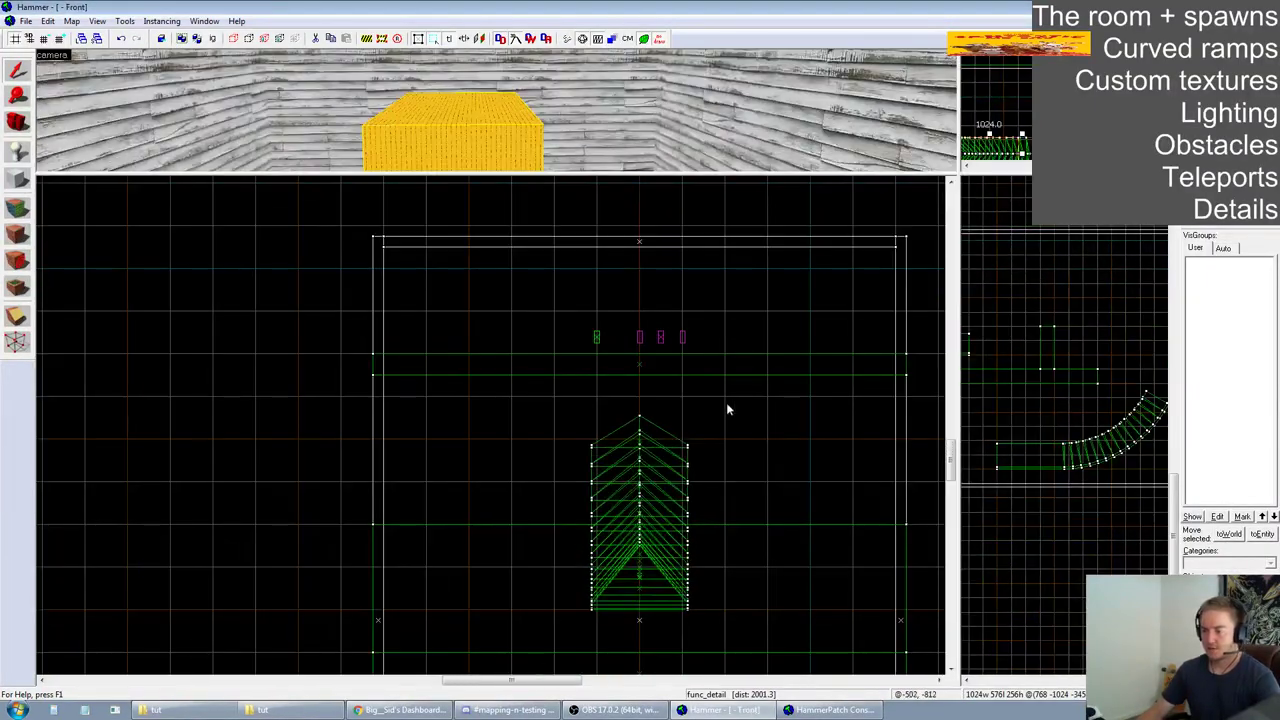
{"action": "scroll", "coordinate": [655, 500], "scroll_direction": "up", "scroll_amount": 5}
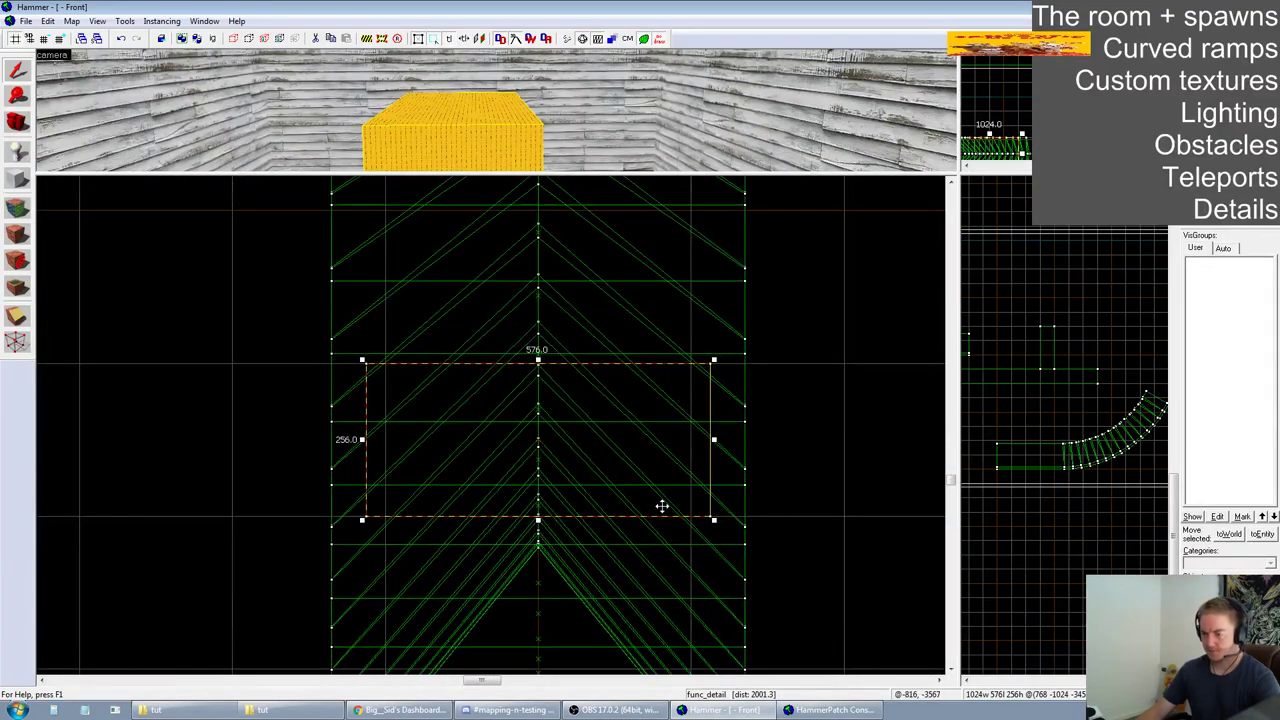
Add the wood-textured curved ramp to the selection with the yellow nodraw block
{"action": "left_click_drag", "start_coordinate": [959, 174], "coordinate": [1052, 512]}
{"action": "key", "text": "z"}
{"action": "key", "text": "s"}
{"action": "key", "text": "z"}
{"action": "left_click", "coordinate": [729, 434], "text": "ctrl"}
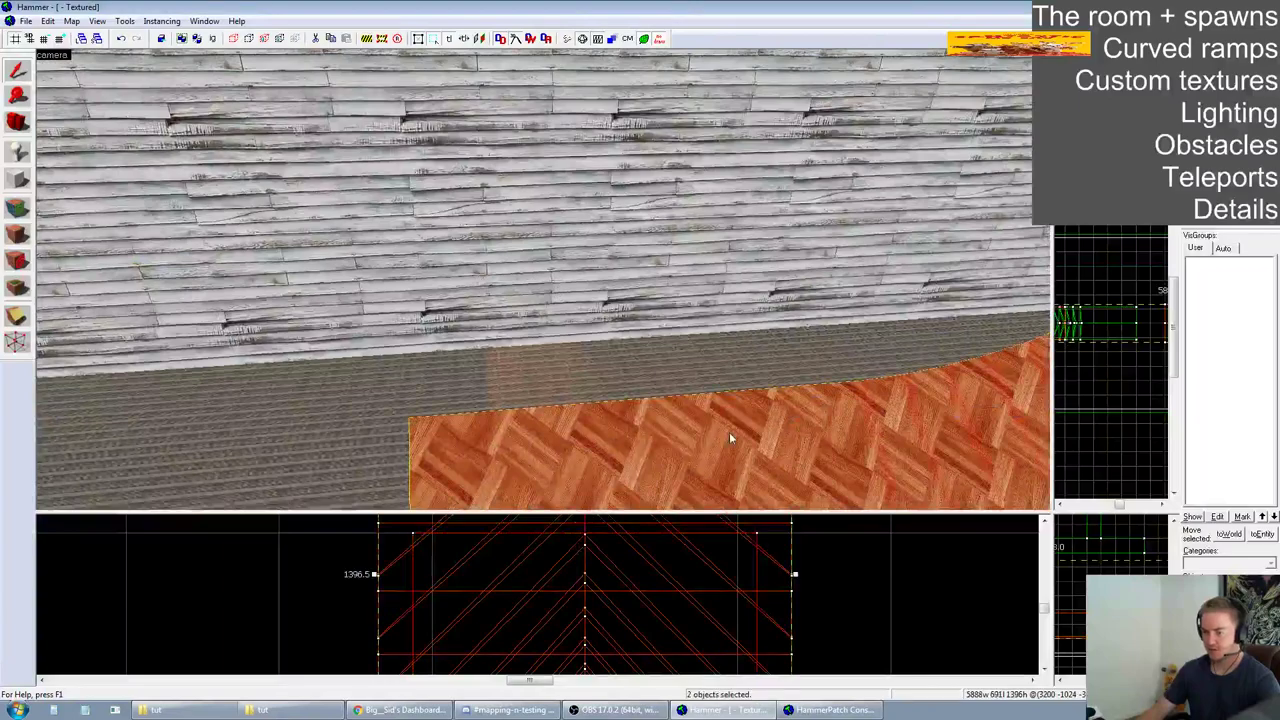
{"action": "key", "text": "z"}
{"action": "key", "text": "s"}
{"action": "key", "text": "z"}
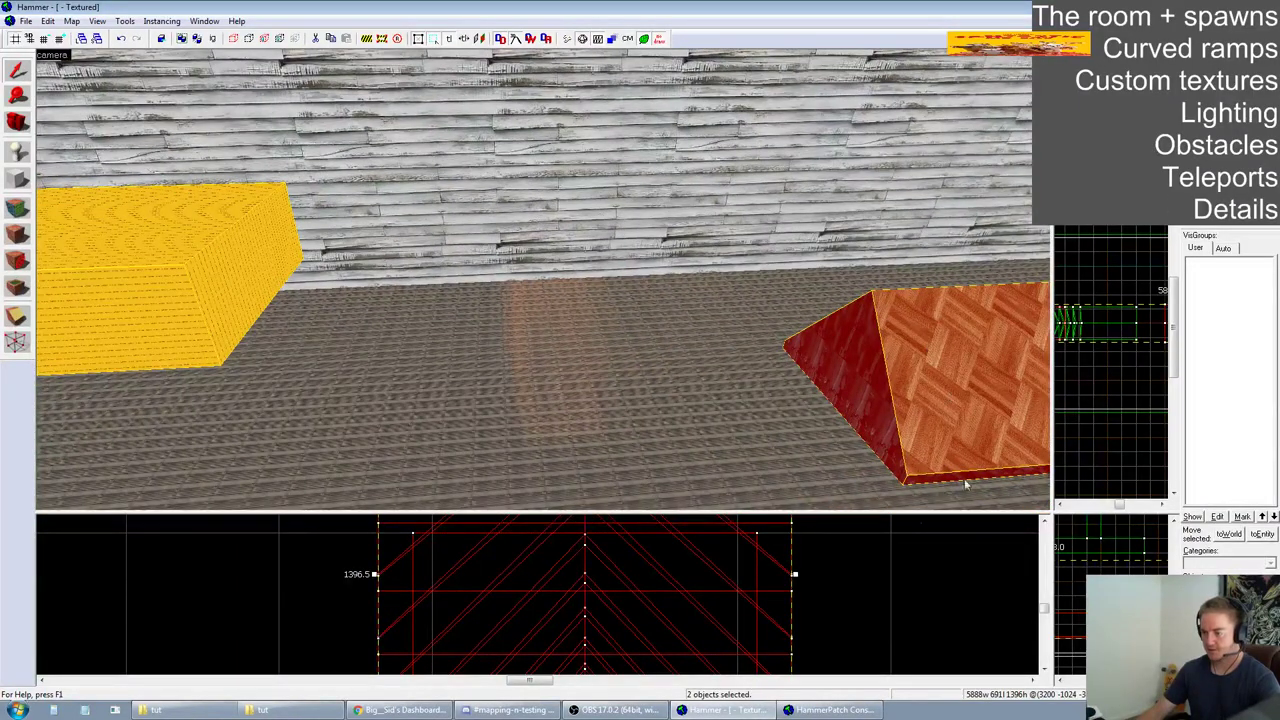
Try to widen the selected block and curved ramp together in the front view, and undo the resize
{"action": "left_click_drag", "start_coordinate": [795, 574], "coordinate": [1030, 574]}
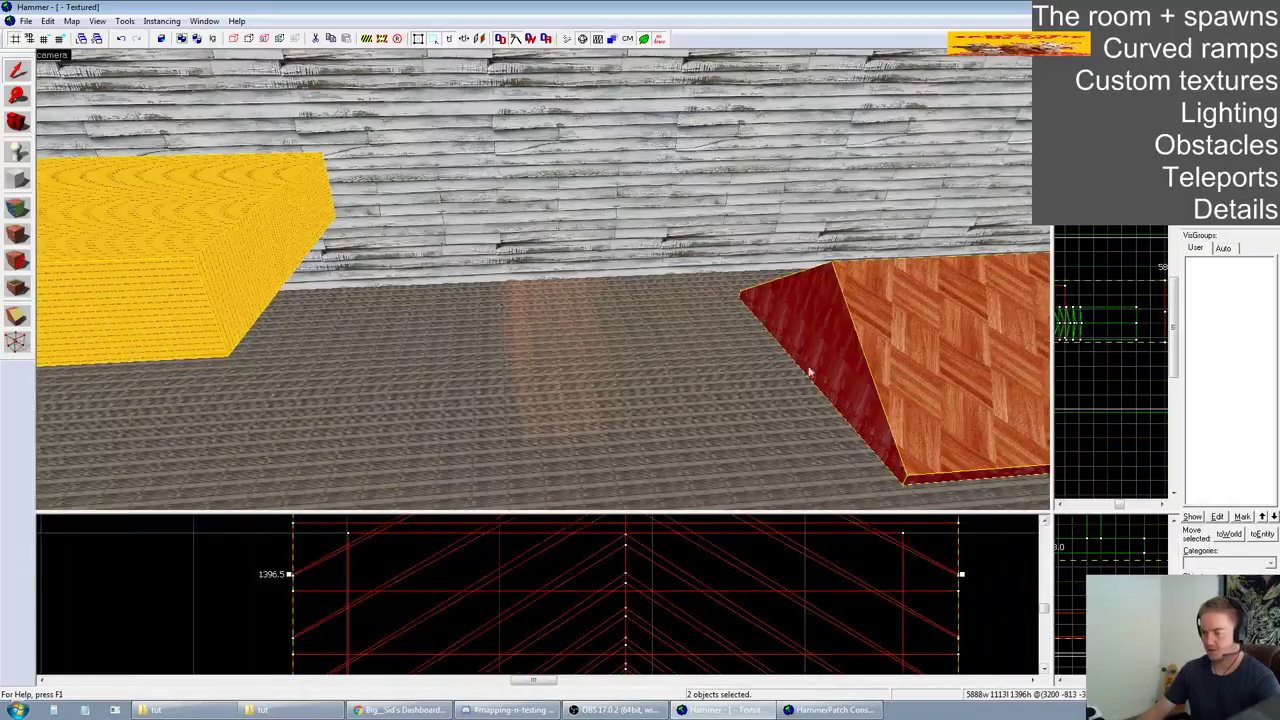
{"action": "key", "text": "z"}
{"action": "key", "text": "a"}
{"action": "key", "text": "z"}
{"action": "key", "text": "ctrl+z"}
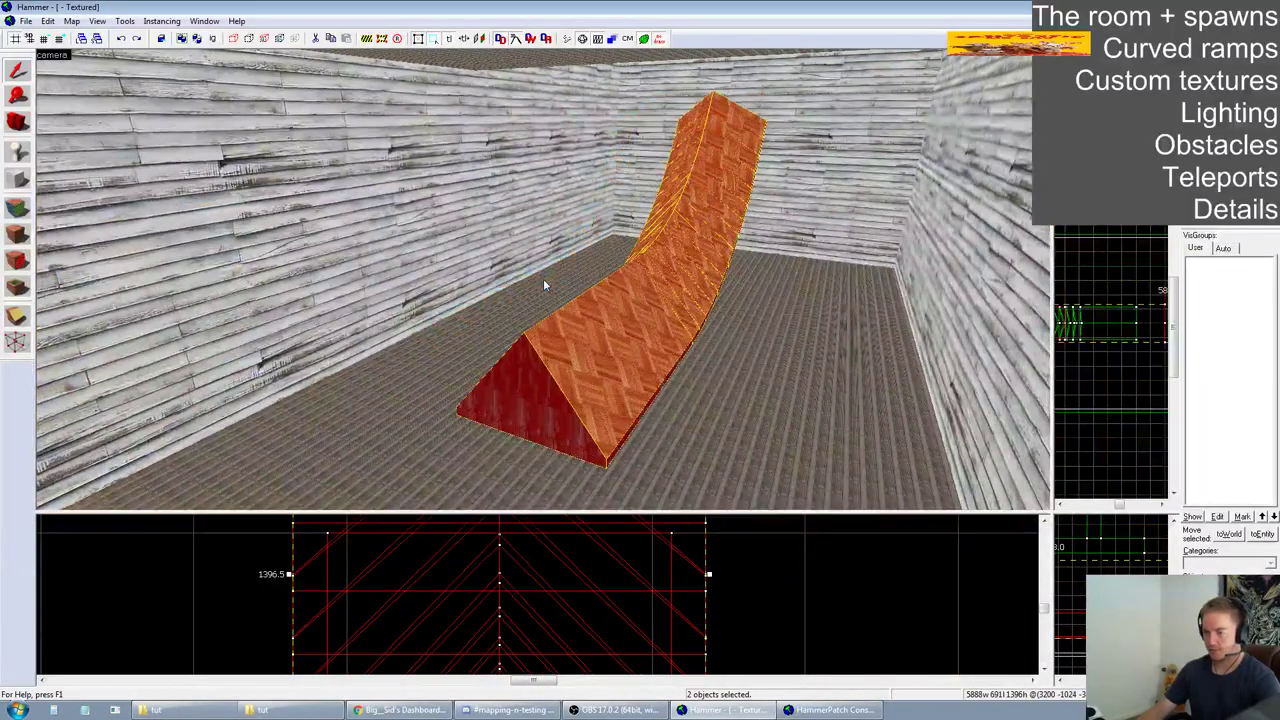
Use vertex editing to move one side of the nodraw block outward past the ramp's edge in the front view
{"action": "key", "text": "z"}
{"action": "left_click", "coordinate": [16, 341]}
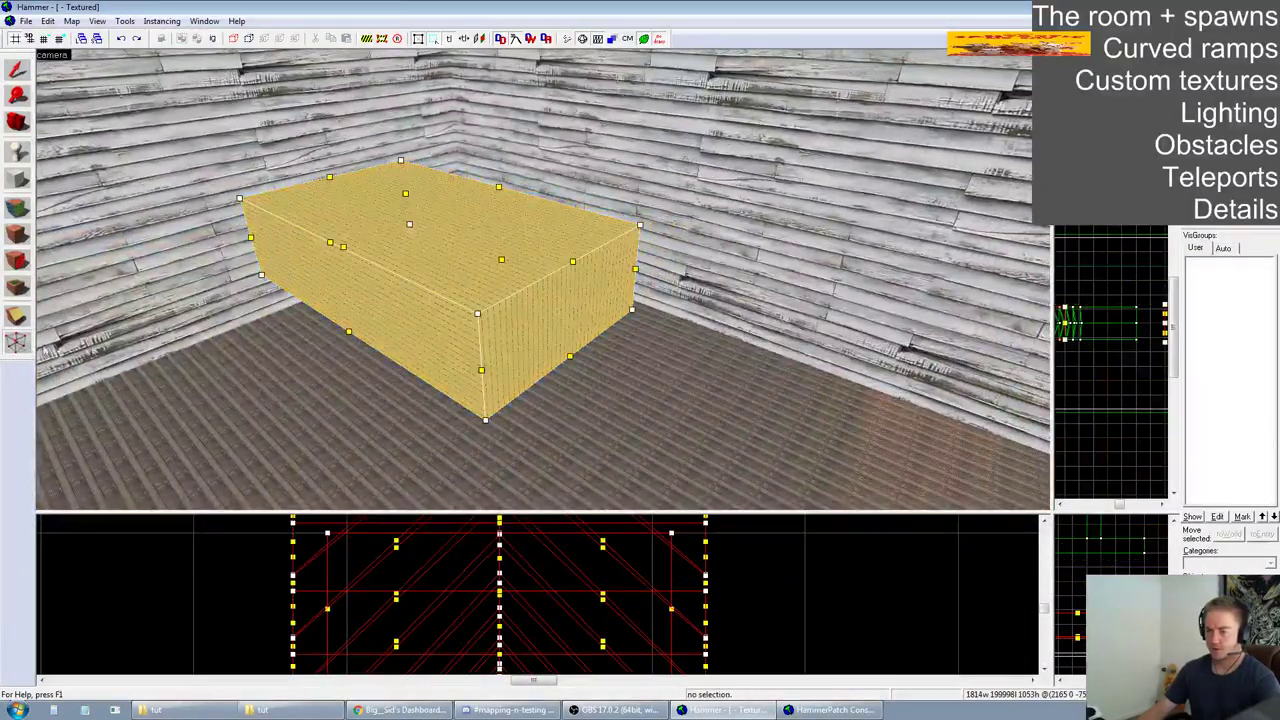
{"action": "left_click_drag", "start_coordinate": [1052, 515], "coordinate": [450, 272]}
{"action": "scroll", "coordinate": [780, 445], "scroll_direction": "down", "scroll_amount": 3}
{"action": "scroll", "coordinate": [770, 449], "scroll_direction": "up", "scroll_amount": 5}
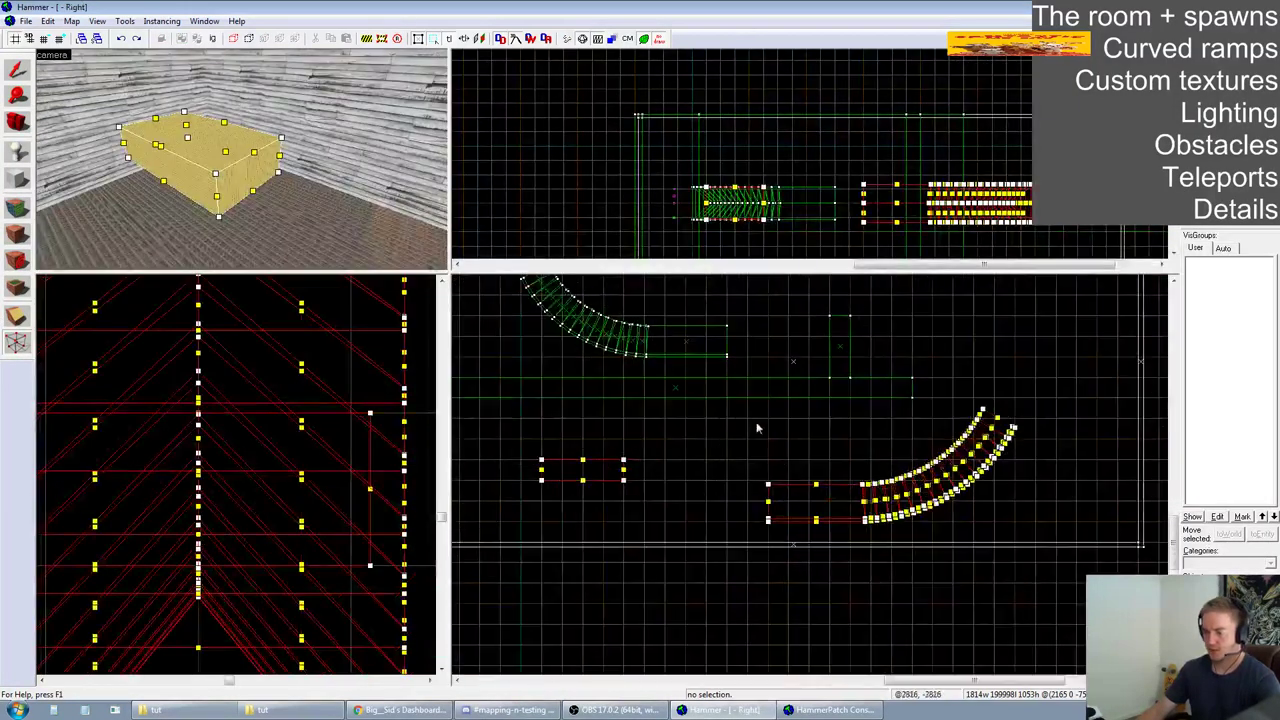
{"action": "scroll", "coordinate": [766, 134], "scroll_direction": "up", "scroll_amount": 4}
{"action": "scroll", "coordinate": [880, 154], "scroll_direction": "down", "scroll_amount": 3}
{"action": "scroll", "coordinate": [640, 155], "scroll_direction": "up", "scroll_amount": 7}
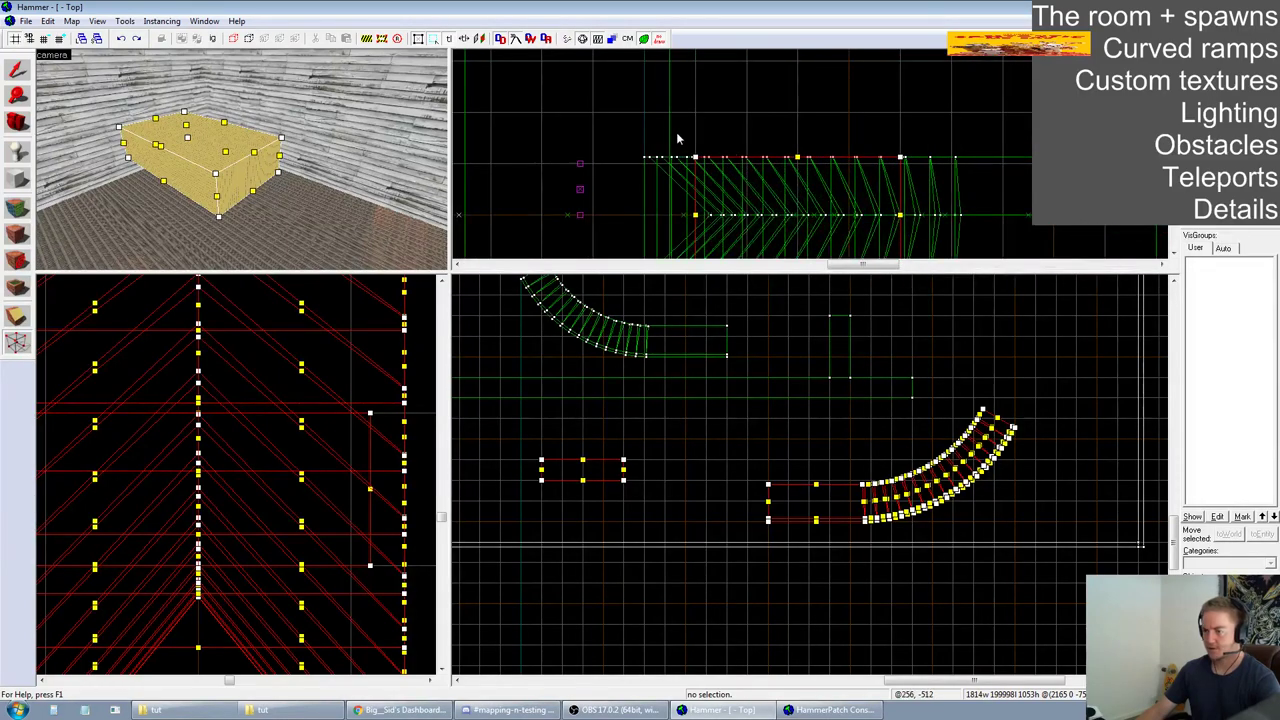
{"action": "left_click_drag", "start_coordinate": [450, 271], "coordinate": [762, 170]}
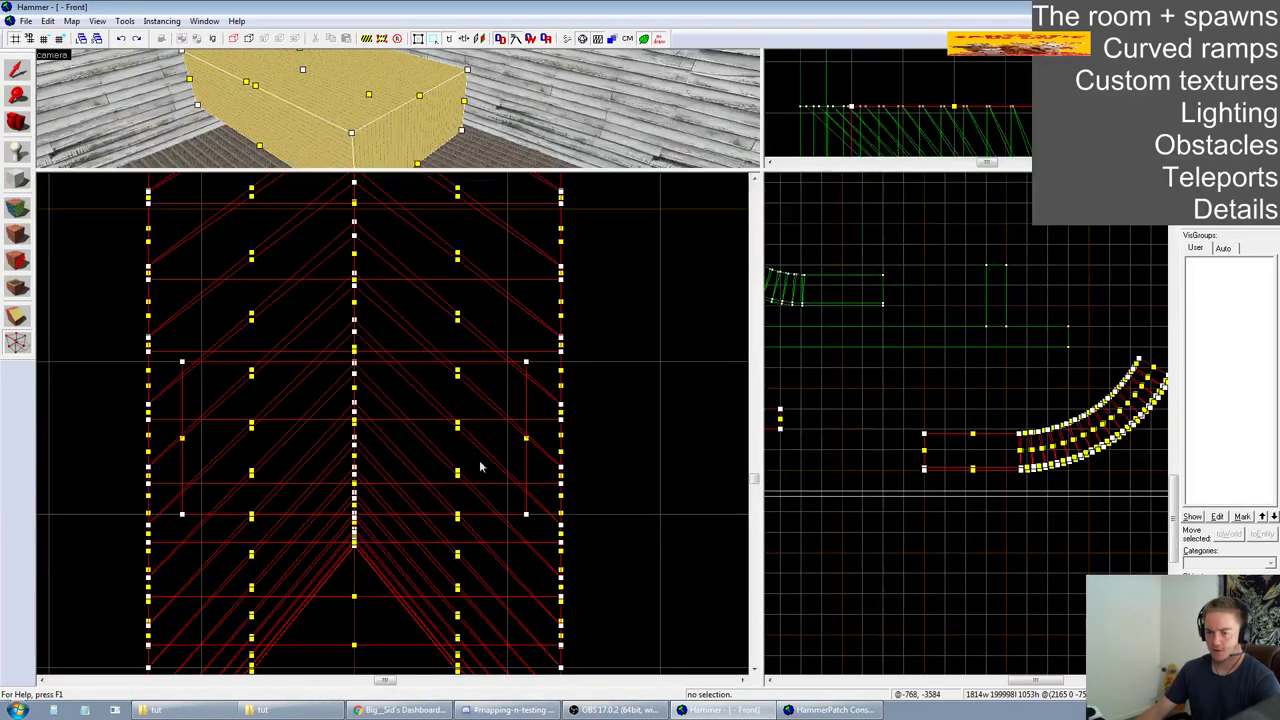
{"action": "scroll", "coordinate": [475, 461], "scroll_direction": "up", "scroll_amount": 3}
{"action": "left_click_drag", "start_coordinate": [530, 260], "coordinate": [578, 568]}
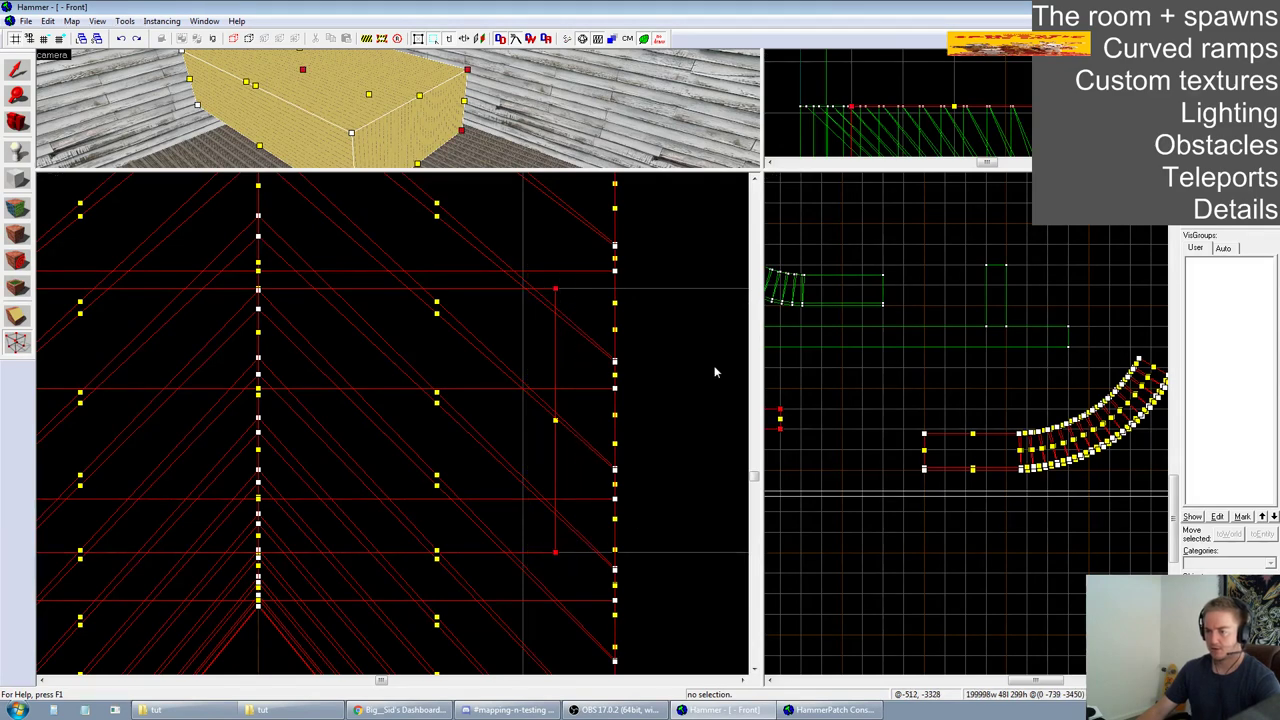
{"action": "scroll", "coordinate": [715, 372], "scroll_direction": "down", "scroll_amount": 5}
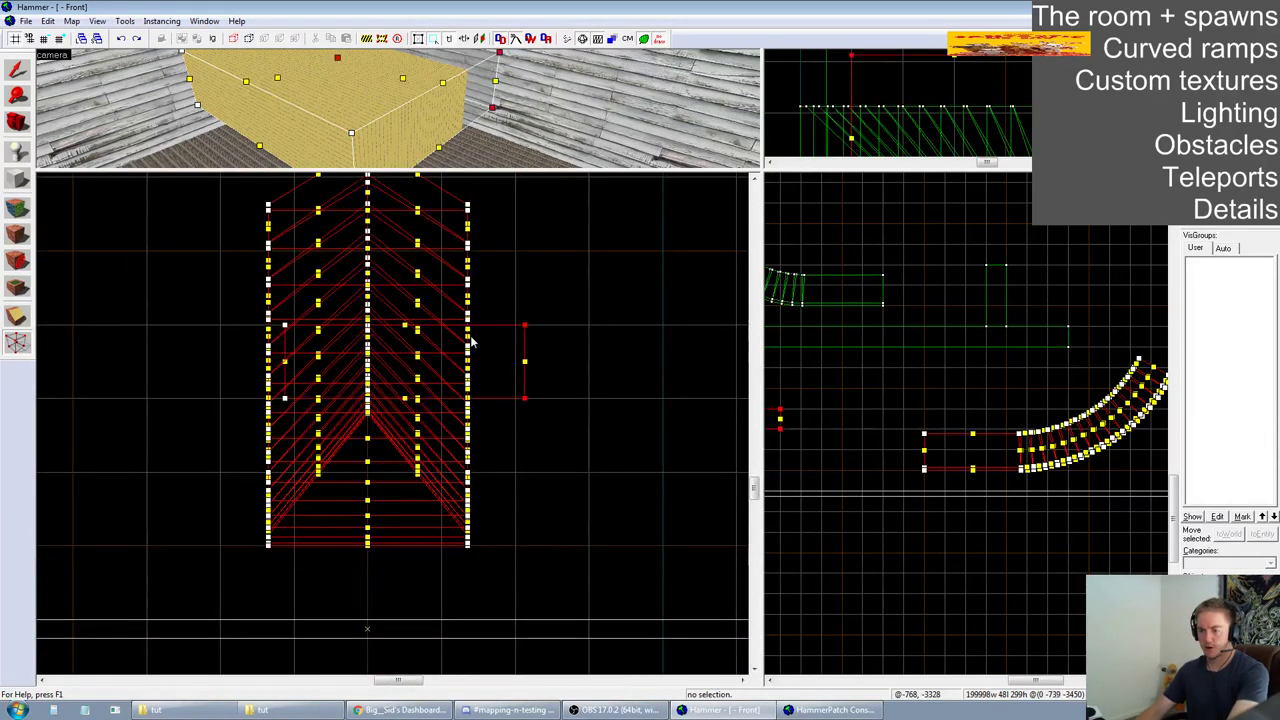
{"action": "scroll", "coordinate": [280, 340], "scroll_direction": "up", "scroll_amount": 2}
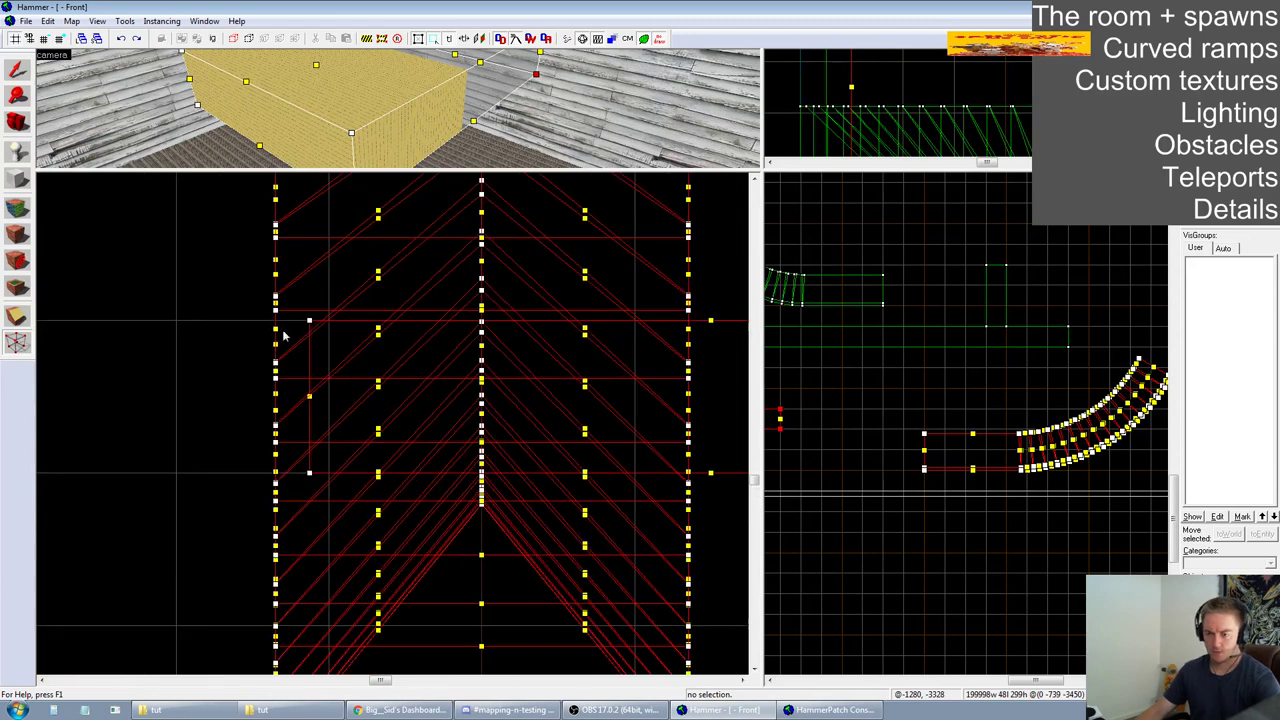
Move the block's opposite side vertices outward to make it 2112 units wide, and return to the Selection tool
{"action": "left_click_drag", "start_coordinate": [324, 308], "coordinate": [298, 505]}
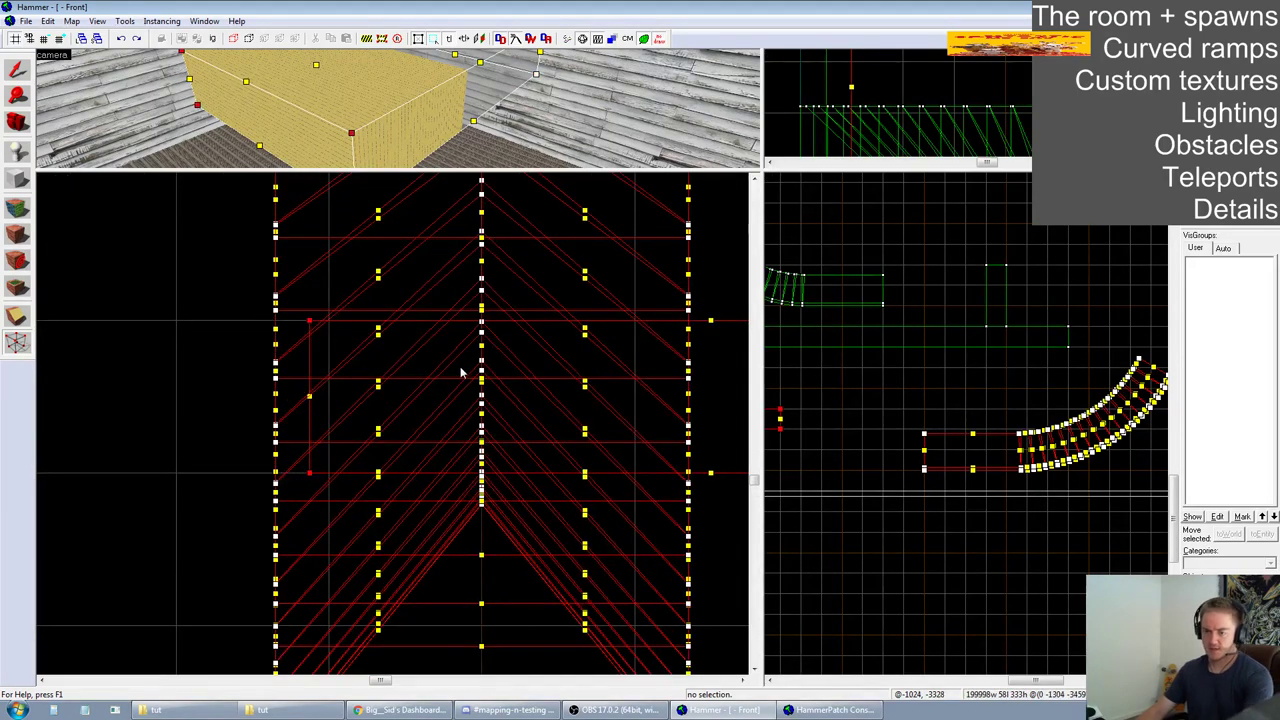
{"action": "scroll", "coordinate": [455, 368], "scroll_direction": "down", "scroll_amount": 4}
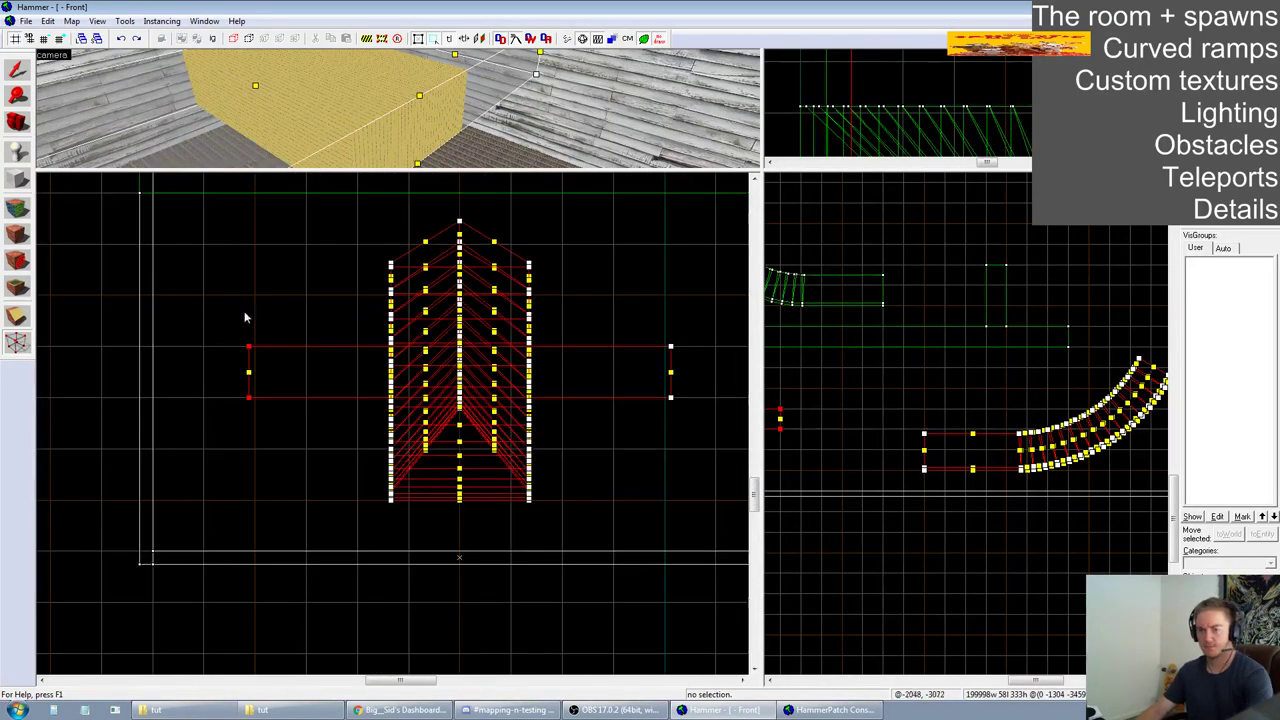
{"action": "key", "text": "shift+s"}
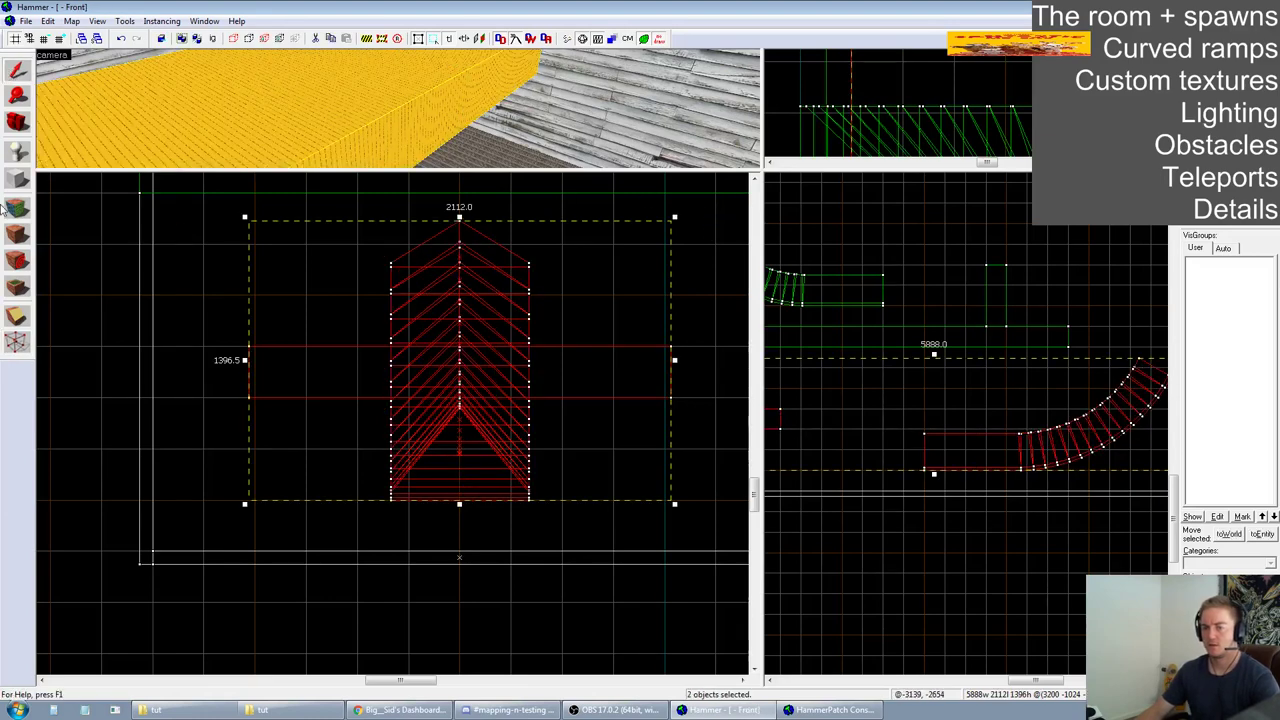
Apply the tut/ramp1 texture to all faces of the selected block and ramp with texture scale 1 on X and Y
{"action": "left_click_drag", "start_coordinate": [760, 172], "coordinate": [870, 478]}
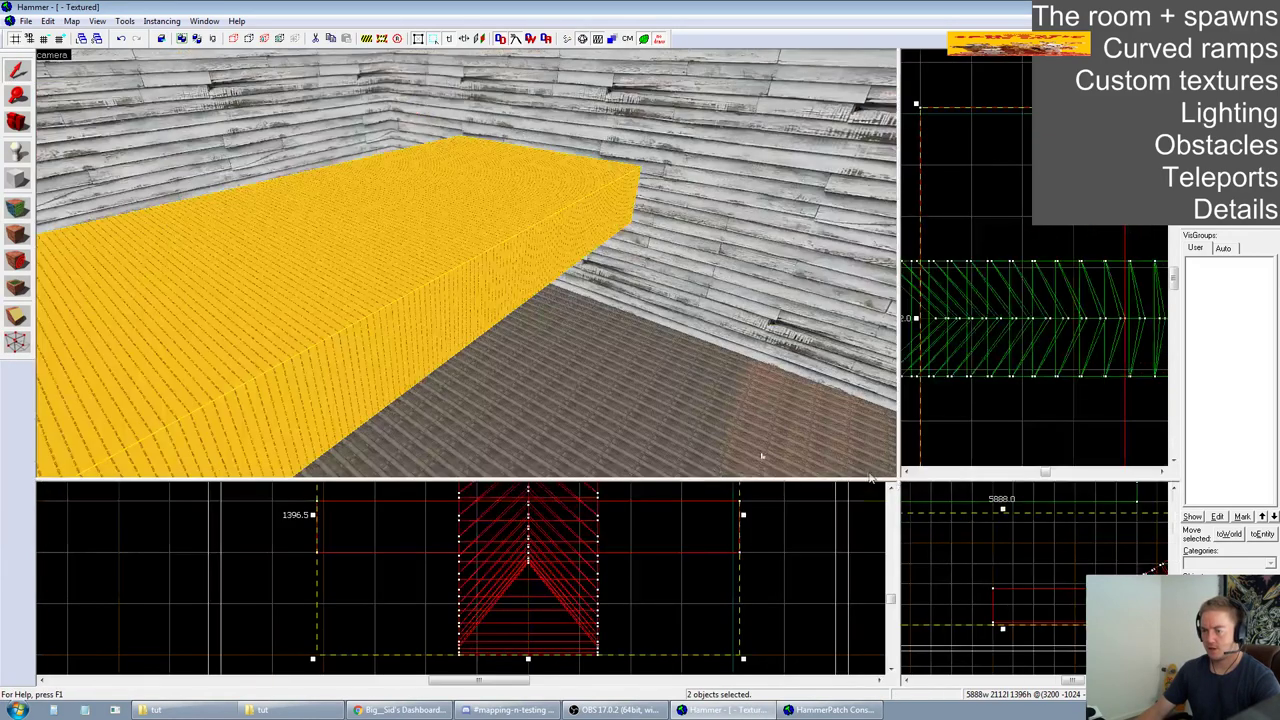
{"action": "left_click", "coordinate": [18, 207]}
{"action": "left_click", "coordinate": [832, 596]}
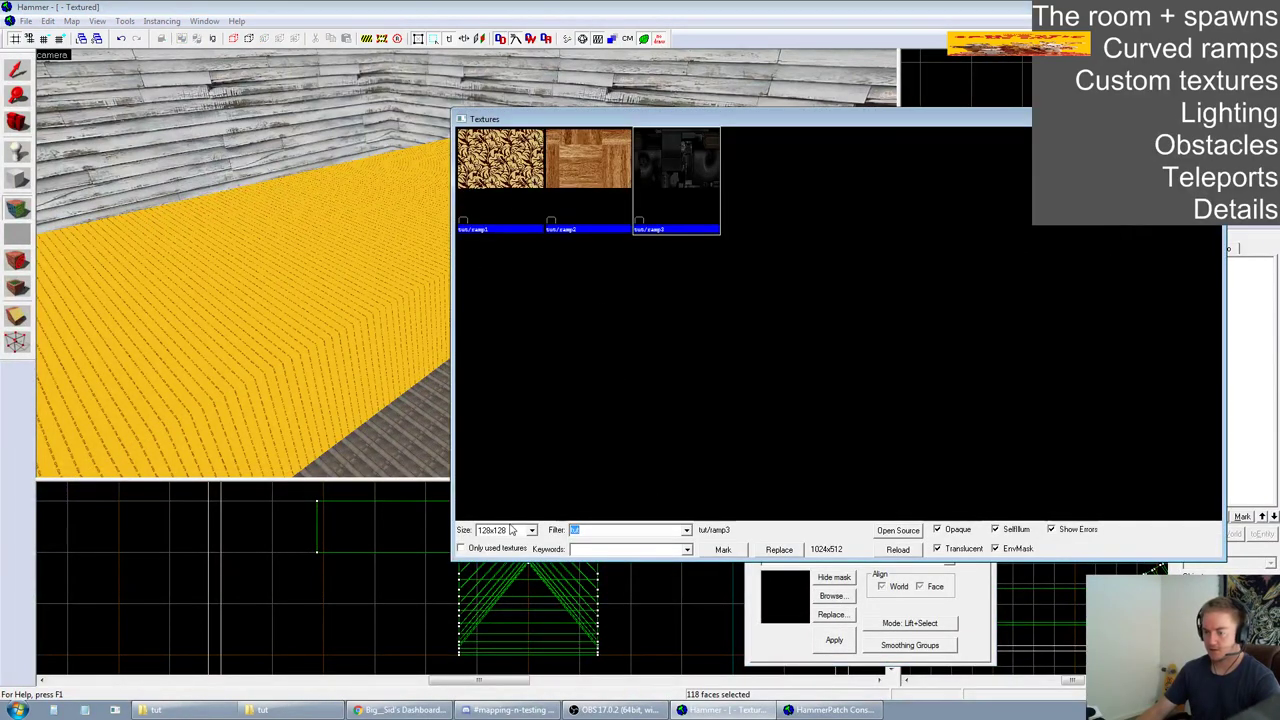
{"action": "double_click", "coordinate": [512, 177]}
{"action": "left_click", "coordinate": [848, 644]}
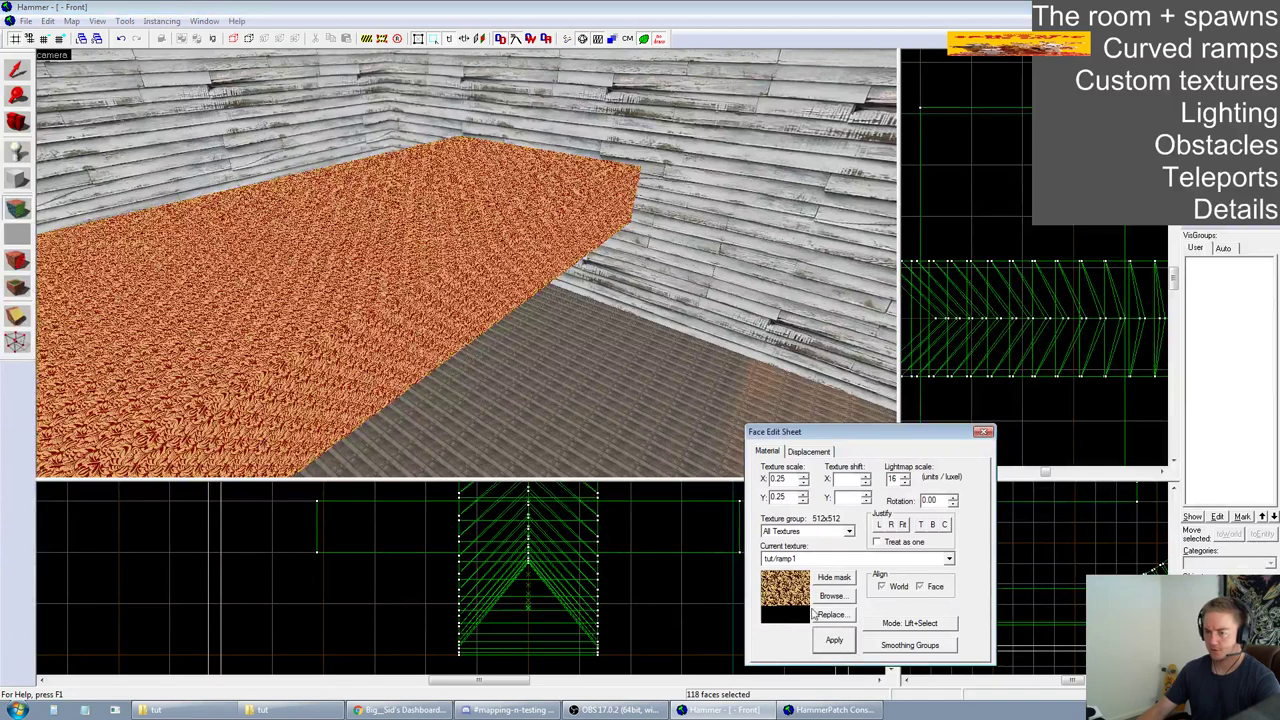
{"action": "mouse_move", "coordinate": [786, 482]}
{"action": "left_mouse_down"}
{"action": "mouse_move", "coordinate": [754, 488]}
{"action": "mouse_move", "coordinate": [794, 498]}
{"action": "left_mouse_up"}
{"action": "type", "text": "11"}
{"action": "left_click", "coordinate": [833, 641]}
{"action": "left_click", "coordinate": [984, 432]}
Inspect the patterned block and ramp in the 3D view, and undo the texture change on both
{"action": "left_click_drag", "start_coordinate": [891, 482], "coordinate": [1046, 616]}
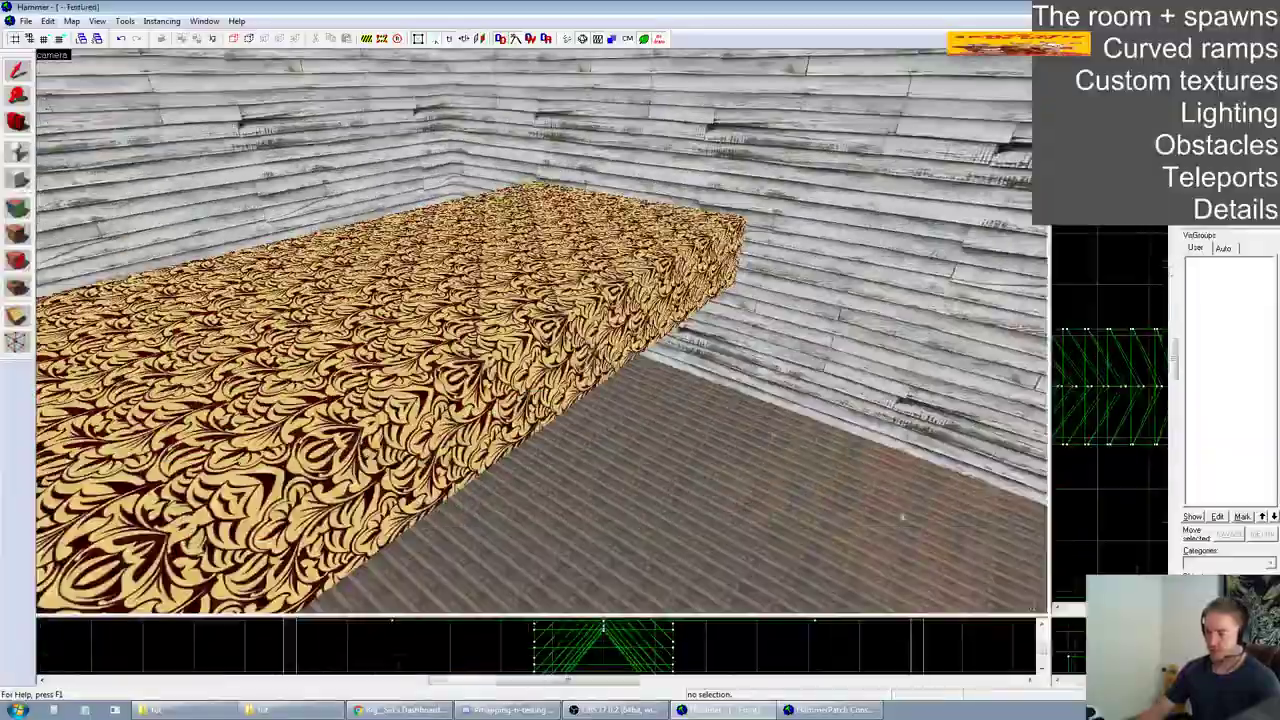
{"action": "key", "text": "w"}
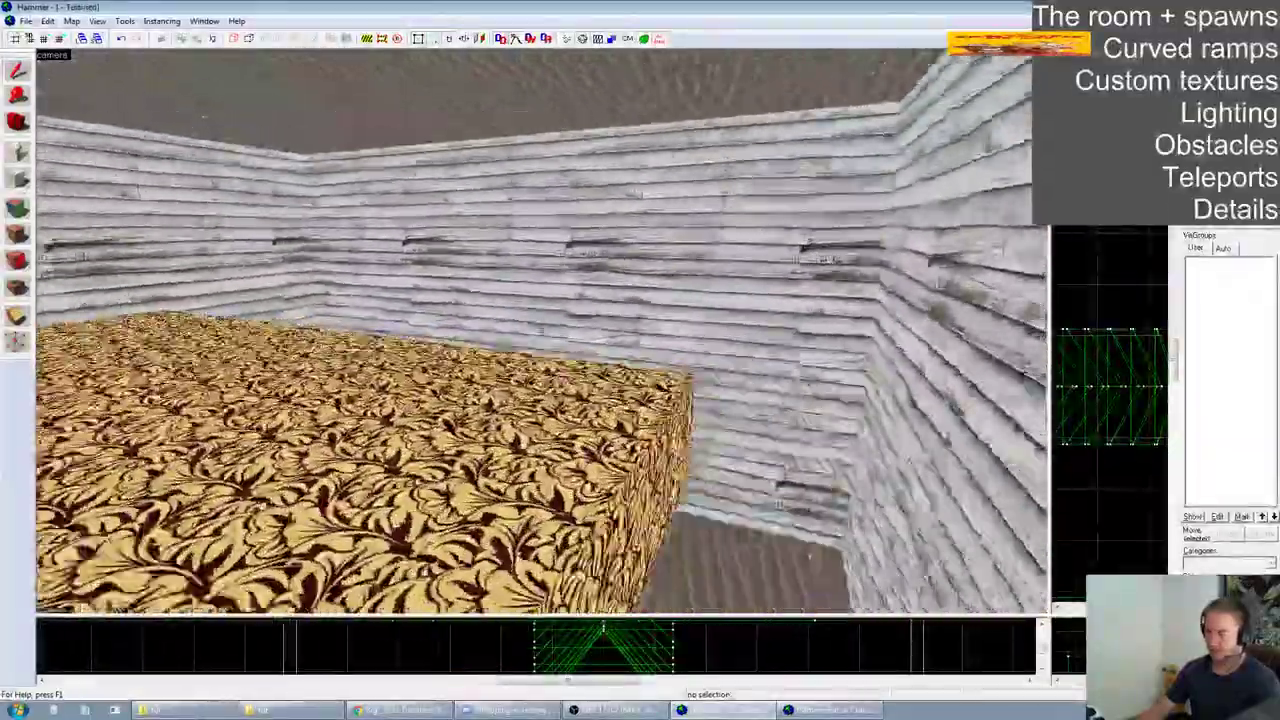
{"action": "key", "text": "s"}
{"action": "key", "text": "w"}
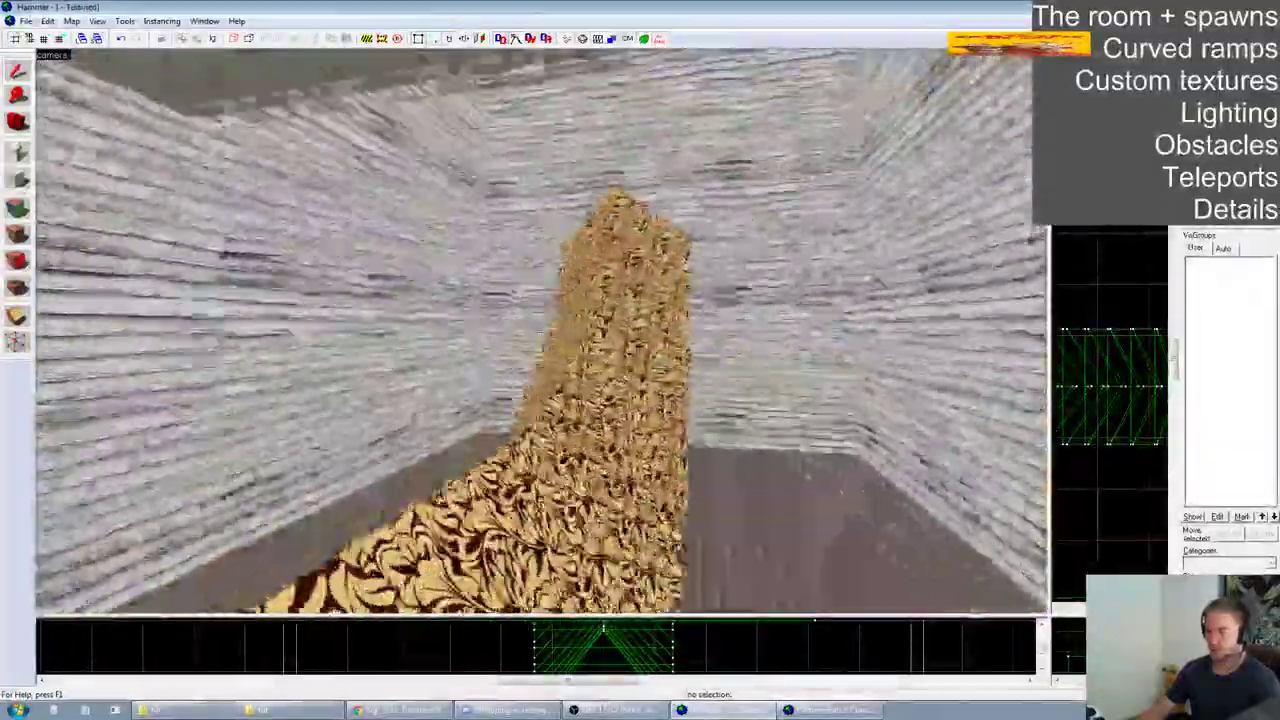
{"action": "key", "text": "s"}
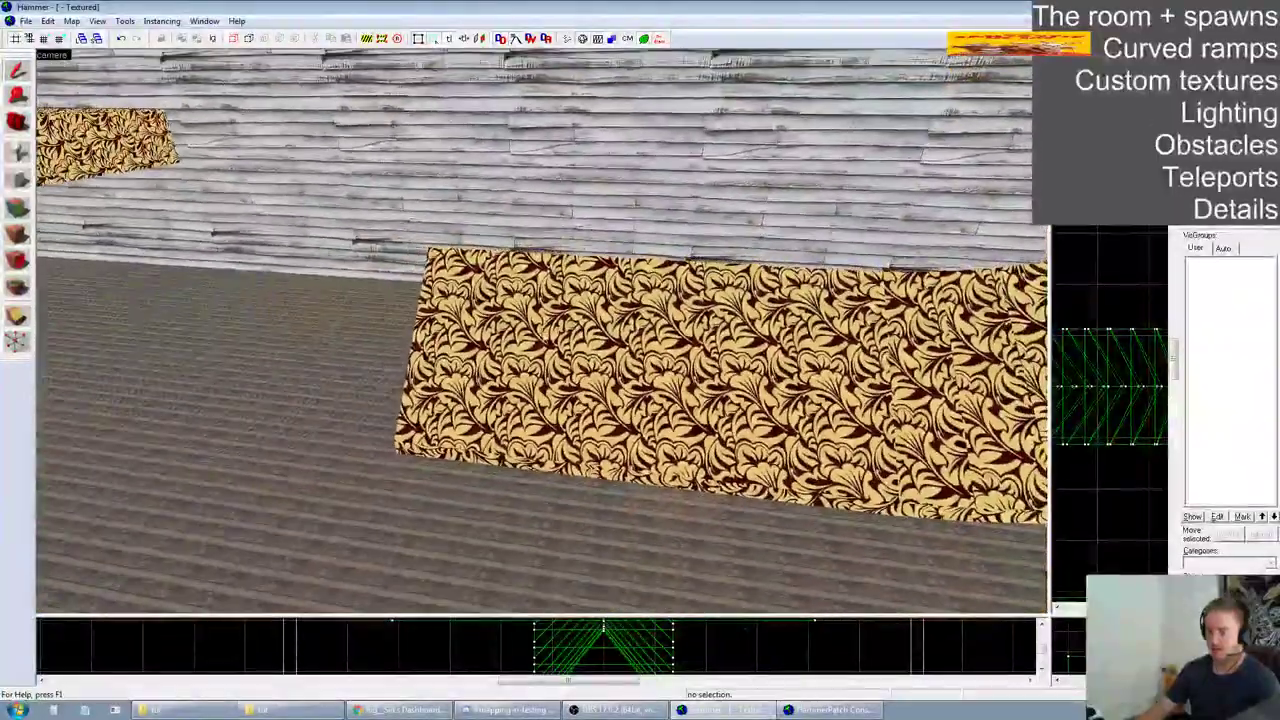
{"action": "key", "text": "ctrl+z"}
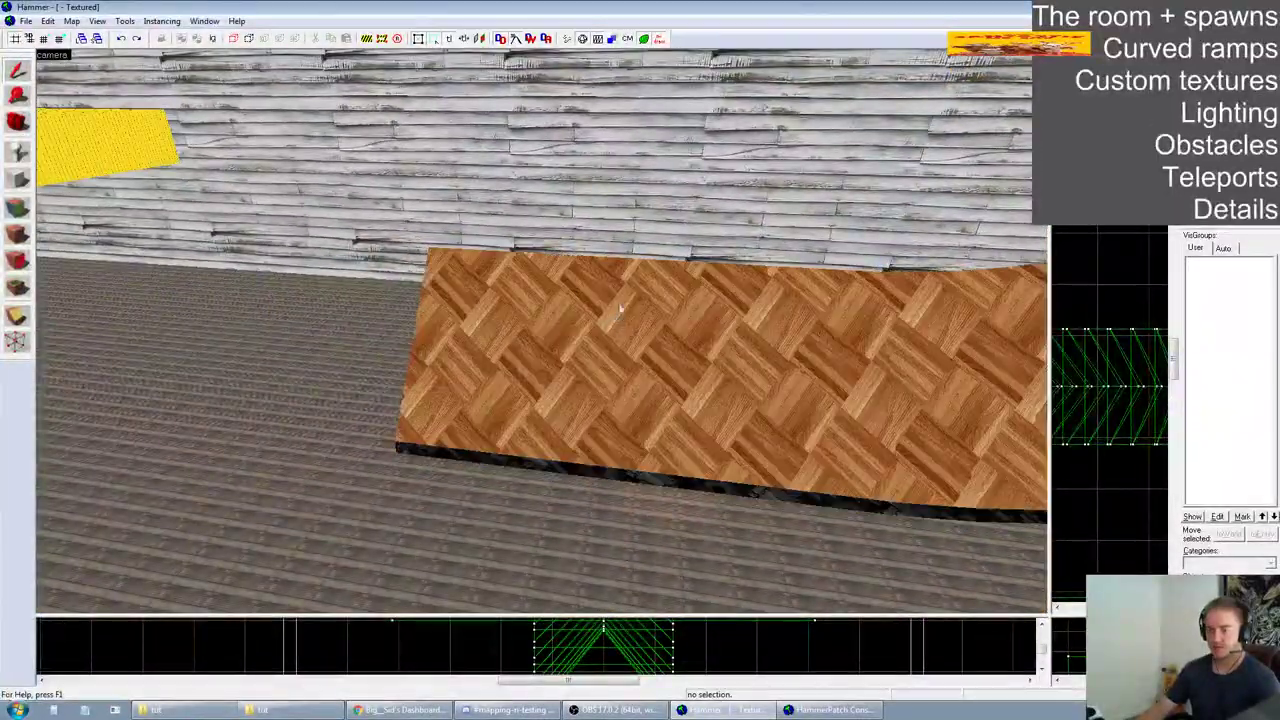
Texture only the widened nodraw block with tut/ramp1 at scale 1 on X and Y, and close the Face Edit Sheet
{"action": "left_click", "coordinate": [127, 130]}
{"action": "left_click", "coordinate": [17, 208]}
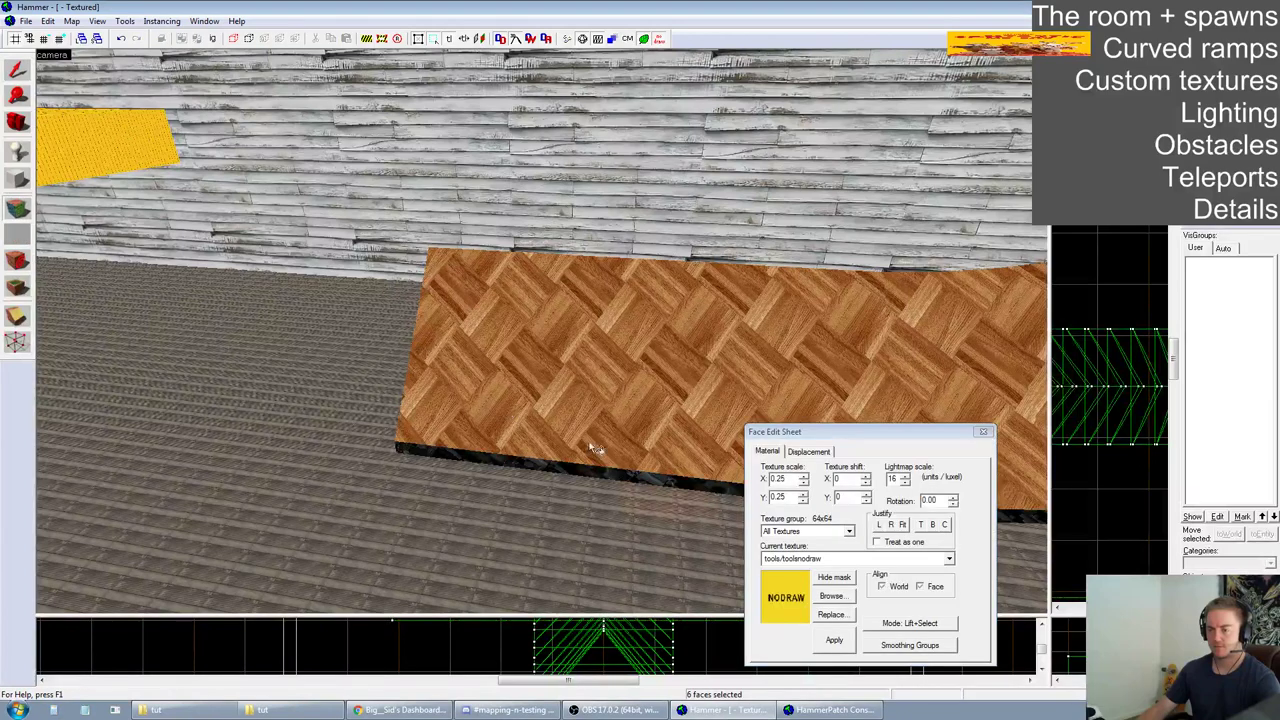
{"action": "left_click", "coordinate": [845, 595]}
{"action": "double_click", "coordinate": [510, 183]}
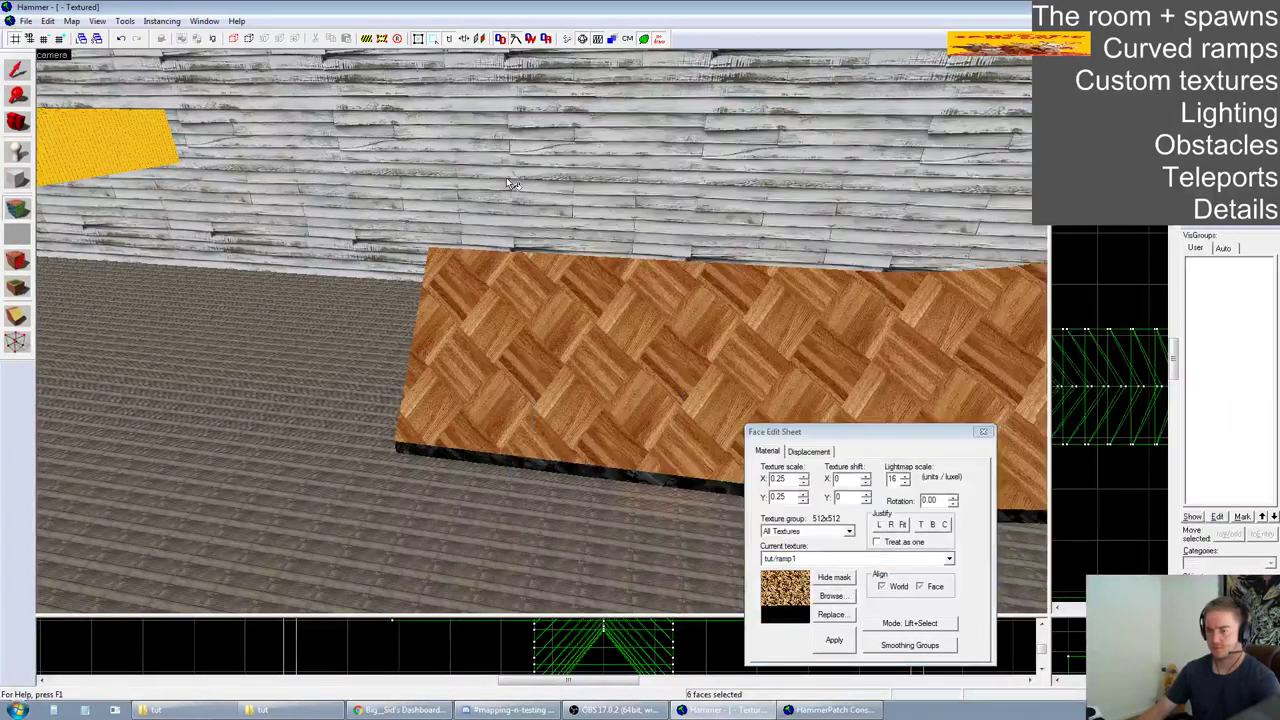
{"action": "left_click", "coordinate": [824, 640]}
{"action": "type", "text": "1"}
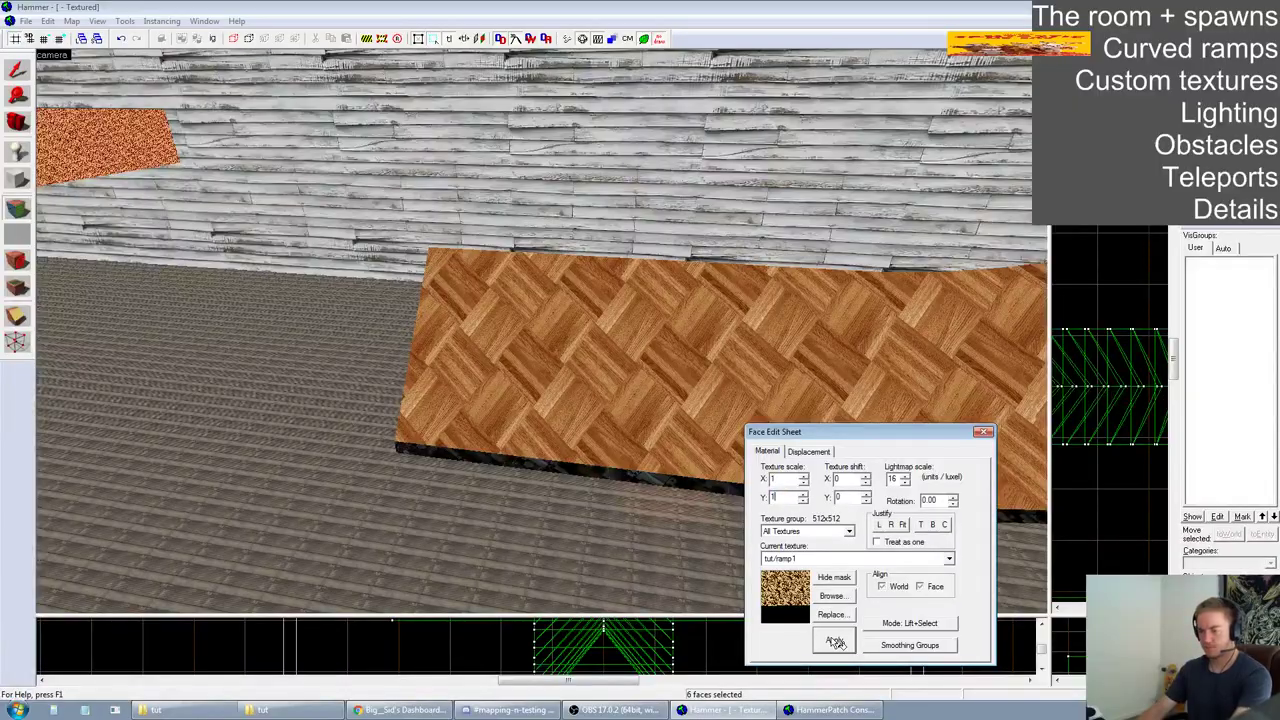
{"action": "left_click", "coordinate": [984, 432]}
{"action": "key", "text": "z"}
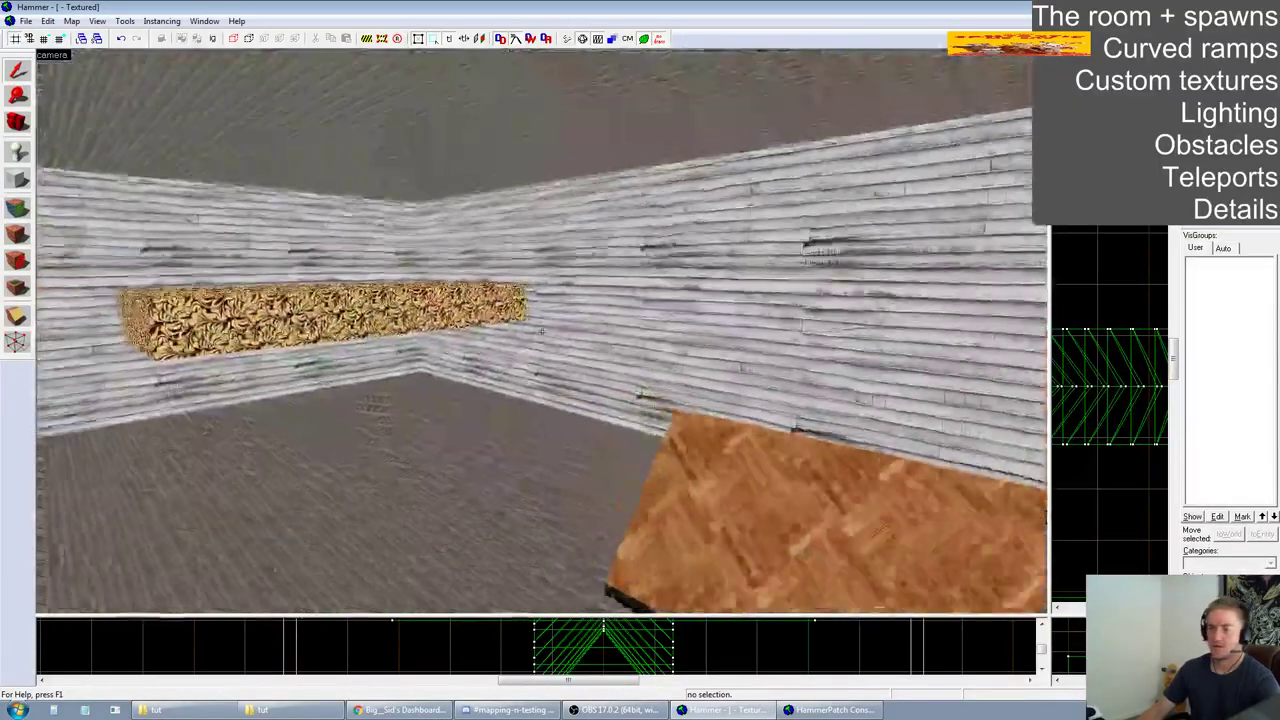
{"action": "key", "text": "w"}
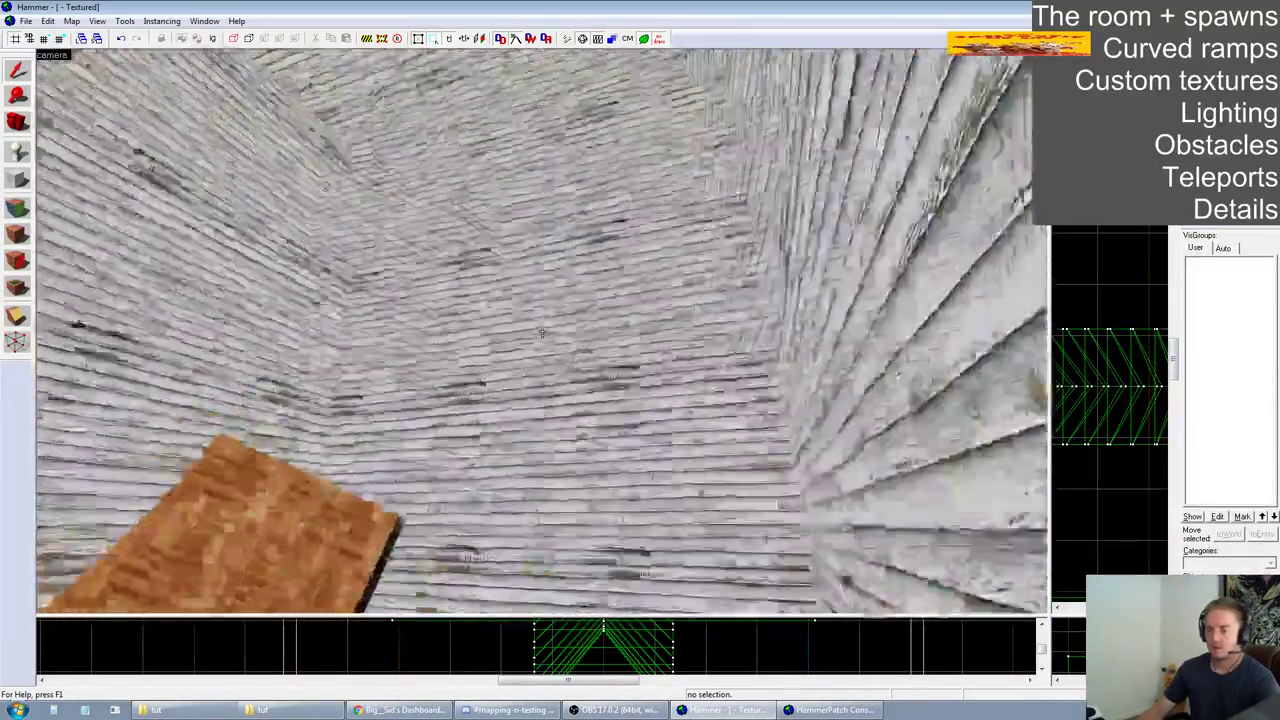
{"action": "key", "text": "w"}
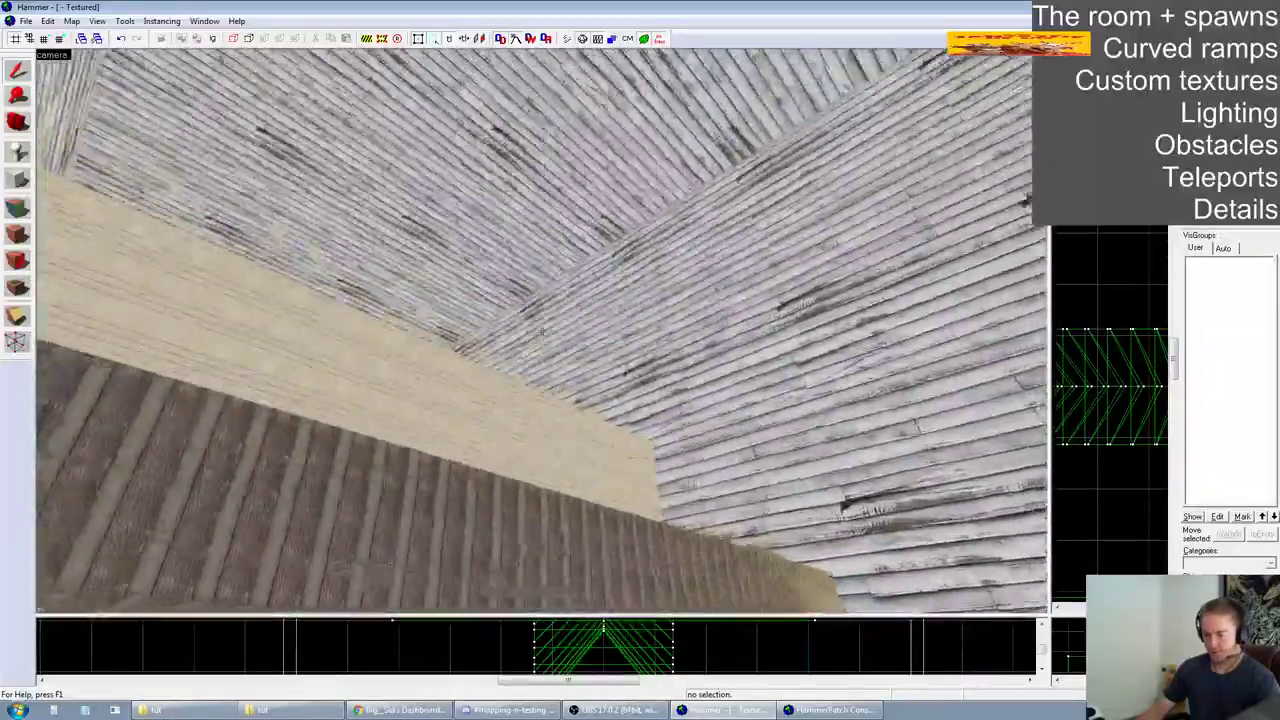
Inspect the textured ramps and blocks inside the room in the 3D view, and enlarge the top view
{"action": "key", "text": "s"}
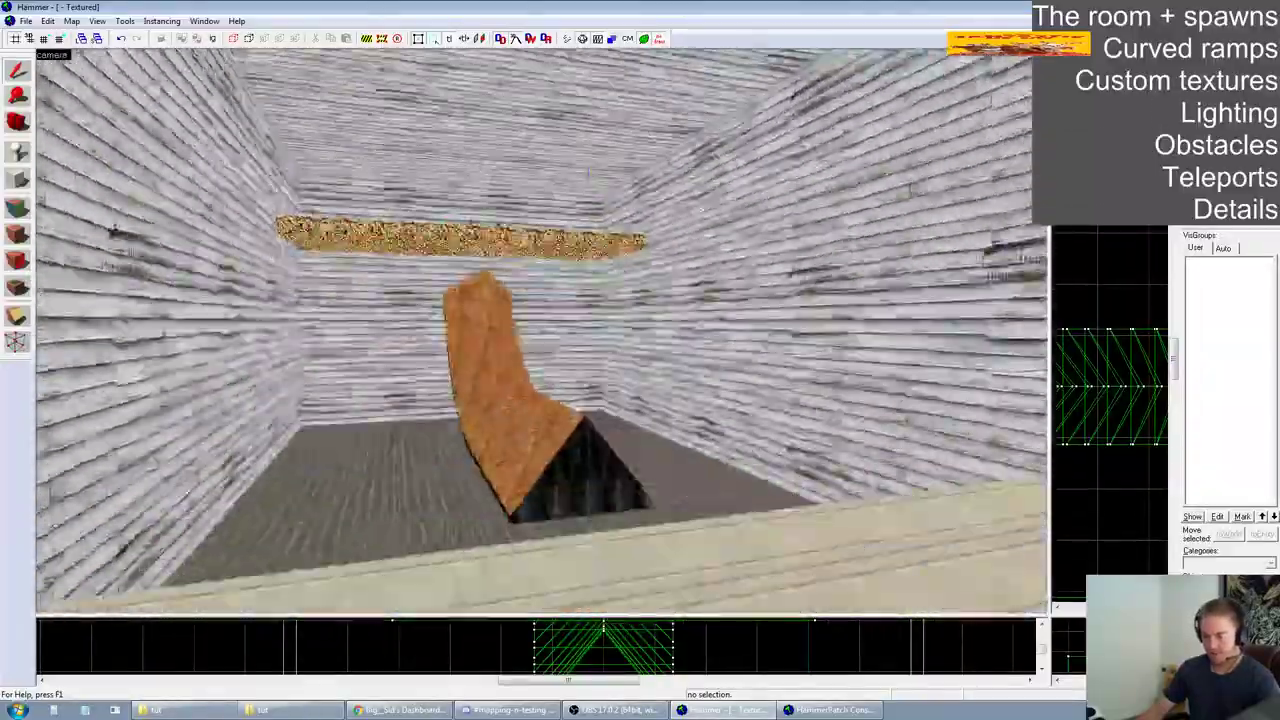
{"action": "key", "text": "w"}
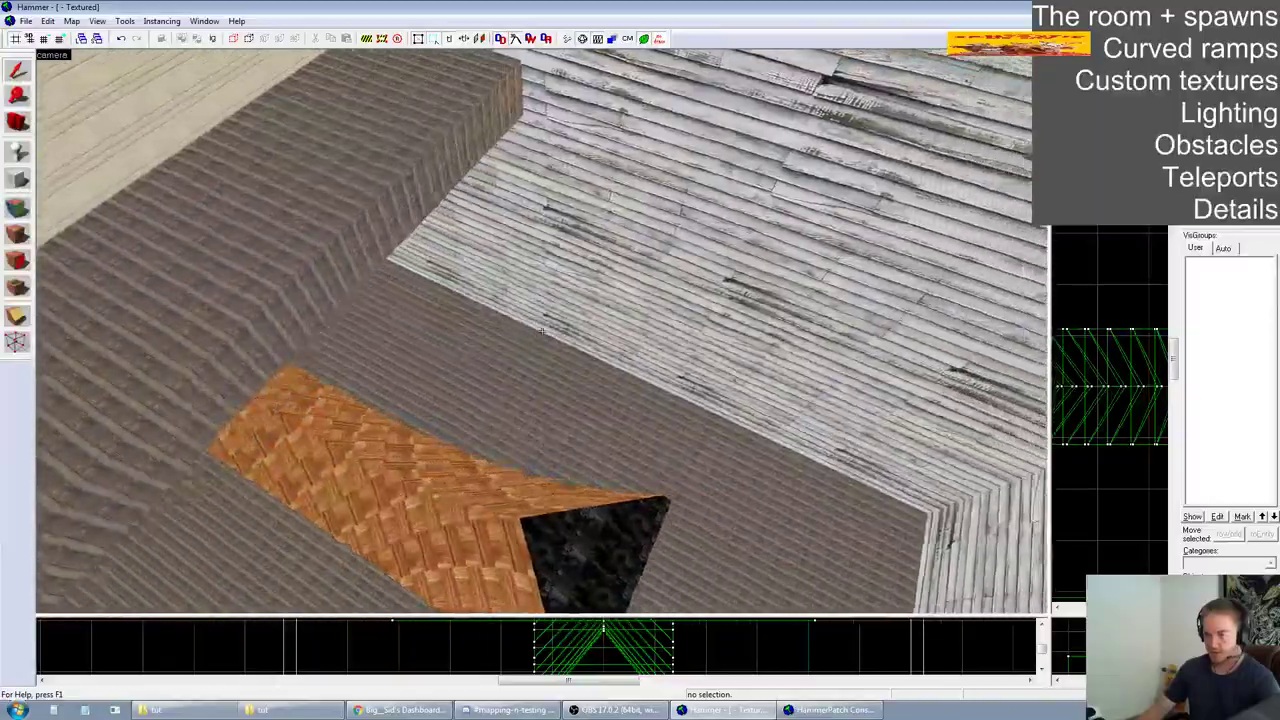
{"action": "key", "text": "w"}
{"action": "key", "text": "z"}
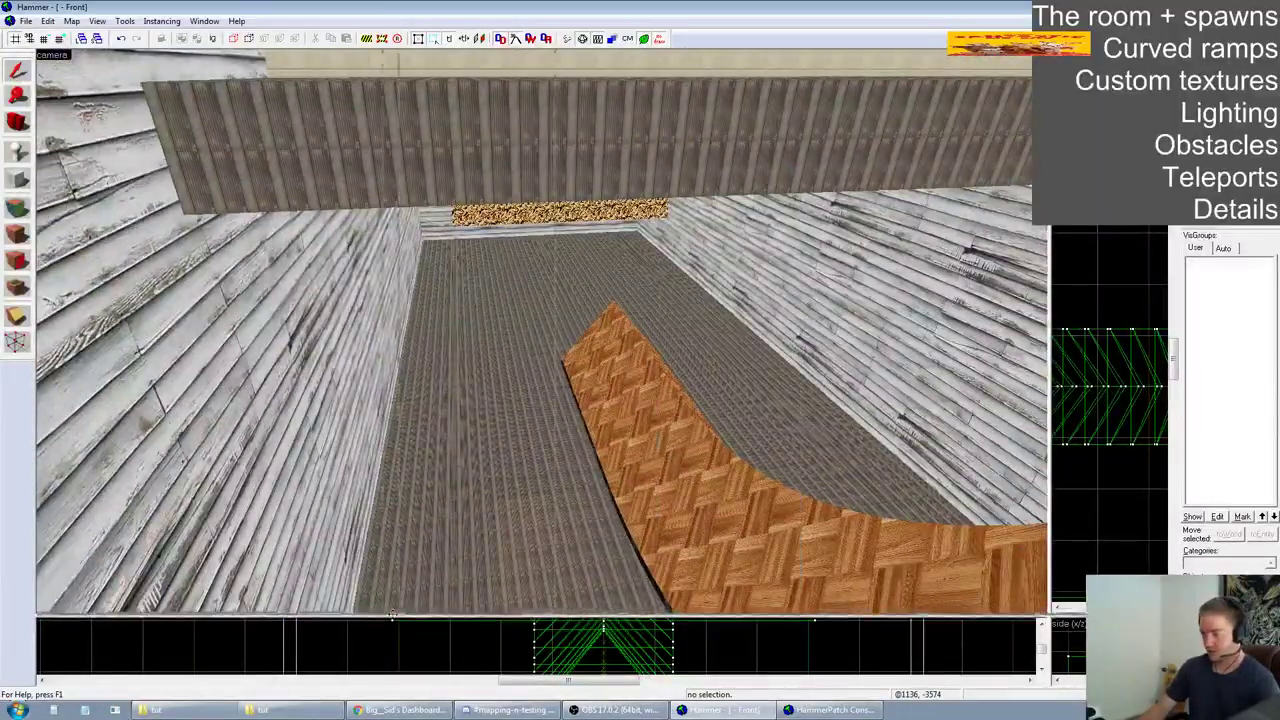
{"action": "left_click_drag", "start_coordinate": [1050, 615], "coordinate": [381, 616]}
{"action": "scroll", "coordinate": [751, 249], "scroll_direction": "down", "scroll_amount": 6}
{"action": "scroll", "coordinate": [991, 258], "scroll_direction": "up", "scroll_amount": 5}
{"action": "scroll", "coordinate": [773, 261], "scroll_direction": "down", "scroll_amount": 2}
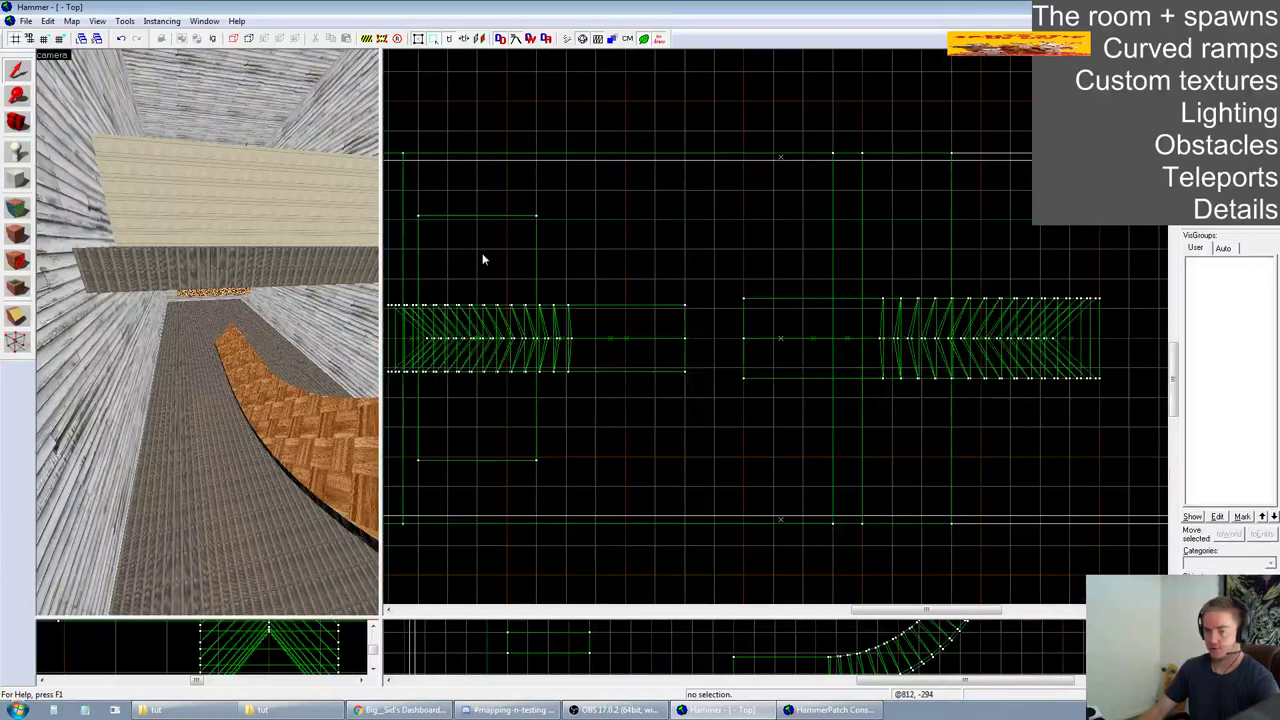
Position the entity marker near the room's ceiling, above the gap between the two curved ramps, at x 3328 and y -256
{"action": "left_click", "coordinate": [663, 254]}
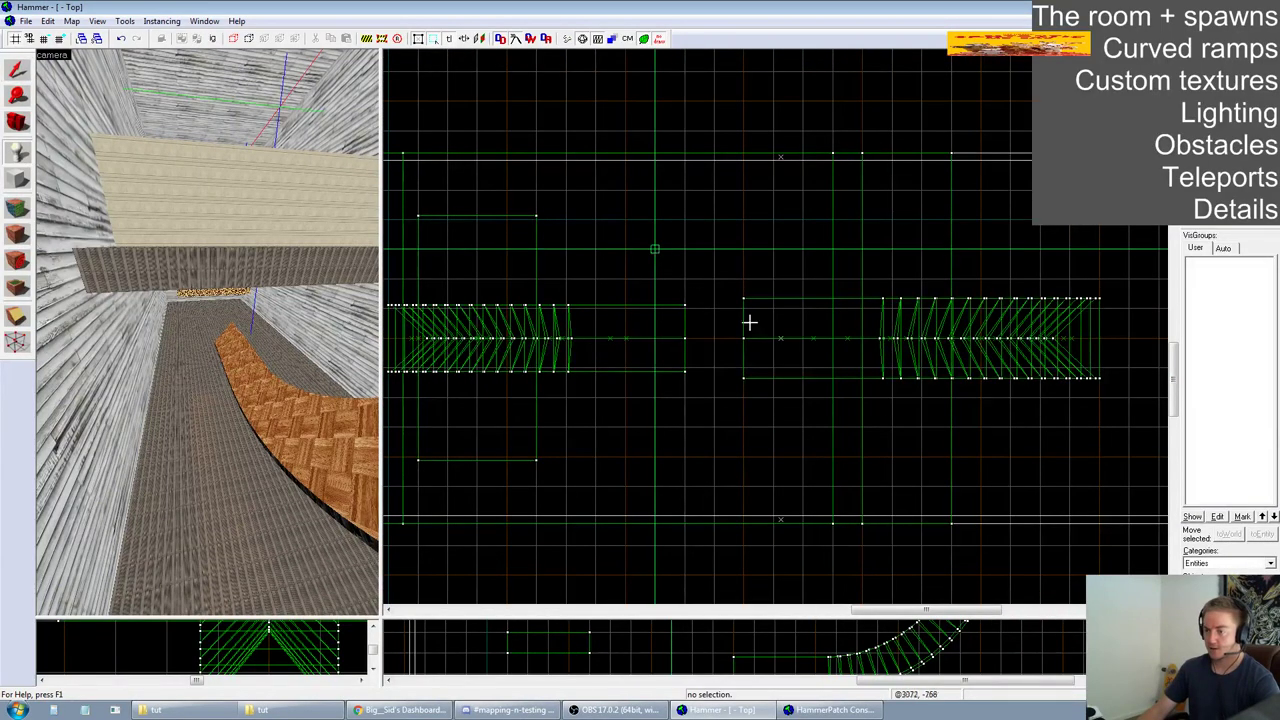
{"action": "left_click_drag", "start_coordinate": [380, 590], "coordinate": [349, 259]}
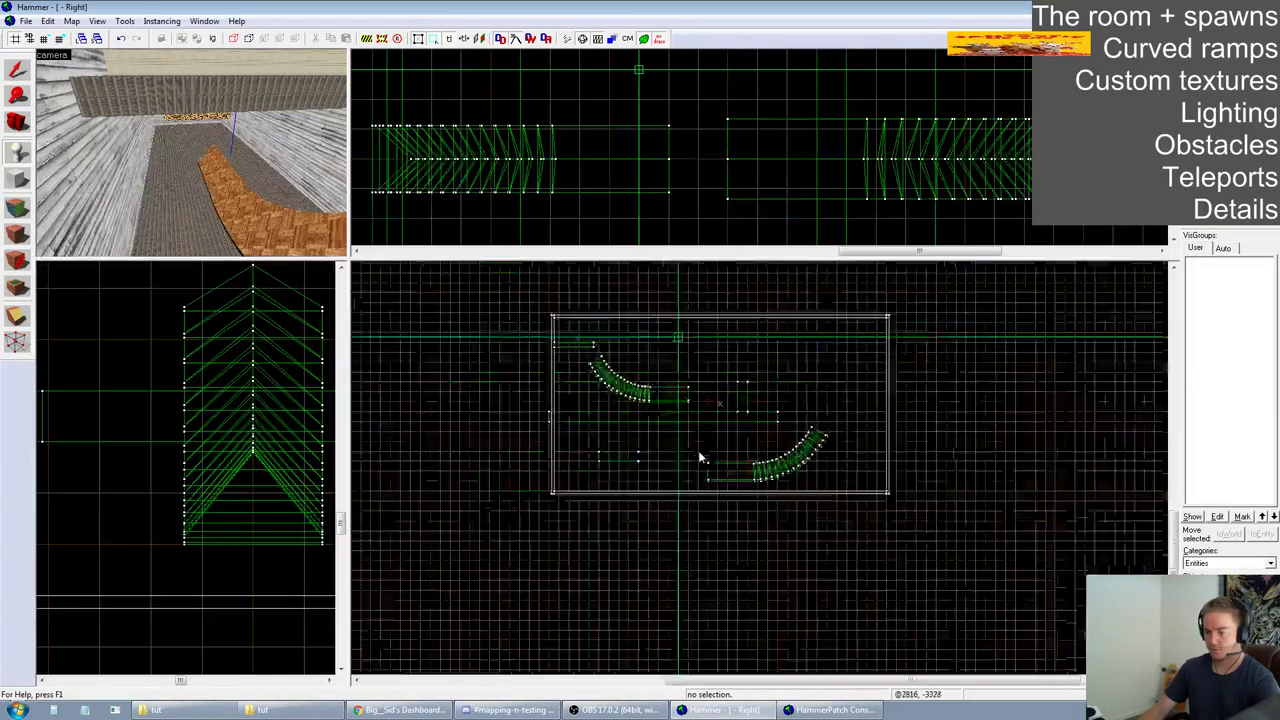
{"action": "scroll", "coordinate": [690, 400], "scroll_direction": "up", "scroll_amount": 1}
{"action": "left_click", "coordinate": [699, 374]}
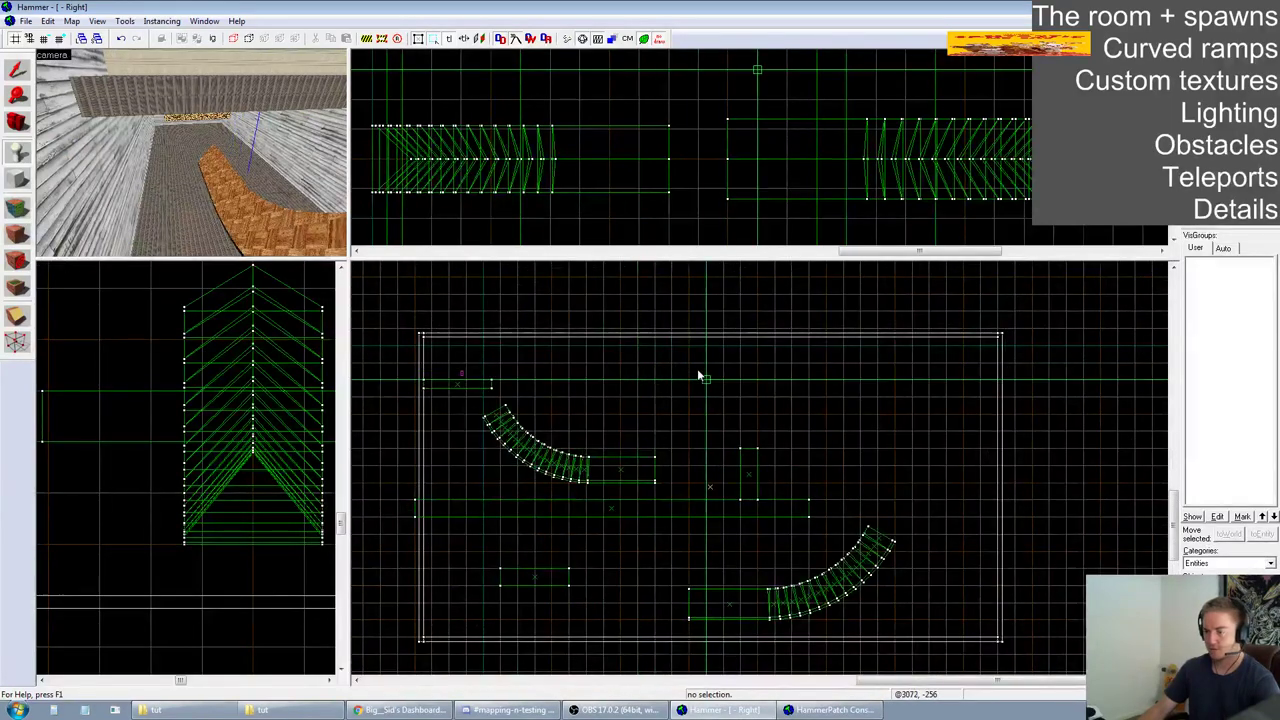
{"action": "scroll", "coordinate": [683, 431], "scroll_direction": "down", "scroll_amount": 2}
{"action": "scroll", "coordinate": [888, 194], "scroll_direction": "down", "scroll_amount": 3}
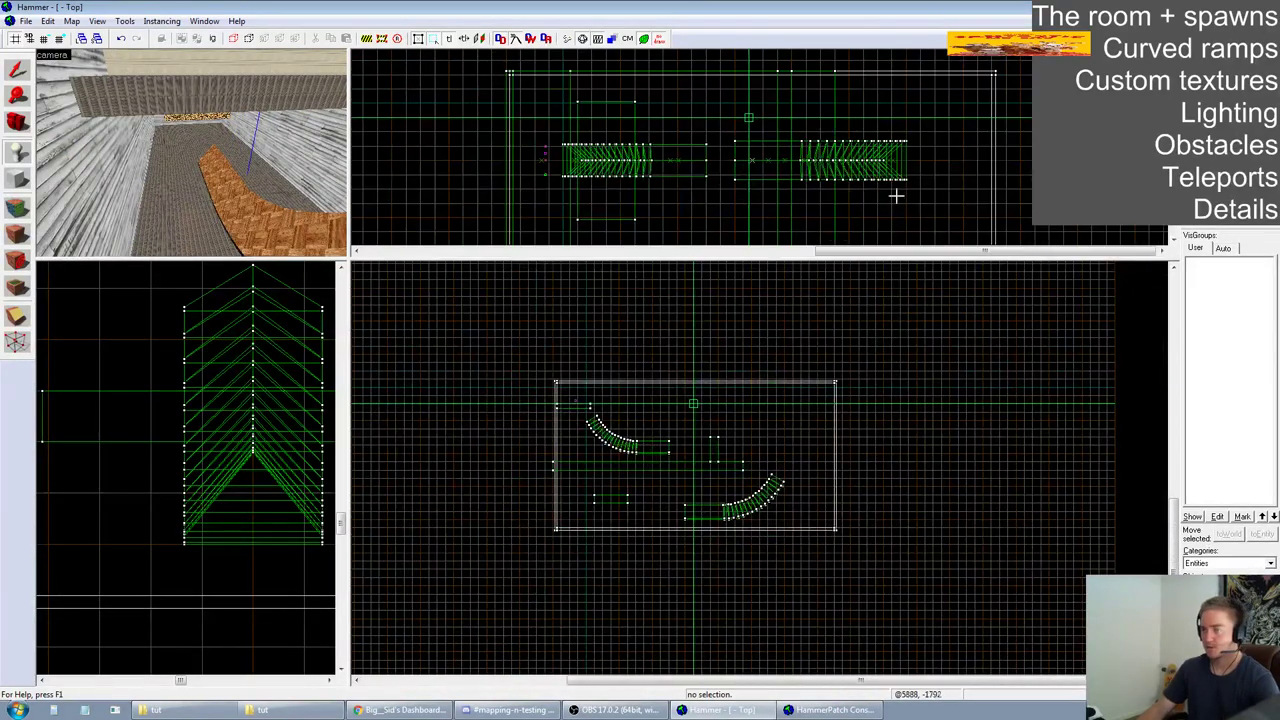
Choose the light entity class, create a light at the marker, and return to the Selection tool
{"action": "left_click", "coordinate": [1270, 588]}
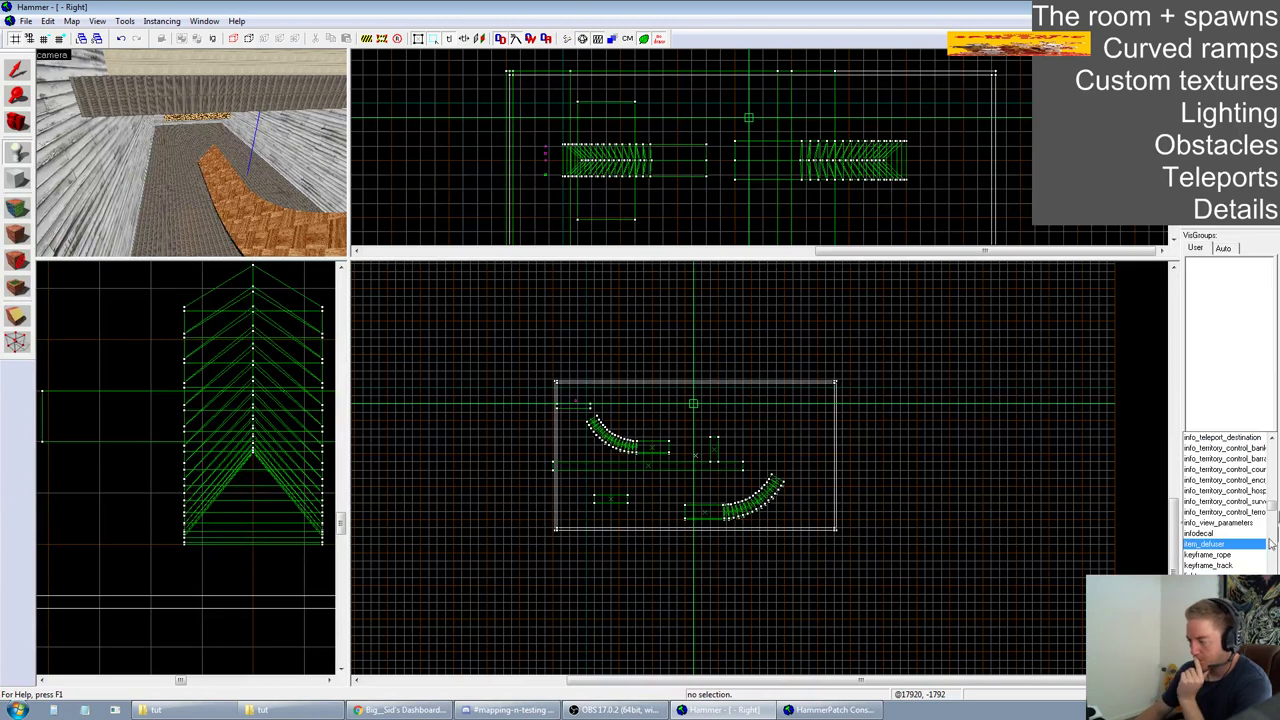
{"action": "left_click", "coordinate": [1238, 583]}
{"action": "left_click", "coordinate": [763, 143]}
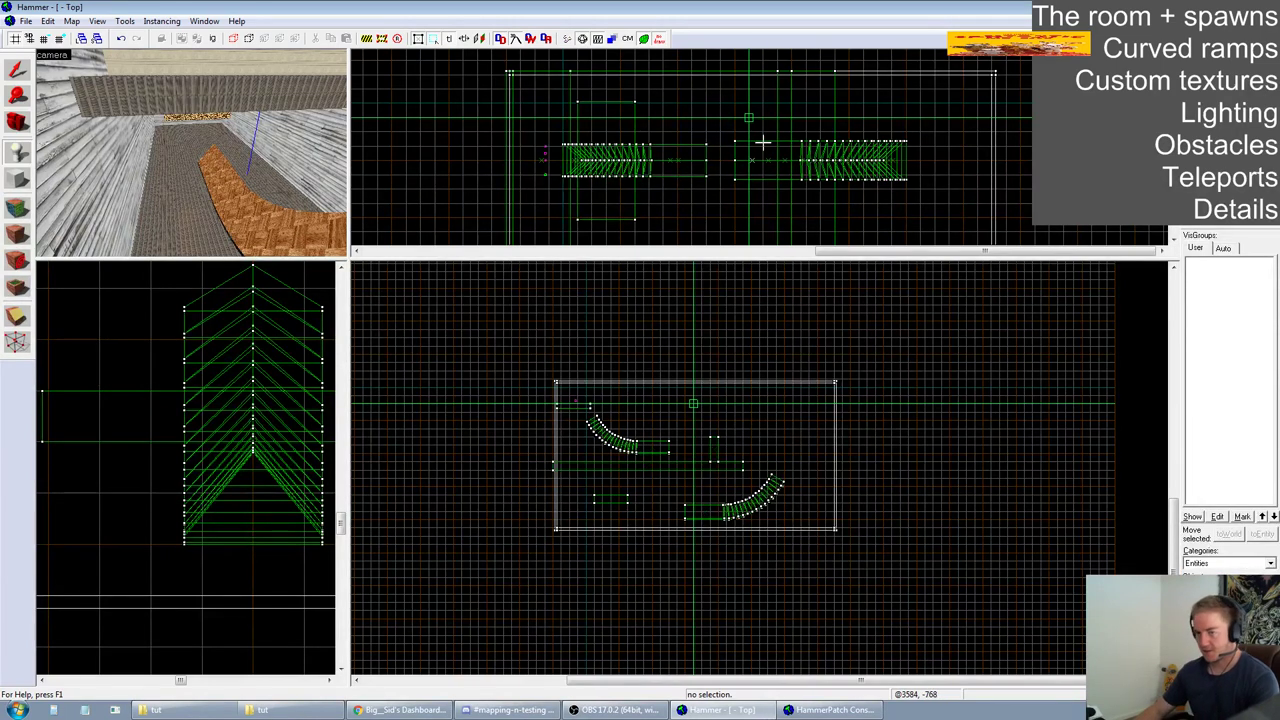
{"action": "key", "text": "Return"}
{"action": "left_click", "coordinate": [12, 67]}
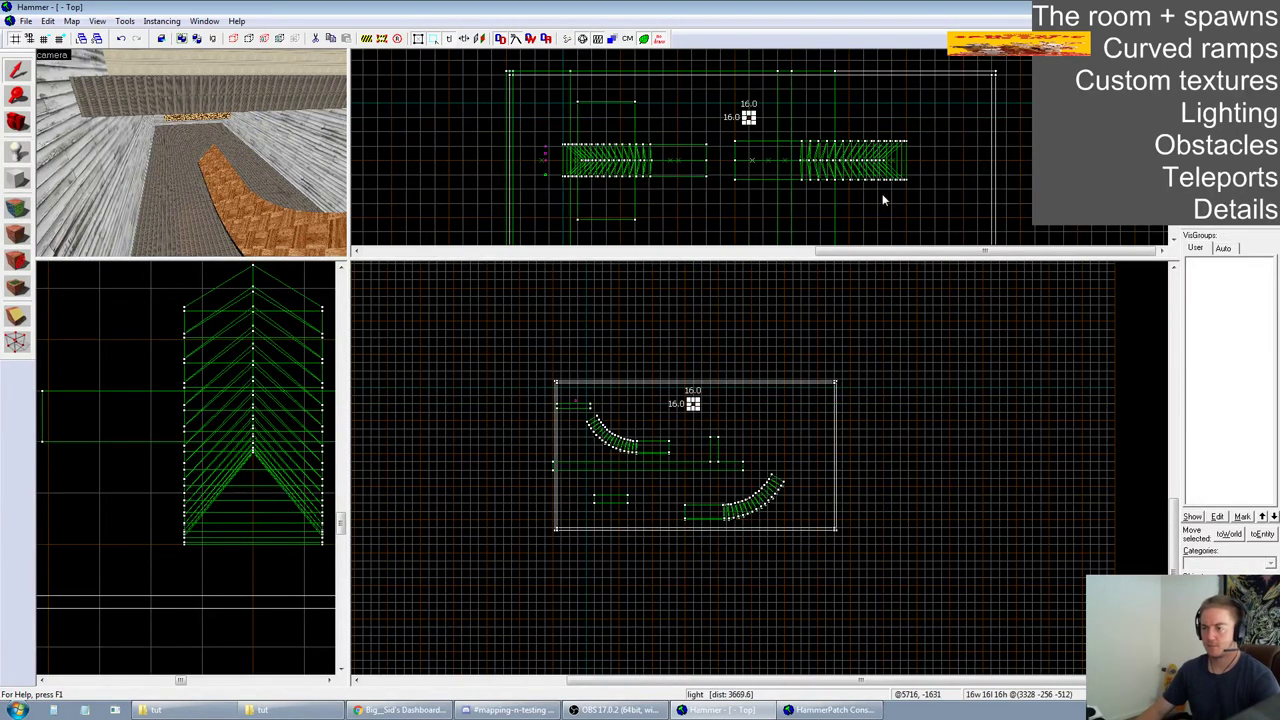
{"action": "key", "text": "alt+Return"}
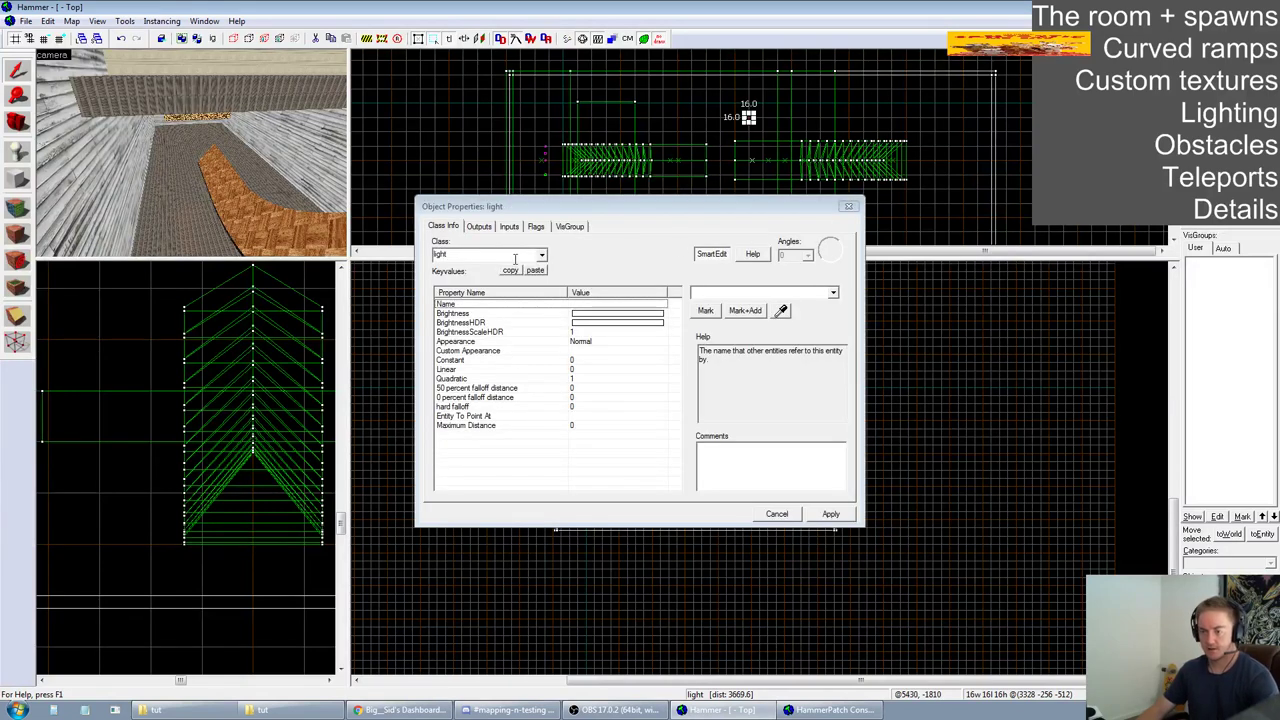
{"action": "left_click", "coordinate": [599, 314]}
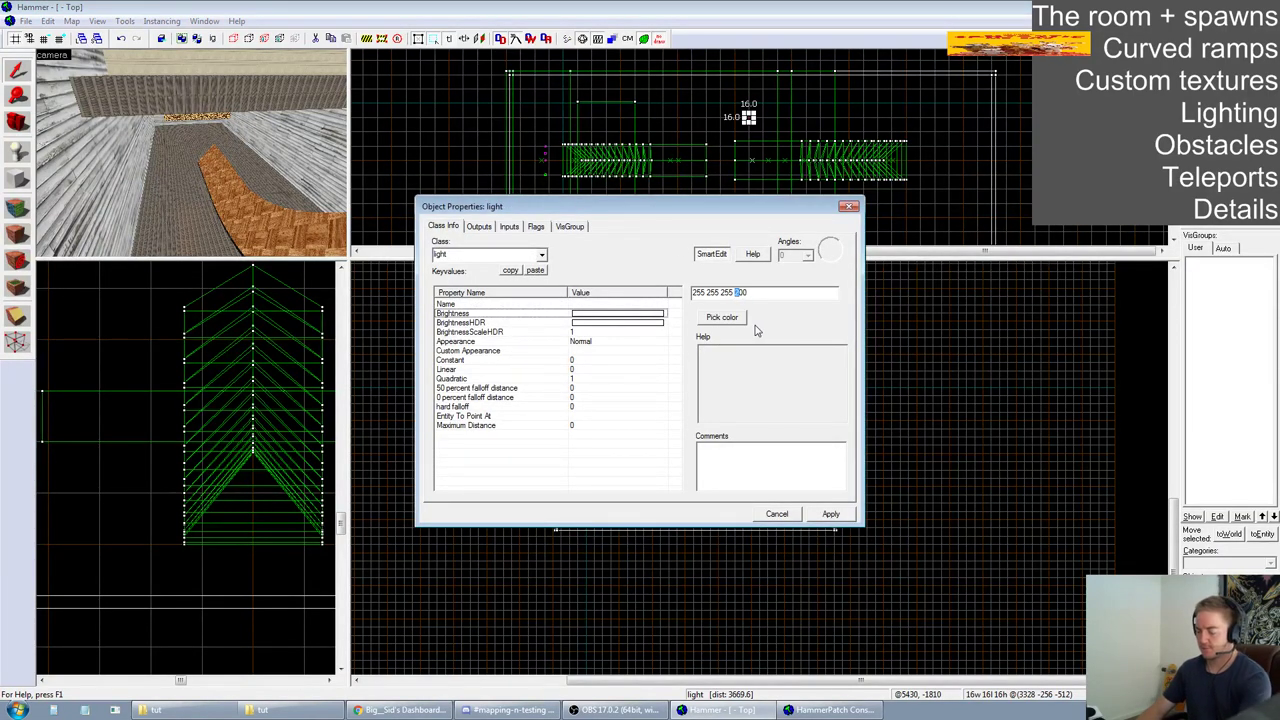
{"action": "left_click", "coordinate": [722, 317]}
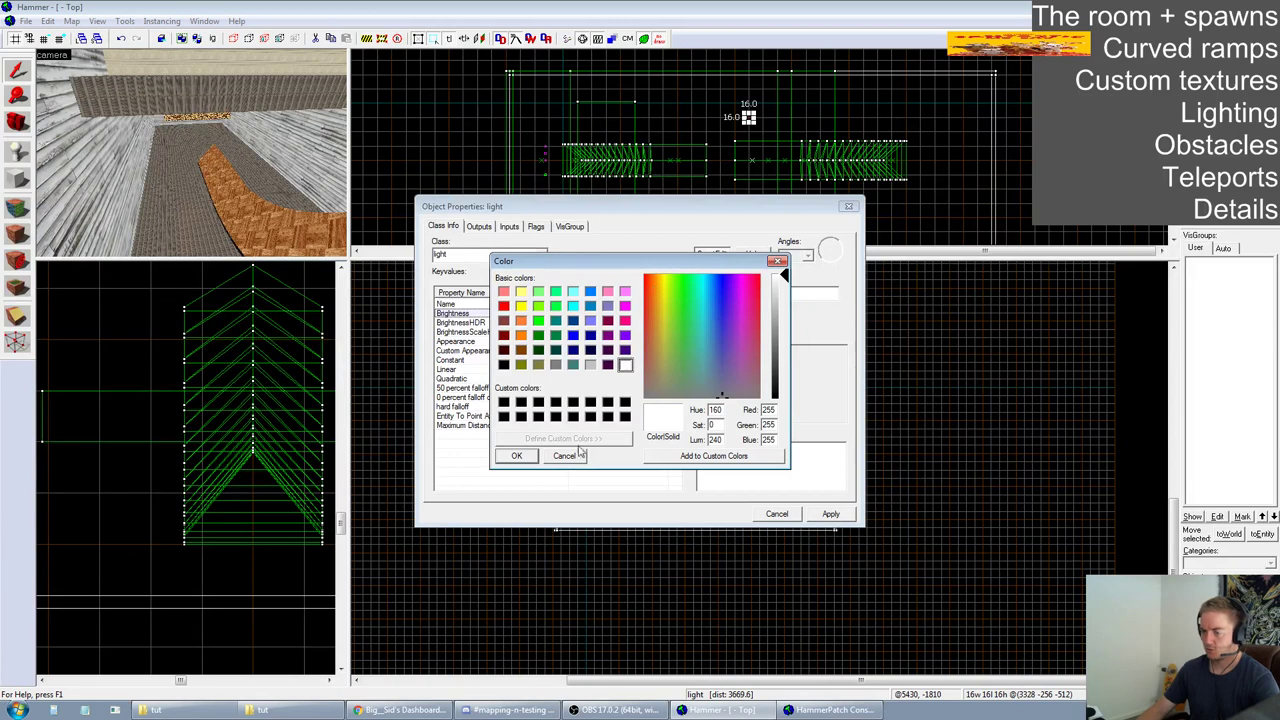
{"action": "left_click", "coordinate": [530, 457]}
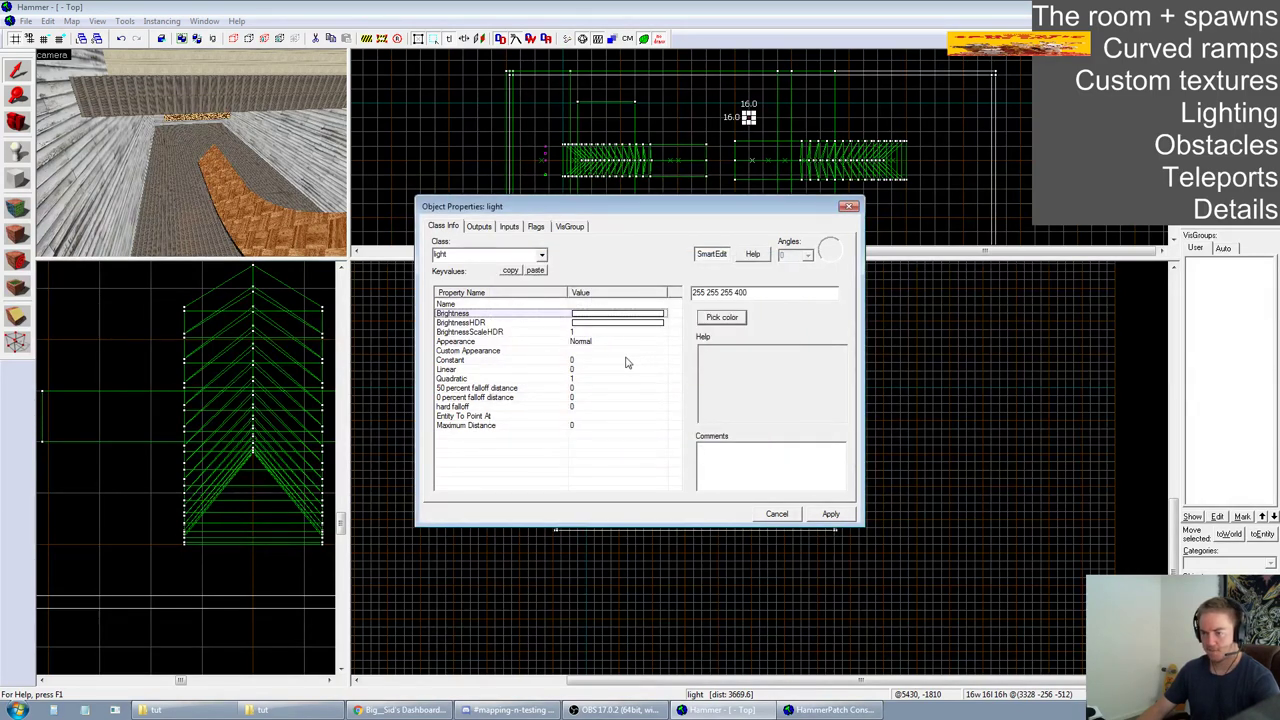
Set the light's Constant value to 1, apply the change and close the object properties
{"action": "left_click", "coordinate": [583, 362]}
{"action": "key", "text": "z"}
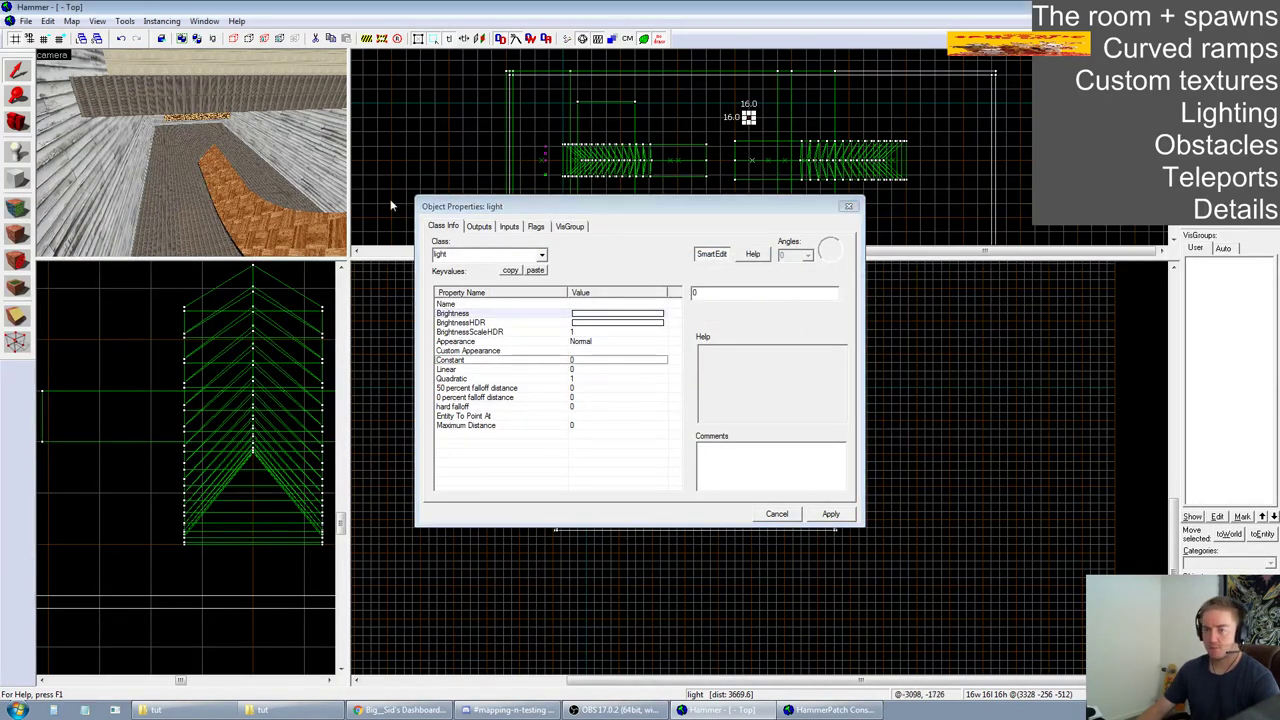
{"action": "key", "text": "z"}
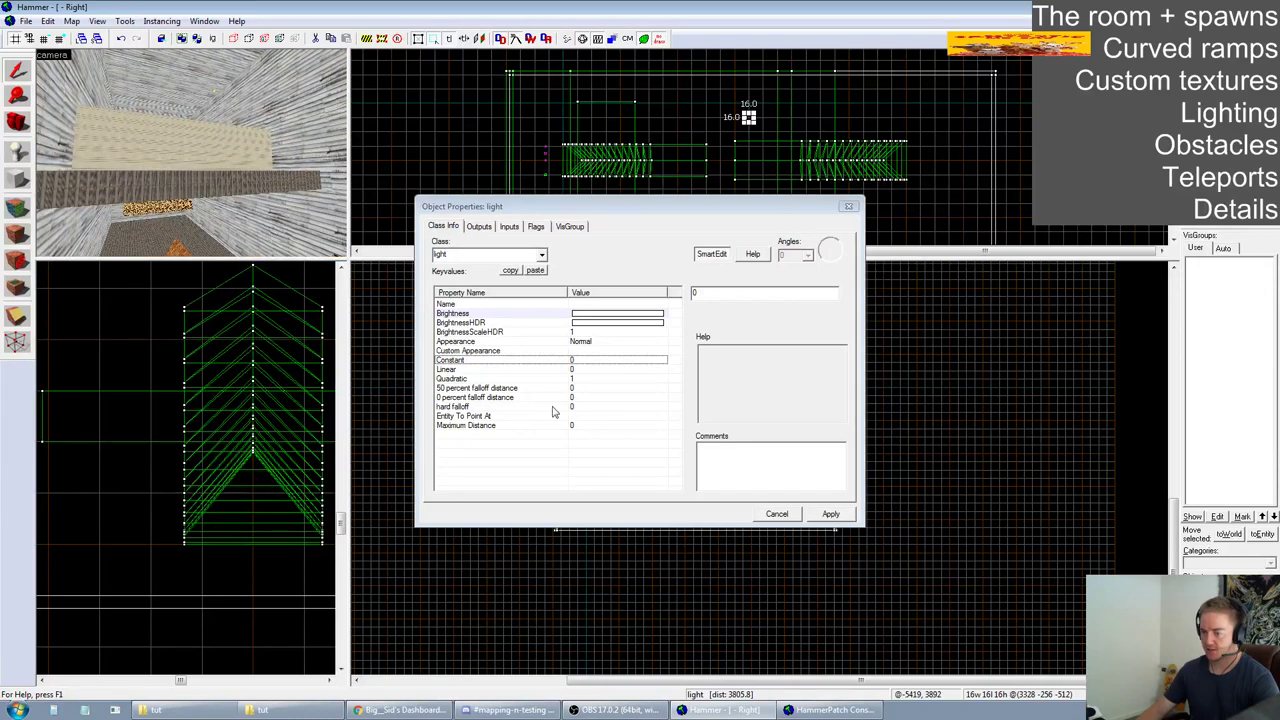
{"action": "left_click", "coordinate": [722, 296]}
{"action": "type", "text": "1"}
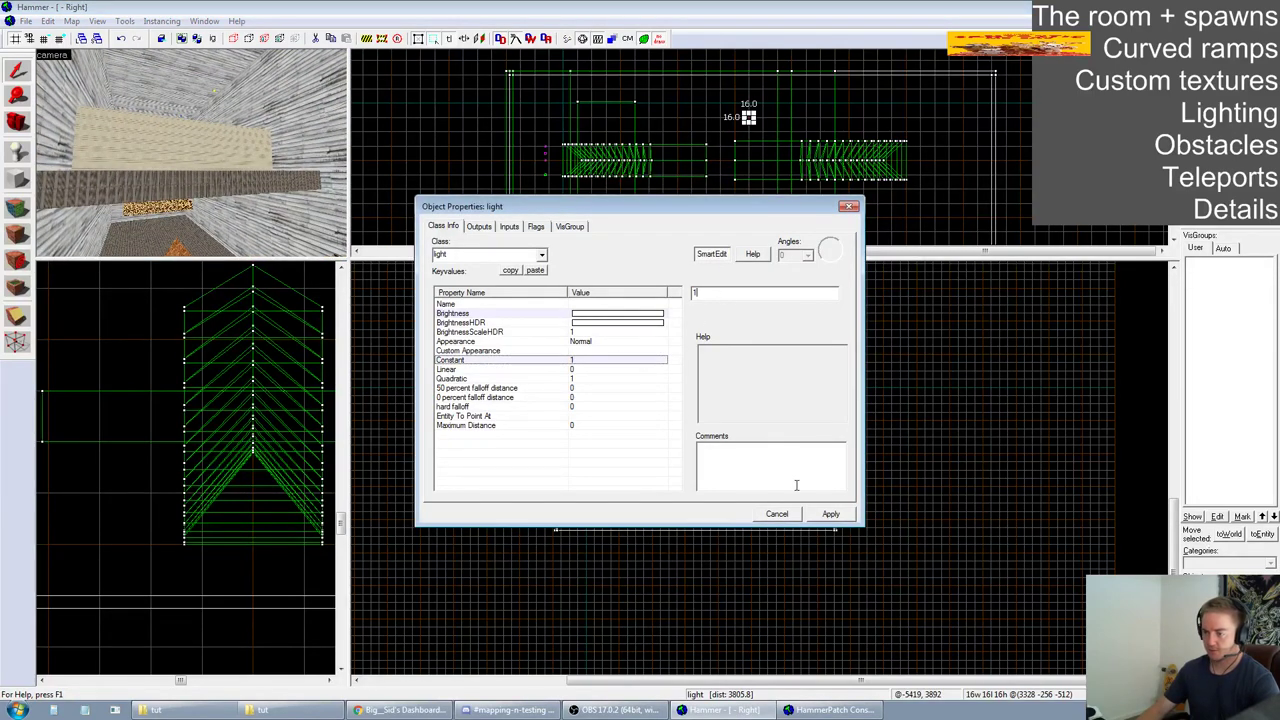
{"action": "left_click", "coordinate": [742, 537]}
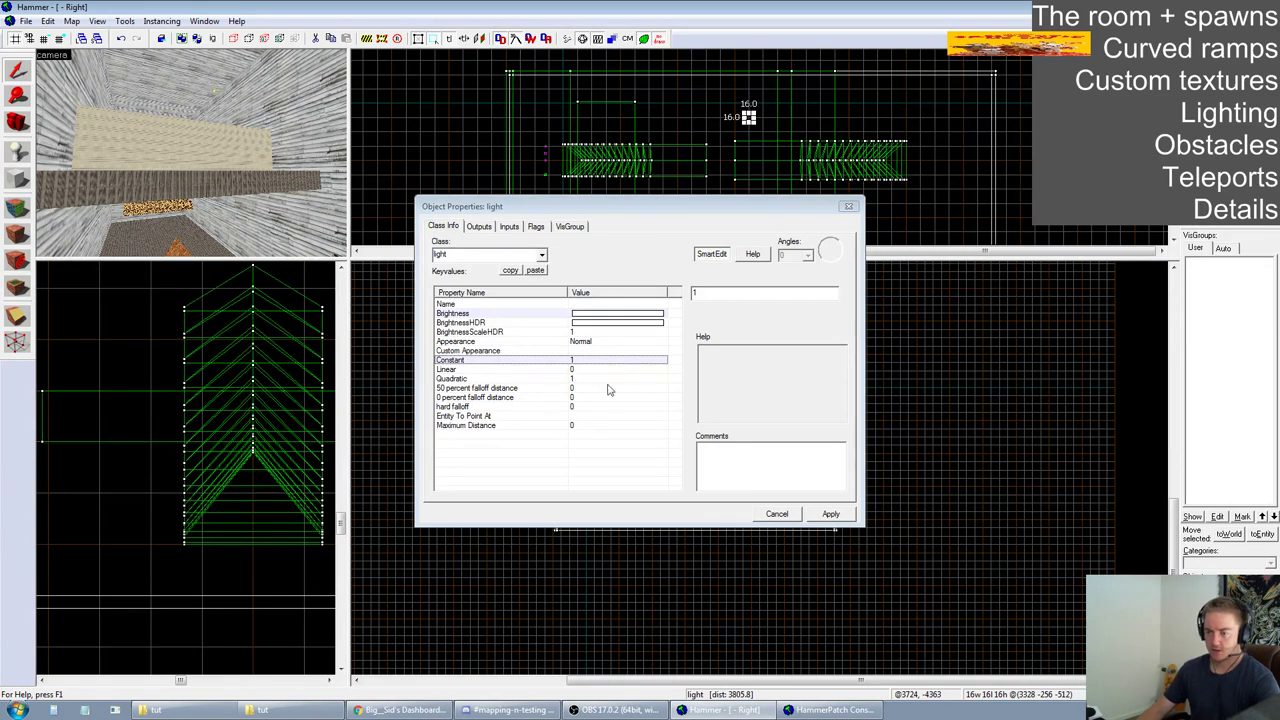
{"action": "left_click_drag", "start_coordinate": [598, 209], "coordinate": [837, 343]}
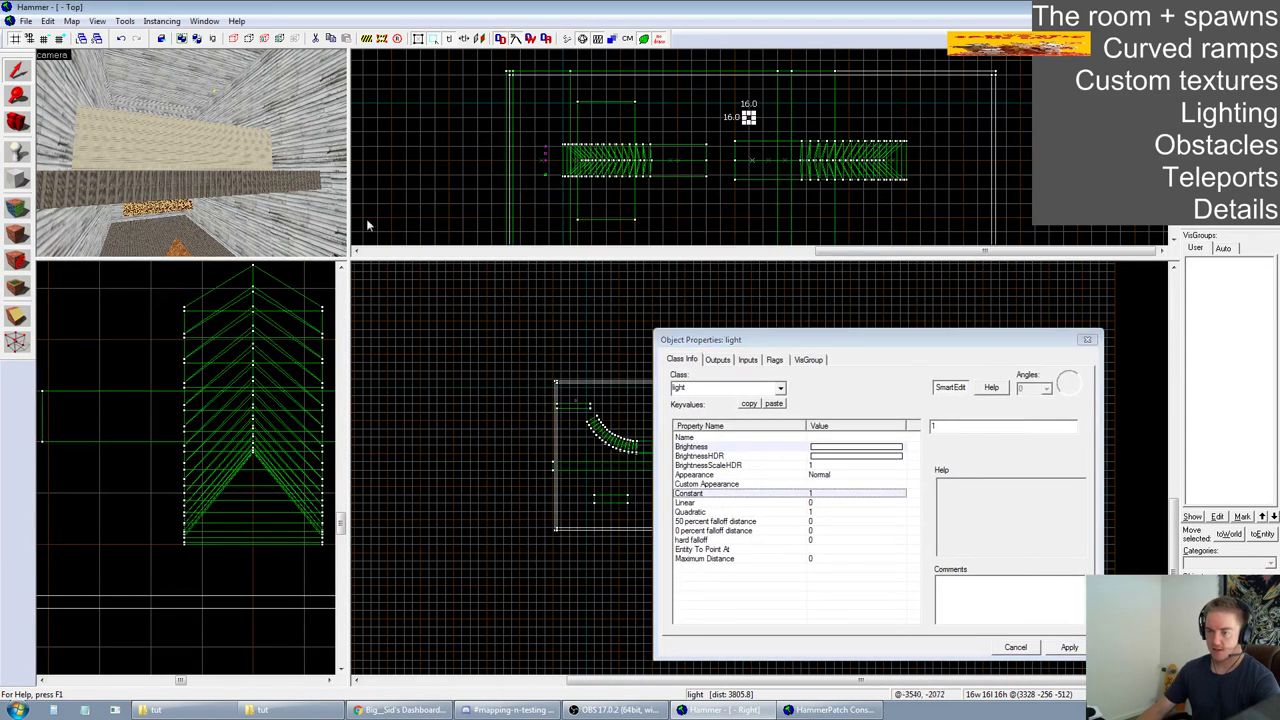
{"action": "left_click", "coordinate": [1061, 646]}
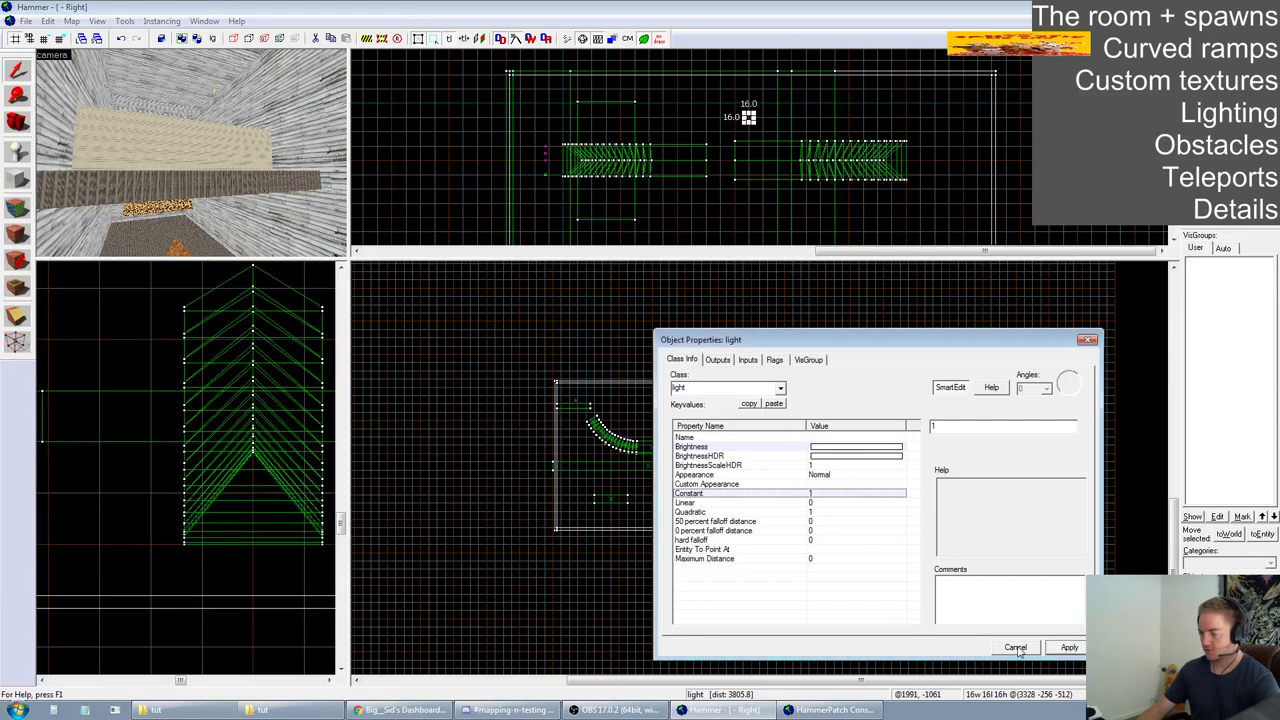
{"action": "left_click", "coordinate": [1017, 648]}
{"action": "scroll", "coordinate": [739, 94], "scroll_direction": "down", "scroll_amount": 4}
{"action": "scroll", "coordinate": [741, 106], "scroll_direction": "up", "scroll_amount": 5}
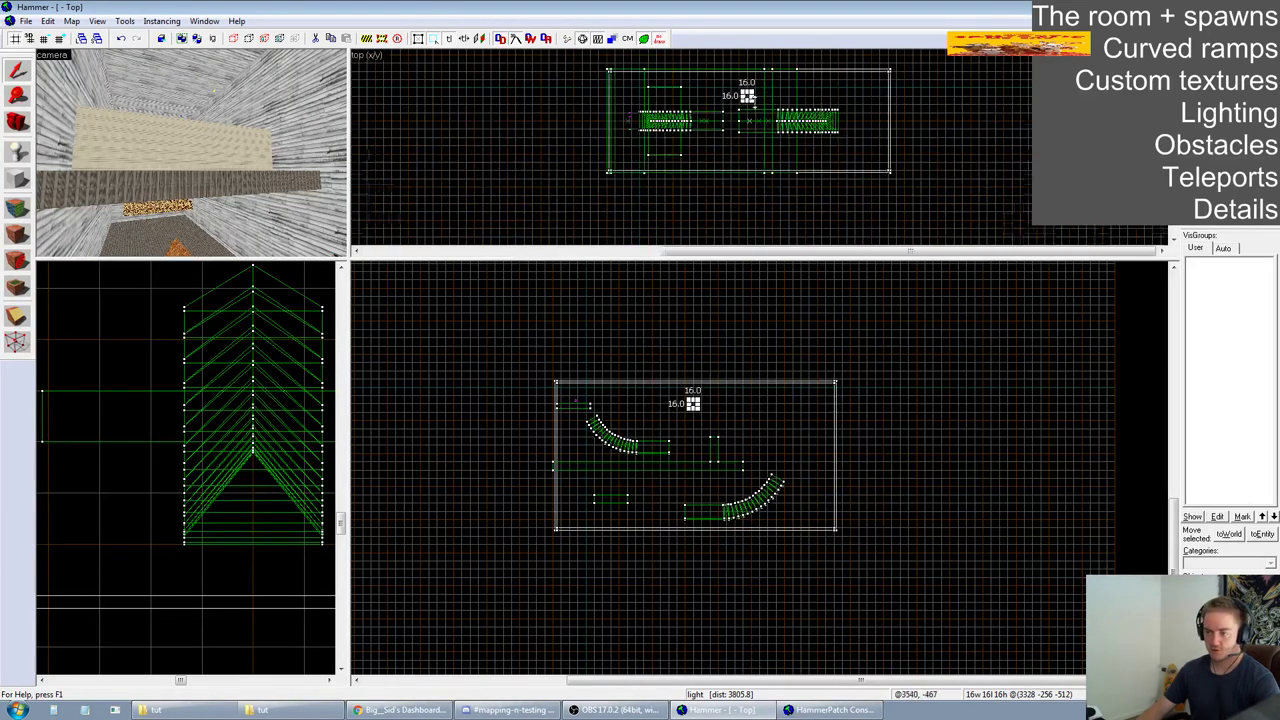
{"action": "scroll", "coordinate": [734, 95], "scroll_direction": "up", "scroll_amount": 2}
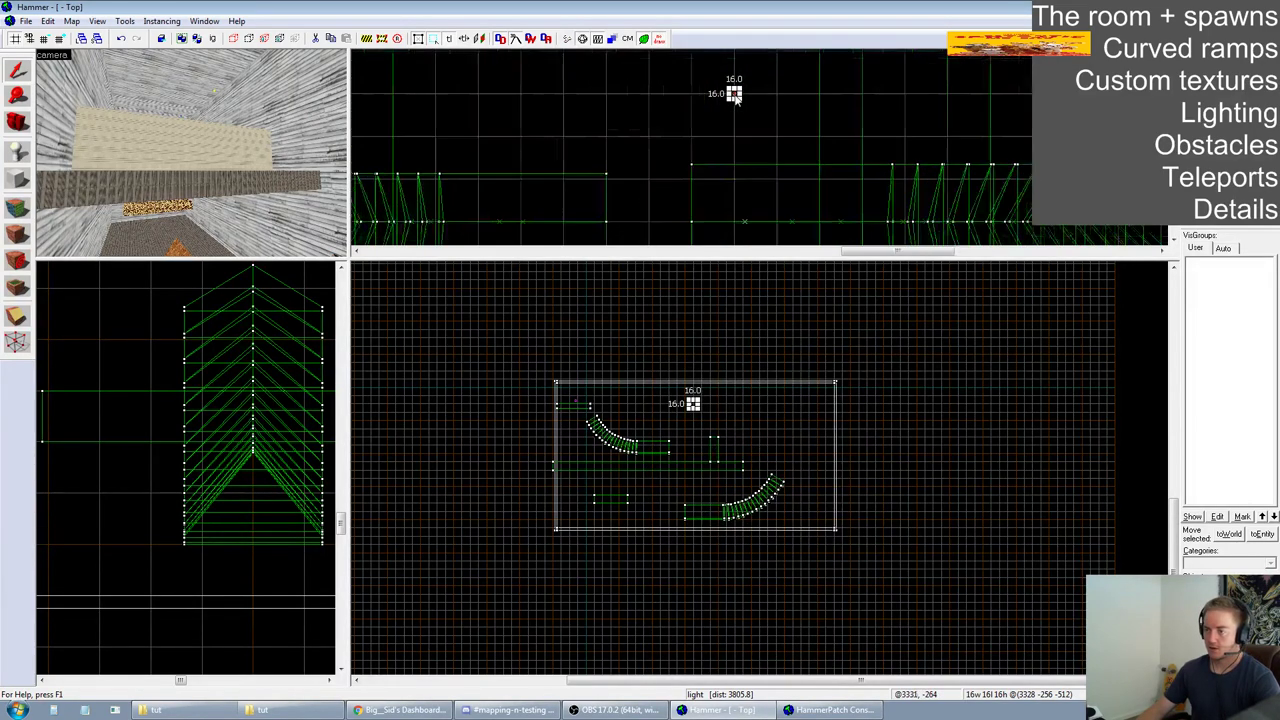
{"action": "scroll", "coordinate": [737, 80], "scroll_direction": "up", "scroll_amount": 3}
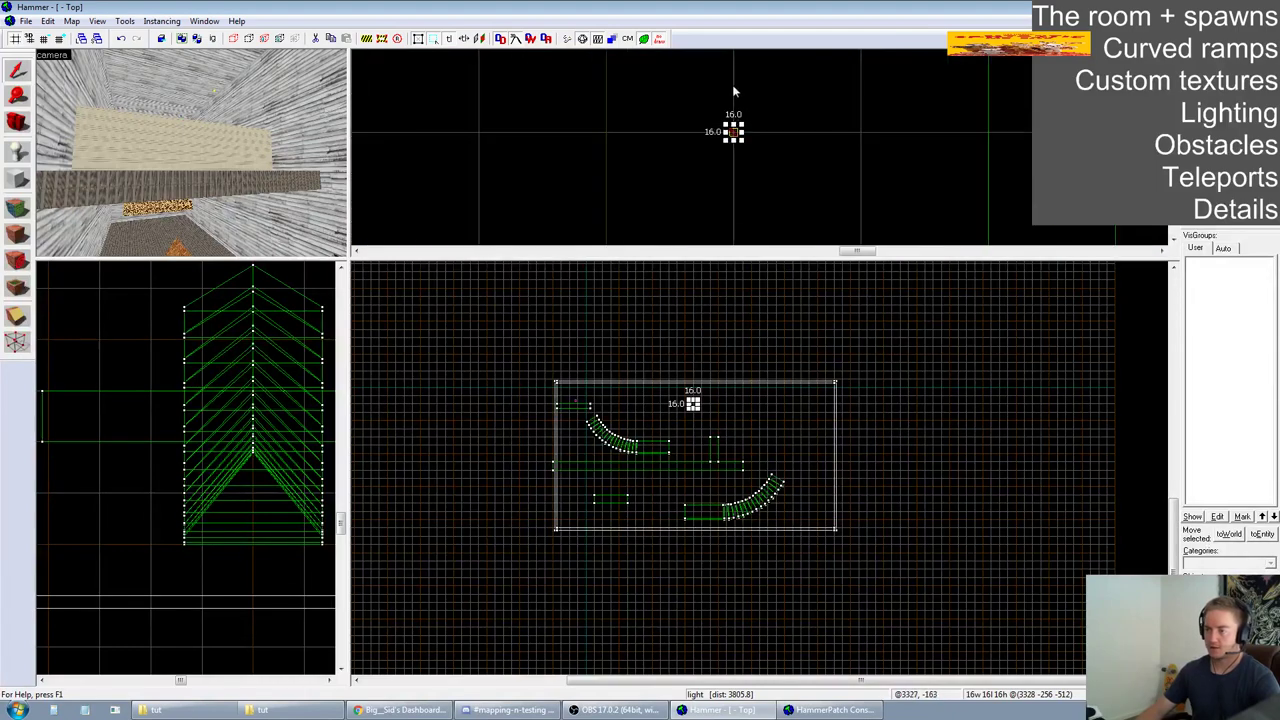
{"action": "scroll", "coordinate": [722, 125], "scroll_direction": "down", "scroll_amount": 4}
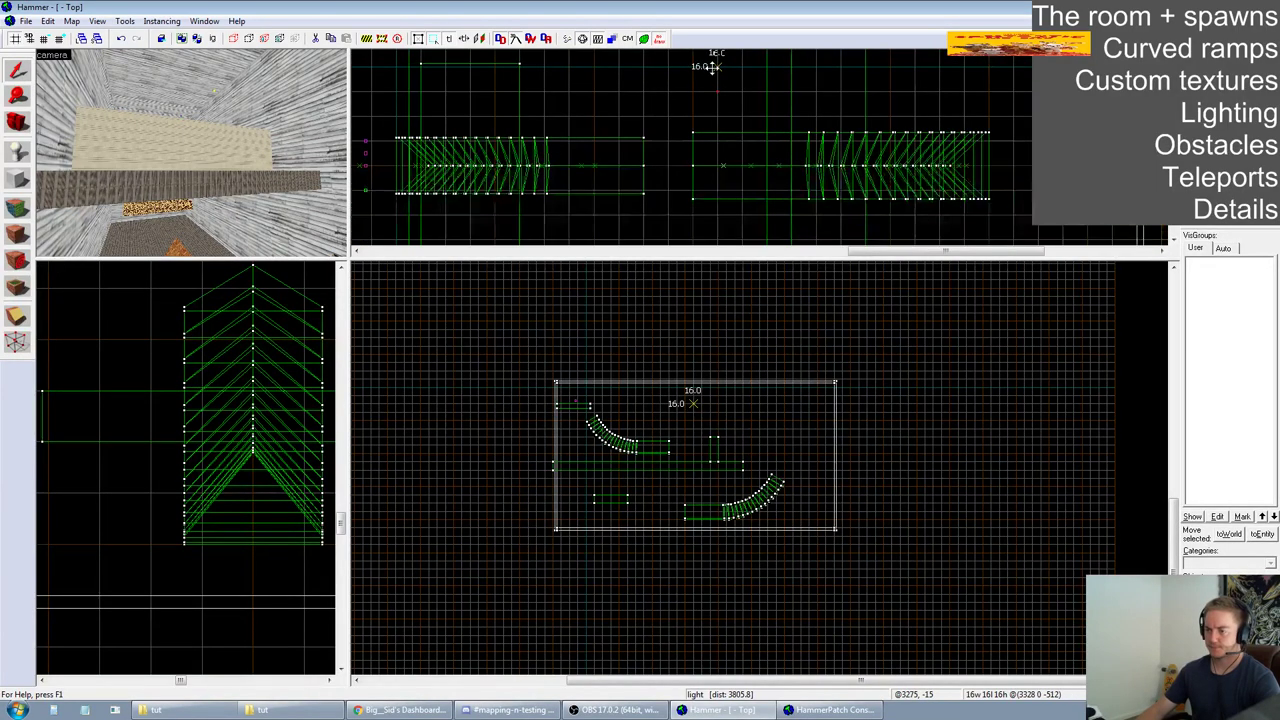
{"action": "scroll", "coordinate": [660, 460], "scroll_direction": "up", "scroll_amount": 2}
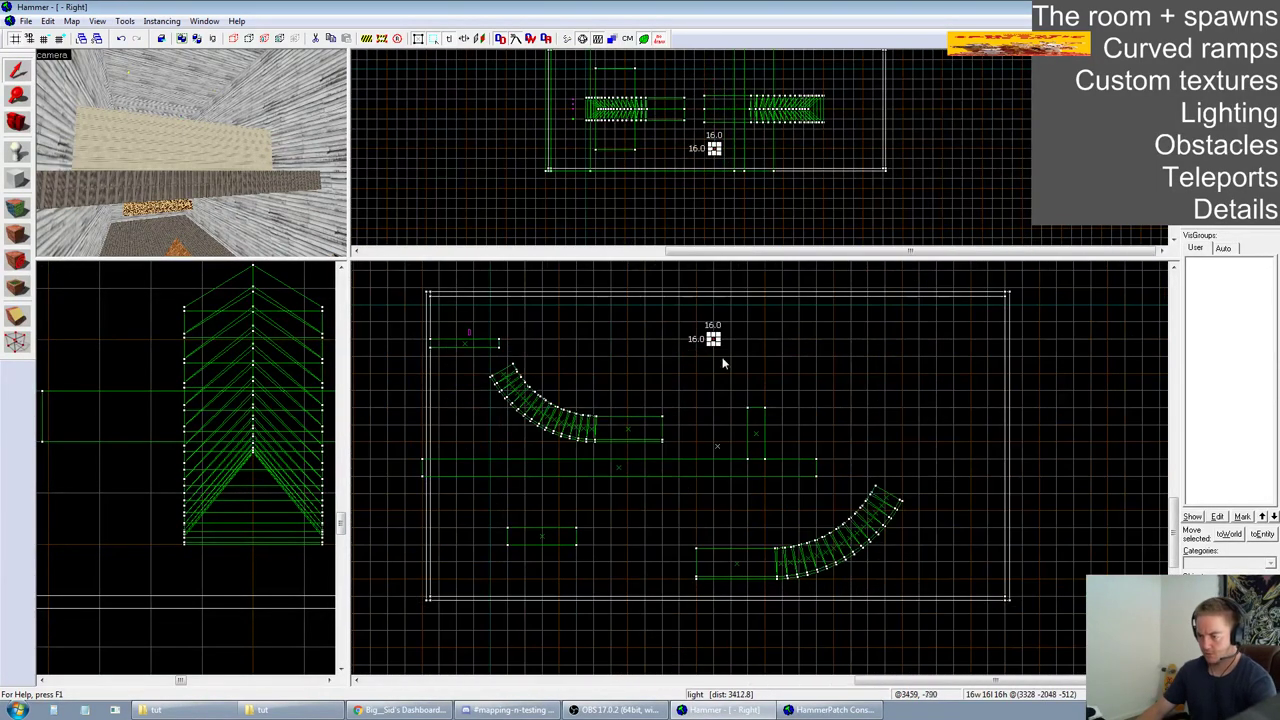
{"action": "left_click_drag", "start_coordinate": [714, 346], "coordinate": [722, 546]}
{"action": "left_click_drag", "start_coordinate": [714, 447], "coordinate": [714, 510]}
{"action": "key", "text": "Left"}
{"action": "key", "text": "Left"}
{"action": "key", "text": "Left"}
{"action": "key", "text": "Up"}
{"action": "key", "text": "Right"}
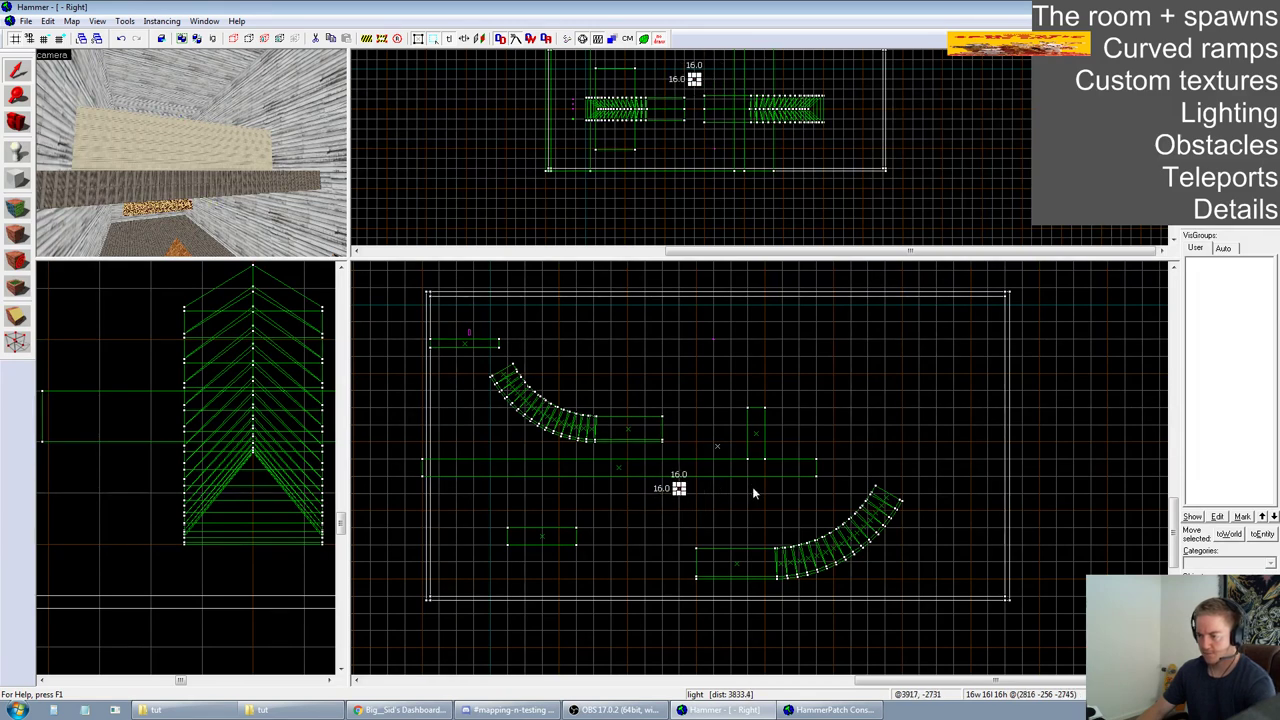
Change the lower light's brightness colour to red 251 82 57 at intensity 400 and apply it
{"action": "scroll", "coordinate": [700, 175], "scroll_direction": "up", "scroll_amount": 2}
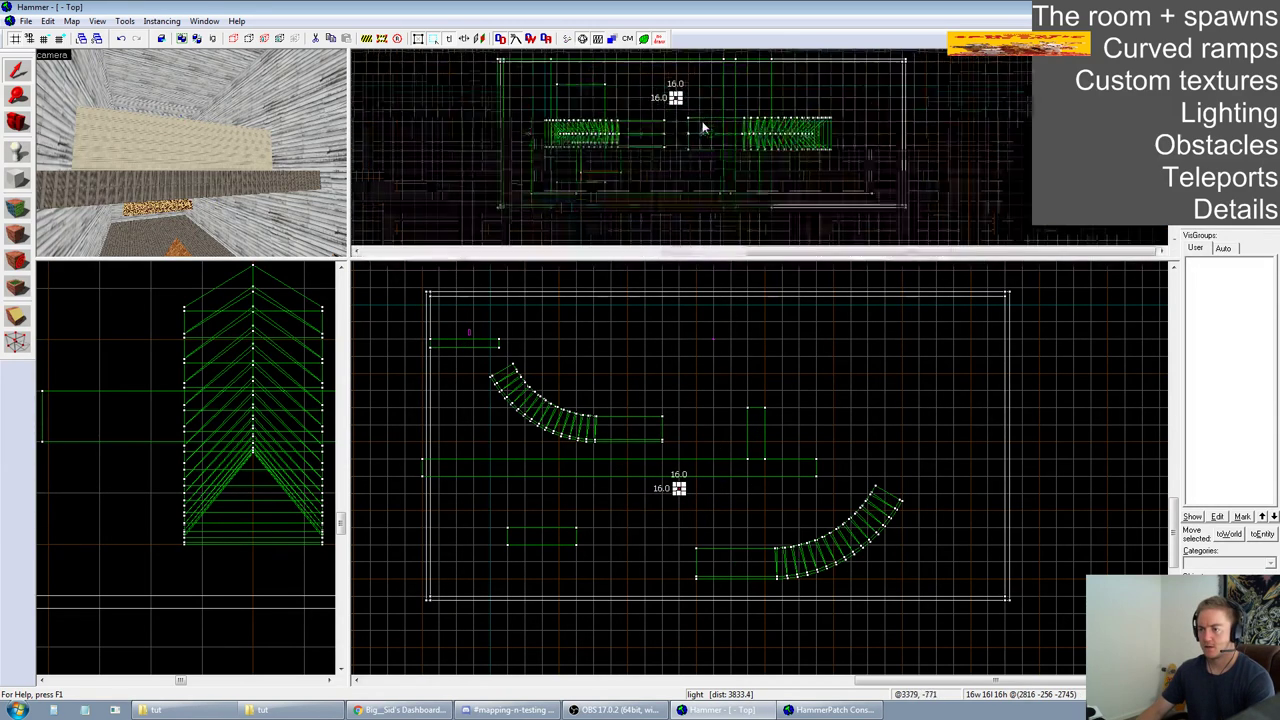
{"action": "left_click", "coordinate": [713, 339]}
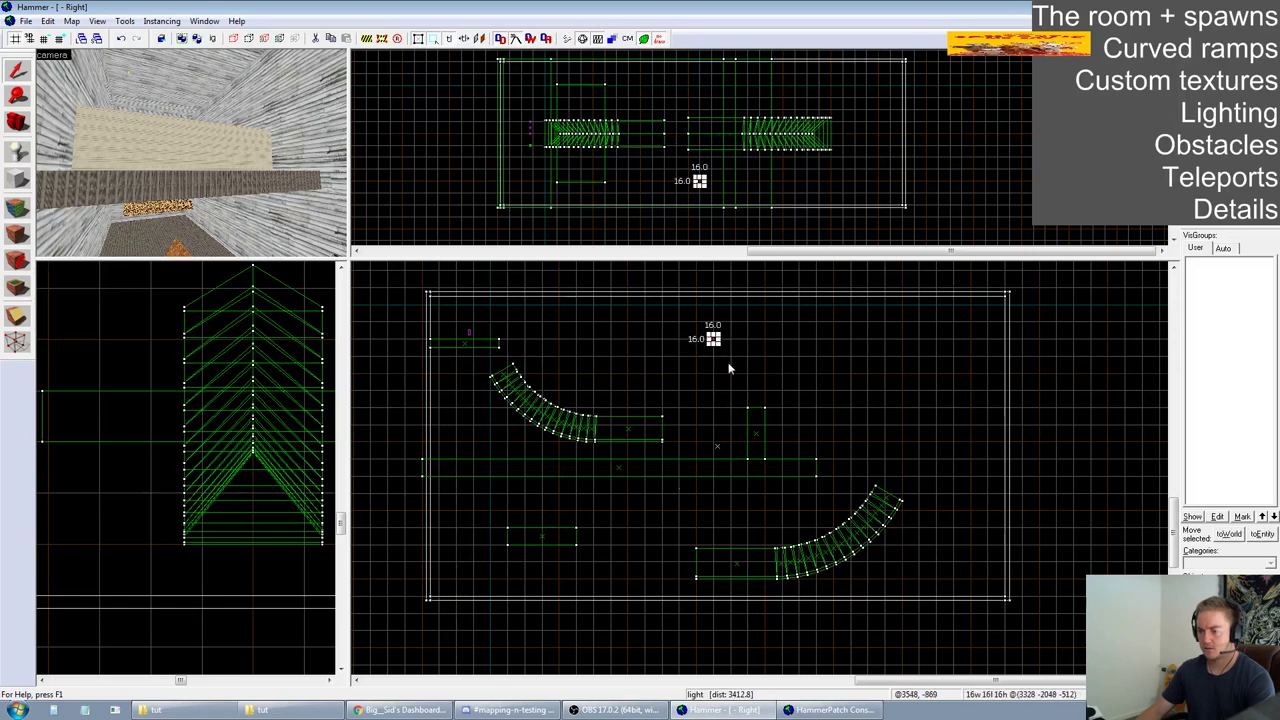
{"action": "left_click_drag", "start_coordinate": [685, 493], "coordinate": [690, 493]}
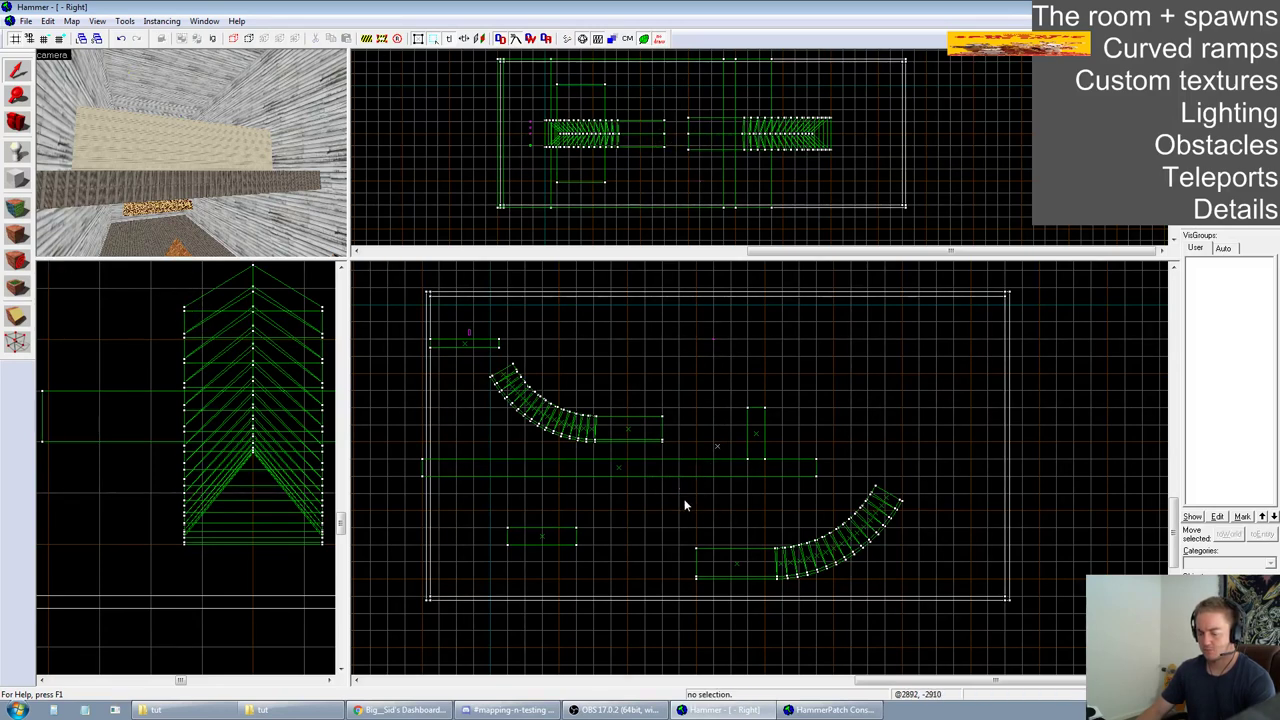
{"action": "left_click", "coordinate": [674, 487]}
{"action": "key", "text": "Return"}
{"action": "key", "text": "alt+Return"}
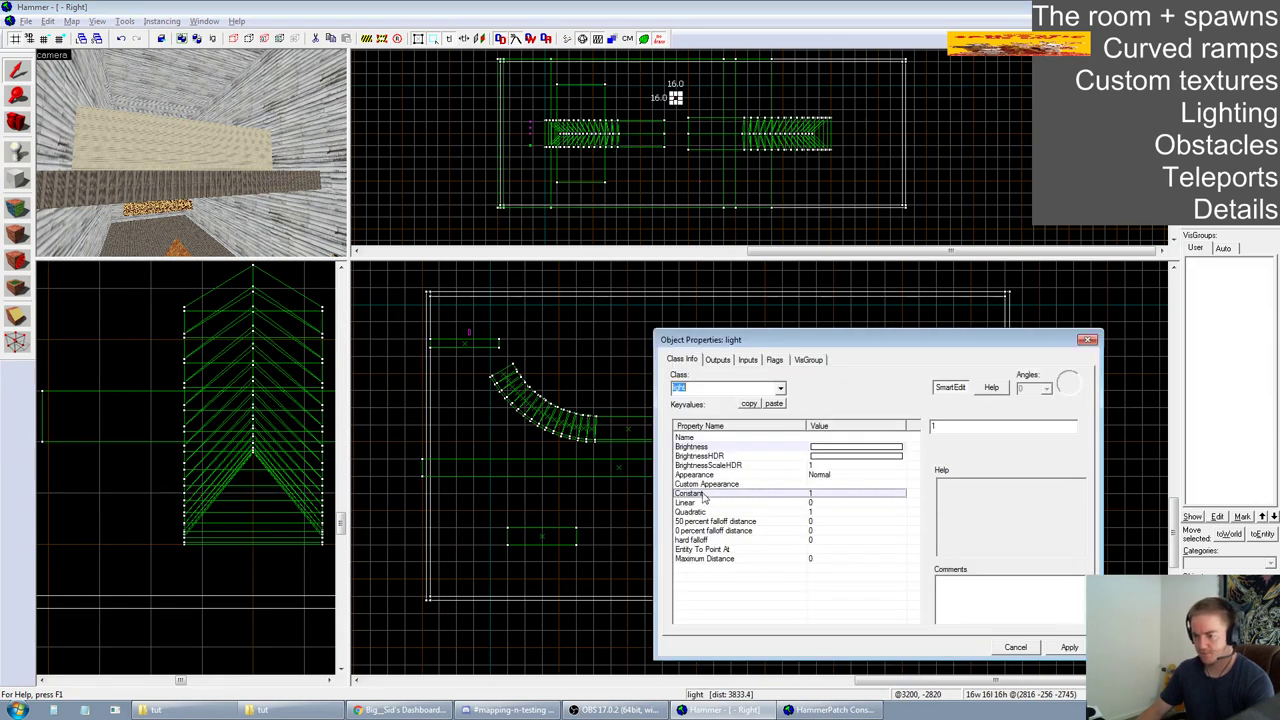
{"action": "left_click", "coordinate": [890, 447]}
{"action": "left_click", "coordinate": [960, 450]}
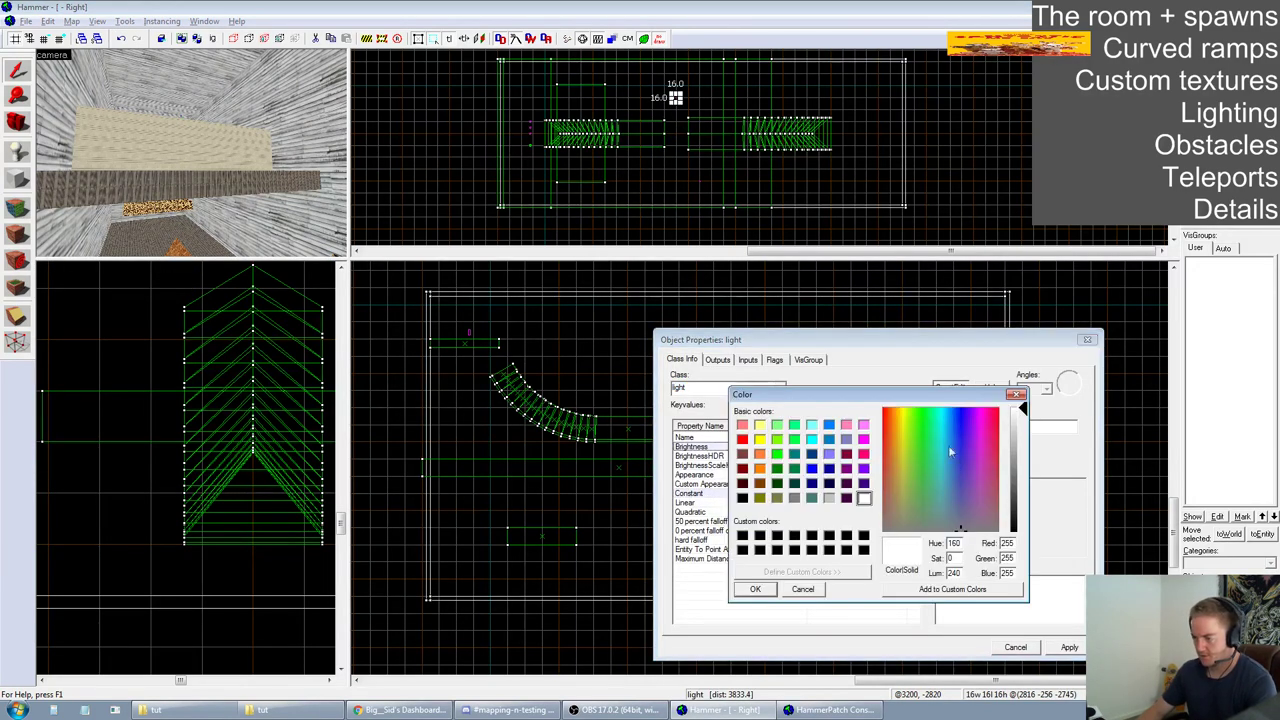
{"action": "left_click", "coordinate": [886, 416]}
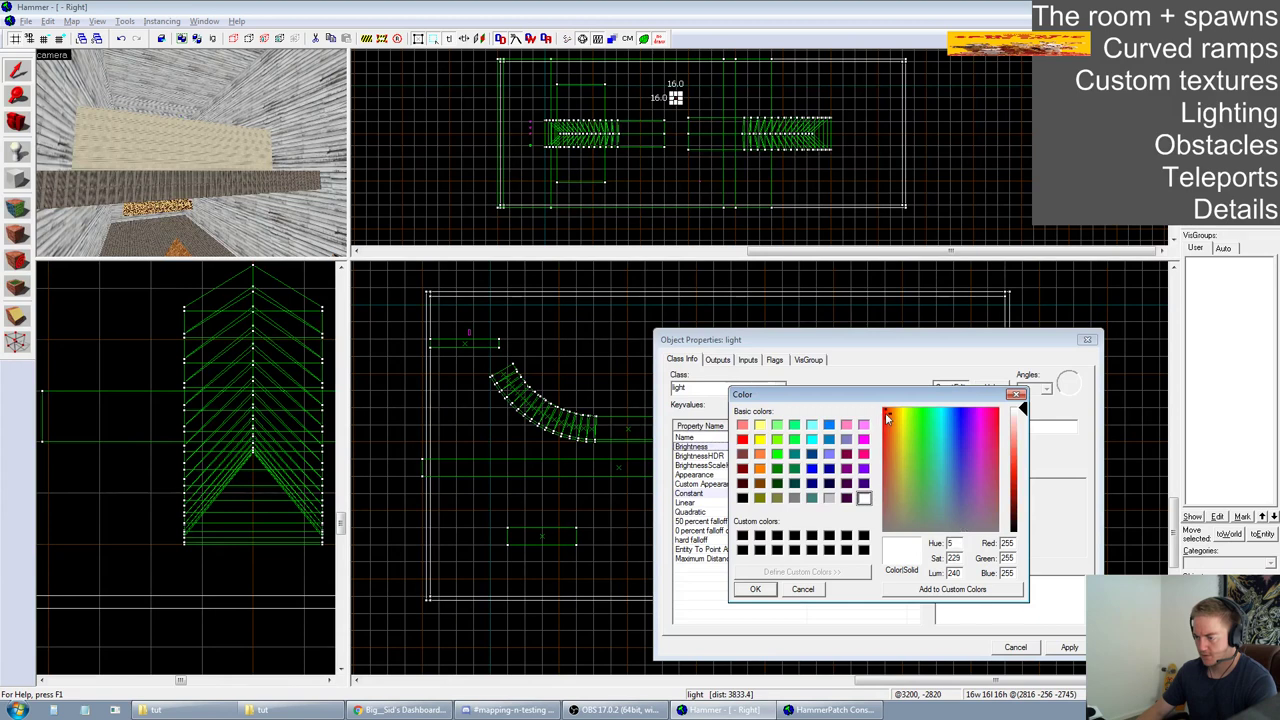
{"action": "left_click", "coordinate": [1017, 458]}
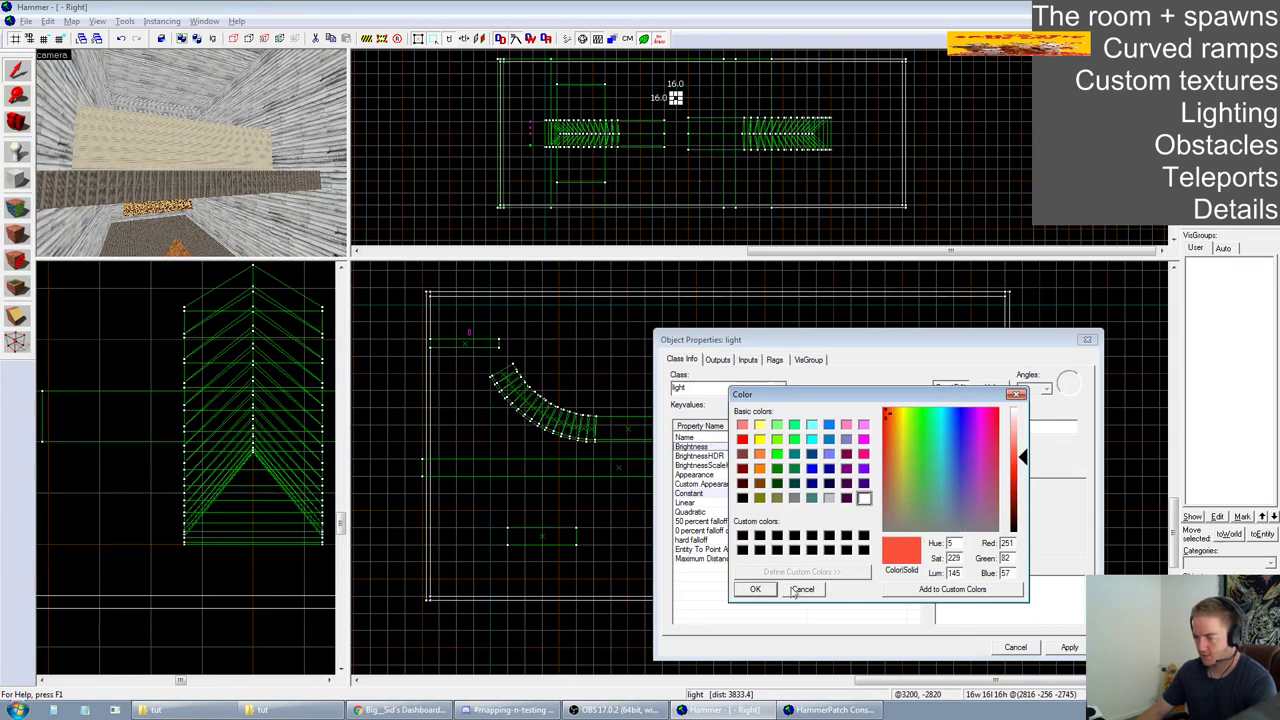
{"action": "left_click", "coordinate": [757, 589]}
{"action": "left_click", "coordinate": [1068, 648]}
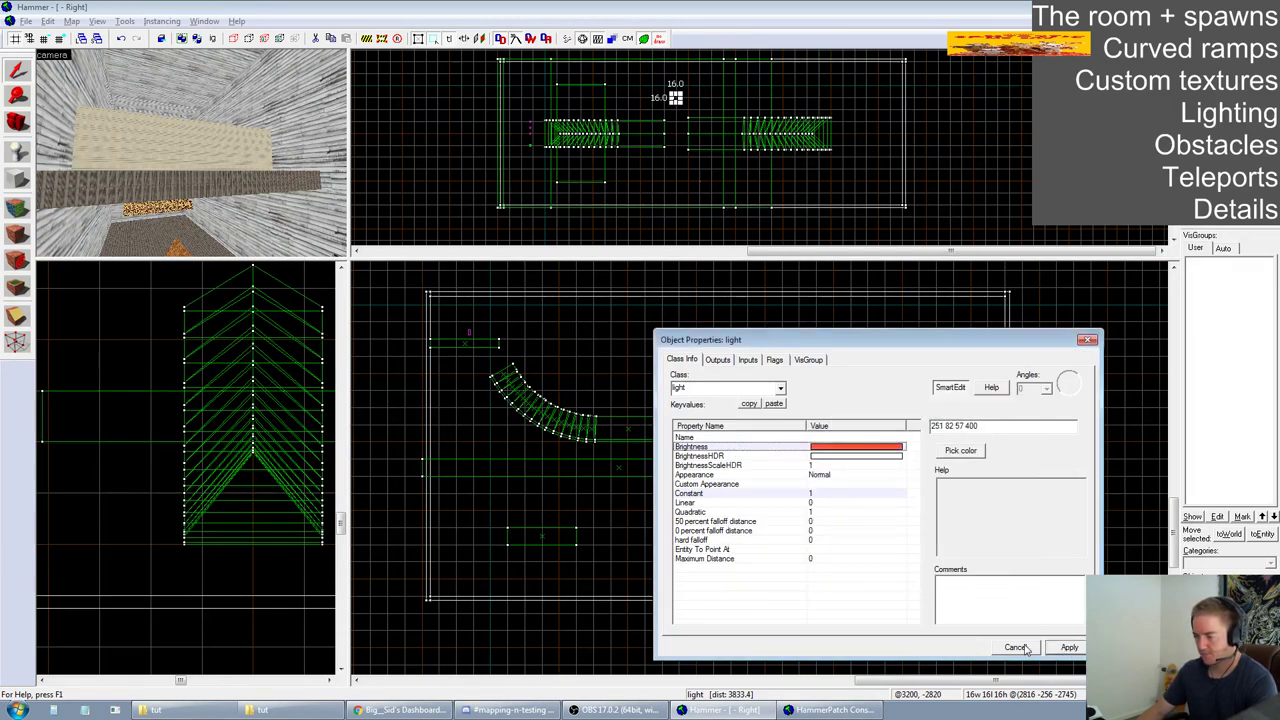
Review the red light's flags, inputs and class info, apply and close its object properties
{"action": "left_click", "coordinate": [775, 360]}
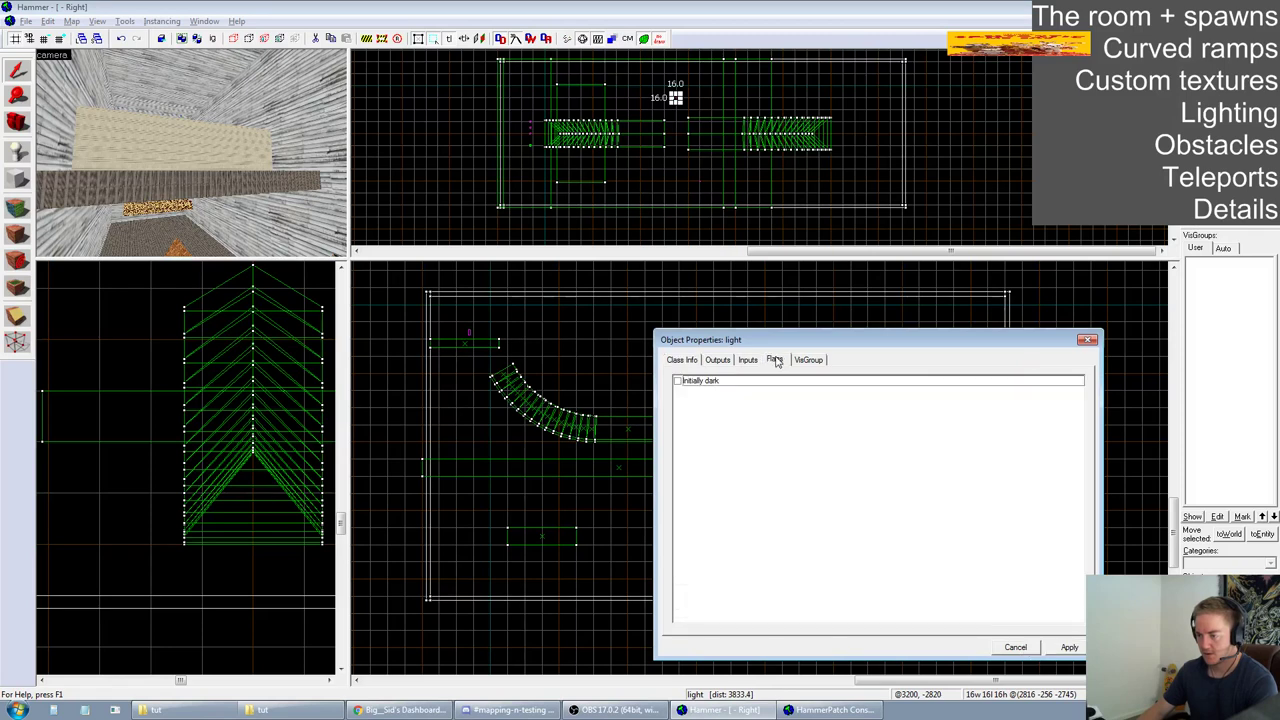
{"action": "left_click", "coordinate": [750, 360]}
{"action": "left_click", "coordinate": [681, 360]}
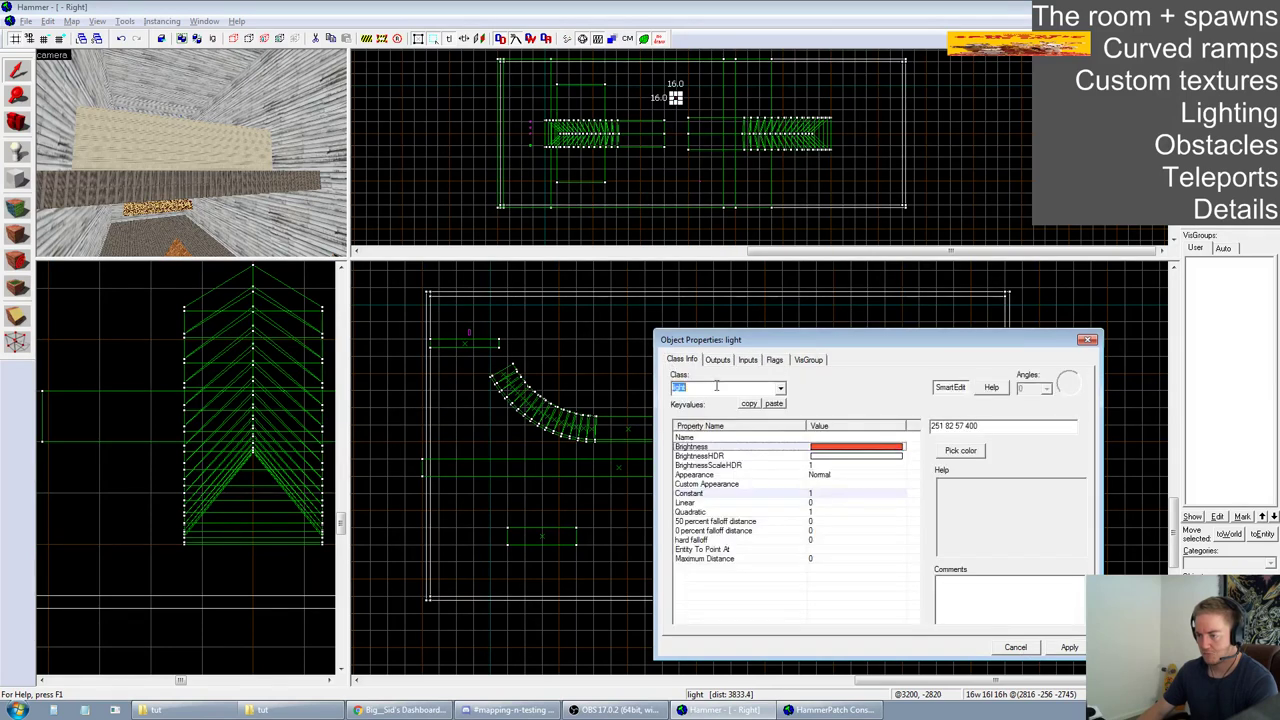
{"action": "left_click", "coordinate": [1069, 648]}
{"action": "left_click", "coordinate": [1026, 648]}
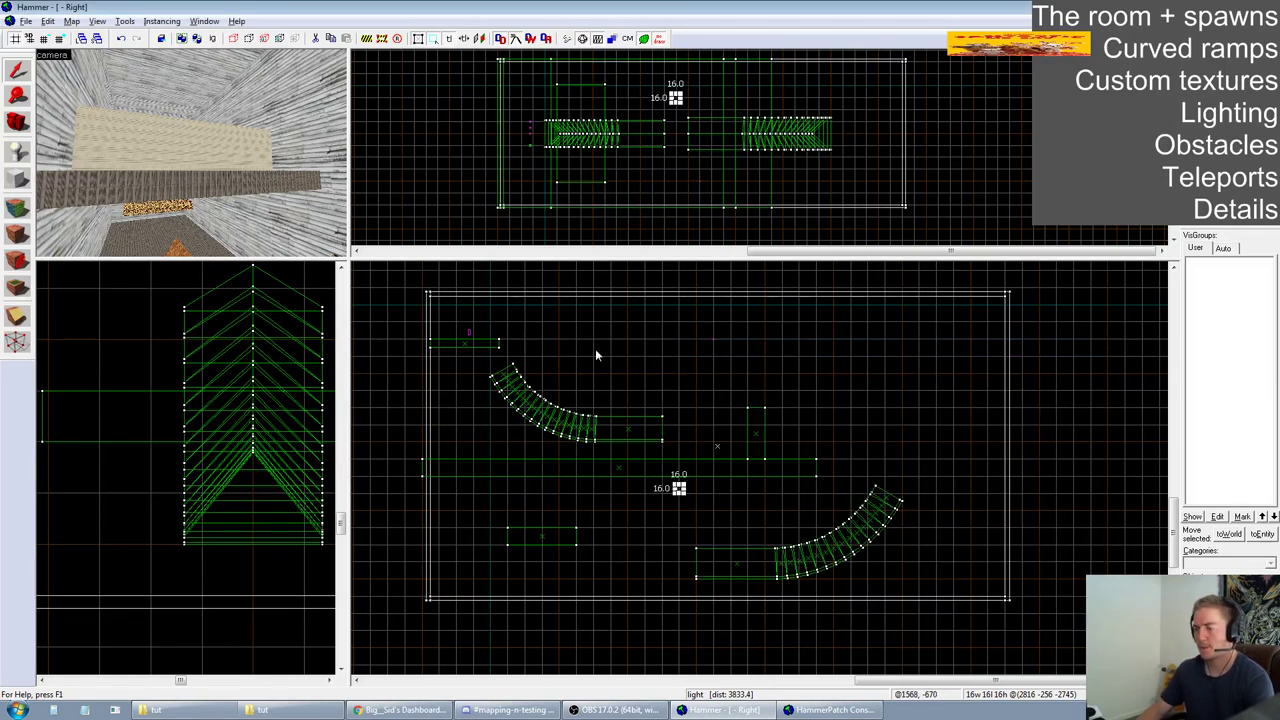
Shorten the whole room to about 7360 units by pulling in its end wall beside the lower curved ramp
{"action": "left_click", "coordinate": [905, 364]}
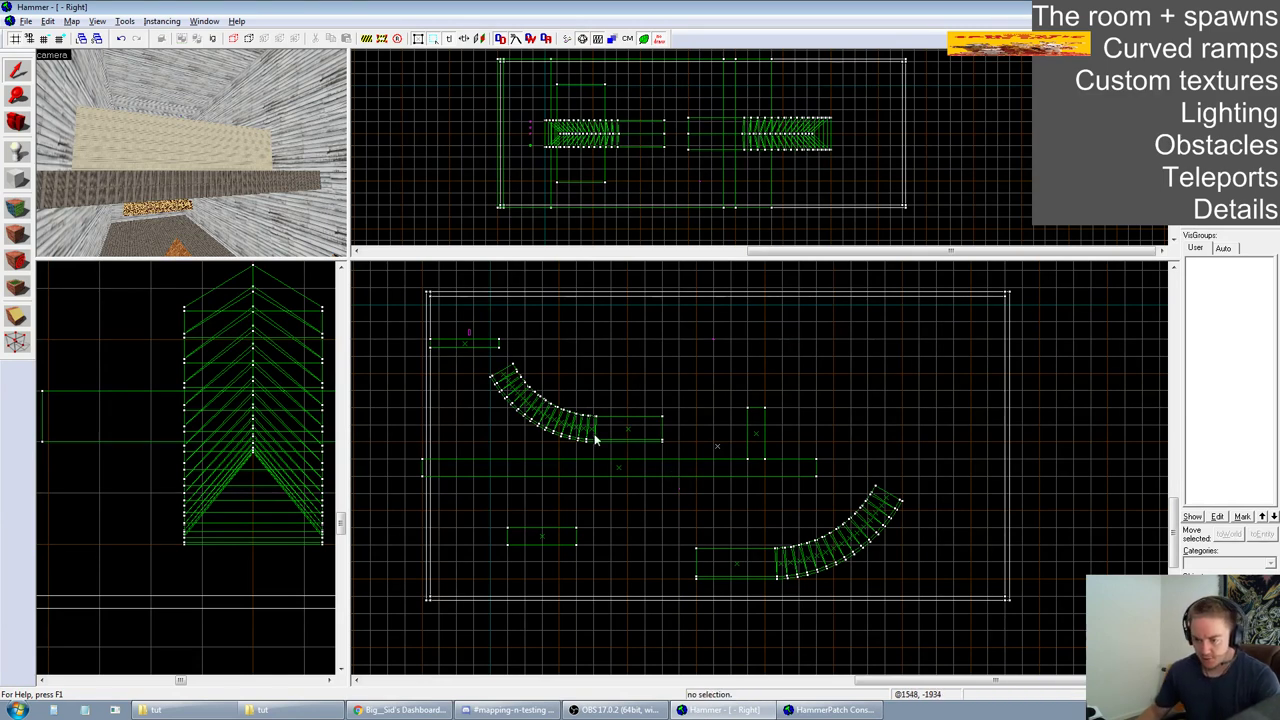
{"action": "left_click", "coordinate": [716, 444]}
{"action": "left_click_drag", "start_coordinate": [1015, 451], "coordinate": [926, 453]}
{"action": "left_click", "coordinate": [968, 522]}
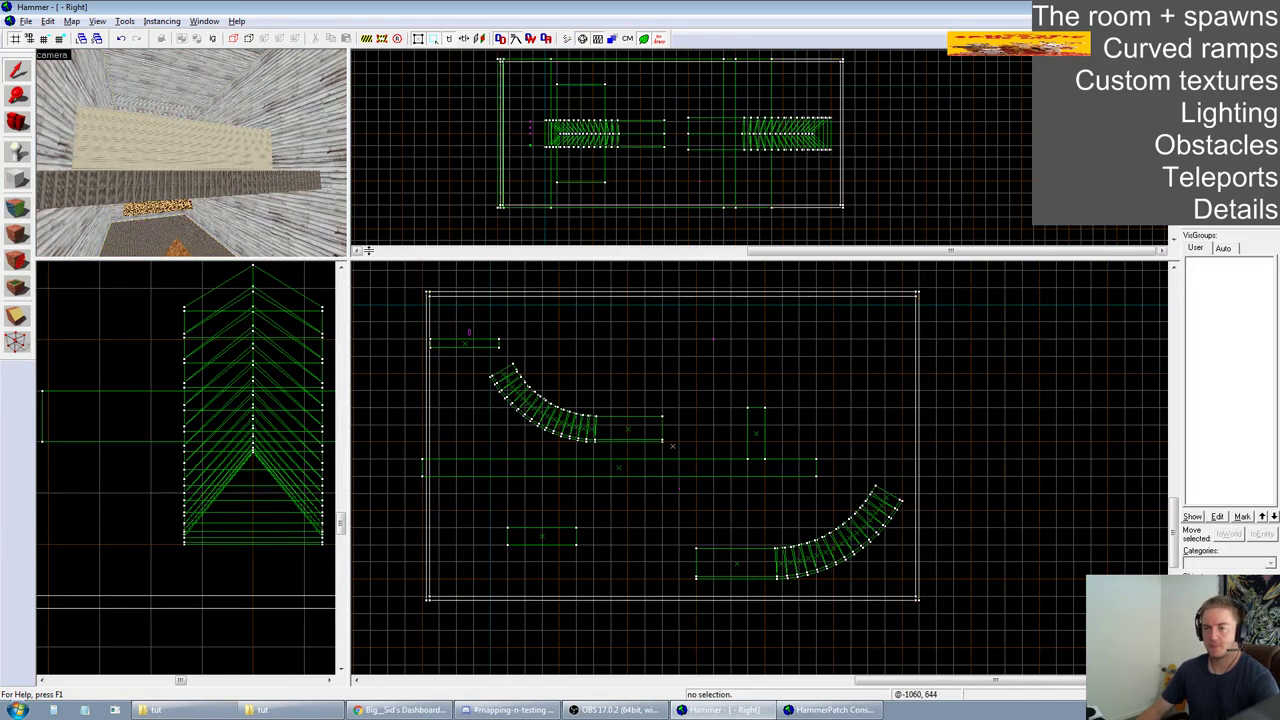
Select the room's six enclosing brushes and place a copy of them alongside the original room in the top view
{"action": "left_click_drag", "start_coordinate": [343, 257], "coordinate": [920, 530]}
{"action": "key", "text": "w"}
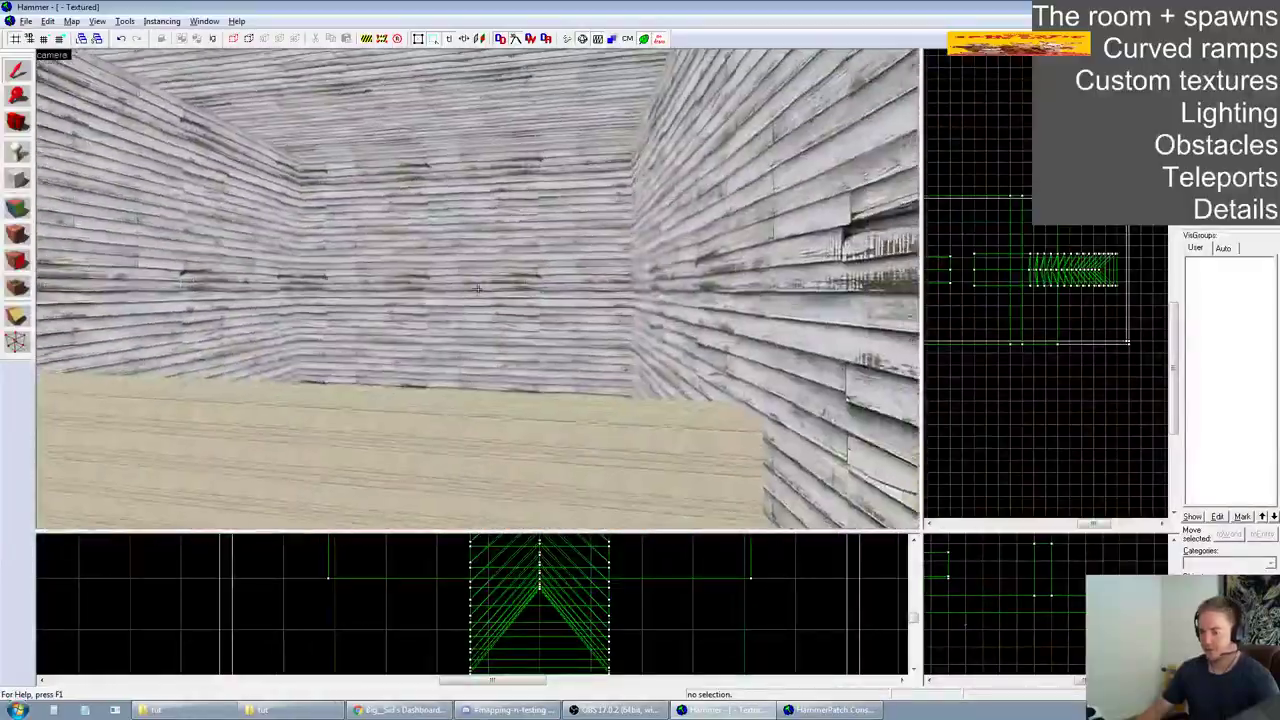
{"action": "key", "text": "z"}
{"action": "left_click", "coordinate": [480, 295]}
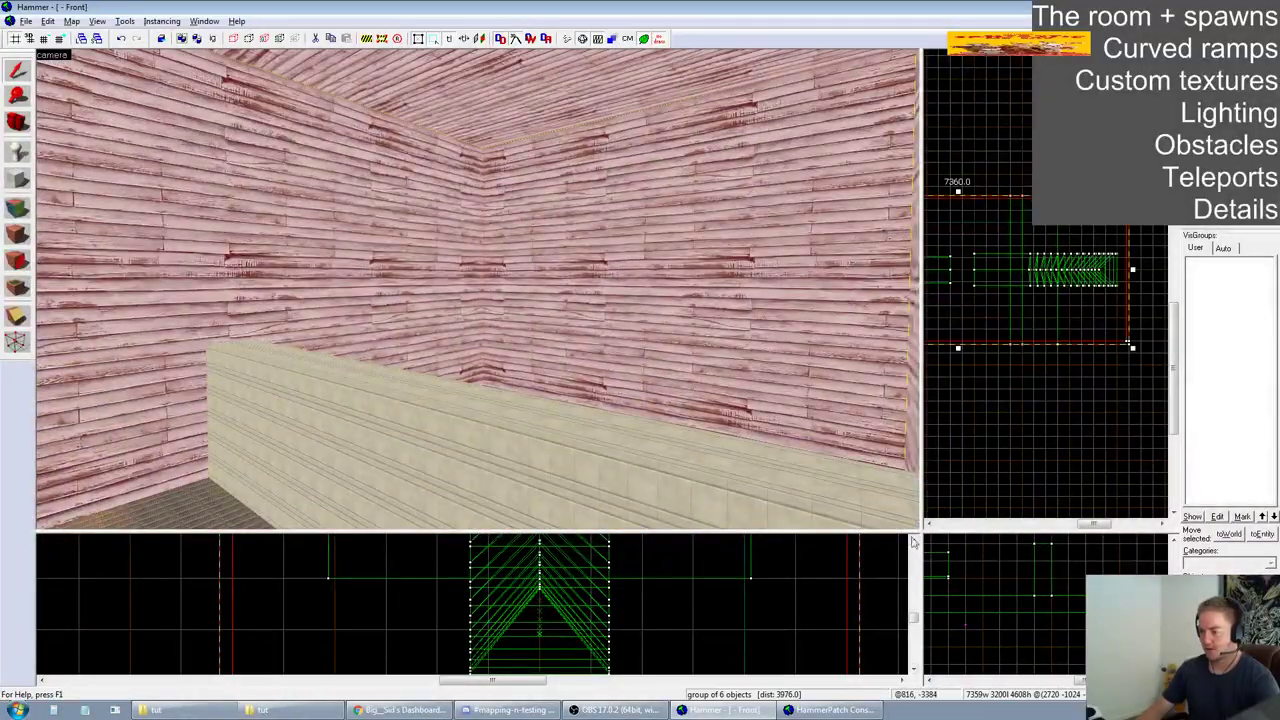
{"action": "left_click_drag", "start_coordinate": [497, 595], "coordinate": [485, 597]}
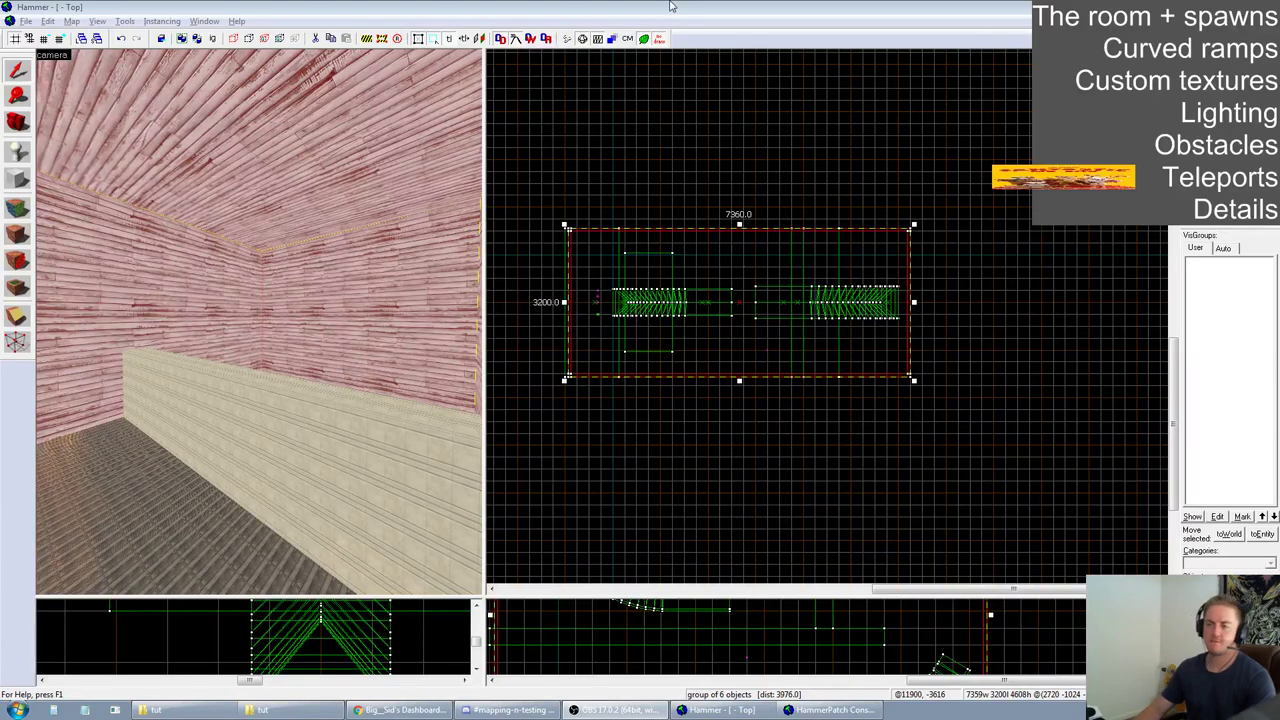
{"action": "scroll", "coordinate": [795, 450], "scroll_direction": "down", "scroll_amount": 1}
{"action": "scroll", "coordinate": [773, 341], "scroll_direction": "up", "scroll_amount": 1}
{"action": "left_click_drag", "start_coordinate": [776, 351], "coordinate": [787, 200], "text": "shift"}
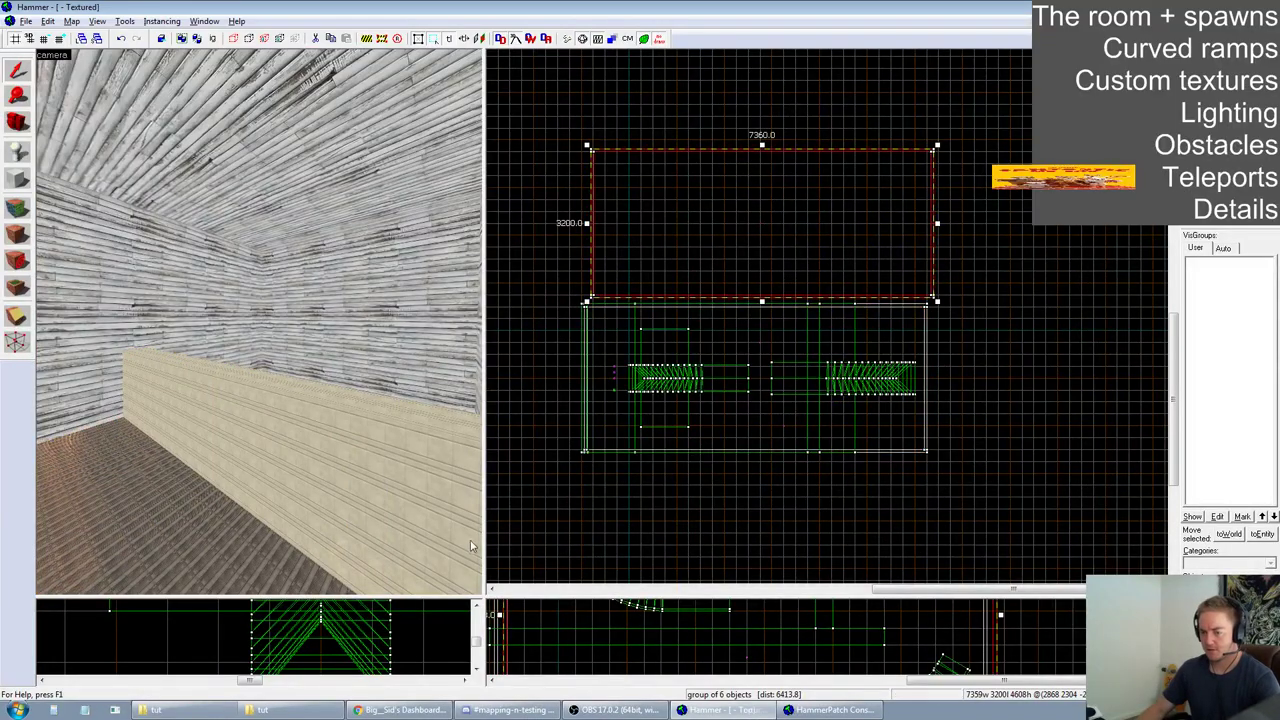
Move the copied room lengthwise past the original room's end wall, centring it at about 10548 2304
{"action": "key", "text": "w"}
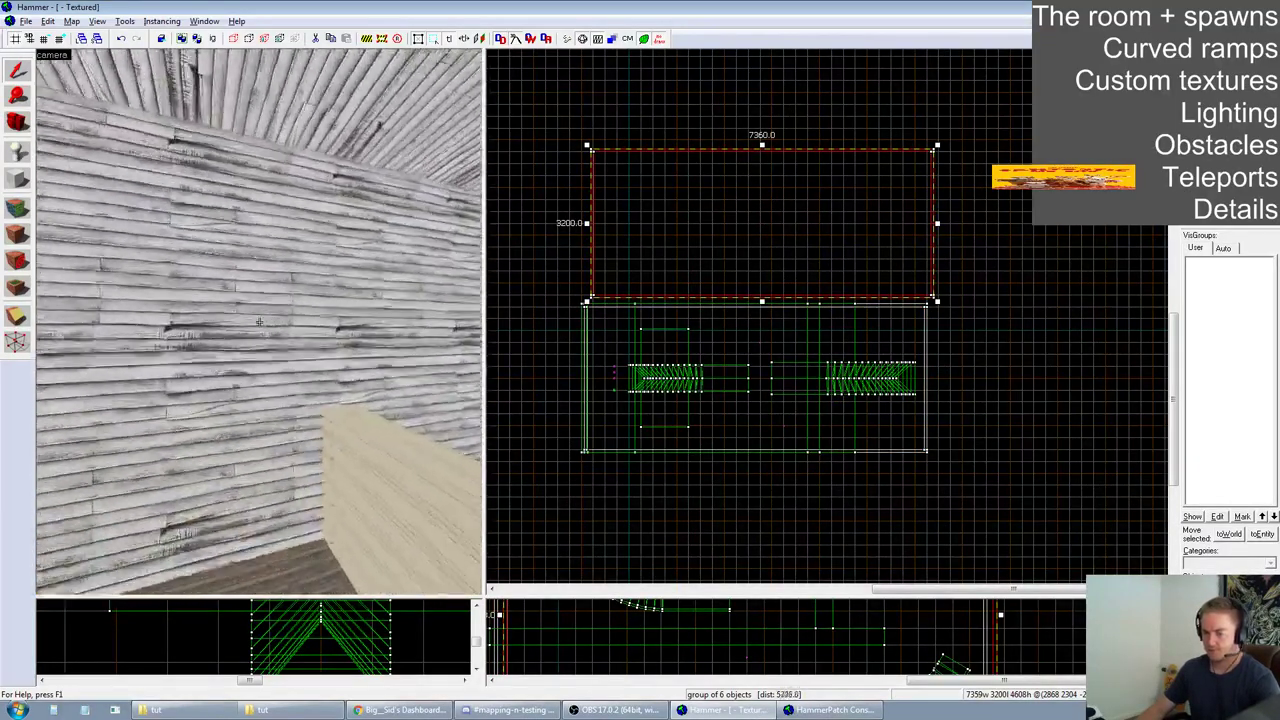
{"action": "key", "text": "z"}
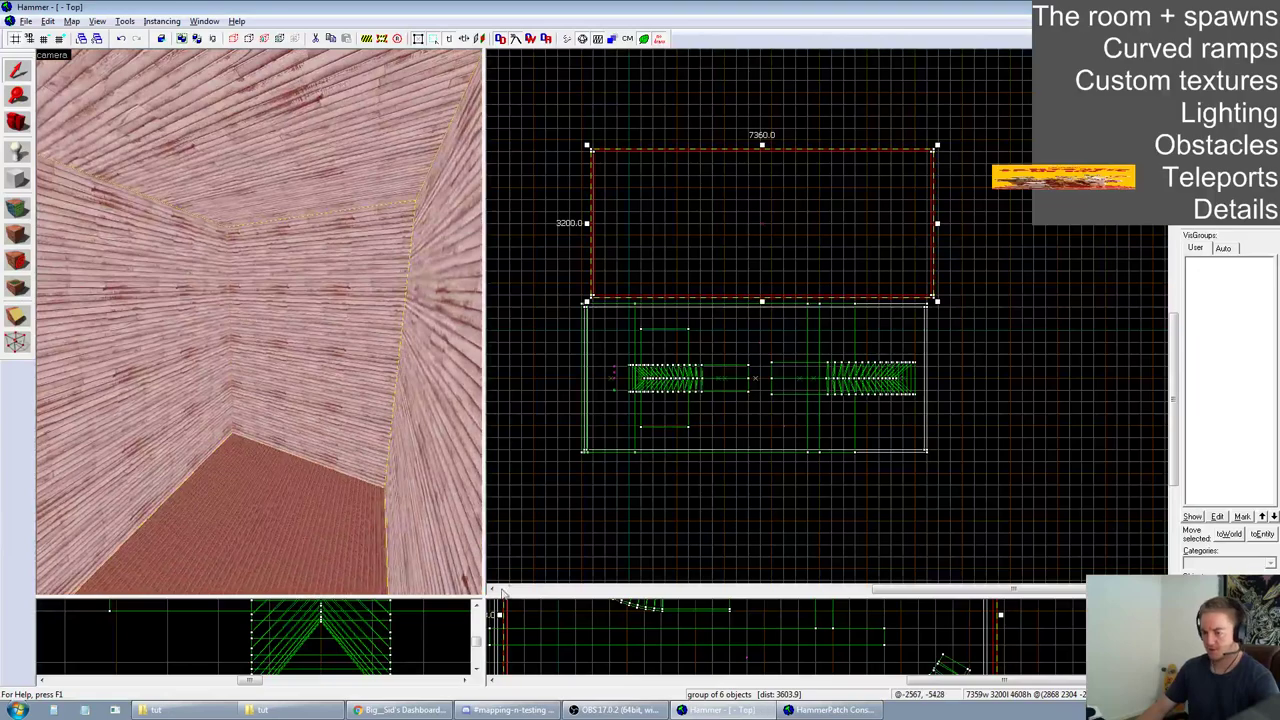
{"action": "left_click_drag", "start_coordinate": [484, 597], "coordinate": [440, 300]}
{"action": "scroll", "coordinate": [722, 433], "scroll_direction": "down", "scroll_amount": 3}
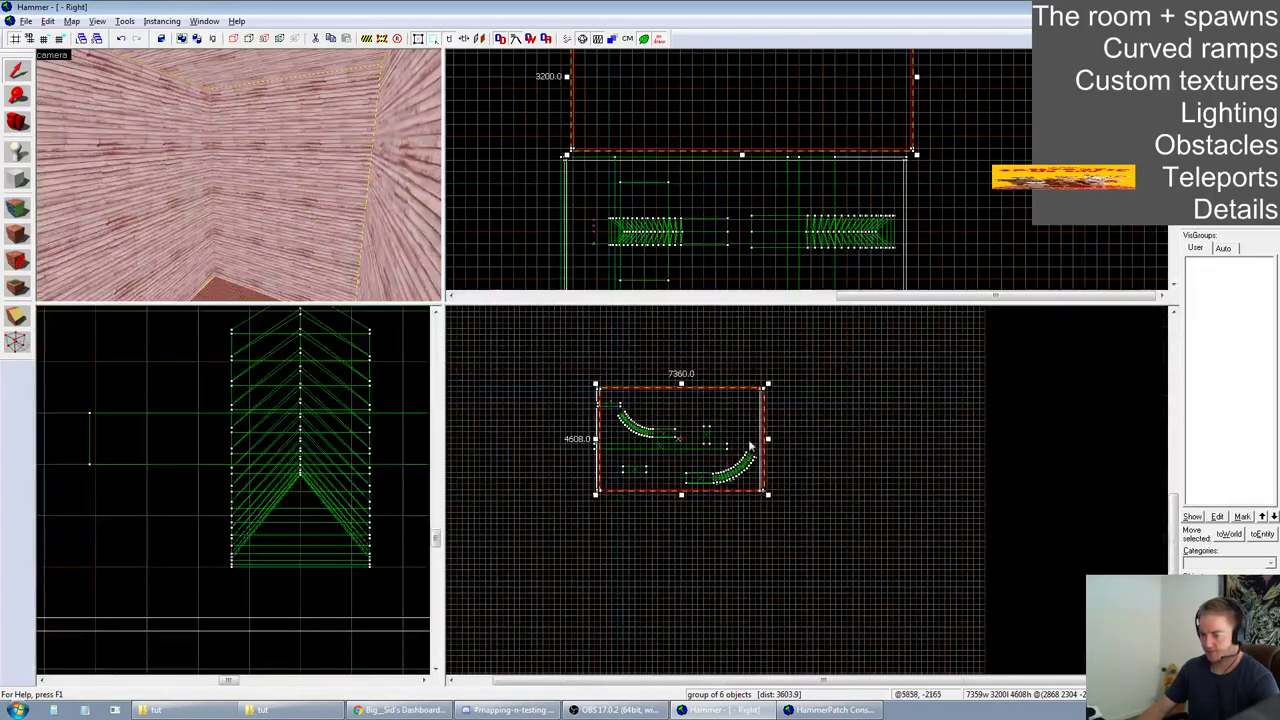
{"action": "left_click_drag", "start_coordinate": [674, 437], "coordinate": [852, 438], "text": "shift"}
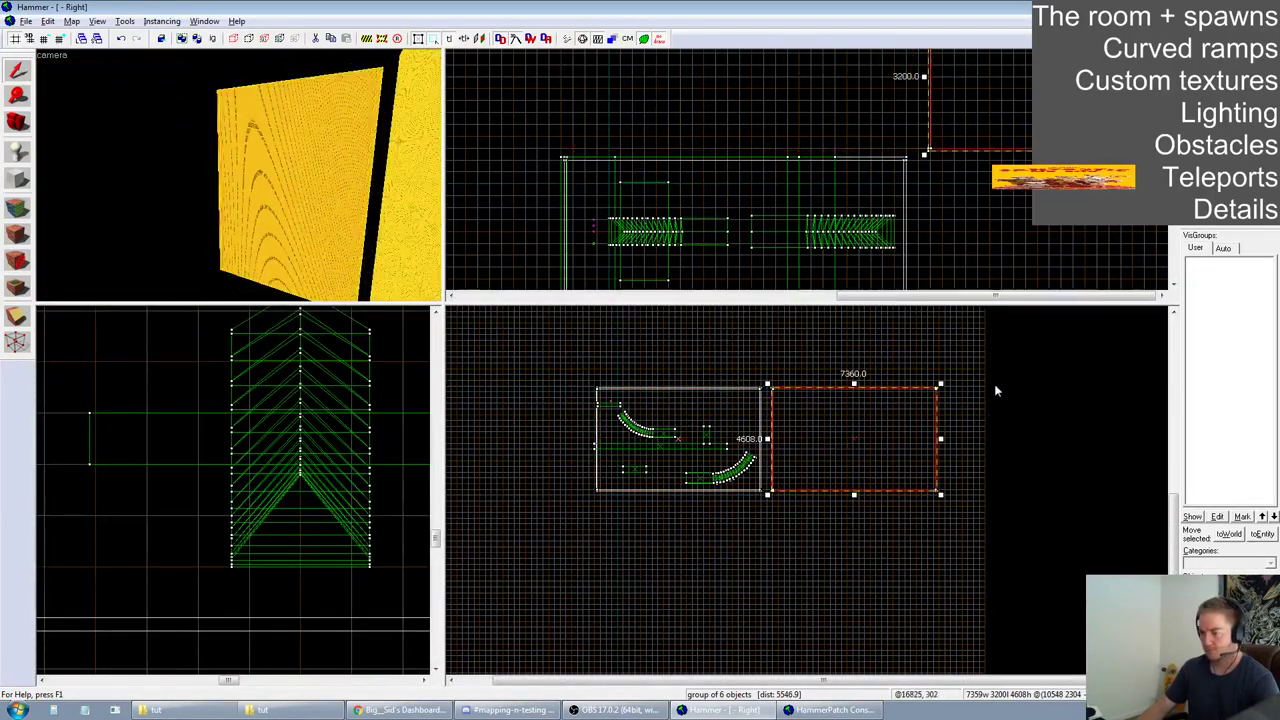
{"action": "scroll", "coordinate": [960, 370], "scroll_direction": "up", "scroll_amount": 2}
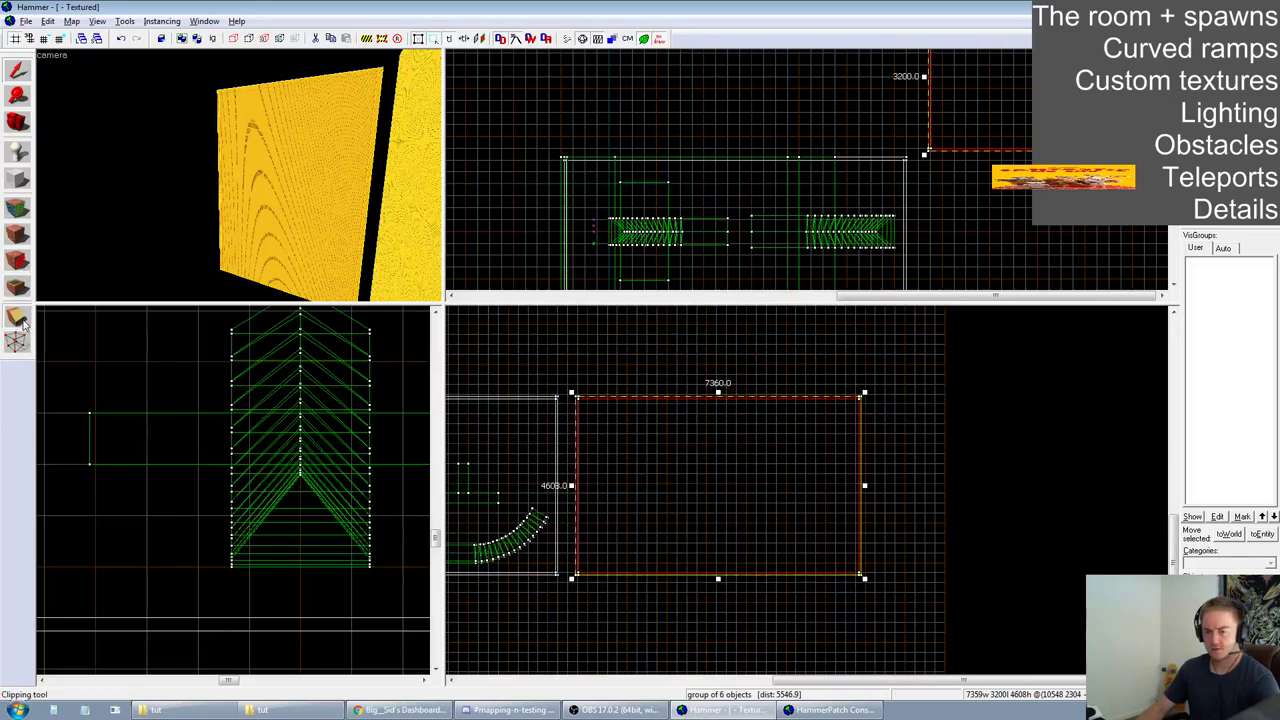
Split the copied room's walls with a horizontal clip line a little above mid-height, keeping both halves, and clear the selection
{"action": "left_click", "coordinate": [18, 318]}
{"action": "left_click_drag", "start_coordinate": [570, 473], "coordinate": [901, 476]}
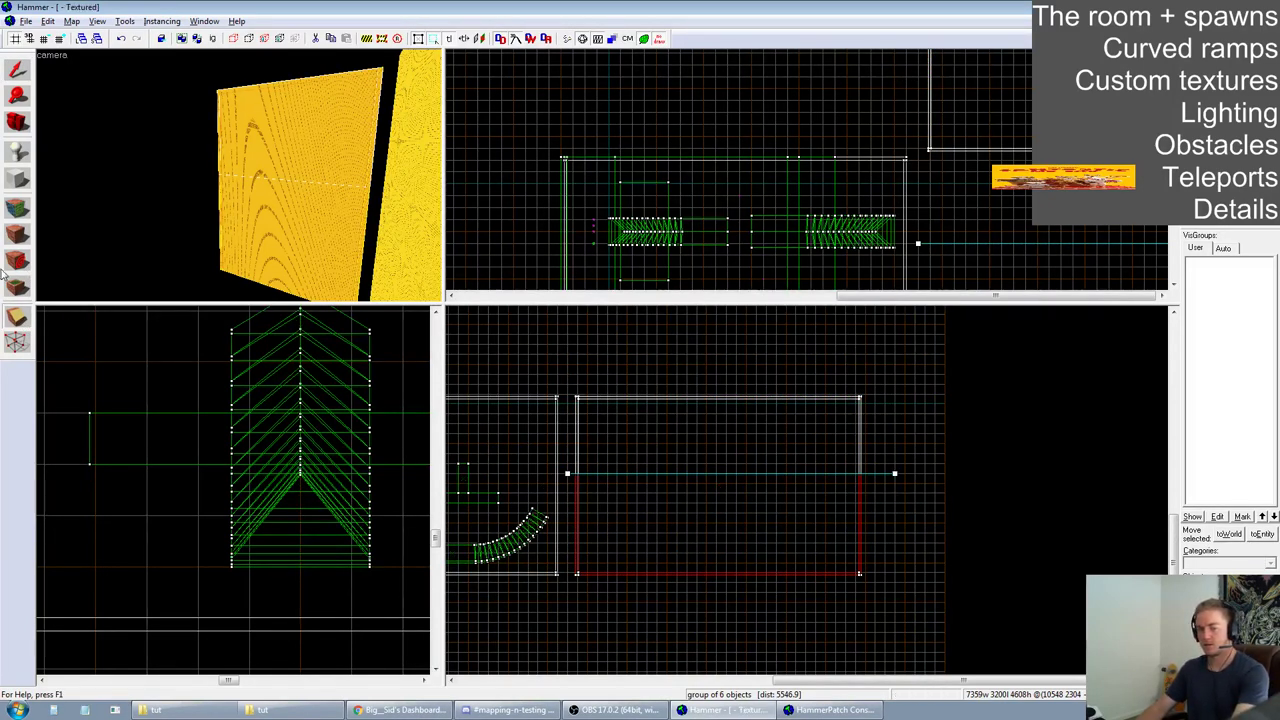
{"action": "left_click", "coordinate": [18, 318]}
{"action": "left_click", "coordinate": [18, 318]}
{"action": "key", "text": "Return"}
{"action": "left_click", "coordinate": [17, 70]}
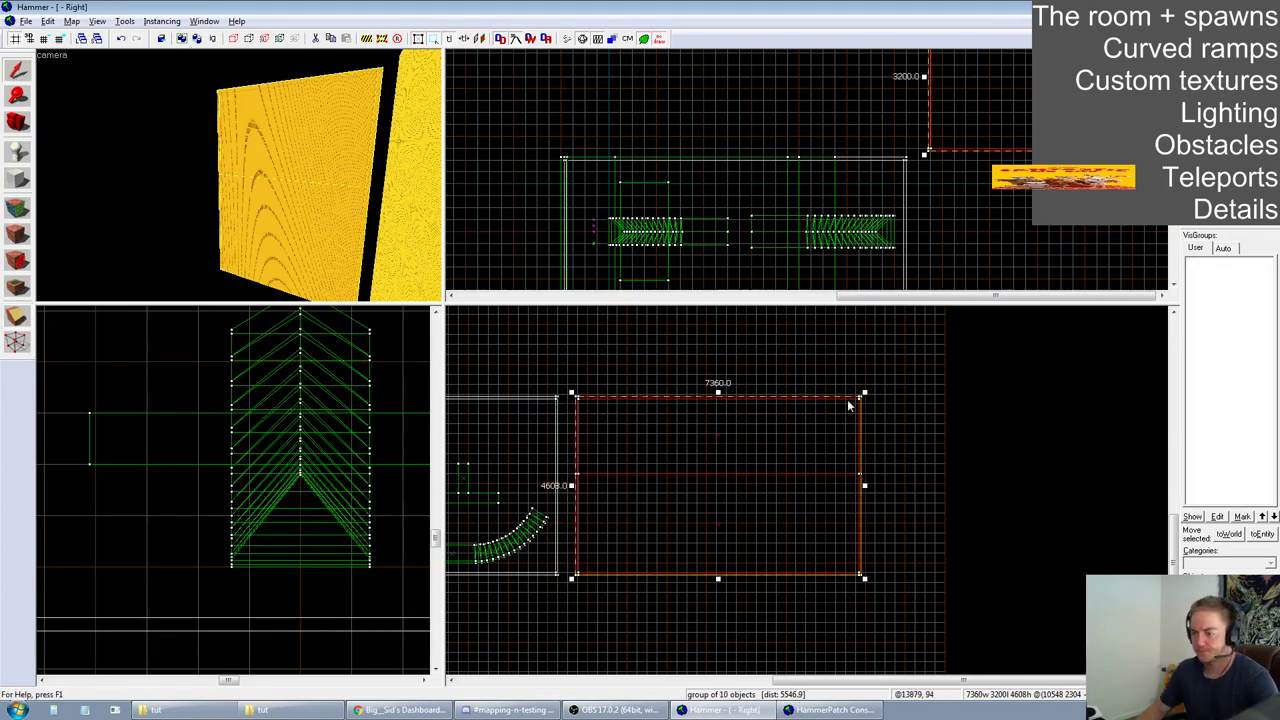
{"action": "left_click", "coordinate": [914, 365]}
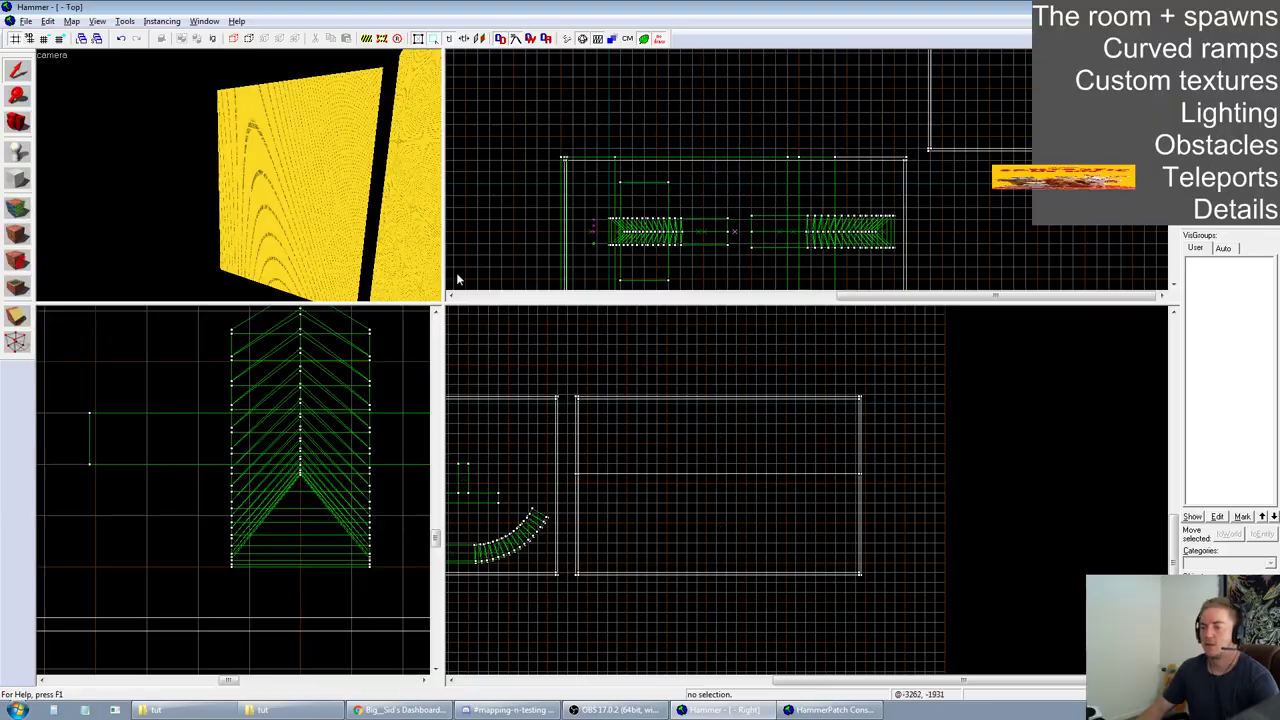
Find the tools/toolsskybox texture with the filter "skybox" and apply it to one upper wall face inside the split room
{"action": "left_click_drag", "start_coordinate": [446, 303], "coordinate": [978, 558]}
{"action": "key", "text": "z"}
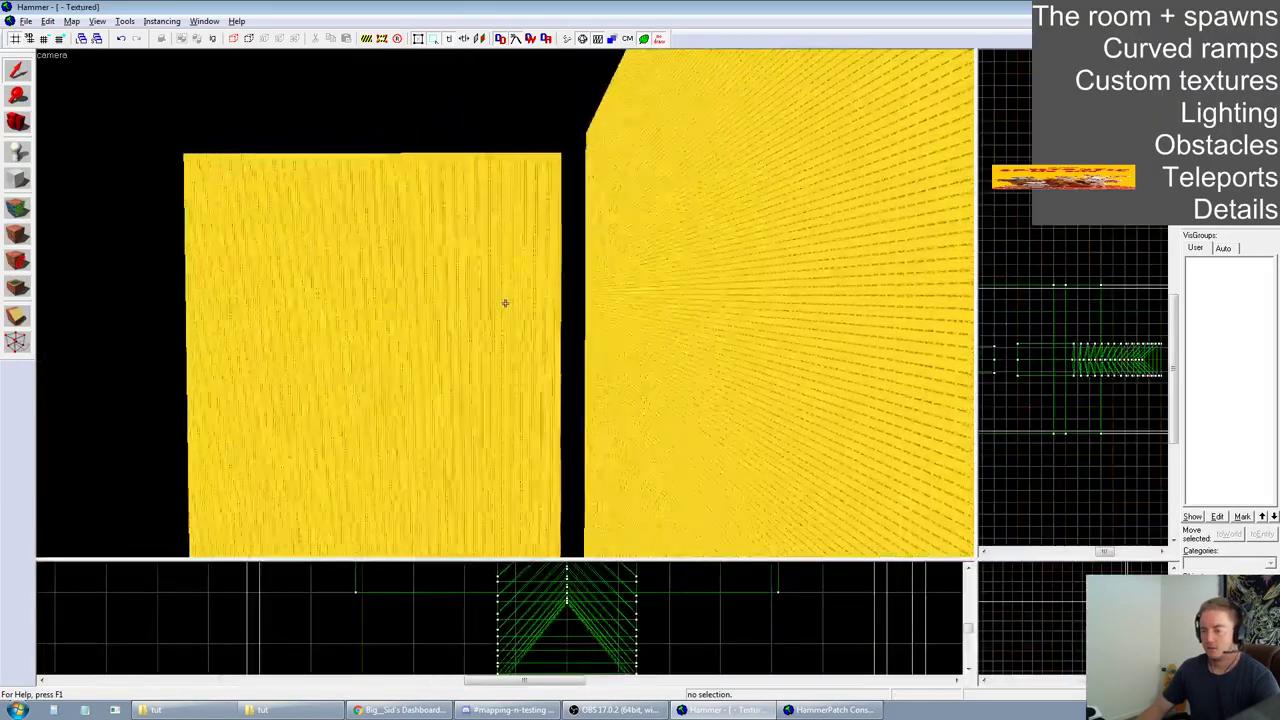
{"action": "key", "text": "w"}
{"action": "key", "text": "w"}
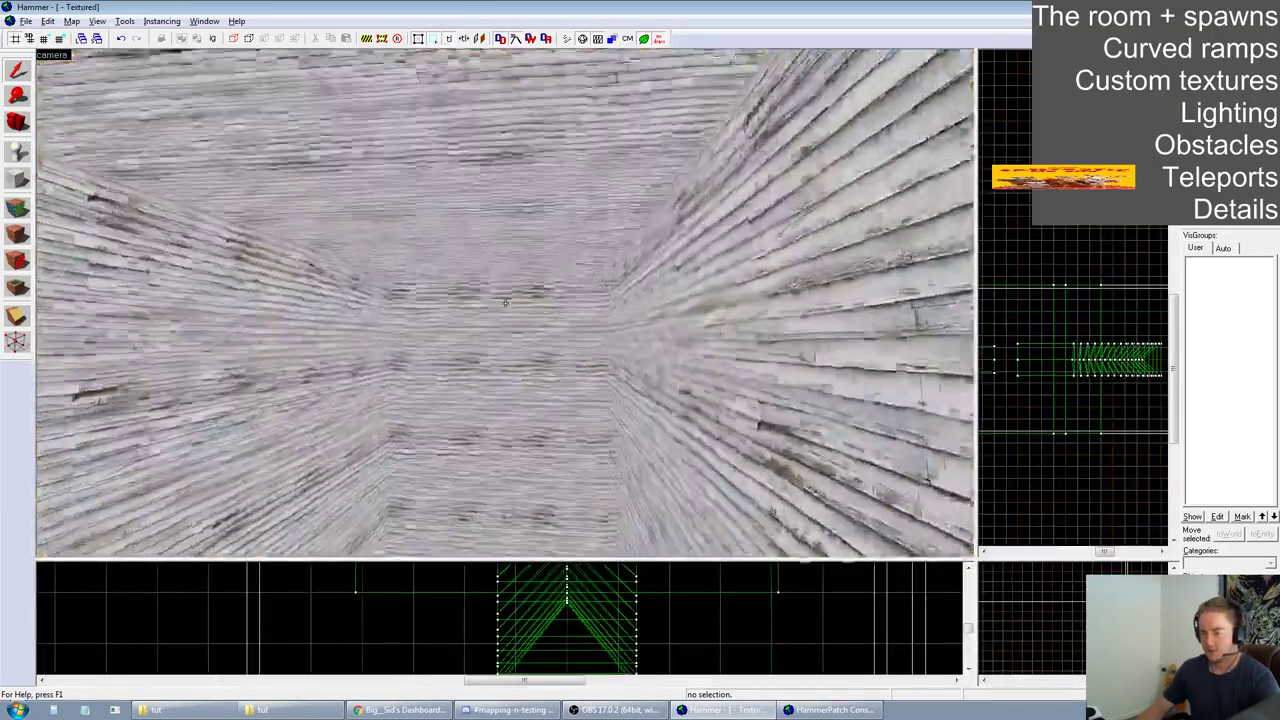
{"action": "key", "text": "z"}
{"action": "key", "text": "shift+a"}
{"action": "left_click", "coordinate": [565, 358]}
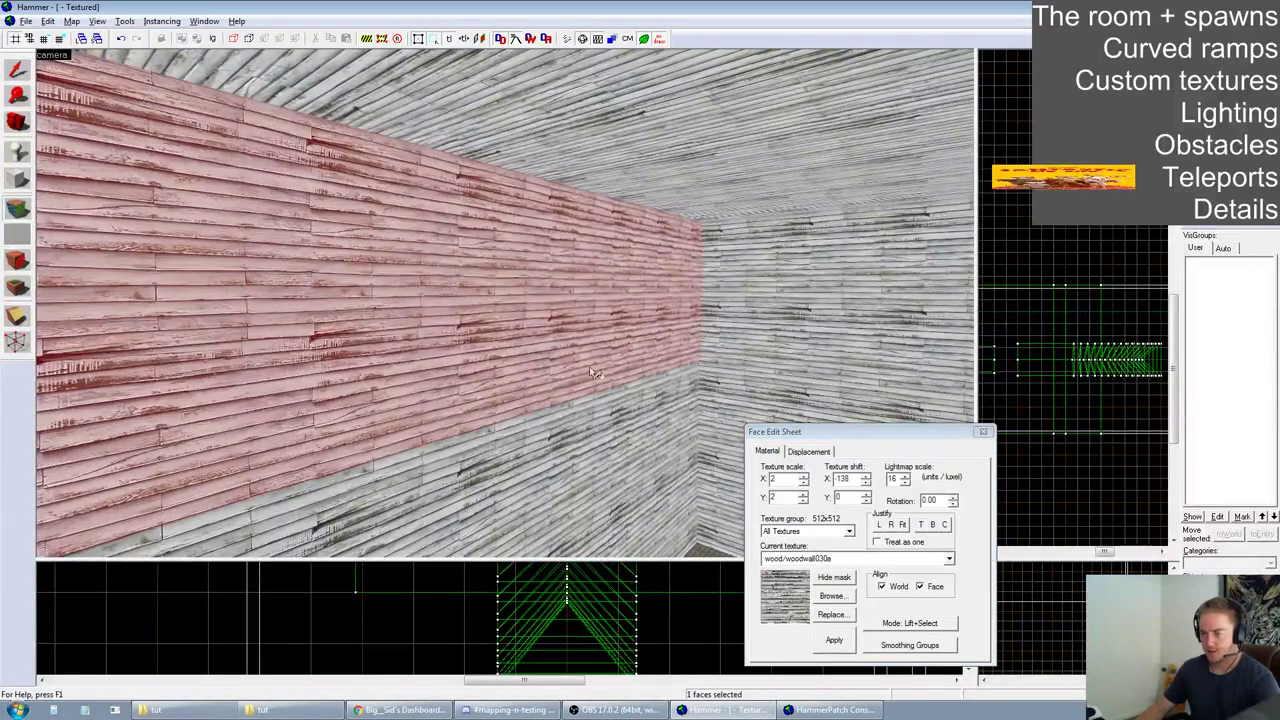
{"action": "left_click", "coordinate": [831, 597]}
{"action": "left_click", "coordinate": [572, 531]}
{"action": "left_click", "coordinate": [516, 550]}
{"action": "type", "text": "skybox"}
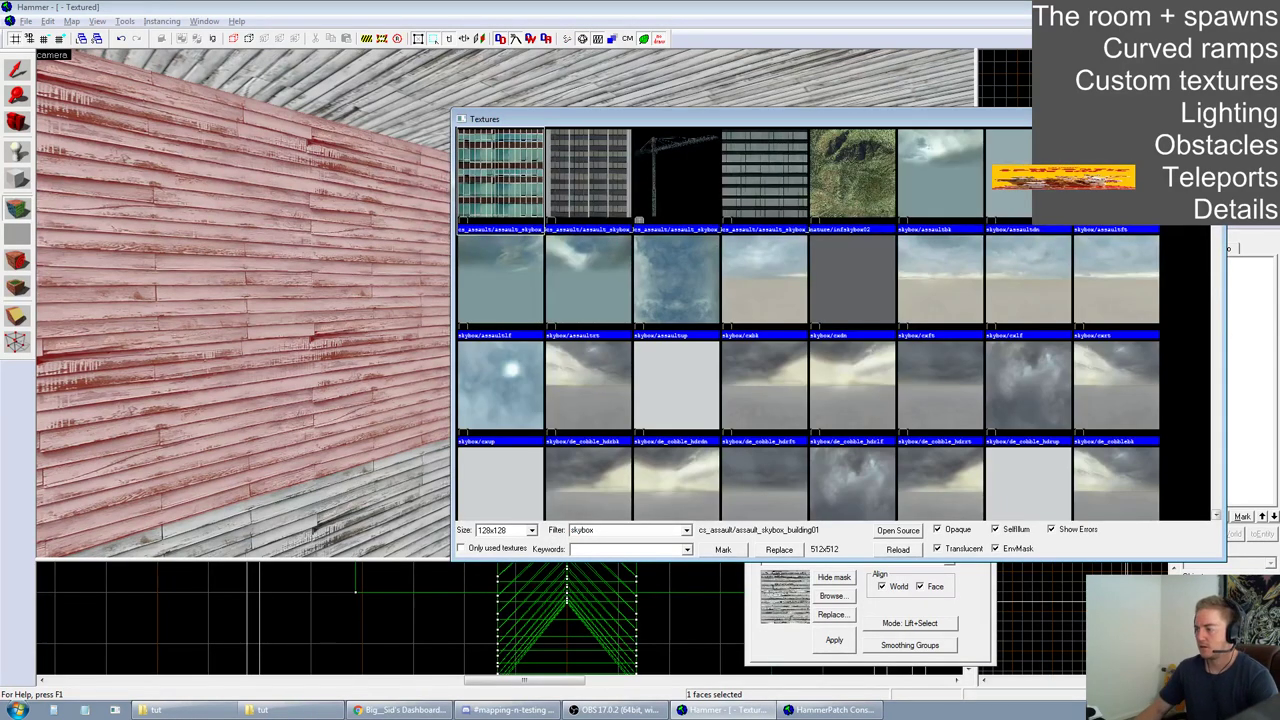
{"action": "scroll", "coordinate": [808, 323], "scroll_direction": "down", "scroll_amount": 10}
{"action": "scroll", "coordinate": [1012, 480], "scroll_direction": "down", "scroll_amount": 10}
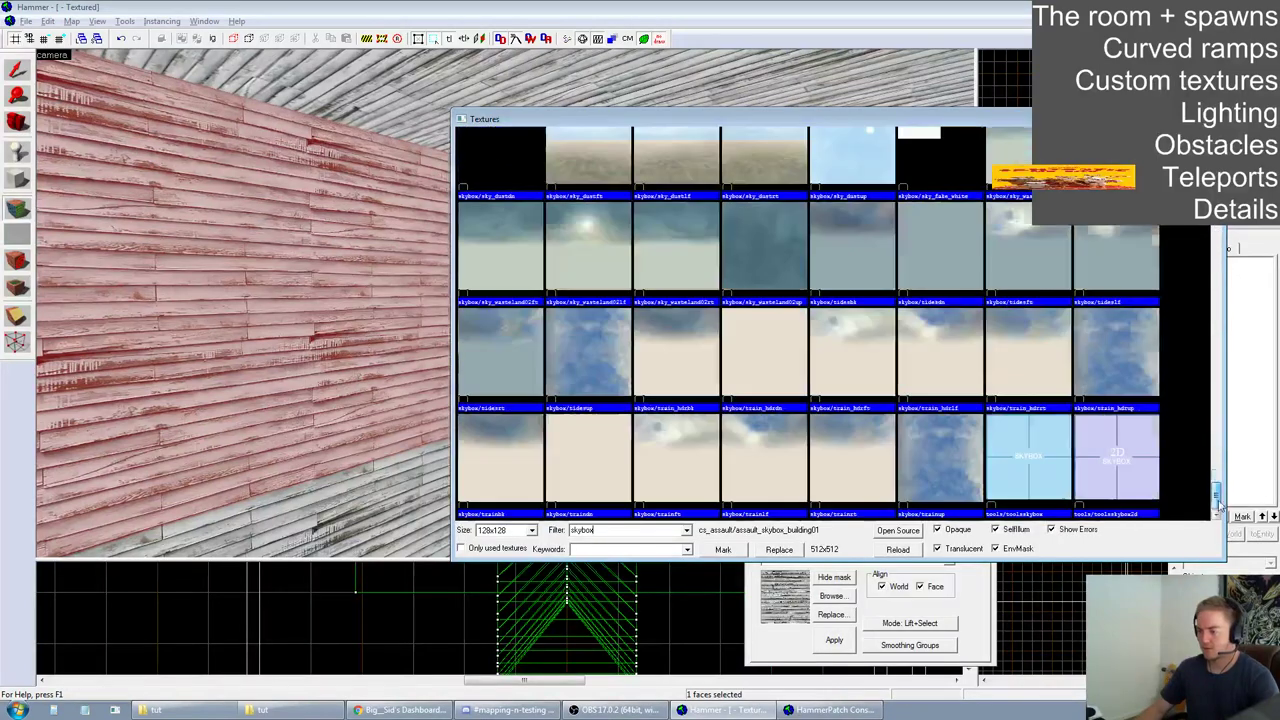
{"action": "double_click", "coordinate": [1012, 480]}
{"action": "left_click", "coordinate": [848, 645]}
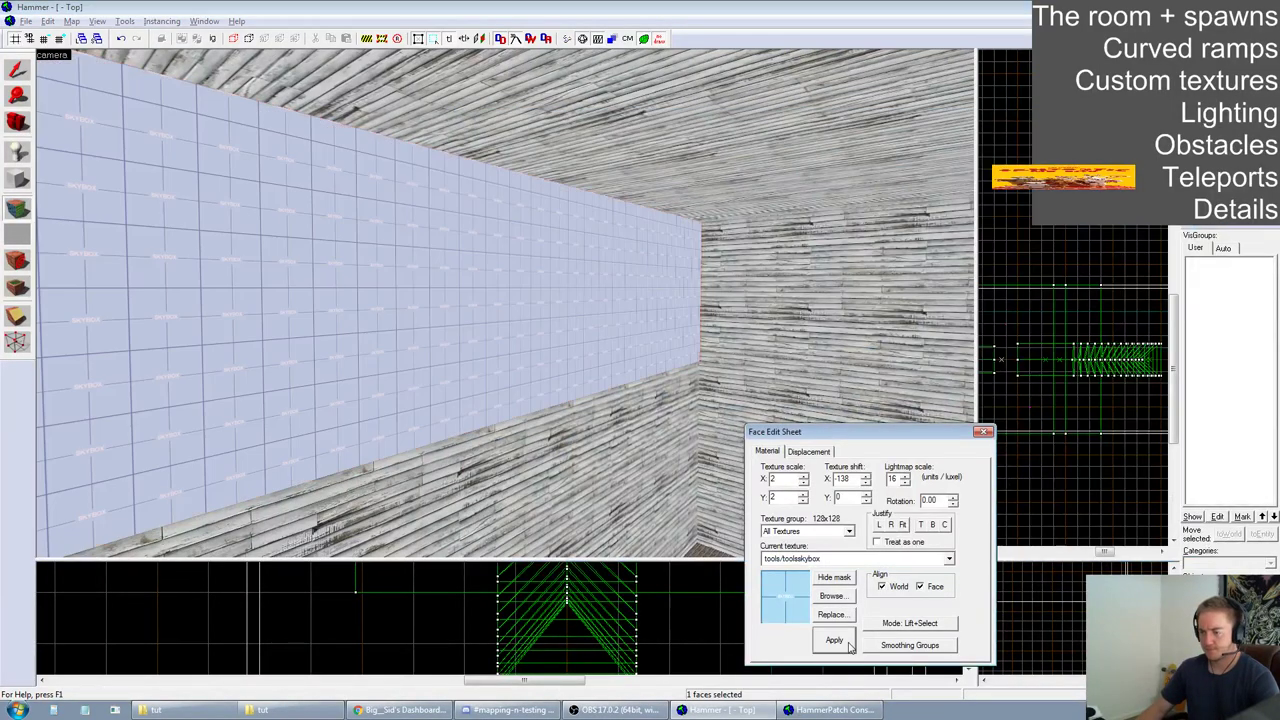
Apply the skybox texture to the ceiling and remaining upper wall faces of the split room, and close the Face Edit Sheet
{"action": "right_click", "coordinate": [781, 305]}
{"action": "right_click", "coordinate": [711, 205]}
{"action": "key", "text": "z"}
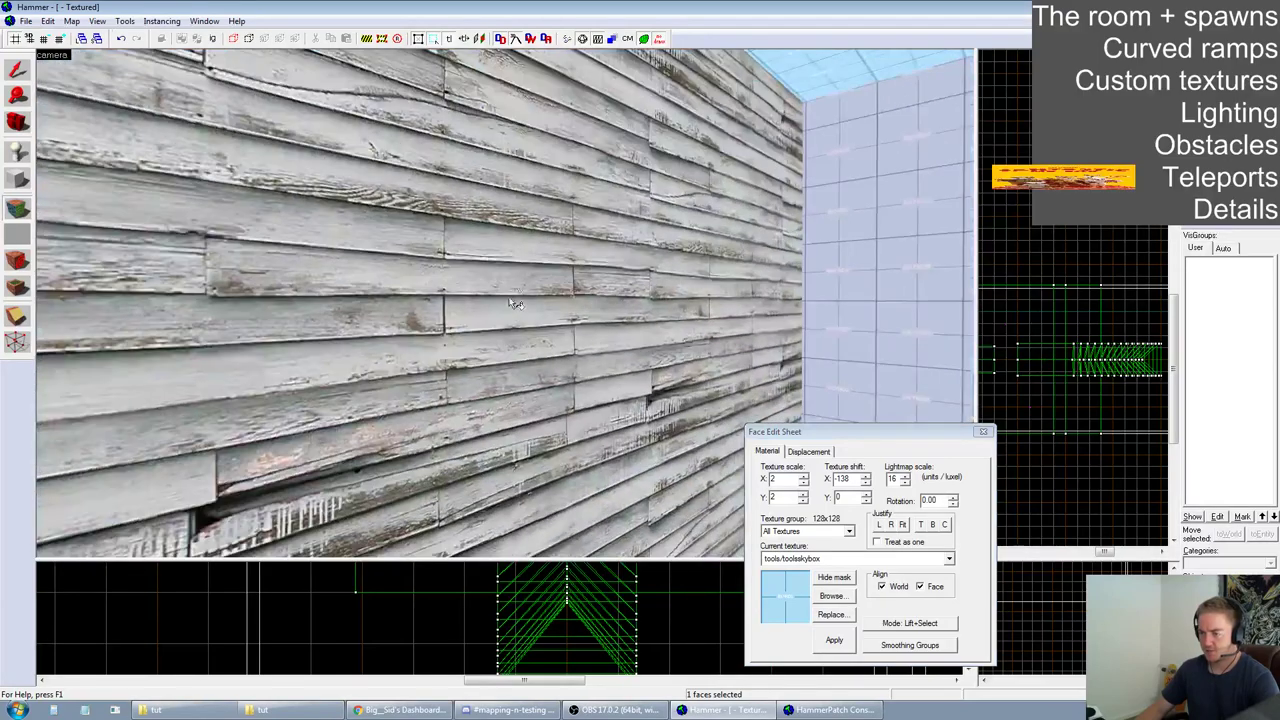
{"action": "key", "text": "z"}
{"action": "right_click", "coordinate": [755, 251]}
{"action": "key", "text": "z"}
{"action": "key", "text": "z"}
{"action": "right_click", "coordinate": [739, 283]}
{"action": "key", "text": "z"}
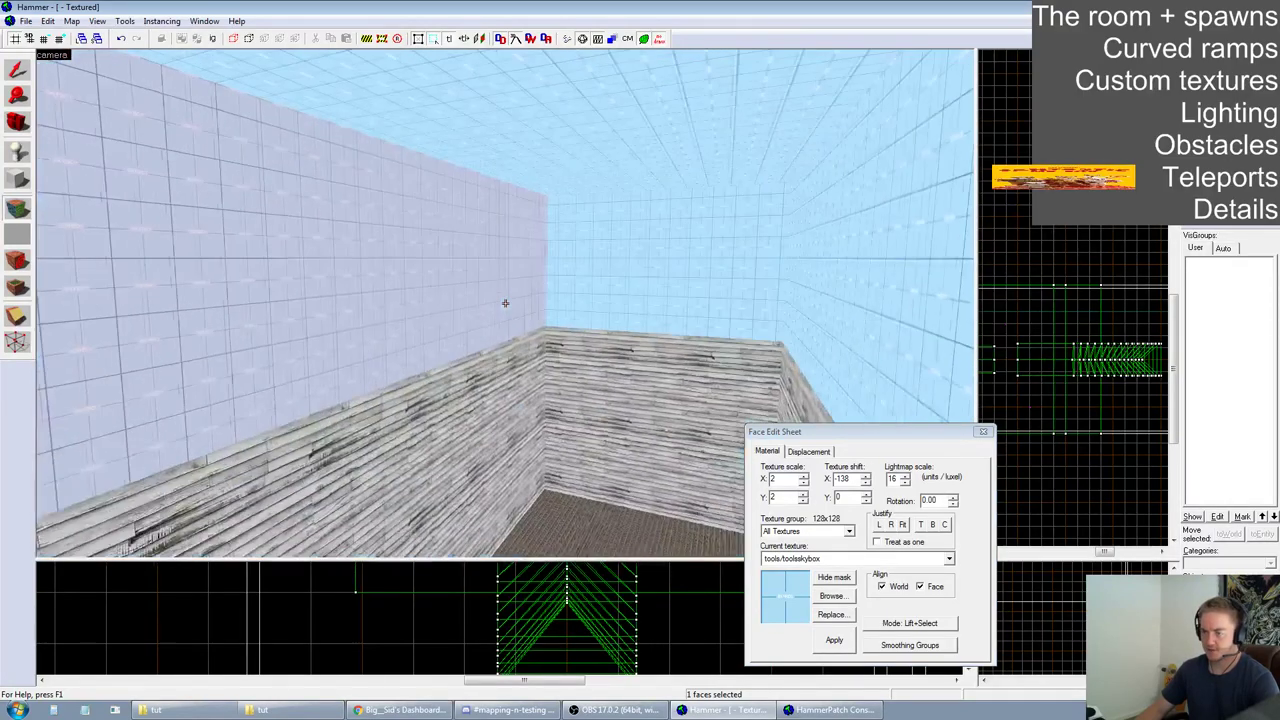
{"action": "key", "text": "z"}
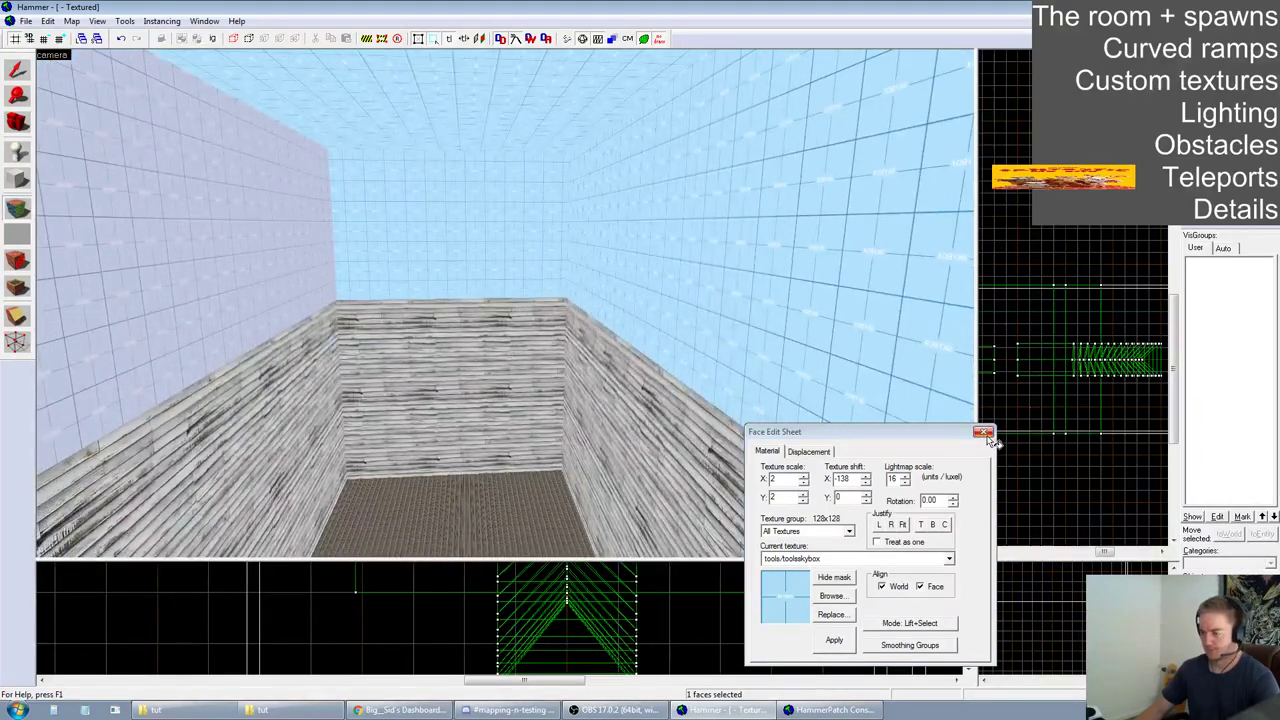
{"action": "left_click", "coordinate": [984, 432]}
Place a light_environment entity in the skybox room, just inside one corner in the top view
{"action": "key", "text": "z"}
{"action": "left_click_drag", "start_coordinate": [505, 302], "coordinate": [785, 462]}
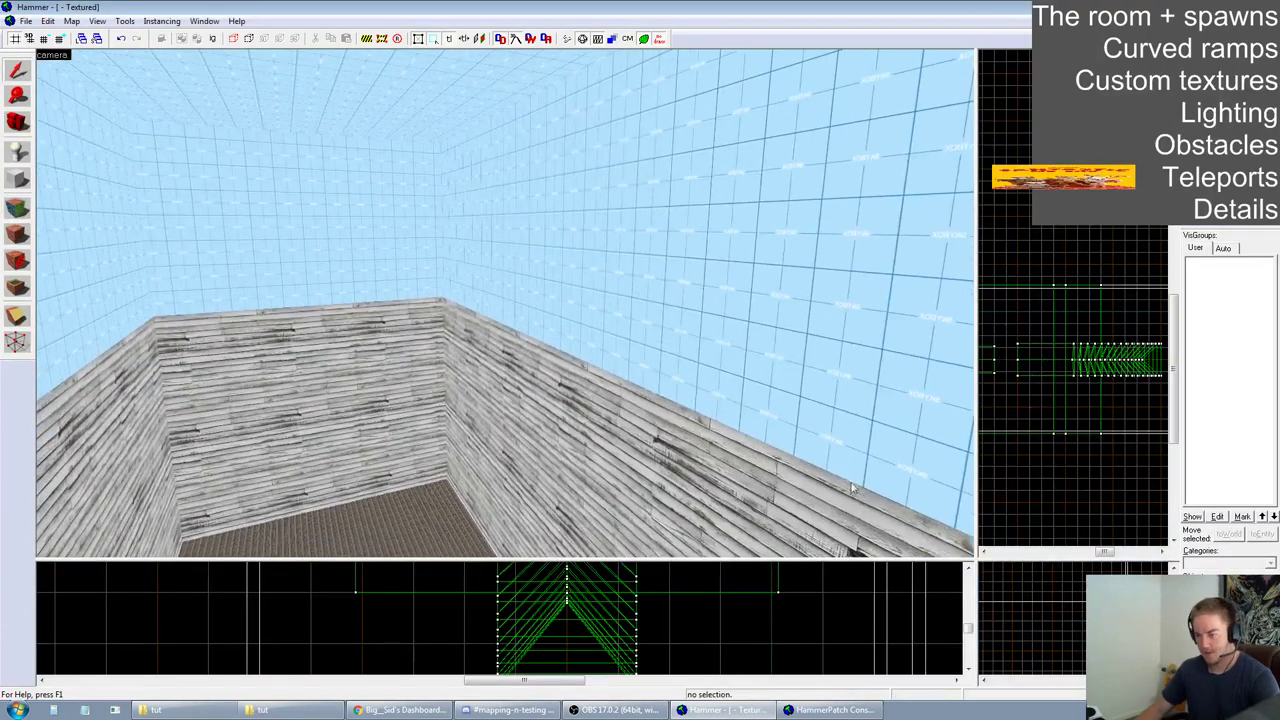
{"action": "left_click_drag", "start_coordinate": [603, 378], "coordinate": [505, 303]}
{"action": "key", "text": "w"}
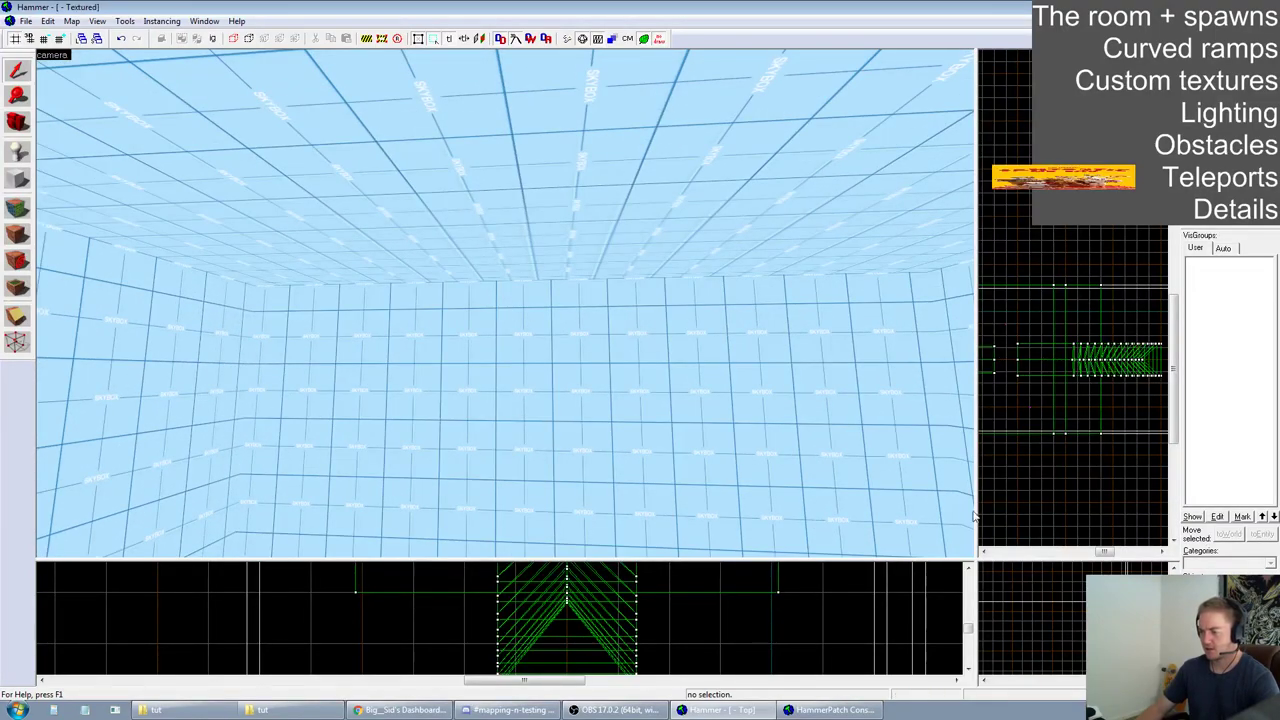
{"action": "left_click_drag", "start_coordinate": [978, 560], "coordinate": [576, 586]}
{"action": "scroll", "coordinate": [848, 400], "scroll_direction": "down", "scroll_amount": 5}
{"action": "scroll", "coordinate": [848, 400], "scroll_direction": "up", "scroll_amount": 5}
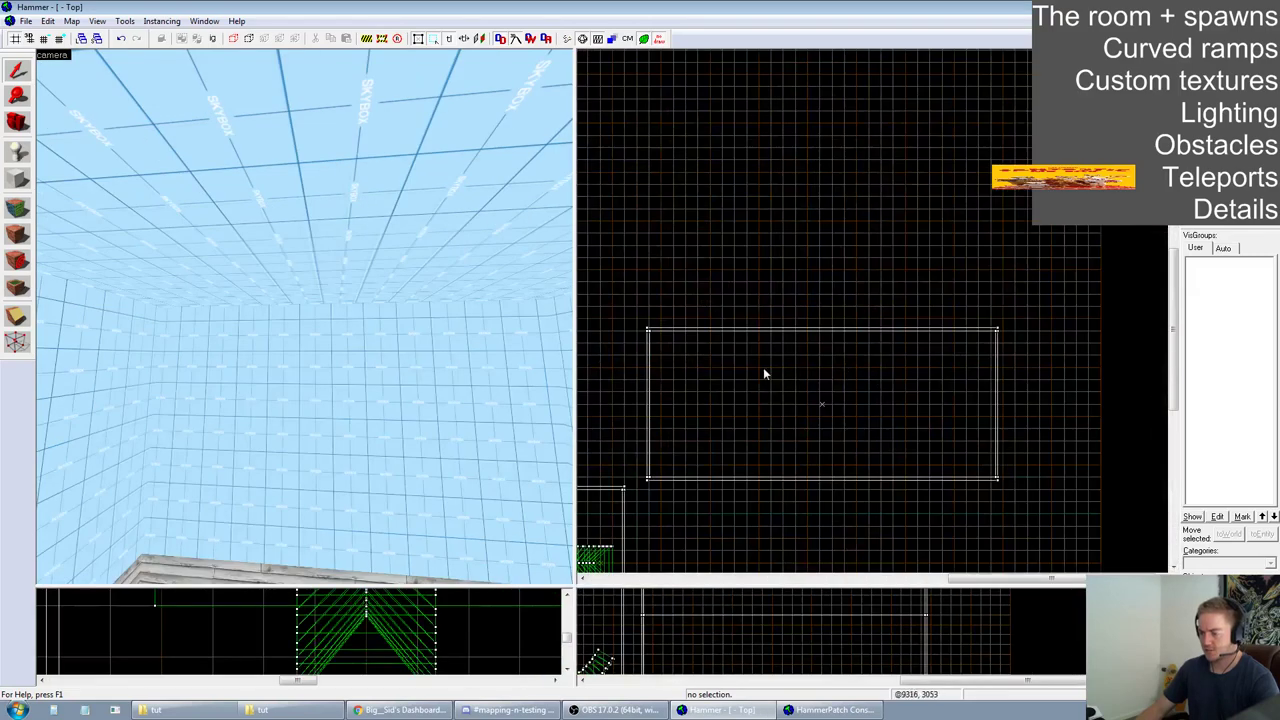
{"action": "left_click", "coordinate": [672, 345]}
{"action": "key", "text": "z"}
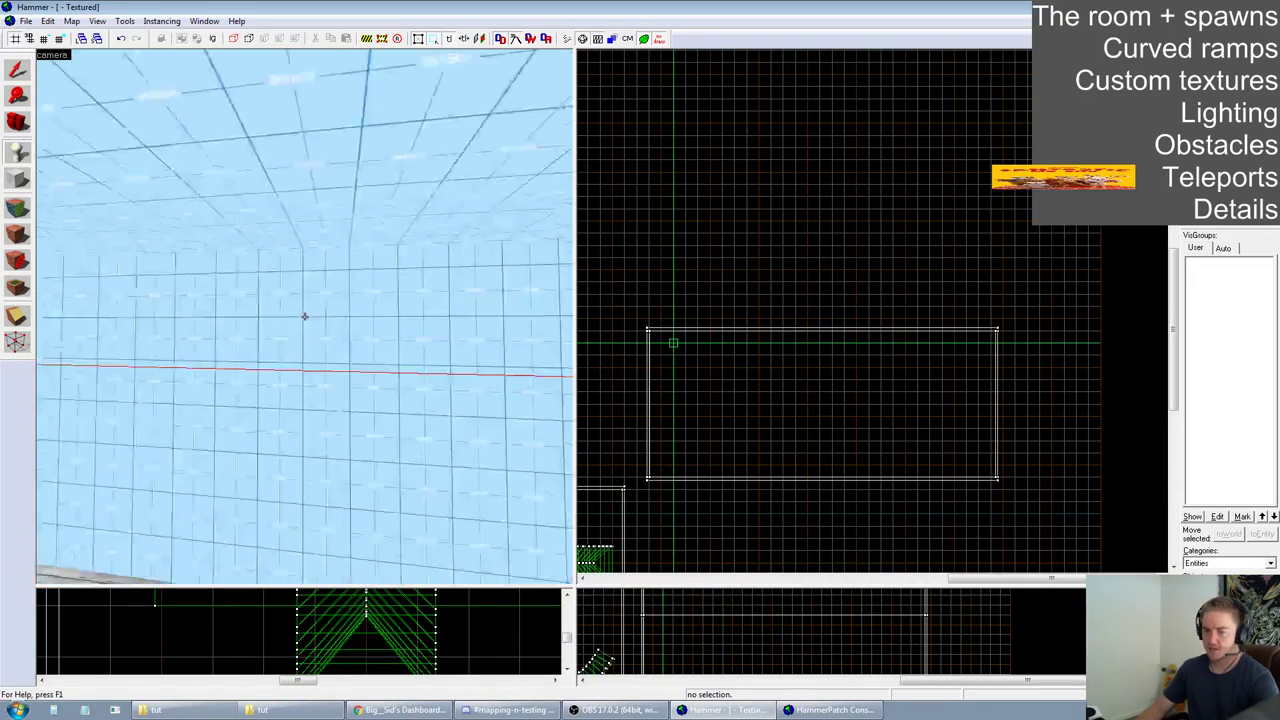
{"action": "key", "text": "z"}
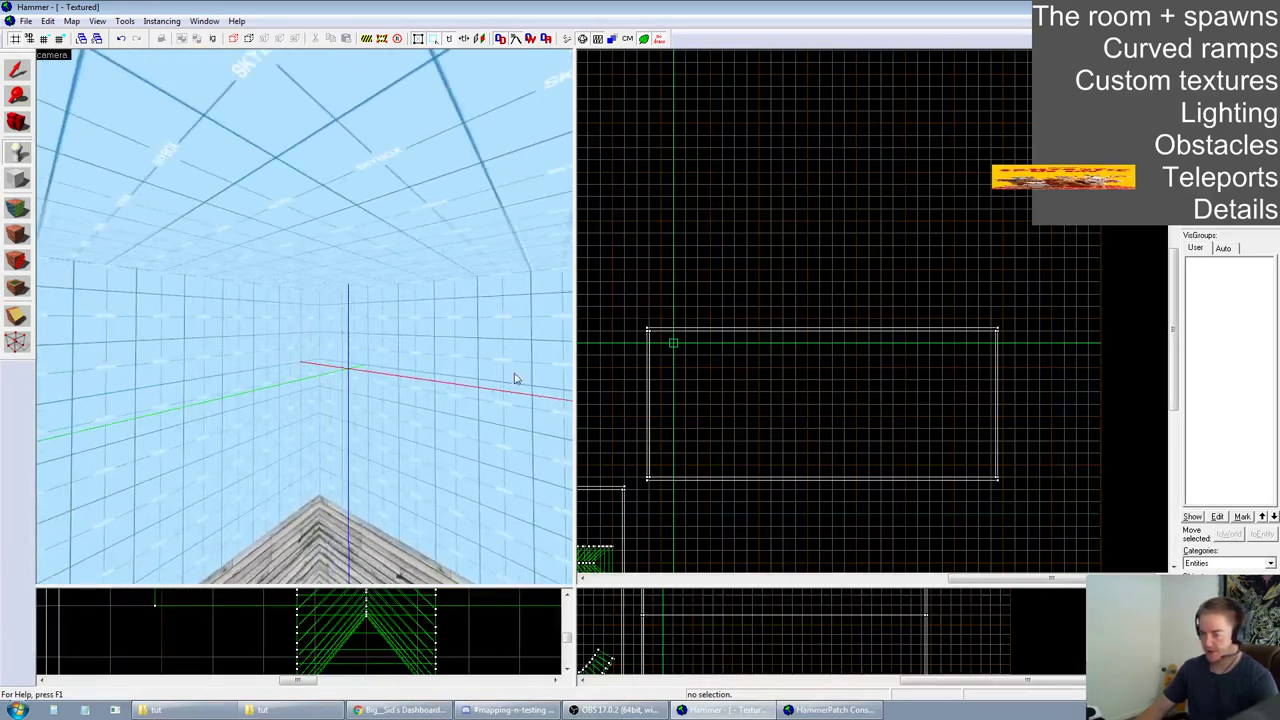
{"action": "left_click", "coordinate": [1271, 588]}
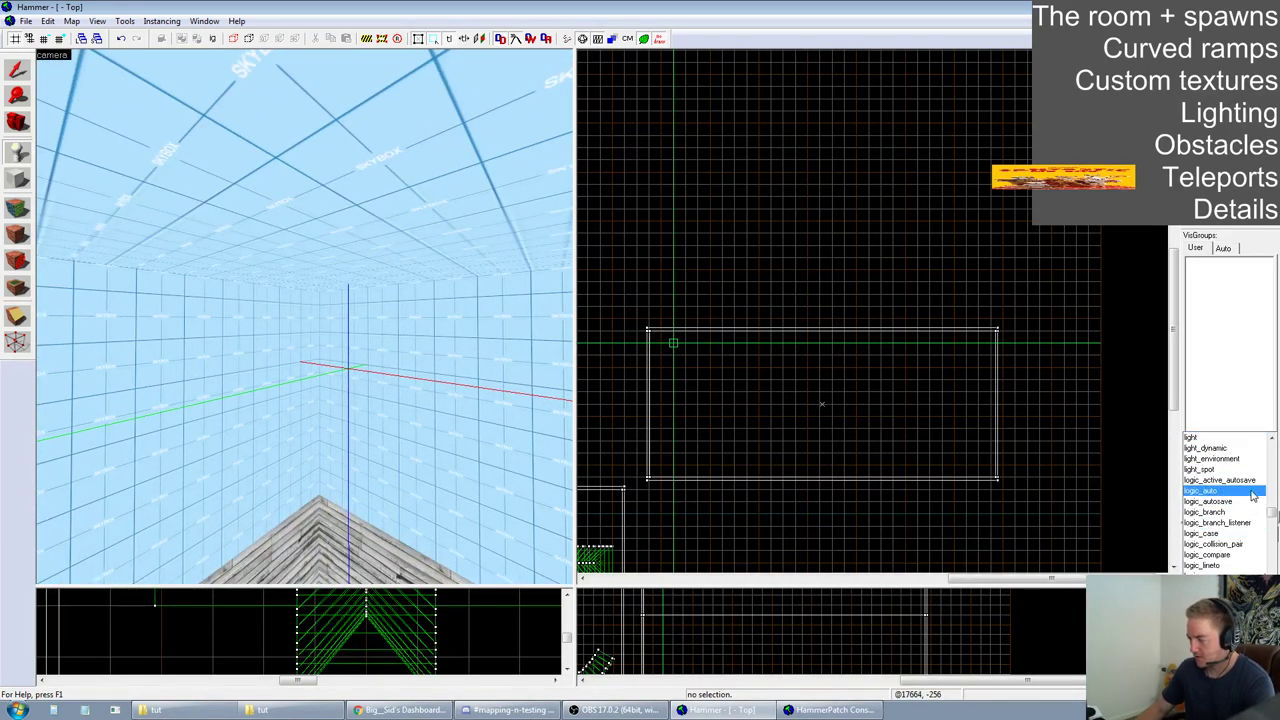
{"action": "left_click", "coordinate": [1237, 460]}
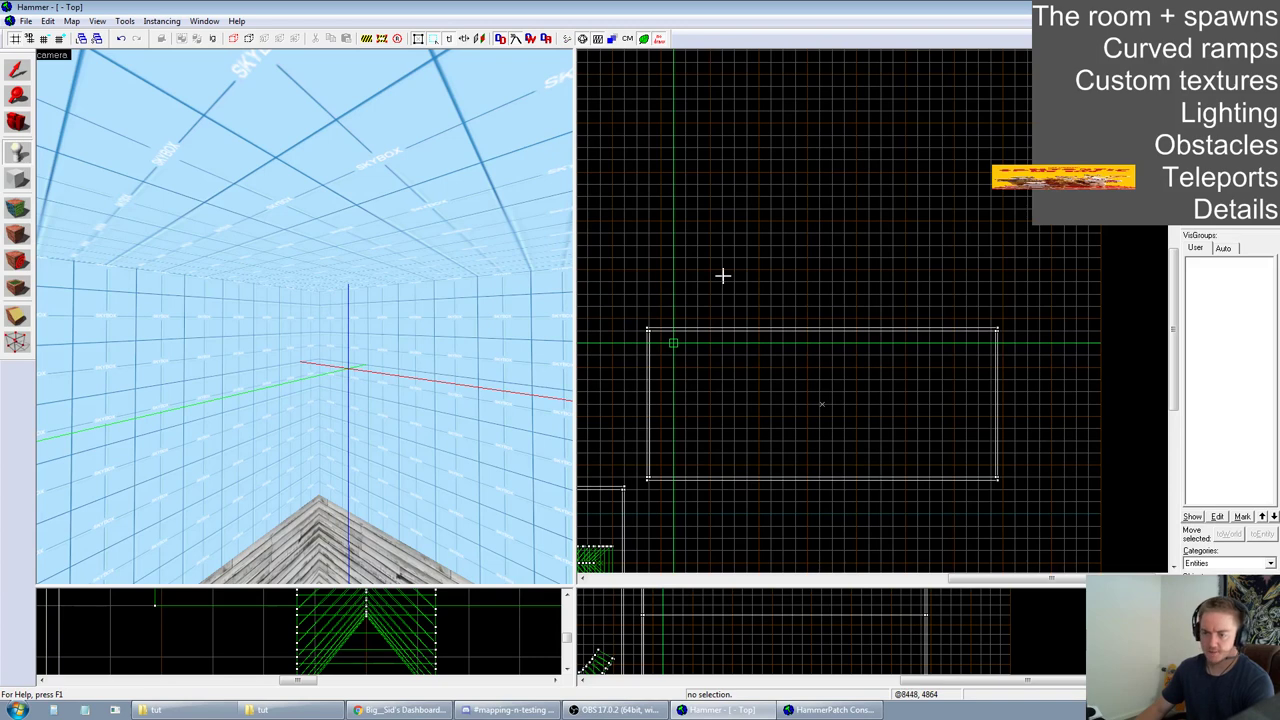
{"action": "key", "text": "Return"}
{"action": "key", "text": "alt+Return"}
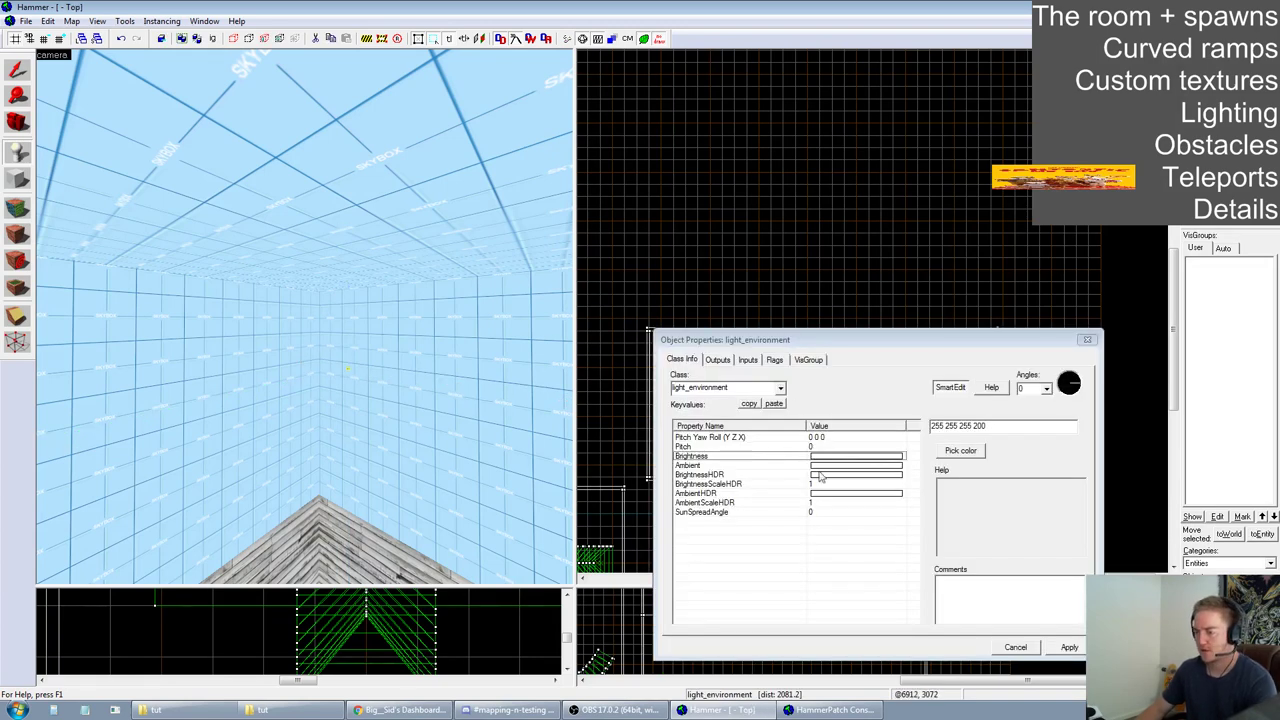
{"action": "left_click", "coordinate": [963, 451]}
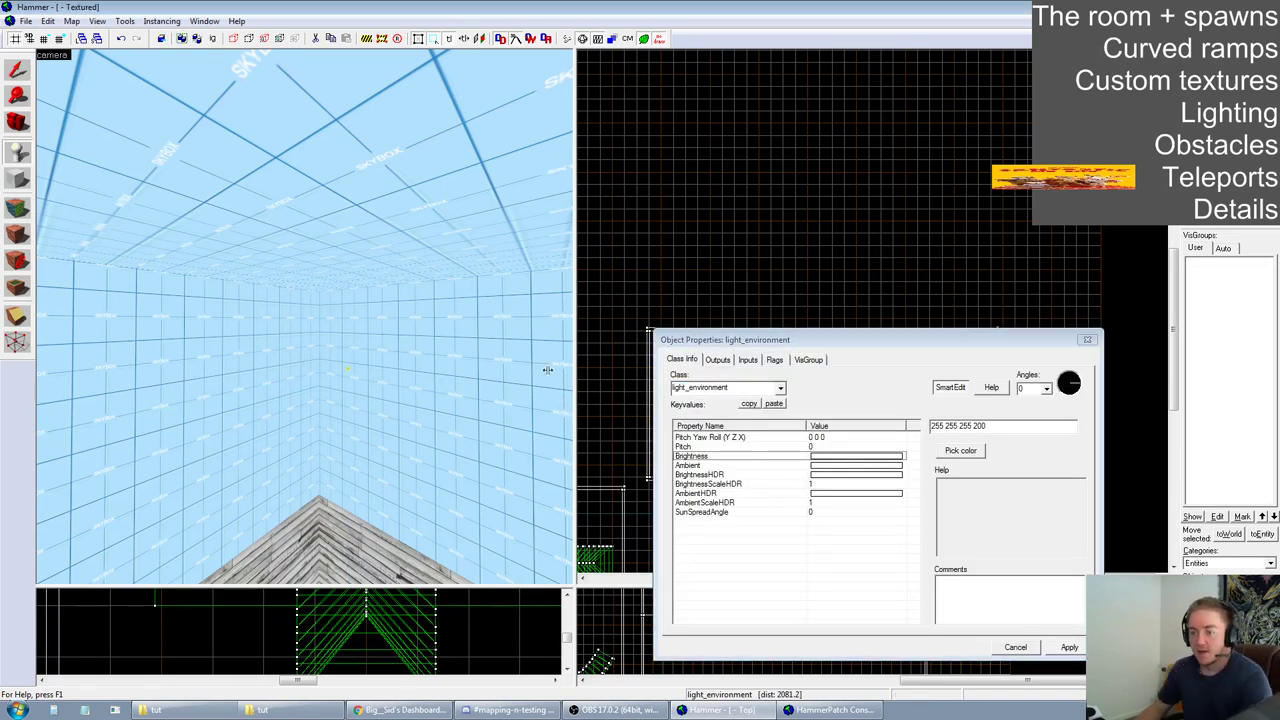
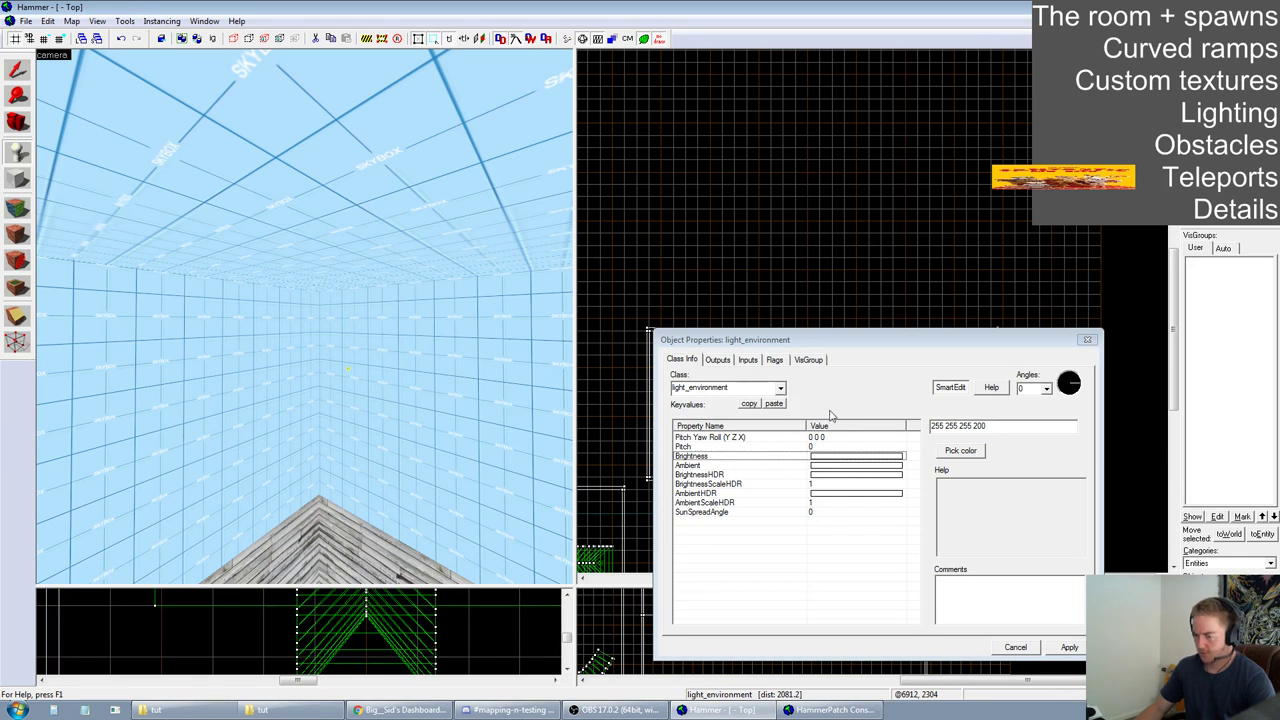
{"action": "left_click", "coordinate": [973, 427]}
{"action": "type", "text": "5"}
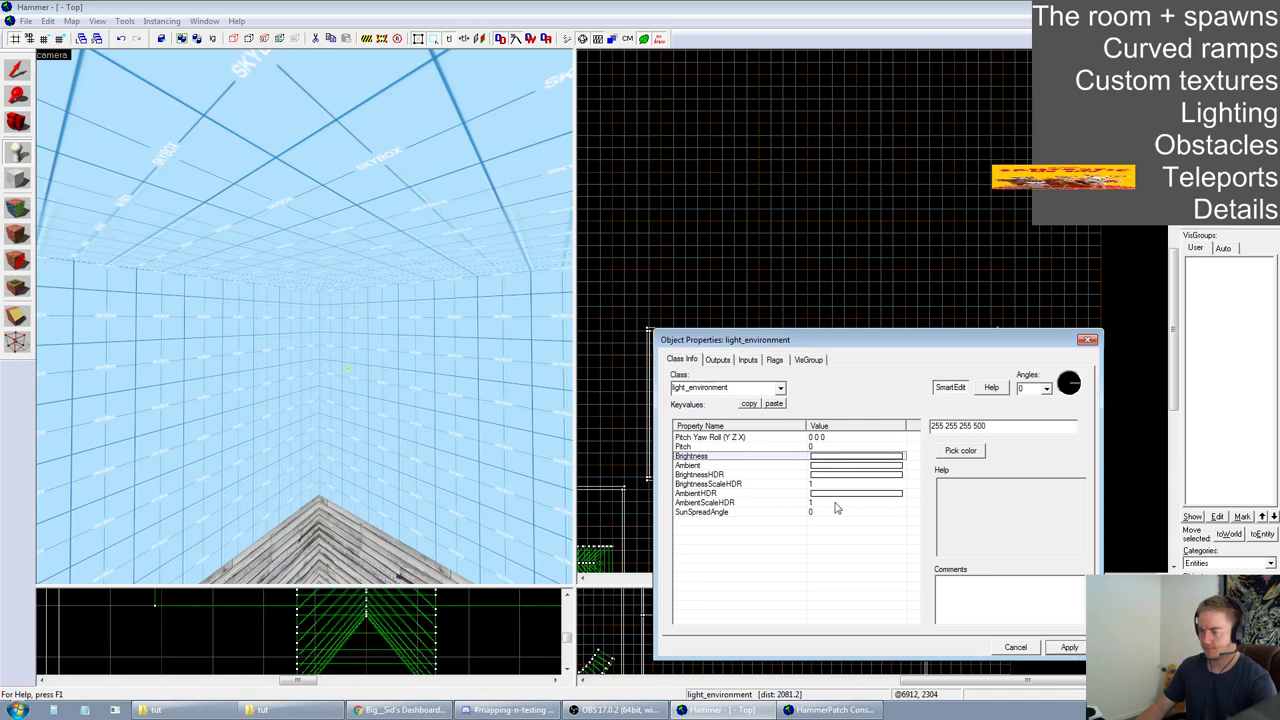
{"action": "left_click", "coordinate": [959, 451]}
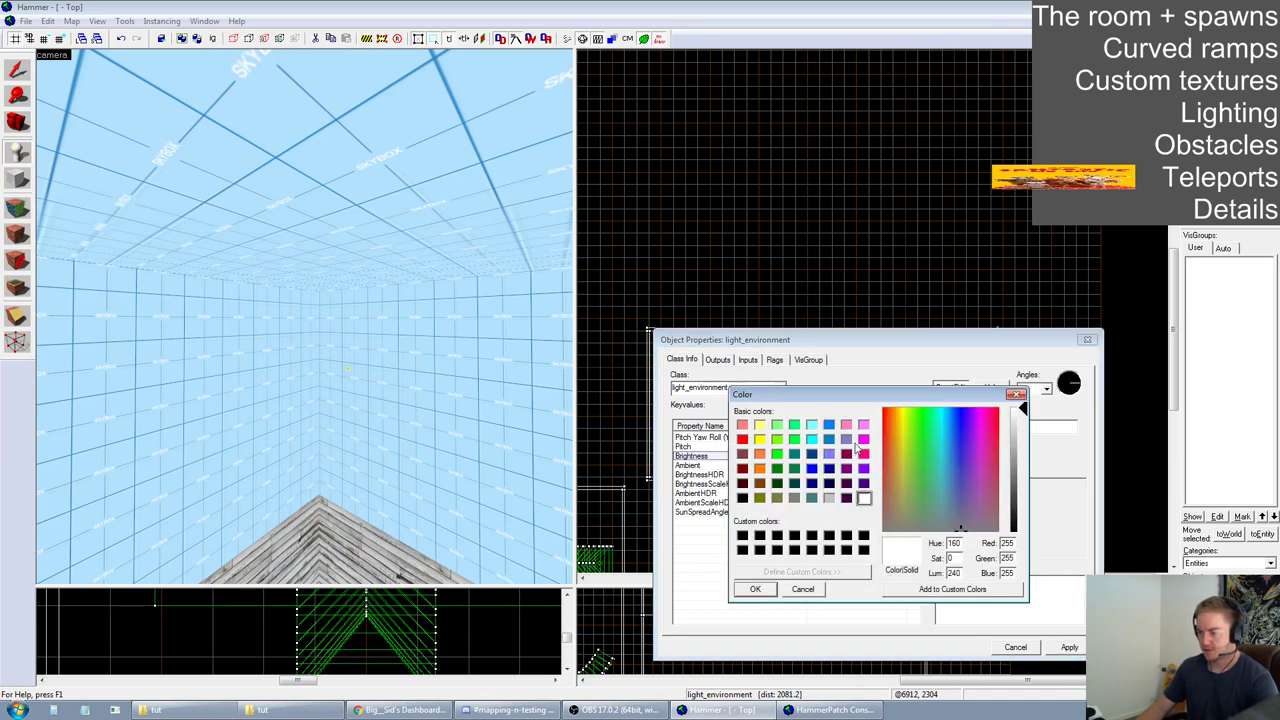
{"action": "left_click", "coordinate": [759, 425]}
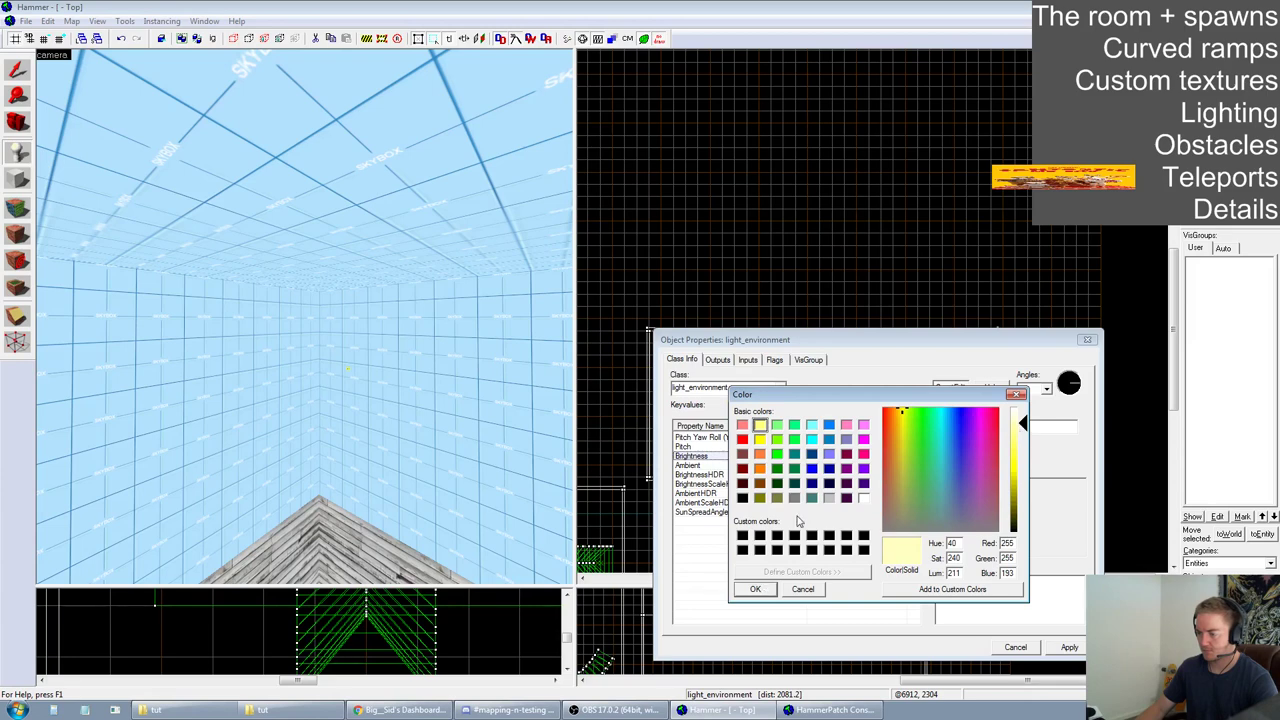
{"action": "left_click", "coordinate": [756, 589]}
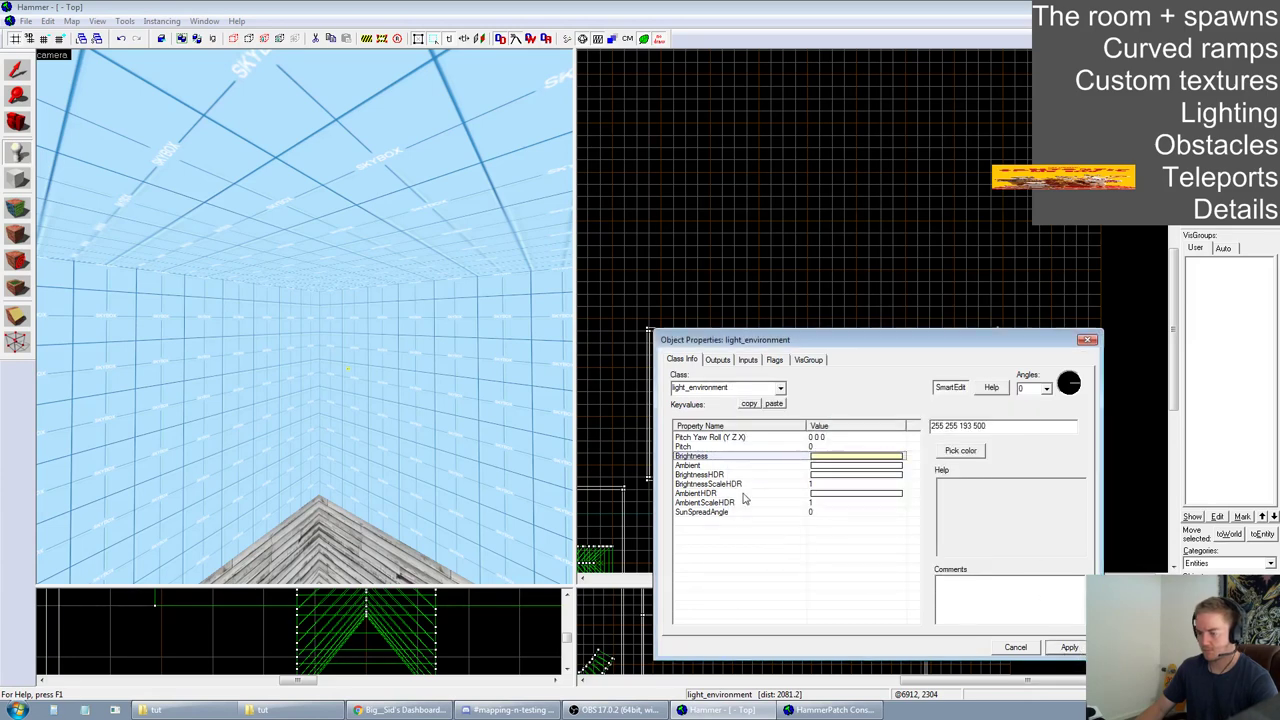
Aim the light_environment's pitch yaw roll at a point near the far end of the skybox room using Point At
{"action": "left_click", "coordinate": [819, 439]}
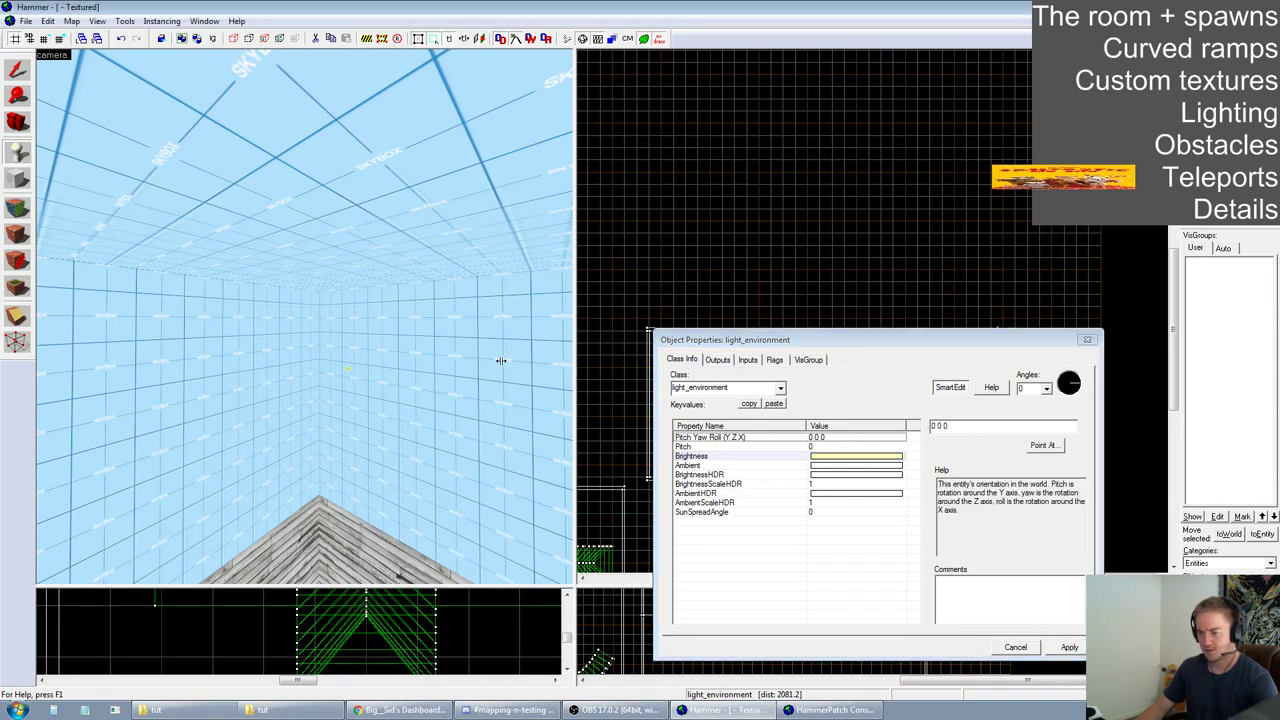
{"action": "key", "text": "z"}
{"action": "key", "text": "w"}
{"action": "key", "text": "a"}
{"action": "key", "text": "w"}
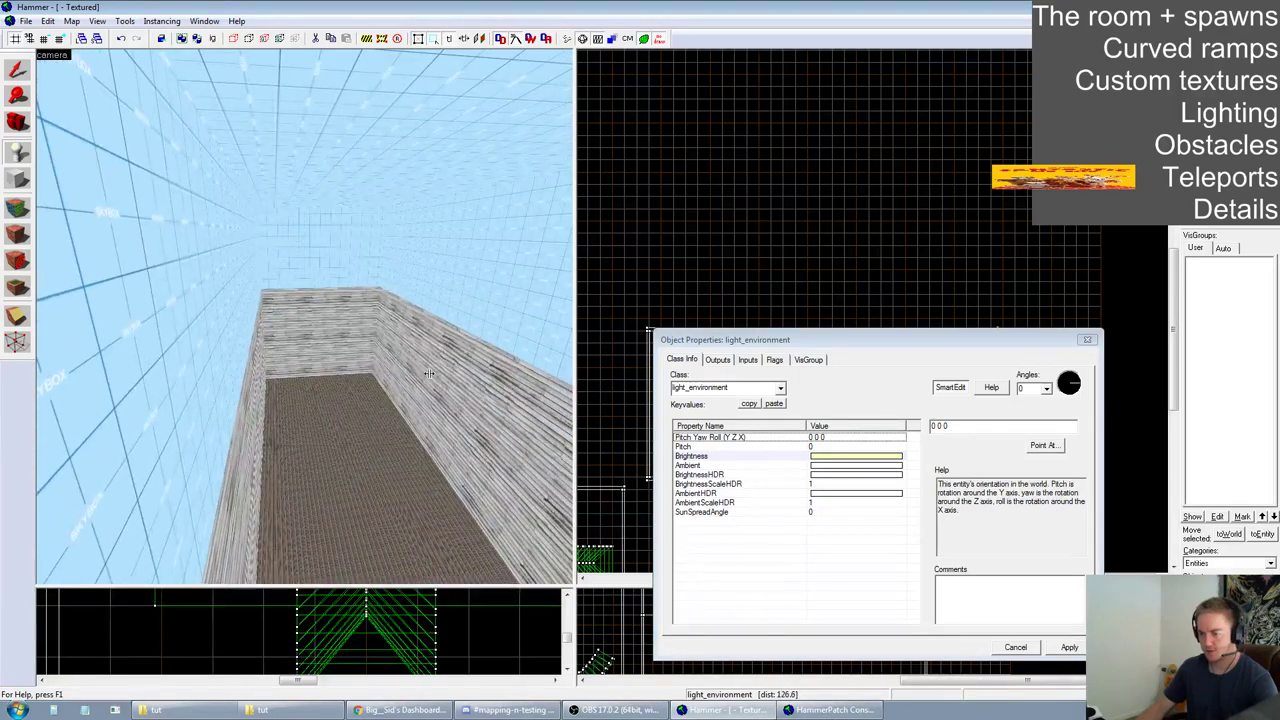
{"action": "key", "text": "z"}
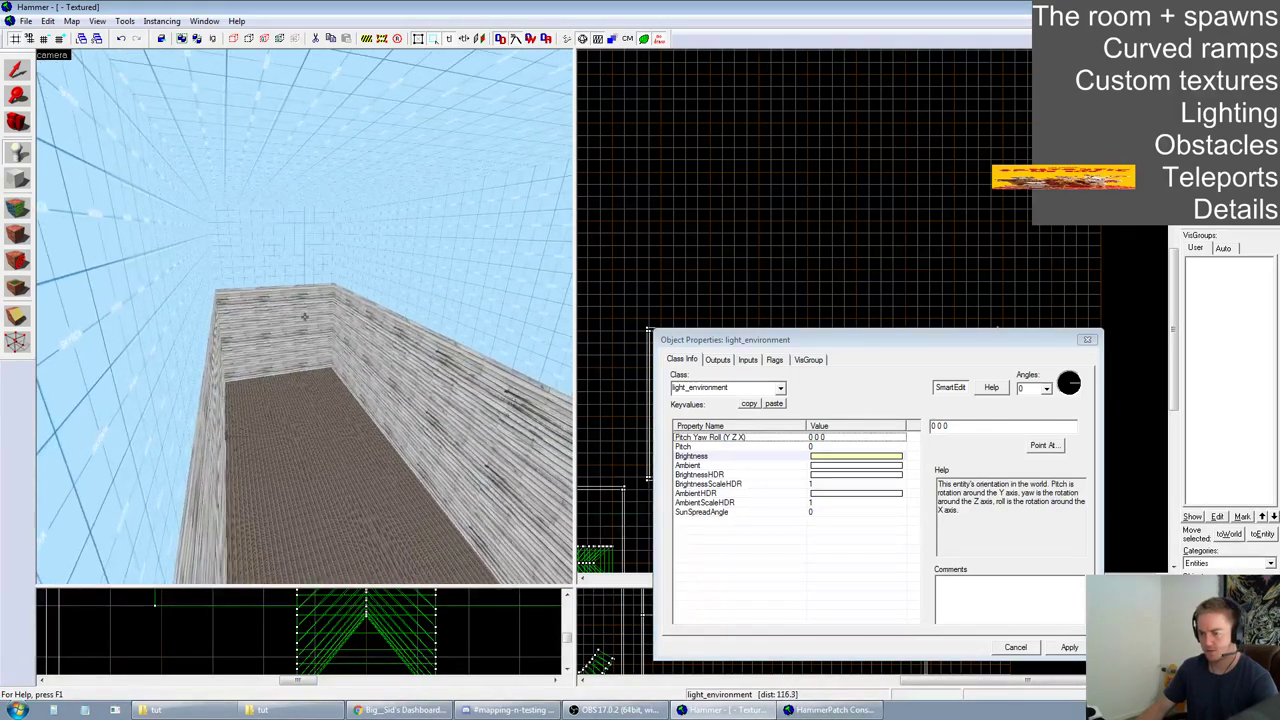
{"action": "key", "text": "z"}
{"action": "left_click", "coordinate": [1041, 446]}
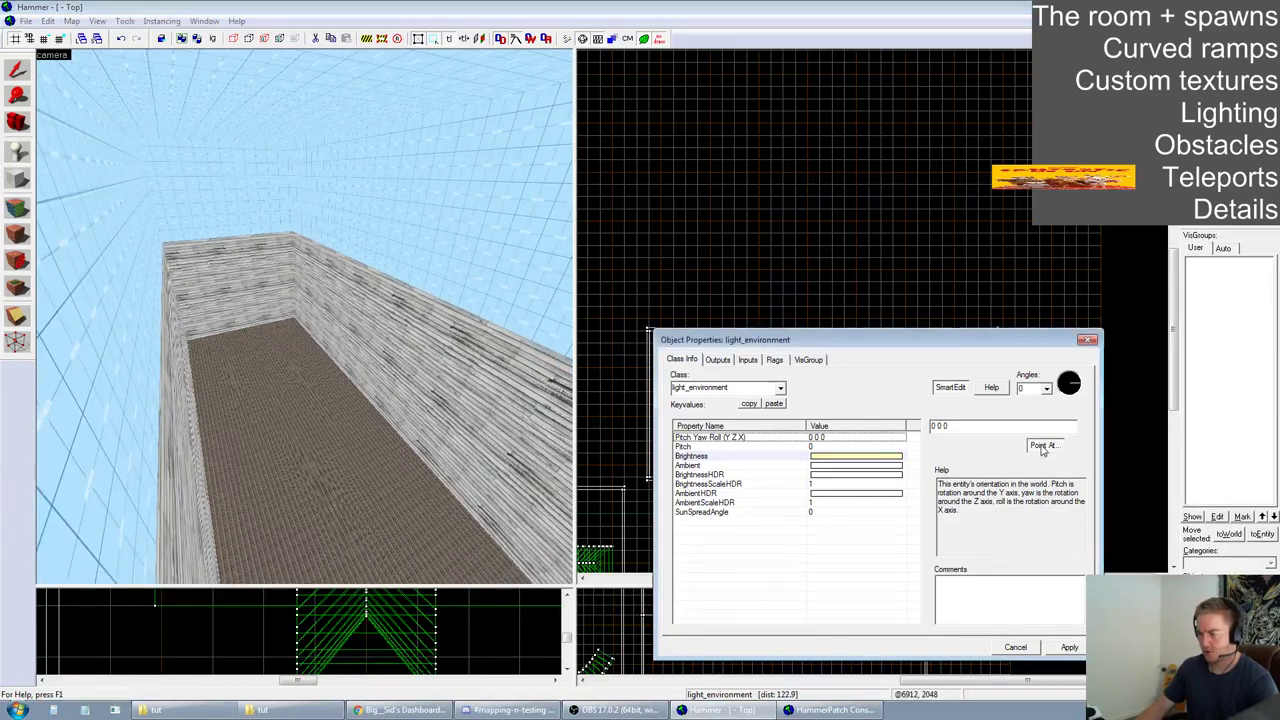
{"action": "left_click", "coordinate": [326, 318]}
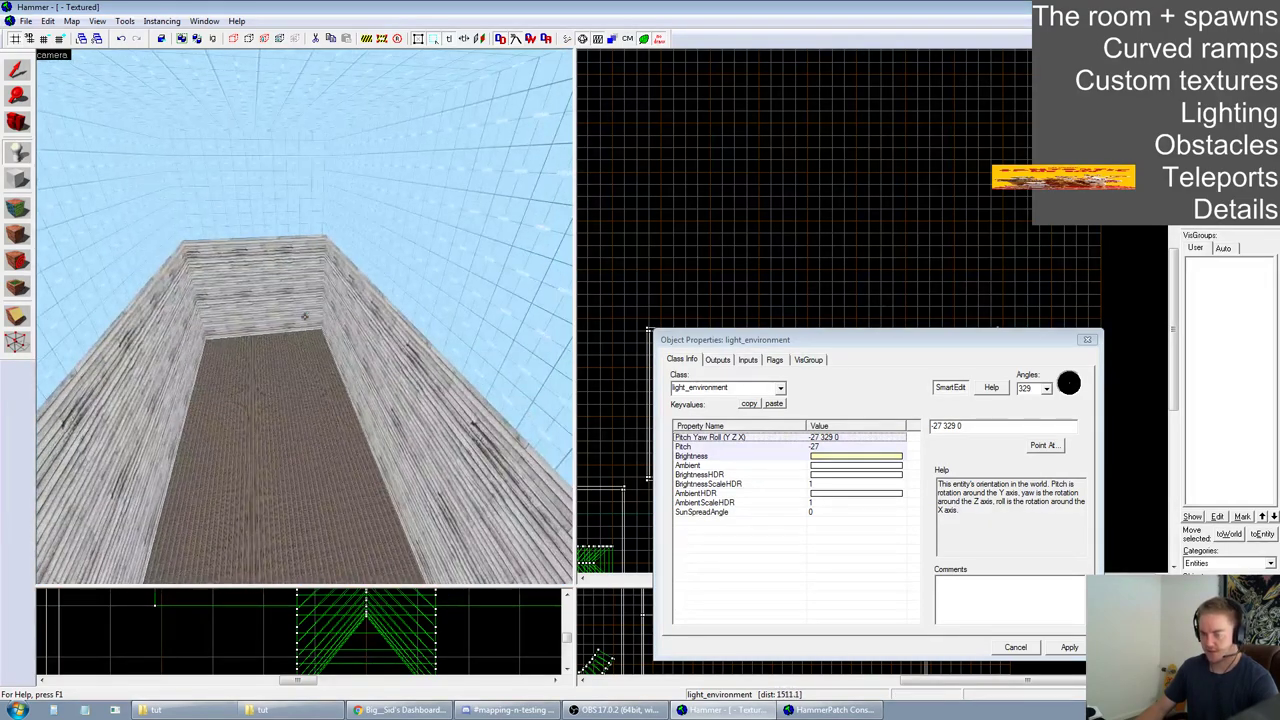
Aim the light_environment with Point At down at the skybox room's floor, using pitch yaw roll -57 314 0, apply it, and close the properties
{"action": "key", "text": "w"}
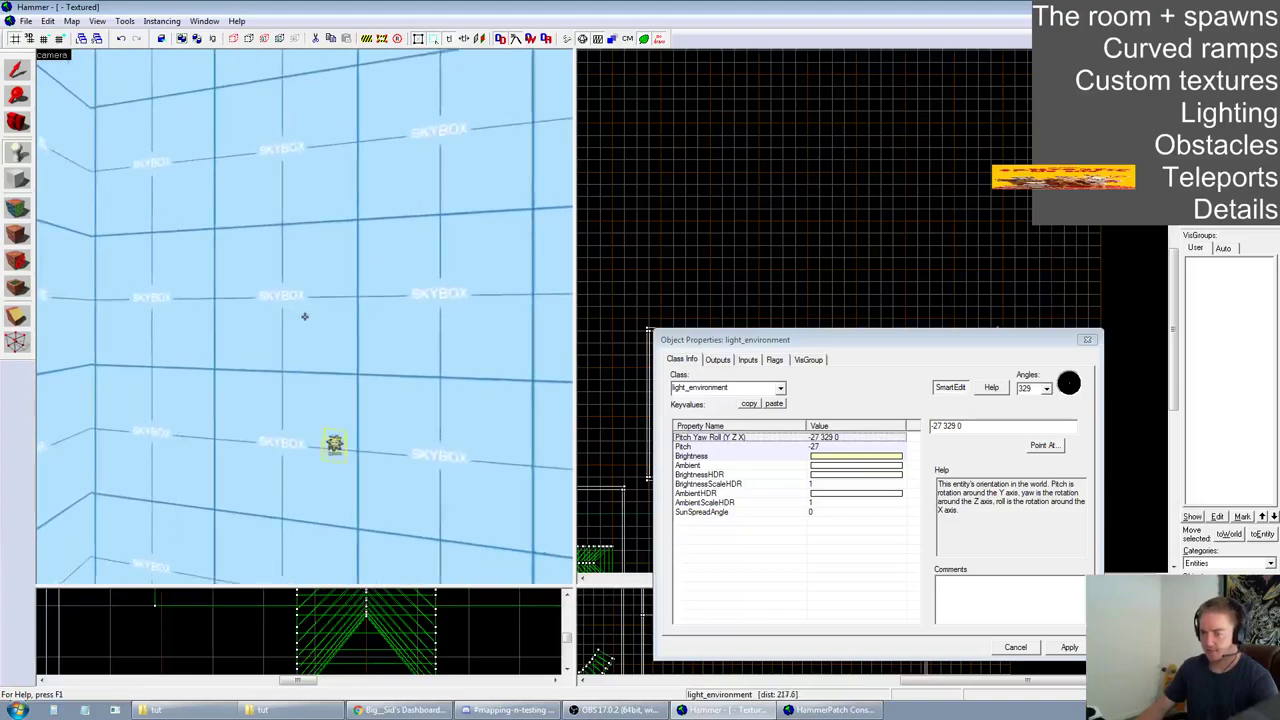
{"action": "left_click_drag", "start_coordinate": [305, 317], "coordinate": [305, 317]}
{"action": "key", "text": "z"}
{"action": "key", "text": "z"}
{"action": "key", "text": "z"}
{"action": "left_click", "coordinate": [1046, 446]}
{"action": "left_click", "coordinate": [361, 373]}
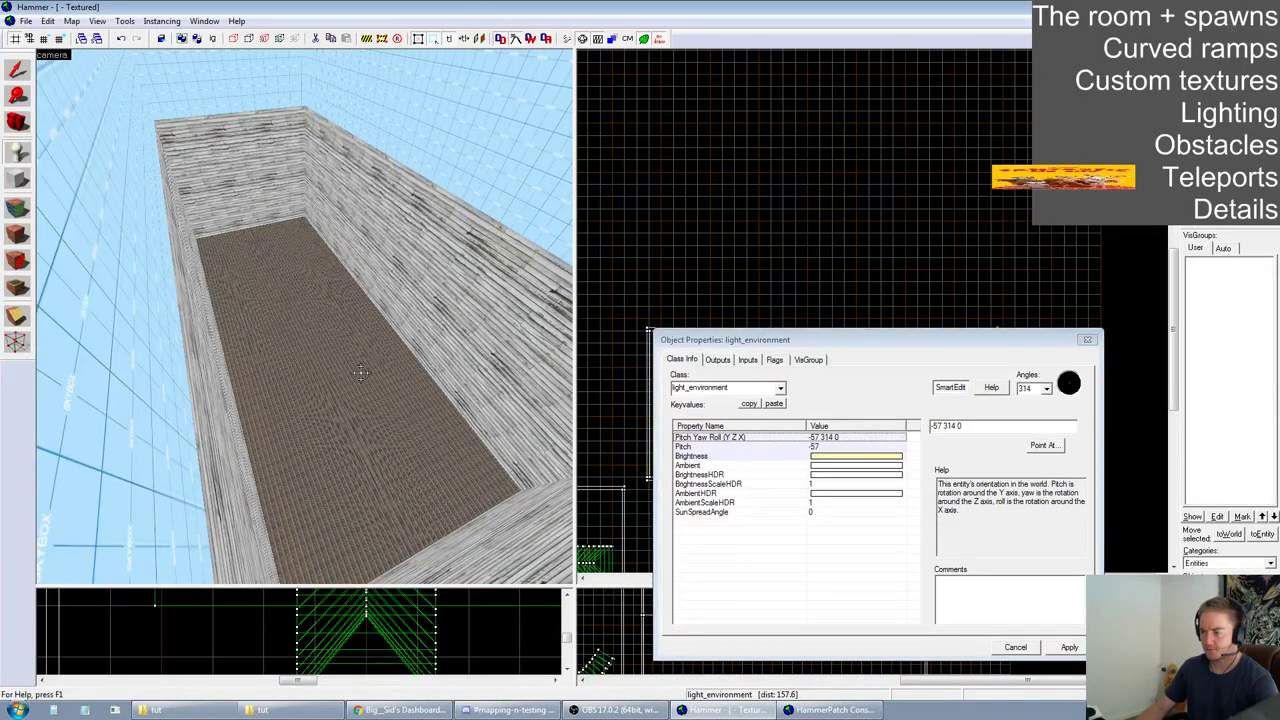
{"action": "key", "text": "z"}
{"action": "left_click_drag", "start_coordinate": [305, 317], "coordinate": [305, 317]}
{"action": "left_click", "coordinate": [1066, 647]}
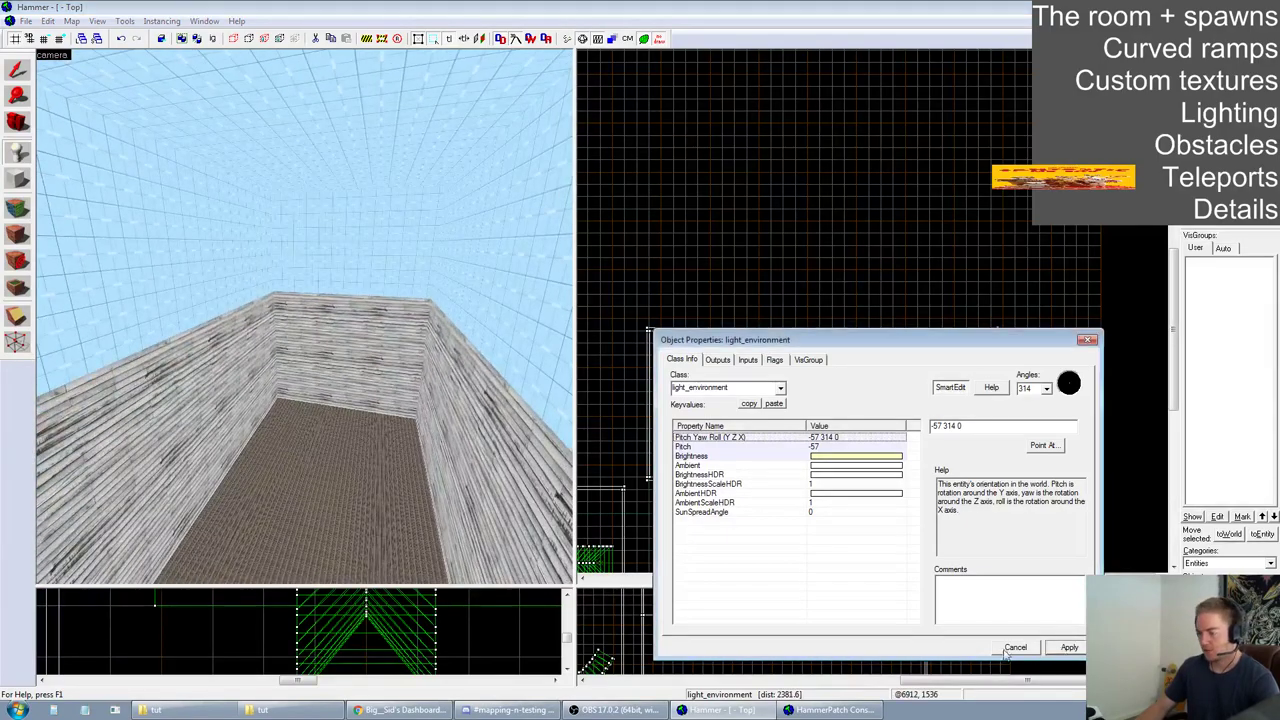
{"action": "key", "text": "Escape"}
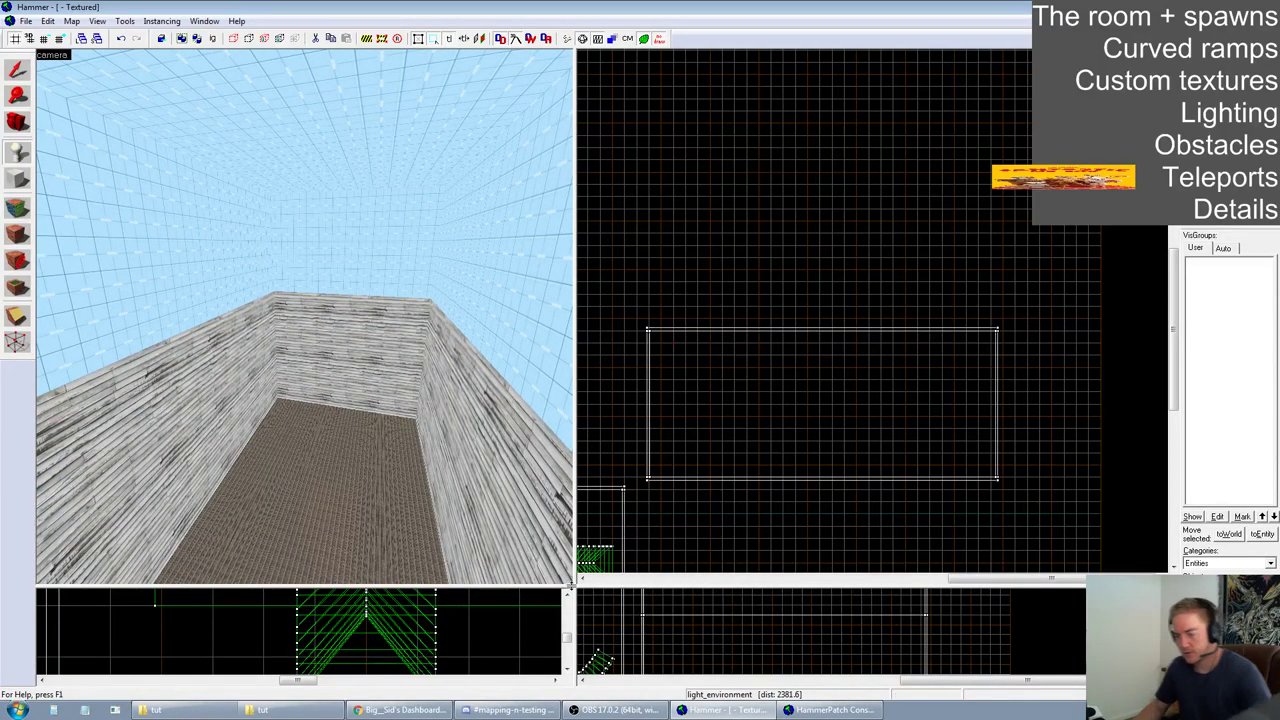
Copy the first room's start platform and upper curved ramp across to the skybox room in the side view
{"action": "left_click_drag", "start_coordinate": [575, 586], "coordinate": [336, 265]}
{"action": "scroll", "coordinate": [630, 485], "scroll_direction": "down", "scroll_amount": 4}
{"action": "scroll", "coordinate": [570, 470], "scroll_direction": "up", "scroll_amount": 2}
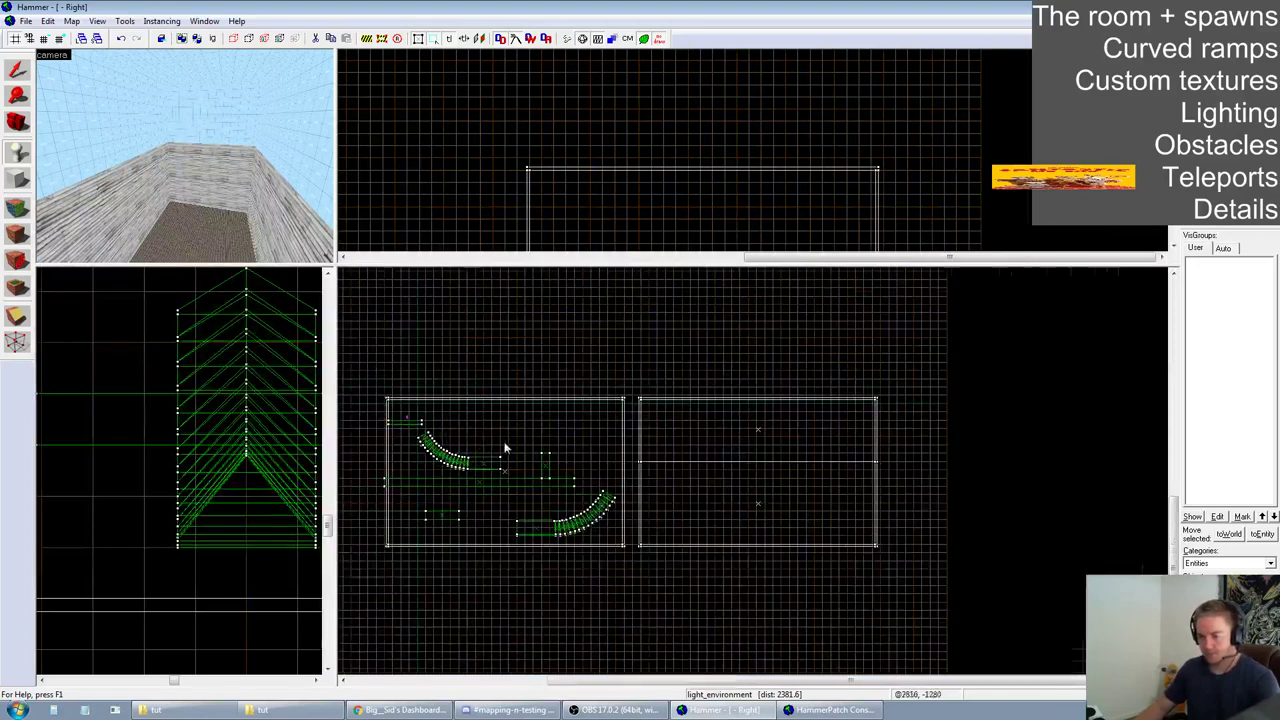
{"action": "scroll", "coordinate": [423, 434], "scroll_direction": "up", "scroll_amount": 2}
{"action": "left_click", "coordinate": [17, 70]}
{"action": "key", "text": "Escape"}
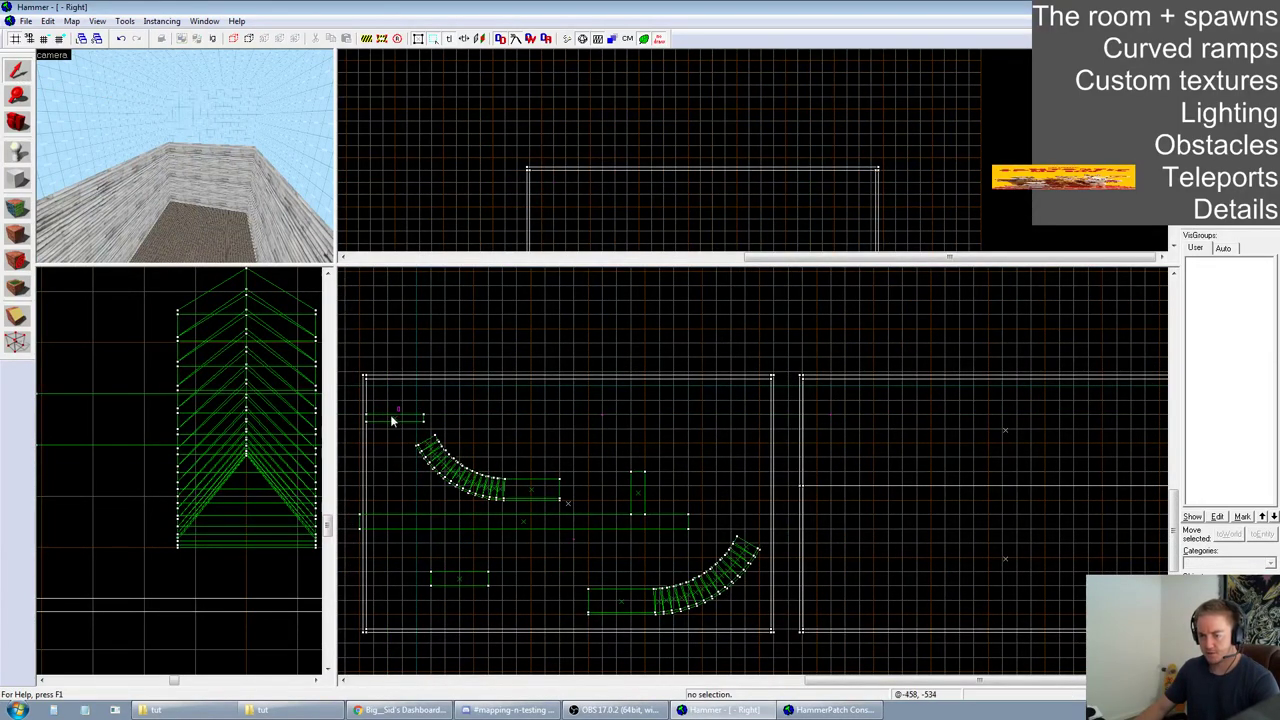
{"action": "left_click", "coordinate": [391, 417]}
{"action": "left_click", "coordinate": [512, 487]}
{"action": "left_click", "coordinate": [394, 418], "text": "ctrl"}
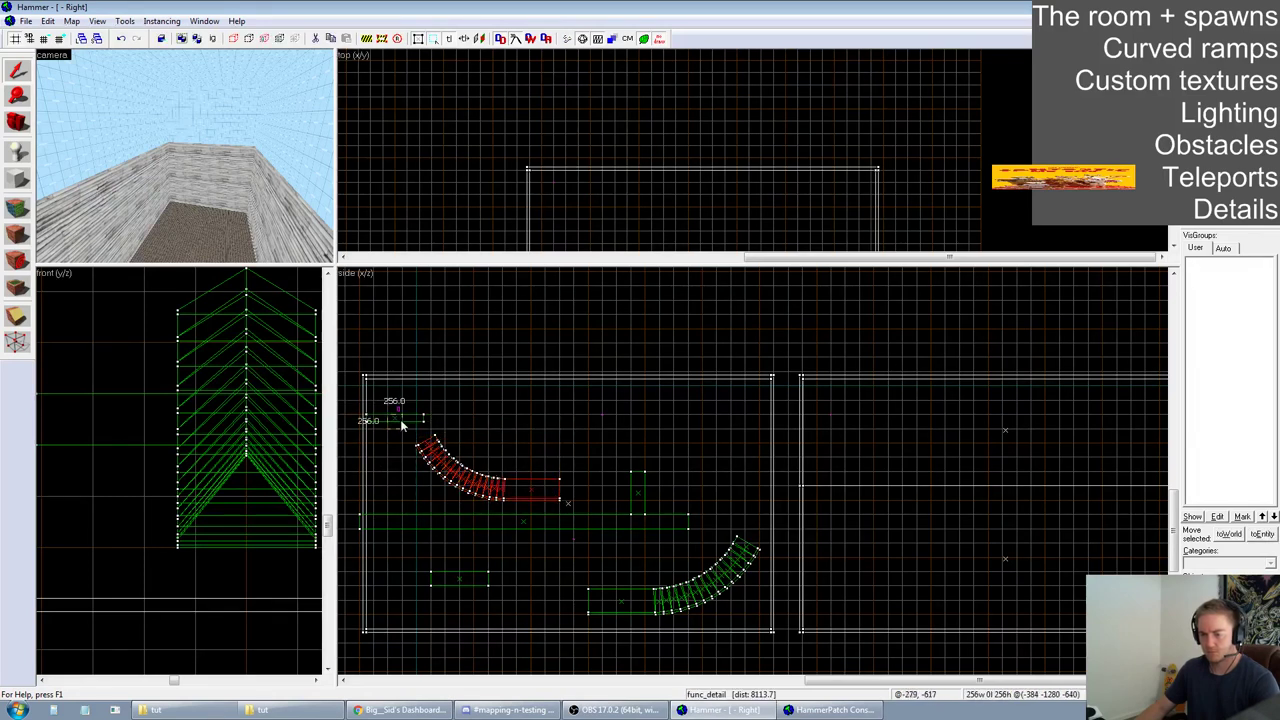
{"action": "left_click_drag", "start_coordinate": [456, 483], "coordinate": [901, 485], "text": "shift"}
Move the copied platform and curved ramp inside the skybox room's walls in the top view, and clear the selection
{"action": "left_click_drag", "start_coordinate": [340, 262], "coordinate": [300, 505]}
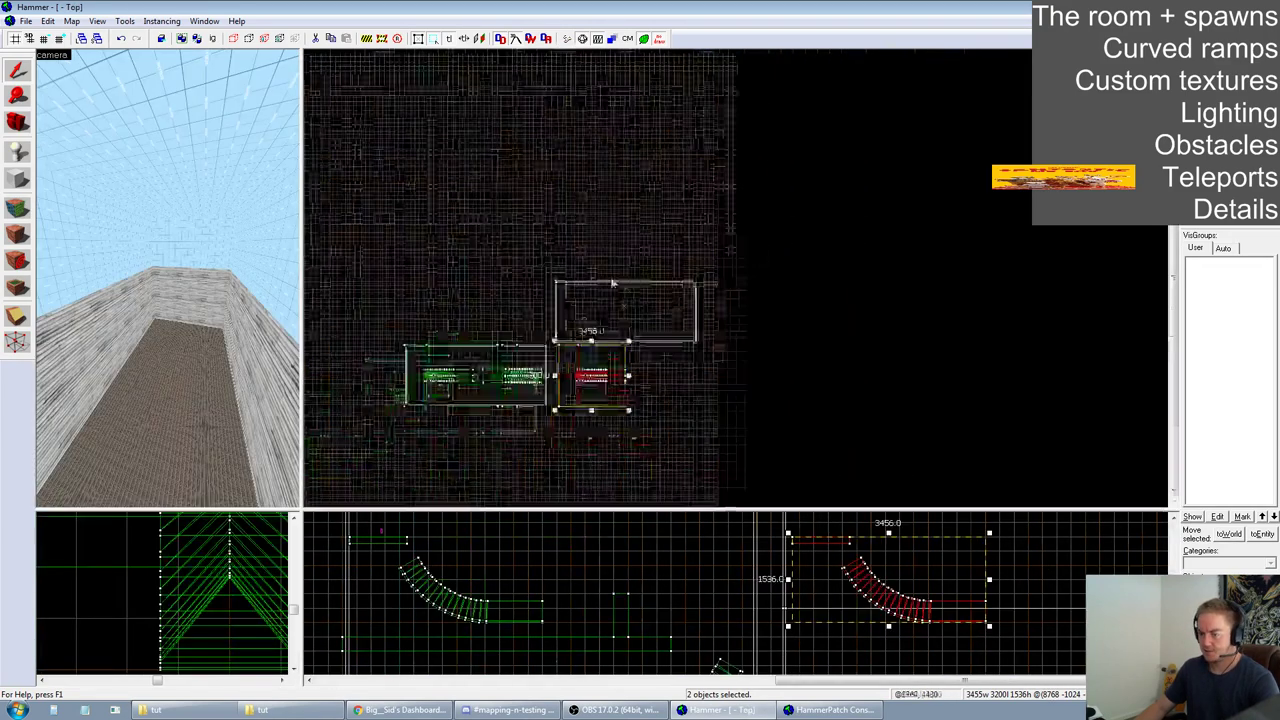
{"action": "scroll", "coordinate": [590, 360], "scroll_direction": "up", "scroll_amount": 3}
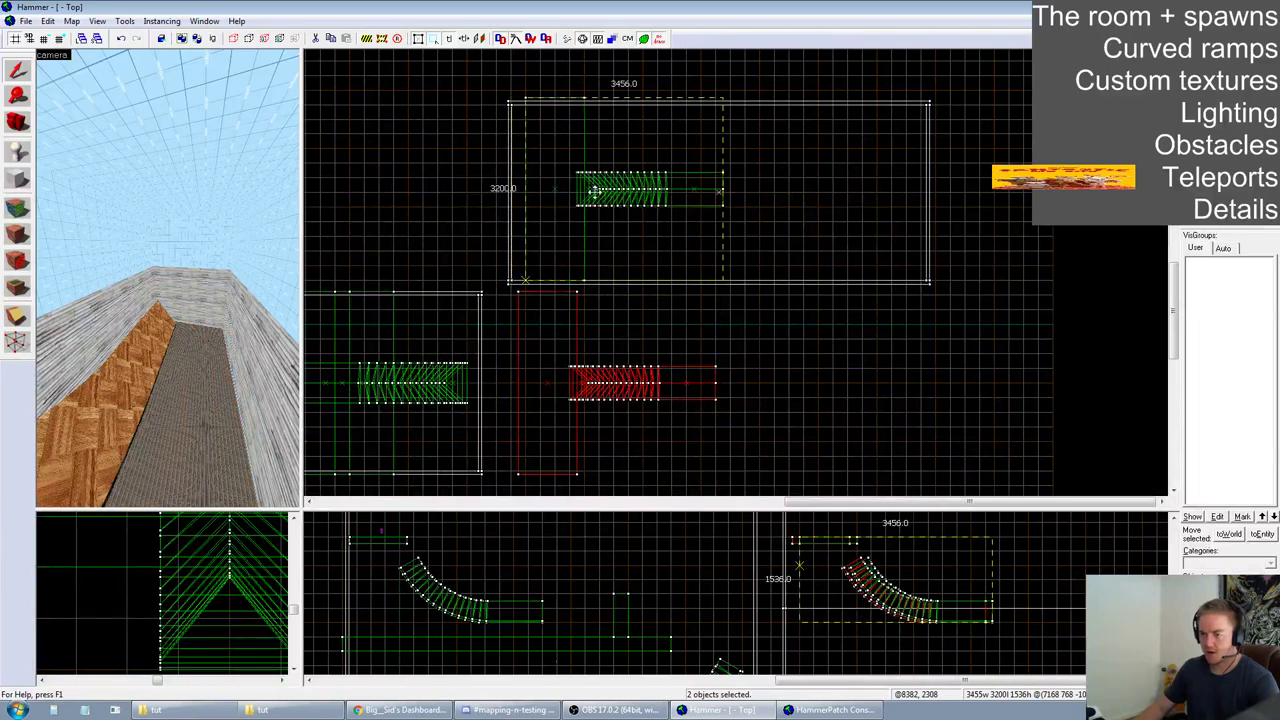
{"action": "key", "text": "ctrl+z"}
{"action": "scroll", "coordinate": [596, 194], "scroll_direction": "up", "scroll_amount": 3}
{"action": "left_click_drag", "start_coordinate": [618, 195], "coordinate": [613, 205]}
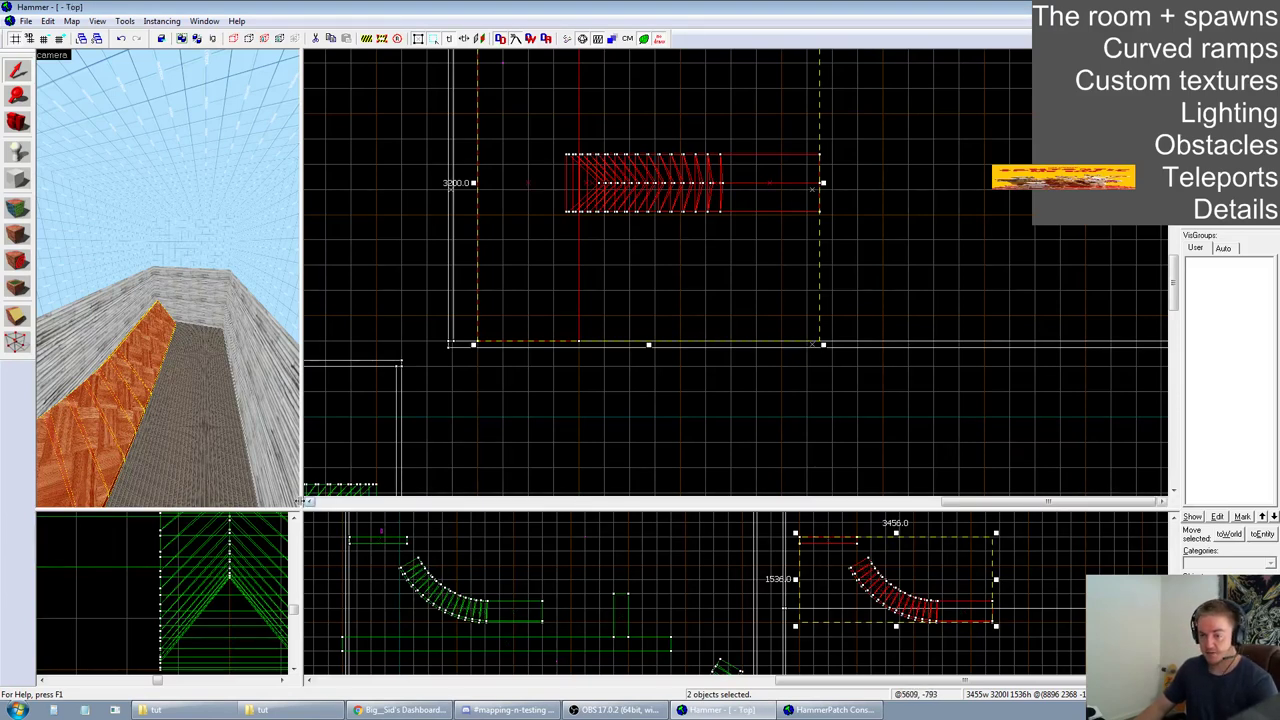
{"action": "left_click", "coordinate": [490, 380]}
Place an info_teleport_destination entity on the copied platform in the skybox room, centred in front of the curved ramp
{"action": "left_click_drag", "start_coordinate": [303, 510], "coordinate": [333, 458]}
{"action": "scroll", "coordinate": [612, 511], "scroll_direction": "up", "scroll_amount": 2}
{"action": "scroll", "coordinate": [665, 395], "scroll_direction": "down", "scroll_amount": 3}
{"action": "scroll", "coordinate": [623, 262], "scroll_direction": "up", "scroll_amount": 3}
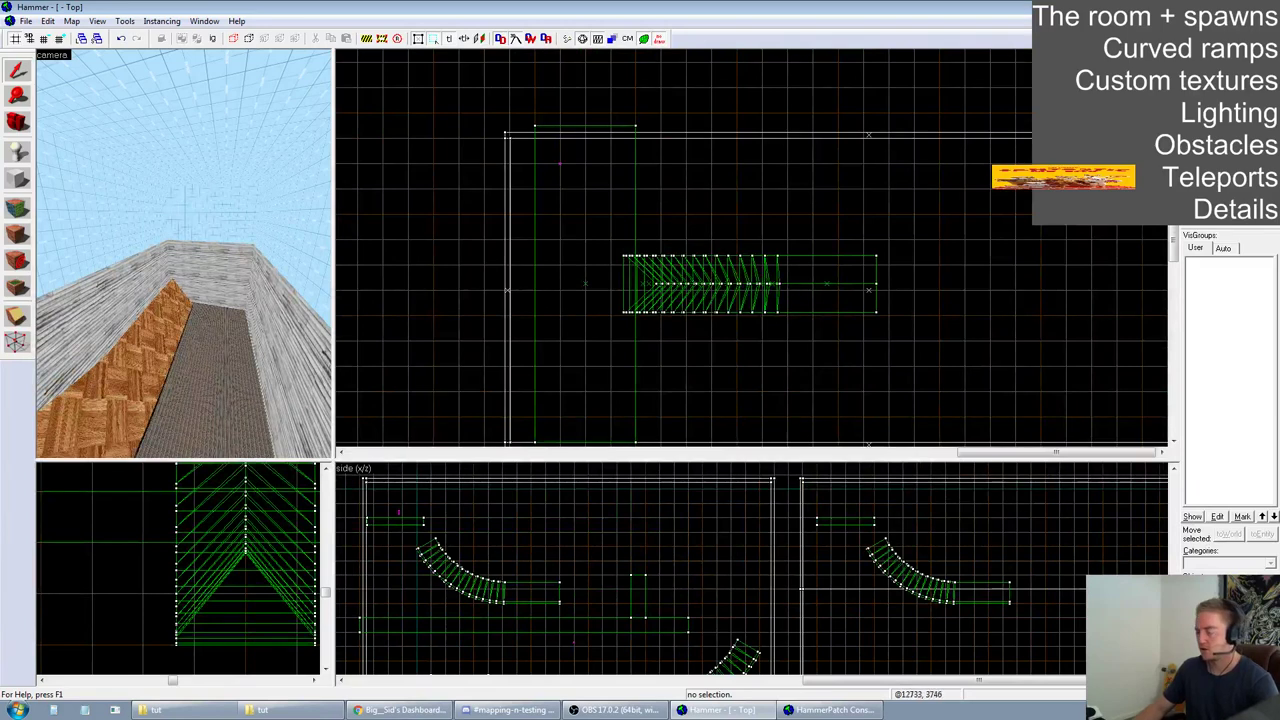
{"action": "left_click", "coordinate": [17, 150]}
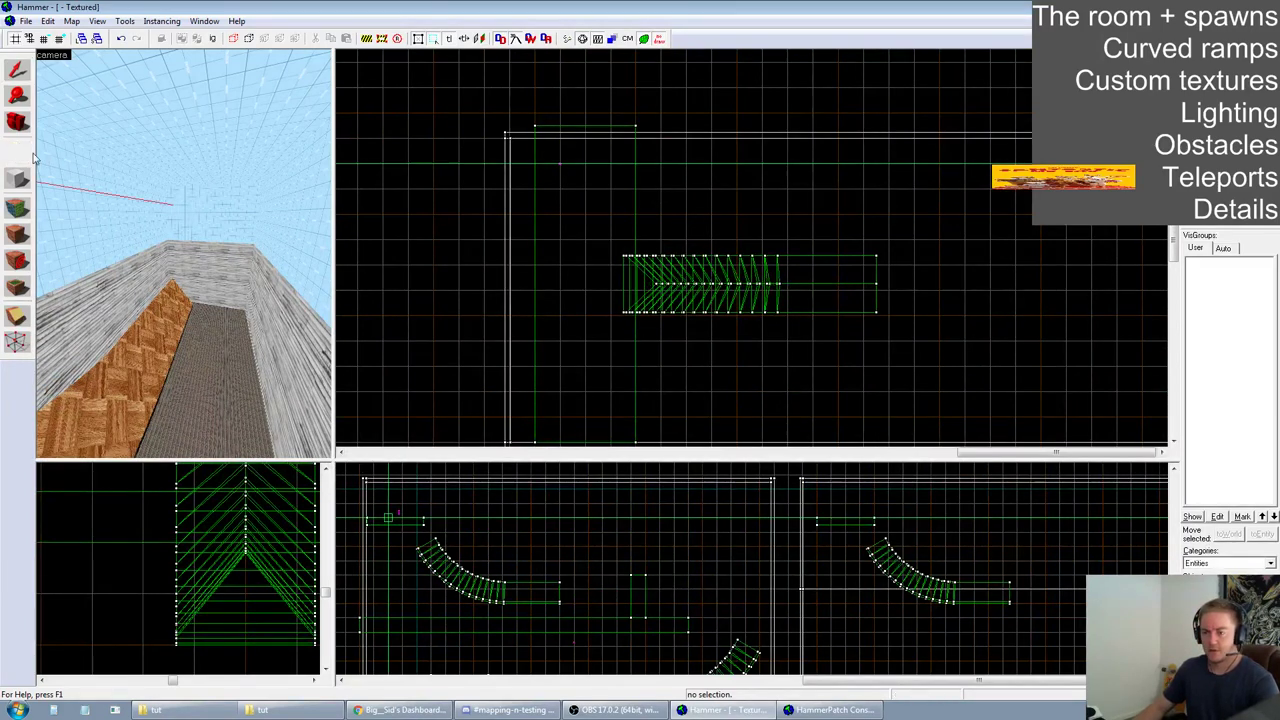
{"action": "left_click", "coordinate": [584, 291]}
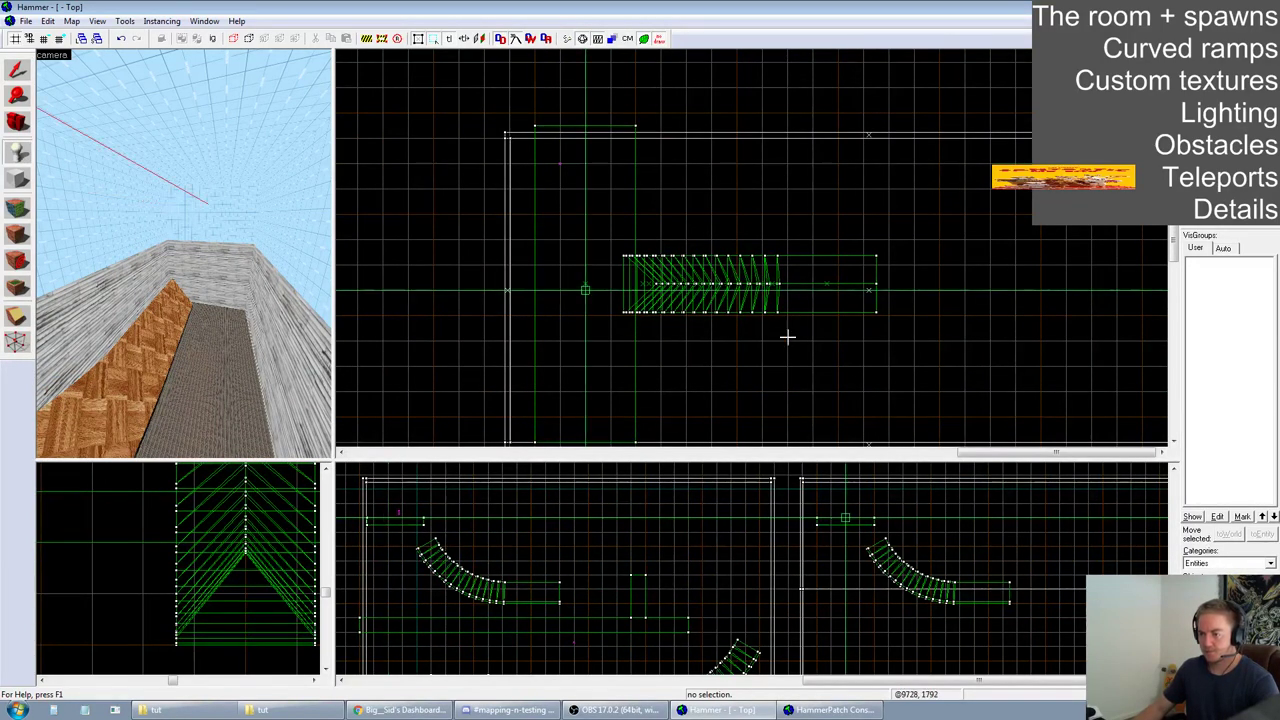
{"action": "left_click", "coordinate": [1271, 588]}
{"action": "mouse_move", "coordinate": [1273, 518]}
{"action": "left_mouse_down"}
{"action": "mouse_move", "coordinate": [1273, 545]}
{"action": "mouse_move", "coordinate": [1273, 521]}
{"action": "left_mouse_up"}
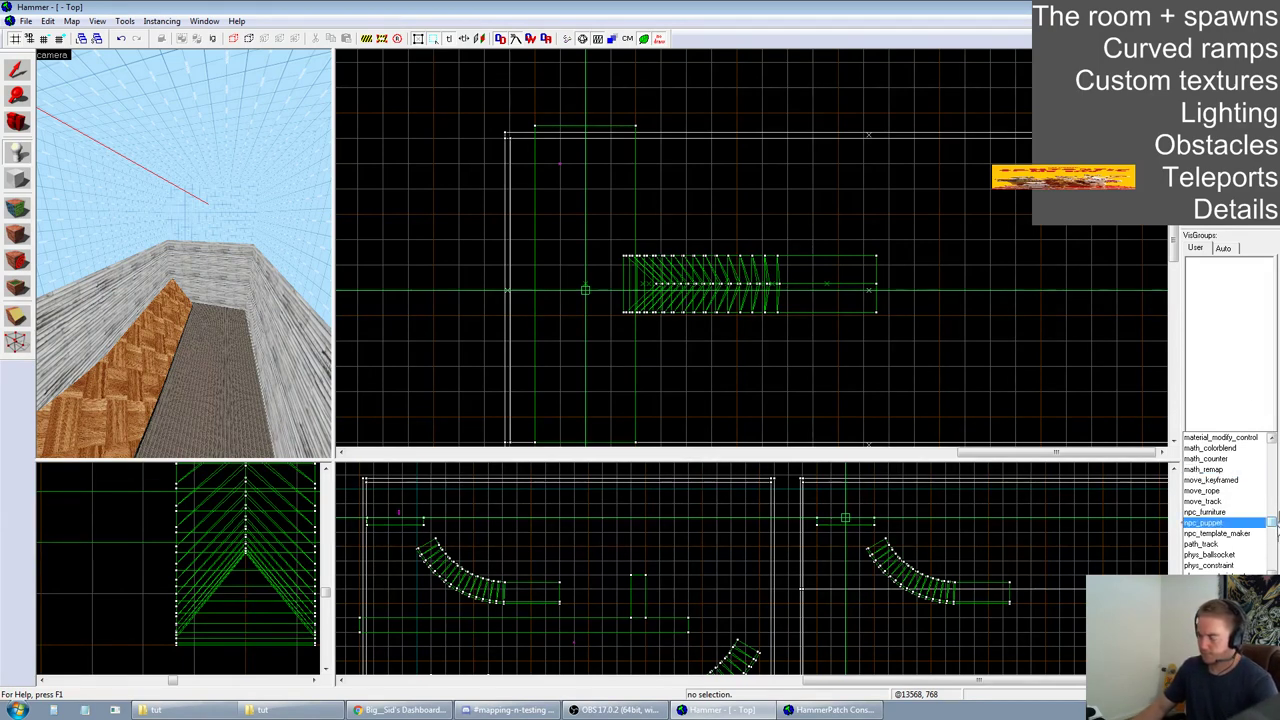
{"action": "left_click_drag", "start_coordinate": [1272, 522], "coordinate": [1275, 506]}
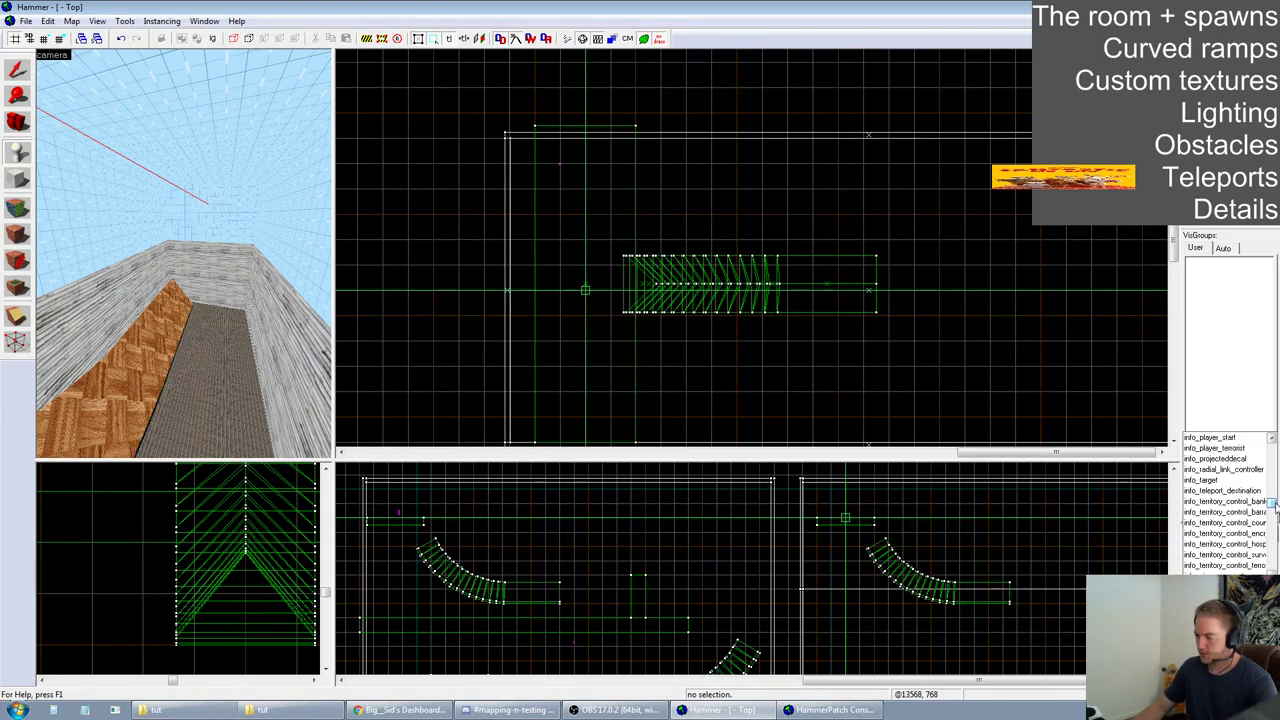
{"action": "left_click", "coordinate": [1226, 492]}
{"action": "scroll", "coordinate": [843, 526], "scroll_direction": "up", "scroll_amount": 2}
{"action": "scroll", "coordinate": [883, 482], "scroll_direction": "up", "scroll_amount": 1}
{"action": "key", "text": "Return"}
Reduce the grid size and raise the info_teleport_destination a little above the platform in the side view
{"action": "scroll", "coordinate": [900, 510], "scroll_direction": "up", "scroll_amount": 2}
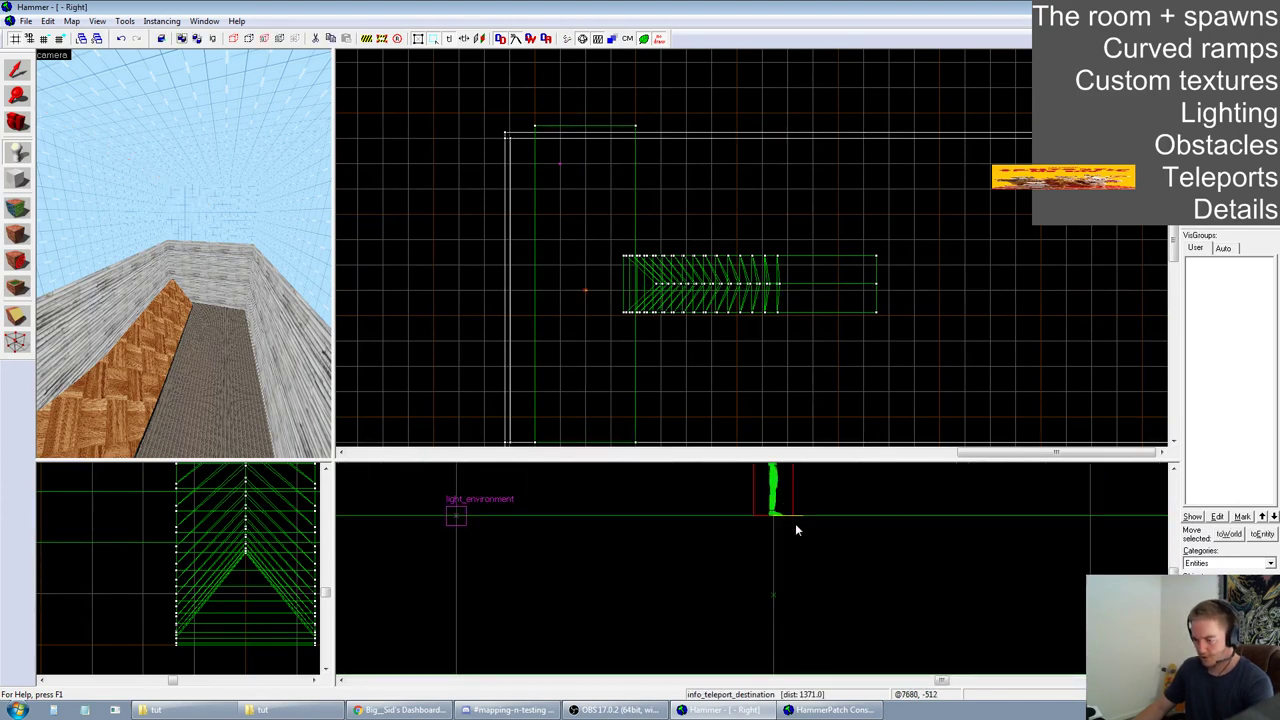
{"action": "scroll", "coordinate": [813, 480], "scroll_direction": "up", "scroll_amount": 2}
{"action": "key", "text": "["}
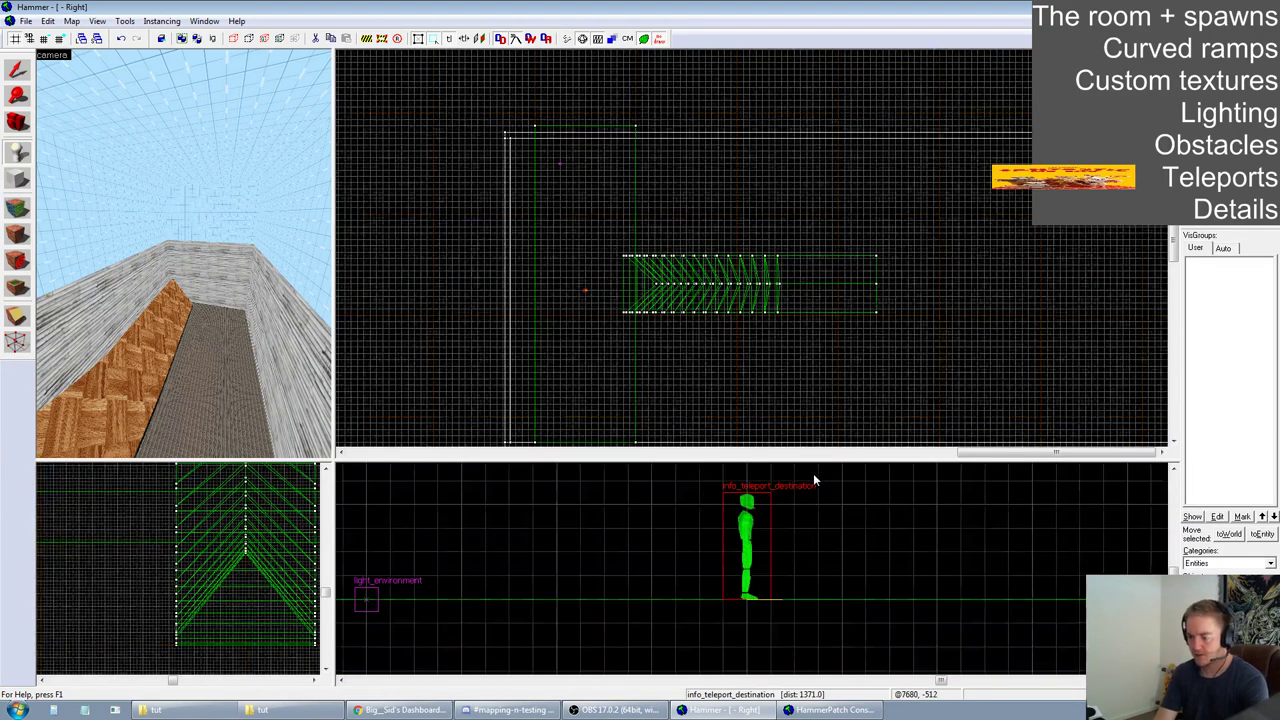
{"action": "key", "text": "Up"}
{"action": "left_click", "coordinate": [17, 68]}
{"action": "key", "text": "Up"}
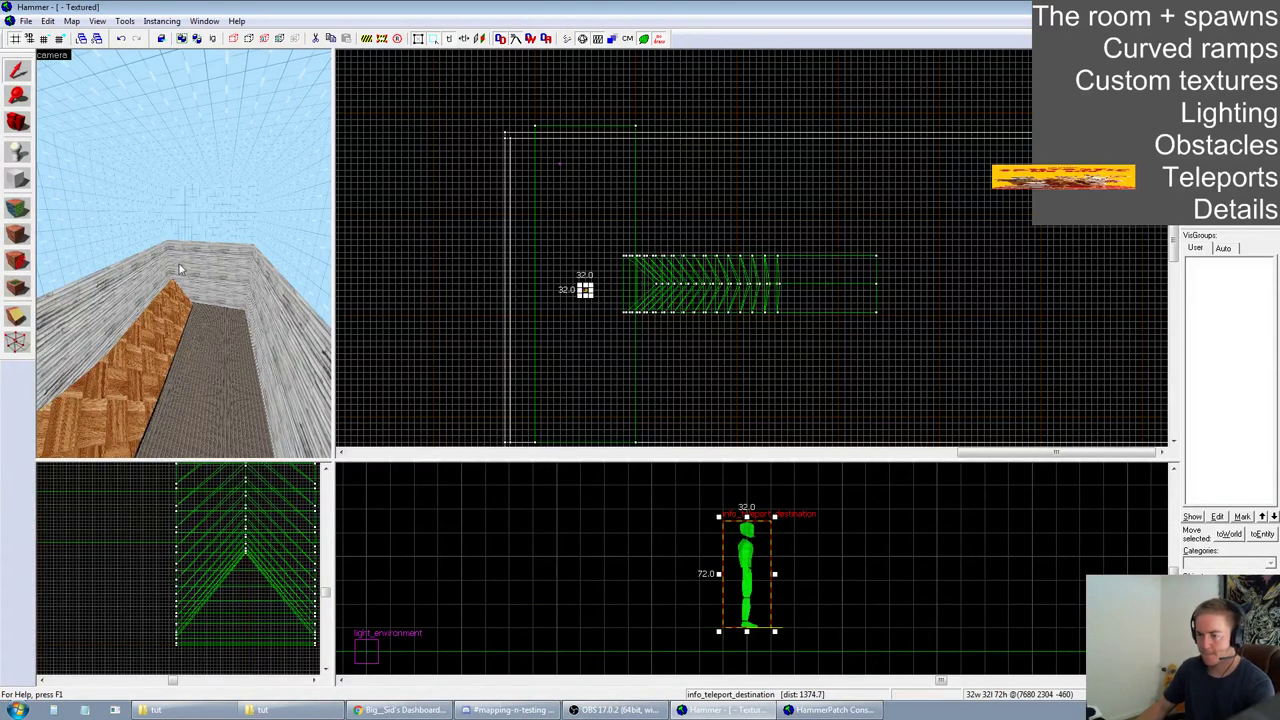
Name the info_teleport_destination stage2, apply the change, and close its properties
{"action": "key", "text": "alt+Return"}
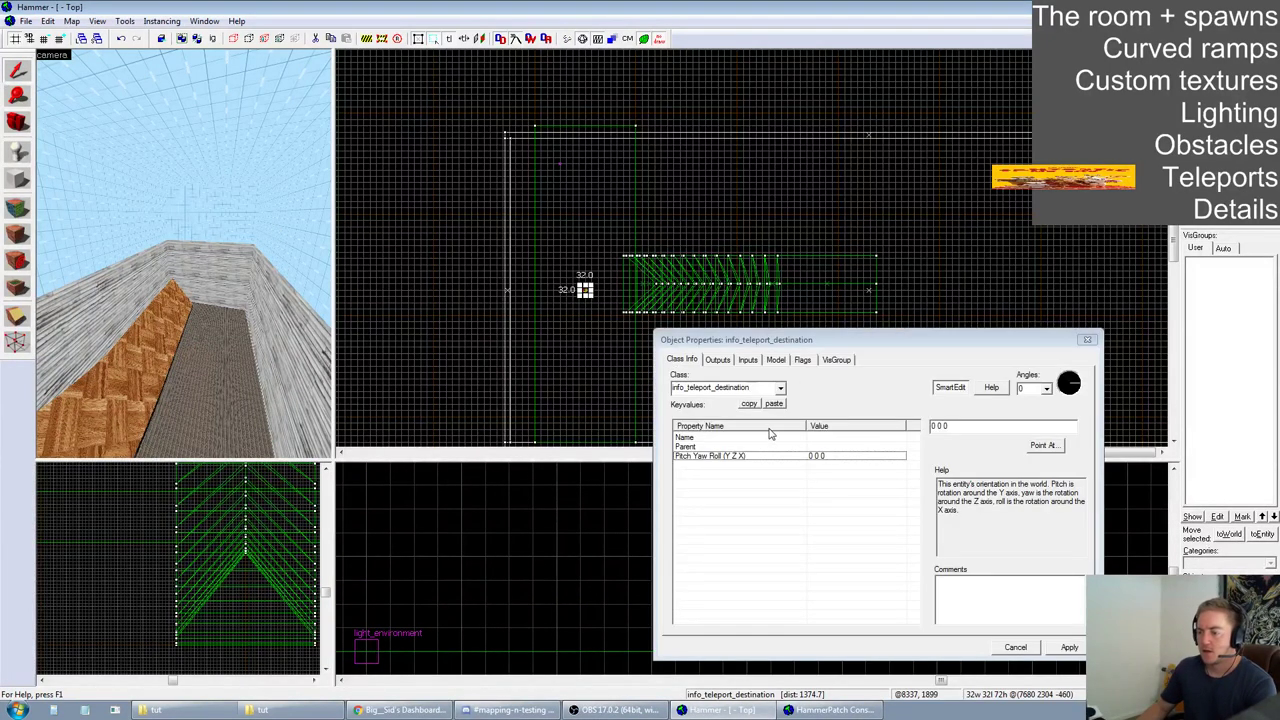
{"action": "left_click", "coordinate": [824, 438]}
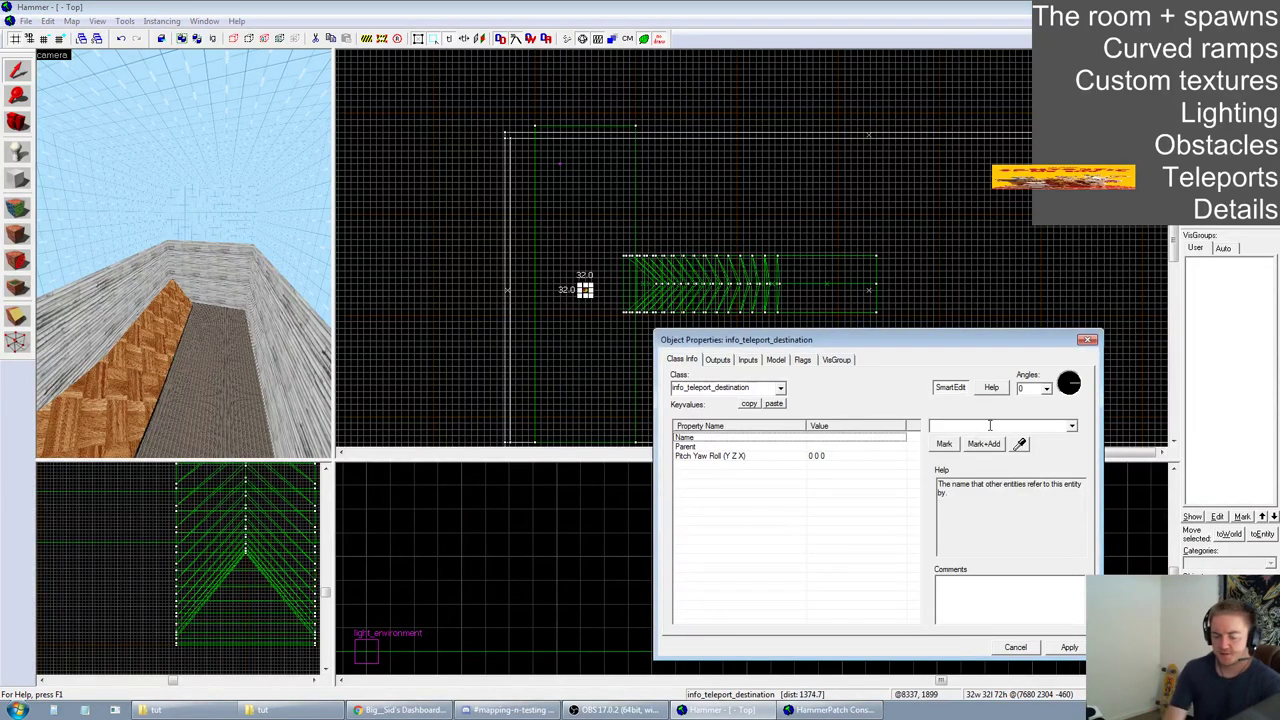
{"action": "type", "text": "stage2"}
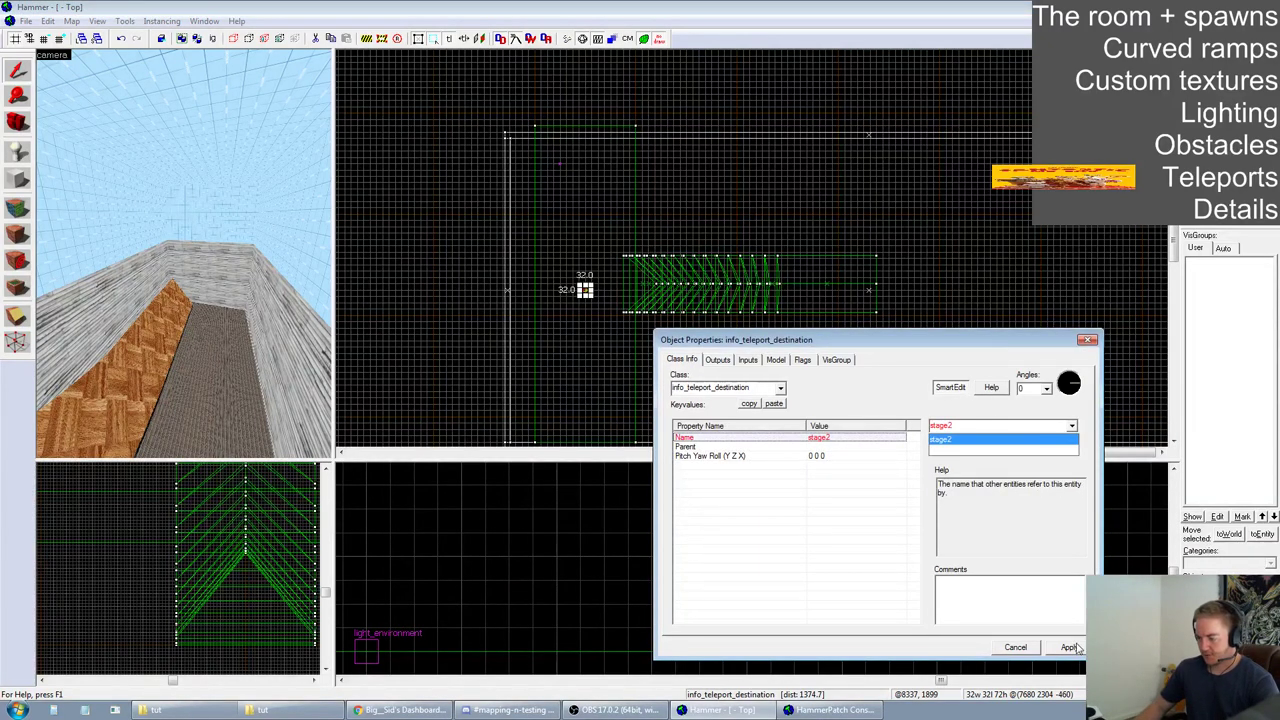
{"action": "left_click", "coordinate": [1069, 647]}
{"action": "left_click", "coordinate": [1015, 647]}
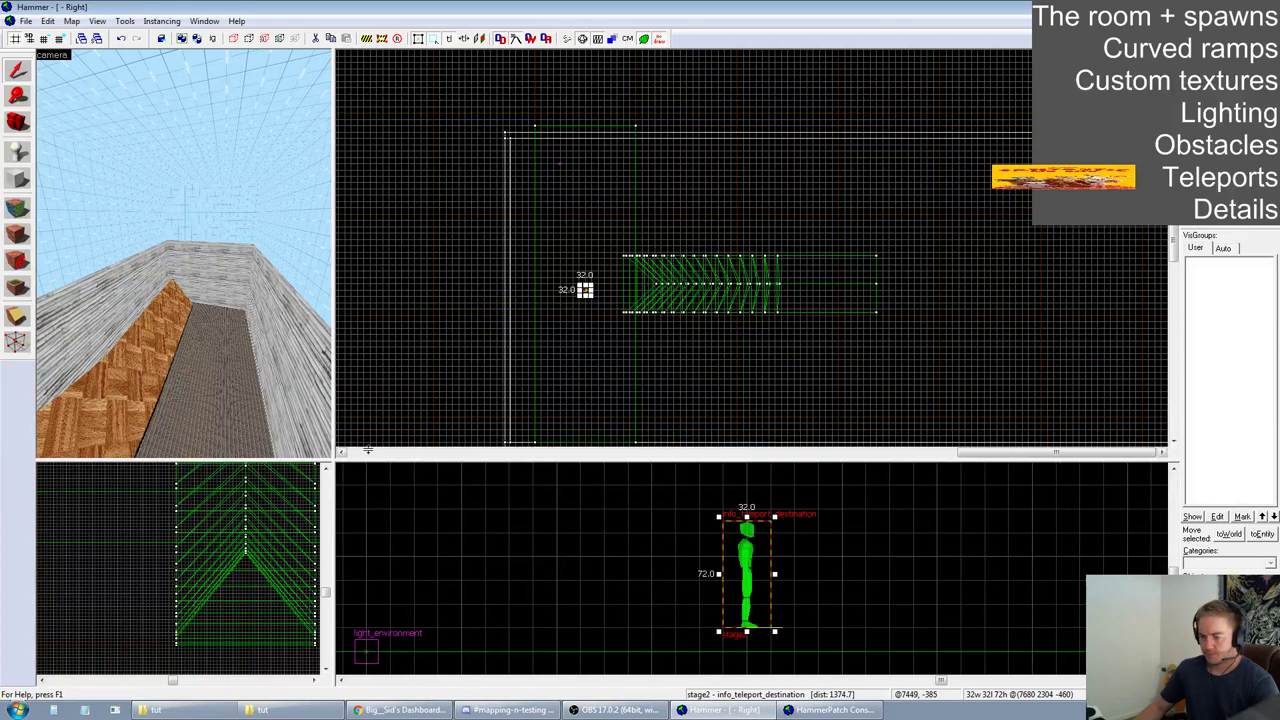
Raise the stage2 teleport destination well above the platform in the side view, up to a height of -268
{"action": "left_click_drag", "start_coordinate": [336, 458], "coordinate": [298, 210]}
{"action": "scroll", "coordinate": [801, 625], "scroll_direction": "down", "scroll_amount": 2}
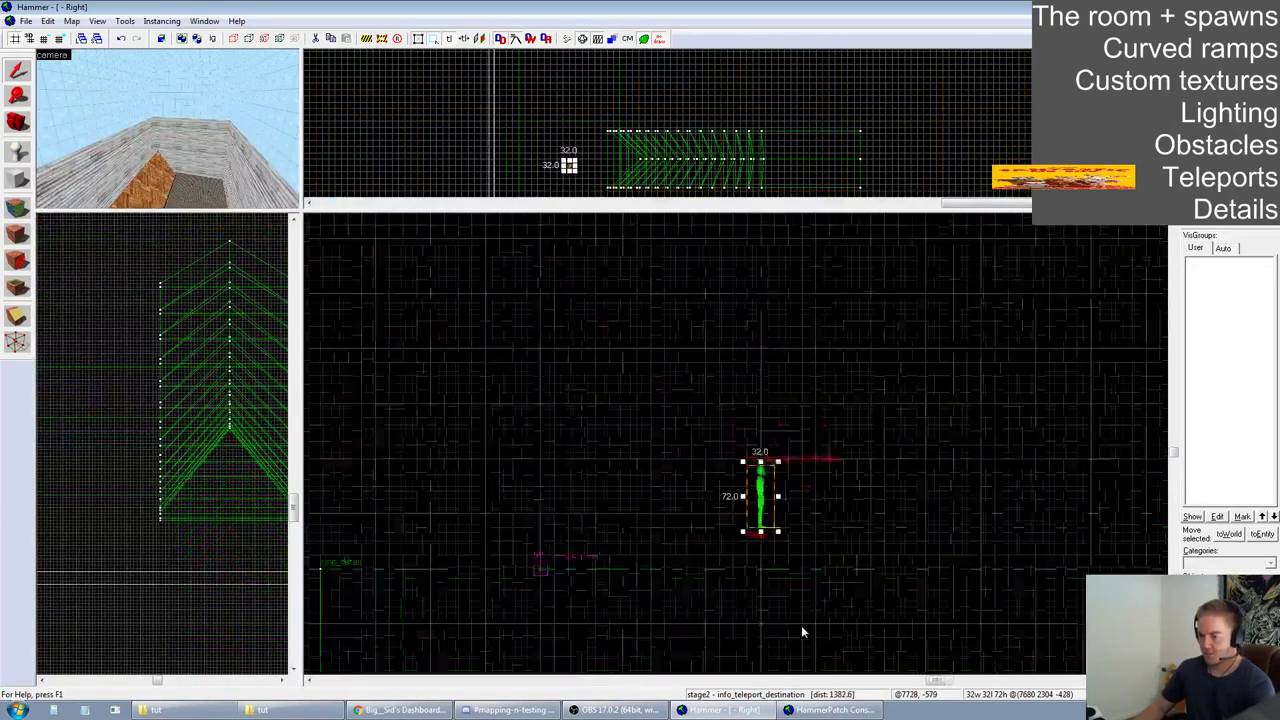
{"action": "key", "text": "Up"}
{"action": "key", "text": "Up"}
{"action": "key", "text": "Up"}
{"action": "key", "text": "Up"}
{"action": "key", "text": "Up"}
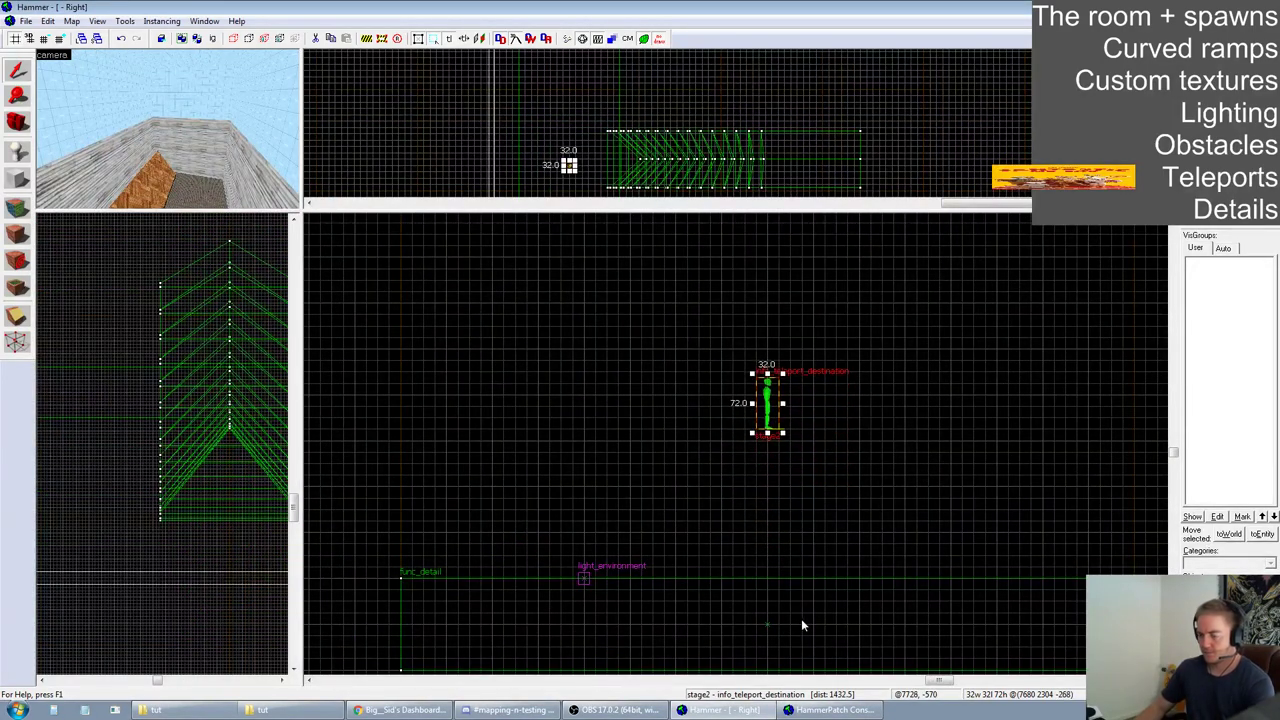
Select the light_environment beside the teleport destination and raise it above the platform in the side view
{"action": "left_click", "coordinate": [585, 577]}
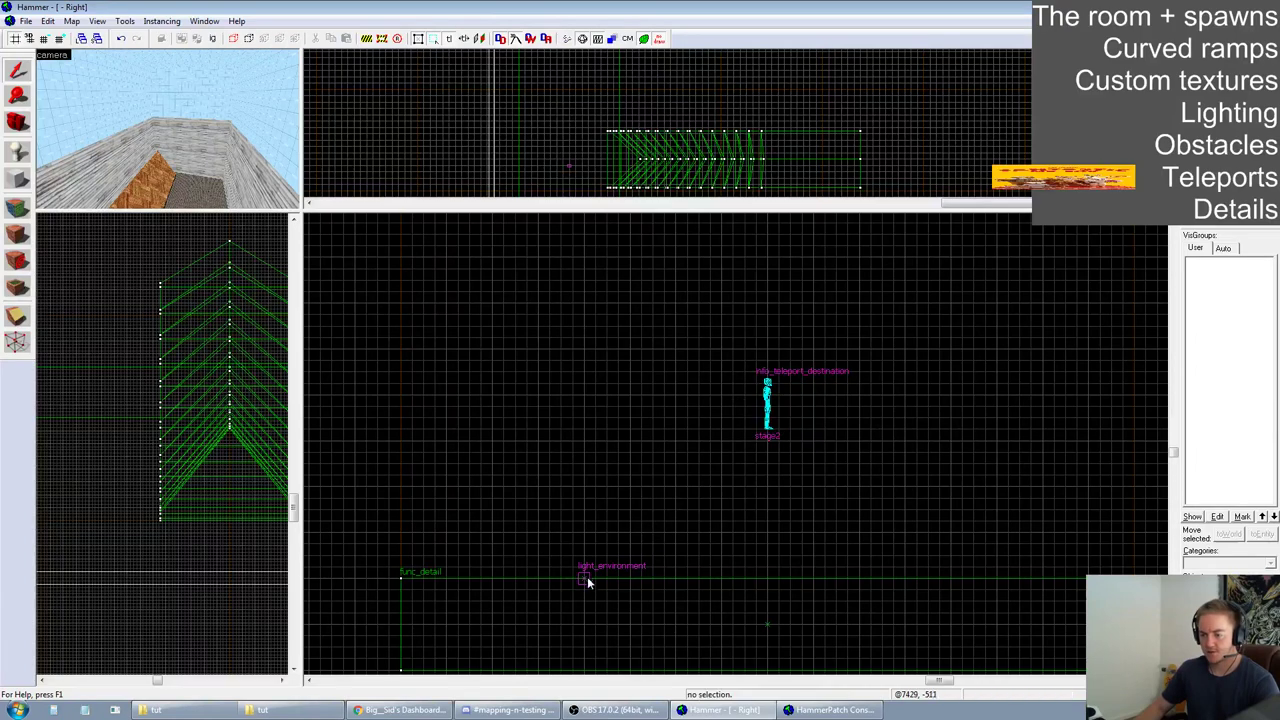
{"action": "scroll", "coordinate": [716, 640], "scroll_direction": "down", "scroll_amount": 1}
{"action": "key", "text": "Up"}
{"action": "key", "text": "Up"}
{"action": "key", "text": "Up"}
{"action": "key", "text": "Up"}
{"action": "key", "text": "Up"}
{"action": "key", "text": "Up"}
{"action": "key", "text": "Up"}
{"action": "key", "text": "Up"}
{"action": "key", "text": "Up"}
{"action": "key", "text": "Up"}
{"action": "key", "text": "Up"}
{"action": "key", "text": "Up"}
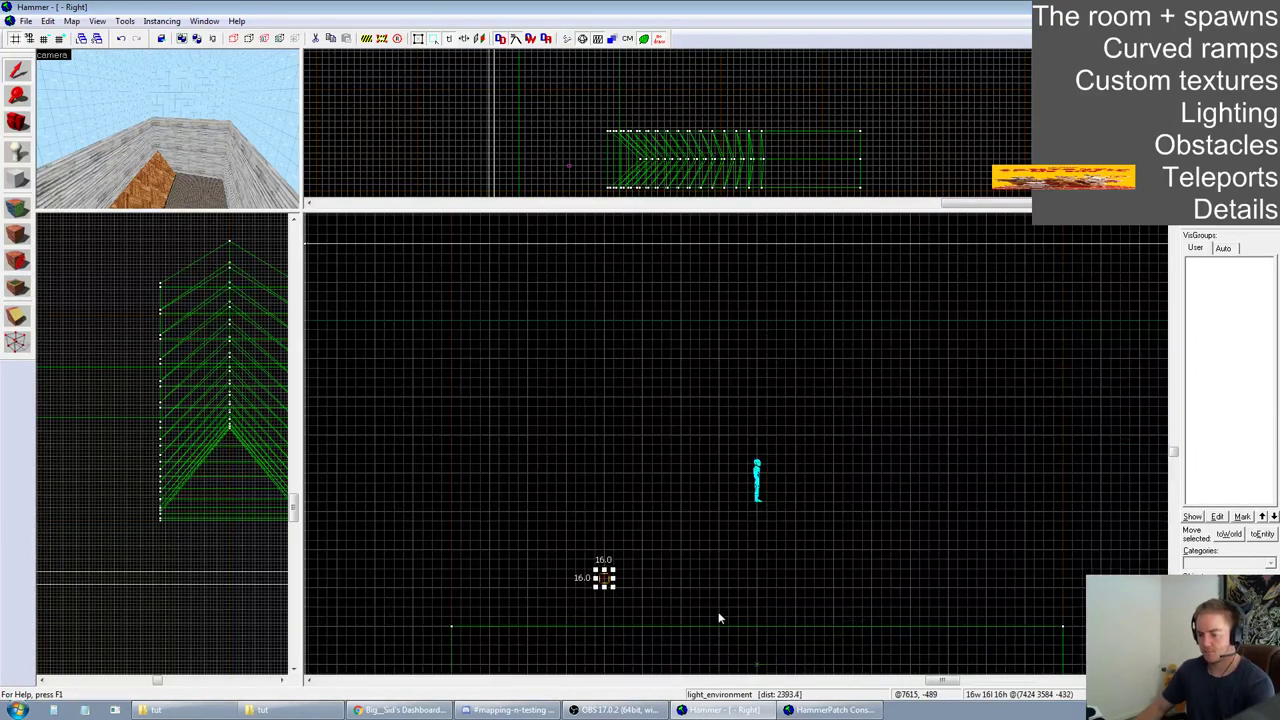
Select the 1024-unit-wide func_detail block near the first room's floor, filter the textures by "tool" and choose tools/toolstrigger
{"action": "left_click", "coordinate": [721, 376]}
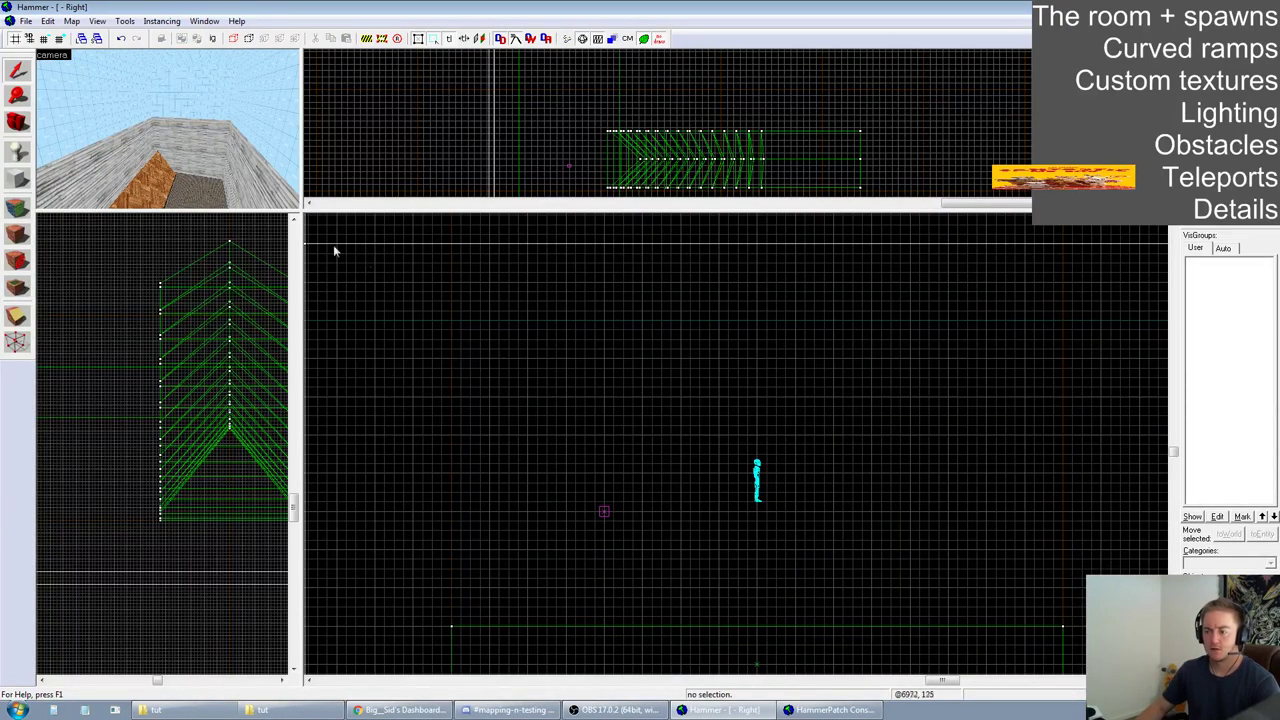
{"action": "left_click_drag", "start_coordinate": [300, 210], "coordinate": [345, 184]}
{"action": "scroll", "coordinate": [935, 296], "scroll_direction": "down", "scroll_amount": 11}
{"action": "scroll", "coordinate": [705, 426], "scroll_direction": "up", "scroll_amount": 14}
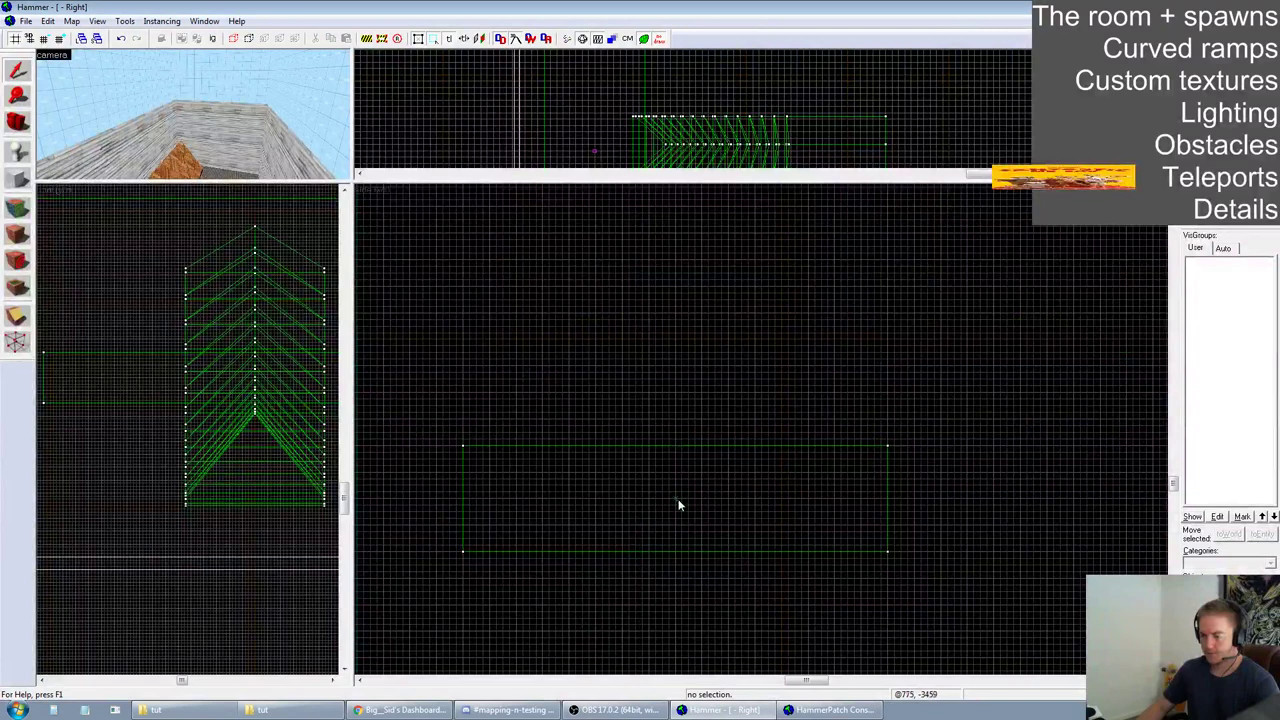
{"action": "left_click", "coordinate": [699, 514]}
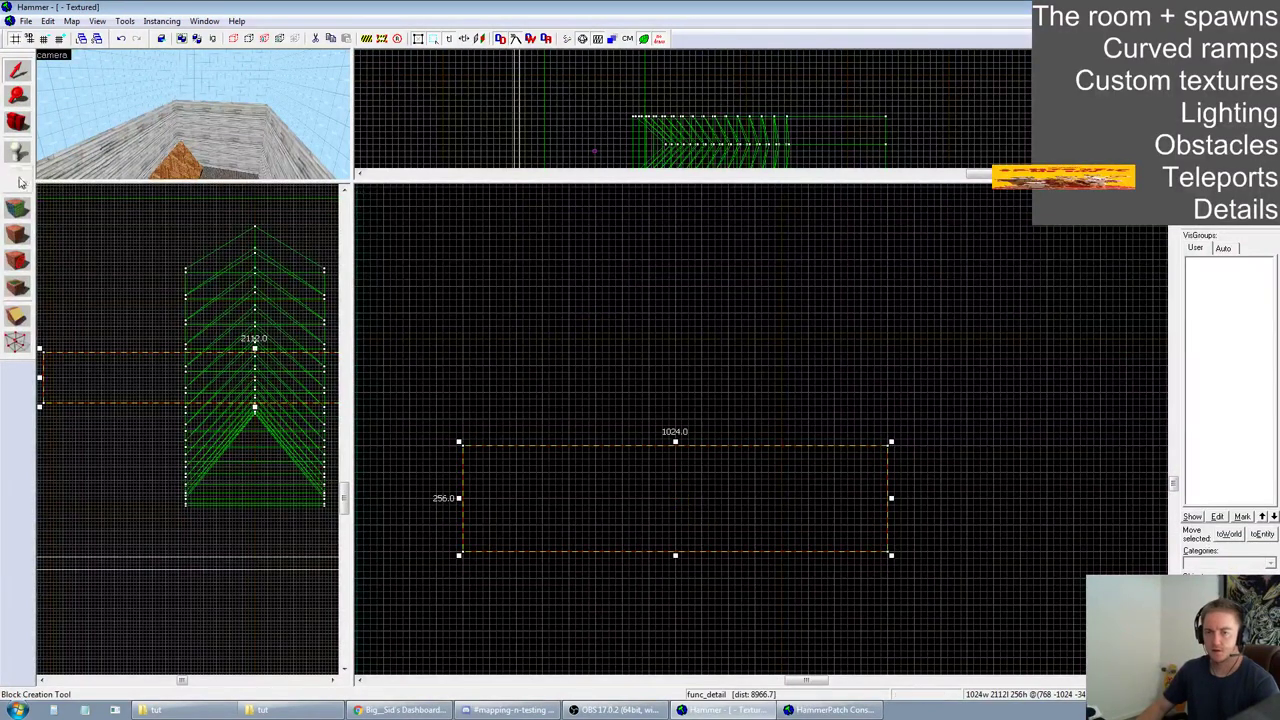
{"action": "left_click", "coordinate": [1250, 190]}
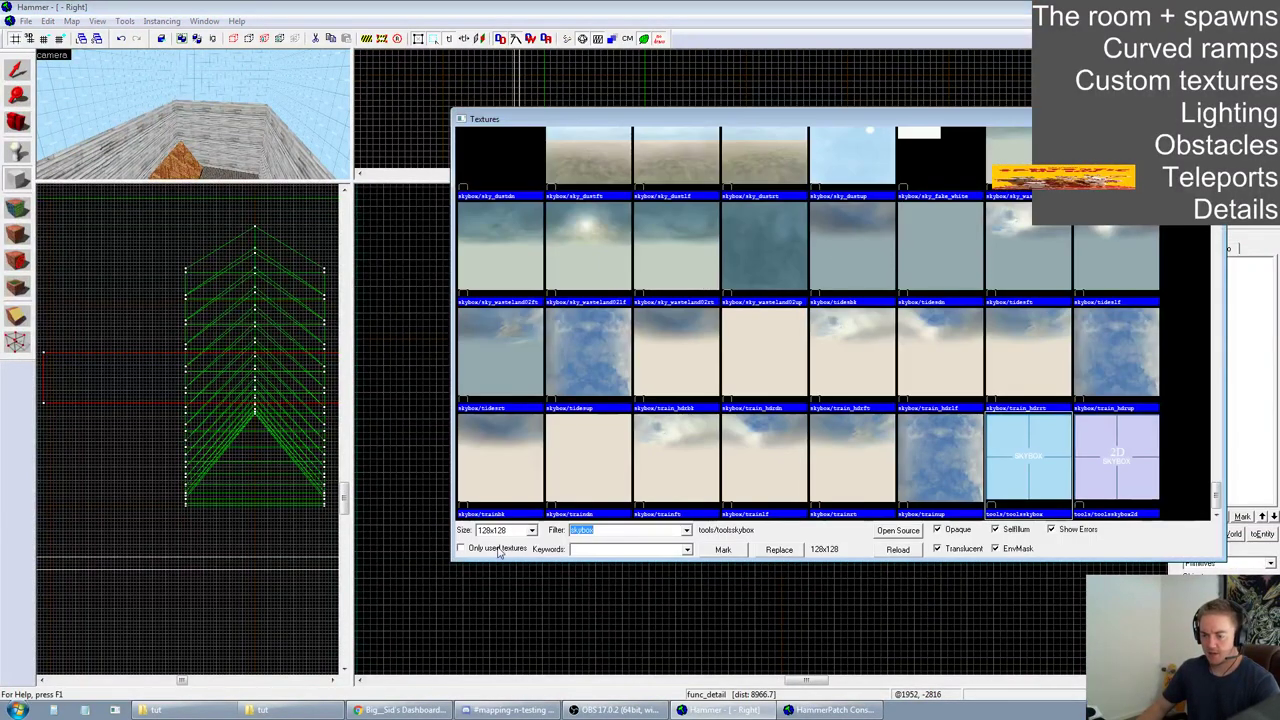
{"action": "left_click", "coordinate": [501, 550]}
{"action": "left_click", "coordinate": [515, 548]}
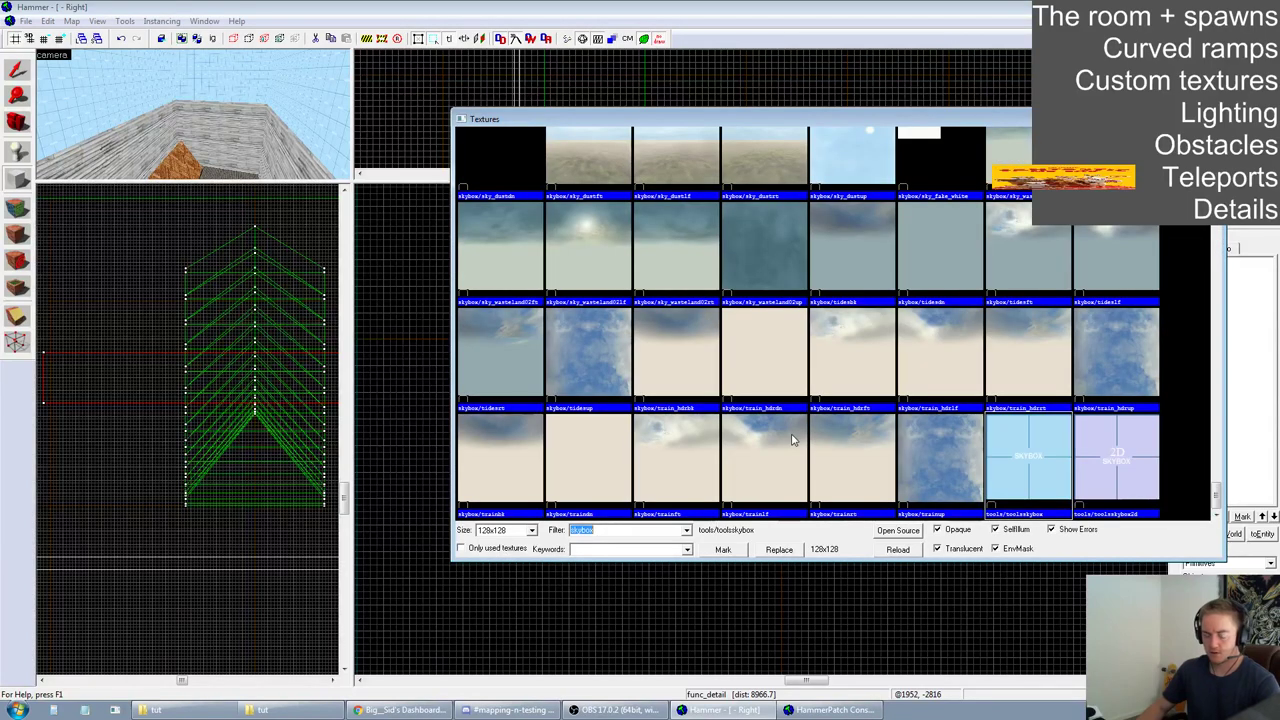
{"action": "type", "text": "tool"}
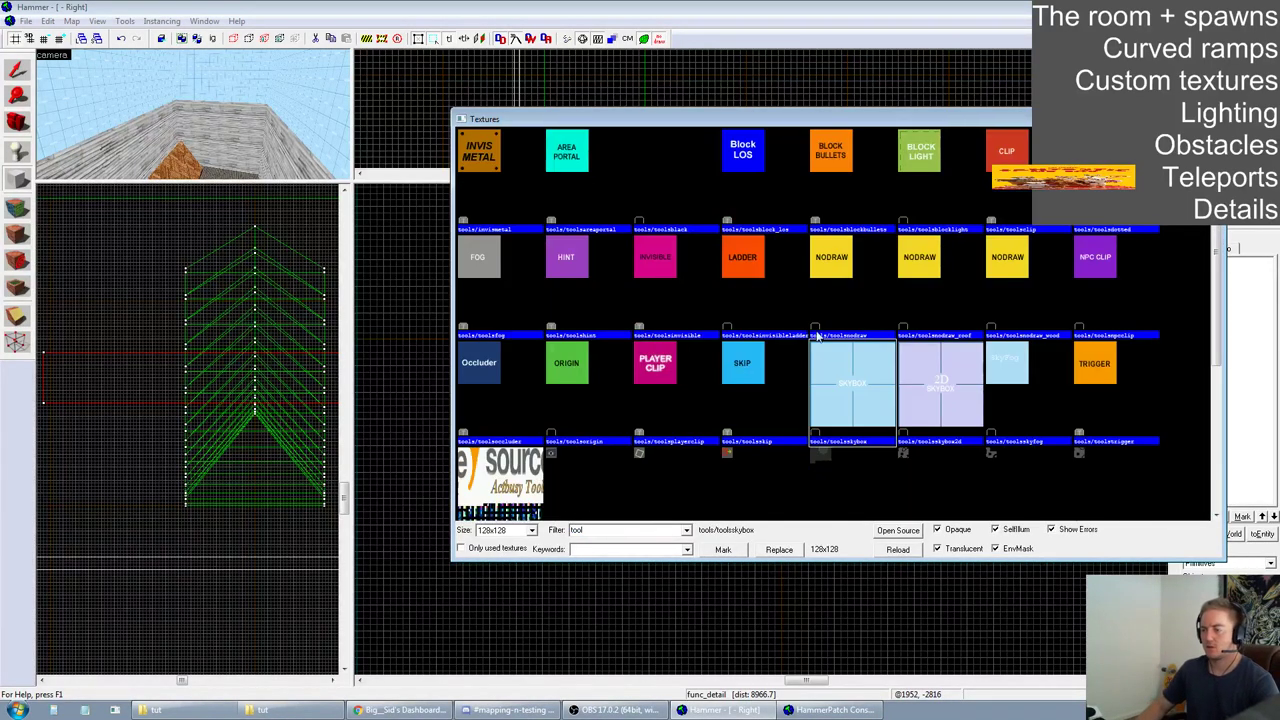
{"action": "double_click", "coordinate": [1104, 382]}
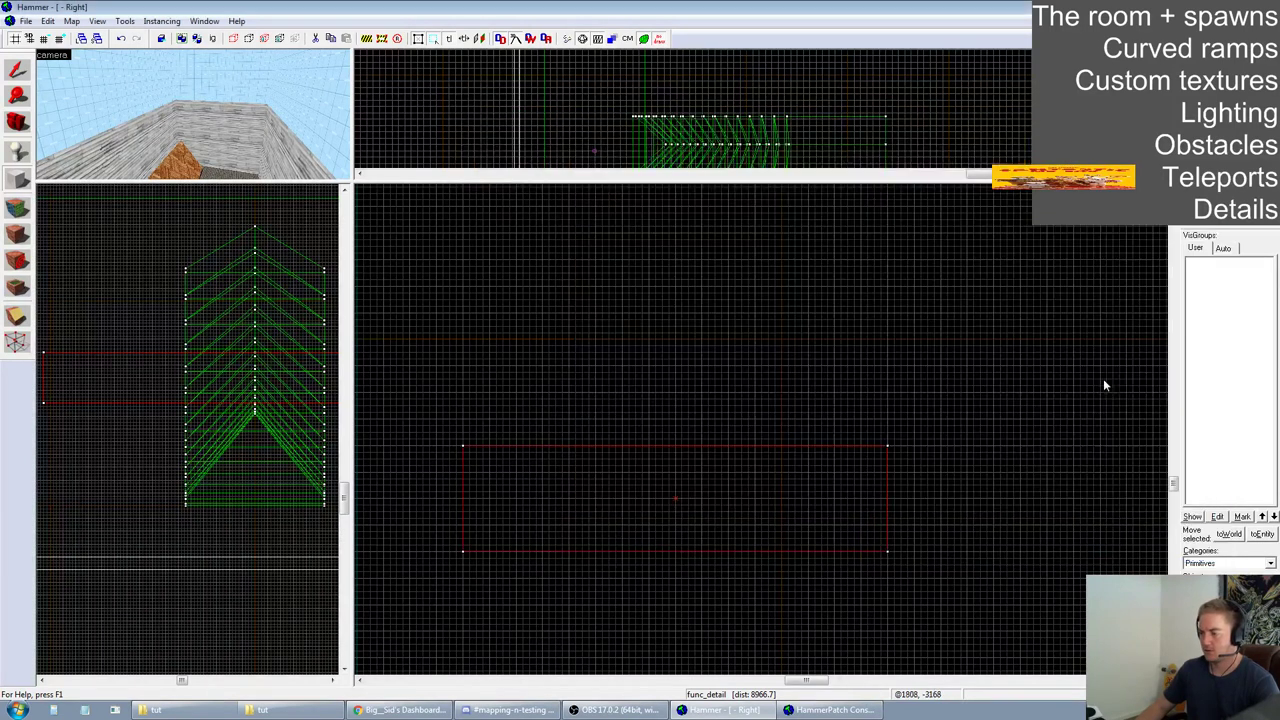
Create a trigger brush 1024 wide, 2112 long and 16 high directly on top of the func_detail block
{"action": "left_click_drag", "start_coordinate": [460, 424], "coordinate": [890, 449]}
{"action": "left_click_drag", "start_coordinate": [675, 425], "coordinate": [675, 445]}
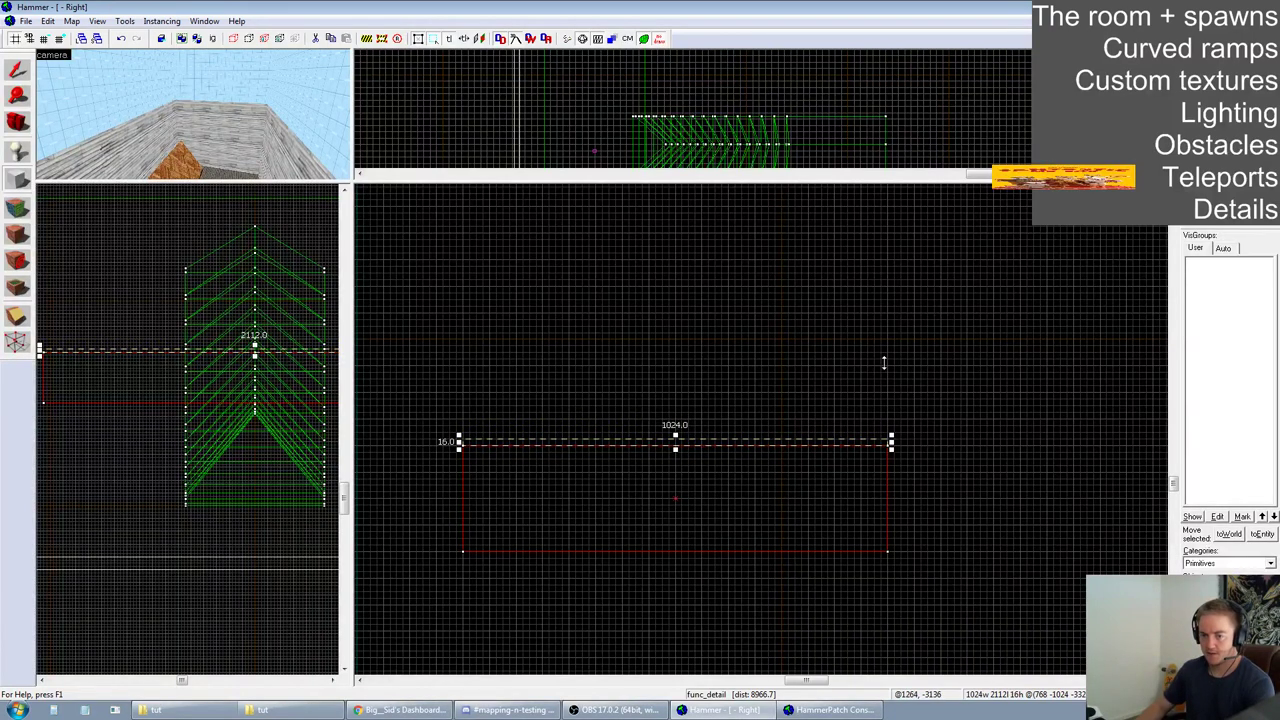
{"action": "key", "text": "Return"}
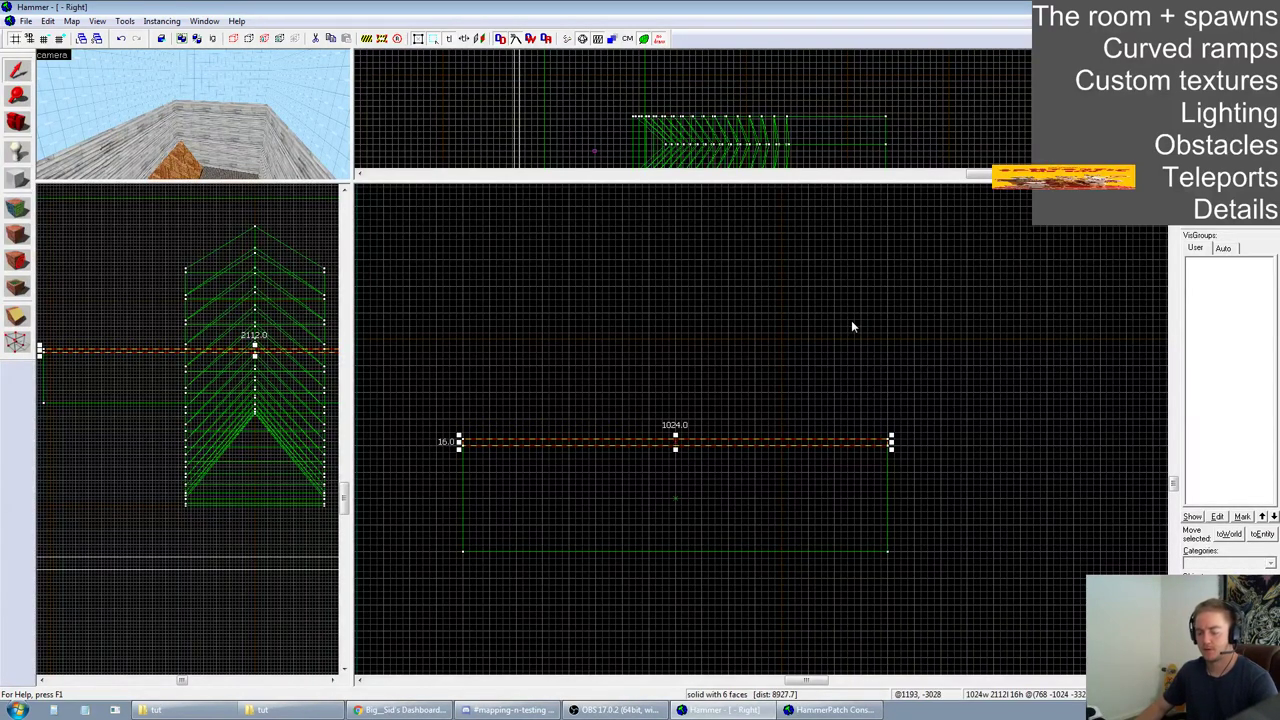
Tie the thin trigger brush to an entity and set its class to trigger_teleport
{"action": "key", "text": "ctrl+t"}
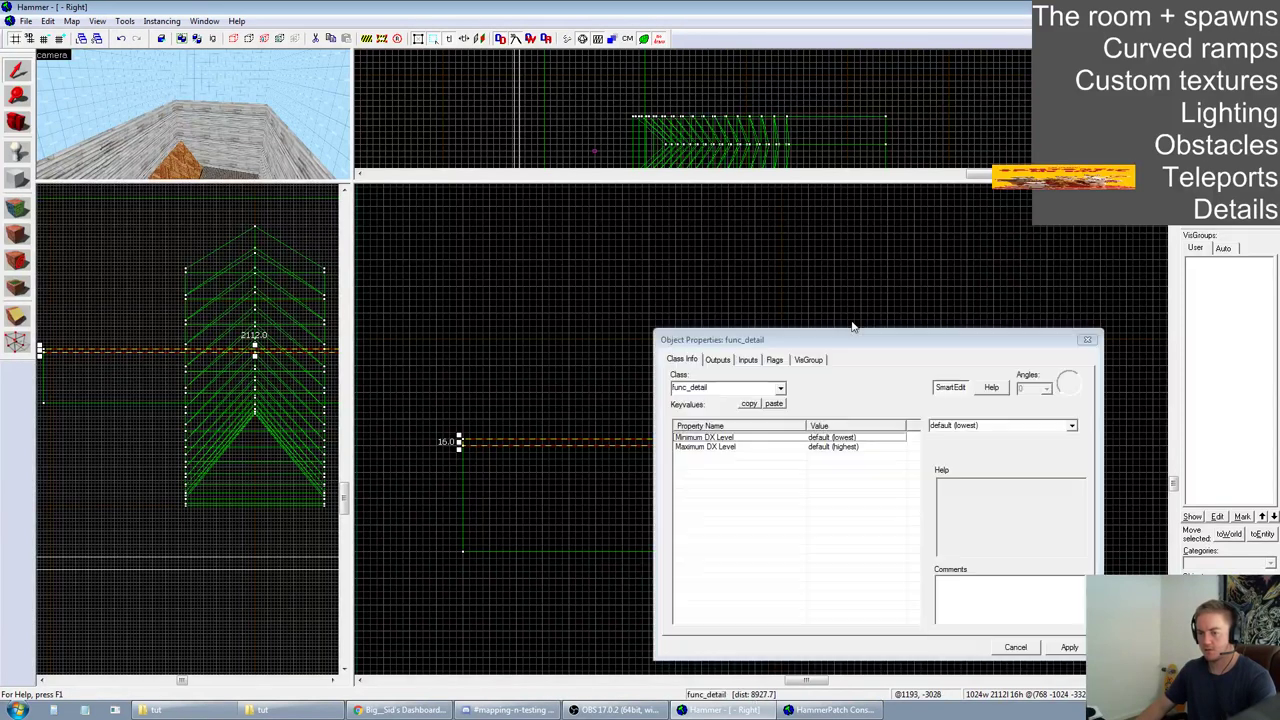
{"action": "left_click", "coordinate": [780, 389]}
{"action": "left_click_drag", "start_coordinate": [785, 433], "coordinate": [785, 470]}
{"action": "left_click", "coordinate": [727, 456]}
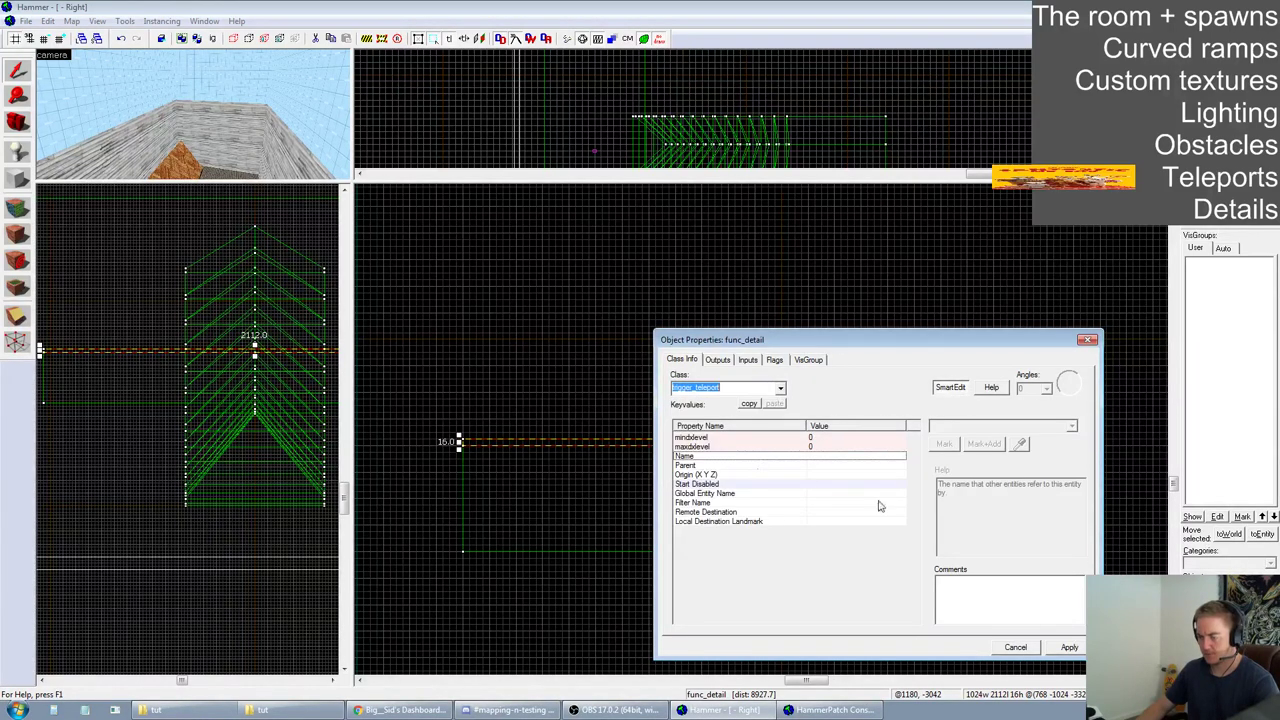
{"action": "left_click", "coordinate": [1068, 648]}
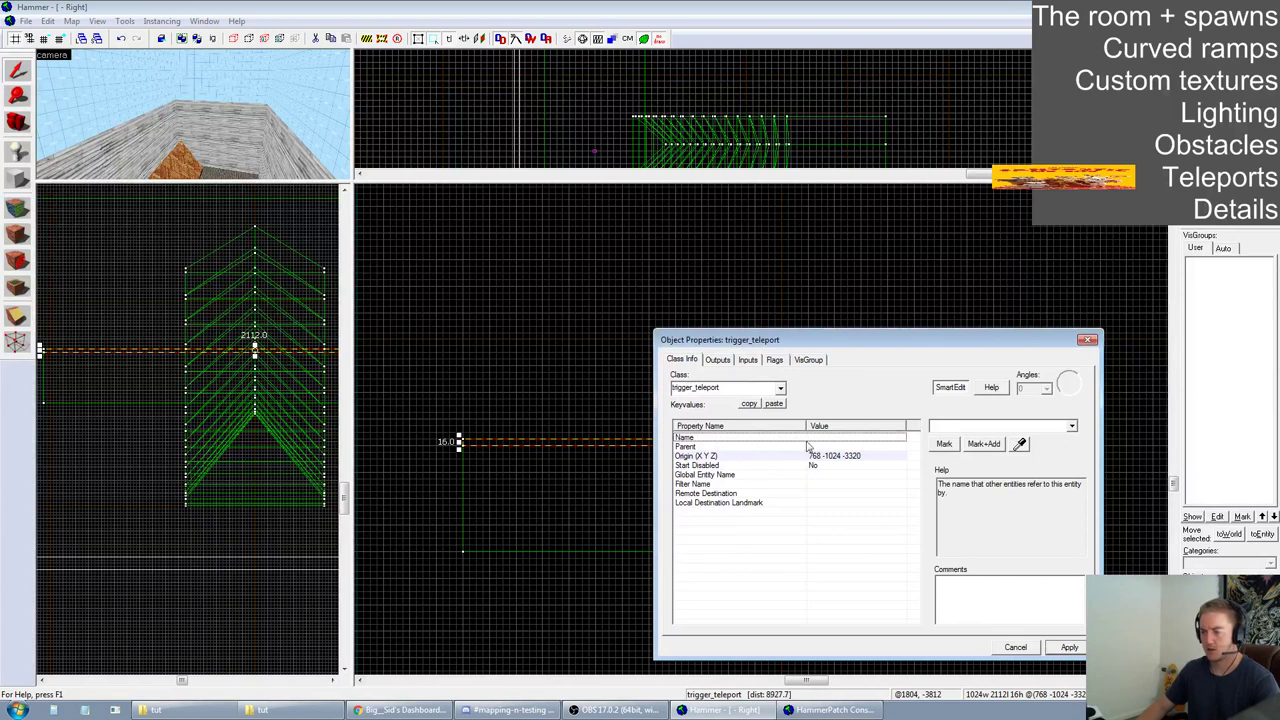
Set the trigger_teleport's Remote Destination to stage2, apply it and close the object properties
{"action": "left_click", "coordinate": [814, 493]}
{"action": "left_click", "coordinate": [1071, 426]}
{"action": "left_click", "coordinate": [960, 438]}
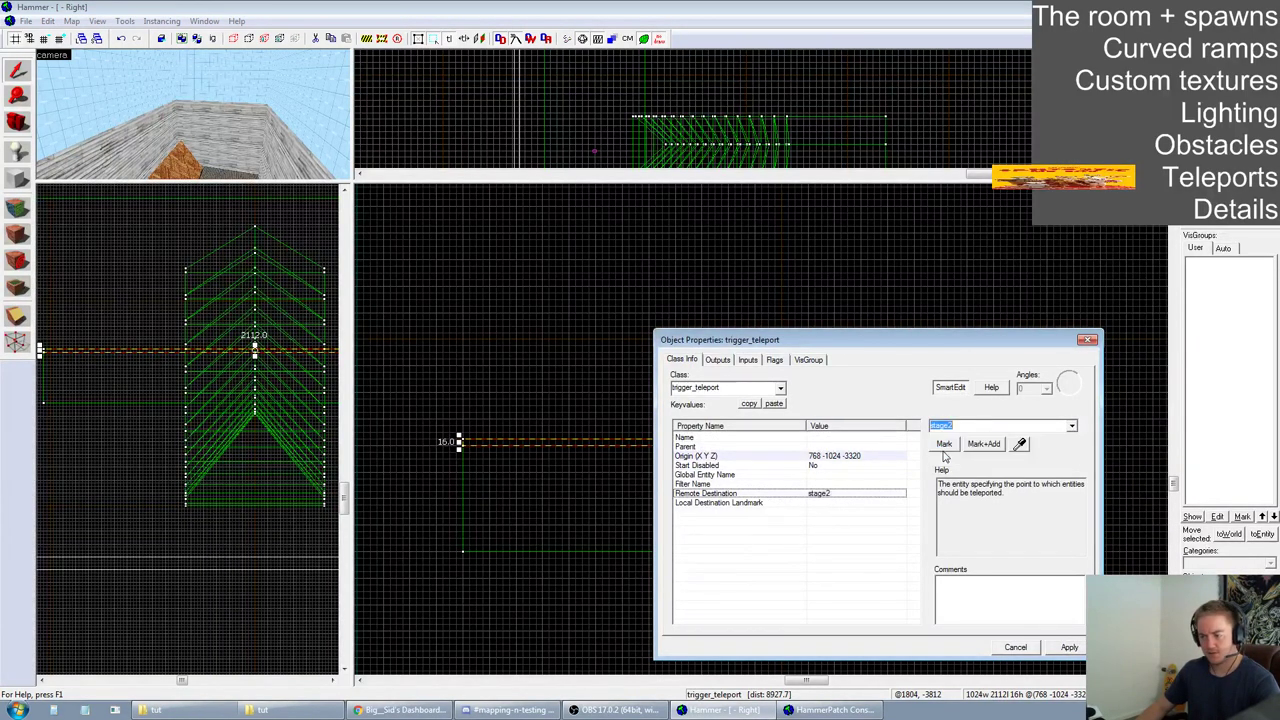
{"action": "left_click", "coordinate": [1069, 648]}
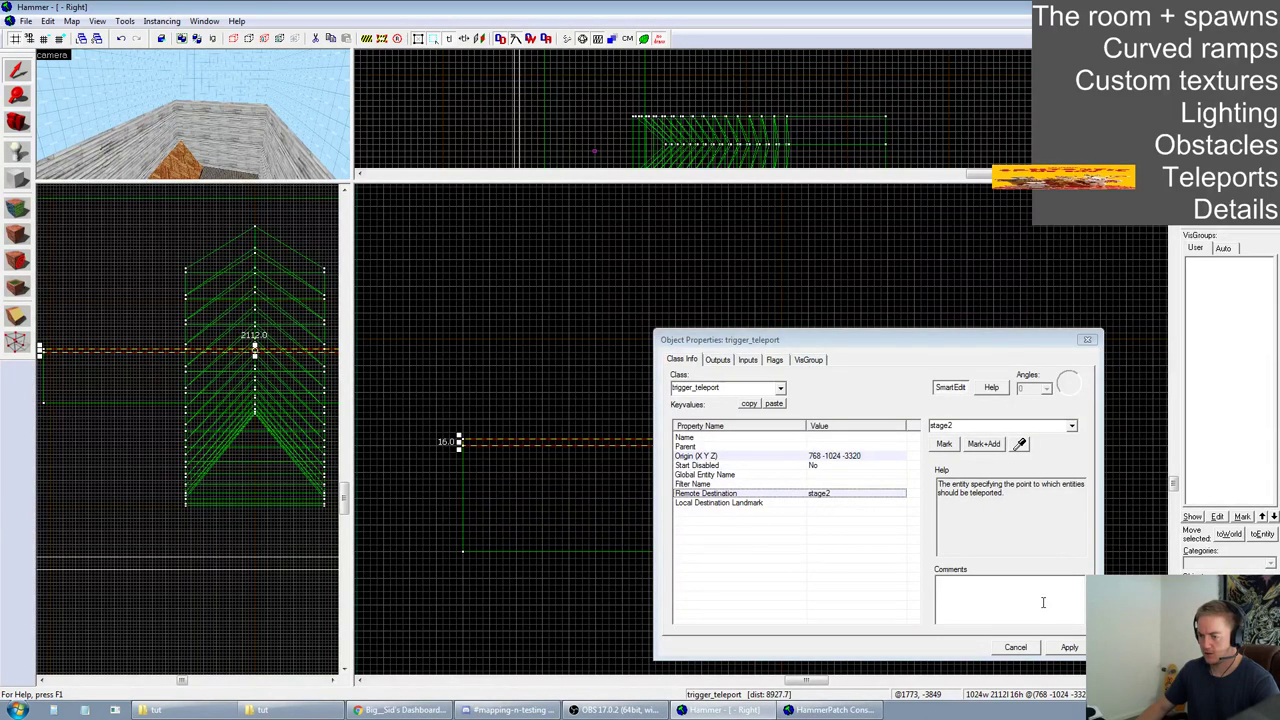
{"action": "left_click", "coordinate": [1072, 648]}
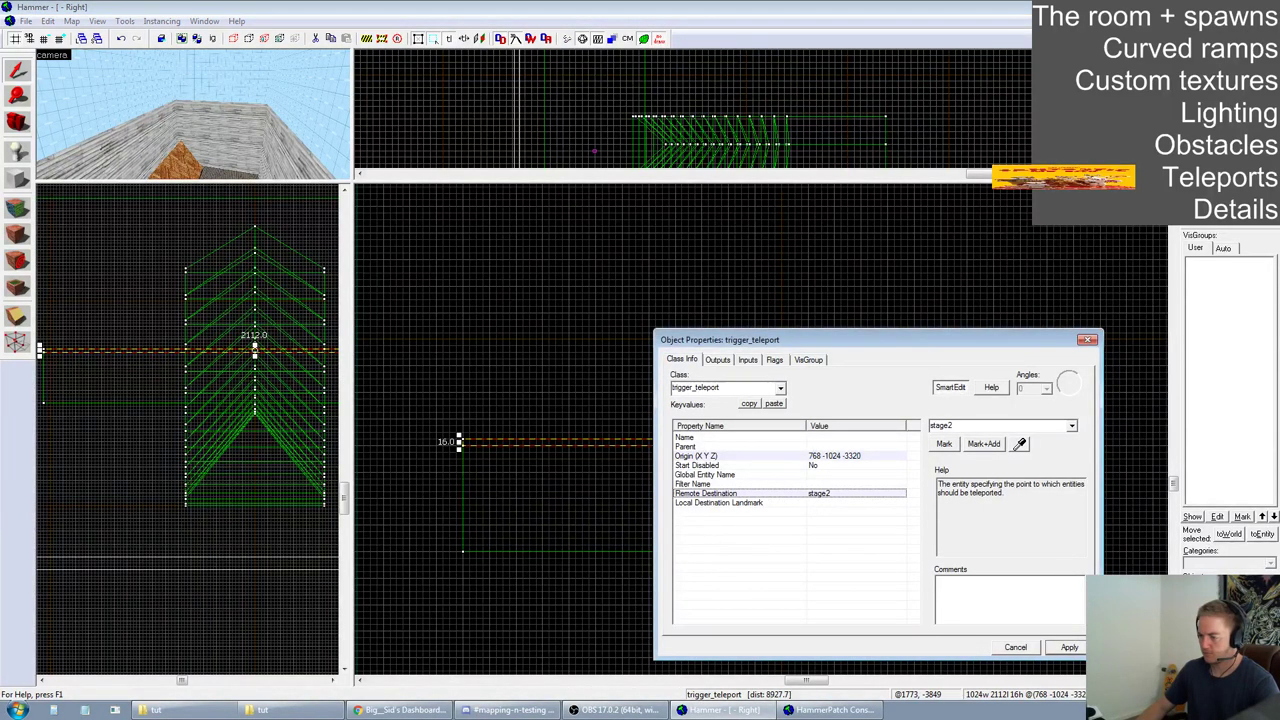
{"action": "left_click", "coordinate": [1027, 647]}
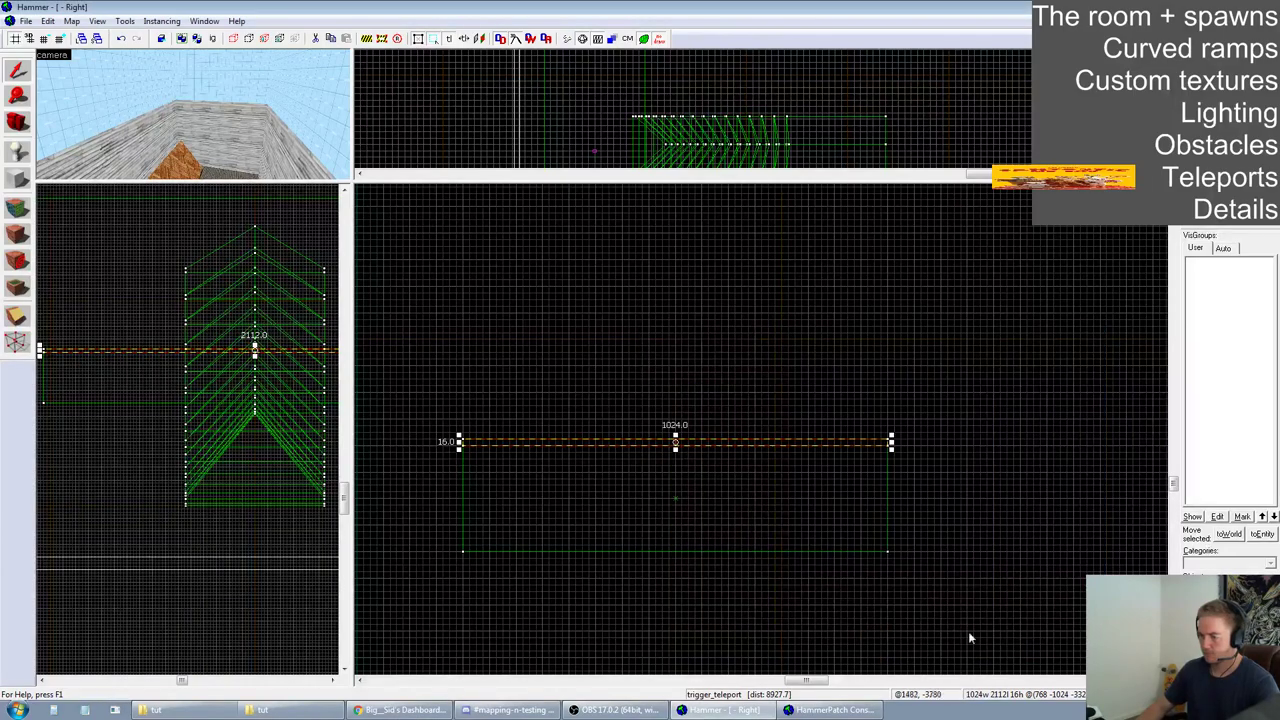
Examine the name of the second room's info_teleport_destination and the Remote Destination of the trigger_teleport to check that they match
{"action": "left_click", "coordinate": [595, 152]}
{"action": "scroll", "coordinate": [665, 386], "scroll_direction": "down", "scroll_amount": 13}
{"action": "scroll", "coordinate": [945, 333], "scroll_direction": "up", "scroll_amount": 18}
{"action": "key", "text": "alt+Return"}
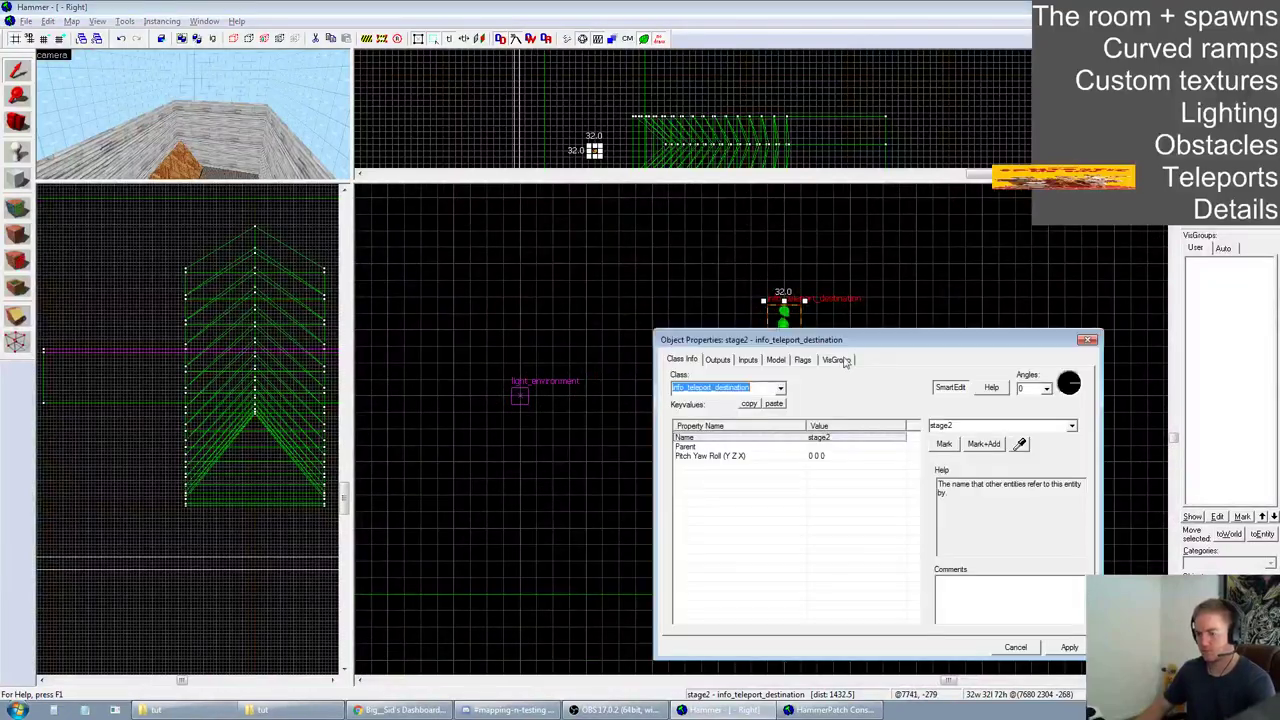
{"action": "left_click", "coordinate": [1088, 339]}
{"action": "scroll", "coordinate": [1053, 328], "scroll_direction": "down", "scroll_amount": 6}
{"action": "scroll", "coordinate": [590, 448], "scroll_direction": "up", "scroll_amount": 15}
{"action": "left_click", "coordinate": [567, 430]}
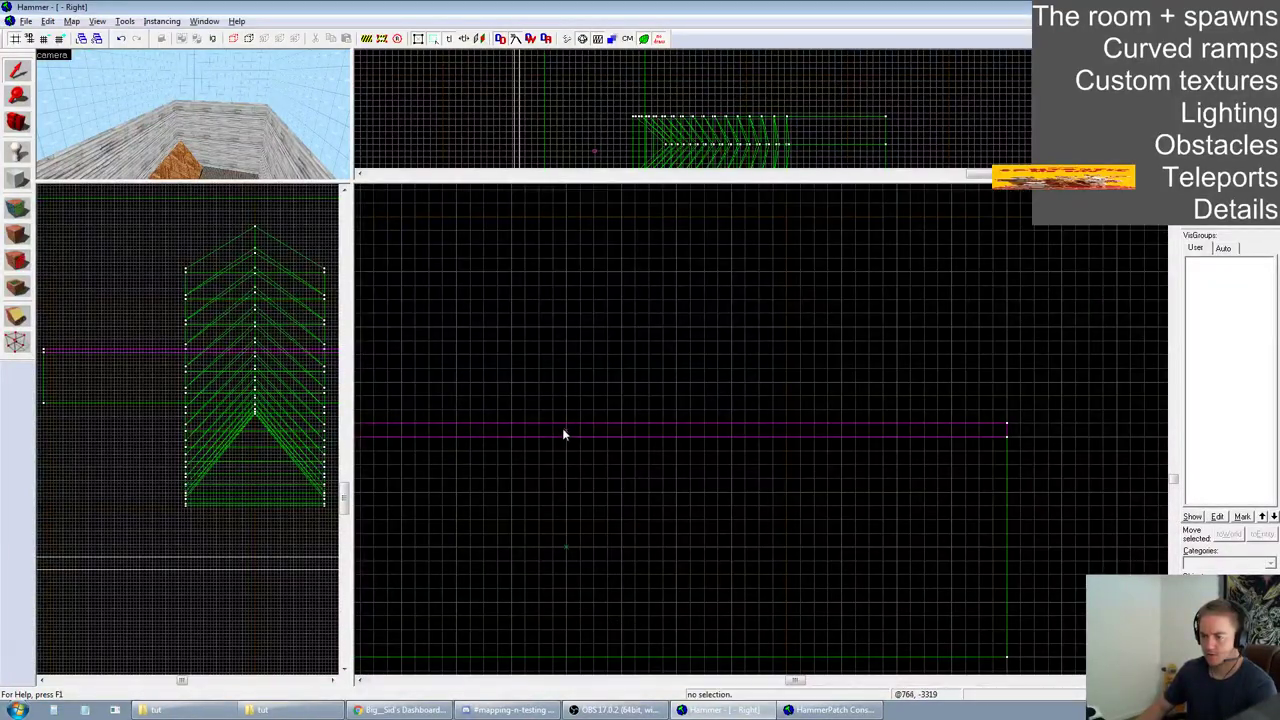
{"action": "left_click", "coordinate": [567, 428]}
{"action": "key", "text": "alt+Return"}
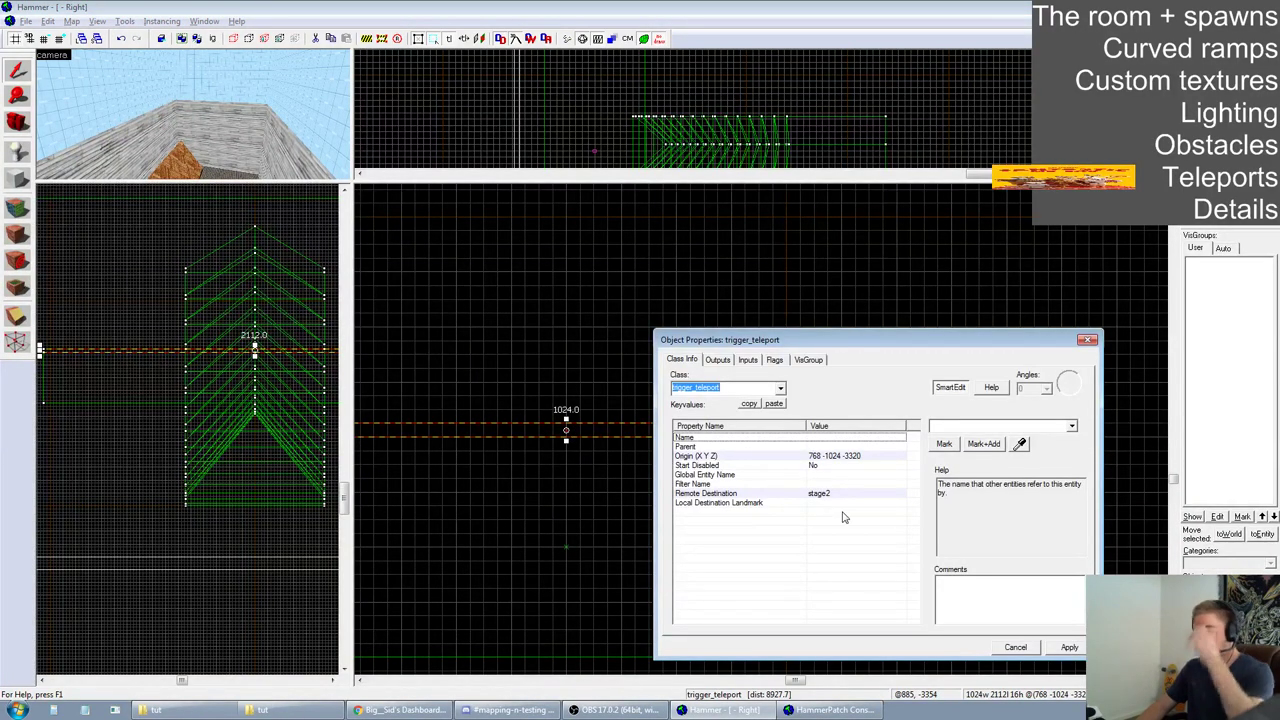
{"action": "left_click", "coordinate": [1015, 647]}
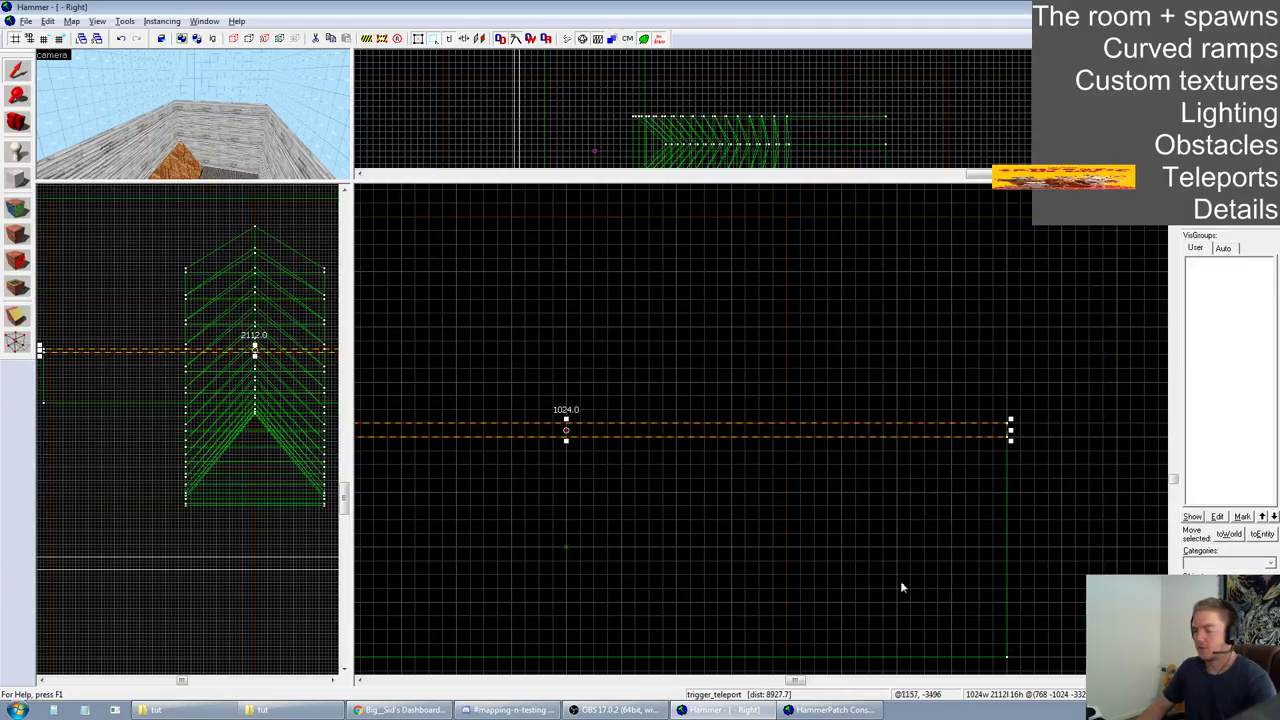
Select the whole second room with its contents in the side view, flip it horizontally and clear the selection
{"action": "scroll", "coordinate": [694, 475], "scroll_direction": "down", "scroll_amount": 8}
{"action": "scroll", "coordinate": [784, 504], "scroll_direction": "up", "scroll_amount": 2}
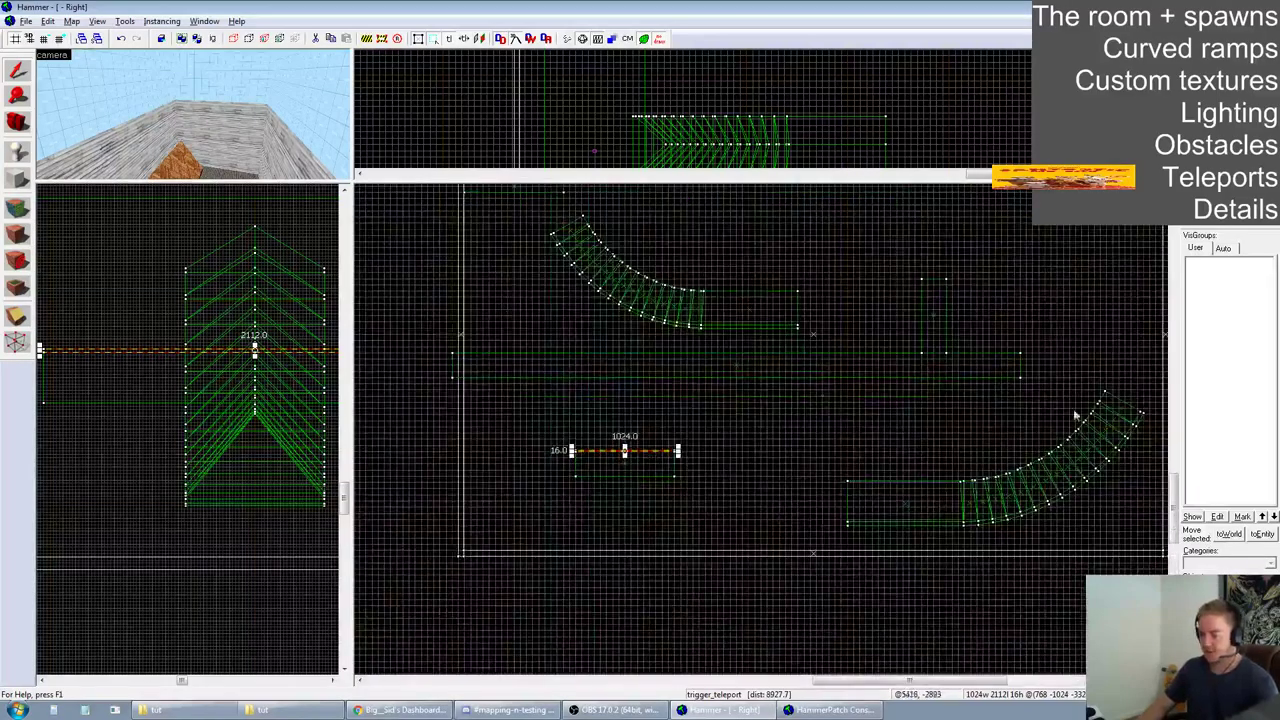
{"action": "scroll", "coordinate": [566, 427], "scroll_direction": "down", "scroll_amount": 5}
{"action": "scroll", "coordinate": [811, 360], "scroll_direction": "up", "scroll_amount": 4}
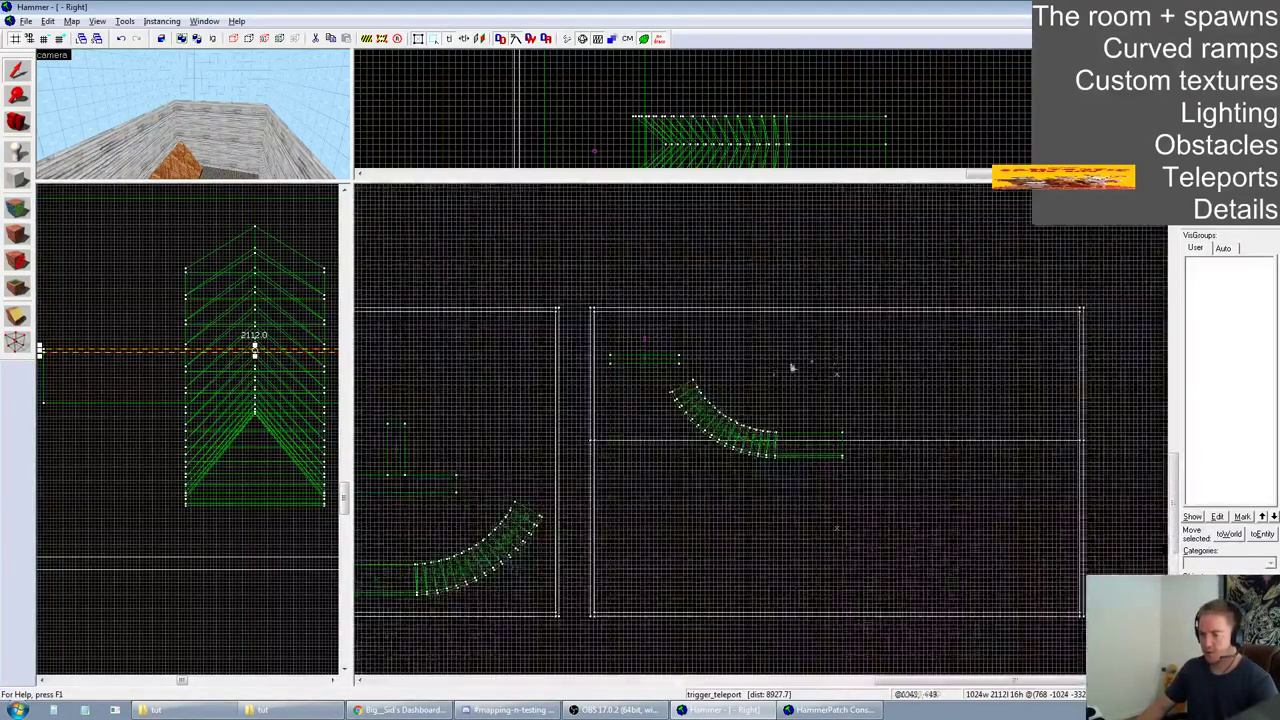
{"action": "scroll", "coordinate": [613, 291], "scroll_direction": "down", "scroll_amount": 3}
{"action": "left_click_drag", "start_coordinate": [592, 282], "coordinate": [920, 511]}
{"action": "key", "text": "Return"}
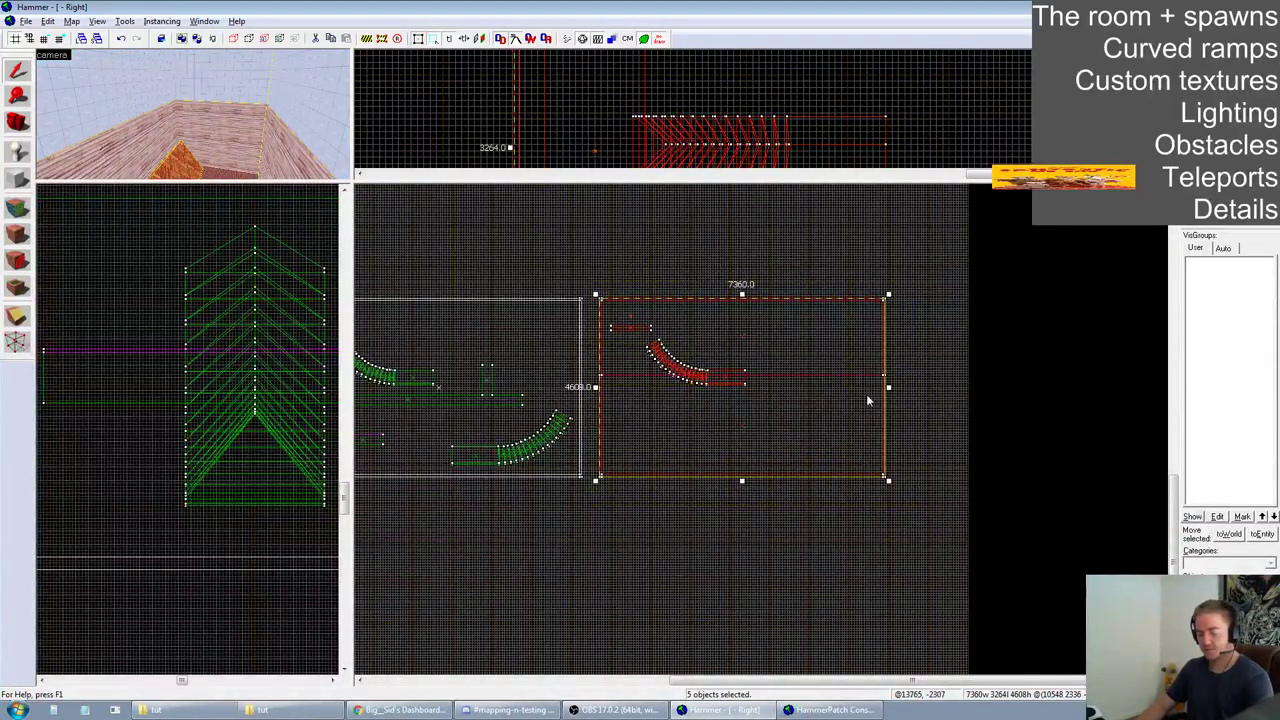
{"action": "key", "text": "ctrl+l"}
{"action": "key", "text": "Escape"}
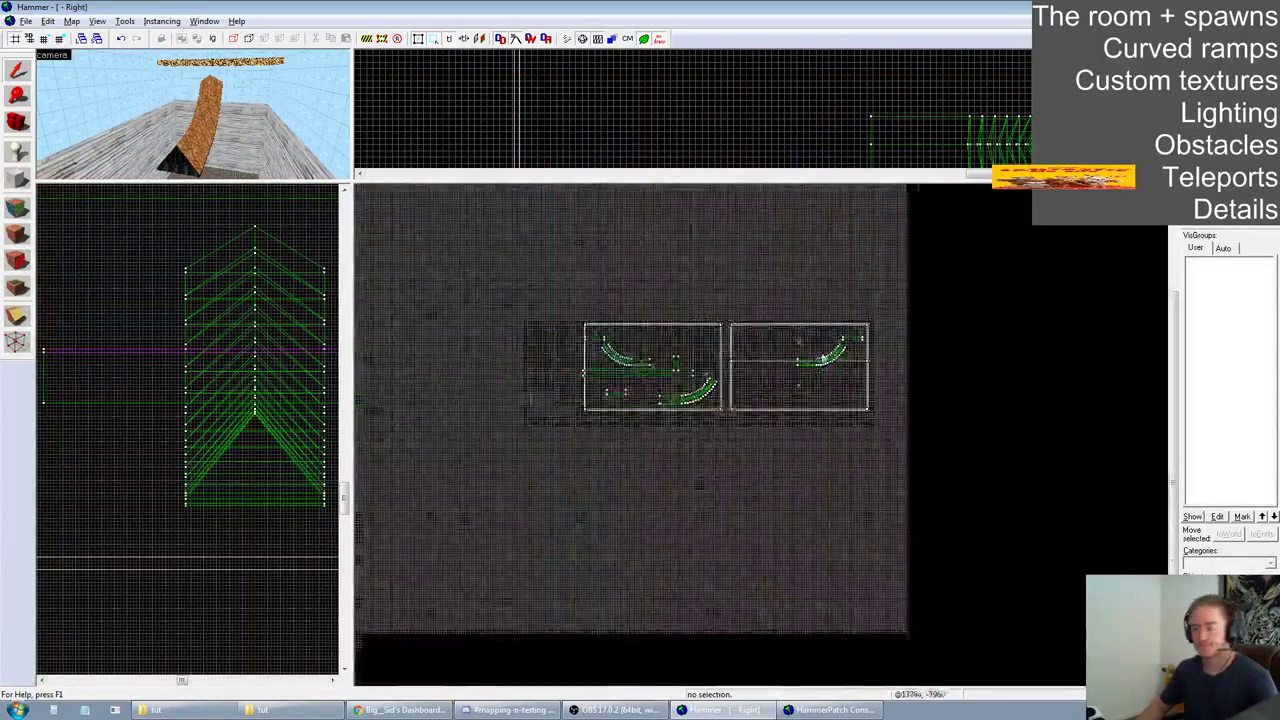
Examine the route from the first room's teleport trigger to the flipped second room's start platform and curved ramp
{"action": "scroll", "coordinate": [700, 380], "scroll_direction": "down", "scroll_amount": 2}
{"action": "scroll", "coordinate": [686, 407], "scroll_direction": "up", "scroll_amount": 6}
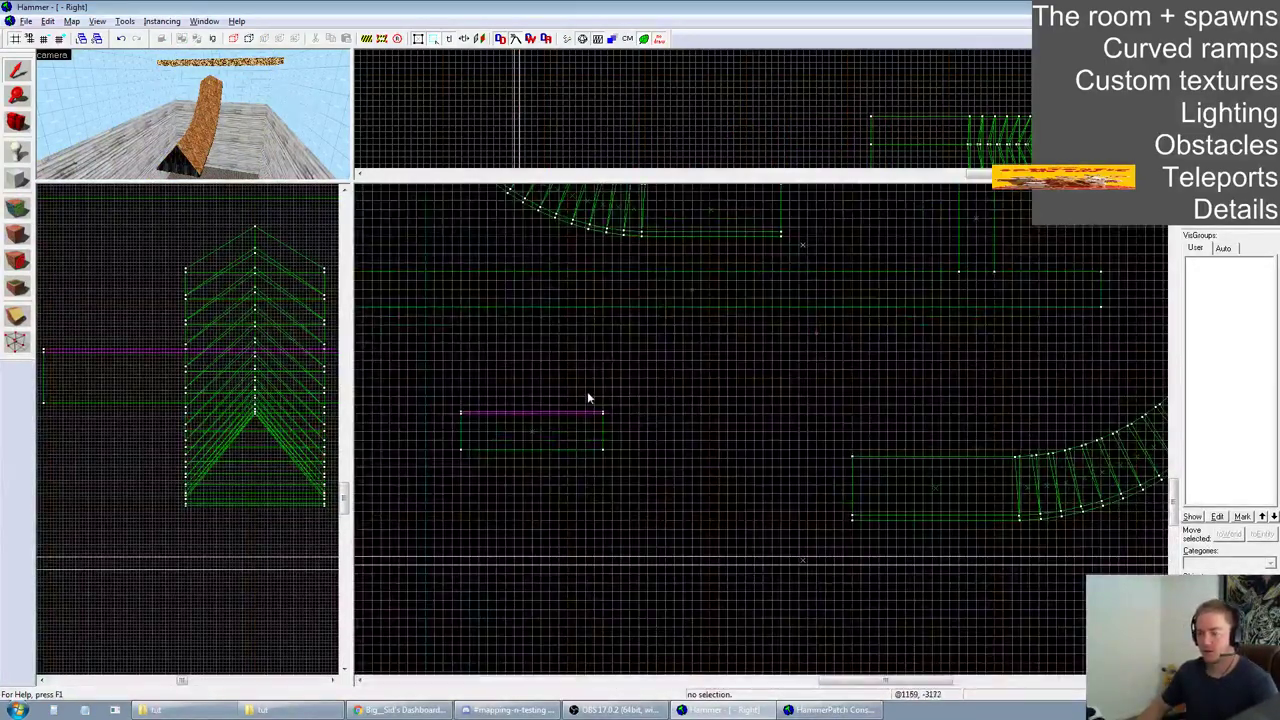
{"action": "scroll", "coordinate": [533, 379], "scroll_direction": "down", "scroll_amount": 6}
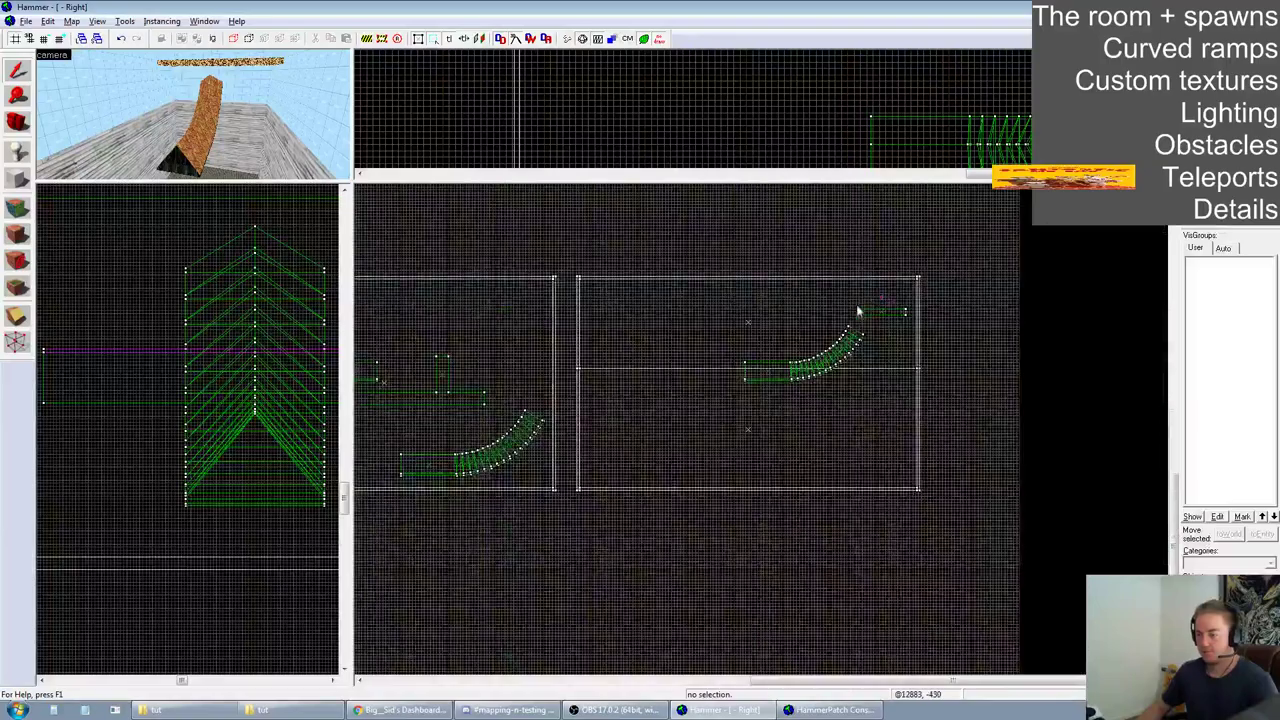
{"action": "scroll", "coordinate": [842, 316], "scroll_direction": "down", "scroll_amount": 3}
{"action": "scroll", "coordinate": [534, 342], "scroll_direction": "up", "scroll_amount": 4}
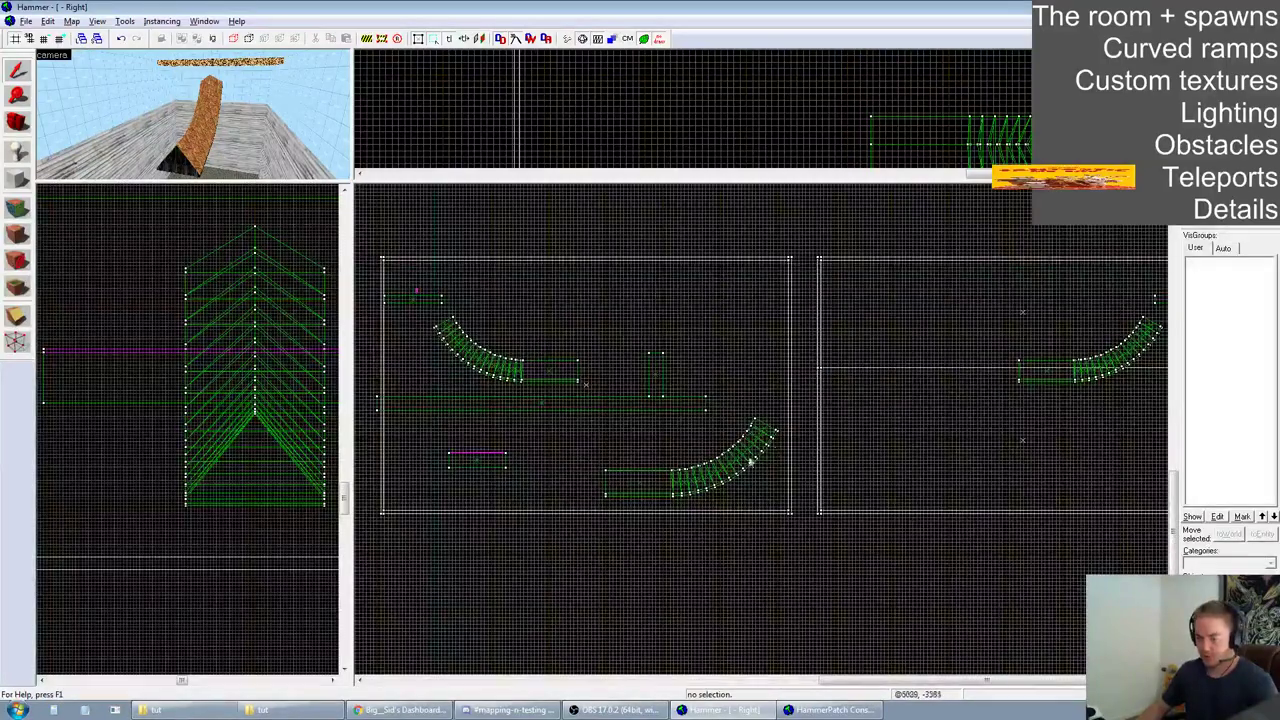
{"action": "scroll", "coordinate": [686, 434], "scroll_direction": "down", "scroll_amount": 2}
{"action": "scroll", "coordinate": [834, 371], "scroll_direction": "up", "scroll_amount": 4}
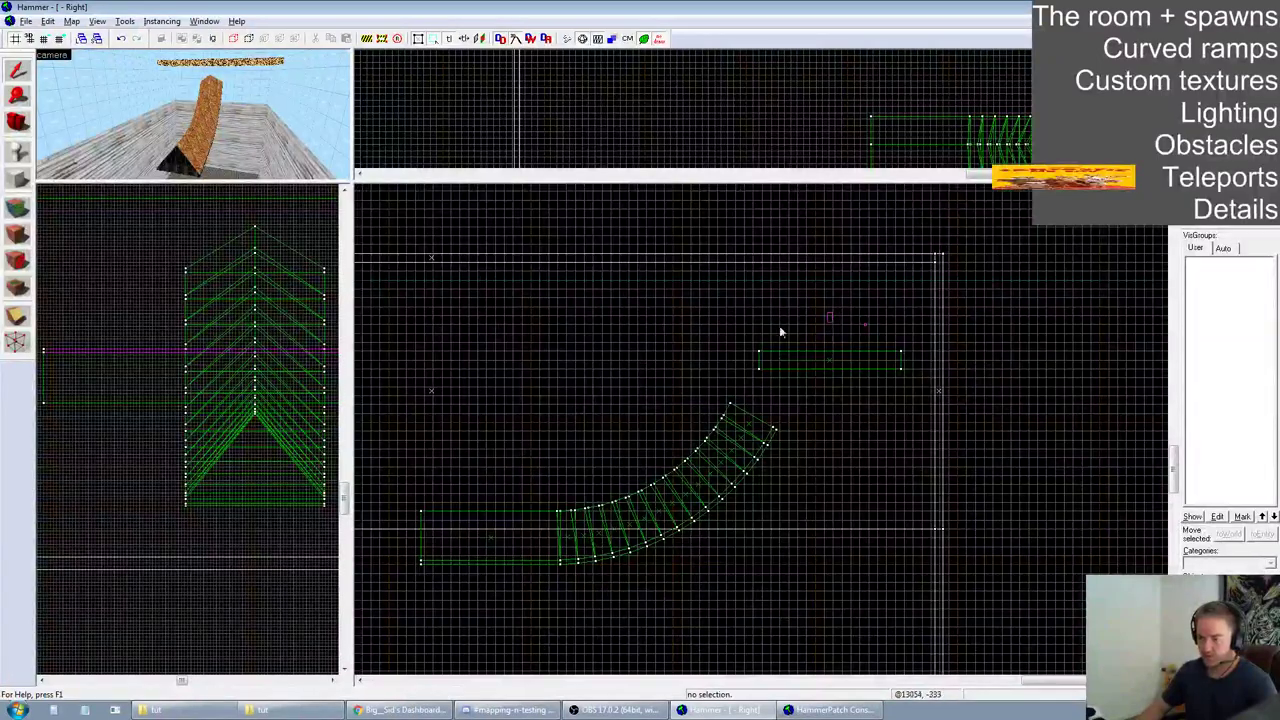
Start the Block tool near the second room's teleport destination and choose the tools/toolsplayerclip texture
{"action": "scroll", "coordinate": [862, 292], "scroll_direction": "down", "scroll_amount": 3}
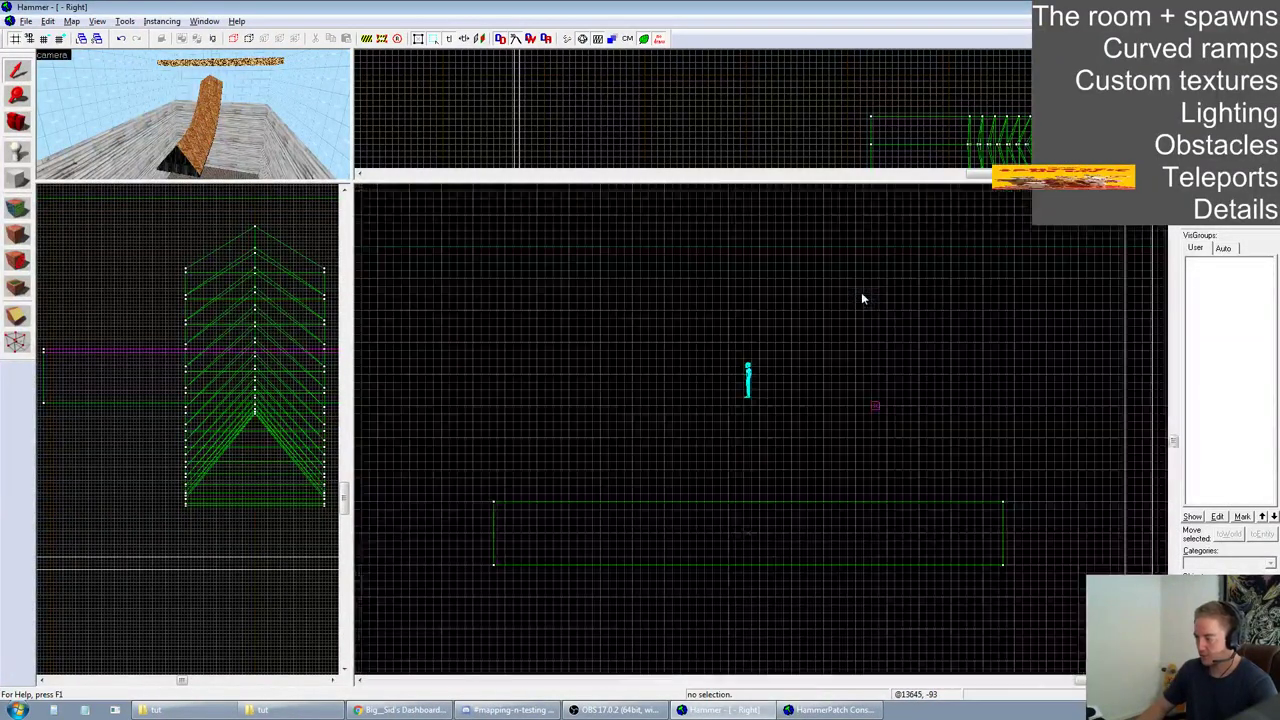
{"action": "scroll", "coordinate": [862, 294], "scroll_direction": "up", "scroll_amount": 3}
{"action": "left_click", "coordinate": [16, 180]}
{"action": "left_click", "coordinate": [1204, 212]}
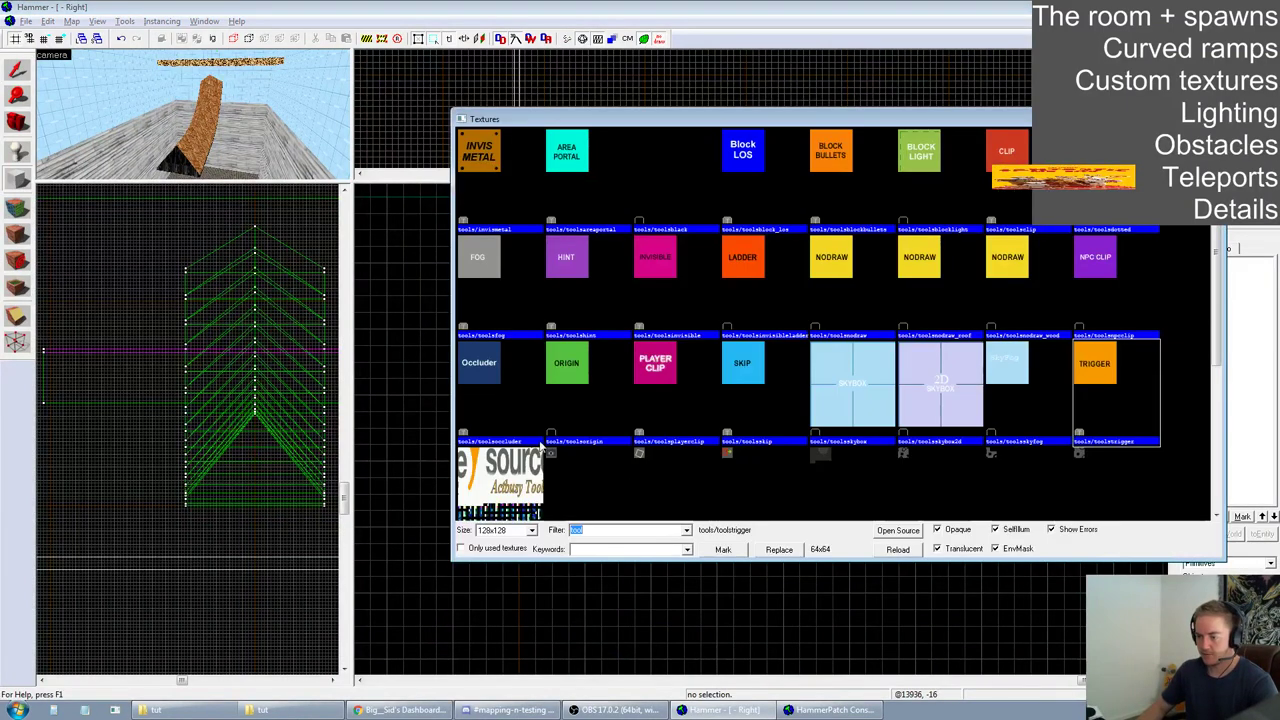
{"action": "double_click", "coordinate": [656, 368]}
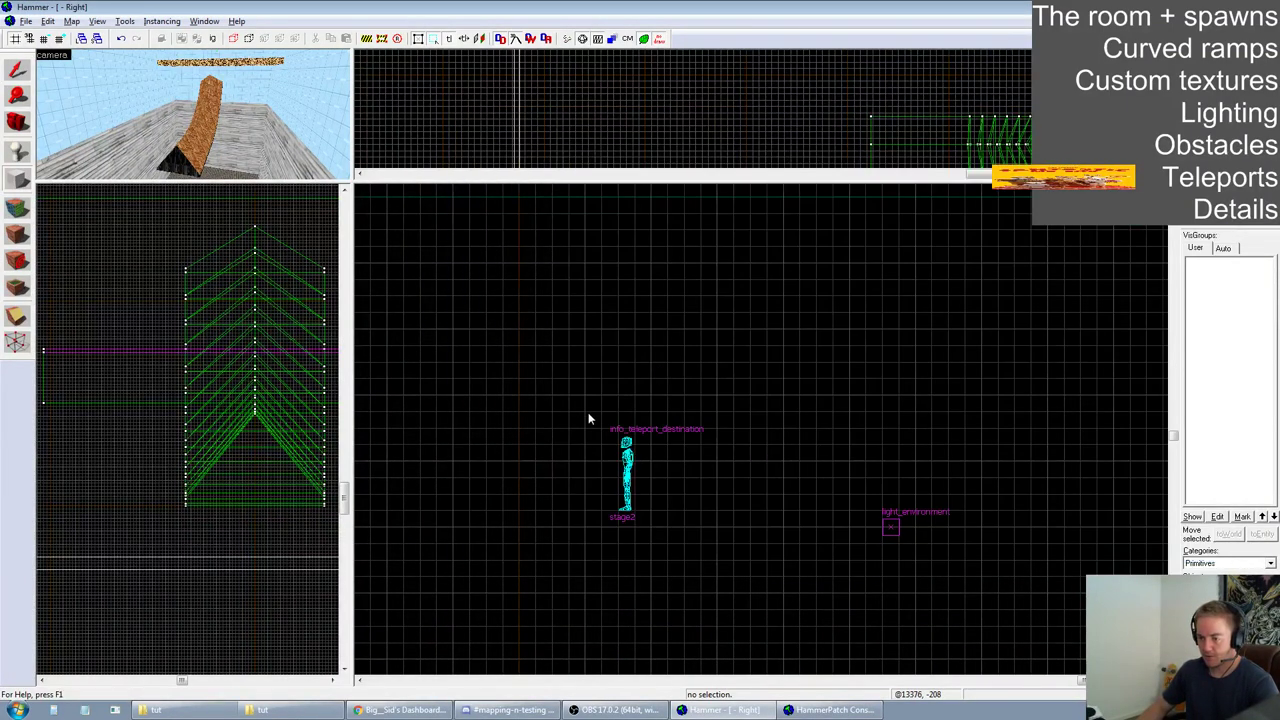
Outline a playerclip block around the stage2 teleport destination, about 80 units wide, 96 units deep and 128 units high
{"action": "left_click_drag", "start_coordinate": [586, 412], "coordinate": [673, 547]}
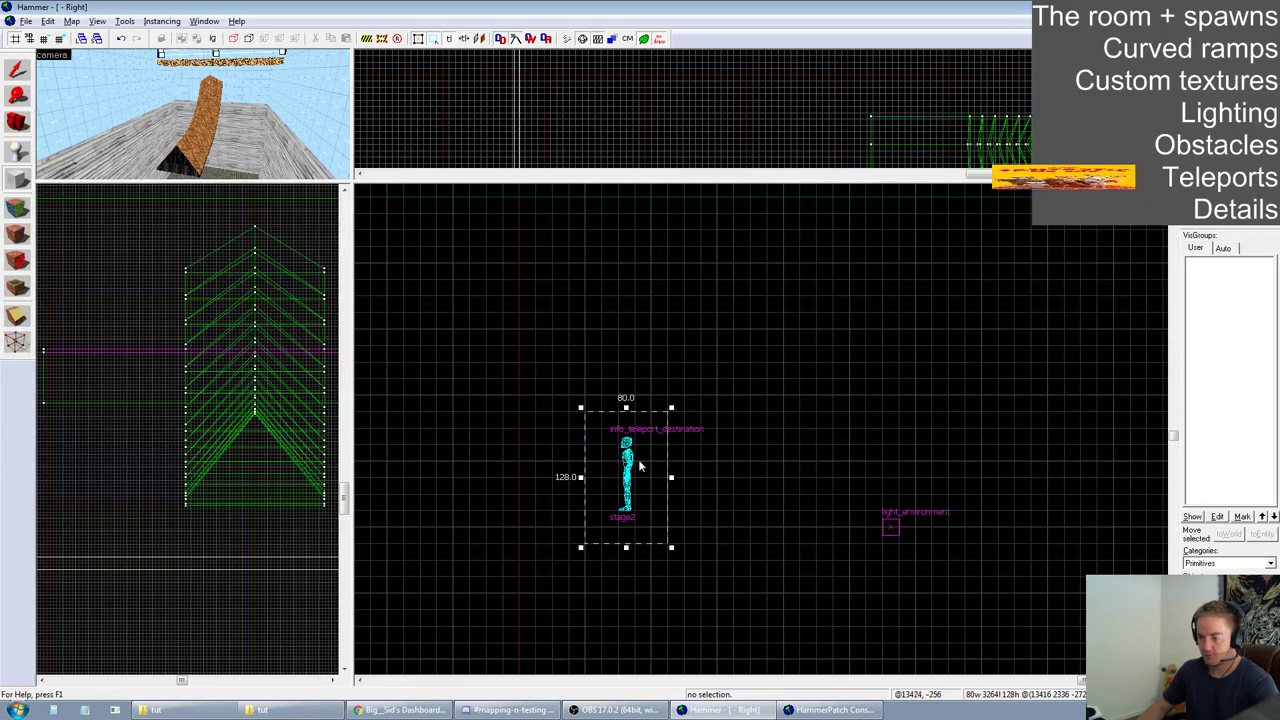
{"action": "left_click_drag", "start_coordinate": [352, 180], "coordinate": [257, 563]}
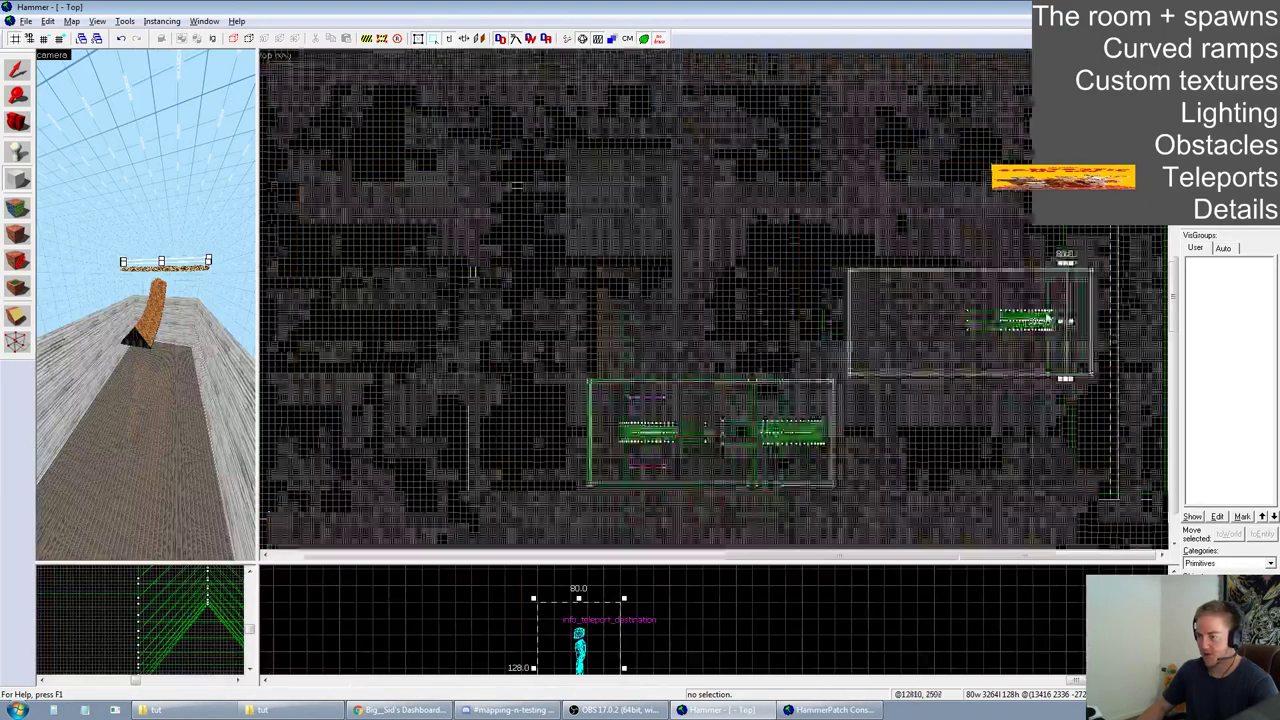
{"action": "scroll", "coordinate": [1111, 320], "scroll_direction": "up", "scroll_amount": 3}
{"action": "left_click_drag", "start_coordinate": [955, 195], "coordinate": [975, 362]}
{"action": "left_click_drag", "start_coordinate": [955, 530], "coordinate": [957, 367]}
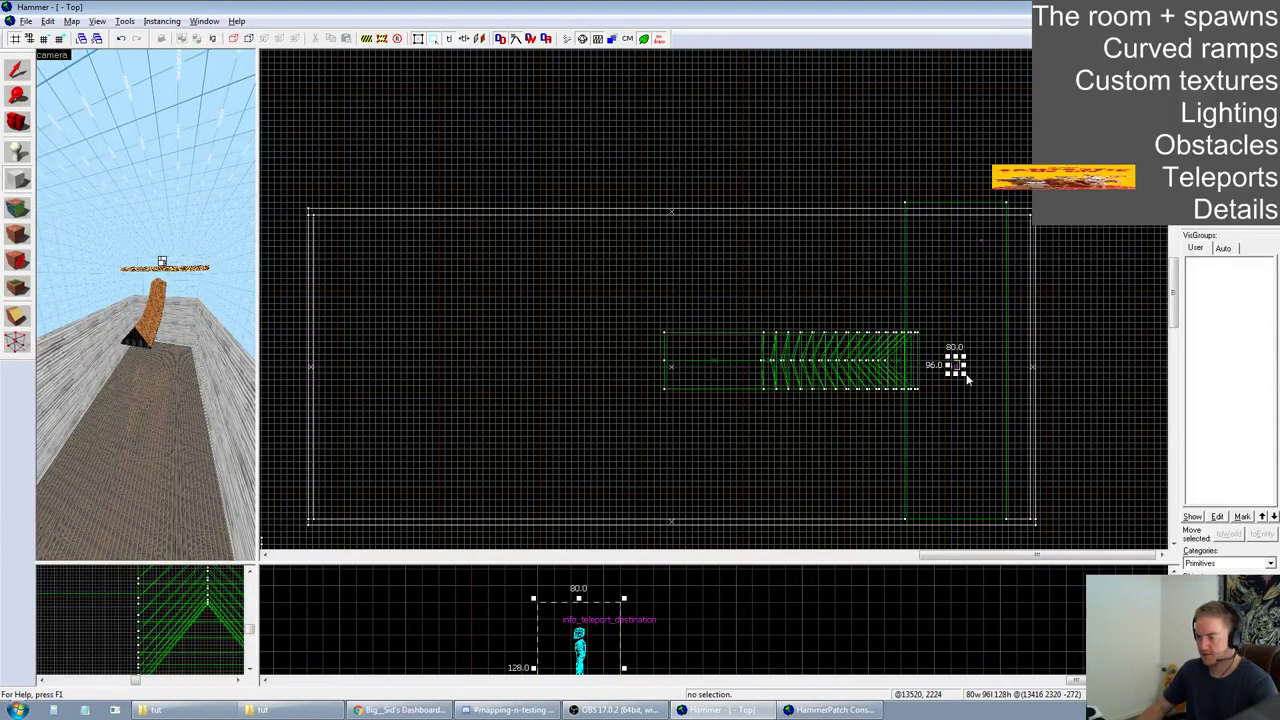
Tighten the block outline around the teleport destination to 48 by 64 units in the top view and create the block
{"action": "scroll", "coordinate": [950, 365], "scroll_direction": "up", "scroll_amount": 4}
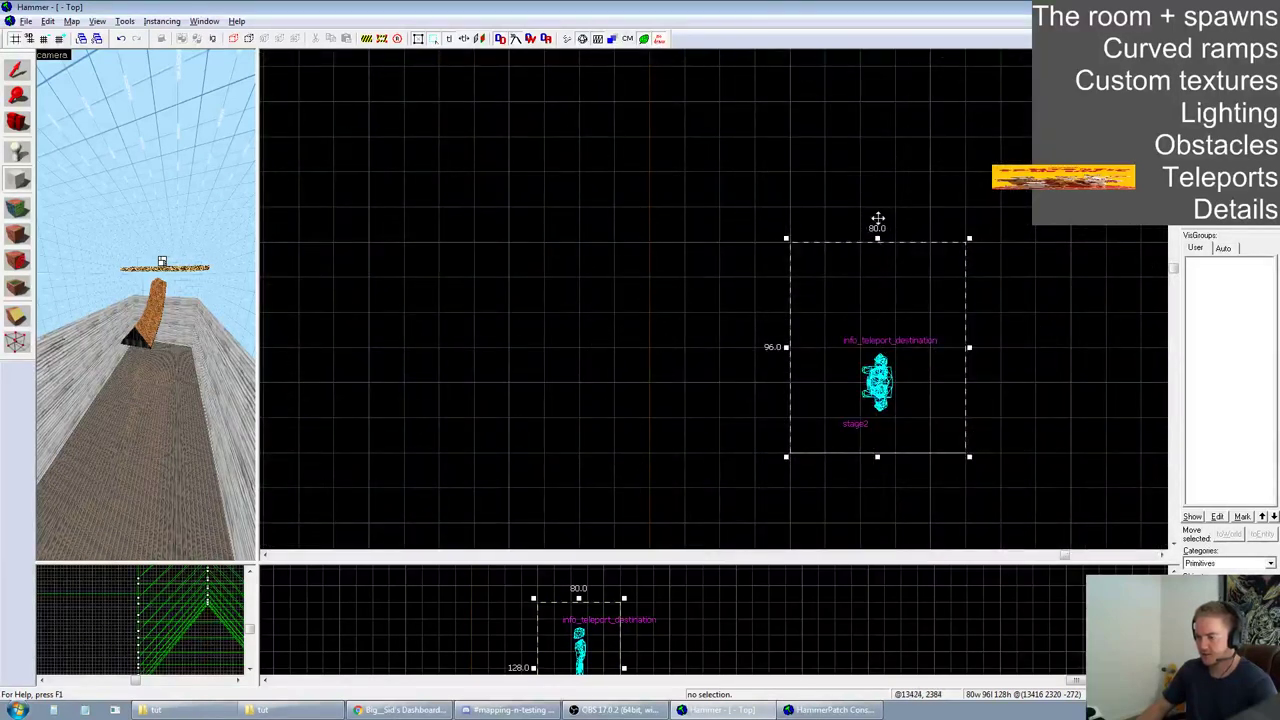
{"action": "left_click_drag", "start_coordinate": [876, 237], "coordinate": [880, 305]}
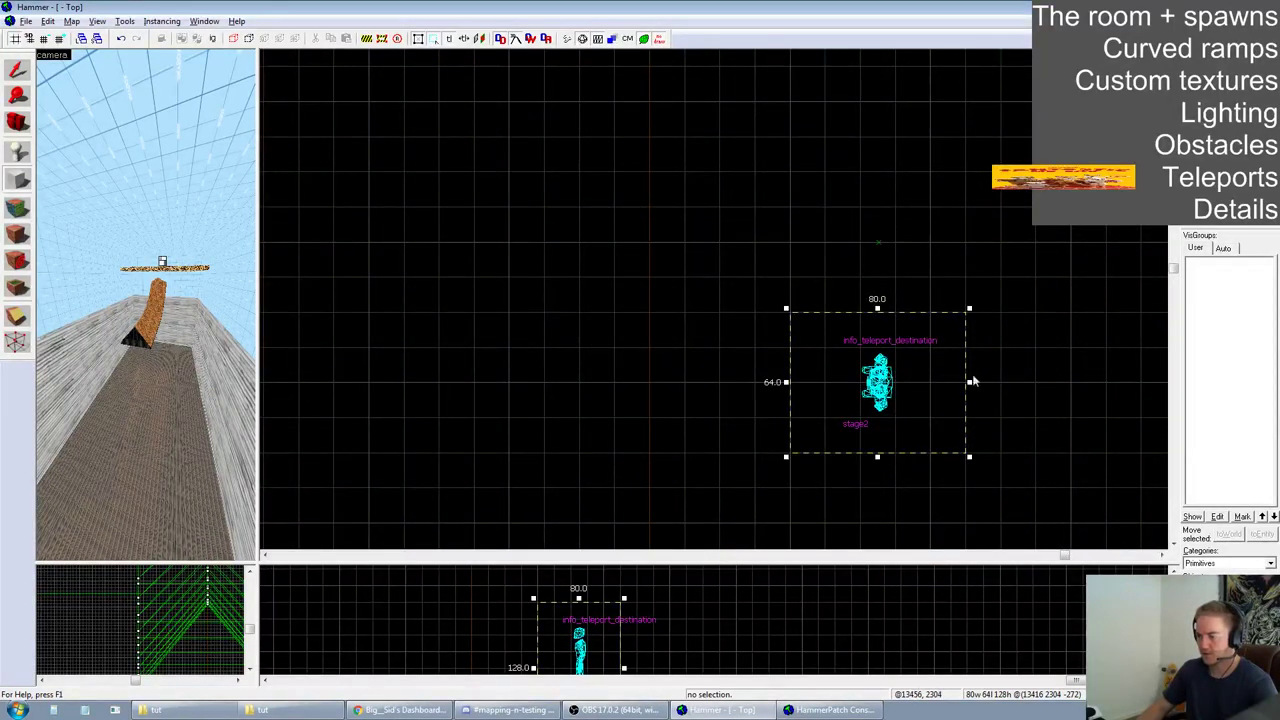
{"action": "left_click_drag", "start_coordinate": [969, 380], "coordinate": [948, 386]}
{"action": "left_click_drag", "start_coordinate": [789, 382], "coordinate": [822, 382]}
{"action": "scroll", "coordinate": [598, 605], "scroll_direction": "down", "scroll_amount": 2}
{"action": "scroll", "coordinate": [580, 613], "scroll_direction": "up", "scroll_amount": 2}
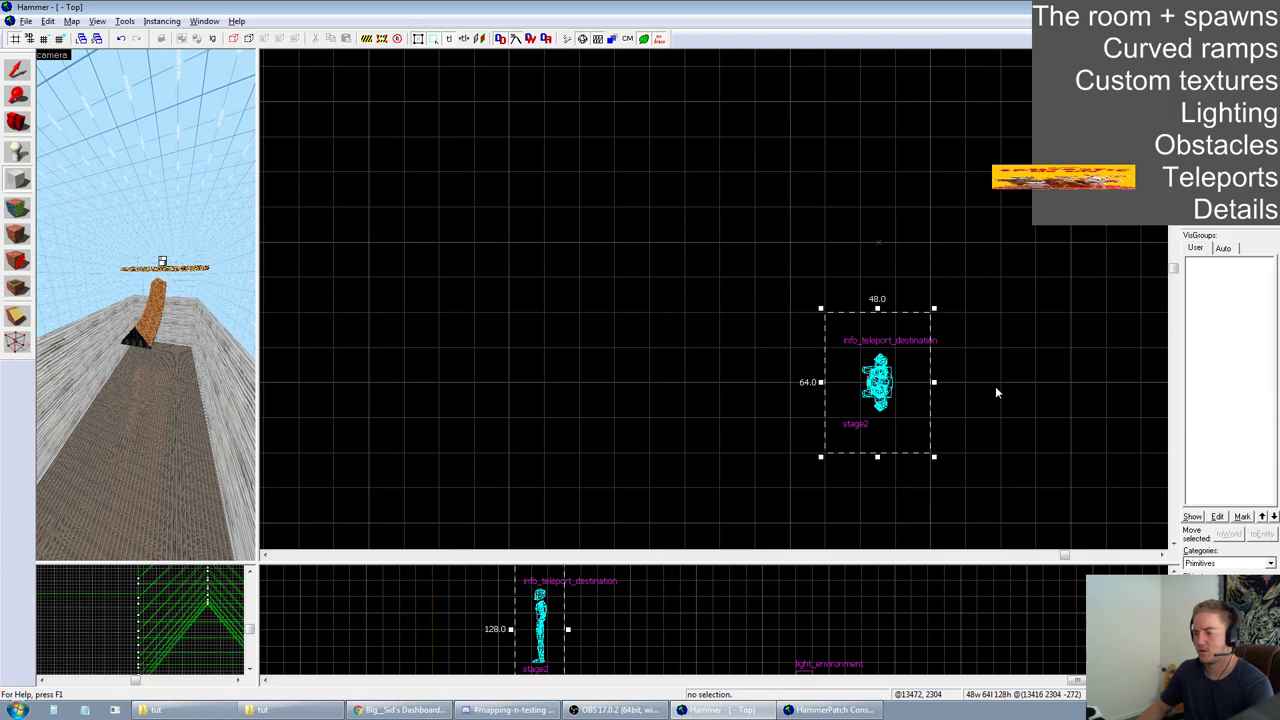
{"action": "key", "text": "Return"}
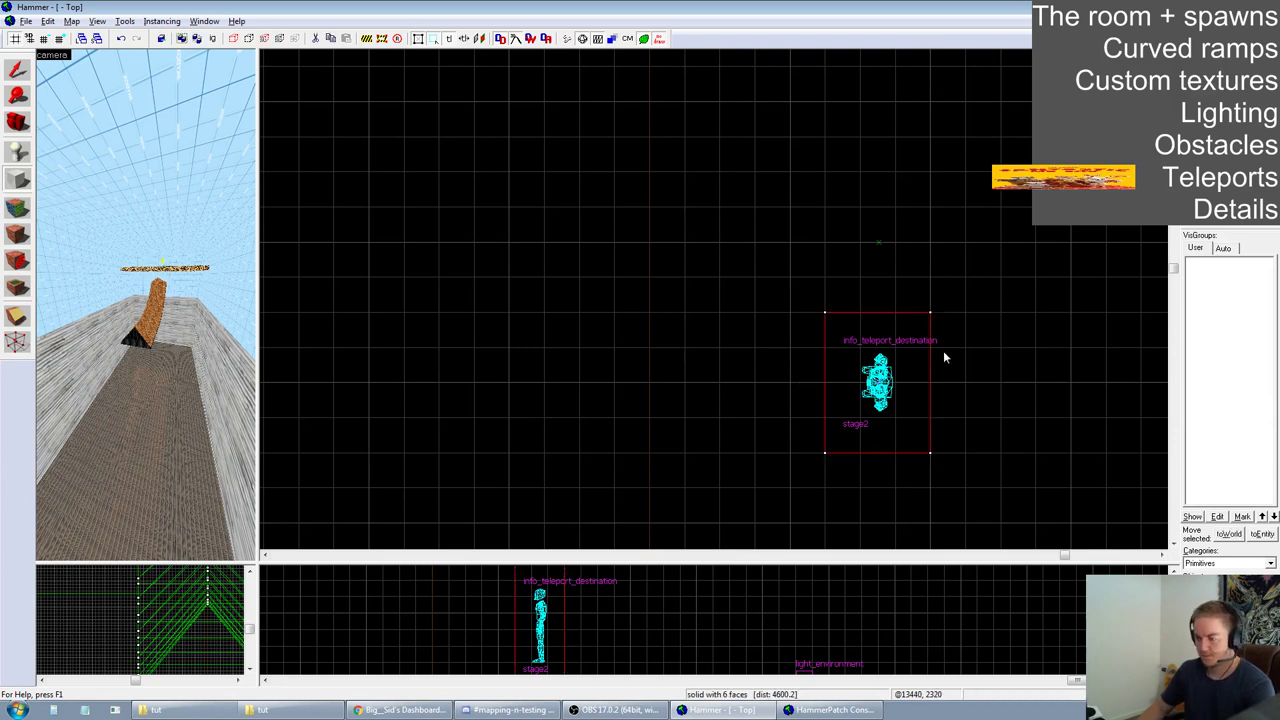
Select the clip block and hollow it outward with walls about 4 units thick
{"action": "left_click", "coordinate": [16, 68]}
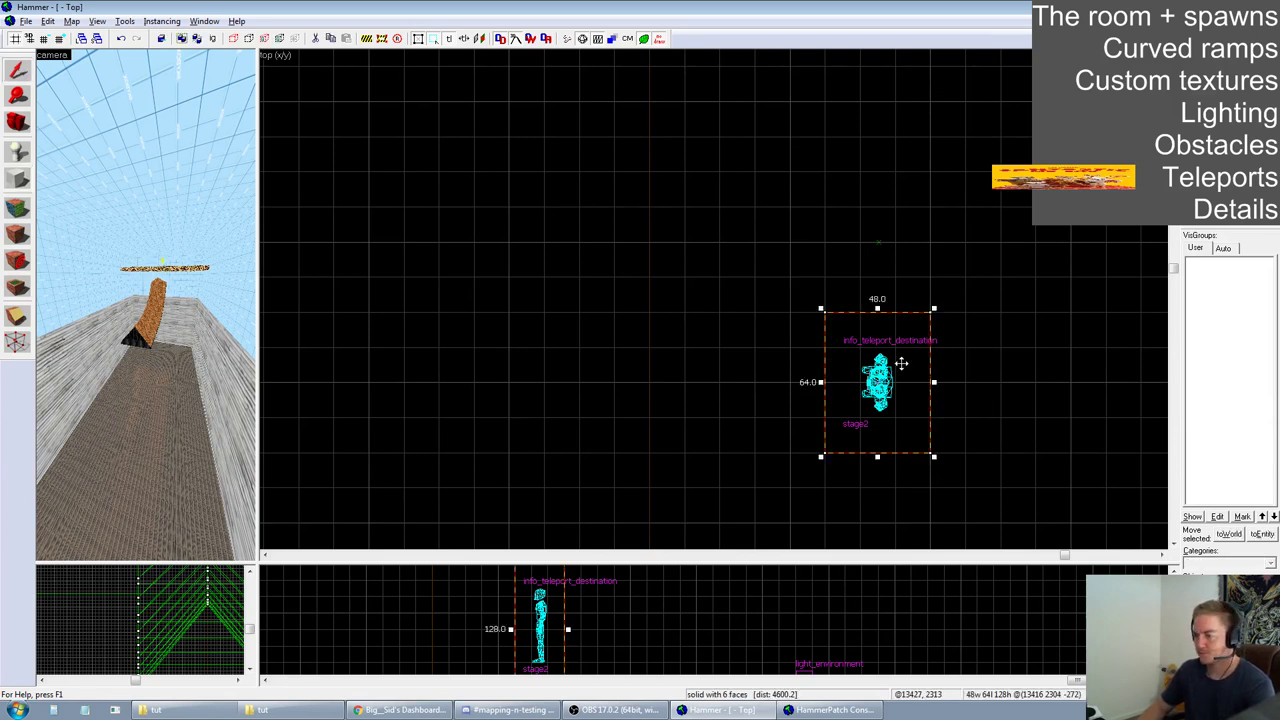
{"action": "right_click", "coordinate": [900, 363]}
{"action": "left_click", "coordinate": [966, 485]}
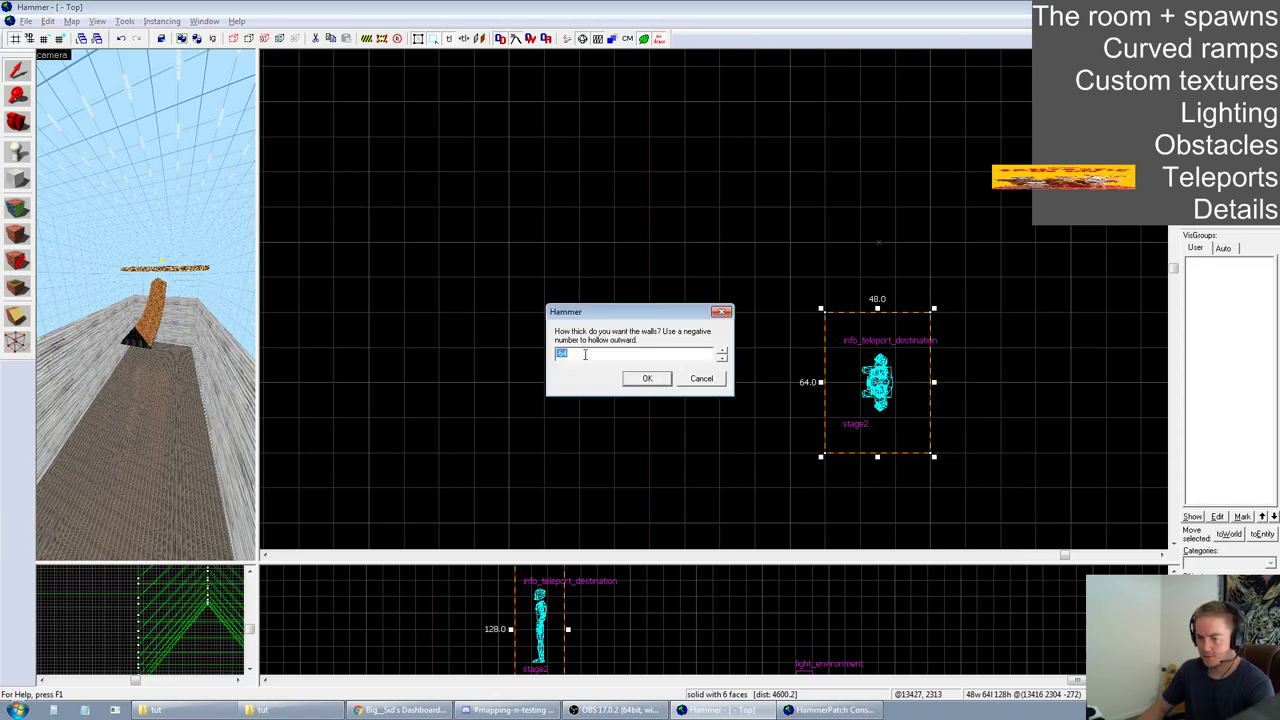
{"action": "type", "text": "-6"}
{"action": "left_click", "coordinate": [652, 381]}
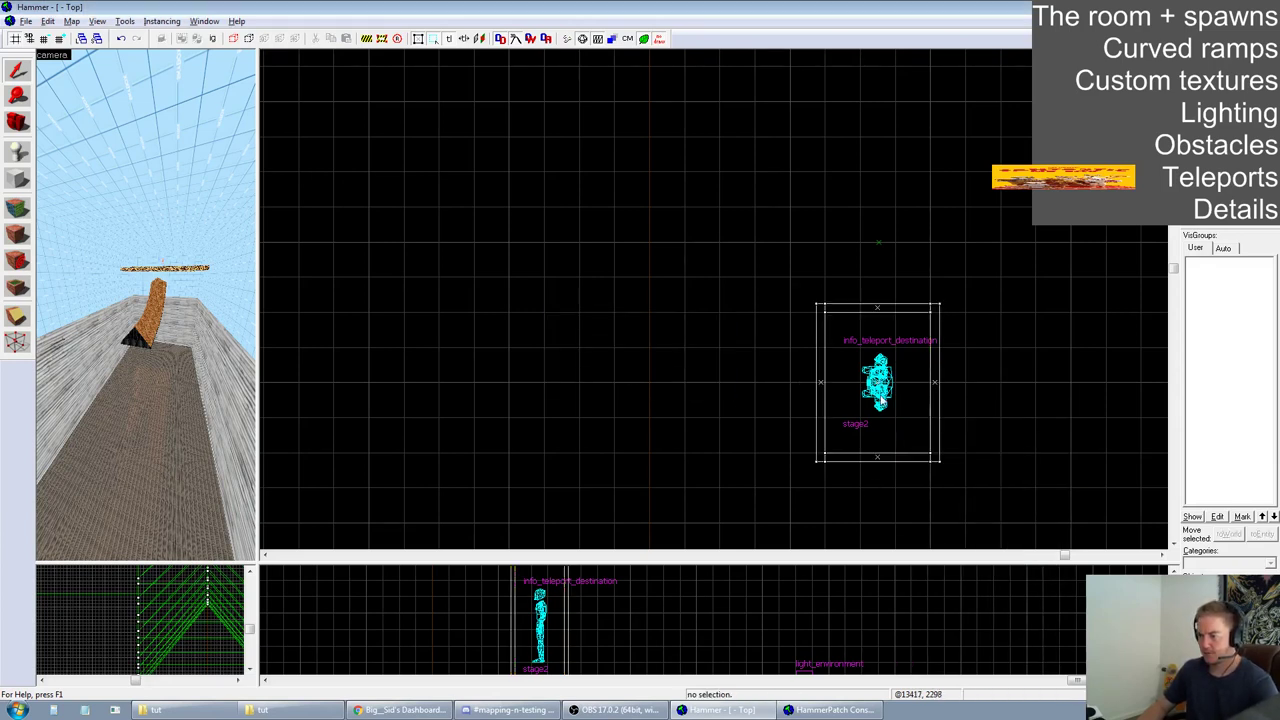
Turn on ignoring groups and delete only the bottom brush of the hollowed clip enclosure
{"action": "left_click_drag", "start_coordinate": [263, 565], "coordinate": [383, 320]}
{"action": "scroll", "coordinate": [600, 560], "scroll_direction": "up", "scroll_amount": 4}
{"action": "scroll", "coordinate": [620, 553], "scroll_direction": "down", "scroll_amount": 3}
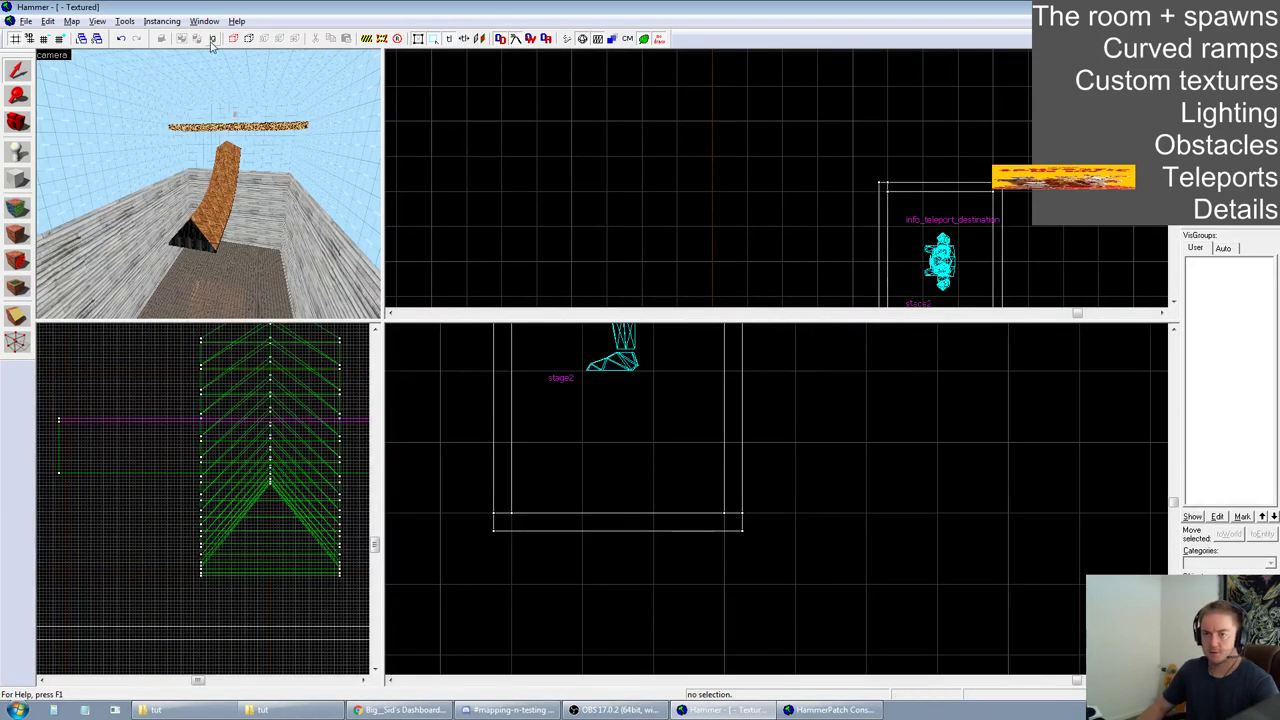
{"action": "left_click", "coordinate": [612, 516]}
{"action": "key", "text": "Delete"}
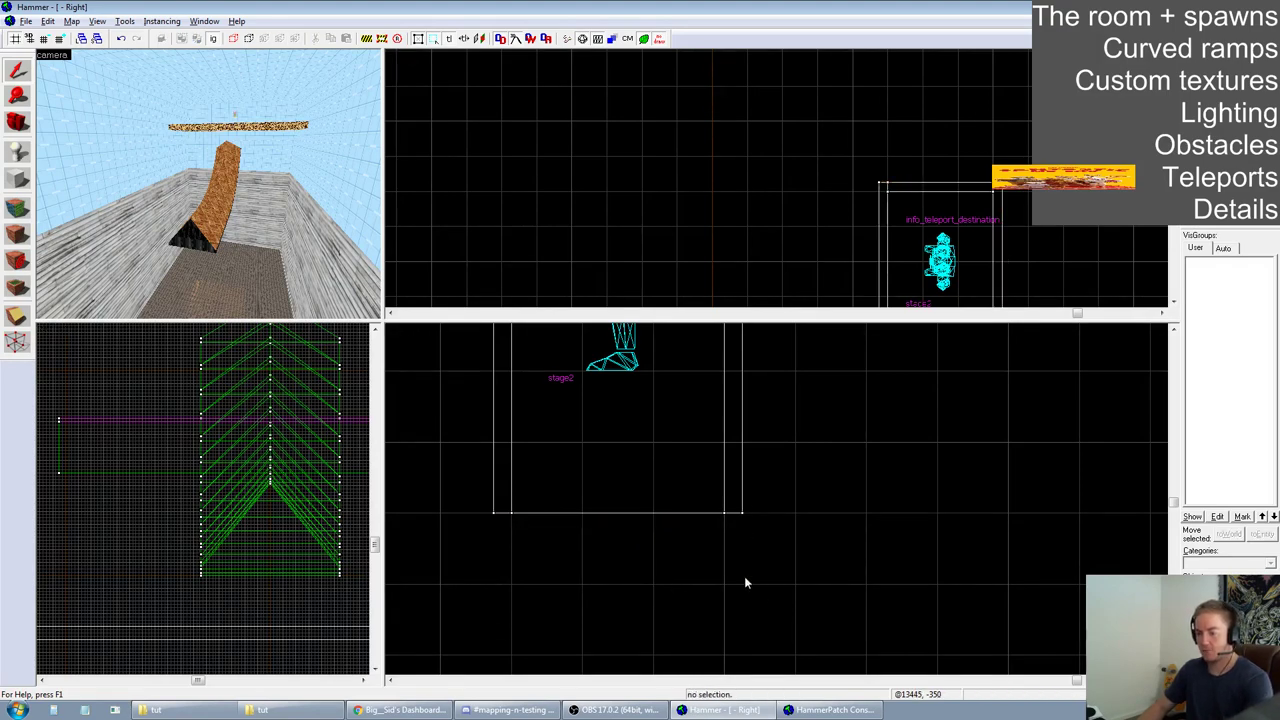
Examine the clip enclosure around the teleport destination on the start platform and the drop toward the ramp in the 3D view
{"action": "left_click_drag", "start_coordinate": [383, 320], "coordinate": [997, 587]}
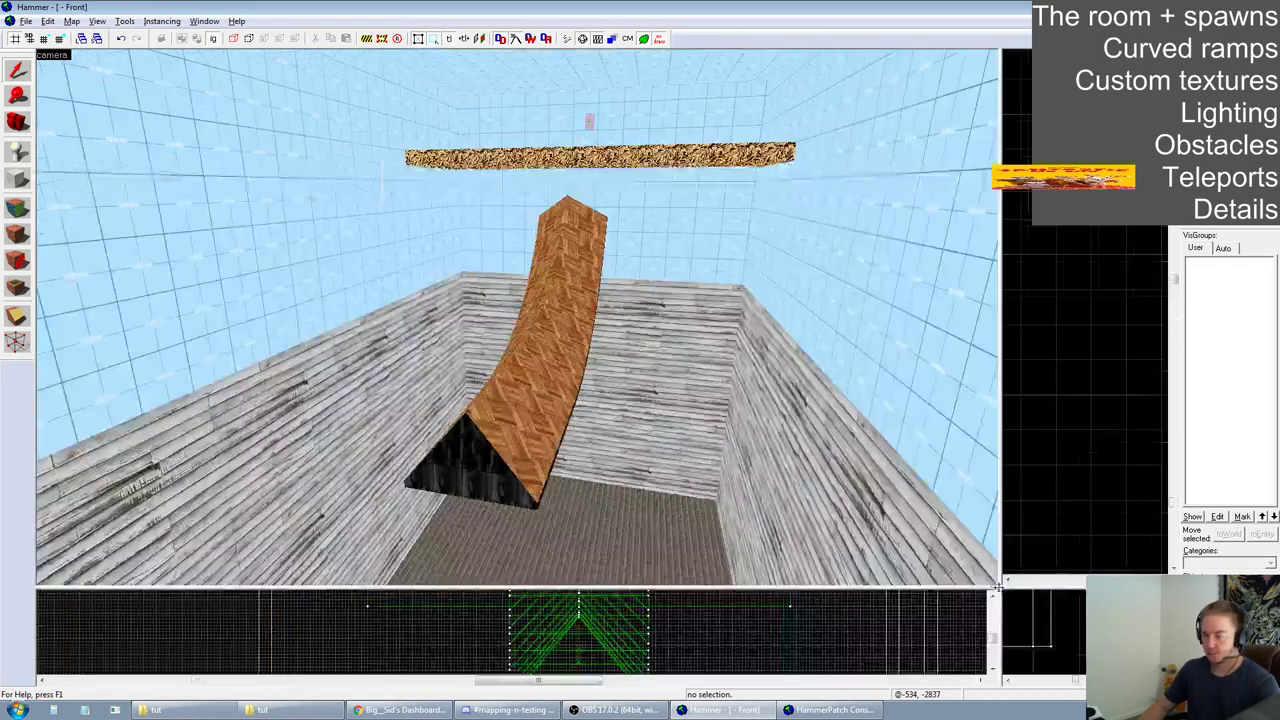
{"action": "key", "text": "z"}
{"action": "key", "text": "w"}
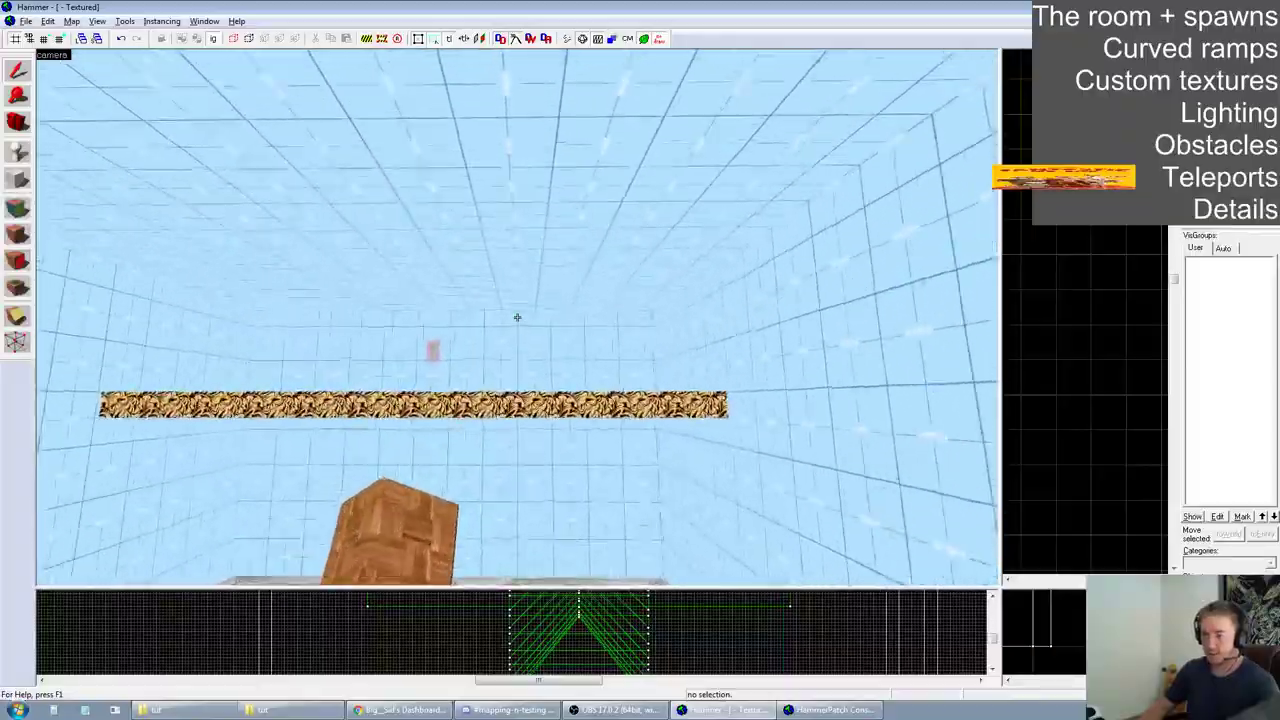
{"action": "key", "text": "w"}
{"action": "key", "text": "d"}
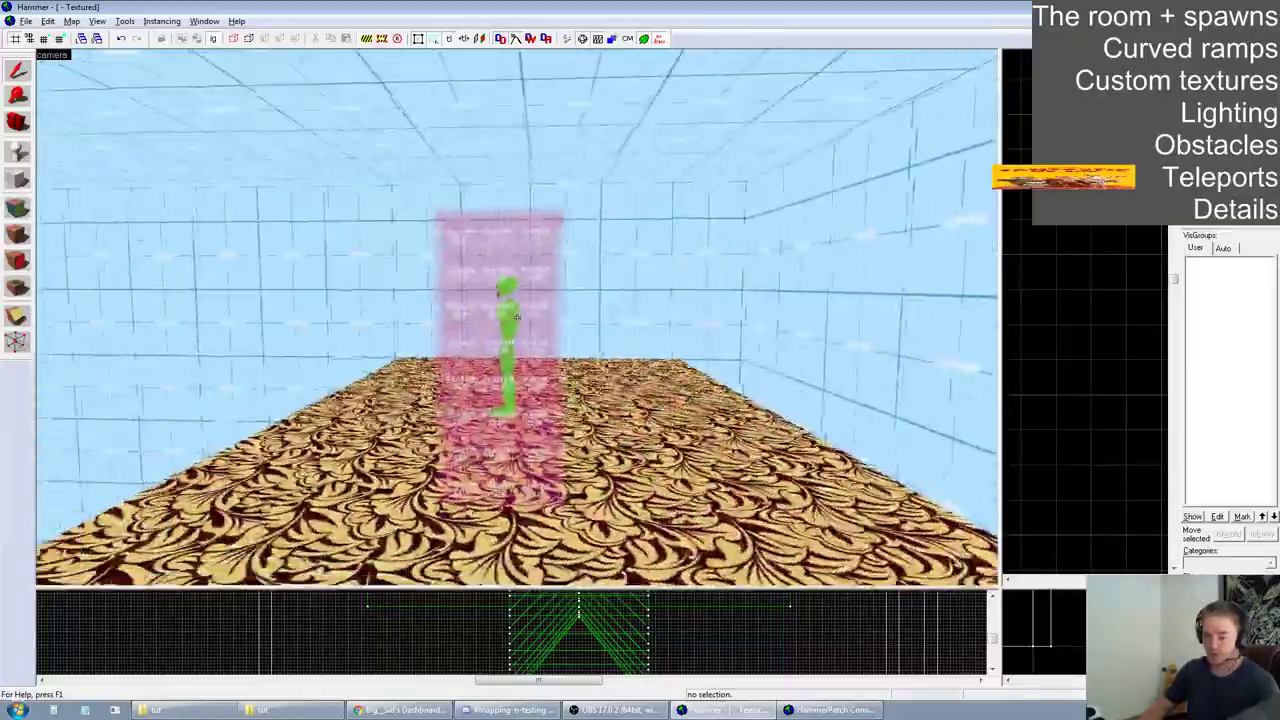
{"action": "key", "text": "a"}
{"action": "key", "text": "w"}
{"action": "key", "text": "d"}
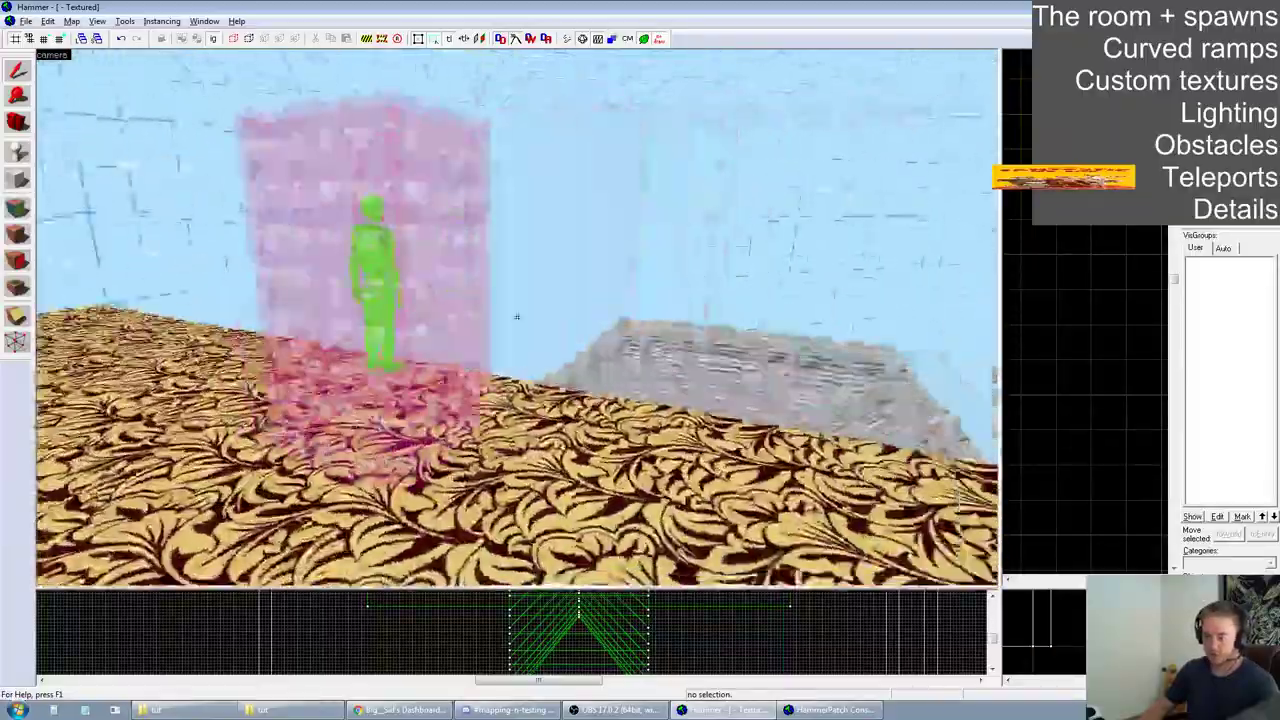
{"action": "key", "text": "a"}
{"action": "key", "text": "s"}
{"action": "key", "text": "w"}
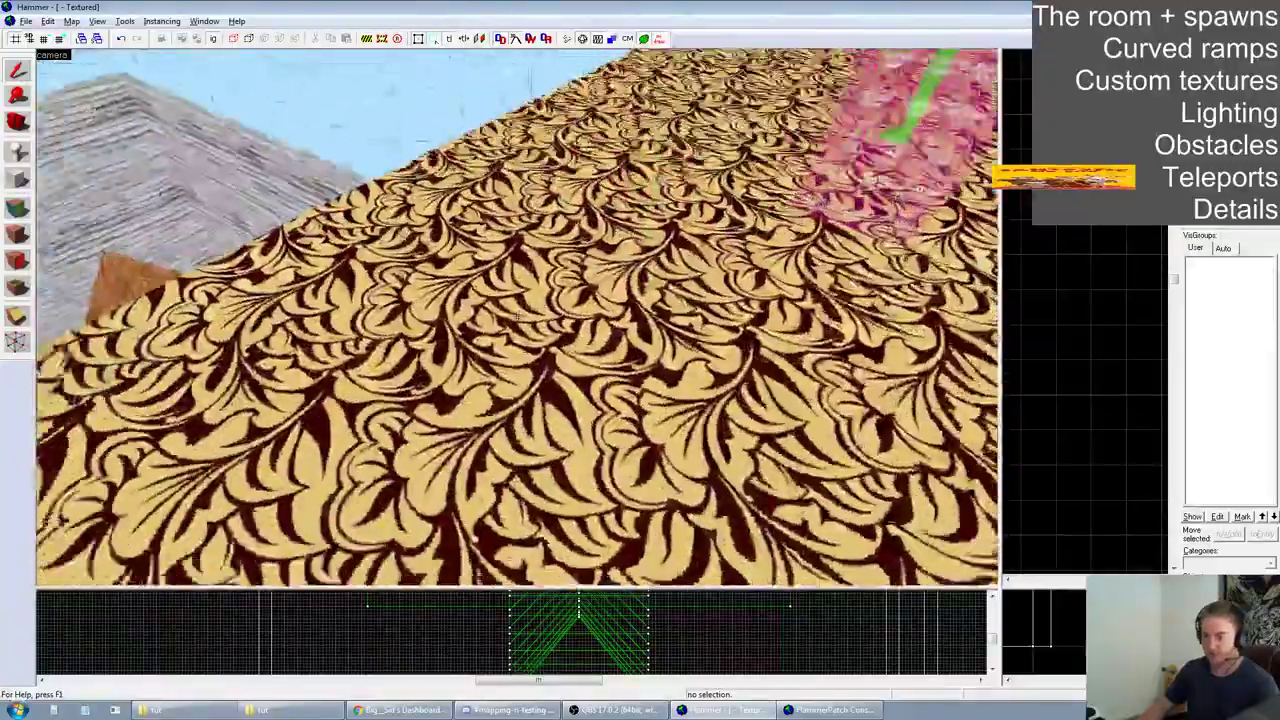
{"action": "key", "text": "s"}
{"action": "key", "text": "w"}
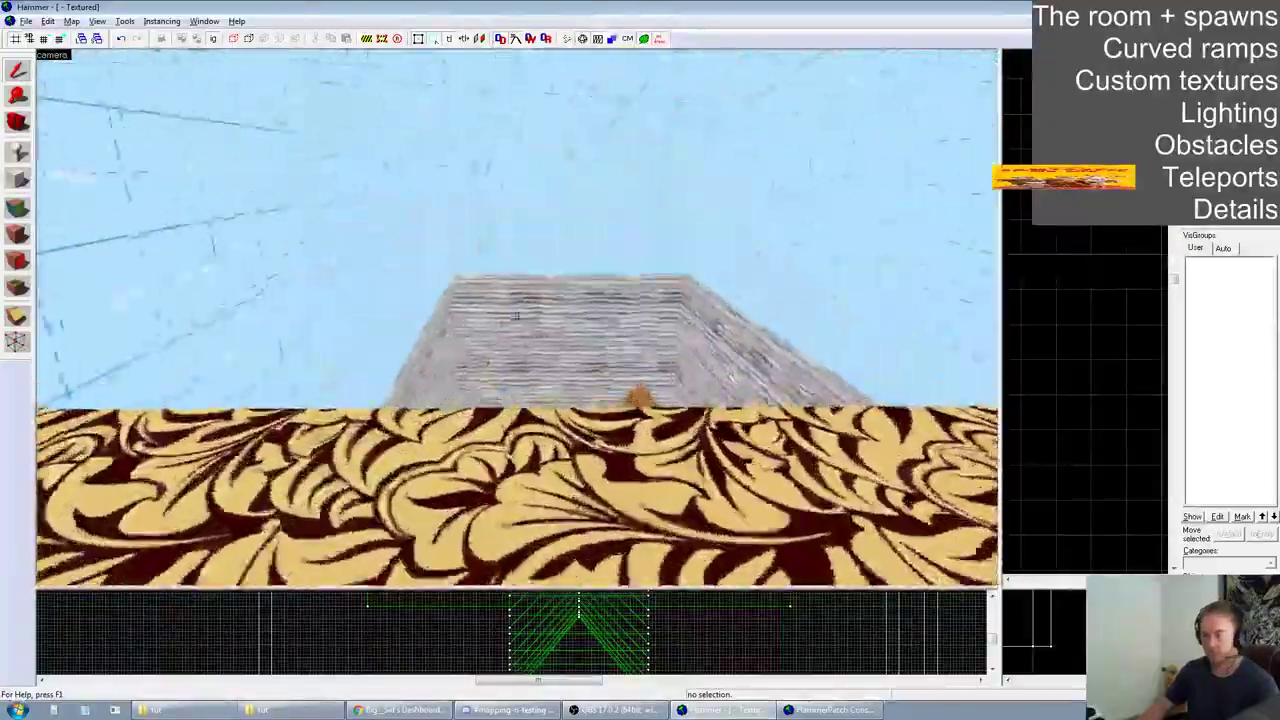
{"action": "key", "text": "z"}
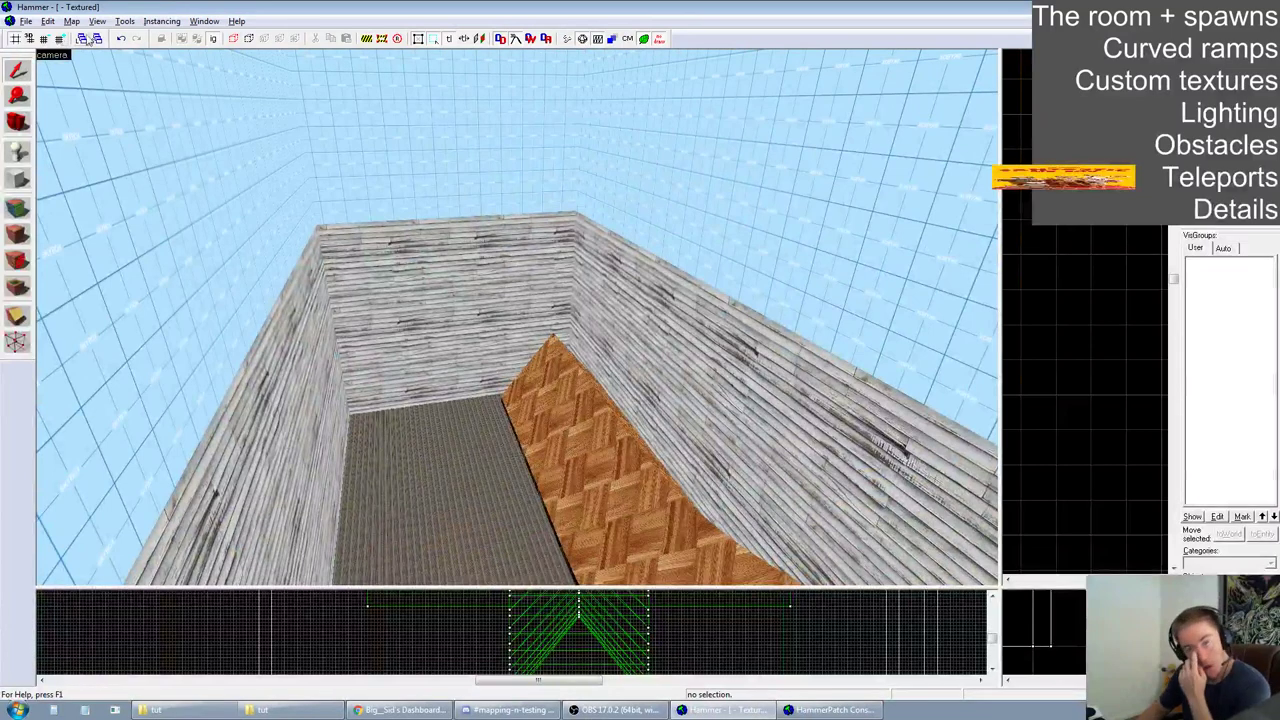
Save the map in the HAMMER STUFF\tut folder under the name totirlal;
{"action": "left_click", "coordinate": [26, 21]}
{"action": "left_click", "coordinate": [56, 80]}
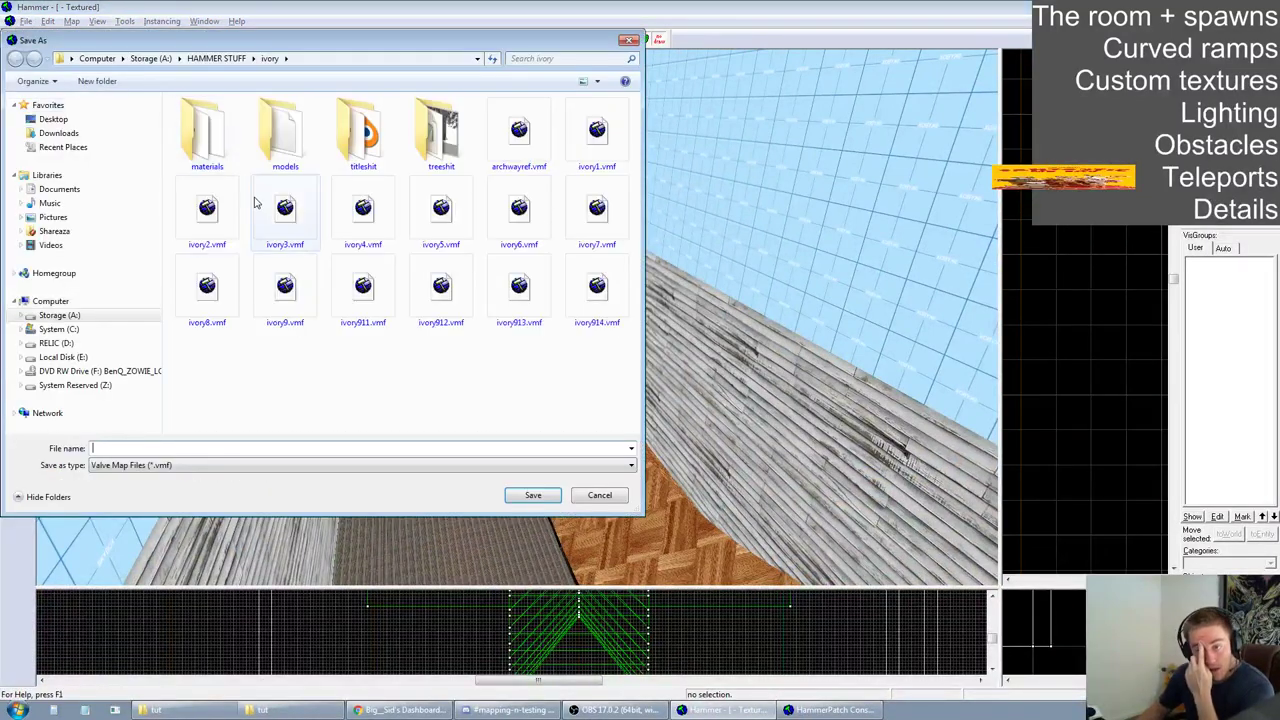
{"action": "left_click", "coordinate": [226, 60]}
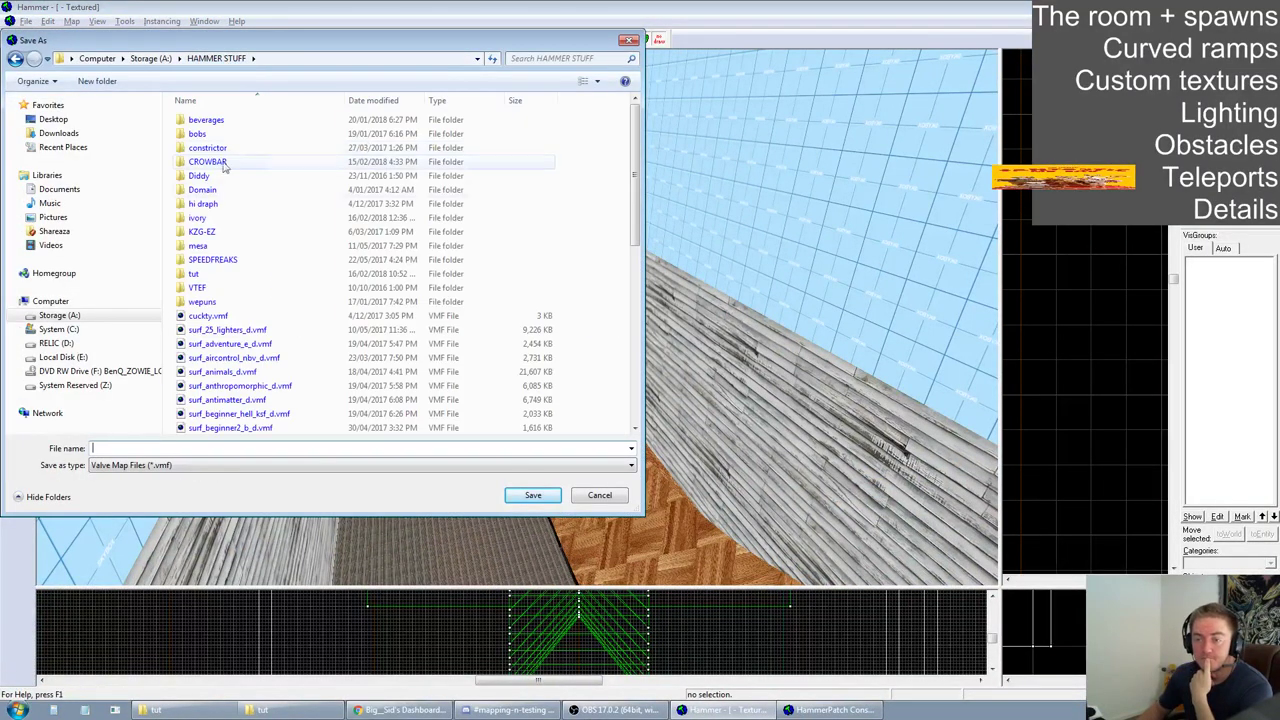
{"action": "double_click", "coordinate": [230, 283]}
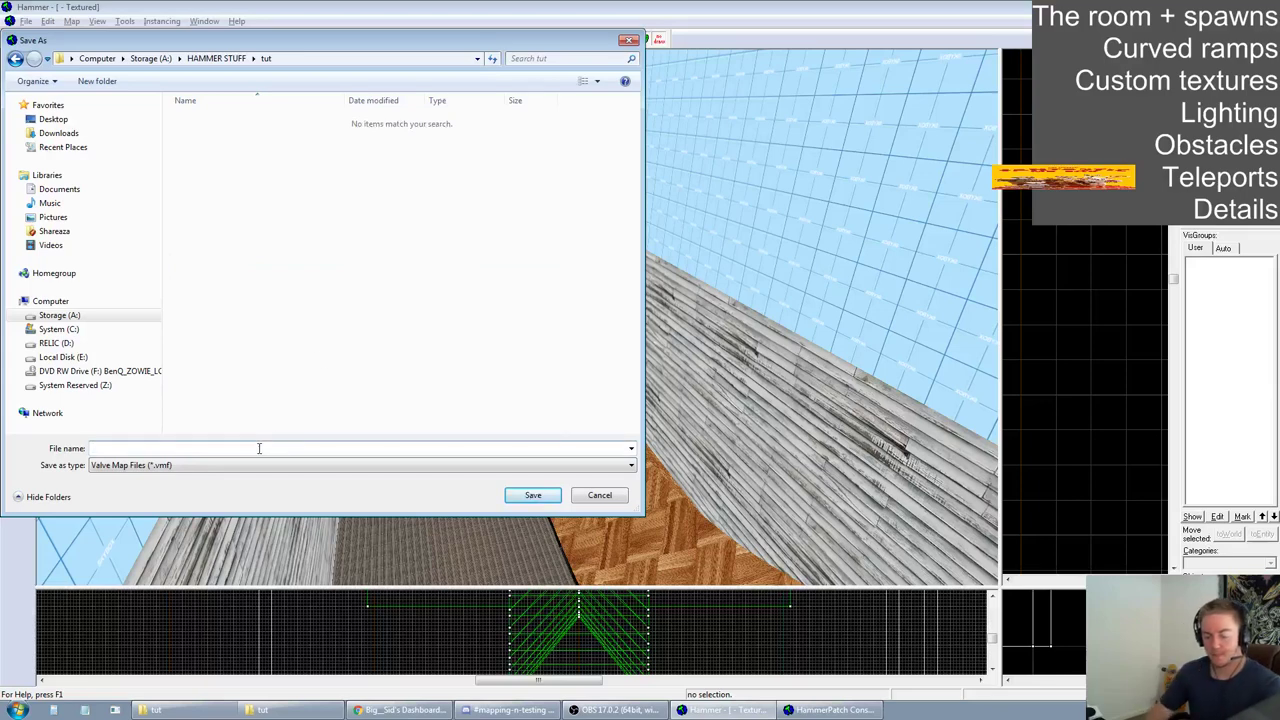
{"action": "key", "text": "Return"}
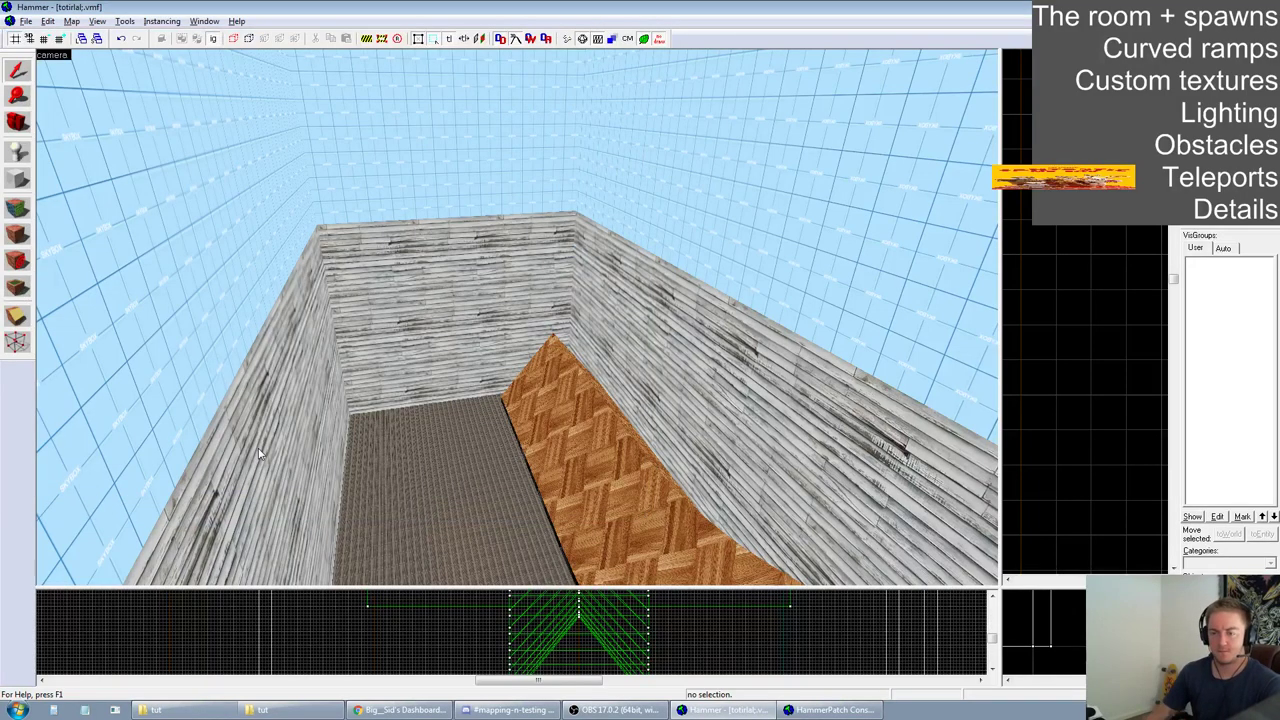
Save the map again as toti in the same tut folder
{"action": "left_click", "coordinate": [30, 20]}
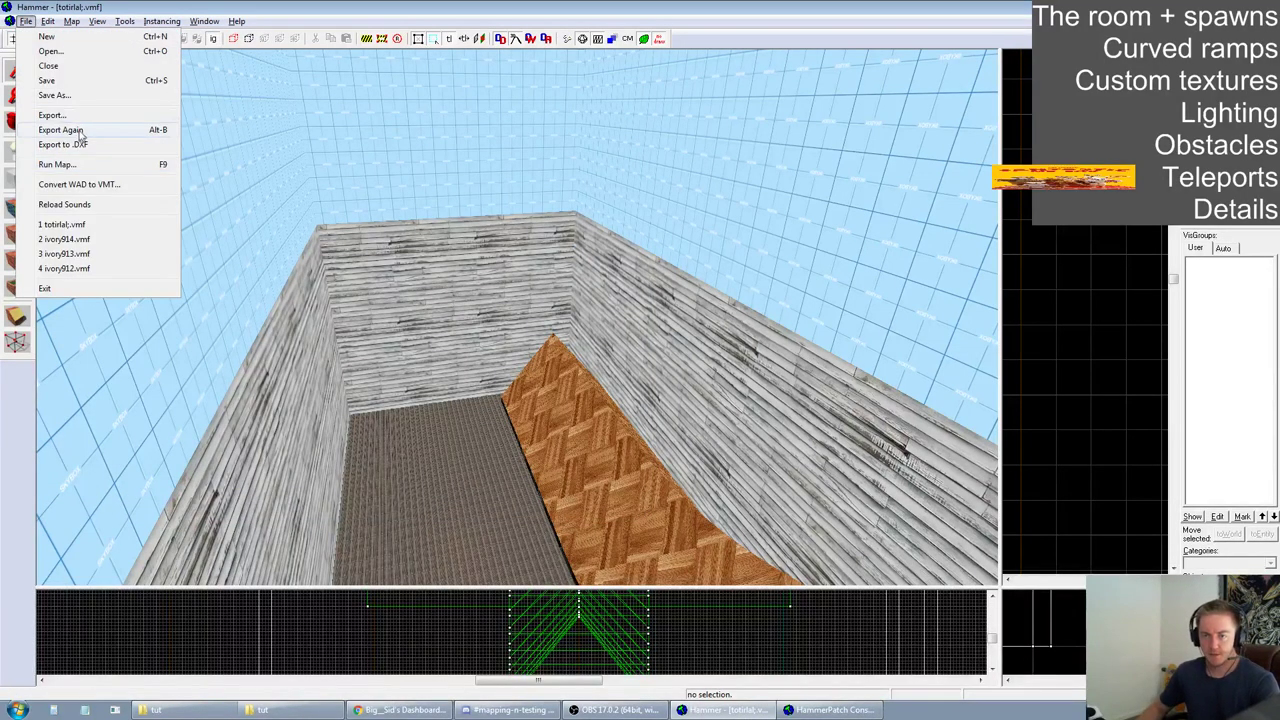
{"action": "left_click", "coordinate": [45, 89]}
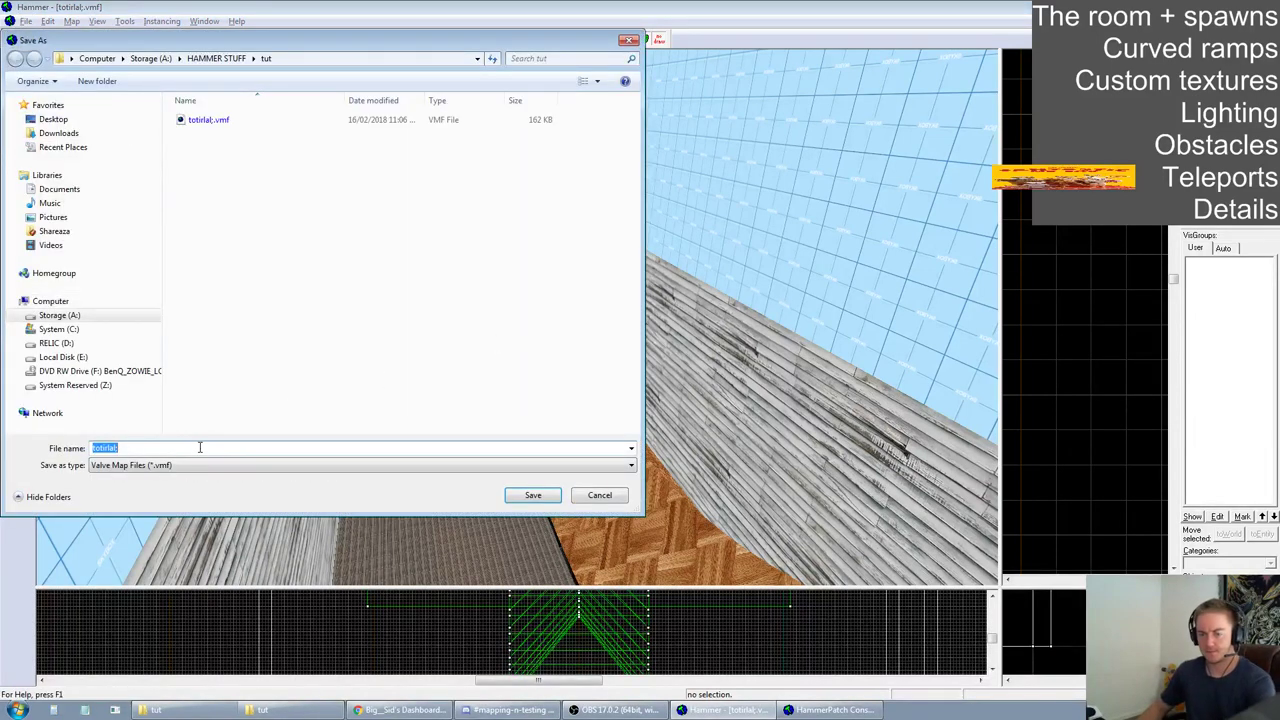
{"action": "key", "text": "BackSpace"}
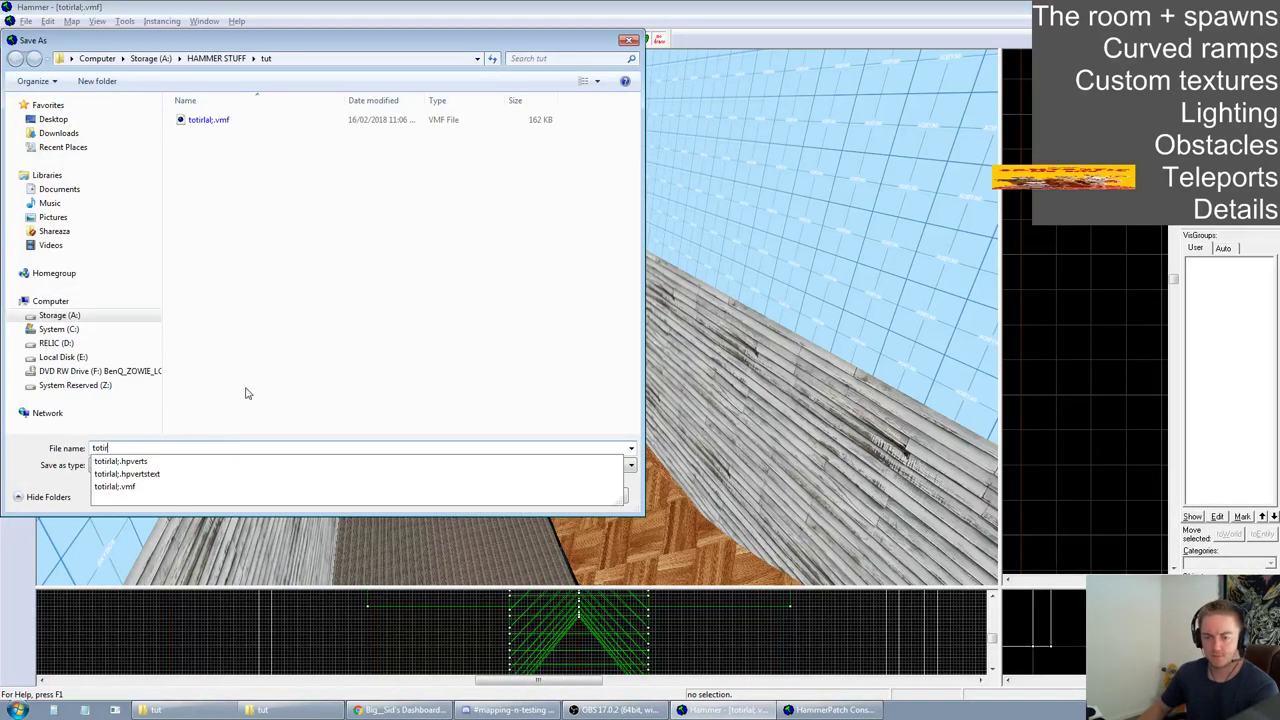
{"action": "key", "text": "Return"}
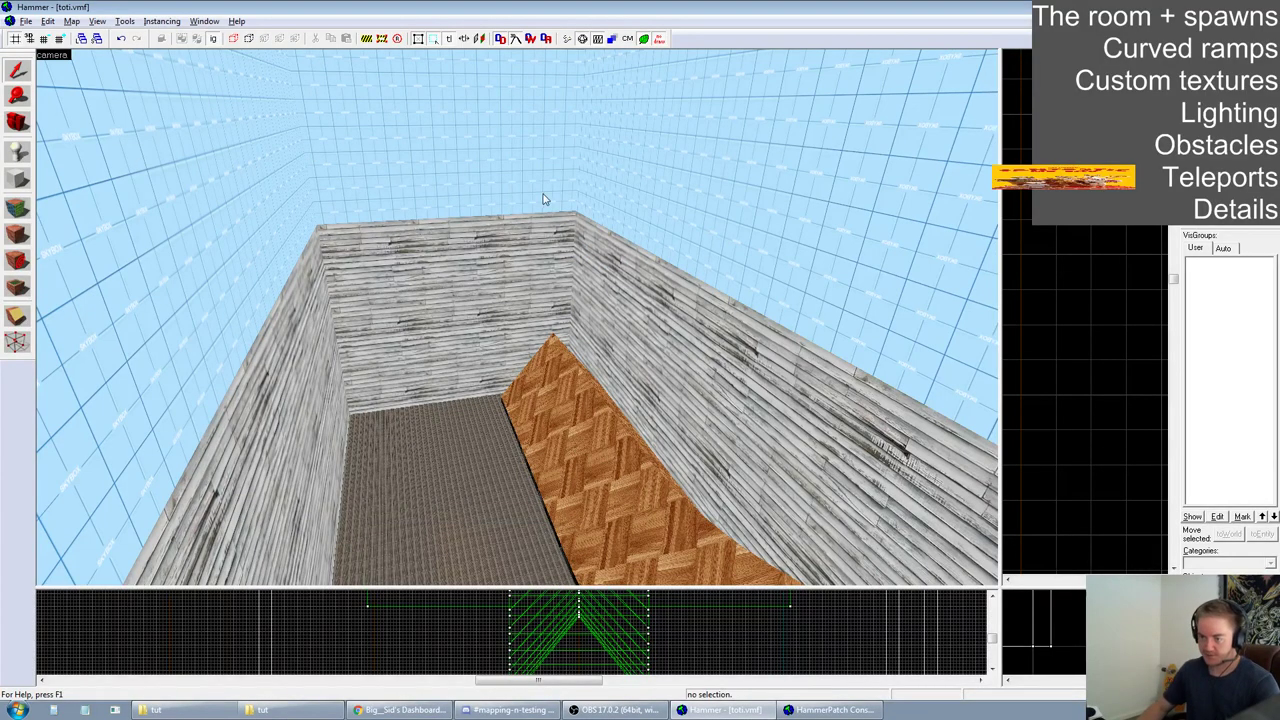
Examine the clip enclosure, the curved ramp and the floor of the second room in the 3D view
{"action": "key", "text": "z"}
{"action": "key", "text": "w"}
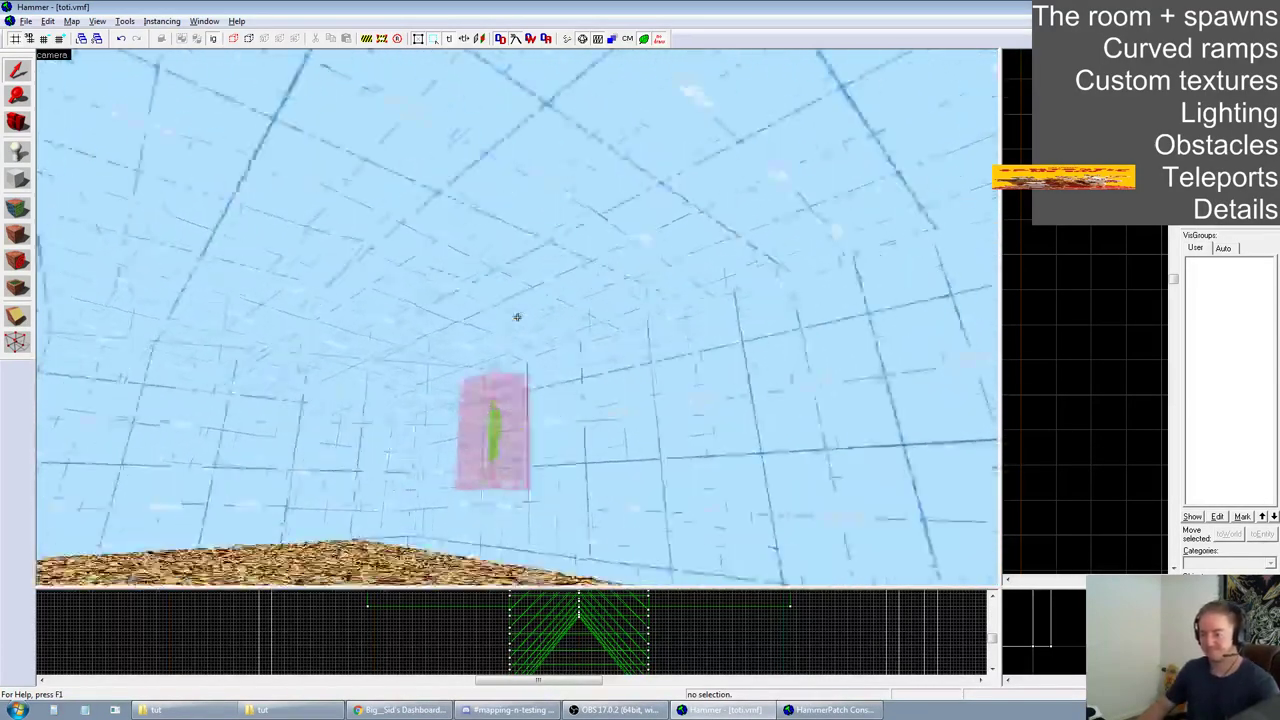
{"action": "key", "text": "a"}
{"action": "key", "text": "w"}
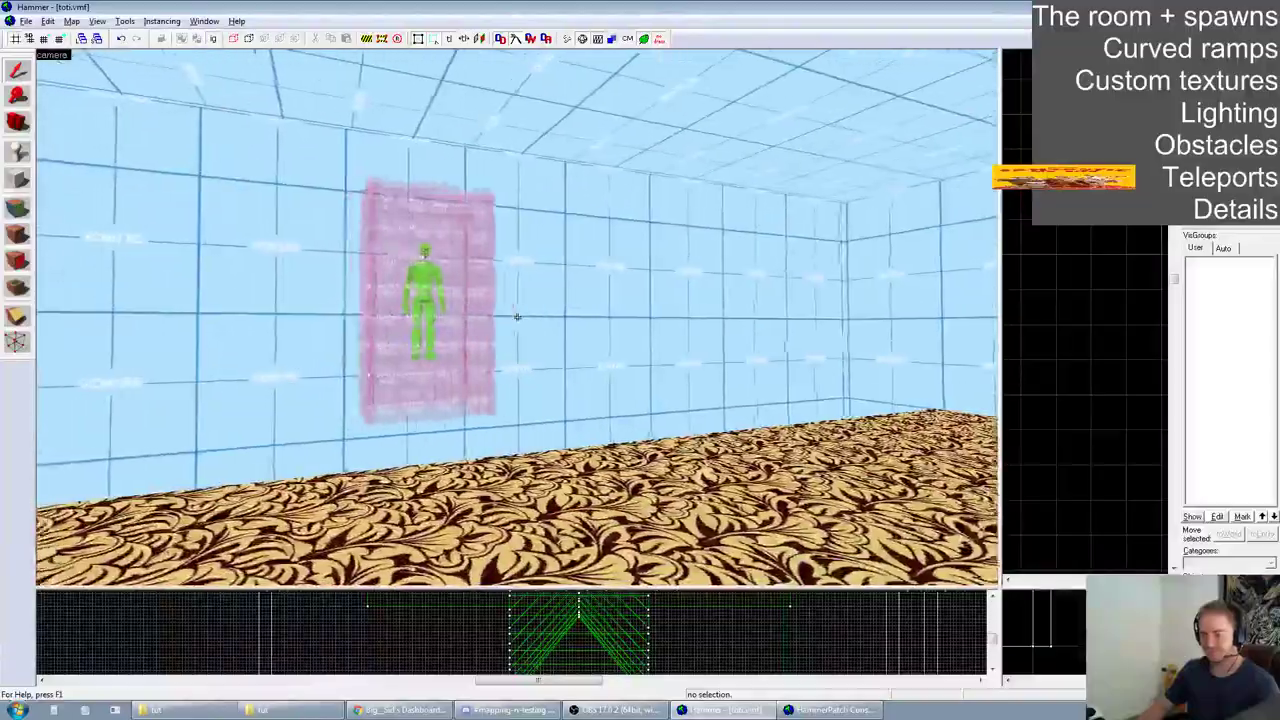
{"action": "key", "text": "w"}
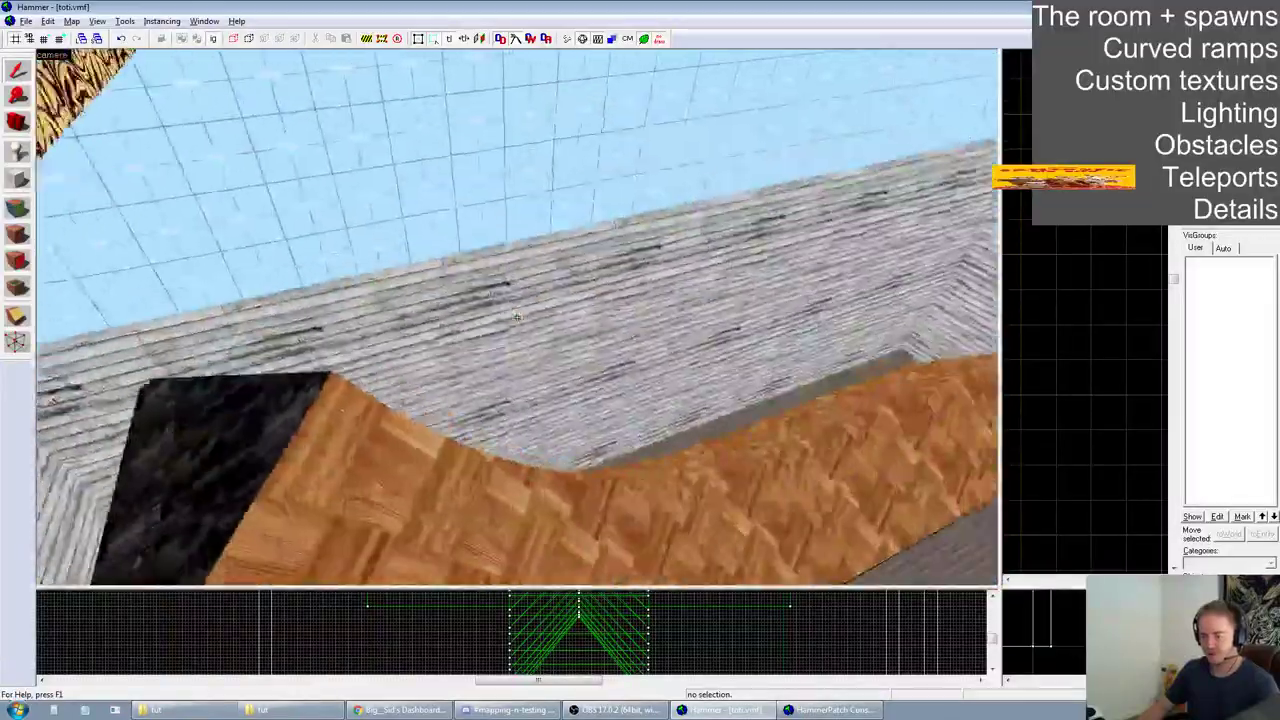
{"action": "key", "text": "d"}
{"action": "key", "text": "z"}
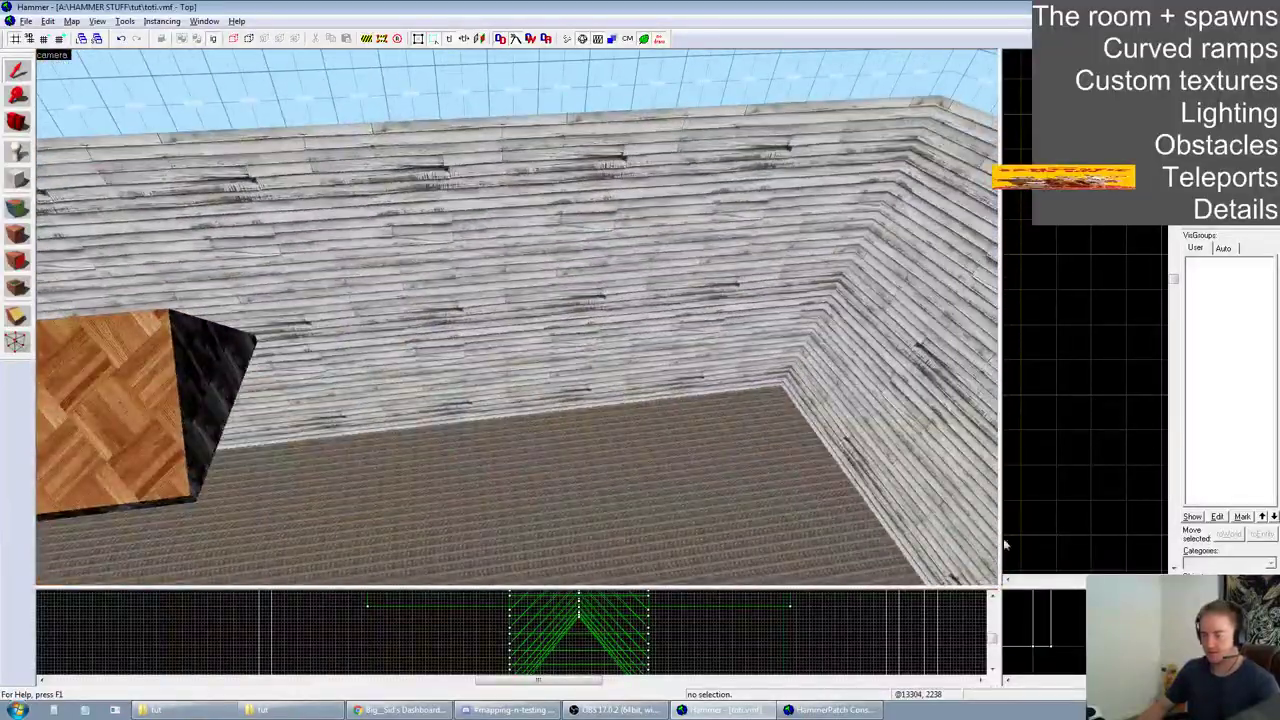
Choose the Block tool and set the brush texture to tools/toolsnodraw from the used textures
{"action": "left_click_drag", "start_coordinate": [1000, 587], "coordinate": [387, 253]}
{"action": "scroll", "coordinate": [678, 464], "scroll_direction": "down", "scroll_amount": 13}
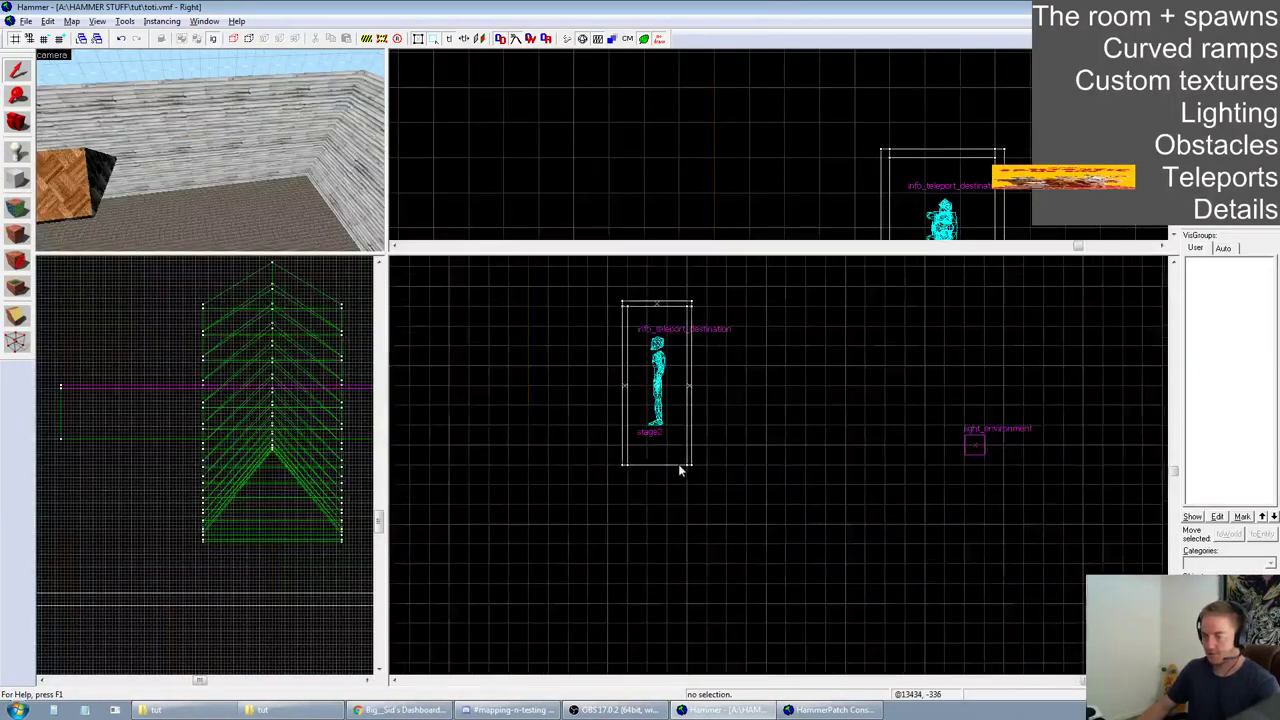
{"action": "scroll", "coordinate": [722, 462], "scroll_direction": "down", "scroll_amount": 9}
{"action": "scroll", "coordinate": [622, 588], "scroll_direction": "up", "scroll_amount": 3}
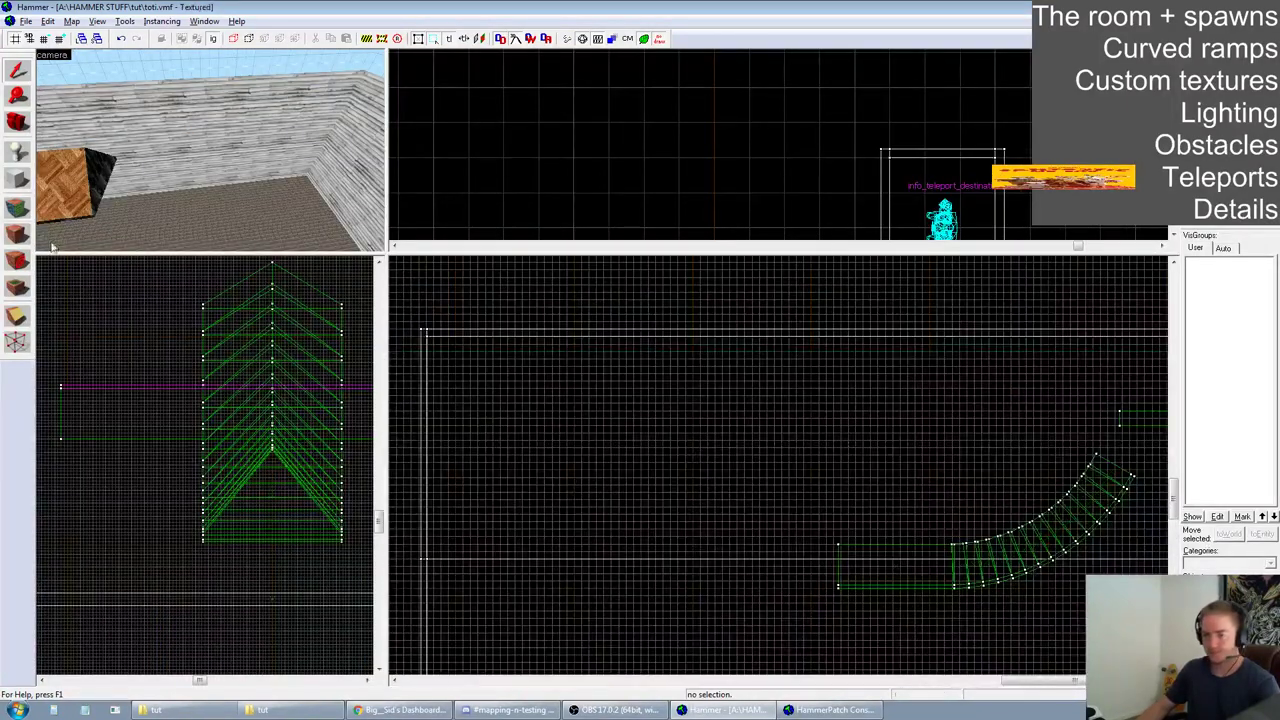
{"action": "scroll", "coordinate": [517, 150], "scroll_direction": "down", "scroll_amount": 2}
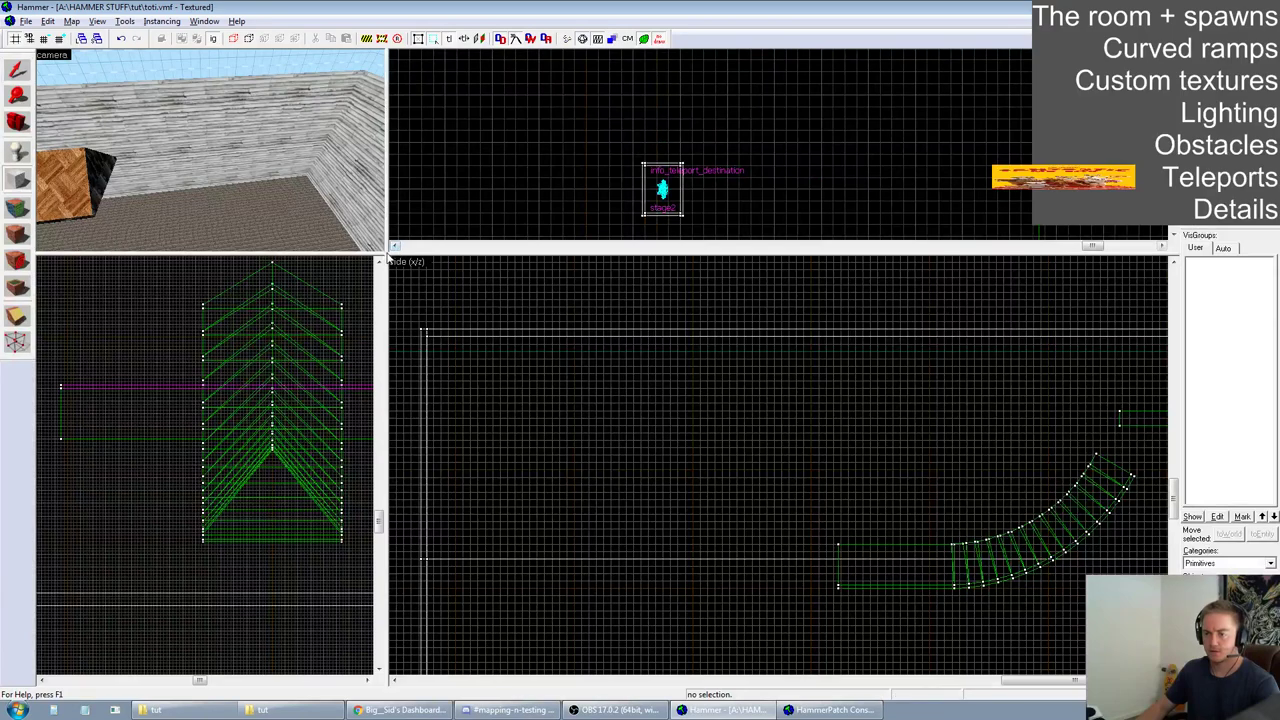
{"action": "left_click_drag", "start_coordinate": [387, 257], "coordinate": [318, 488]}
{"action": "scroll", "coordinate": [826, 386], "scroll_direction": "up", "scroll_amount": 3}
{"action": "scroll", "coordinate": [966, 366], "scroll_direction": "down", "scroll_amount": 4}
{"action": "scroll", "coordinate": [719, 385], "scroll_direction": "up", "scroll_amount": 5}
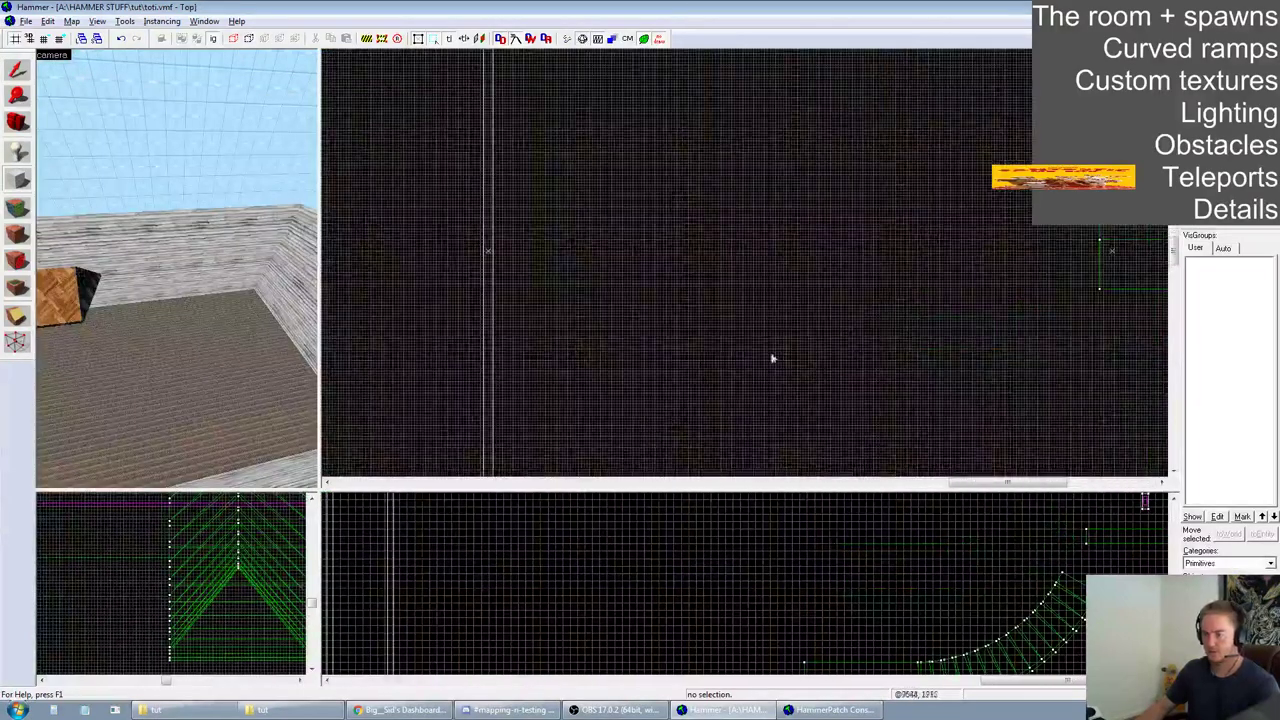
{"action": "key", "text": "F11"}
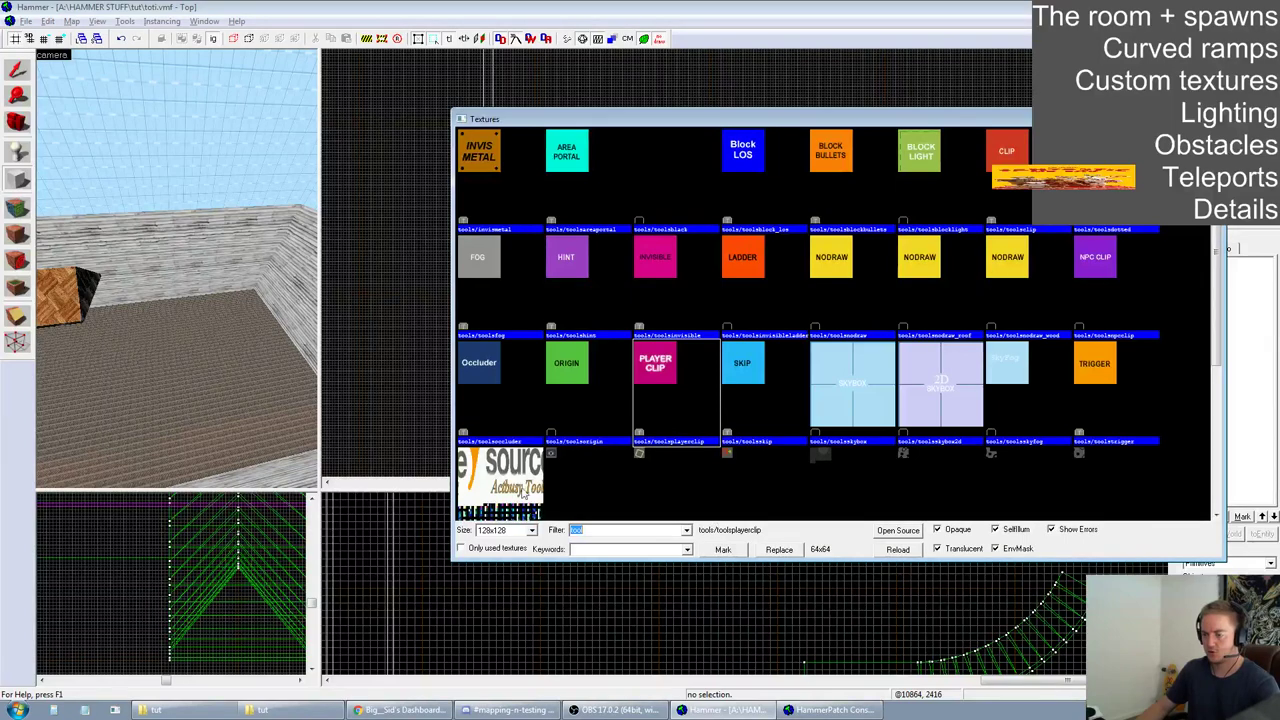
{"action": "left_click", "coordinate": [462, 548]}
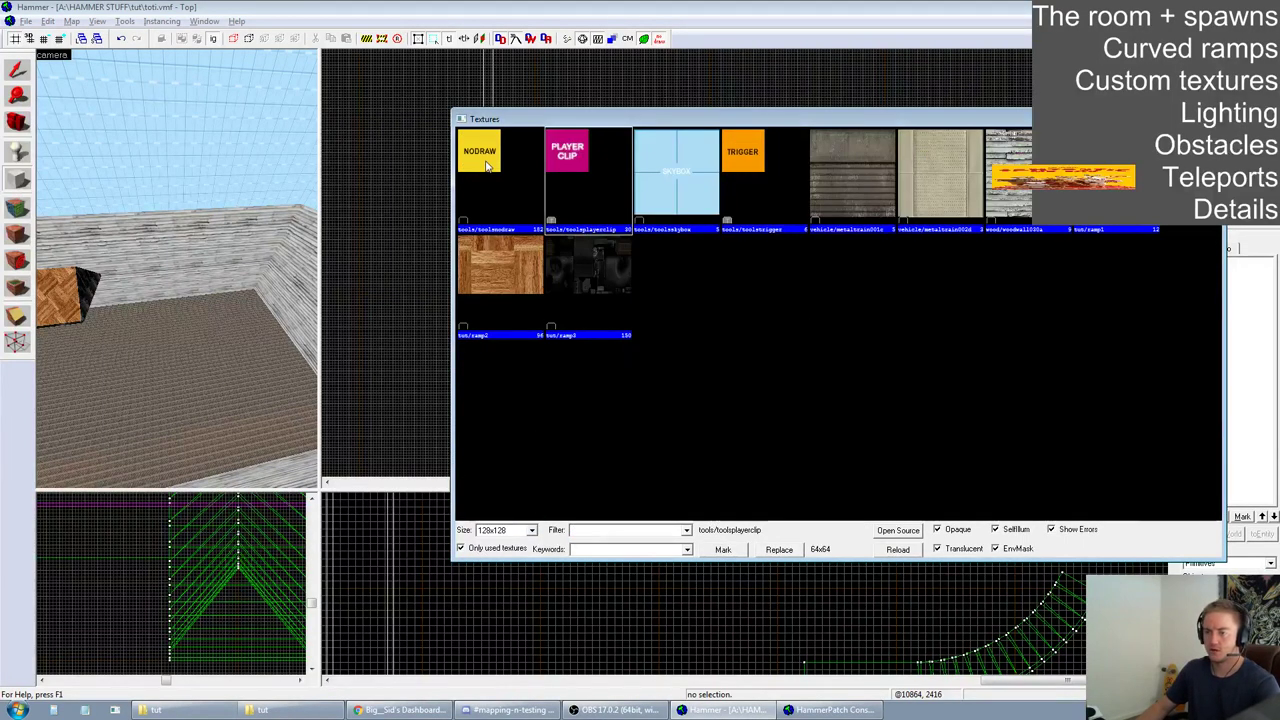
{"action": "double_click", "coordinate": [487, 166]}
Draw a 1024 by 1024 block outline in the second room between the end wall and the ramp, centred on the room's lengthwise axis
{"action": "scroll", "coordinate": [598, 207], "scroll_direction": "down", "scroll_amount": 2}
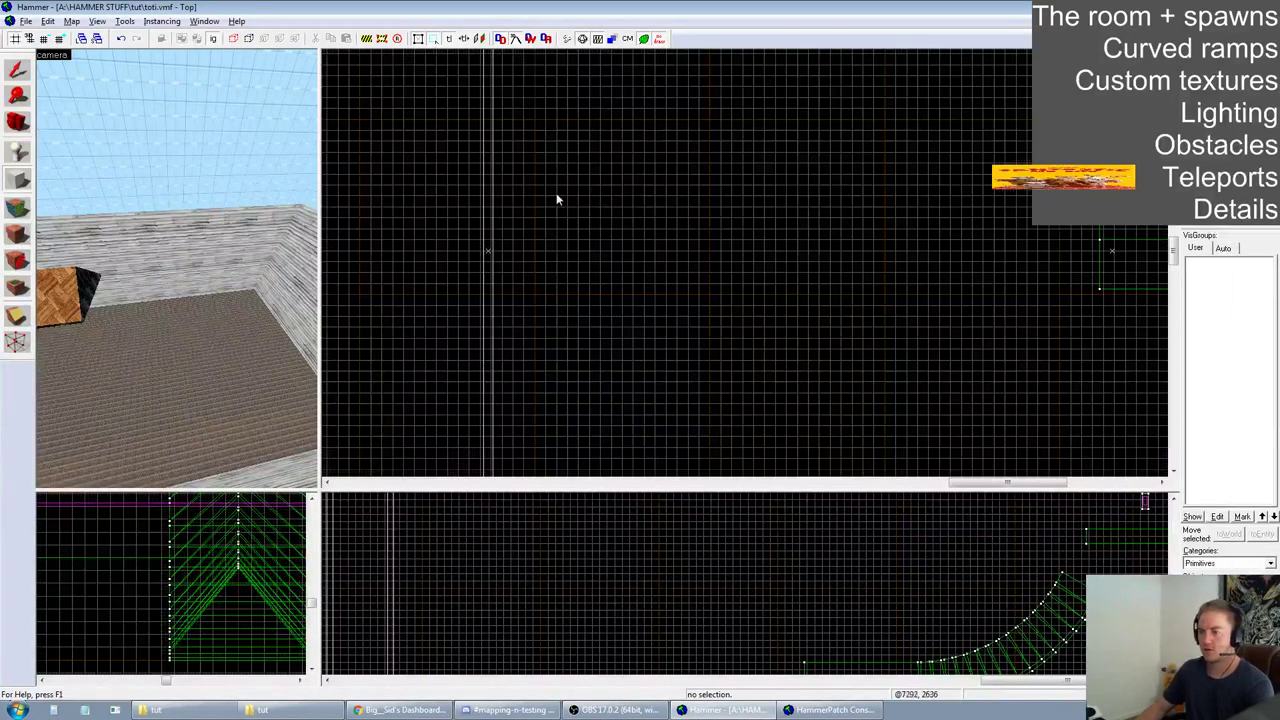
{"action": "scroll", "coordinate": [601, 200], "scroll_direction": "up", "scroll_amount": 3}
{"action": "key", "text": "bracketright"}
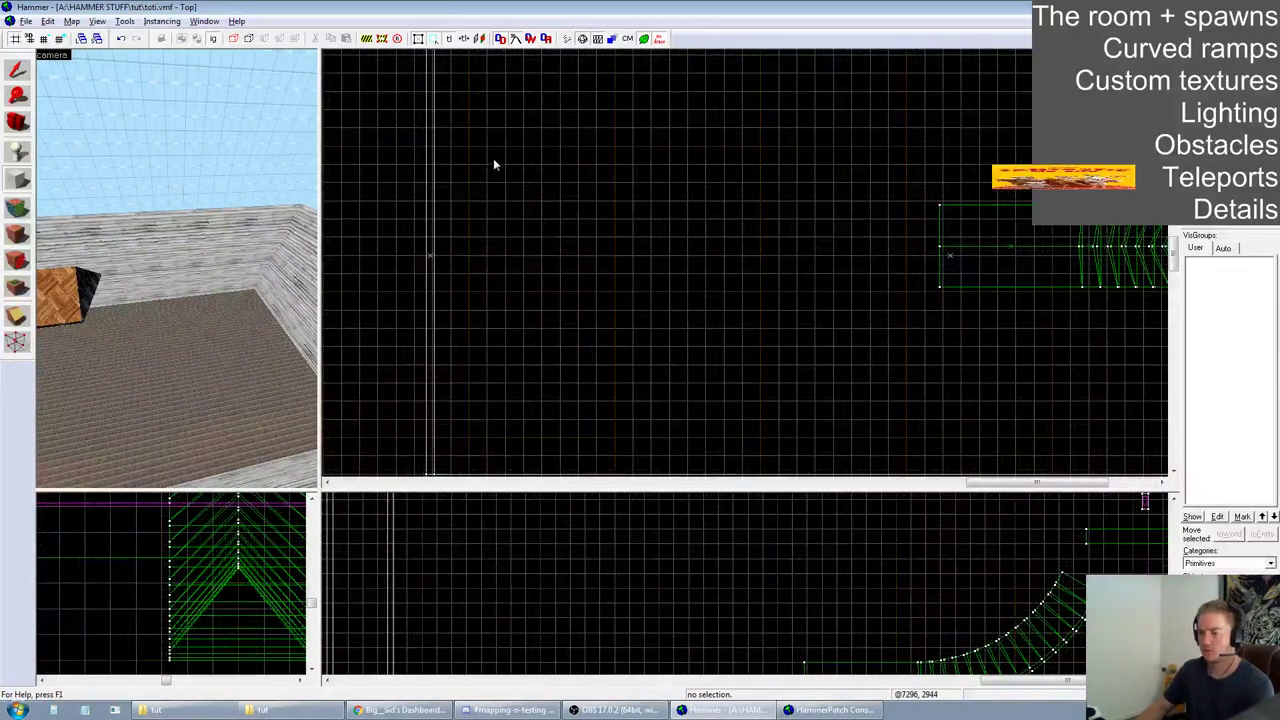
{"action": "left_click_drag", "start_coordinate": [631, 166], "coordinate": [787, 322]}
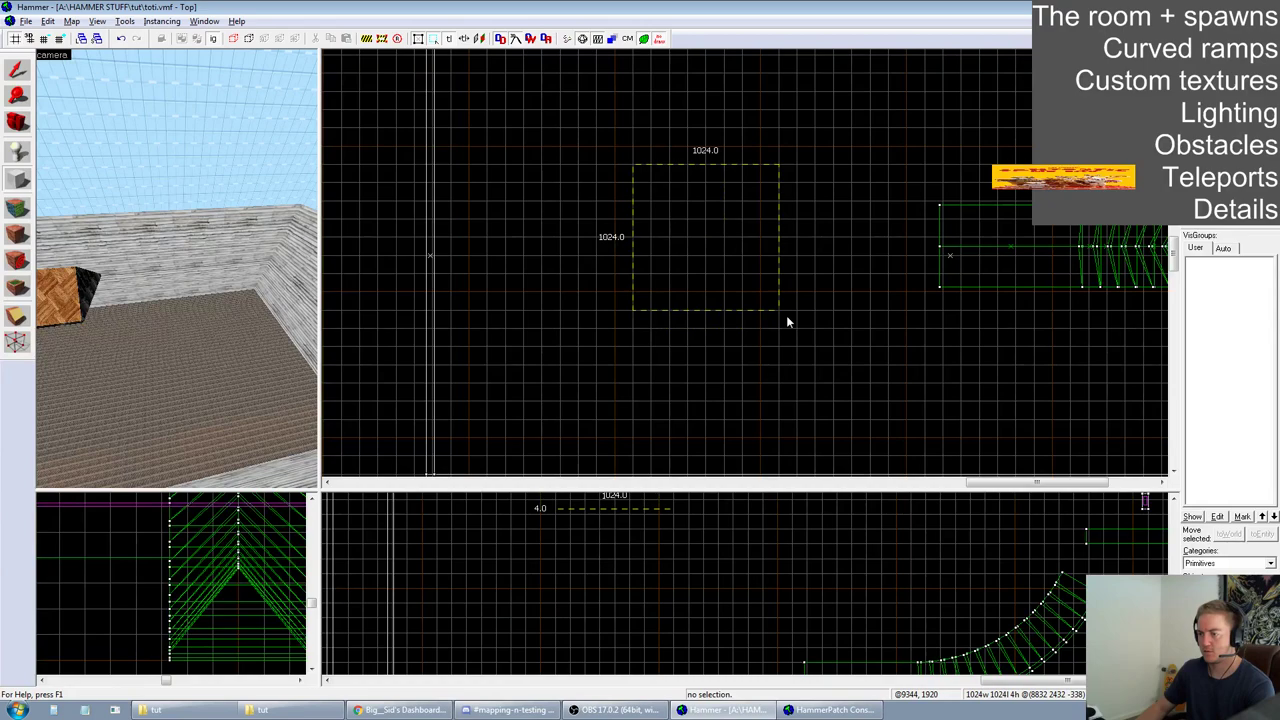
{"action": "left_click_drag", "start_coordinate": [740, 242], "coordinate": [744, 261]}
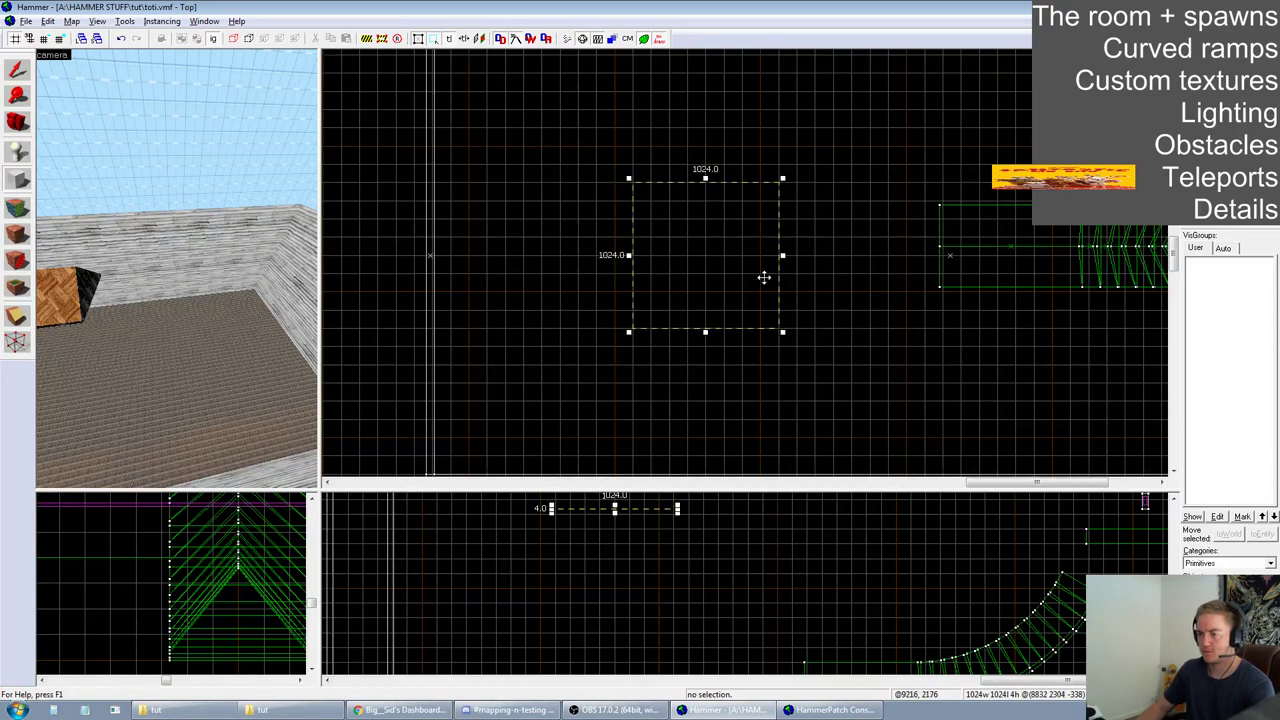
{"action": "scroll", "coordinate": [829, 226], "scroll_direction": "down", "scroll_amount": 5}
{"action": "scroll", "coordinate": [927, 224], "scroll_direction": "up", "scroll_amount": 4}
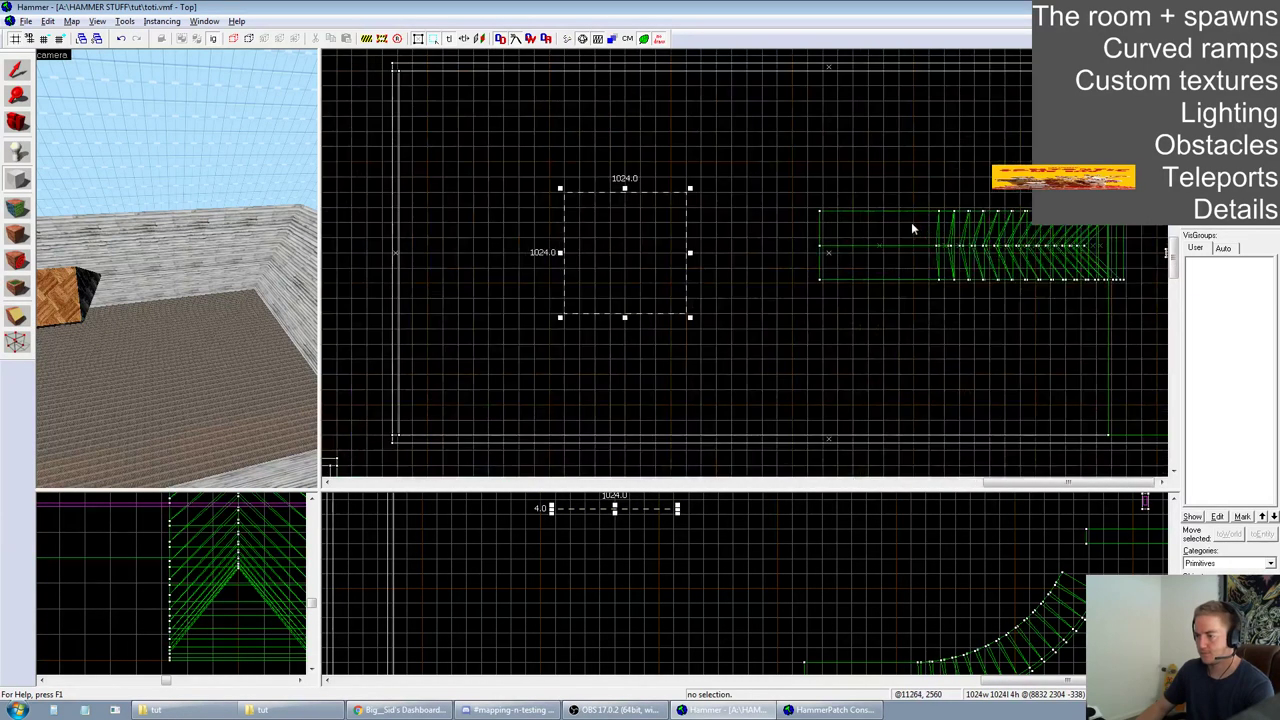
{"action": "scroll", "coordinate": [585, 211], "scroll_direction": "up", "scroll_amount": 1}
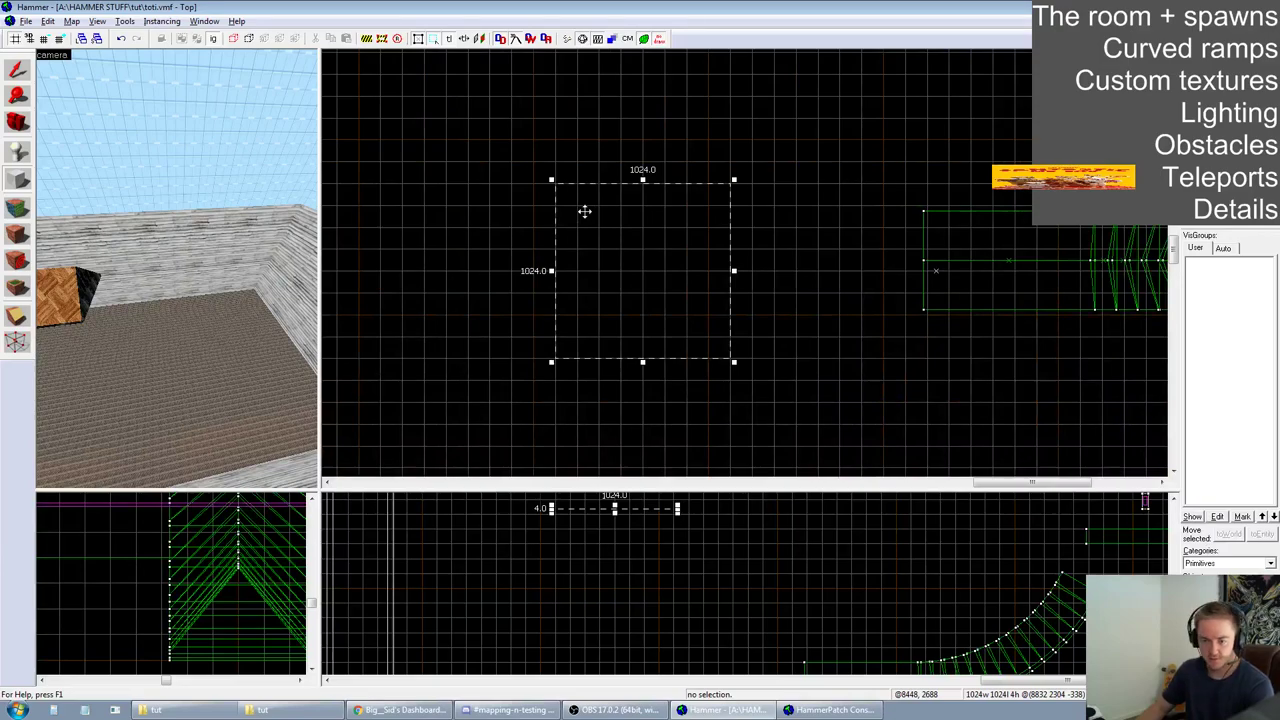
Lower the outline to just past the ramp's lower end, stretch its height to 1664 units and create the nodraw block
{"action": "left_click_drag", "start_coordinate": [615, 509], "coordinate": [615, 636]}
{"action": "left_click_drag", "start_coordinate": [323, 497], "coordinate": [220, 140]}
{"action": "scroll", "coordinate": [555, 360], "scroll_direction": "down", "scroll_amount": 2}
{"action": "scroll", "coordinate": [563, 380], "scroll_direction": "up", "scroll_amount": 1}
{"action": "left_click_drag", "start_coordinate": [565, 405], "coordinate": [572, 420]}
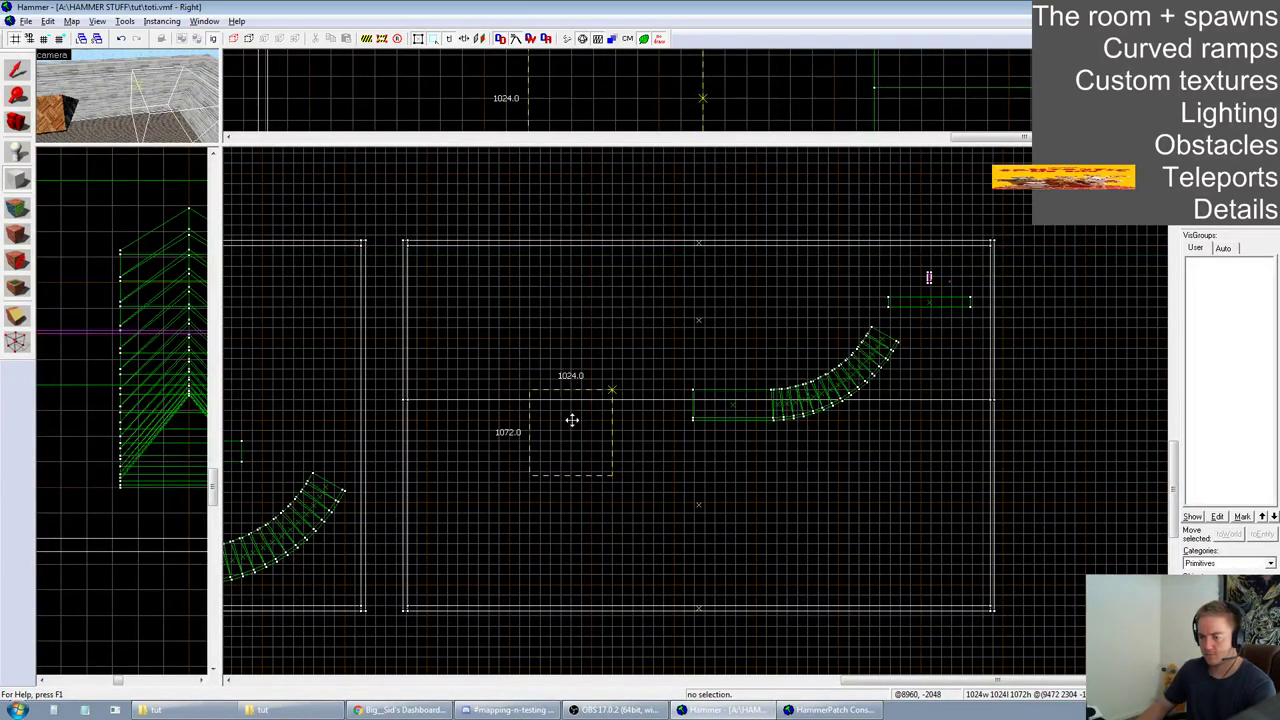
{"action": "left_click_drag", "start_coordinate": [571, 477], "coordinate": [571, 527]}
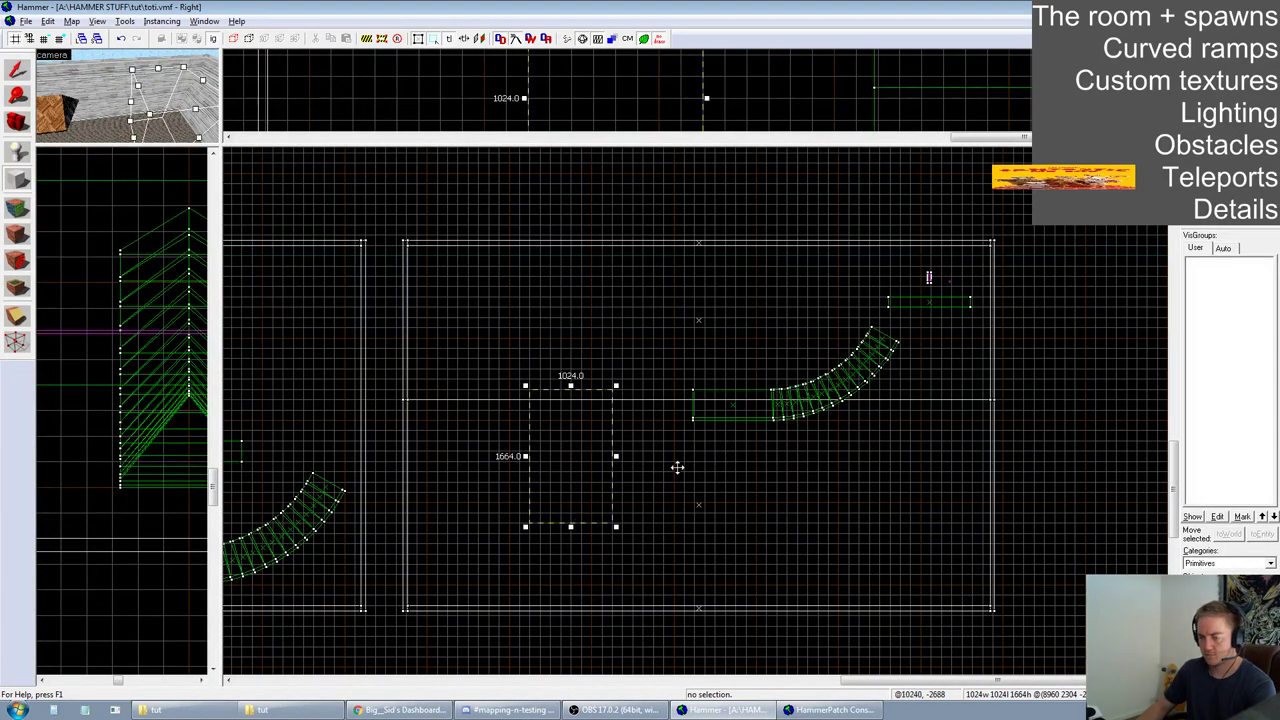
{"action": "key", "text": "Return"}
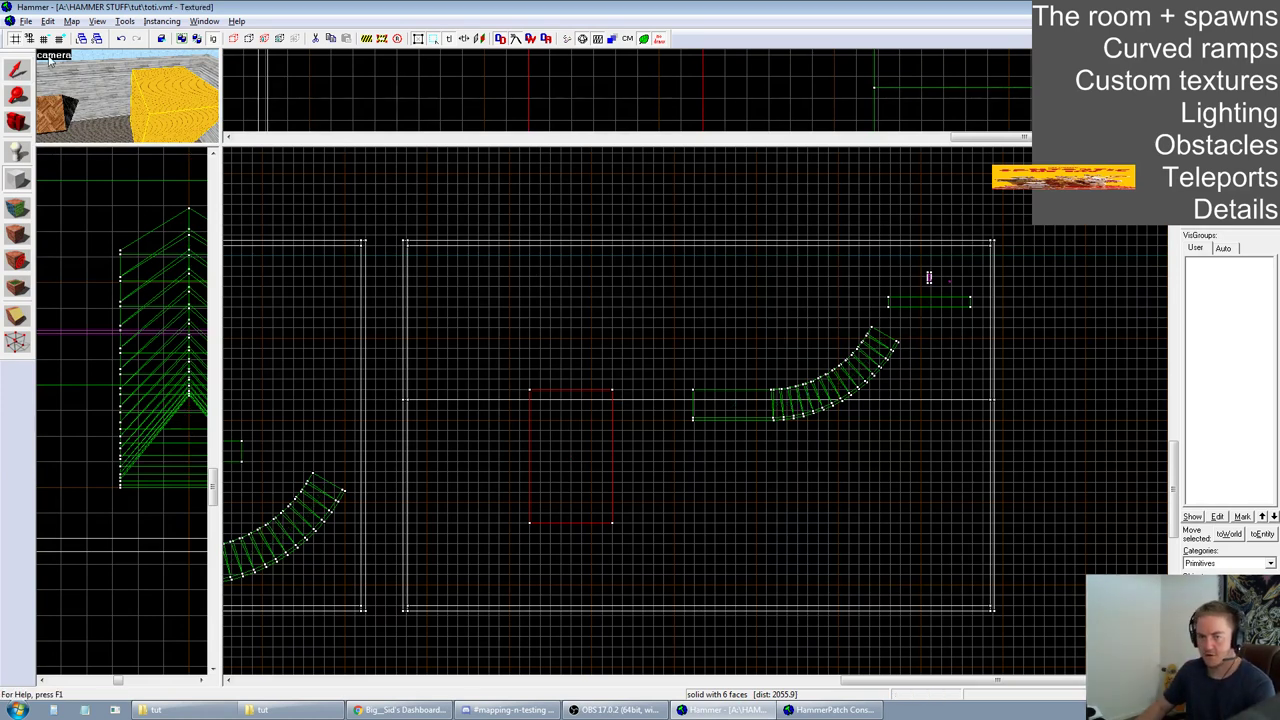
Hollow the nodraw block outward with a wall thickness of -64
{"action": "key", "text": "shift+s"}
{"action": "right_click", "coordinate": [566, 450]}
{"action": "left_click", "coordinate": [613, 270]}
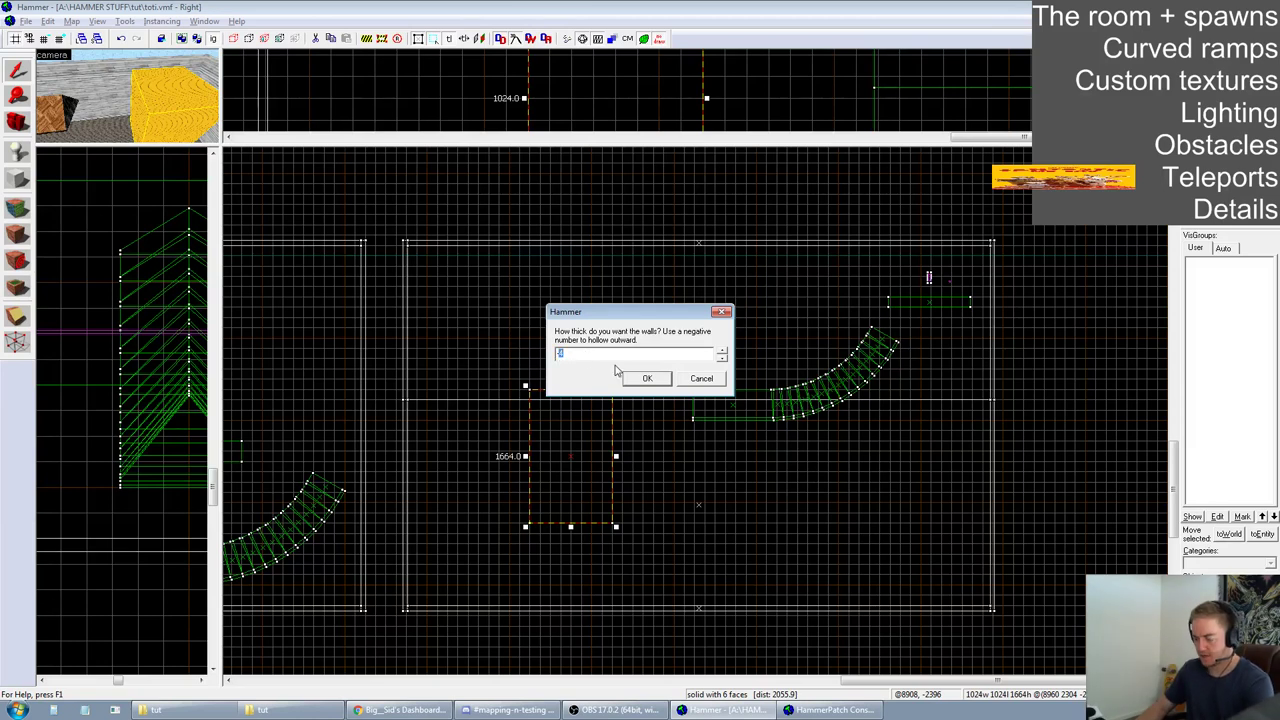
{"action": "type", "text": "-64"}
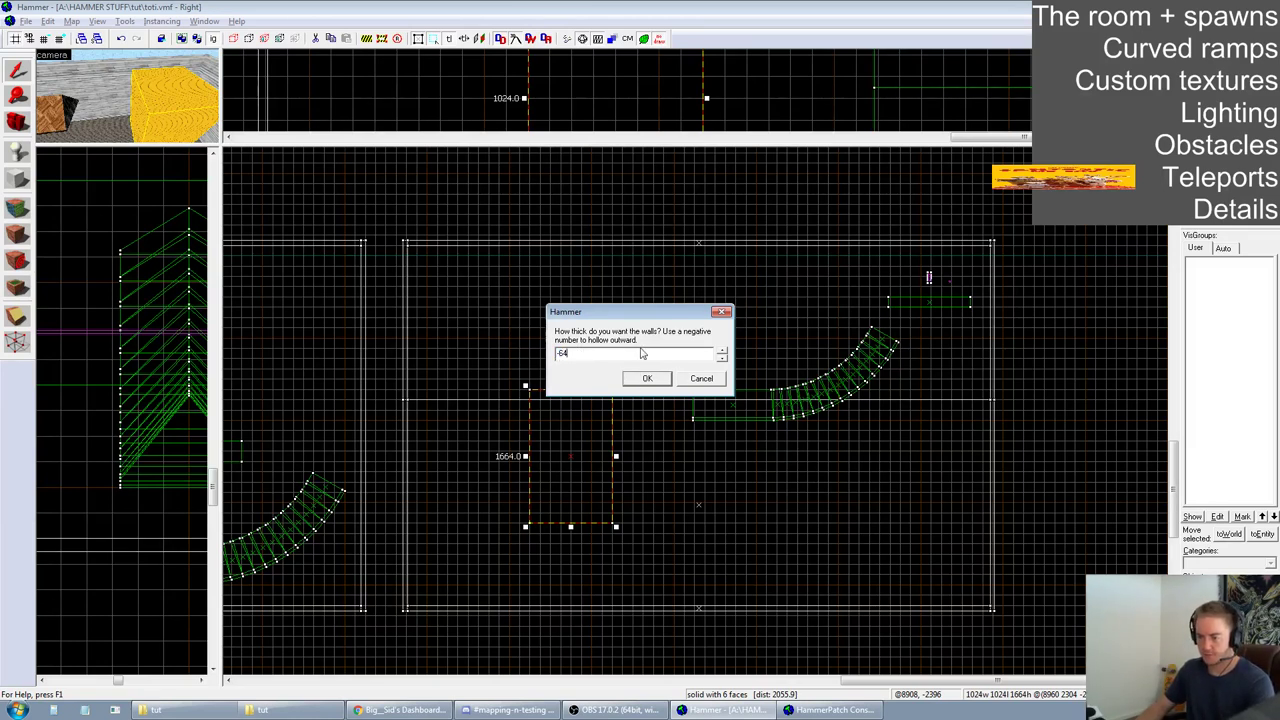
{"action": "left_click", "coordinate": [647, 380]}
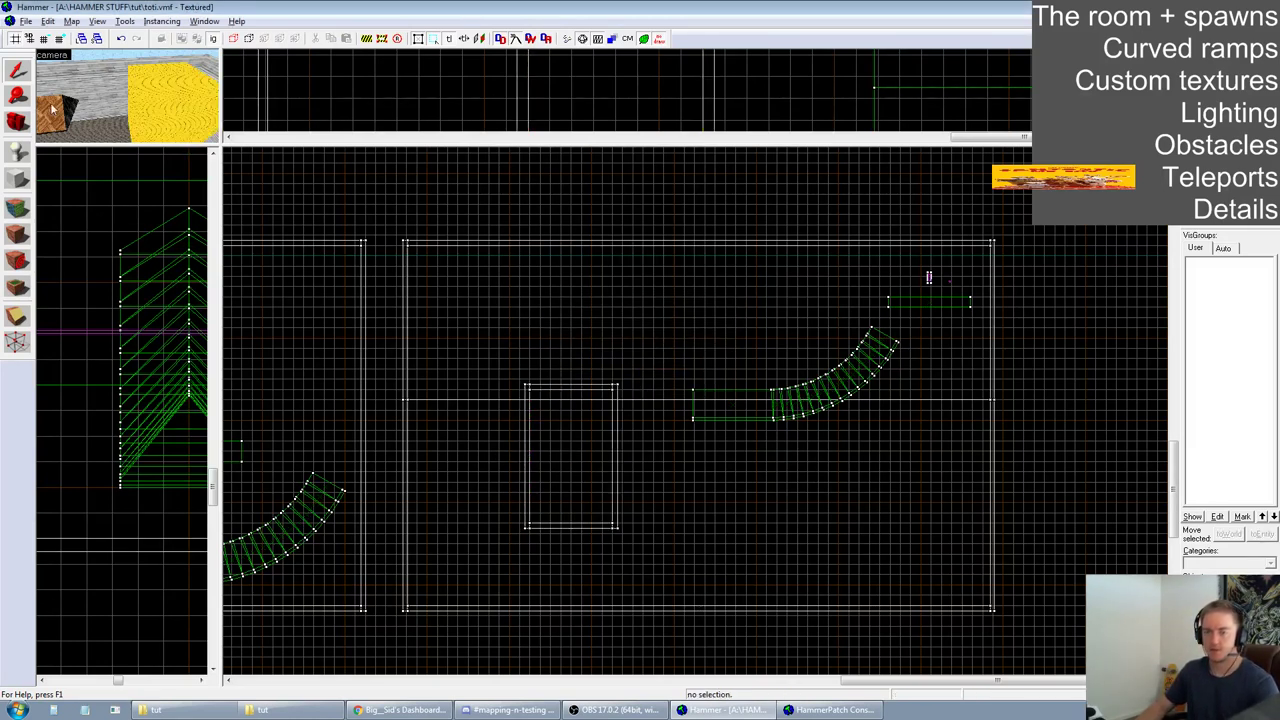
Delete the hollowed block's top and bottom brushes so it is an open vertical shaft
{"action": "left_click_drag", "start_coordinate": [220, 148], "coordinate": [604, 384]}
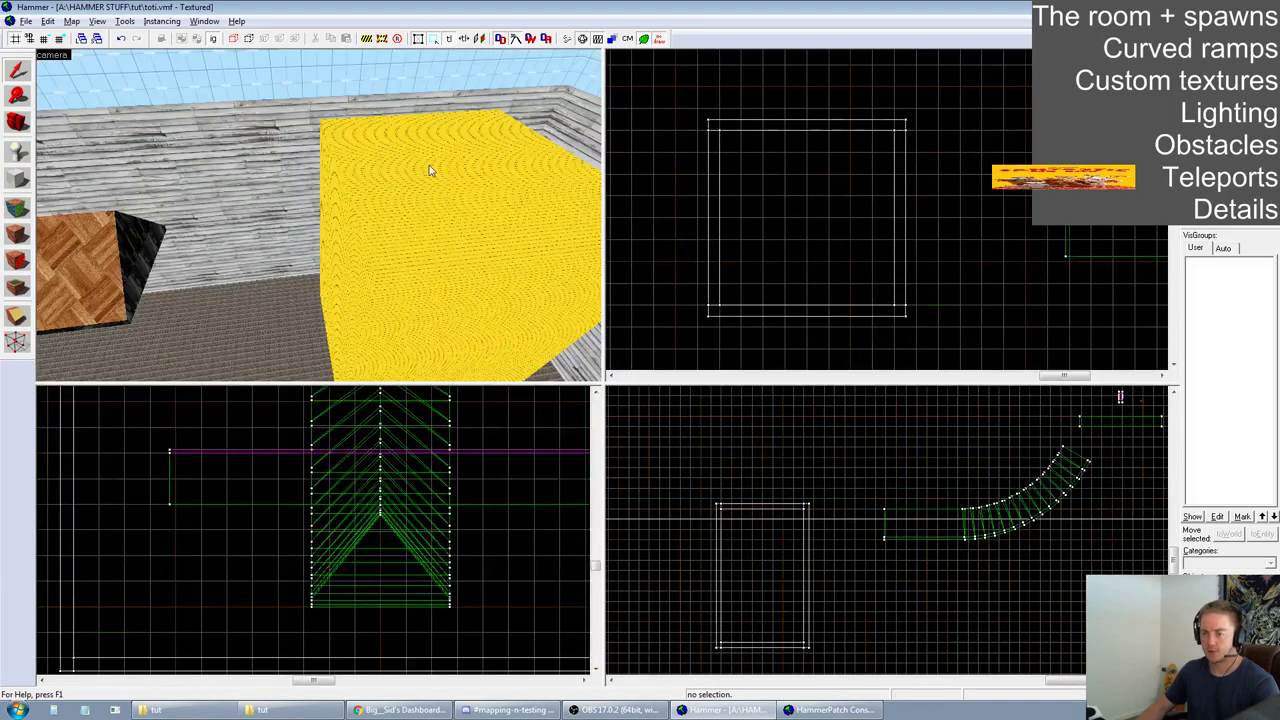
{"action": "left_click", "coordinate": [478, 216]}
{"action": "key", "text": "z"}
{"action": "key", "text": "w"}
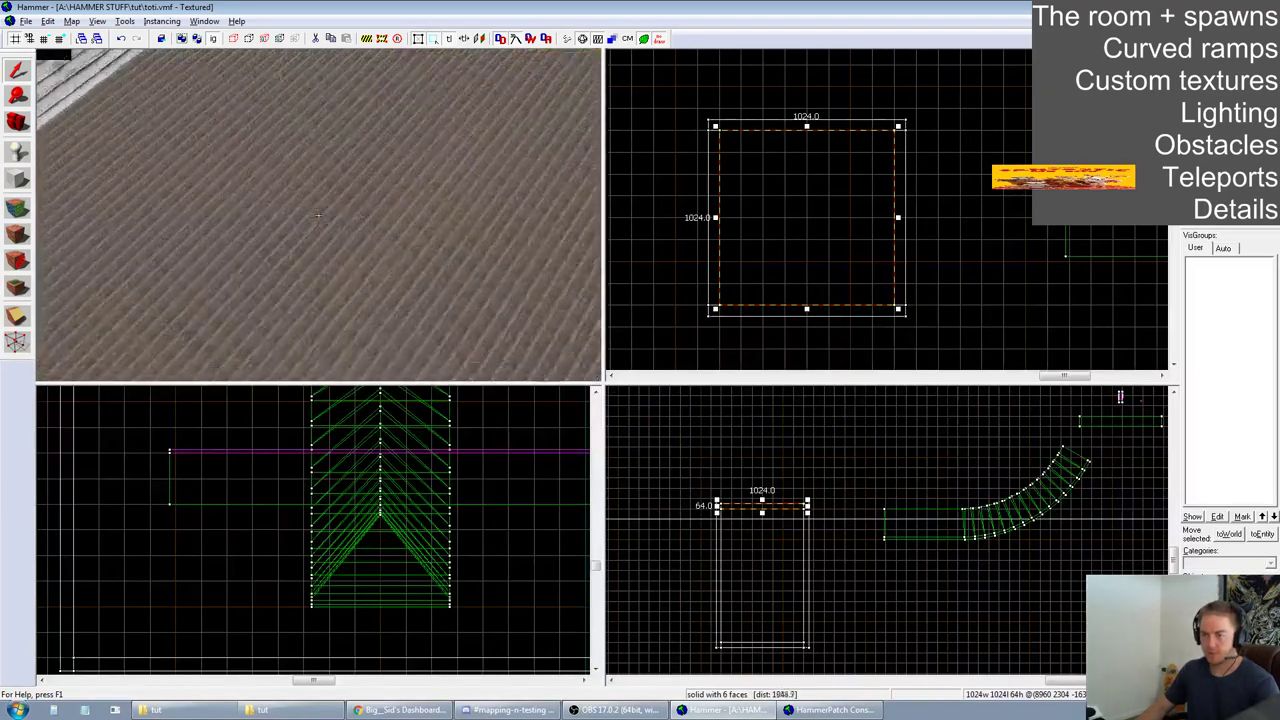
{"action": "key", "text": "z"}
{"action": "left_click", "coordinate": [313, 233], "text": "ctrl"}
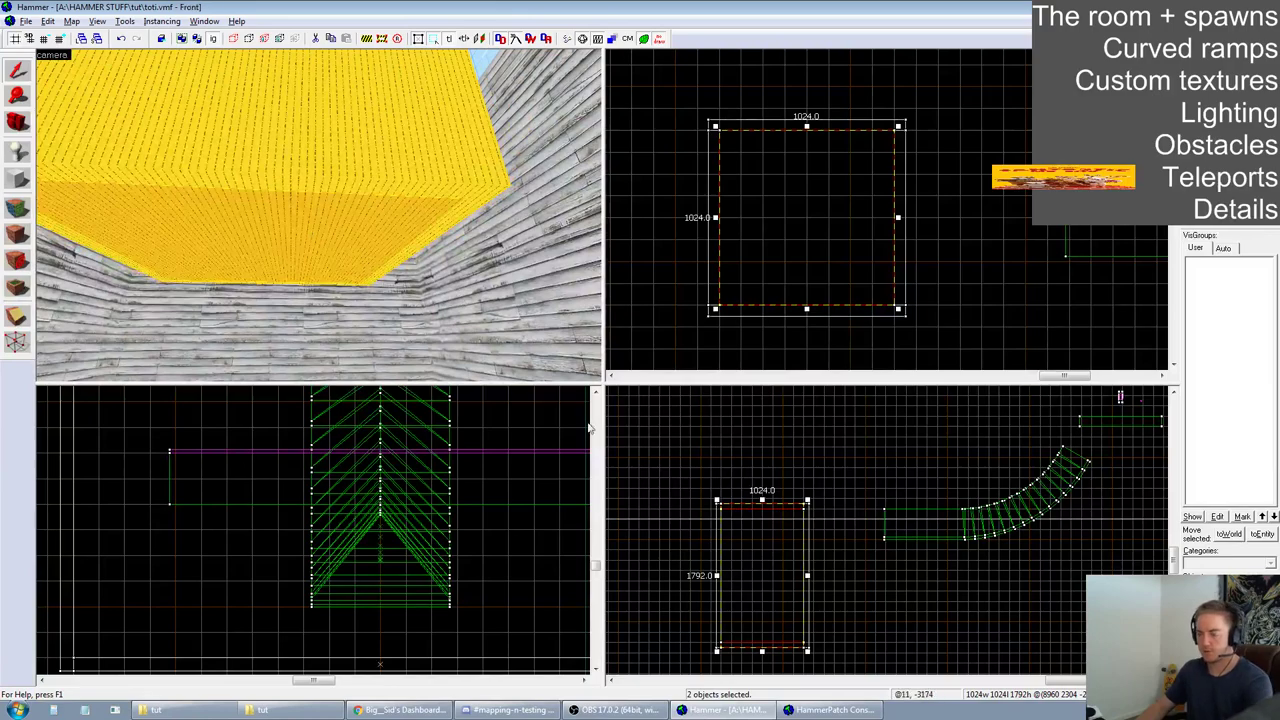
{"action": "left_click", "coordinate": [729, 491]}
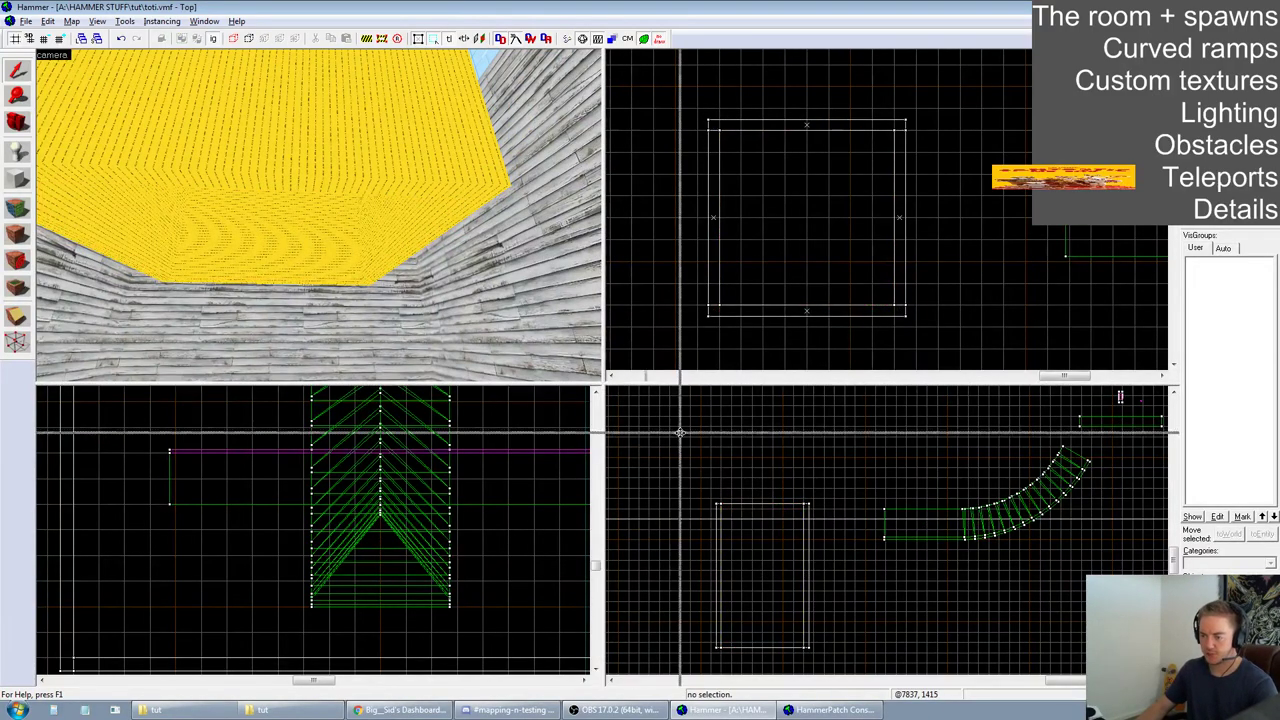
Apply the vehicle/metaltrain001c texture to all faces of the shaft's four side walls
{"action": "left_click_drag", "start_coordinate": [634, 398], "coordinate": [865, 586]}
{"action": "key", "text": "z"}
{"action": "key", "text": "s"}
{"action": "key", "text": "z"}
{"action": "left_click", "coordinate": [227, 290]}
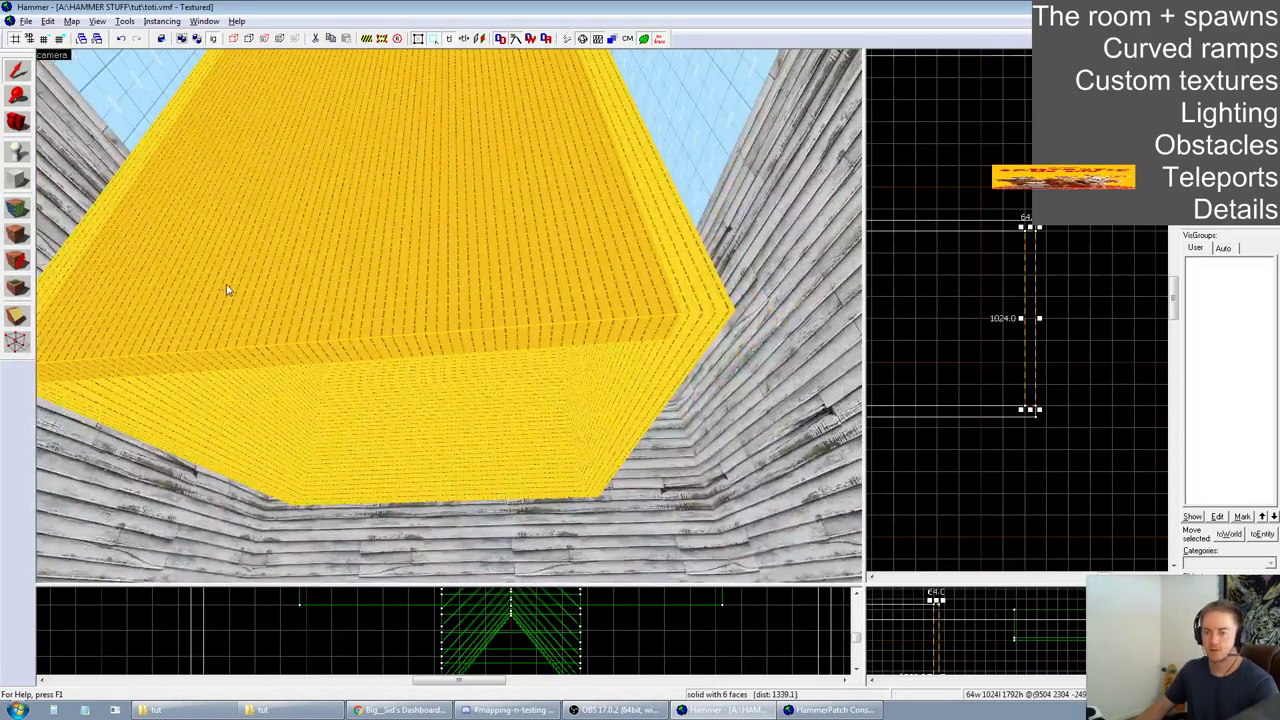
{"action": "left_click", "coordinate": [86, 202], "text": "ctrl"}
{"action": "left_click", "coordinate": [74, 190], "text": "ctrl"}
{"action": "left_click", "coordinate": [122, 201], "text": "ctrl"}
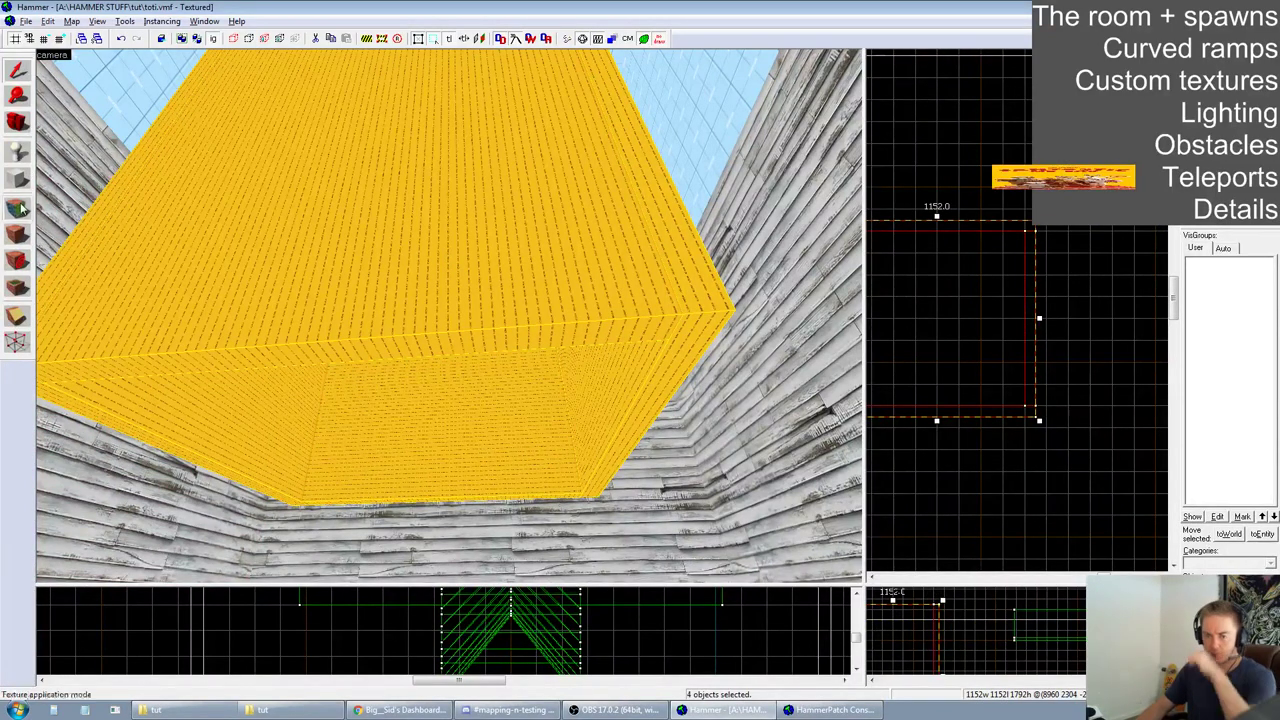
{"action": "left_click", "coordinate": [30, 234]}
{"action": "left_click", "coordinate": [831, 596]}
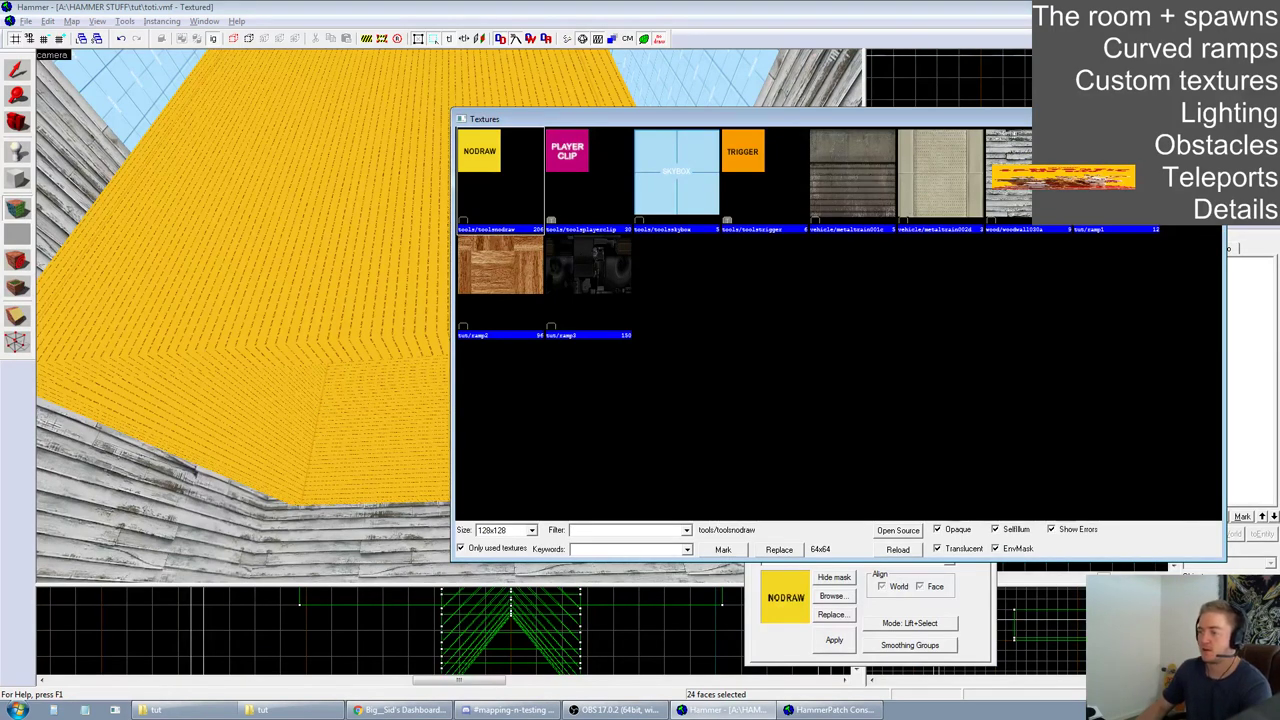
{"action": "double_click", "coordinate": [1026, 172]}
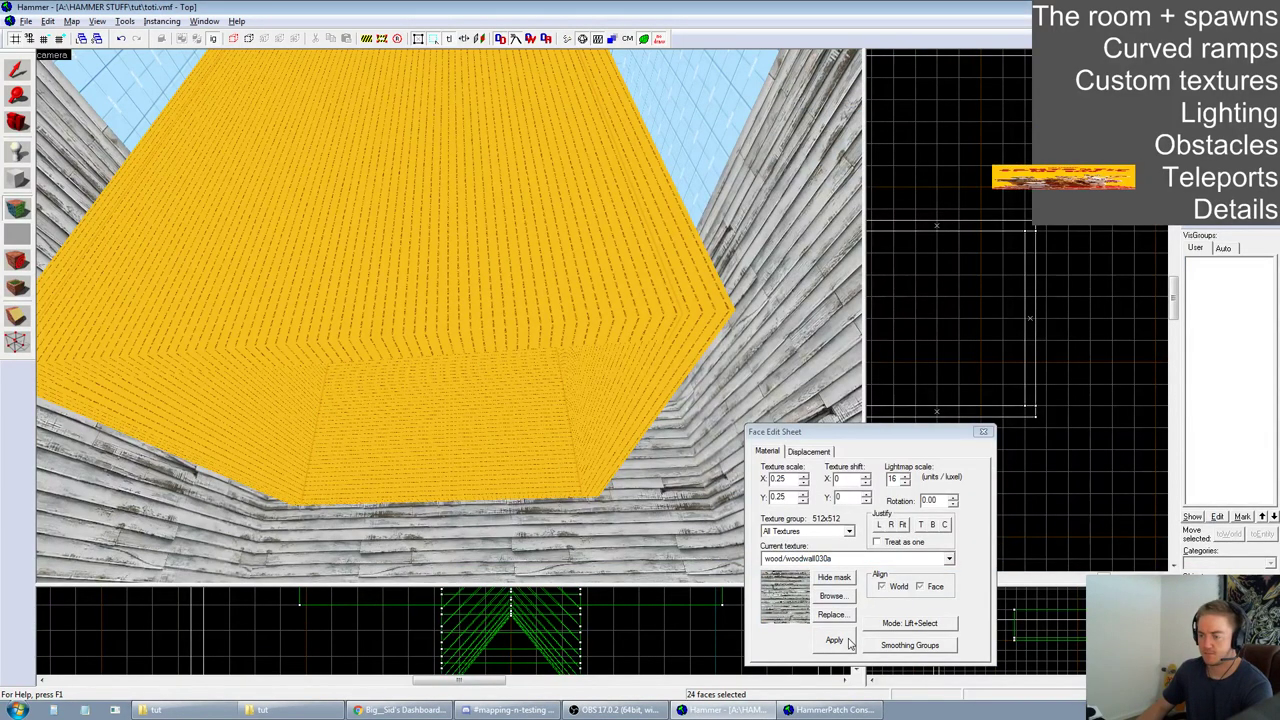
{"action": "left_click", "coordinate": [832, 596]}
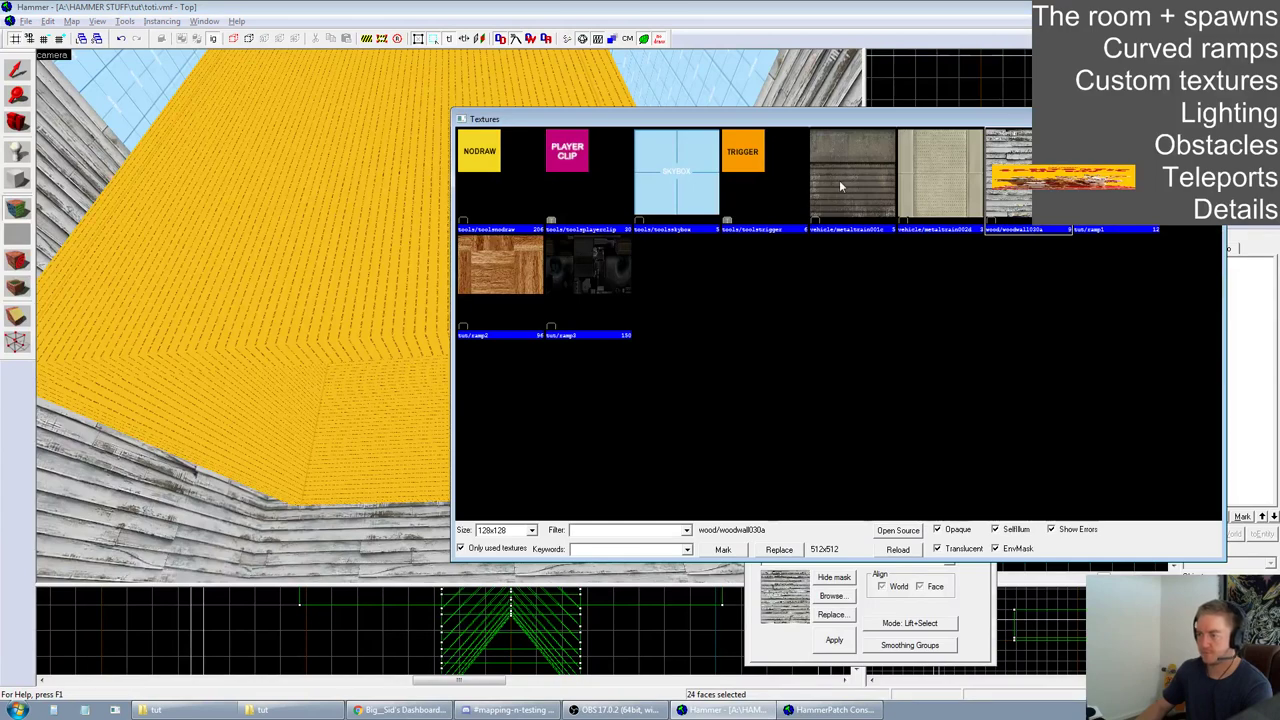
{"action": "double_click", "coordinate": [839, 185]}
{"action": "left_click", "coordinate": [834, 640]}
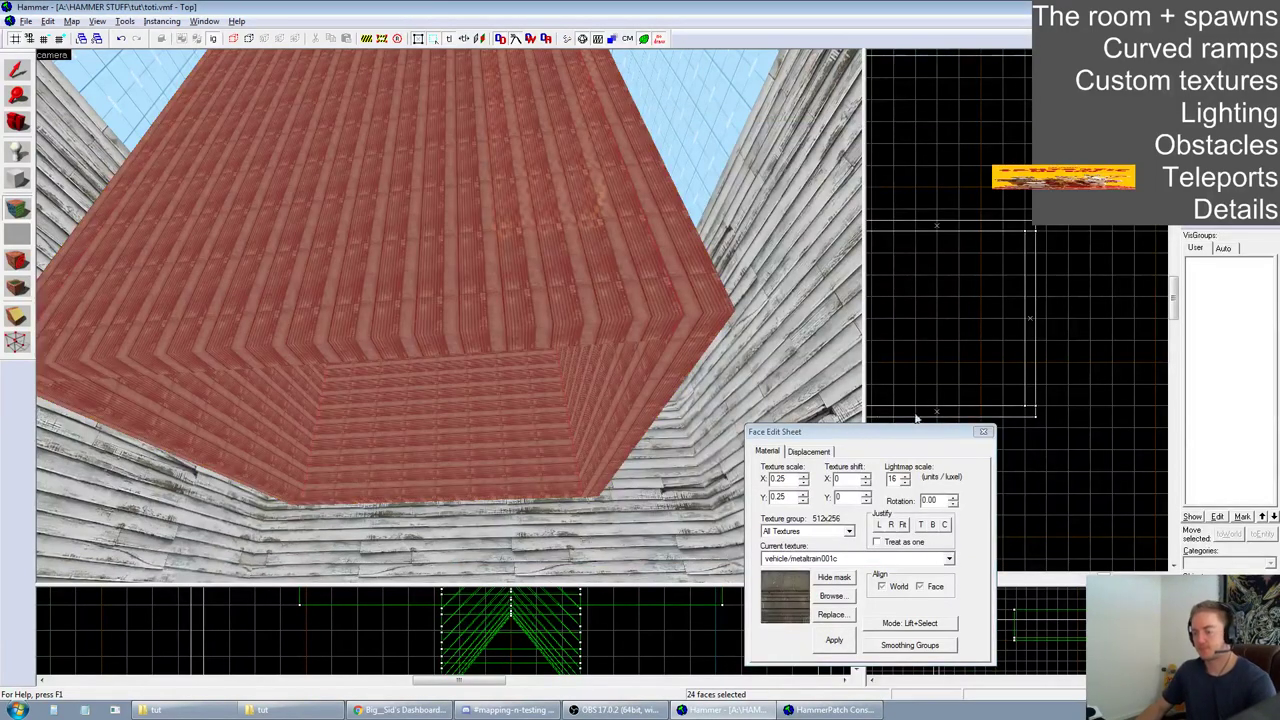
{"action": "left_click", "coordinate": [982, 434]}
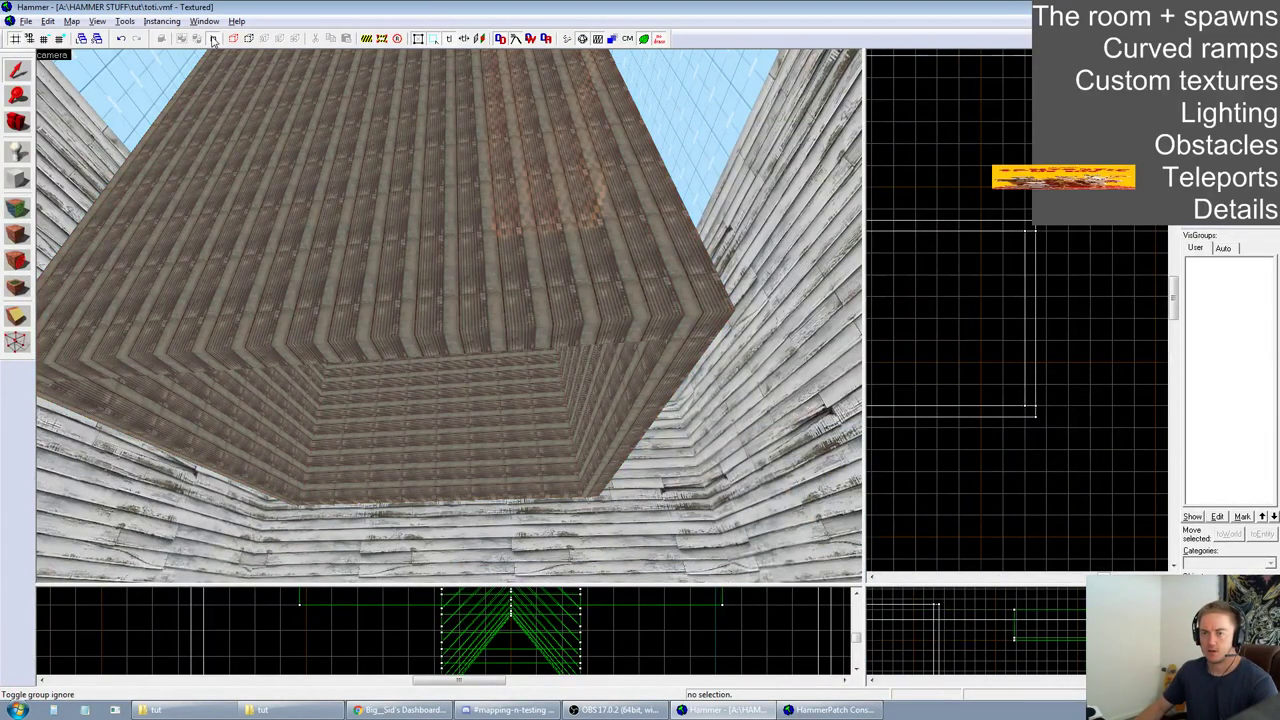
Tie the grouped shaft walls to a func_detail entity
{"action": "left_click", "coordinate": [324, 390]}
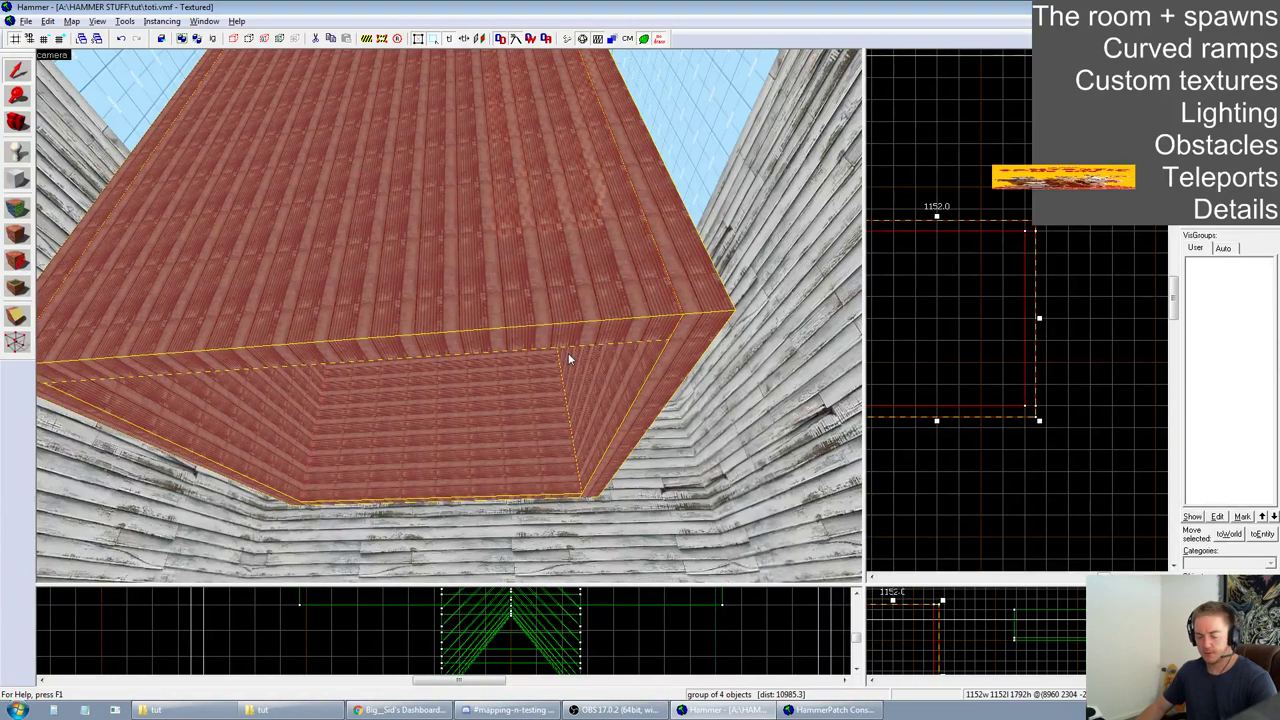
{"action": "key", "text": "ctrl+t"}
{"action": "left_click", "coordinate": [1087, 339]}
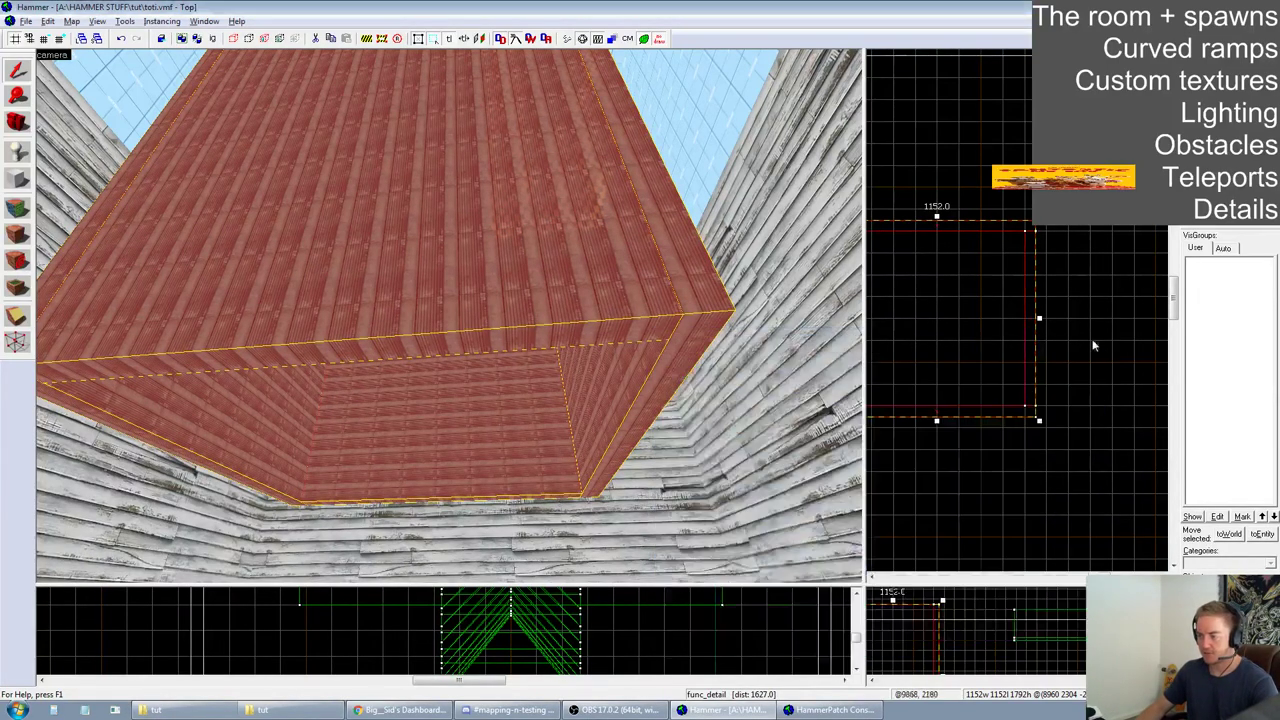
{"action": "left_click_drag", "start_coordinate": [863, 588], "coordinate": [681, 617]}
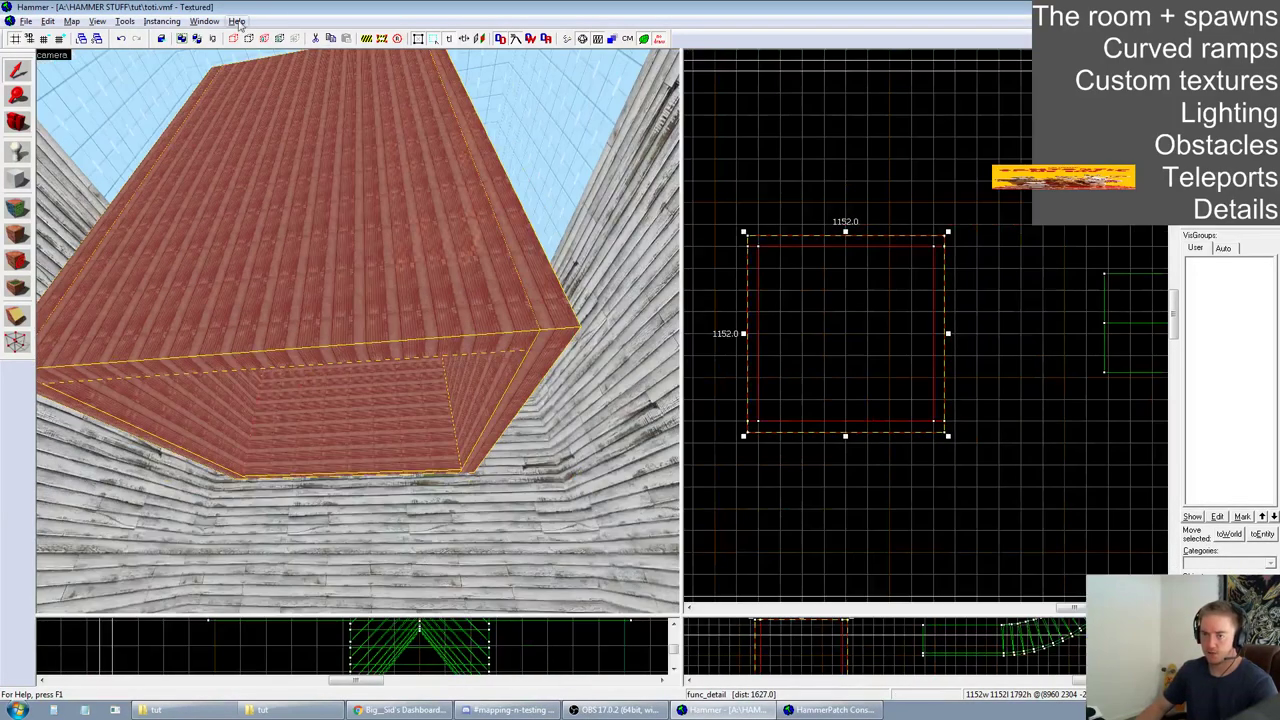
{"action": "left_click", "coordinate": [790, 306]}
Draw a 1024 by 1024 block outline that exactly spans the inside of the shaft in the top view
{"action": "scroll", "coordinate": [760, 297], "scroll_direction": "up", "scroll_amount": 2}
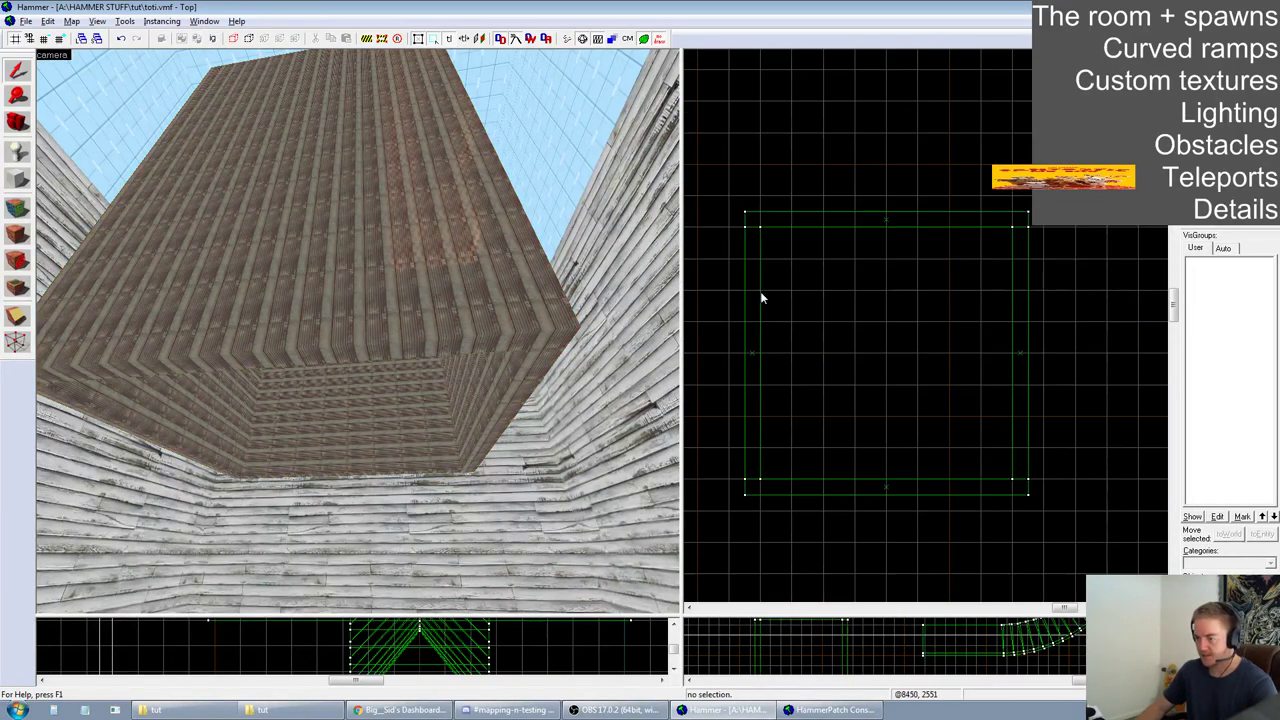
{"action": "key", "text": "shift+b"}
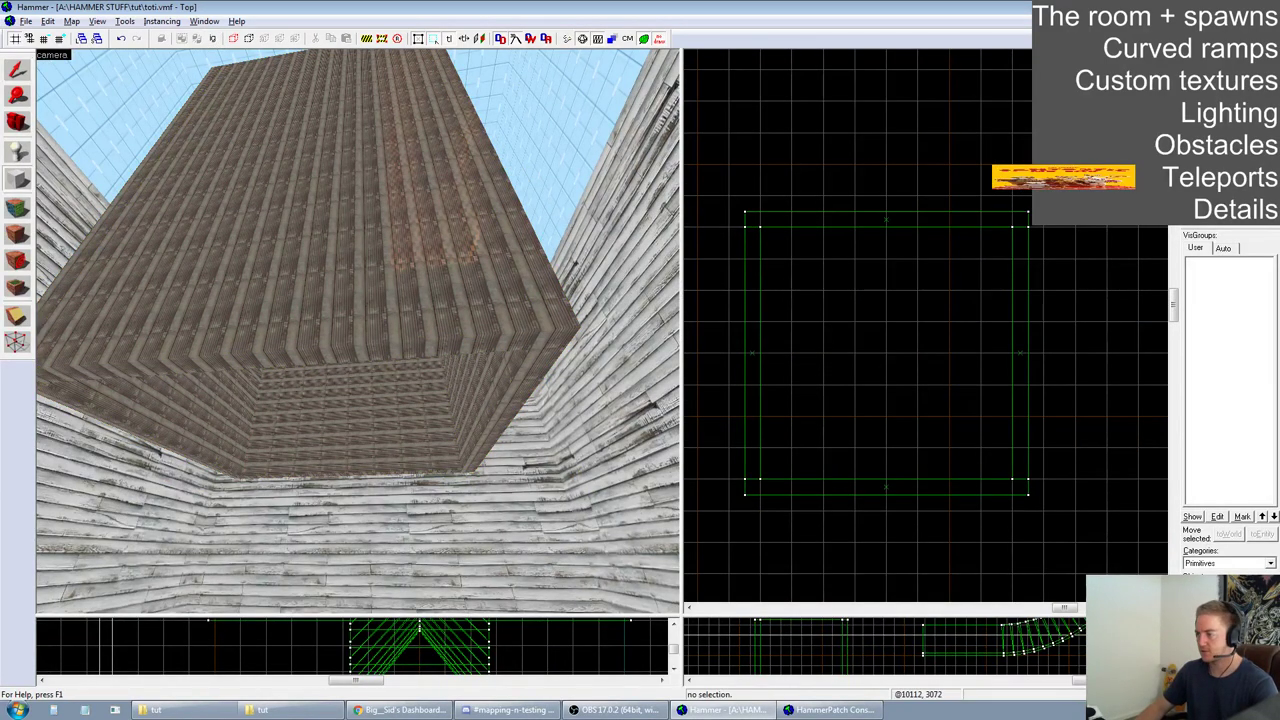
{"action": "key", "text": "shift+t"}
{"action": "double_click", "coordinate": [1042, 203]}
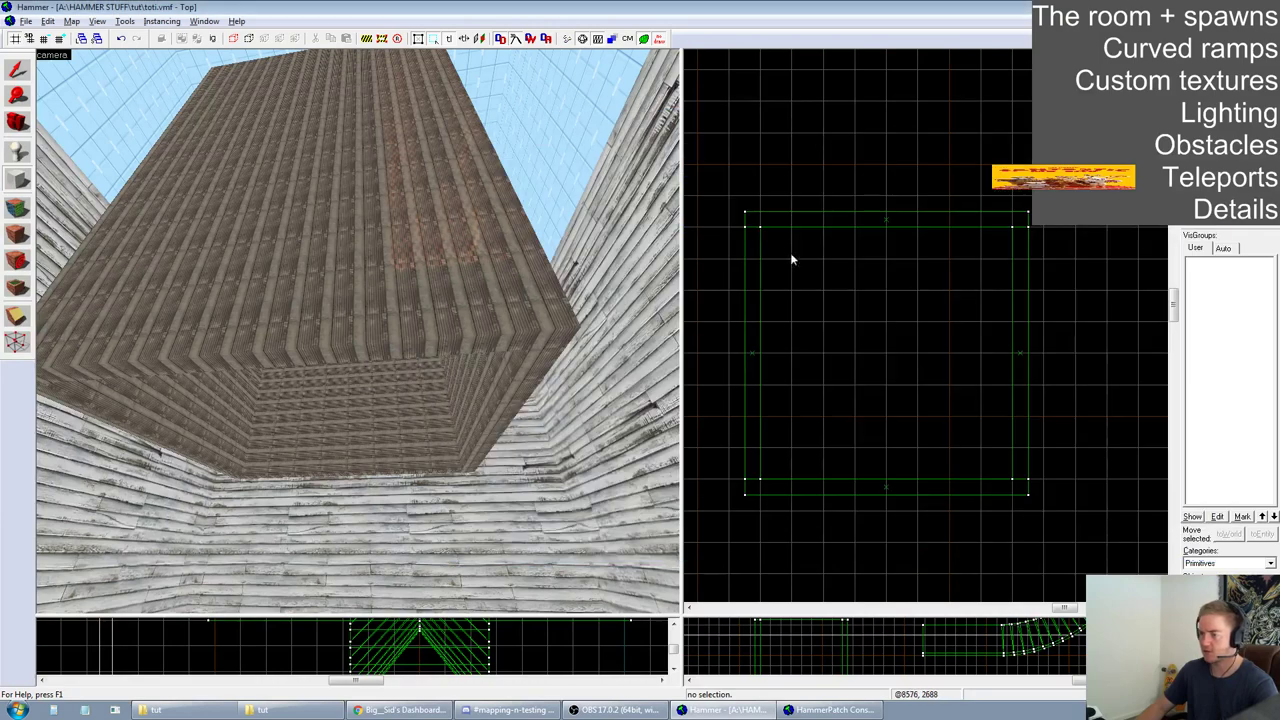
{"action": "left_click_drag", "start_coordinate": [760, 232], "coordinate": [1014, 480]}
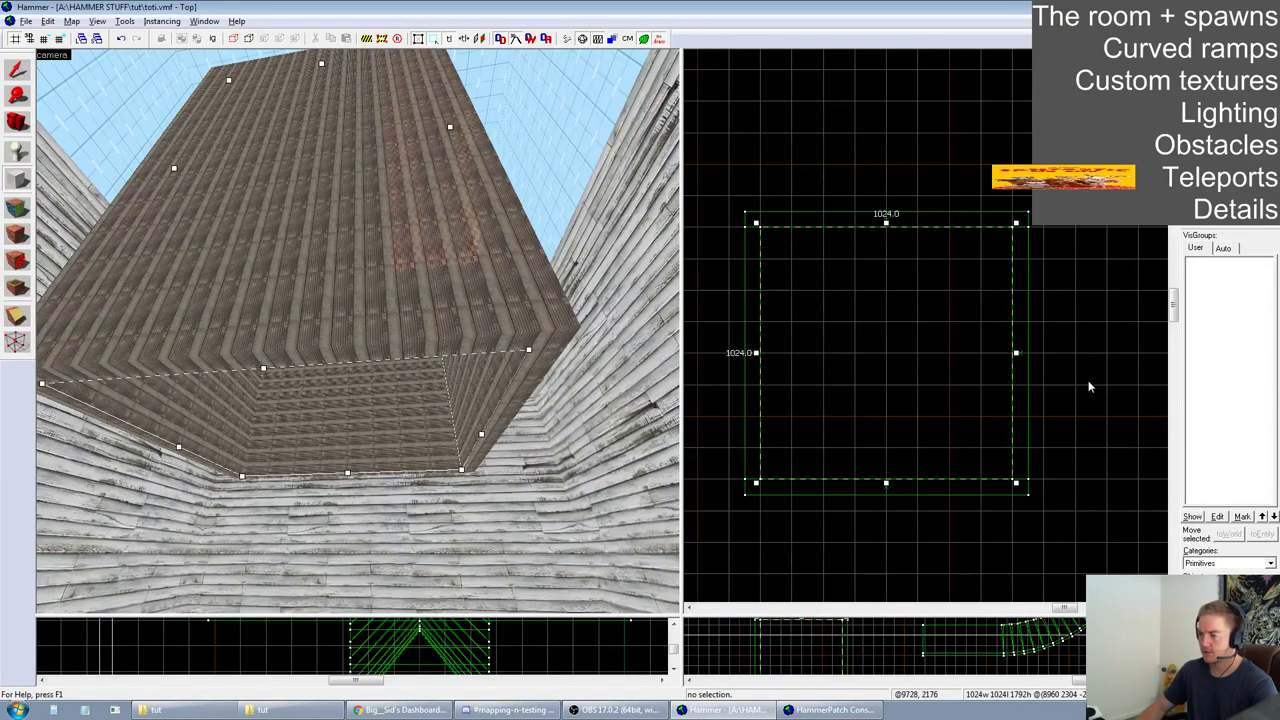
Reduce the outline's height to 64 at the shaft's upper end and create the block
{"action": "left_click_drag", "start_coordinate": [682, 614], "coordinate": [420, 339]}
{"action": "scroll", "coordinate": [757, 525], "scroll_direction": "down", "scroll_amount": 1}
{"action": "scroll", "coordinate": [678, 622], "scroll_direction": "up", "scroll_amount": 2}
{"action": "left_click_drag", "start_coordinate": [694, 604], "coordinate": [730, 364]}
{"action": "scroll", "coordinate": [788, 514], "scroll_direction": "down", "scroll_amount": 5}
{"action": "scroll", "coordinate": [763, 455], "scroll_direction": "up", "scroll_amount": 6}
{"action": "scroll", "coordinate": [692, 462], "scroll_direction": "up", "scroll_amount": 1}
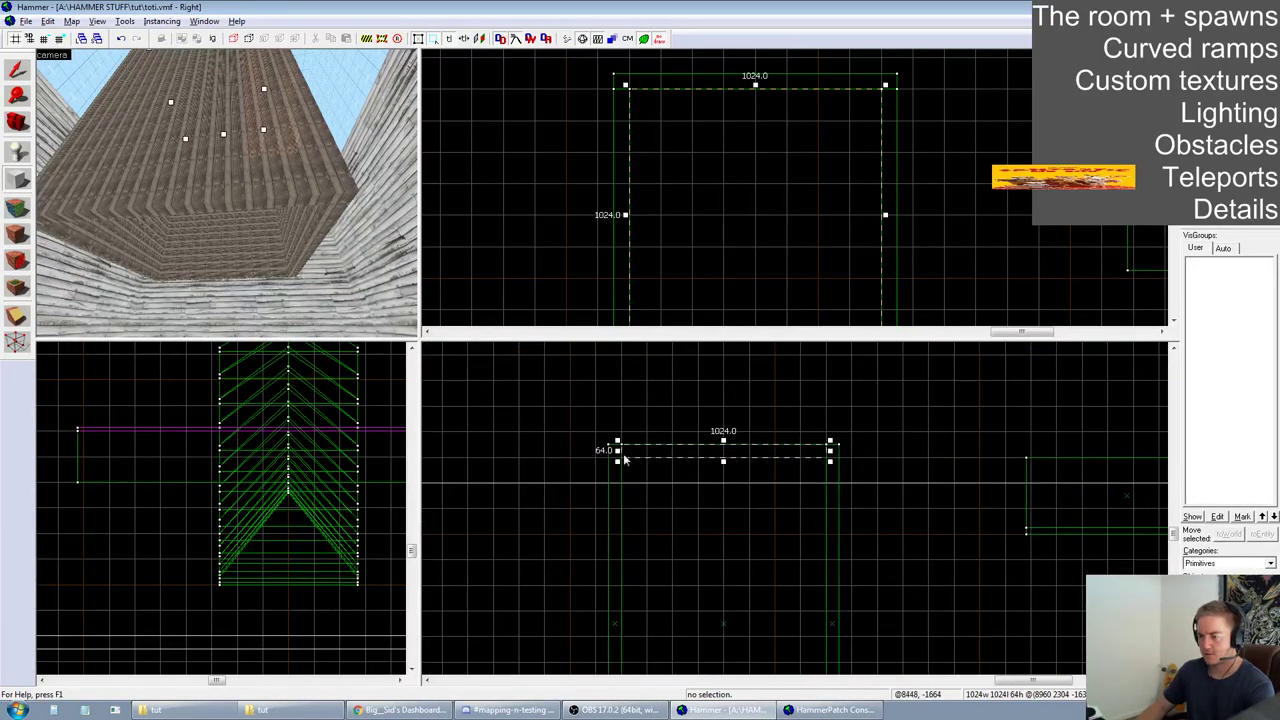
{"action": "scroll", "coordinate": [905, 190], "scroll_direction": "down", "scroll_amount": 2}
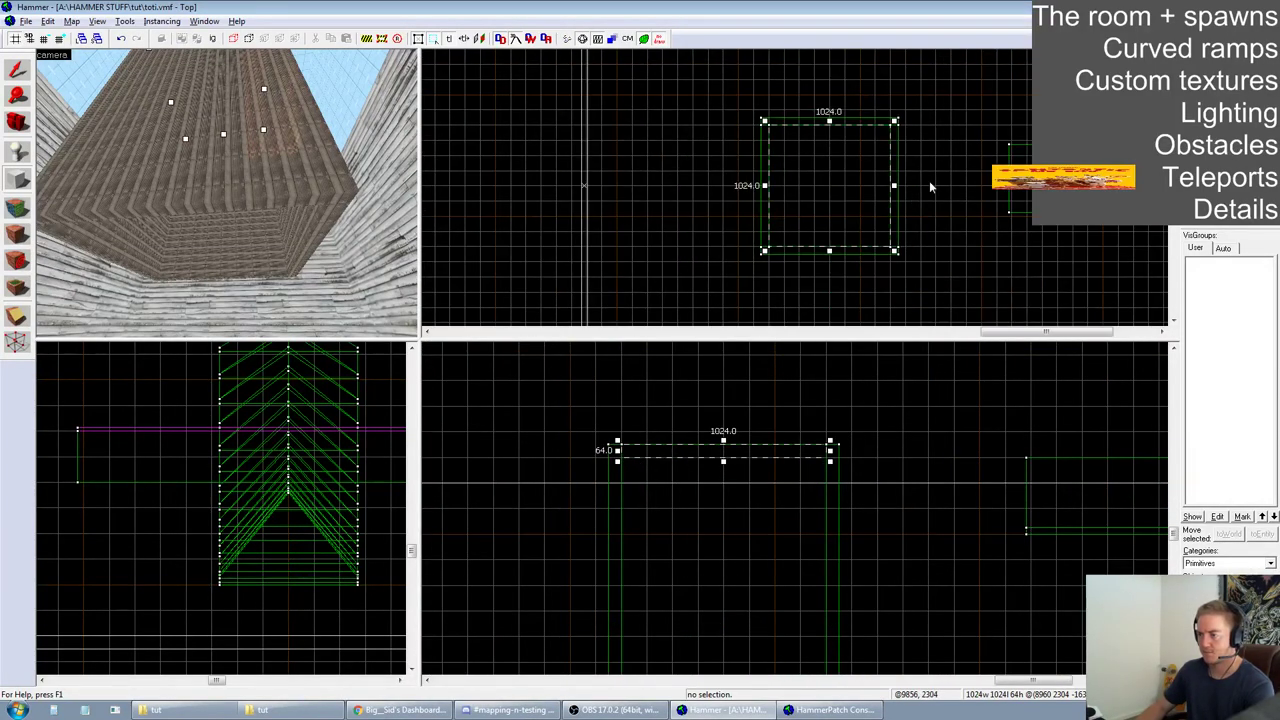
{"action": "scroll", "coordinate": [929, 187], "scroll_direction": "up", "scroll_amount": 1}
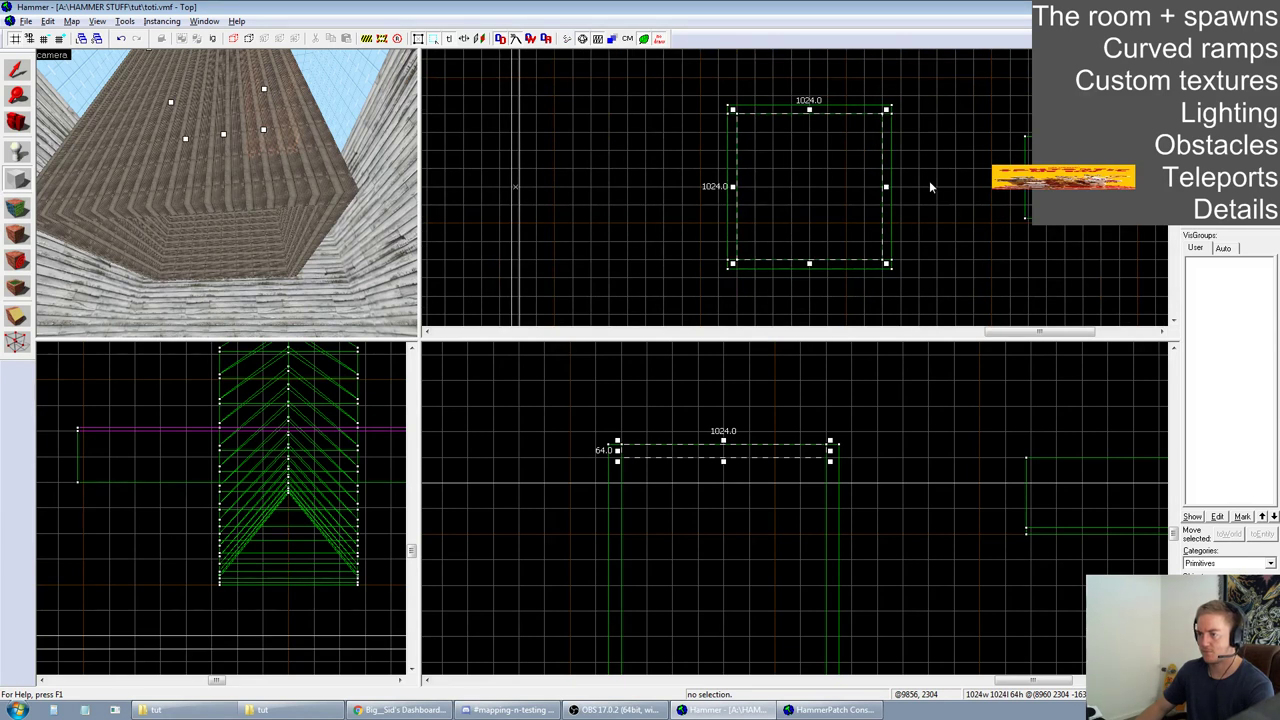
{"action": "key", "text": "Return"}
Clip the block diagonally from corner to corner in the top view and keep only the lower-right triangle
{"action": "left_click", "coordinate": [18, 316]}
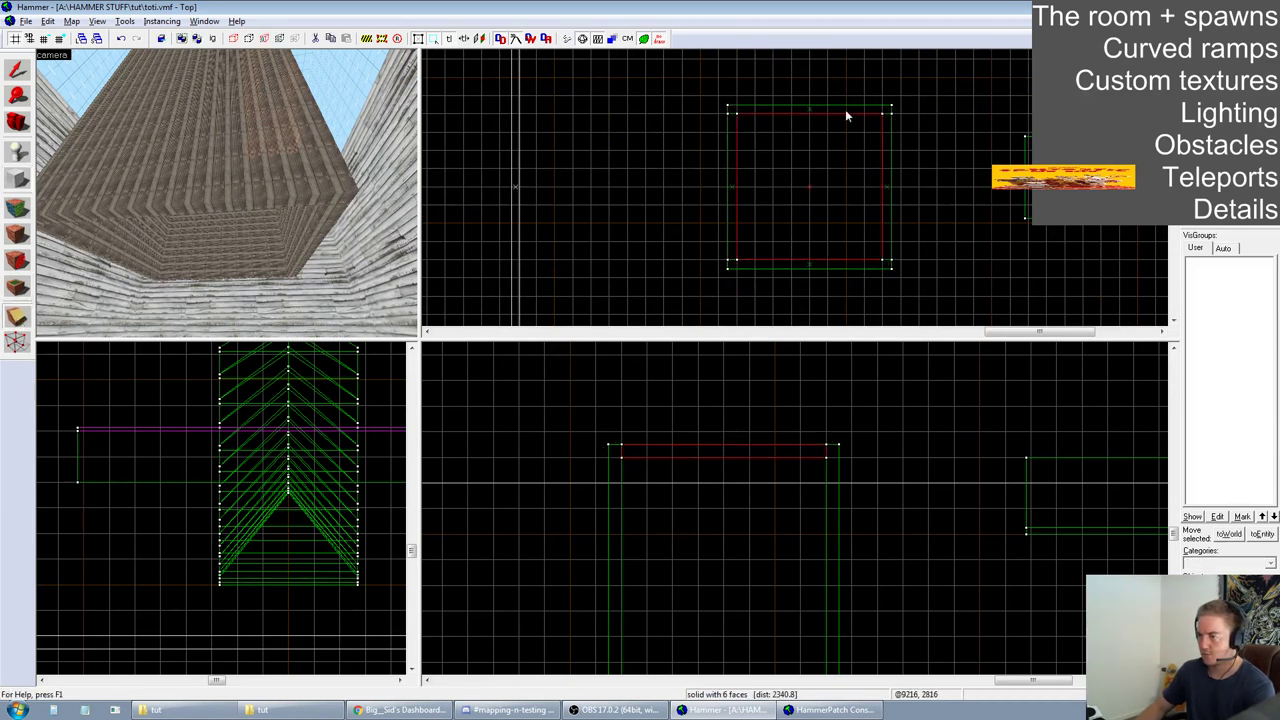
{"action": "left_click_drag", "start_coordinate": [884, 116], "coordinate": [736, 260]}
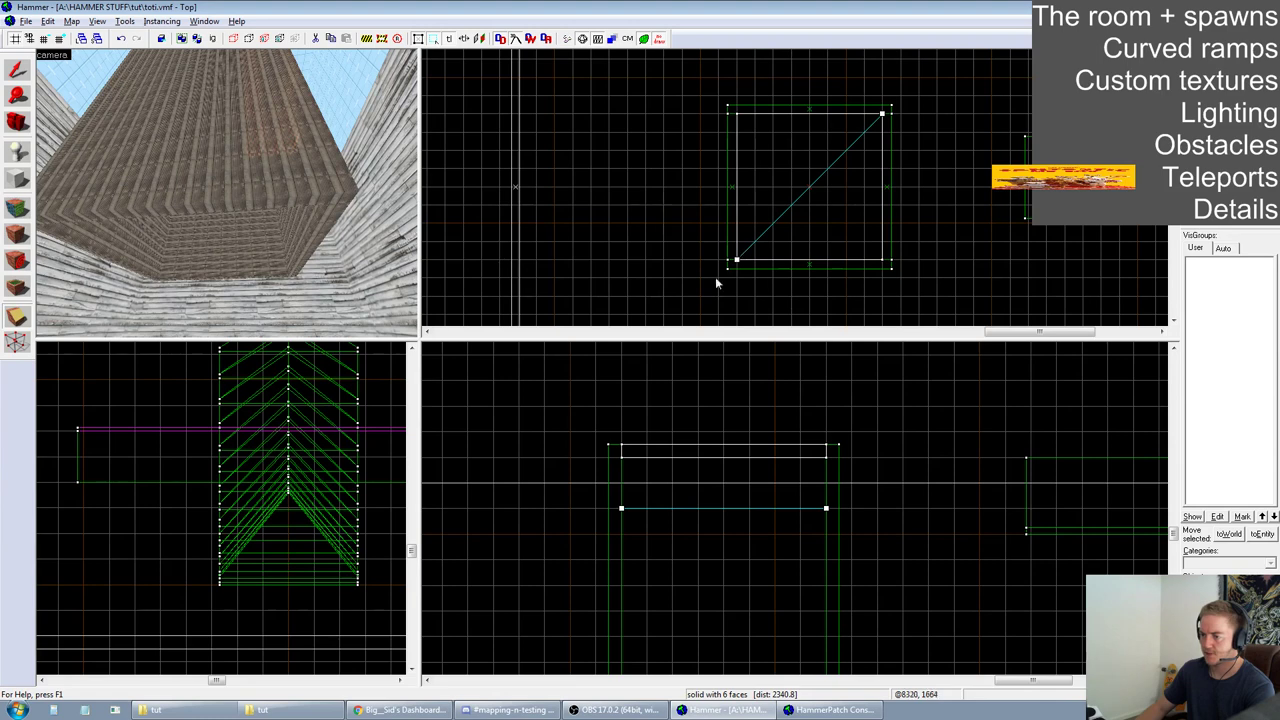
{"action": "left_click", "coordinate": [20, 318]}
{"action": "left_click", "coordinate": [22, 320]}
{"action": "key", "text": "Return"}
Split the triangle along a line parallel to its diagonal edge, keeping both the narrow strip and the larger piece
{"action": "scroll", "coordinate": [900, 200], "scroll_direction": "up", "scroll_amount": 2}
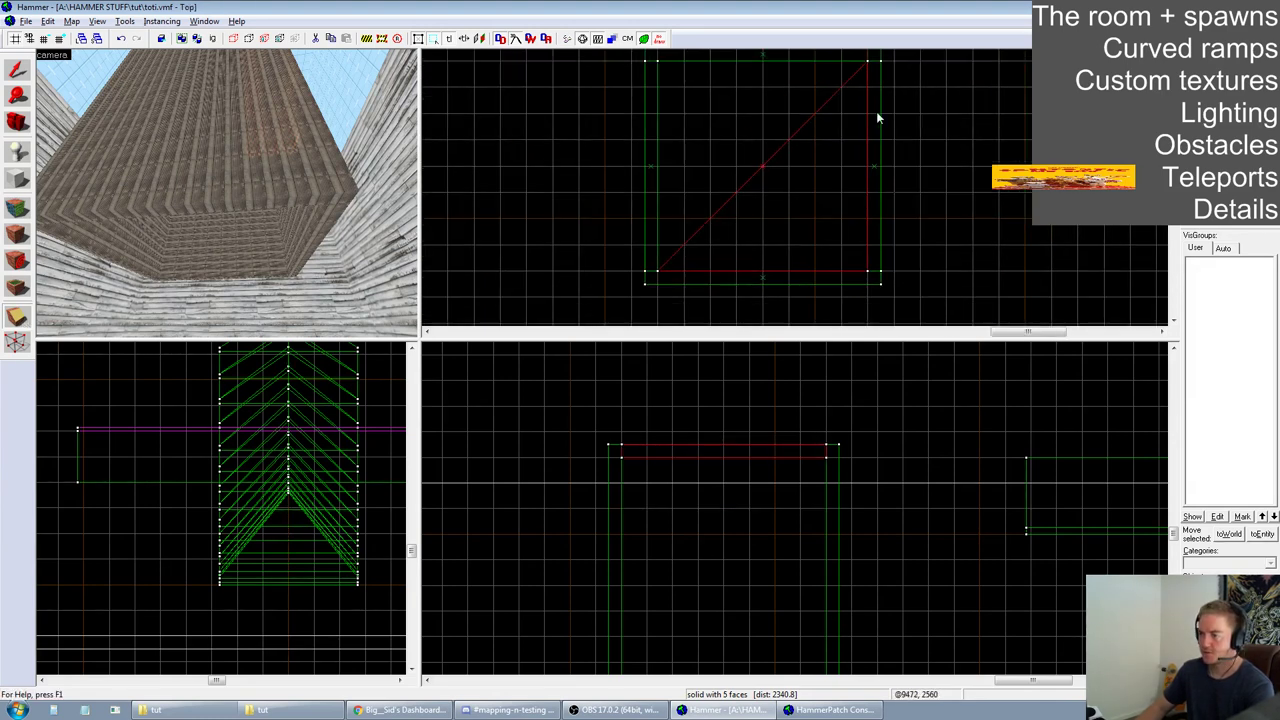
{"action": "left_click_drag", "start_coordinate": [865, 88], "coordinate": [684, 270]}
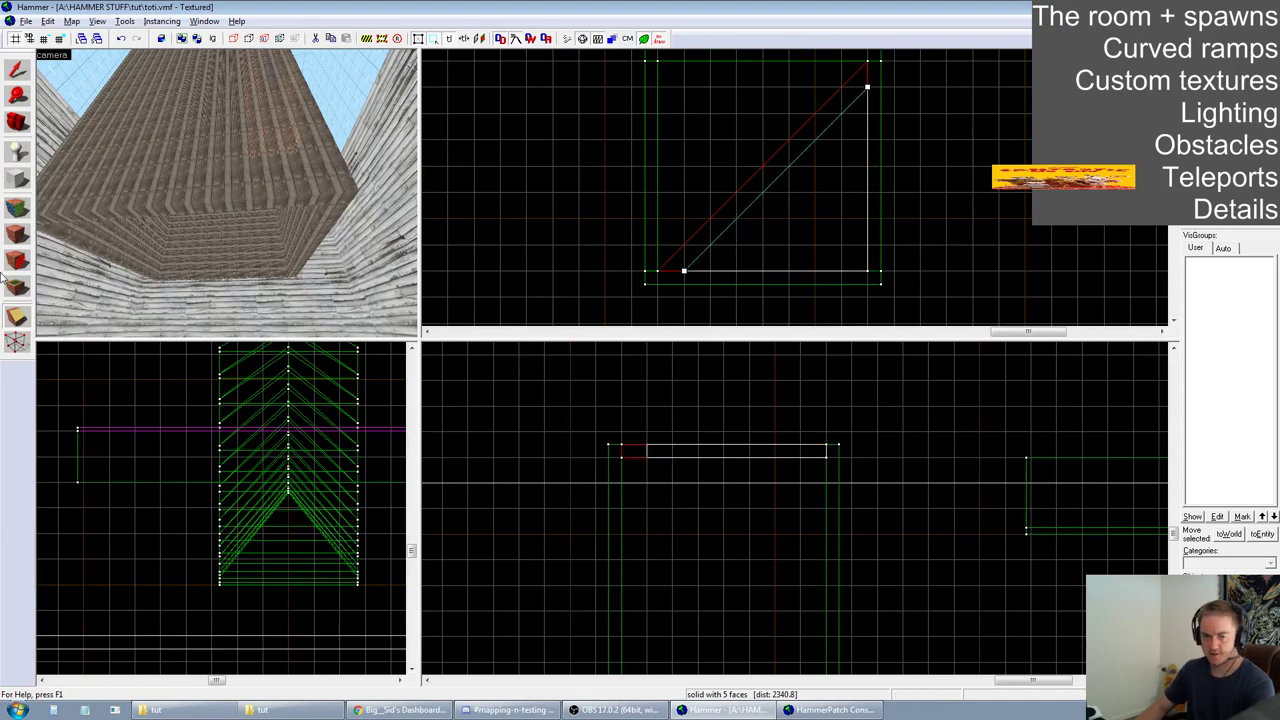
{"action": "left_click", "coordinate": [17, 316]}
{"action": "key", "text": "Return"}
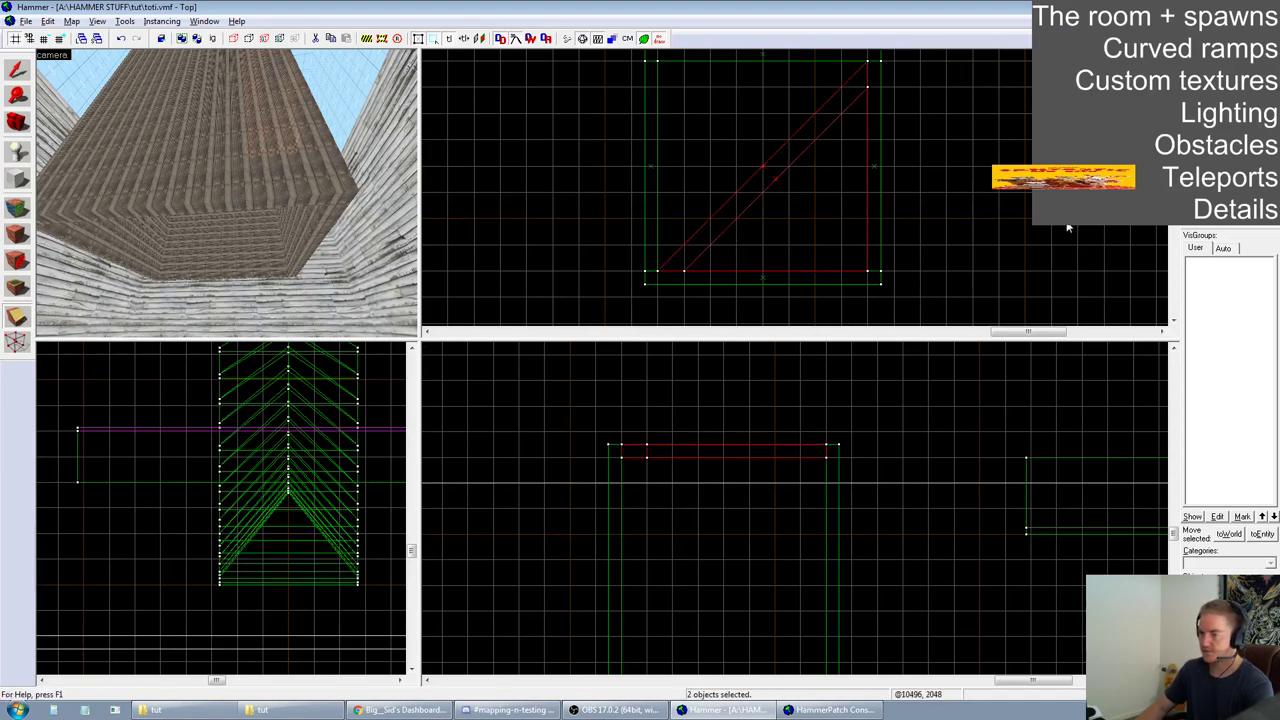
Apply the tut/ramp3 texture to all faces of the larger triangular piece, leaving the edge strip wood
{"action": "left_click_drag", "start_coordinate": [420, 339], "coordinate": [934, 598]}
{"action": "key", "text": "z"}
{"action": "key", "text": "w"}
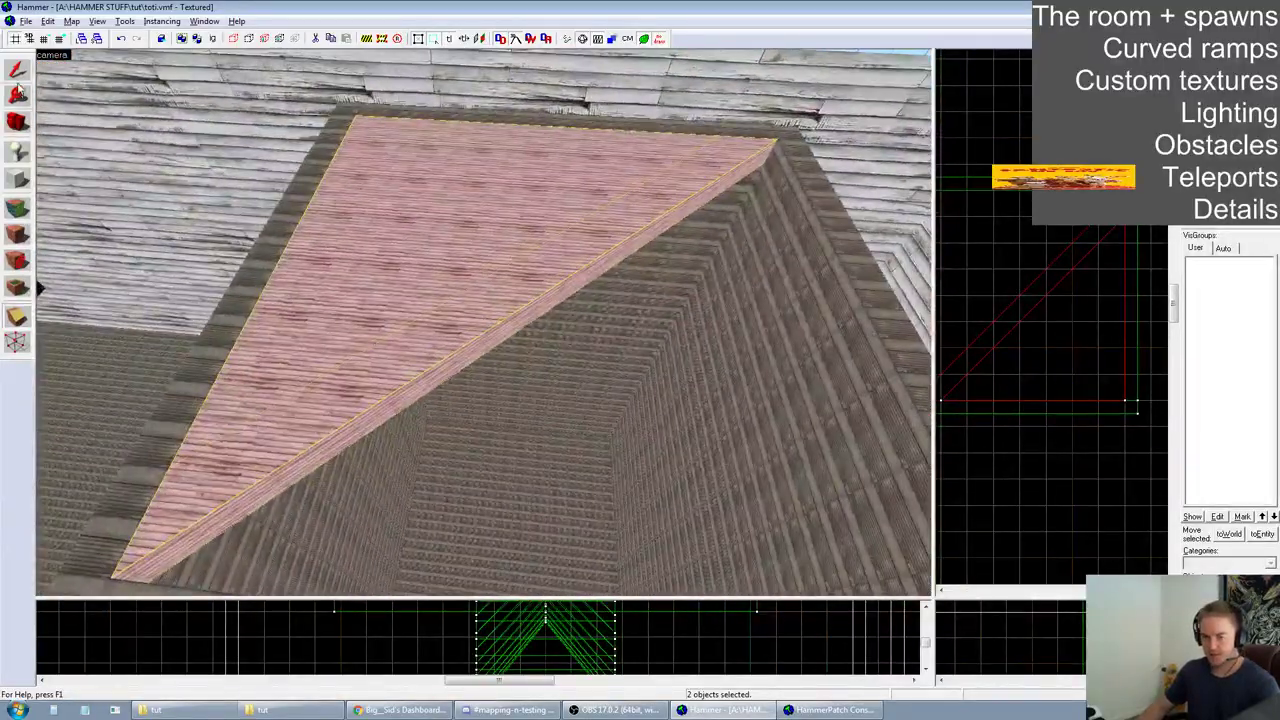
{"action": "left_click", "coordinate": [469, 238]}
{"action": "left_click", "coordinate": [18, 207]}
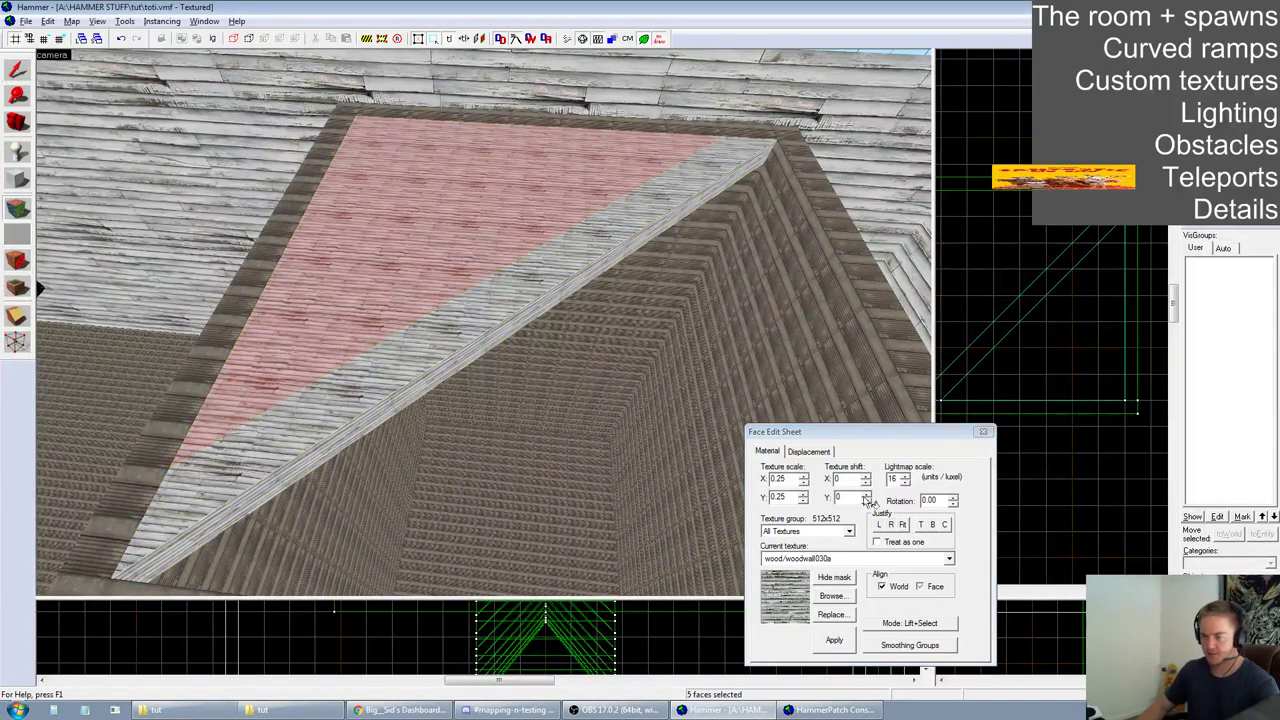
{"action": "left_click", "coordinate": [831, 596]}
{"action": "double_click", "coordinate": [590, 280]}
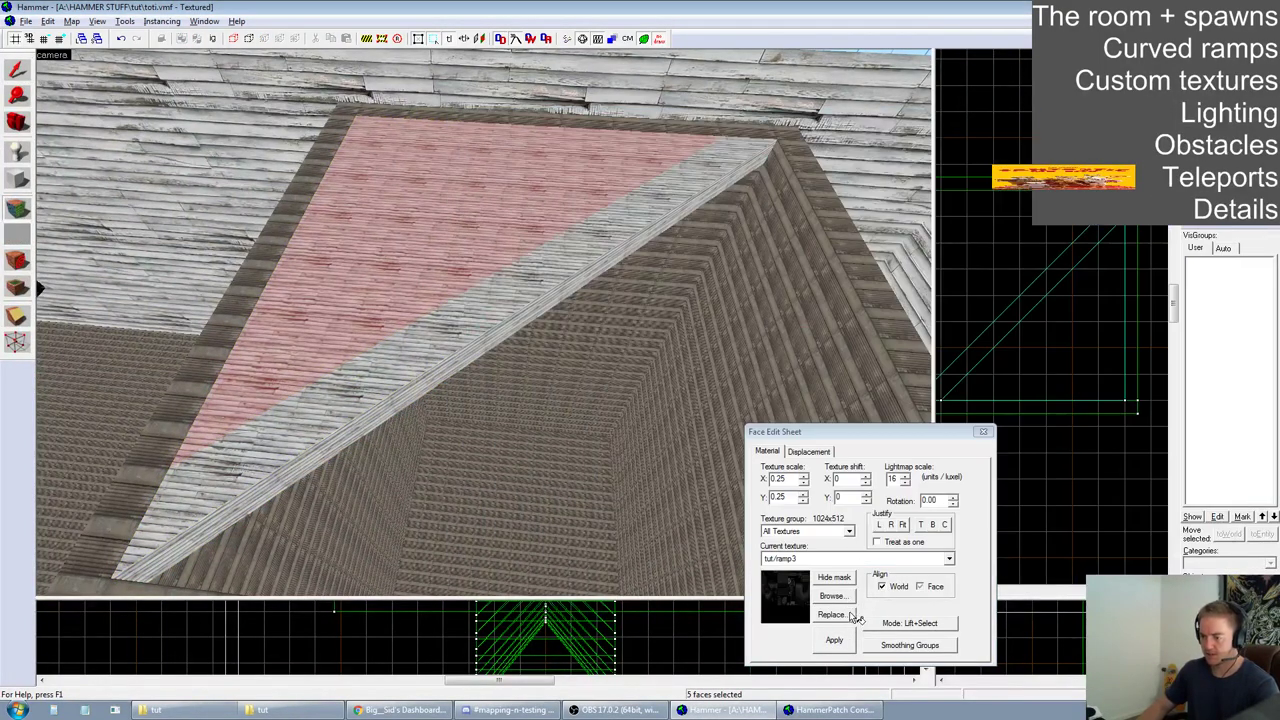
{"action": "left_click", "coordinate": [848, 641]}
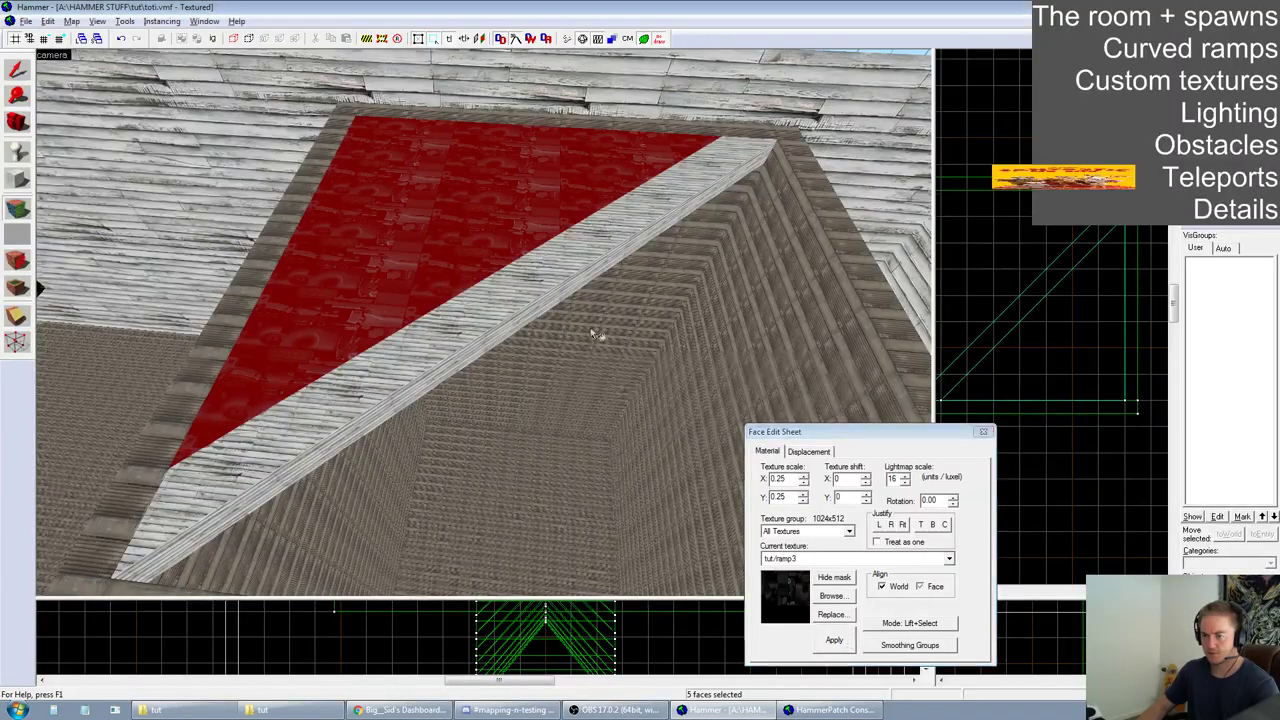
{"action": "key", "text": "z"}
{"action": "key", "text": "w"}
{"action": "key", "text": "s"}
{"action": "key", "text": "z"}
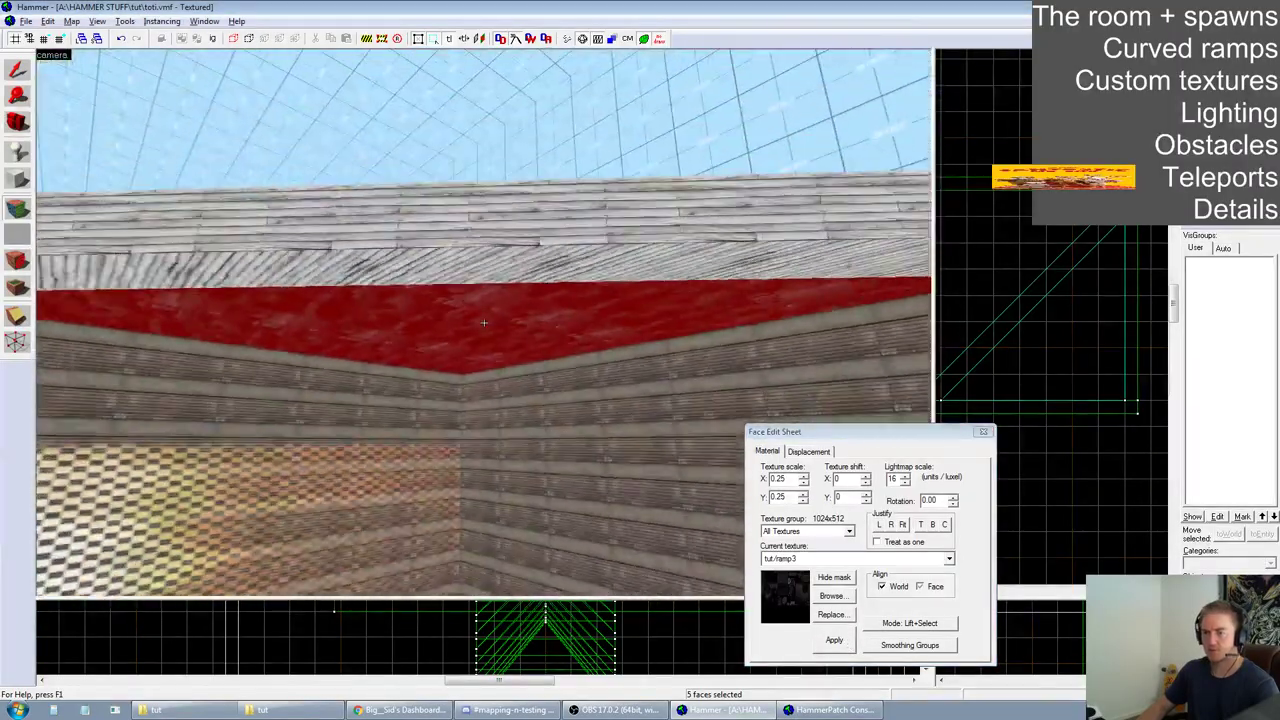
{"action": "left_click", "coordinate": [984, 432]}
Tie the triangular platform and its edge strip together to a func_detail entity
{"action": "key", "text": "z"}
{"action": "key", "text": "w"}
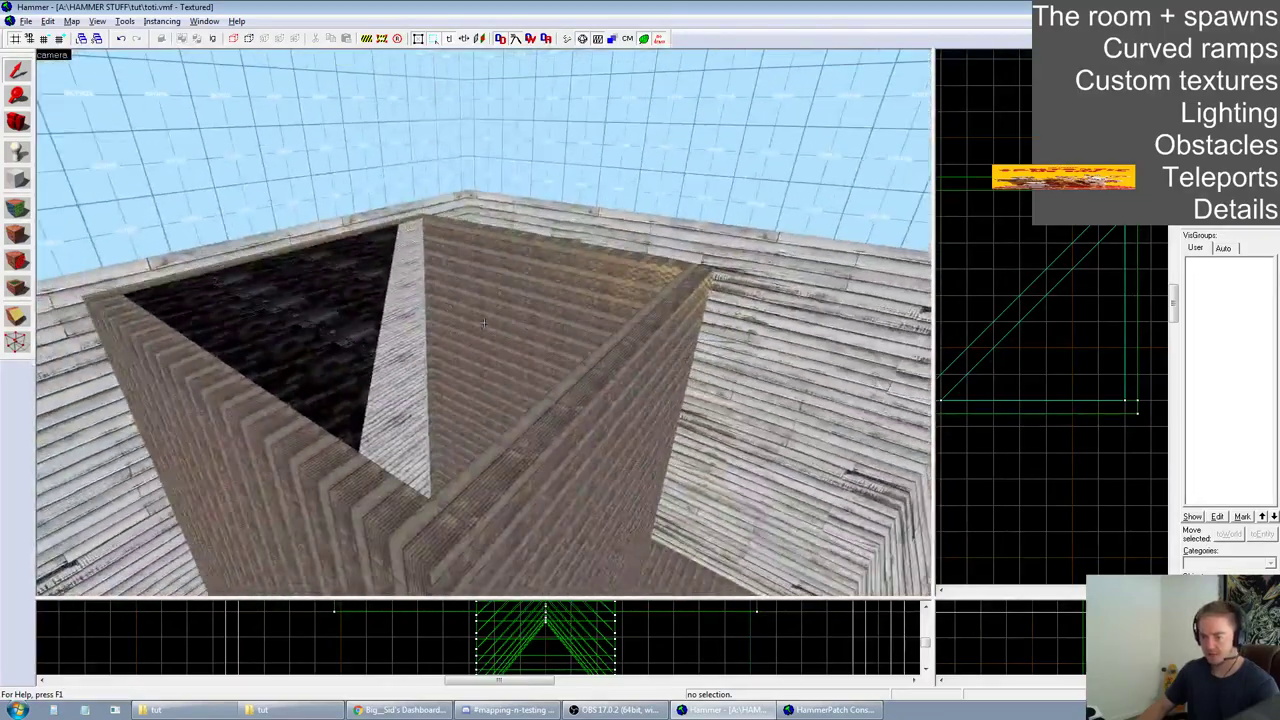
{"action": "key", "text": "z"}
{"action": "left_click", "coordinate": [300, 318]}
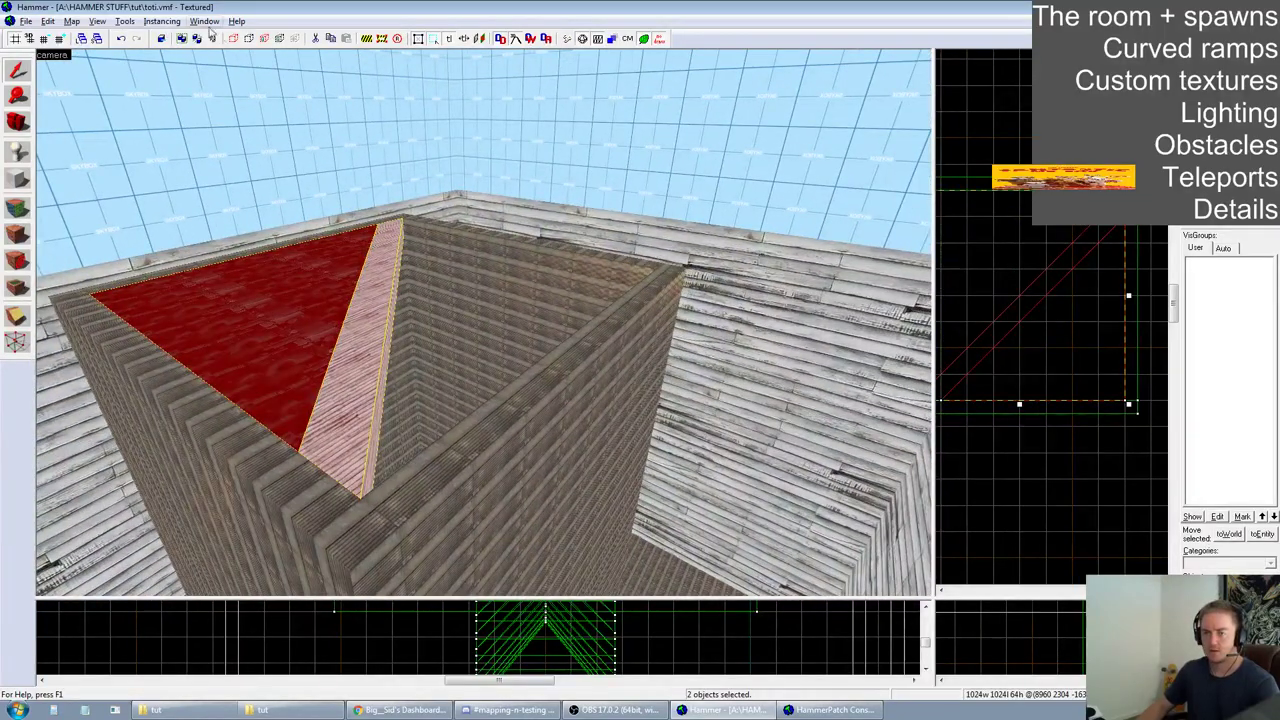
{"action": "key", "text": "ctrl+t"}
{"action": "left_click", "coordinate": [1064, 649]}
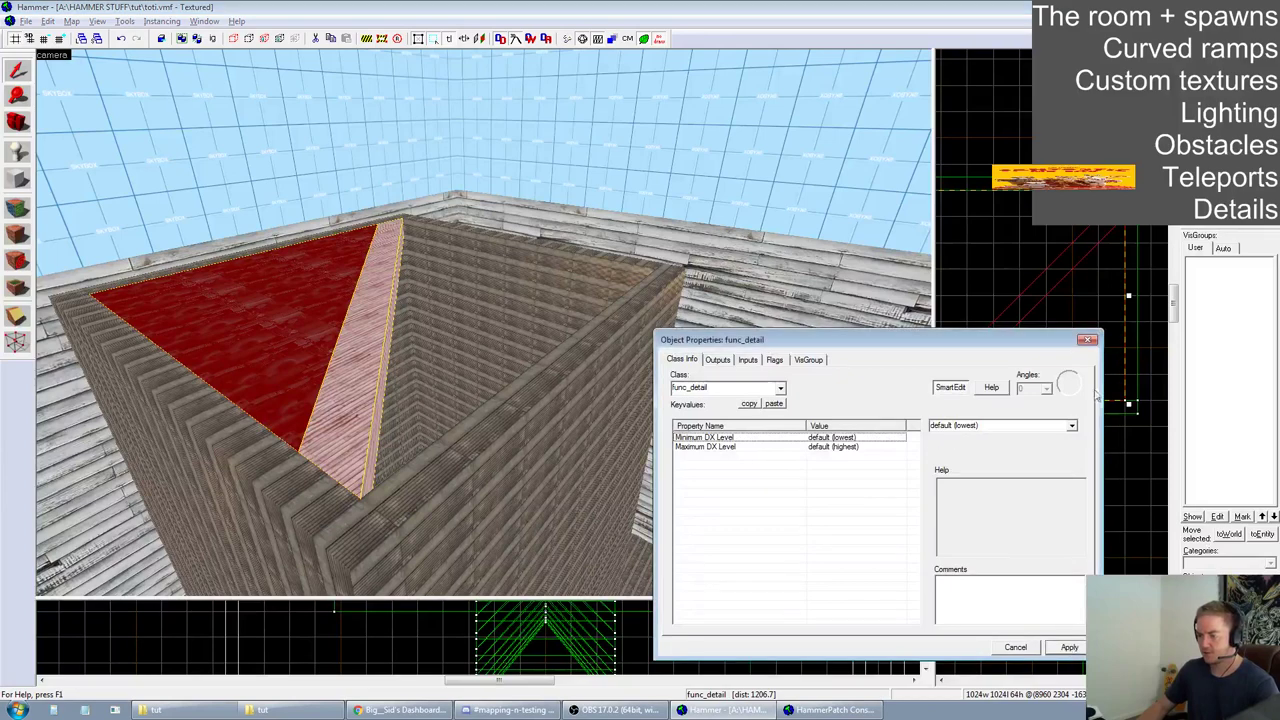
{"action": "left_click", "coordinate": [1088, 341]}
Place a copy of the triangular platform lower in the shaft and rotate it 90 degrees counterclockwise in the top view
{"action": "left_click_drag", "start_coordinate": [932, 594], "coordinate": [478, 234]}
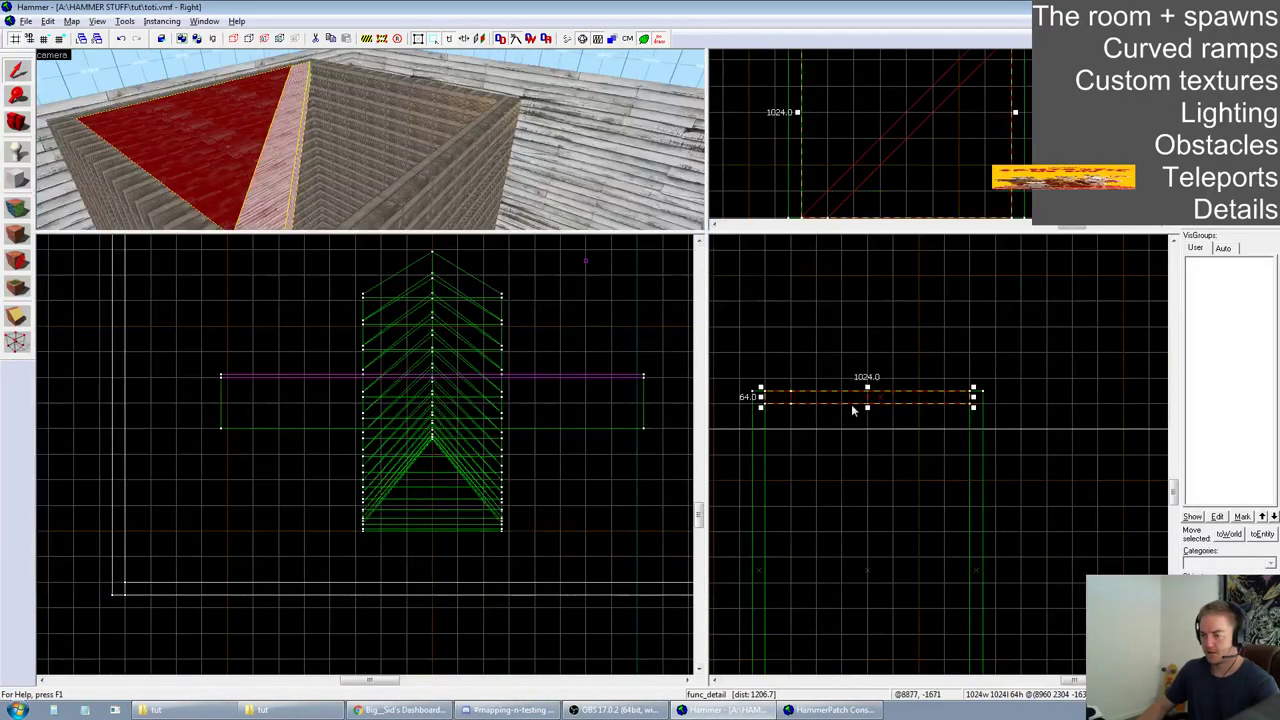
{"action": "left_click_drag", "start_coordinate": [854, 396], "coordinate": [851, 524]}
{"action": "scroll", "coordinate": [817, 357], "scroll_direction": "down", "scroll_amount": 3}
{"action": "scroll", "coordinate": [831, 371], "scroll_direction": "up", "scroll_amount": 2}
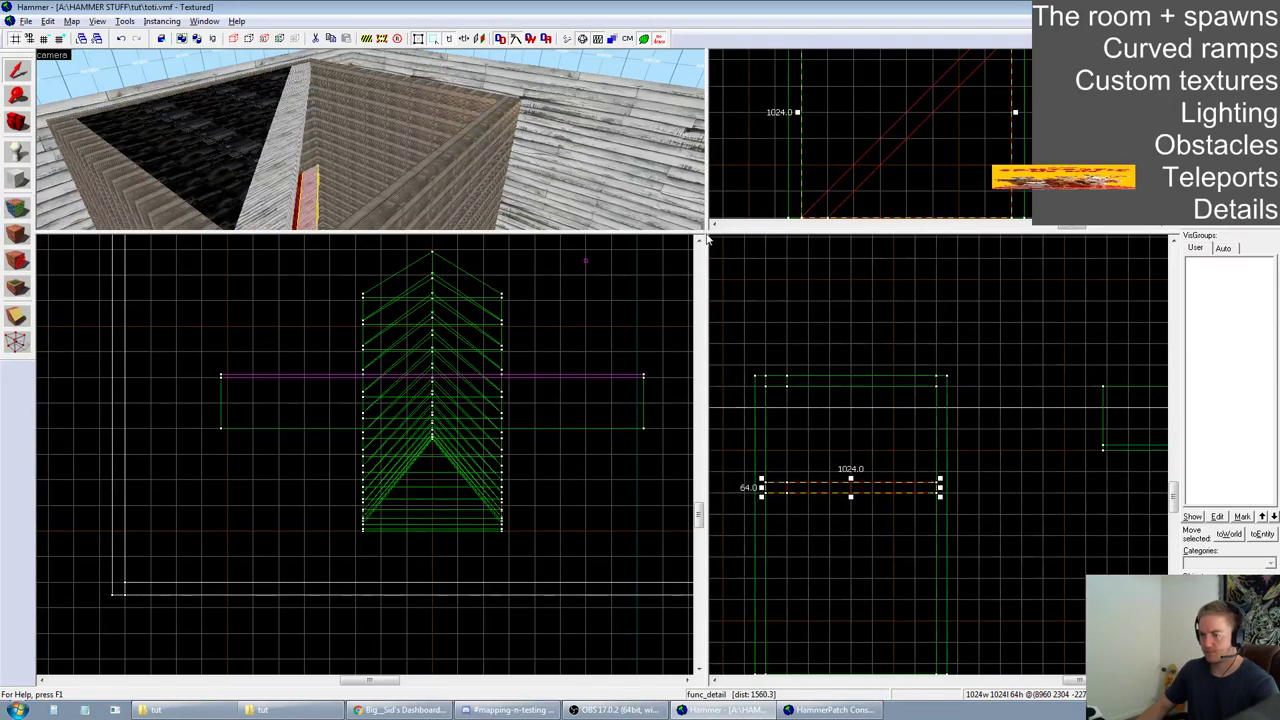
{"action": "left_click_drag", "start_coordinate": [707, 240], "coordinate": [580, 484]}
{"action": "mouse_move", "coordinate": [951, 130]}
{"action": "left_mouse_down"}
{"action": "mouse_move", "coordinate": [951, 49]}
{"action": "mouse_move", "coordinate": [757, 49]}
{"action": "left_mouse_up"}
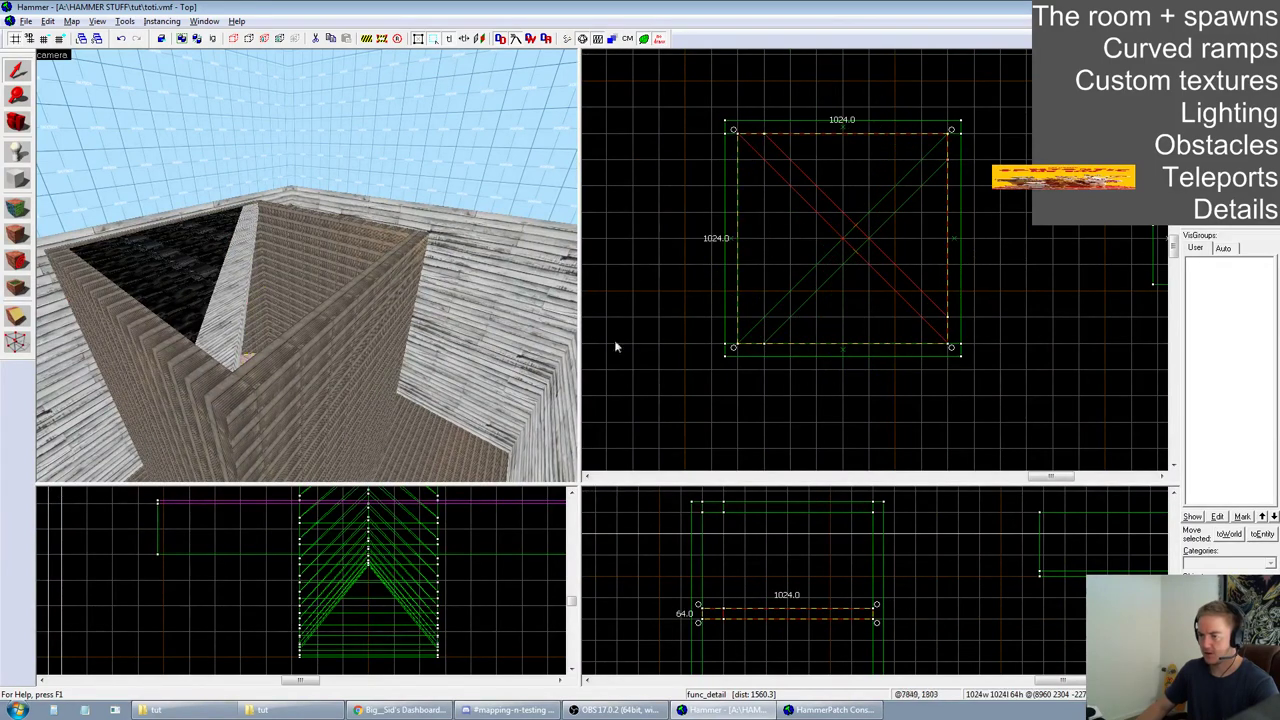
Add two more platform copies further down the shaft, each rotated another 90 degrees counterclockwise from the one above
{"action": "scroll", "coordinate": [699, 548], "scroll_direction": "down", "scroll_amount": 2}
{"action": "scroll", "coordinate": [740, 540], "scroll_direction": "up", "scroll_amount": 1}
{"action": "left_click_drag", "start_coordinate": [757, 534], "coordinate": [757, 602]}
{"action": "mouse_move", "coordinate": [951, 130]}
{"action": "left_mouse_down"}
{"action": "mouse_move", "coordinate": [843, 131]}
{"action": "mouse_move", "coordinate": [794, 186]}
{"action": "left_mouse_up"}
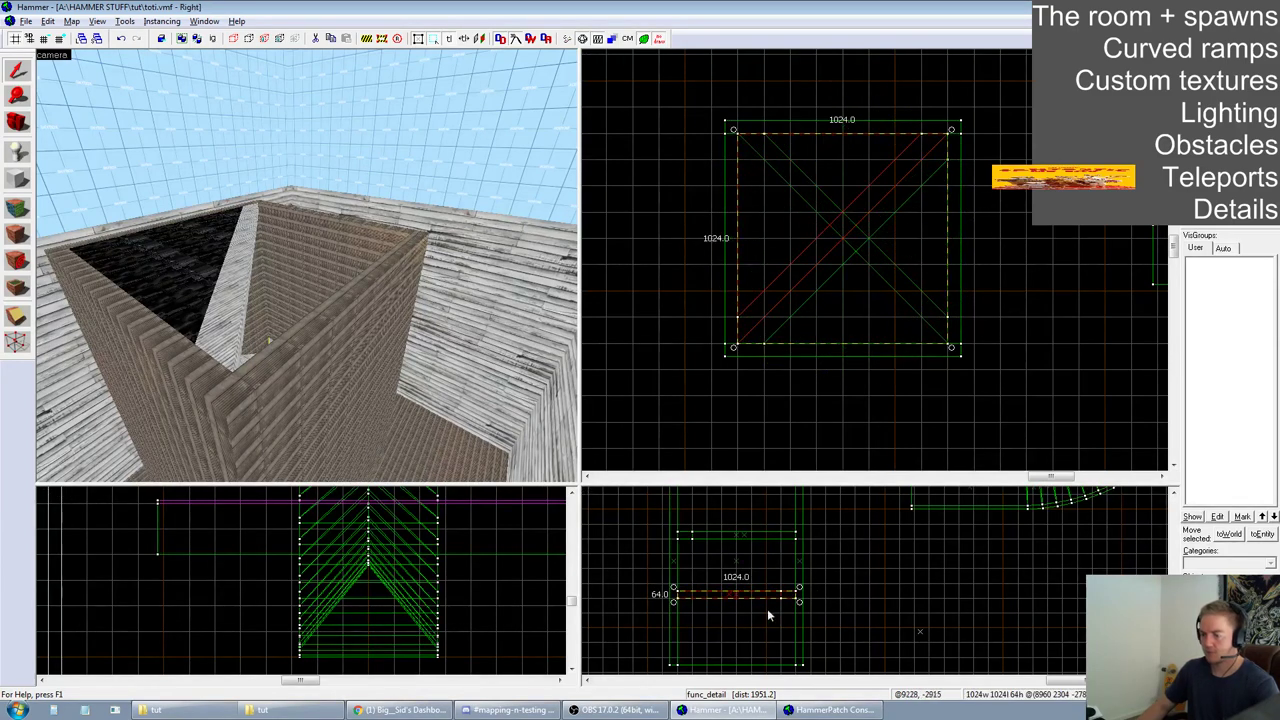
{"action": "left_click_drag", "start_coordinate": [750, 597], "coordinate": [749, 661]}
{"action": "left_click_drag", "start_coordinate": [951, 130], "coordinate": [763, 129]}
Fly the 3D camera through and beneath the shaft to examine the staggered platforms, their openings and the room's floor
{"action": "left_click_drag", "start_coordinate": [579, 487], "coordinate": [1097, 625]}
{"action": "key", "text": "z"}
{"action": "key", "text": "w"}
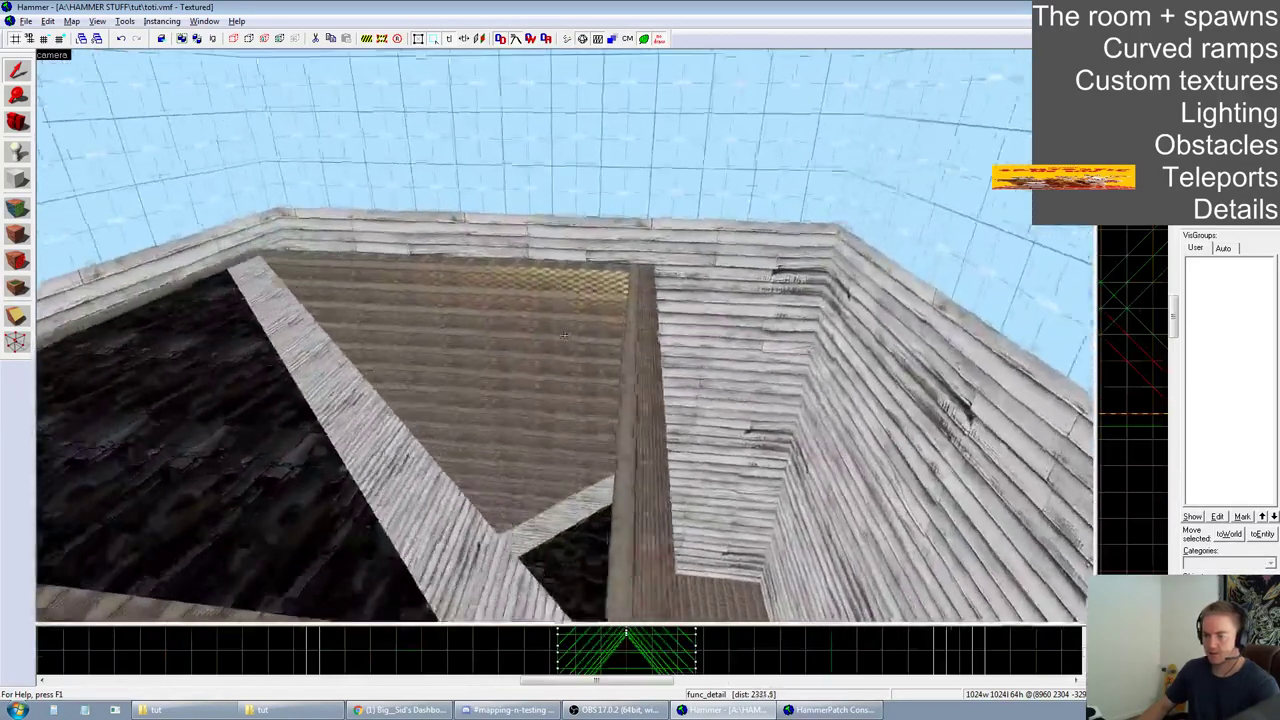
{"action": "key", "text": "w"}
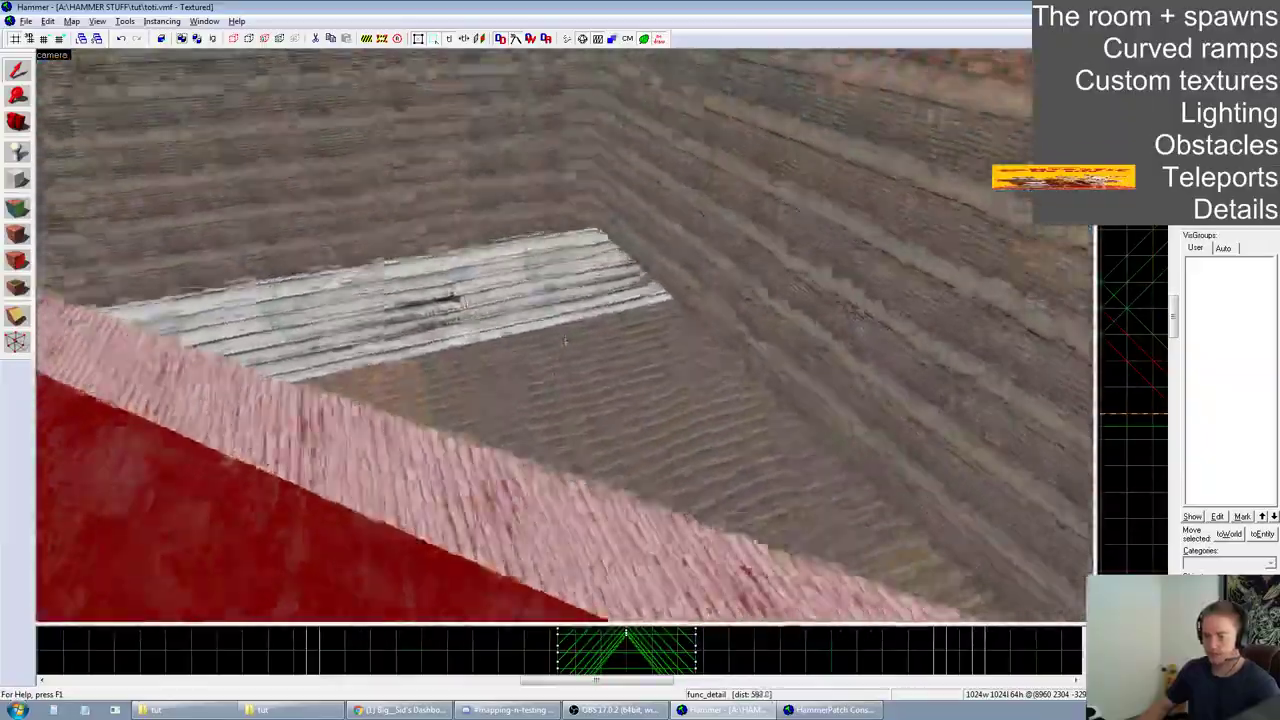
{"action": "key", "text": "w"}
{"action": "key", "text": "s"}
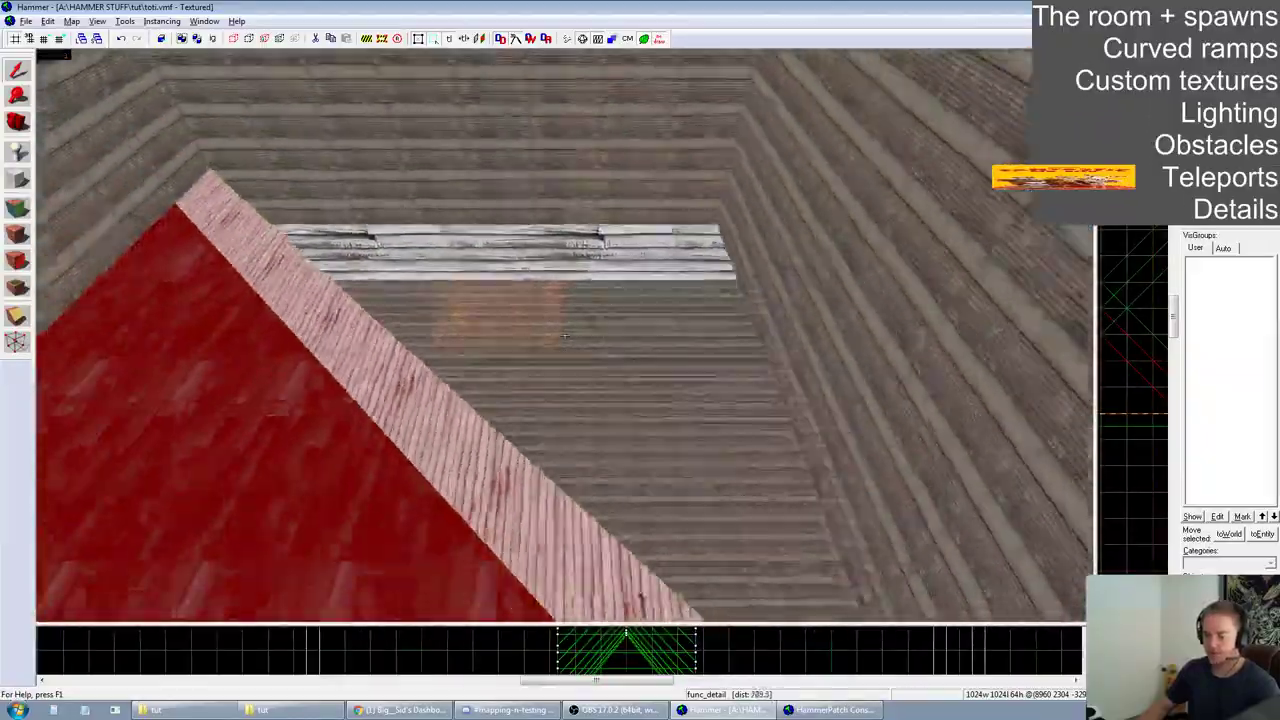
{"action": "key", "text": "s"}
{"action": "key", "text": "w"}
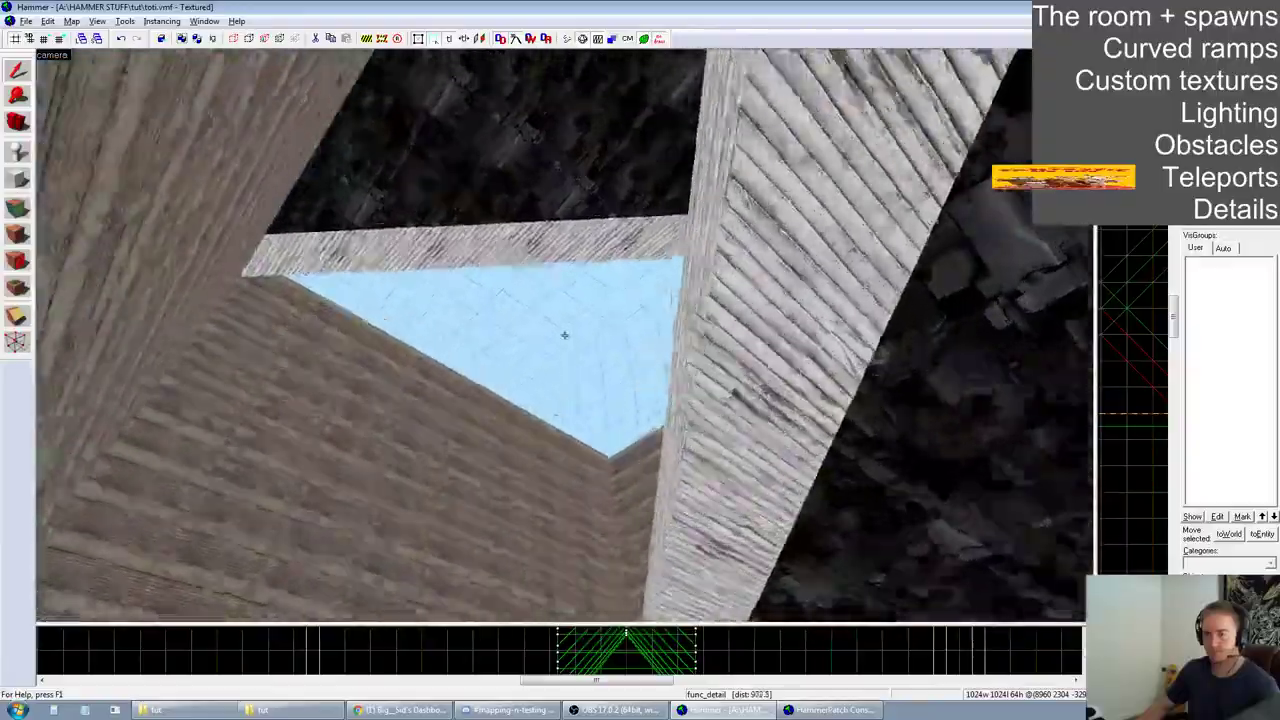
{"action": "key", "text": "w"}
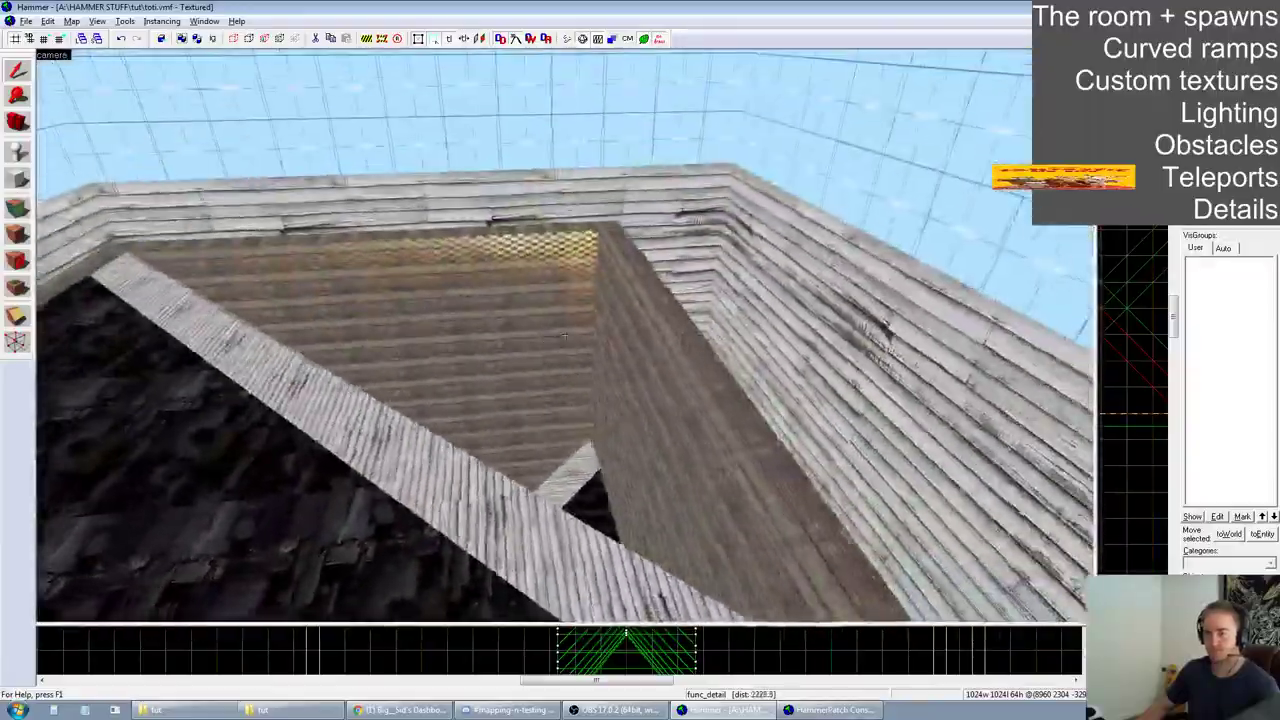
{"action": "key", "text": "w"}
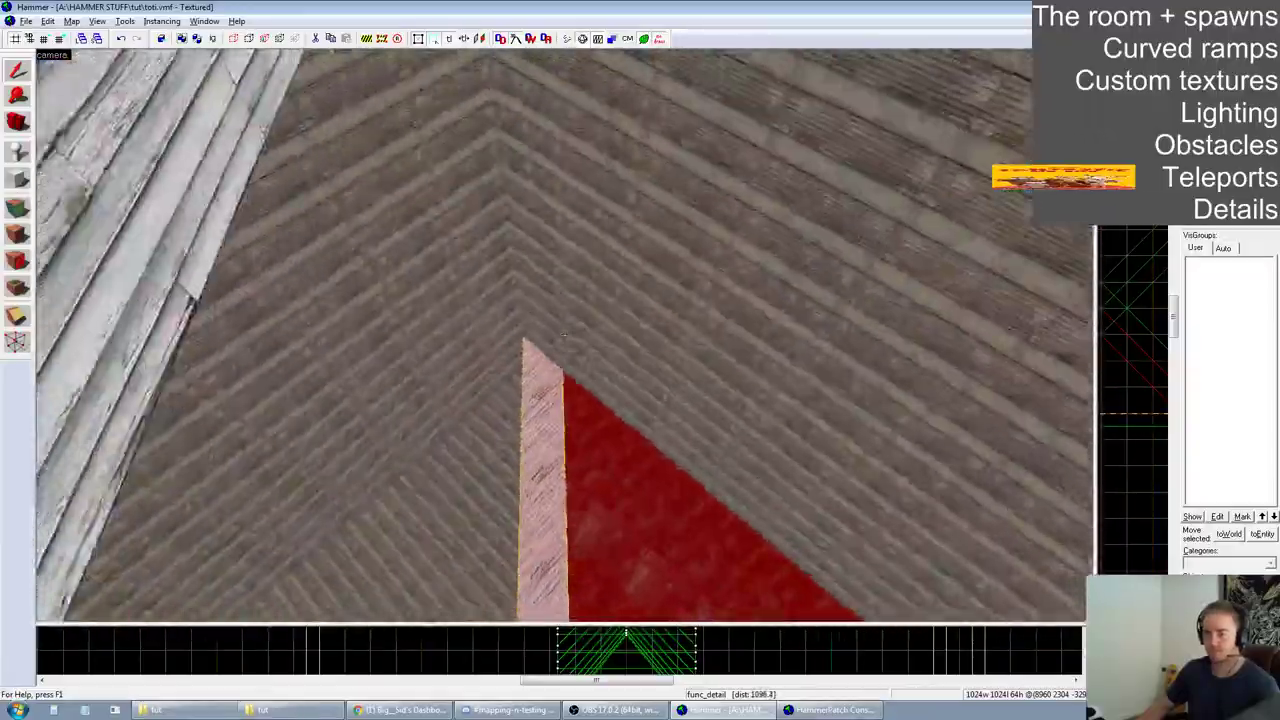
{"action": "key", "text": "w"}
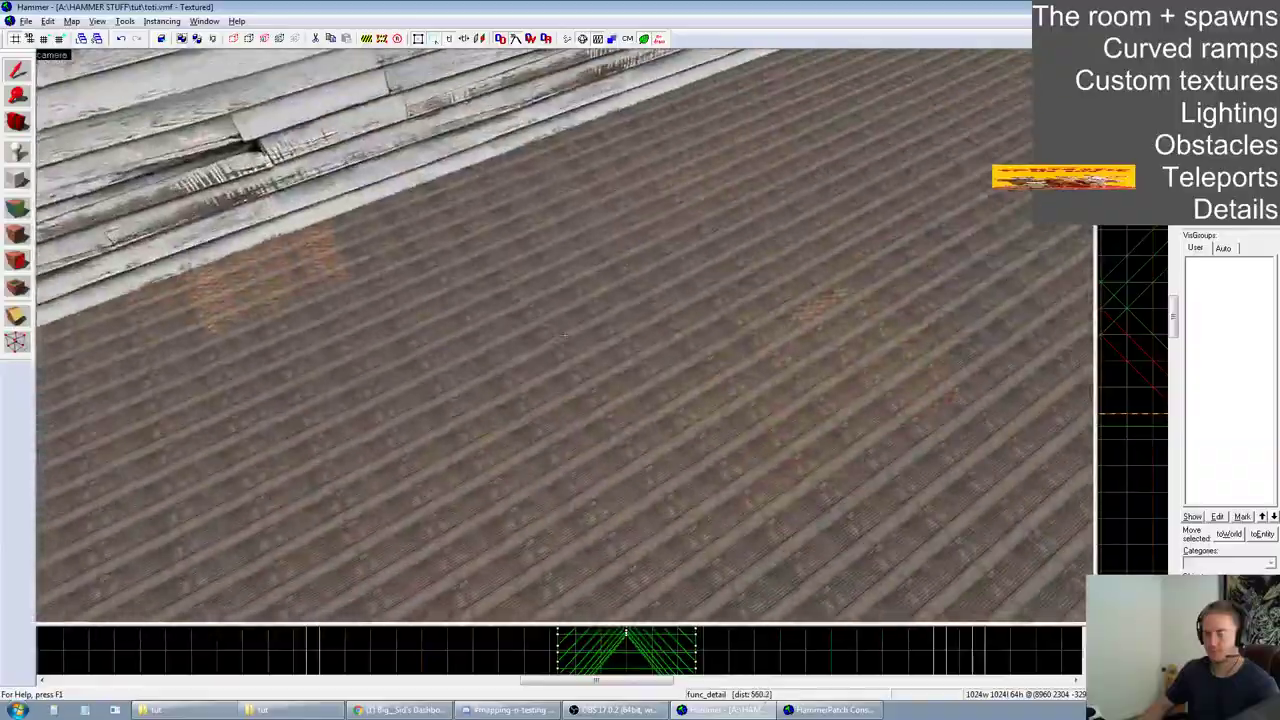
{"action": "key", "text": "s"}
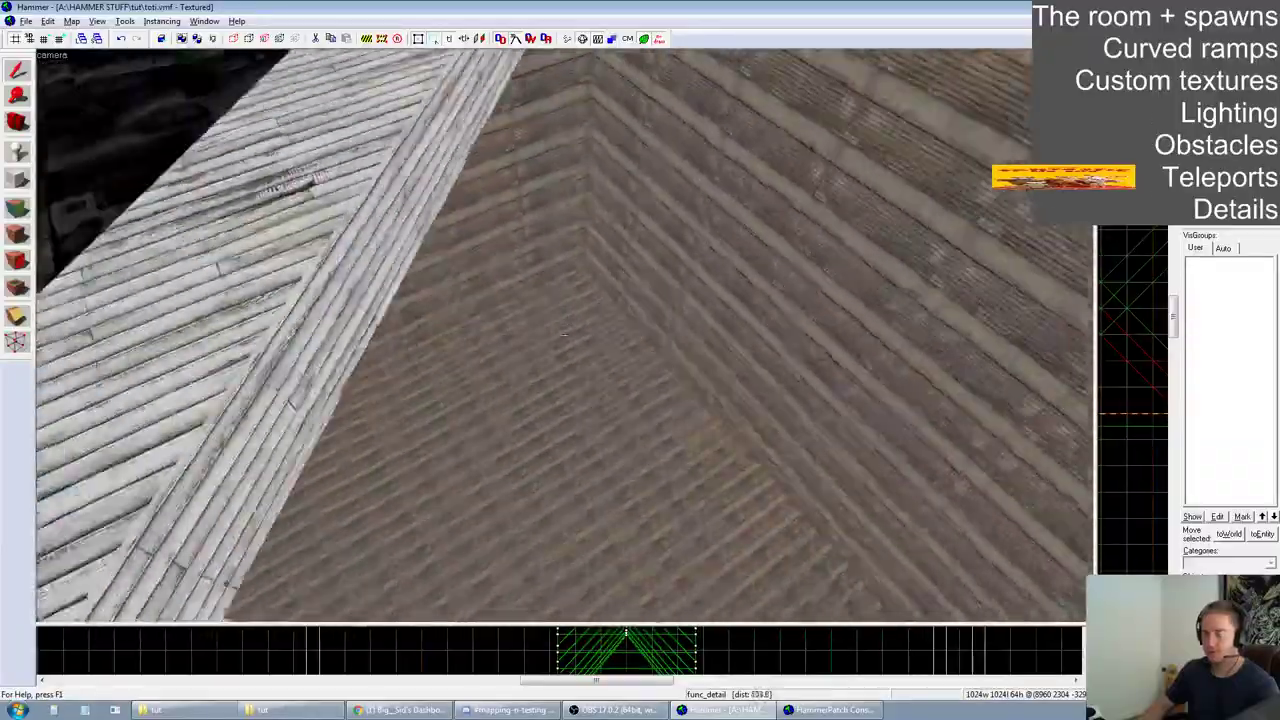
{"action": "key", "text": "w"}
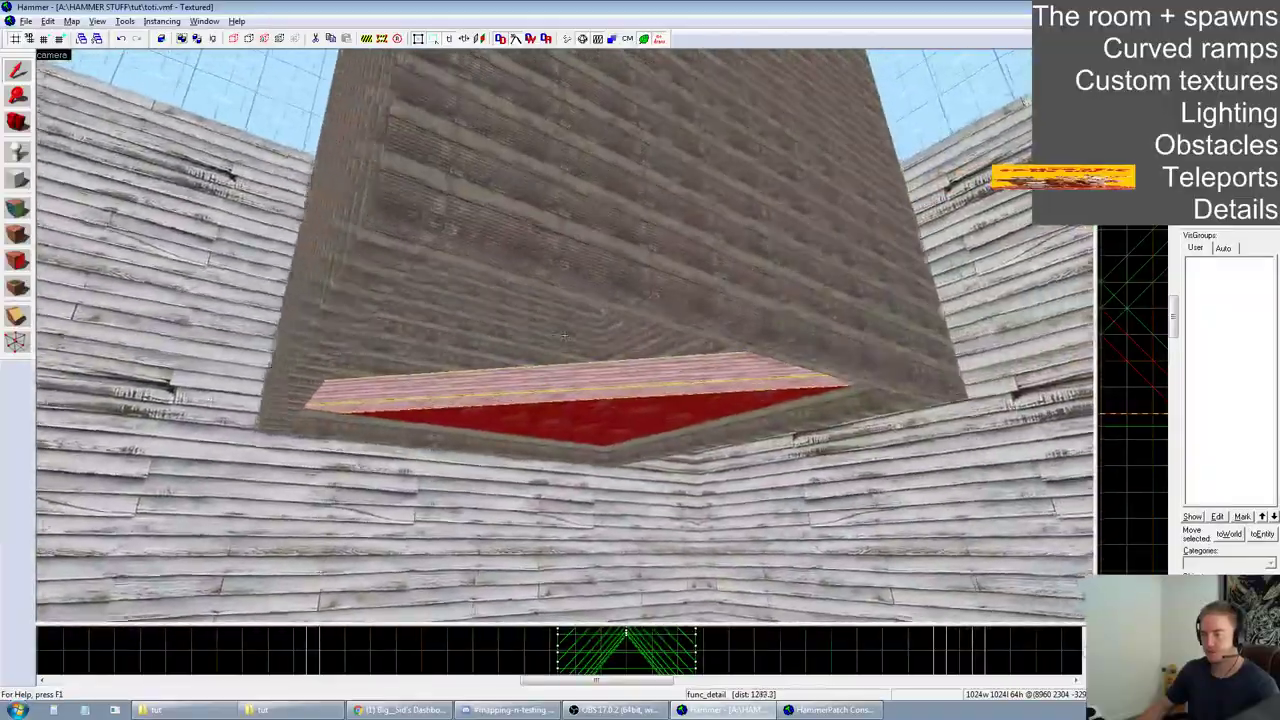
{"action": "key", "text": "w"}
{"action": "key", "text": "s"}
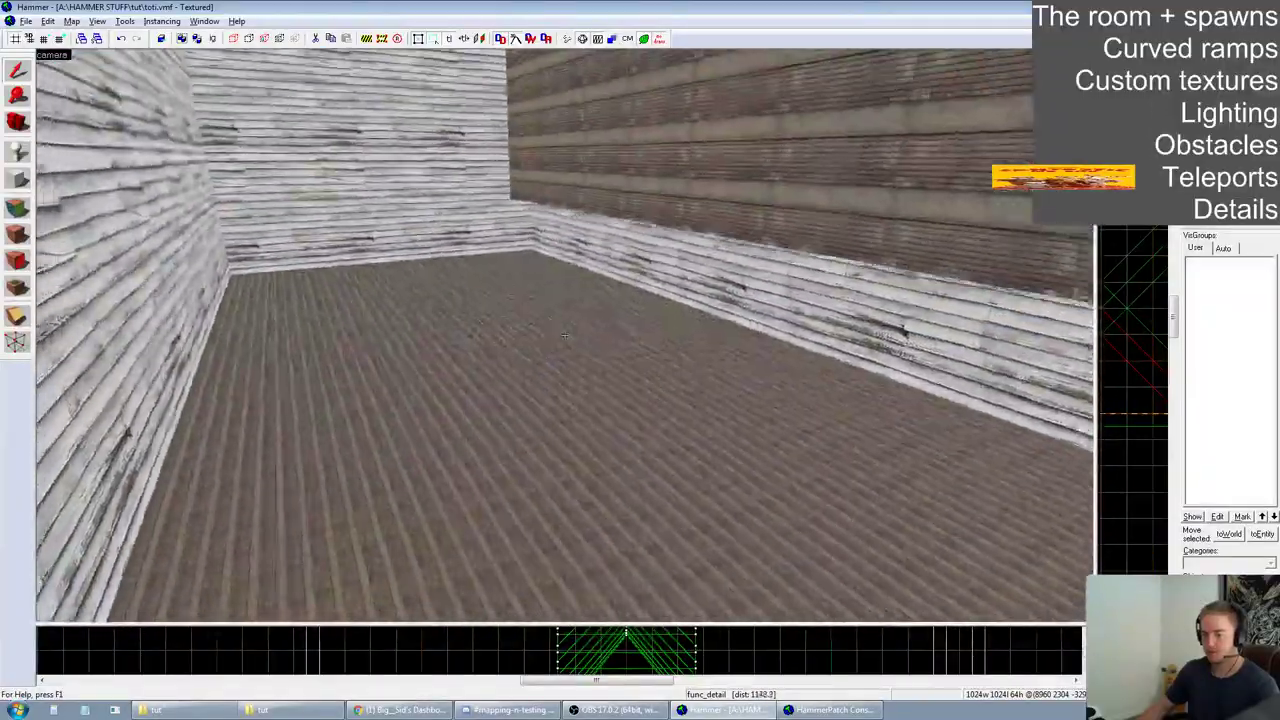
{"action": "key", "text": "w"}
{"action": "key", "text": "z"}
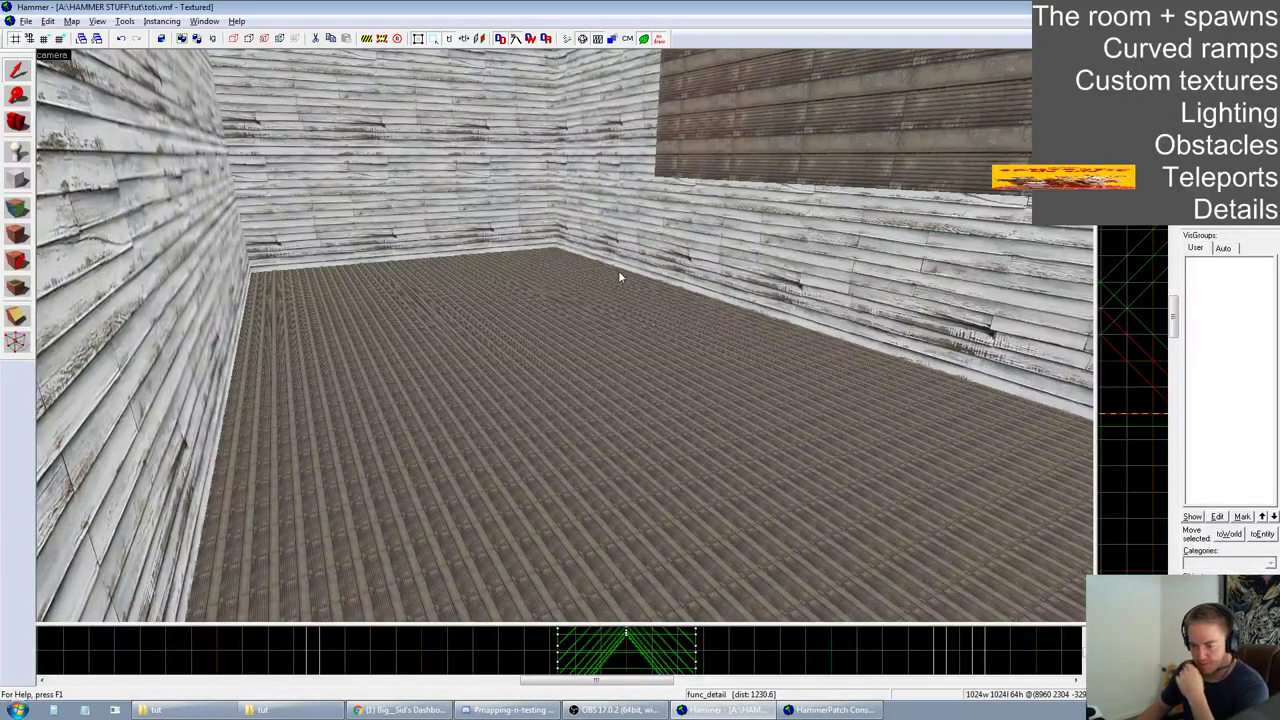
Create a nodraw block 1024 units wide and 640 units high directly beneath the shaft in the front view
{"action": "key", "text": "z"}
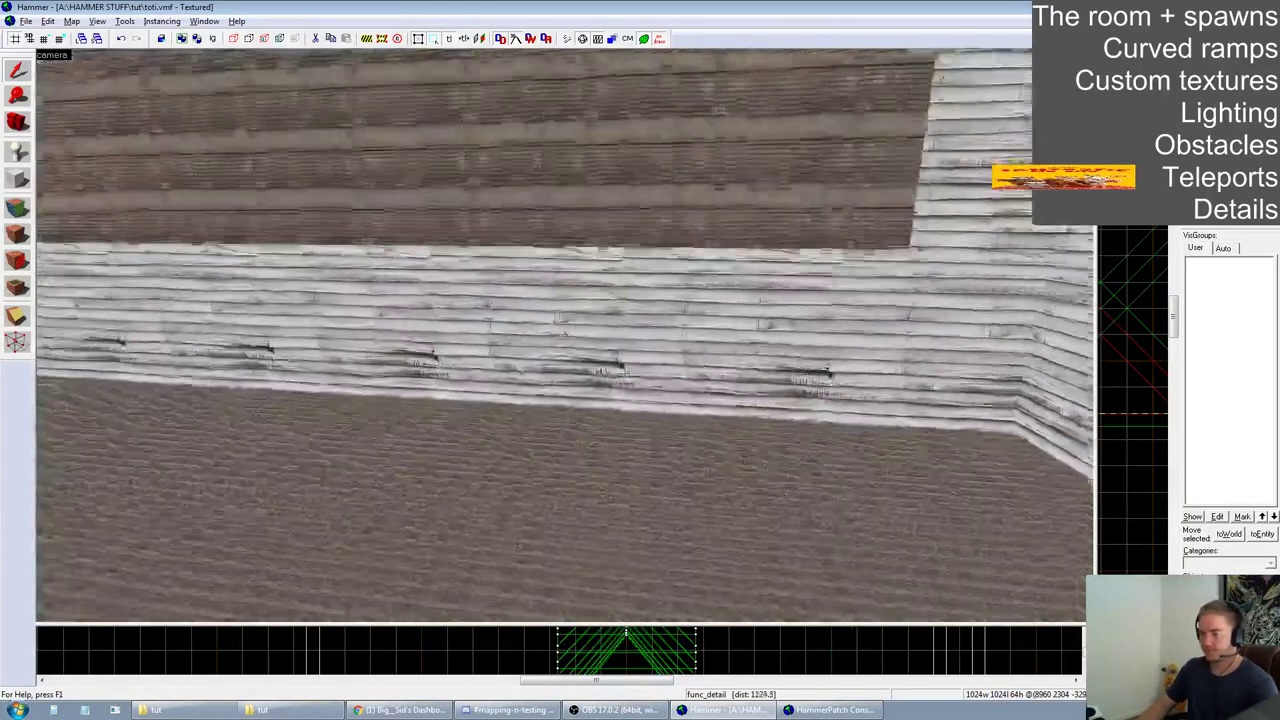
{"action": "key", "text": "w"}
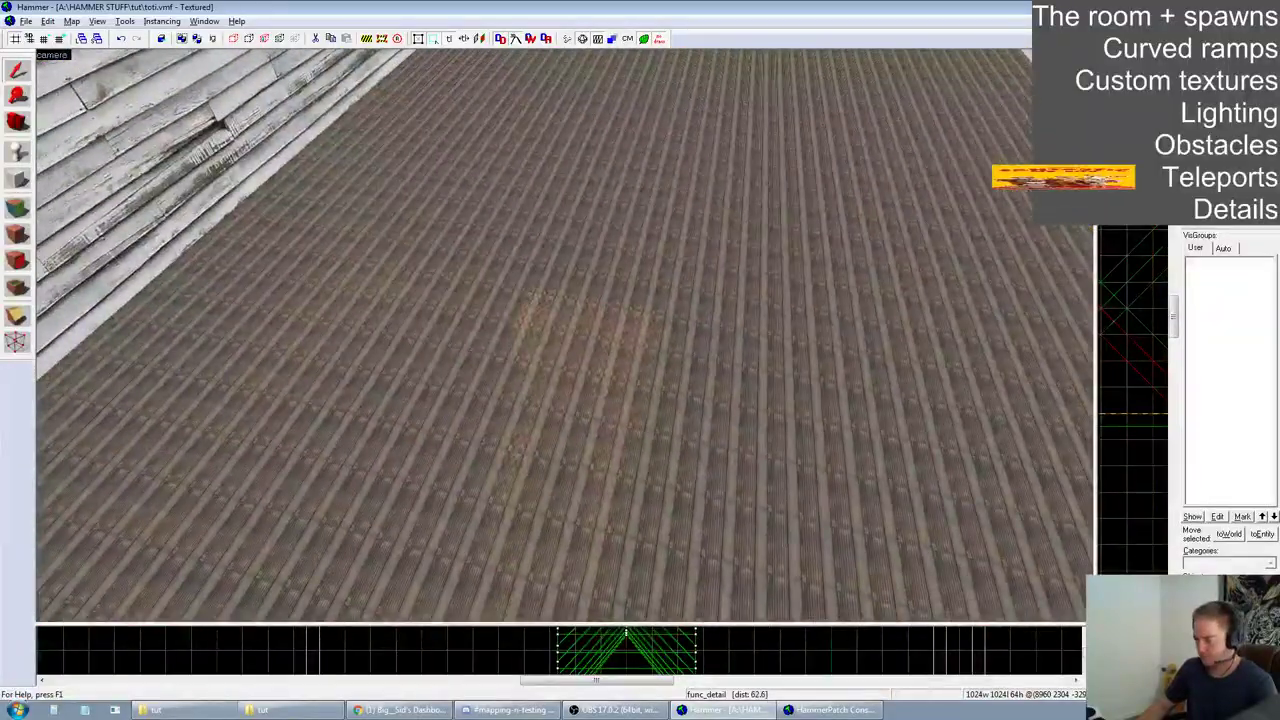
{"action": "left_click_drag", "start_coordinate": [1096, 624], "coordinate": [952, 196]}
{"action": "scroll", "coordinate": [657, 322], "scroll_direction": "down", "scroll_amount": 6}
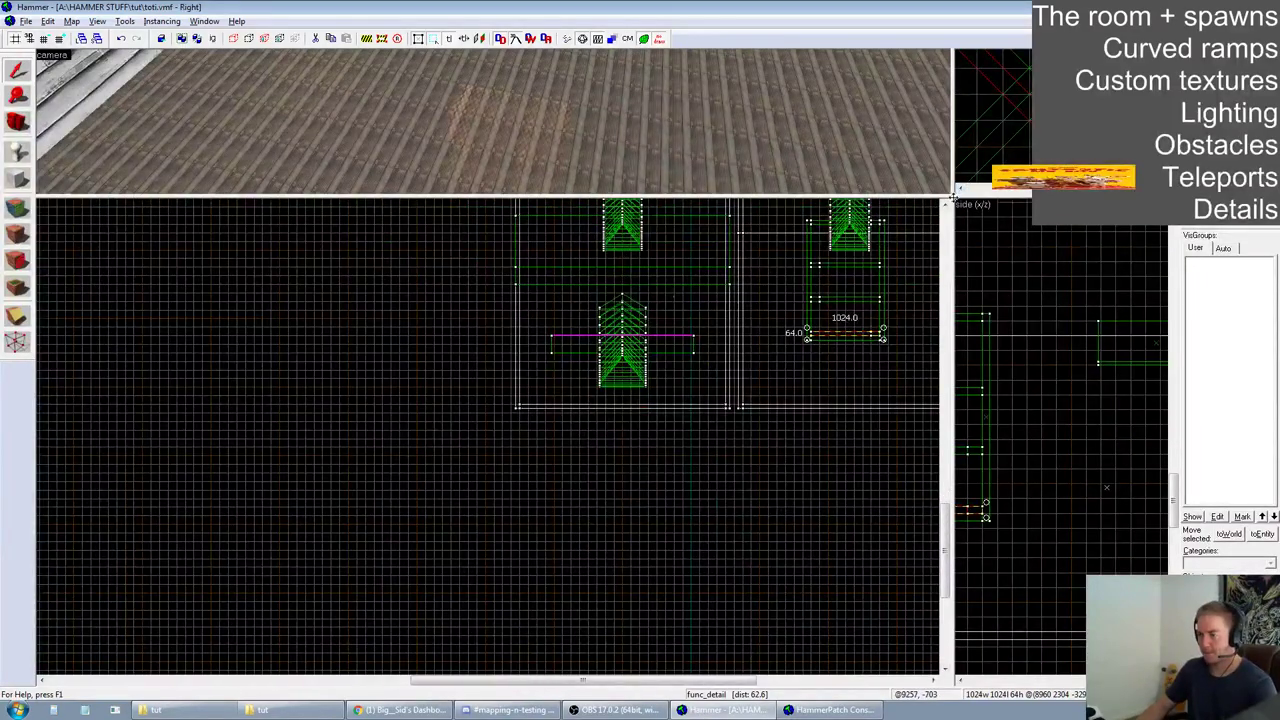
{"action": "scroll", "coordinate": [665, 275], "scroll_direction": "down", "scroll_amount": 3}
{"action": "scroll", "coordinate": [680, 271], "scroll_direction": "up", "scroll_amount": 7}
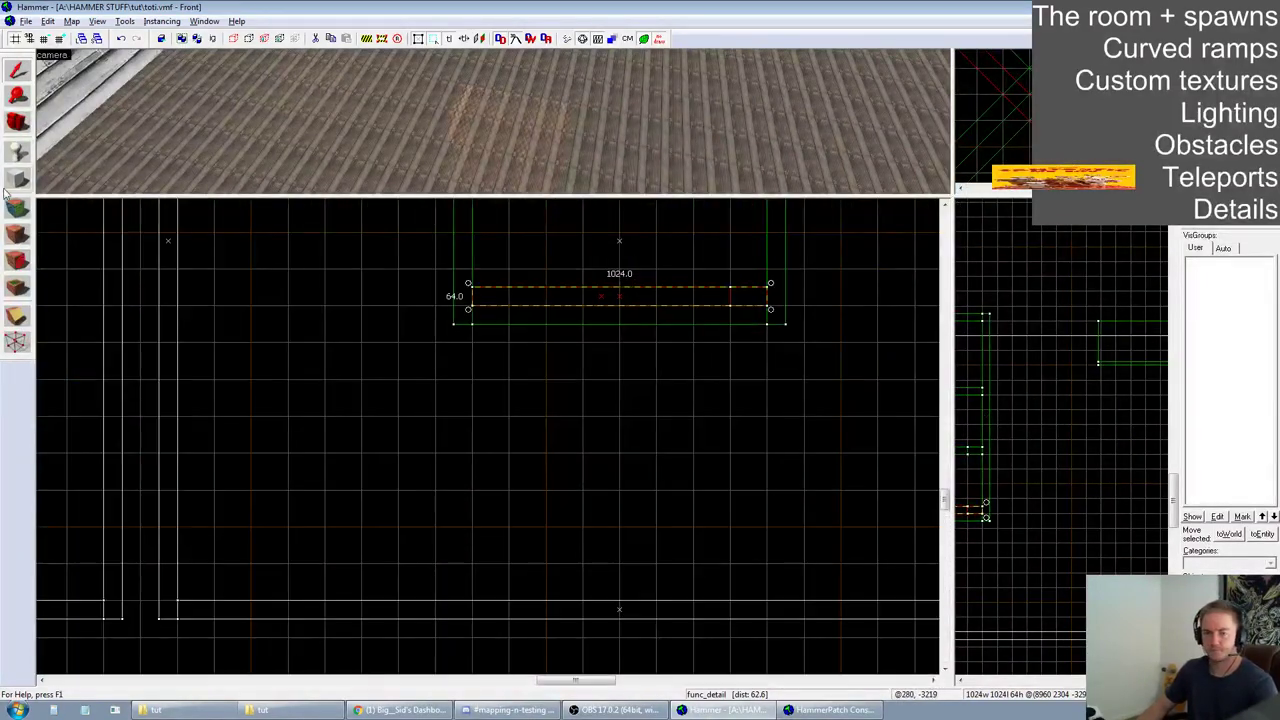
{"action": "left_click", "coordinate": [9, 184]}
{"action": "left_click", "coordinate": [1206, 213]}
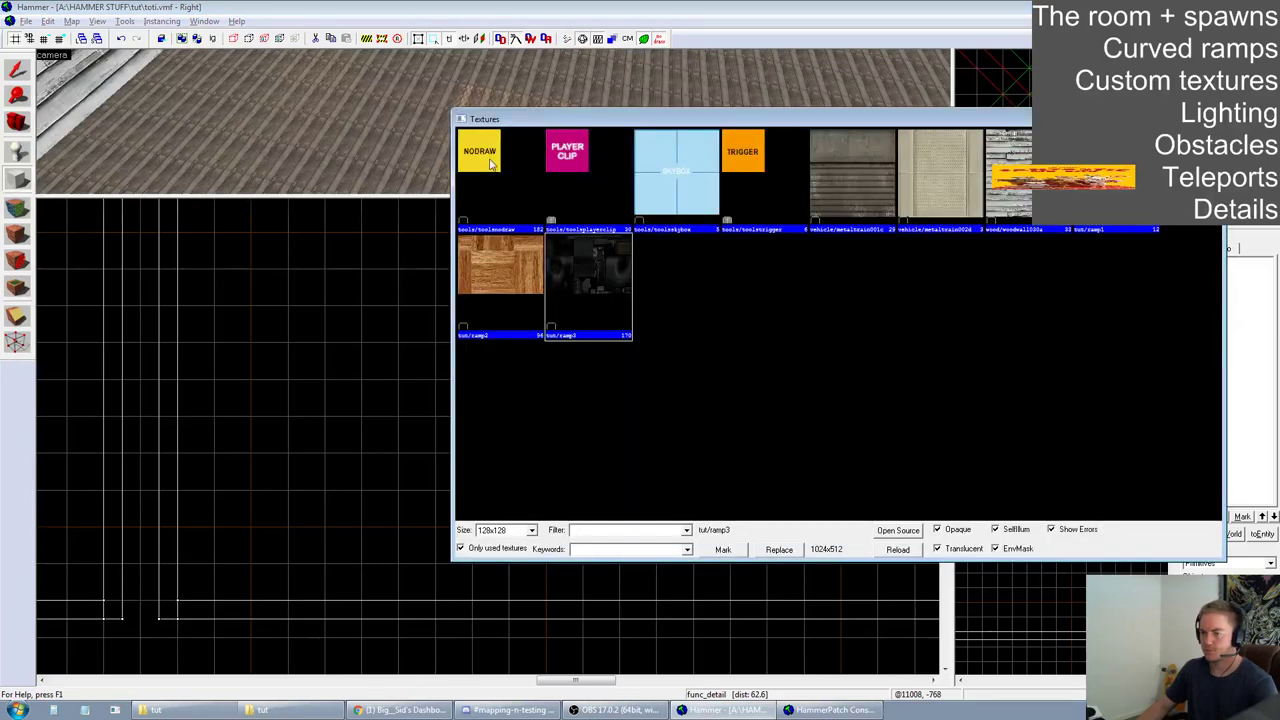
{"action": "double_click", "coordinate": [491, 165]}
{"action": "left_click_drag", "start_coordinate": [475, 348], "coordinate": [769, 544]}
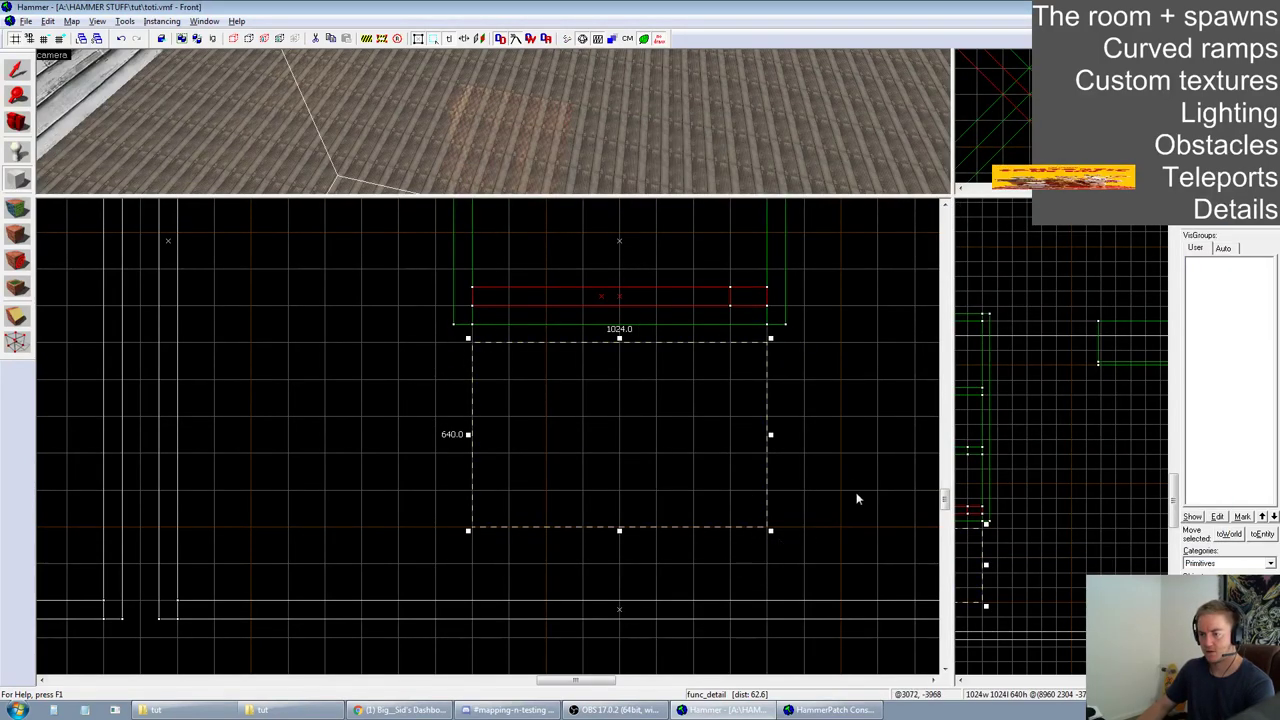
{"action": "key", "text": "Return"}
Clip off both upper corners of the nodraw block to leave a triangular ramp profile with a centred peak
{"action": "left_click", "coordinate": [16, 320]}
{"action": "left_click_drag", "start_coordinate": [619, 343], "coordinate": [769, 529]}
{"action": "left_click", "coordinate": [17, 316]}
{"action": "key", "text": "Return"}
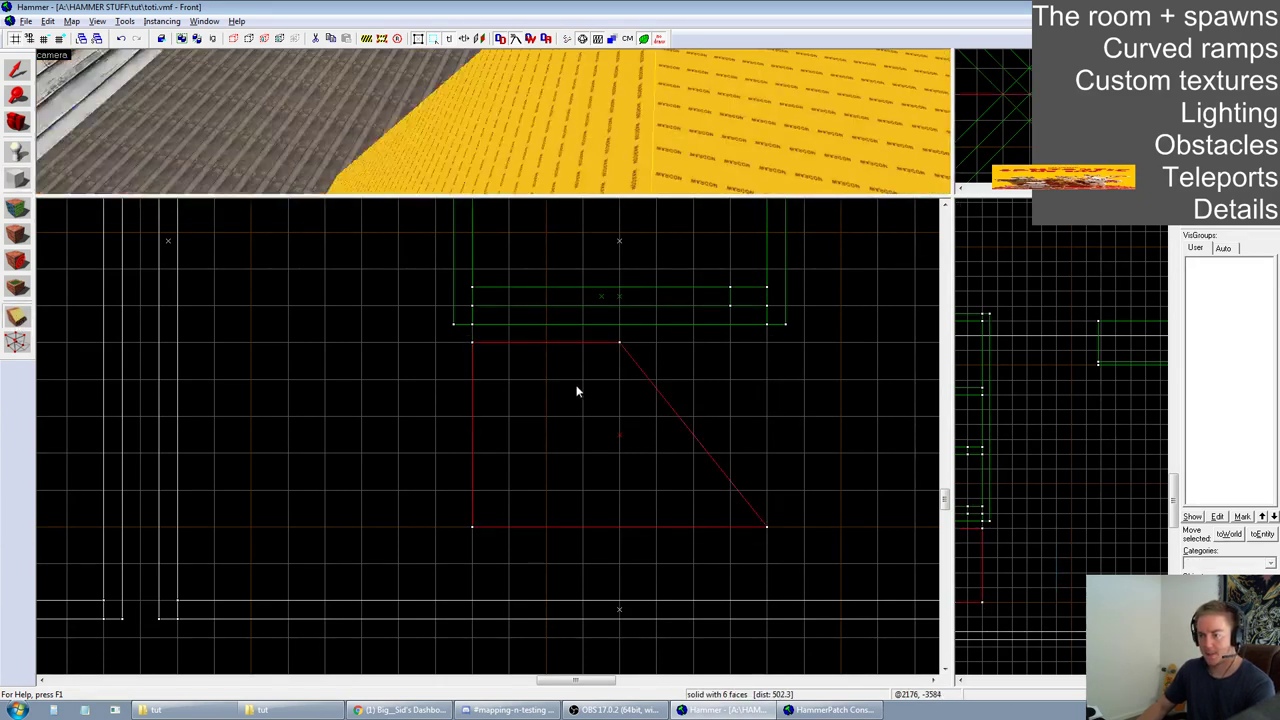
{"action": "left_click_drag", "start_coordinate": [470, 530], "coordinate": [619, 343]}
{"action": "key", "text": "Return"}
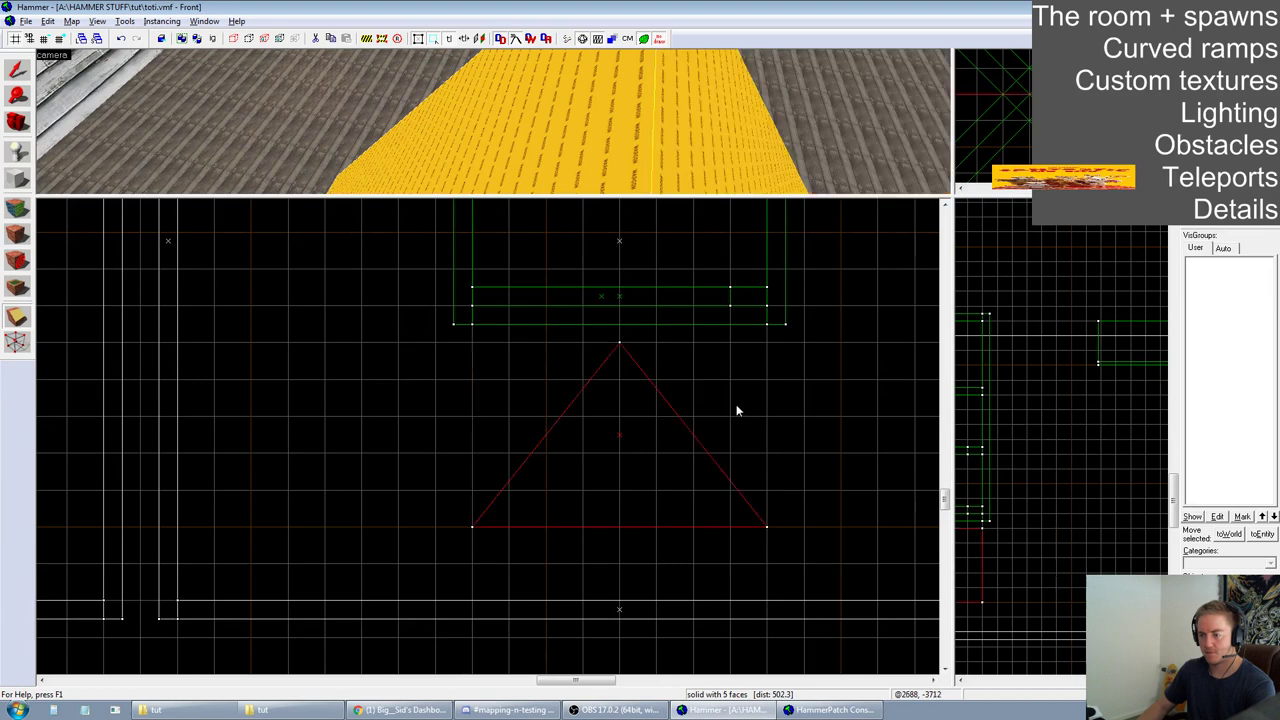
{"action": "left_click", "coordinate": [16, 68]}
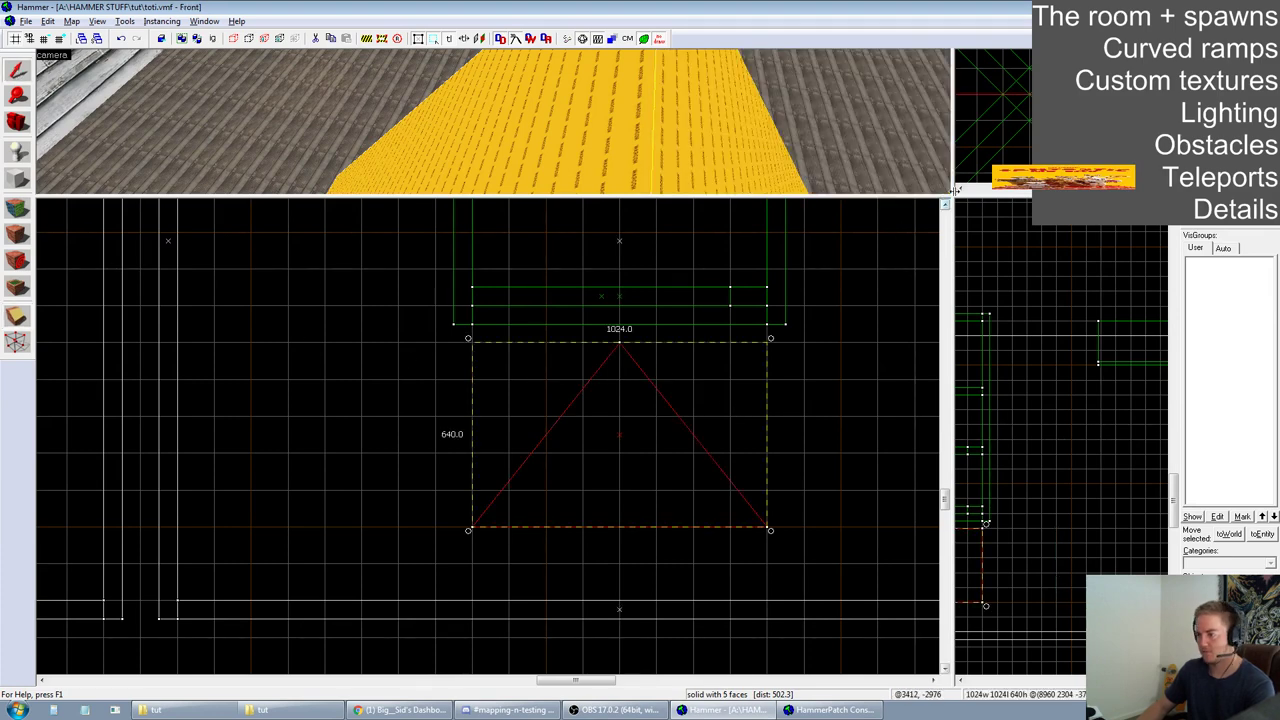
Extend the triangular ramp to 3840 units long in the side view, away from beneath the shaft
{"action": "left_click_drag", "start_coordinate": [950, 198], "coordinate": [484, 168]}
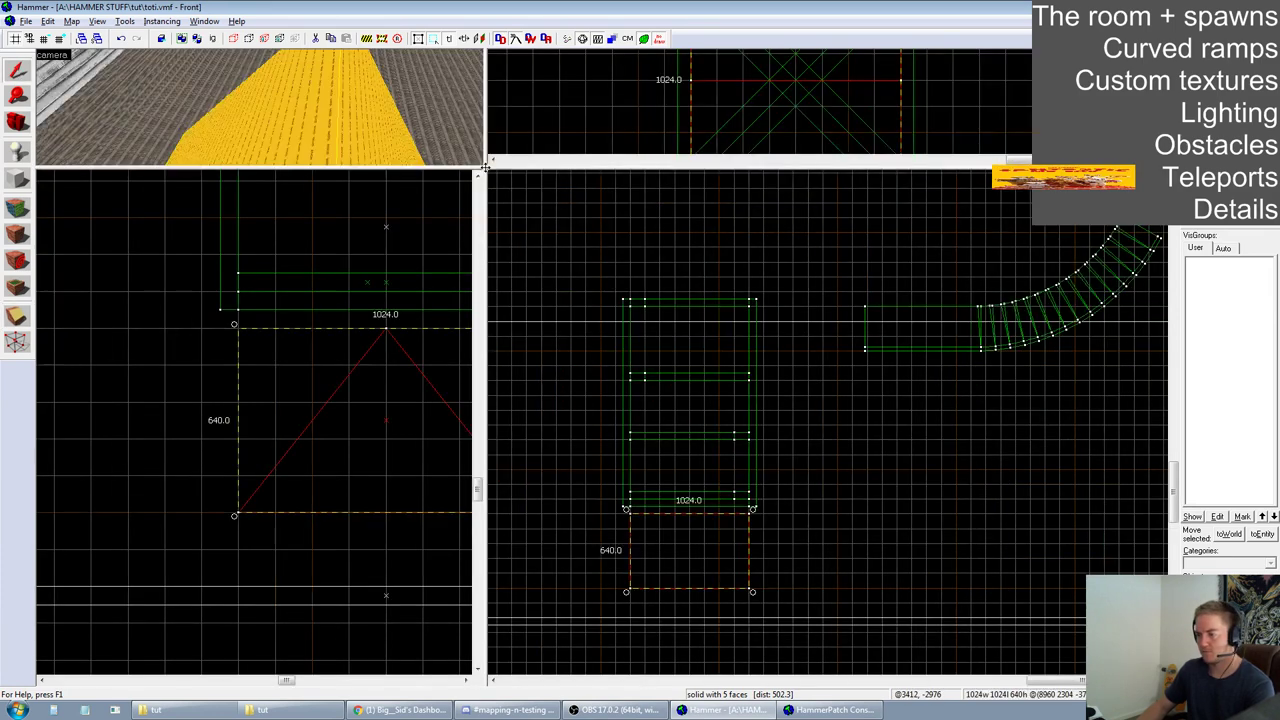
{"action": "left_click", "coordinate": [658, 540]}
{"action": "left_click_drag", "start_coordinate": [753, 550], "coordinate": [1100, 550]}
{"action": "scroll", "coordinate": [728, 445], "scroll_direction": "down", "scroll_amount": 3}
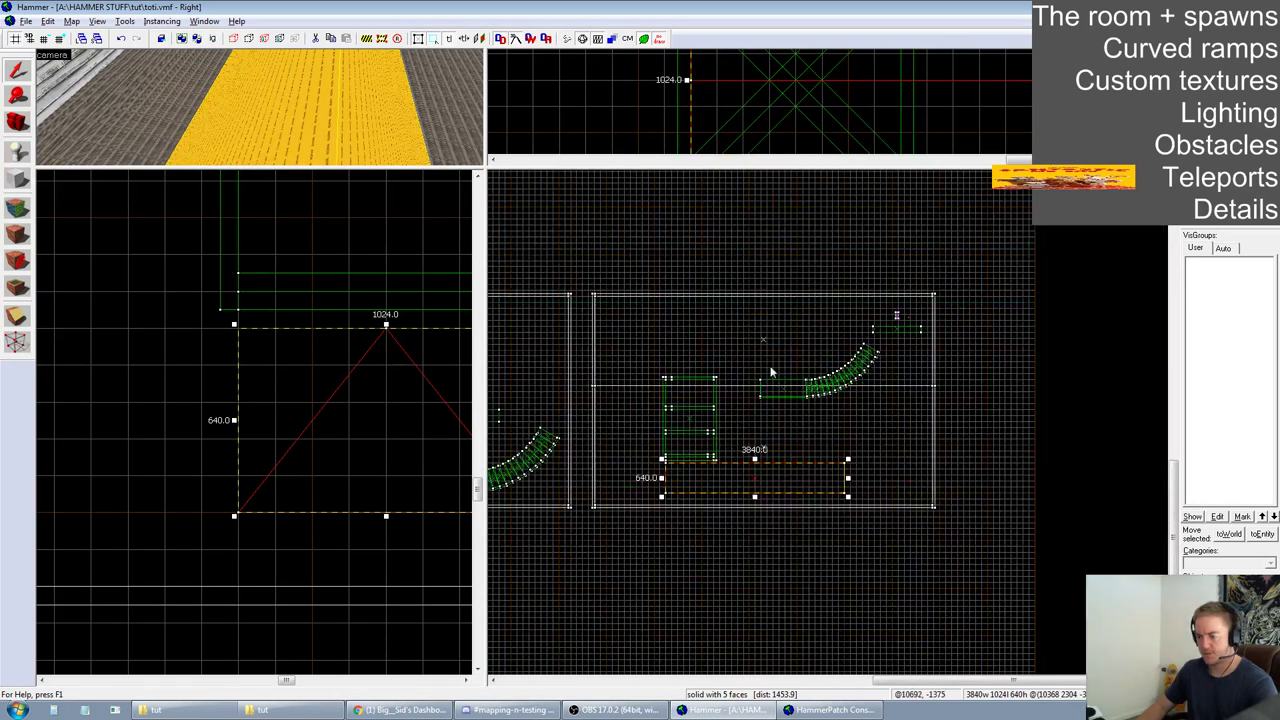
{"action": "key", "text": "Escape"}
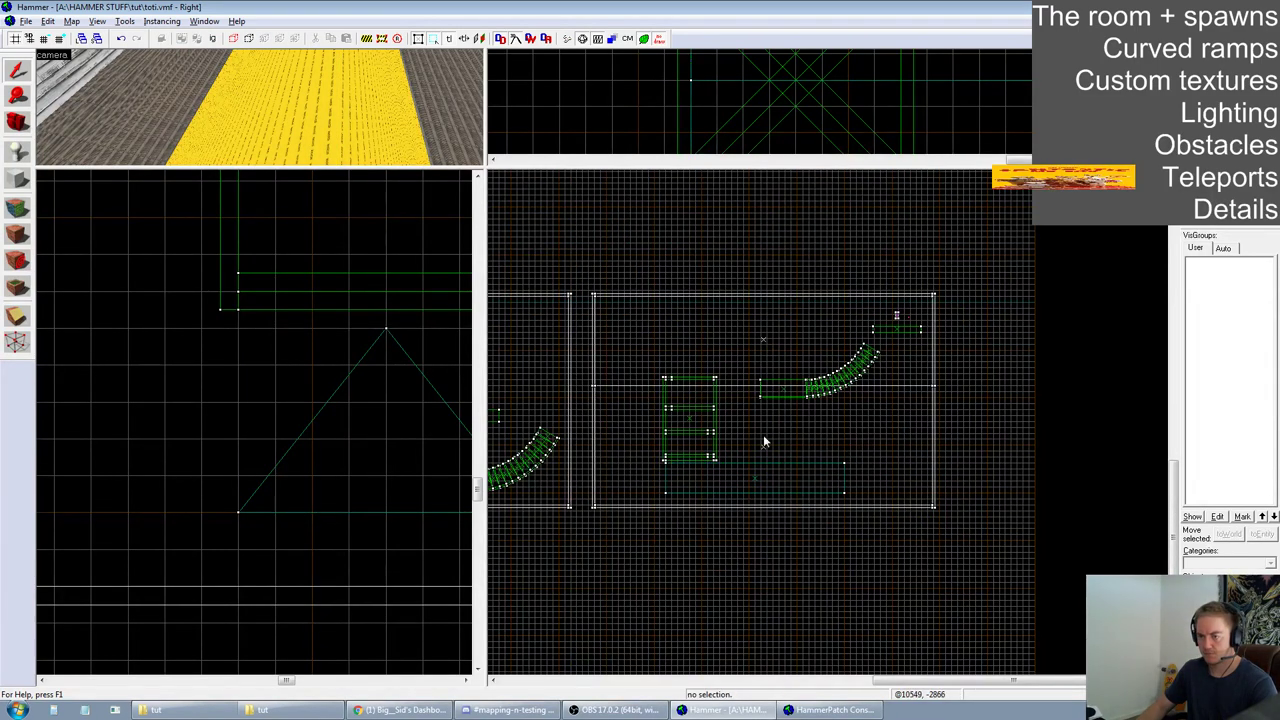
Lower the bottom vertices of the second room's shell so the room is 4992 units high
{"action": "left_click", "coordinate": [764, 441]}
{"action": "left_click", "coordinate": [16, 343]}
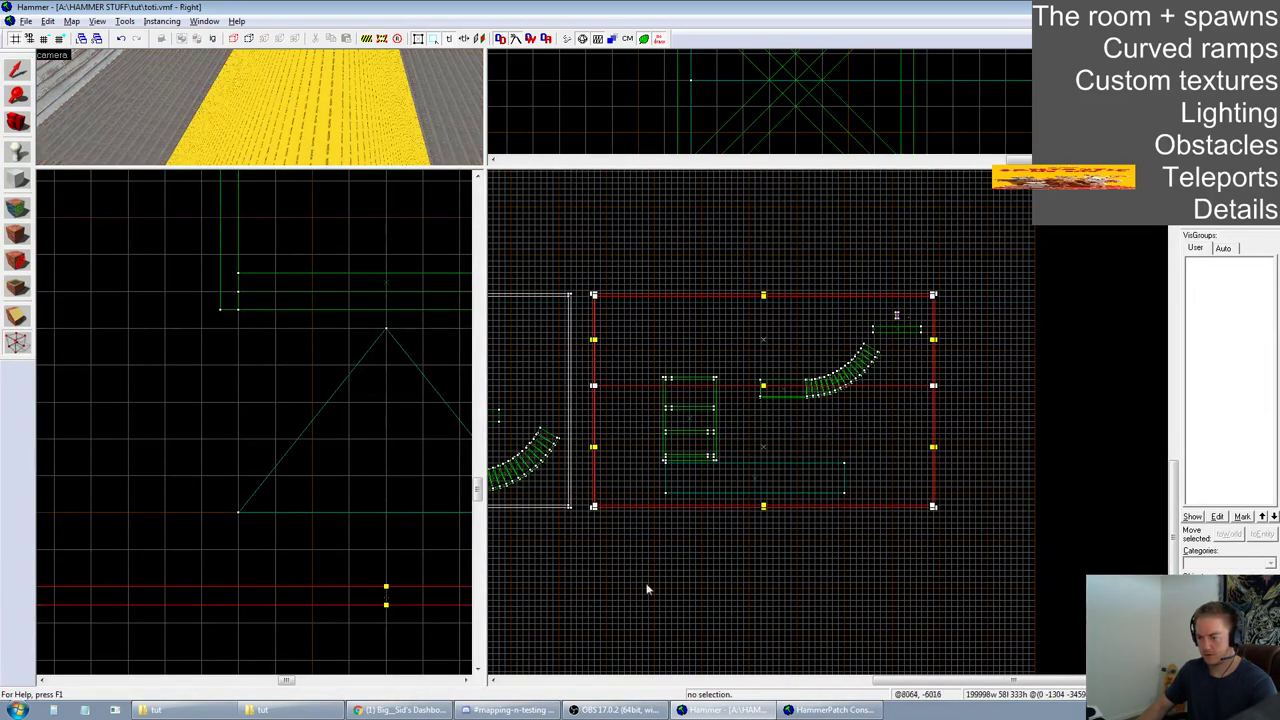
{"action": "left_click_drag", "start_coordinate": [578, 493], "coordinate": [951, 534]}
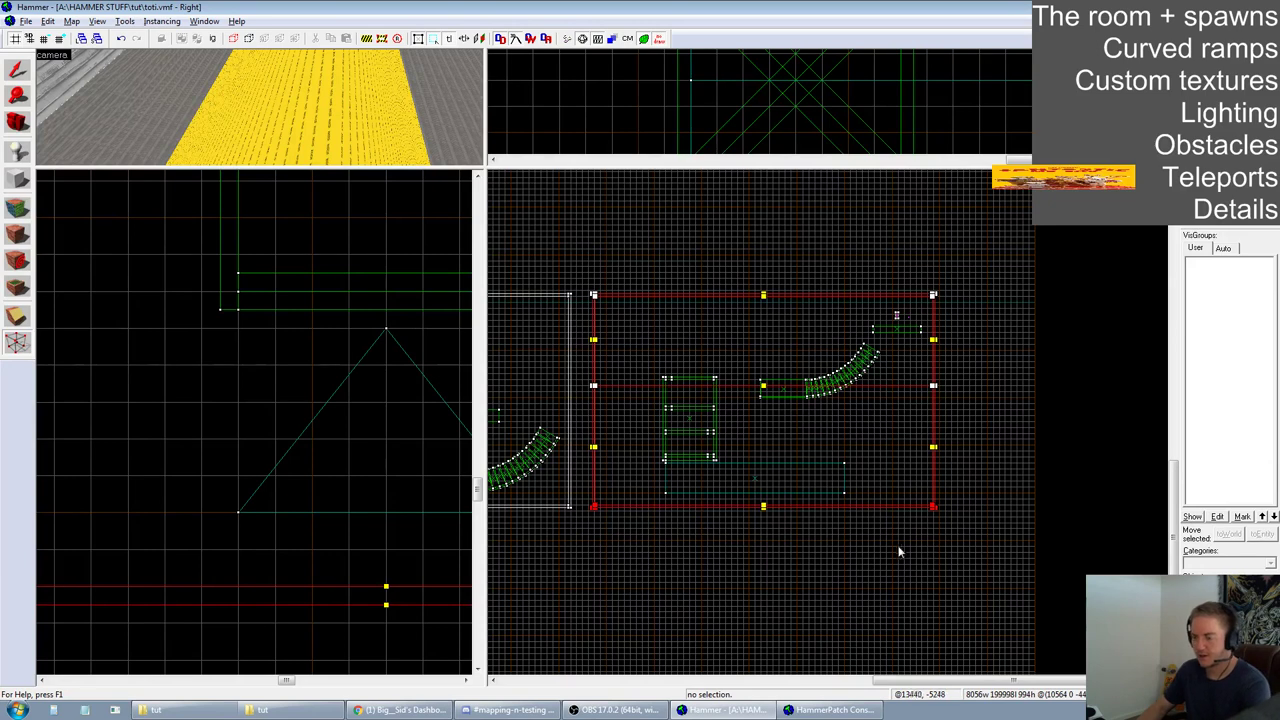
{"action": "key", "text": "Down"}
{"action": "key", "text": "Down"}
{"action": "key", "text": "Down"}
{"action": "key", "text": "Down"}
{"action": "key", "text": "Down"}
{"action": "key", "text": "Down"}
{"action": "key", "text": "Down"}
{"action": "key", "text": "Down"}
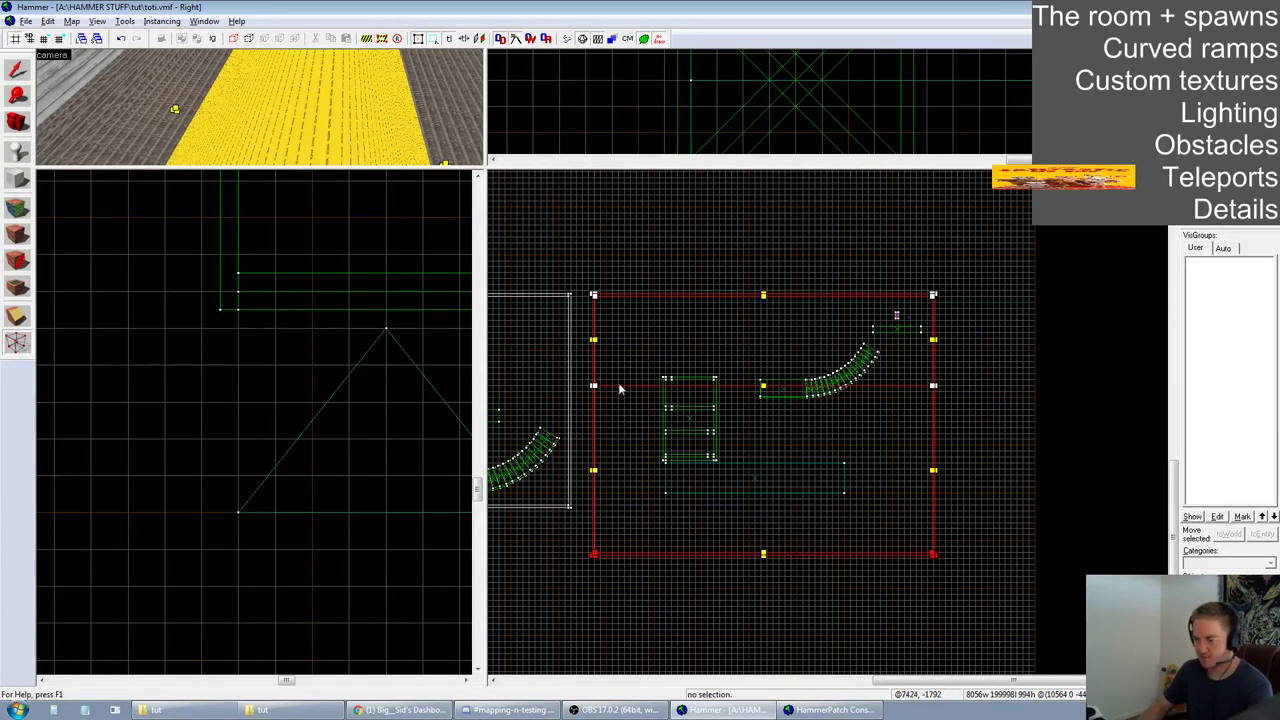
{"action": "key", "text": "Up"}
{"action": "key", "text": "Up"}
{"action": "key", "text": "Up"}
{"action": "key", "text": "Up"}
{"action": "key", "text": "Up"}
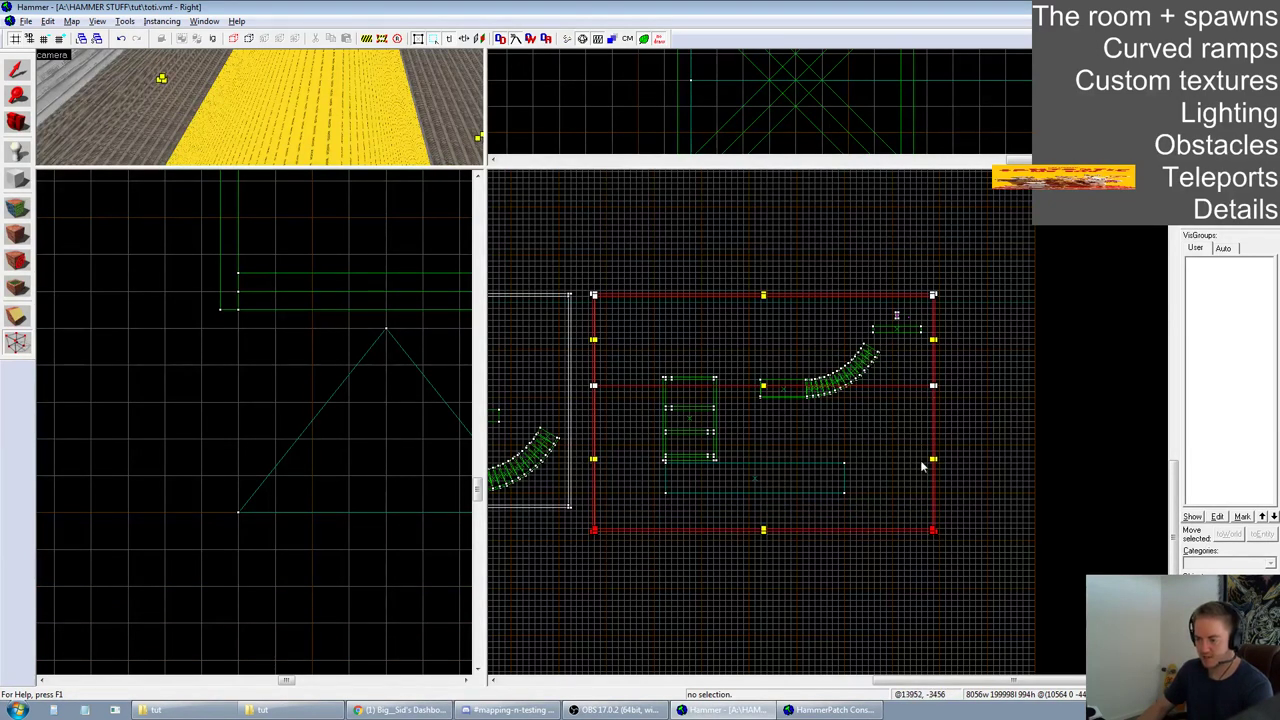
{"action": "left_click", "coordinate": [17, 69]}
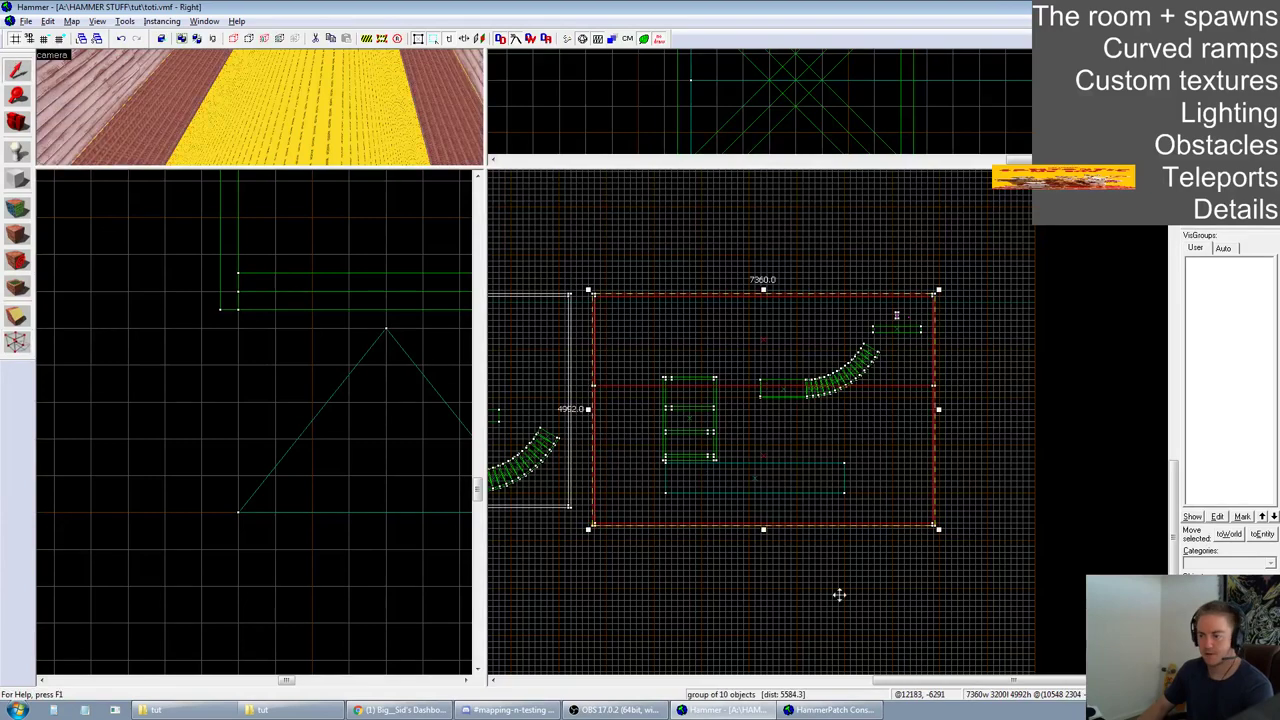
Move the triangular ramp down toward the lowered floor and shorten it from both ends to 2176 units
{"action": "left_click", "coordinate": [754, 476]}
{"action": "scroll", "coordinate": [771, 500], "scroll_direction": "up", "scroll_amount": 3}
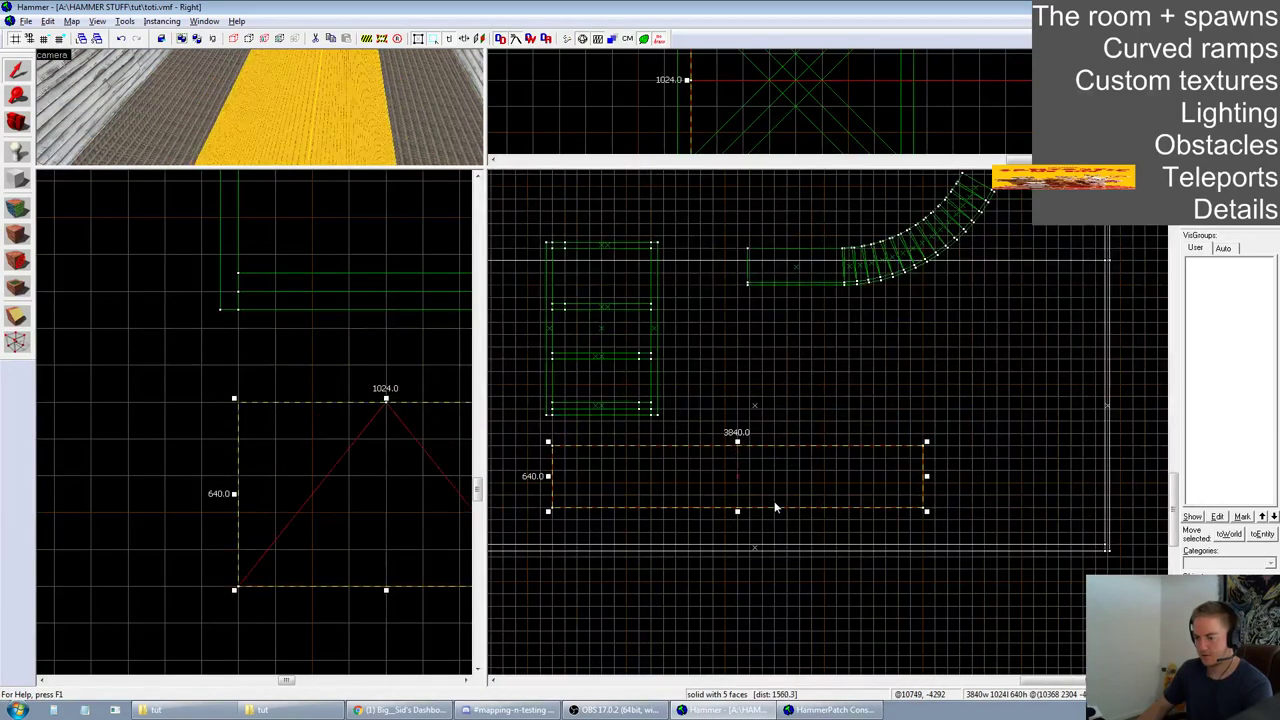
{"action": "key", "text": "Down"}
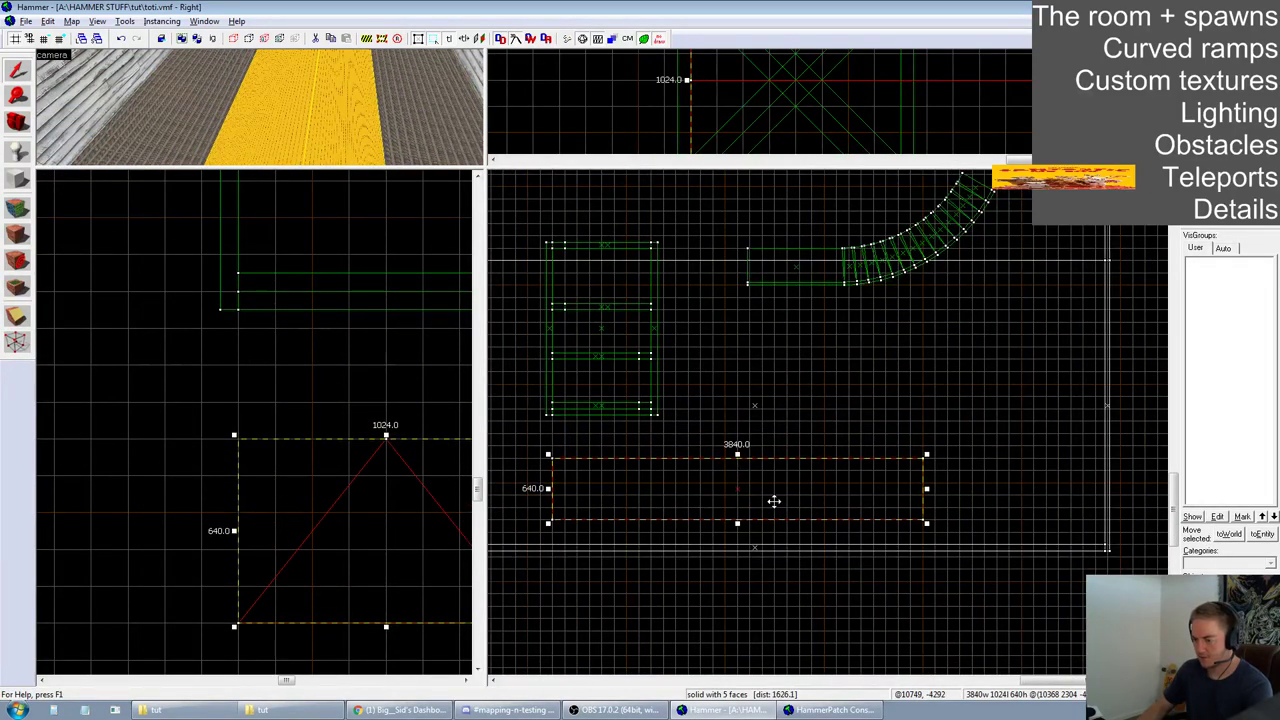
{"action": "left_click_drag", "start_coordinate": [551, 488], "coordinate": [586, 488]}
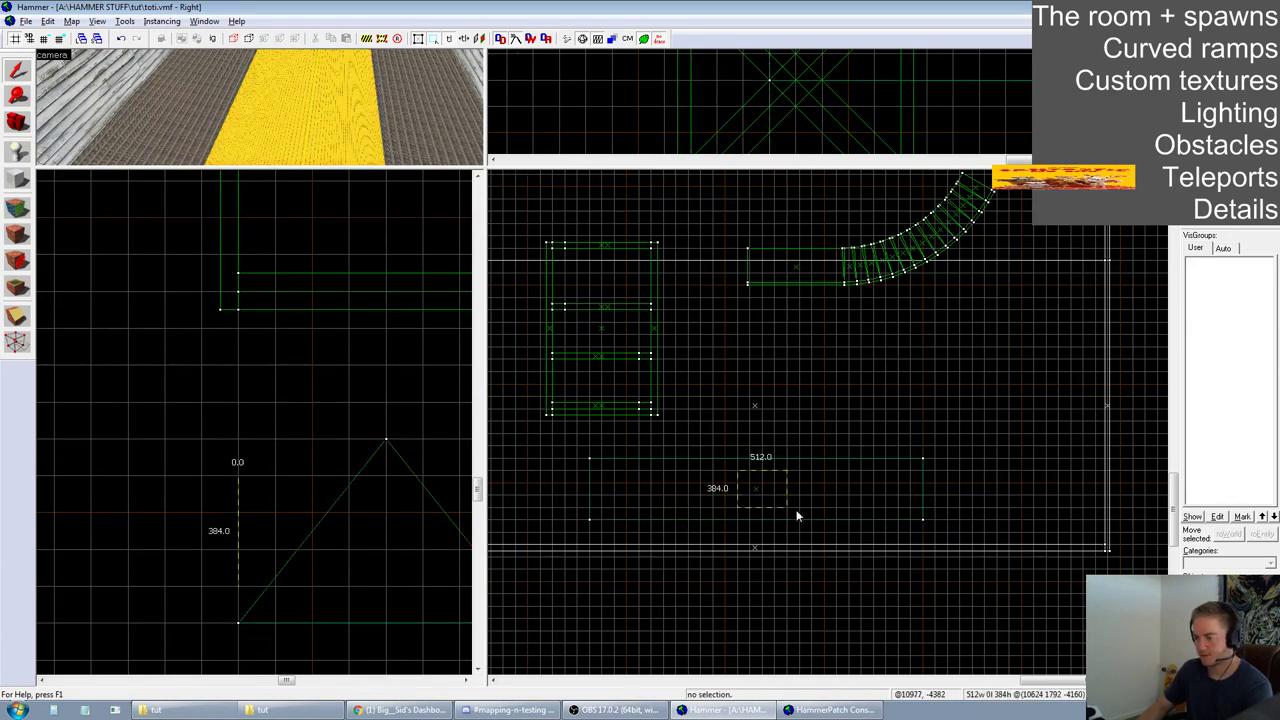
{"action": "left_click_drag", "start_coordinate": [927, 489], "coordinate": [800, 489]}
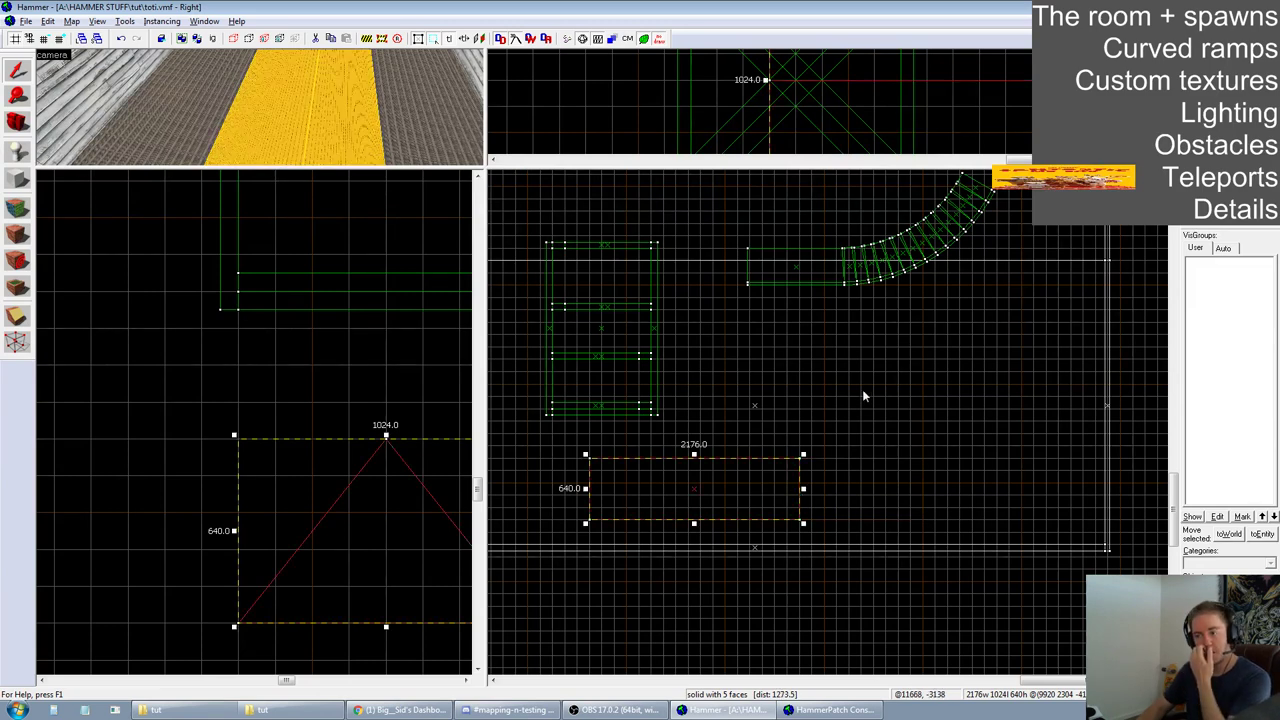
Tie the triangular ramp to a func_detail entity and clear the selection
{"action": "key", "text": "ctrl+t"}
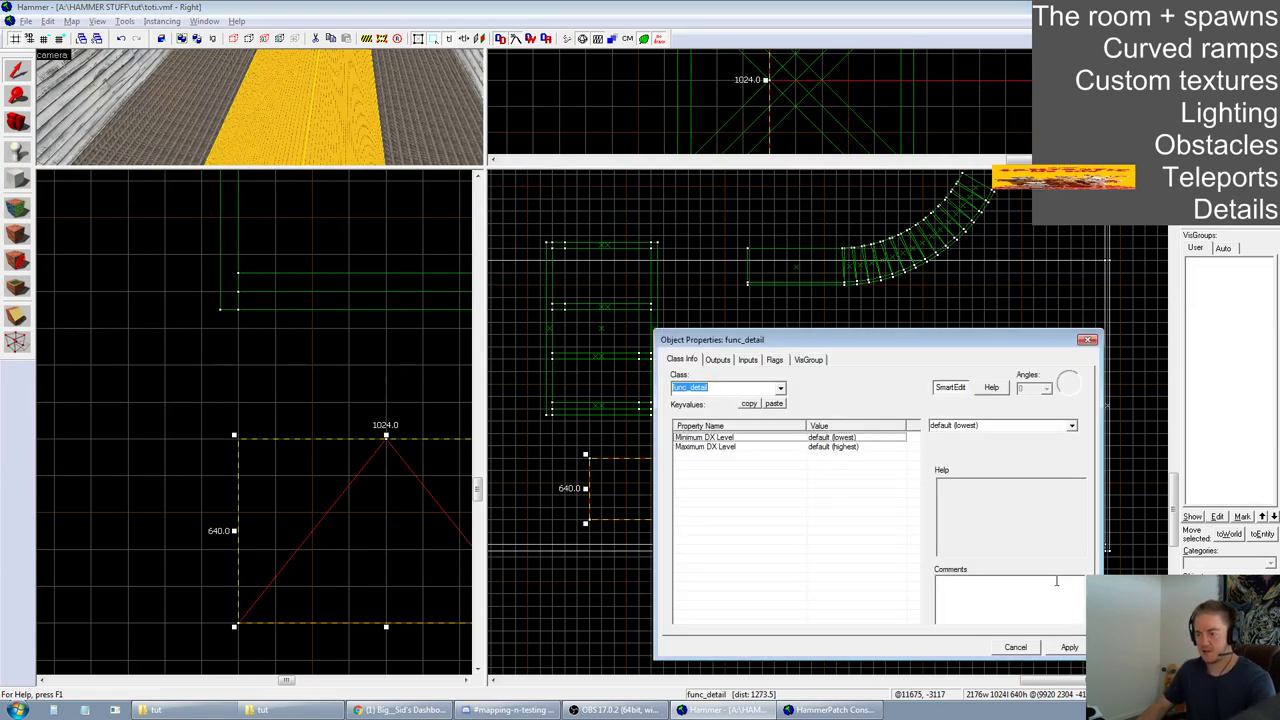
{"action": "left_click", "coordinate": [1087, 340]}
{"action": "left_click", "coordinate": [744, 390]}
Set vehicle/metaltrain002d as the current texture without applying it to any faces
{"action": "left_click", "coordinate": [18, 207]}
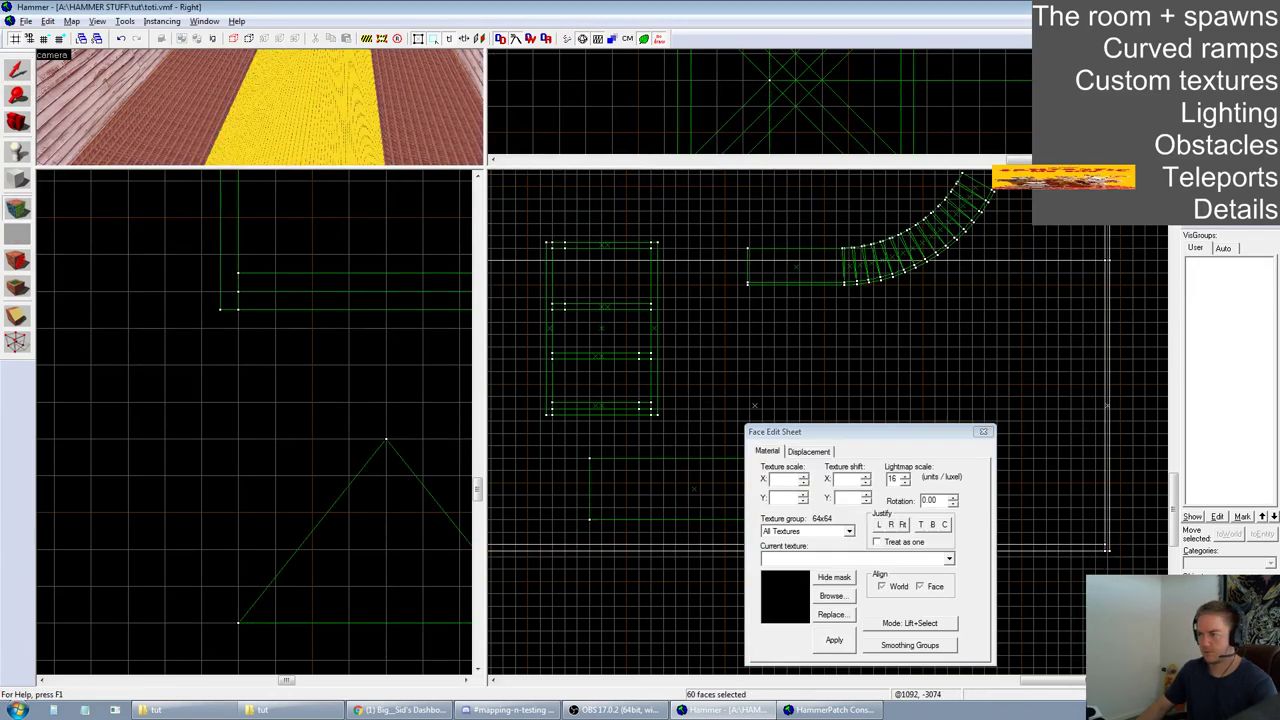
{"action": "left_click", "coordinate": [831, 595]}
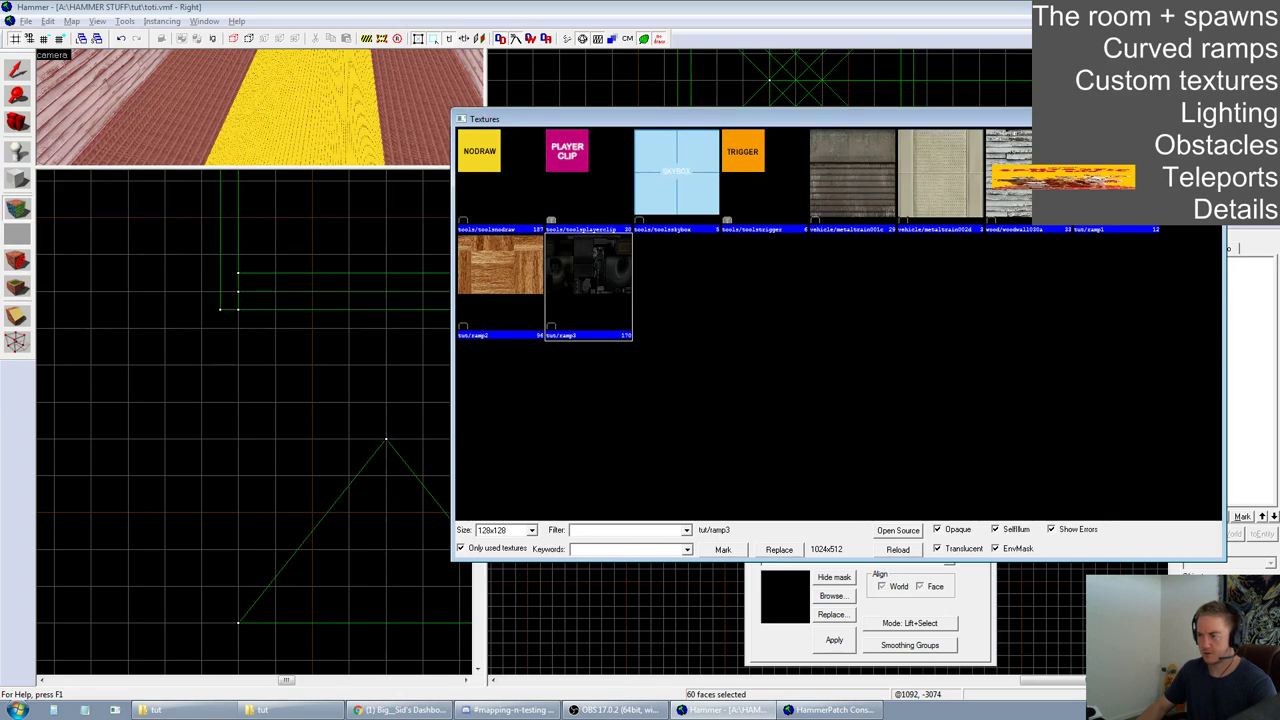
{"action": "double_click", "coordinate": [823, 182]}
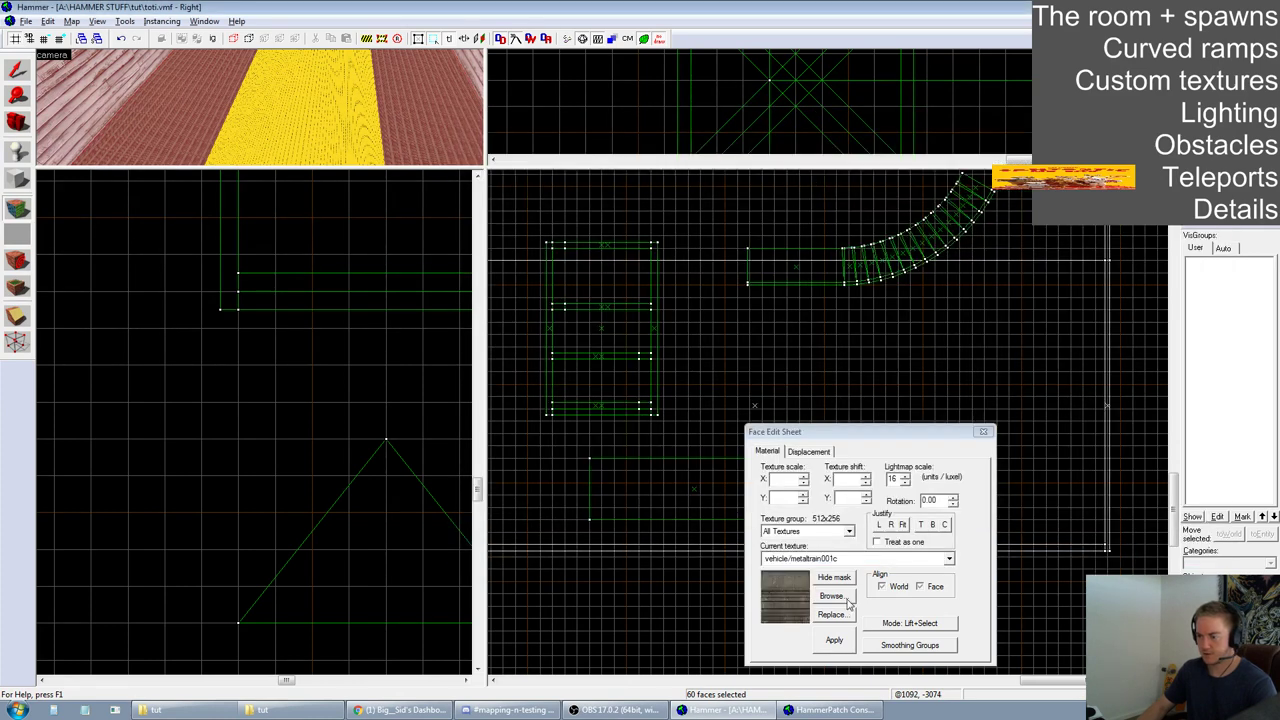
{"action": "left_click", "coordinate": [831, 595]}
{"action": "double_click", "coordinate": [940, 160]}
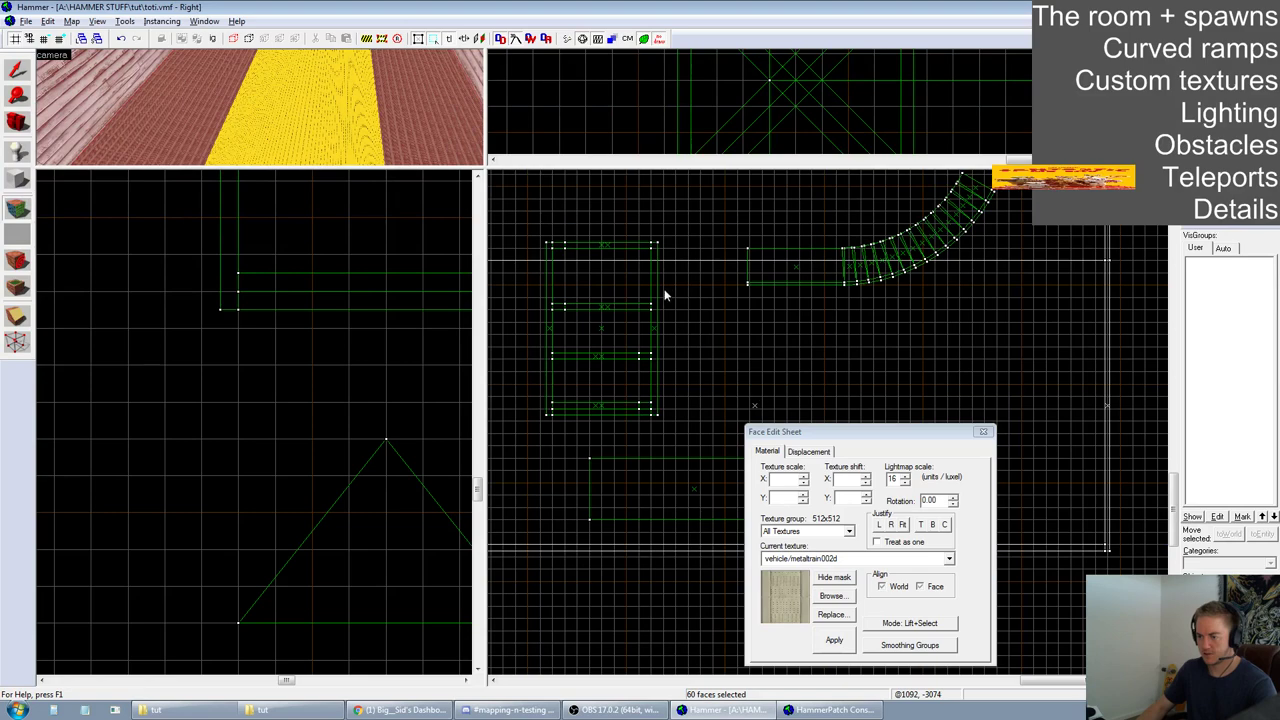
{"action": "key", "text": "shift+q"}
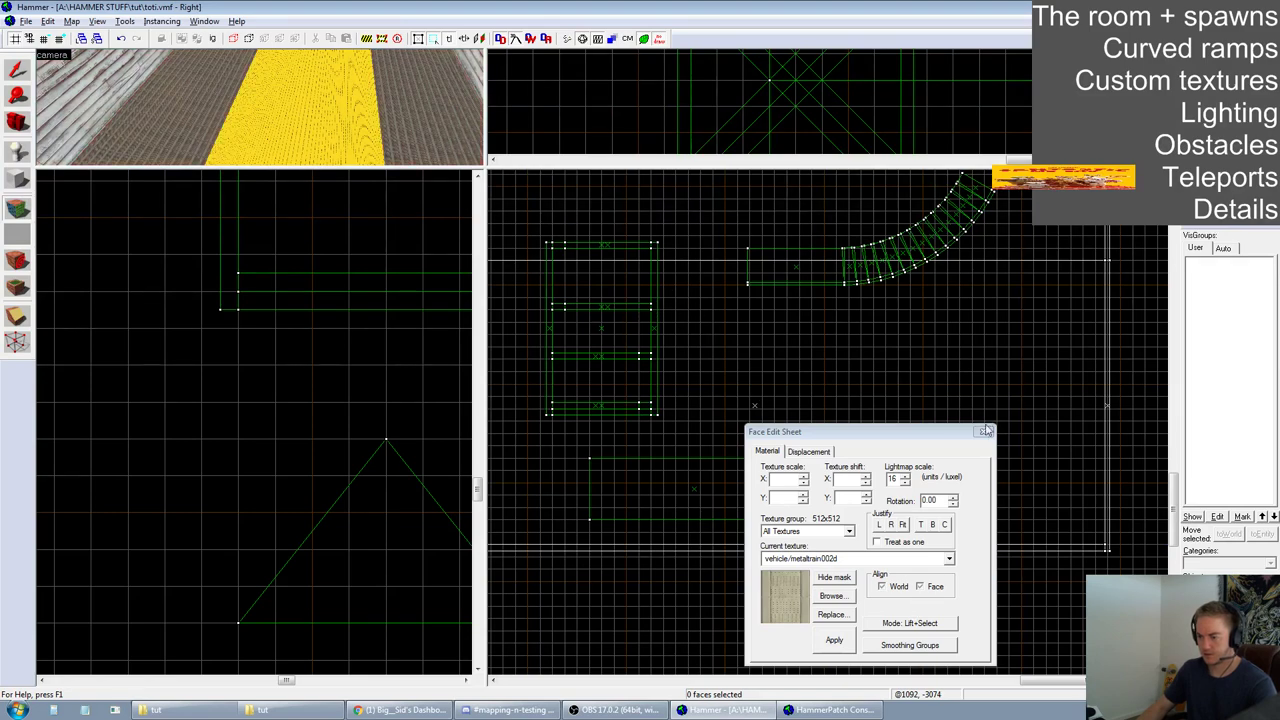
{"action": "left_click", "coordinate": [984, 431]}
Create a thin horizontal metaltrain002d slab in the side view, spanning from the shaft to the room's far end wall
{"action": "left_click_drag", "start_coordinate": [487, 168], "coordinate": [968, 424]}
{"action": "key", "text": "z"}
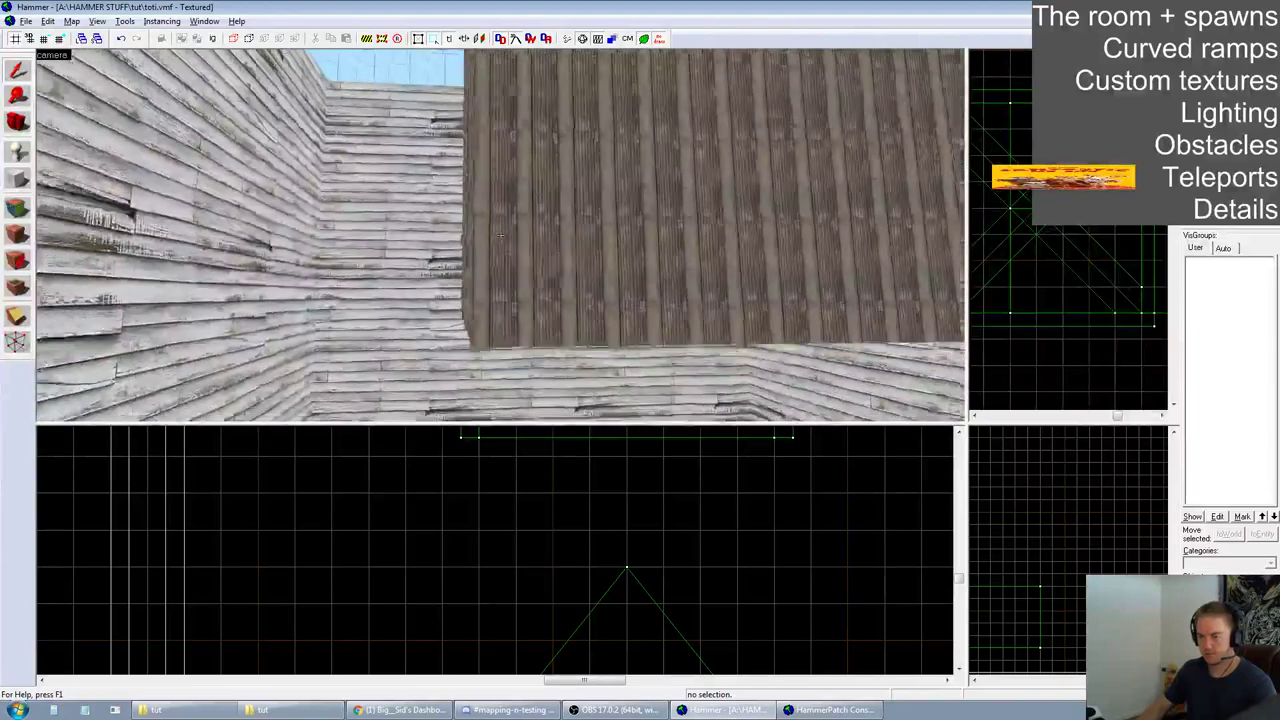
{"action": "key", "text": "z"}
{"action": "left_click", "coordinate": [15, 180]}
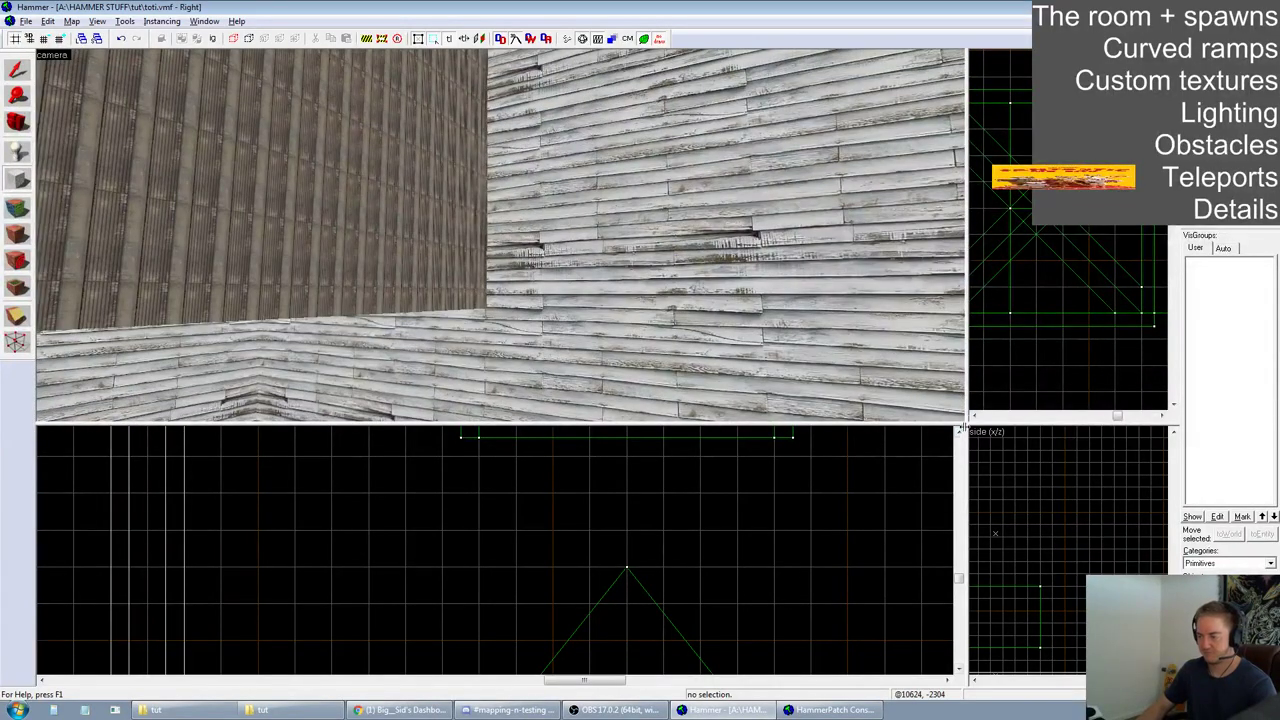
{"action": "left_click_drag", "start_coordinate": [965, 423], "coordinate": [495, 230]}
{"action": "left_click_drag", "start_coordinate": [667, 357], "coordinate": [1116, 368]}
{"action": "left_click_drag", "start_coordinate": [771, 366], "coordinate": [765, 340]}
{"action": "left_click_drag", "start_coordinate": [670, 340], "coordinate": [656, 341]}
{"action": "key", "text": "Return"}
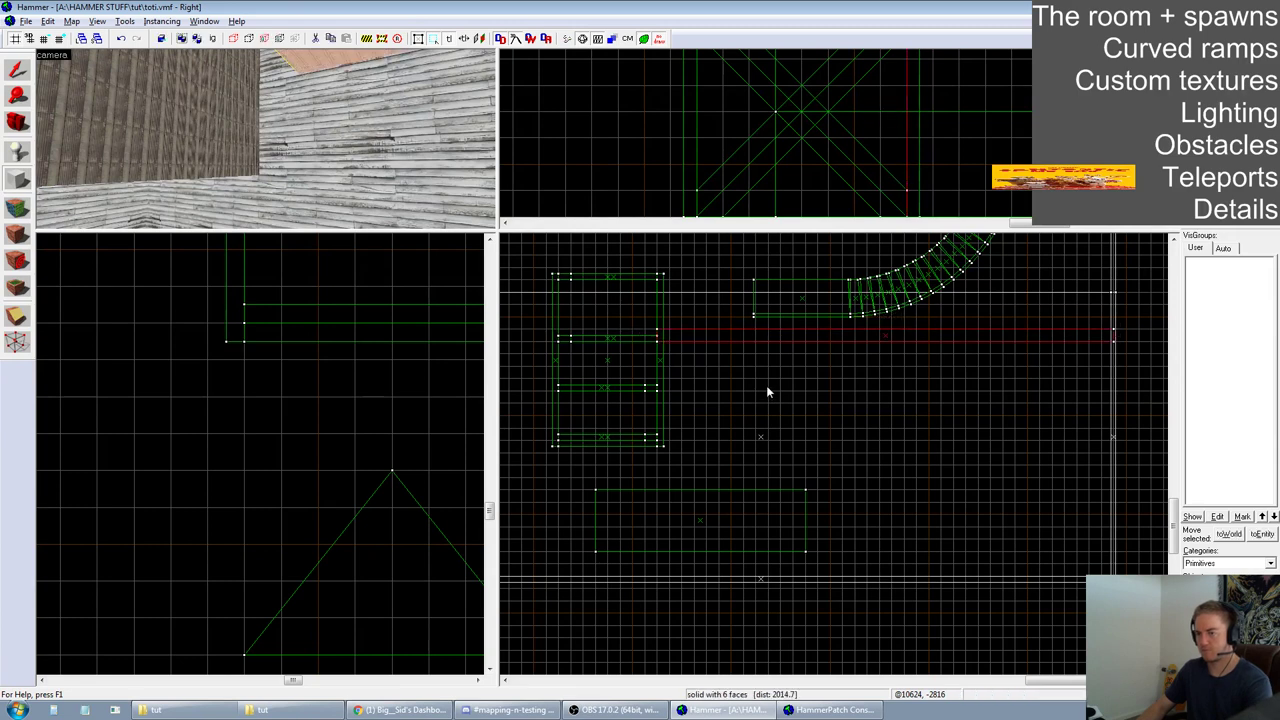
In the top view, add a full-height block 1152 by 1024 units filling the gap between the shaft and the upper side wall
{"action": "left_click_drag", "start_coordinate": [496, 228], "coordinate": [362, 577]}
{"action": "scroll", "coordinate": [807, 324], "scroll_direction": "down", "scroll_amount": 7}
{"action": "scroll", "coordinate": [818, 250], "scroll_direction": "up", "scroll_amount": 5}
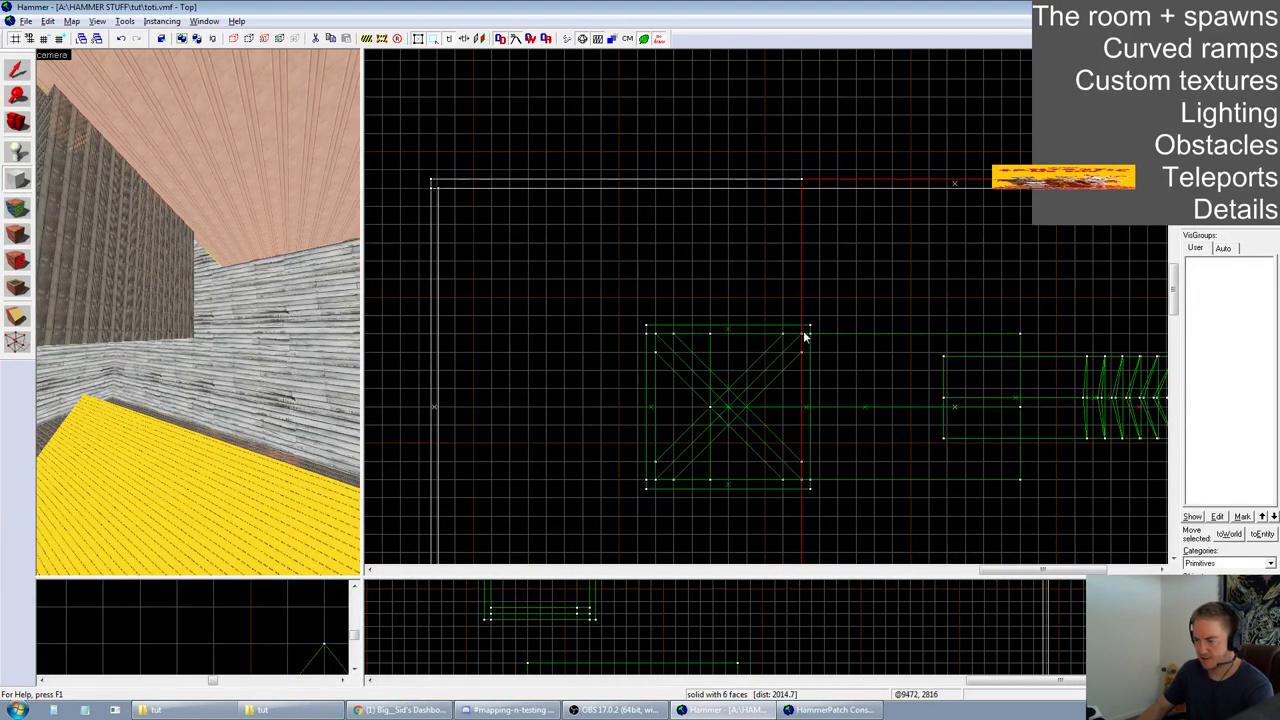
{"action": "mouse_move", "coordinate": [803, 337]}
{"action": "left_mouse_down"}
{"action": "mouse_move", "coordinate": [728, 222]}
{"action": "mouse_move", "coordinate": [641, 176]}
{"action": "mouse_move", "coordinate": [645, 186]}
{"action": "left_mouse_up"}
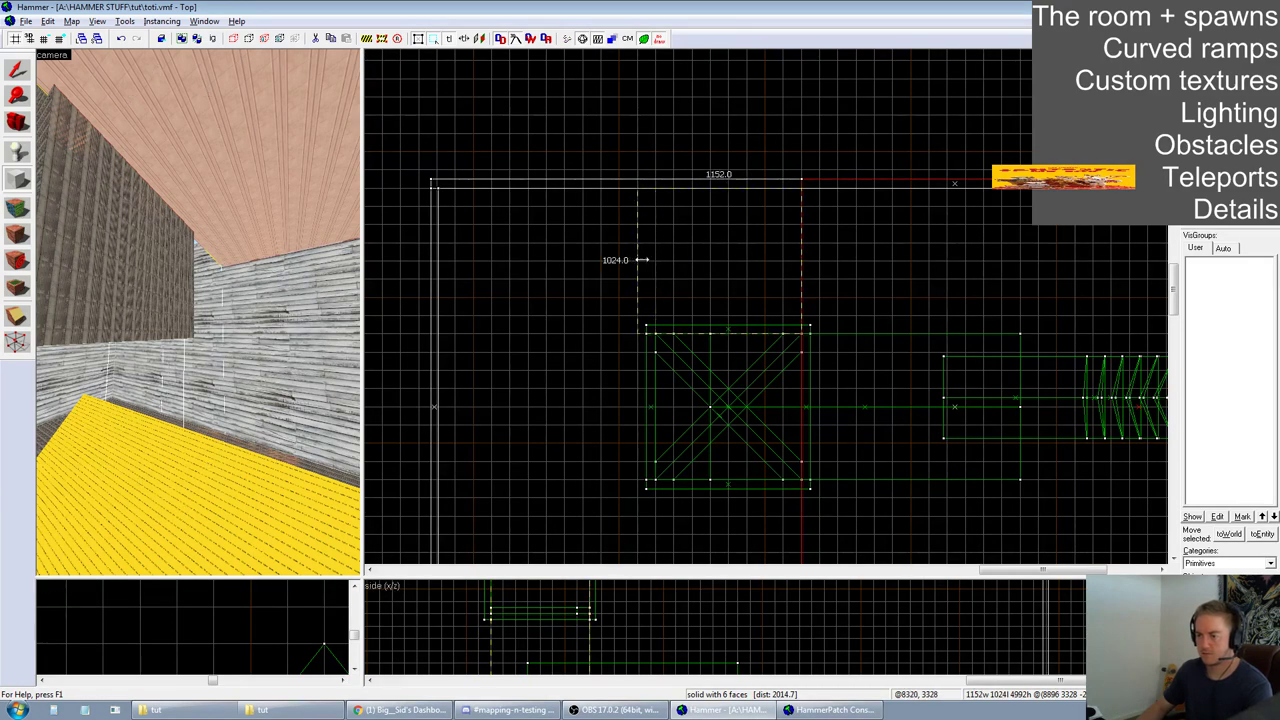
{"action": "key", "text": "Return"}
Add a matching full-height block 1152 by 1152 units between the shaft and the opposite side wall
{"action": "scroll", "coordinate": [637, 122], "scroll_direction": "down", "scroll_amount": 5}
{"action": "scroll", "coordinate": [687, 249], "scroll_direction": "up", "scroll_amount": 4}
{"action": "left_click_drag", "start_coordinate": [588, 292], "coordinate": [740, 414]}
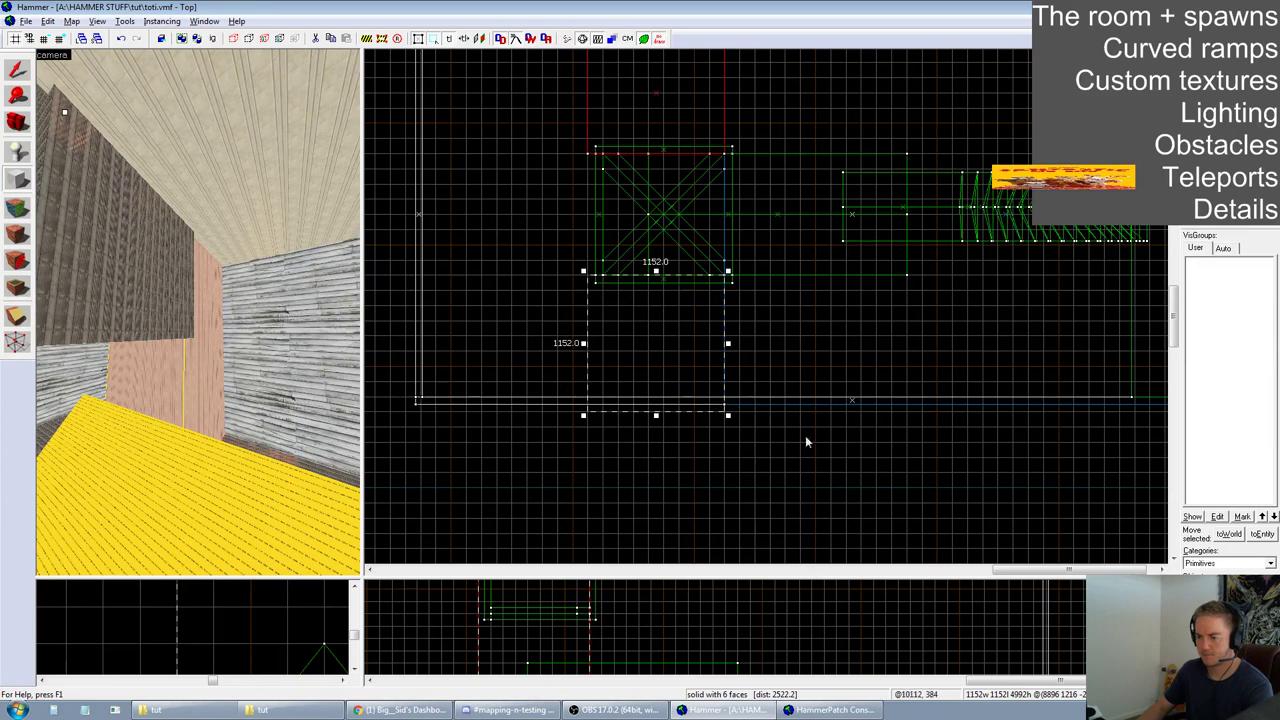
{"action": "key", "text": "Return"}
Fill the space behind the shaft up to the end wall with a full-height block 1408 by 3328 units
{"action": "scroll", "coordinate": [784, 436], "scroll_direction": "down", "scroll_amount": 2}
{"action": "mouse_move", "coordinate": [551, 163]}
{"action": "left_mouse_down"}
{"action": "mouse_move", "coordinate": [666, 406]}
{"action": "mouse_move", "coordinate": [660, 429]}
{"action": "left_mouse_up"}
{"action": "key", "text": "Return"}
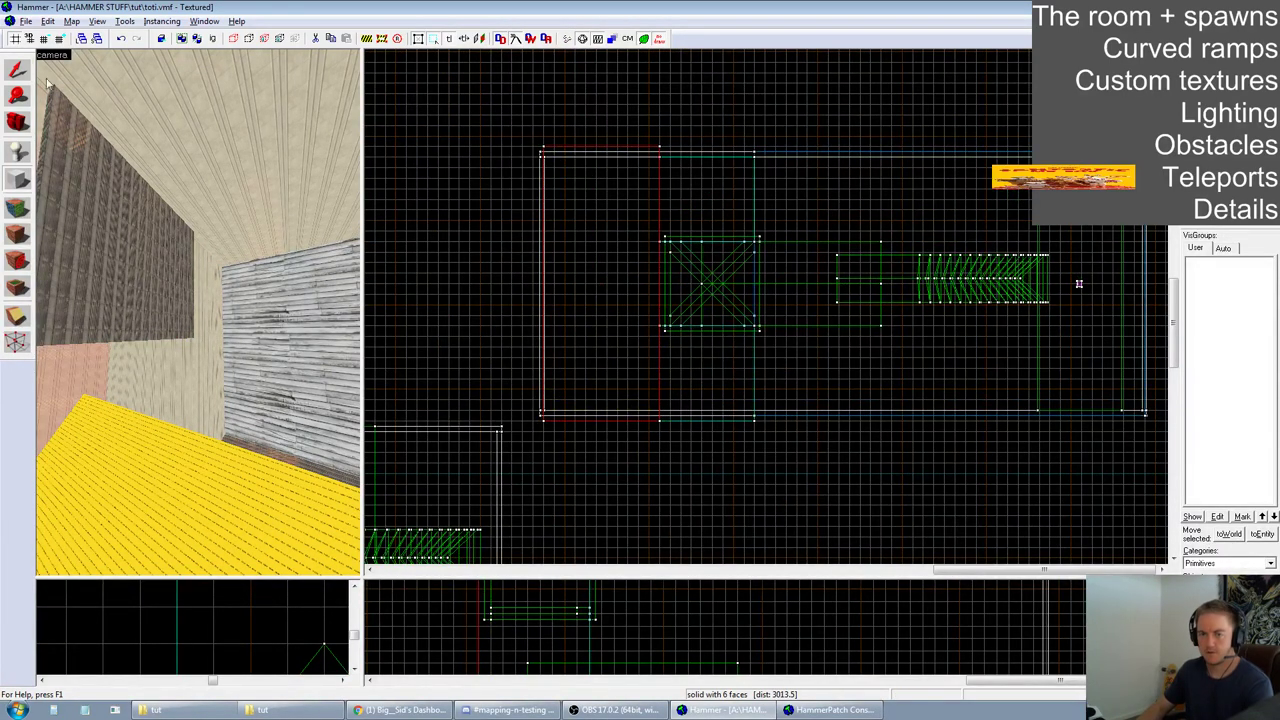
{"action": "key", "text": "shift+s"}
{"action": "left_click_drag", "start_coordinate": [361, 578], "coordinate": [996, 628]}
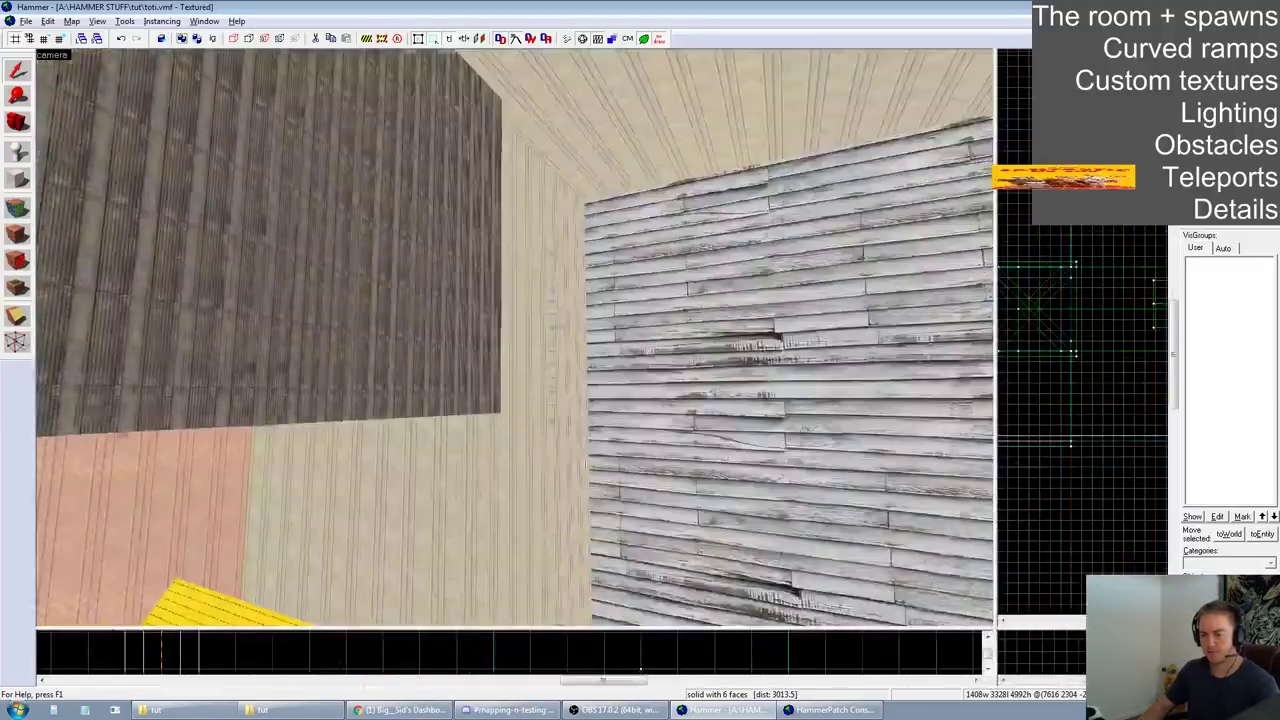
Select the four metal slabs surrounding the shaft, including the long one reaching the far end wall, and tie them to a func_detail entity
{"action": "key", "text": "z"}
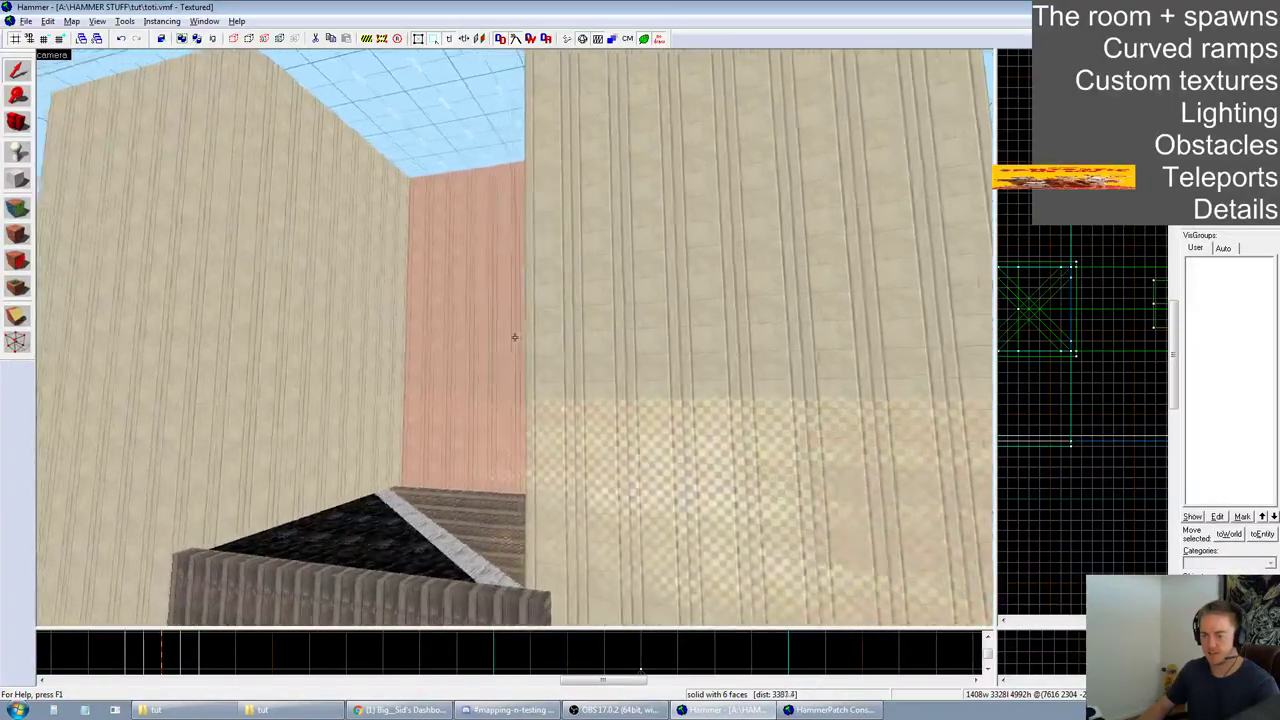
{"action": "key", "text": "z"}
{"action": "left_click", "coordinate": [275, 298], "text": "ctrl"}
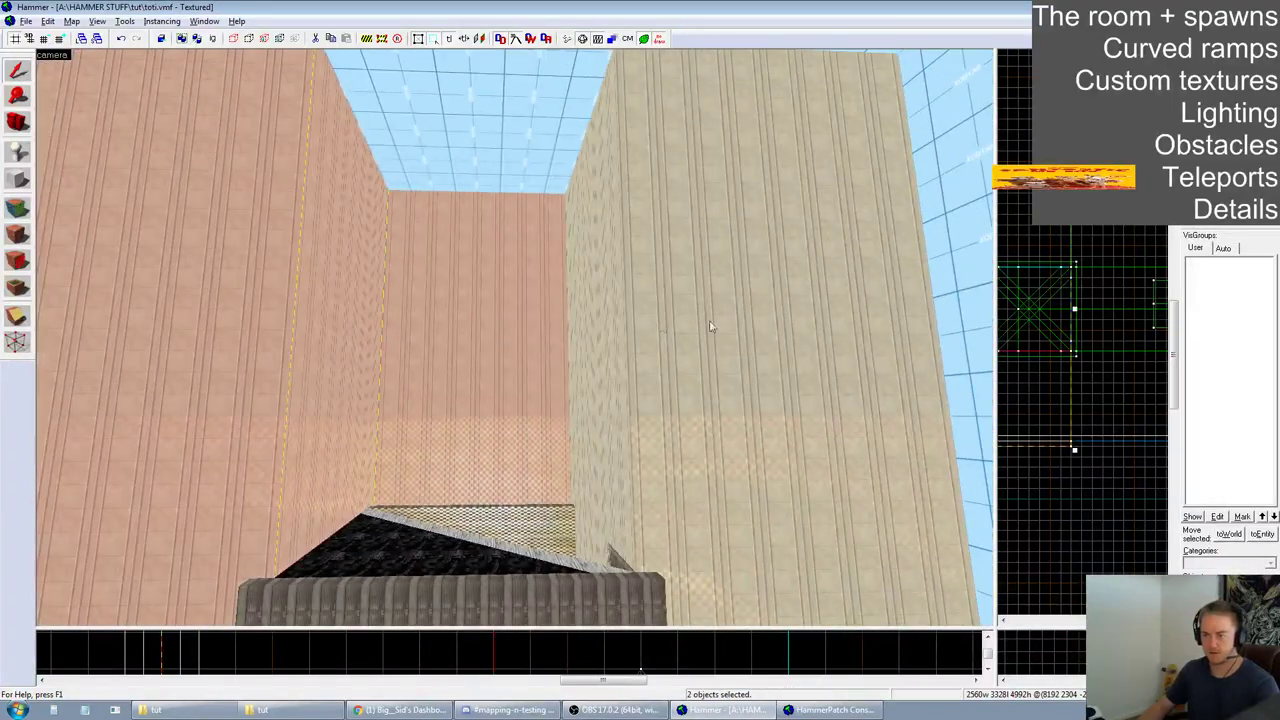
{"action": "left_click", "coordinate": [664, 323], "text": "ctrl"}
{"action": "left_click_drag", "start_coordinate": [997, 629], "coordinate": [578, 253]}
{"action": "scroll", "coordinate": [890, 407], "scroll_direction": "down", "scroll_amount": 5}
{"action": "scroll", "coordinate": [797, 311], "scroll_direction": "up", "scroll_amount": 4}
{"action": "left_click_drag", "start_coordinate": [757, 310], "coordinate": [757, 466]}
{"action": "left_click_drag", "start_coordinate": [757, 651], "coordinate": [775, 523]}
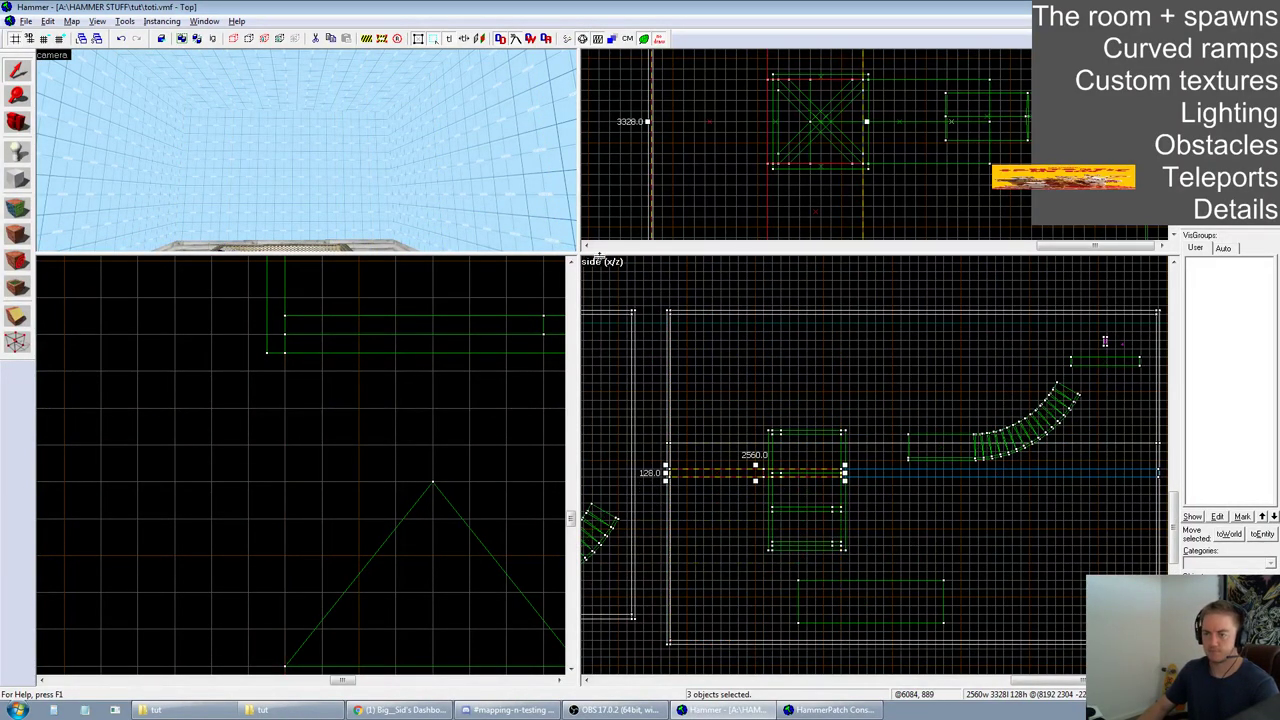
{"action": "left_click_drag", "start_coordinate": [581, 253], "coordinate": [893, 542]}
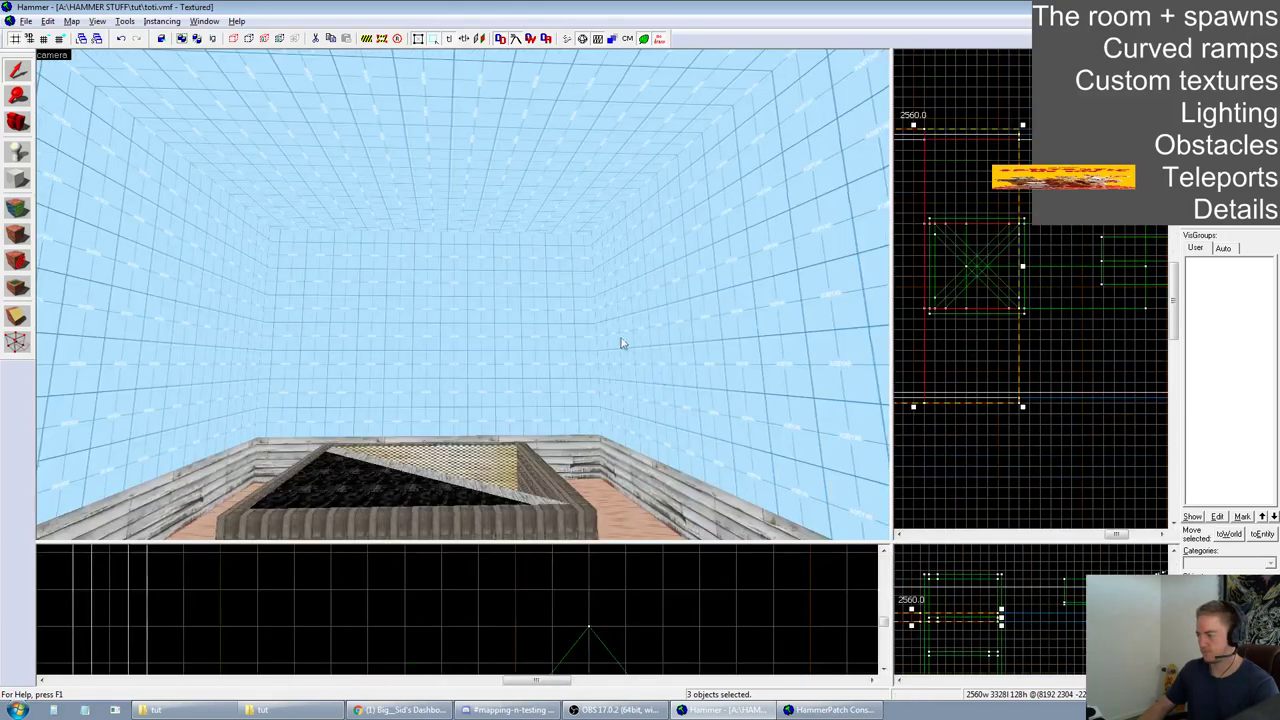
{"action": "key", "text": "z"}
{"action": "key", "text": "s"}
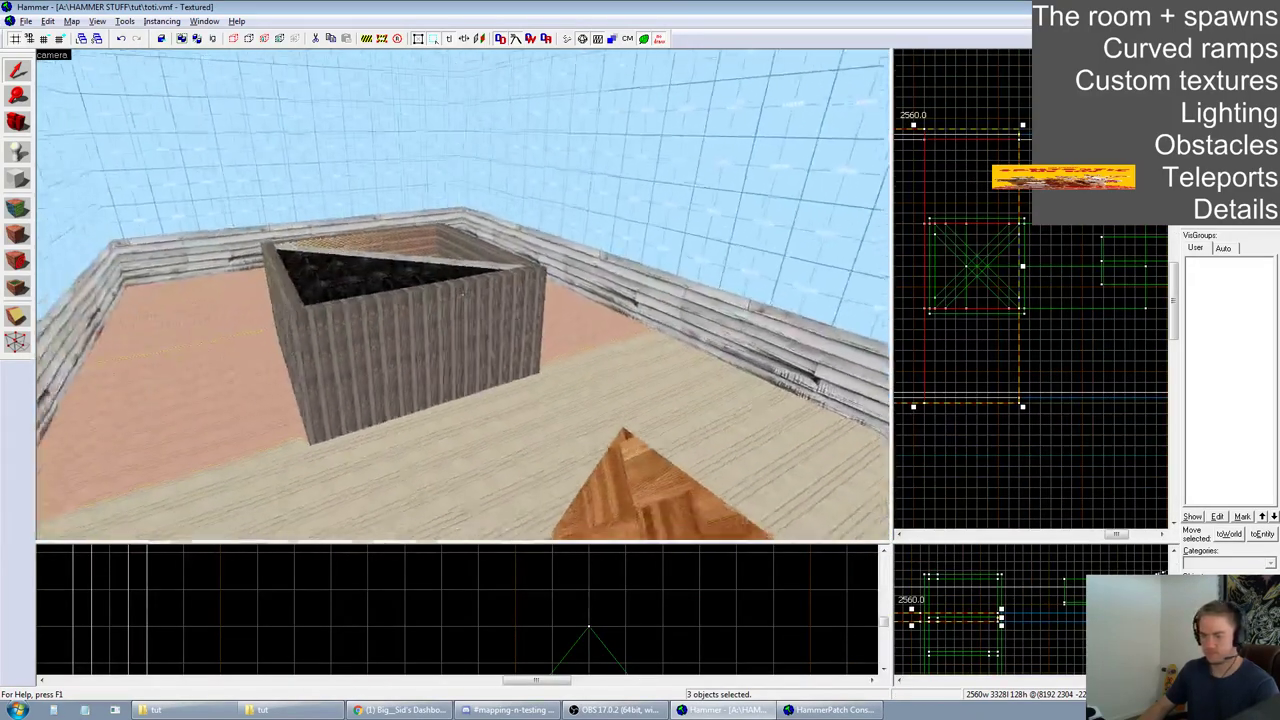
{"action": "key", "text": "a"}
{"action": "key", "text": "z"}
{"action": "left_click", "coordinate": [544, 361], "text": "ctrl"}
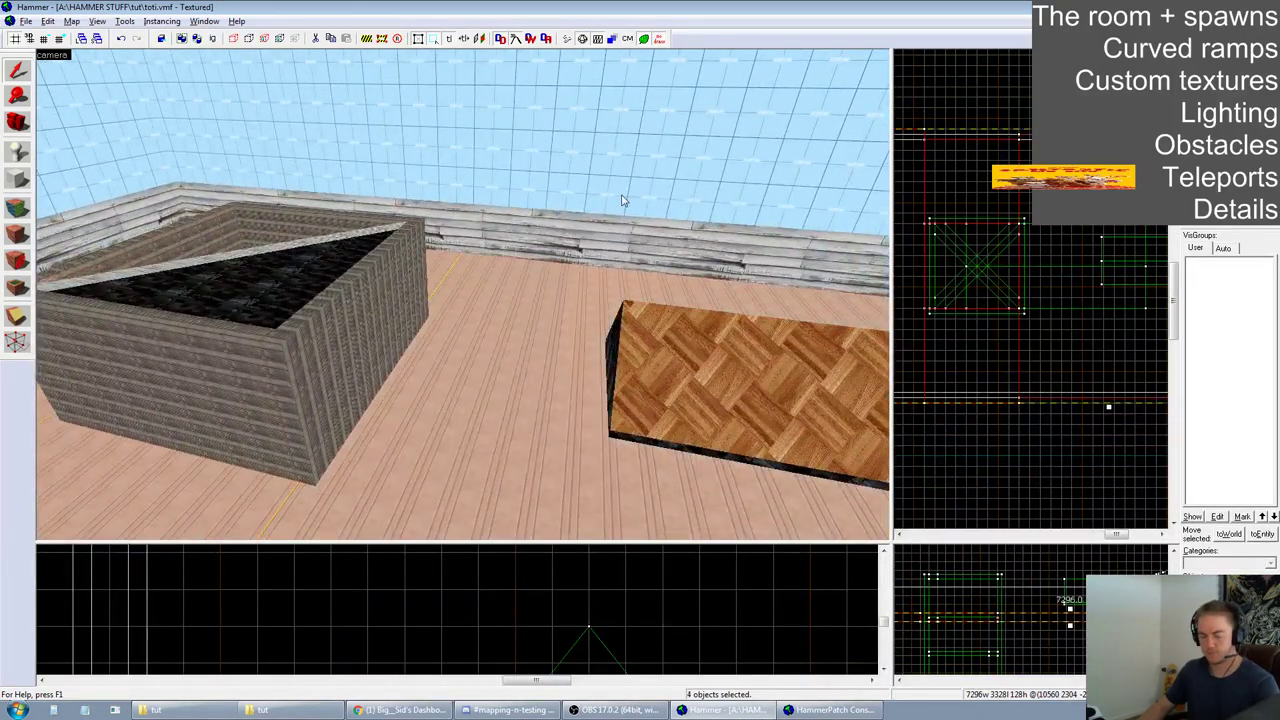
{"action": "key", "text": "ctrl+t"}
{"action": "left_click", "coordinate": [1066, 655]}
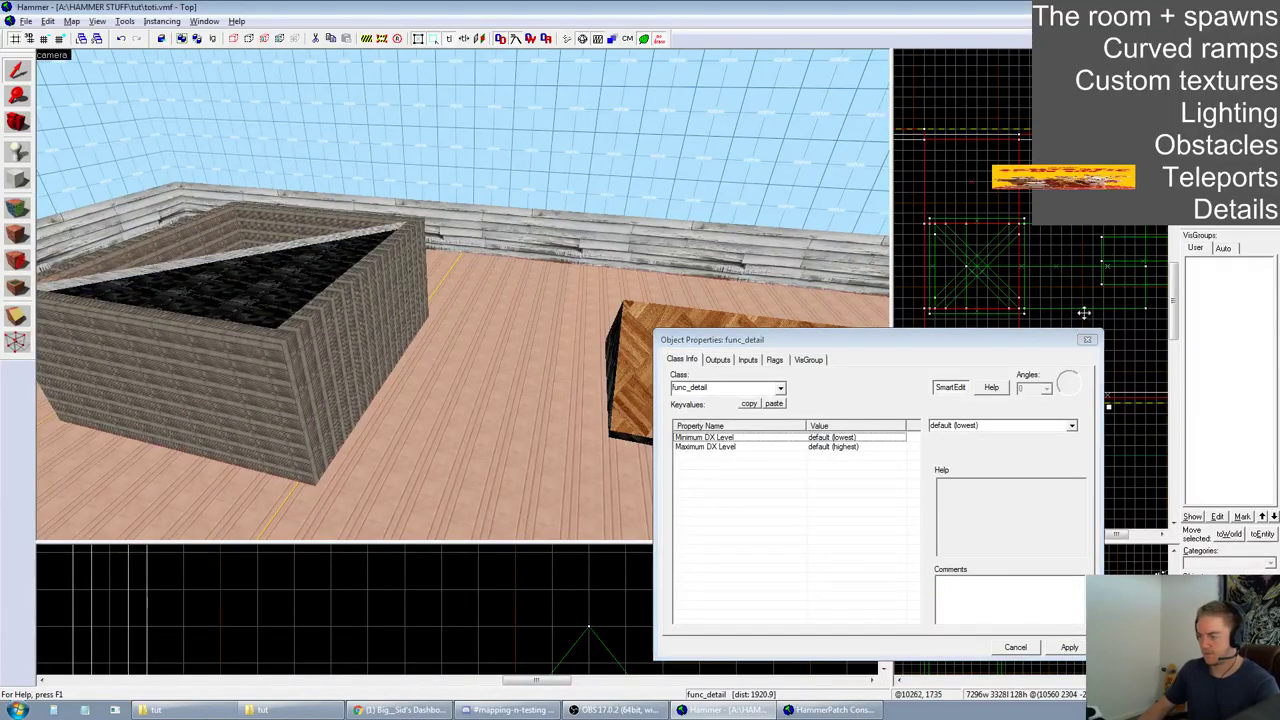
{"action": "left_click", "coordinate": [1087, 340]}
Apply the tut/ramp2 texture to one sloped nodraw face of the triangular ramp below the shaft
{"action": "key", "text": "z"}
{"action": "key", "text": "a"}
{"action": "key", "text": "w"}
{"action": "key", "text": "w"}
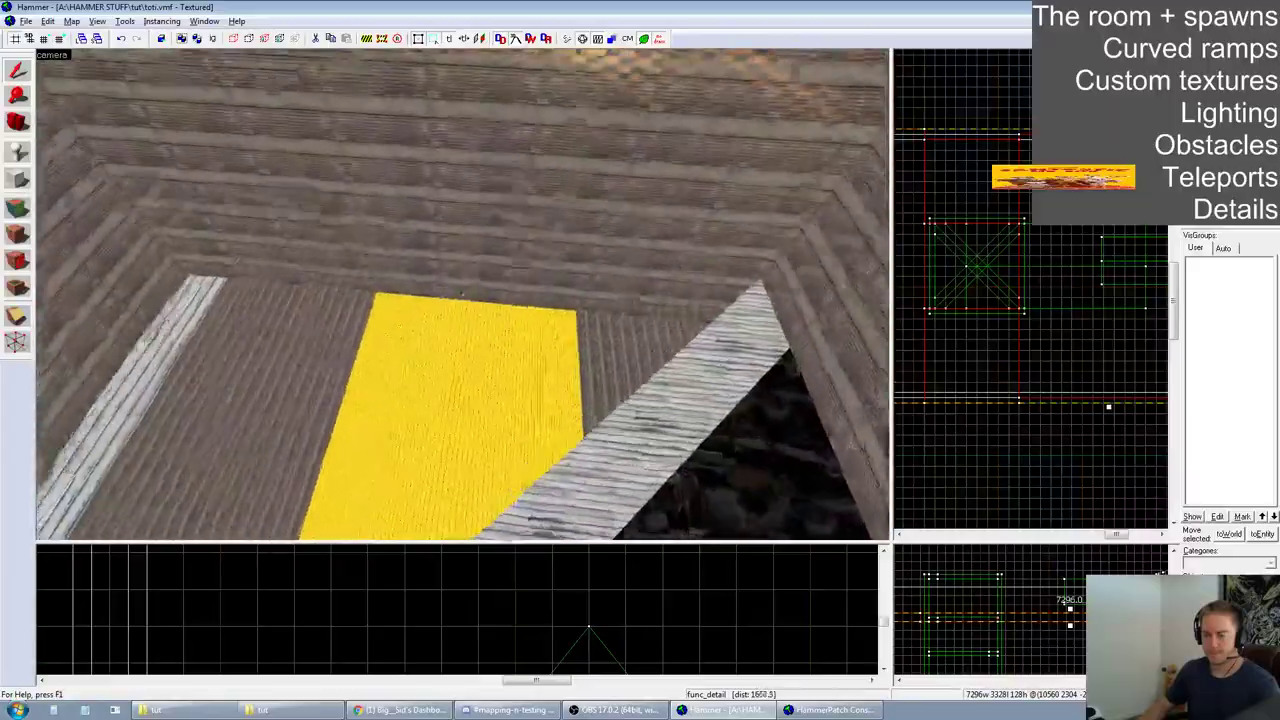
{"action": "key", "text": "a"}
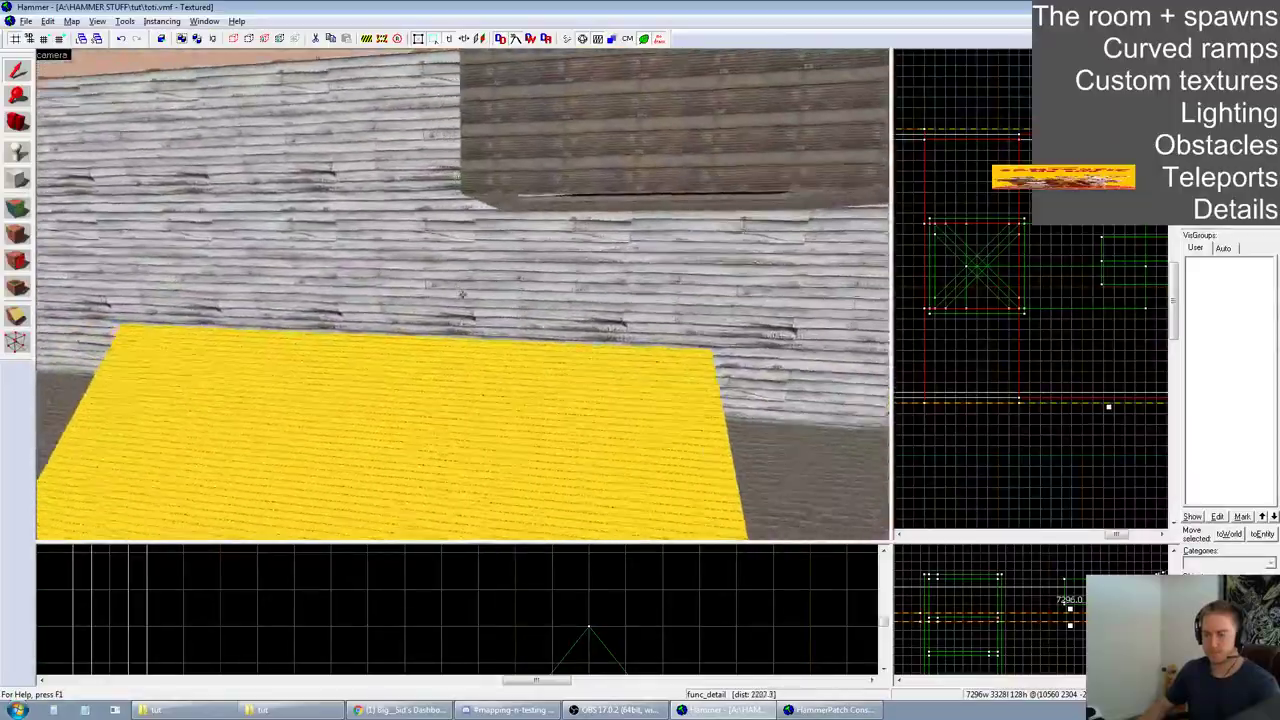
{"action": "key", "text": "z"}
{"action": "left_click", "coordinate": [546, 344]}
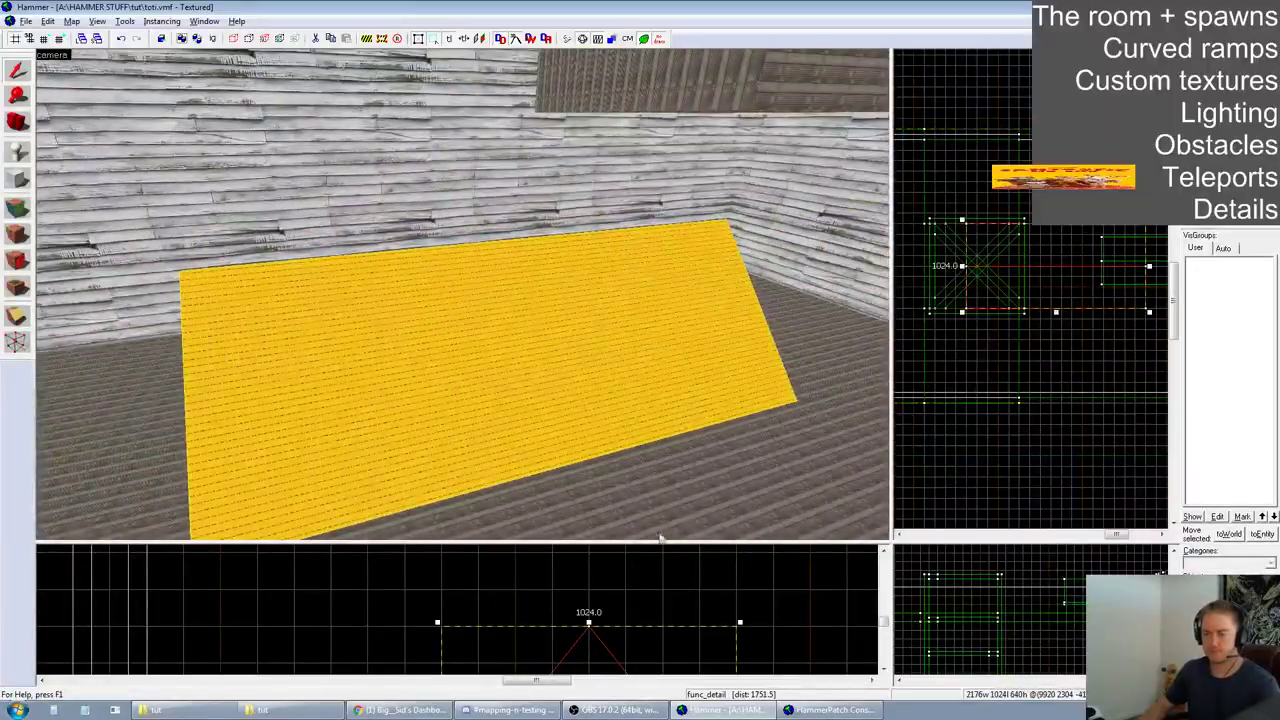
{"action": "left_click", "coordinate": [26, 211]}
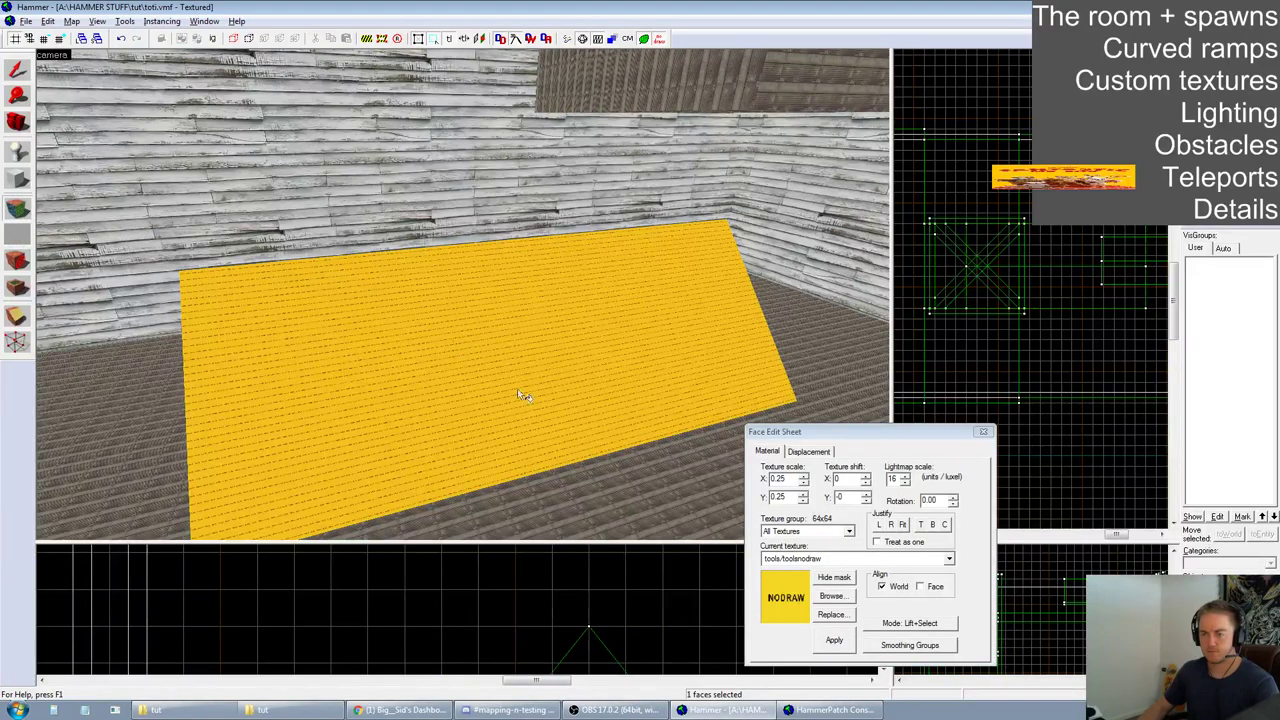
{"action": "left_click", "coordinate": [831, 596]}
{"action": "double_click", "coordinate": [505, 275]}
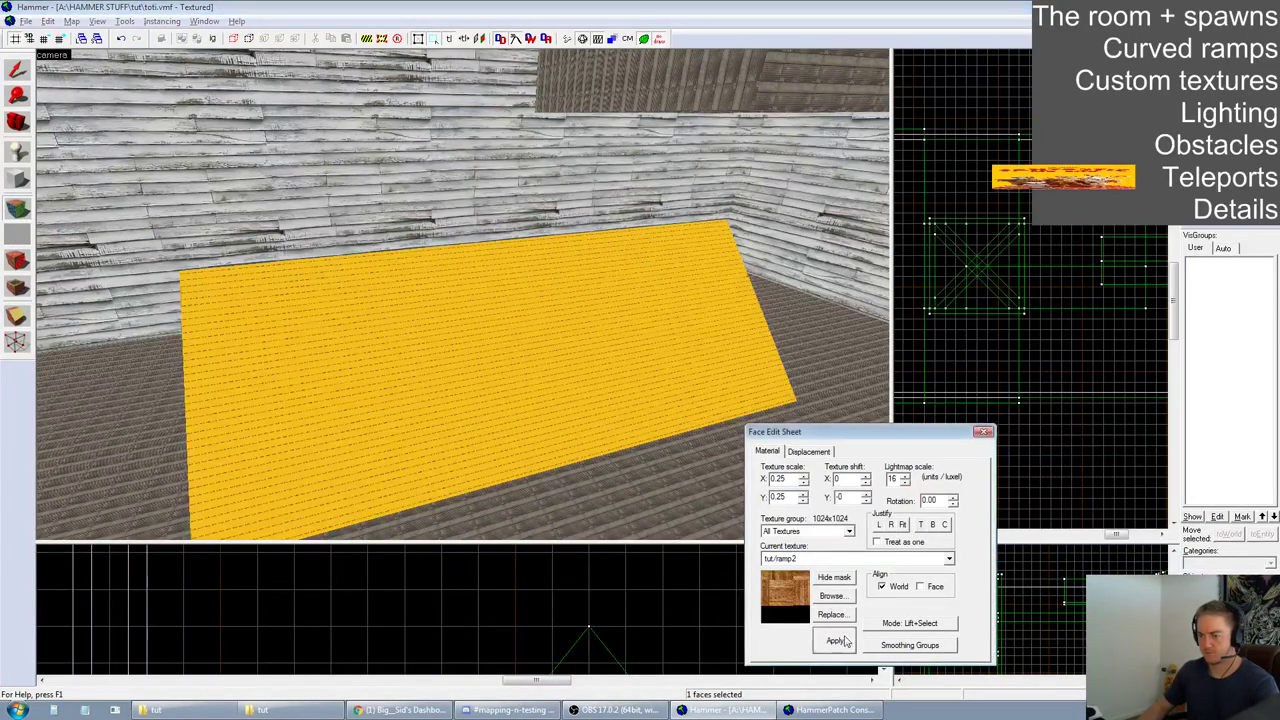
Copy the tut/ramp2 texture onto the ramp's opposite sloped face
{"action": "key", "text": "w"}
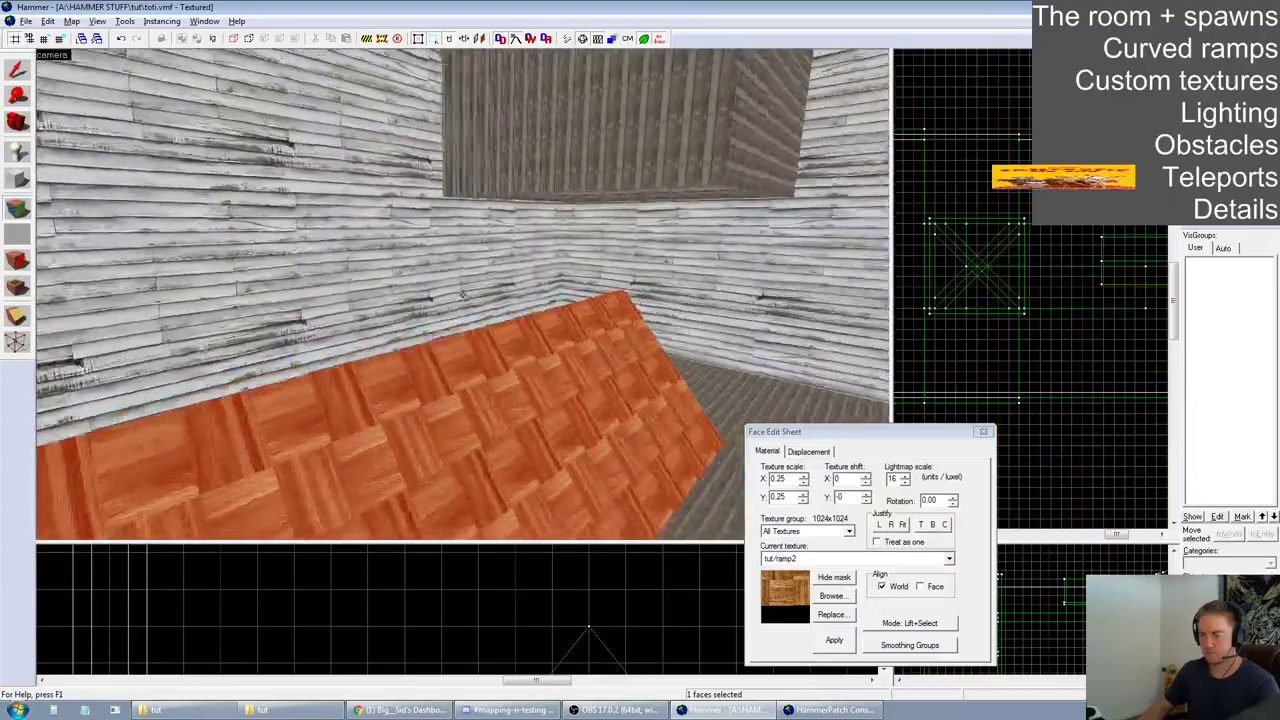
{"action": "key", "text": "a"}
{"action": "key", "text": "z"}
{"action": "right_click", "coordinate": [458, 318]}
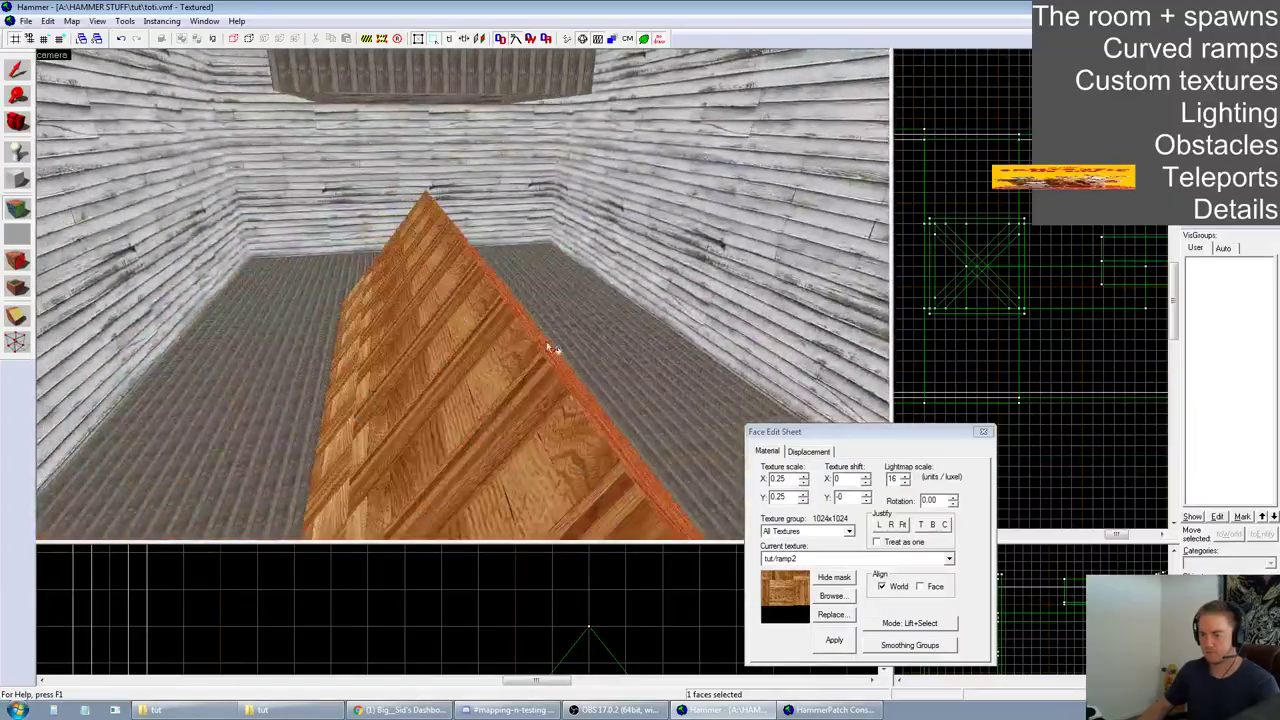
Texture the triangular nodraw end face of the ramp with tut/ramp3
{"action": "key", "text": "z"}
{"action": "key", "text": "d"}
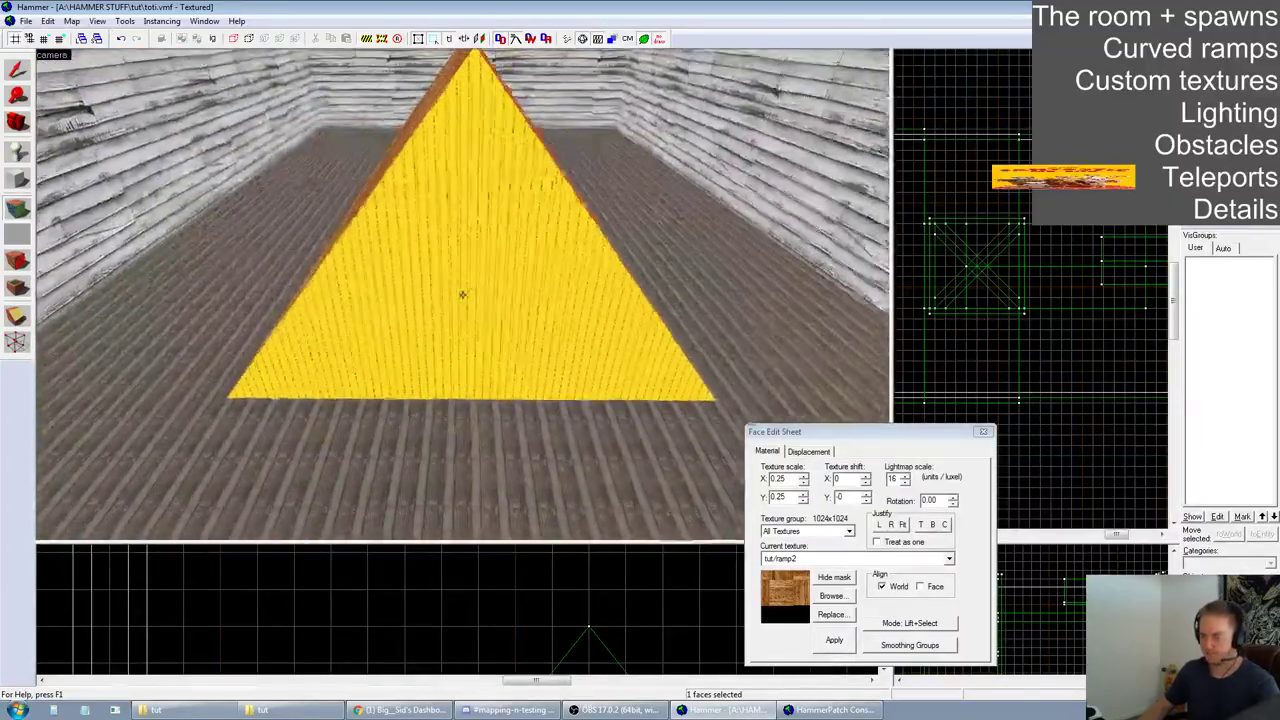
{"action": "left_click", "coordinate": [831, 595]}
{"action": "double_click", "coordinate": [600, 340]}
{"action": "left_click", "coordinate": [845, 642]}
Copy the tut/ramp3 texture onto the ramp's other triangular end and finish the face editing
{"action": "key", "text": "z"}
{"action": "key", "text": "w"}
{"action": "key", "text": "z"}
{"action": "right_click", "coordinate": [465, 300]}
{"action": "key", "text": "z"}
{"action": "key", "text": "w"}
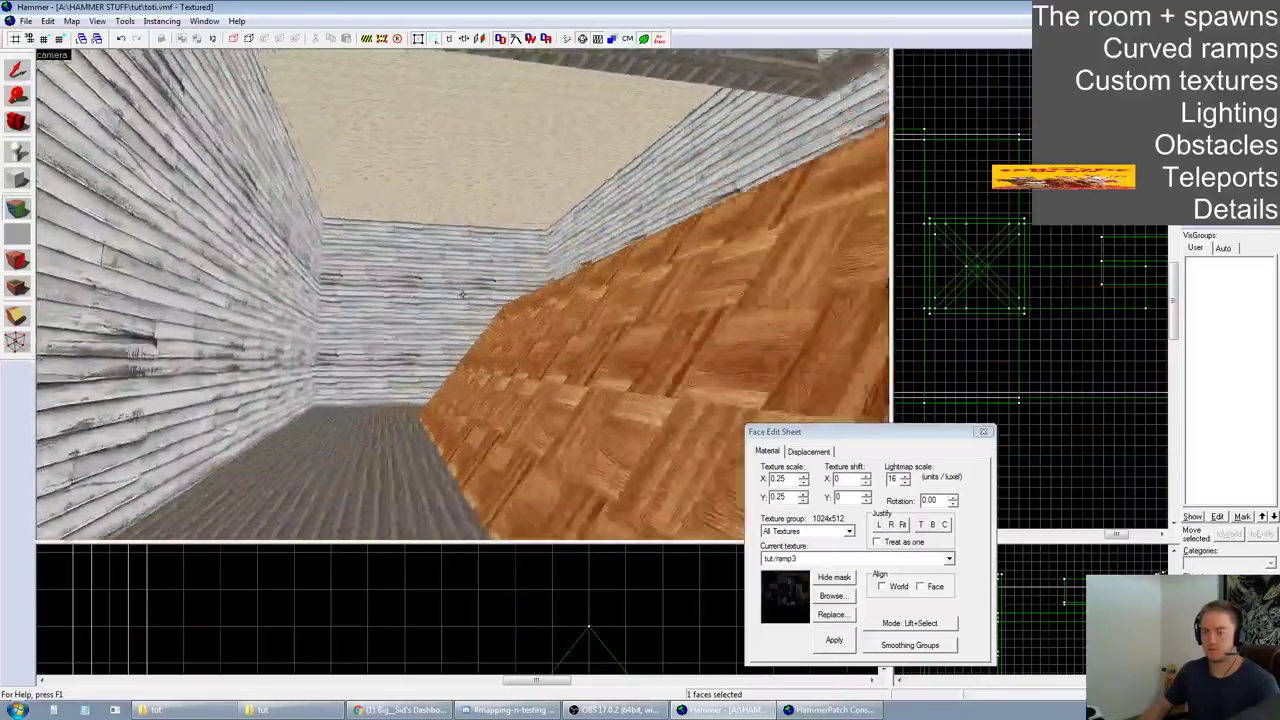
{"action": "key", "text": "z"}
{"action": "left_click", "coordinate": [982, 432]}
In the side view, create a metal-textured wall block 256 units thick and 2432 units high beyond the ramp, from the passage ceiling to the floor
{"action": "left_click_drag", "start_coordinate": [893, 542], "coordinate": [611, 260]}
{"action": "scroll", "coordinate": [904, 412], "scroll_direction": "down", "scroll_amount": 6}
{"action": "scroll", "coordinate": [888, 480], "scroll_direction": "up", "scroll_amount": 6}
{"action": "scroll", "coordinate": [887, 481], "scroll_direction": "down", "scroll_amount": 3}
{"action": "scroll", "coordinate": [937, 439], "scroll_direction": "up", "scroll_amount": 4}
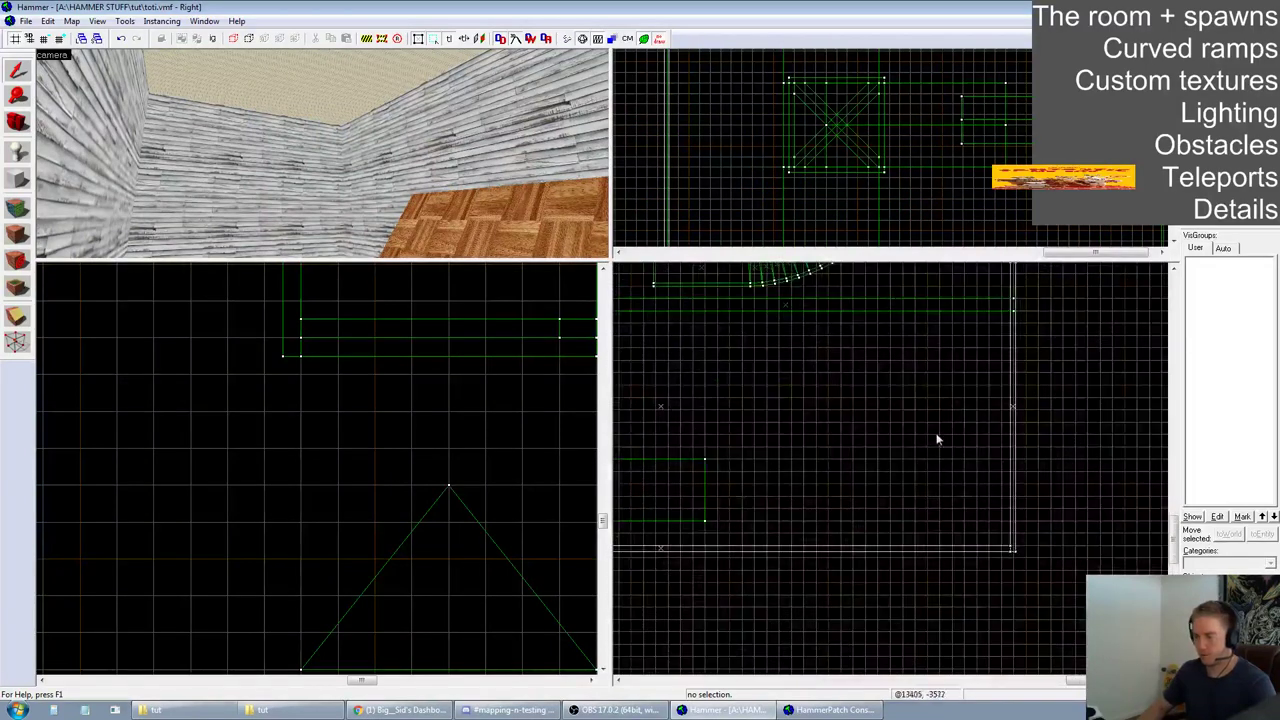
{"action": "left_click", "coordinate": [20, 180]}
{"action": "scroll", "coordinate": [782, 392], "scroll_direction": "down", "scroll_amount": 1}
{"action": "key", "text": "shift+s"}
{"action": "left_click", "coordinate": [787, 322]}
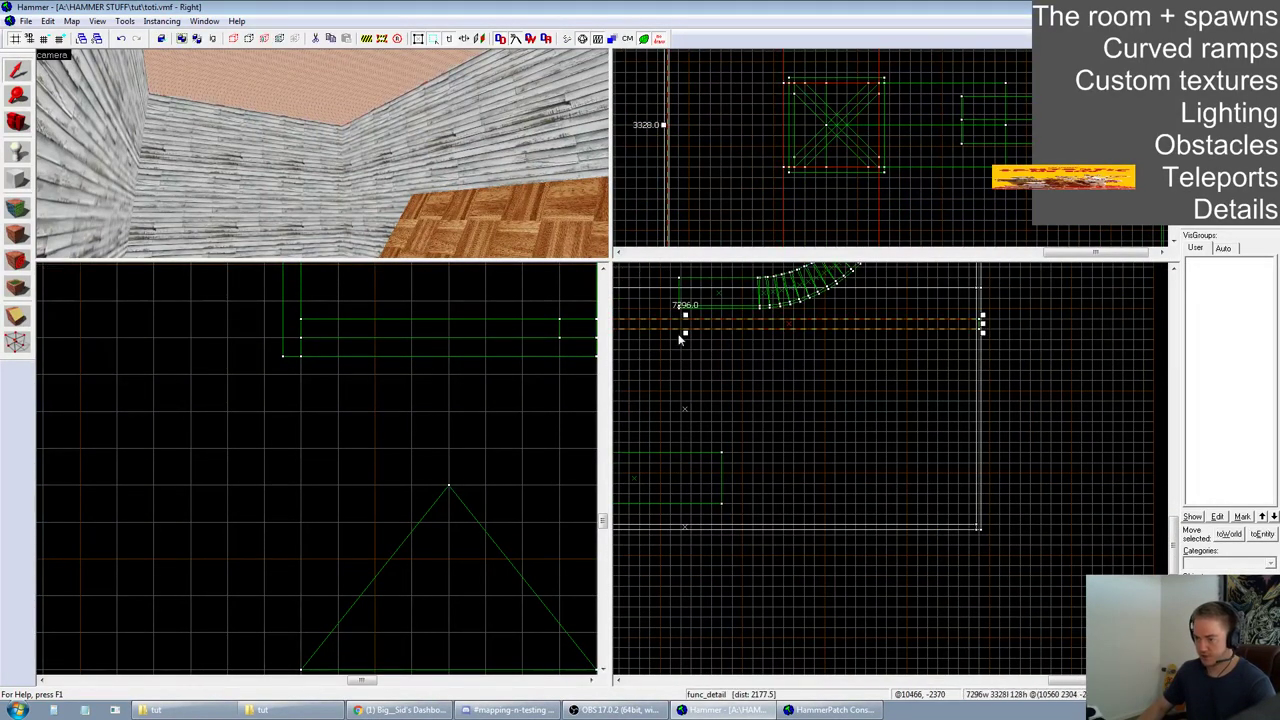
{"action": "left_click", "coordinate": [17, 180]}
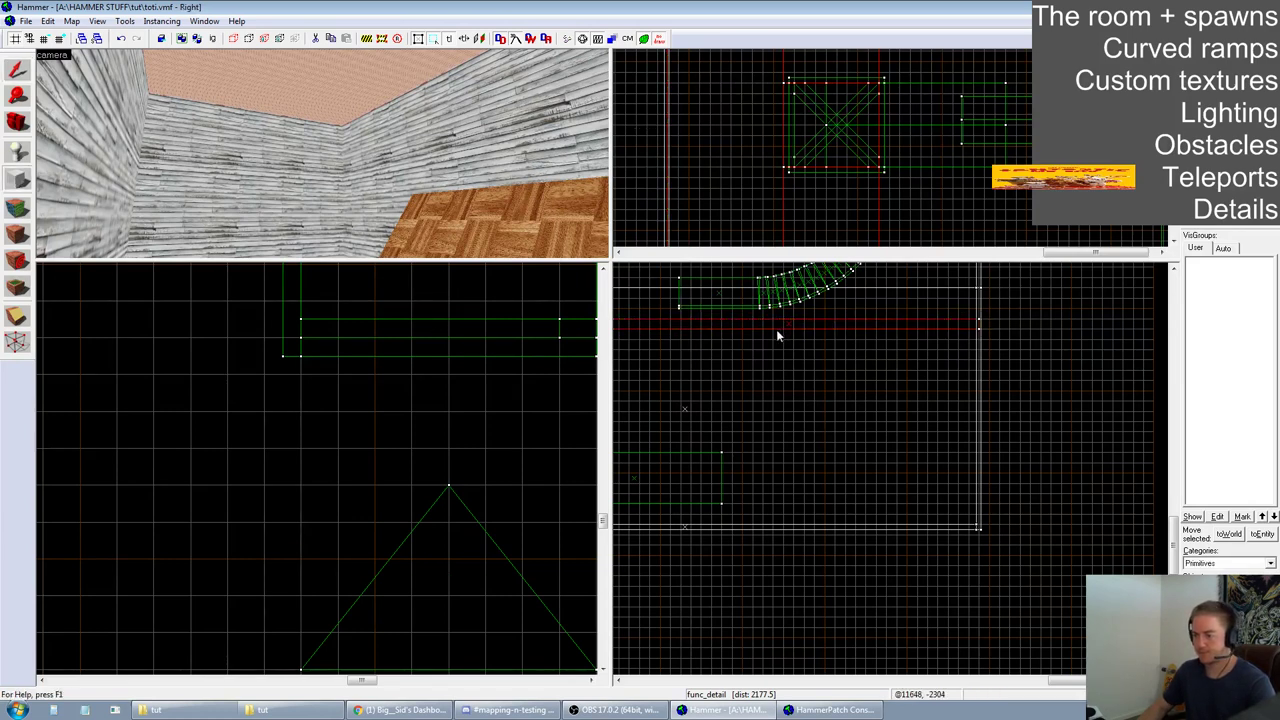
{"action": "left_click_drag", "start_coordinate": [763, 329], "coordinate": [784, 530]}
{"action": "left_click_drag", "start_coordinate": [778, 481], "coordinate": [805, 469]}
{"action": "left_click", "coordinate": [797, 462]}
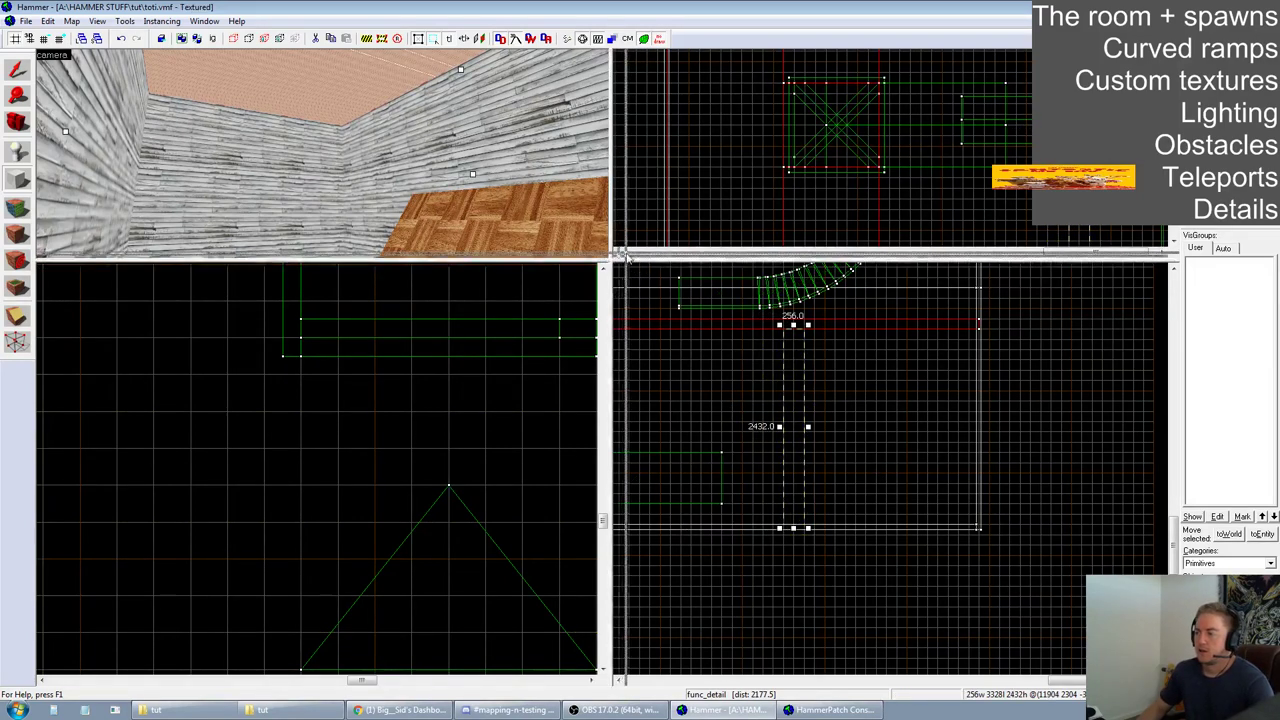
{"action": "left_click_drag", "start_coordinate": [611, 261], "coordinate": [620, 252]}
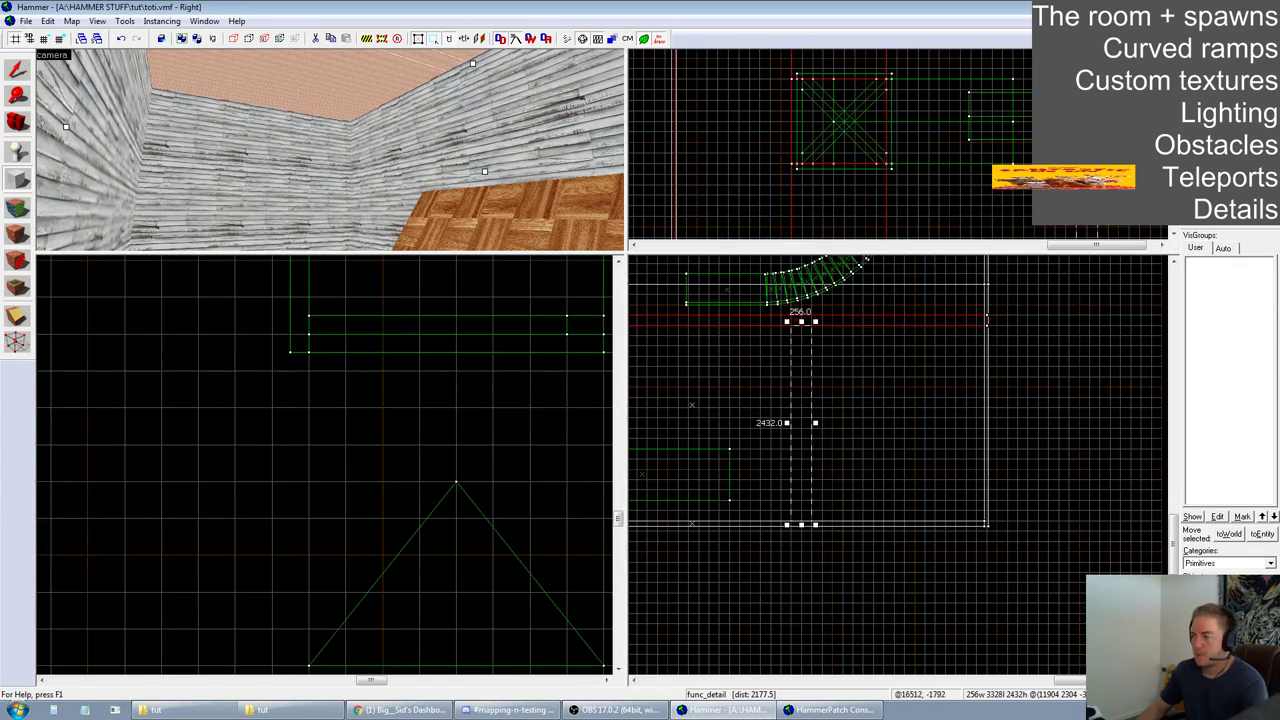
{"action": "left_click", "coordinate": [1206, 219]}
{"action": "double_click", "coordinate": [947, 186]}
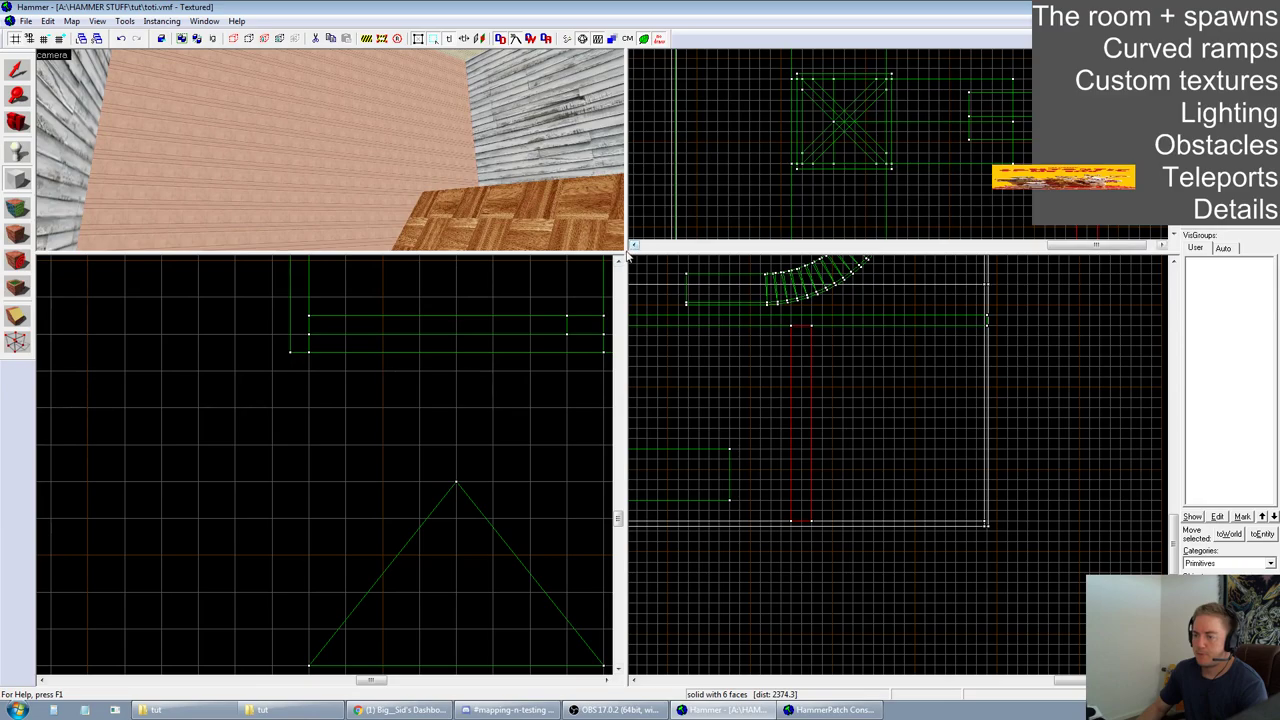
In the front view, create a nodraw cylinder 768 by 768 units centred above the ramp's peak, inside the new wall
{"action": "left_click_drag", "start_coordinate": [625, 271], "coordinate": [958, 180]}
{"action": "scroll", "coordinate": [607, 287], "scroll_direction": "down", "scroll_amount": 2}
{"action": "scroll", "coordinate": [689, 337], "scroll_direction": "down", "scroll_amount": 3}
{"action": "scroll", "coordinate": [671, 371], "scroll_direction": "up", "scroll_amount": 6}
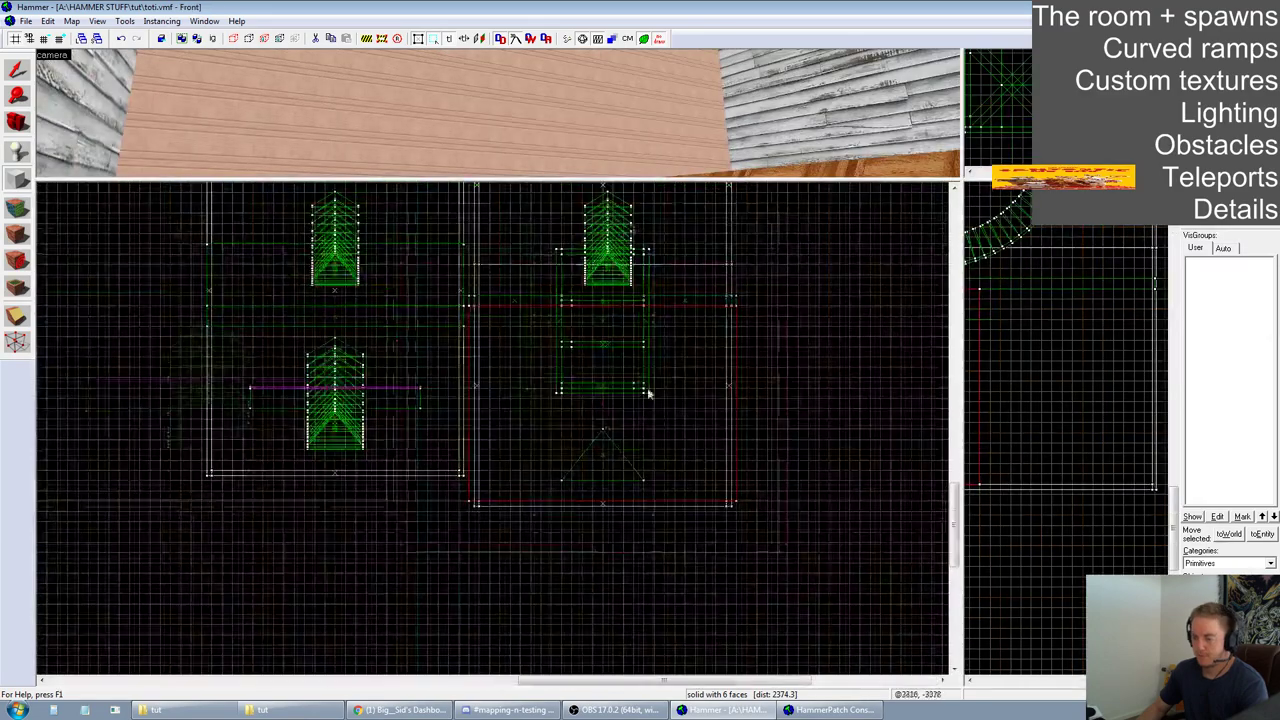
{"action": "key", "text": "Tab"}
{"action": "key", "text": "Tab"}
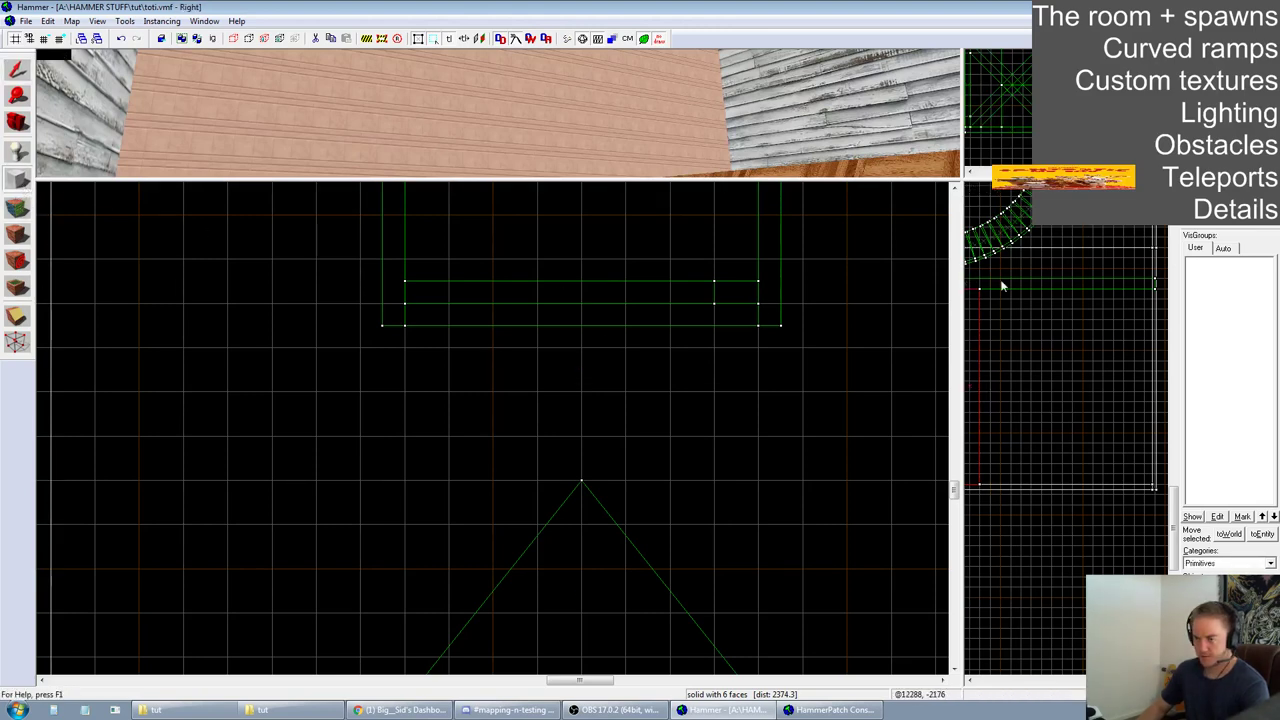
{"action": "left_click", "coordinate": [1204, 214]}
{"action": "double_click", "coordinate": [512, 169]}
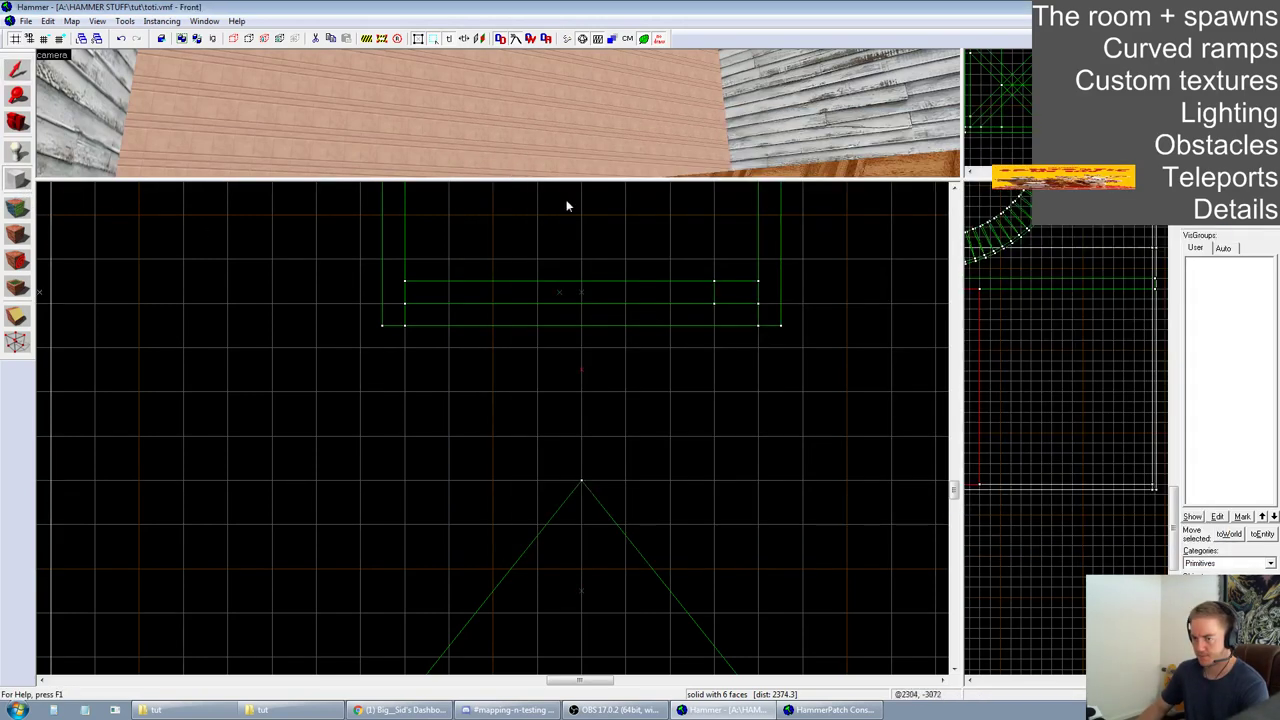
{"action": "left_click_drag", "start_coordinate": [492, 352], "coordinate": [672, 522]}
{"action": "left_click_drag", "start_coordinate": [486, 343], "coordinate": [445, 299]}
{"action": "left_click_drag", "start_coordinate": [497, 351], "coordinate": [718, 572]}
{"action": "left_click_drag", "start_coordinate": [668, 491], "coordinate": [669, 447]}
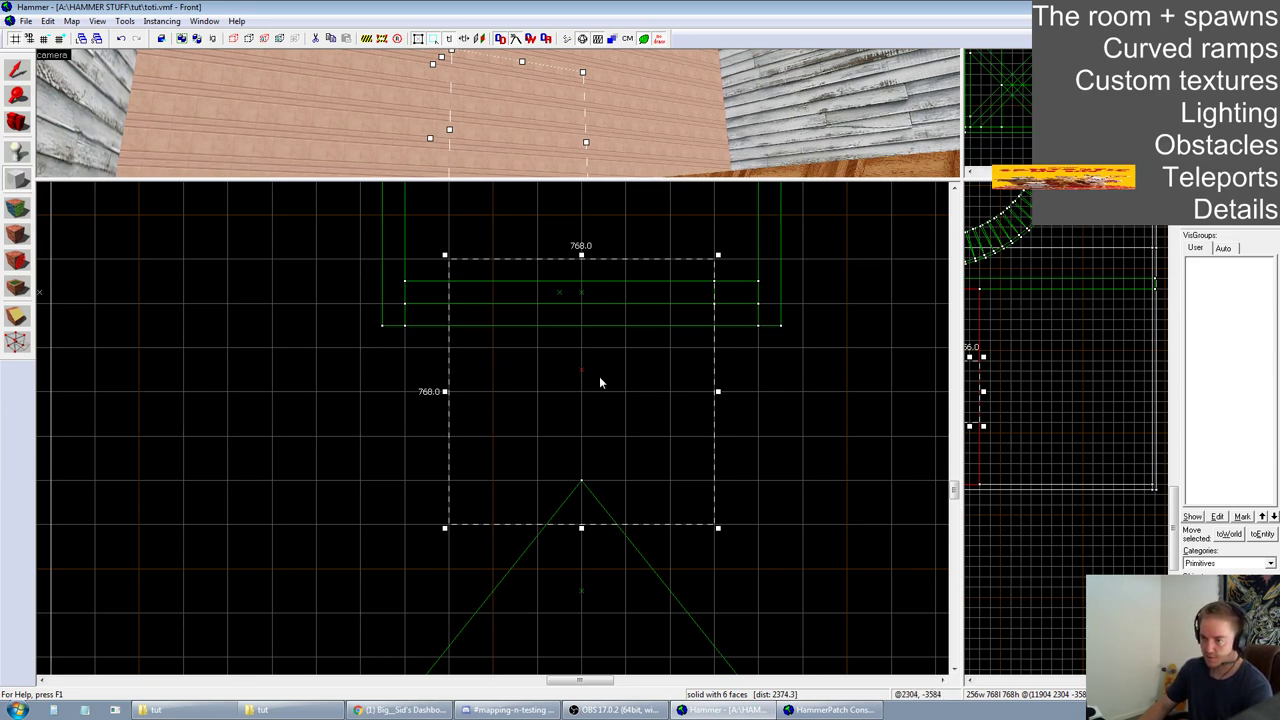
{"action": "key", "text": "Return"}
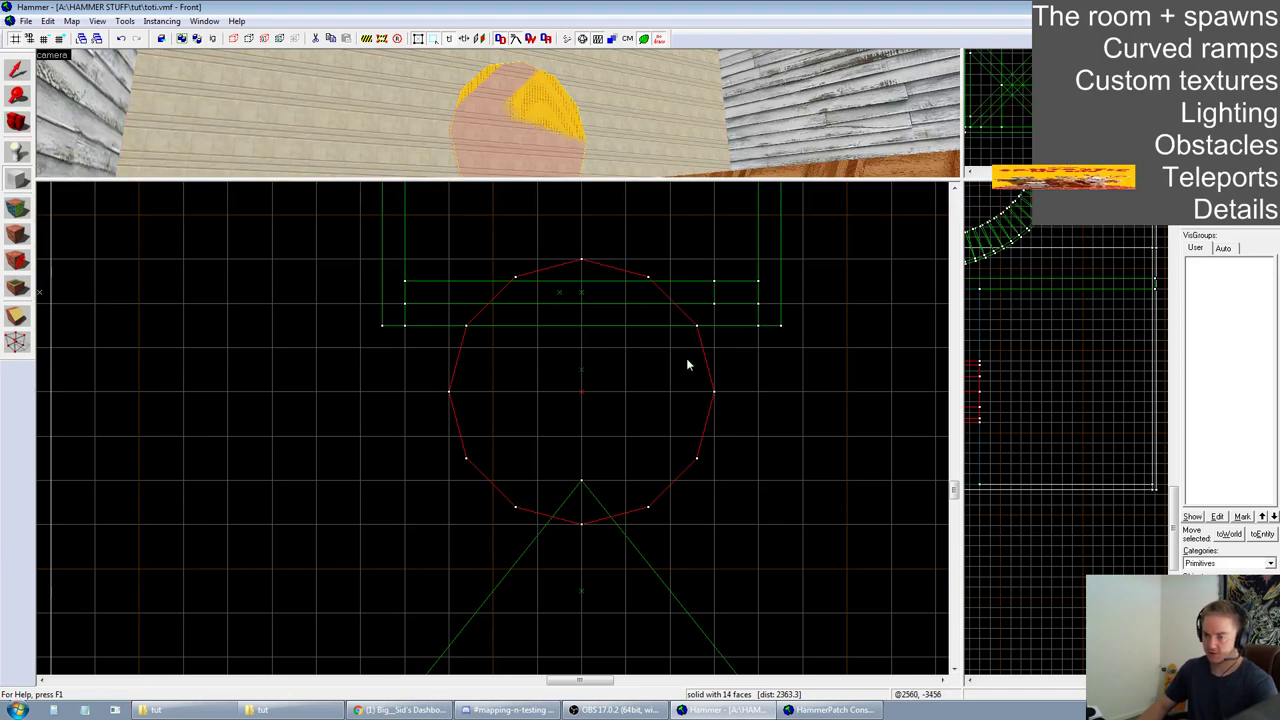
Extend the cylinder to 384 units deep so it protrudes from both wall faces, and delete it
{"action": "left_click_drag", "start_coordinate": [963, 176], "coordinate": [996, 448]}
{"action": "key", "text": "z"}
{"action": "key", "text": "w"}
{"action": "key", "text": "z"}
{"action": "left_click", "coordinate": [14, 69]}
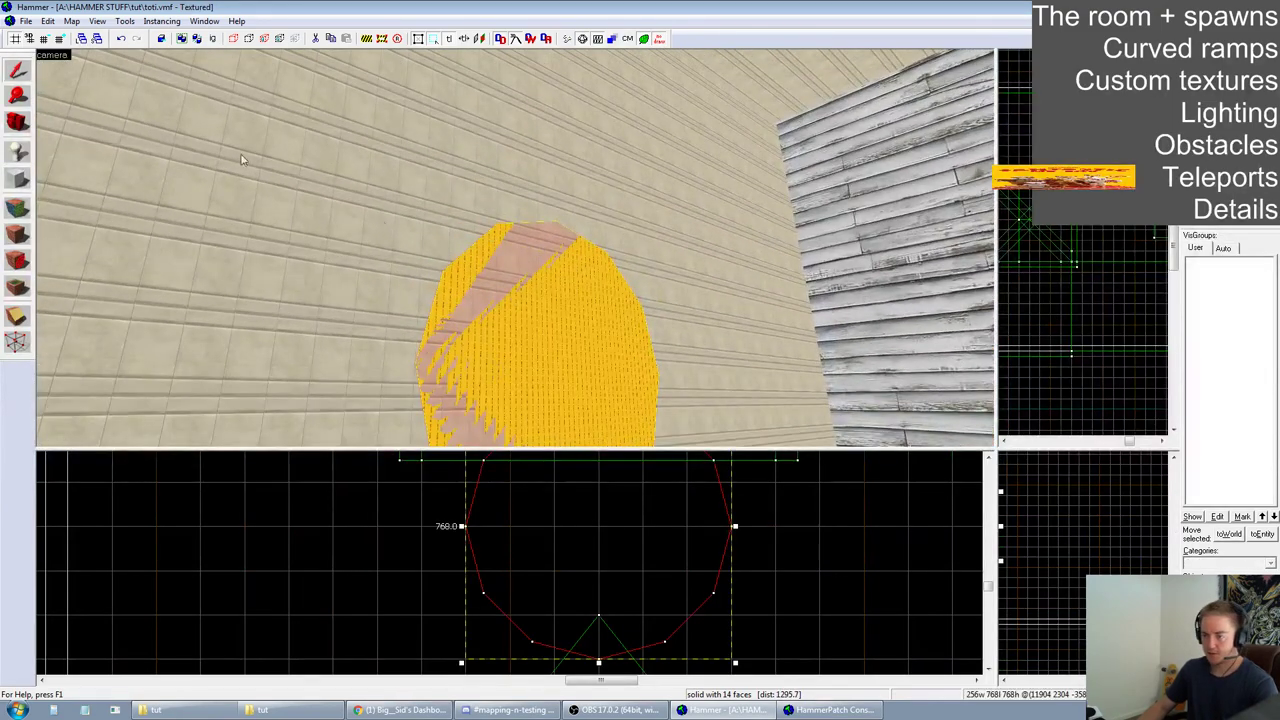
{"action": "left_click_drag", "start_coordinate": [997, 446], "coordinate": [612, 292]}
{"action": "scroll", "coordinate": [800, 450], "scroll_direction": "up", "scroll_amount": 2}
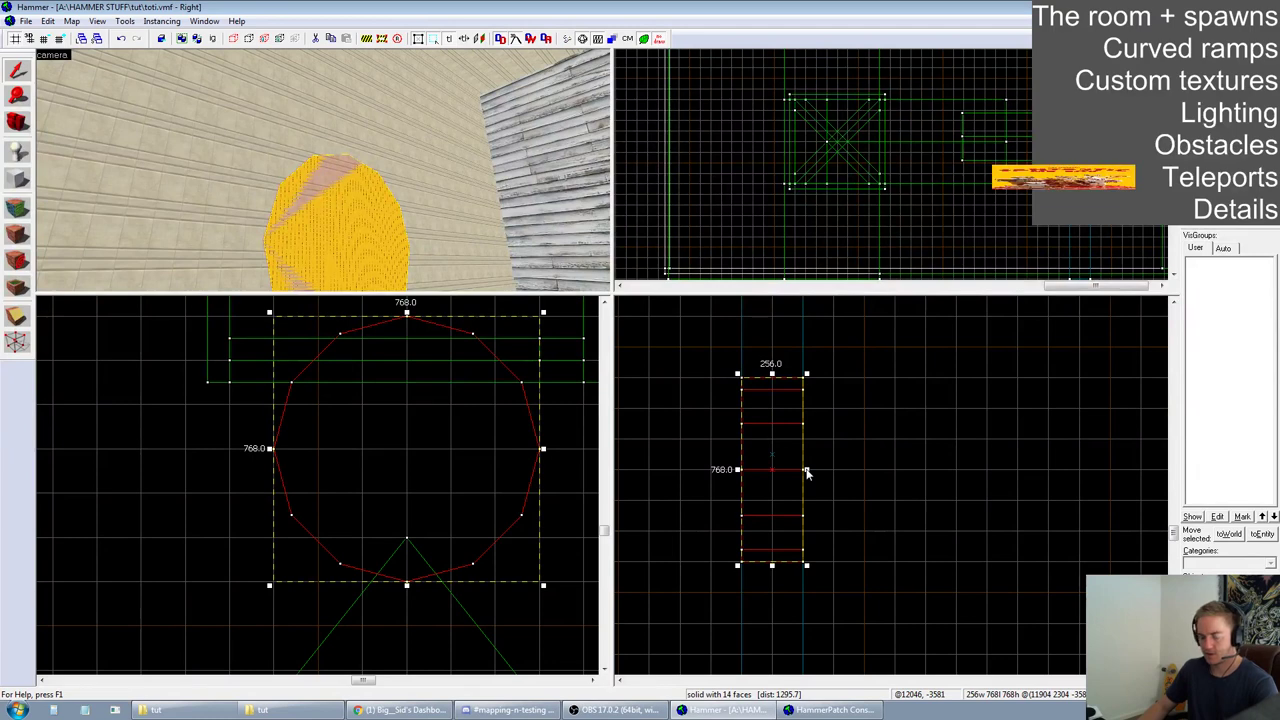
{"action": "key", "text": "bracketleft"}
{"action": "left_click_drag", "start_coordinate": [808, 474], "coordinate": [822, 470]}
{"action": "left_click_drag", "start_coordinate": [738, 471], "coordinate": [722, 470]}
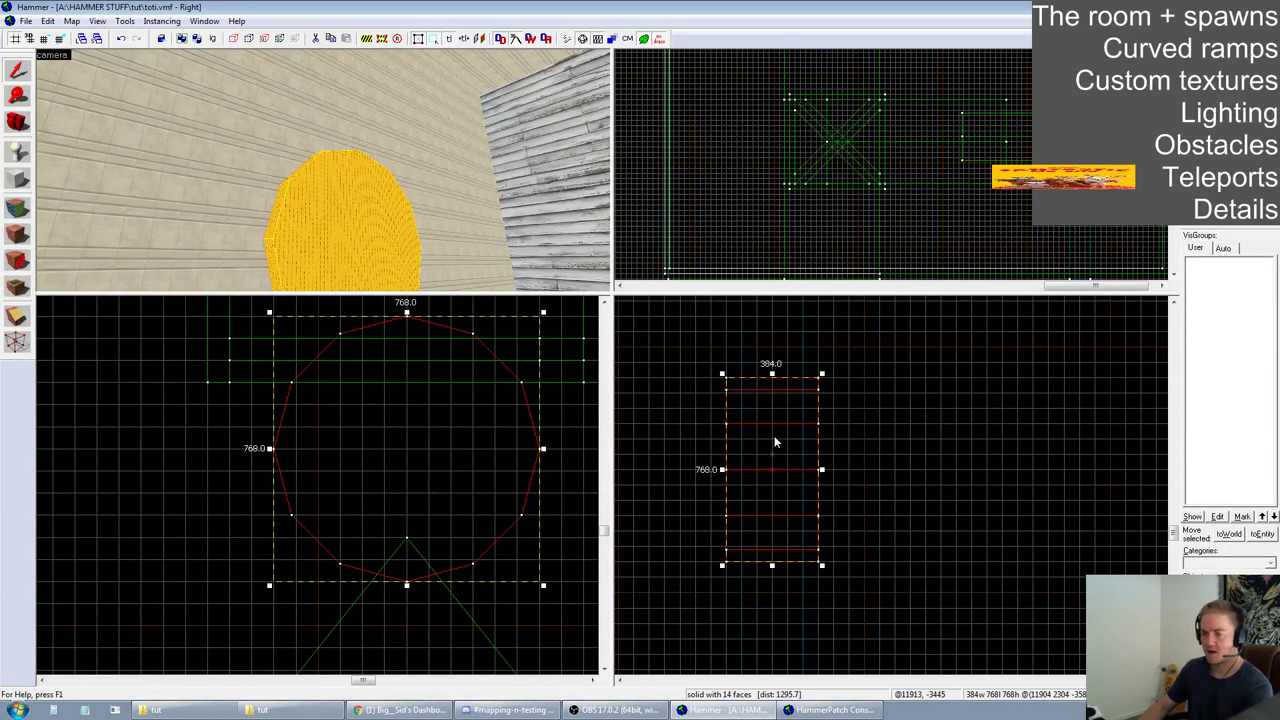
{"action": "key", "text": "Delete"}
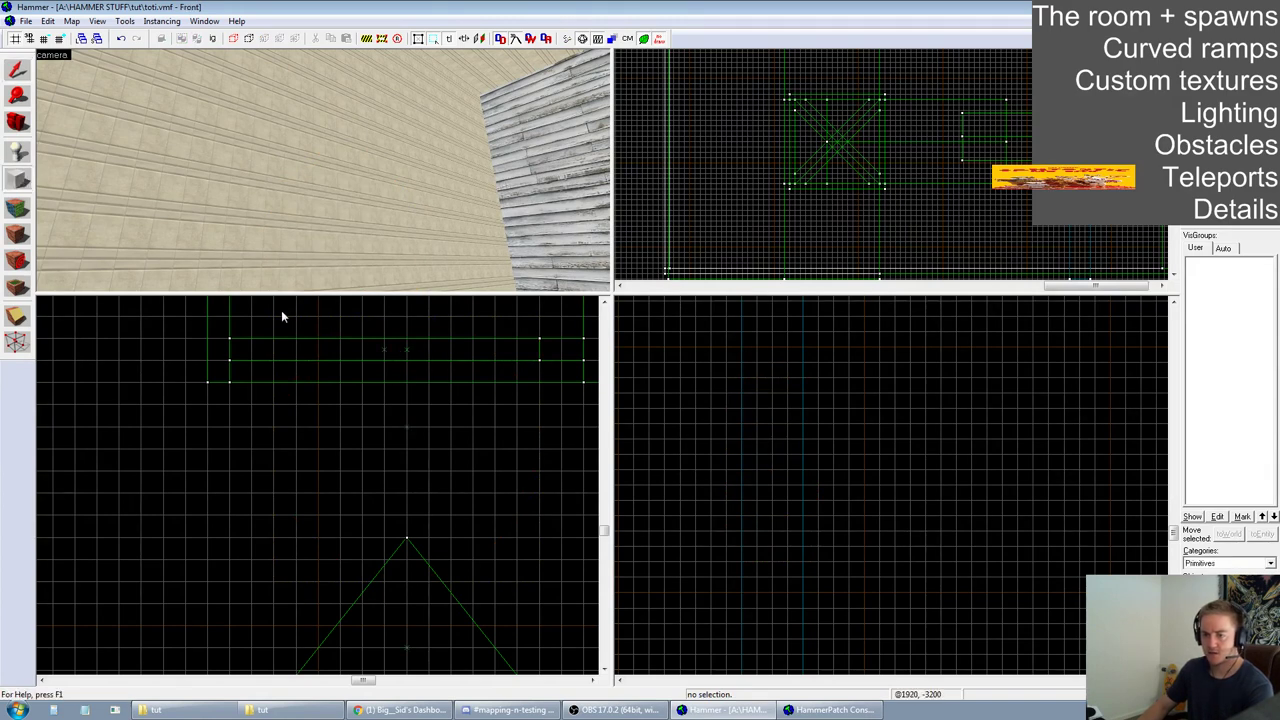
In the front view, create a full-circle arch 768 by 768 units and 384 deep, with wall width 10, 12 sides and 360° arc
{"action": "scroll", "coordinate": [336, 367], "scroll_direction": "down", "scroll_amount": 2}
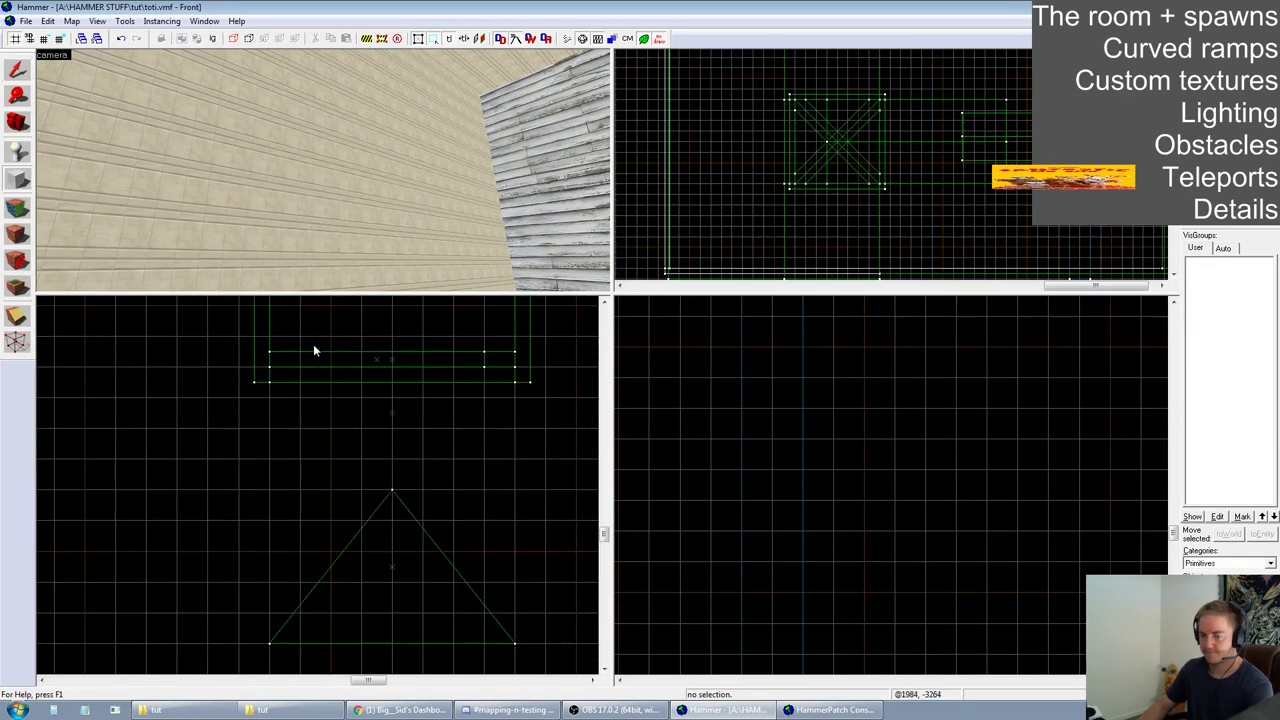
{"action": "left_click_drag", "start_coordinate": [297, 334], "coordinate": [488, 523]}
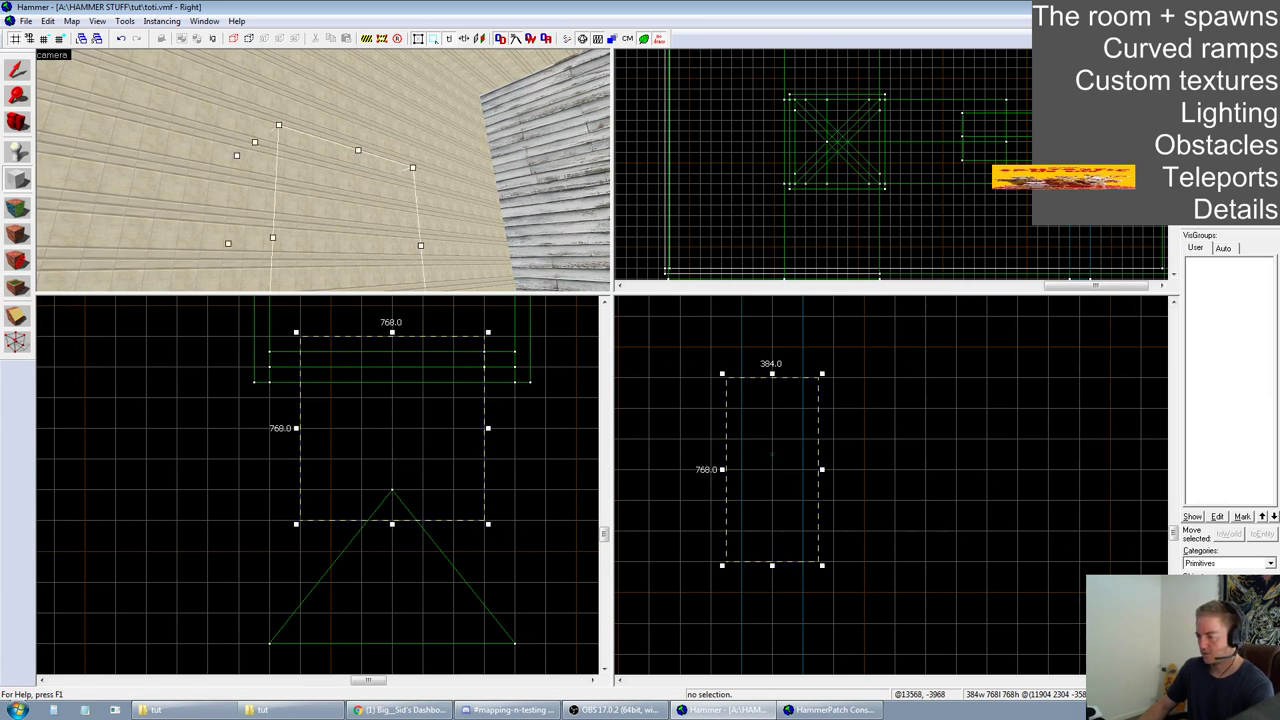
{"action": "key", "text": "Return"}
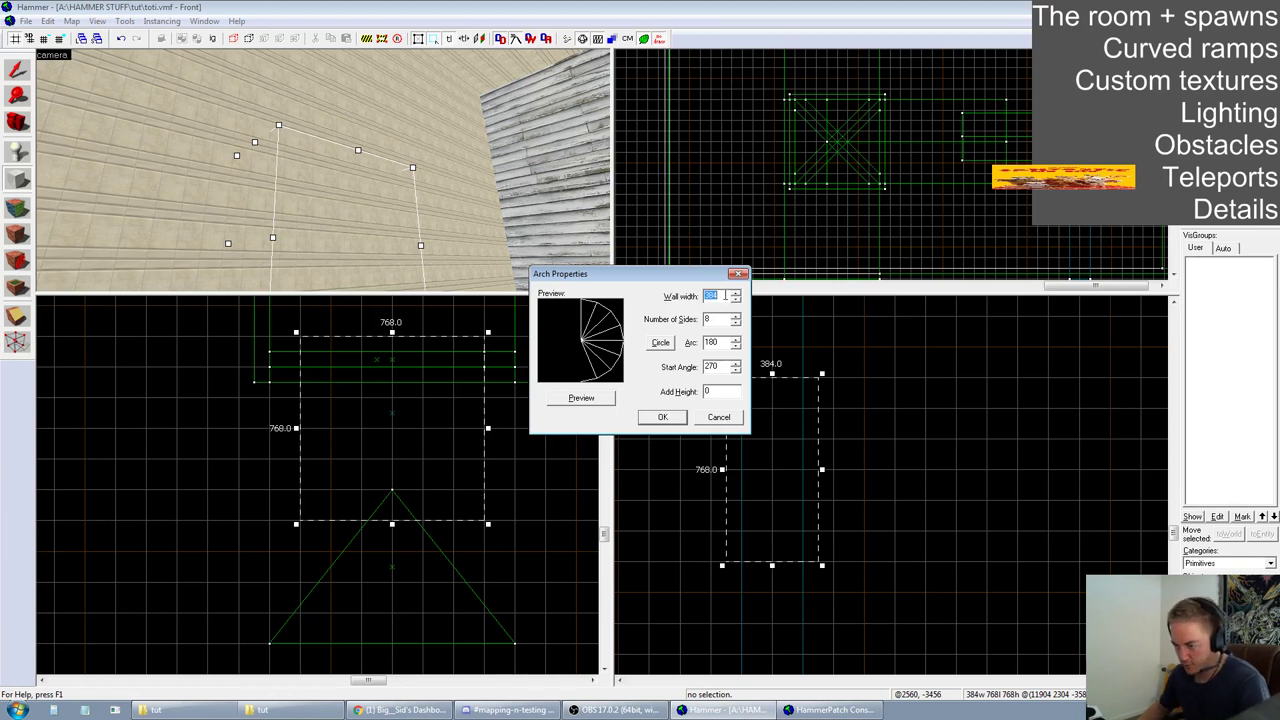
{"action": "type", "text": "10"}
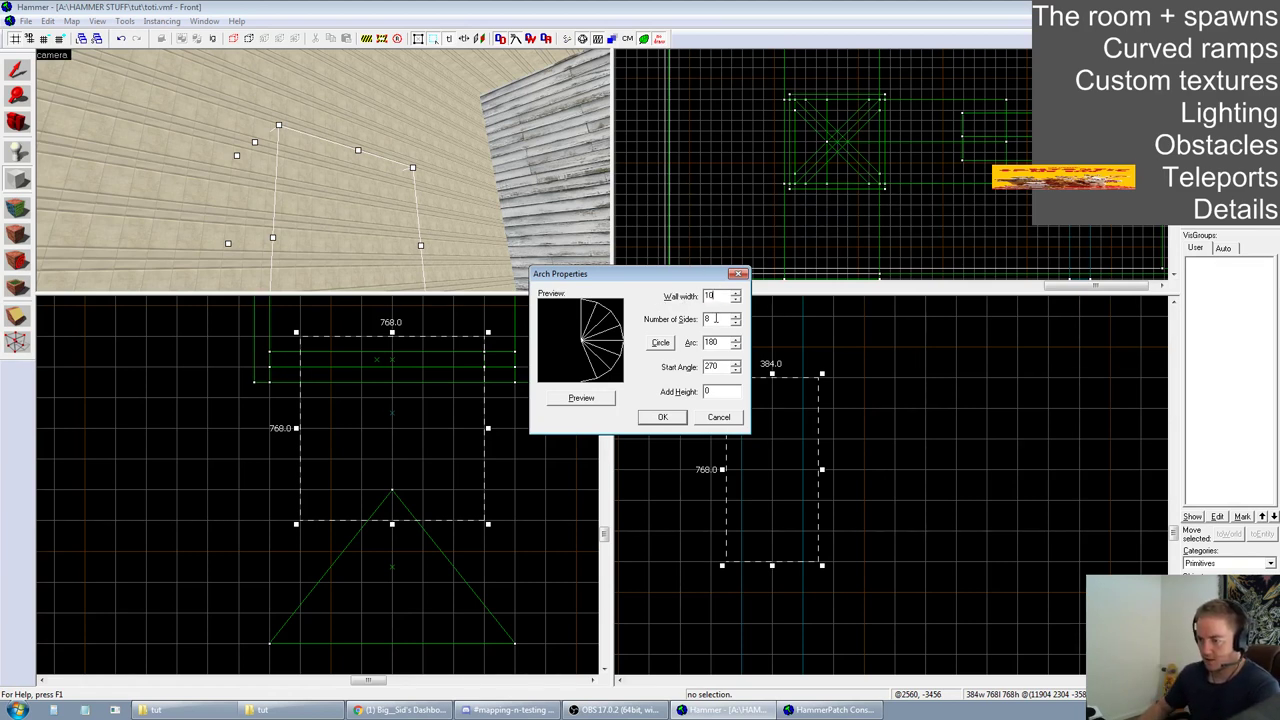
{"action": "type", "text": "12"}
{"action": "key", "text": "Tab"}
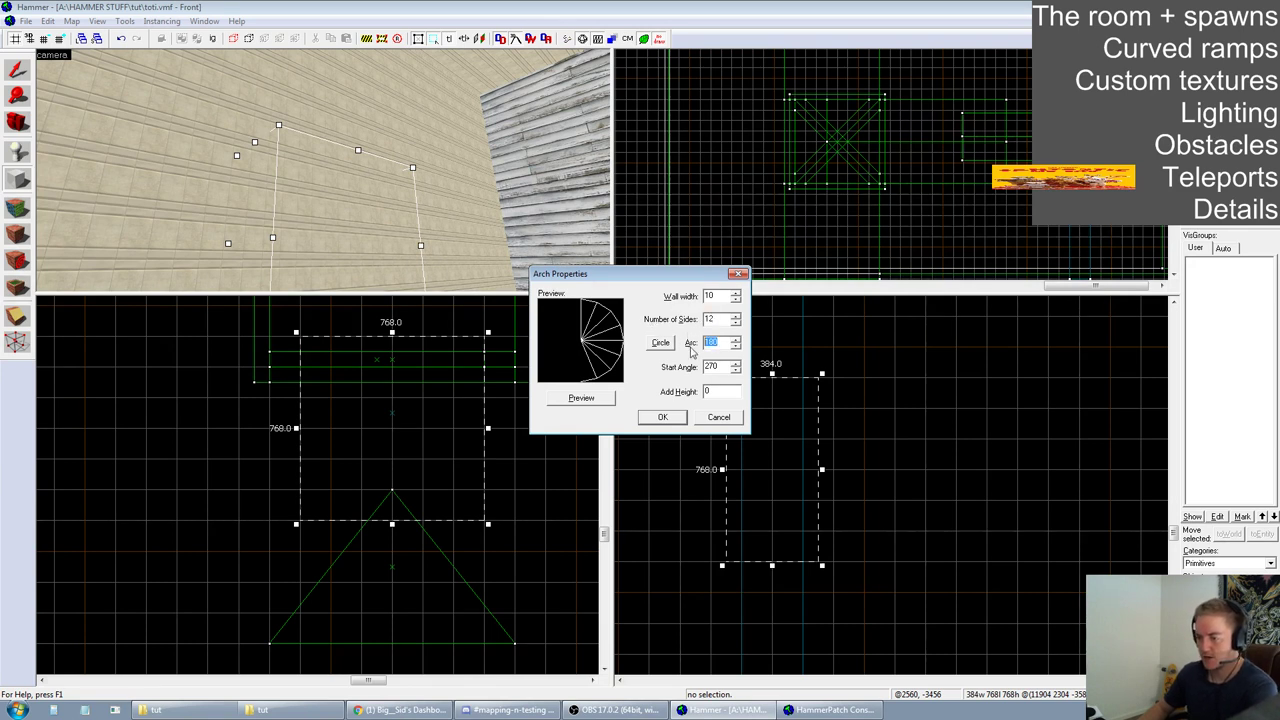
{"action": "type", "text": "360"}
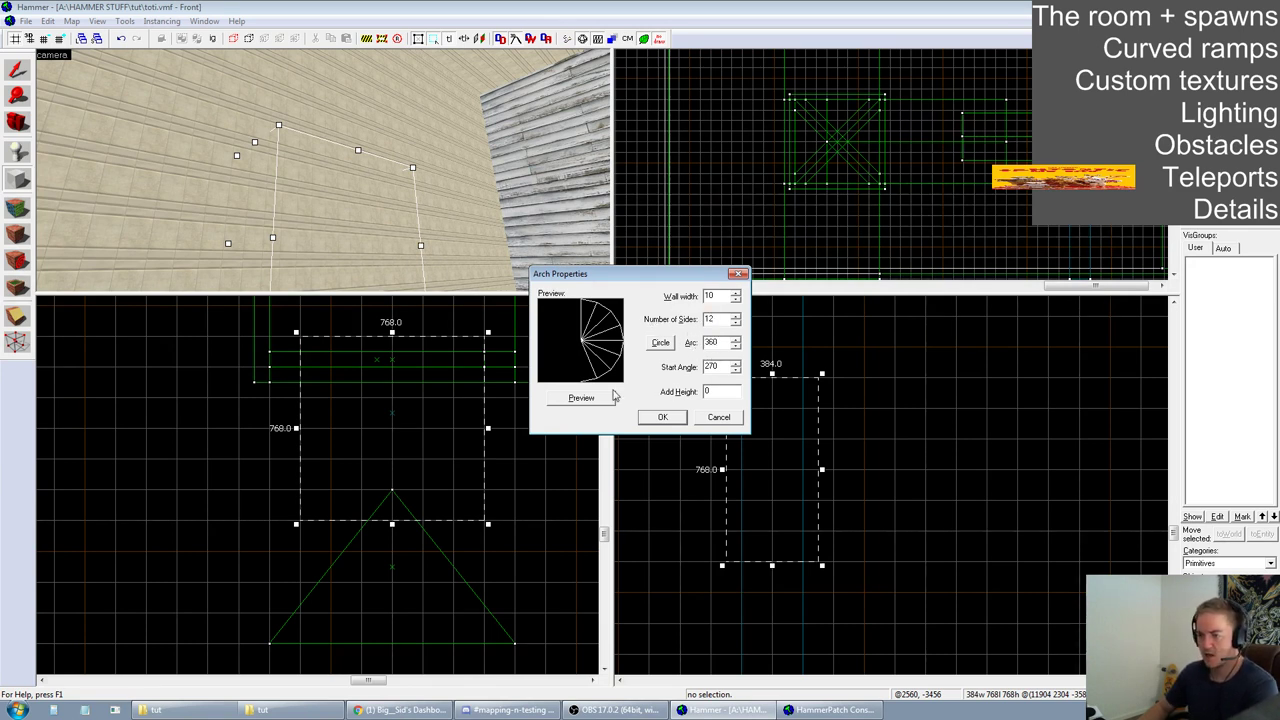
{"action": "left_click", "coordinate": [610, 399]}
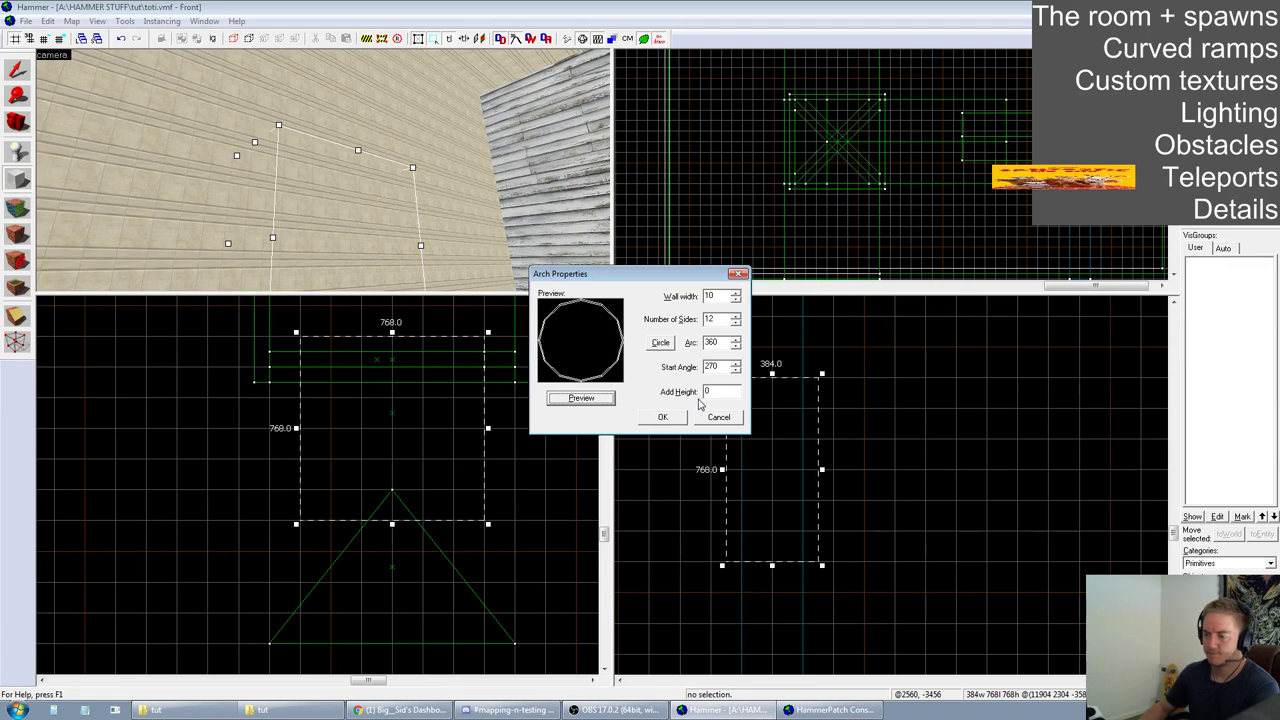
{"action": "left_click", "coordinate": [675, 419]}
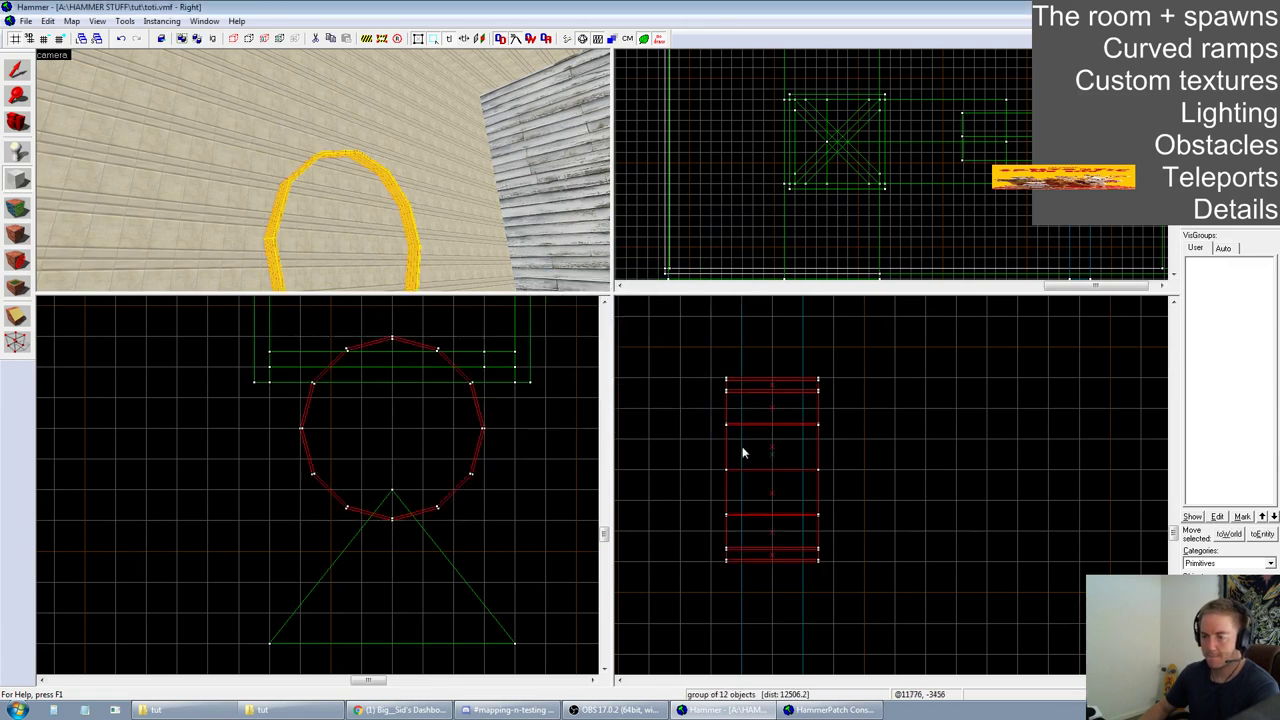
Examine the new ring against the end wall from several angles in an enlarged camera view
{"action": "left_click_drag", "start_coordinate": [613, 295], "coordinate": [953, 532]}
{"action": "key", "text": "z"}
{"action": "key", "text": "w"}
{"action": "key", "text": "s"}
{"action": "key", "text": "d"}
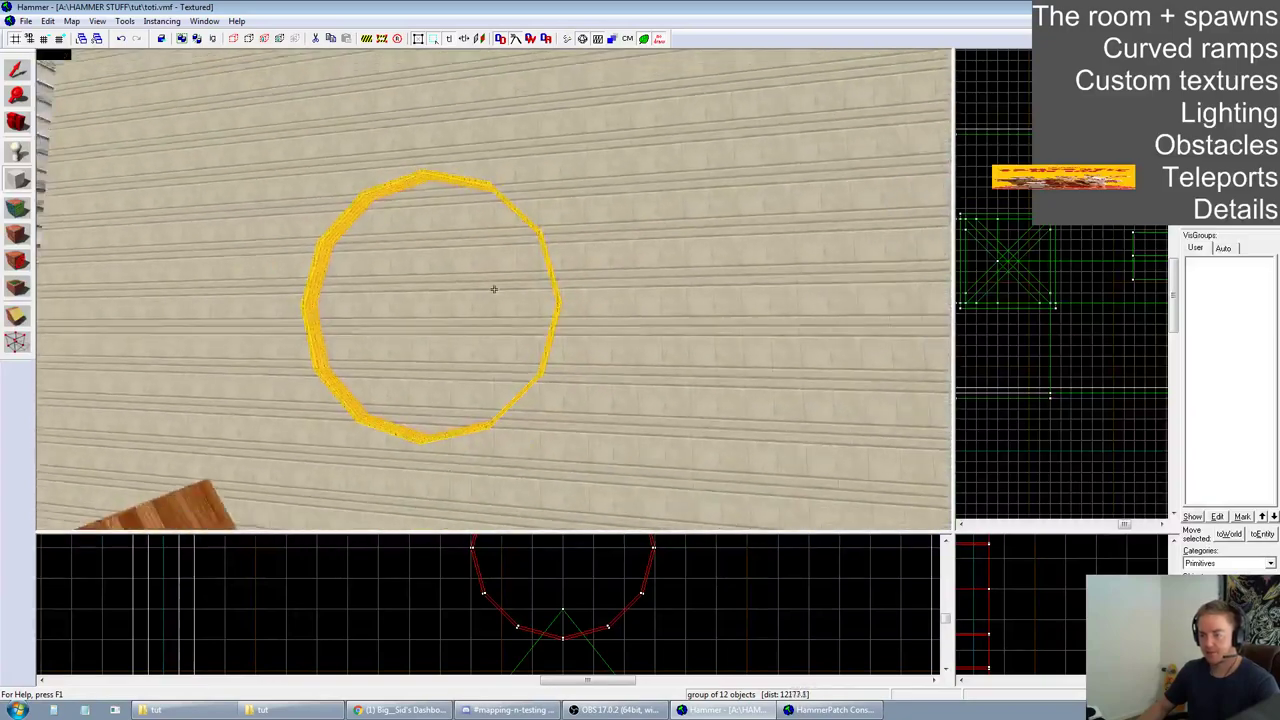
{"action": "key", "text": "w"}
{"action": "key", "text": "d"}
{"action": "key", "text": "a"}
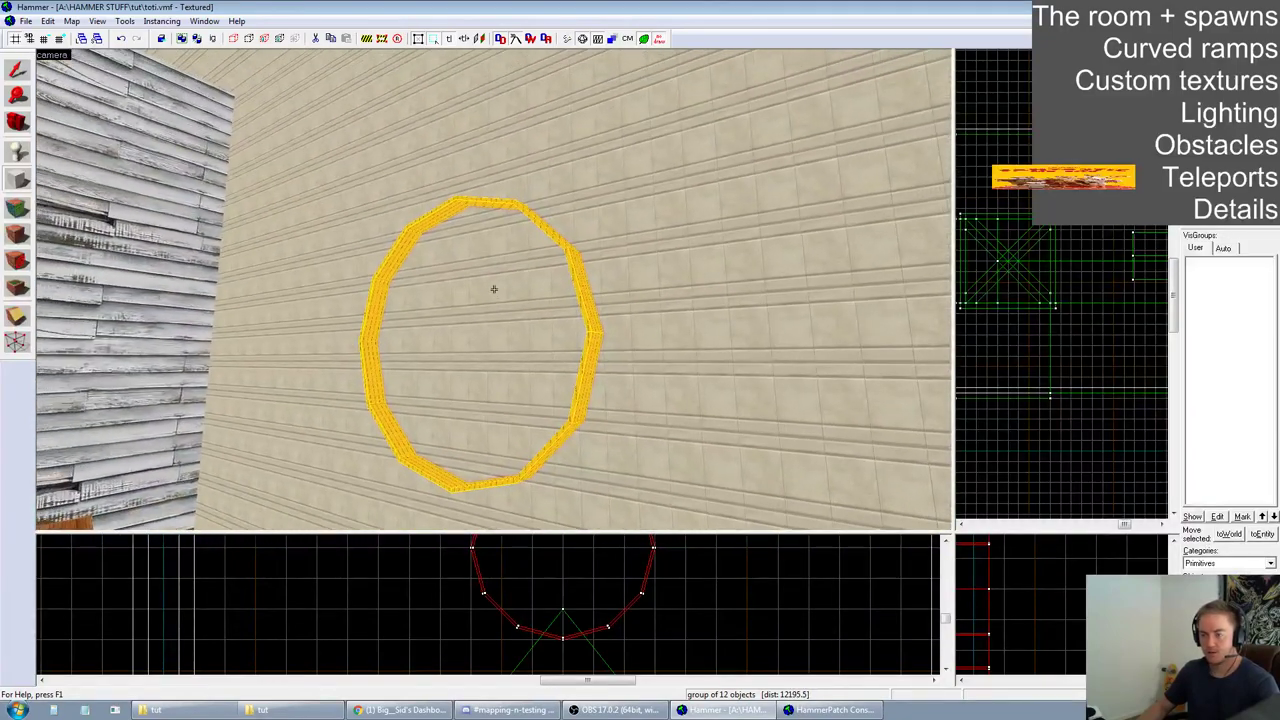
{"action": "left_click_drag", "start_coordinate": [950, 532], "coordinate": [650, 369]}
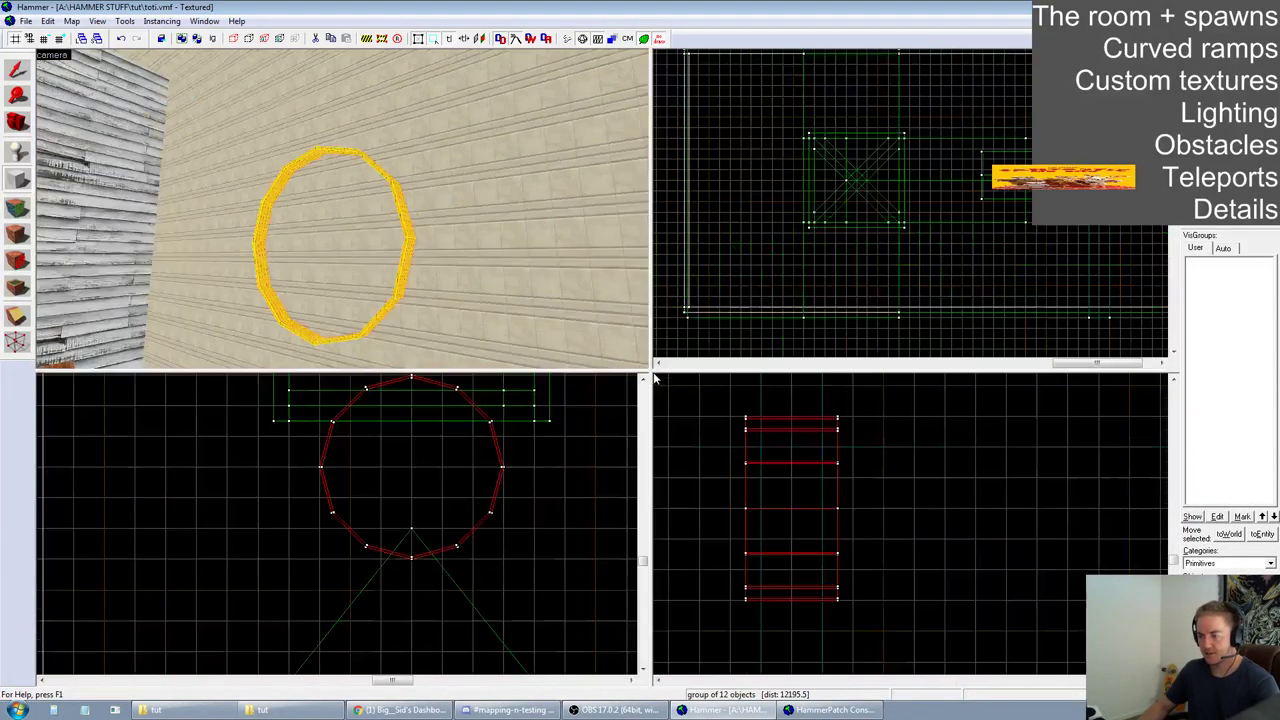
Try to carve the 12-sided ring out of the end wall and the brushes it overlaps
{"action": "left_click", "coordinate": [16, 70]}
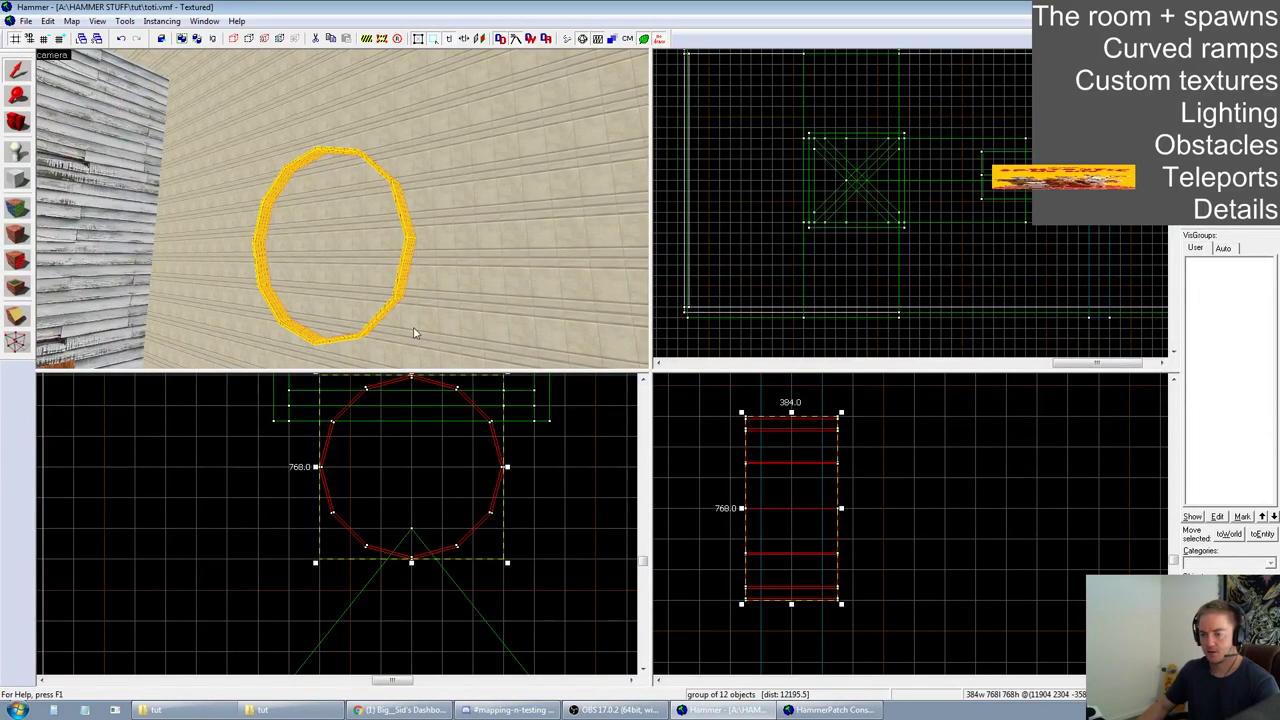
{"action": "right_click", "coordinate": [491, 431]}
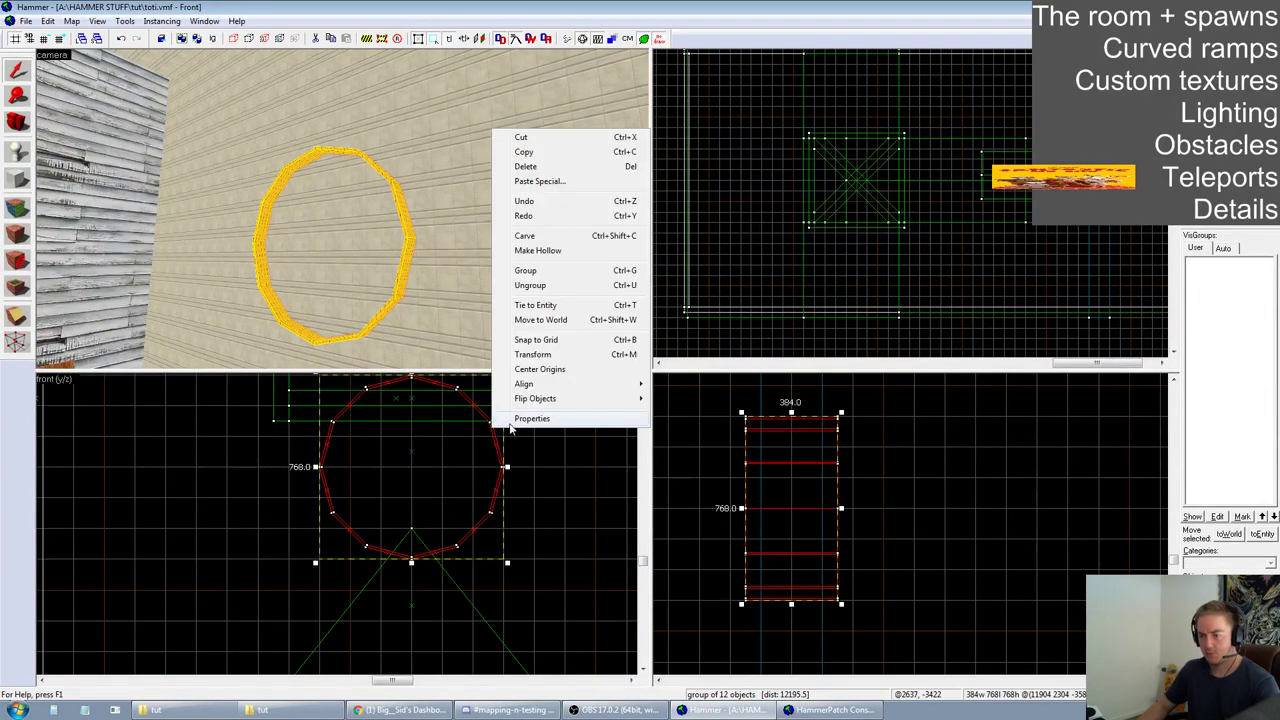
{"action": "left_click", "coordinate": [527, 237]}
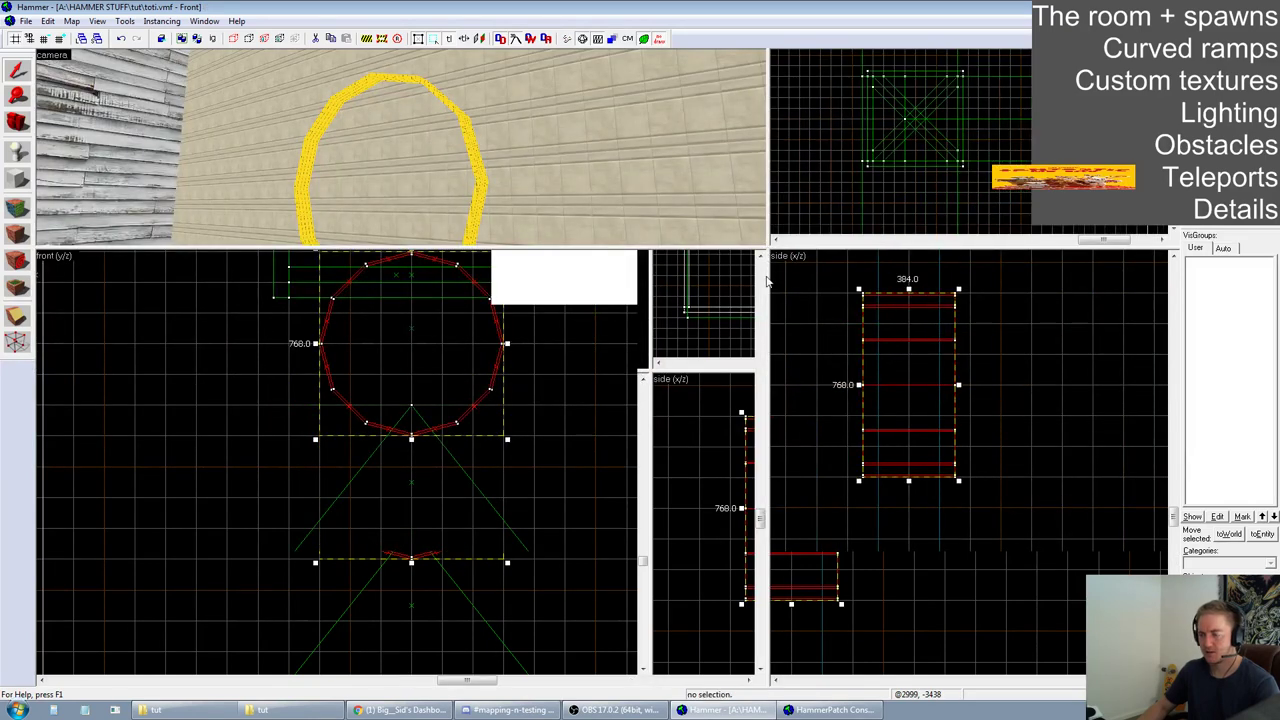
{"action": "left_click_drag", "start_coordinate": [768, 252], "coordinate": [768, 274]}
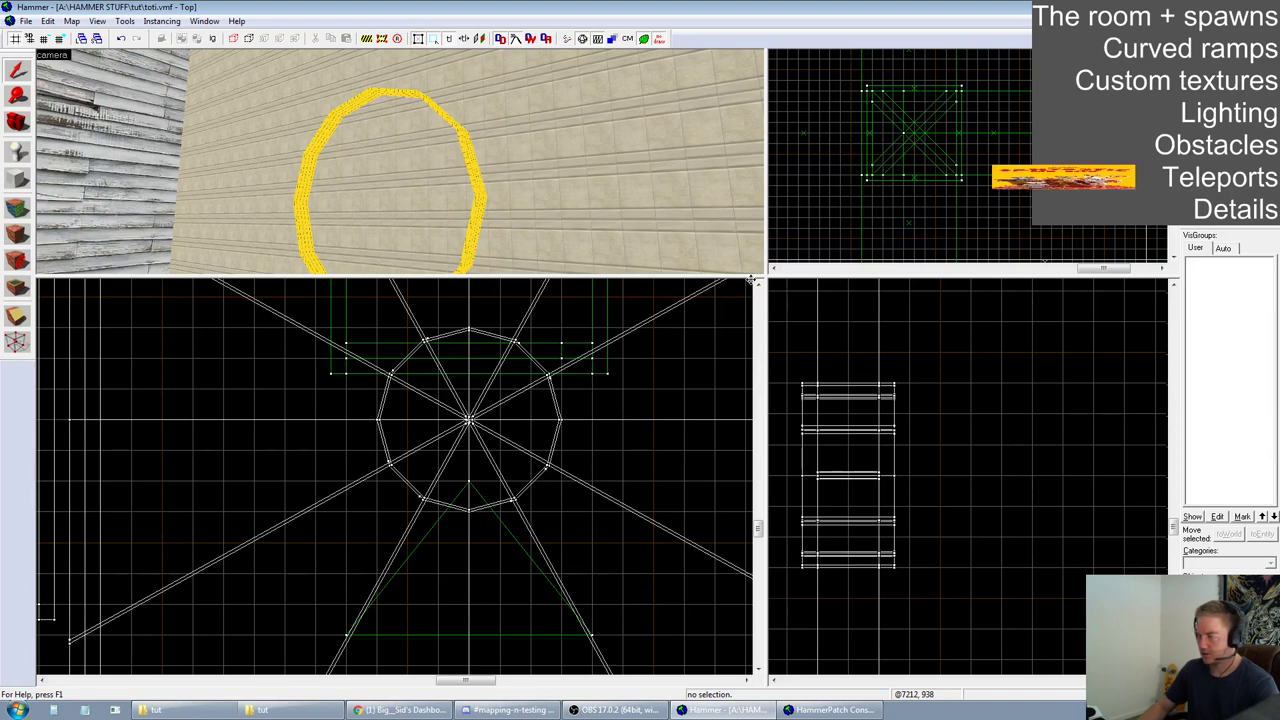
{"action": "left_click_drag", "start_coordinate": [757, 282], "coordinate": [742, 284]}
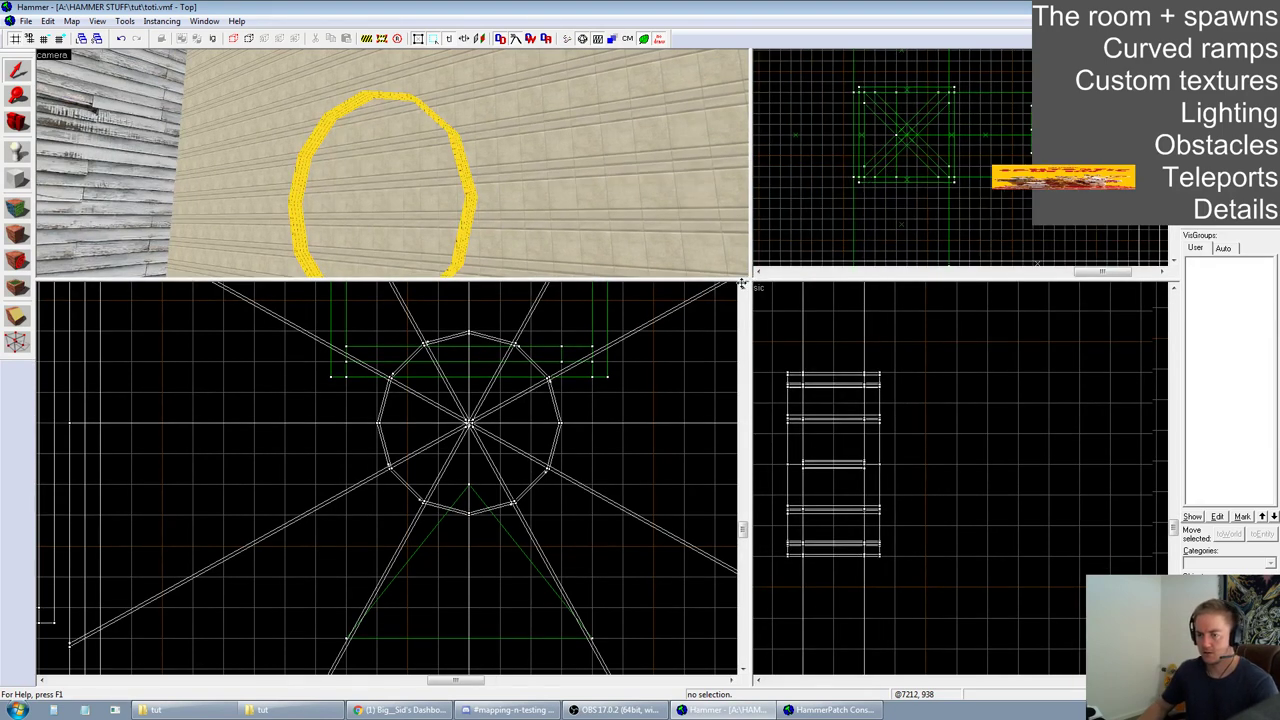
{"action": "left_click_drag", "start_coordinate": [618, 374], "coordinate": [601, 360]}
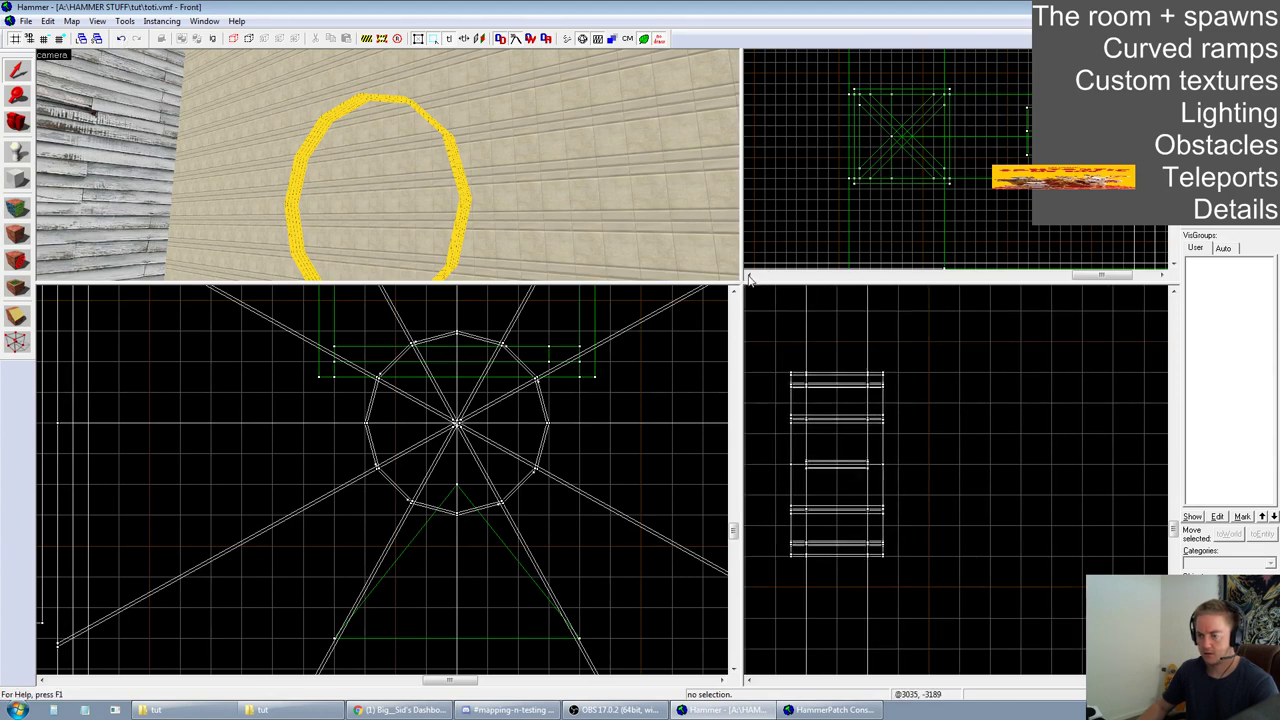
{"action": "left_click_drag", "start_coordinate": [752, 278], "coordinate": [769, 270]}
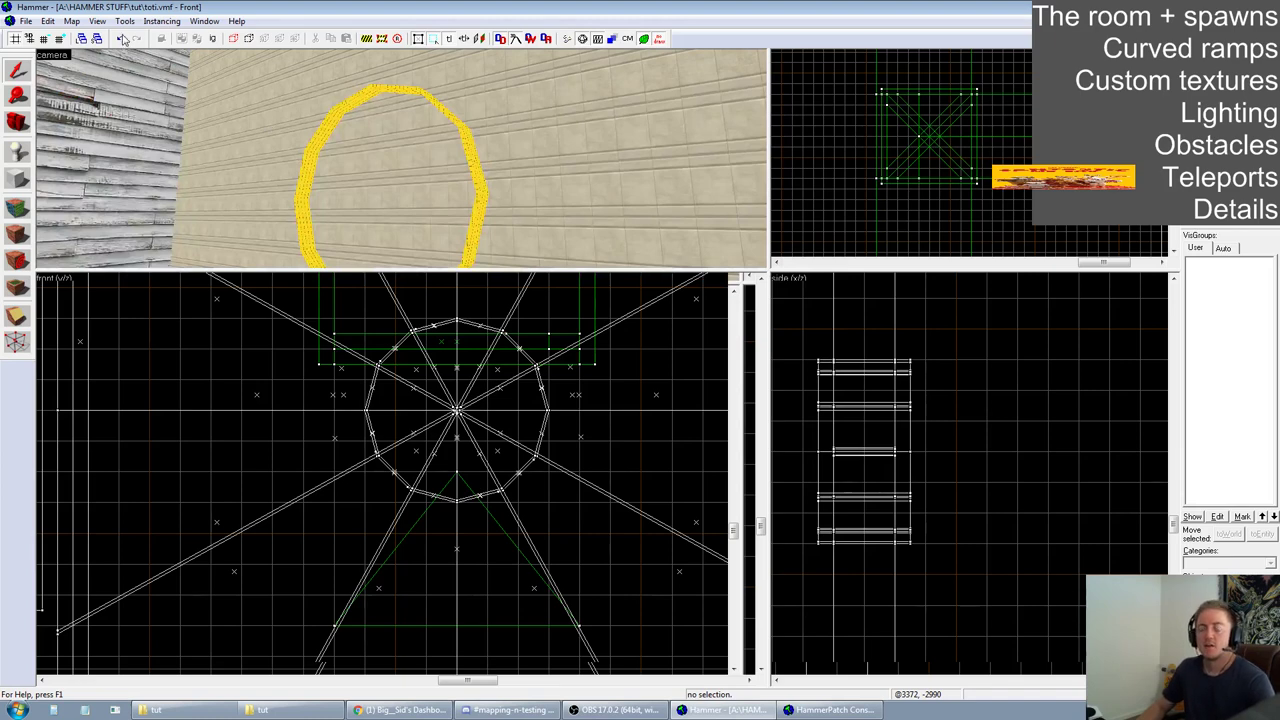
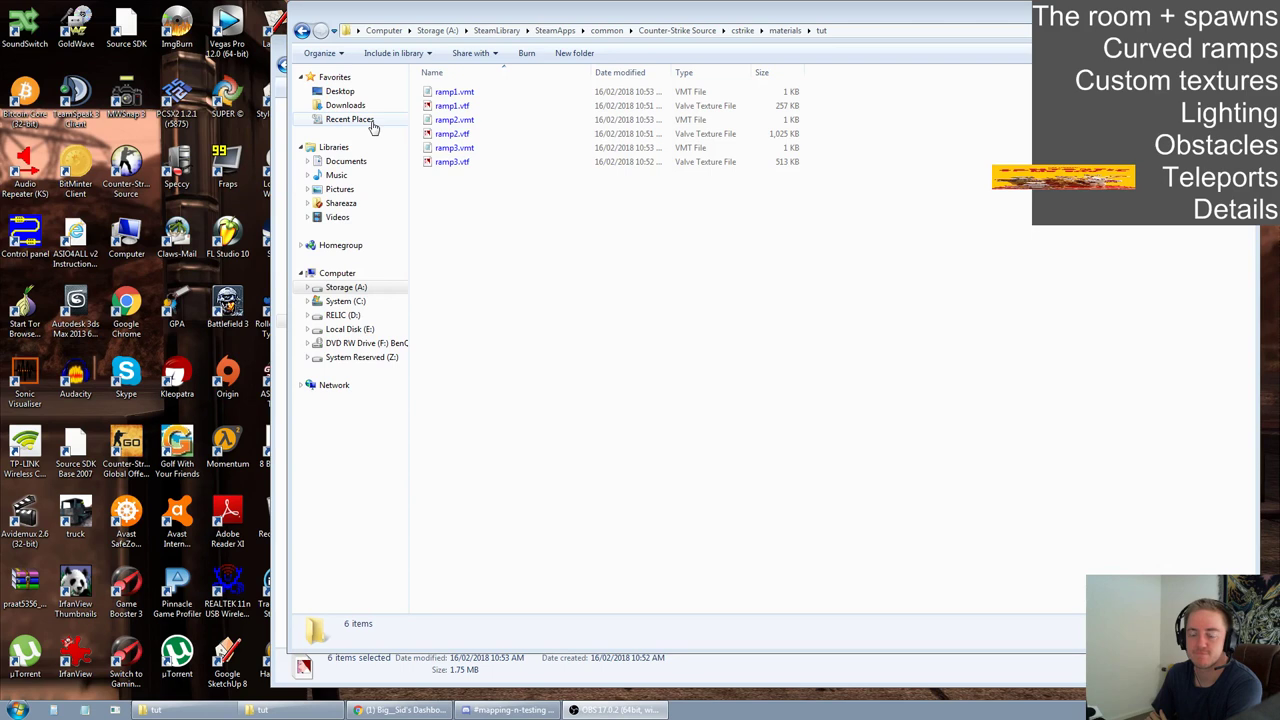
Relaunch Hammer and load the last autosaved map, declining to rename it to the original file
{"action": "left_click", "coordinate": [115, 710]}
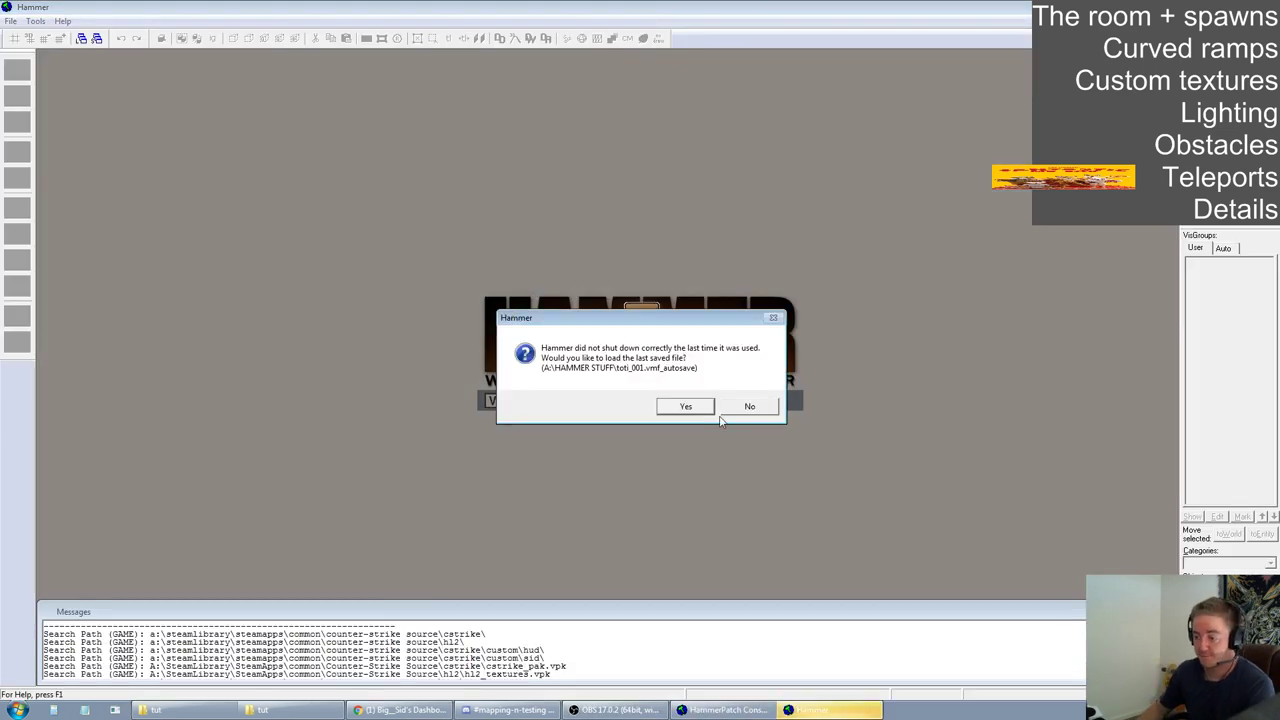
{"action": "left_click", "coordinate": [706, 412]}
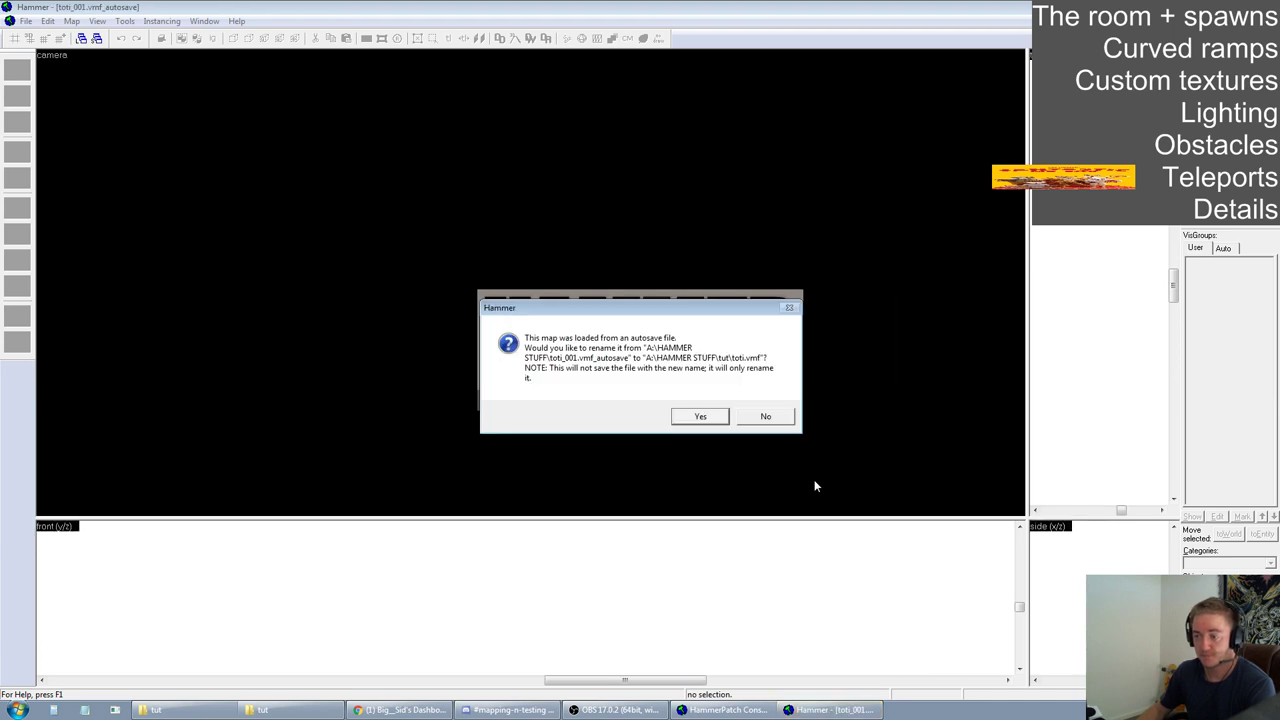
{"action": "left_click", "coordinate": [770, 417]}
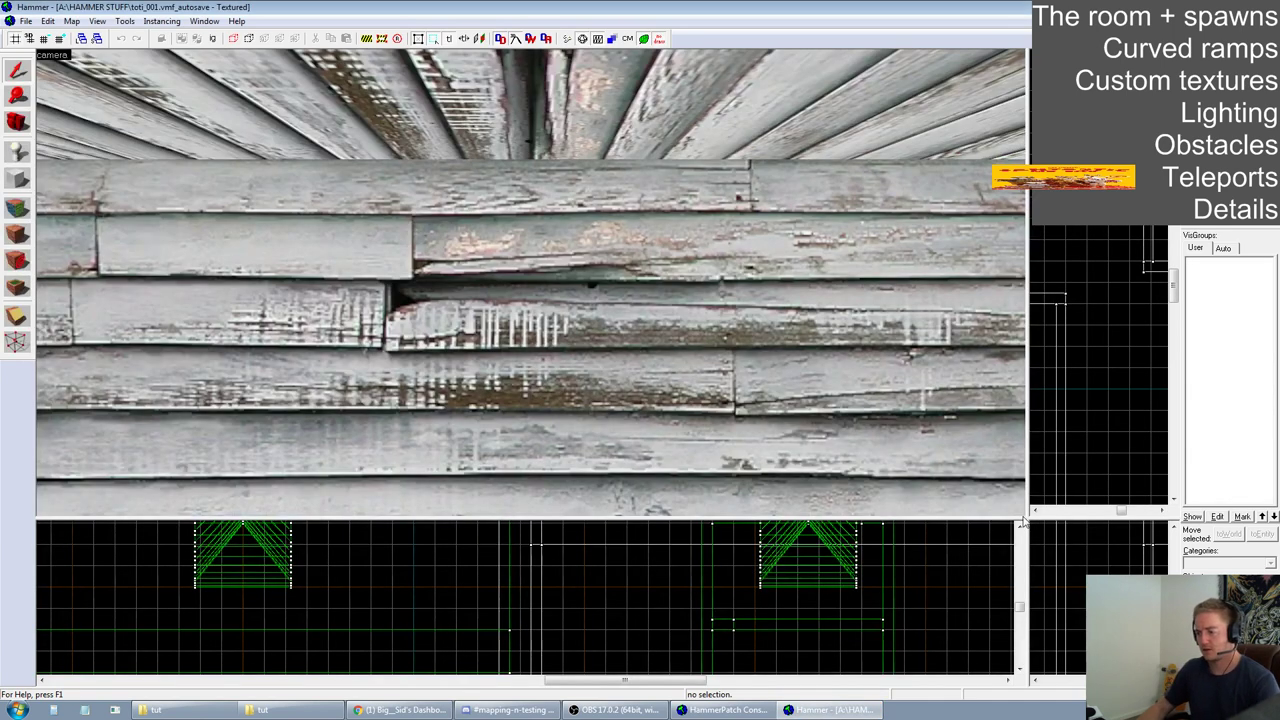
Fly through the recovered map in an enlarged camera view to check which rooms, walls and ramps were restored
{"action": "left_click_drag", "start_coordinate": [1026, 520], "coordinate": [1026, 623]}
{"action": "key", "text": "z"}
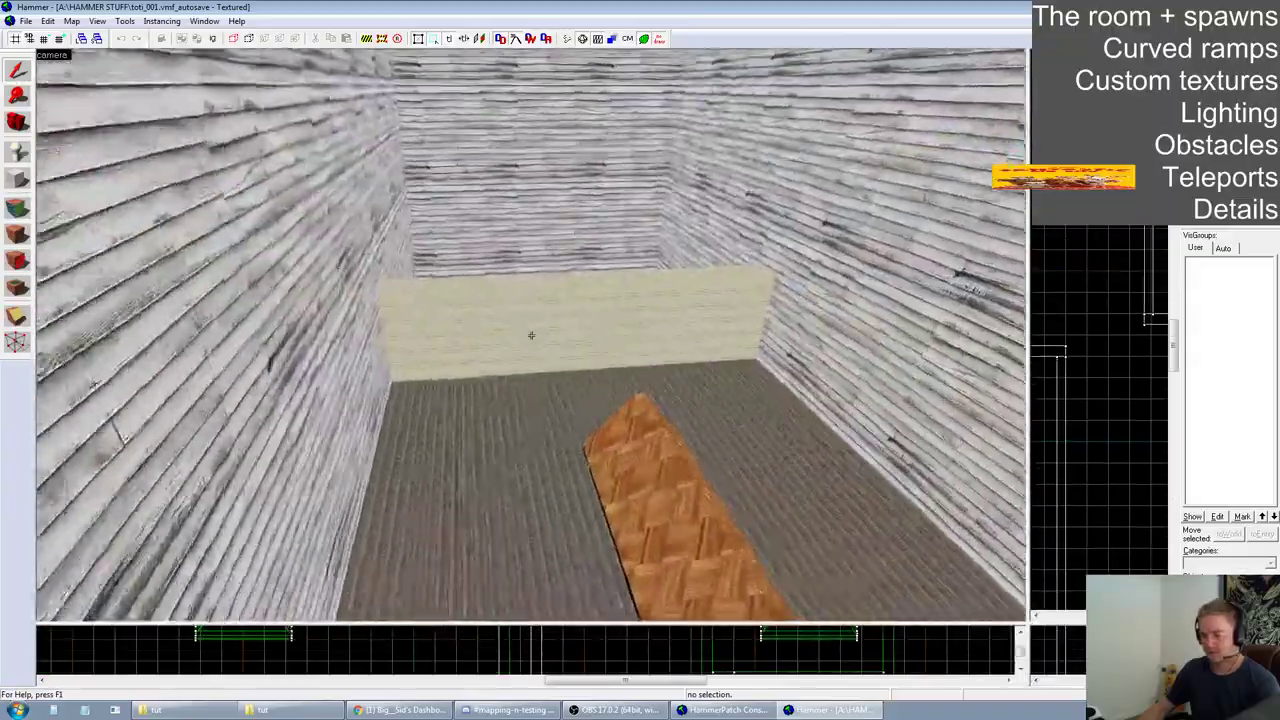
{"action": "key", "text": "w"}
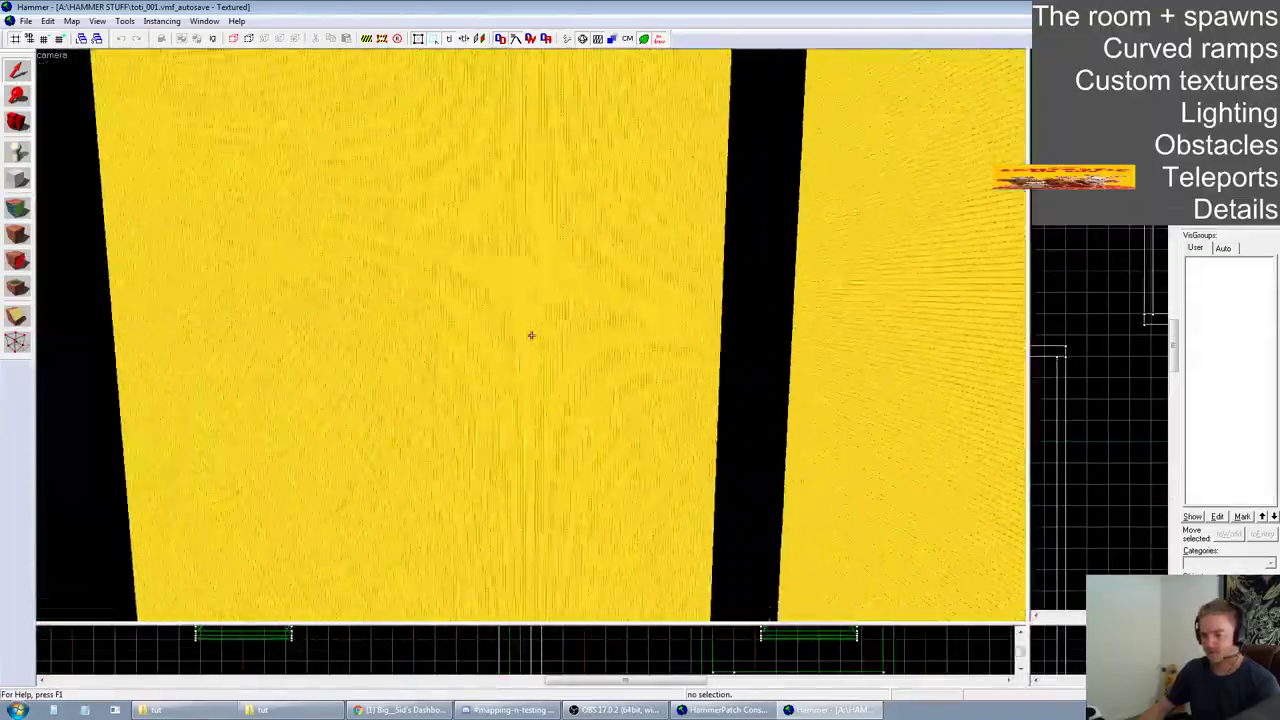
{"action": "key", "text": "w"}
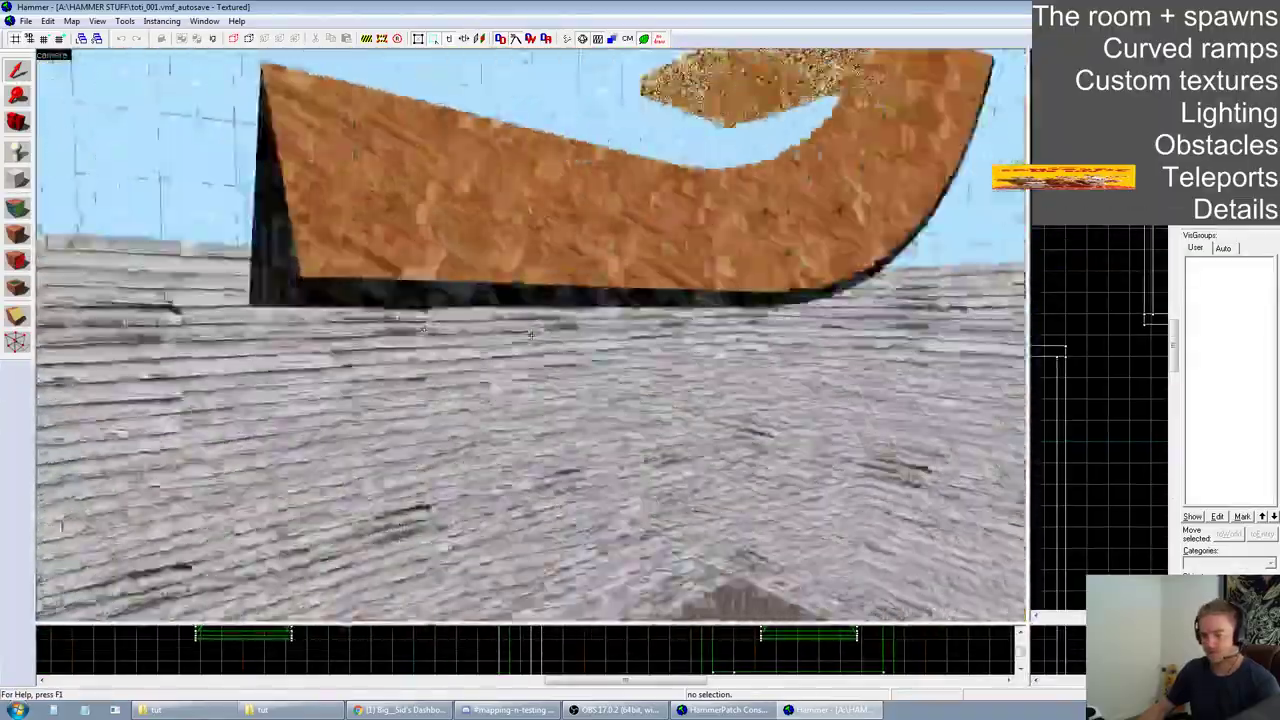
{"action": "key", "text": "w"}
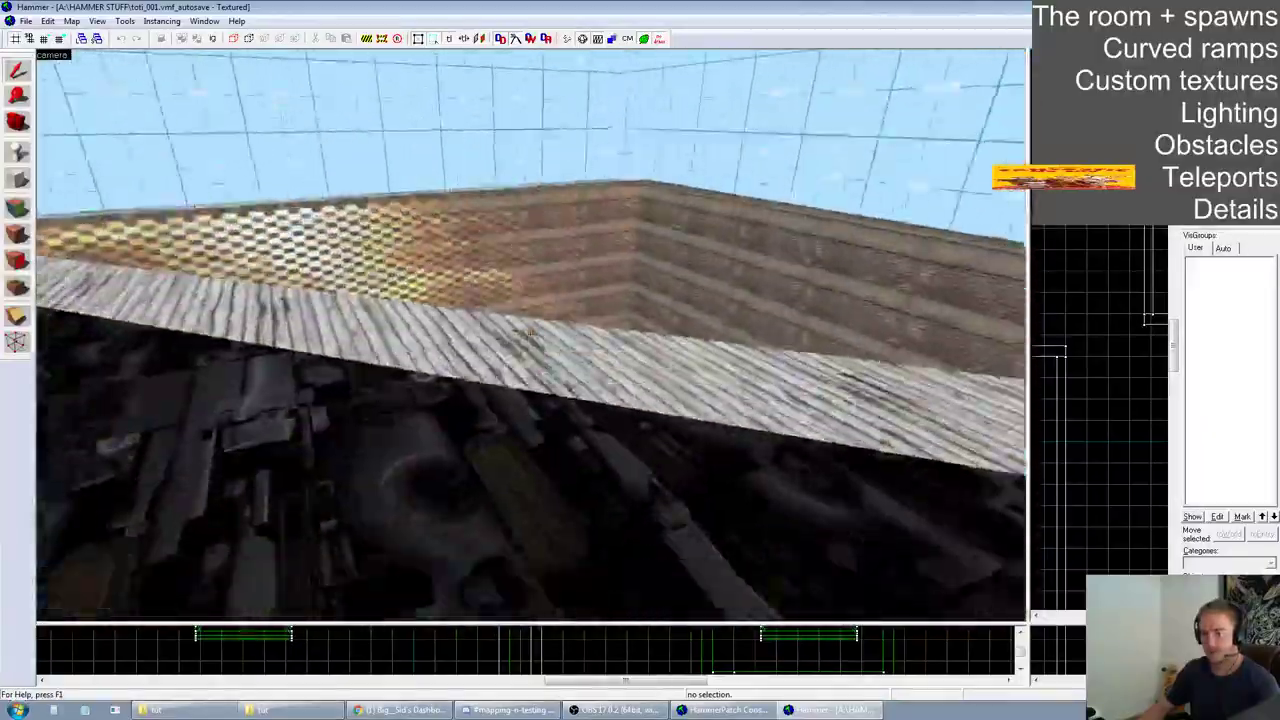
{"action": "key", "text": "w"}
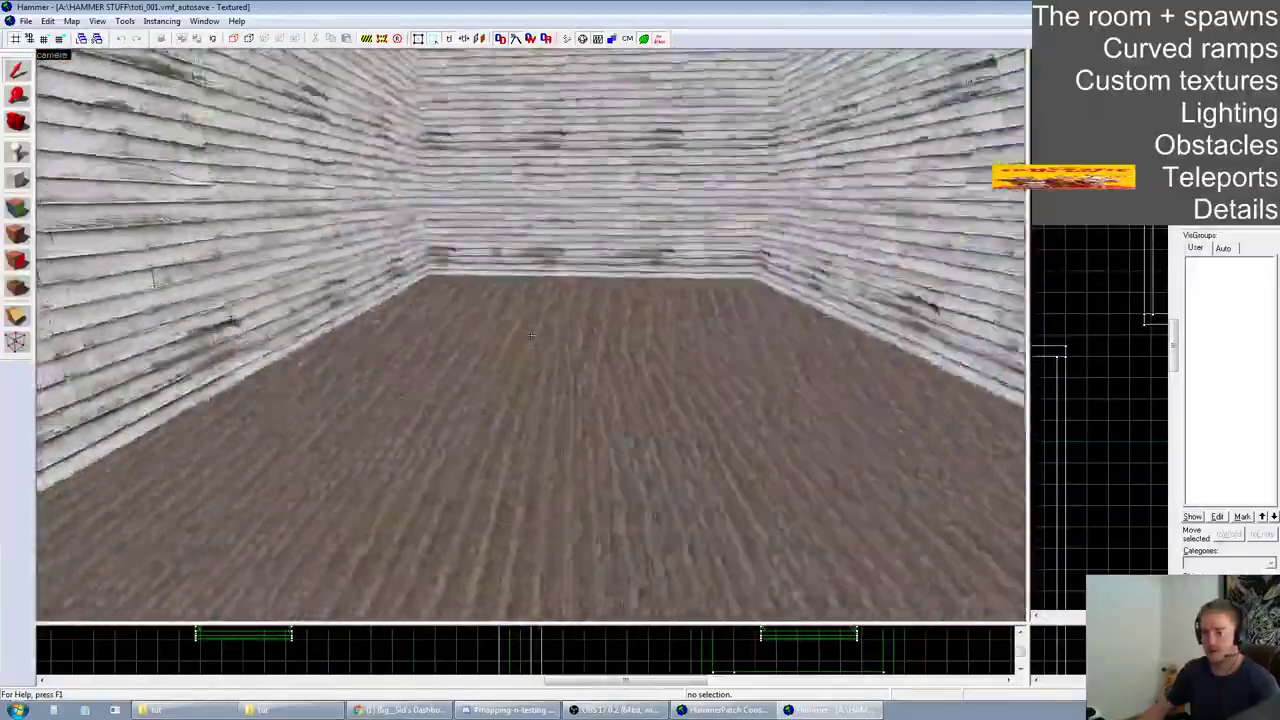
{"action": "key", "text": "s"}
{"action": "key", "text": "z"}
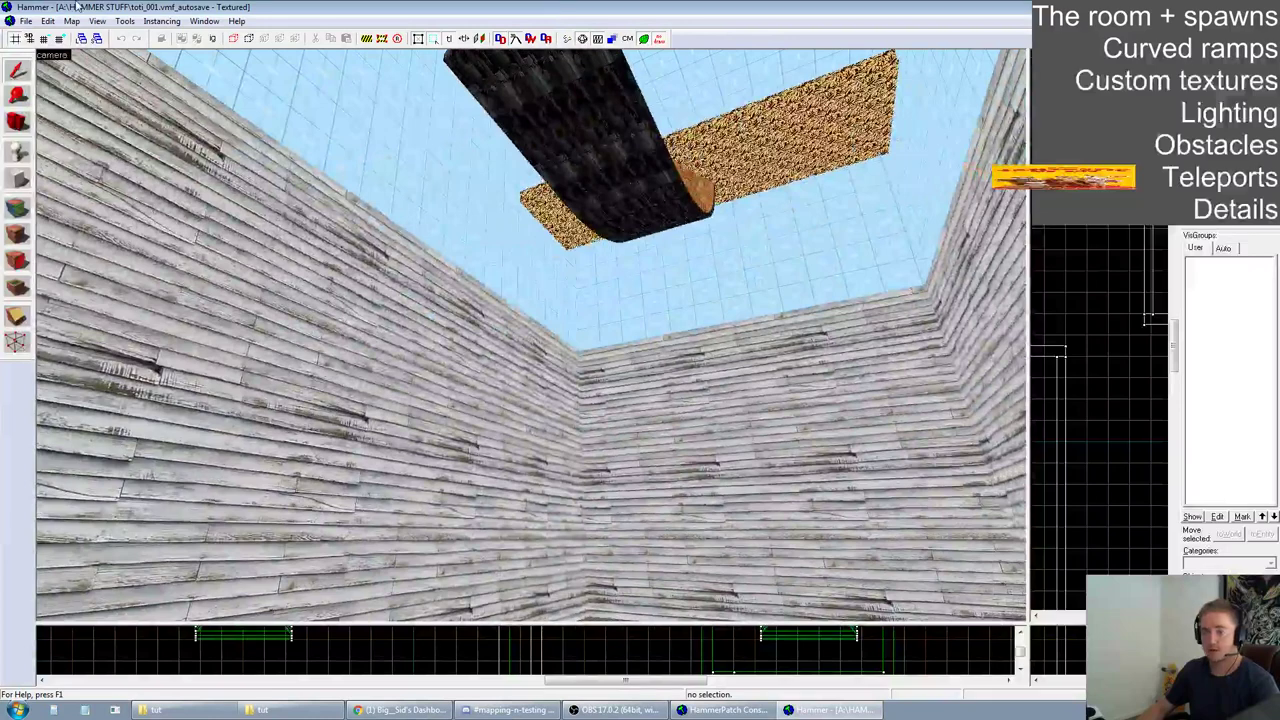
Save the recovered map into the tut folder, overwriting the existing toti.vmf
{"action": "left_click", "coordinate": [26, 21]}
{"action": "left_click", "coordinate": [62, 97]}
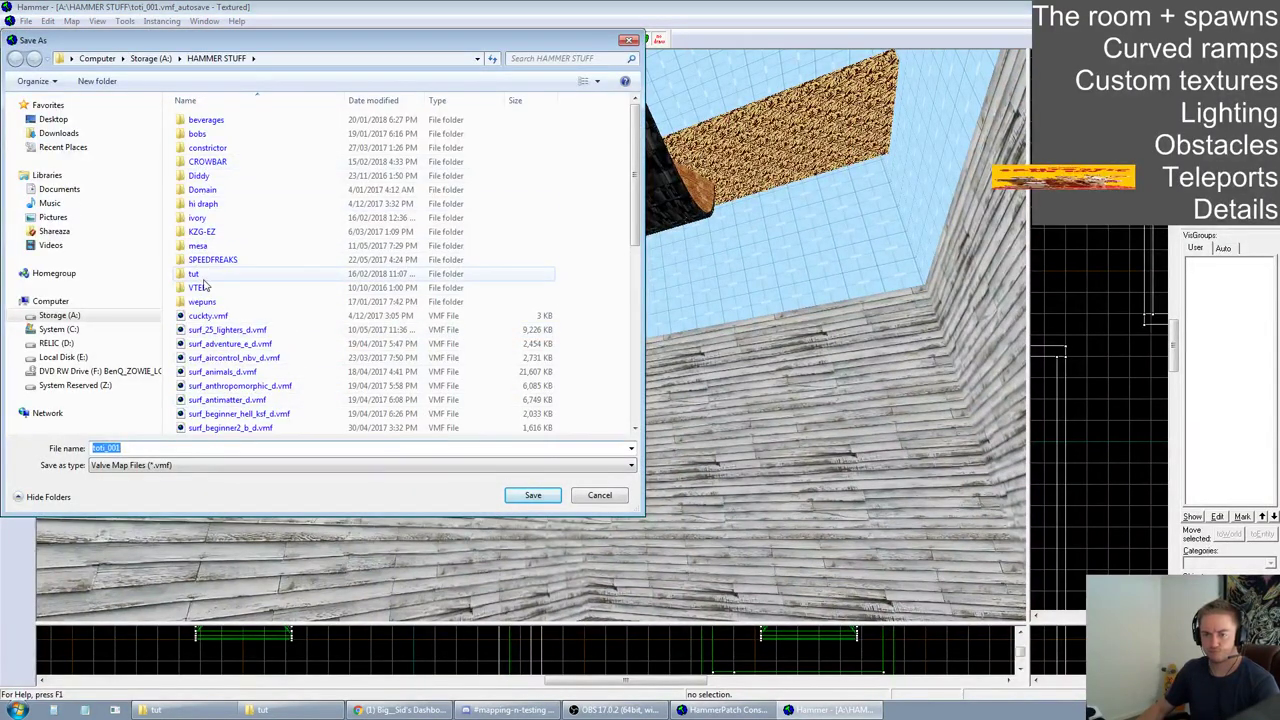
{"action": "double_click", "coordinate": [204, 277]}
{"action": "left_click", "coordinate": [212, 121]}
{"action": "left_click", "coordinate": [533, 496]}
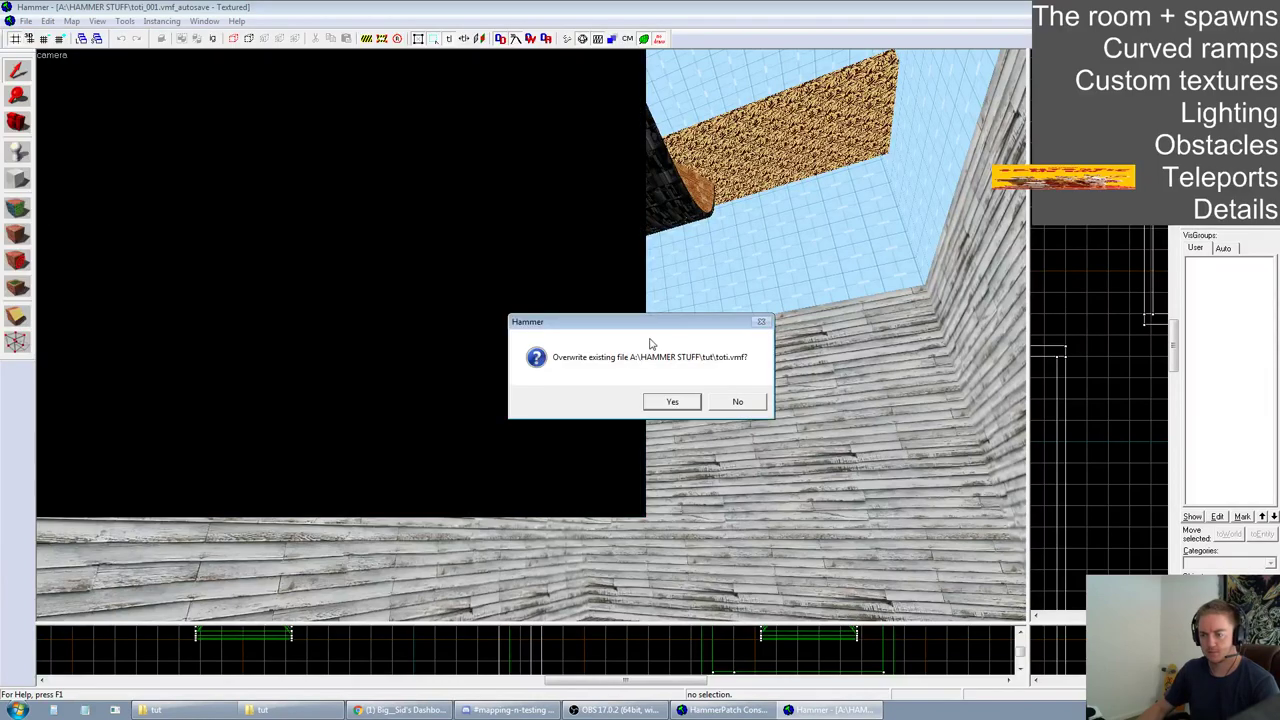
{"action": "left_click", "coordinate": [672, 401]}
Set the texture for new blocks to vehicle/metaltrain002d, picking it from only the textures used in the map
{"action": "left_click_drag", "start_coordinate": [1026, 624], "coordinate": [385, 266]}
{"action": "left_click", "coordinate": [620, 345]}
{"action": "scroll", "coordinate": [548, 369], "scroll_direction": "down", "scroll_amount": 6}
{"action": "scroll", "coordinate": [1060, 420], "scroll_direction": "up", "scroll_amount": 3}
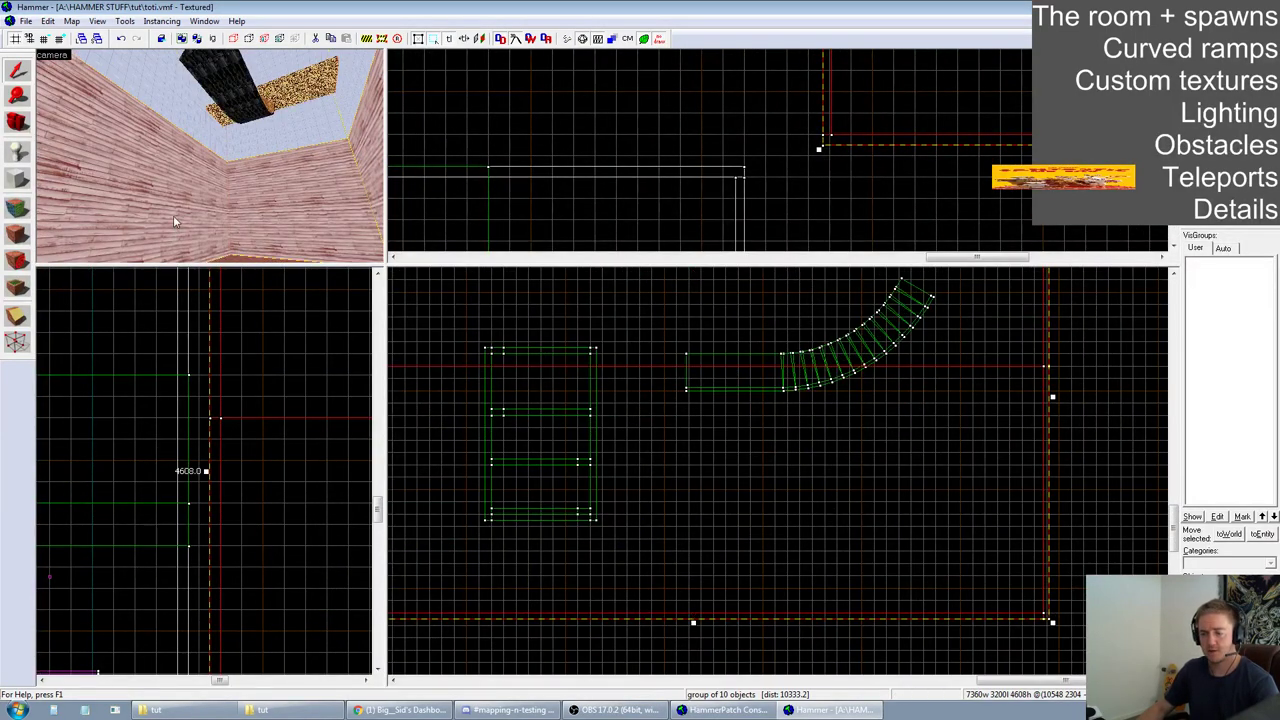
{"action": "left_click", "coordinate": [20, 178]}
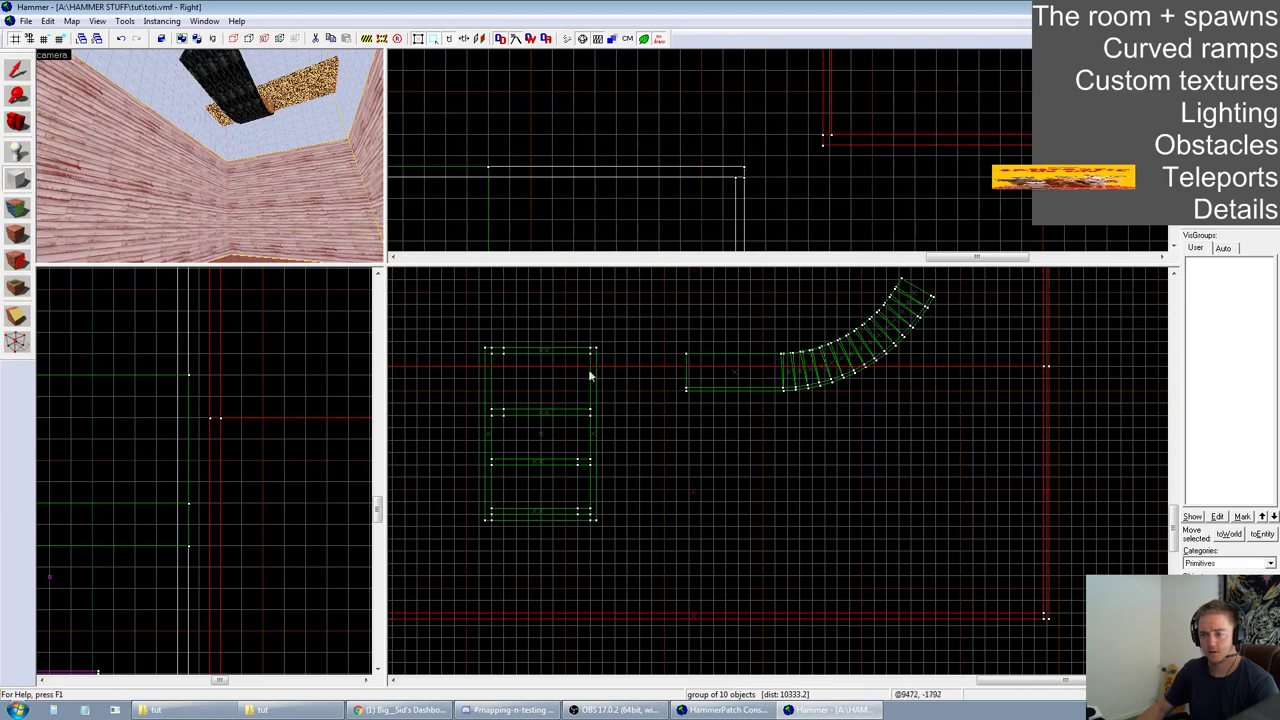
{"action": "left_click", "coordinate": [1204, 213]}
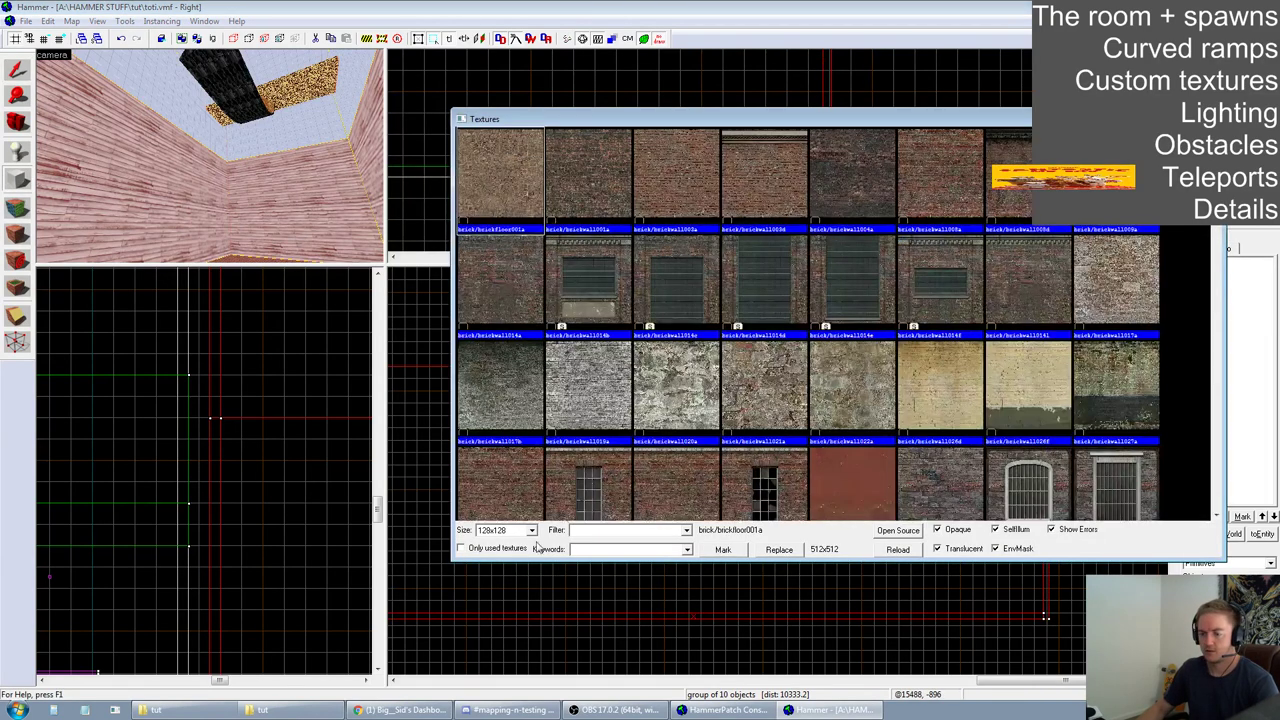
{"action": "left_click", "coordinate": [497, 548]}
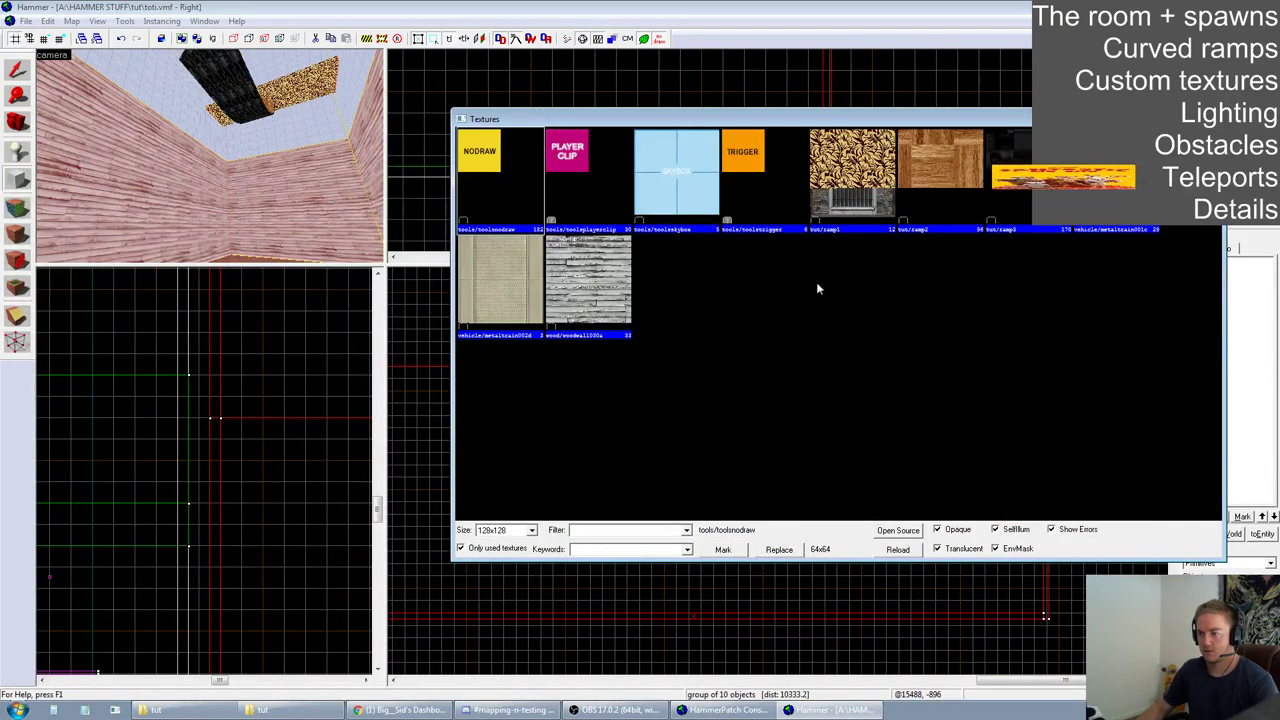
{"action": "double_click", "coordinate": [540, 283]}
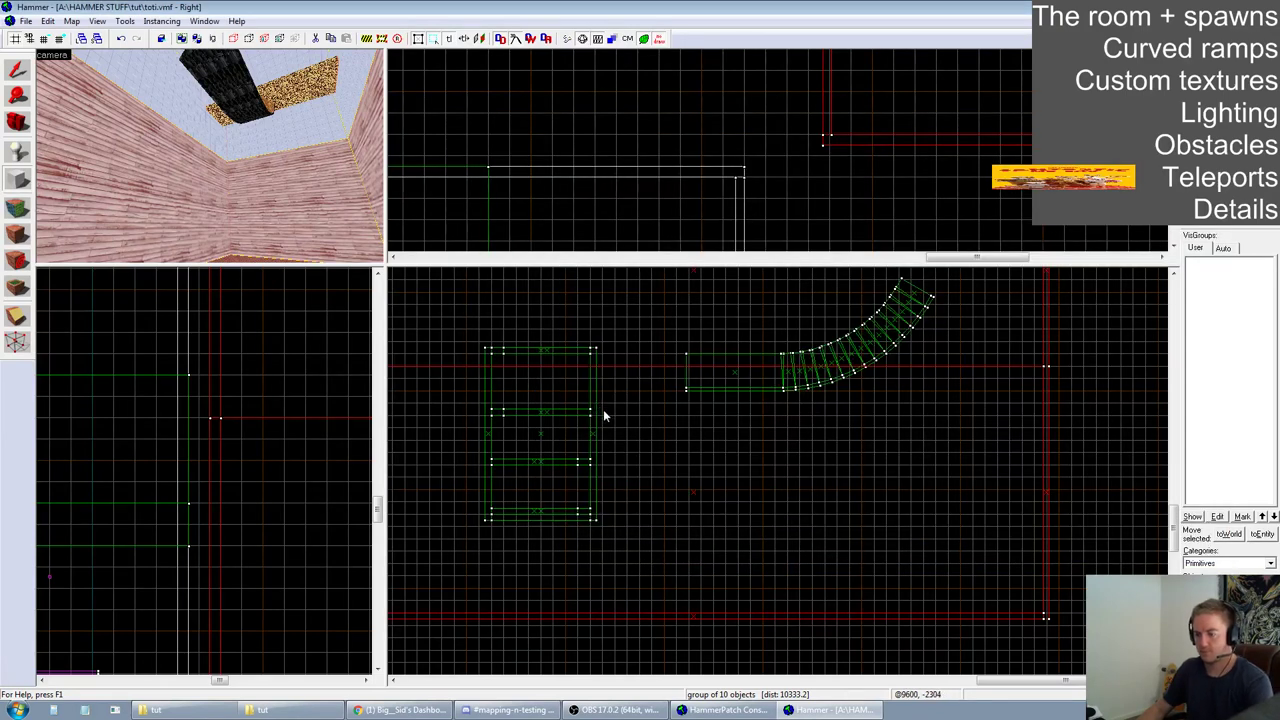
Create a slab 4672 units long, 3200 wide and 128 high from the box's edge to the room's far wall
{"action": "key", "text": "bracketleft"}
{"action": "mouse_move", "coordinate": [597, 407]}
{"action": "left_mouse_down"}
{"action": "mouse_move", "coordinate": [651, 423]}
{"action": "mouse_move", "coordinate": [1047, 418]}
{"action": "left_mouse_up"}
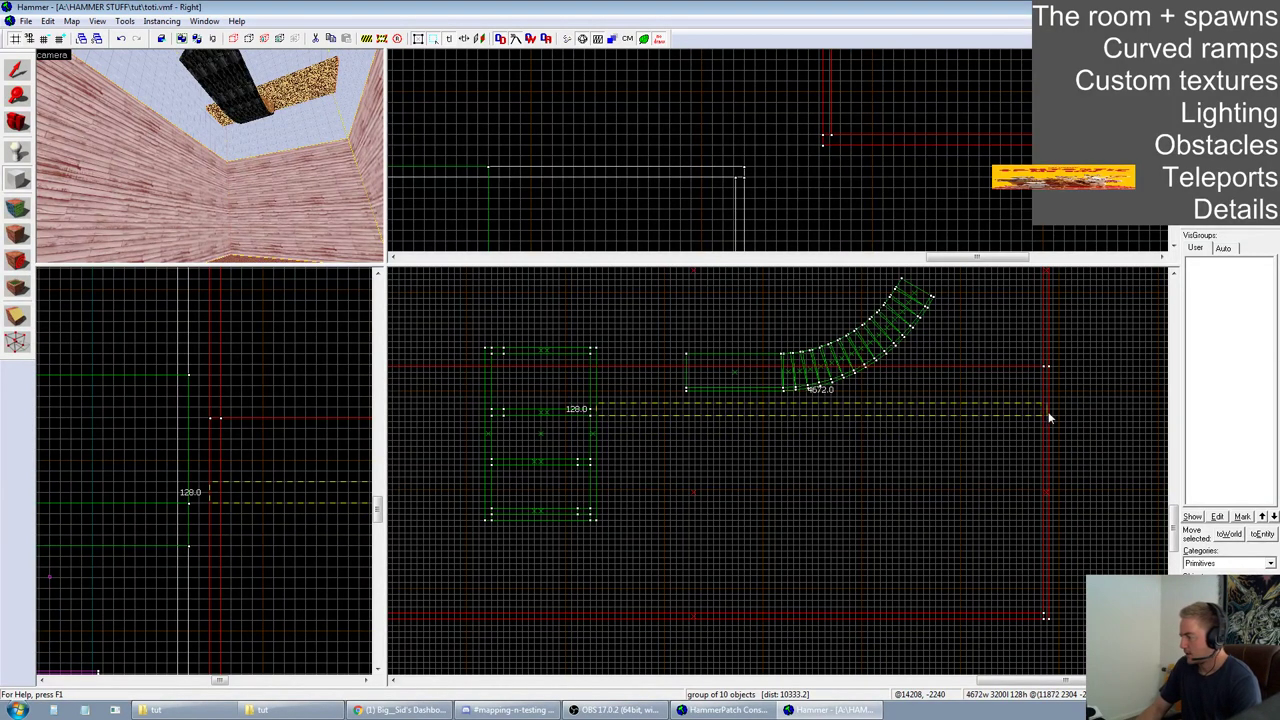
{"action": "left_click", "coordinate": [1048, 417]}
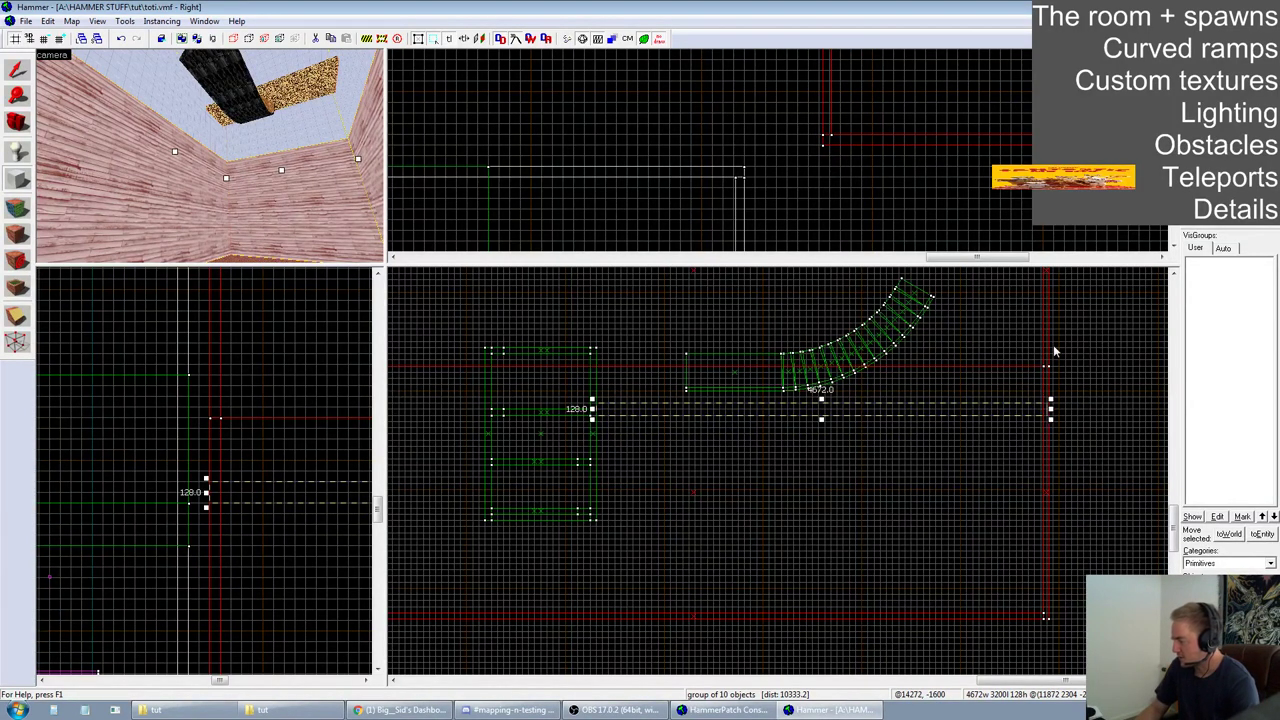
{"action": "key", "text": "Return"}
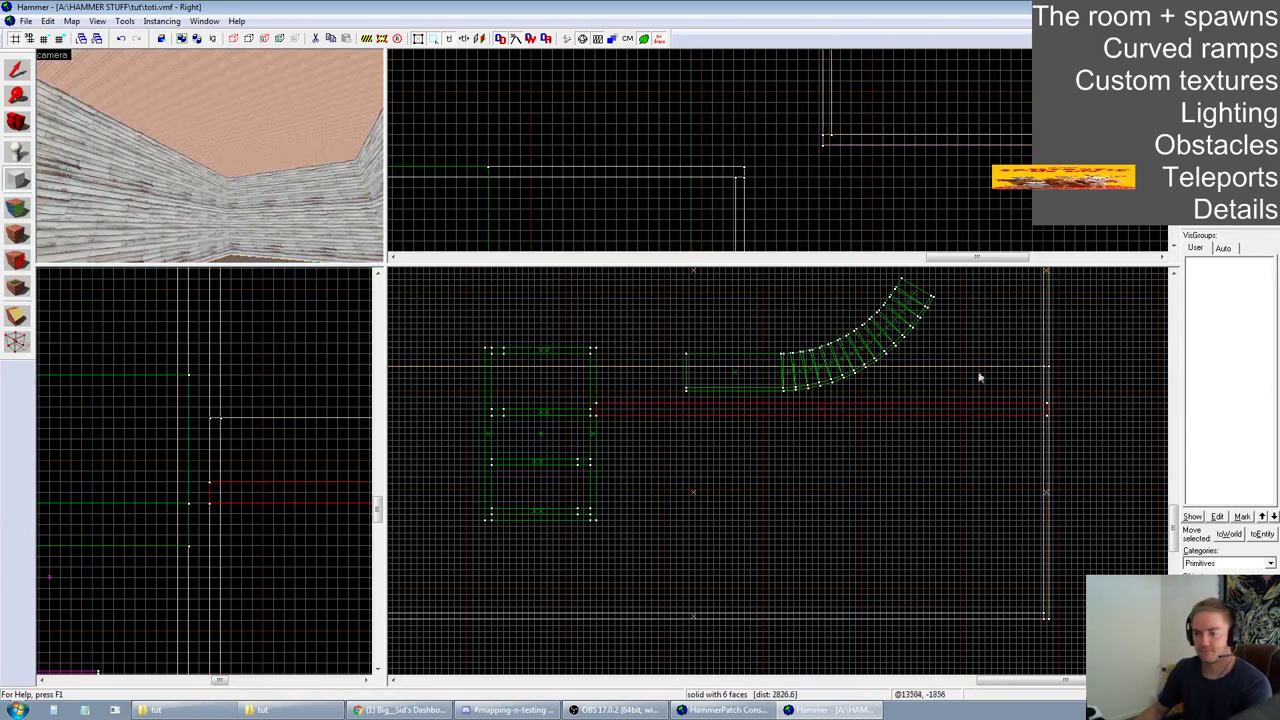
Create three more 128-unit-high slabs around the box: one on each side, and a 1472 by 3072 slab filling the remaining room end
{"action": "scroll", "coordinate": [697, 378], "scroll_direction": "down", "scroll_amount": 2}
{"action": "scroll", "coordinate": [556, 388], "scroll_direction": "up", "scroll_amount": 3}
{"action": "left_click", "coordinate": [20, 73]}
{"action": "left_click", "coordinate": [19, 187]}
{"action": "left_click_drag", "start_coordinate": [386, 266], "coordinate": [326, 568]}
{"action": "scroll", "coordinate": [729, 447], "scroll_direction": "down", "scroll_amount": 7}
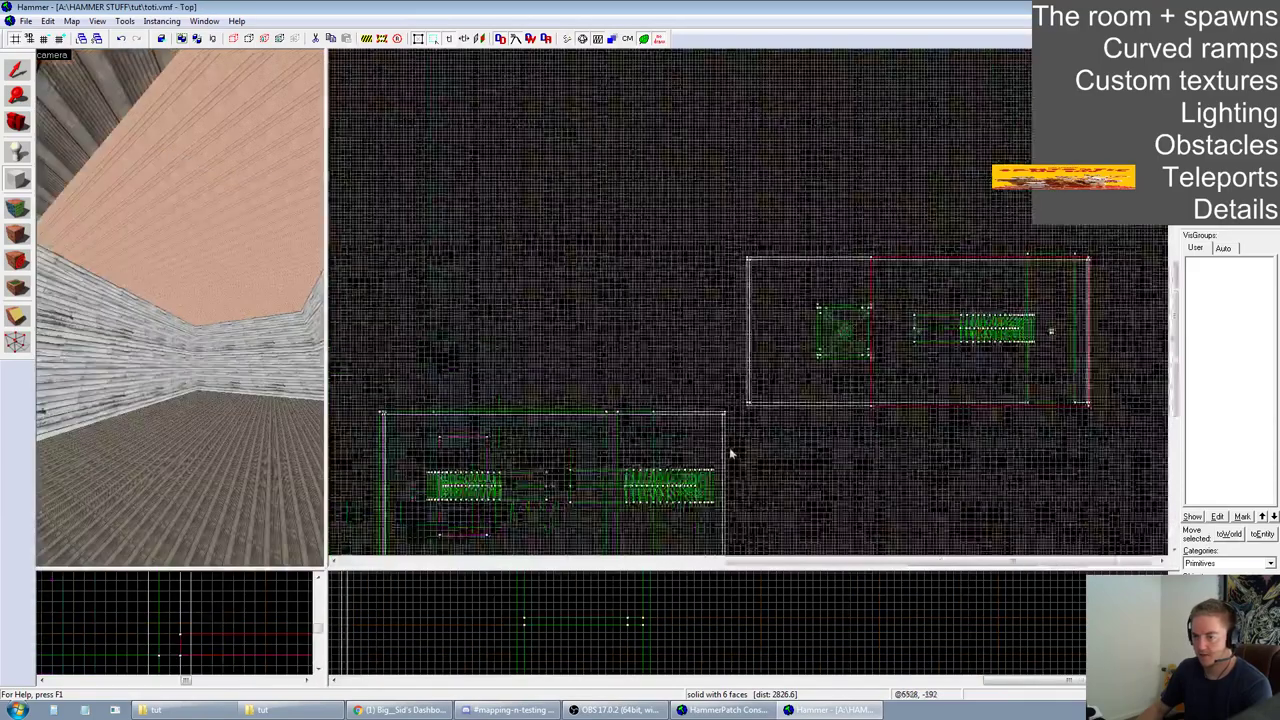
{"action": "scroll", "coordinate": [854, 389], "scroll_direction": "up", "scroll_amount": 7}
{"action": "scroll", "coordinate": [710, 360], "scroll_direction": "up", "scroll_amount": 2}
{"action": "mouse_move", "coordinate": [422, 403]}
{"action": "left_mouse_down"}
{"action": "mouse_move", "coordinate": [654, 229]}
{"action": "mouse_move", "coordinate": [710, 167]}
{"action": "left_mouse_up"}
{"action": "scroll", "coordinate": [779, 149], "scroll_direction": "down", "scroll_amount": 3}
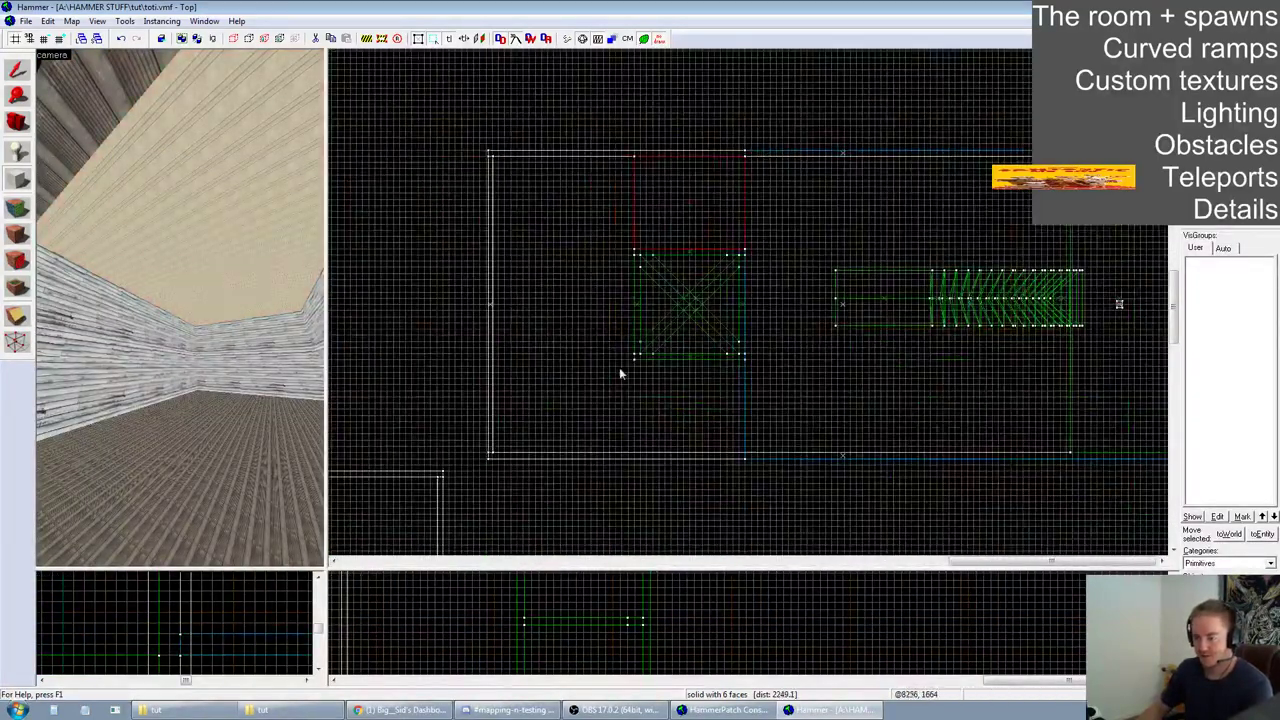
{"action": "left_click_drag", "start_coordinate": [634, 361], "coordinate": [742, 458]}
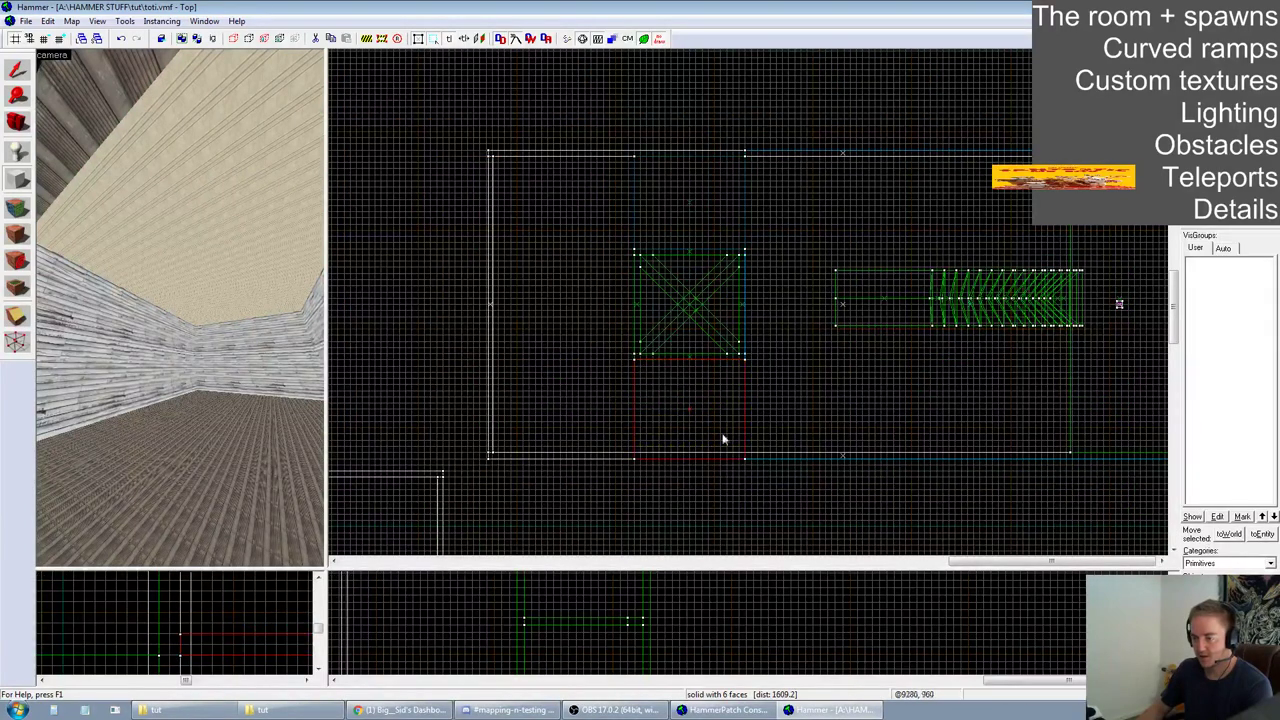
{"action": "left_click_drag", "start_coordinate": [492, 157], "coordinate": [641, 459]}
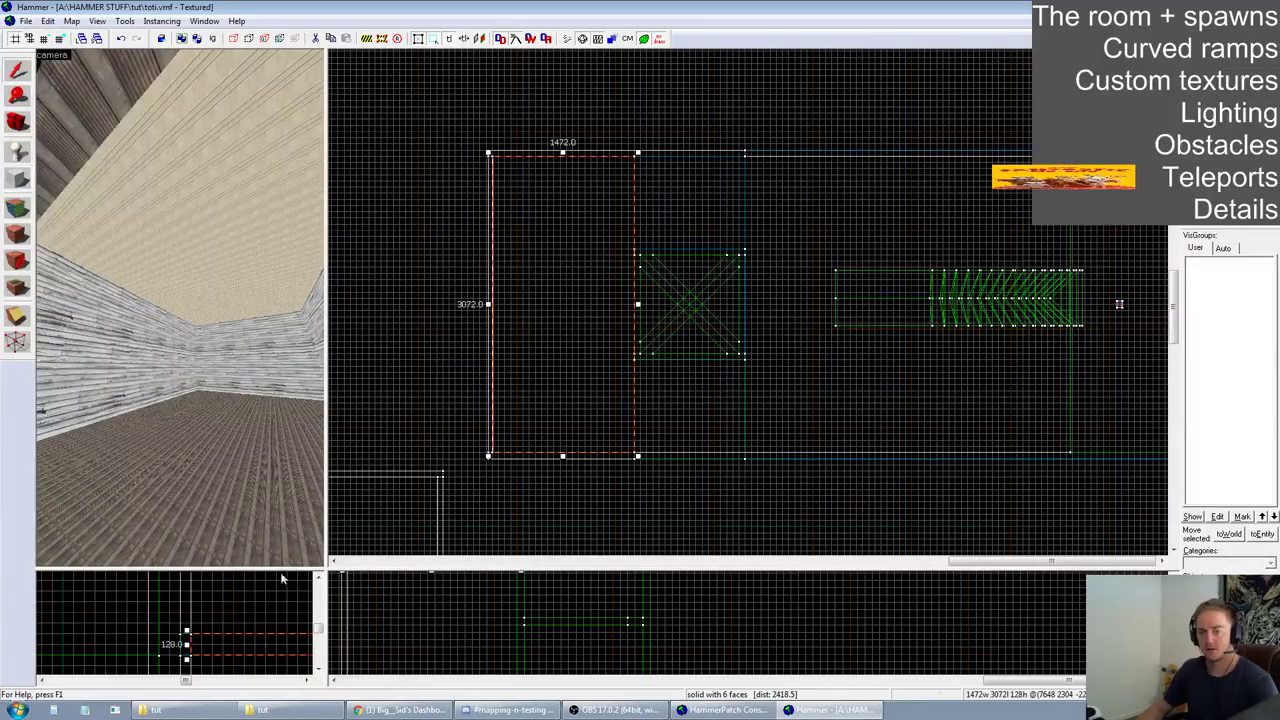
Select all four beige metal slabs around the box and tie them to a func_detail entity
{"action": "left_click_drag", "start_coordinate": [328, 568], "coordinate": [999, 595]}
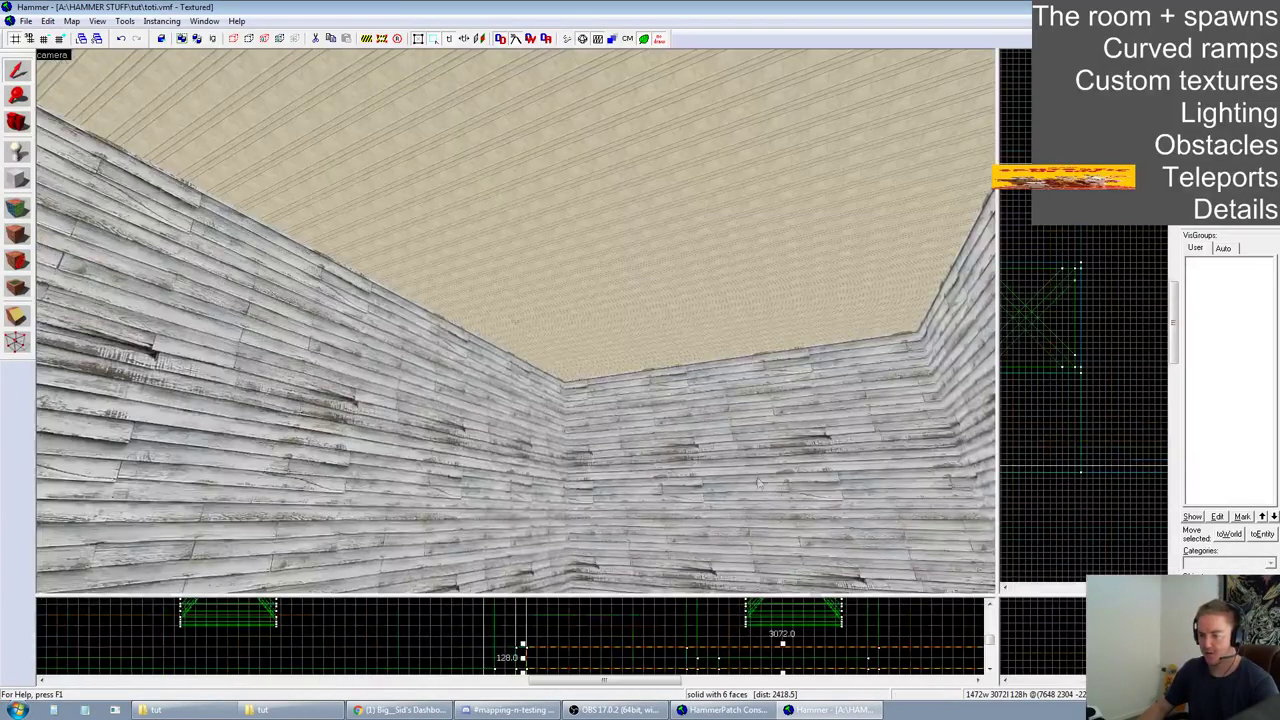
{"action": "key", "text": "z"}
{"action": "key", "text": "w"}
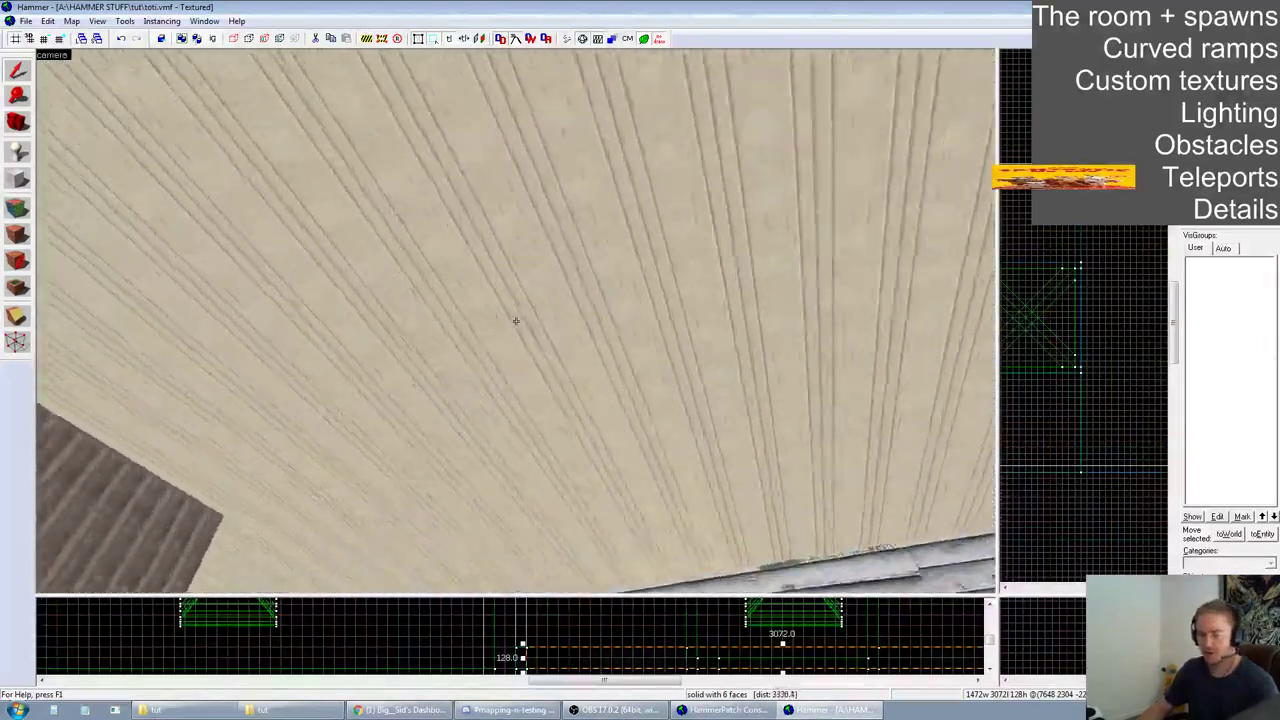
{"action": "key", "text": "s"}
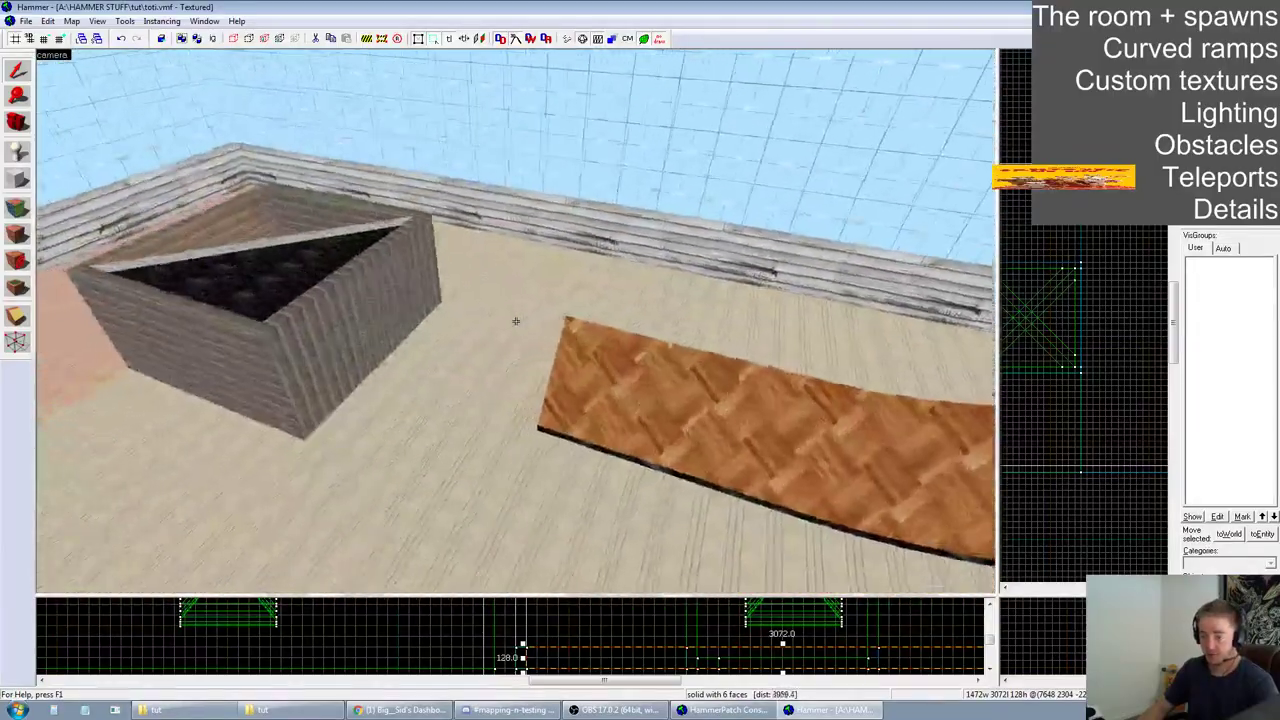
{"action": "key", "text": "z"}
{"action": "left_click", "coordinate": [490, 315]}
{"action": "left_click", "coordinate": [283, 287], "text": "ctrl"}
{"action": "left_click", "coordinate": [150, 200], "text": "ctrl"}
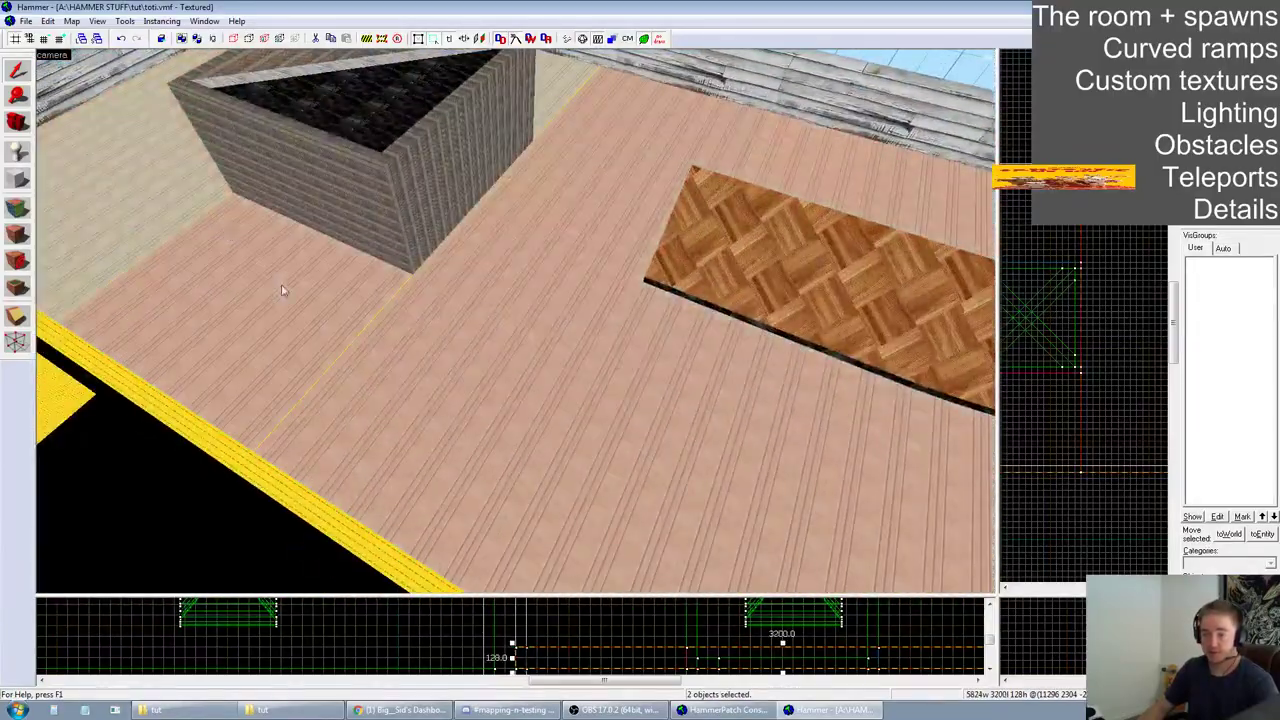
{"action": "left_click", "coordinate": [577, 89], "text": "ctrl"}
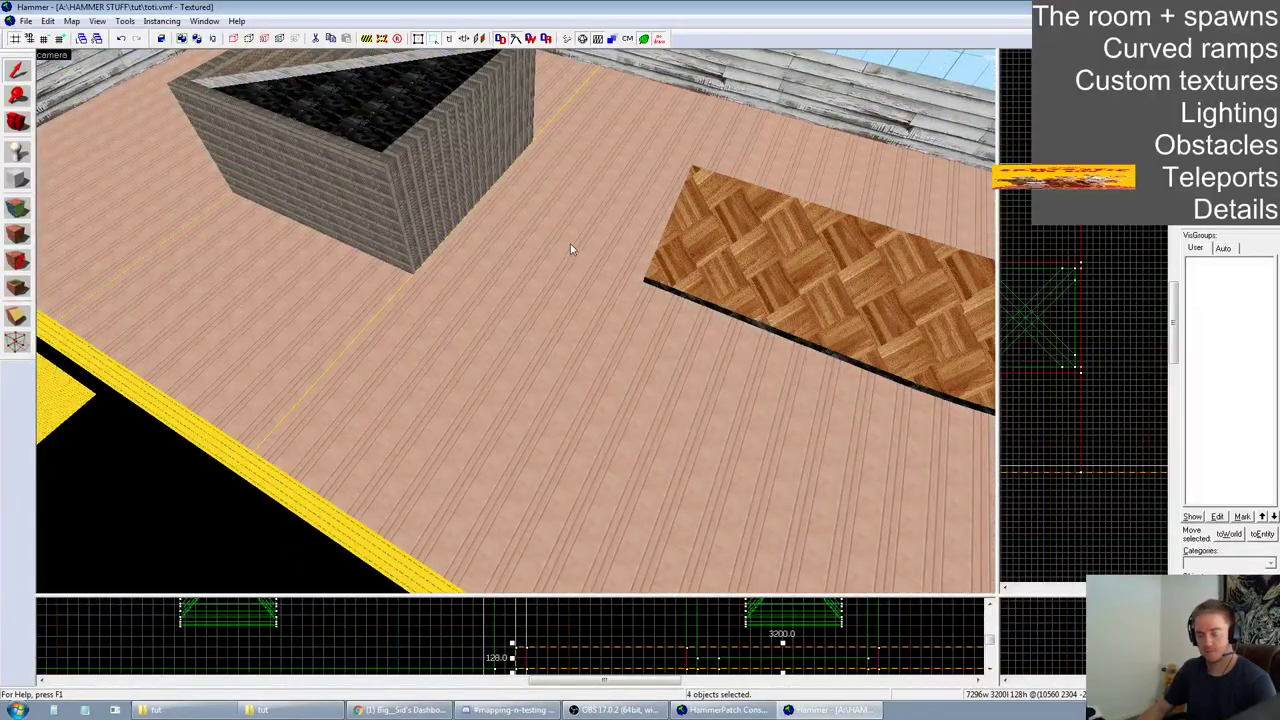
{"action": "key", "text": "ctrl+t"}
{"action": "left_click", "coordinate": [850, 207]}
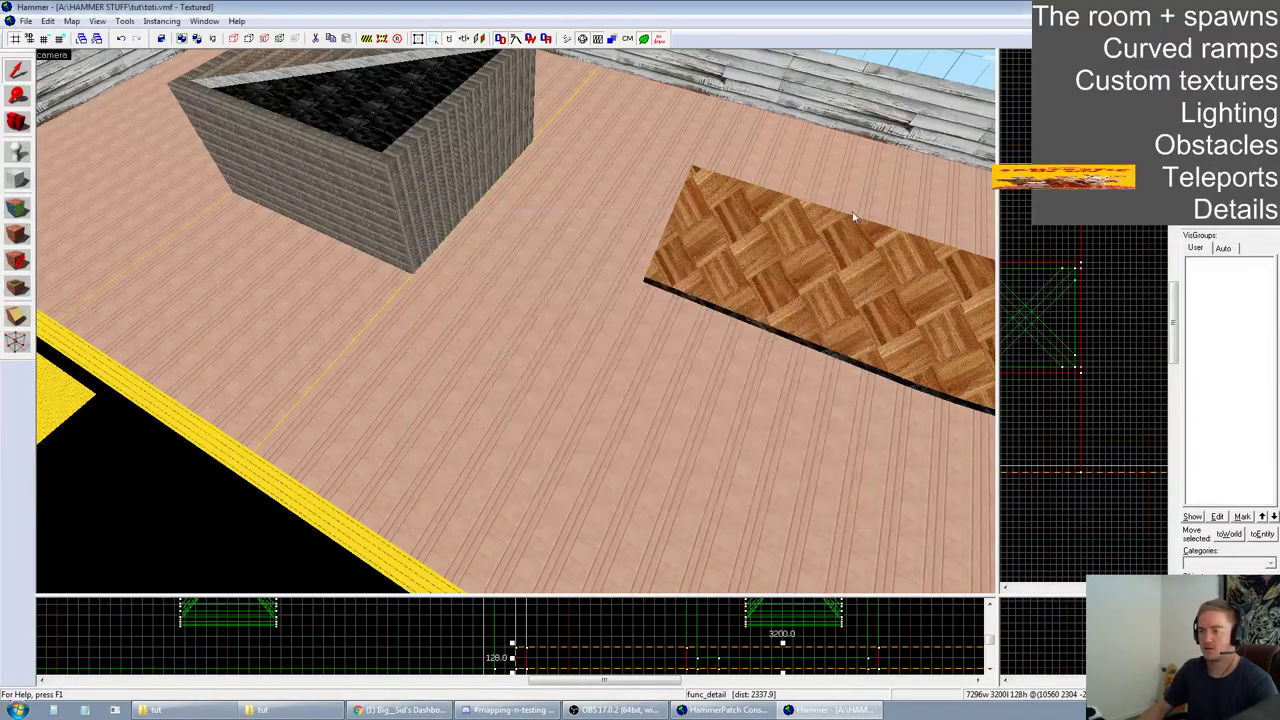
Set the texture for new blocks to tools/toolsnodraw
{"action": "key", "text": "z"}
{"action": "key", "text": "w"}
{"action": "key", "text": "w"}
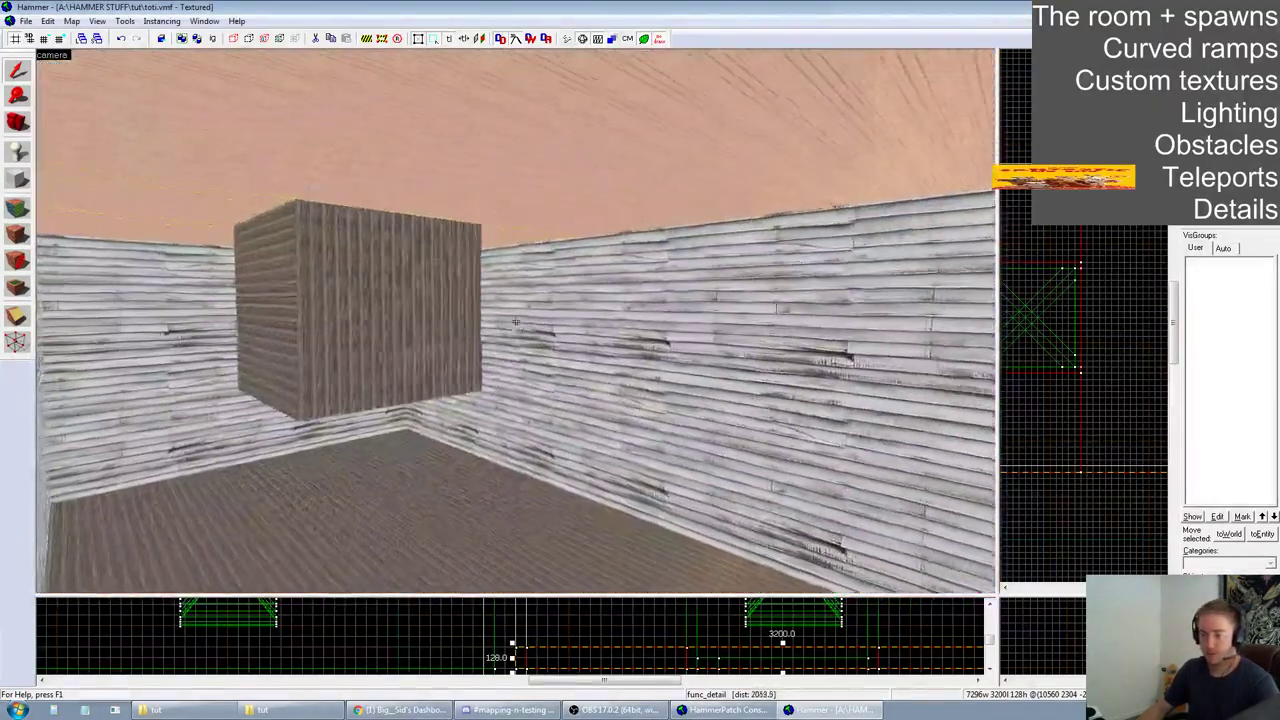
{"action": "key", "text": "z"}
{"action": "left_click_drag", "start_coordinate": [998, 595], "coordinate": [969, 201]}
{"action": "scroll", "coordinate": [798, 416], "scroll_direction": "down", "scroll_amount": 5}
{"action": "scroll", "coordinate": [783, 460], "scroll_direction": "up", "scroll_amount": 5}
{"action": "scroll", "coordinate": [531, 284], "scroll_direction": "down", "scroll_amount": 5}
{"action": "scroll", "coordinate": [646, 453], "scroll_direction": "up", "scroll_amount": 7}
{"action": "key", "text": "Tab"}
{"action": "scroll", "coordinate": [560, 526], "scroll_direction": "down", "scroll_amount": 3}
{"action": "scroll", "coordinate": [560, 526], "scroll_direction": "up", "scroll_amount": 2}
{"action": "left_click", "coordinate": [1240, 196]}
{"action": "left_click", "coordinate": [465, 170]}
{"action": "double_click", "coordinate": [478, 160]}
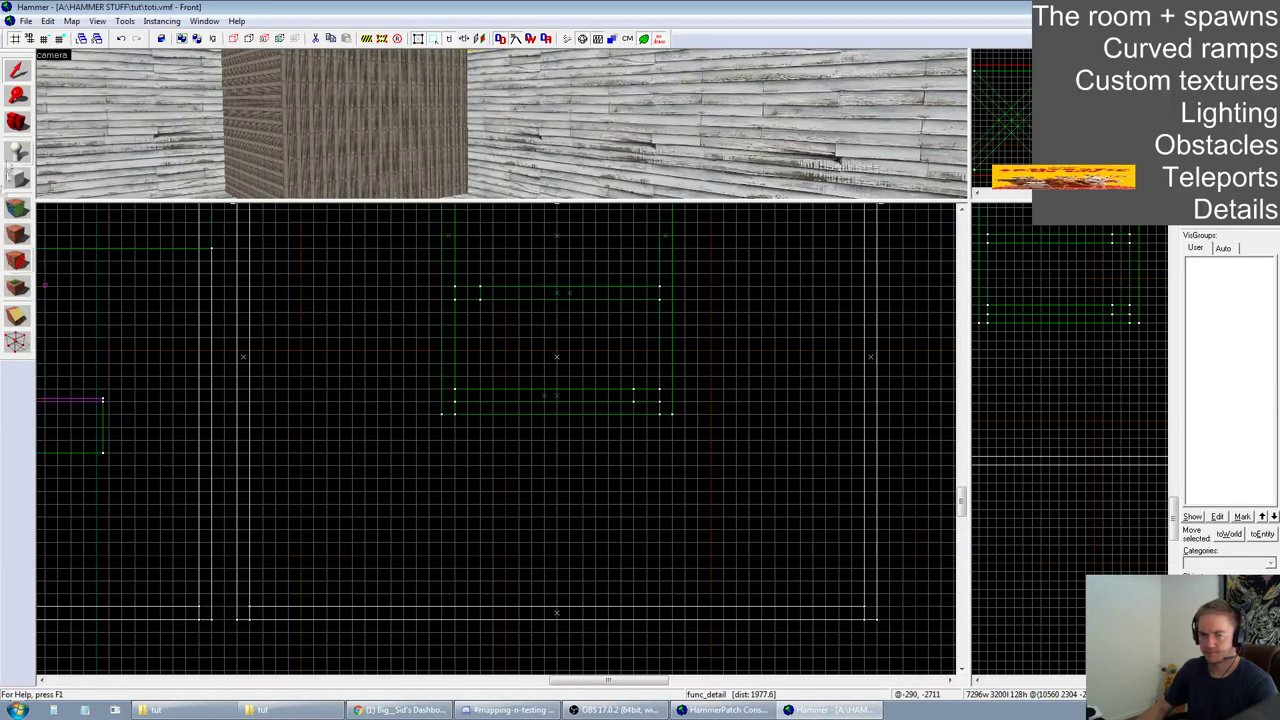
{"action": "left_click_drag", "start_coordinate": [457, 428], "coordinate": [665, 596]}
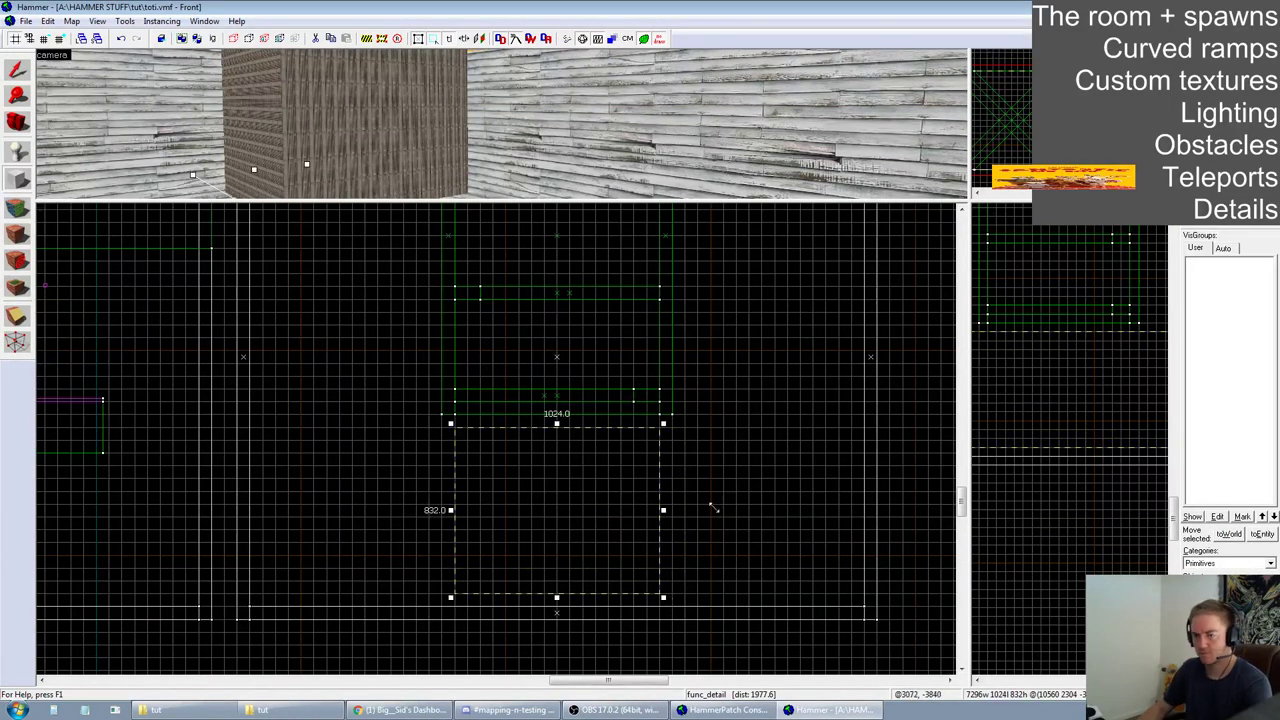
{"action": "left_click_drag", "start_coordinate": [970, 201], "coordinate": [486, 188]}
{"action": "left_click_drag", "start_coordinate": [531, 386], "coordinate": [733, 396]}
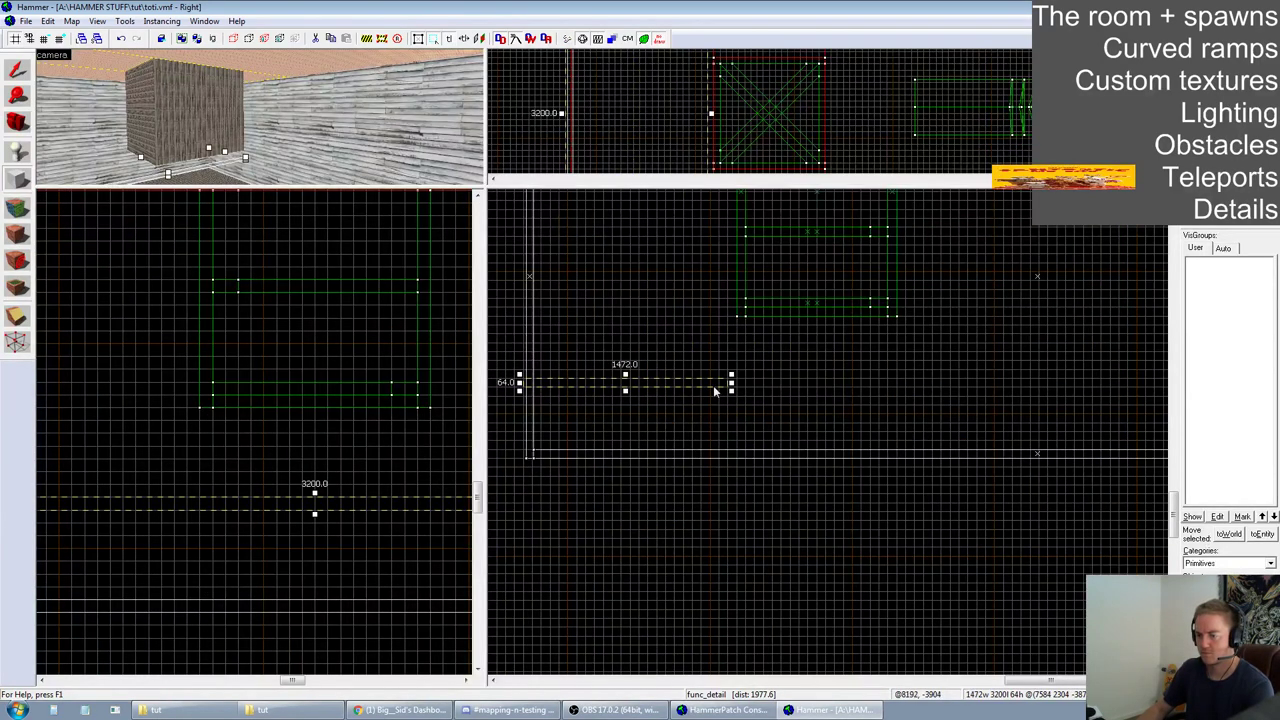
Outline a new block just above the room's floor below the box, sized 2304 units long and 576 high
{"action": "left_click_drag", "start_coordinate": [736, 326], "coordinate": [1150, 447]}
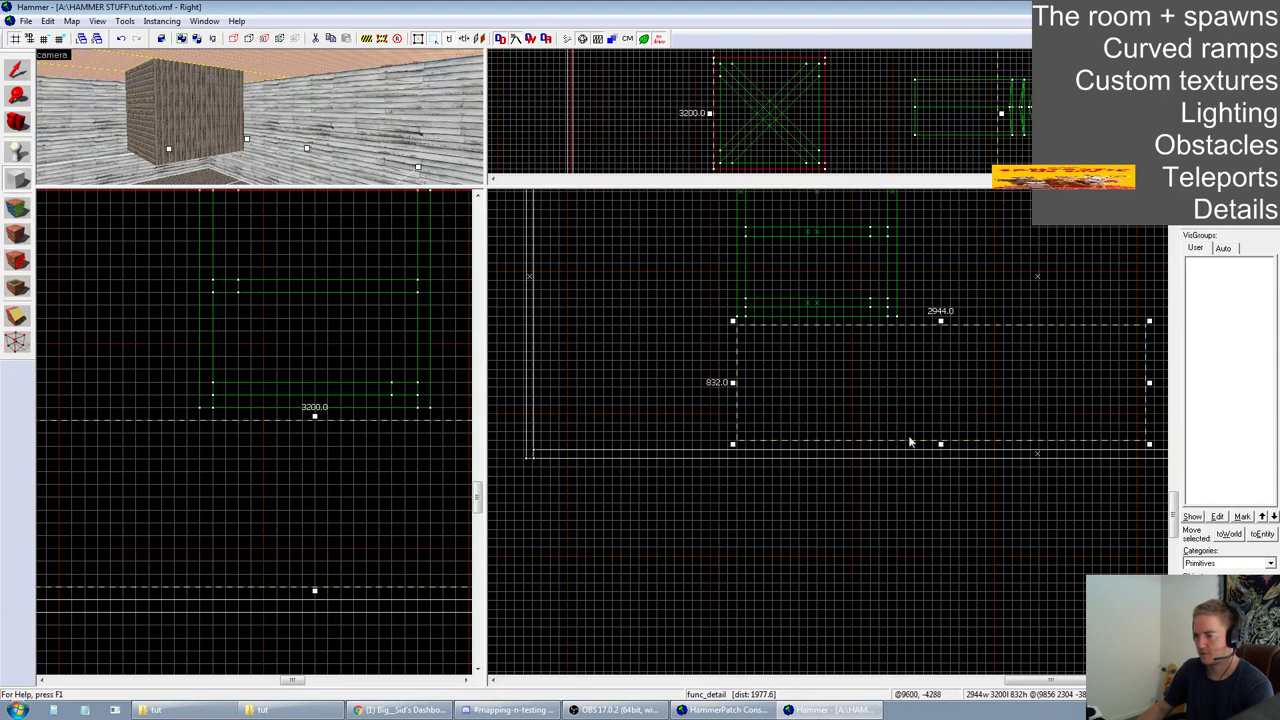
{"action": "left_click_drag", "start_coordinate": [860, 391], "coordinate": [861, 379]}
{"action": "left_click_drag", "start_coordinate": [750, 320], "coordinate": [772, 355]}
{"action": "scroll", "coordinate": [716, 387], "scroll_direction": "down", "scroll_amount": 3}
{"action": "scroll", "coordinate": [689, 374], "scroll_direction": "up", "scroll_amount": 1}
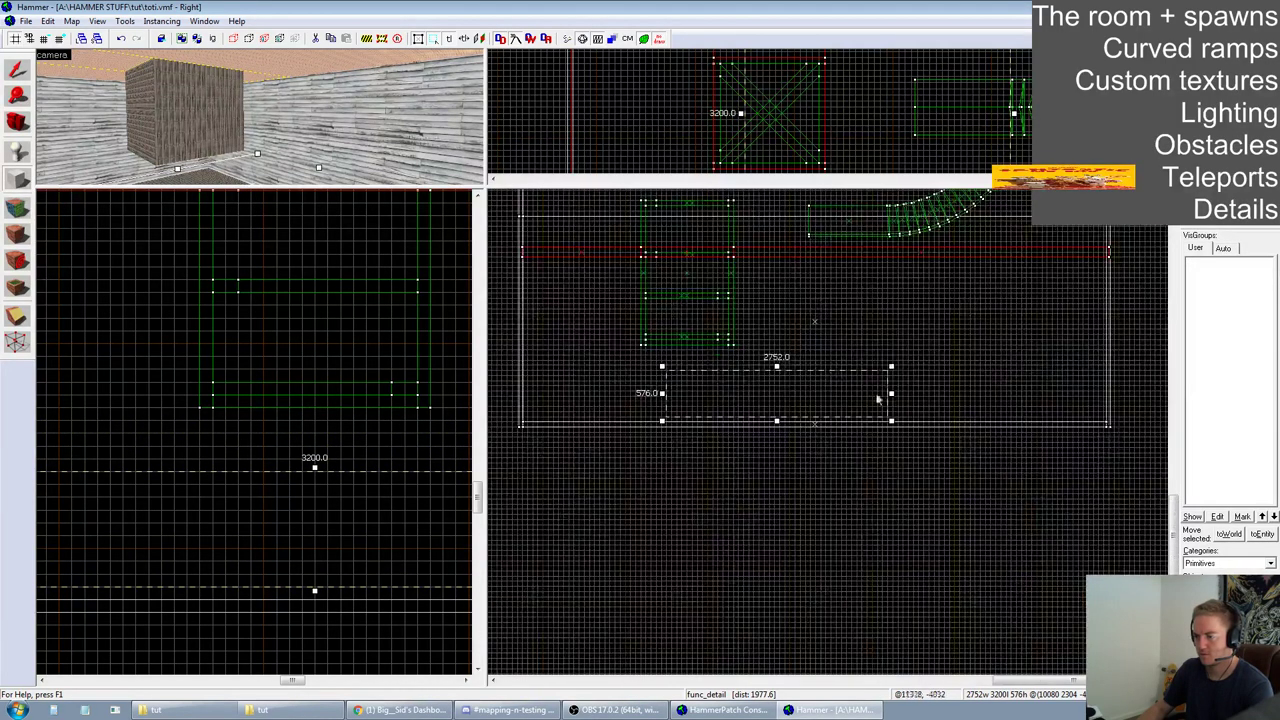
{"action": "left_click_drag", "start_coordinate": [889, 398], "coordinate": [857, 399]}
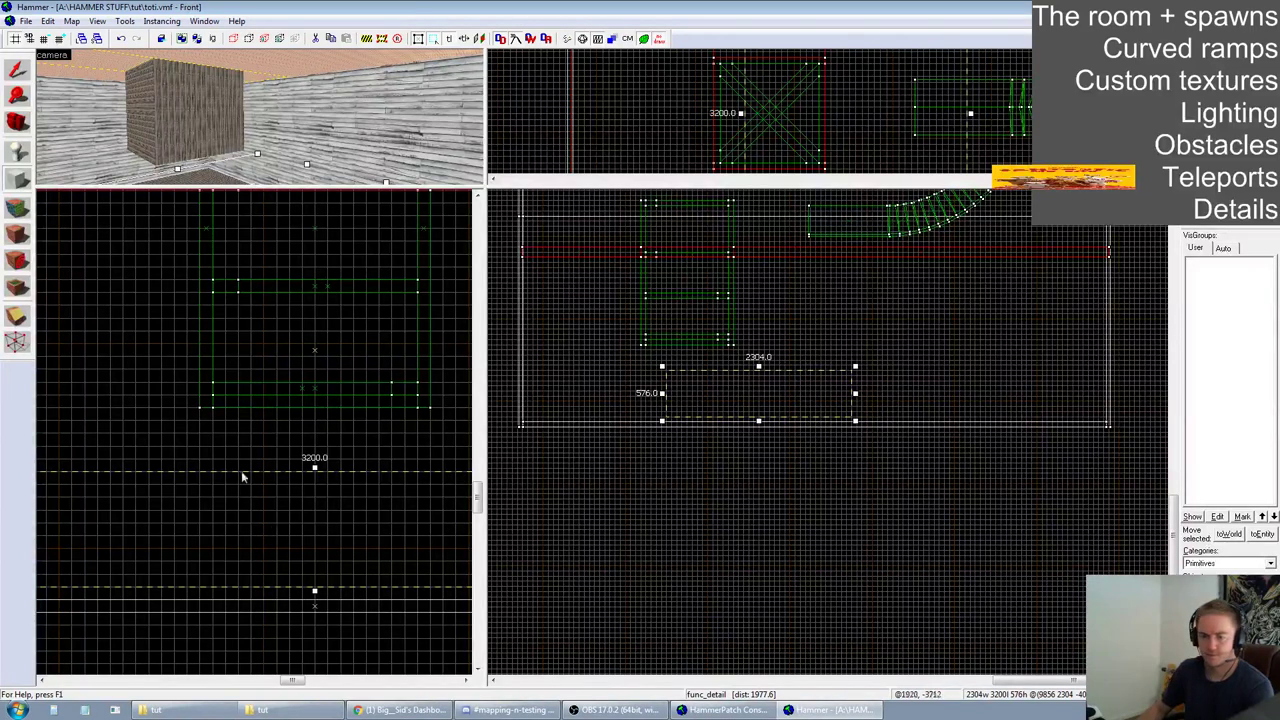
Narrow the block outline to 896 units wide, centred under the box, and create the nodraw block
{"action": "scroll", "coordinate": [265, 510], "scroll_direction": "down", "scroll_amount": 3}
{"action": "left_click_drag", "start_coordinate": [420, 490], "coordinate": [316, 488]}
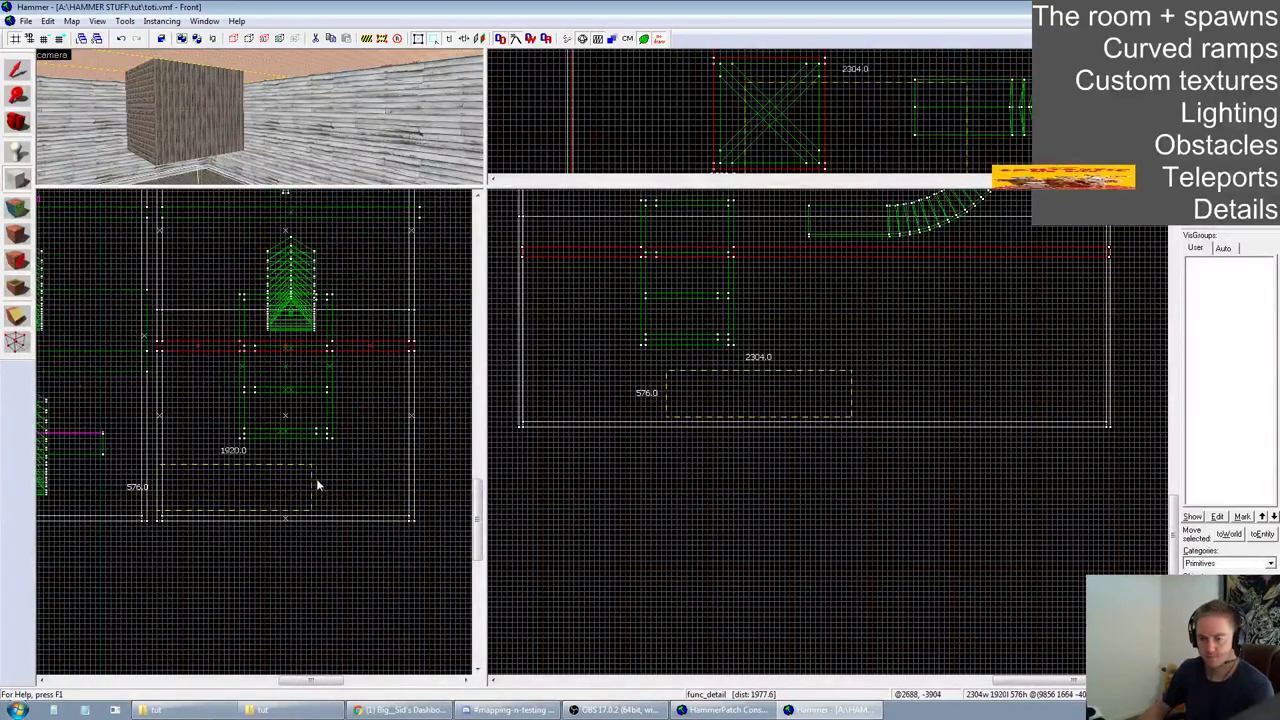
{"action": "left_click_drag", "start_coordinate": [155, 490], "coordinate": [251, 491]}
{"action": "scroll", "coordinate": [281, 499], "scroll_direction": "up", "scroll_amount": 3}
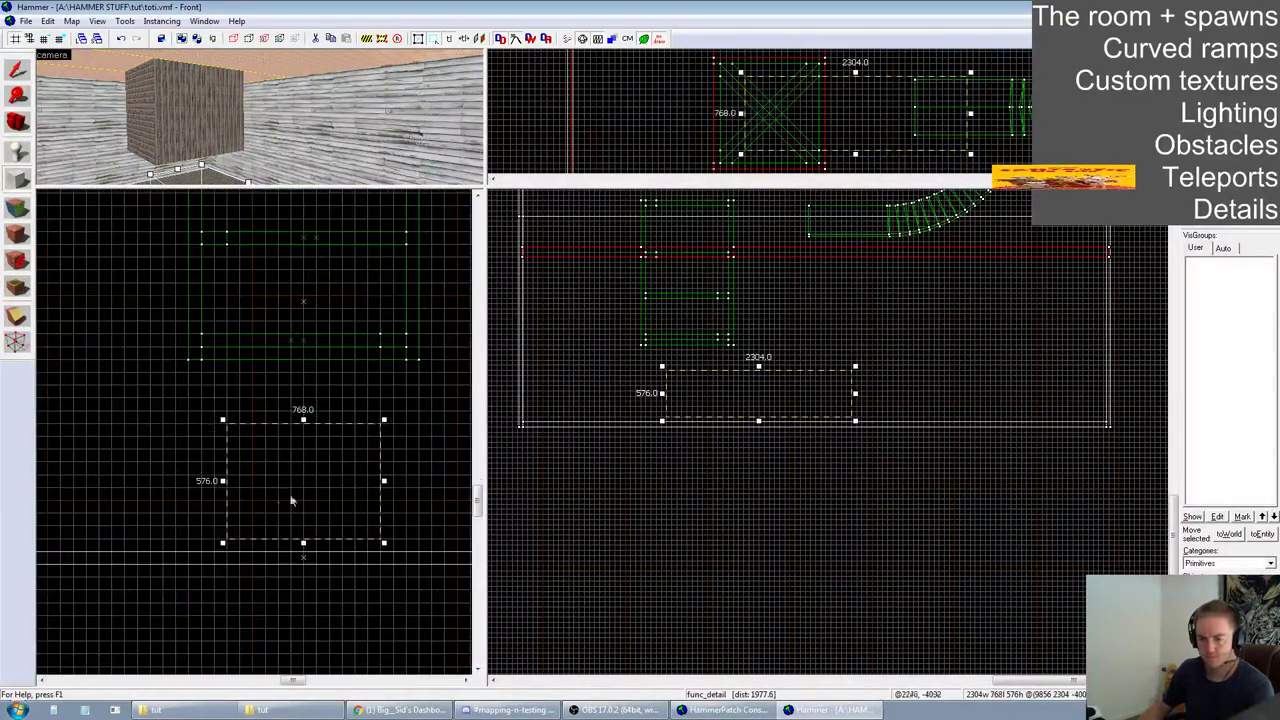
{"action": "left_click_drag", "start_coordinate": [383, 484], "coordinate": [393, 485]}
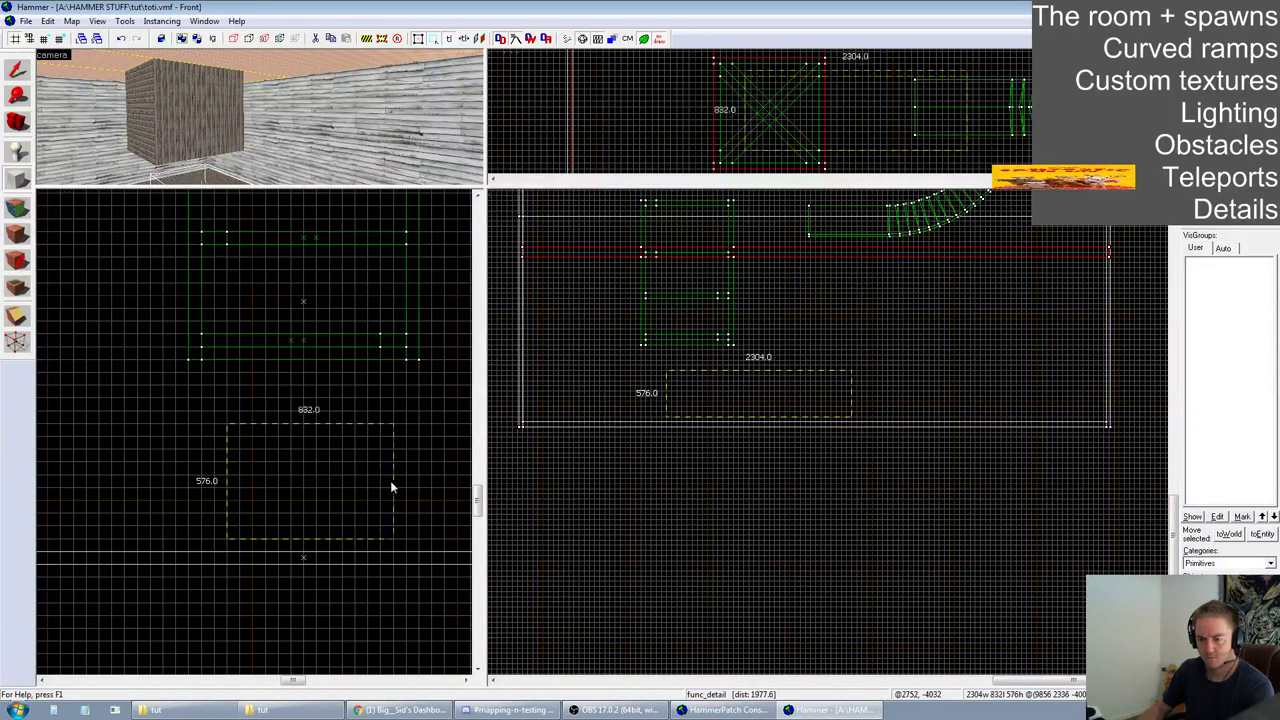
{"action": "left_click_drag", "start_coordinate": [223, 483], "coordinate": [218, 485]}
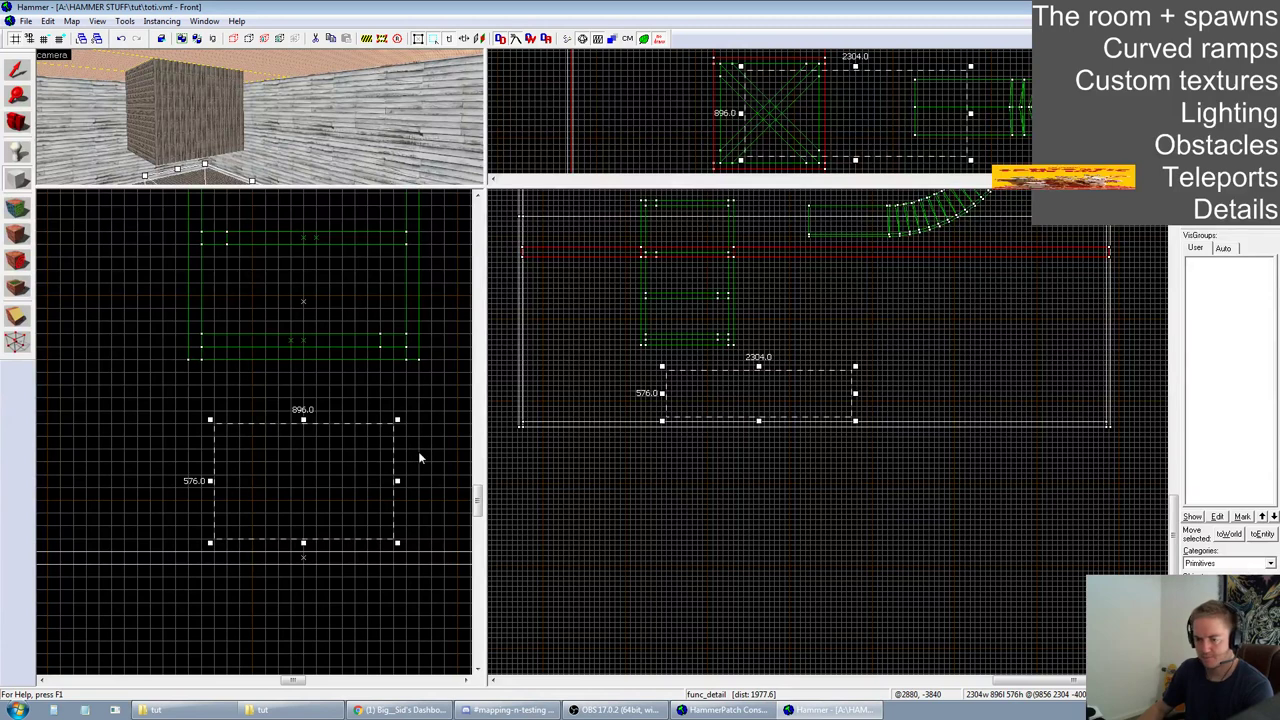
{"action": "key", "text": "Return"}
Clip both sides of the block from its top centre to the bottom corners, leaving a triangular ramp
{"action": "left_click", "coordinate": [18, 315]}
{"action": "mouse_move", "coordinate": [304, 424]}
{"action": "left_mouse_down"}
{"action": "mouse_move", "coordinate": [251, 515]}
{"action": "mouse_move", "coordinate": [215, 540]}
{"action": "left_mouse_up"}
{"action": "left_click", "coordinate": [20, 315]}
{"action": "key", "text": "Return"}
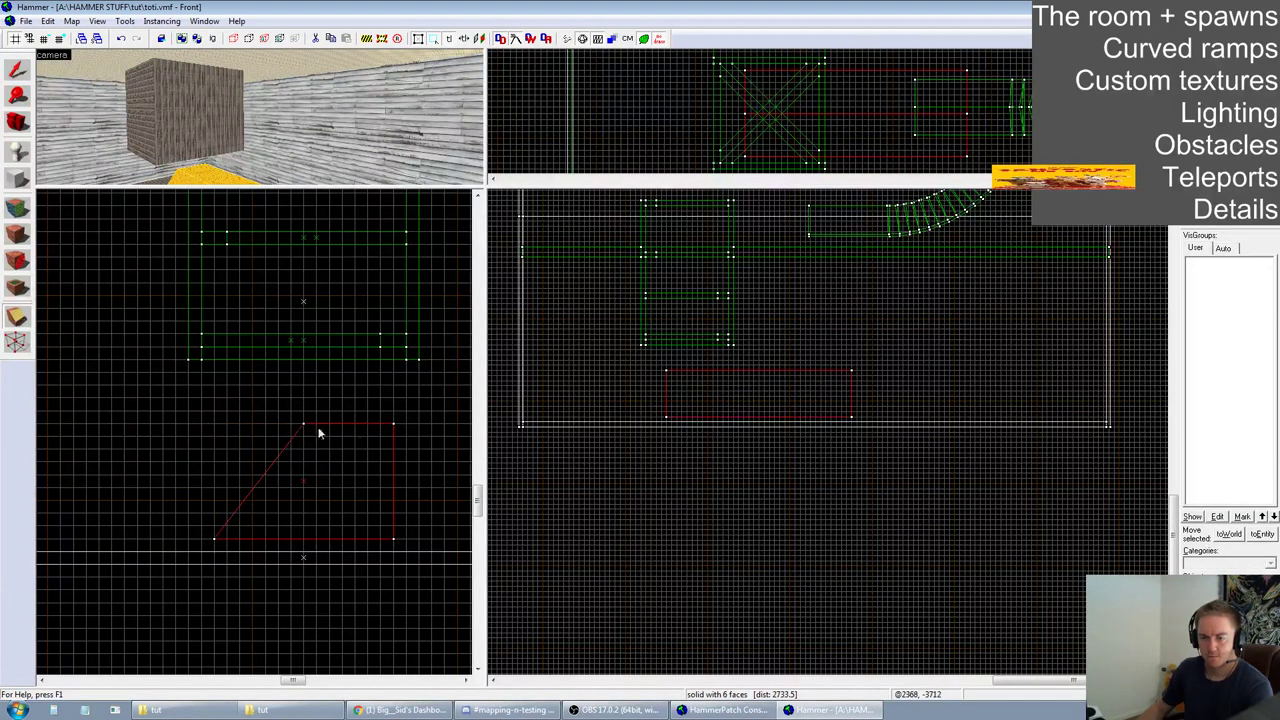
{"action": "mouse_move", "coordinate": [394, 540]}
{"action": "left_mouse_down"}
{"action": "mouse_move", "coordinate": [328, 433]}
{"action": "mouse_move", "coordinate": [305, 424]}
{"action": "left_mouse_up"}
{"action": "key", "text": "Return"}
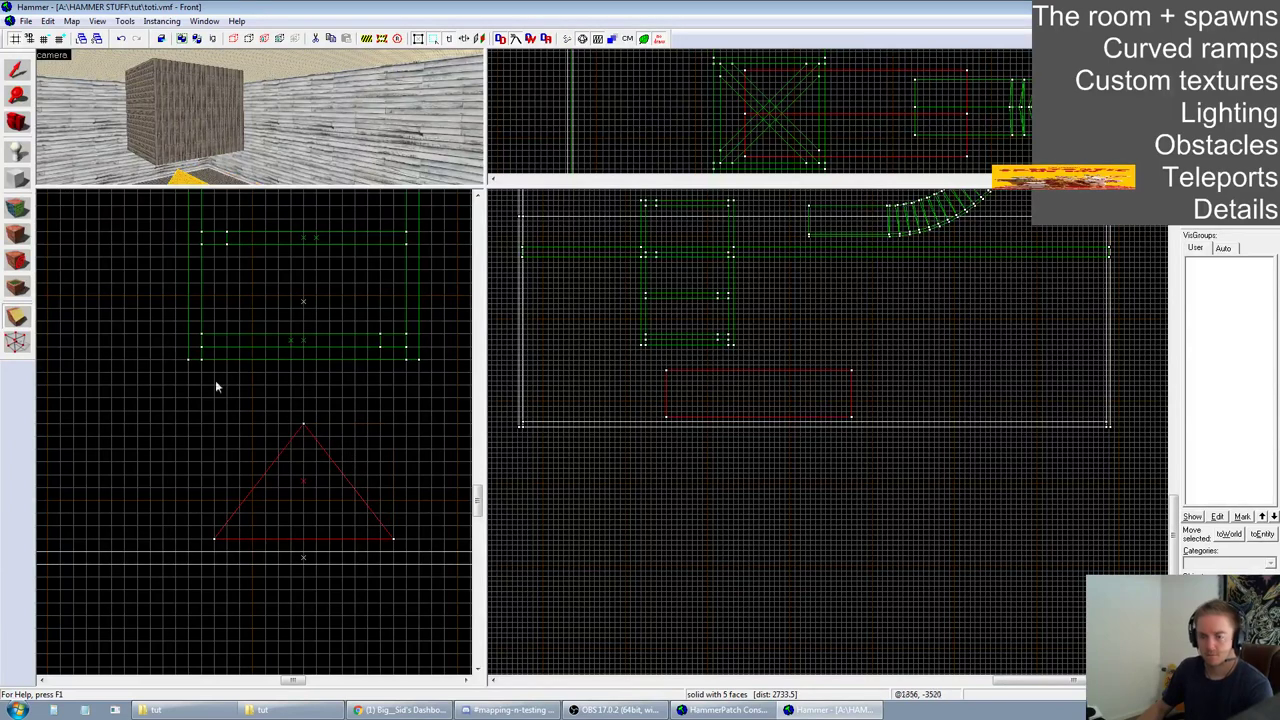
Apply the tut/ramp2 texture to both sloped faces of the triangular nodraw ramp
{"action": "left_click", "coordinate": [14, 75]}
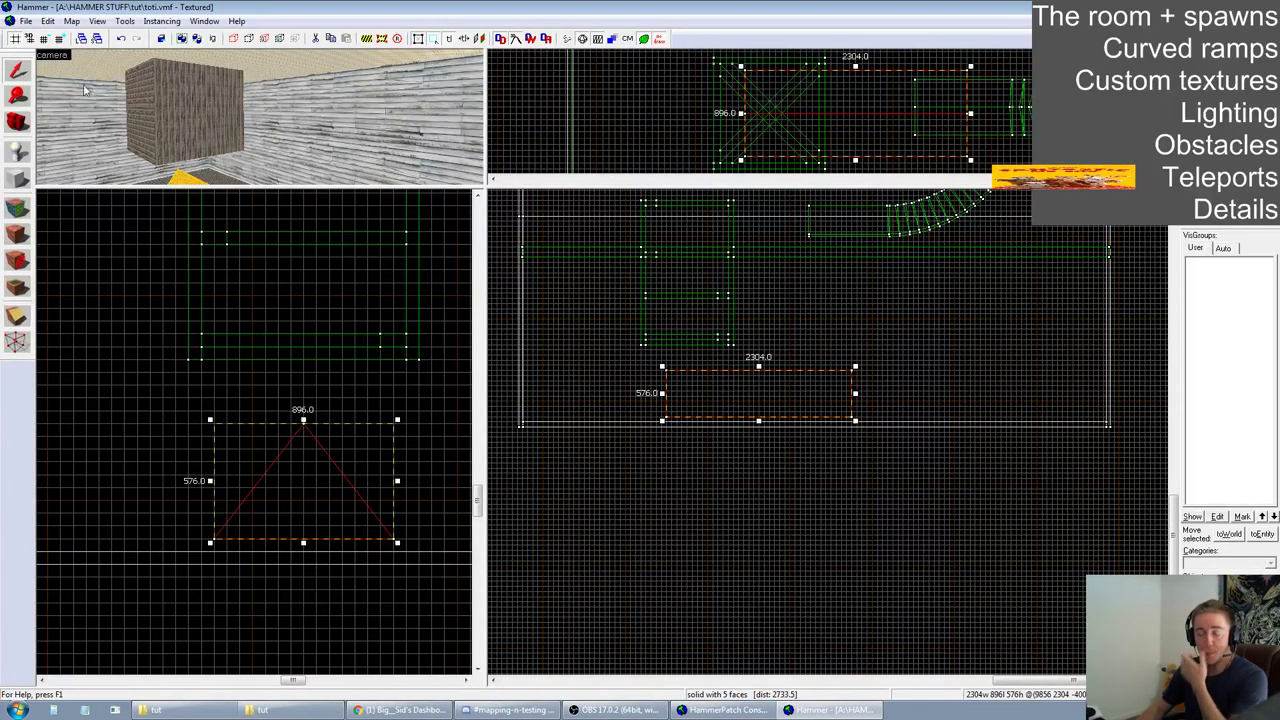
{"action": "left_click_drag", "start_coordinate": [731, 348], "coordinate": [889, 495]}
{"action": "key", "text": "z"}
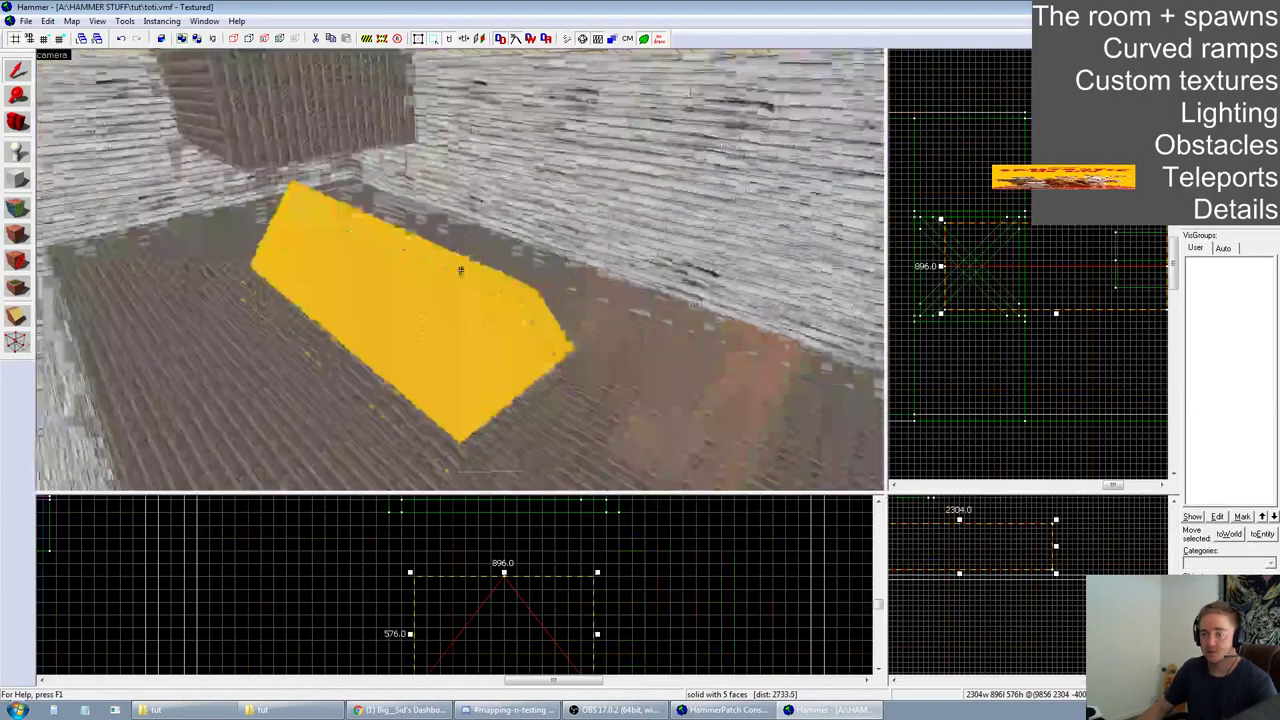
{"action": "key", "text": "z"}
{"action": "left_click", "coordinate": [18, 207]}
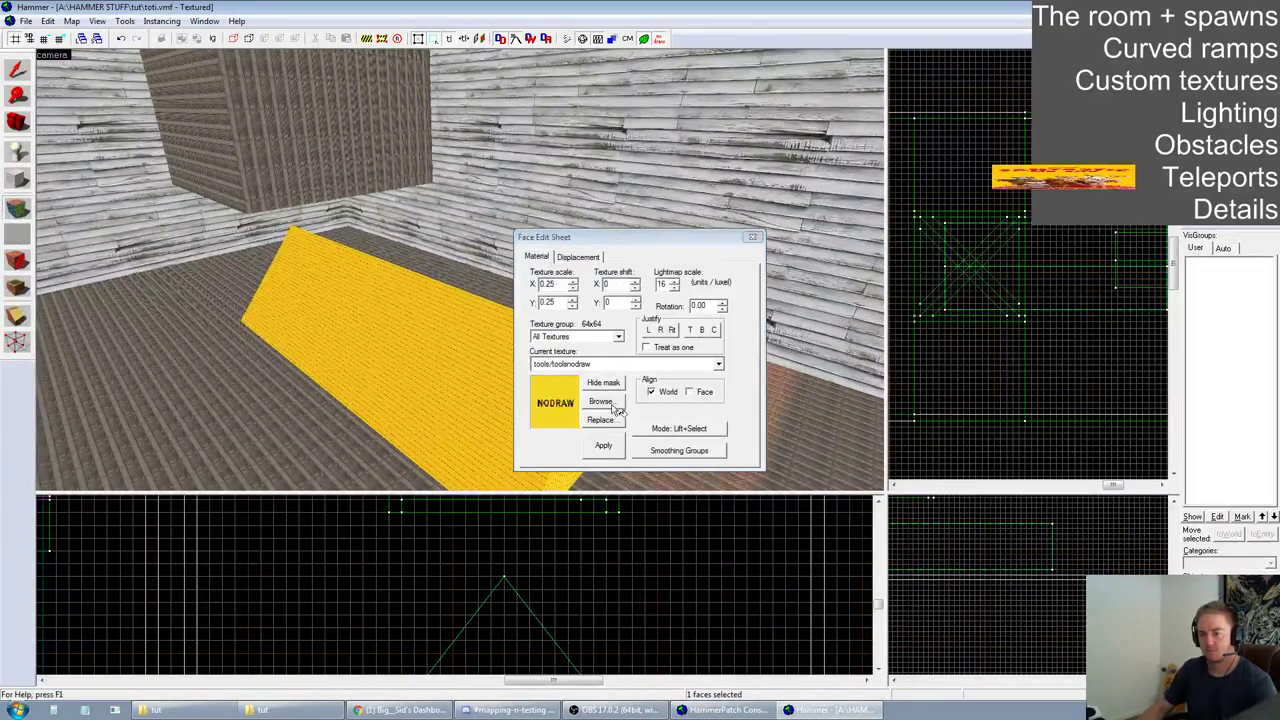
{"action": "left_click", "coordinate": [601, 401]}
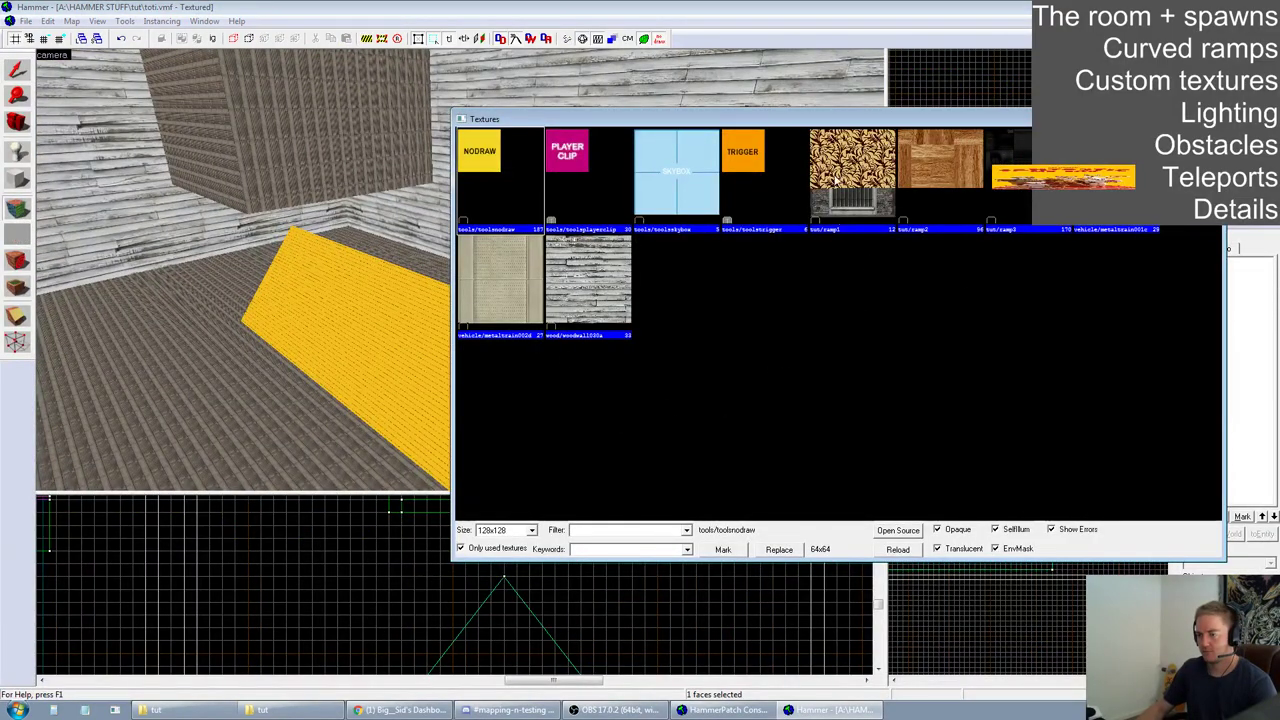
{"action": "double_click", "coordinate": [948, 158]}
{"action": "left_click", "coordinate": [608, 446]}
{"action": "key", "text": "z"}
{"action": "key", "text": "d"}
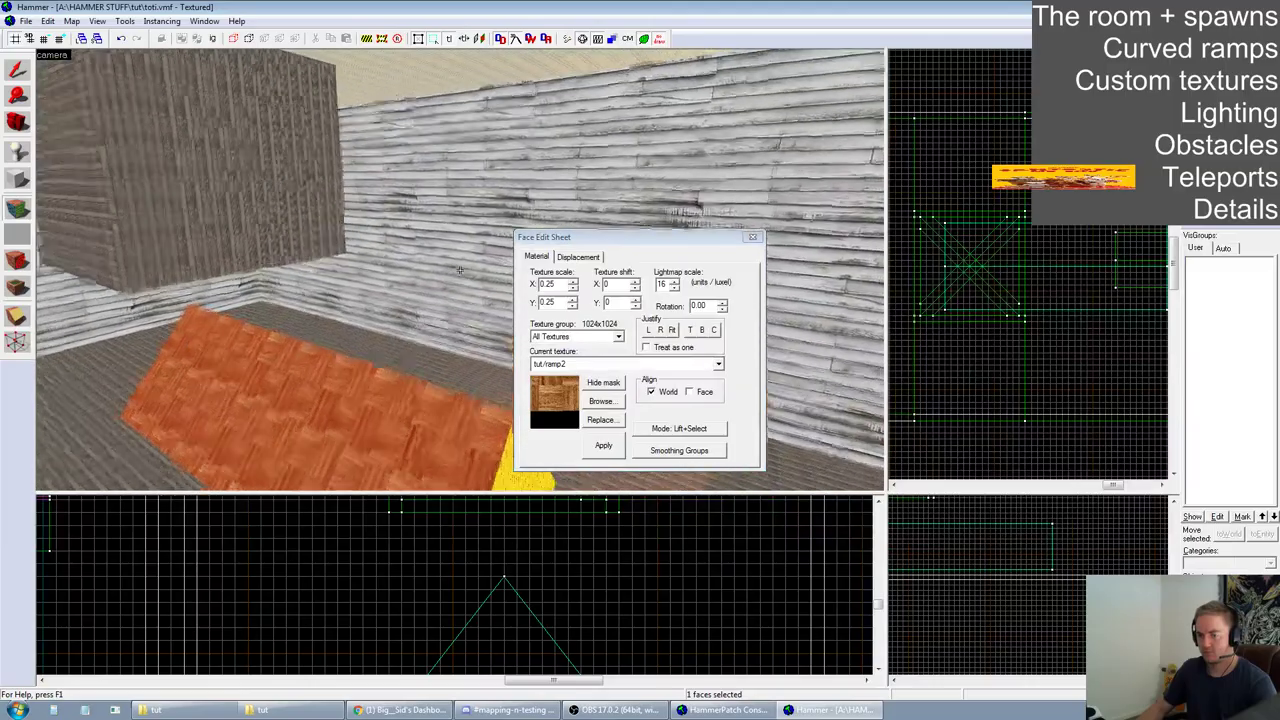
{"action": "key", "text": "z"}
{"action": "right_click", "coordinate": [463, 273]}
Apply the tut/ramp3 texture to the ramp's near triangular end face and its underside
{"action": "left_click", "coordinate": [431, 459]}
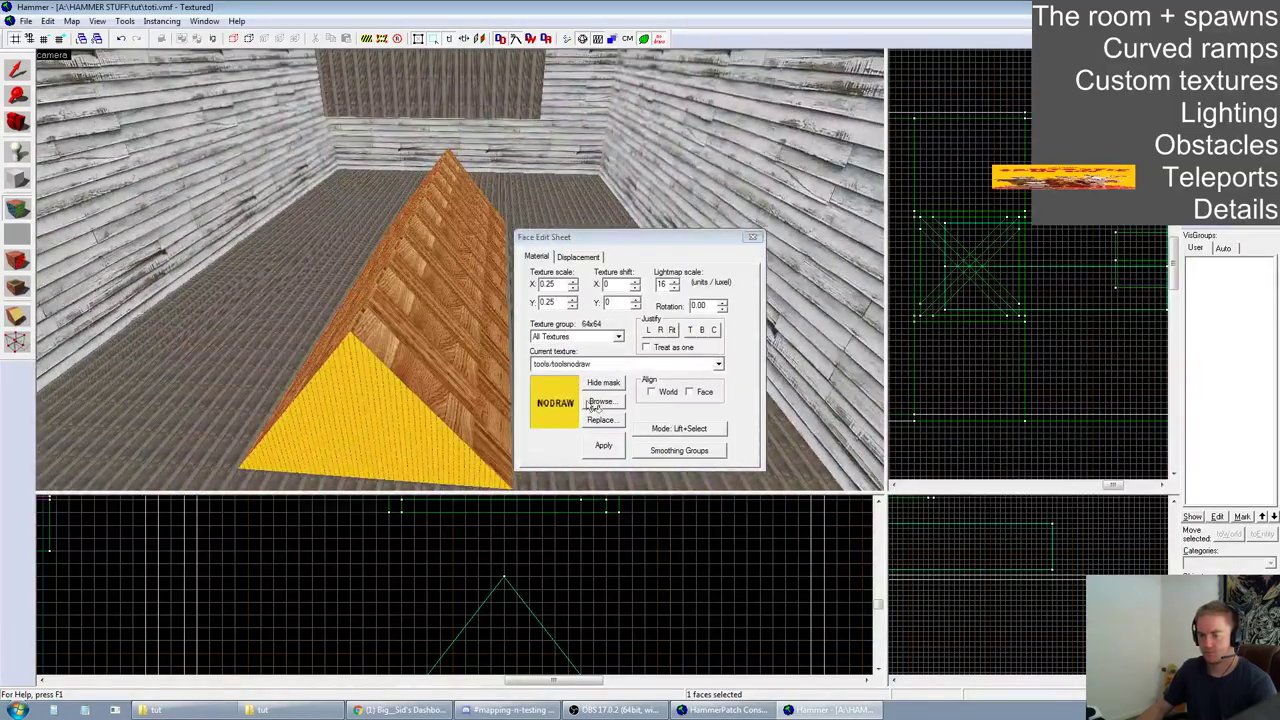
{"action": "left_click", "coordinate": [596, 402]}
{"action": "double_click", "coordinate": [1030, 210]}
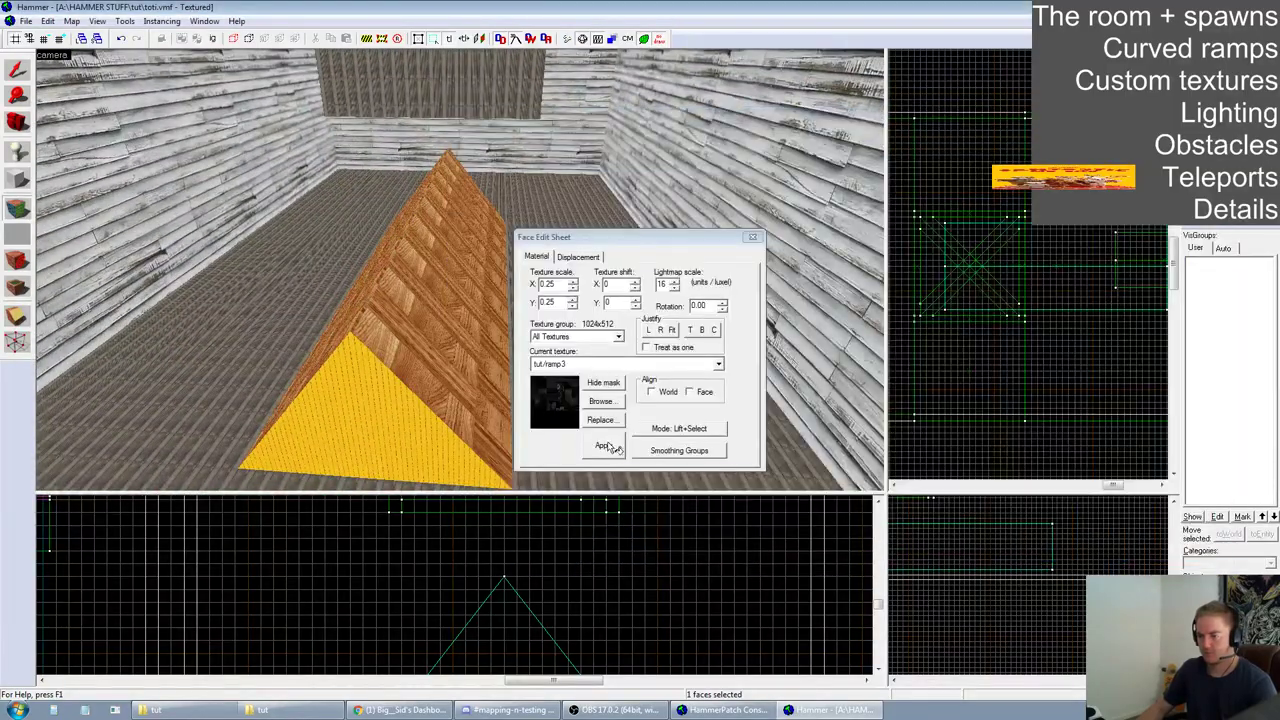
{"action": "left_click", "coordinate": [611, 446]}
{"action": "key", "text": "z"}
{"action": "key", "text": "w"}
{"action": "key", "text": "z"}
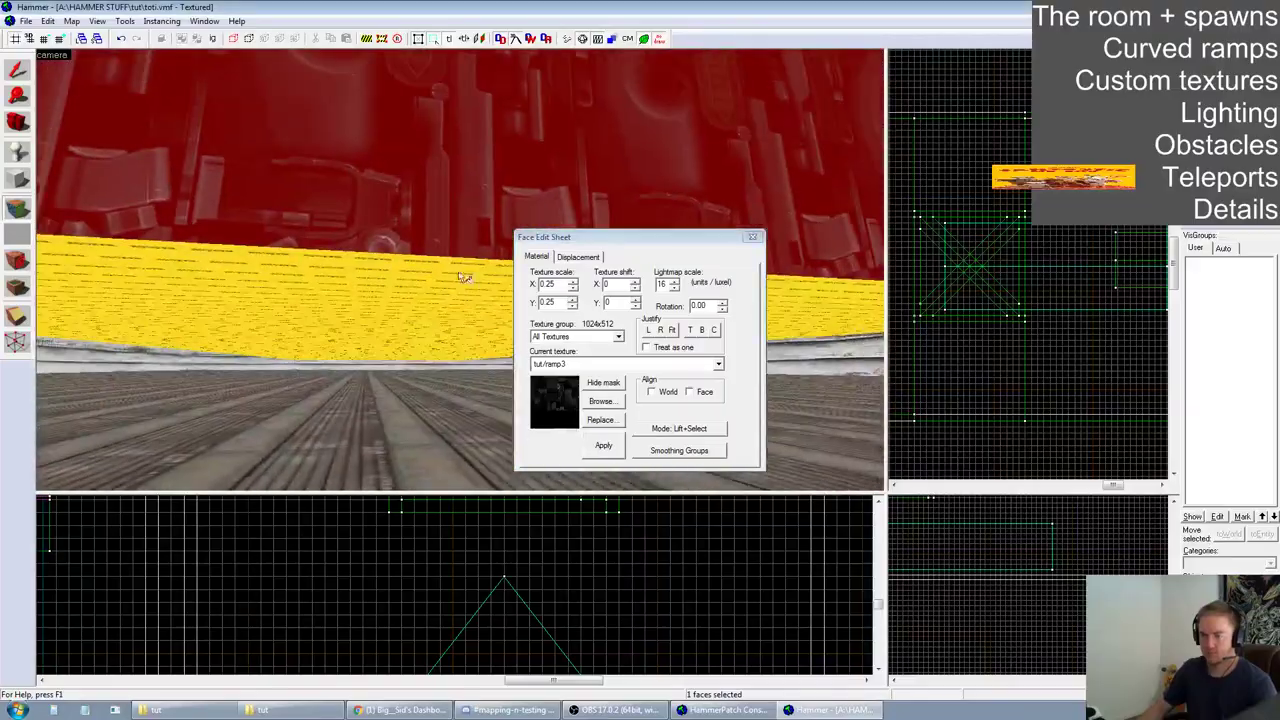
{"action": "right_click", "coordinate": [422, 301]}
Apply the tut/ramp3 texture to the ramp's opposite end face and save the map
{"action": "key", "text": "z"}
{"action": "key", "text": "w"}
{"action": "key", "text": "a"}
{"action": "key", "text": "z"}
{"action": "right_click", "coordinate": [474, 274]}
{"action": "left_click", "coordinate": [754, 238]}
{"action": "key", "text": "z"}
{"action": "key", "text": "z"}
{"action": "left_click", "coordinate": [26, 21]}
{"action": "left_click", "coordinate": [46, 81]}
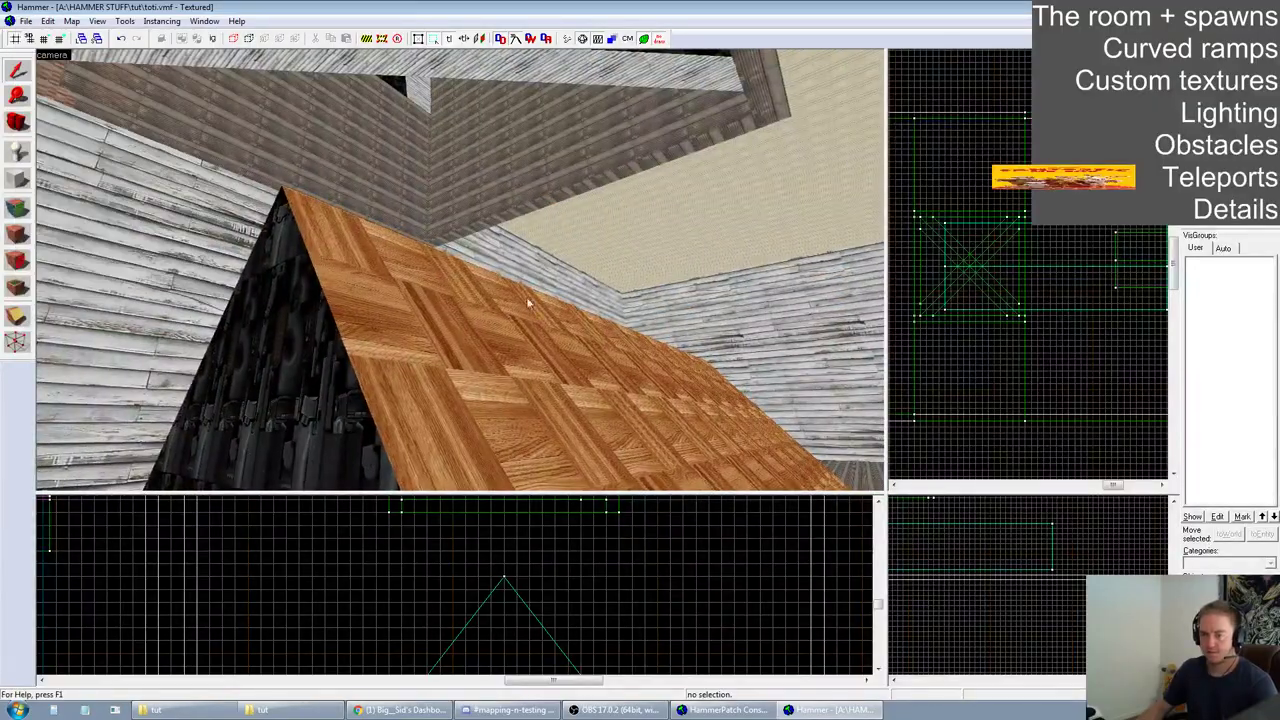
Select the textured triangular ramp and turn it into a func_detail entity
{"action": "key", "text": "z"}
{"action": "key", "text": "w"}
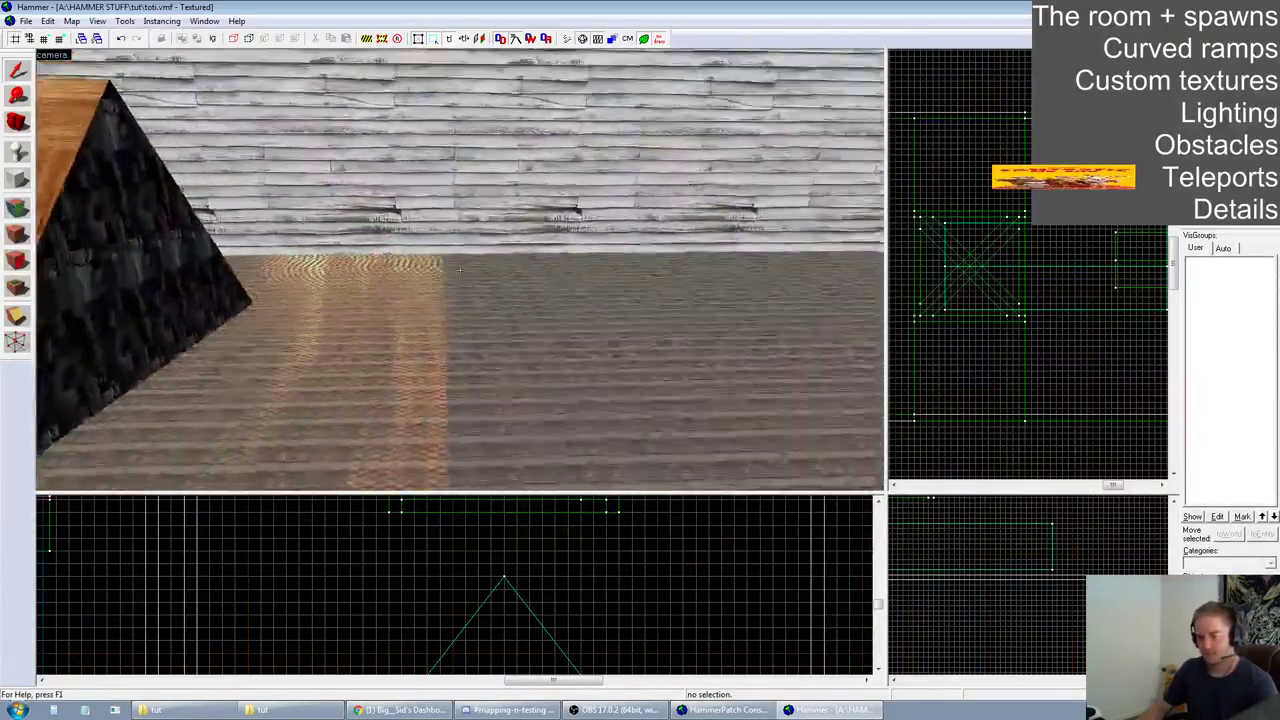
{"action": "key", "text": "s"}
{"action": "key", "text": "z"}
{"action": "left_click", "coordinate": [155, 272]}
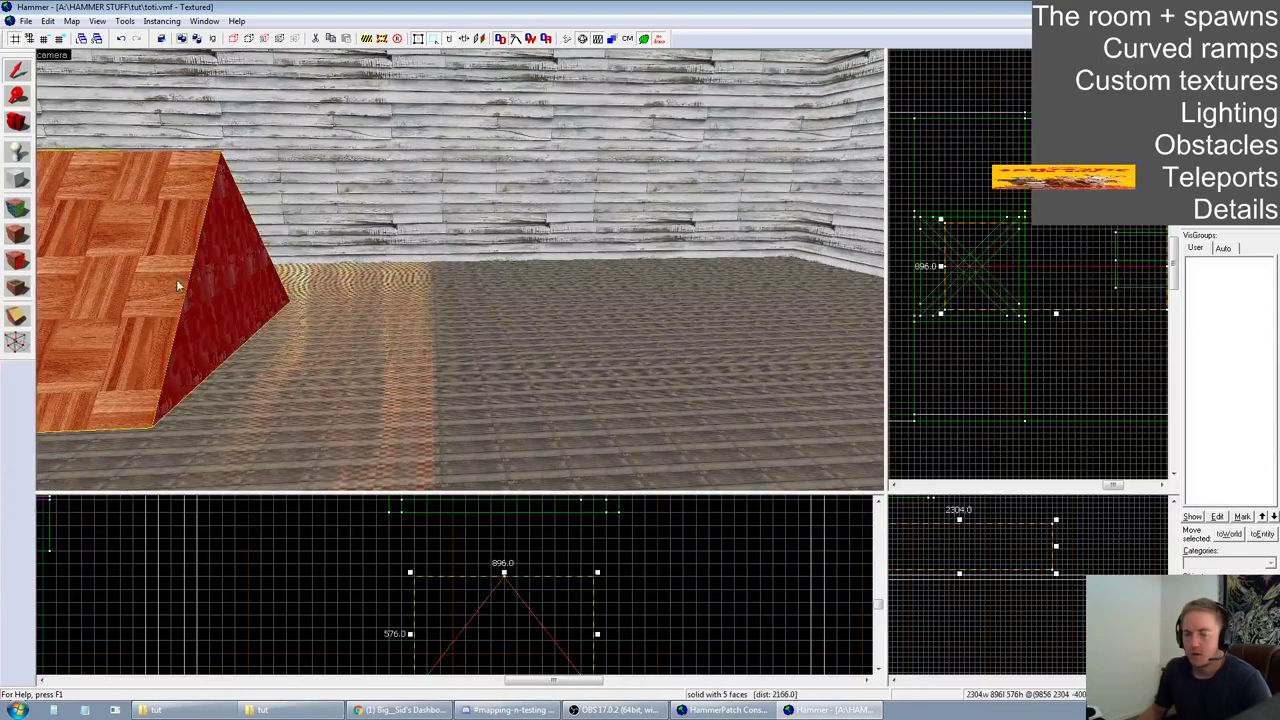
{"action": "key", "text": "ctrl+t"}
{"action": "left_click", "coordinate": [831, 514]}
{"action": "left_click", "coordinate": [849, 206]}
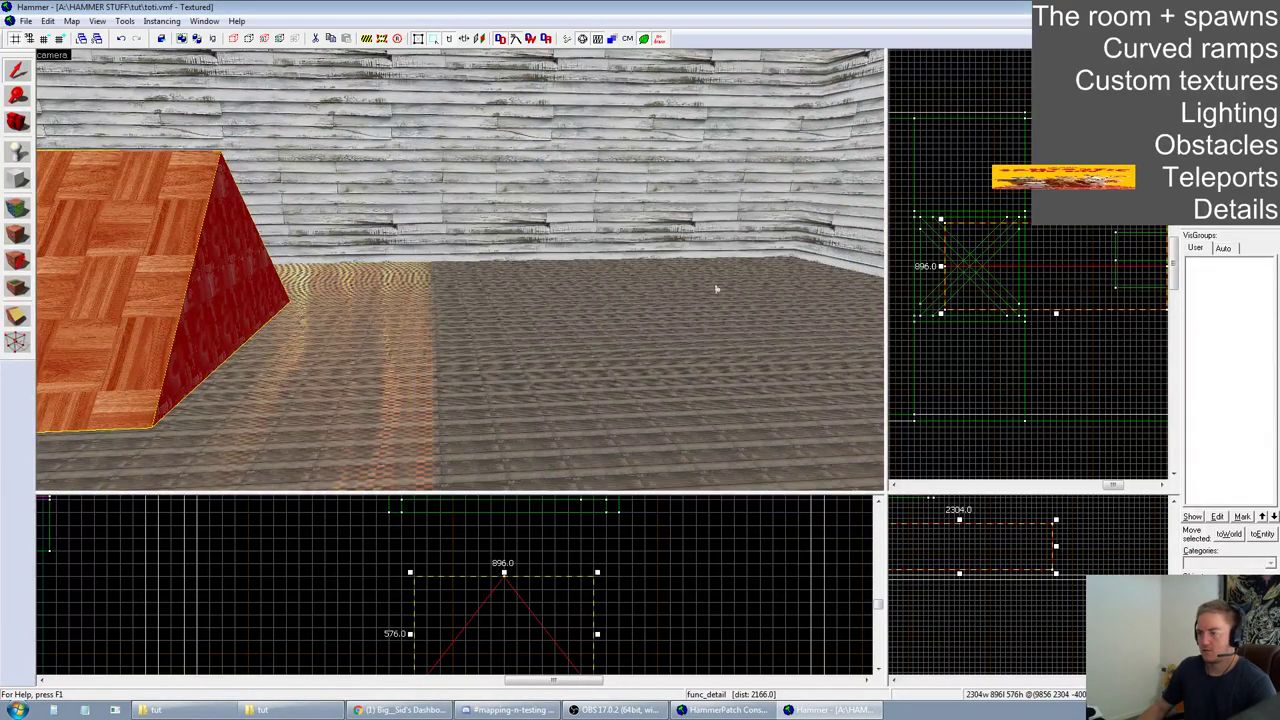
Select the room's block group and set the current texture to wood/woodwall030a
{"action": "left_click", "coordinate": [571, 222]}
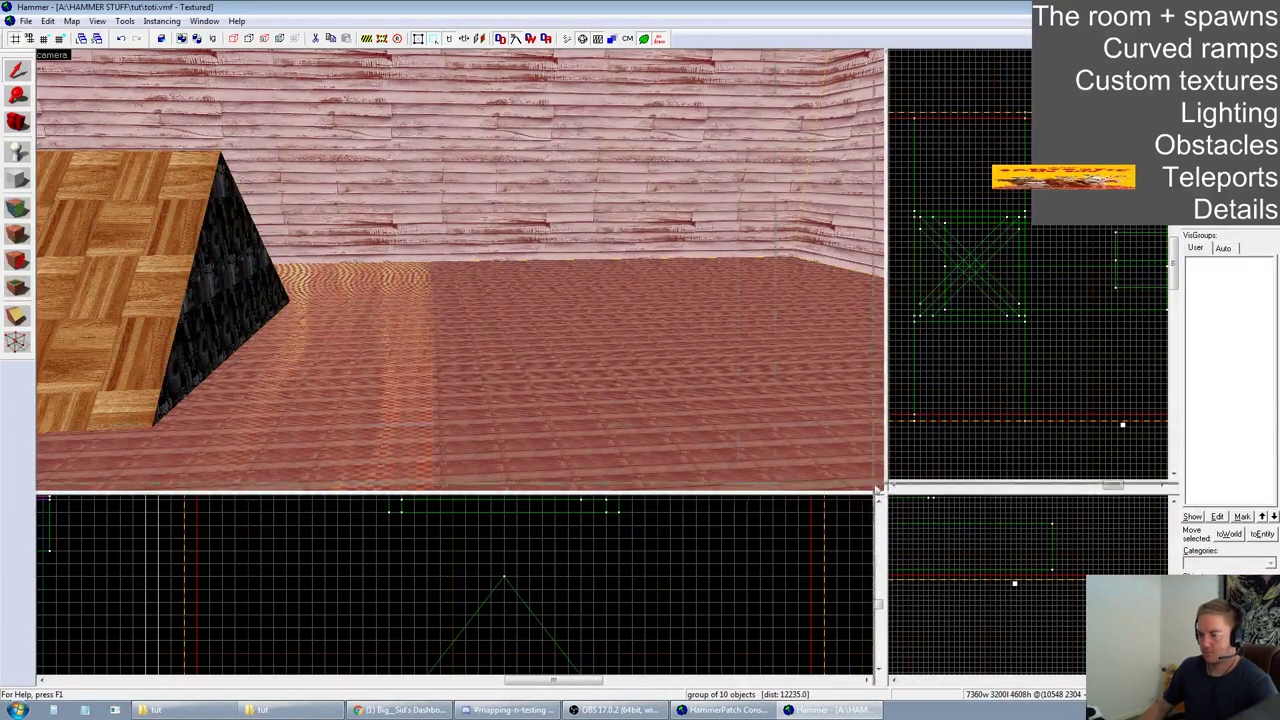
{"action": "left_click_drag", "start_coordinate": [884, 500], "coordinate": [523, 248]}
{"action": "left_click", "coordinate": [1245, 196]}
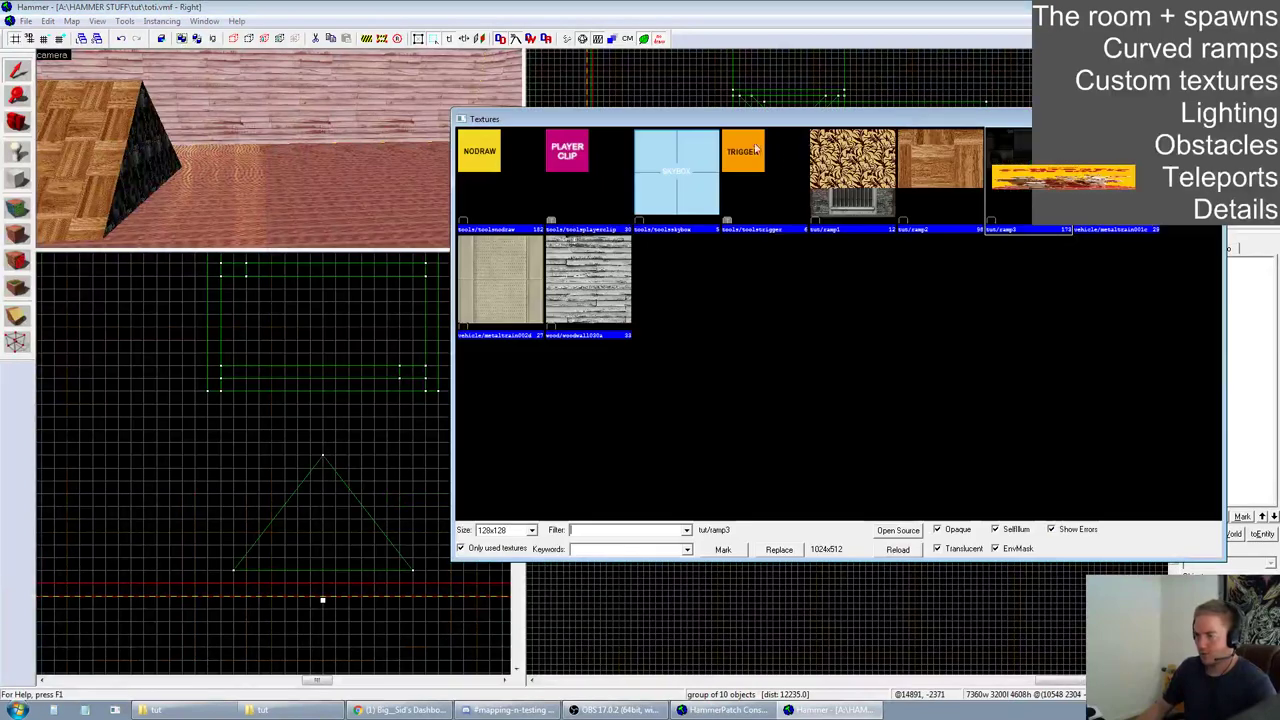
{"action": "double_click", "coordinate": [588, 280]}
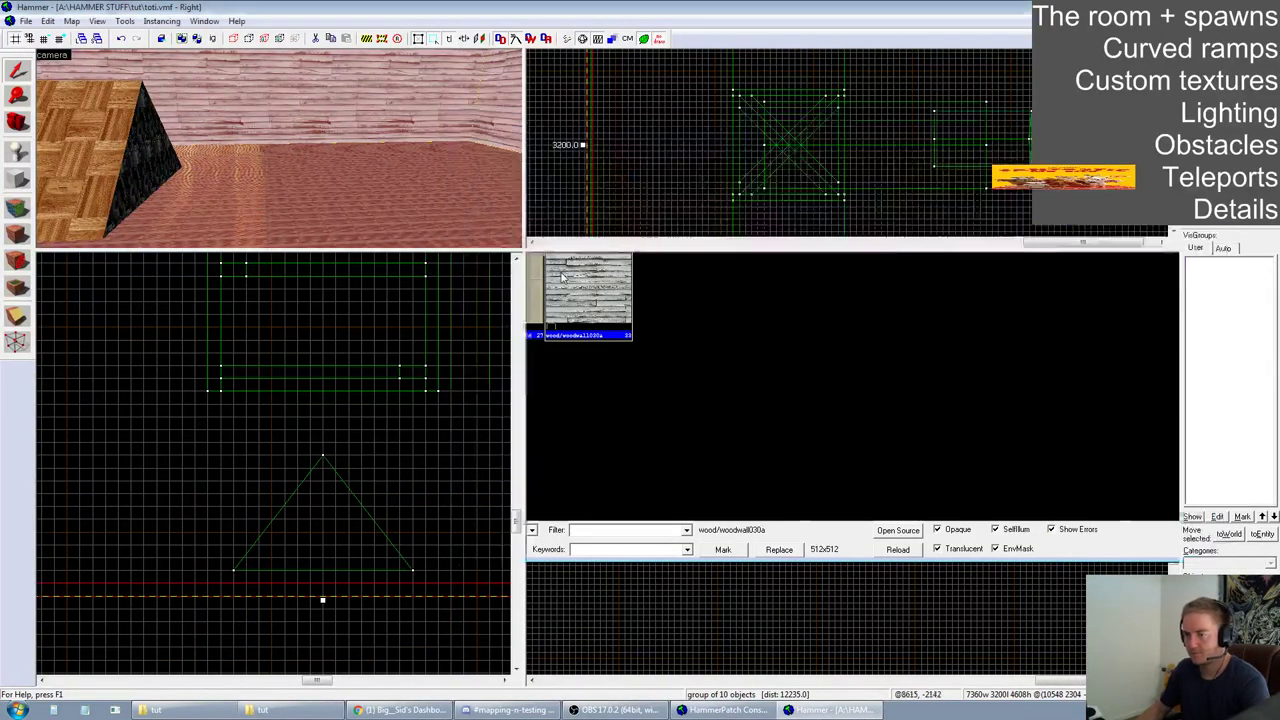
Create a wall block across the room with the wood/woodwall030a texture, 192 units thick, 3200 long and 2112 high
{"action": "left_click_drag", "start_coordinate": [823, 288], "coordinate": [851, 452]}
{"action": "key", "text": "Return"}
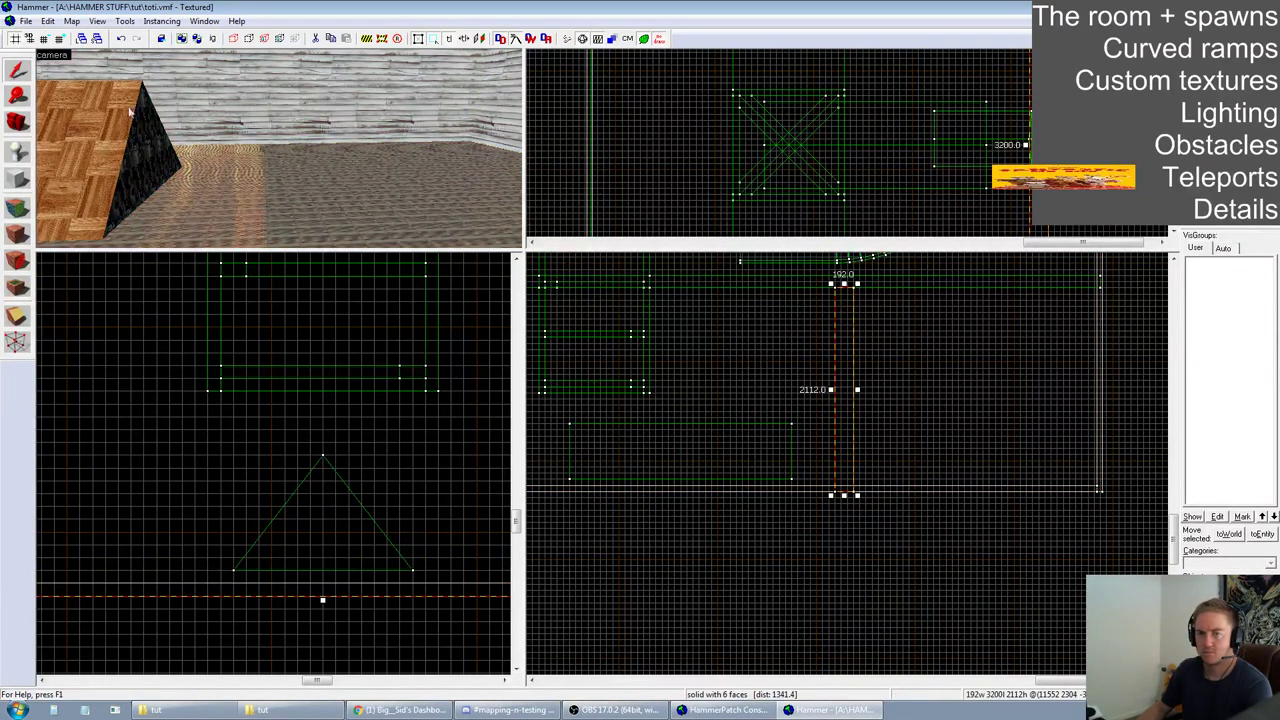
{"action": "left_click", "coordinate": [18, 179]}
{"action": "left_click", "coordinate": [18, 68]}
Create an eight-sided, 360-degree arch ring in the new wall, 768 units wide and 640 units high
{"action": "left_click_drag", "start_coordinate": [521, 248], "coordinate": [838, 332]}
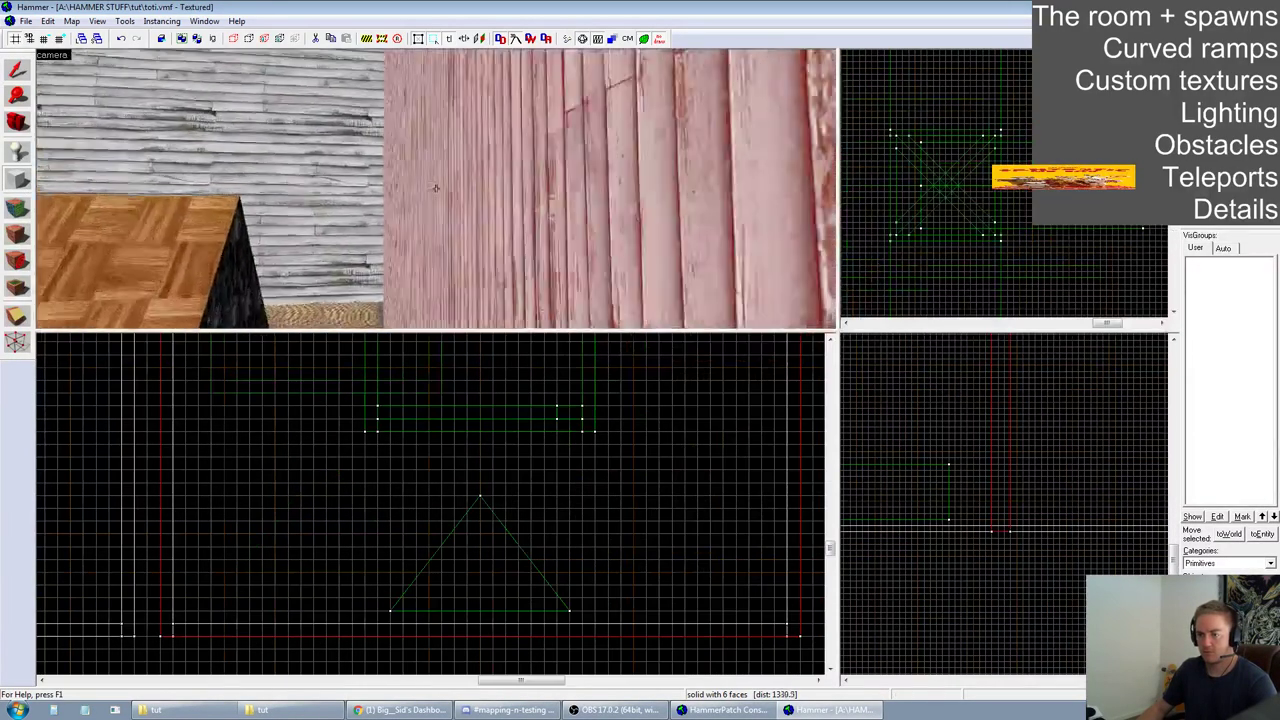
{"action": "left_click_drag", "start_coordinate": [833, 337], "coordinate": [880, 237]}
{"action": "scroll", "coordinate": [500, 414], "scroll_direction": "up", "scroll_amount": 3}
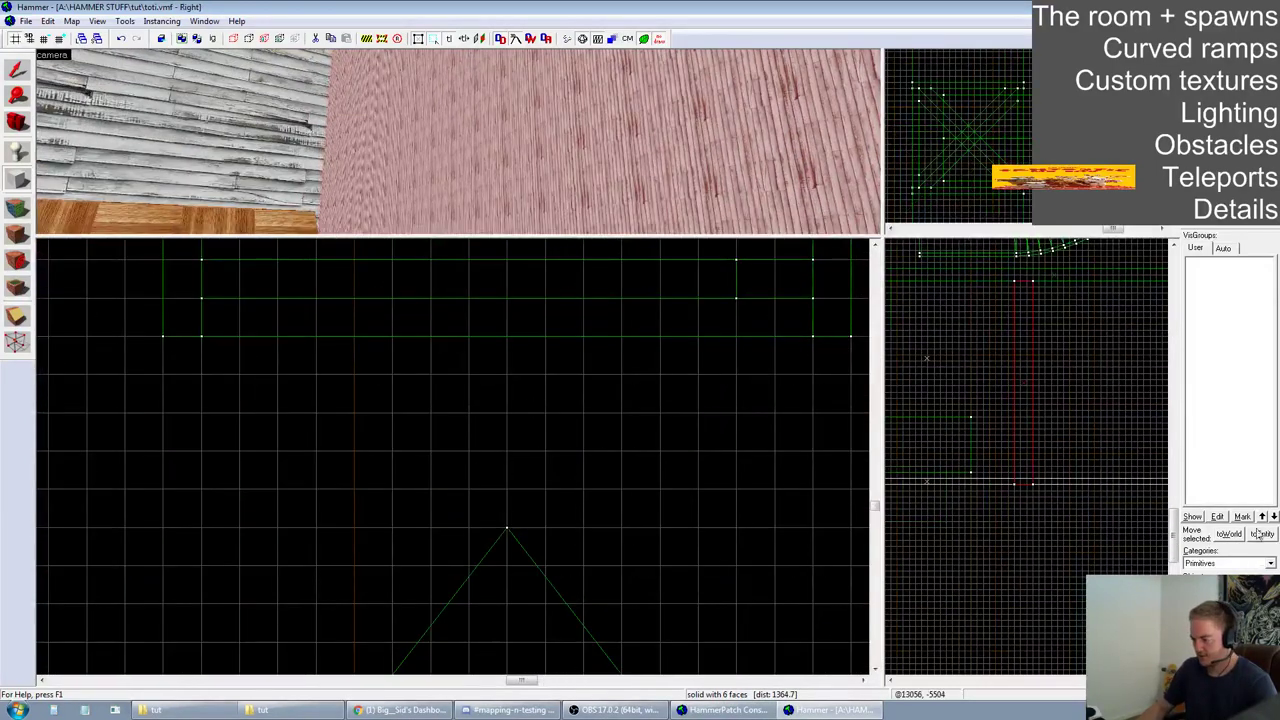
{"action": "scroll", "coordinate": [533, 456], "scroll_direction": "down", "scroll_amount": 3}
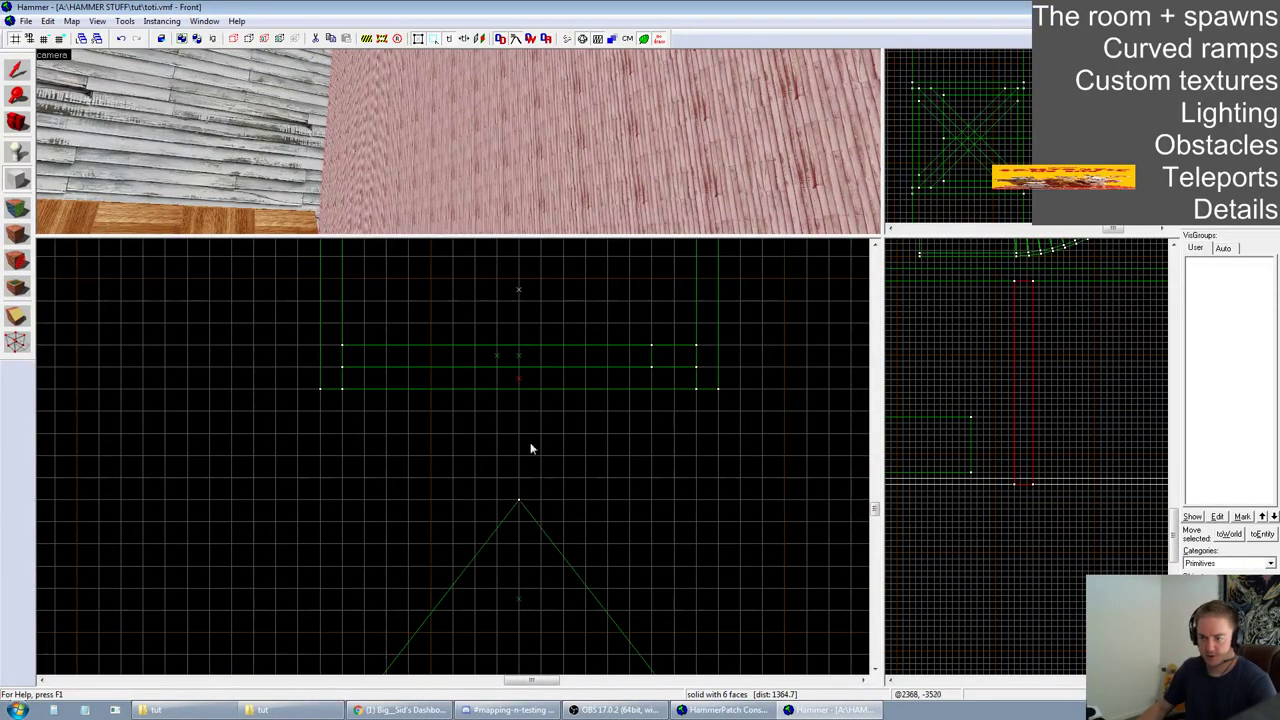
{"action": "left_click_drag", "start_coordinate": [389, 344], "coordinate": [638, 566]}
{"action": "left_click_drag", "start_coordinate": [560, 494], "coordinate": [570, 447]}
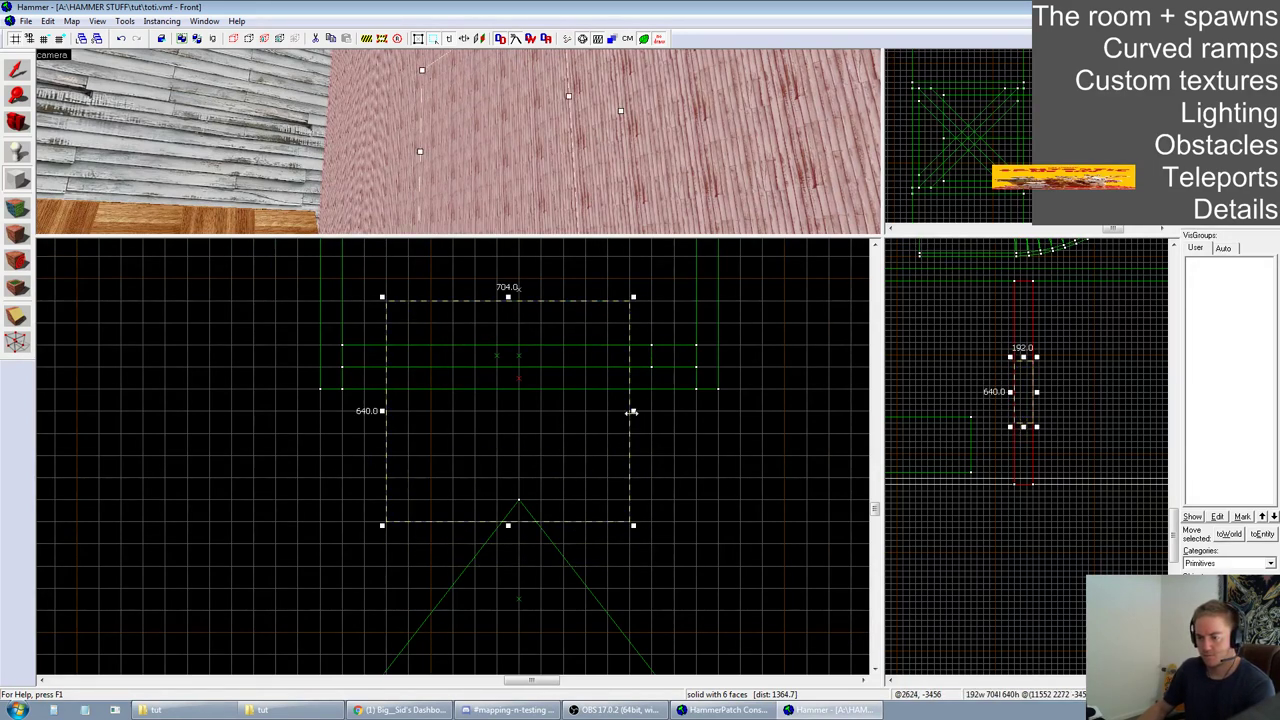
{"action": "left_click_drag", "start_coordinate": [631, 411], "coordinate": [655, 411]}
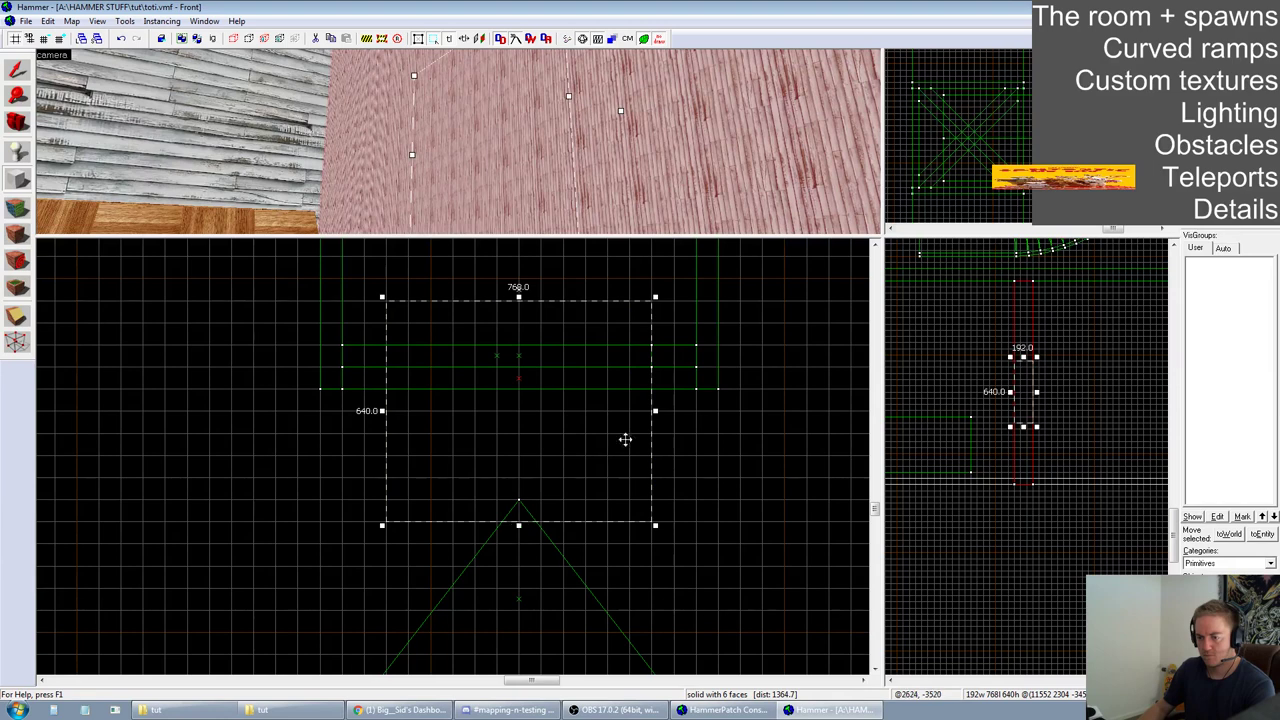
{"action": "key", "text": "Return"}
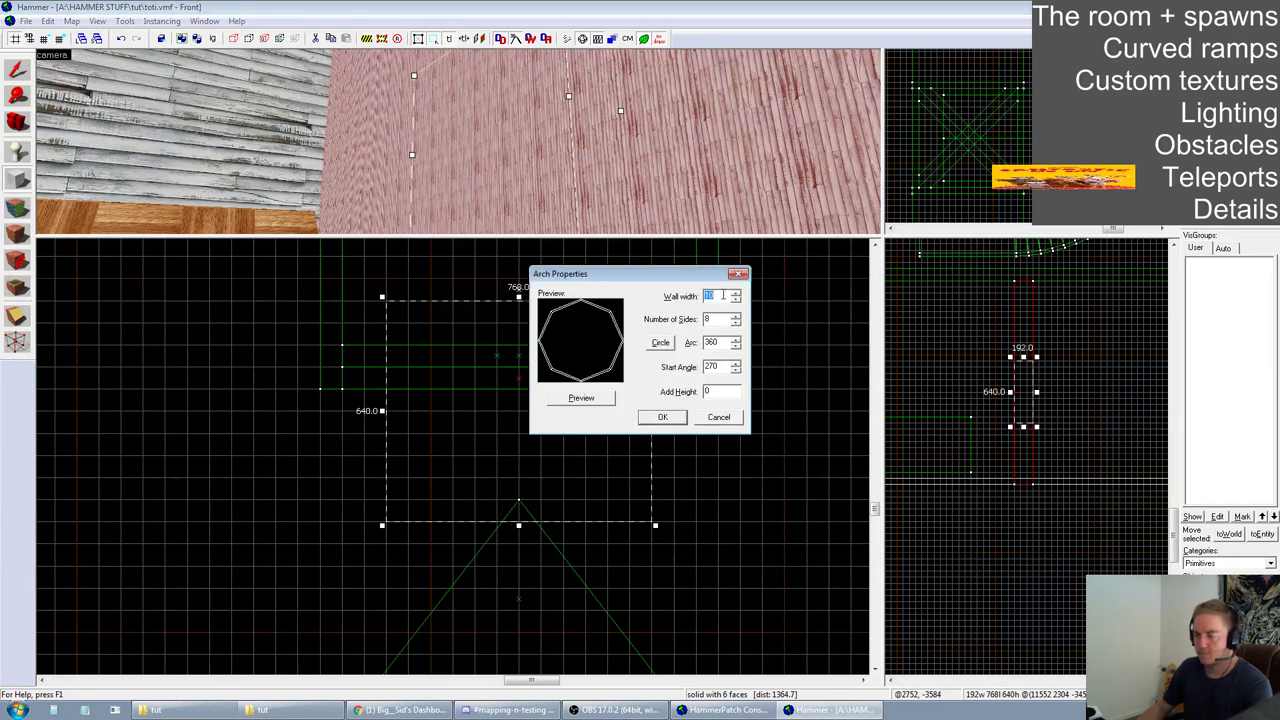
{"action": "left_click", "coordinate": [661, 418]}
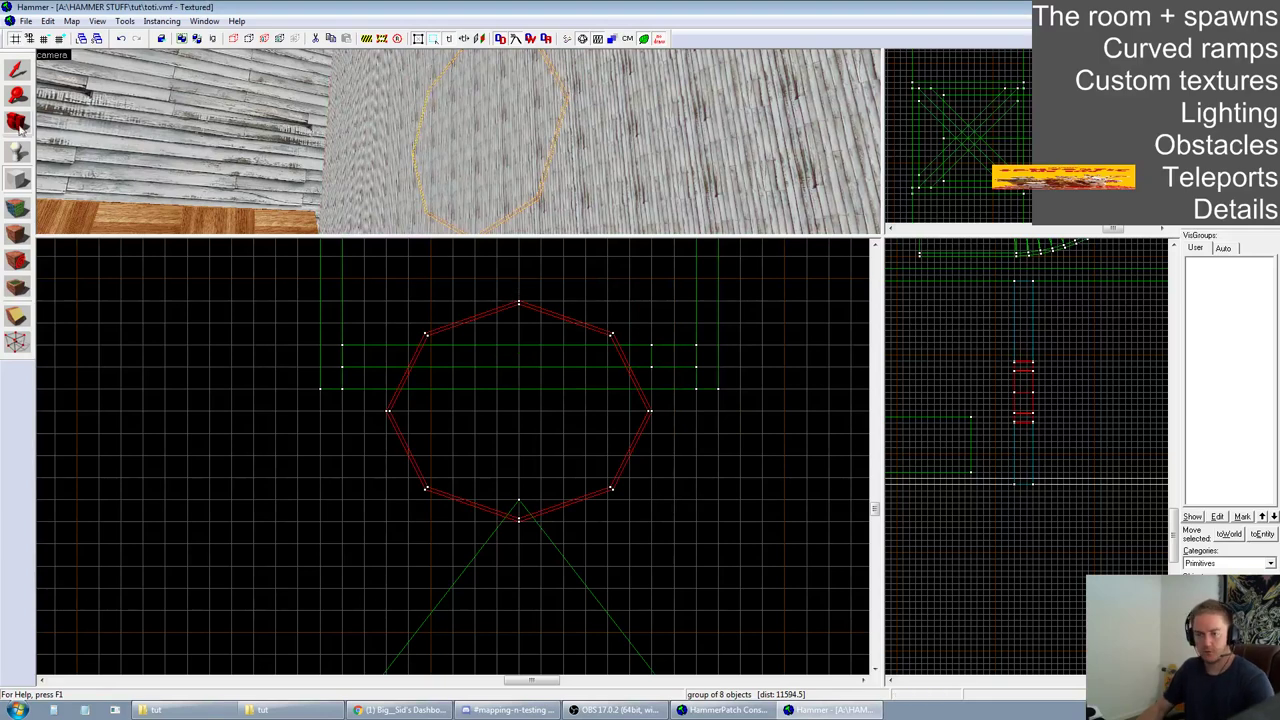
Select the arch ring and increase its depth to 320 units so it protrudes from both sides of the wall
{"action": "key", "text": "shift+s"}
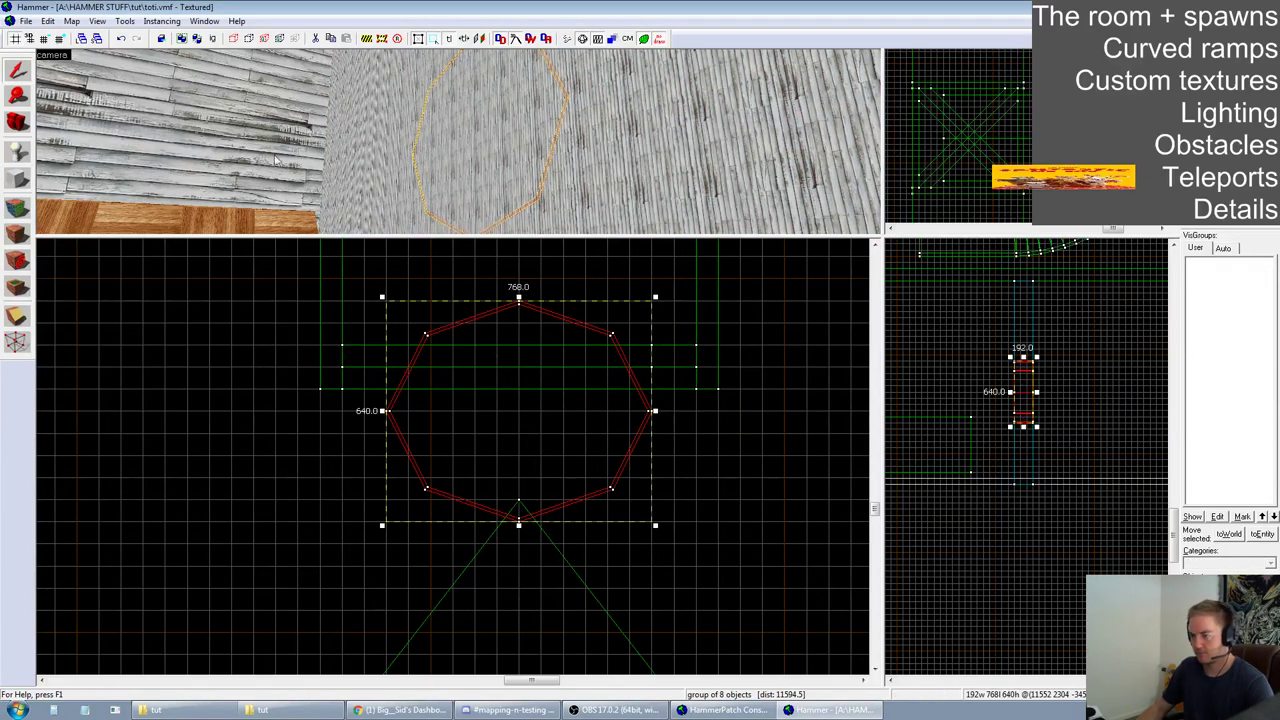
{"action": "scroll", "coordinate": [1076, 407], "scroll_direction": "up", "scroll_amount": 3}
{"action": "left_click_drag", "start_coordinate": [1132, 421], "coordinate": [1063, 421]}
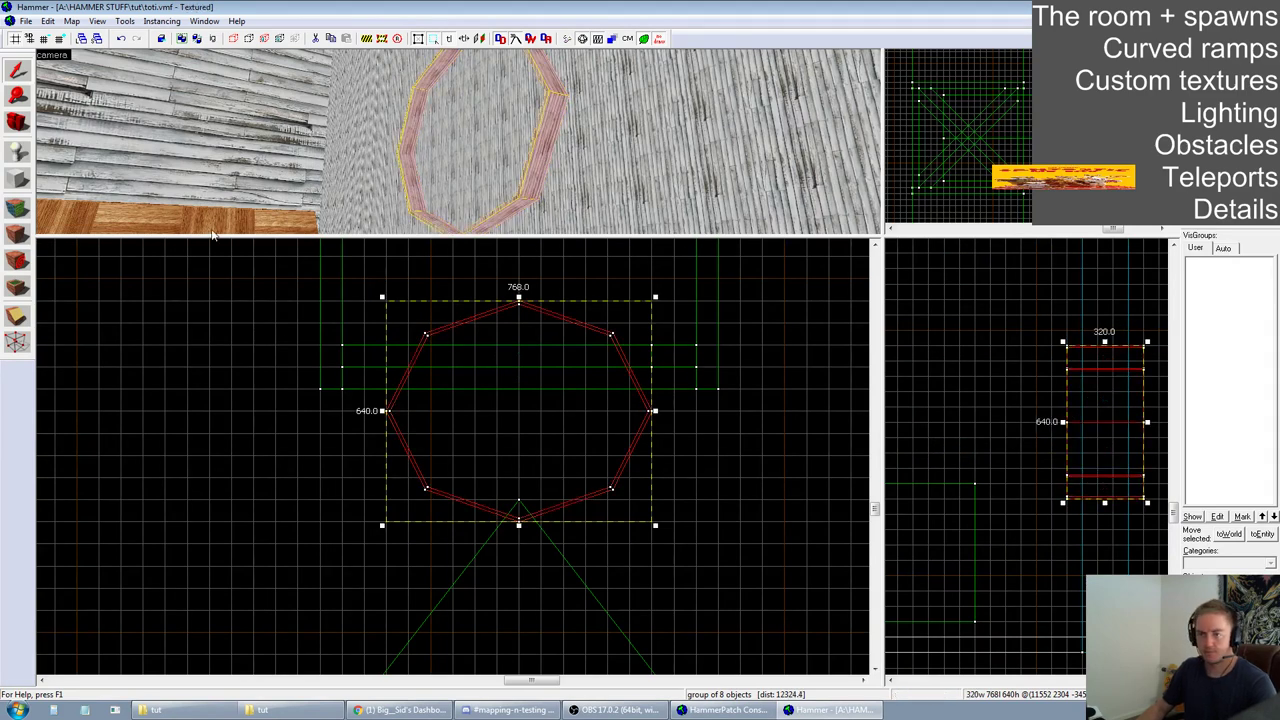
Apply the tut/ramp2 texture to all faces of the arch ring
{"action": "left_click", "coordinate": [22, 208]}
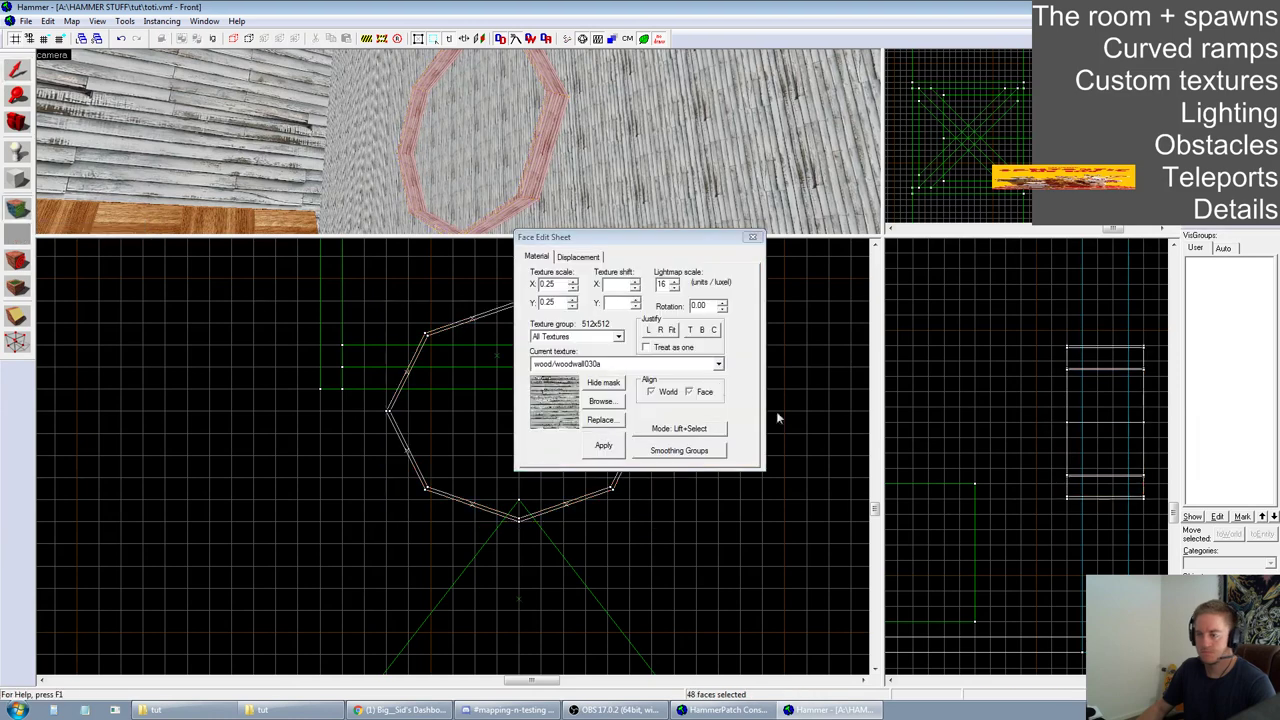
{"action": "left_click", "coordinate": [590, 397]}
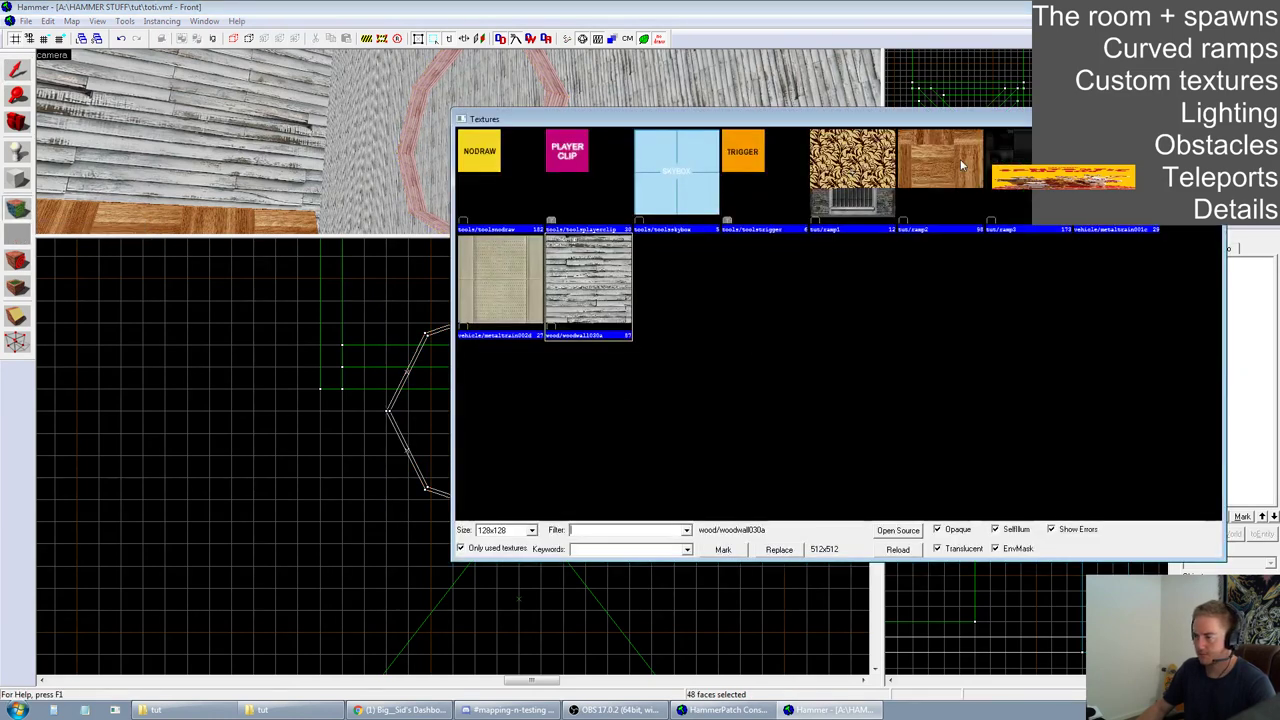
{"action": "double_click", "coordinate": [962, 165]}
{"action": "left_click", "coordinate": [603, 445]}
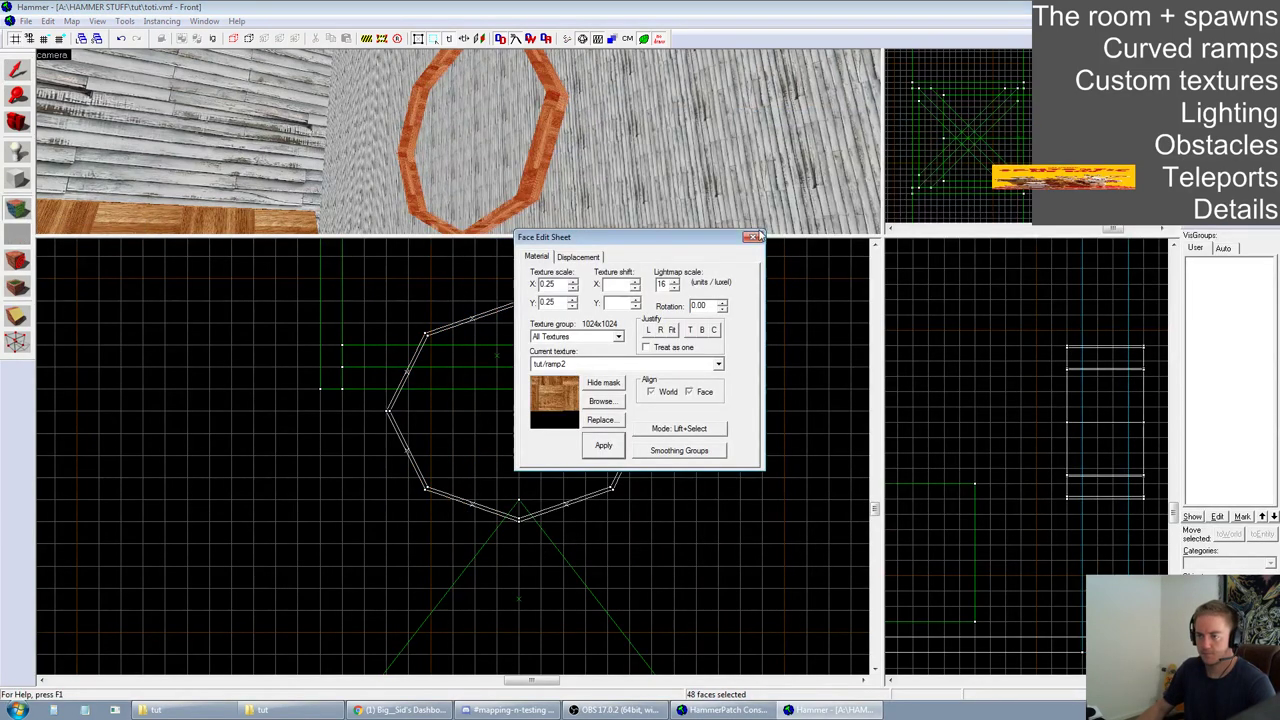
{"action": "left_click", "coordinate": [753, 238]}
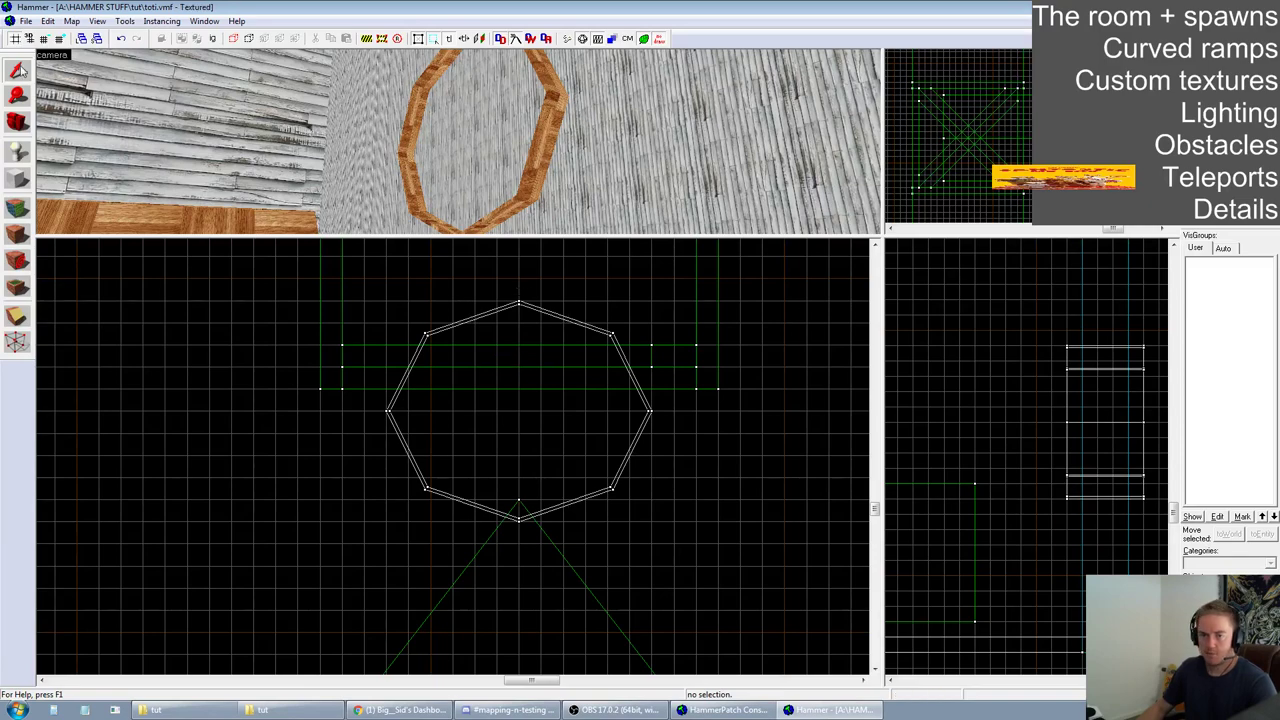
Select the wall and clip it vertically at the ring's two outermost side points, keeping both parts of each cut
{"action": "left_click", "coordinate": [587, 148]}
{"action": "scroll", "coordinate": [504, 428], "scroll_direction": "down", "scroll_amount": 5}
{"action": "scroll", "coordinate": [523, 430], "scroll_direction": "up", "scroll_amount": 4}
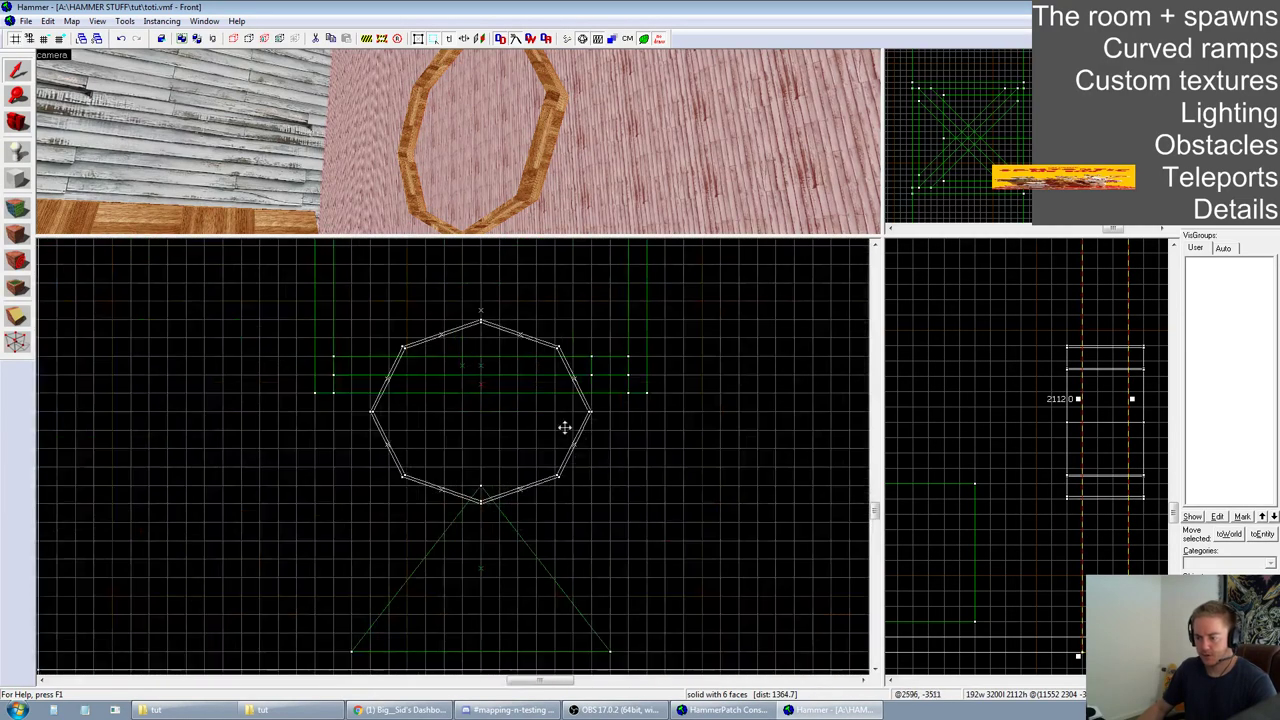
{"action": "left_click", "coordinate": [16, 316]}
{"action": "left_click_drag", "start_coordinate": [369, 413], "coordinate": [368, 444]}
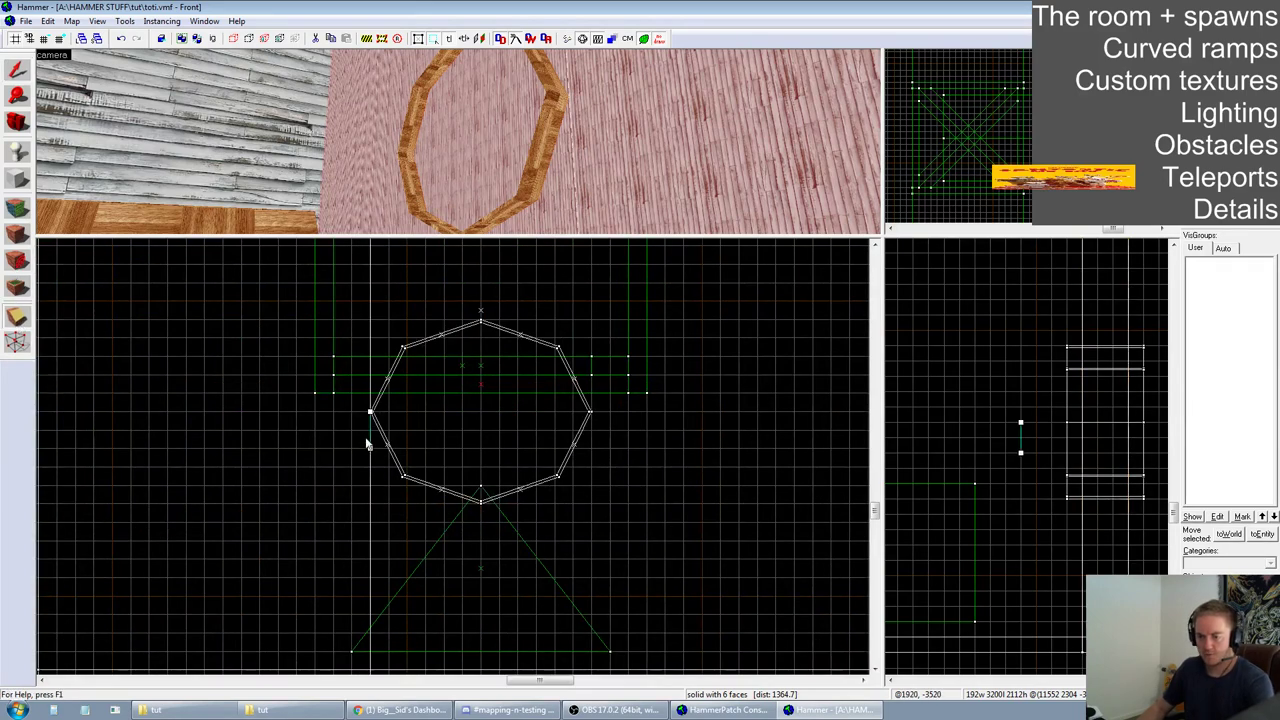
{"action": "scroll", "coordinate": [432, 442], "scroll_direction": "down", "scroll_amount": 3}
{"action": "left_click", "coordinate": [15, 320]}
{"action": "key", "text": "Return"}
{"action": "scroll", "coordinate": [498, 433], "scroll_direction": "up", "scroll_amount": 6}
{"action": "left_click_drag", "start_coordinate": [494, 420], "coordinate": [493, 442]}
{"action": "key", "text": "Return"}
Clip the middle wall section horizontally at the ring's lowest and highest points, keeping both parts of each cut
{"action": "left_click", "coordinate": [16, 68]}
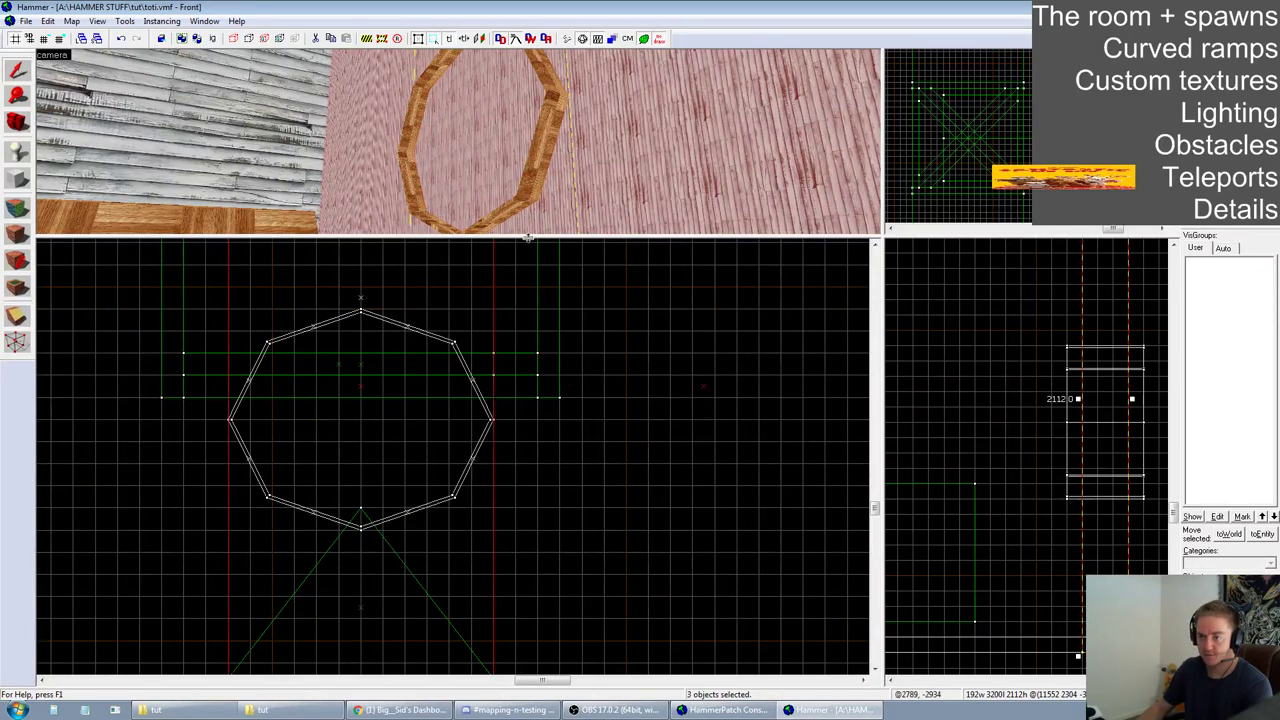
{"action": "left_click", "coordinate": [17, 318]}
{"action": "left_click_drag", "start_coordinate": [228, 530], "coordinate": [343, 542]}
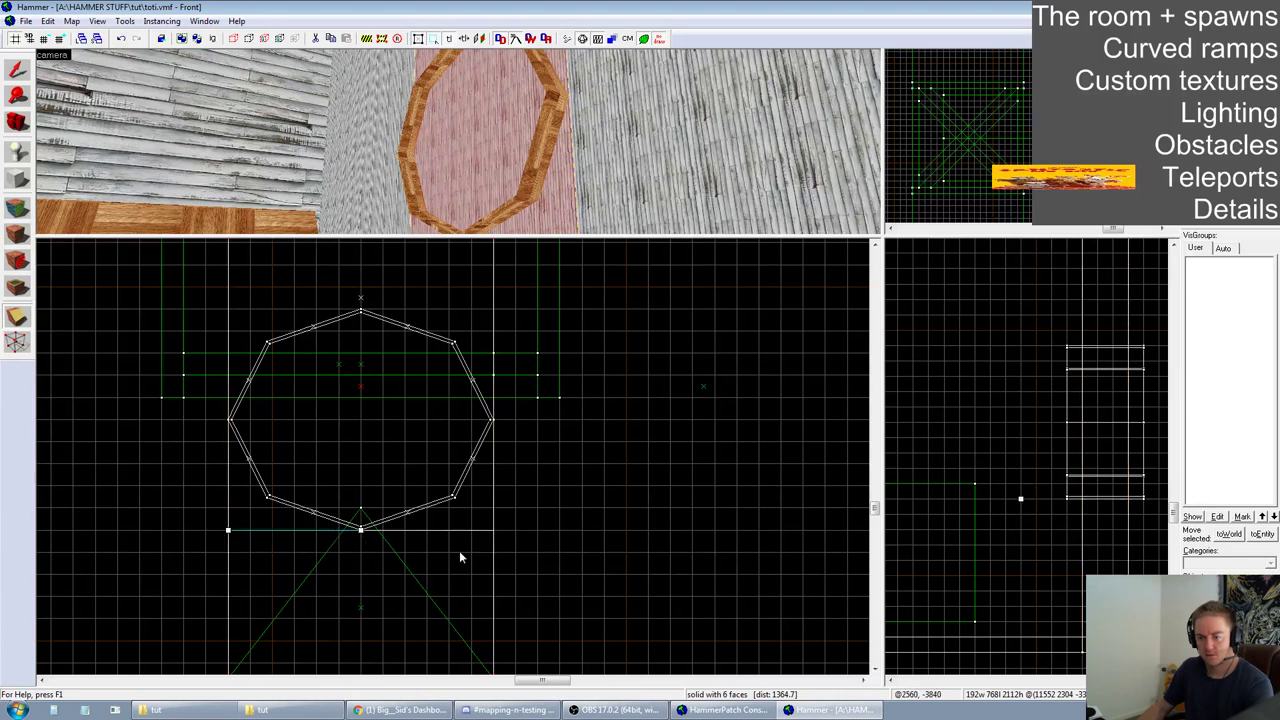
{"action": "key", "text": "Return"}
{"action": "left_click_drag", "start_coordinate": [233, 313], "coordinate": [294, 311]}
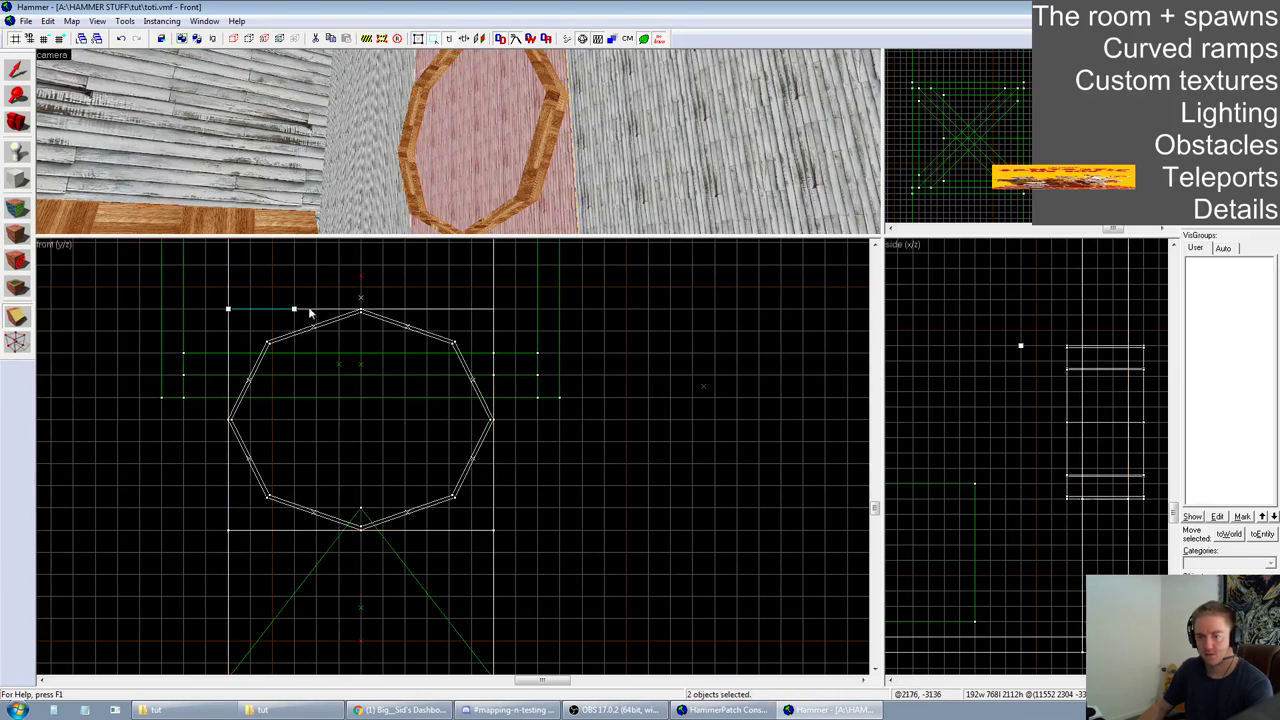
{"action": "key", "text": "Return"}
Select the 768 by 640 wall block behind the ring and clip it along the ring's steep upper-right edge, keeping both parts
{"action": "left_click_drag", "start_coordinate": [882, 236], "coordinate": [1001, 559]}
{"action": "key", "text": "z"}
{"action": "key", "text": "a"}
{"action": "key", "text": "z"}
{"action": "left_click", "coordinate": [12, 66]}
{"action": "left_click", "coordinate": [446, 305]}
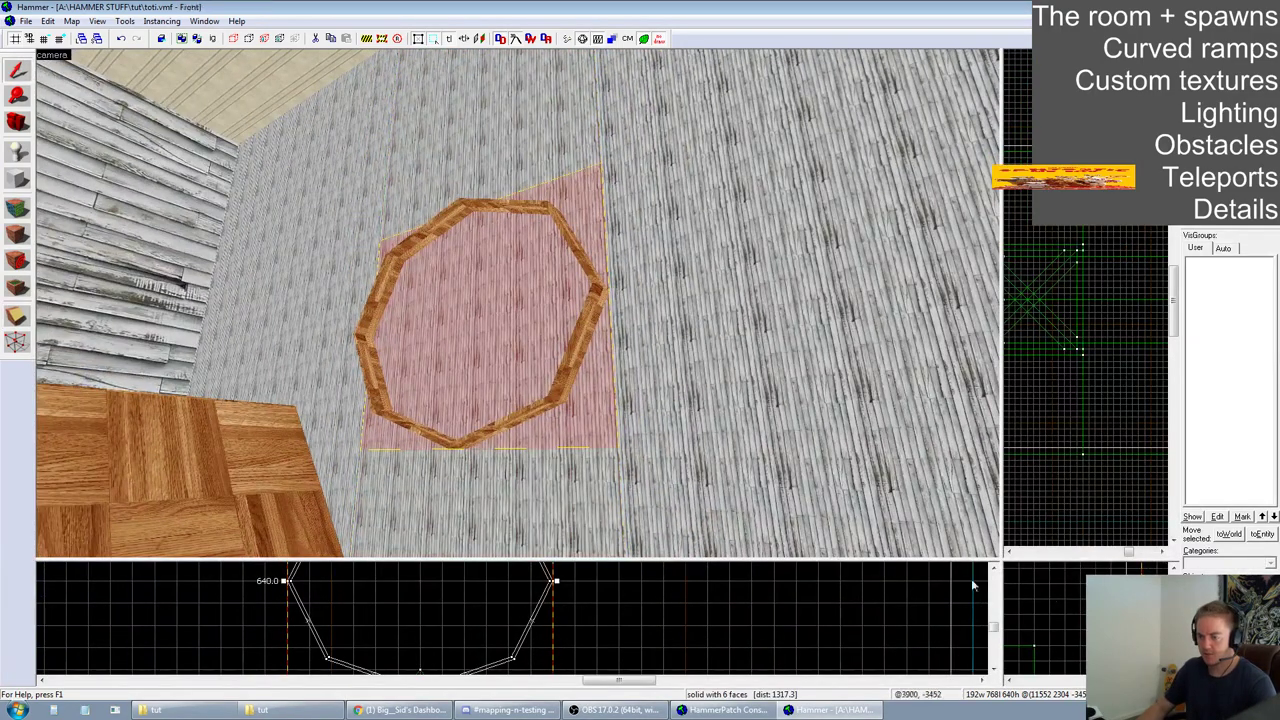
{"action": "left_click_drag", "start_coordinate": [1000, 558], "coordinate": [985, 294]}
{"action": "scroll", "coordinate": [514, 345], "scroll_direction": "up", "scroll_amount": 4}
{"action": "scroll", "coordinate": [517, 333], "scroll_direction": "down", "scroll_amount": 2}
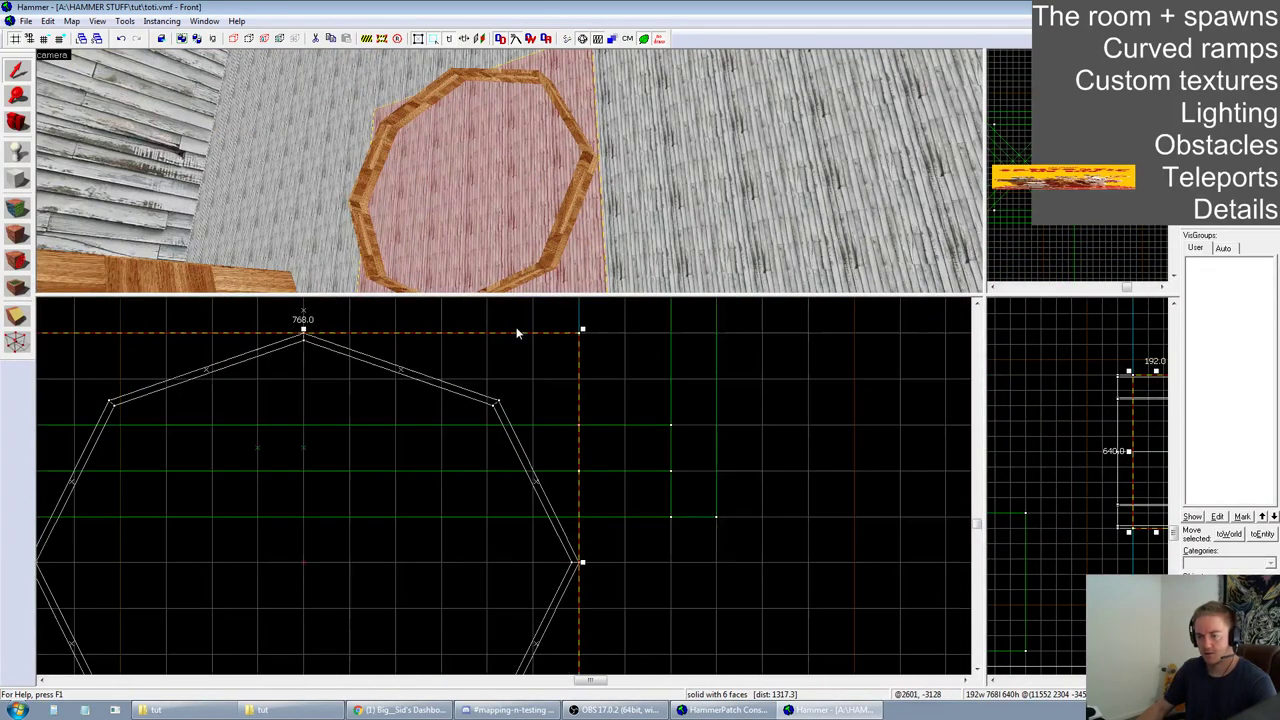
{"action": "left_click", "coordinate": [17, 320]}
{"action": "left_click_drag", "start_coordinate": [580, 566], "coordinate": [487, 357]}
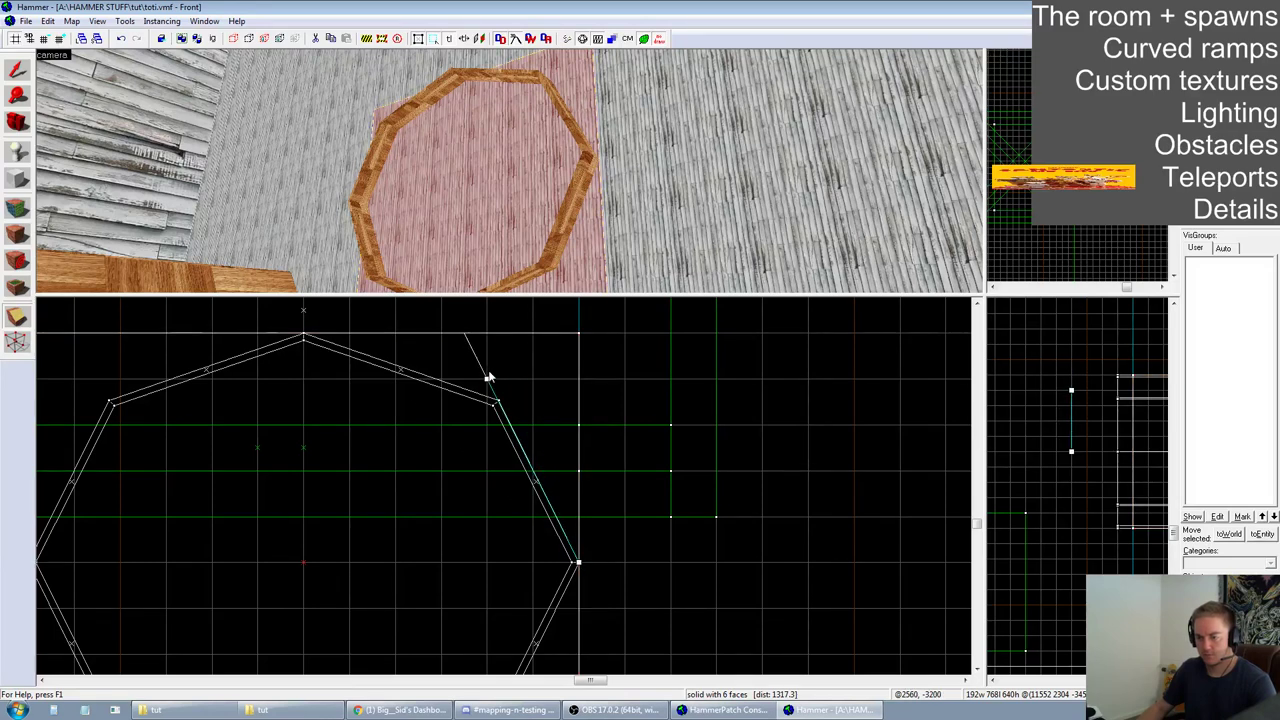
{"action": "scroll", "coordinate": [626, 334], "scroll_direction": "down", "scroll_amount": 4}
{"action": "scroll", "coordinate": [557, 451], "scroll_direction": "up", "scroll_amount": 2}
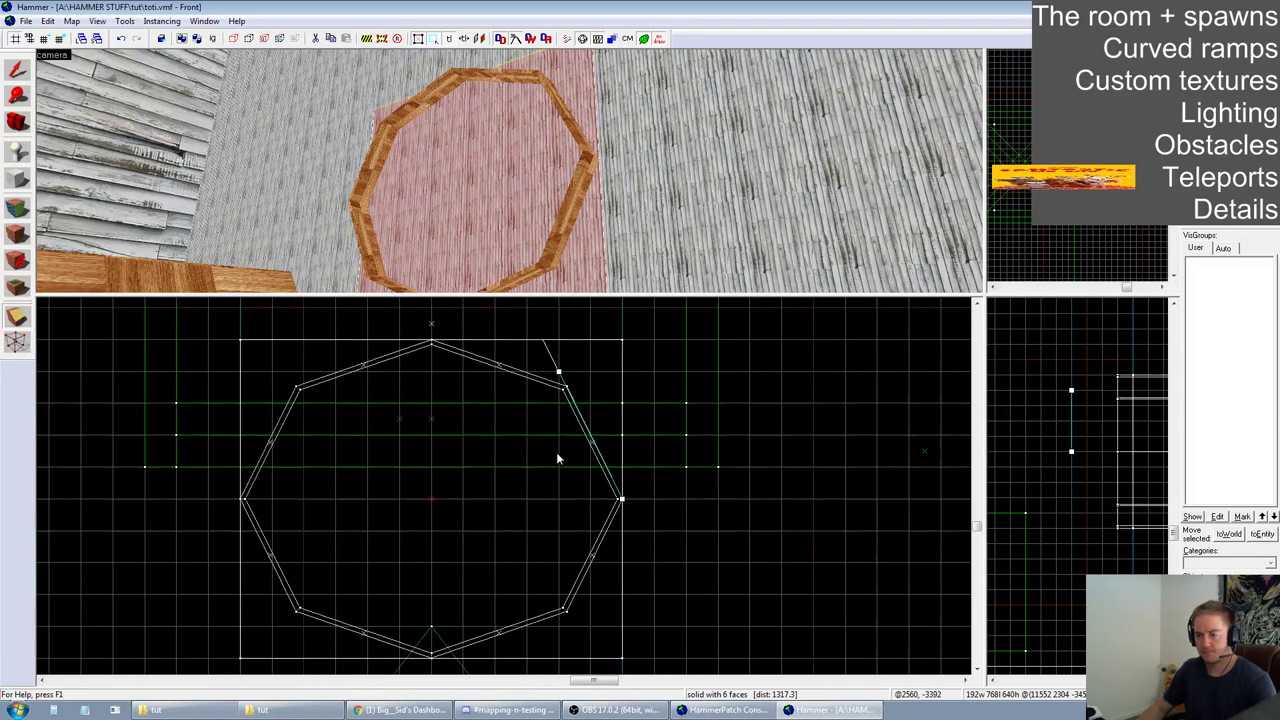
{"action": "scroll", "coordinate": [590, 358], "scroll_direction": "up", "scroll_amount": 2}
{"action": "scroll", "coordinate": [580, 356], "scroll_direction": "down", "scroll_amount": 3}
{"action": "key", "text": "Return"}
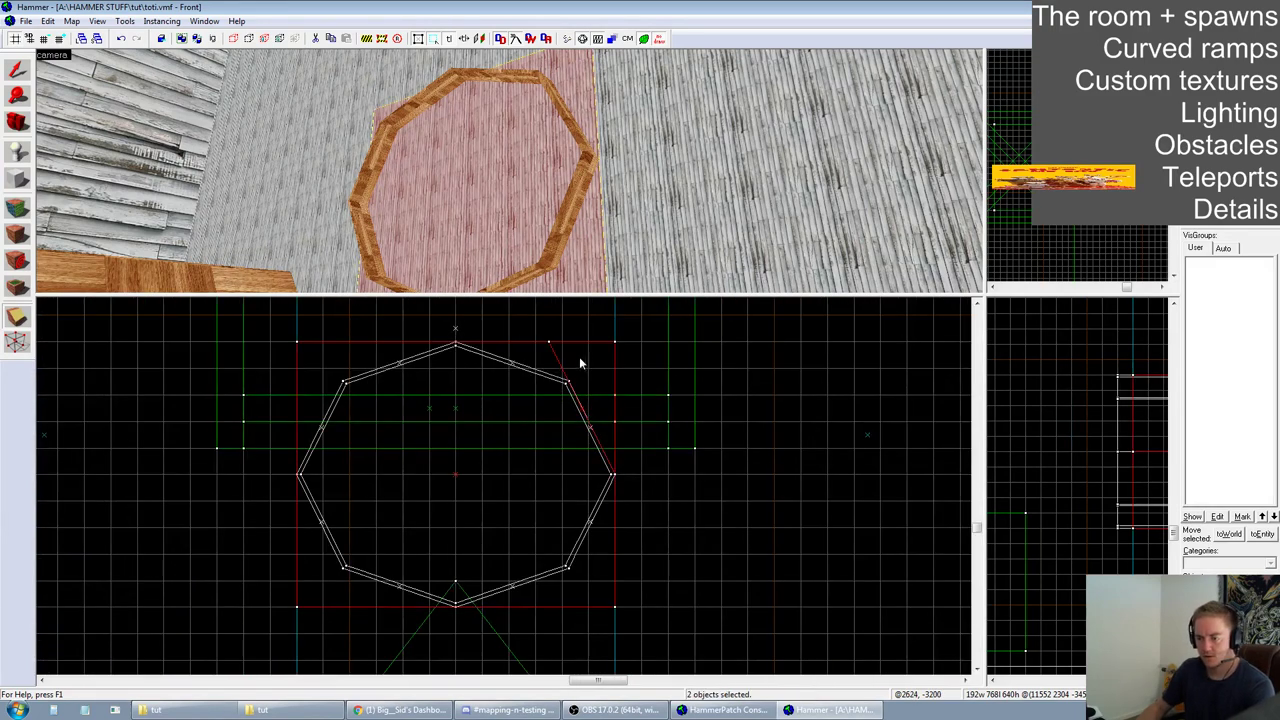
Clip the block along the ring's other three steep edges: upper left, lower left and lower right
{"action": "scroll", "coordinate": [475, 370], "scroll_direction": "up", "scroll_amount": 3}
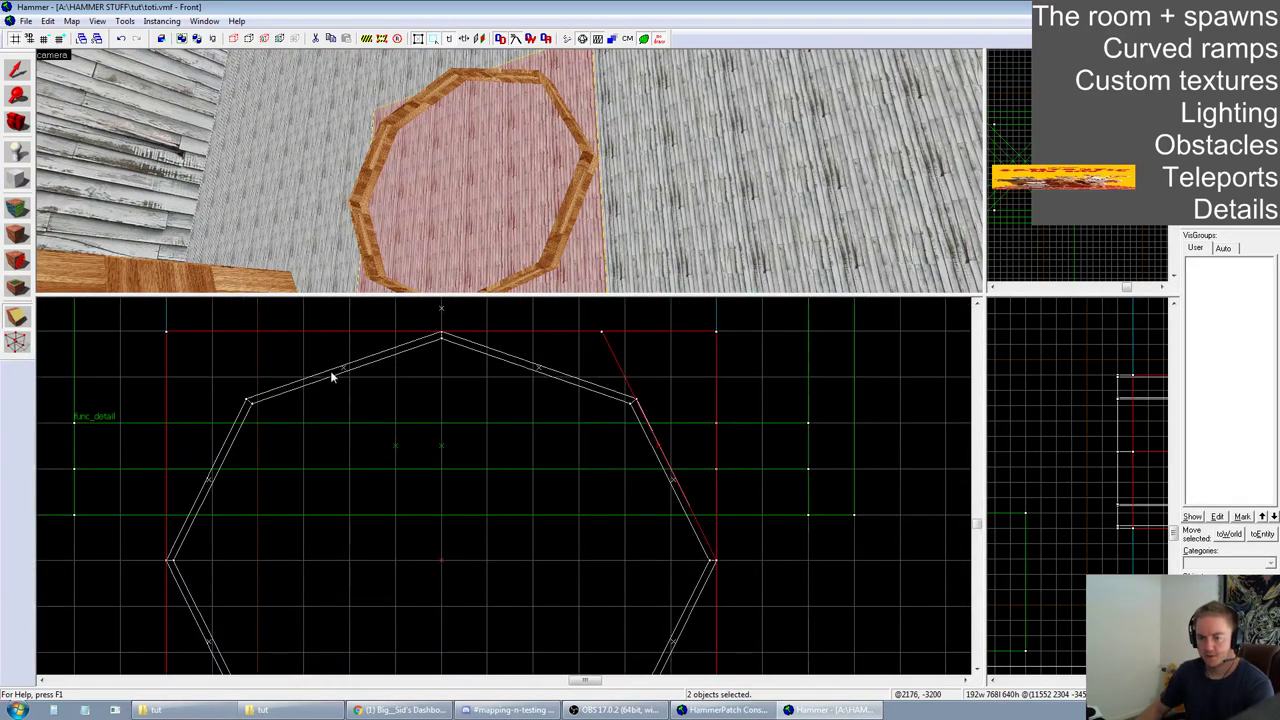
{"action": "left_click_drag", "start_coordinate": [162, 568], "coordinate": [265, 508]}
{"action": "key", "text": "Return"}
{"action": "scroll", "coordinate": [276, 342], "scroll_direction": "down", "scroll_amount": 6}
{"action": "scroll", "coordinate": [273, 434], "scroll_direction": "up", "scroll_amount": 4}
{"action": "key", "text": "Return"}
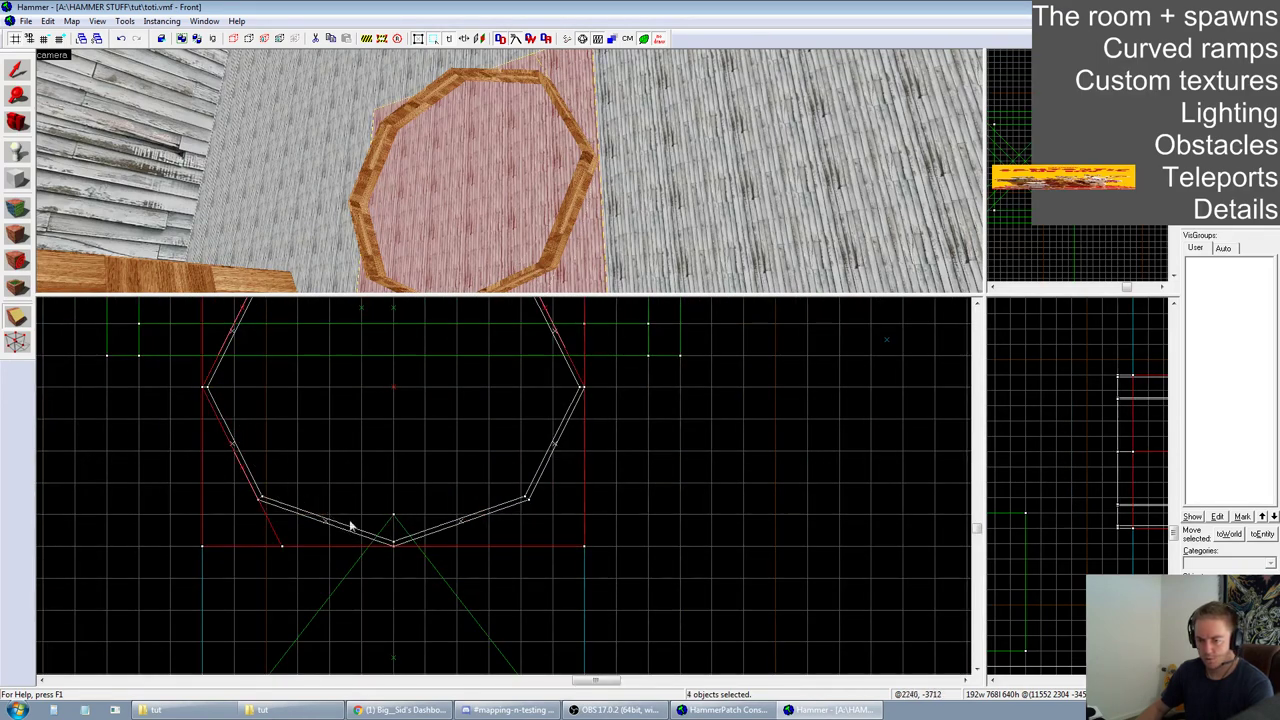
{"action": "left_click_drag", "start_coordinate": [584, 388], "coordinate": [535, 507]}
{"action": "key", "text": "Return"}
{"action": "left_click", "coordinate": [17, 68]}
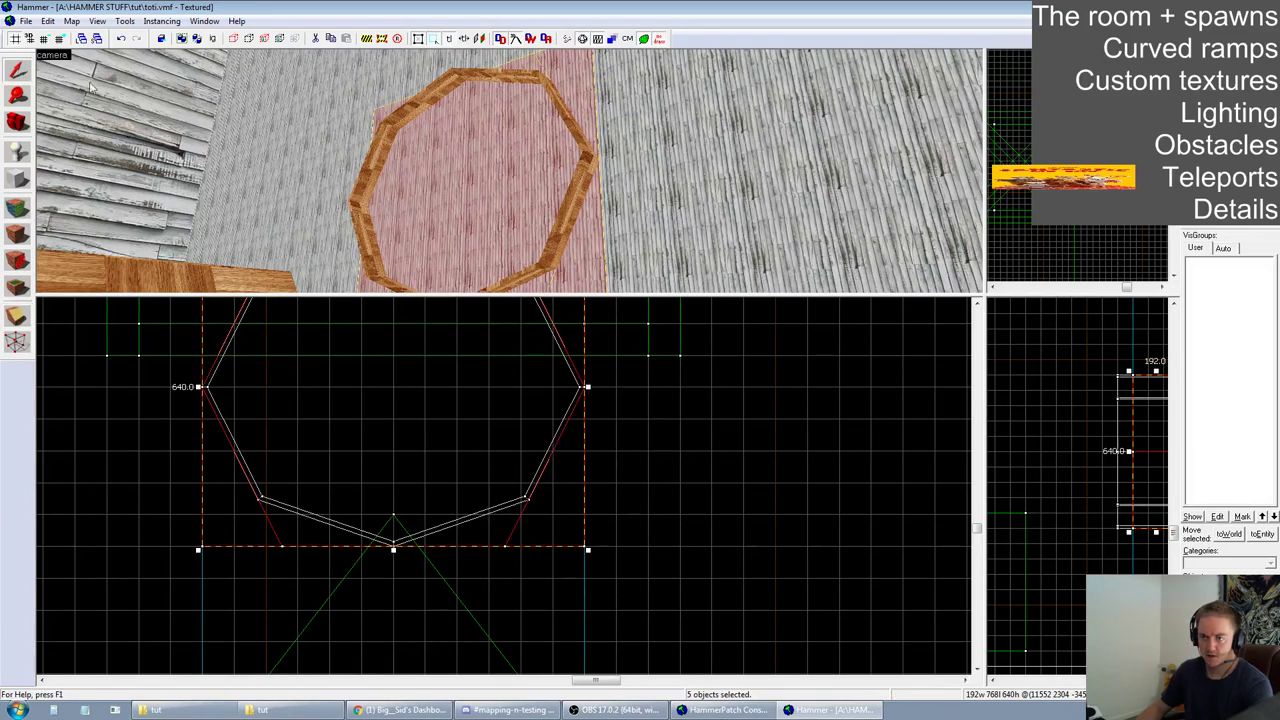
Select the remaining centre piece inside the ring and clip it along the ring's two shallow bottom edges
{"action": "left_click", "coordinate": [527, 139]}
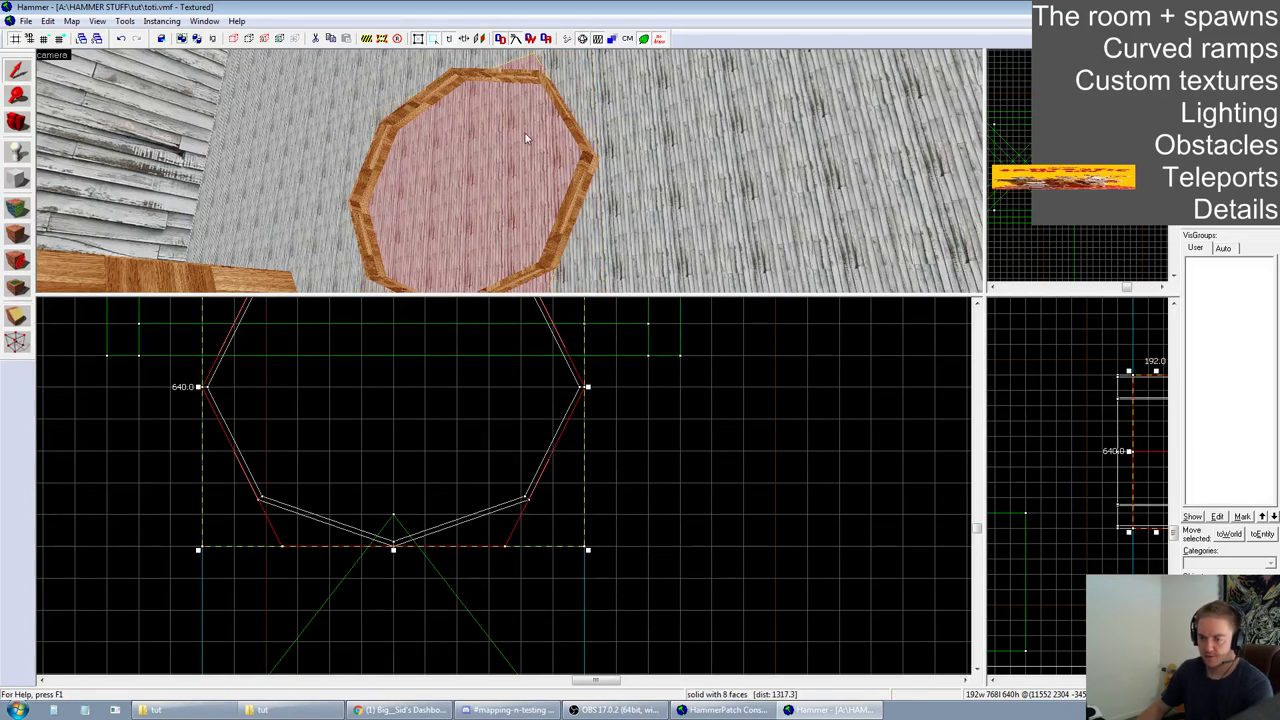
{"action": "key", "text": "z"}
{"action": "key", "text": "w"}
{"action": "key", "text": "w"}
{"action": "key", "text": "w"}
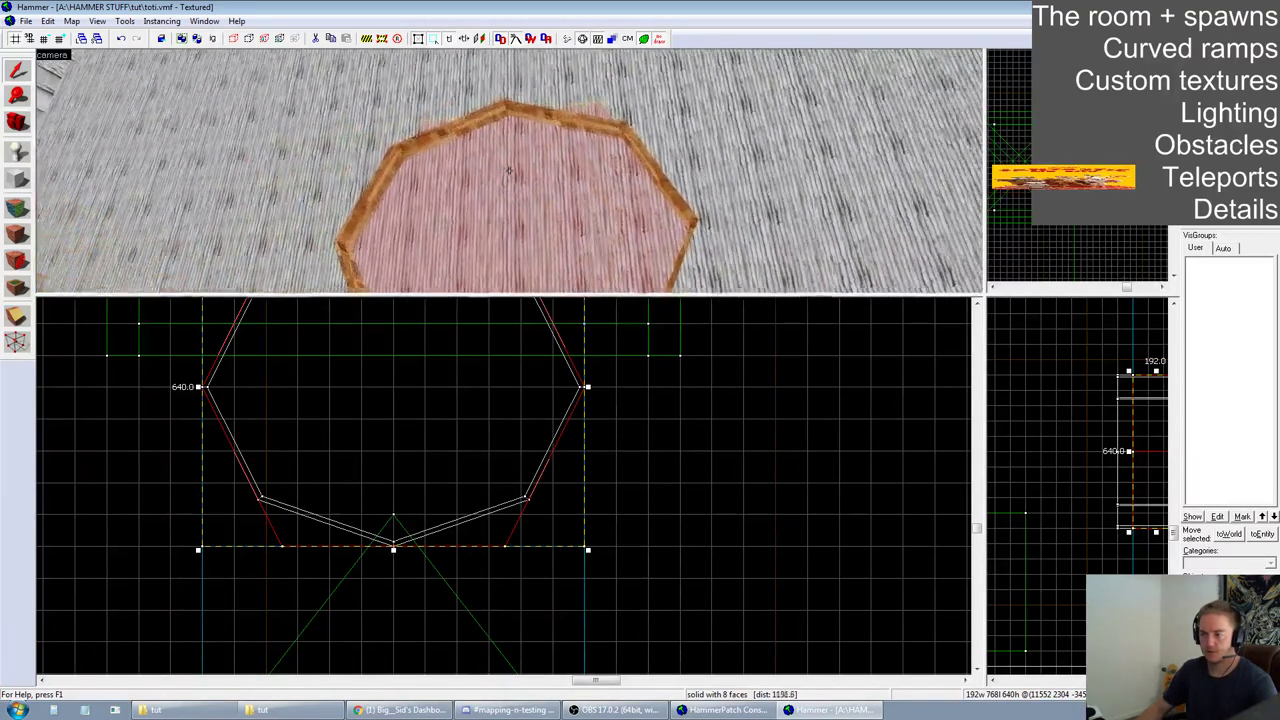
{"action": "key", "text": "s"}
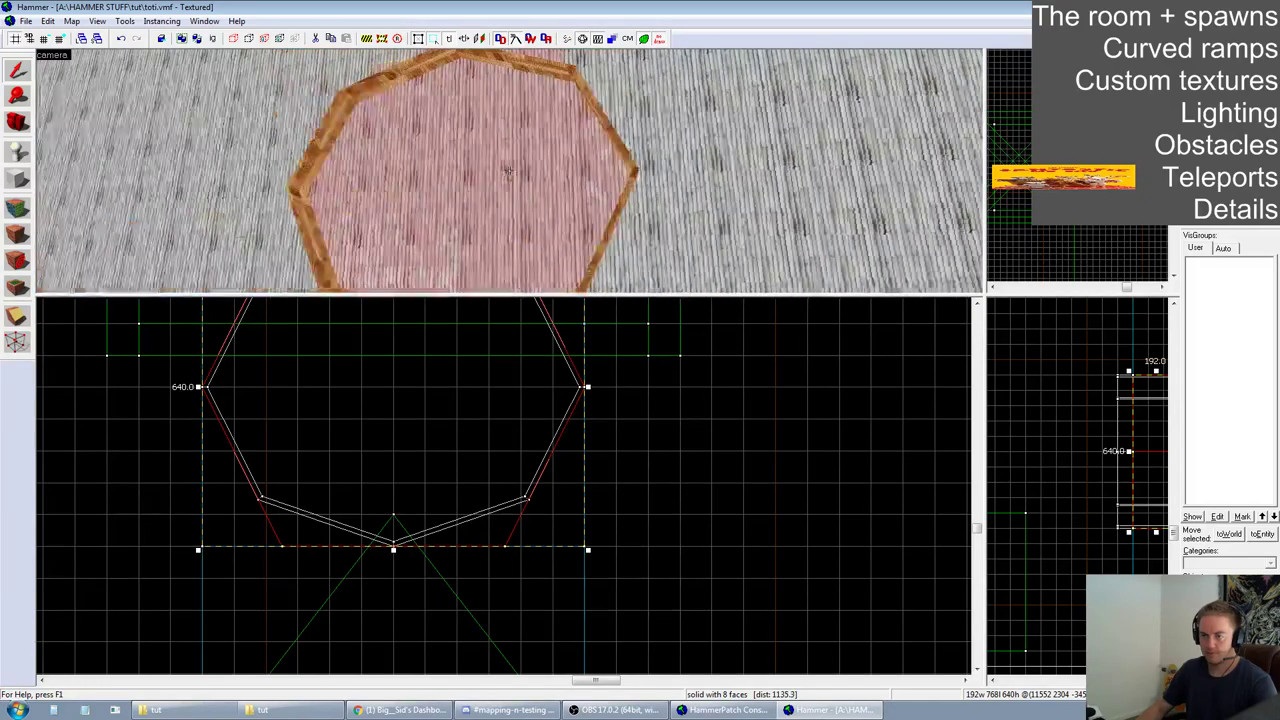
{"action": "key", "text": "z"}
{"action": "key", "text": "shift+x"}
{"action": "left_click_drag", "start_coordinate": [394, 544], "coordinate": [497, 518]}
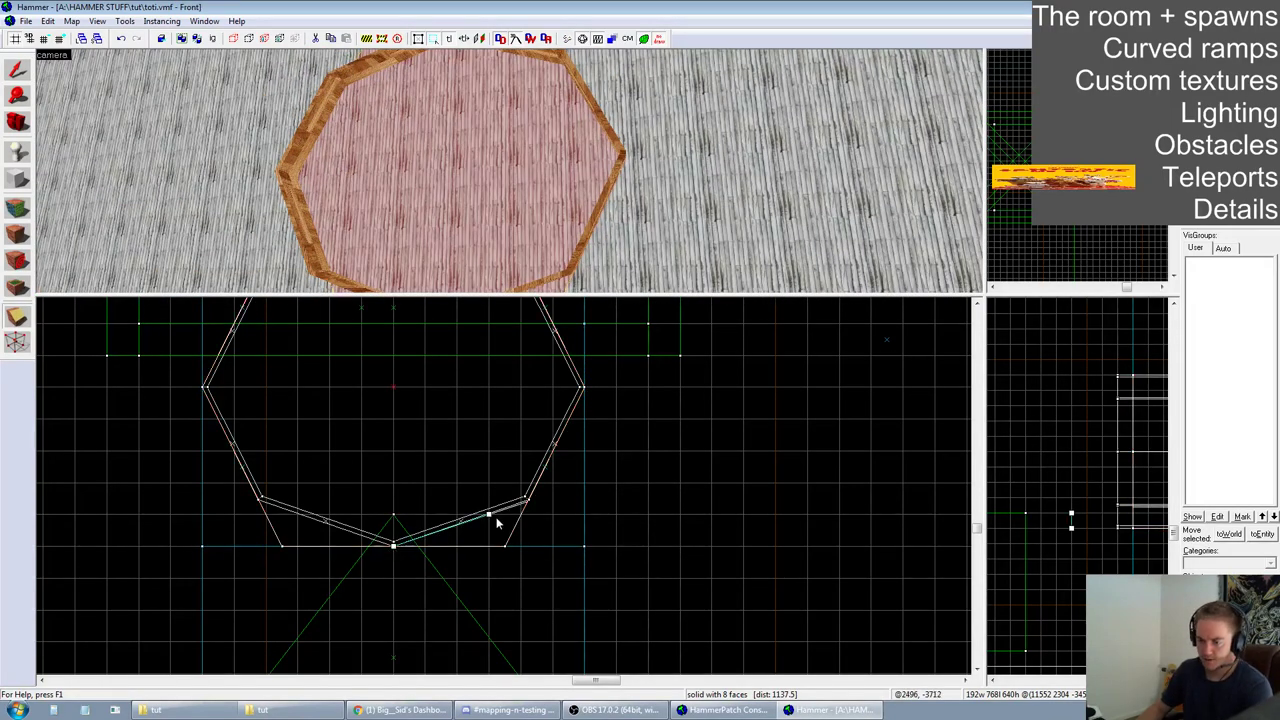
{"action": "key", "text": "Return"}
{"action": "left_click_drag", "start_coordinate": [393, 545], "coordinate": [280, 511]}
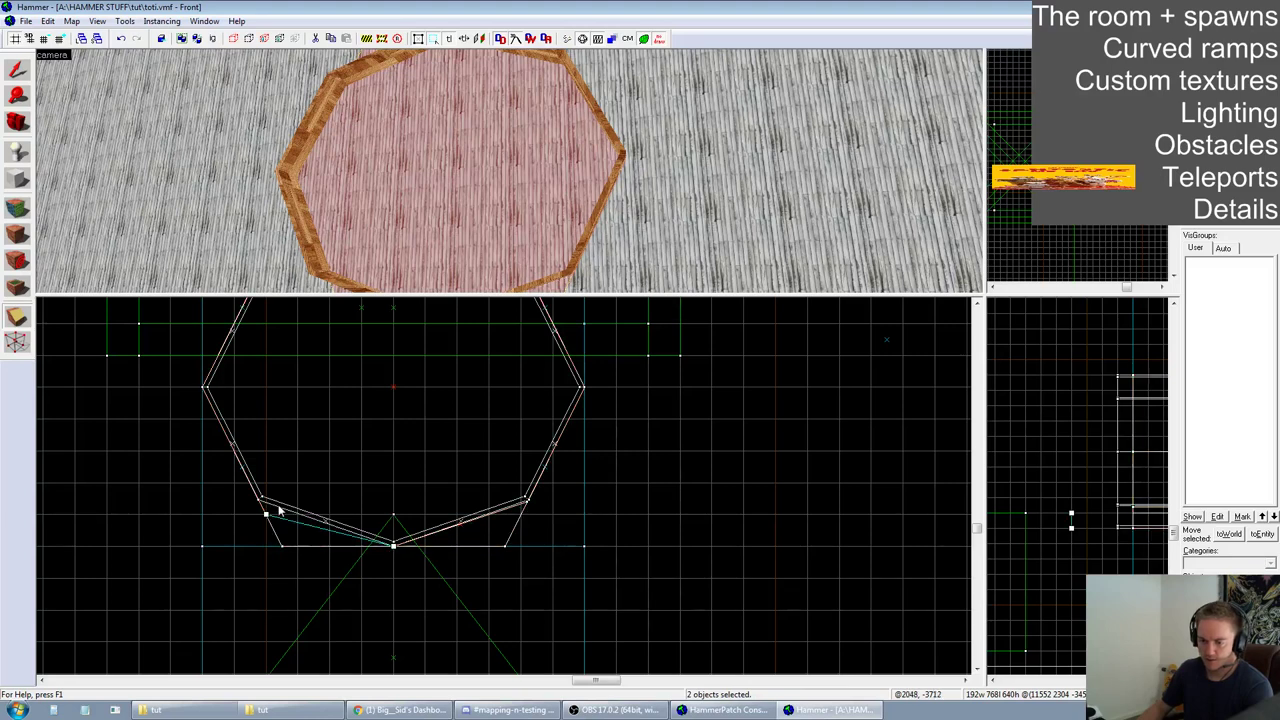
{"action": "key", "text": "Return"}
Clip the centre piece along the ring's two shallow top edges, starting each cut at the ring's highest point
{"action": "scroll", "coordinate": [364, 515], "scroll_direction": "down", "scroll_amount": 4}
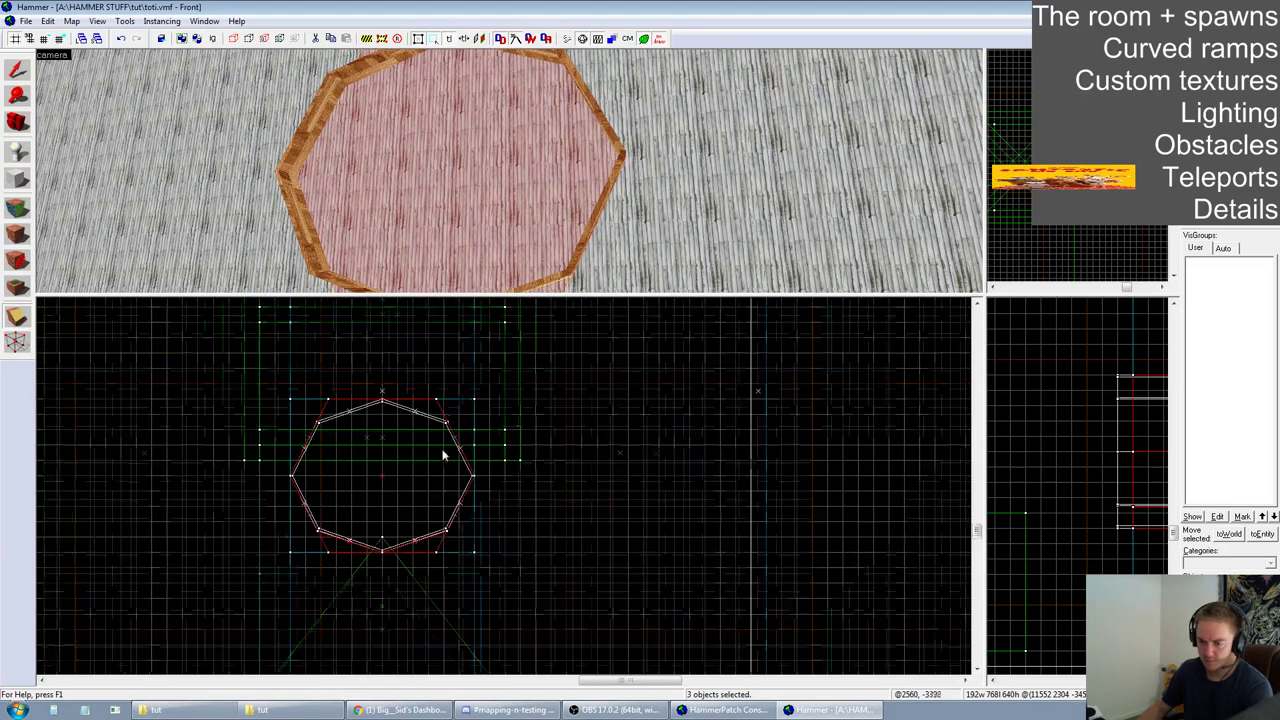
{"action": "scroll", "coordinate": [425, 420], "scroll_direction": "up", "scroll_amount": 5}
{"action": "left_click_drag", "start_coordinate": [297, 333], "coordinate": [420, 375]}
{"action": "key", "text": "Return"}
{"action": "left_click_drag", "start_coordinate": [297, 333], "coordinate": [189, 371]}
{"action": "key", "text": "Return"}
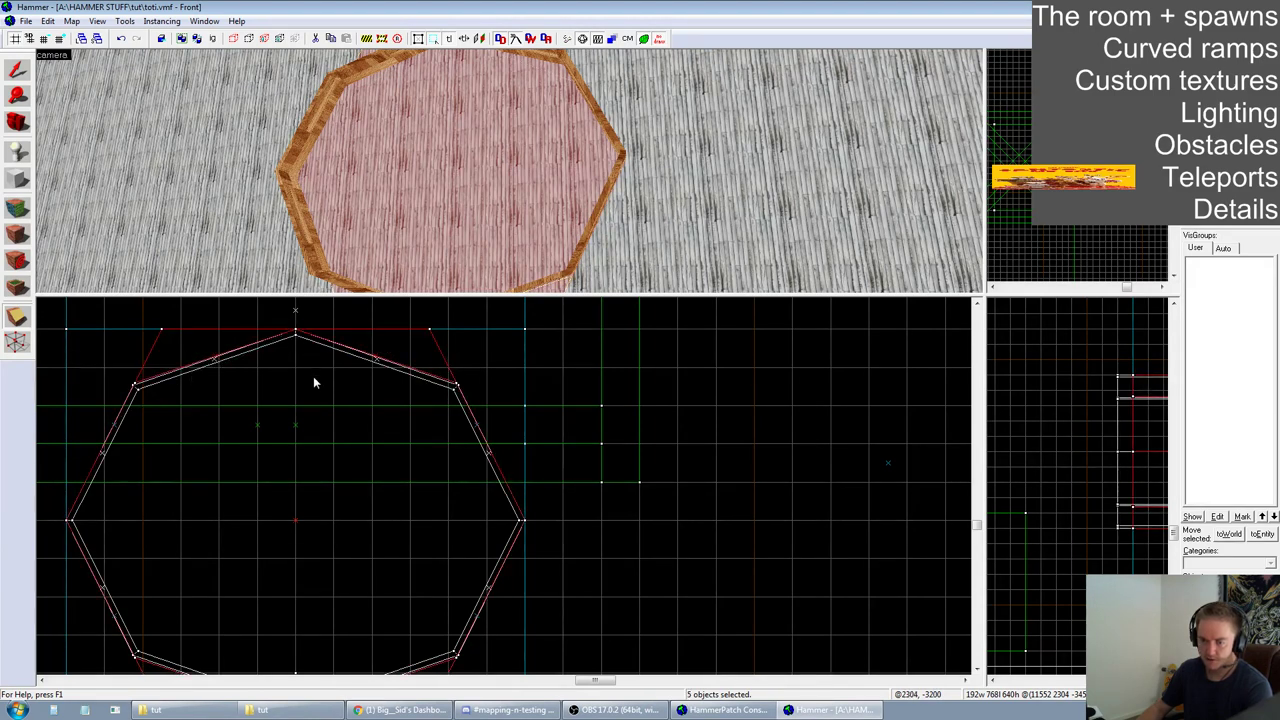
Select the octagonal wall piece inside the ring and delete it to open the hole
{"action": "key", "text": "shift+s"}
{"action": "left_click", "coordinate": [432, 180]}
{"action": "key", "text": "Delete"}
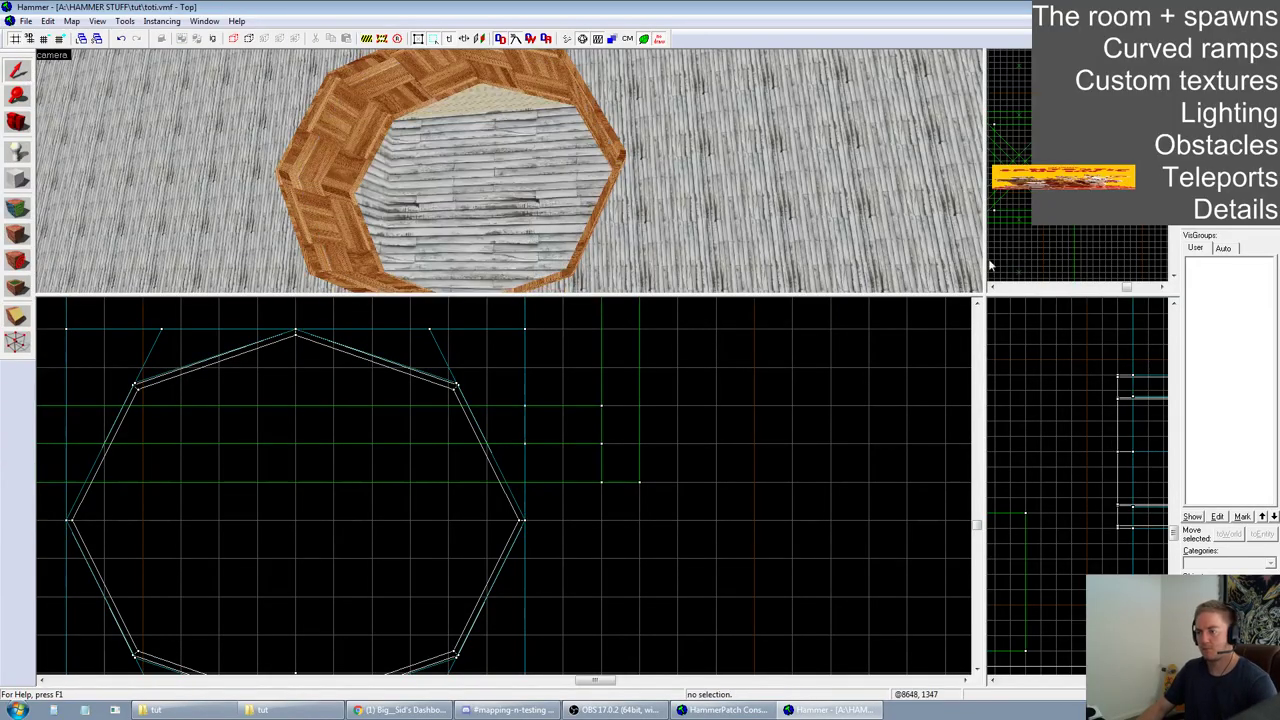
Inspect the octagonal opening and the surrounding dividing wall in an enlarged 3D view
{"action": "left_click_drag", "start_coordinate": [985, 297], "coordinate": [1101, 592]}
{"action": "key", "text": "z"}
{"action": "key", "text": "a"}
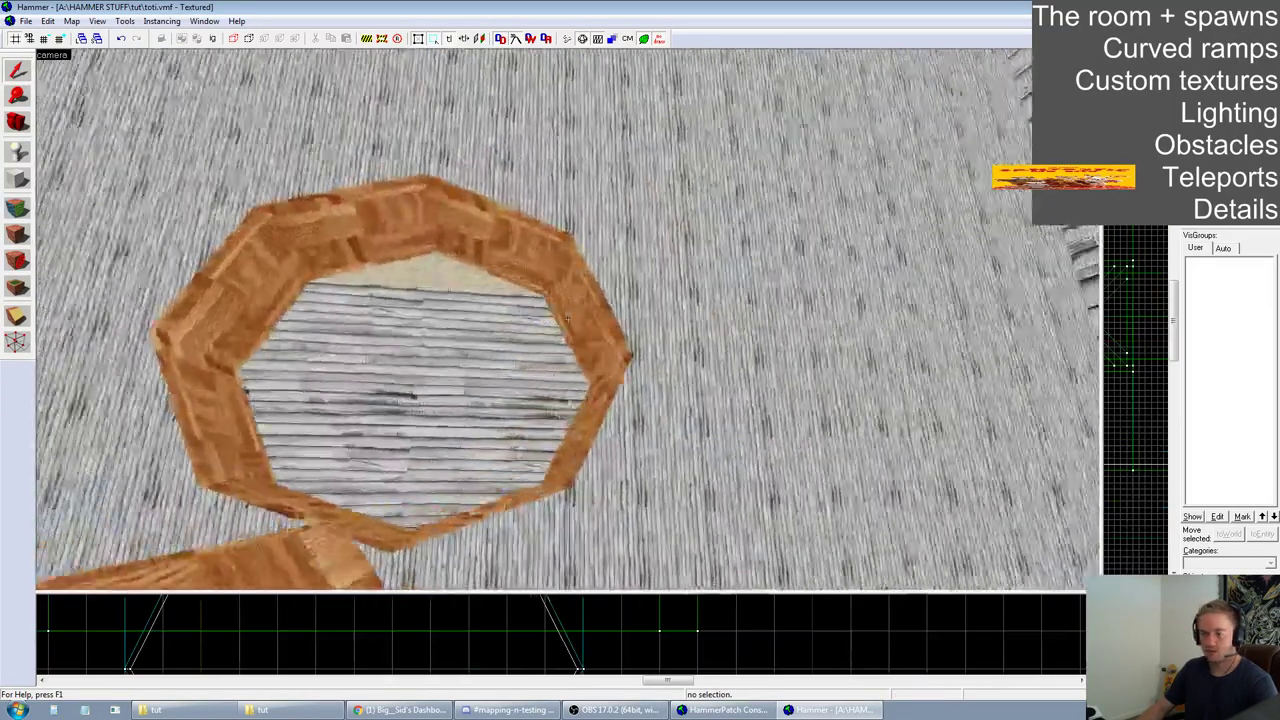
{"action": "key", "text": "d"}
{"action": "key", "text": "s"}
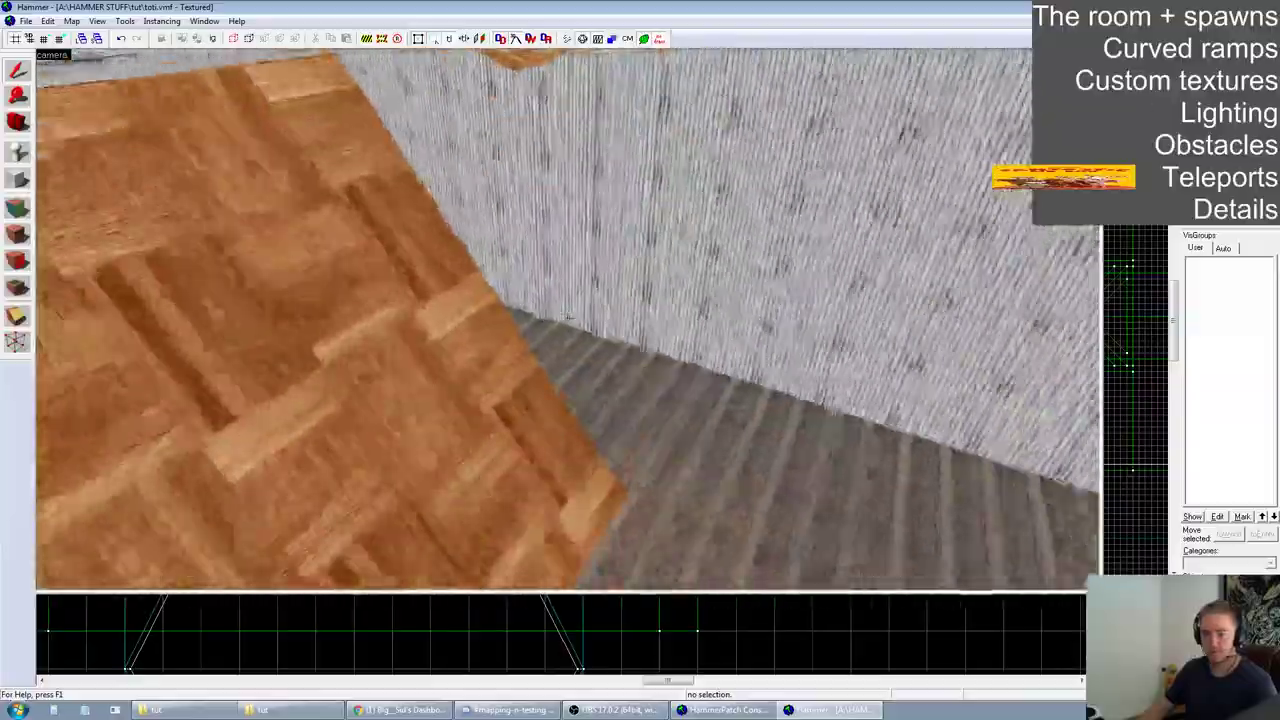
{"action": "key", "text": "w"}
{"action": "key", "text": "s"}
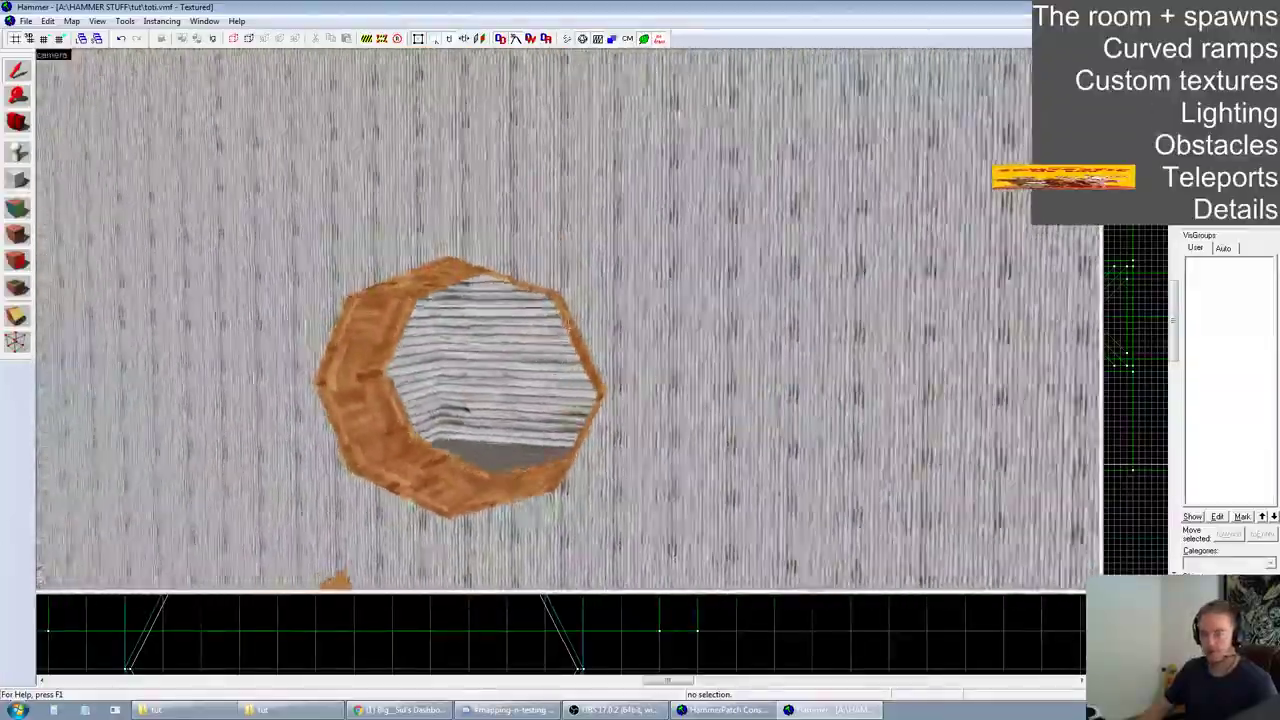
{"action": "key", "text": "z"}
Select all the dividing wall pieces around the octagonal opening and tie them to a func_detail entity
{"action": "left_click", "coordinate": [358, 320]}
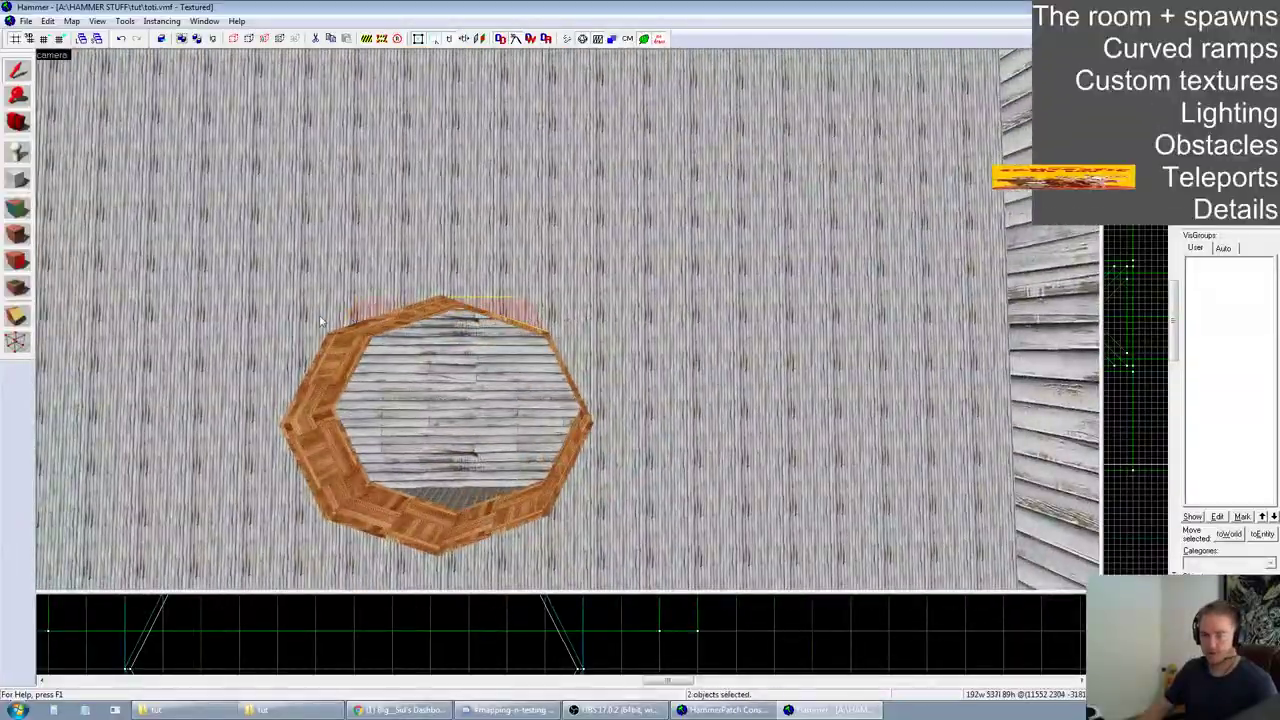
{"action": "left_click", "coordinate": [572, 325], "text": "ctrl"}
{"action": "left_click", "coordinate": [552, 516], "text": "ctrl"}
{"action": "left_click", "coordinate": [514, 543], "text": "ctrl"}
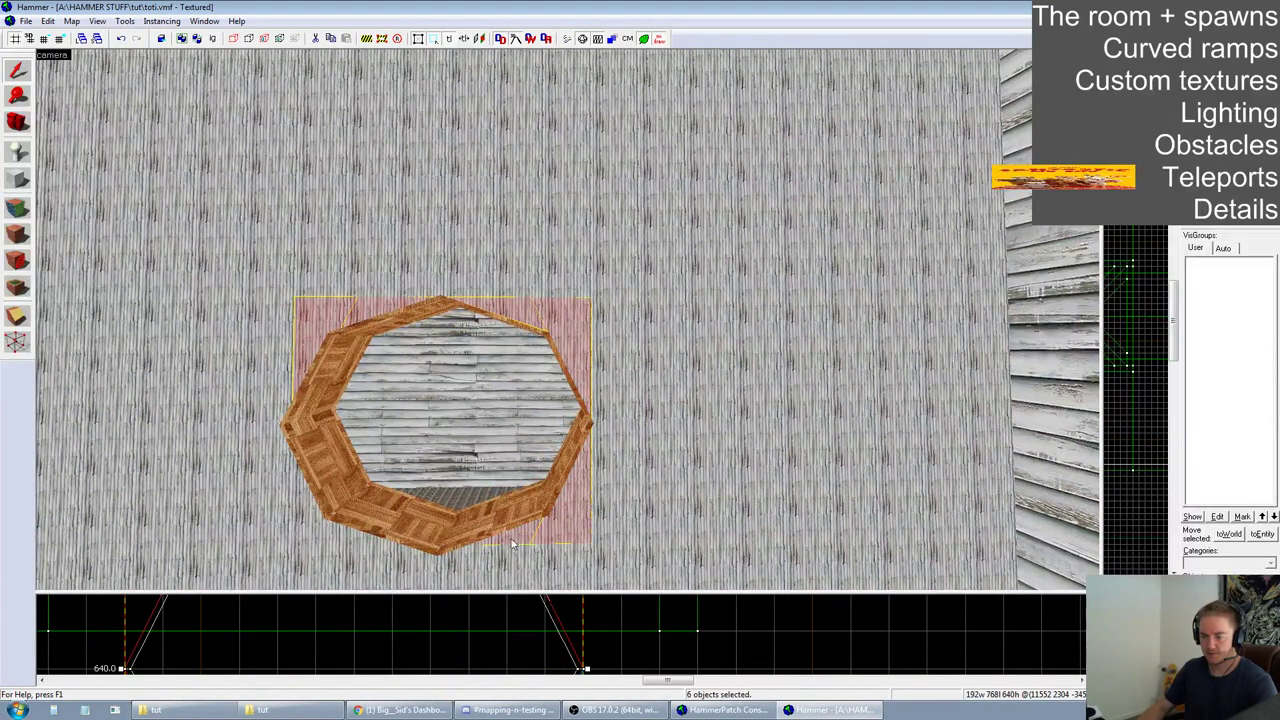
{"action": "left_click", "coordinate": [336, 535], "text": "ctrl"}
{"action": "left_click", "coordinate": [702, 416], "text": "ctrl"}
{"action": "left_click", "coordinate": [479, 246], "text": "ctrl"}
{"action": "left_click", "coordinate": [230, 363], "text": "ctrl"}
{"action": "left_click", "coordinate": [447, 560], "text": "ctrl"}
{"action": "key", "text": "ctrl+t"}
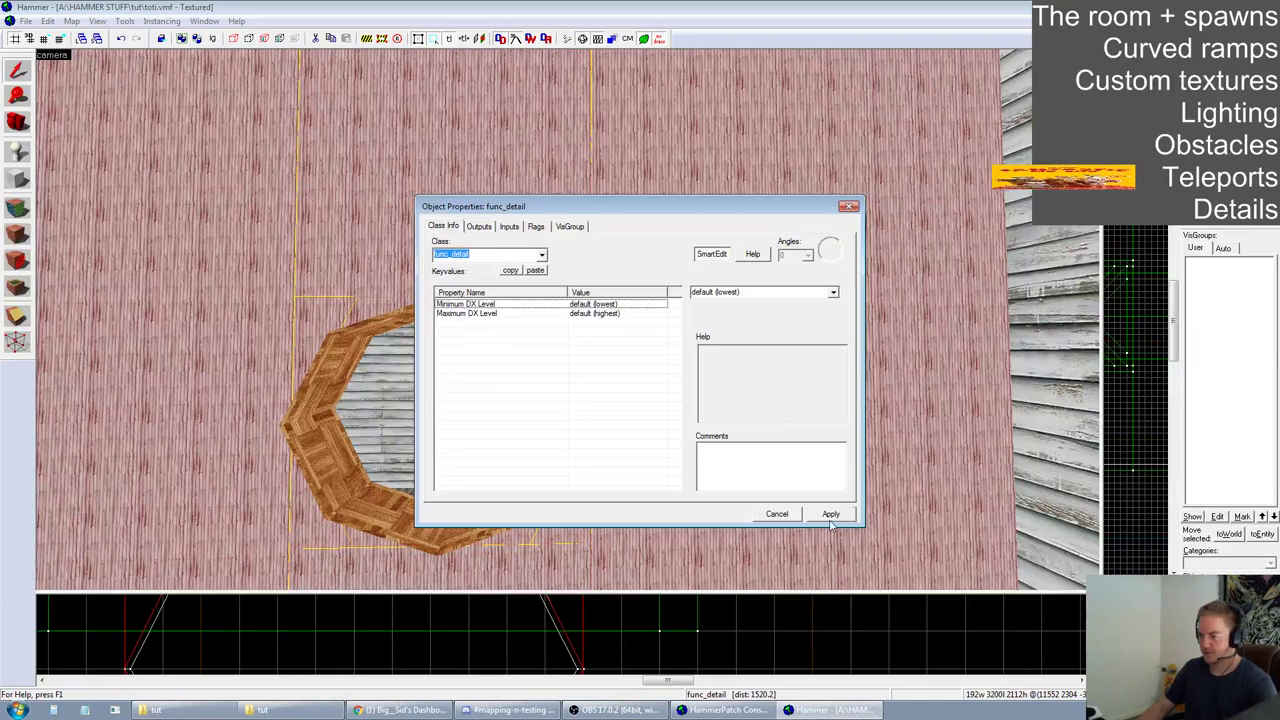
{"action": "key", "text": "Escape"}
Select the room shell and set tut/ramp1 as the texture for a new block
{"action": "left_click", "coordinate": [470, 442]}
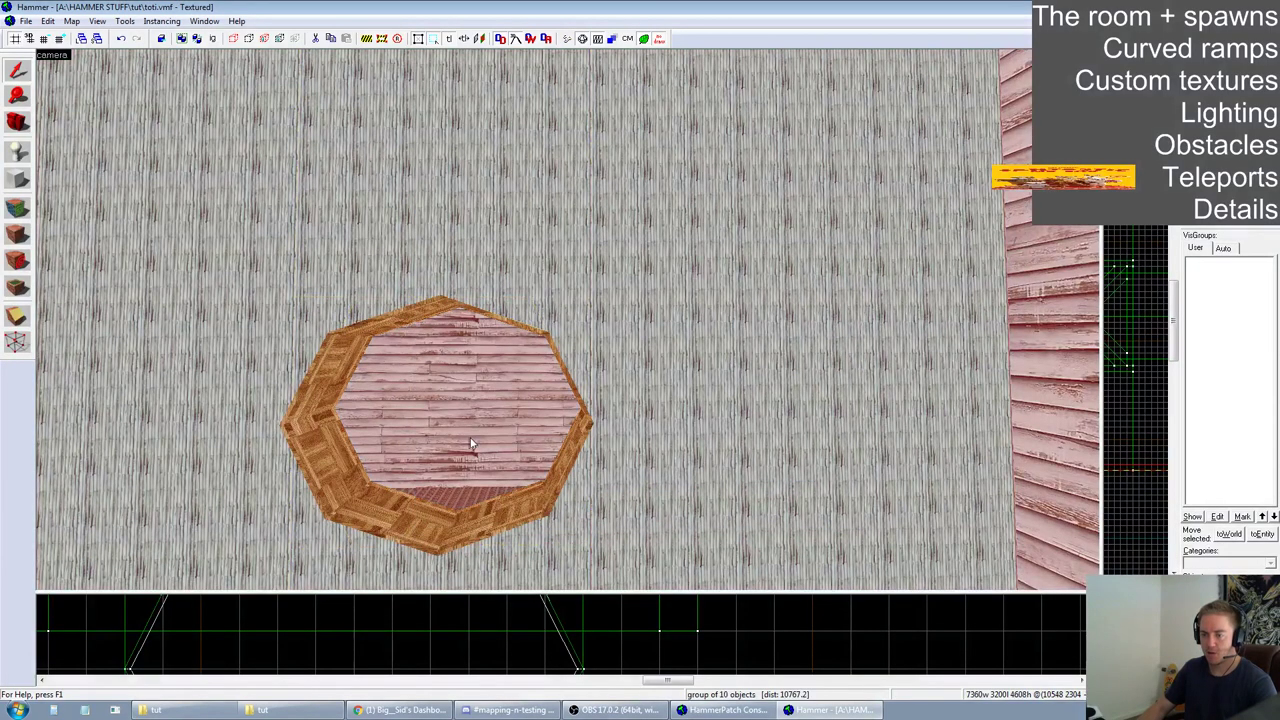
{"action": "key", "text": "shift+z"}
{"action": "scroll", "coordinate": [761, 385], "scroll_direction": "down", "scroll_amount": 4}
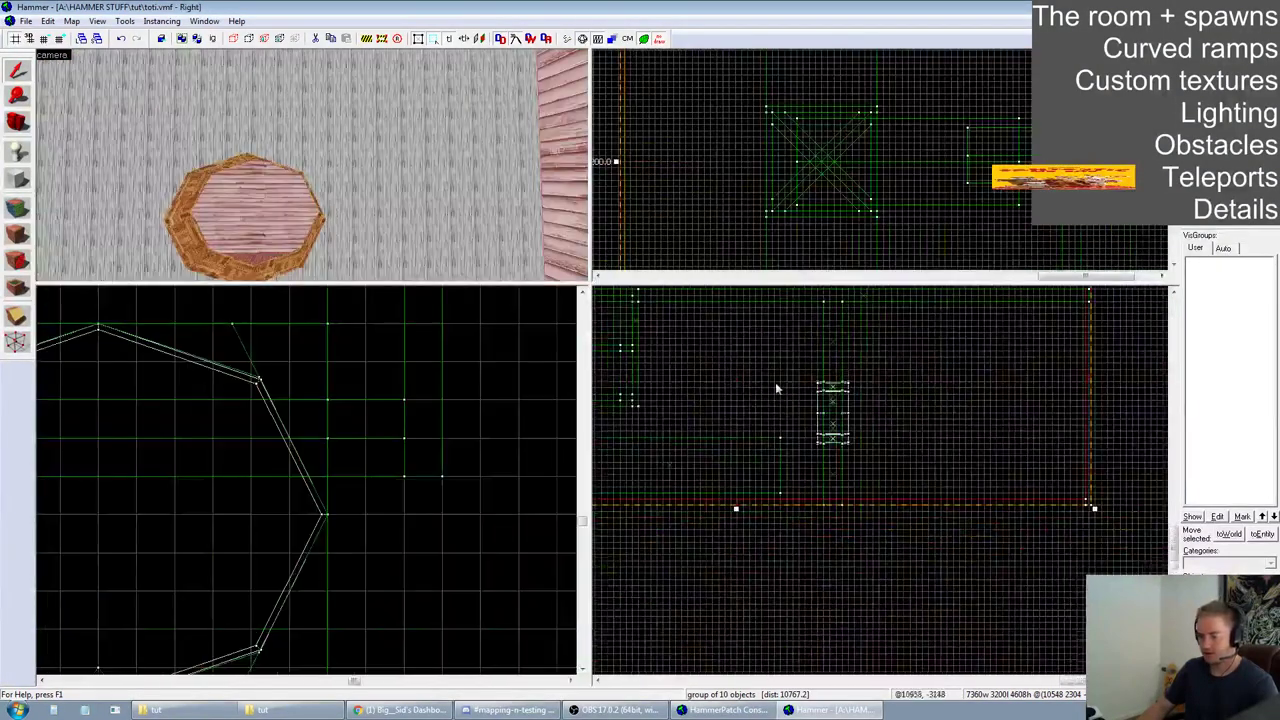
{"action": "scroll", "coordinate": [954, 415], "scroll_direction": "up", "scroll_amount": 2}
{"action": "left_click", "coordinate": [17, 178]}
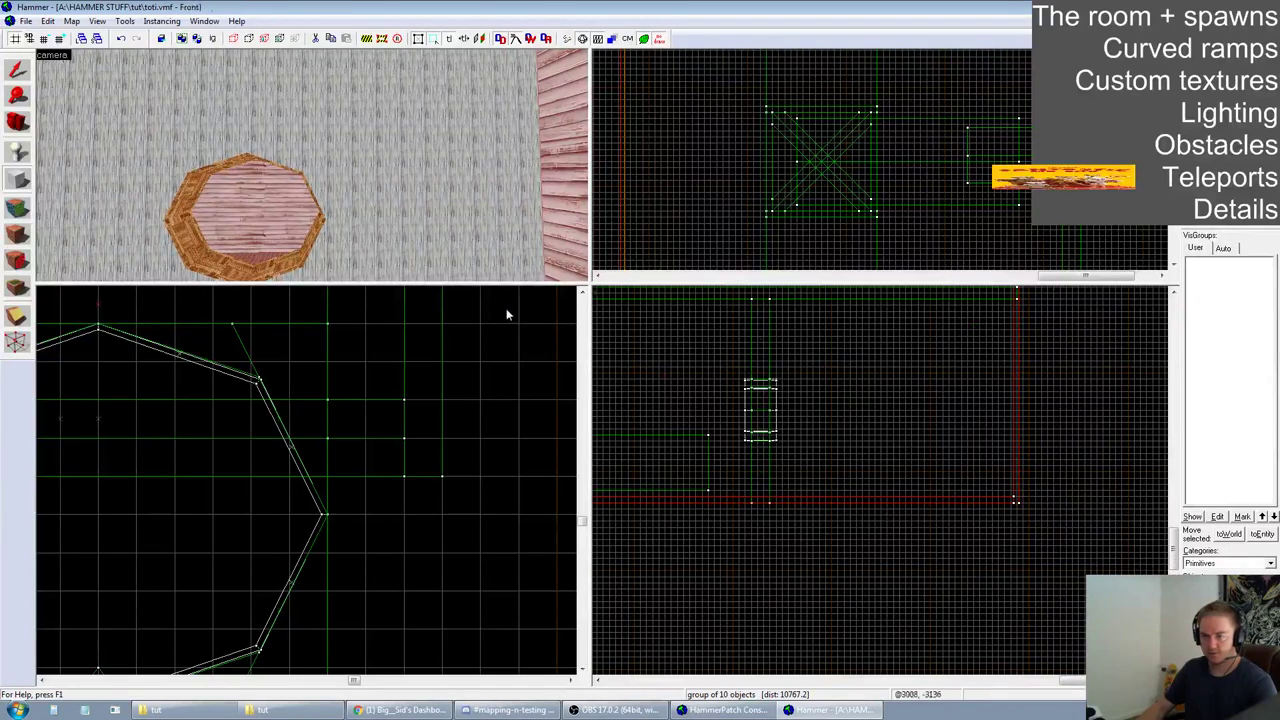
{"action": "left_click", "coordinate": [1252, 180]}
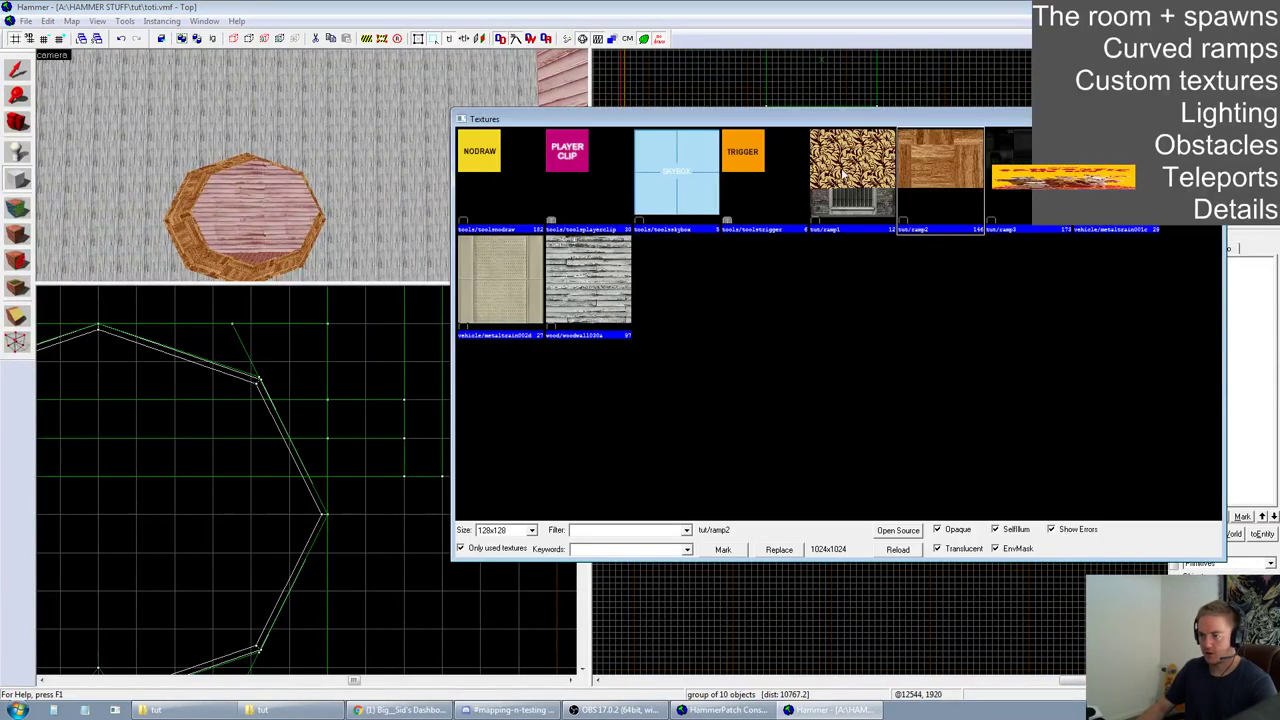
{"action": "double_click", "coordinate": [841, 173]}
{"action": "left_click_drag", "start_coordinate": [810, 458], "coordinate": [970, 505]}
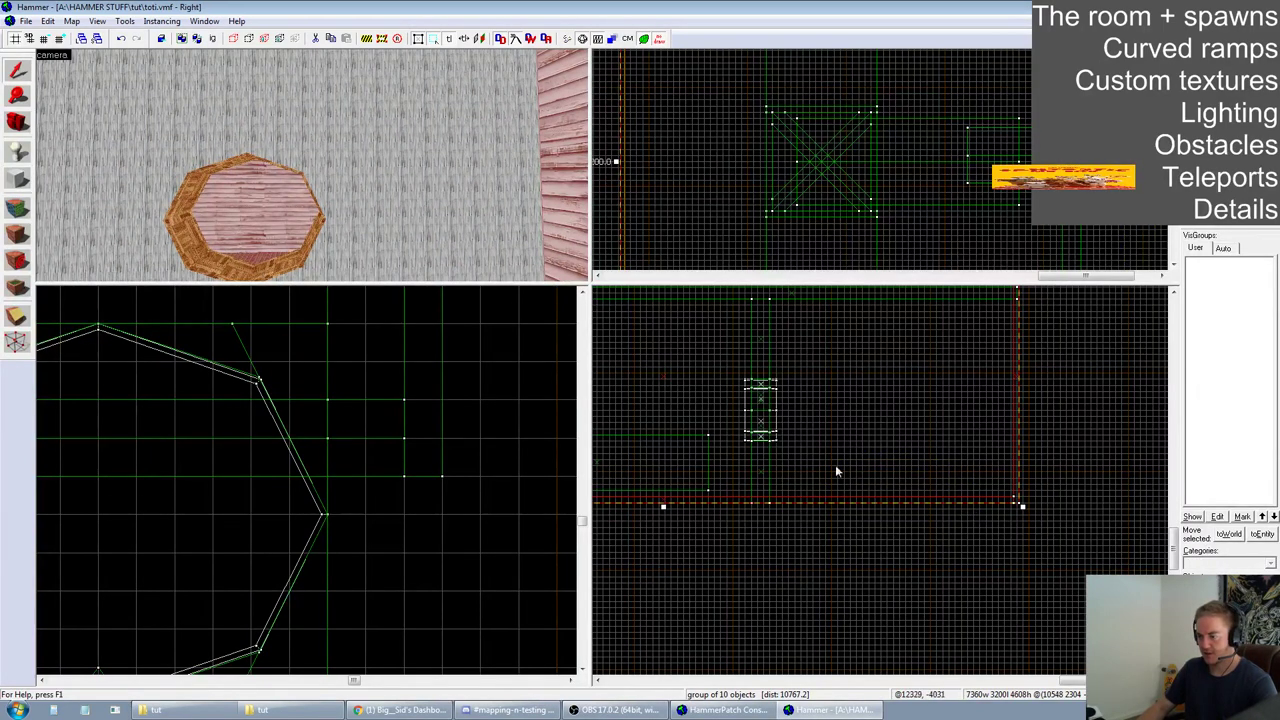
{"action": "left_click_drag", "start_coordinate": [879, 486], "coordinate": [923, 484]}
{"action": "key", "text": "Return"}
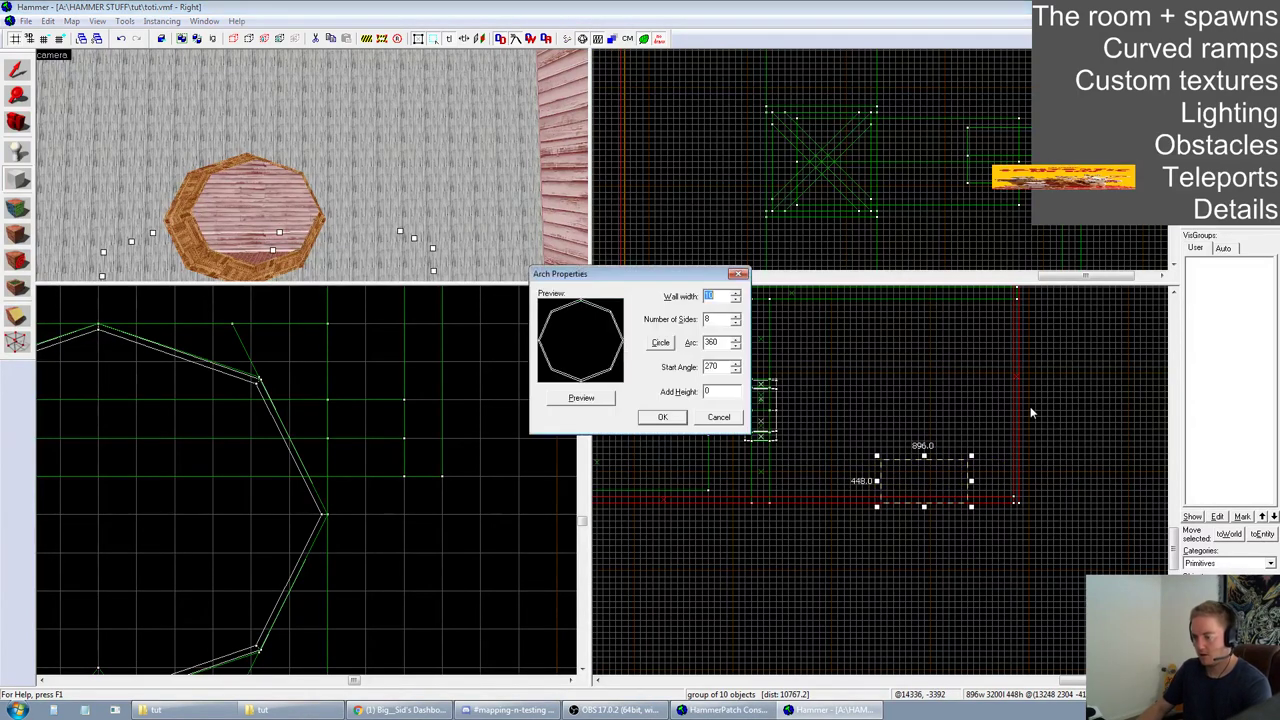
{"action": "left_click", "coordinate": [718, 418]}
Create a block 960 wide, 3200 long and 448 high on the floor beyond the dividing wall and tie it to func_detail
{"action": "left_click_drag", "start_coordinate": [882, 450], "coordinate": [983, 500]}
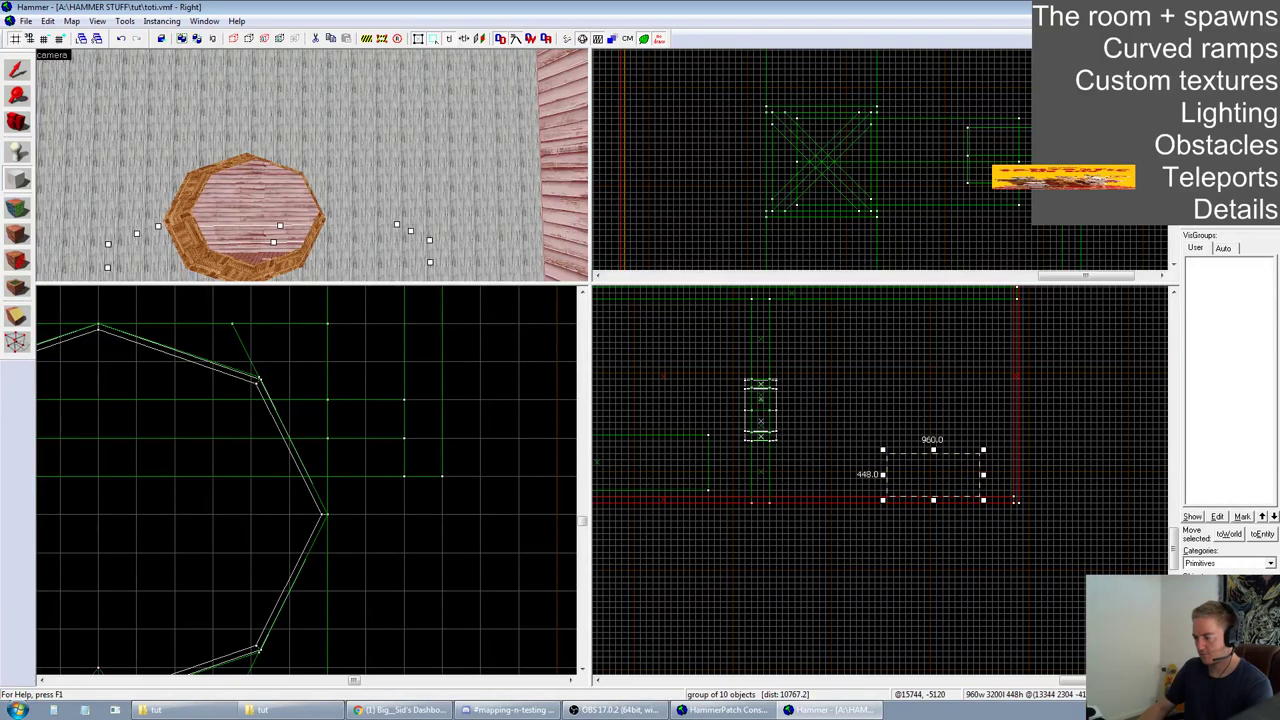
{"action": "key", "text": "Return"}
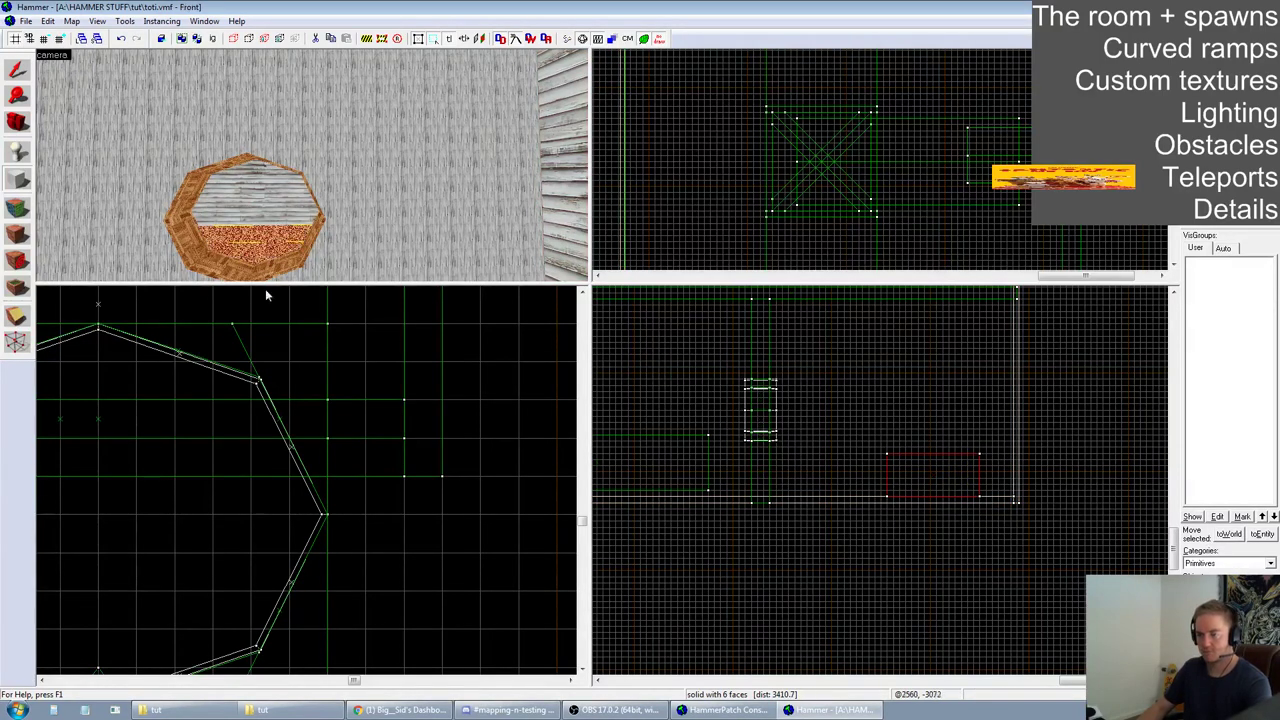
{"action": "key", "text": "shift+s"}
{"action": "key", "text": "ctrl+t"}
{"action": "left_click", "coordinate": [820, 513]}
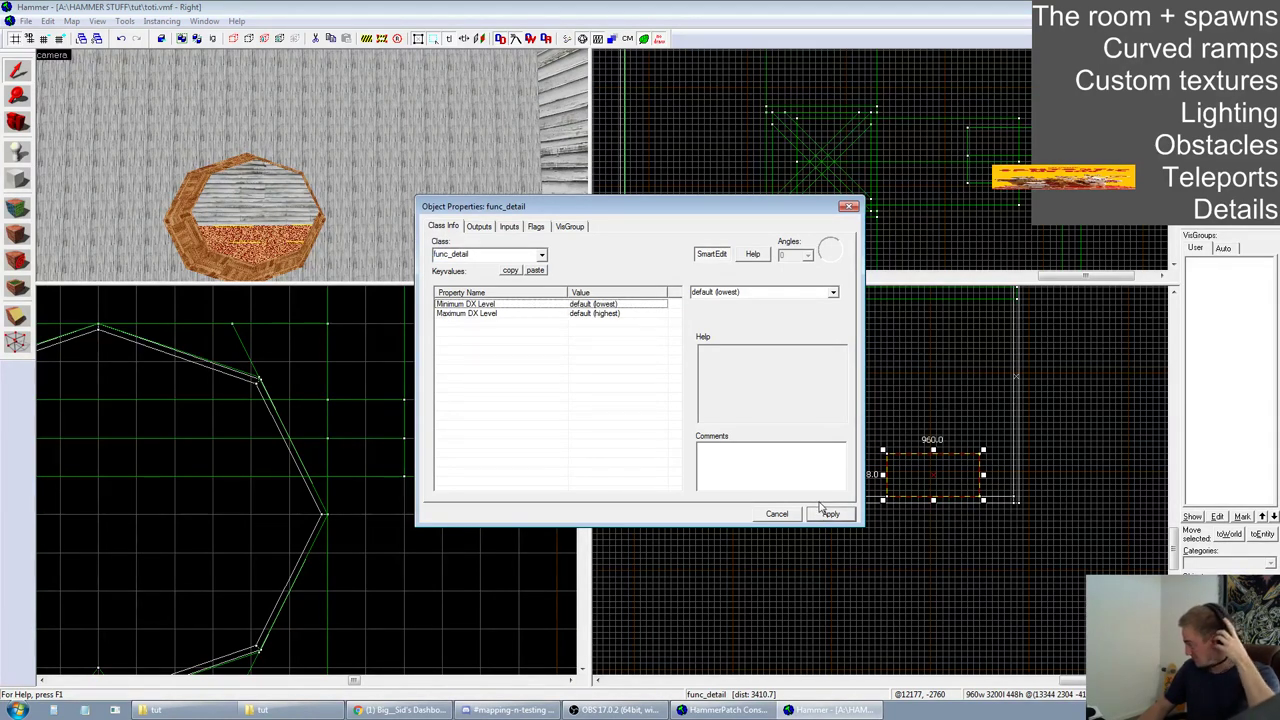
{"action": "left_click", "coordinate": [848, 206]}
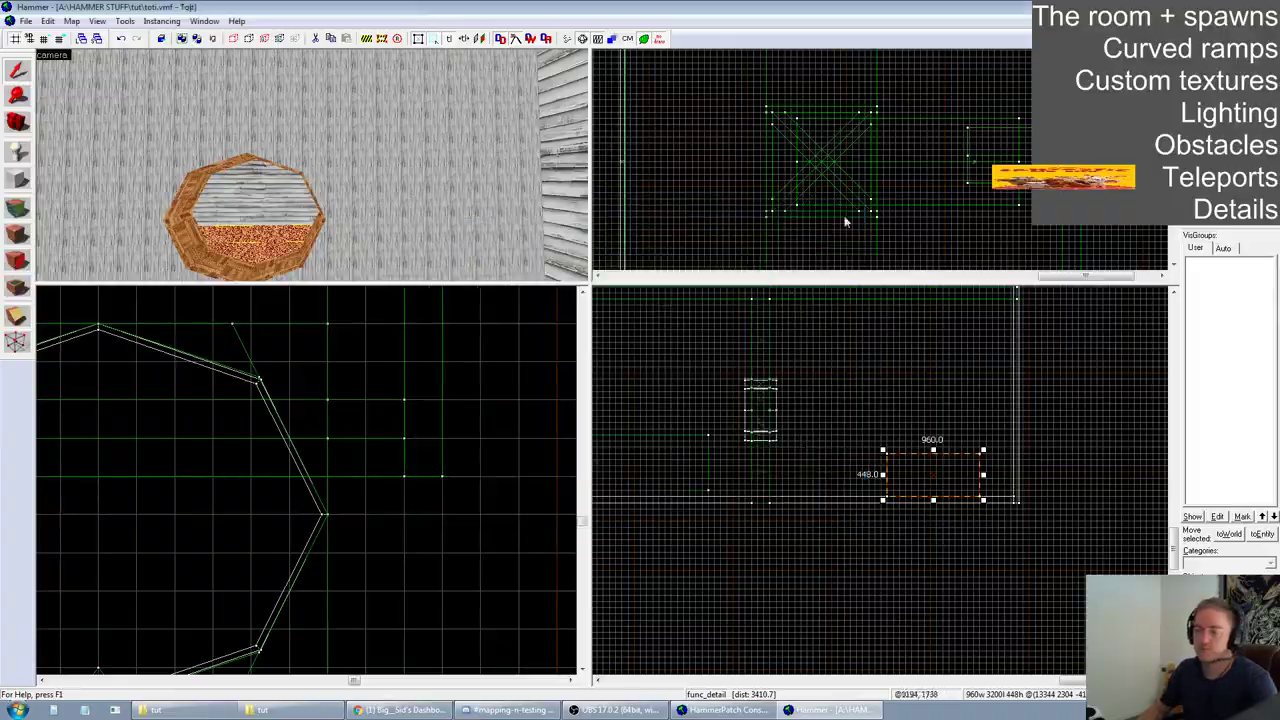
Check the new obstacle block in the enlarged 3D view and save the map
{"action": "left_click_drag", "start_coordinate": [591, 283], "coordinate": [1077, 565]}
{"action": "scroll", "coordinate": [555, 305], "scroll_direction": "up", "scroll_amount": 10}
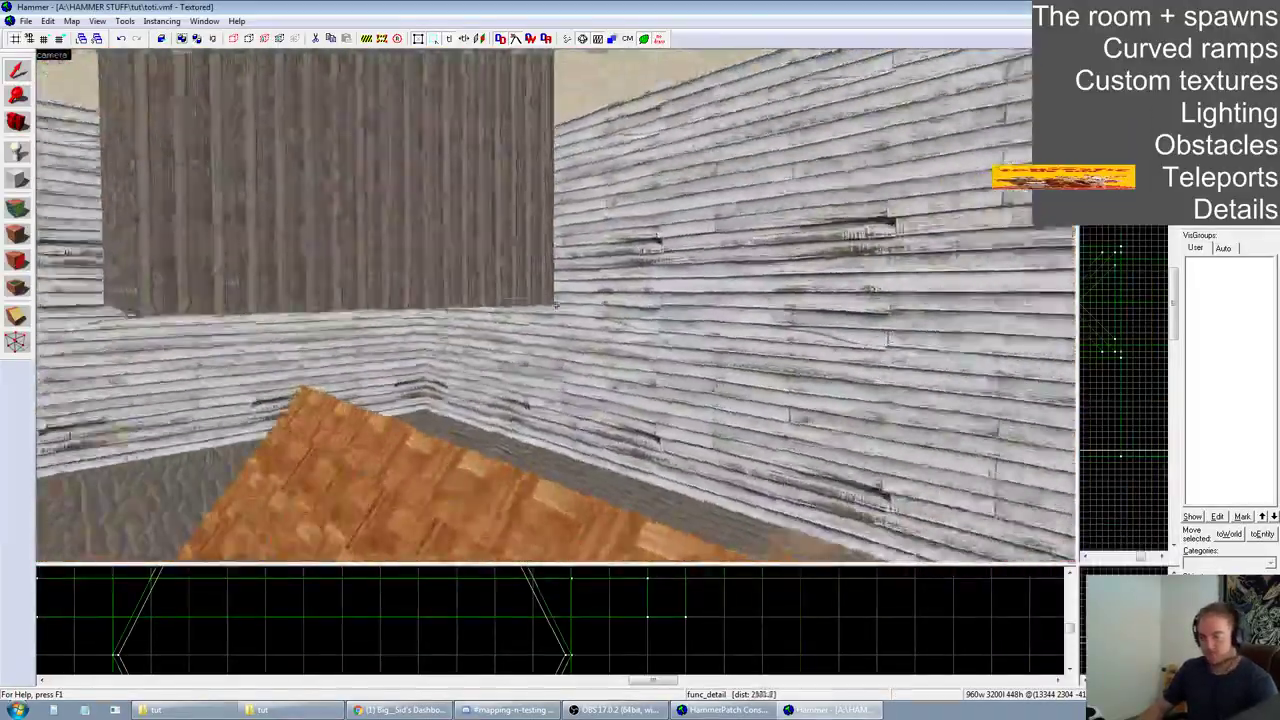
{"action": "key", "text": "z"}
{"action": "left_click", "coordinate": [27, 21]}
{"action": "left_click", "coordinate": [46, 80]}
Select the long horizontal platform in the first room and choose the tools/toolstrigger texture for a new block
{"action": "left_click_drag", "start_coordinate": [1077, 560], "coordinate": [545, 268]}
{"action": "scroll", "coordinate": [801, 445], "scroll_direction": "up", "scroll_amount": 2}
{"action": "scroll", "coordinate": [801, 445], "scroll_direction": "down", "scroll_amount": 3}
{"action": "scroll", "coordinate": [801, 445], "scroll_direction": "up", "scroll_amount": 3}
{"action": "scroll", "coordinate": [800, 443], "scroll_direction": "down", "scroll_amount": 3}
{"action": "scroll", "coordinate": [748, 438], "scroll_direction": "up", "scroll_amount": 5}
{"action": "scroll", "coordinate": [810, 449], "scroll_direction": "down", "scroll_amount": 2}
{"action": "scroll", "coordinate": [752, 426], "scroll_direction": "up", "scroll_amount": 1}
{"action": "scroll", "coordinate": [730, 410], "scroll_direction": "up", "scroll_amount": 2}
{"action": "scroll", "coordinate": [714, 394], "scroll_direction": "down", "scroll_amount": 2}
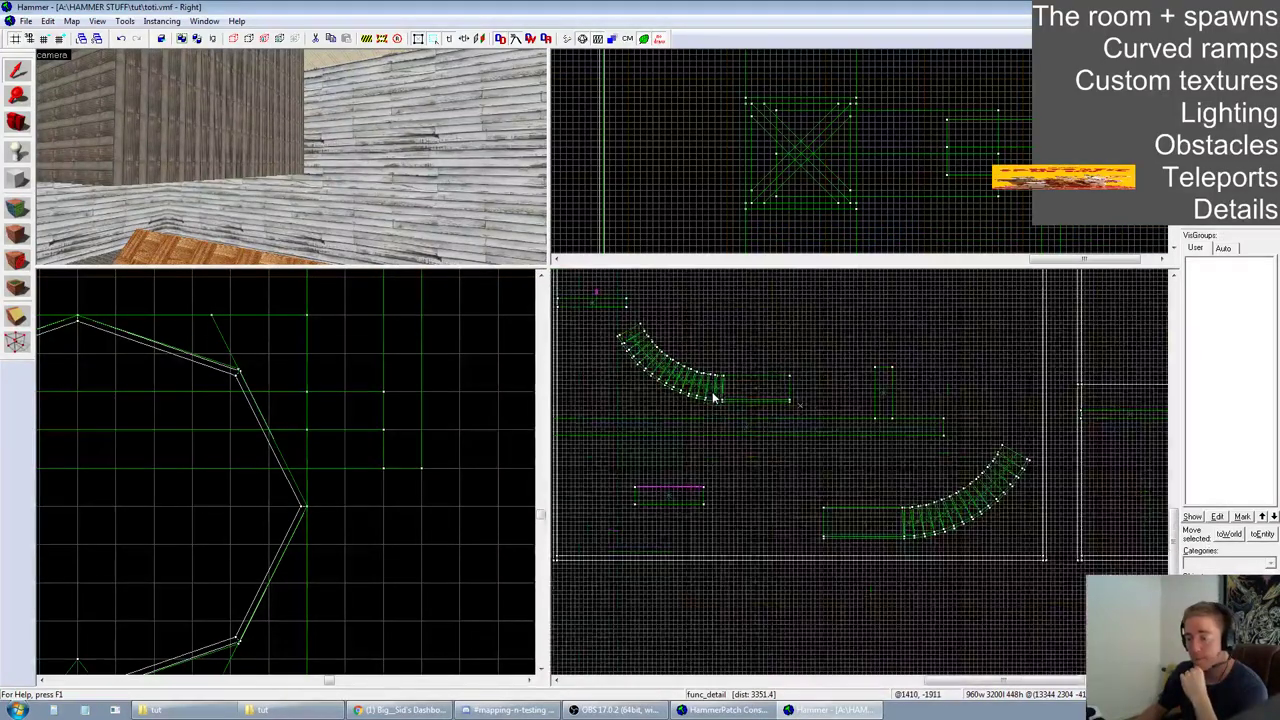
{"action": "left_click", "coordinate": [752, 428]}
{"action": "left_click", "coordinate": [18, 178]}
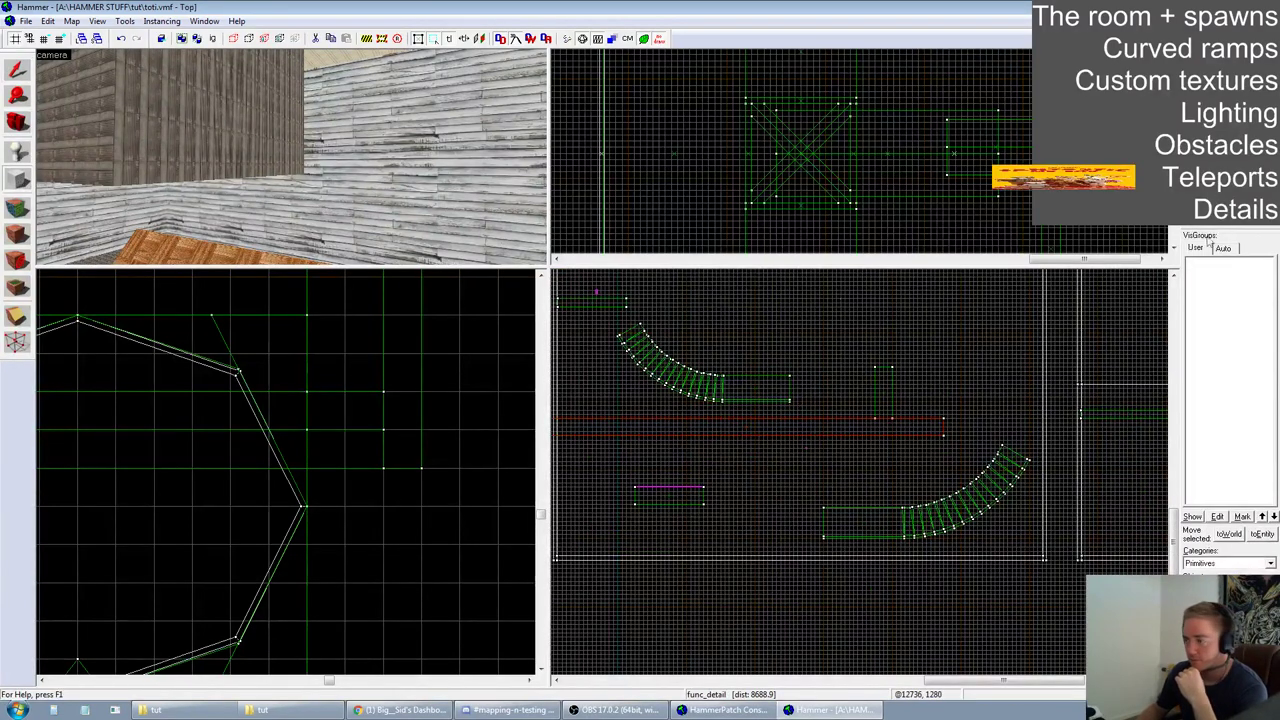
{"action": "left_click", "coordinate": [1198, 212]}
{"action": "double_click", "coordinate": [779, 162]}
Create a trigger block 5824 wide, 3200 long and 64 high along the top of the first room's long platform
{"action": "left_click_drag", "start_coordinate": [548, 267], "coordinate": [441, 149]}
{"action": "scroll", "coordinate": [641, 321], "scroll_direction": "up", "scroll_amount": 2}
{"action": "scroll", "coordinate": [840, 401], "scroll_direction": "down", "scroll_amount": 1}
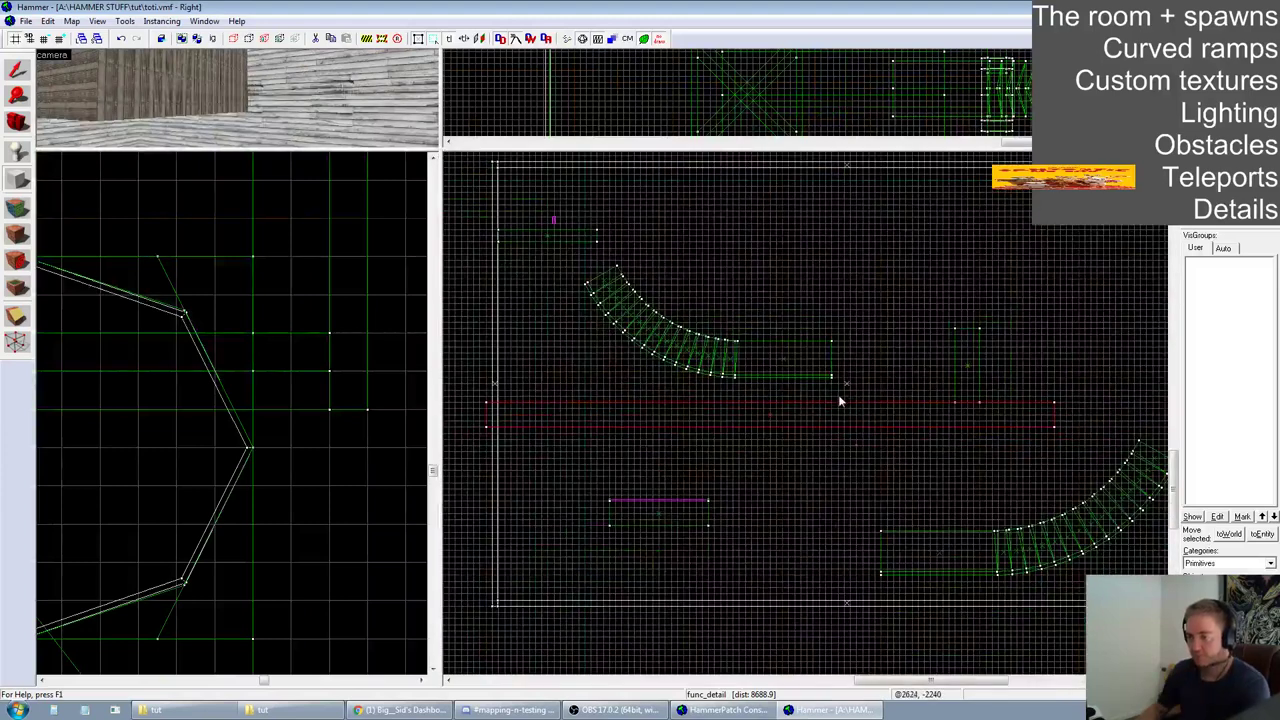
{"action": "left_click_drag", "start_coordinate": [494, 400], "coordinate": [1055, 401]}
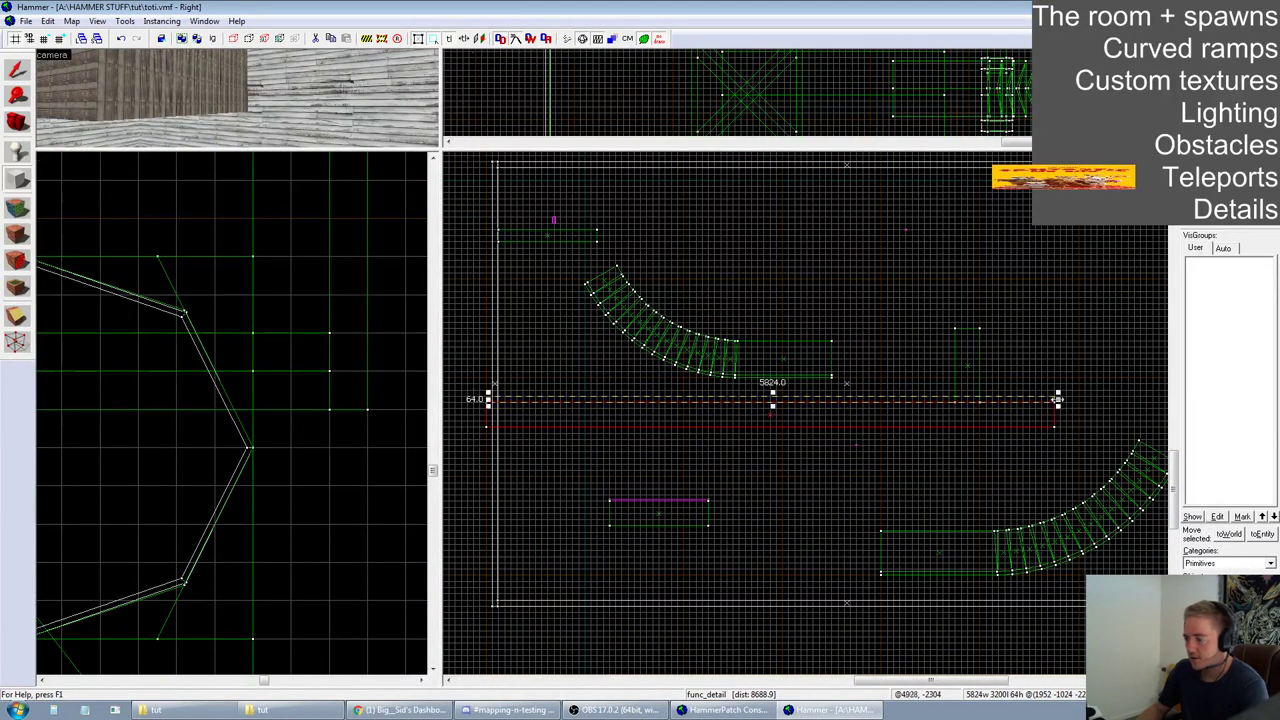
{"action": "scroll", "coordinate": [1055, 401], "scroll_direction": "up", "scroll_amount": 1}
{"action": "scroll", "coordinate": [575, 411], "scroll_direction": "down", "scroll_amount": 2}
{"action": "scroll", "coordinate": [586, 423], "scroll_direction": "down", "scroll_amount": 1}
{"action": "scroll", "coordinate": [811, 432], "scroll_direction": "up", "scroll_amount": 3}
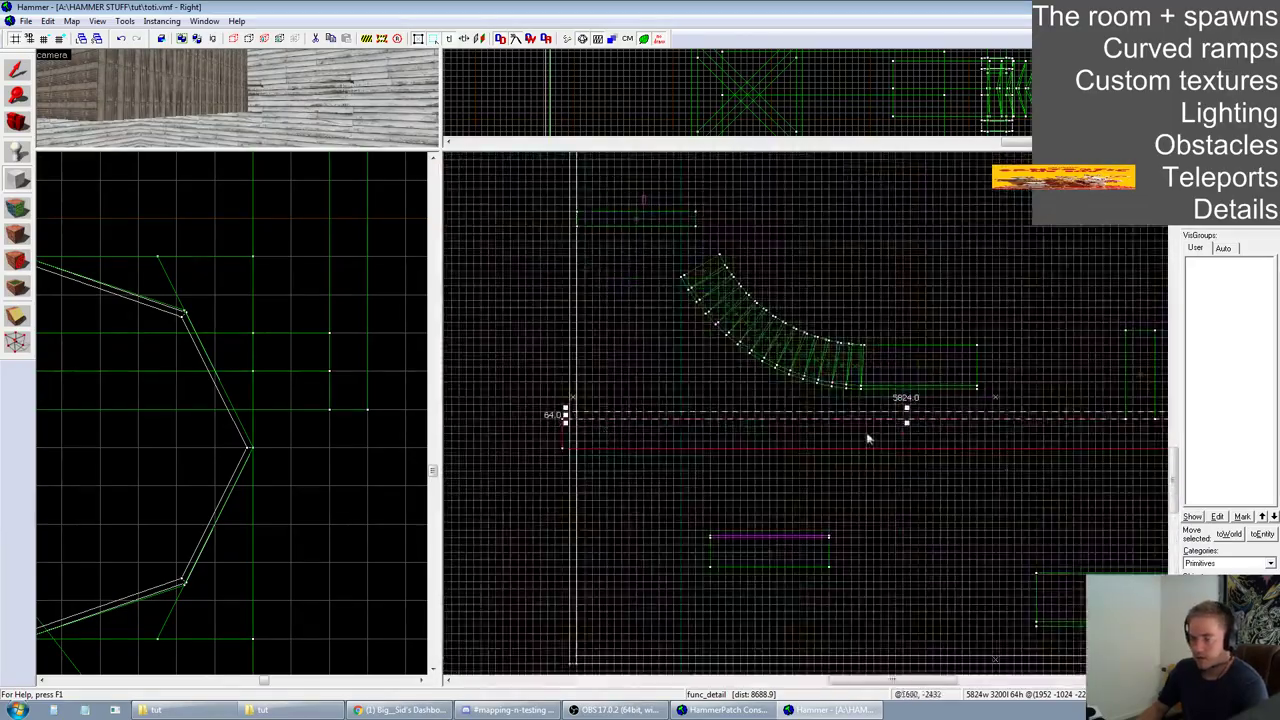
{"action": "scroll", "coordinate": [865, 405], "scroll_direction": "down", "scroll_amount": 3}
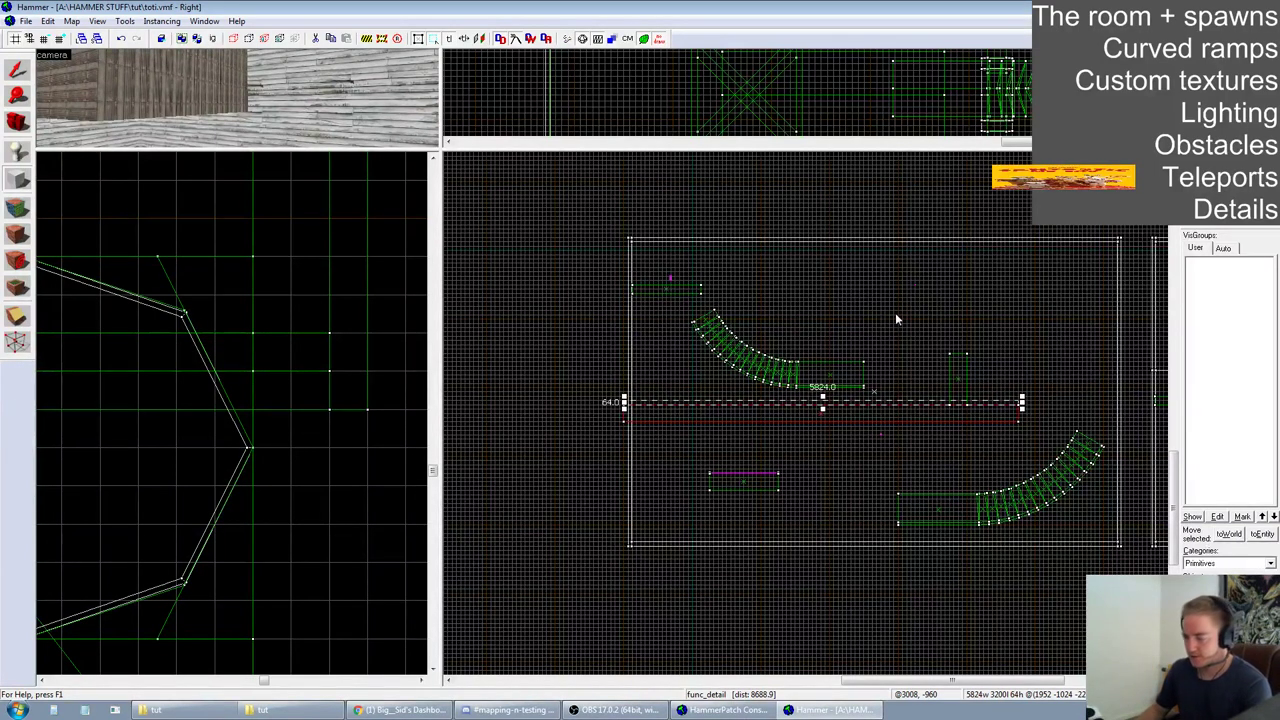
{"action": "key", "text": "Return"}
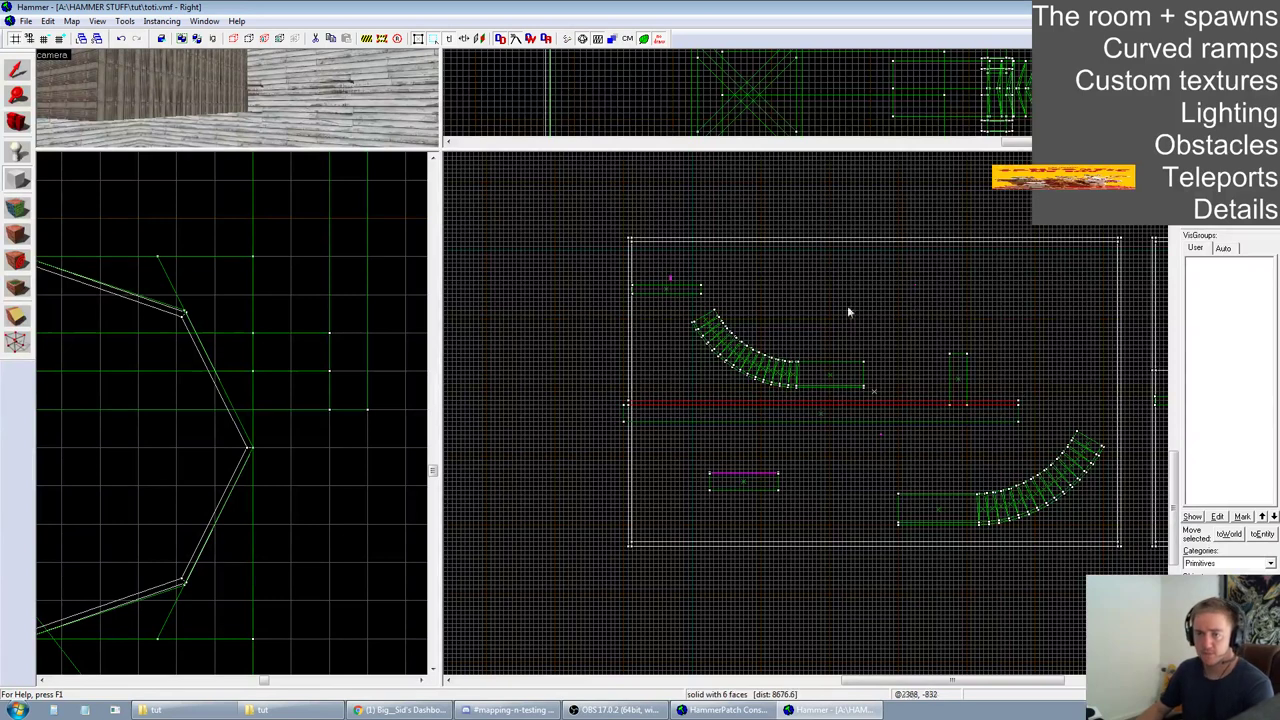
Copy the trigger block down to the first room's floor and widen the copy to 7296 units
{"action": "left_click", "coordinate": [17, 70]}
{"action": "mouse_move", "coordinate": [864, 407]}
{"action": "left_mouse_down"}
{"action": "mouse_move", "coordinate": [888, 368]}
{"action": "mouse_move", "coordinate": [922, 532]}
{"action": "mouse_move", "coordinate": [867, 540]}
{"action": "left_mouse_up"}
{"action": "left_click_drag", "start_coordinate": [1027, 542], "coordinate": [1120, 541]}
{"action": "scroll", "coordinate": [815, 414], "scroll_direction": "up", "scroll_amount": 4}
Tie both trigger blocks into one entity and set its class to trigger_teleport
{"action": "left_click", "coordinate": [817, 389], "text": "ctrl"}
{"action": "scroll", "coordinate": [915, 319], "scroll_direction": "down", "scroll_amount": 4}
{"action": "key", "text": "ctrl+t"}
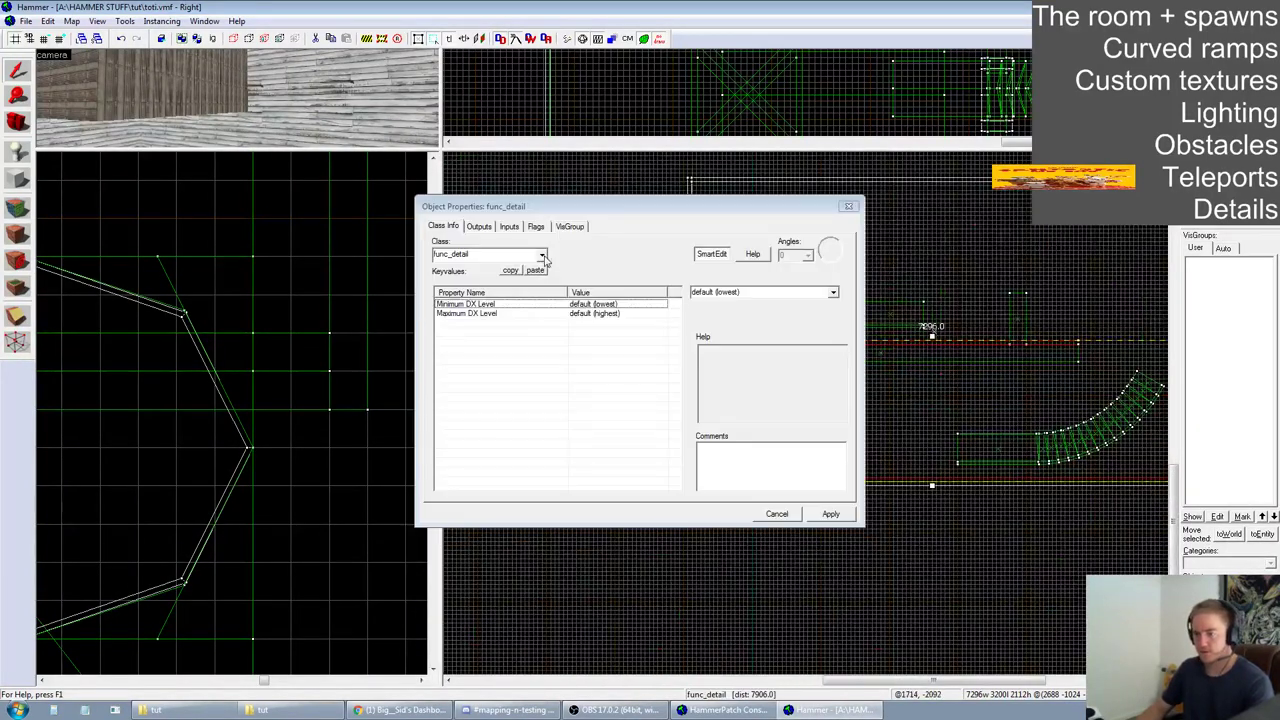
{"action": "left_click", "coordinate": [541, 254]}
{"action": "left_click_drag", "start_coordinate": [543, 297], "coordinate": [544, 341]}
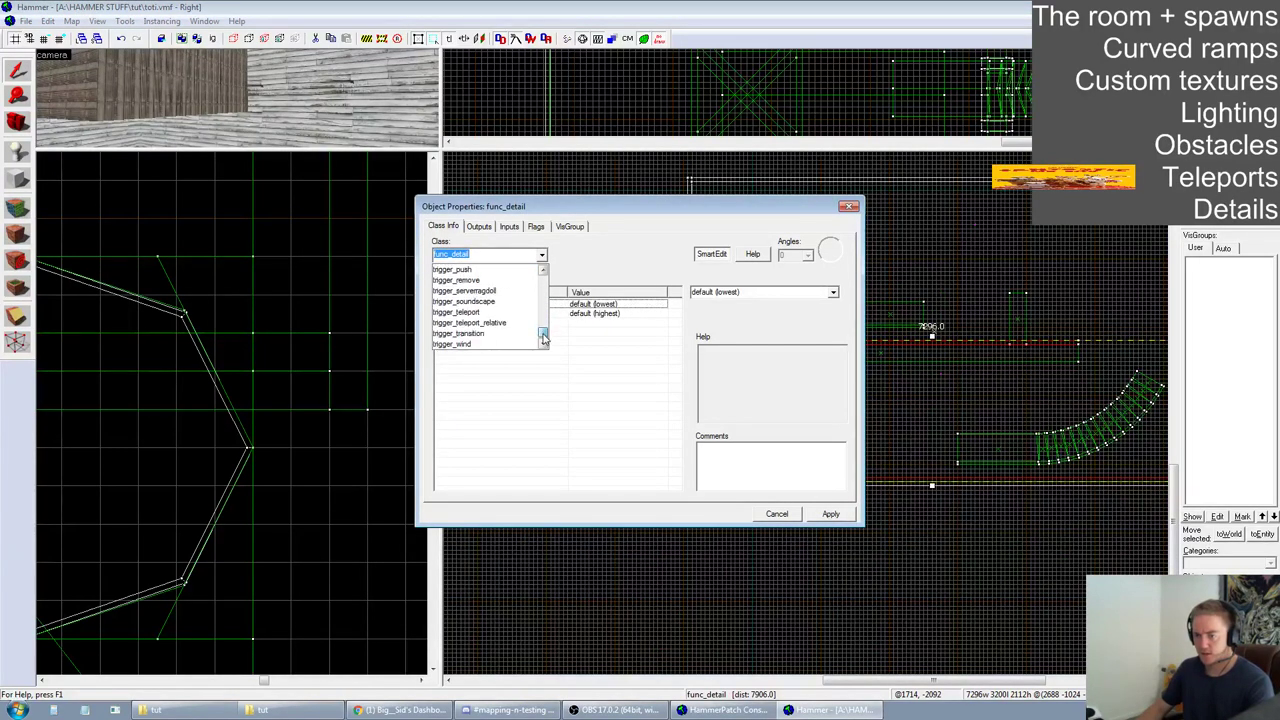
{"action": "left_click", "coordinate": [488, 314]}
{"action": "left_click", "coordinate": [831, 515]}
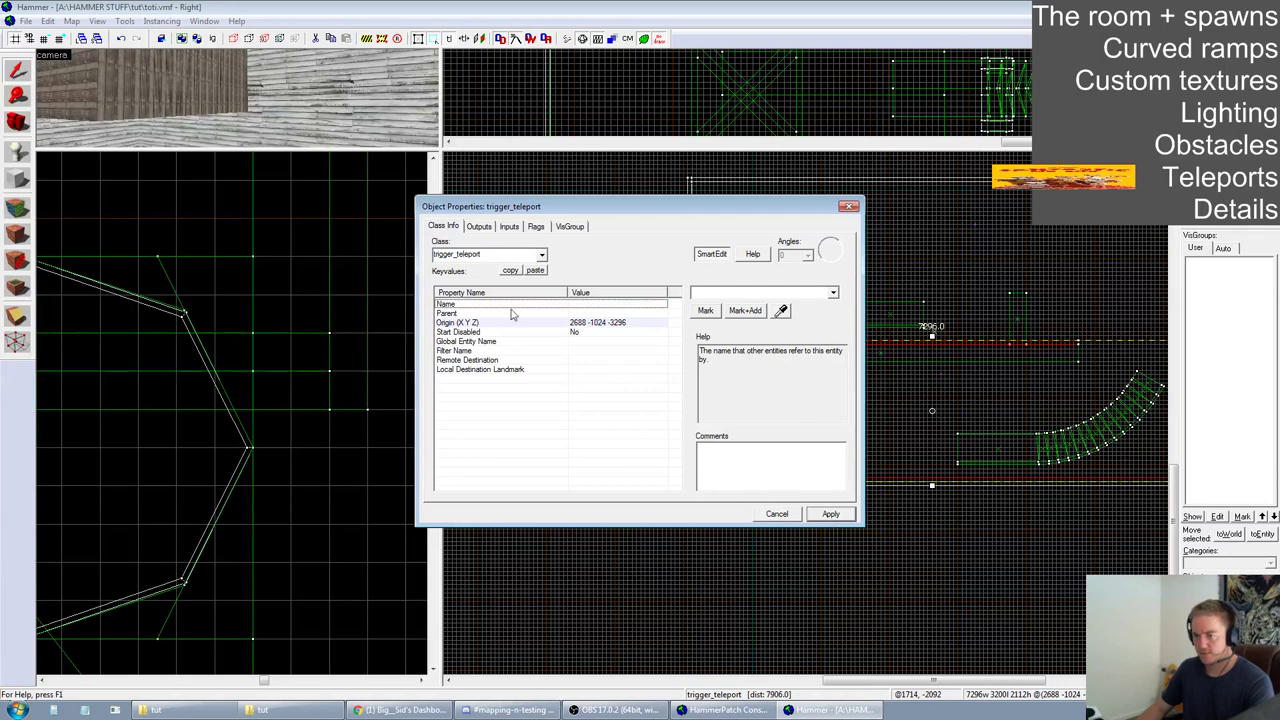
Set the teleport trigger's Remote Destination to spawn
{"action": "left_click", "coordinate": [565, 363]}
{"action": "left_click", "coordinate": [833, 293]}
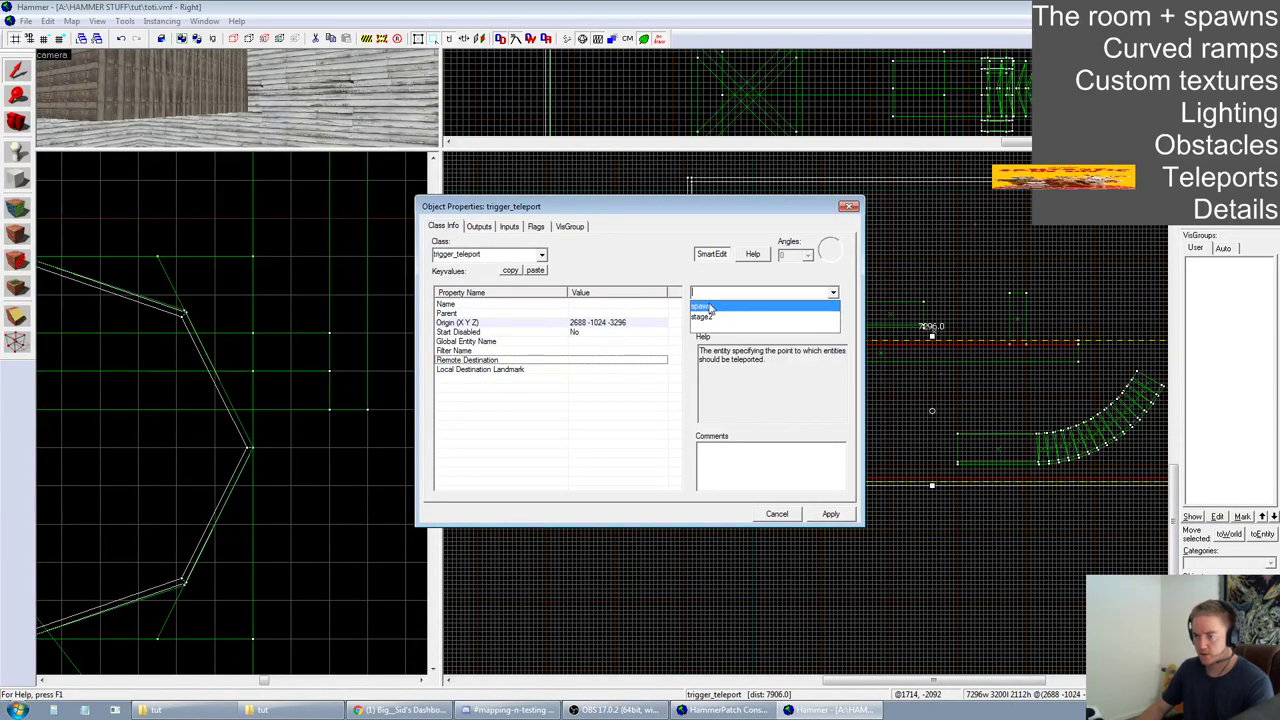
{"action": "left_click", "coordinate": [712, 306]}
{"action": "left_click", "coordinate": [831, 514]}
{"action": "left_click", "coordinate": [848, 206]}
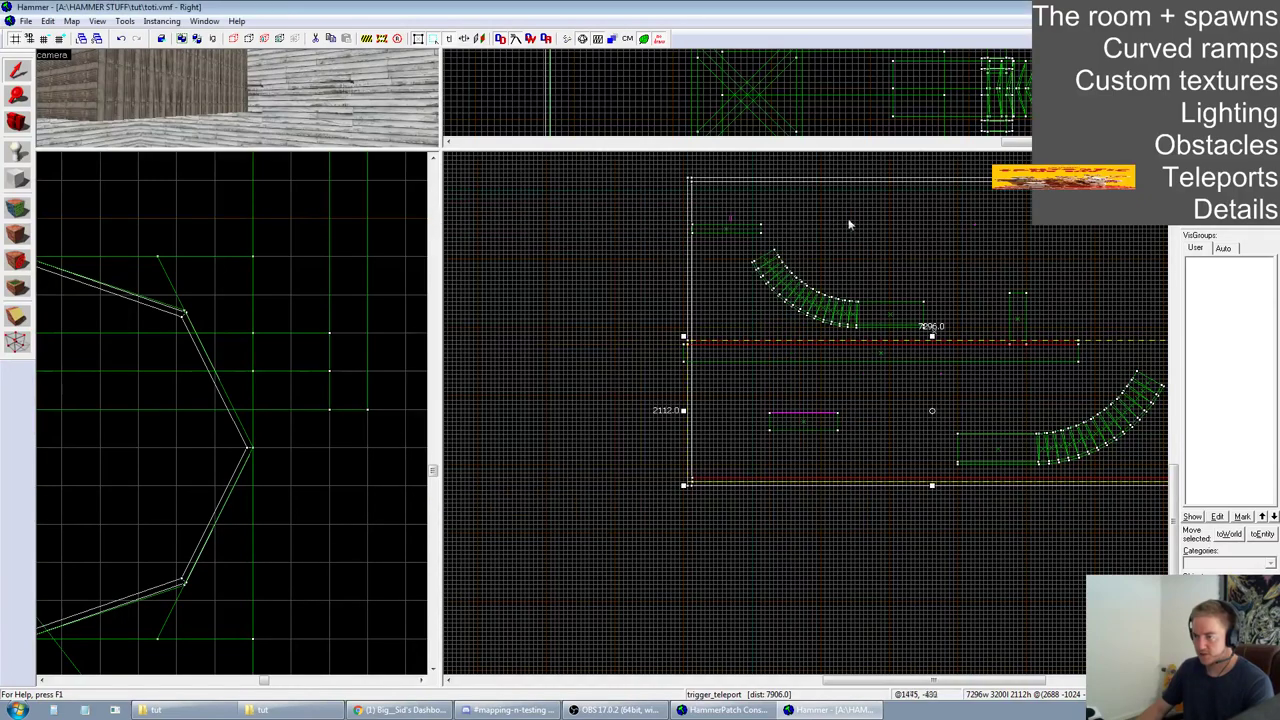
Create a trigger block 4608 wide, 3200 long and 64 high on the second room's platform, from the tower to the far wall
{"action": "scroll", "coordinate": [728, 251], "scroll_direction": "down", "scroll_amount": 3}
{"action": "scroll", "coordinate": [1097, 271], "scroll_direction": "up", "scroll_amount": 3}
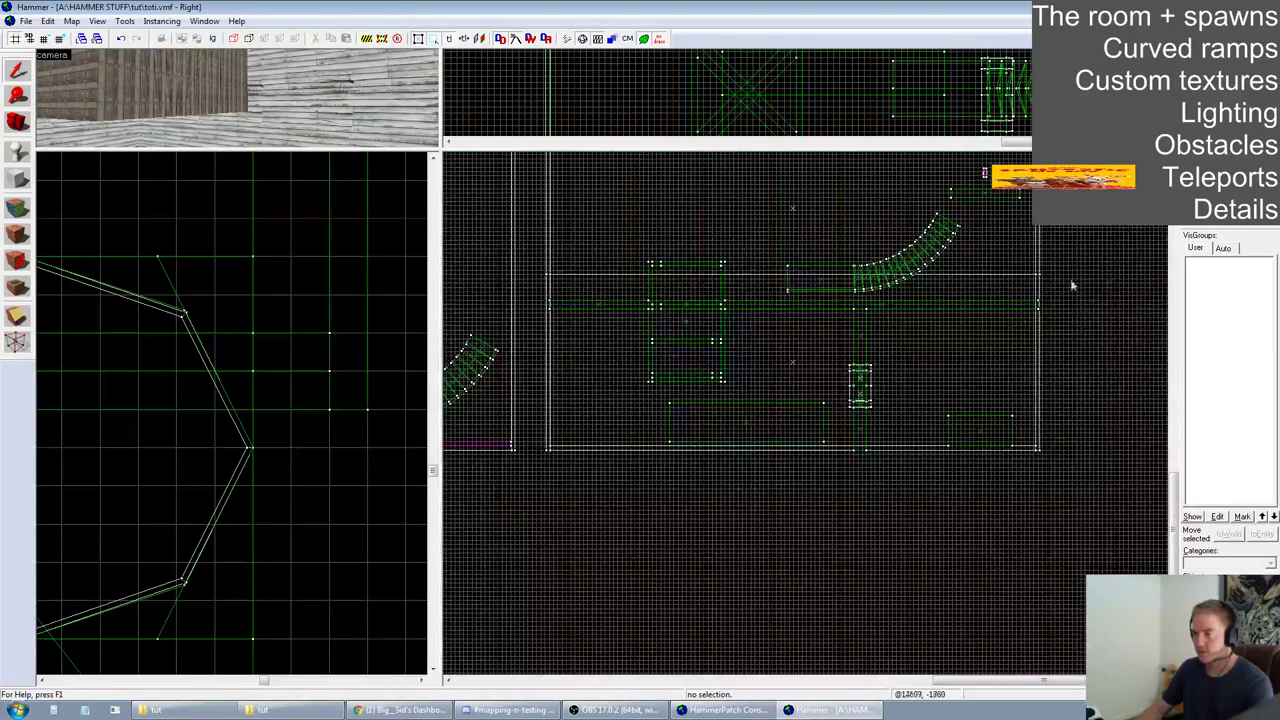
{"action": "left_click", "coordinate": [875, 303]}
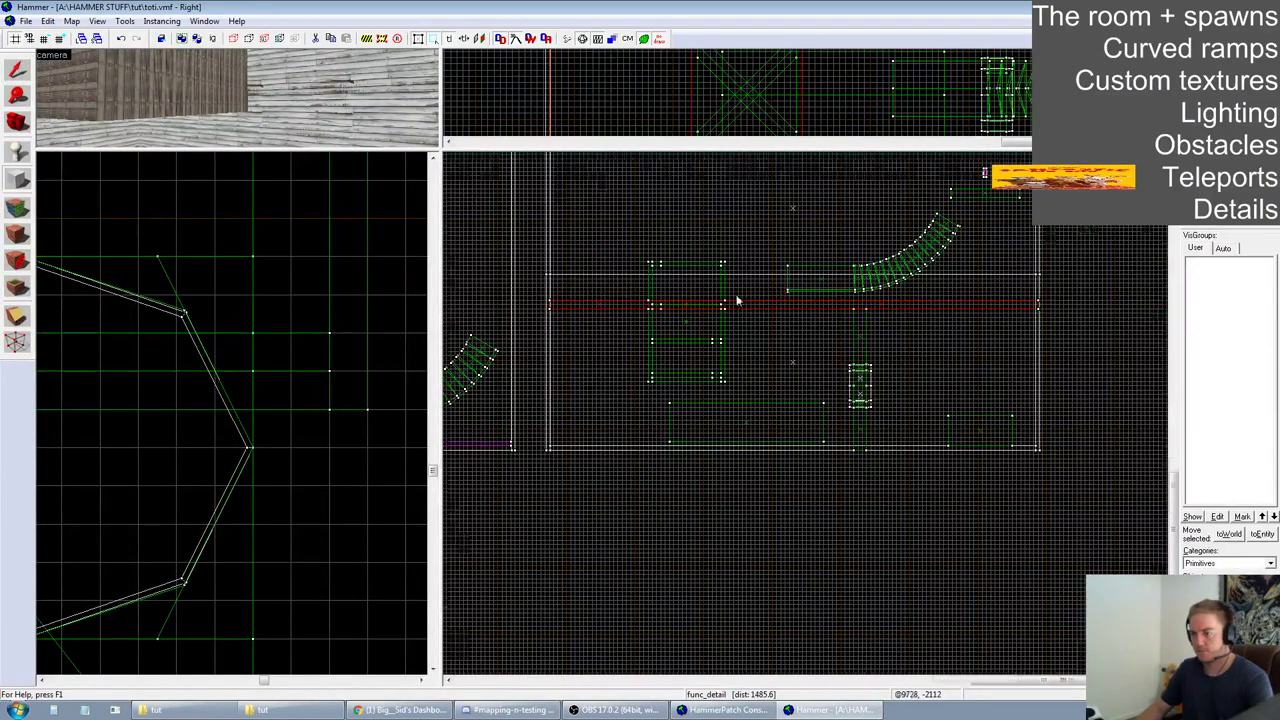
{"action": "scroll", "coordinate": [735, 301], "scroll_direction": "up", "scroll_amount": 4}
{"action": "left_click_drag", "start_coordinate": [713, 302], "coordinate": [1115, 306]}
{"action": "scroll", "coordinate": [690, 301], "scroll_direction": "down", "scroll_amount": 5}
{"action": "scroll", "coordinate": [887, 301], "scroll_direction": "up", "scroll_amount": 4}
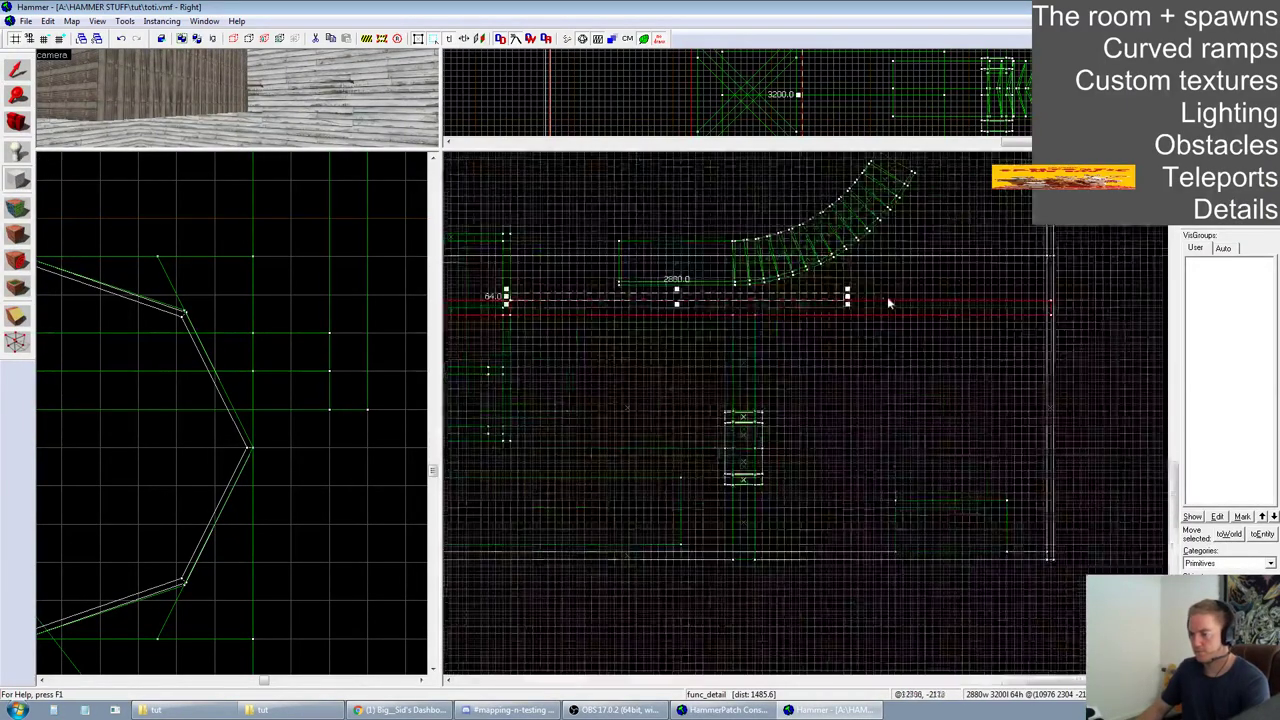
{"action": "left_click_drag", "start_coordinate": [848, 297], "coordinate": [1047, 297]}
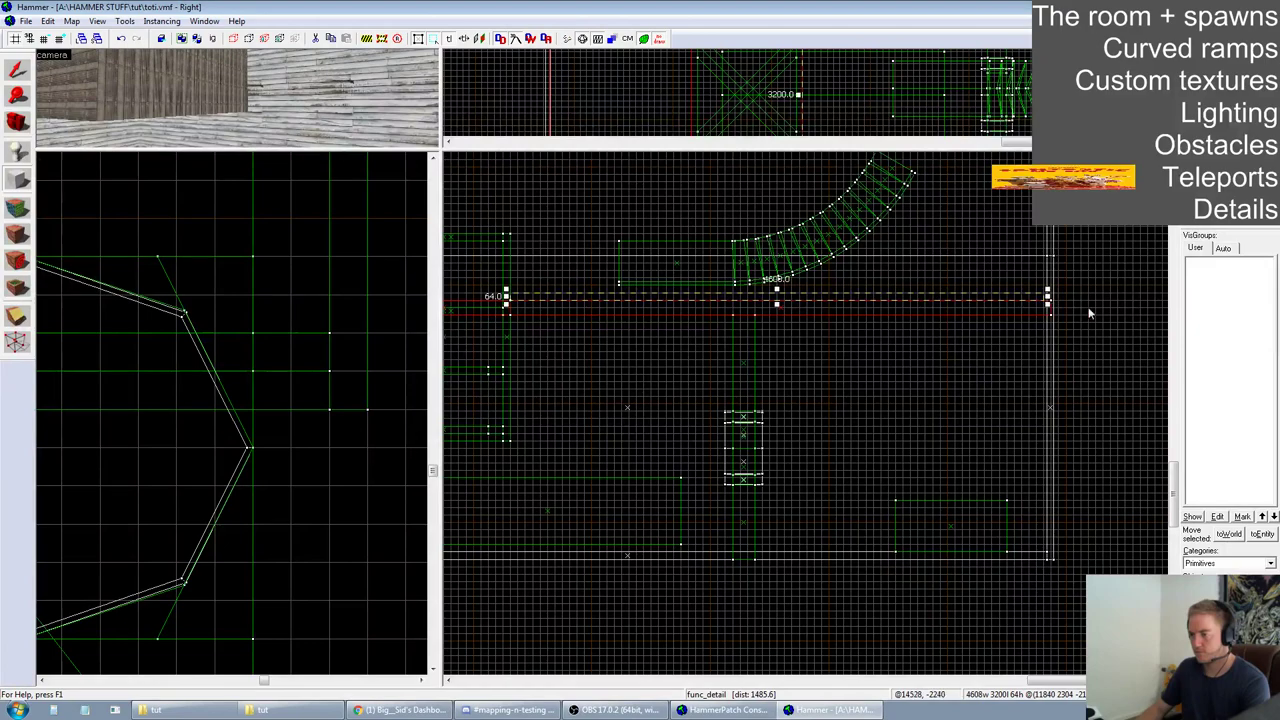
{"action": "key", "text": "Return"}
Create a second trigger block 7296 wide, 3200 long and 64 high across the second room's floor
{"action": "scroll", "coordinate": [1020, 475], "scroll_direction": "down", "scroll_amount": 4}
{"action": "scroll", "coordinate": [982, 527], "scroll_direction": "up", "scroll_amount": 4}
{"action": "scroll", "coordinate": [945, 521], "scroll_direction": "down", "scroll_amount": 2}
{"action": "left_click_drag", "start_coordinate": [480, 503], "coordinate": [1063, 507]}
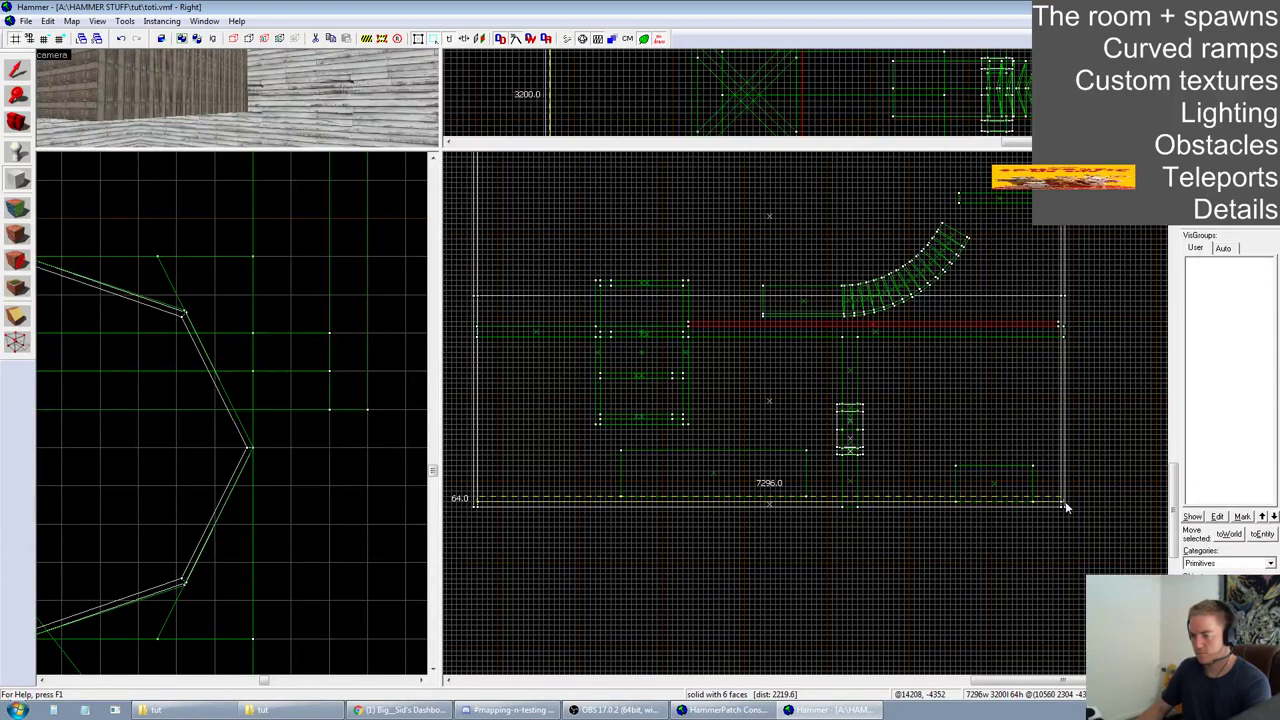
{"action": "scroll", "coordinate": [604, 466], "scroll_direction": "up", "scroll_amount": 5}
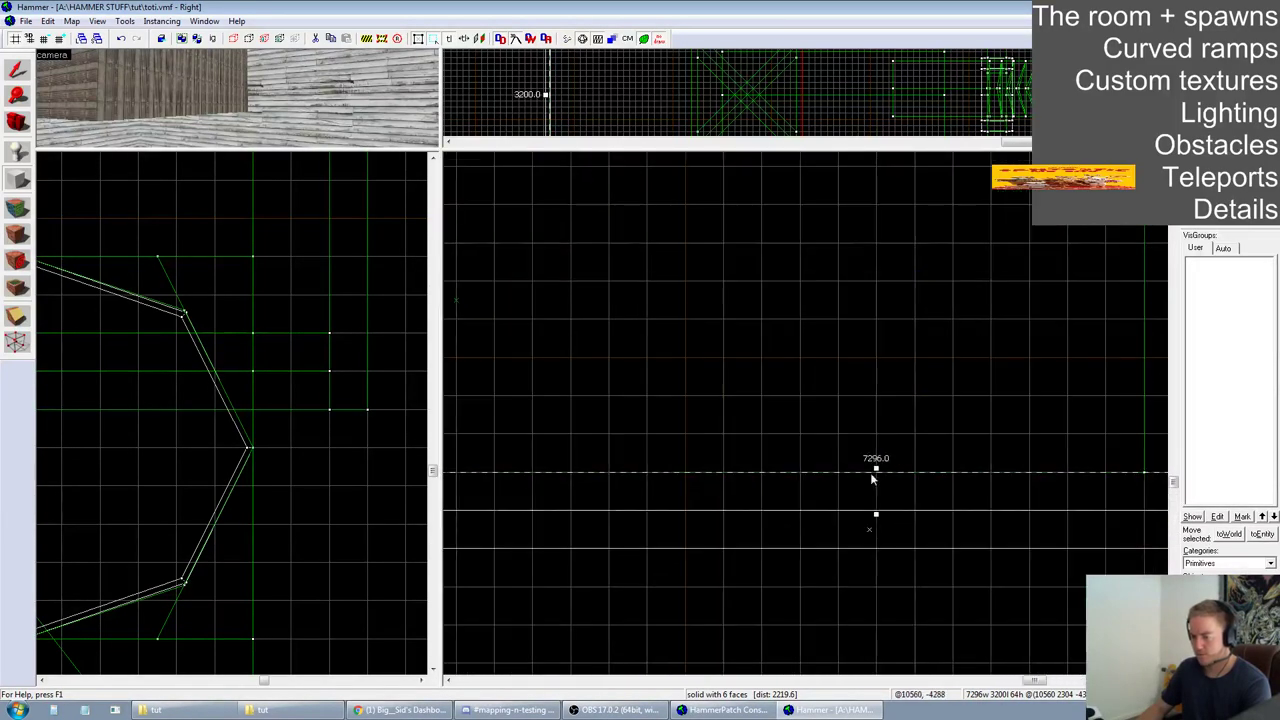
{"action": "scroll", "coordinate": [866, 502], "scroll_direction": "down", "scroll_amount": 5}
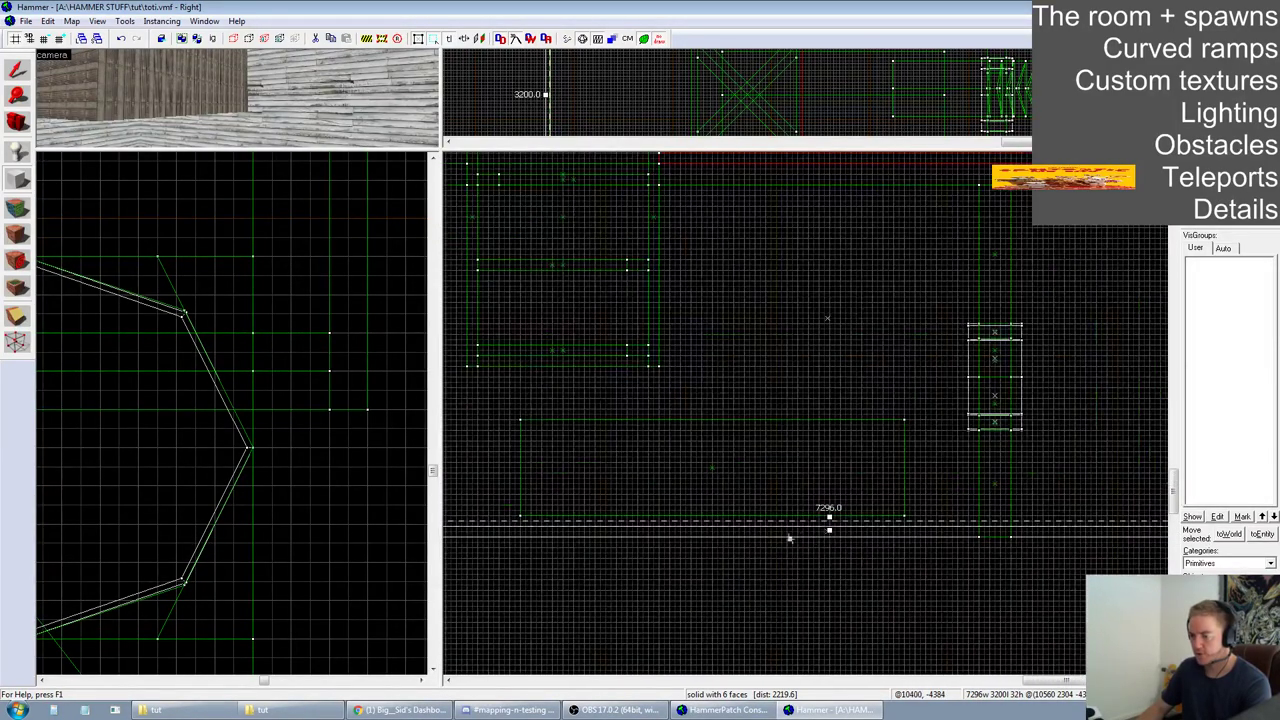
{"action": "key", "text": "Return"}
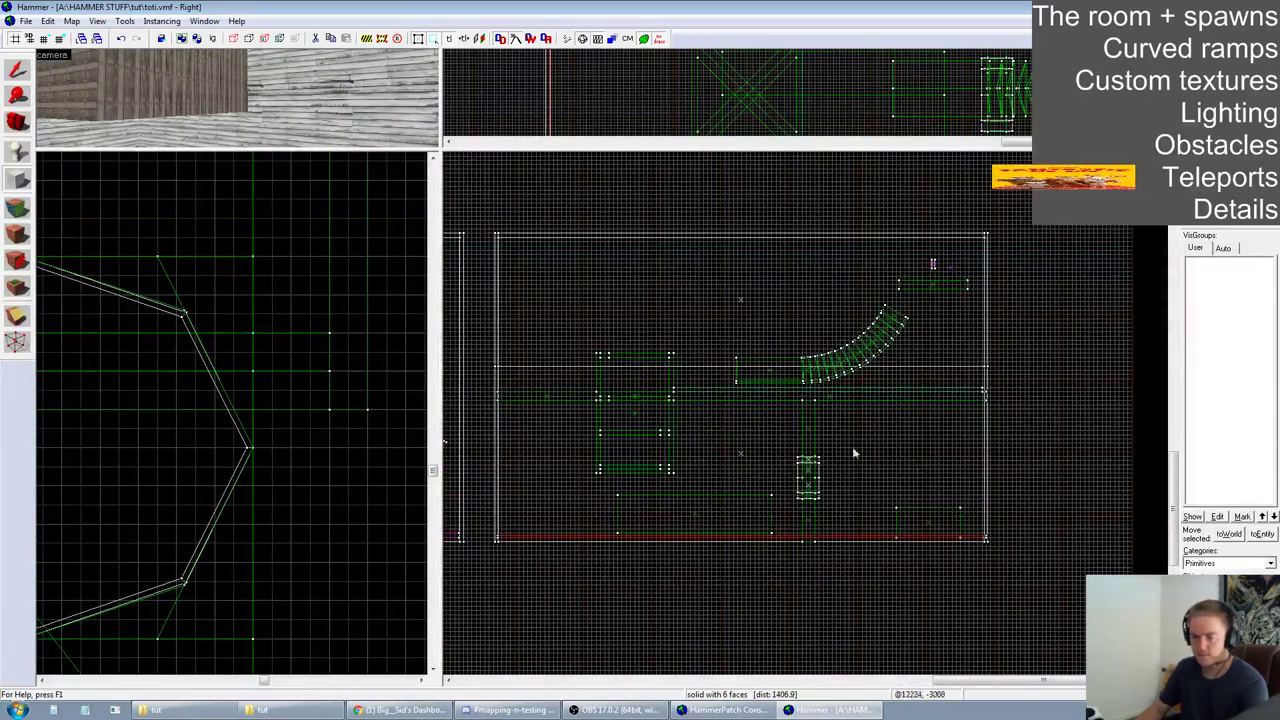
Tie the second room's platform and floor trigger blocks into one entity with the class trigger_teleport
{"action": "scroll", "coordinate": [851, 402], "scroll_direction": "up", "scroll_amount": 5}
{"action": "scroll", "coordinate": [629, 351], "scroll_direction": "down", "scroll_amount": 5}
{"action": "key", "text": "ctrl+t"}
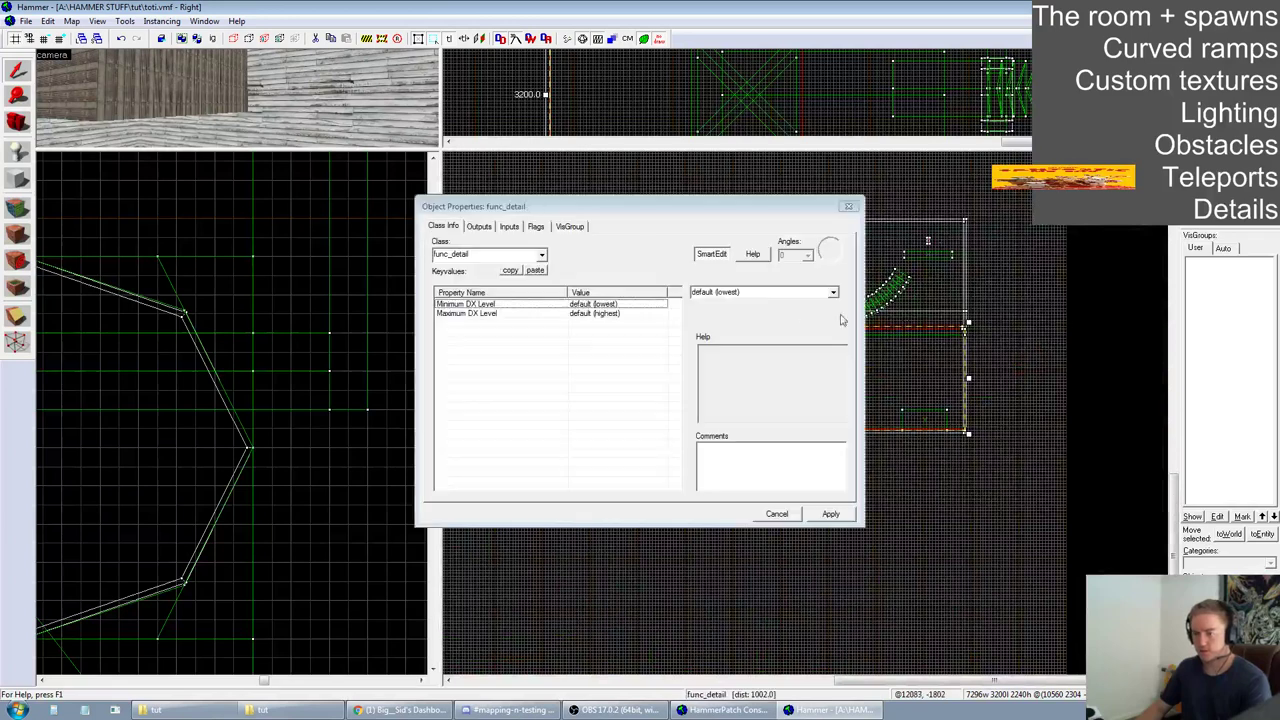
{"action": "left_click", "coordinate": [541, 255]}
{"action": "left_click_drag", "start_coordinate": [543, 289], "coordinate": [544, 337]}
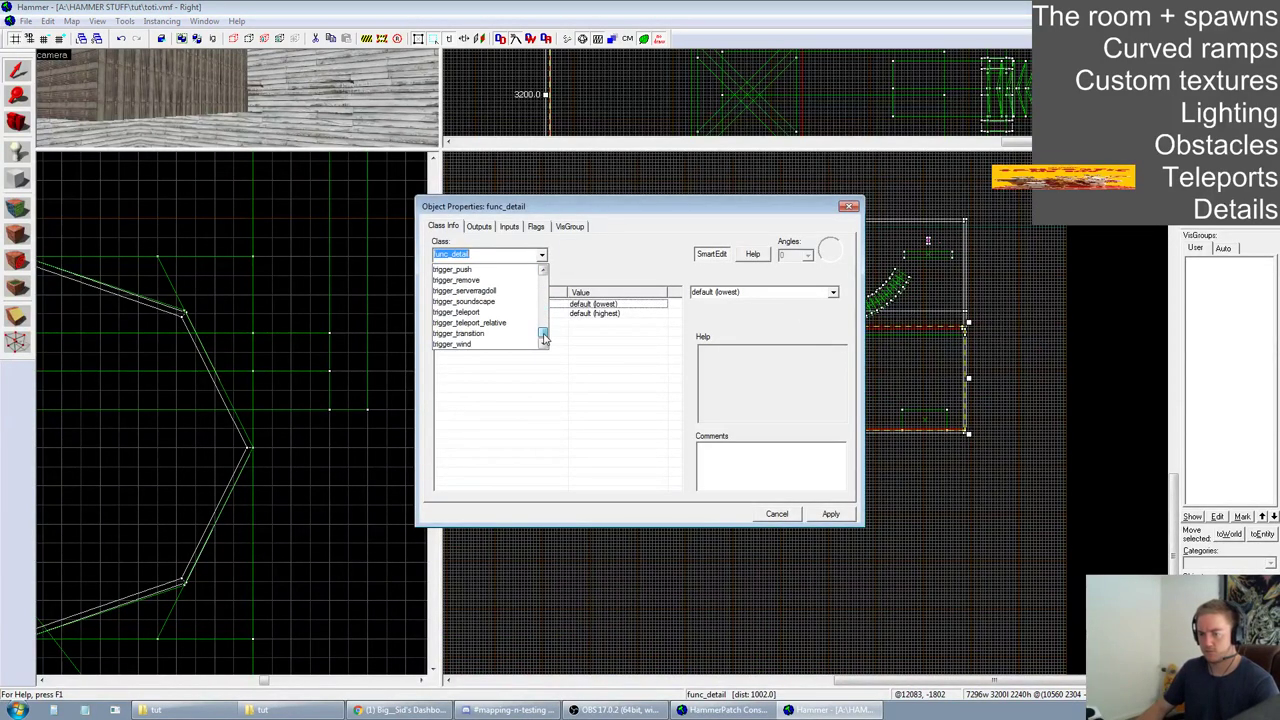
{"action": "left_click", "coordinate": [465, 312]}
Set the second room's teleport trigger Remote Destination to stage2 and apply it
{"action": "left_click", "coordinate": [584, 305]}
{"action": "left_click", "coordinate": [606, 360]}
{"action": "left_click", "coordinate": [833, 292]}
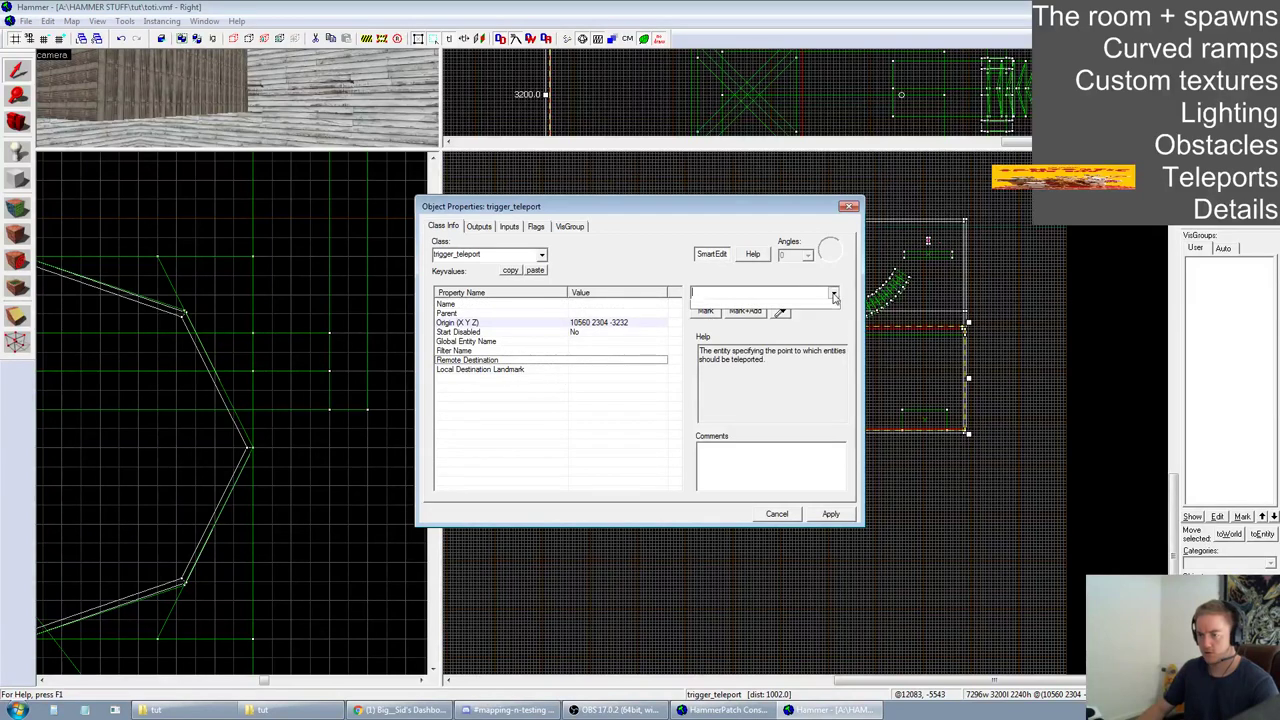
{"action": "left_click", "coordinate": [708, 316]}
{"action": "left_click", "coordinate": [832, 514]}
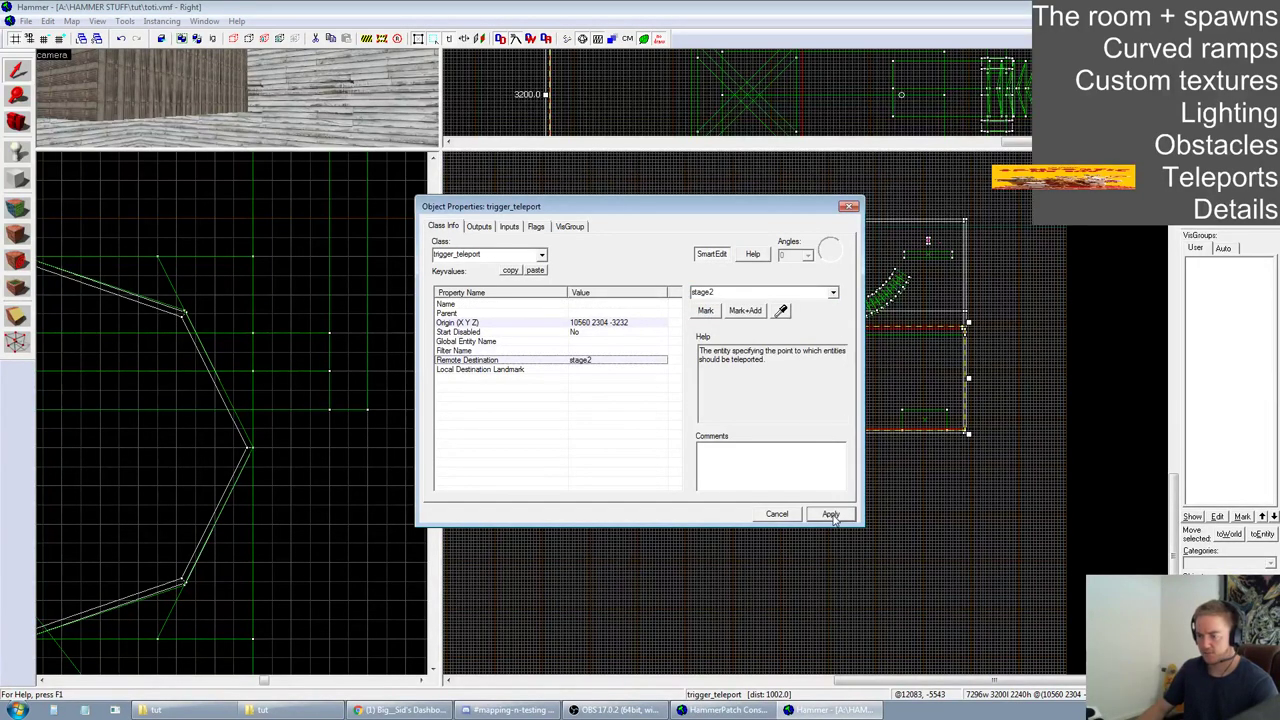
{"action": "left_click", "coordinate": [848, 208]}
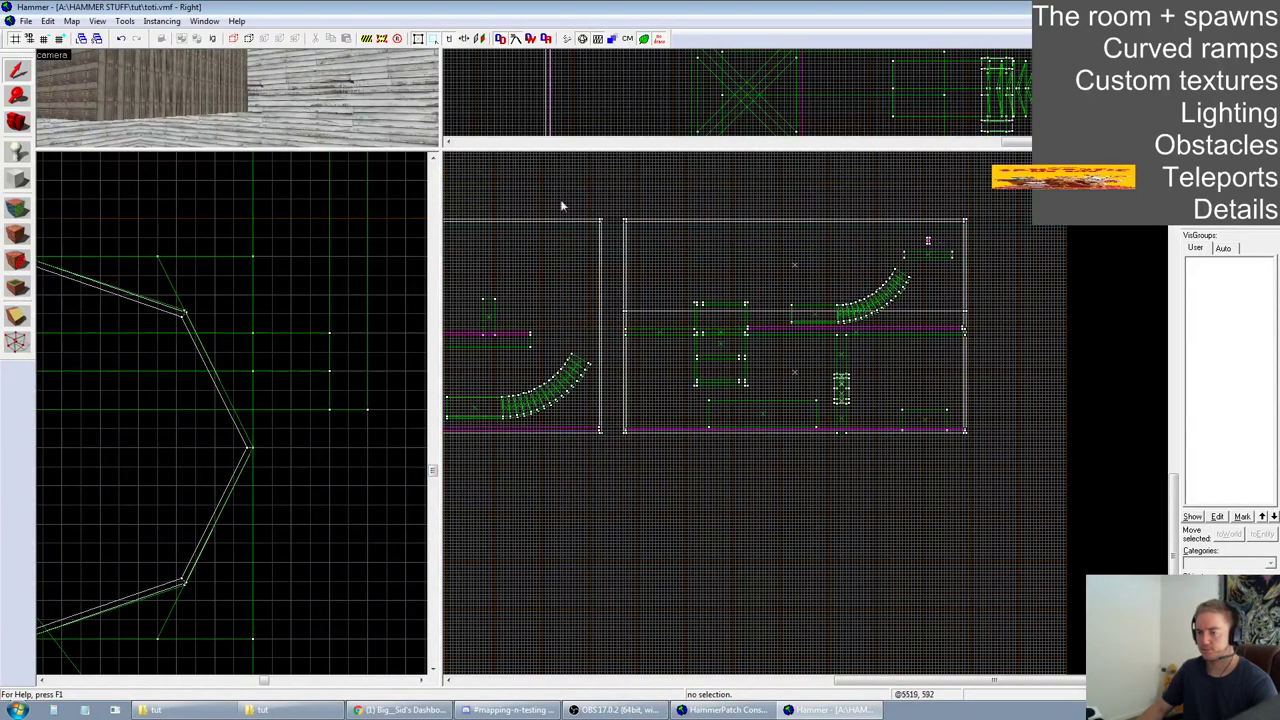
Create two trigger blocks in the top view, filling the gaps between the tower's two sides and the room's side walls
{"action": "left_click_drag", "start_coordinate": [440, 148], "coordinate": [309, 137]}
{"action": "scroll", "coordinate": [750, 313], "scroll_direction": "down", "scroll_amount": 2}
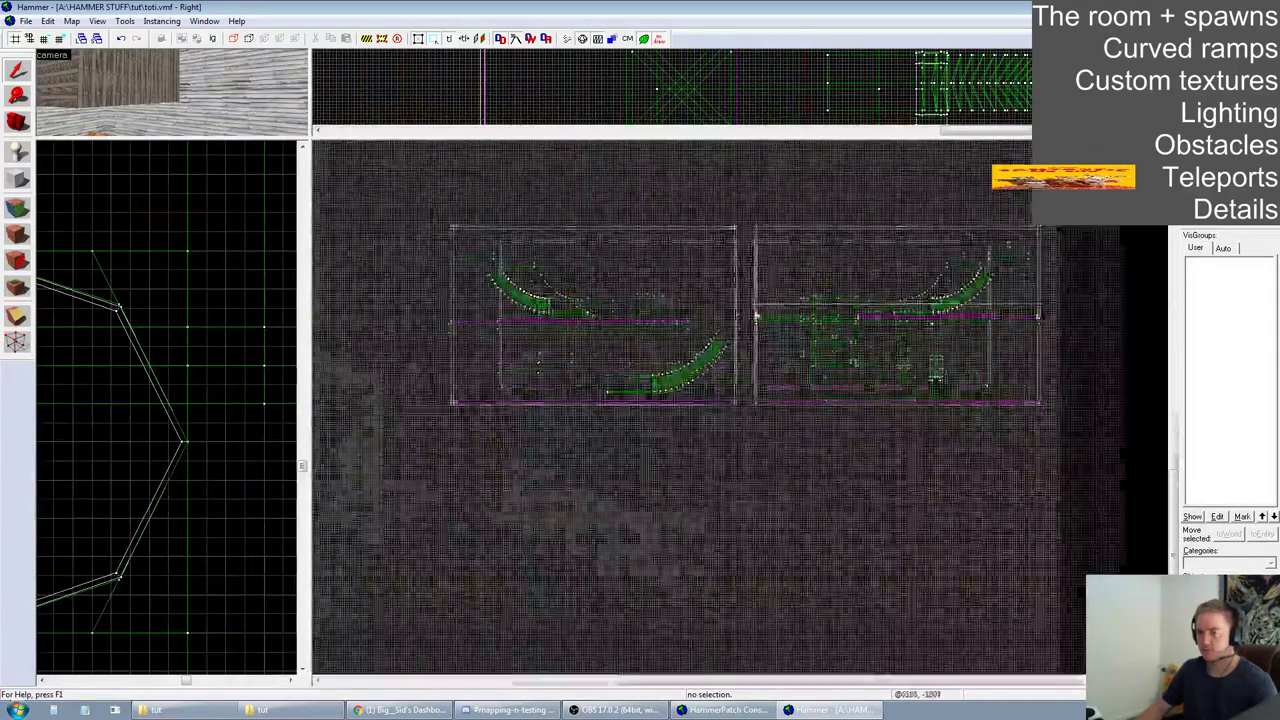
{"action": "scroll", "coordinate": [760, 314], "scroll_direction": "up", "scroll_amount": 2}
{"action": "scroll", "coordinate": [813, 310], "scroll_direction": "down", "scroll_amount": 1}
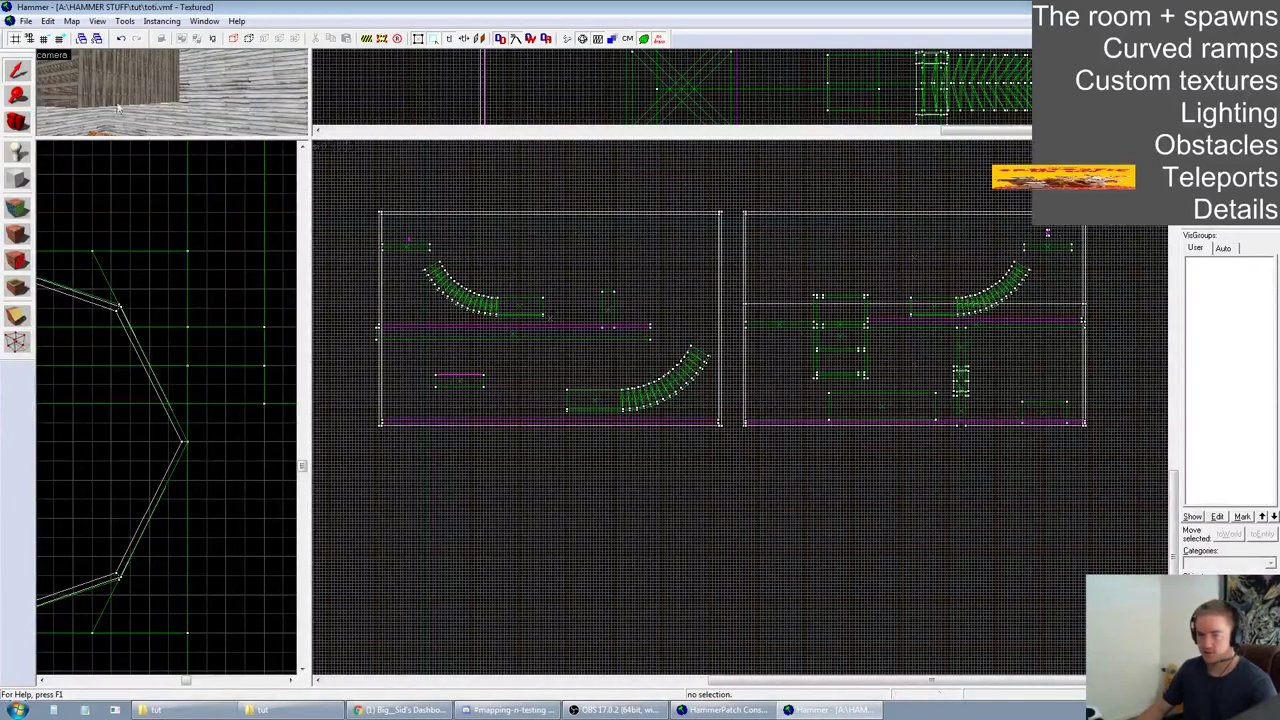
{"action": "scroll", "coordinate": [996, 318], "scroll_direction": "up", "scroll_amount": 5}
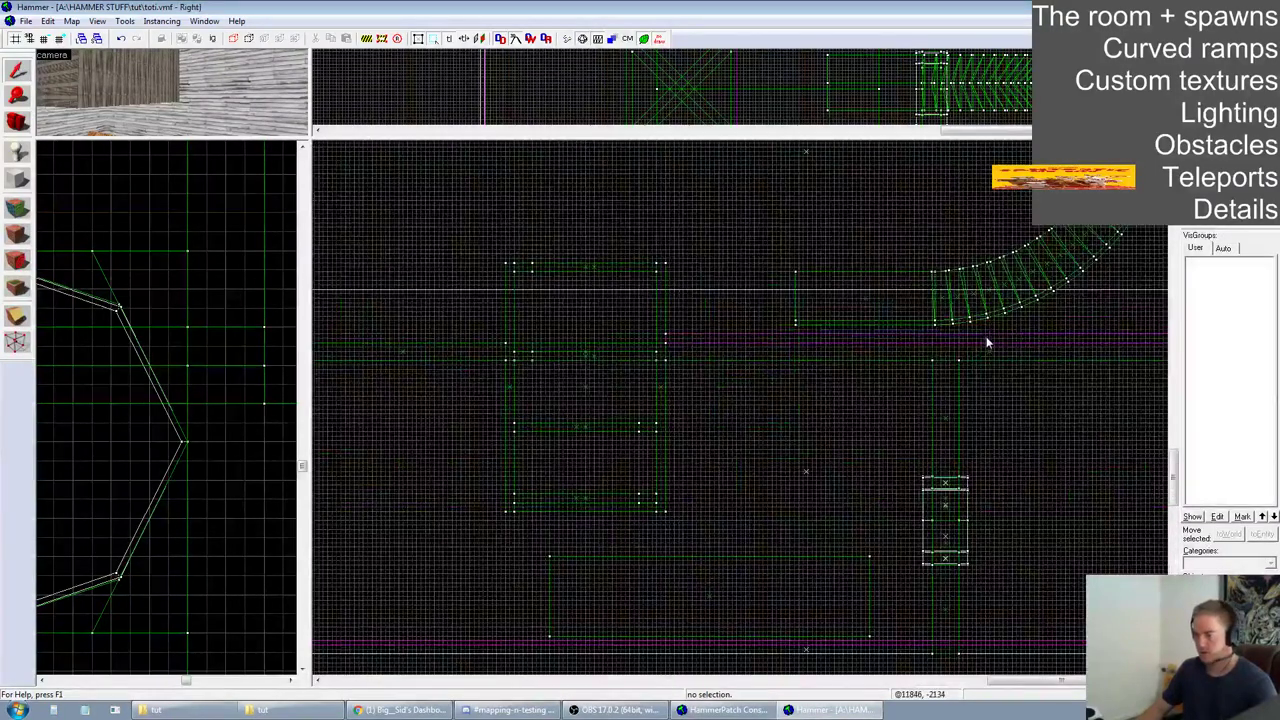
{"action": "left_click", "coordinate": [986, 337]}
{"action": "left_click_drag", "start_coordinate": [312, 140], "coordinate": [268, 512]}
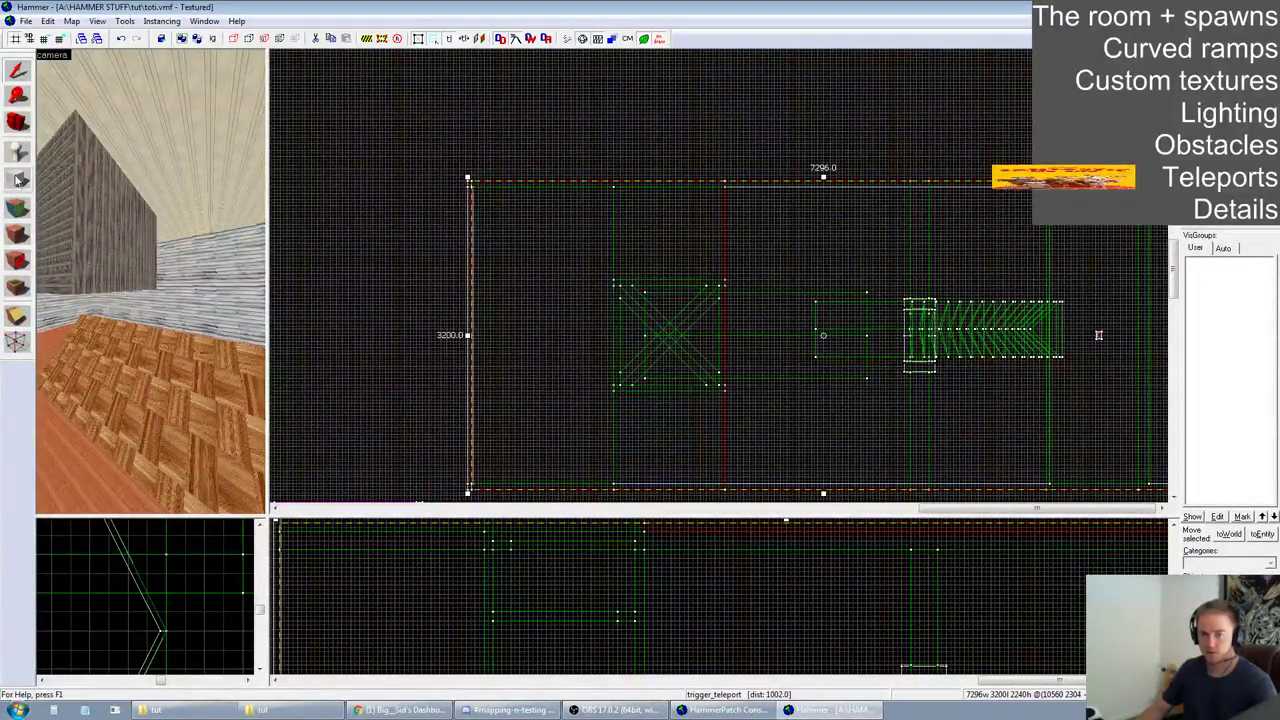
{"action": "left_click", "coordinate": [17, 179]}
{"action": "scroll", "coordinate": [602, 223], "scroll_direction": "up", "scroll_amount": 3}
{"action": "left_click_drag", "start_coordinate": [581, 172], "coordinate": [810, 364]}
{"action": "key", "text": "Return"}
{"action": "scroll", "coordinate": [757, 266], "scroll_direction": "down", "scroll_amount": 2}
{"action": "left_click_drag", "start_coordinate": [581, 292], "coordinate": [739, 430]}
{"action": "key", "text": "Return"}
Create a trigger block 1472 wide and 3104 long between the tower's back and the room's end wall
{"action": "scroll", "coordinate": [673, 297], "scroll_direction": "down", "scroll_amount": 4}
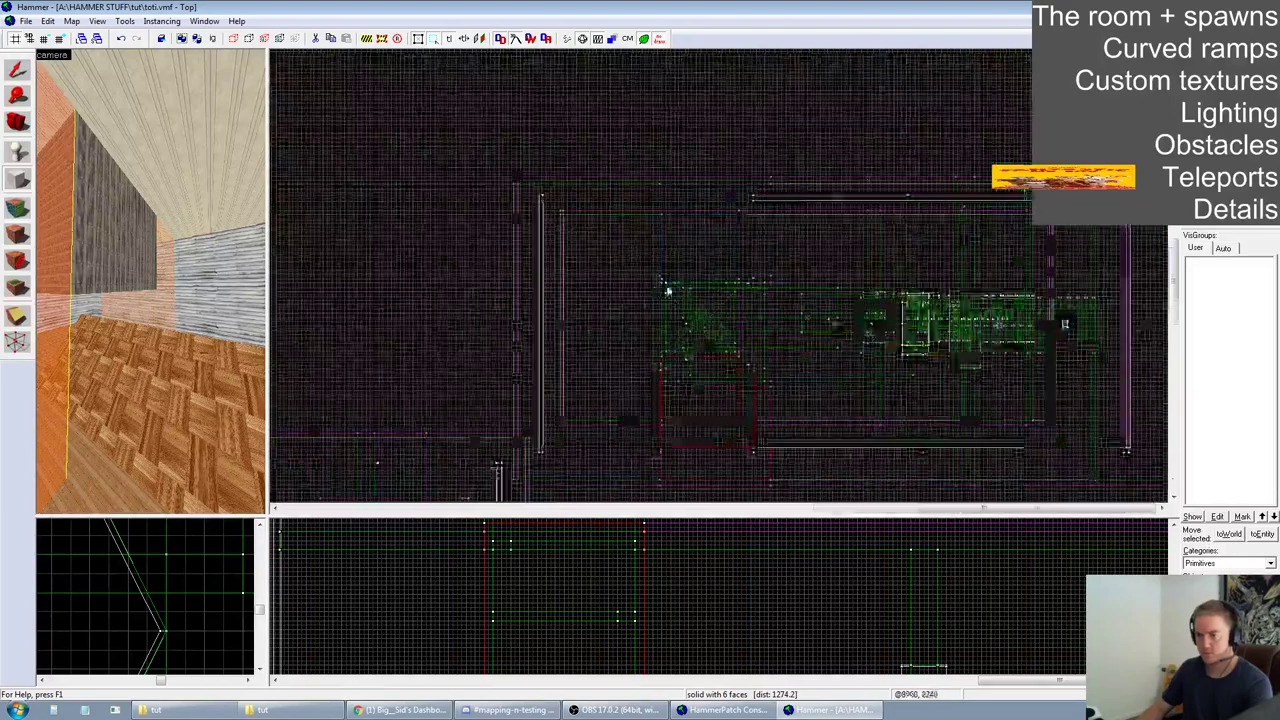
{"action": "scroll", "coordinate": [673, 294], "scroll_direction": "up", "scroll_amount": 2}
{"action": "left_click_drag", "start_coordinate": [517, 181], "coordinate": [660, 485]}
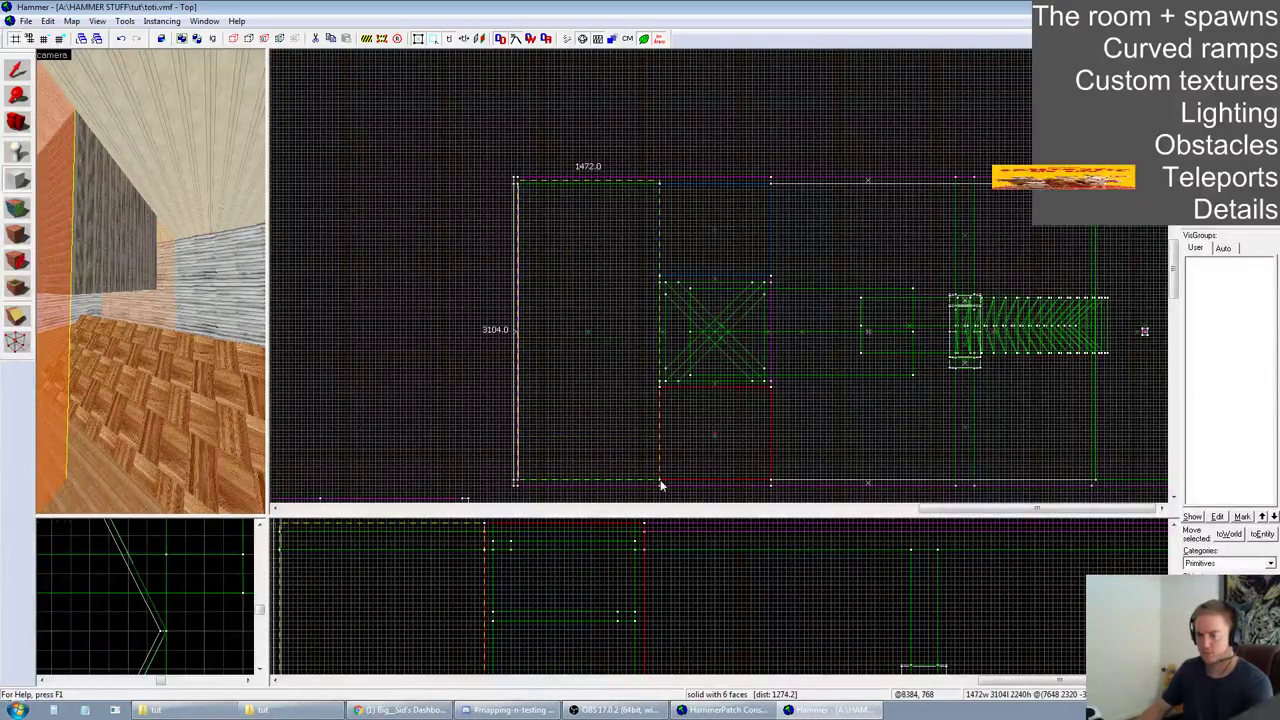
{"action": "key", "text": "Return"}
Select the three new blocks around the tower and reduce their height to 64 units at platform level
{"action": "left_click", "coordinate": [27, 74]}
{"action": "key", "text": "z"}
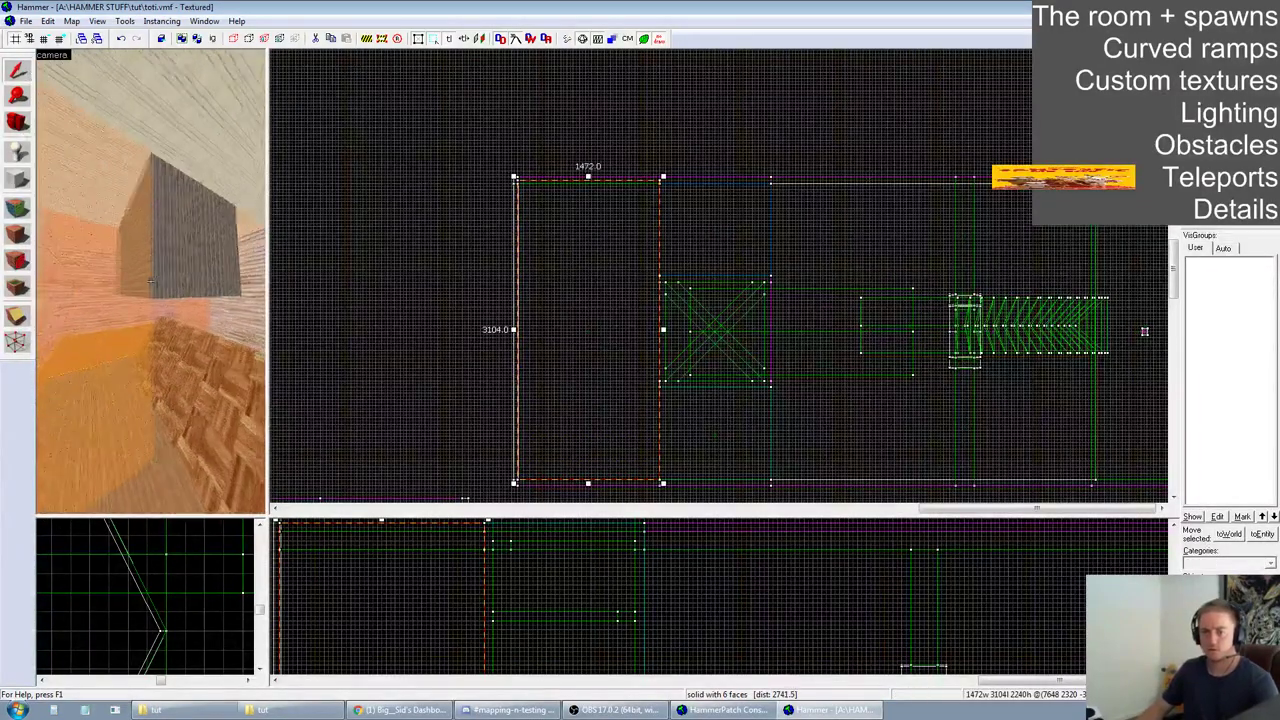
{"action": "key", "text": "d"}
{"action": "key", "text": "z"}
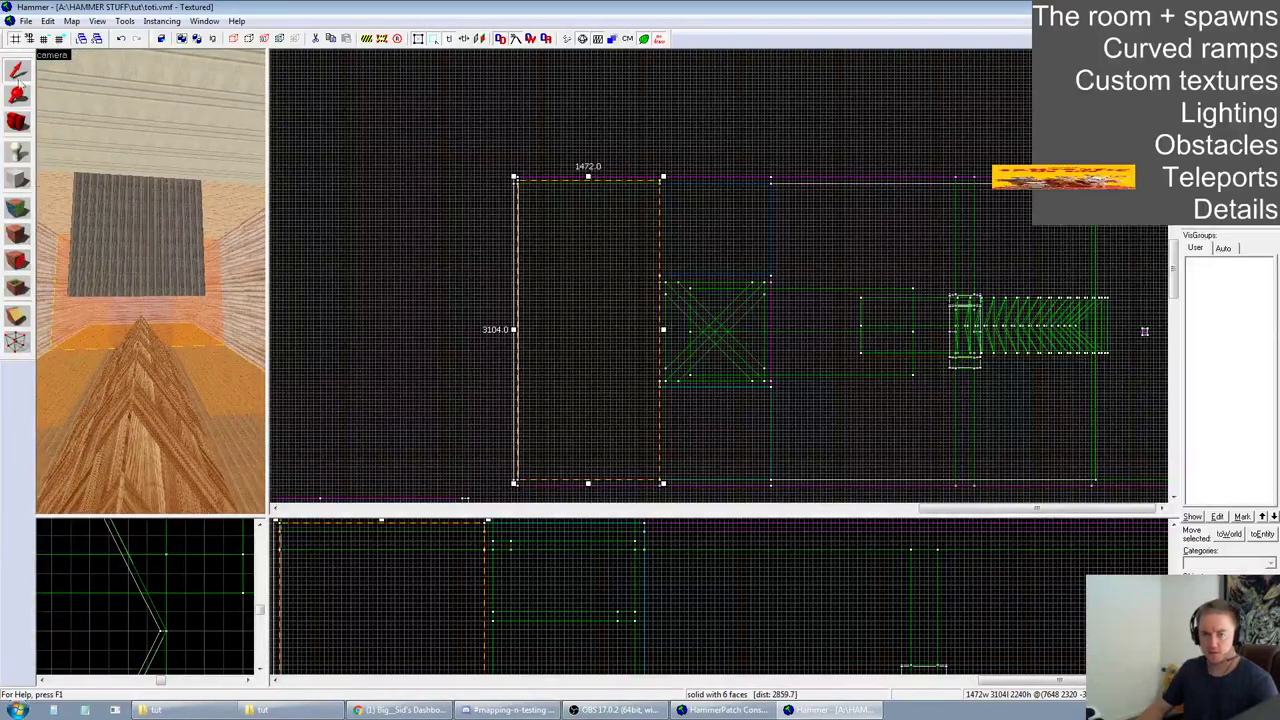
{"action": "left_click", "coordinate": [70, 334], "text": "ctrl"}
{"action": "left_click", "coordinate": [248, 360], "text": "ctrl"}
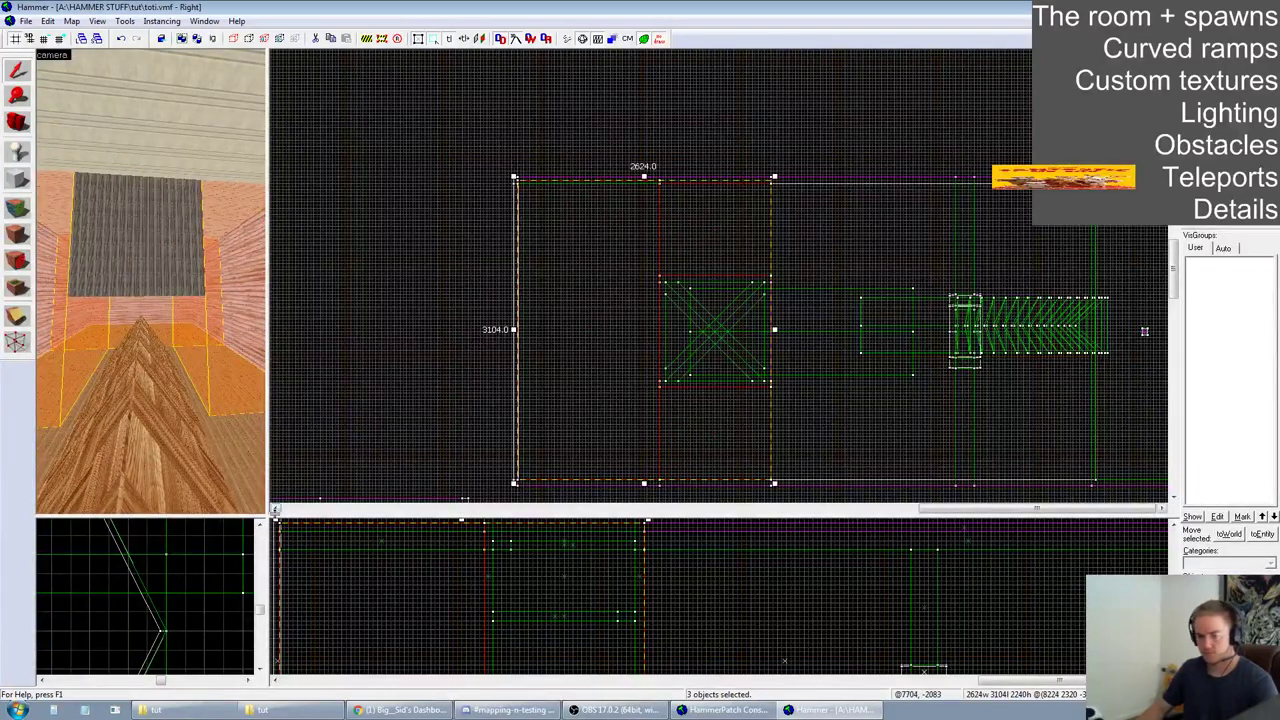
{"action": "left_click_drag", "start_coordinate": [268, 518], "coordinate": [301, 275]}
{"action": "scroll", "coordinate": [627, 448], "scroll_direction": "down", "scroll_amount": 4}
{"action": "scroll", "coordinate": [566, 575], "scroll_direction": "up", "scroll_amount": 2}
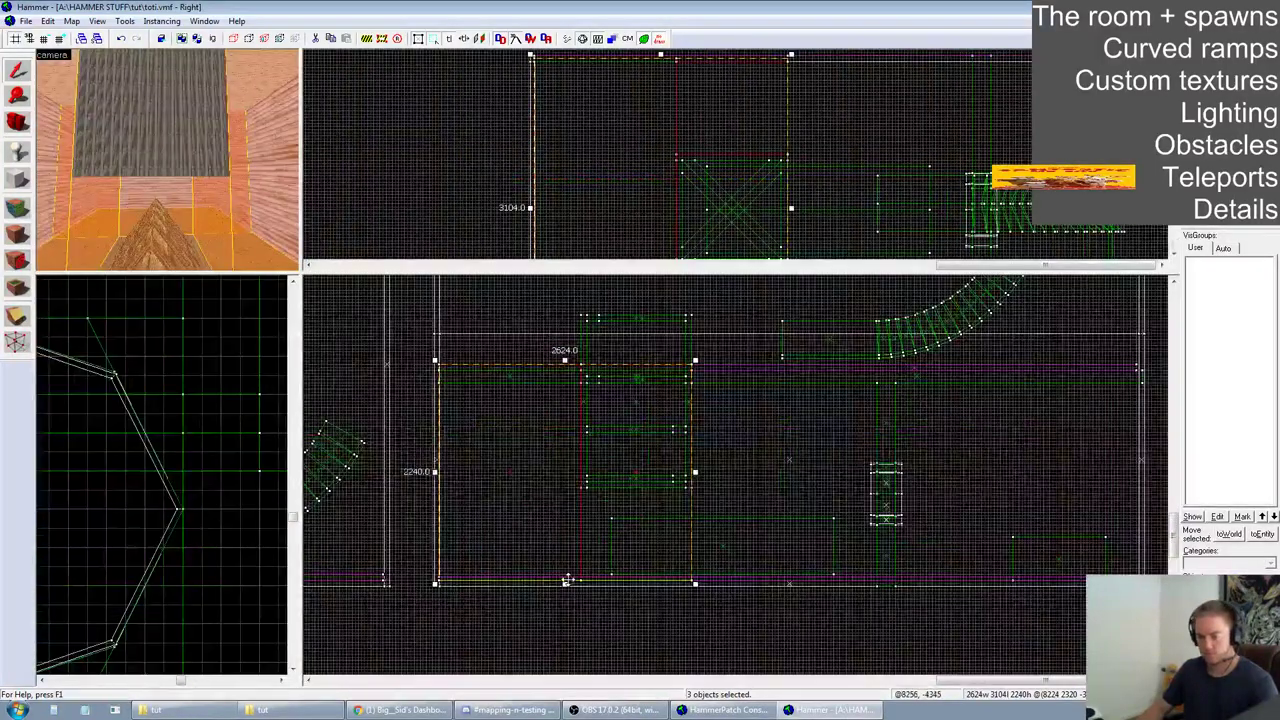
{"action": "left_click_drag", "start_coordinate": [565, 585], "coordinate": [633, 379]}
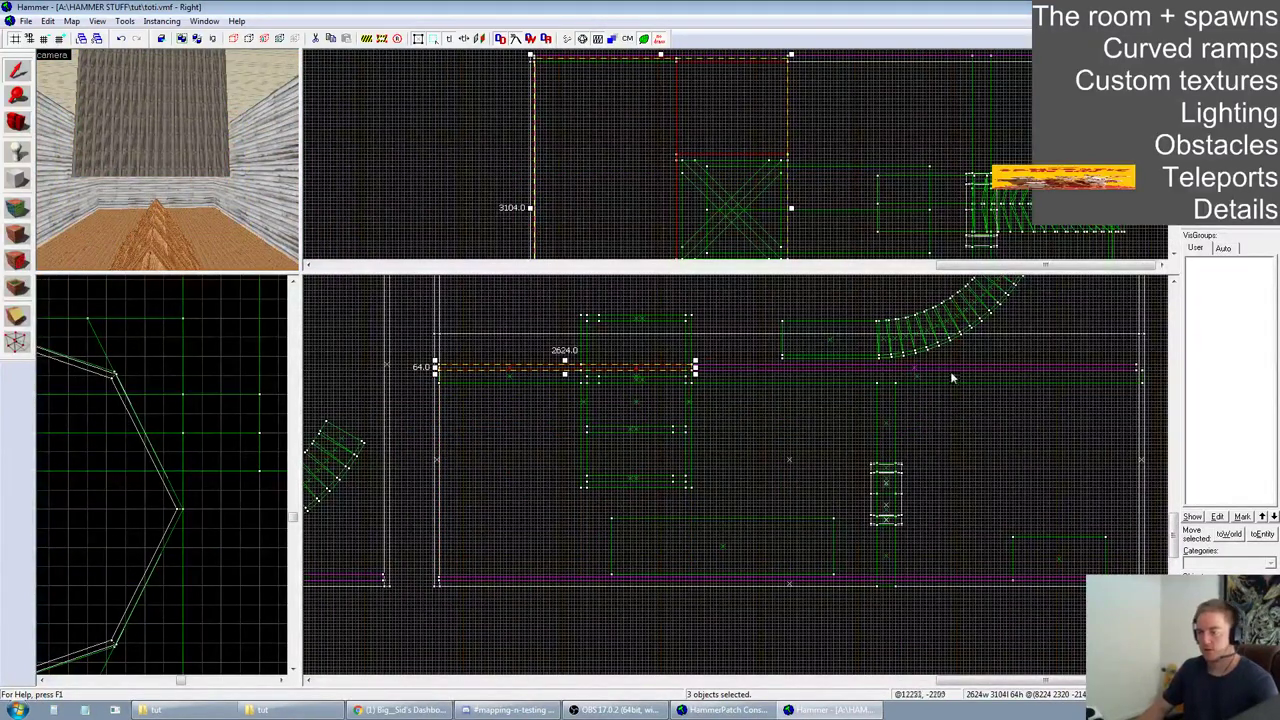
Add the three blocks around the tower to the second room's existing trigger_teleport entity
{"action": "left_click", "coordinate": [916, 368], "text": "ctrl"}
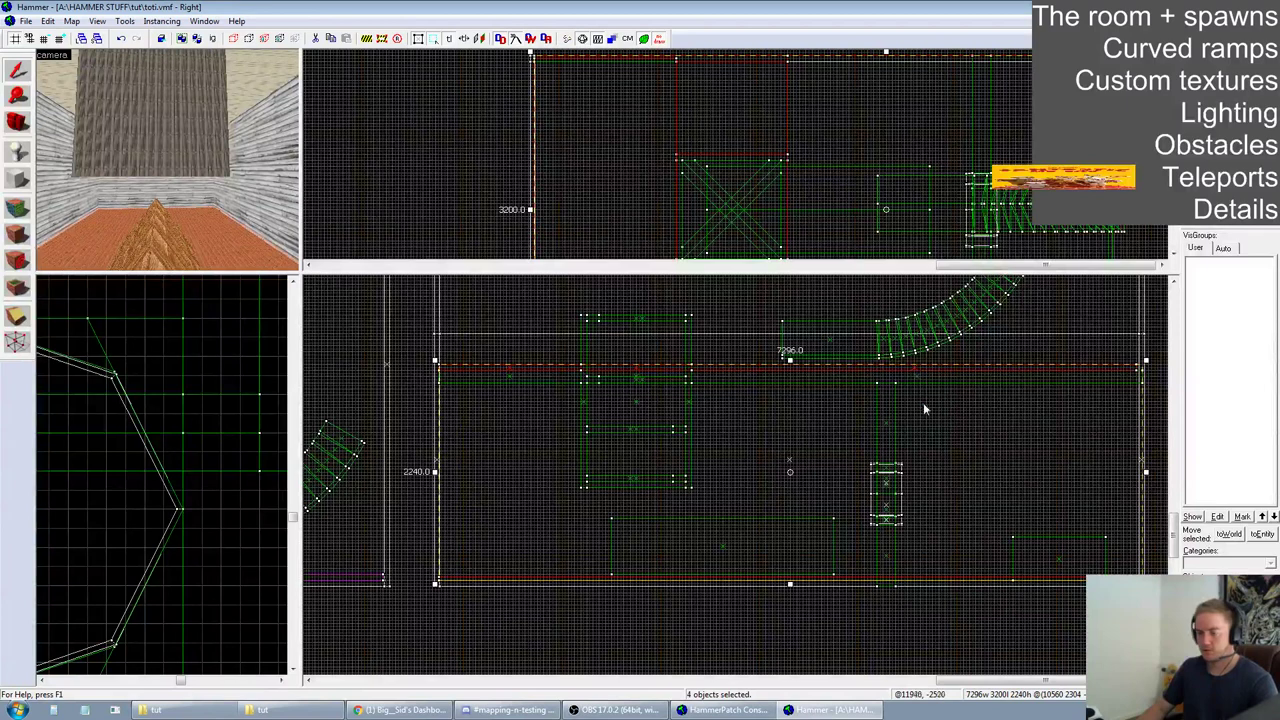
{"action": "key", "text": "ctrl+t"}
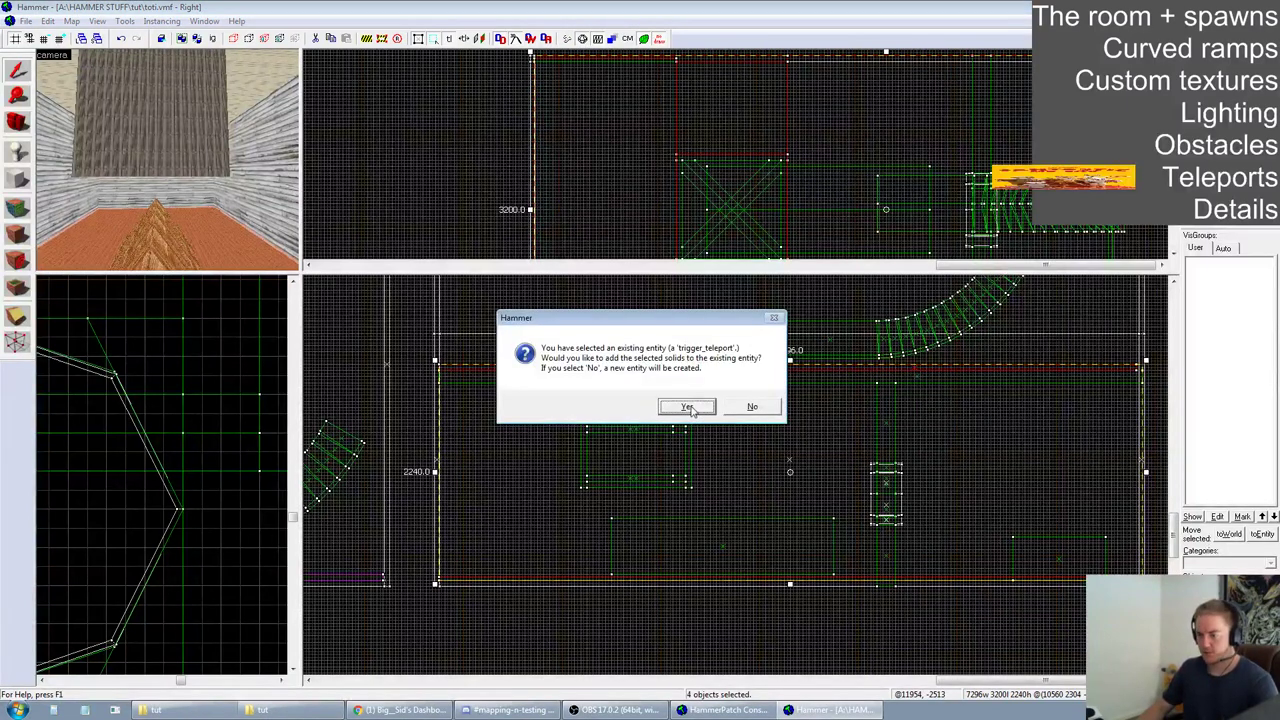
{"action": "left_click", "coordinate": [688, 407]}
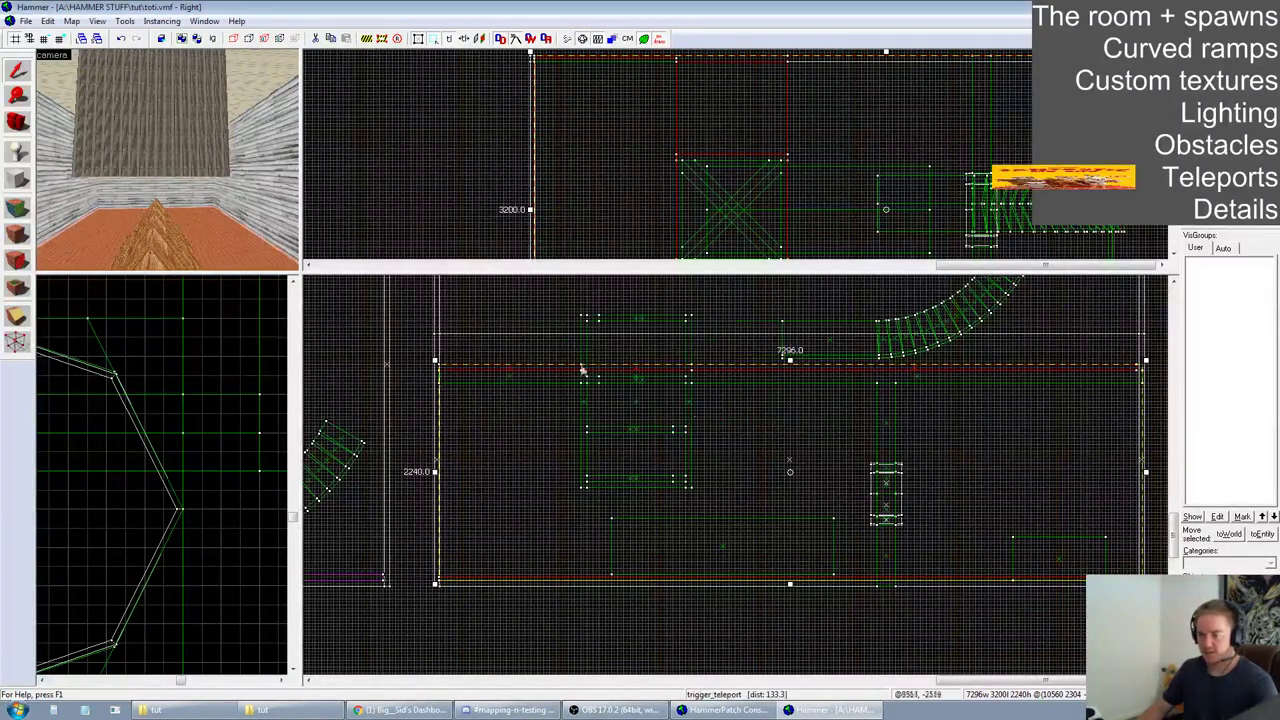
Inspect the trigger coverage around the tower in the 3D view and check the entity's Remote Destination
{"action": "left_click_drag", "start_coordinate": [302, 279], "coordinate": [806, 325]}
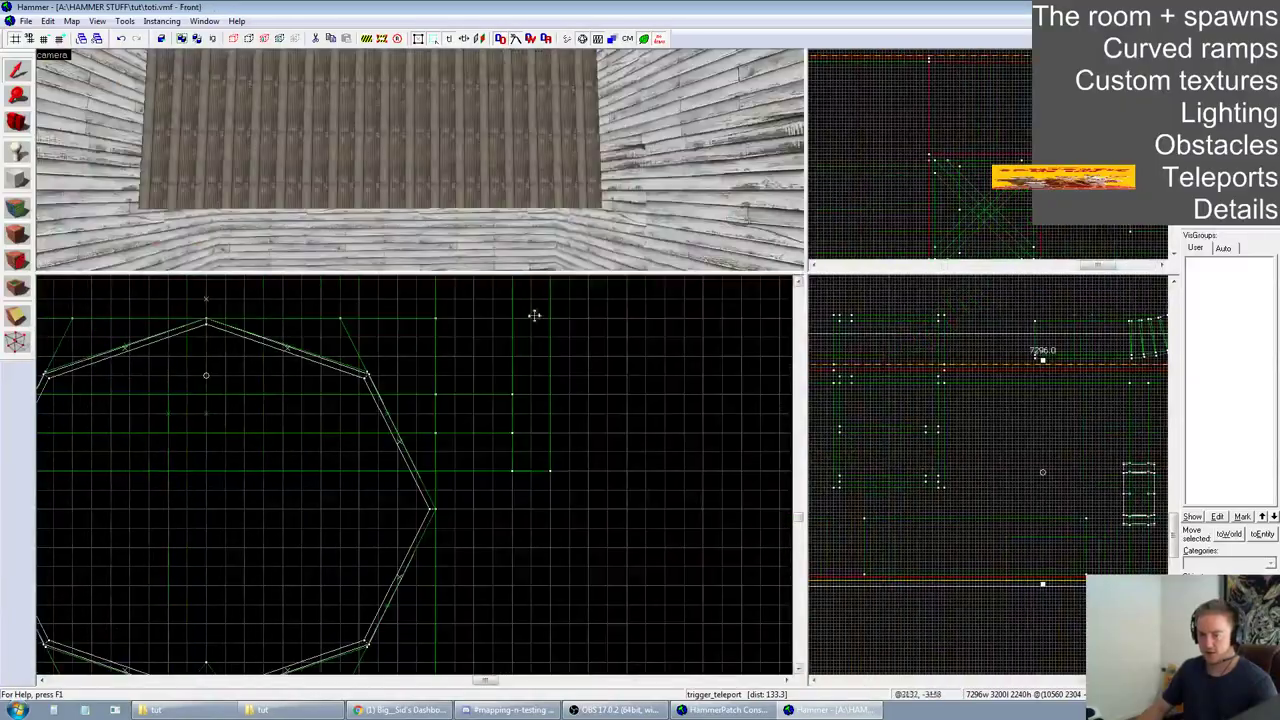
{"action": "left_click_drag", "start_coordinate": [806, 275], "coordinate": [915, 580]}
{"action": "key", "text": "z"}
{"action": "key", "text": "w"}
{"action": "key", "text": "s"}
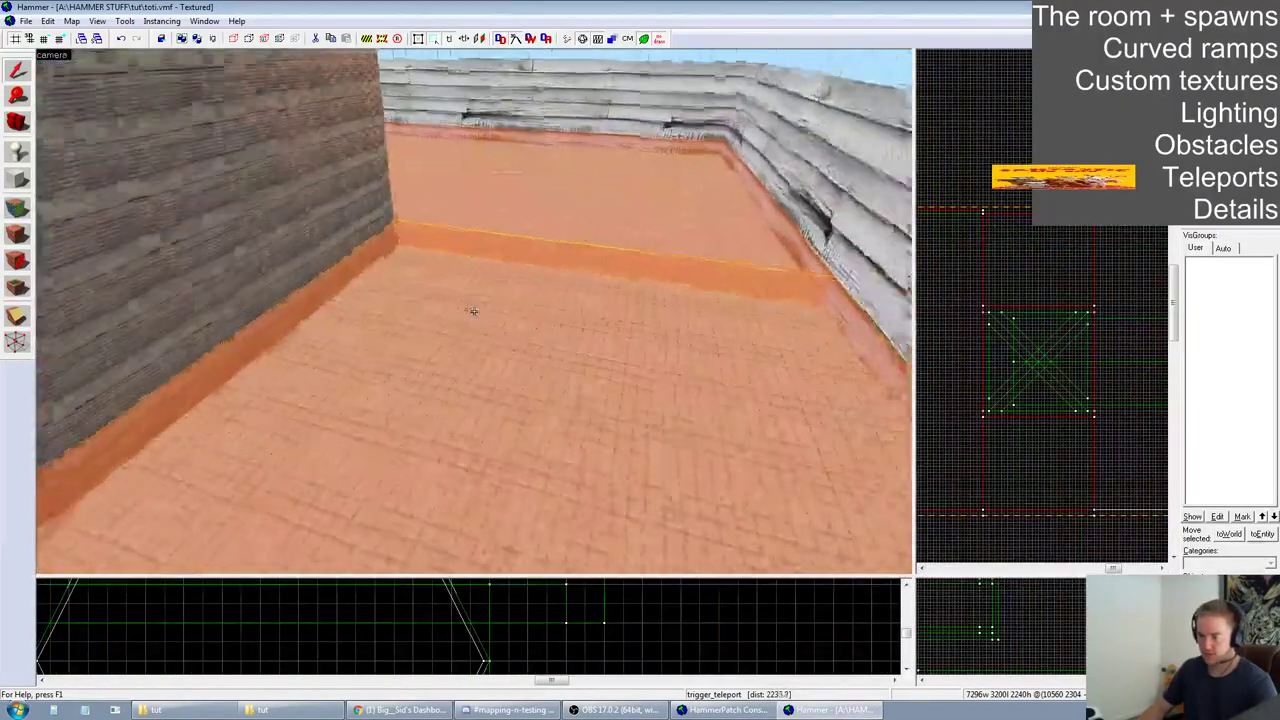
{"action": "key", "text": "z"}
{"action": "key", "text": "z"}
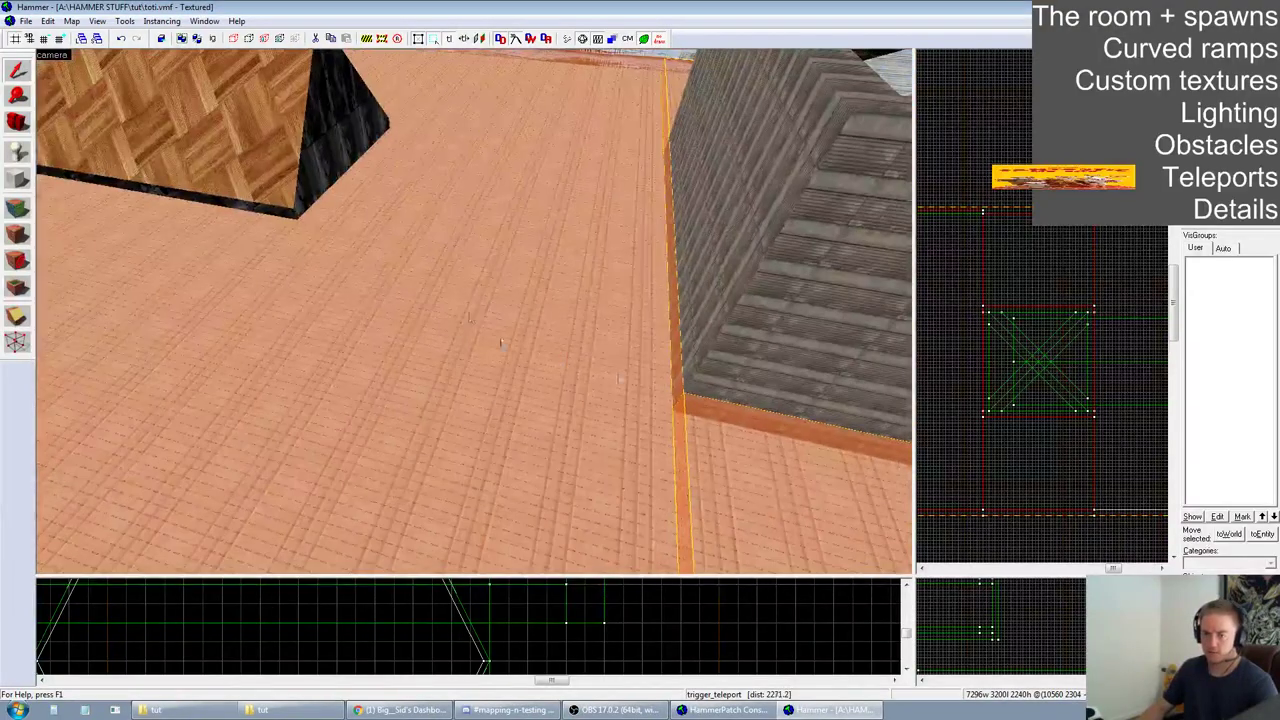
{"action": "key", "text": "alt+Return"}
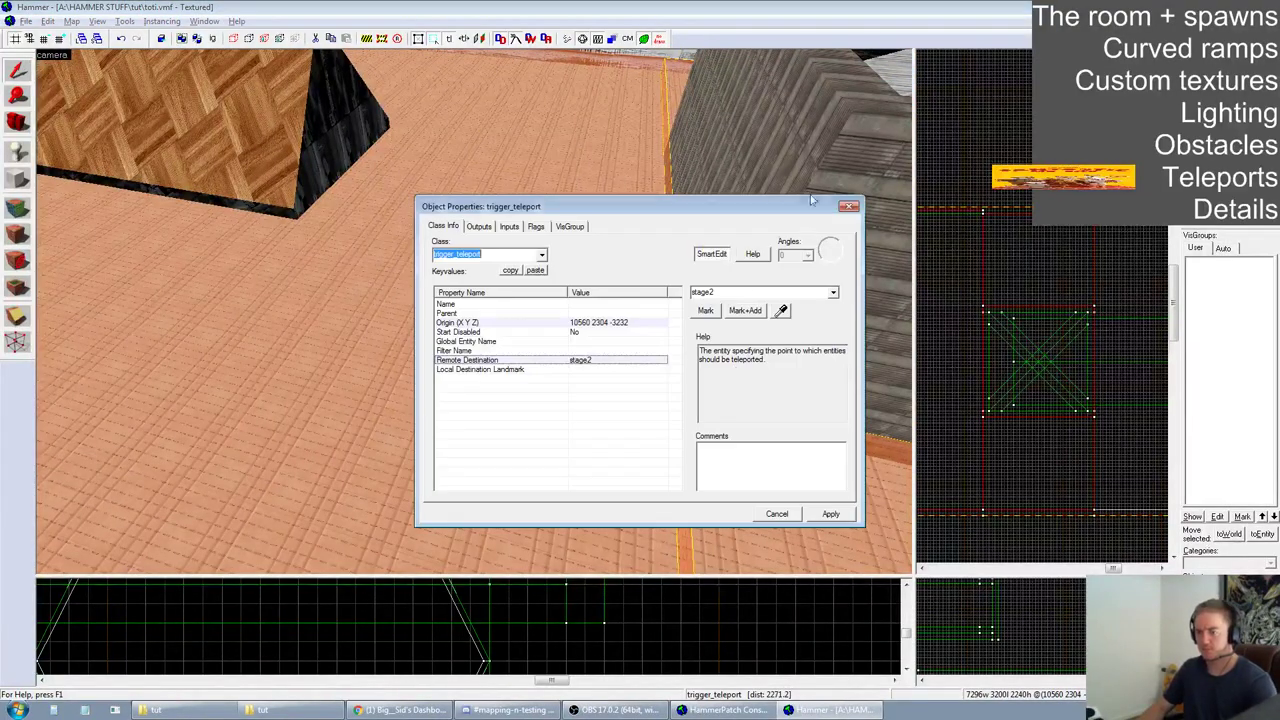
{"action": "left_click", "coordinate": [852, 207]}
Examine the tower's beams and openings from above, along with the second room's start platform
{"action": "key", "text": "z"}
{"action": "key", "text": "w"}
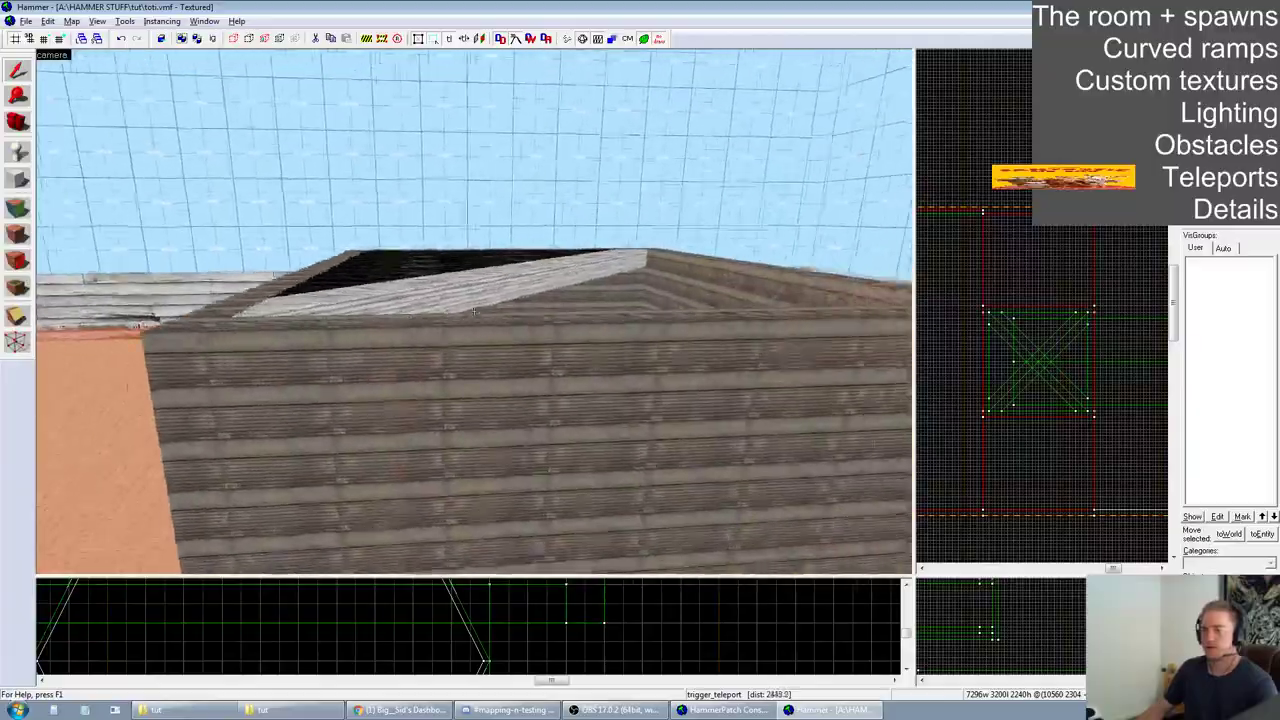
{"action": "key", "text": "s"}
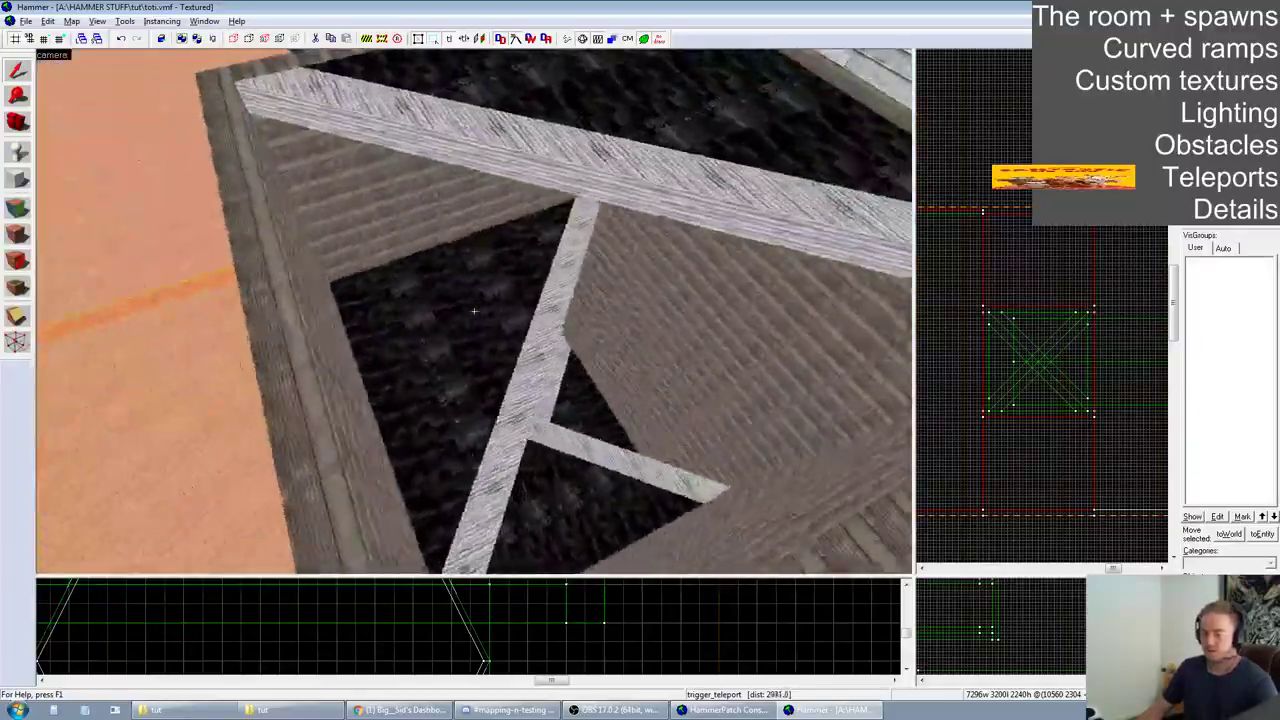
{"action": "key", "text": "w"}
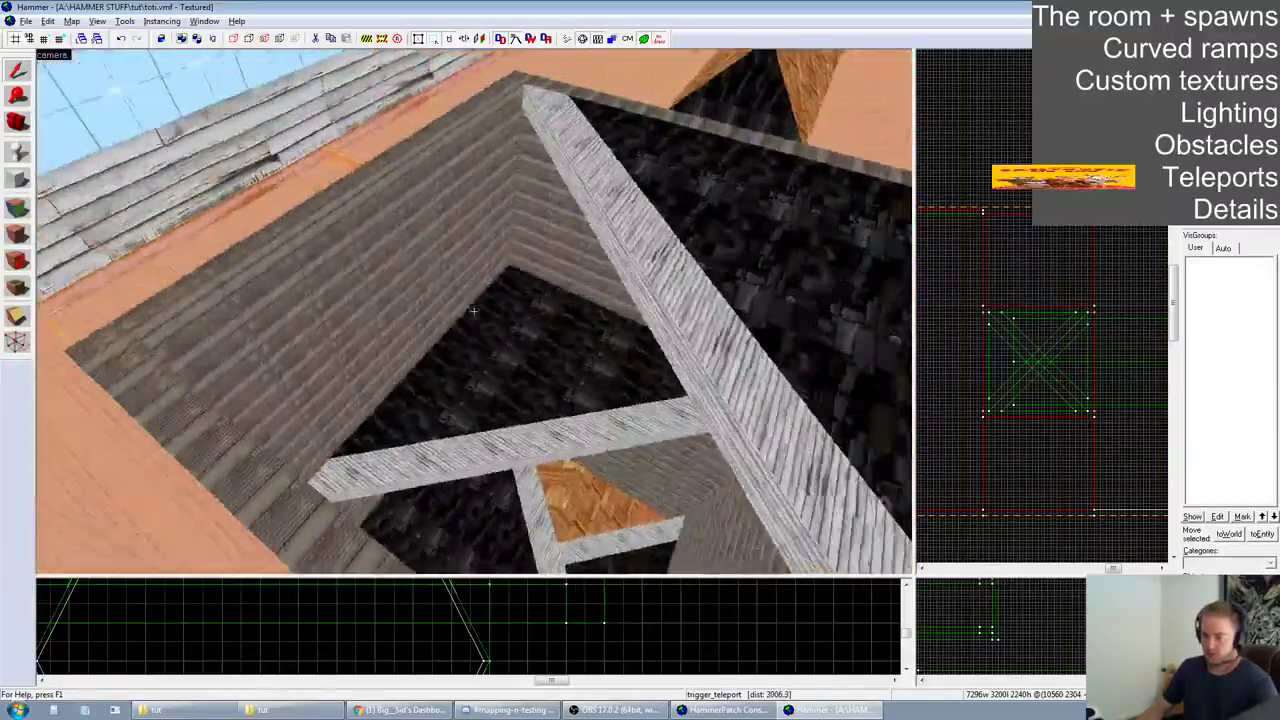
{"action": "key", "text": "w"}
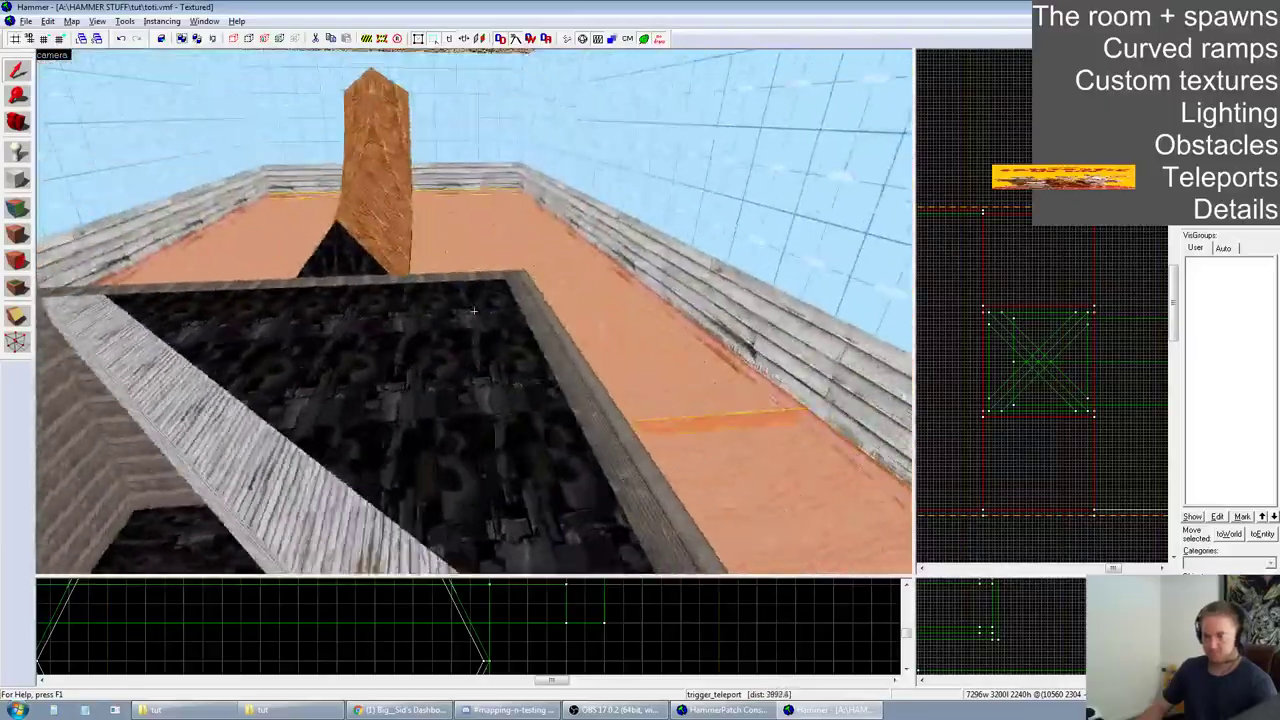
{"action": "key", "text": "w"}
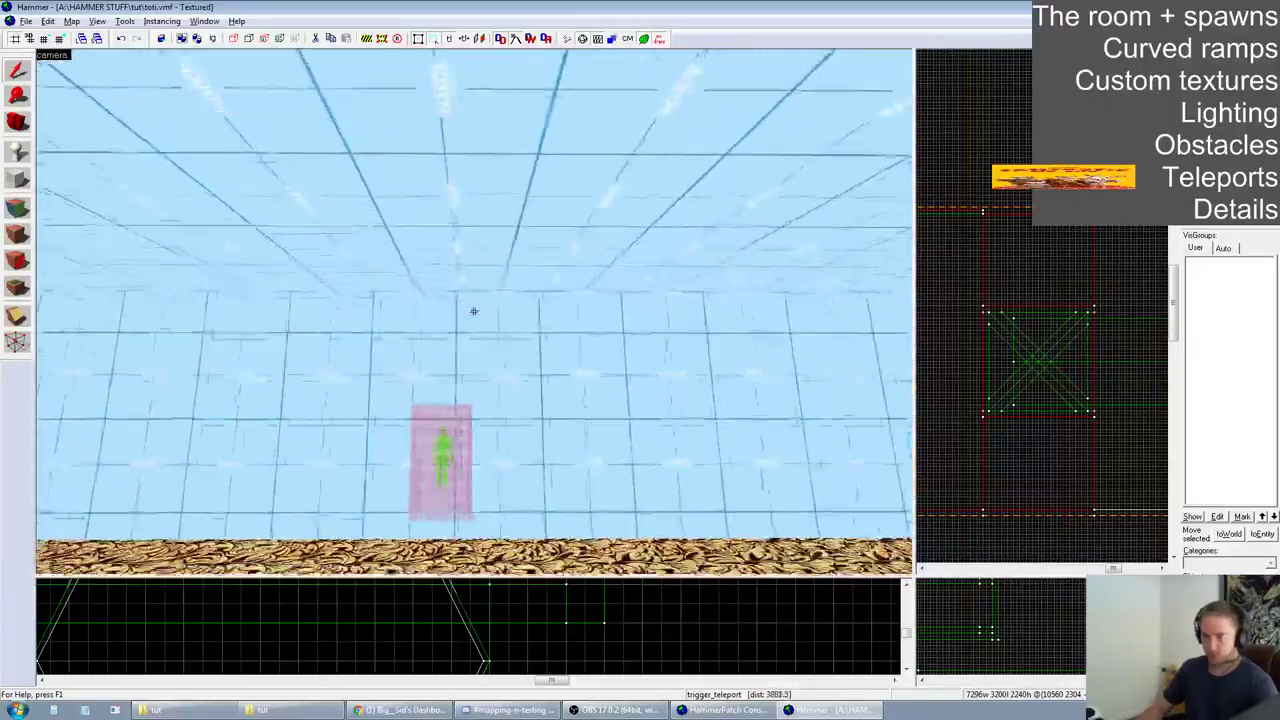
{"action": "key", "text": "z"}
{"action": "left_click_drag", "start_coordinate": [914, 576], "coordinate": [630, 570]}
{"action": "key", "text": "z"}
{"action": "key", "text": "z"}
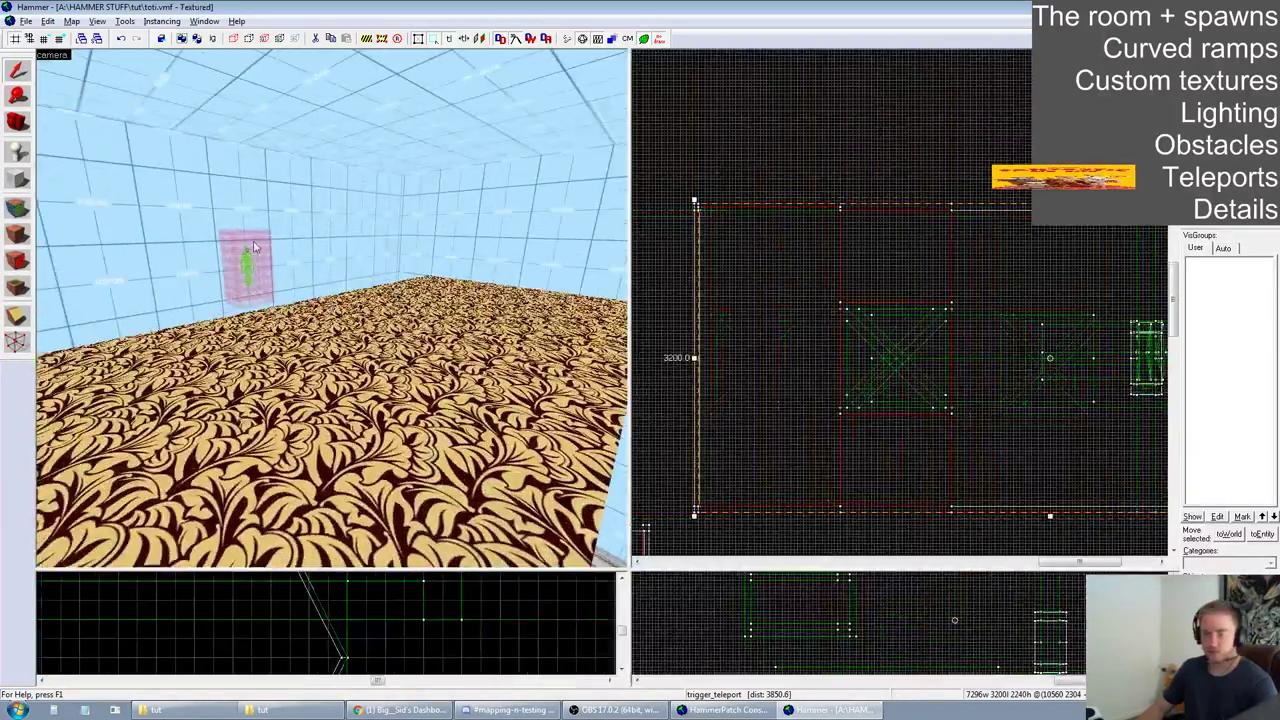
Copy the grouped player clip box around the second room's teleport destination to the first room, beside the player spawns
{"action": "left_click", "coordinate": [251, 242]}
{"action": "left_click_drag", "start_coordinate": [628, 571], "coordinate": [438, 607]}
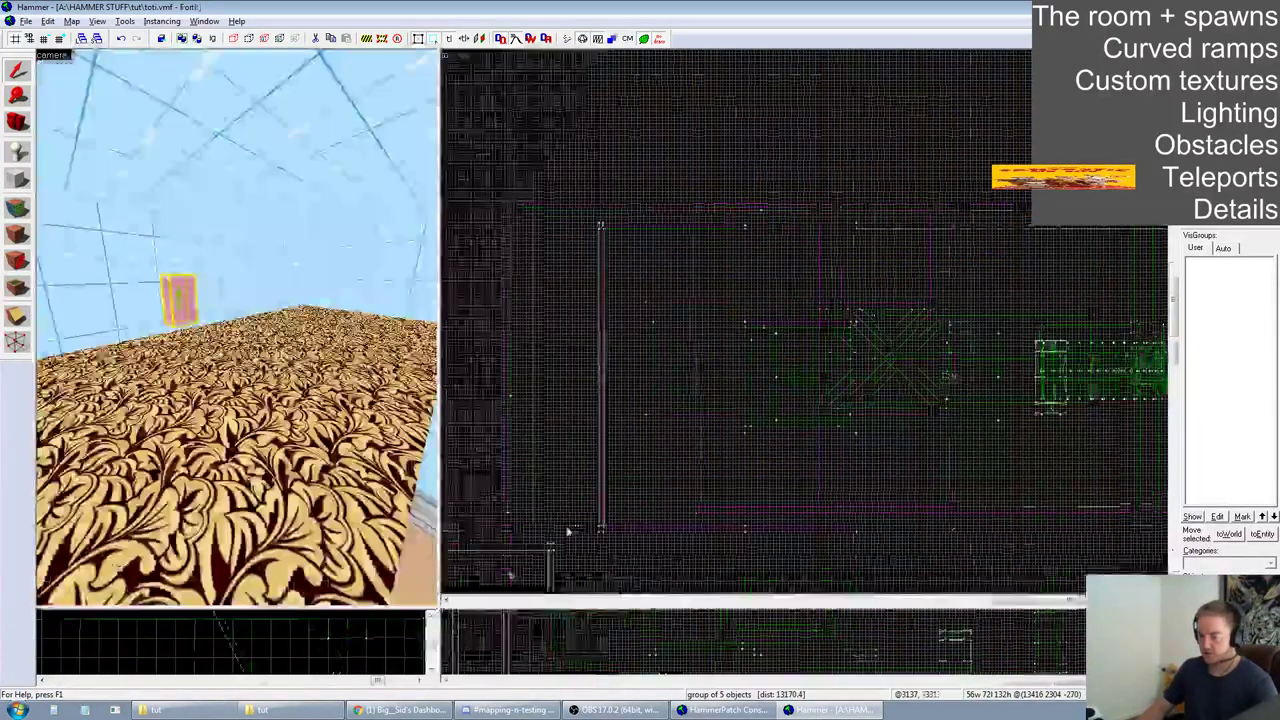
{"action": "scroll", "coordinate": [509, 574], "scroll_direction": "down", "scroll_amount": 5}
{"action": "scroll", "coordinate": [1020, 322], "scroll_direction": "up", "scroll_amount": 7}
{"action": "scroll", "coordinate": [1033, 303], "scroll_direction": "up", "scroll_amount": 2}
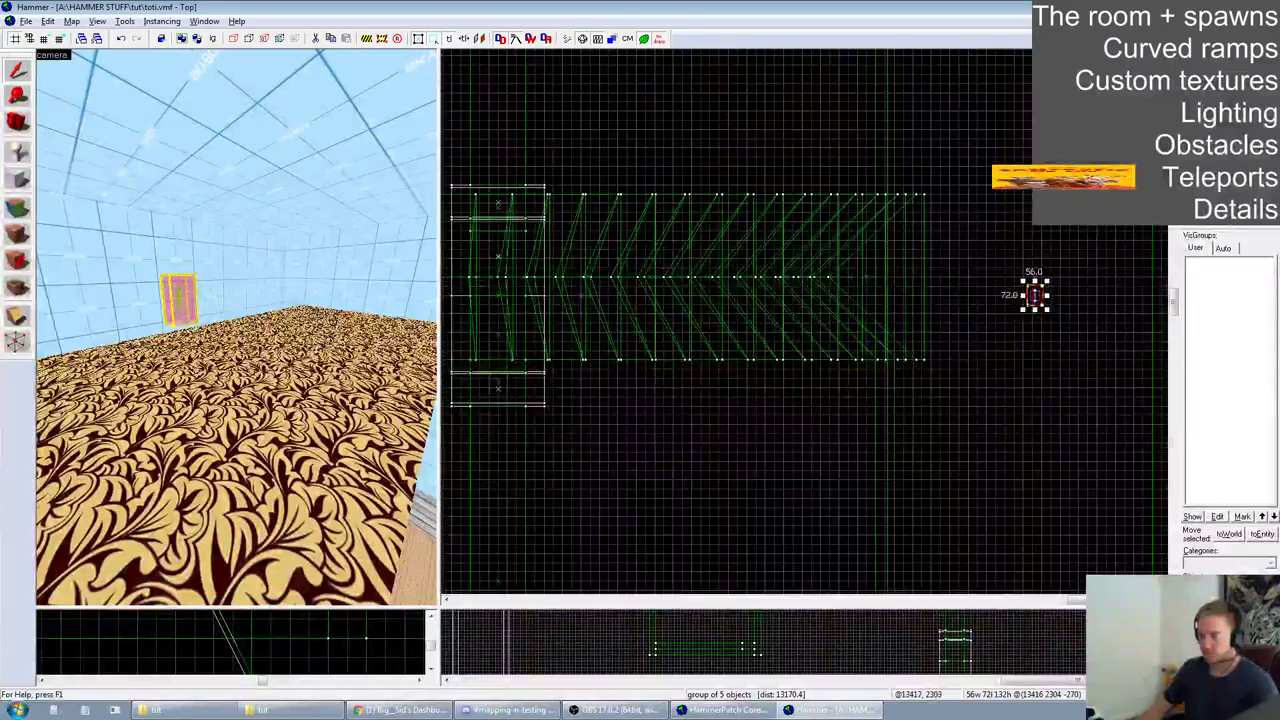
{"action": "left_click_drag", "start_coordinate": [1037, 292], "coordinate": [699, 415]}
{"action": "scroll", "coordinate": [1083, 252], "scroll_direction": "down", "scroll_amount": 9}
{"action": "scroll", "coordinate": [645, 424], "scroll_direction": "down", "scroll_amount": 1}
{"action": "scroll", "coordinate": [508, 429], "scroll_direction": "up", "scroll_amount": 5}
{"action": "scroll", "coordinate": [699, 415], "scroll_direction": "up", "scroll_amount": 5}
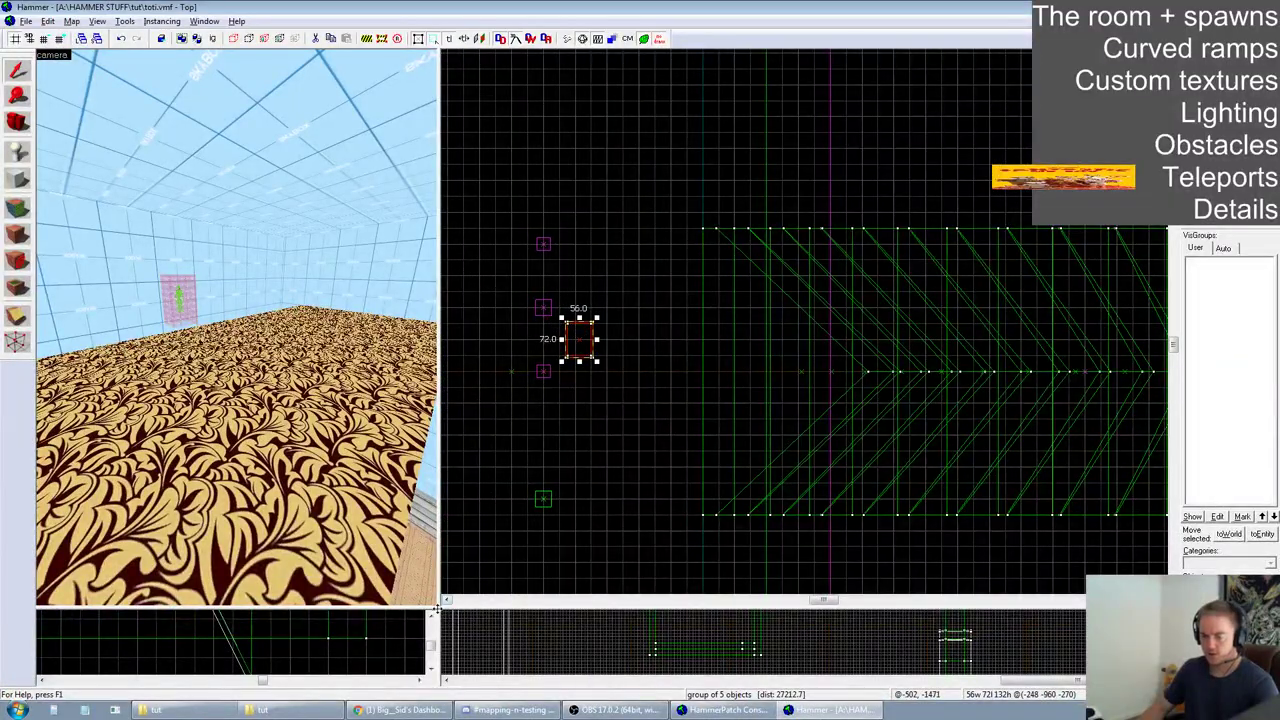
Lower the copied player clip box to the height of the spawn models and centre it on them in the side view
{"action": "left_click_drag", "start_coordinate": [440, 607], "coordinate": [543, 300]}
{"action": "scroll", "coordinate": [697, 383], "scroll_direction": "up", "scroll_amount": 5}
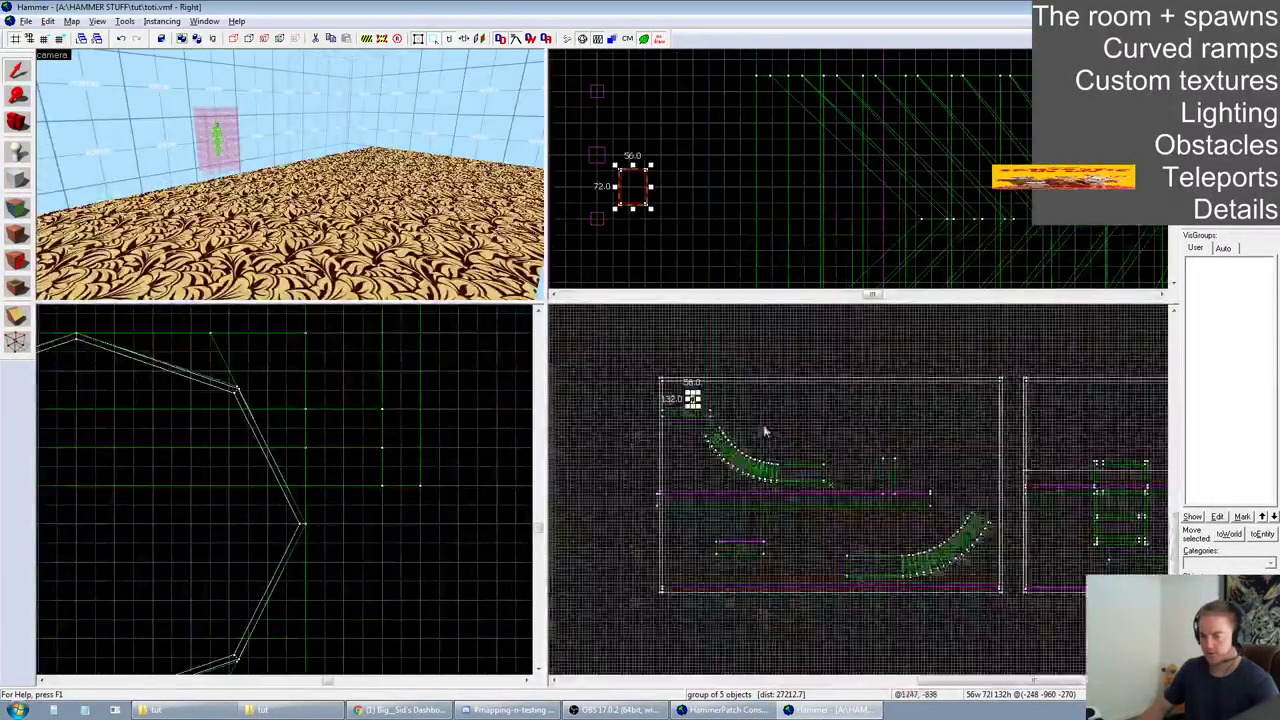
{"action": "scroll", "coordinate": [696, 383], "scroll_direction": "up", "scroll_amount": 3}
{"action": "left_click_drag", "start_coordinate": [696, 375], "coordinate": [663, 425], "text": "shift"}
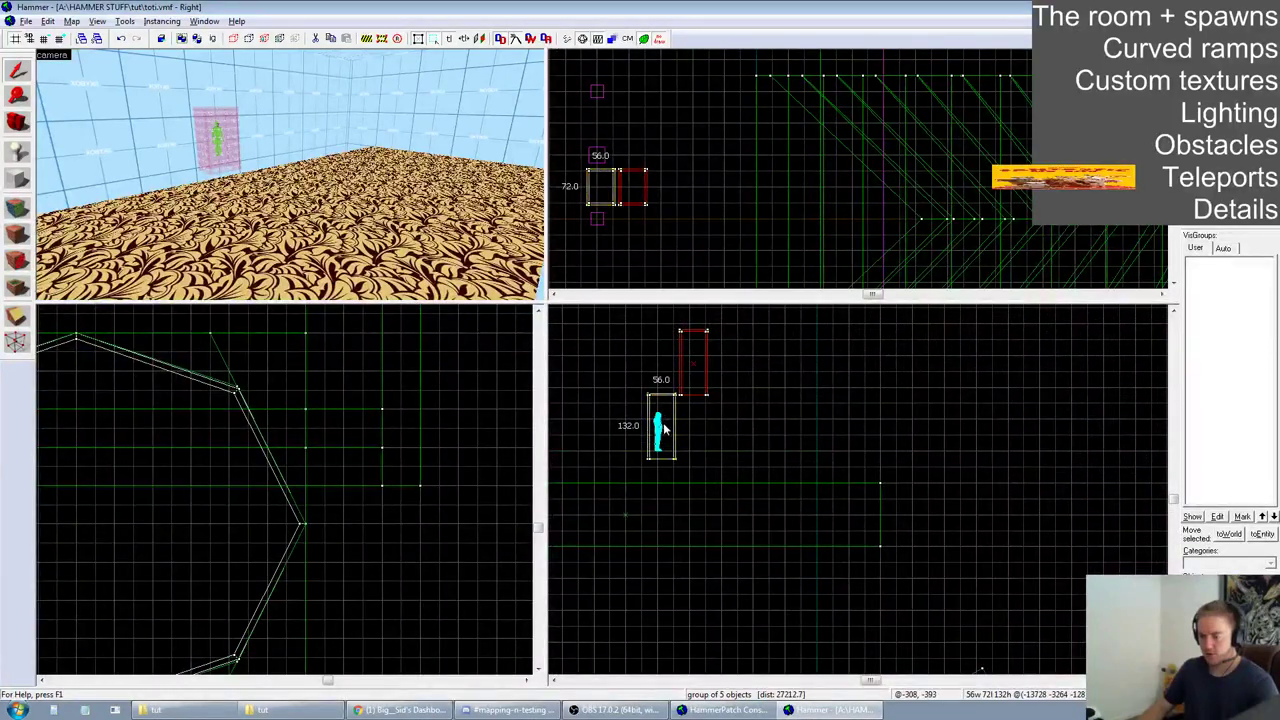
{"action": "scroll", "coordinate": [663, 428], "scroll_direction": "up", "scroll_amount": 3}
{"action": "key", "text": "bracketleft"}
{"action": "key", "text": "Left"}
{"action": "key", "text": "Down"}
{"action": "key", "text": "bracketleft"}
{"action": "key", "text": "Right"}
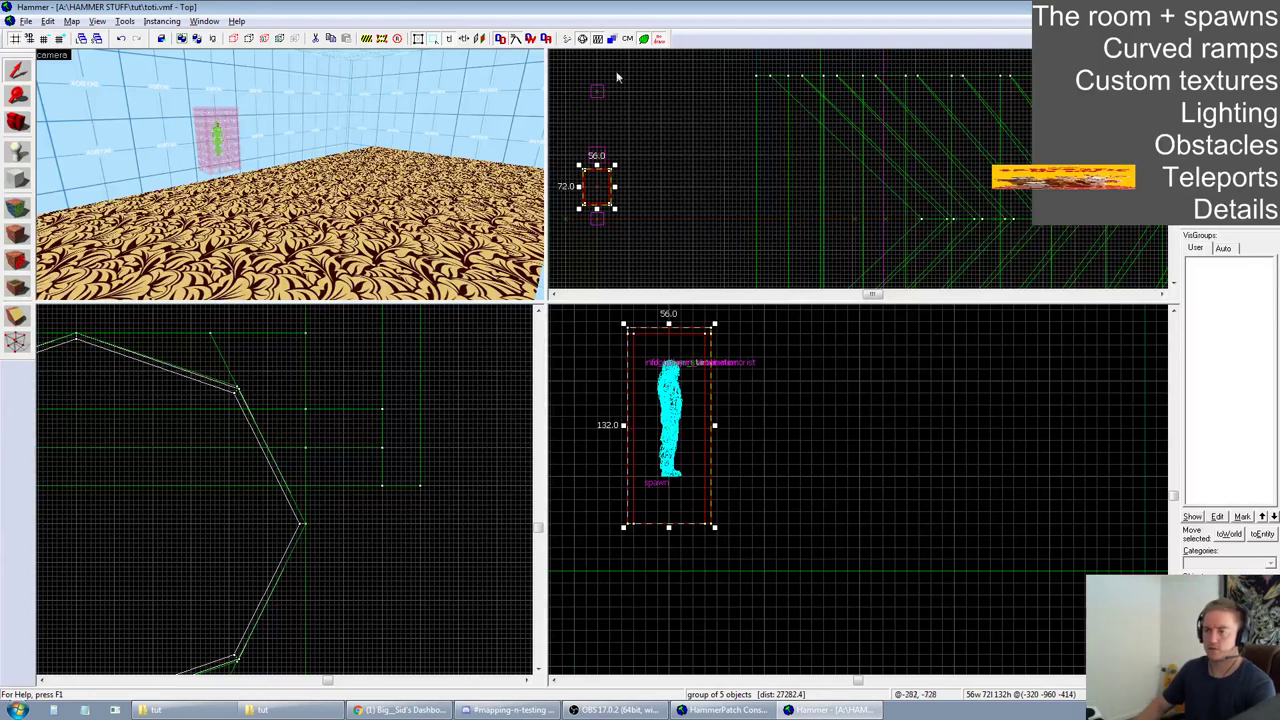
Check which model is the info_teleport_destination named spawn, and move the copied player clip box so it encloses it
{"action": "scroll", "coordinate": [622, 140], "scroll_direction": "down", "scroll_amount": 2}
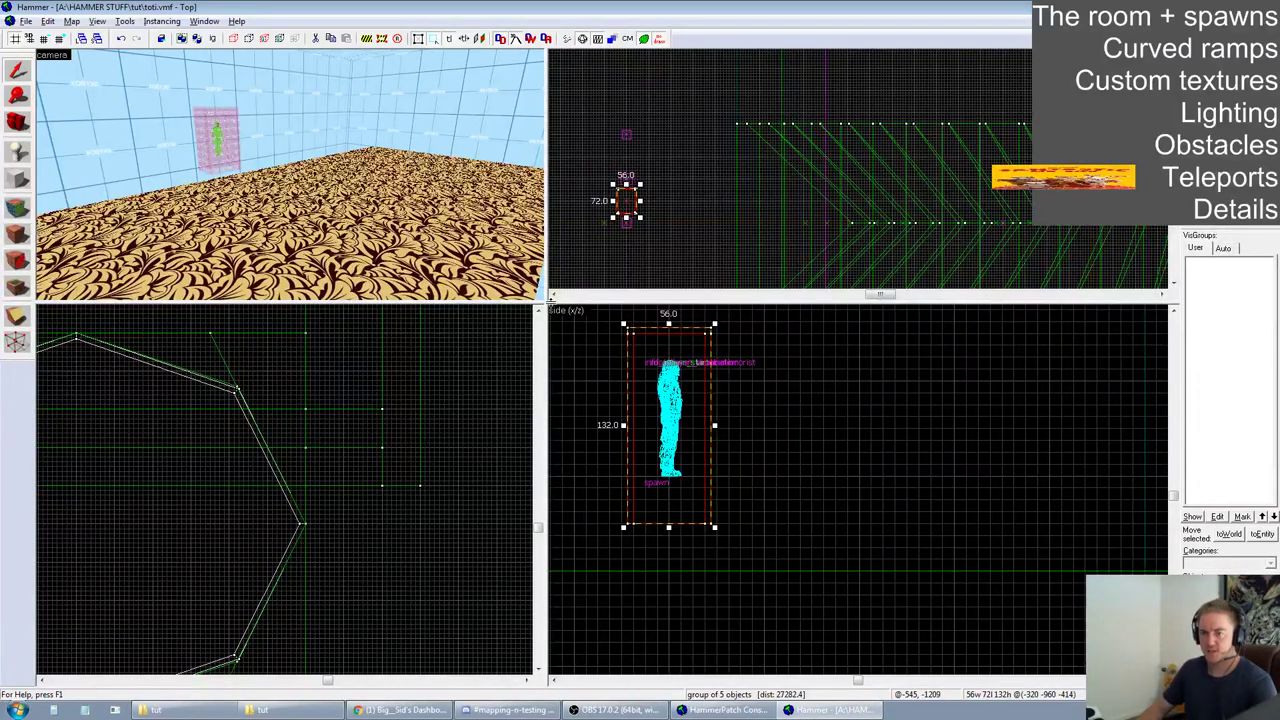
{"action": "key", "text": "ctrl+shift+e"}
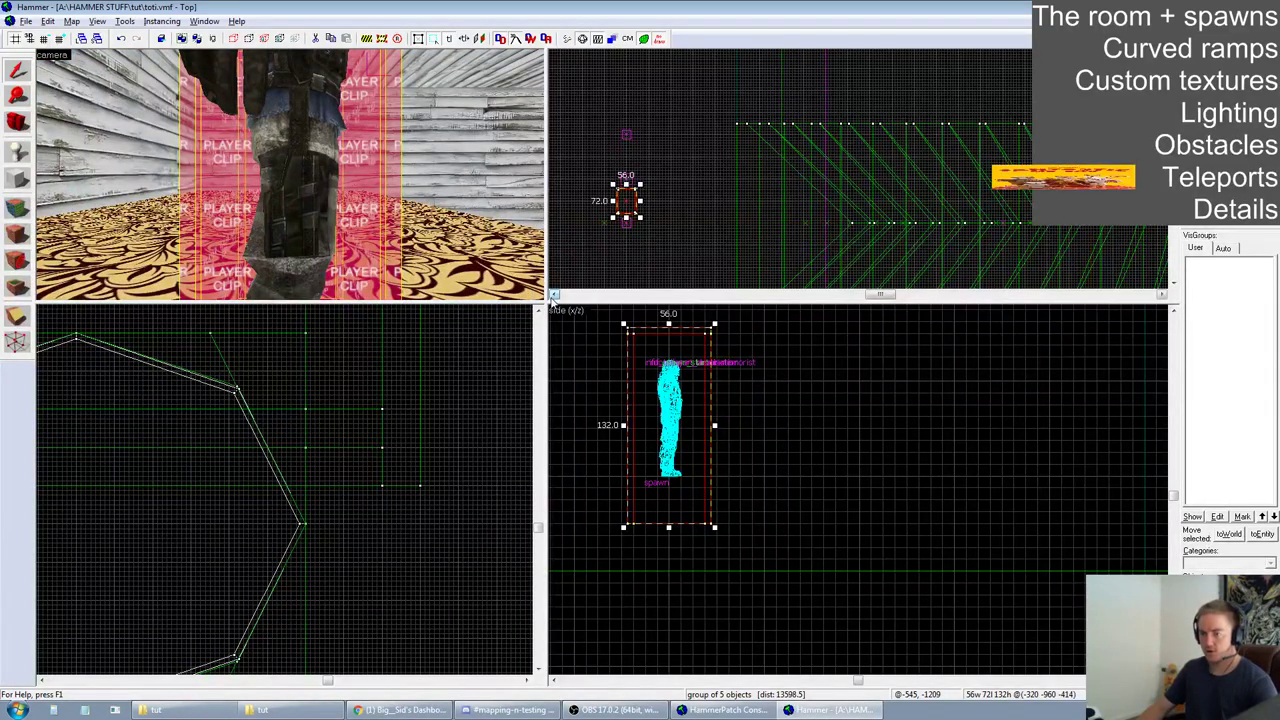
{"action": "key", "text": "ctrl+e"}
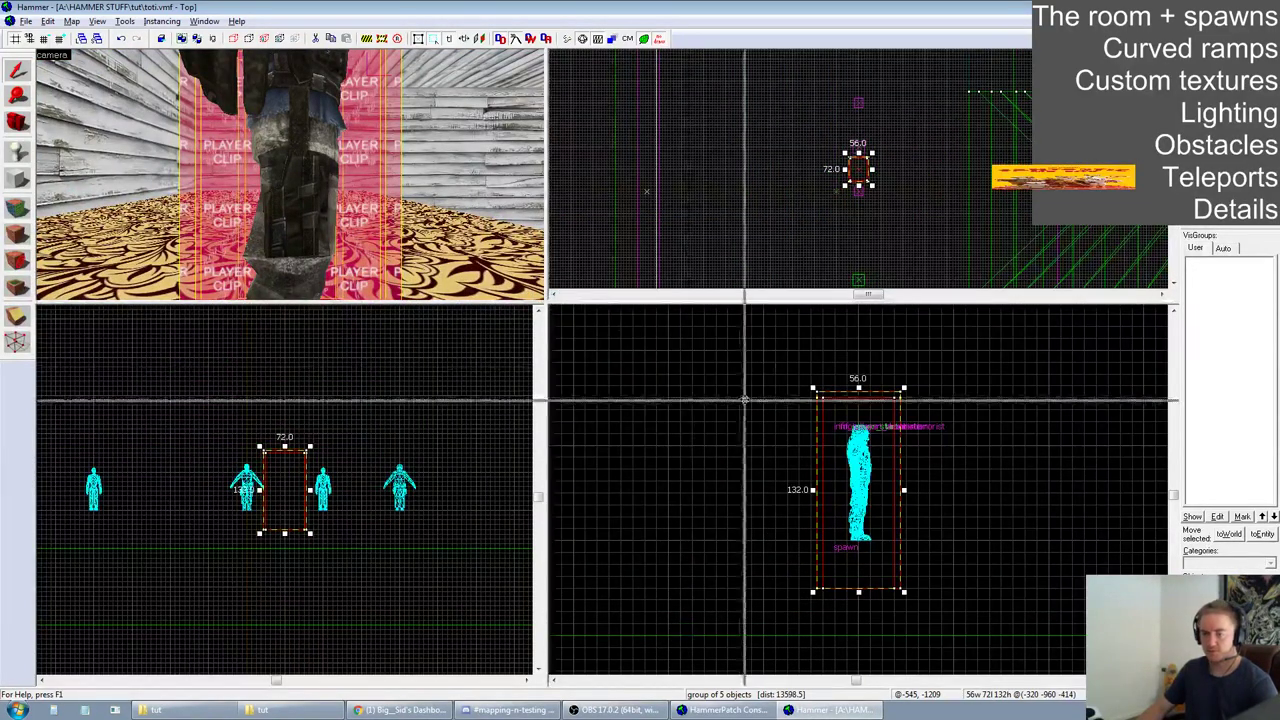
{"action": "left_click_drag", "start_coordinate": [546, 298], "coordinate": [851, 484]}
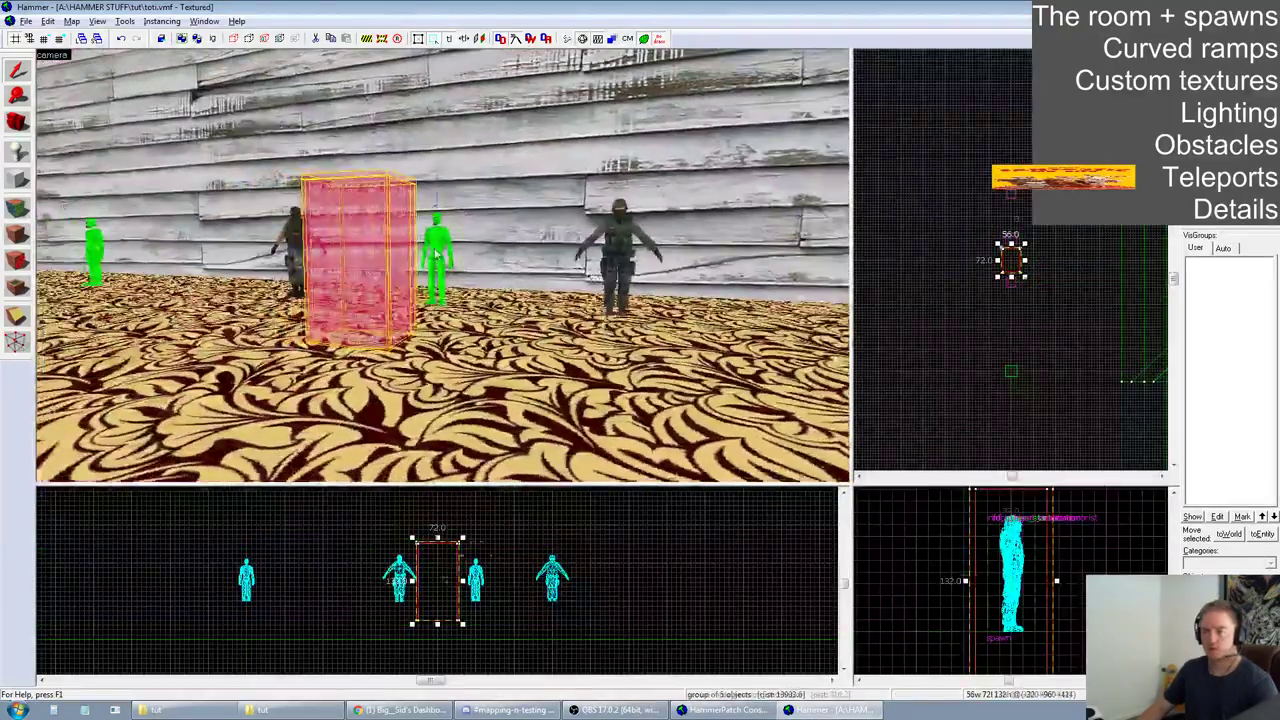
{"action": "left_click", "coordinate": [445, 258]}
{"action": "key", "text": "alt+Return"}
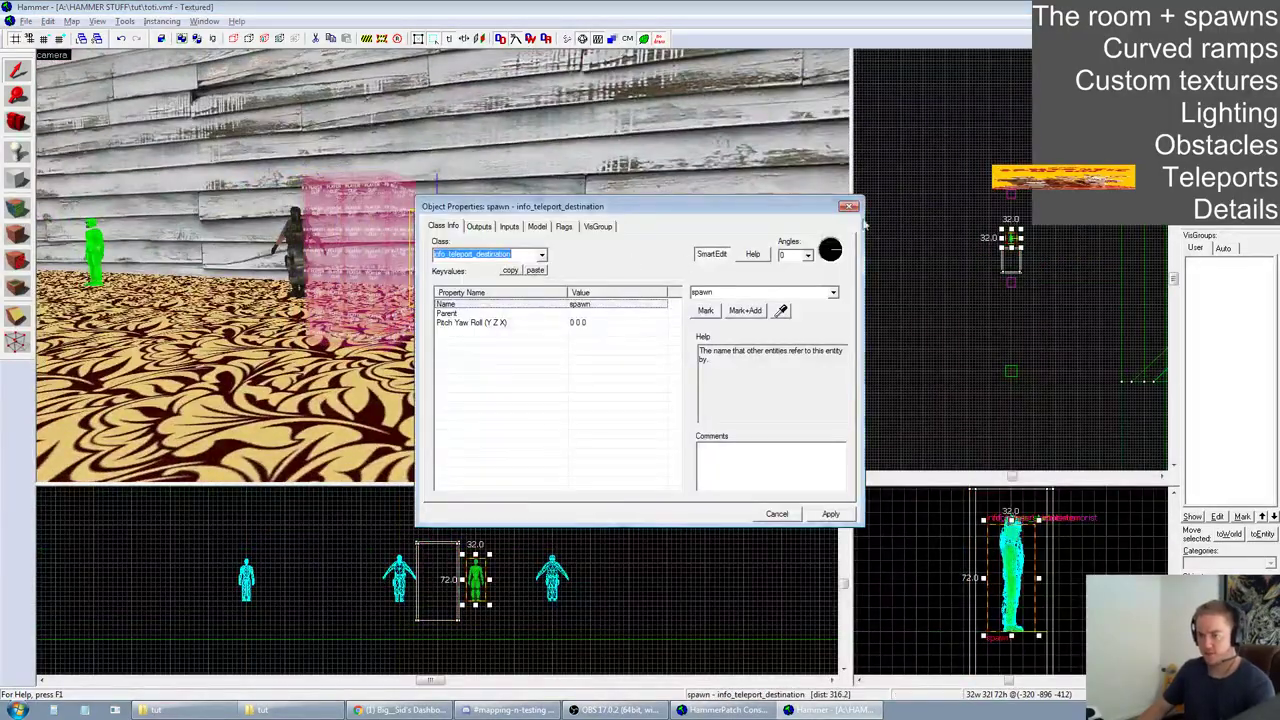
{"action": "left_click", "coordinate": [848, 206]}
{"action": "left_click", "coordinate": [350, 232]}
{"action": "left_click_drag", "start_coordinate": [459, 580], "coordinate": [497, 580]}
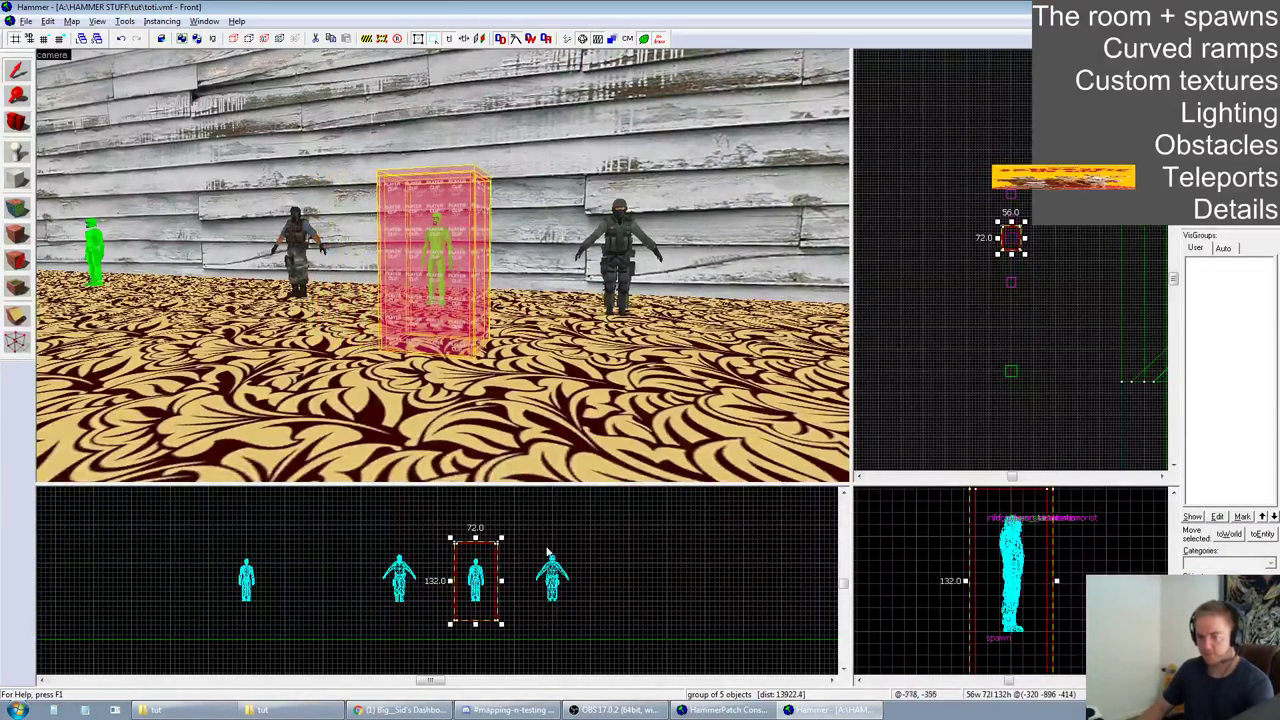
Select the spawn teleport destination together with its clip box and raise both 128 units, above the player spawns
{"action": "left_click", "coordinate": [475, 581], "text": "ctrl"}
{"action": "key", "text": "Up"}
{"action": "key", "text": "Up"}
{"action": "key", "text": "Up"}
{"action": "key", "text": "Up"}
{"action": "key", "text": "Up"}
{"action": "key", "text": "Up"}
{"action": "key", "text": "Up"}
{"action": "key", "text": "Up"}
{"action": "key", "text": "Up"}
{"action": "key", "text": "Up"}
{"action": "key", "text": "Up"}
{"action": "key", "text": "Up"}
{"action": "key", "text": "Up"}
{"action": "key", "text": "Up"}
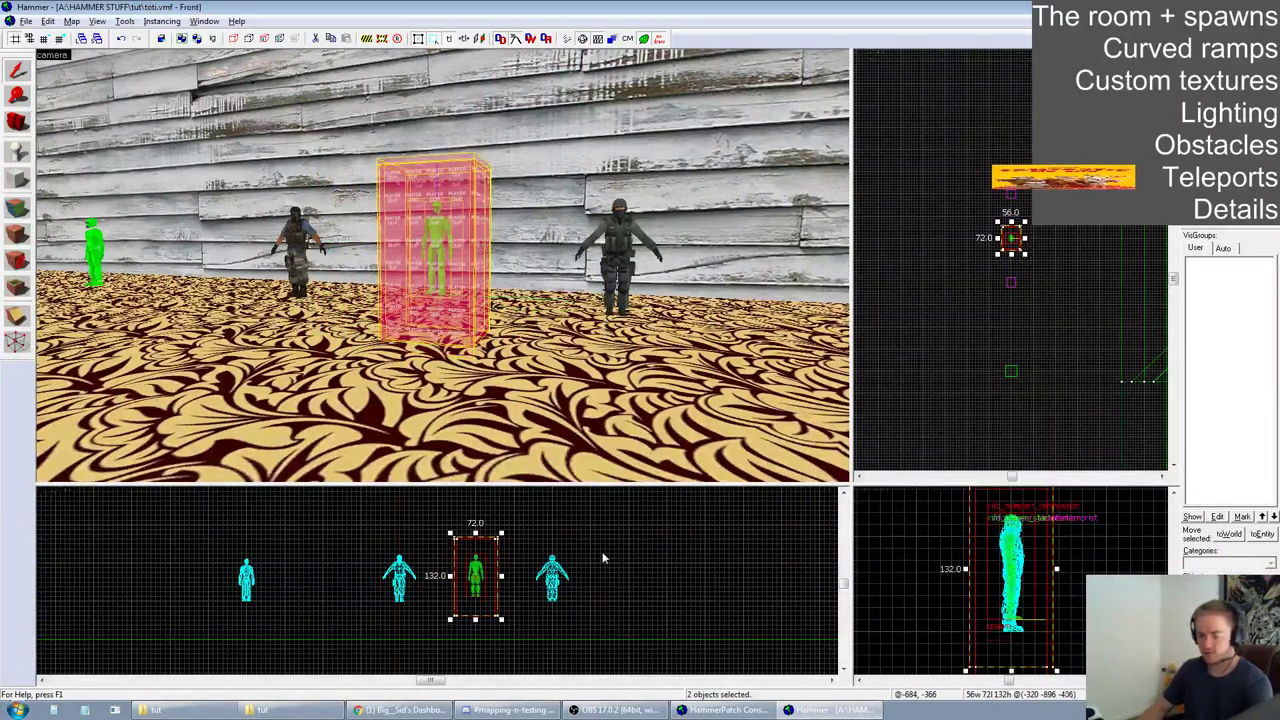
{"action": "scroll", "coordinate": [604, 560], "scroll_direction": "down", "scroll_amount": 4}
{"action": "scroll", "coordinate": [603, 561], "scroll_direction": "up", "scroll_amount": 1}
{"action": "scroll", "coordinate": [508, 553], "scroll_direction": "up", "scroll_amount": 1}
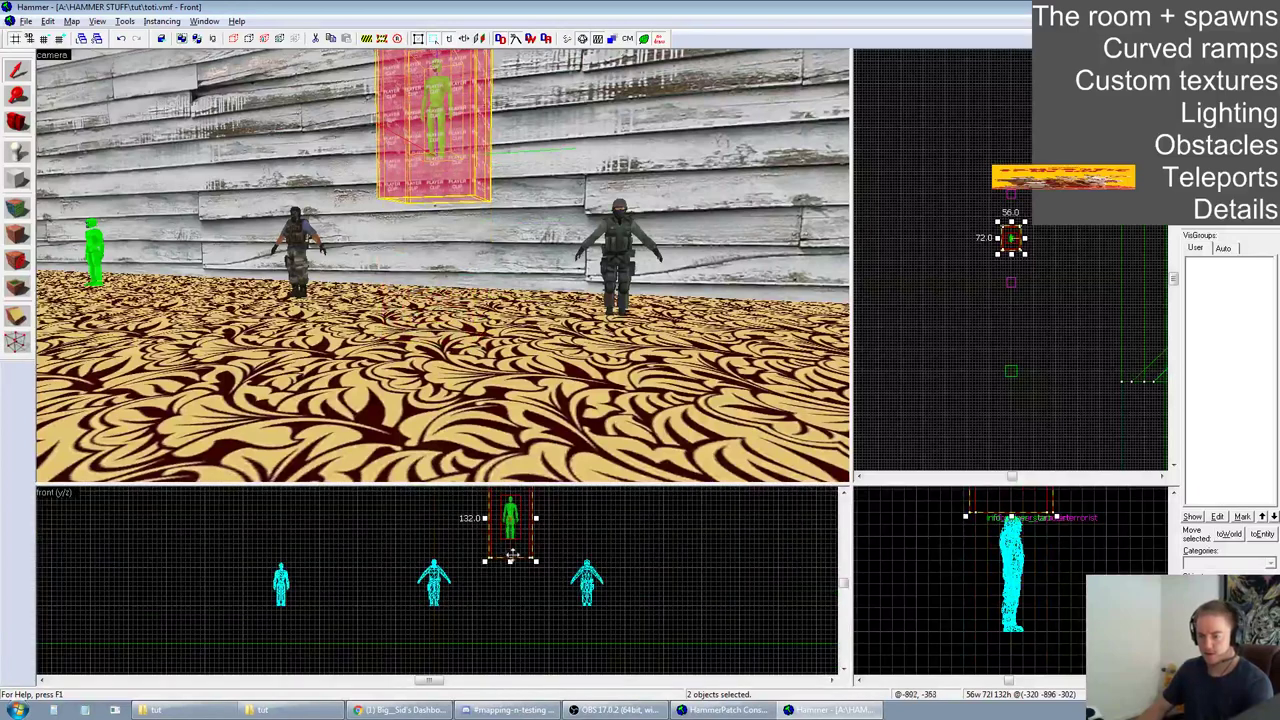
{"action": "left_click_drag", "start_coordinate": [531, 565], "coordinate": [521, 552]}
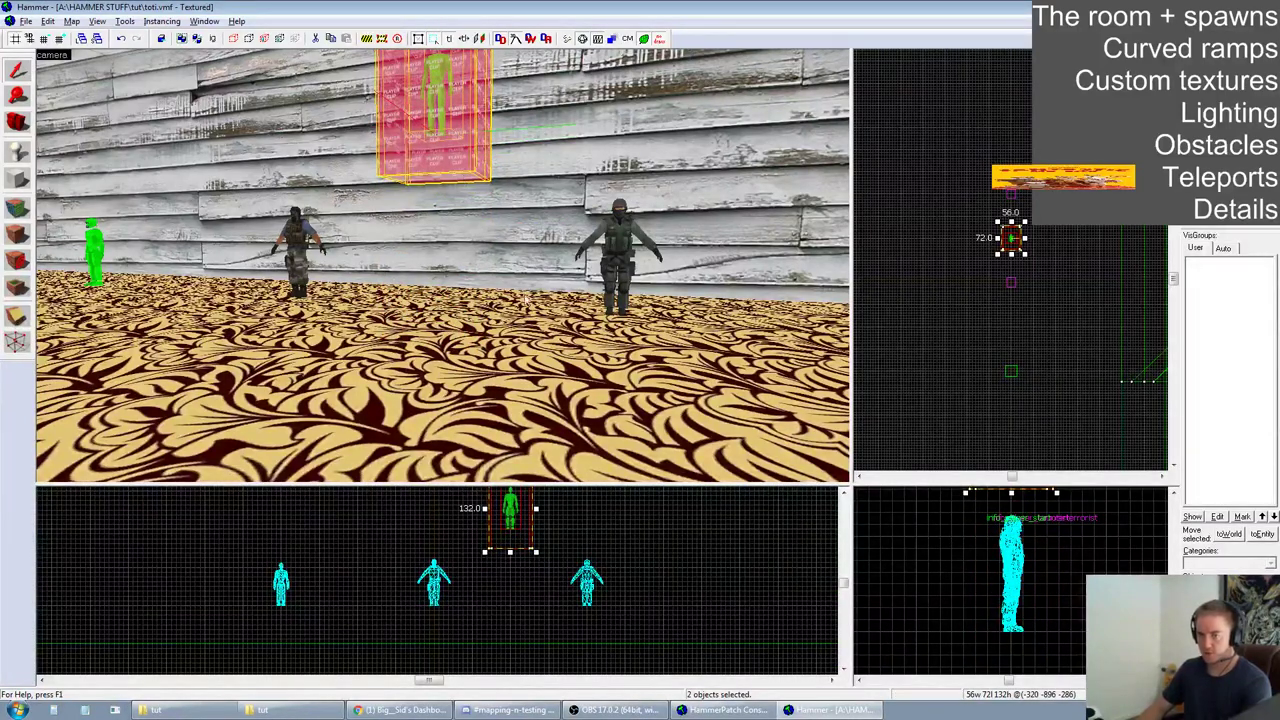
Clear the selection and save the map
{"action": "left_click", "coordinate": [959, 433]}
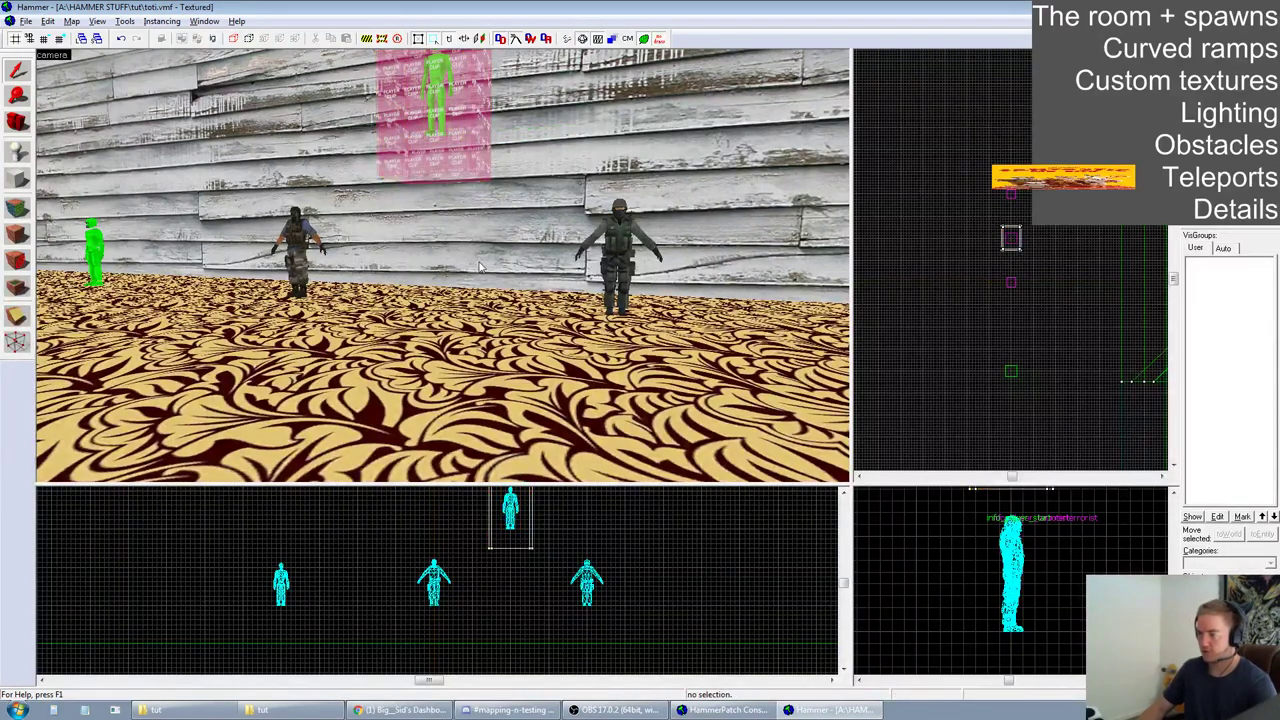
{"action": "left_click", "coordinate": [28, 21]}
{"action": "left_click", "coordinate": [47, 80]}
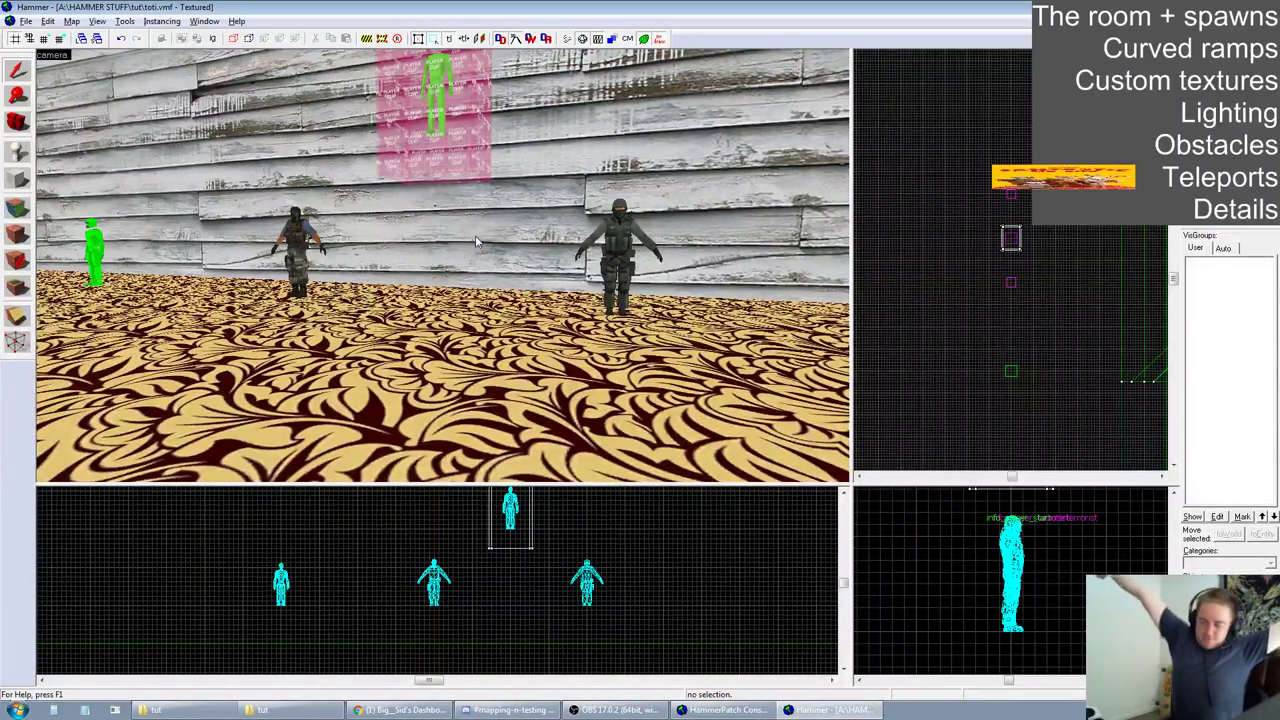
Place a new entity on the first room's start platform and change its class to prop_static
{"action": "key", "text": "z"}
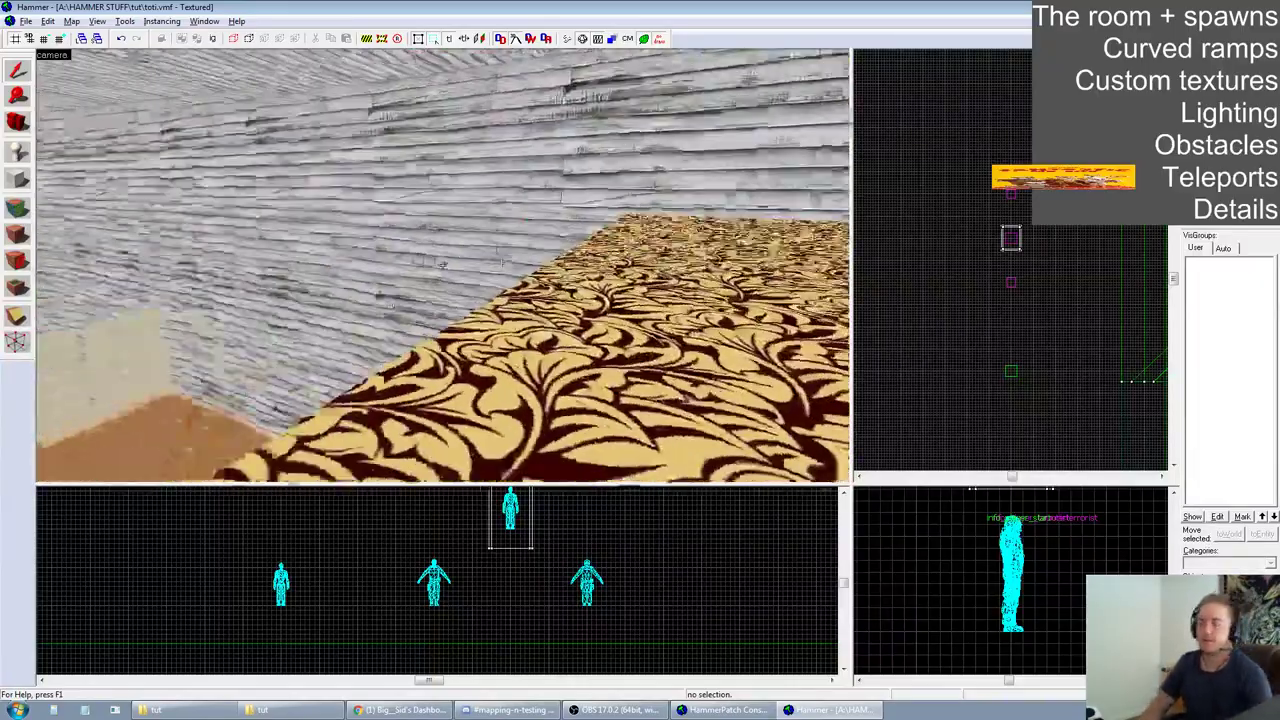
{"action": "key", "text": "z"}
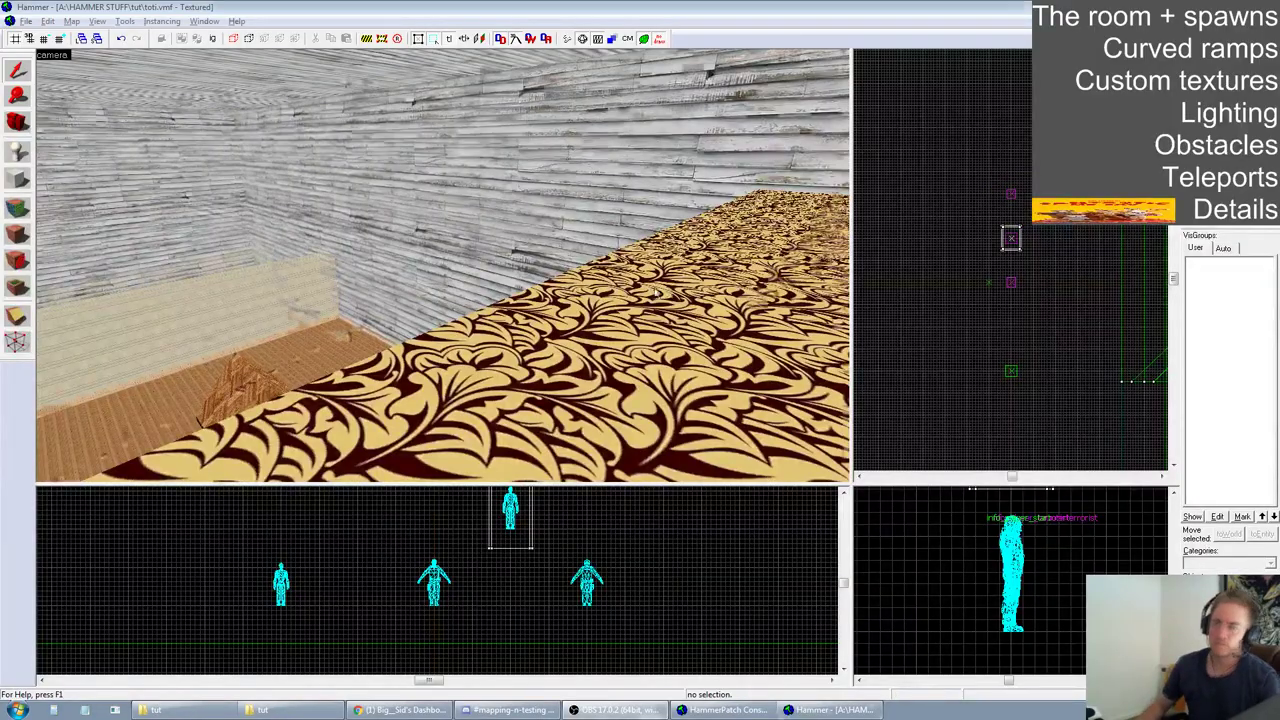
{"action": "key", "text": "z"}
{"action": "key", "text": "w"}
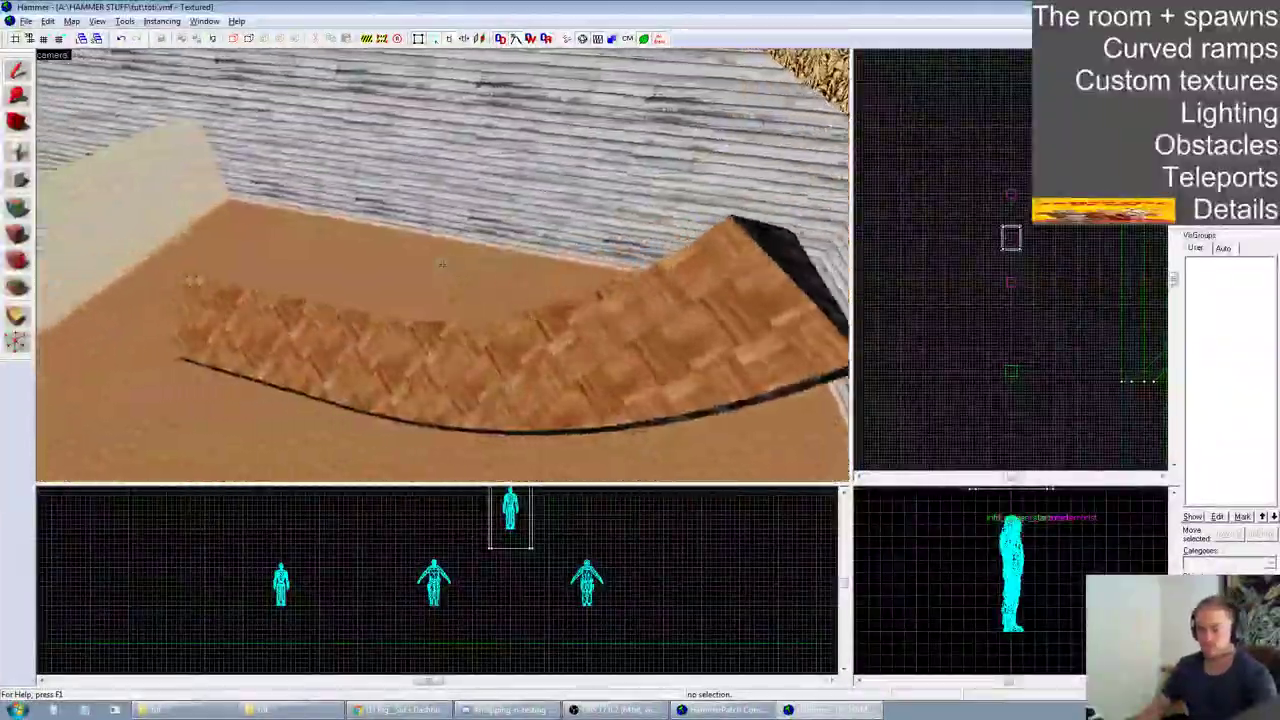
{"action": "key", "text": "w"}
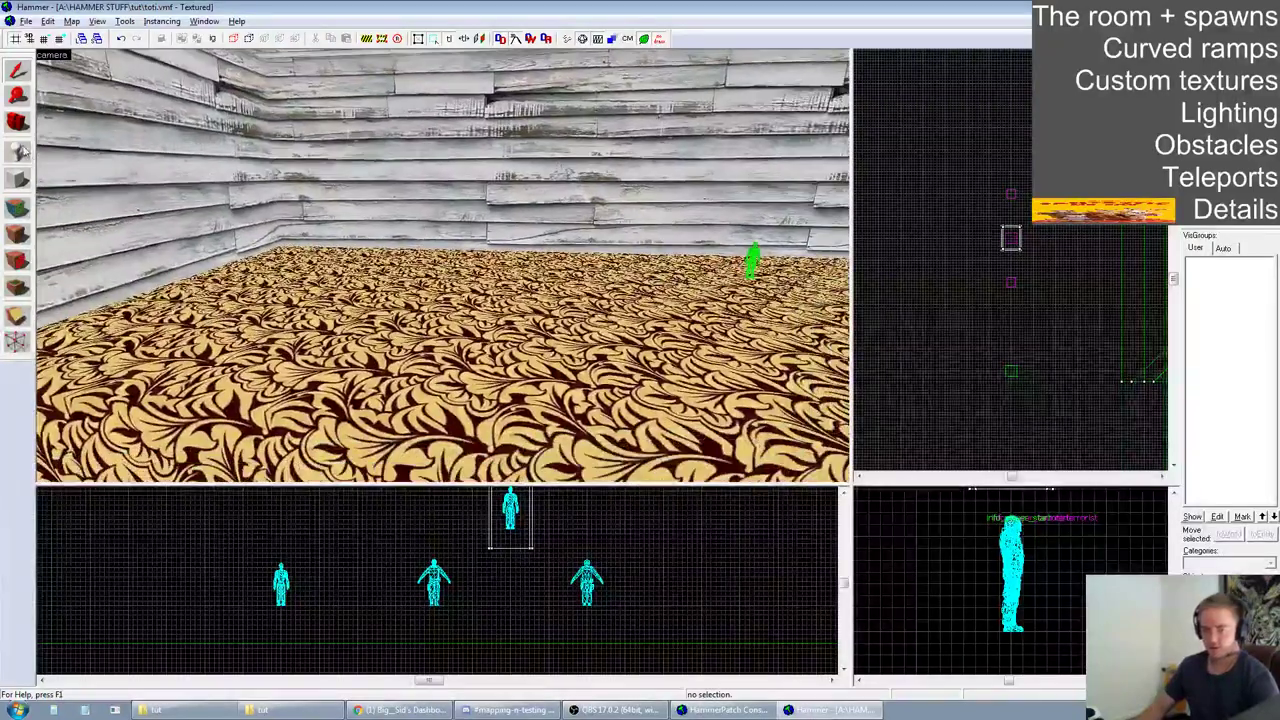
{"action": "left_click", "coordinate": [23, 151]}
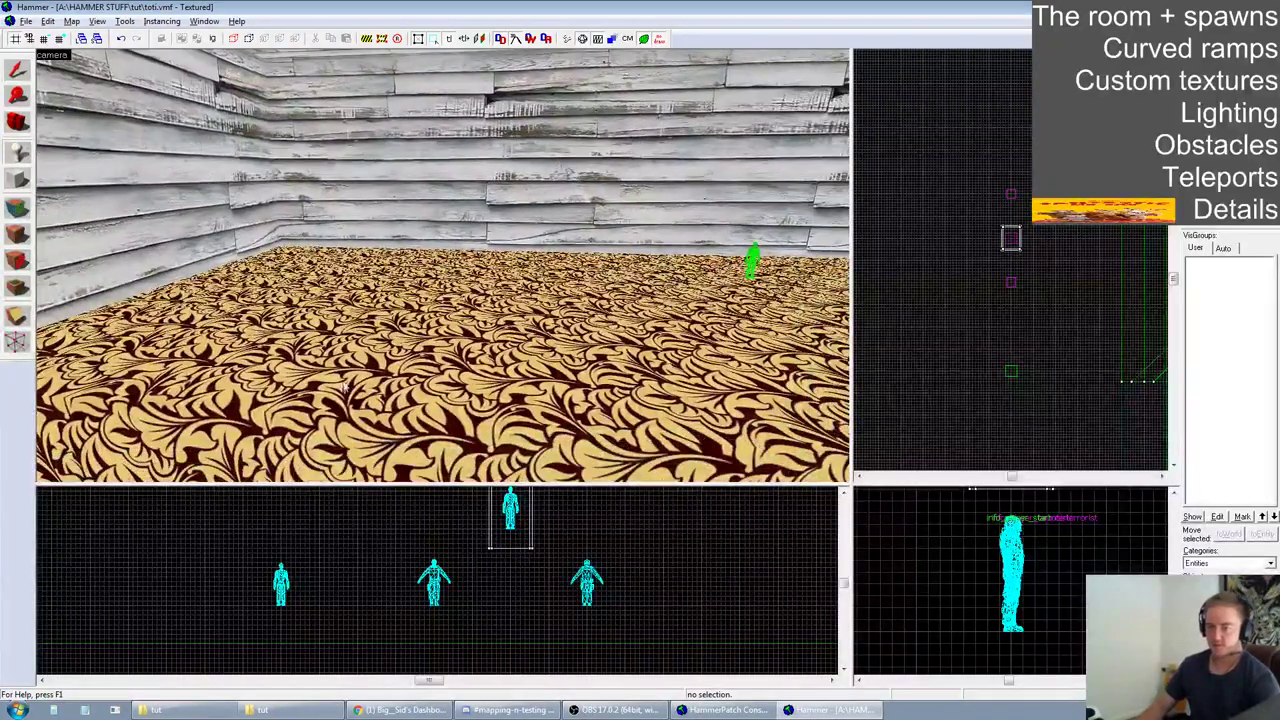
{"action": "left_click", "coordinate": [370, 377]}
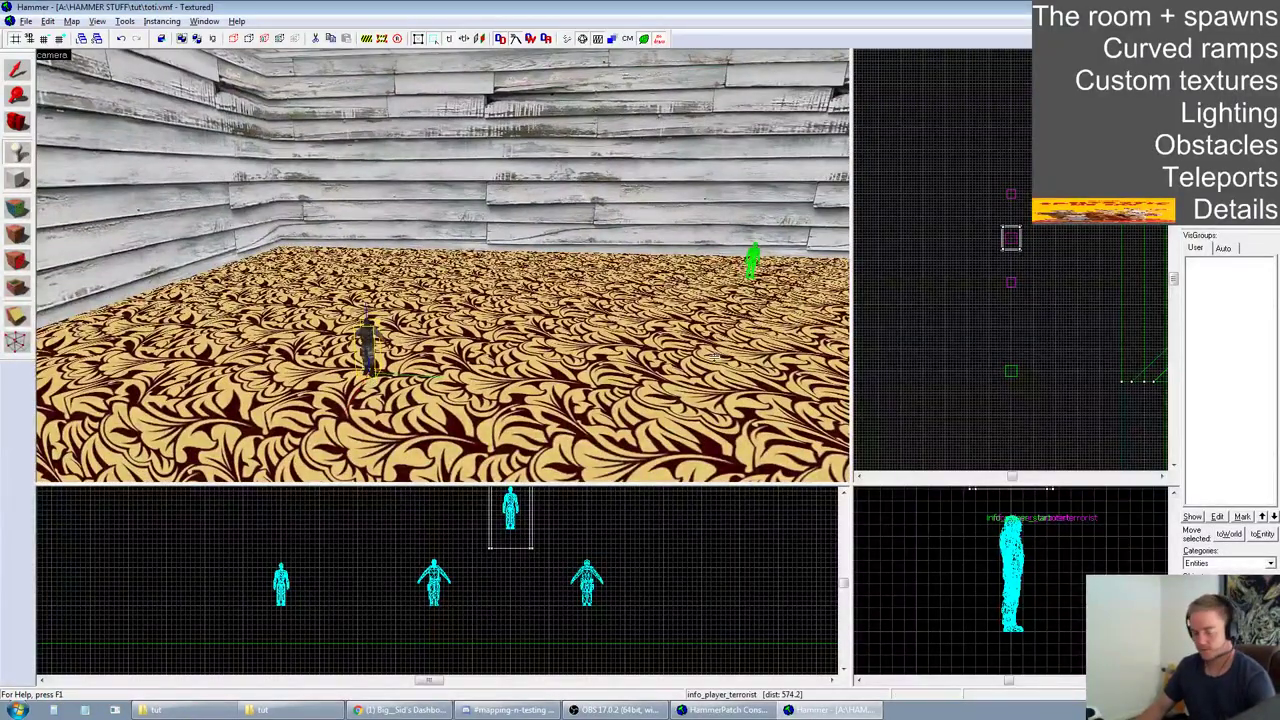
{"action": "key", "text": "alt+Return"}
{"action": "left_click", "coordinate": [541, 254]}
{"action": "left_click_drag", "start_coordinate": [546, 305], "coordinate": [547, 328]}
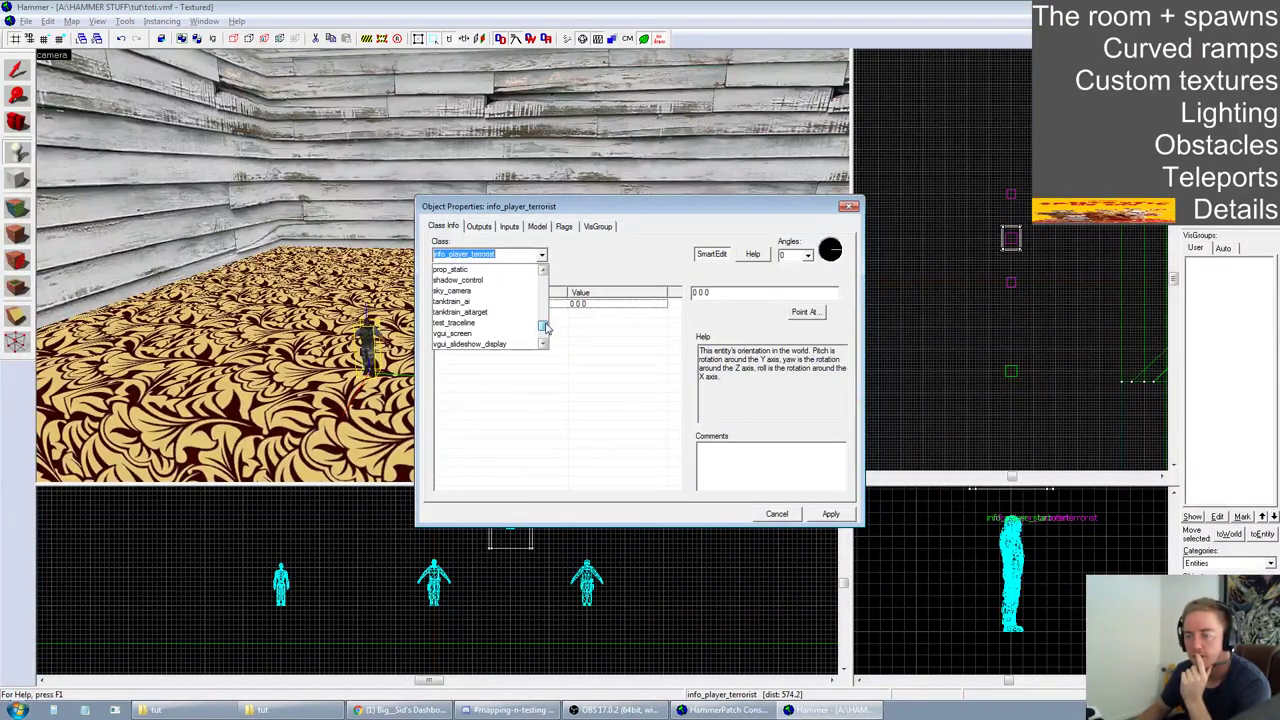
{"action": "left_click", "coordinate": [458, 270]}
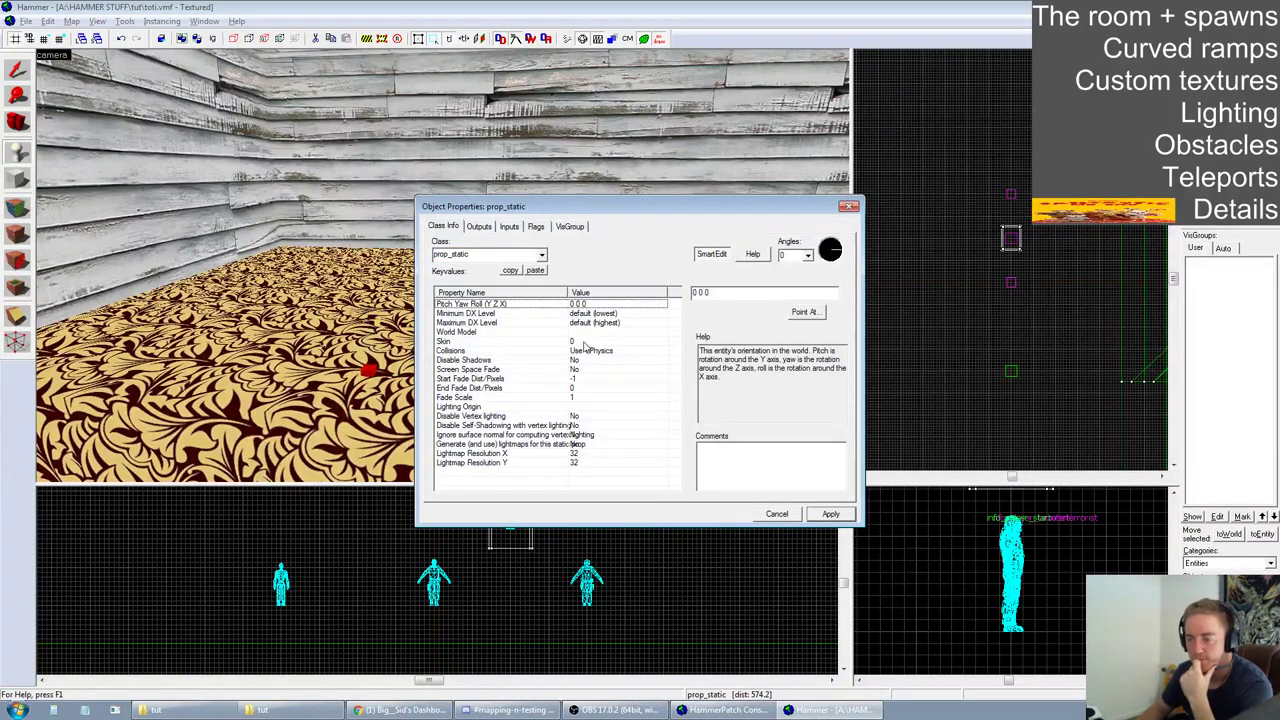
Preview the surfivory models and apply surfivory/smallshittree.mdl as the prop's World Model
{"action": "left_click", "coordinate": [589, 333]}
{"action": "left_click", "coordinate": [707, 313]}
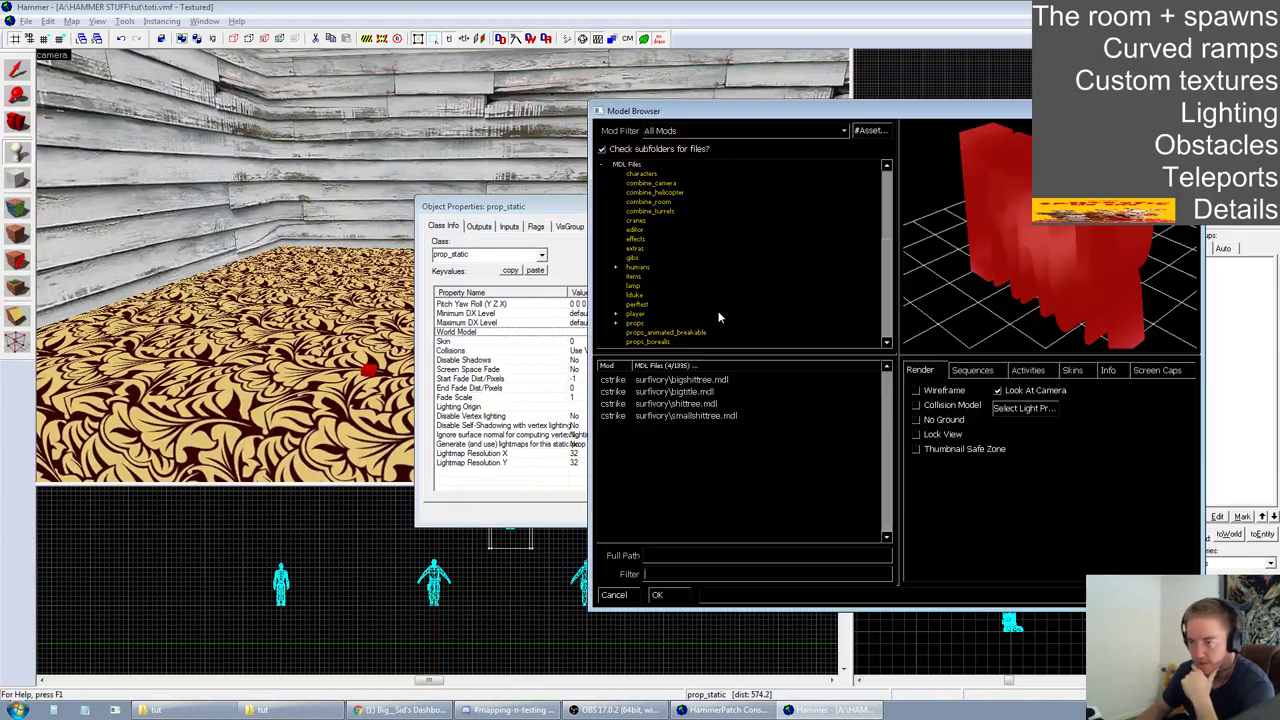
{"action": "left_click", "coordinate": [760, 379]}
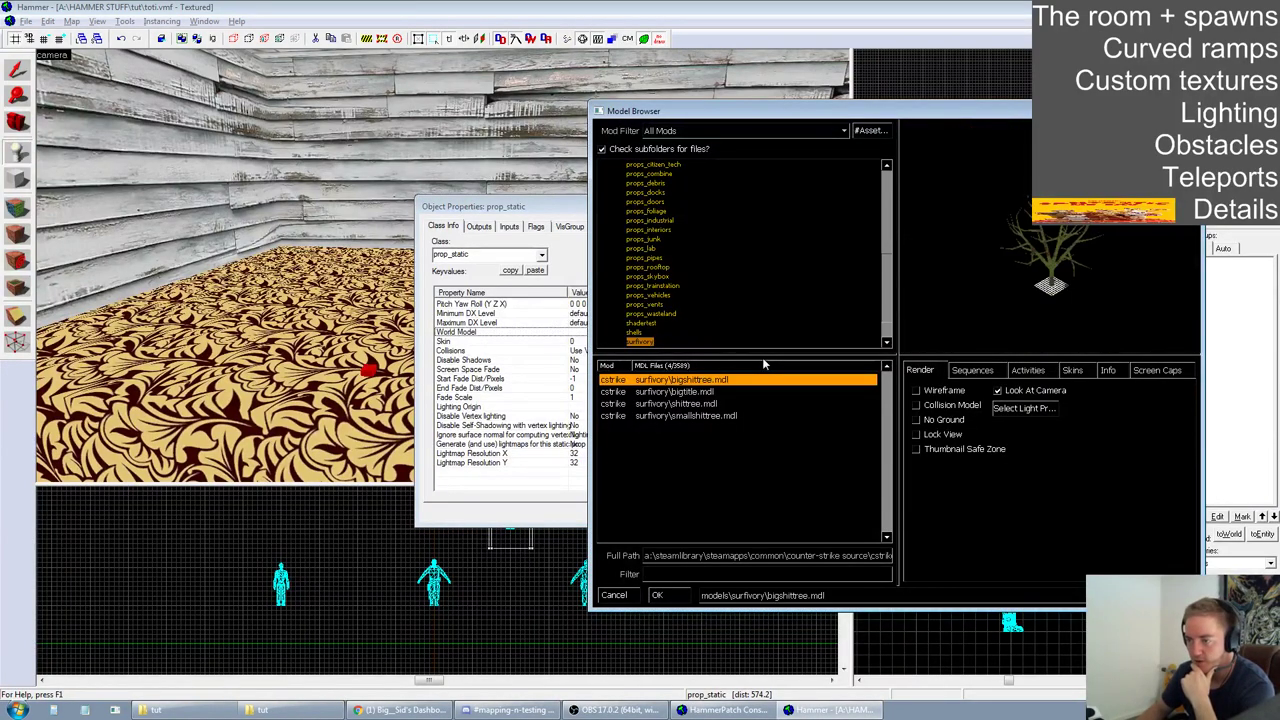
{"action": "left_click", "coordinate": [712, 392]}
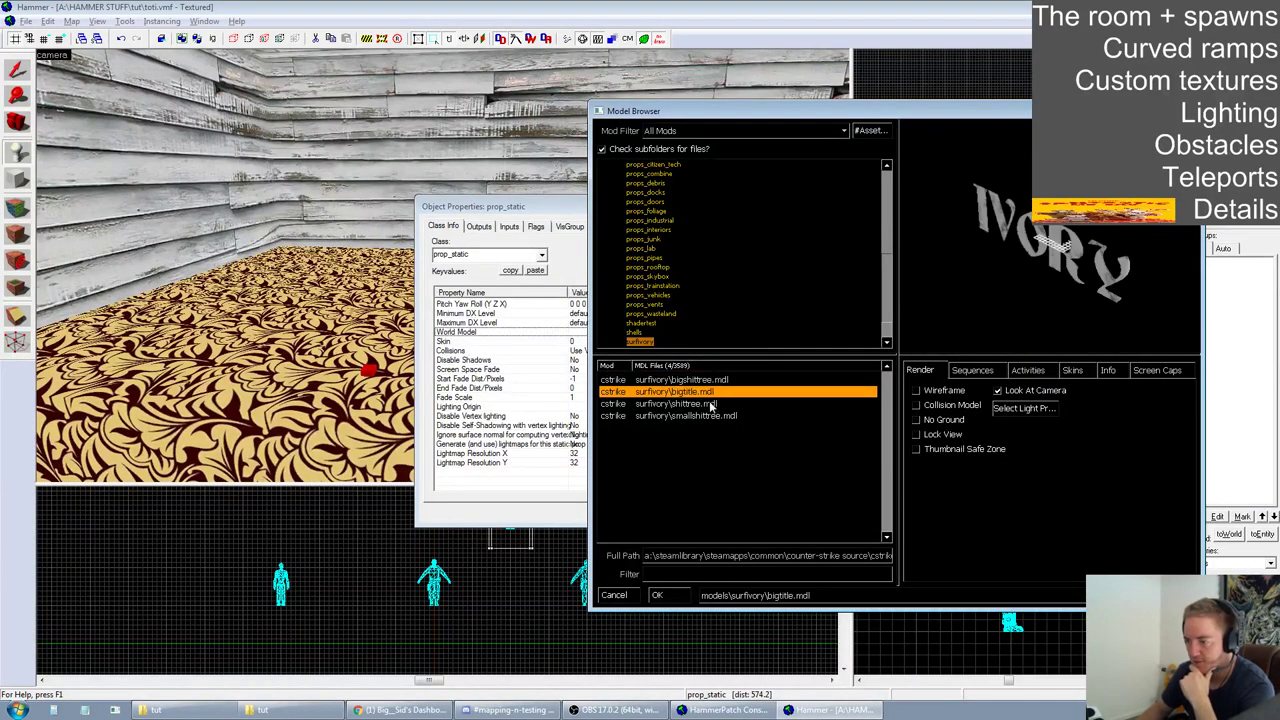
{"action": "left_click", "coordinate": [715, 405]}
{"action": "left_click", "coordinate": [715, 417]}
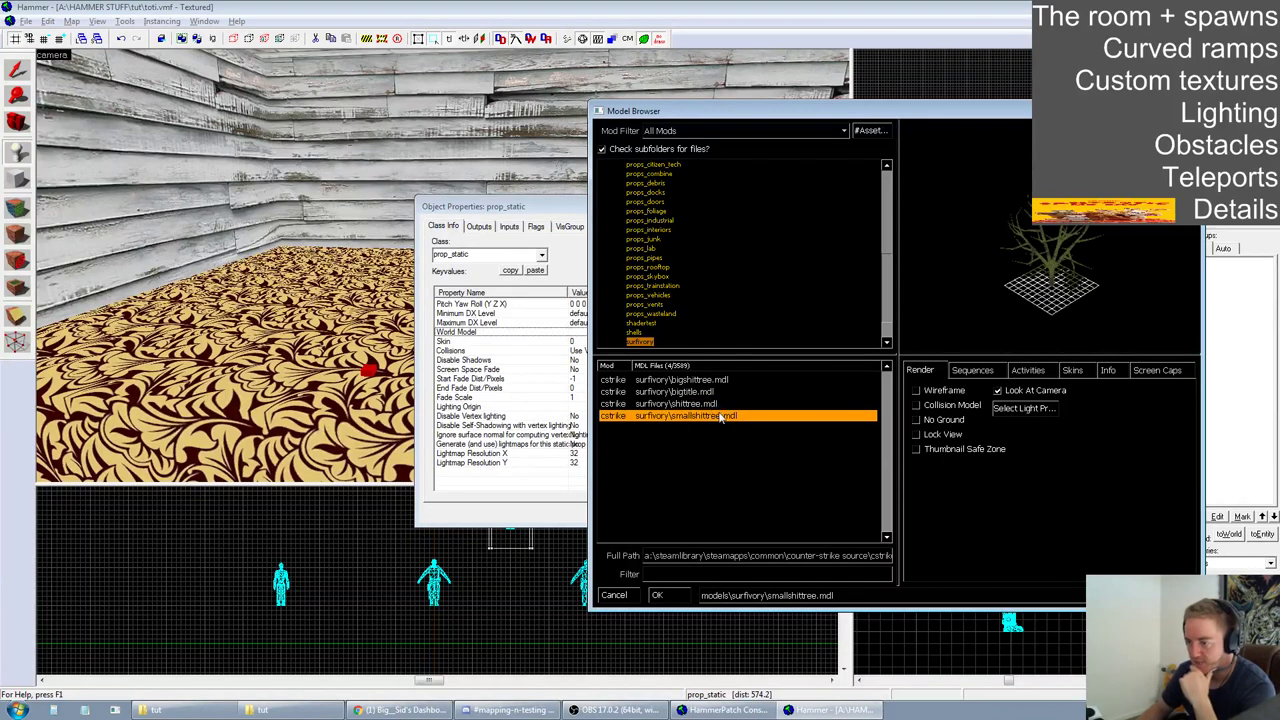
{"action": "left_click", "coordinate": [716, 404]}
{"action": "left_click", "coordinate": [718, 417]}
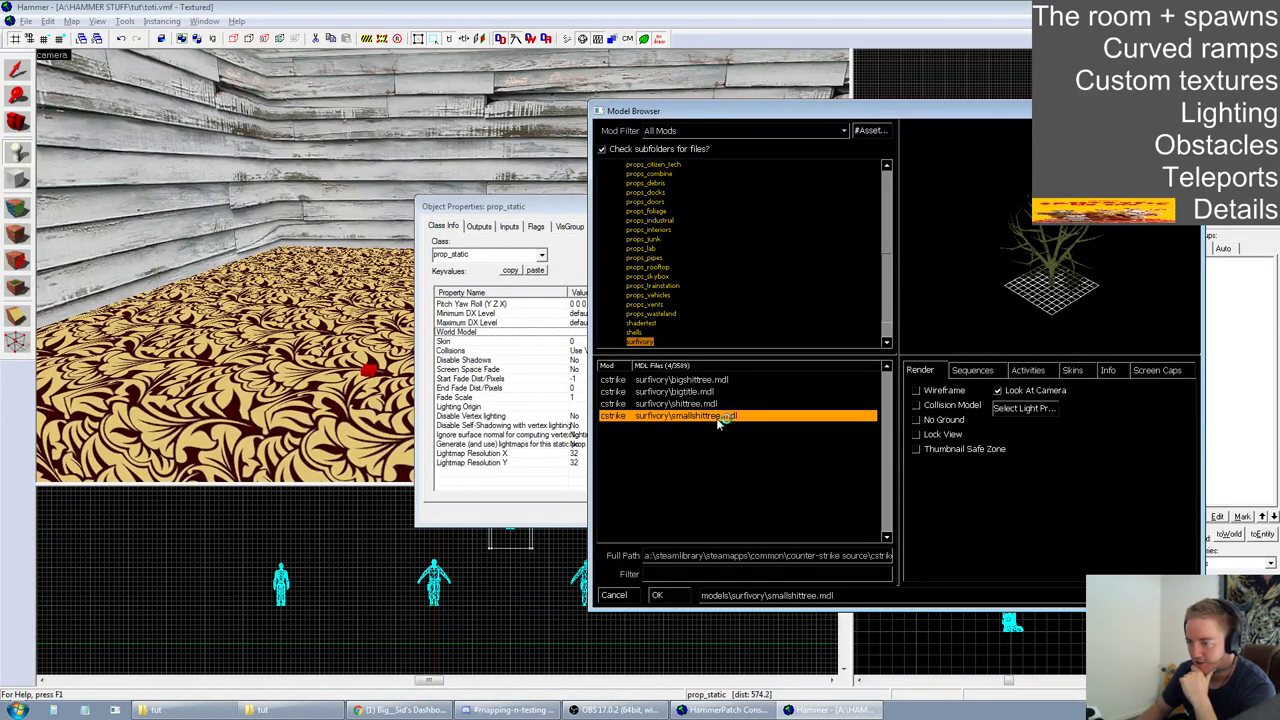
{"action": "left_click", "coordinate": [679, 599]}
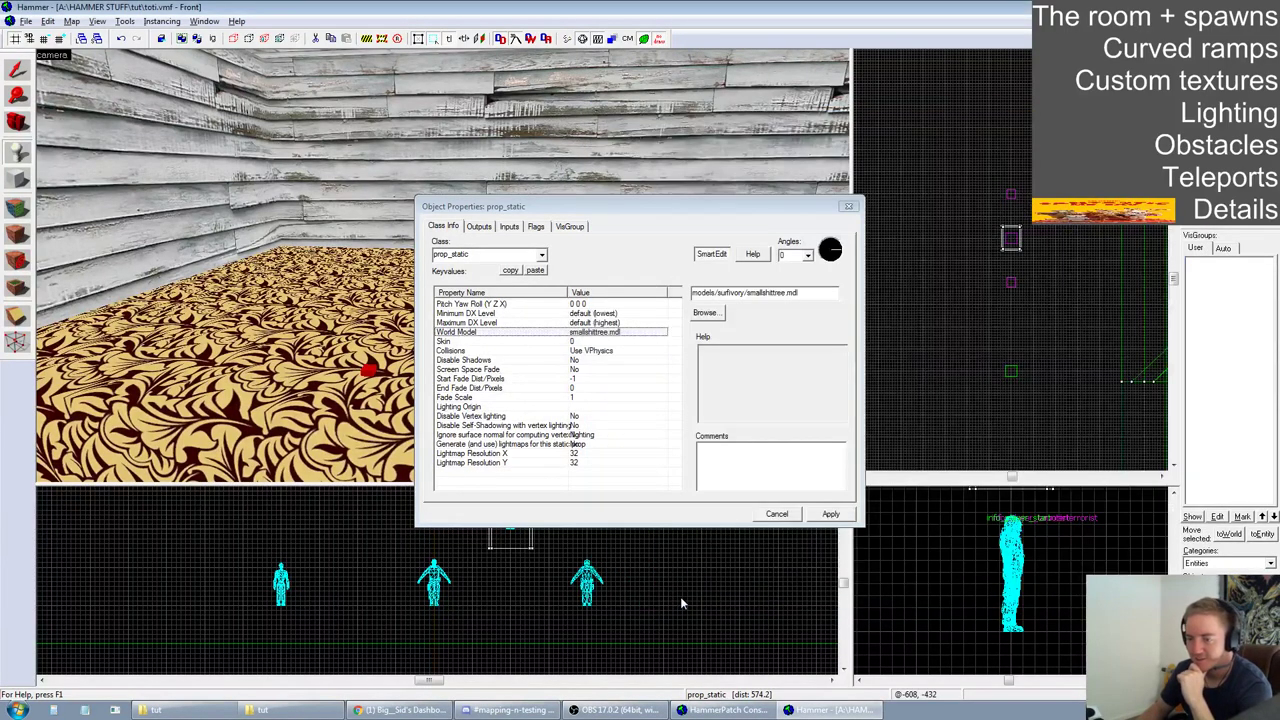
{"action": "left_click", "coordinate": [824, 520]}
{"action": "left_click", "coordinate": [848, 207]}
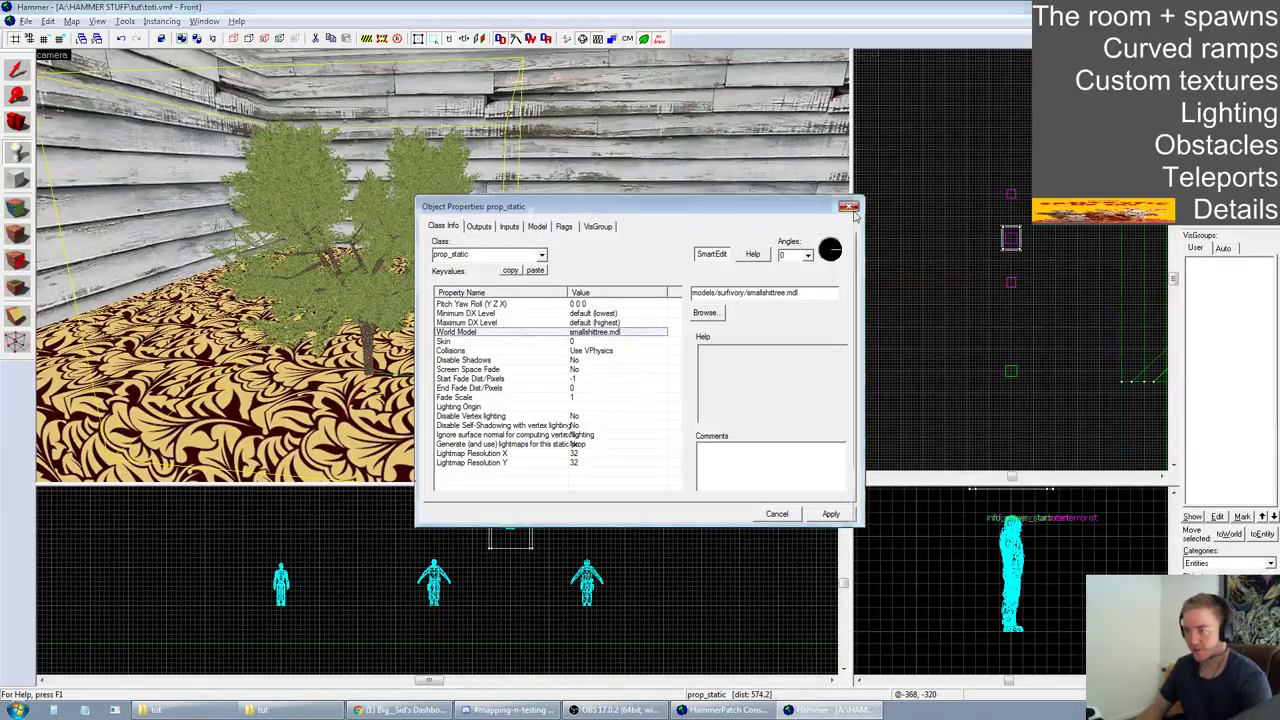
Copy the tree prop in the front view to the opposite side of the start platform, beyond the player spawns
{"action": "key", "text": "z"}
{"action": "key", "text": "s"}
{"action": "key", "text": "w"}
{"action": "key", "text": "s"}
{"action": "key", "text": "z"}
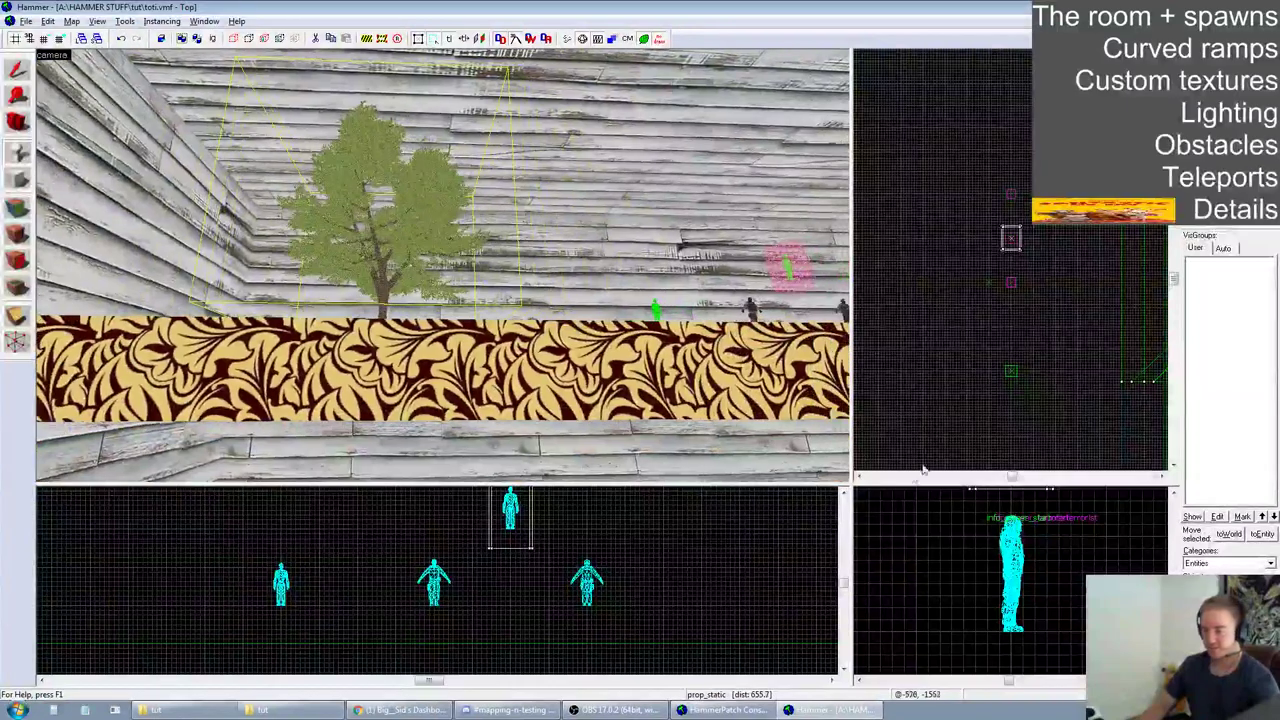
{"action": "left_click_drag", "start_coordinate": [851, 487], "coordinate": [893, 247]}
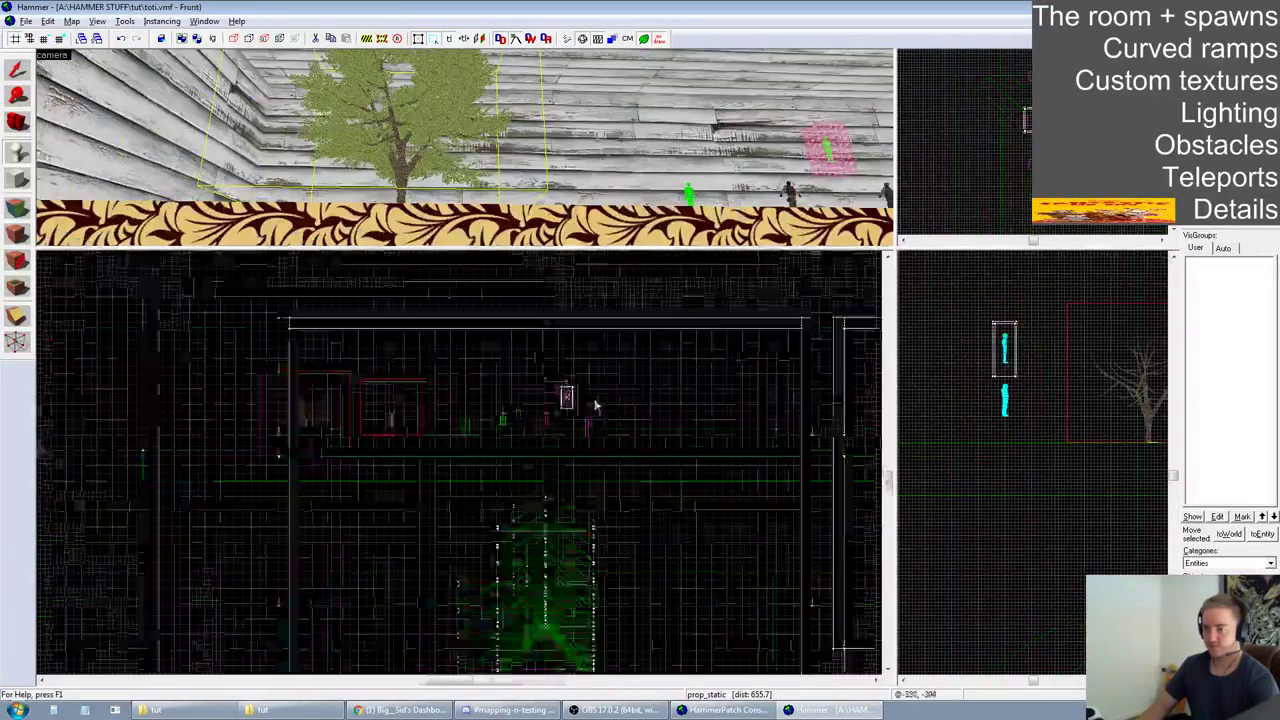
{"action": "scroll", "coordinate": [686, 320], "scroll_direction": "down", "scroll_amount": 3}
{"action": "left_click", "coordinate": [19, 69]}
{"action": "left_click_drag", "start_coordinate": [153, 425], "coordinate": [744, 437]}
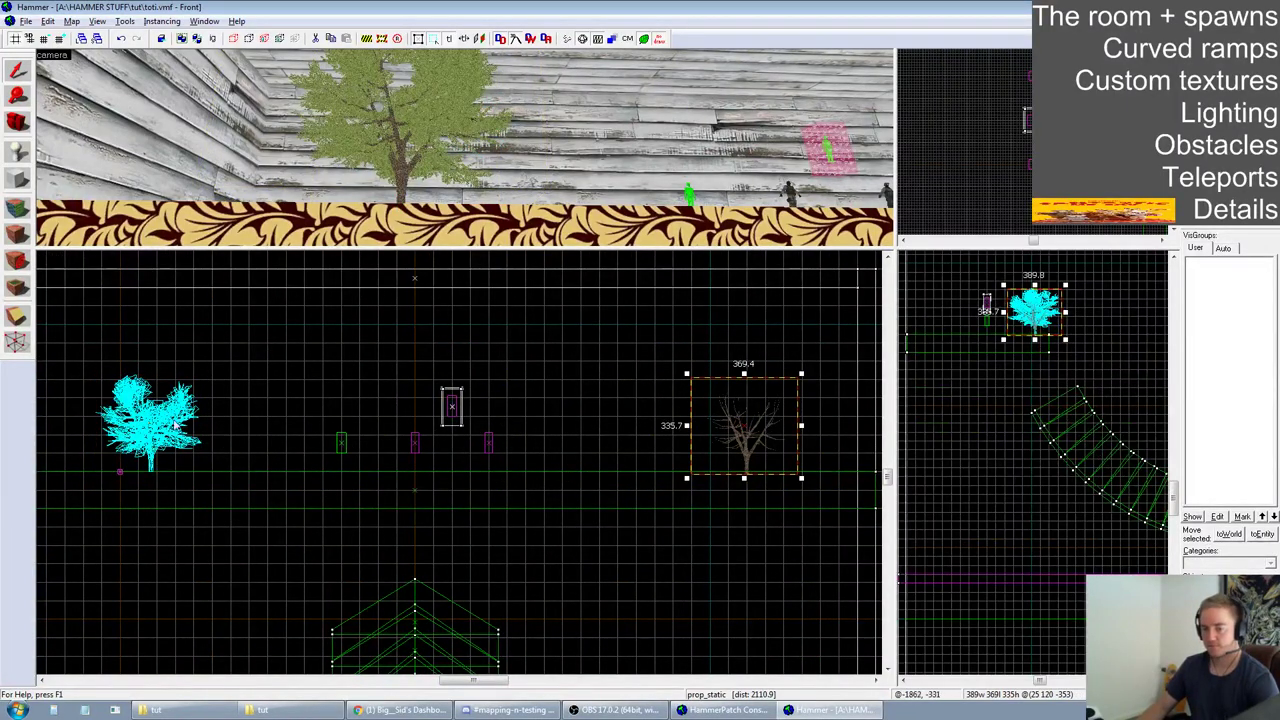
Select both start-platform trees and copy the pair in the side view to the block farther along the room and to the lower level's floor
{"action": "left_click", "coordinate": [408, 170], "text": "ctrl"}
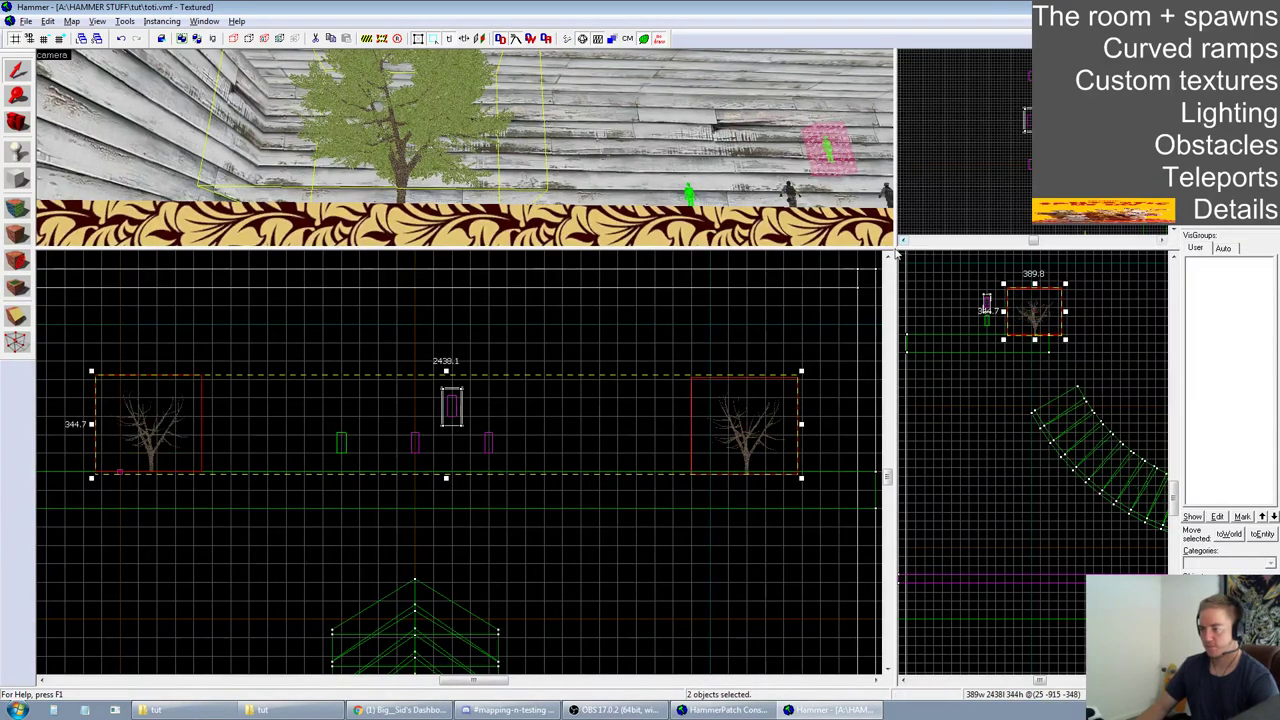
{"action": "left_click_drag", "start_coordinate": [897, 255], "coordinate": [491, 208]}
{"action": "scroll", "coordinate": [720, 370], "scroll_direction": "down", "scroll_amount": 3}
{"action": "scroll", "coordinate": [876, 364], "scroll_direction": "up", "scroll_amount": 2}
{"action": "left_click_drag", "start_coordinate": [625, 320], "coordinate": [767, 608]}
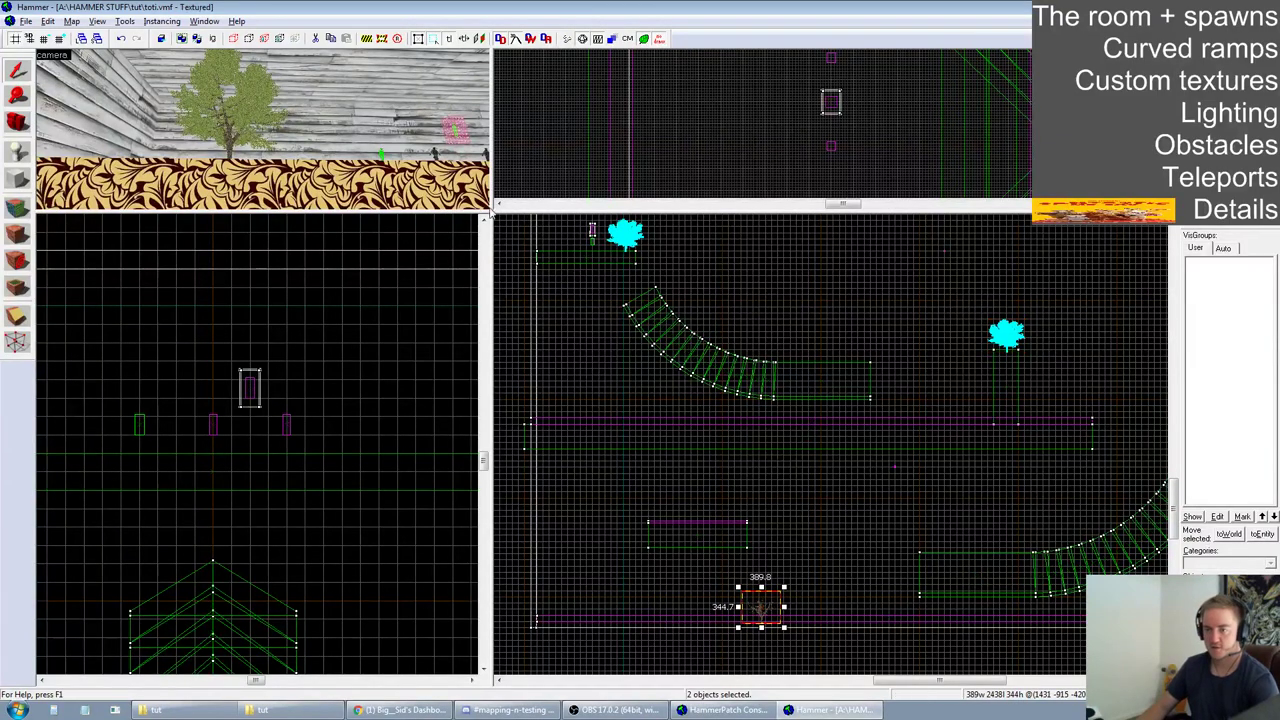
Examine the copied trees and the first room's upper and lower levels in the 3D view
{"action": "left_click_drag", "start_coordinate": [487, 213], "coordinate": [985, 548]}
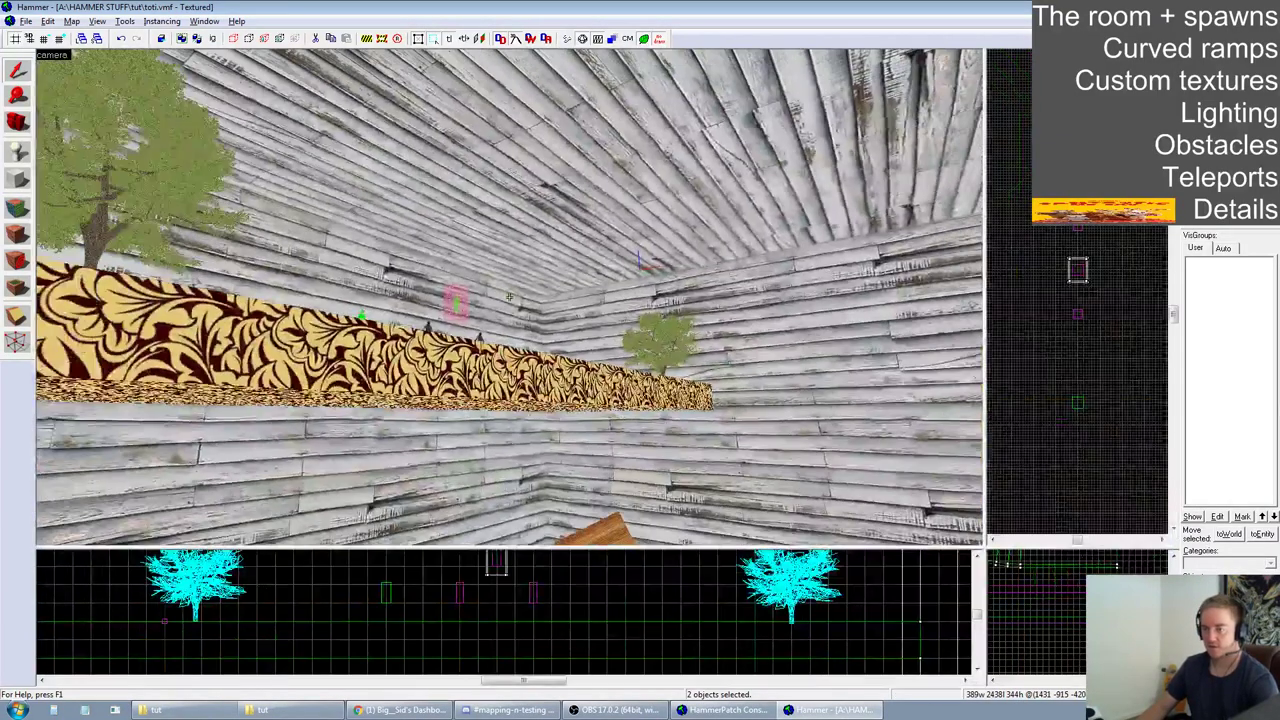
{"action": "key", "text": "w"}
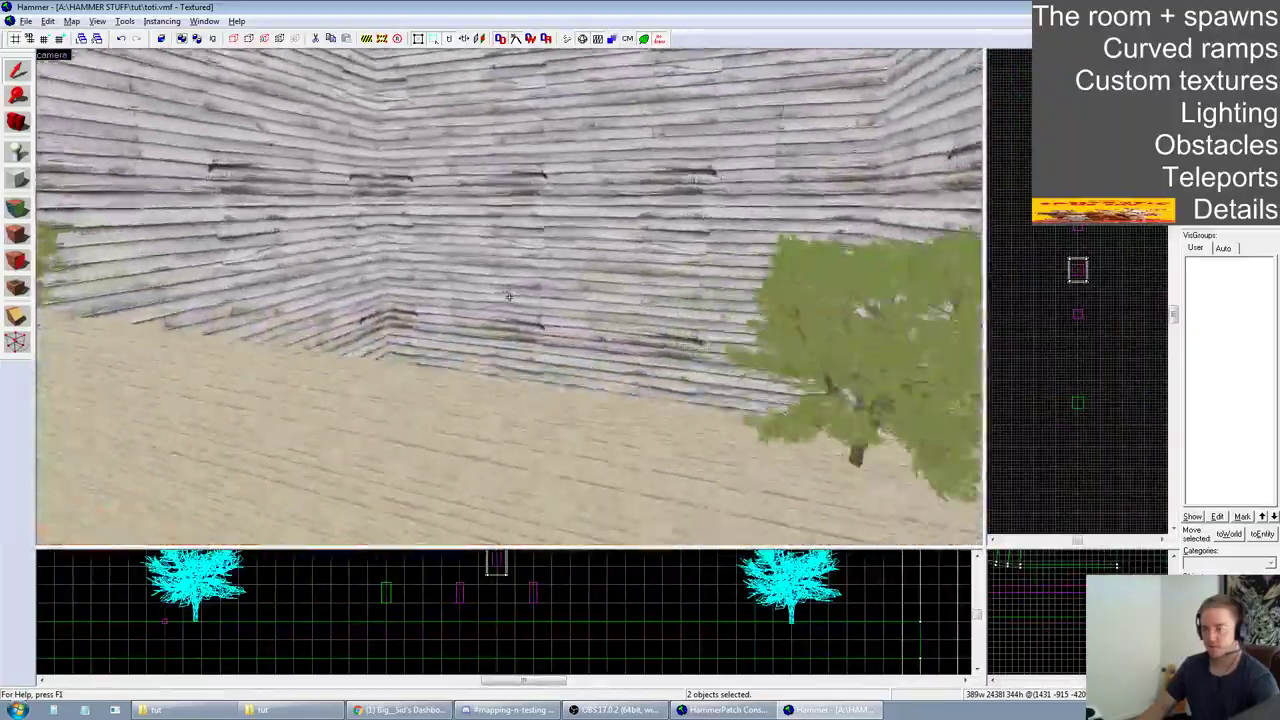
{"action": "key", "text": "w"}
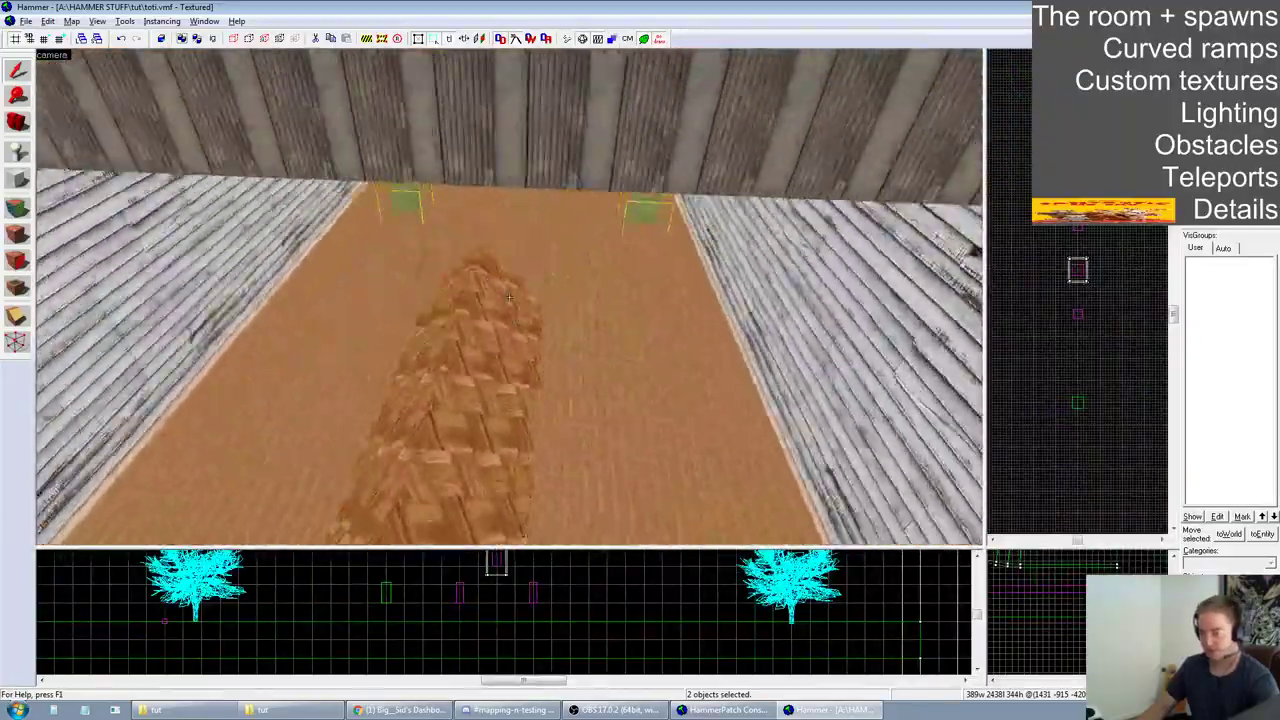
{"action": "key", "text": "s"}
{"action": "key", "text": "z"}
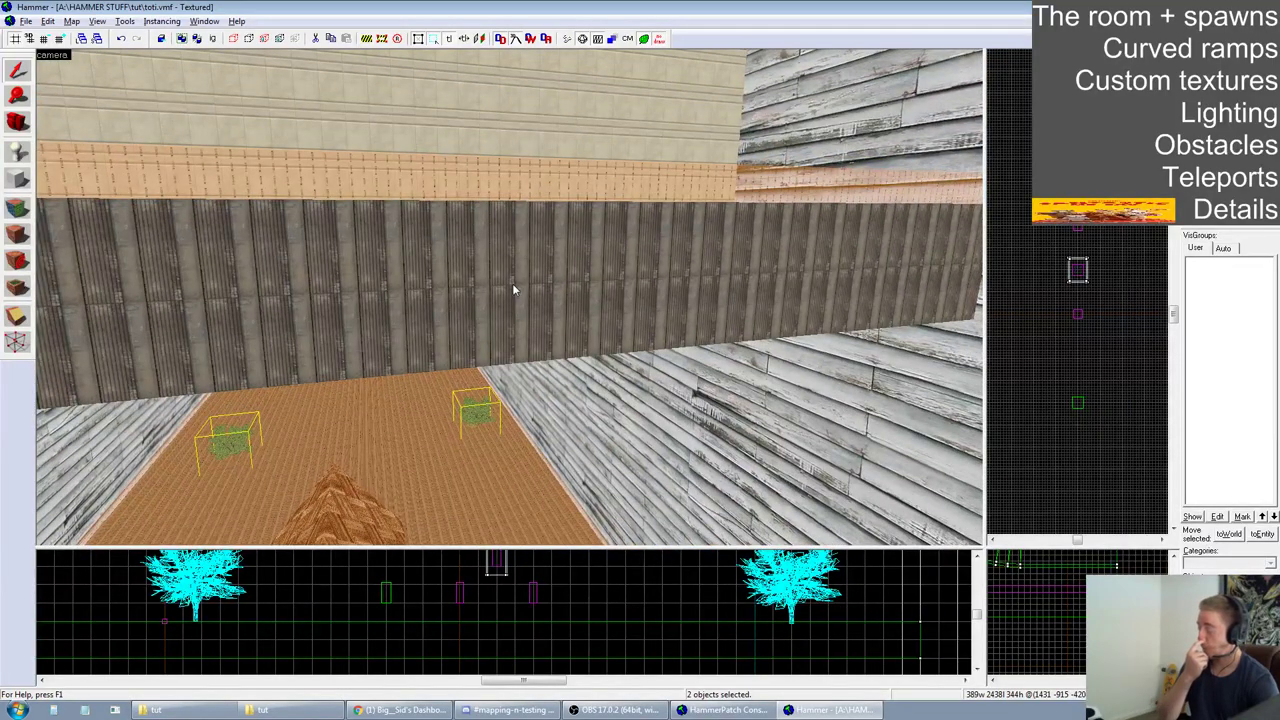
{"action": "key", "text": "z"}
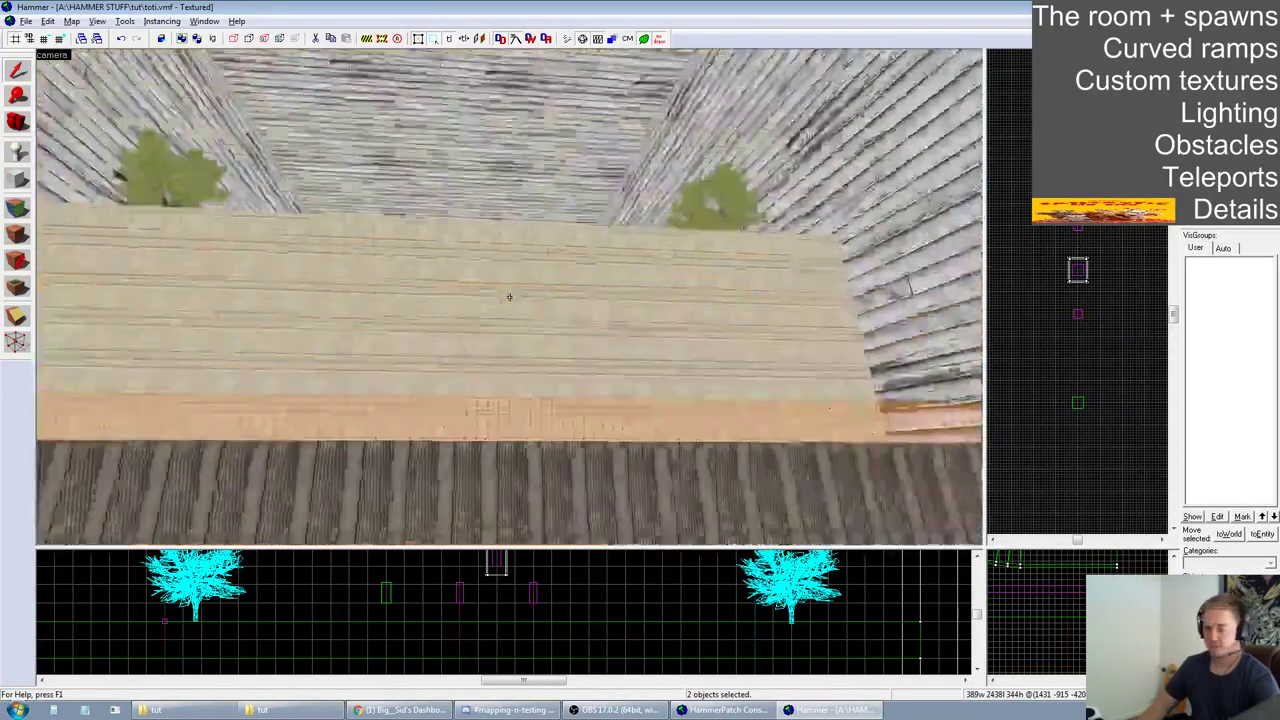
{"action": "key", "text": "s"}
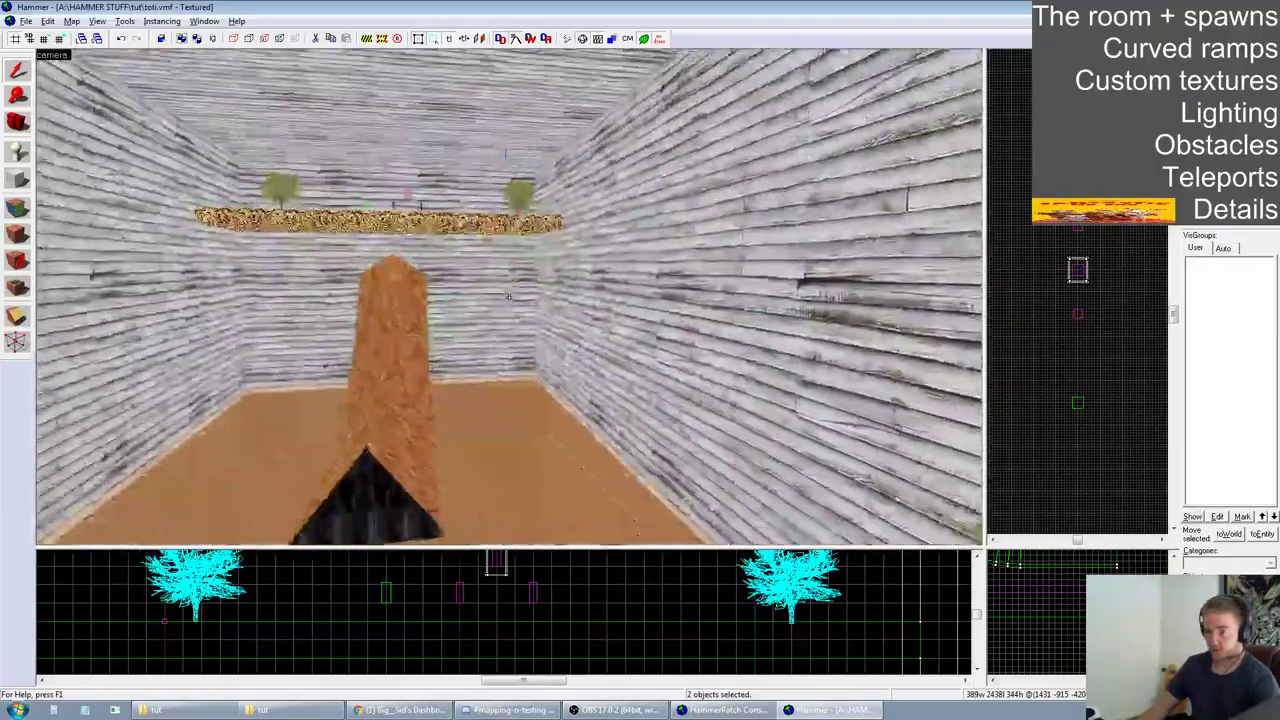
{"action": "key", "text": "s"}
Choose the tut/ramp2 texture and outline a block 320 units wide and 576 units high under the ceiling by the start platform
{"action": "left_click_drag", "start_coordinate": [975, 557], "coordinate": [530, 290]}
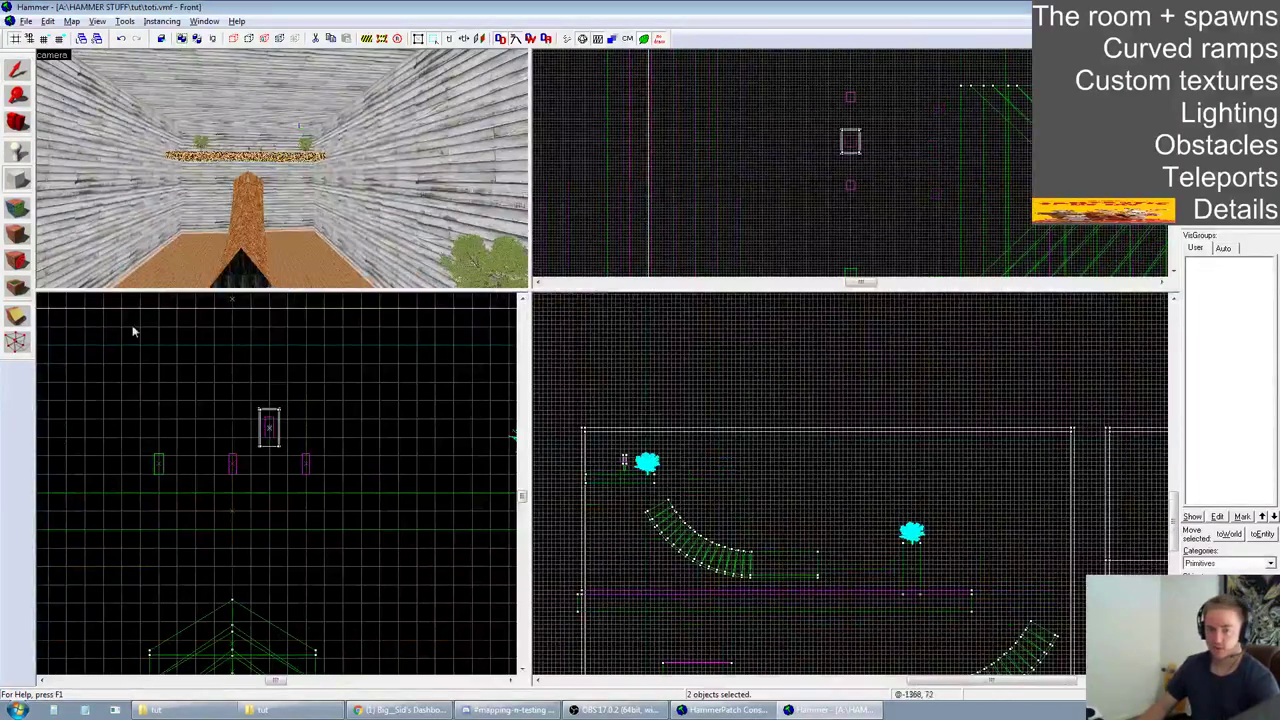
{"action": "left_click", "coordinate": [1206, 216]}
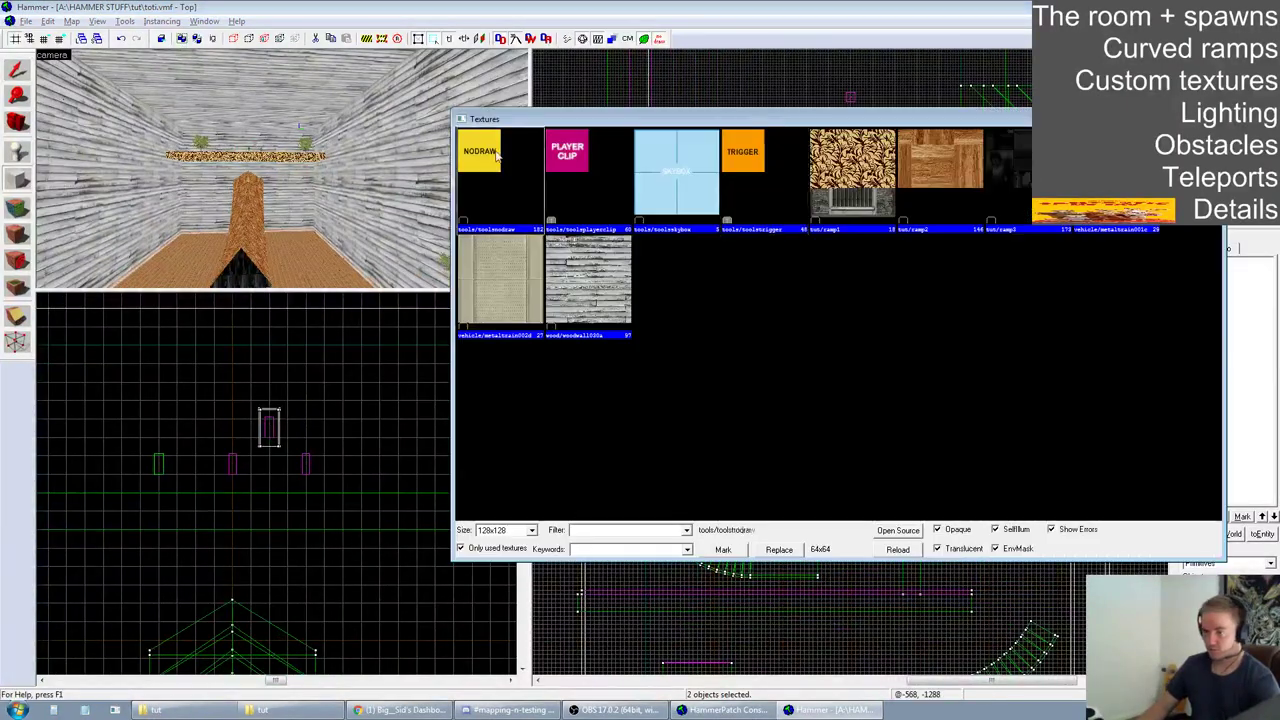
{"action": "double_click", "coordinate": [1052, 165]}
{"action": "left_click", "coordinate": [1206, 216]}
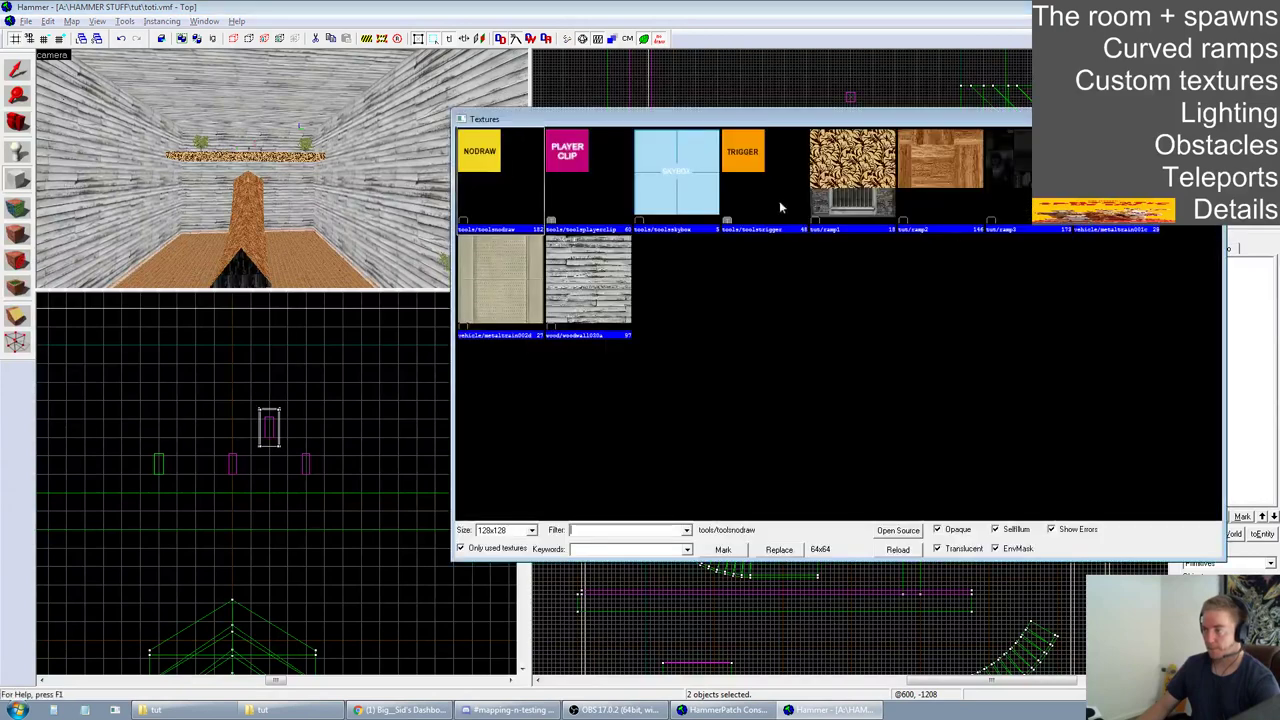
{"action": "double_click", "coordinate": [938, 172]}
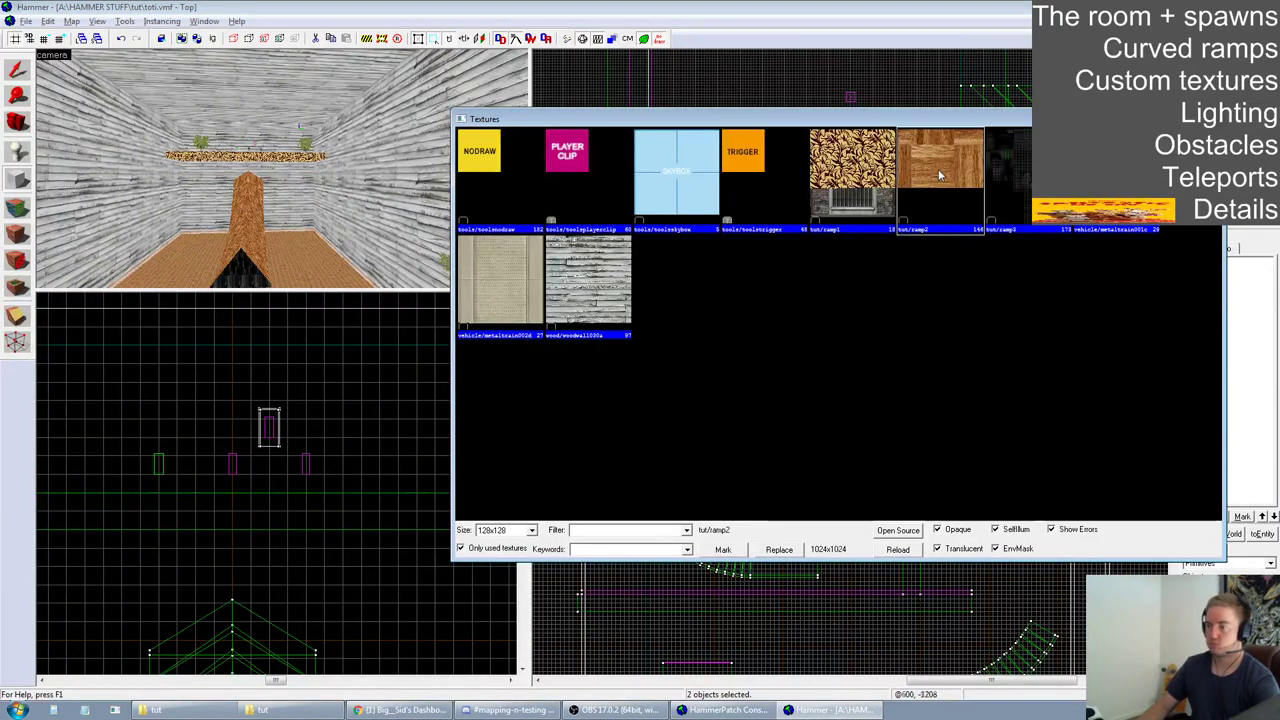
{"action": "scroll", "coordinate": [665, 467], "scroll_direction": "up", "scroll_amount": 6}
{"action": "left_click_drag", "start_coordinate": [600, 357], "coordinate": [686, 490]}
{"action": "key", "text": "Return"}
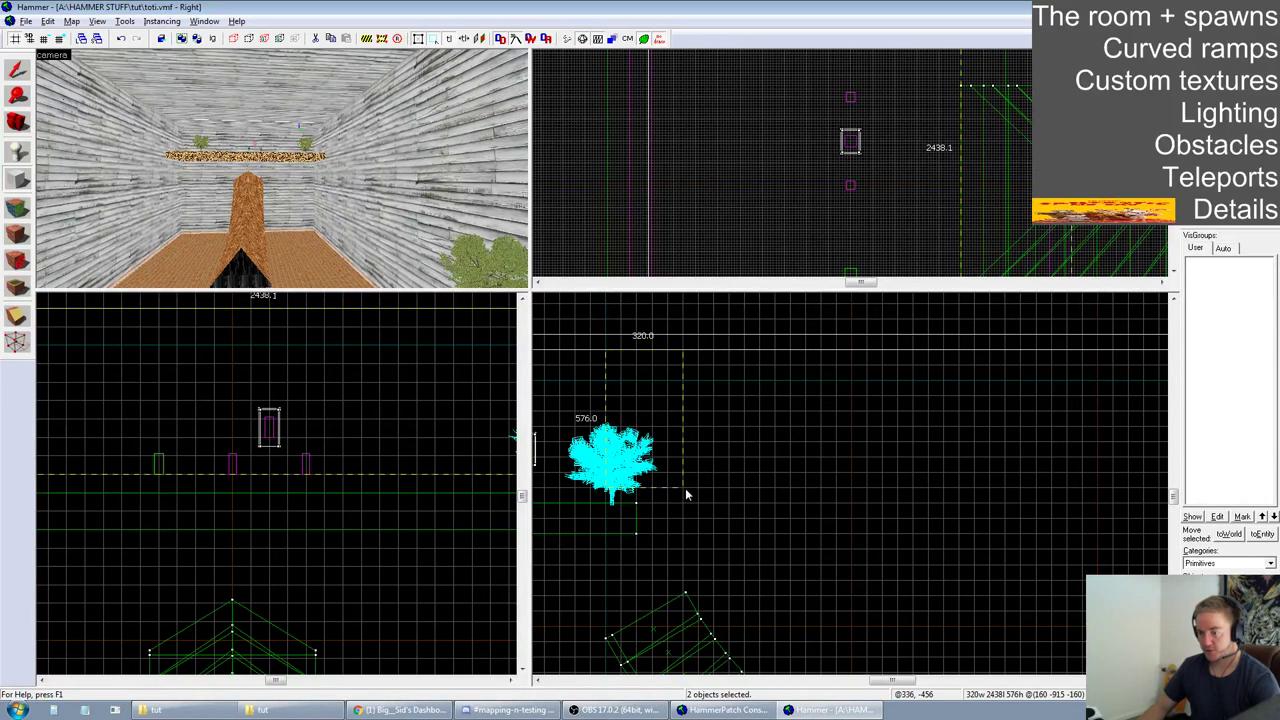
Narrow the block outline in the front view to about 326 units against the side wall and create the block
{"action": "scroll", "coordinate": [698, 502], "scroll_direction": "up", "scroll_amount": 3}
{"action": "scroll", "coordinate": [694, 498], "scroll_direction": "down", "scroll_amount": 4}
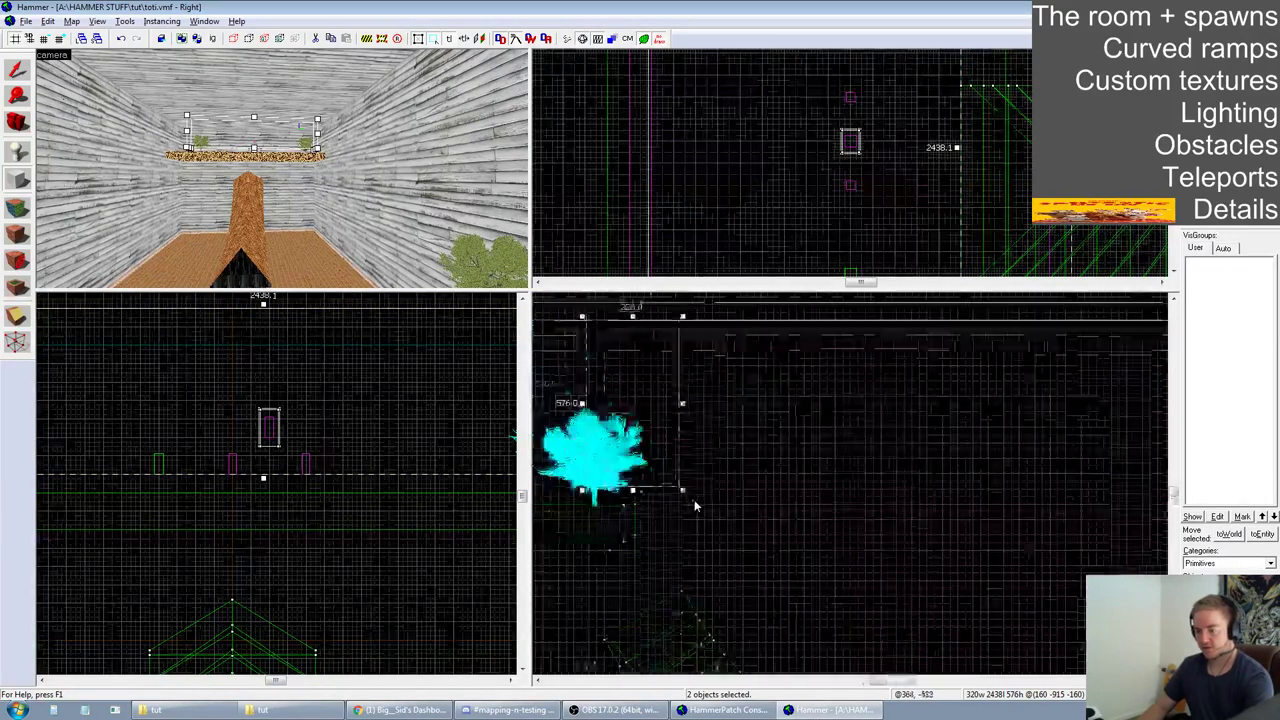
{"action": "scroll", "coordinate": [694, 497], "scroll_direction": "down", "scroll_amount": 1}
{"action": "left_click_drag", "start_coordinate": [531, 288], "coordinate": [940, 231]}
{"action": "scroll", "coordinate": [619, 434], "scroll_direction": "down", "scroll_amount": 8}
{"action": "scroll", "coordinate": [655, 417], "scroll_direction": "up", "scroll_amount": 4}
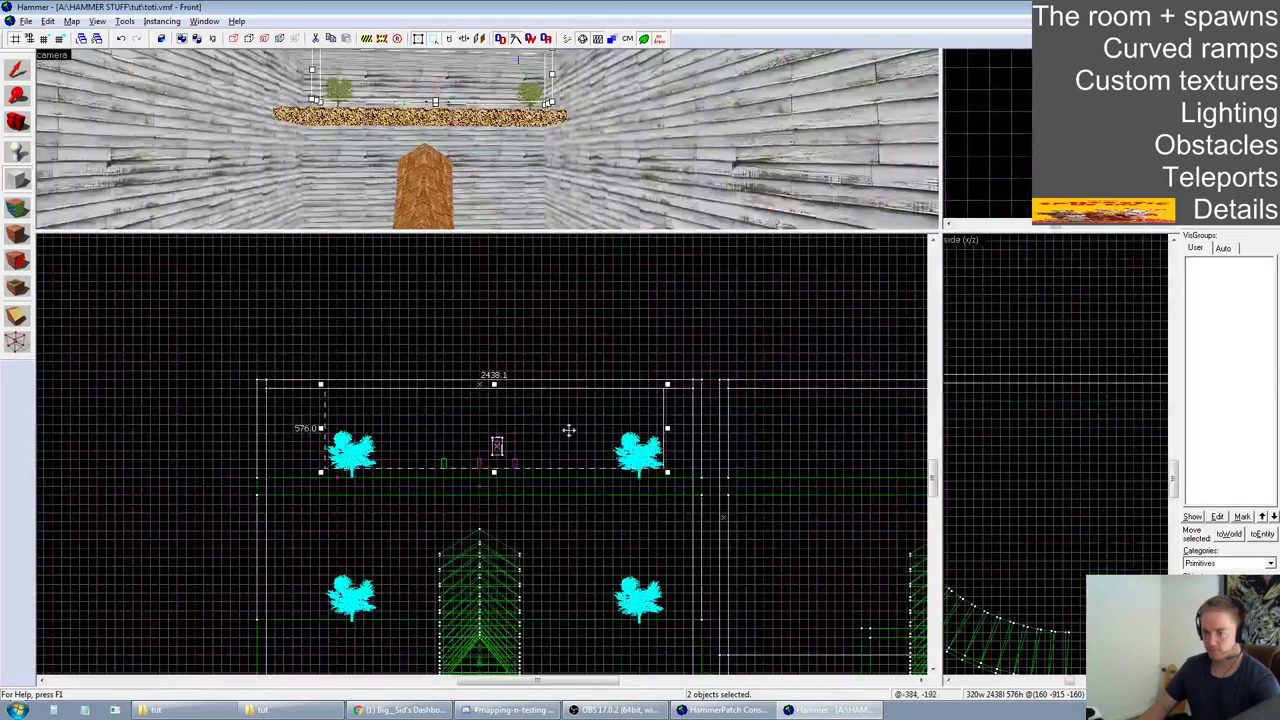
{"action": "left_click_drag", "start_coordinate": [599, 431], "coordinate": [308, 430]}
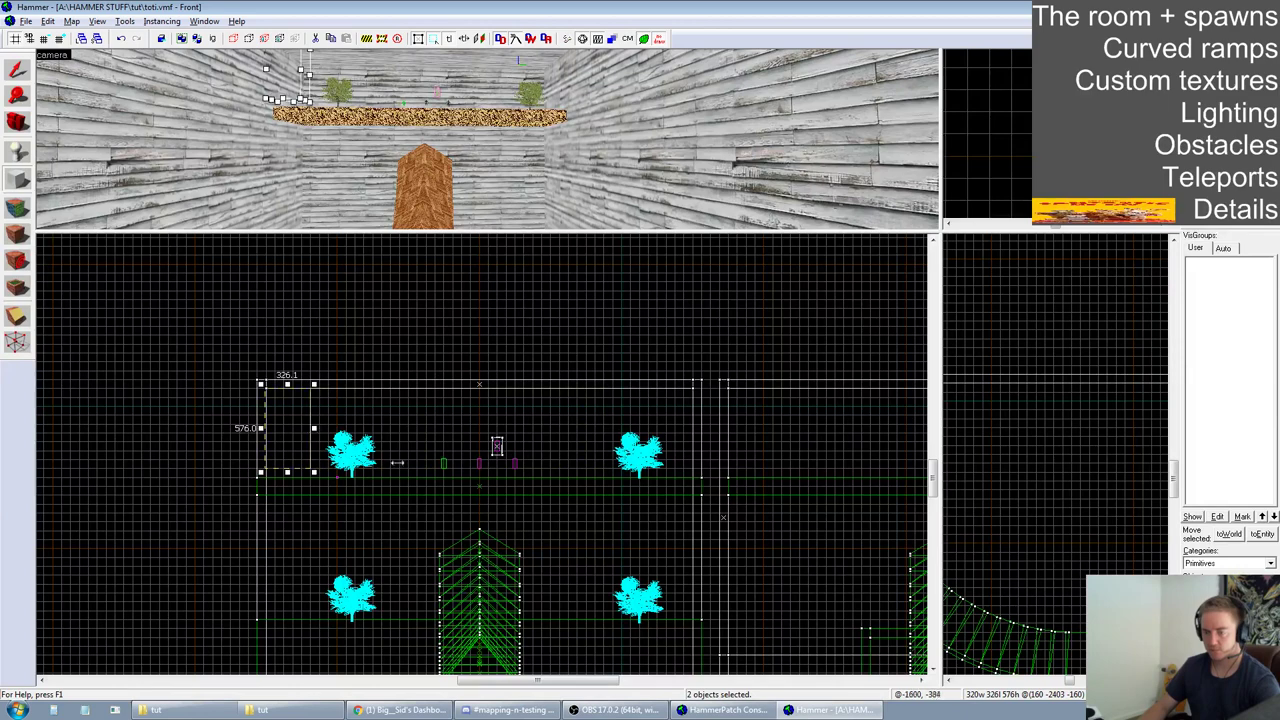
{"action": "scroll", "coordinate": [258, 457], "scroll_direction": "up", "scroll_amount": 3}
{"action": "scroll", "coordinate": [369, 449], "scroll_direction": "down", "scroll_amount": 2}
{"action": "scroll", "coordinate": [368, 442], "scroll_direction": "up", "scroll_amount": 2}
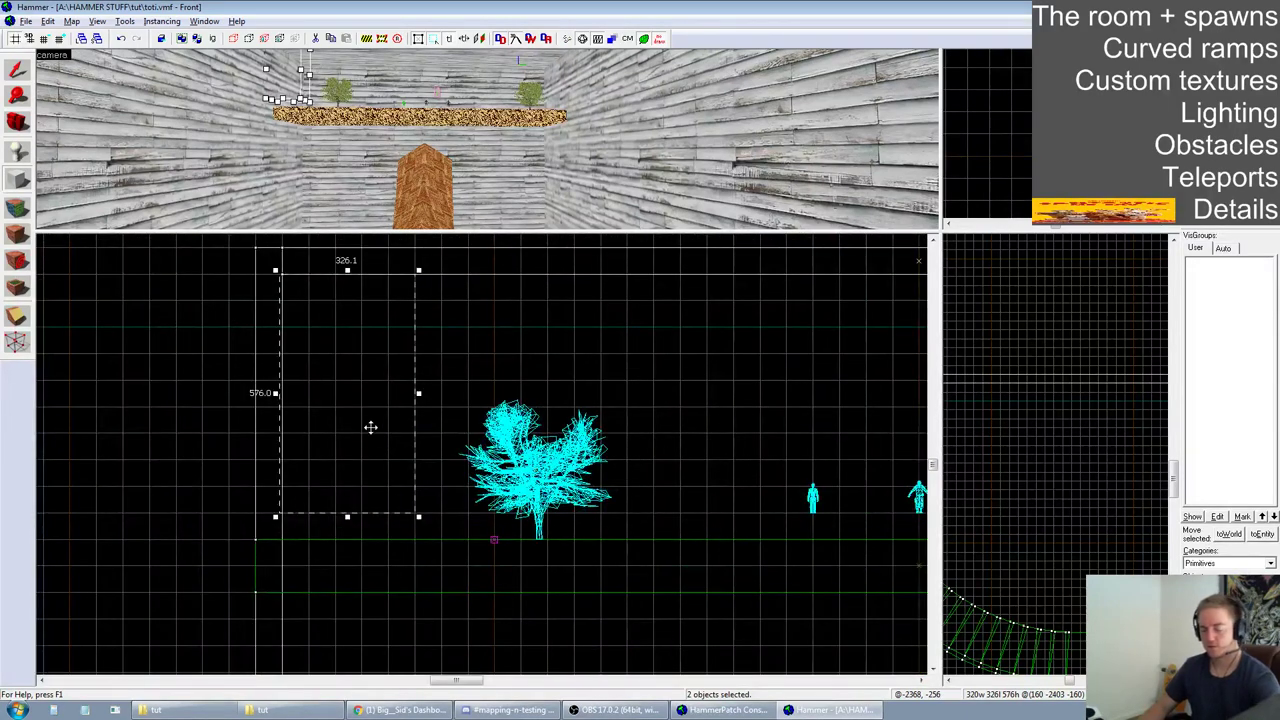
{"action": "key", "text": "Return"}
Move the block's vertices to form a thin diagonal beam from the side wall to the ceiling, 512 units across and 576 units high
{"action": "mouse_move", "coordinate": [235, 466]}
{"action": "left_mouse_down"}
{"action": "mouse_move", "coordinate": [290, 531]}
{"action": "mouse_move", "coordinate": [282, 487]}
{"action": "left_mouse_up"}
{"action": "mouse_move", "coordinate": [441, 540]}
{"action": "left_mouse_down"}
{"action": "mouse_move", "coordinate": [397, 491]}
{"action": "mouse_move", "coordinate": [351, 517]}
{"action": "mouse_move", "coordinate": [283, 515]}
{"action": "left_mouse_up"}
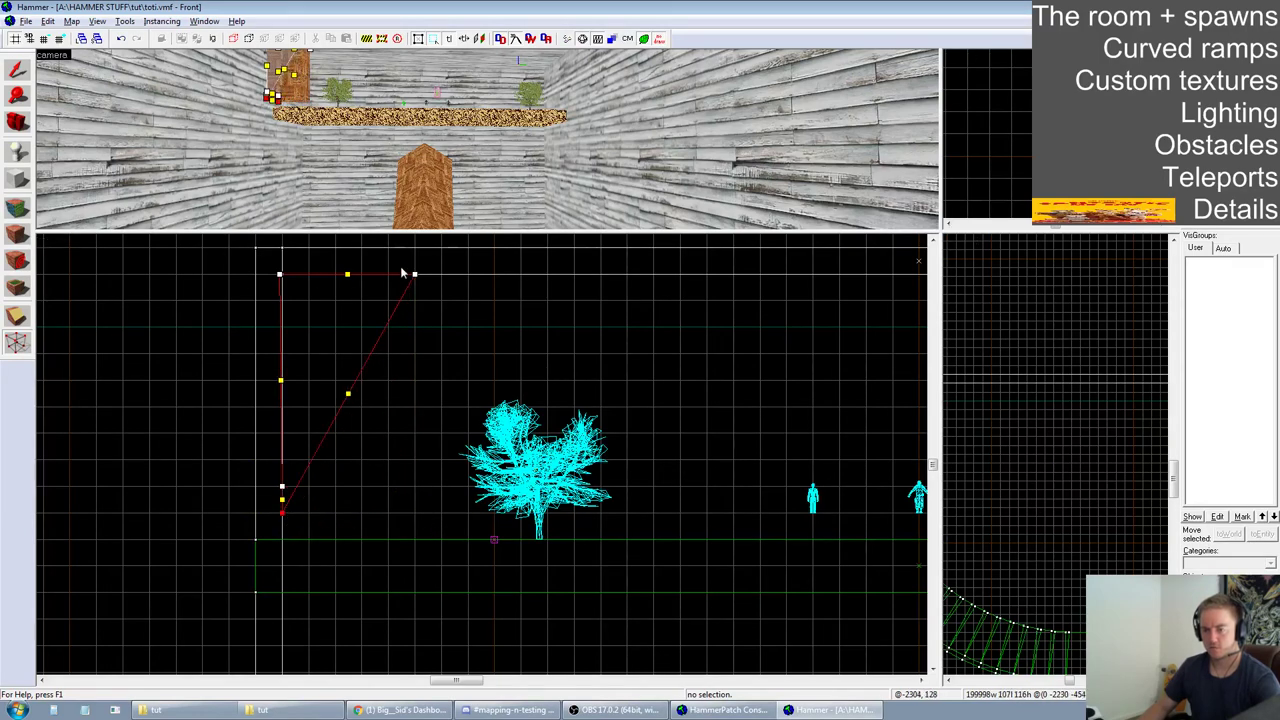
{"action": "left_click_drag", "start_coordinate": [414, 274], "coordinate": [493, 274]}
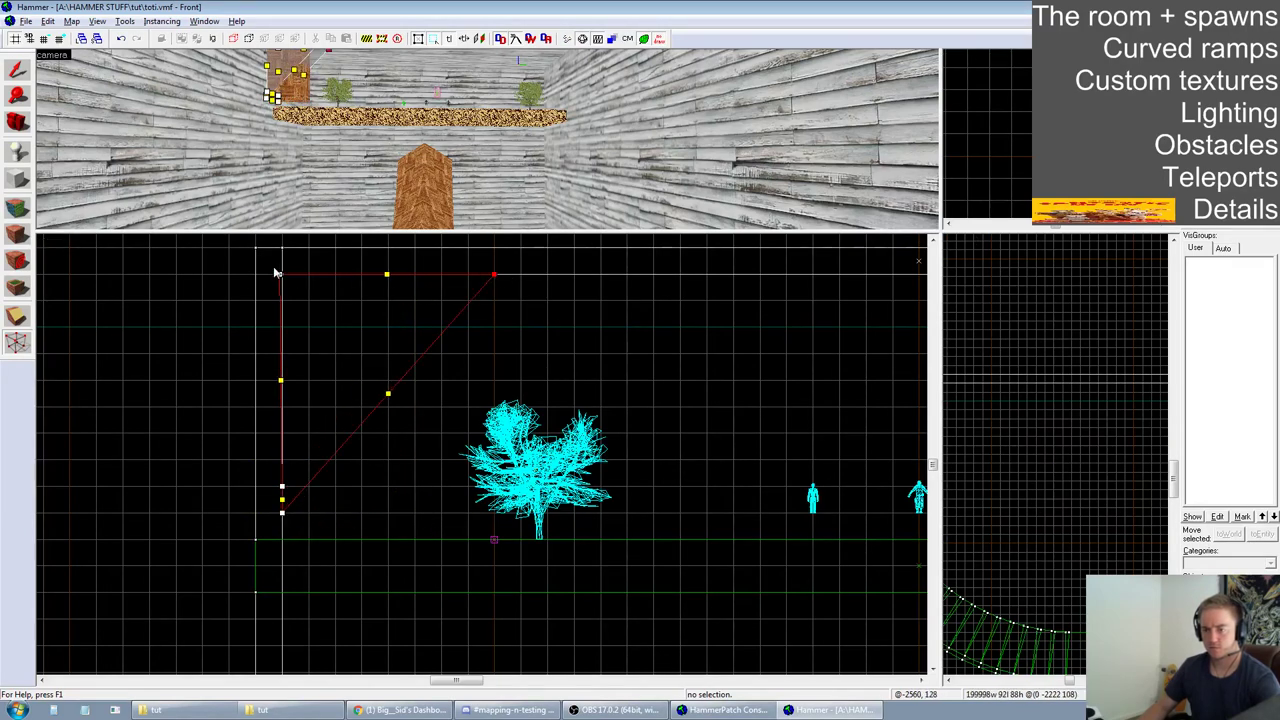
{"action": "left_click_drag", "start_coordinate": [279, 274], "coordinate": [467, 274]}
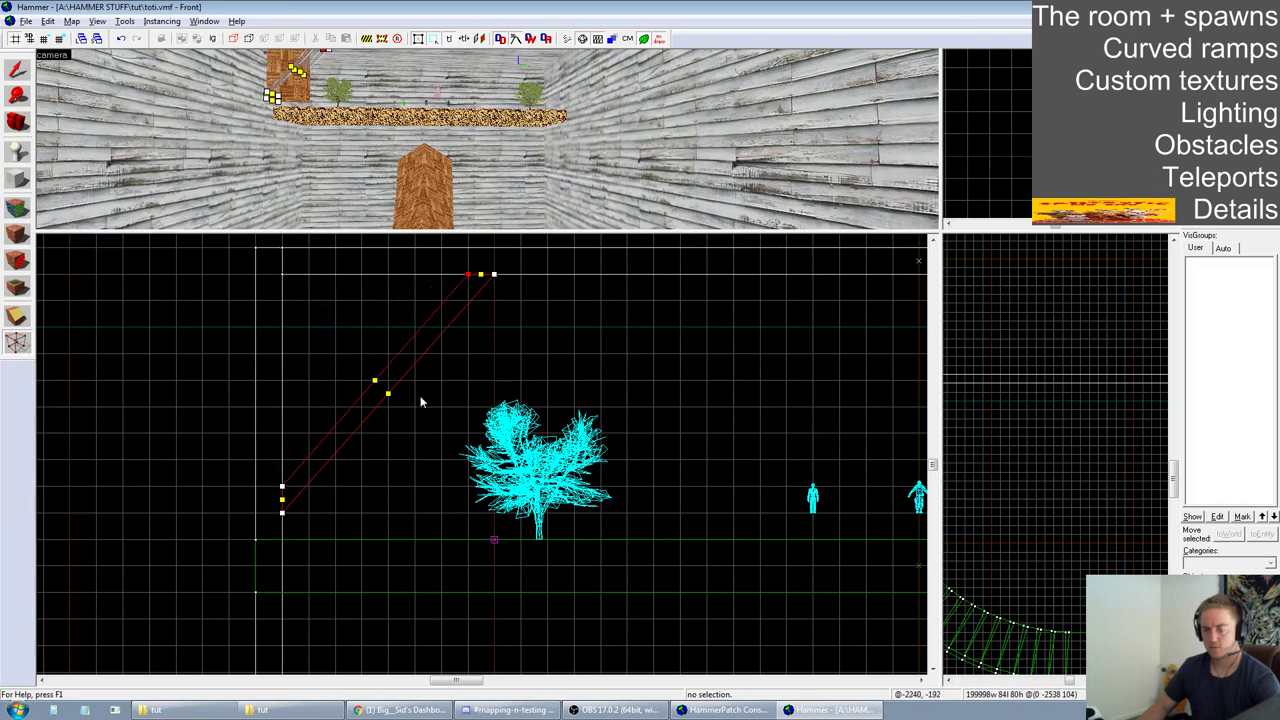
{"action": "left_click", "coordinate": [19, 67]}
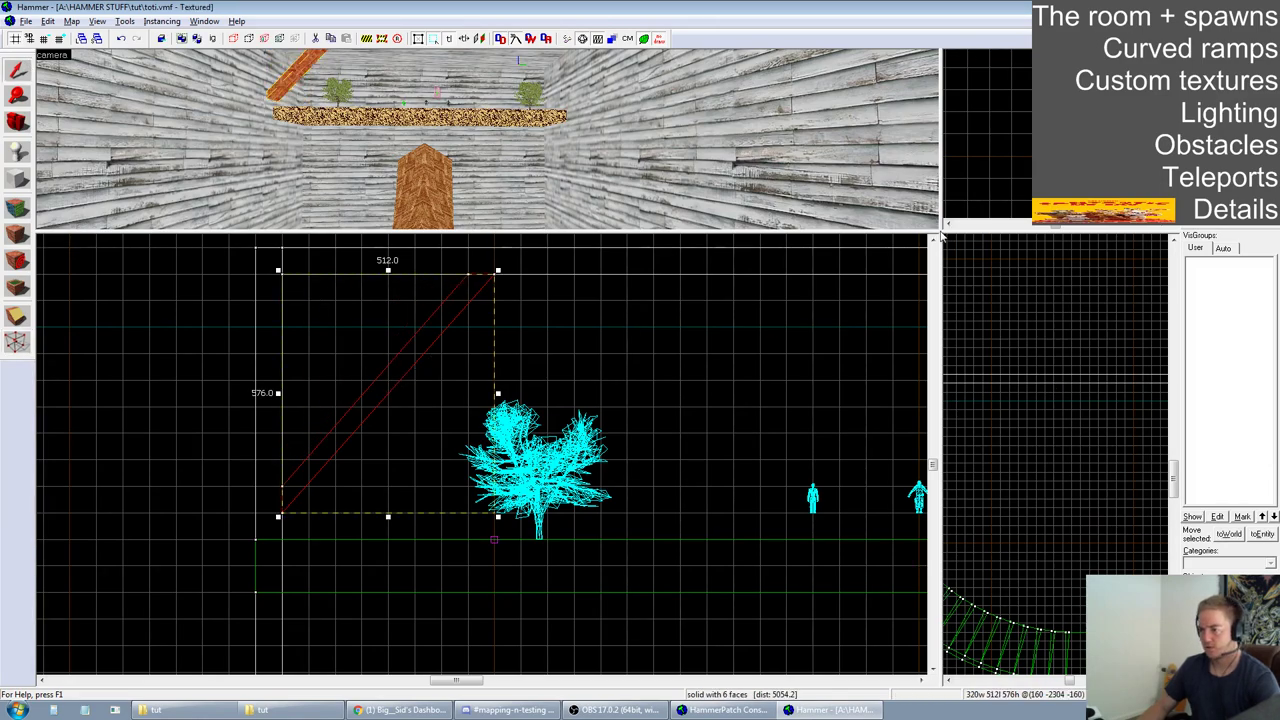
Copy the diagonal beam in the side view to make a row of four beams spaced along the room's length
{"action": "left_click_drag", "start_coordinate": [940, 236], "coordinate": [624, 140]}
{"action": "scroll", "coordinate": [800, 340], "scroll_direction": "down", "scroll_amount": 2}
{"action": "scroll", "coordinate": [800, 340], "scroll_direction": "up", "scroll_amount": 2}
{"action": "left_click_drag", "start_coordinate": [851, 337], "coordinate": [1133, 333], "text": "shift"}
{"action": "key", "text": "Escape"}
Select the whole row of beams and tie it to a func_detail entity
{"action": "left_click_drag", "start_coordinate": [205, 320], "coordinate": [270, 383]}
{"action": "key", "text": "ctrl+t"}
{"action": "left_click", "coordinate": [828, 515]}
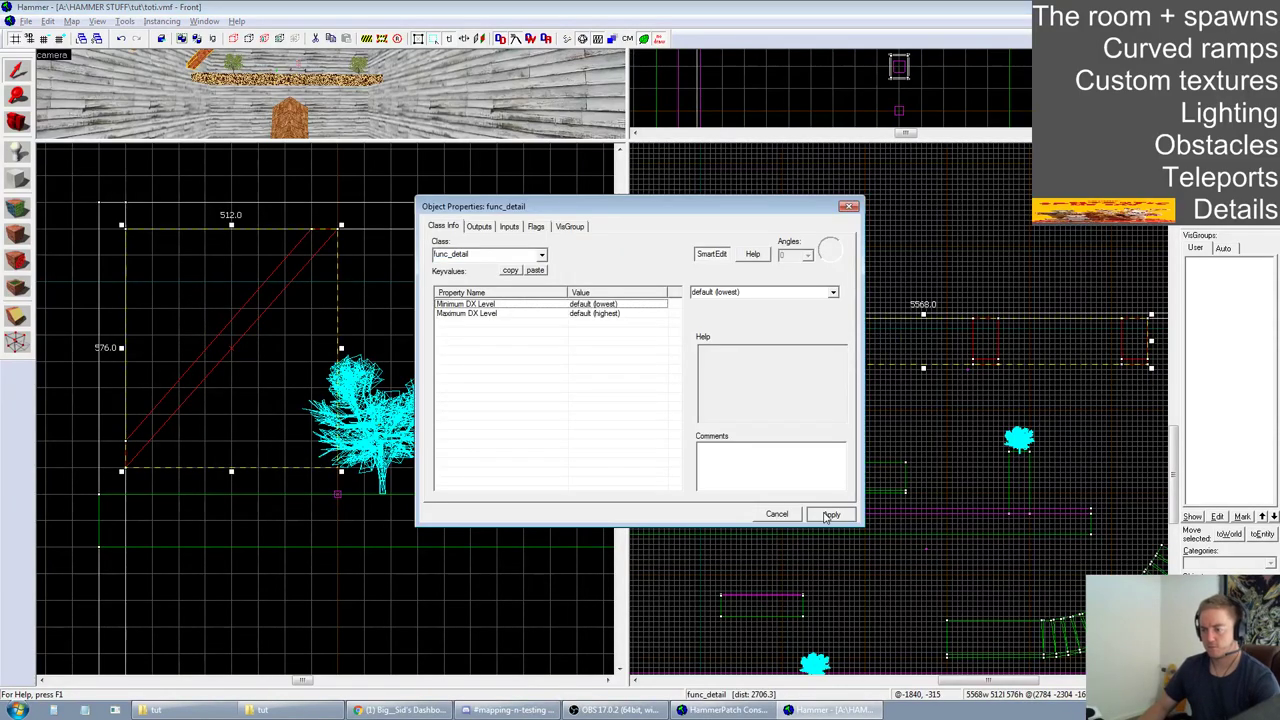
{"action": "left_click", "coordinate": [852, 207]}
Copy the row of beams to the opposite wall and mirror it so the beams slope up toward the ceiling
{"action": "scroll", "coordinate": [216, 335], "scroll_direction": "down", "scroll_amount": 7}
{"action": "scroll", "coordinate": [208, 331], "scroll_direction": "up", "scroll_amount": 1}
{"action": "left_click_drag", "start_coordinate": [203, 325], "coordinate": [580, 342], "text": "shift"}
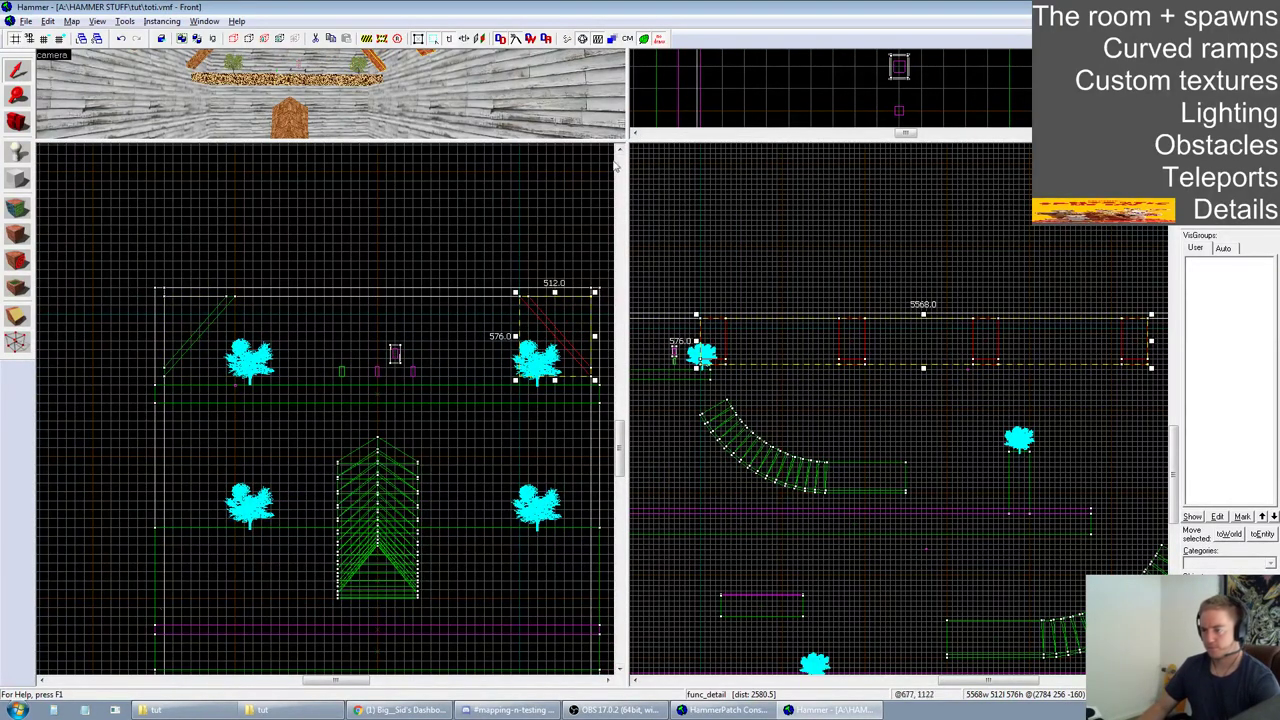
Select both rows of beams, copy them down beneath the lower level's ceiling, and check them in the 3D view
{"action": "scroll", "coordinate": [600, 330], "scroll_direction": "down", "scroll_amount": 2}
{"action": "scroll", "coordinate": [848, 369], "scroll_direction": "down", "scroll_amount": 2}
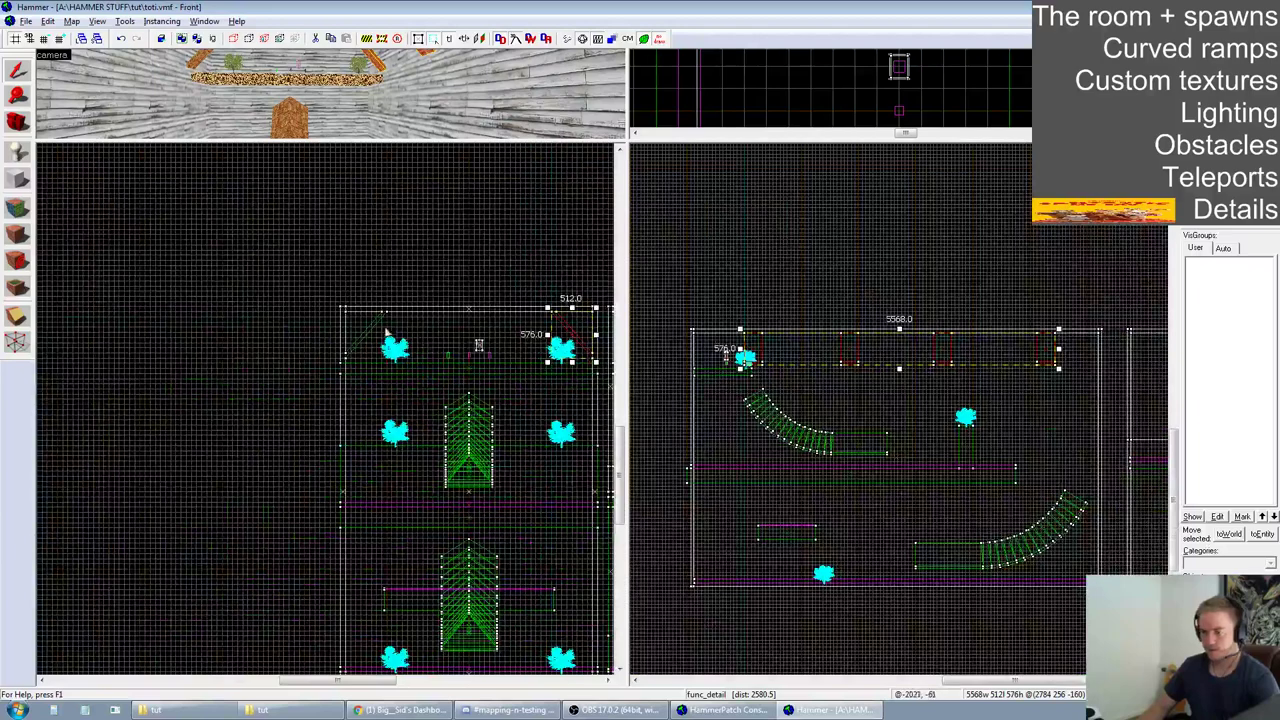
{"action": "left_click_drag", "start_coordinate": [912, 362], "coordinate": [899, 497]}
{"action": "left_click_drag", "start_coordinate": [620, 142], "coordinate": [990, 490]}
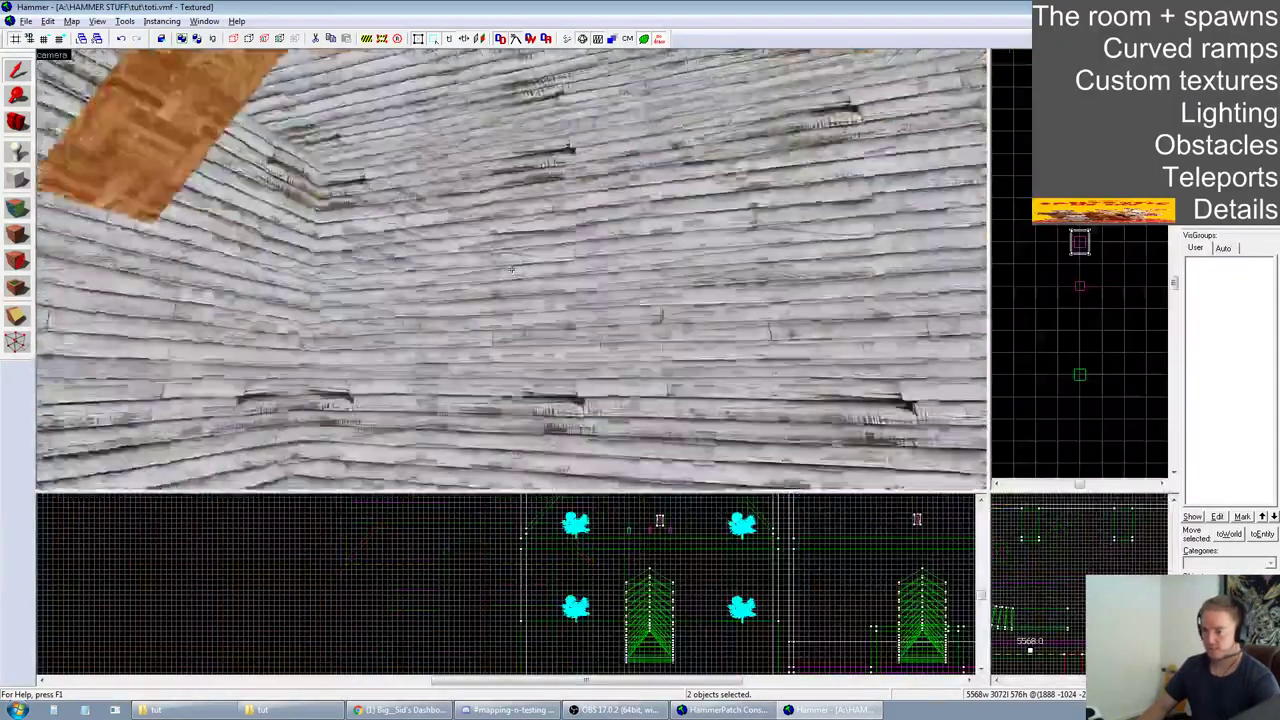
{"action": "key", "text": "w"}
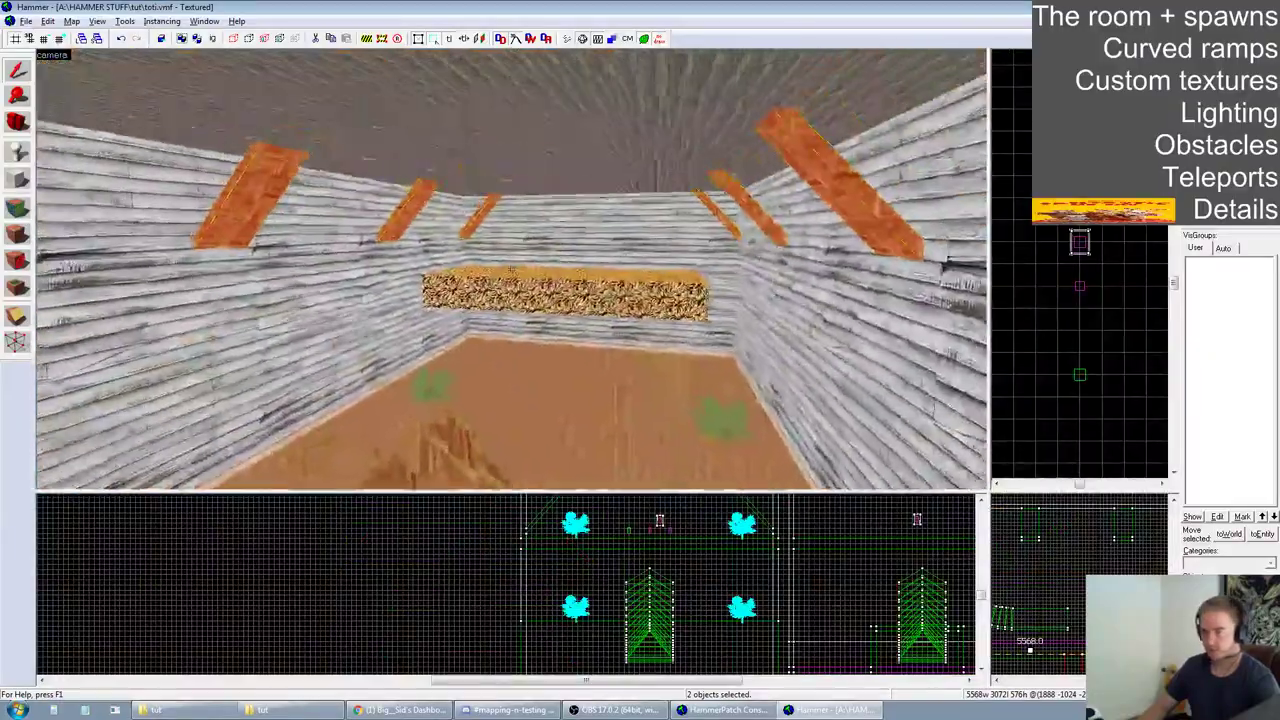
{"action": "key", "text": "z"}
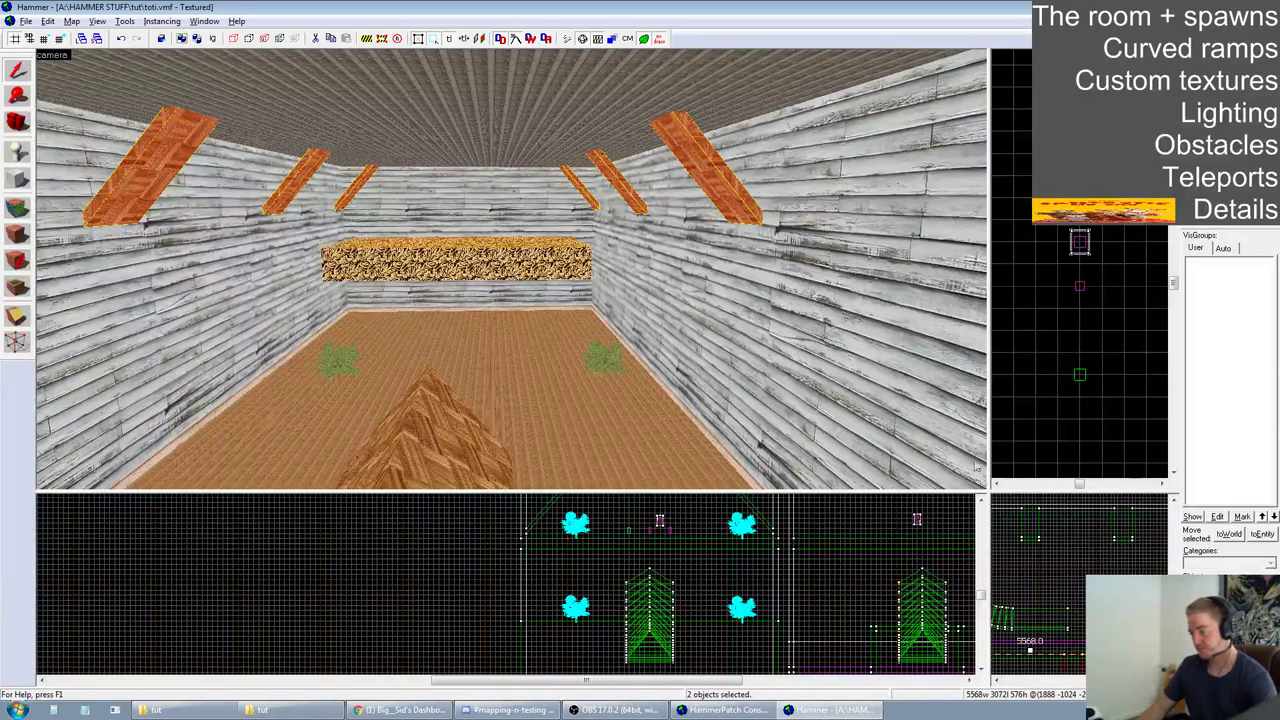
Select the second room's shell, center the views on it, and examine its floor, walls and skybox in 3D
{"action": "left_click_drag", "start_coordinate": [989, 491], "coordinate": [445, 271]}
{"action": "scroll", "coordinate": [724, 373], "scroll_direction": "down", "scroll_amount": 6}
{"action": "scroll", "coordinate": [931, 400], "scroll_direction": "up", "scroll_amount": 7}
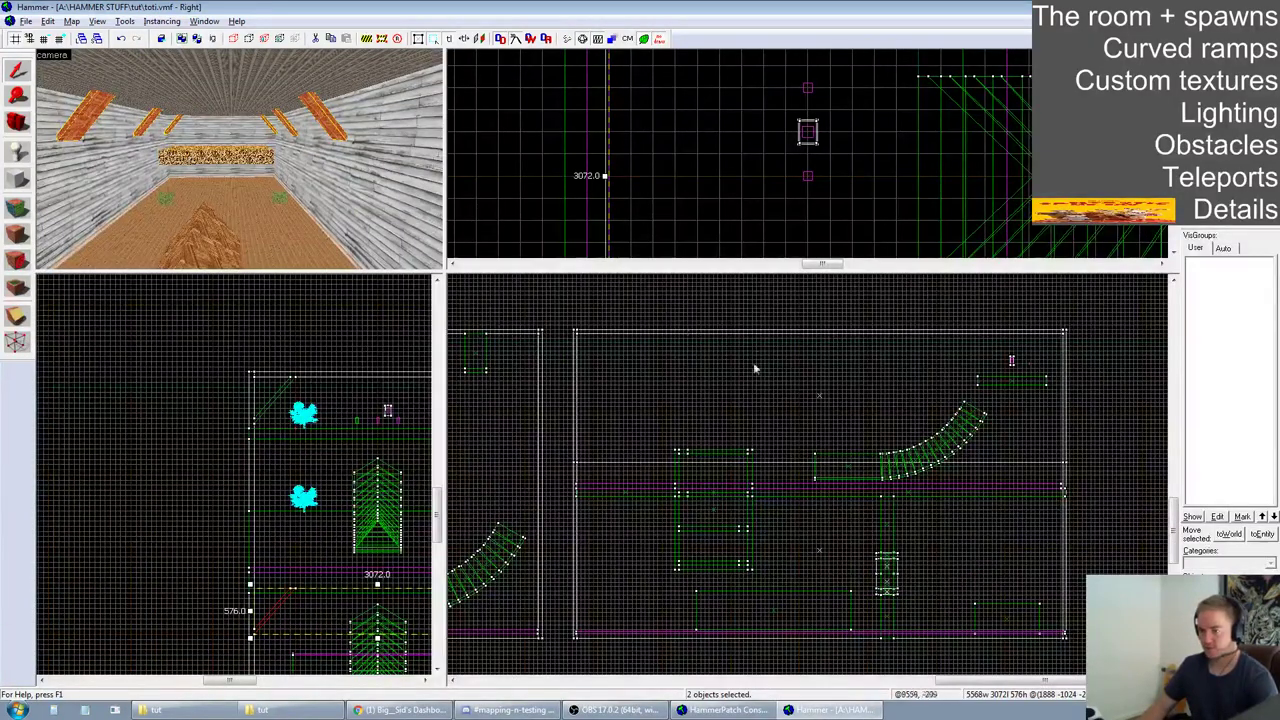
{"action": "left_click", "coordinate": [862, 434]}
{"action": "key", "text": "ctrl+shift+e"}
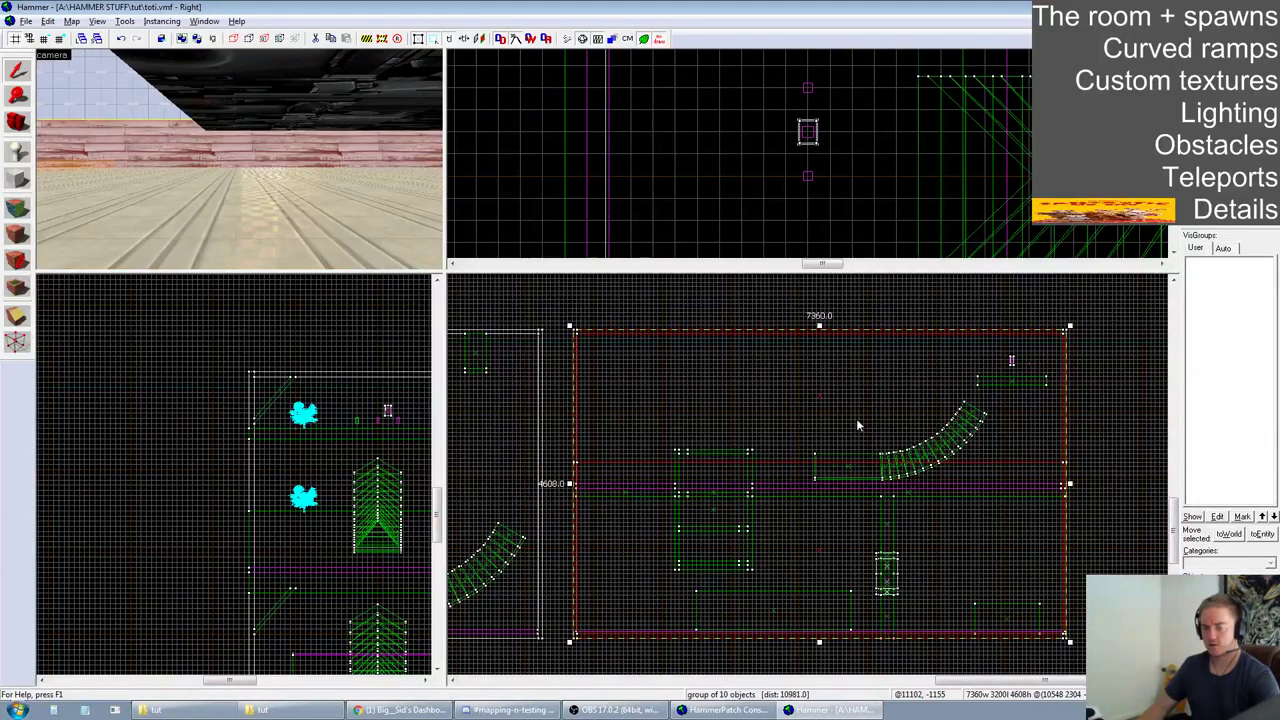
{"action": "key", "text": "ctrl+e"}
{"action": "left_click_drag", "start_coordinate": [444, 272], "coordinate": [844, 479]}
{"action": "key", "text": "z"}
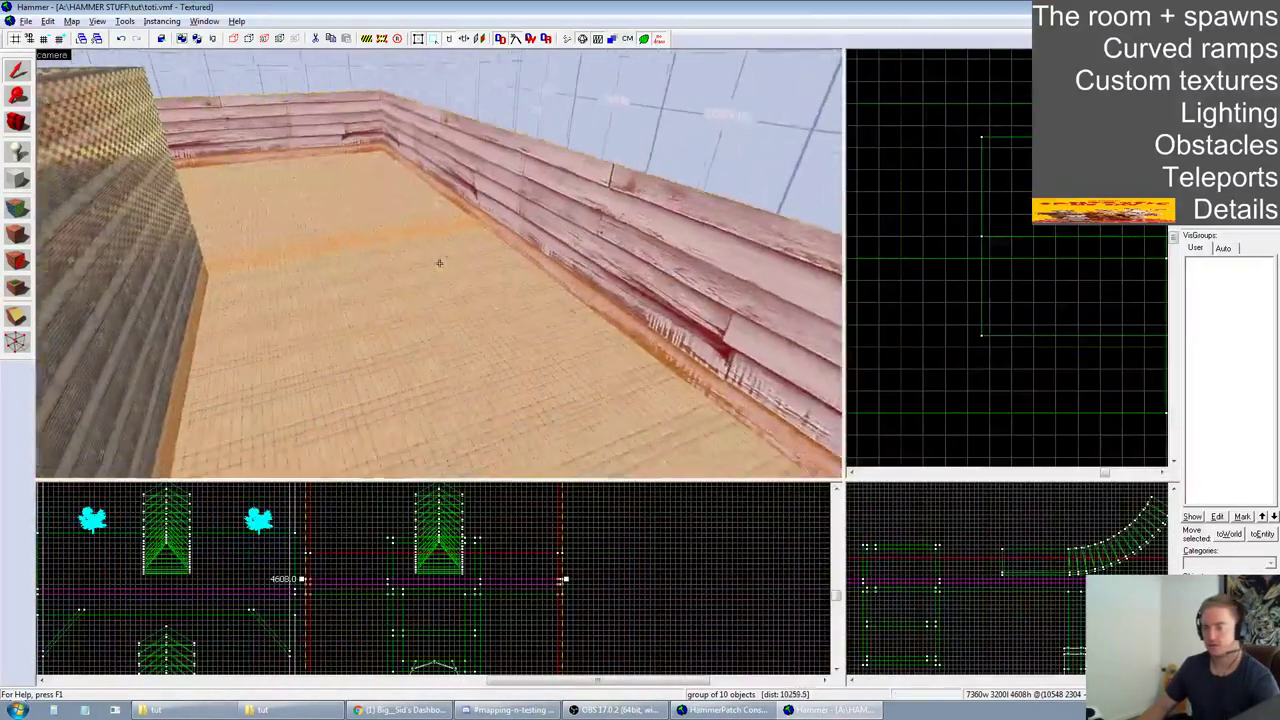
{"action": "key", "text": "z"}
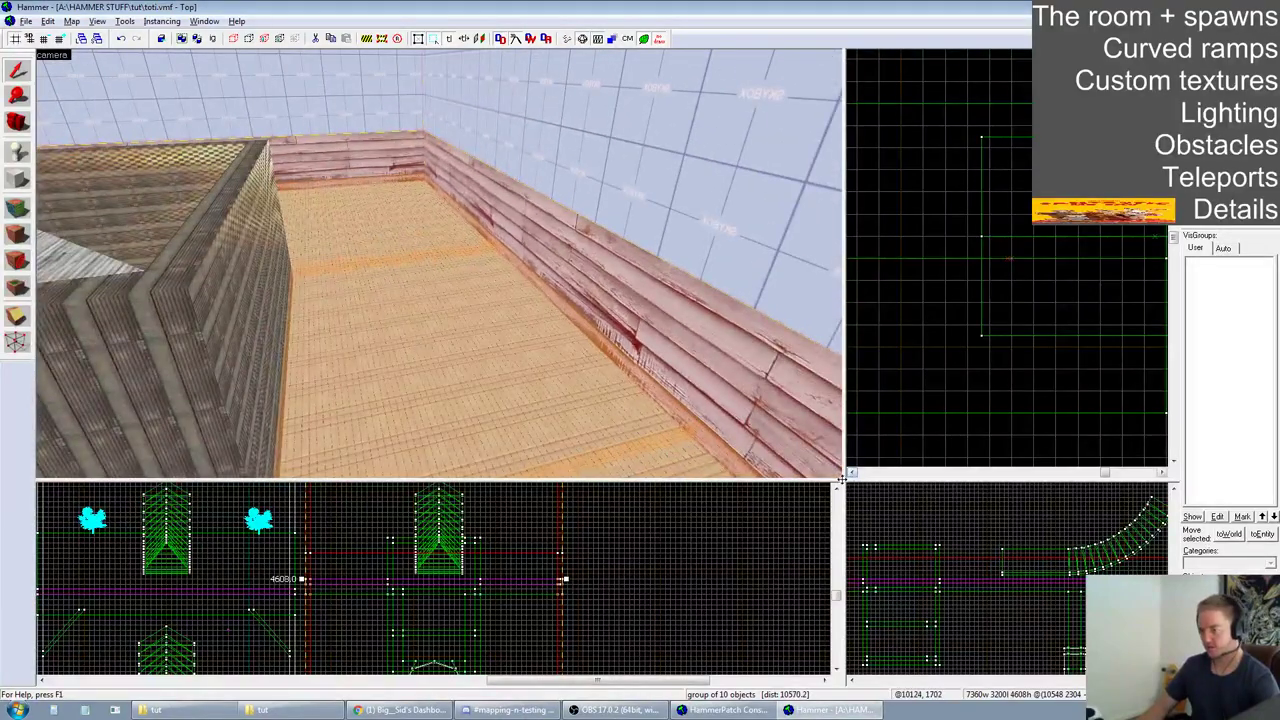
Clear the selection and prepare the Block tool with the grey weathered wood plank texture for a new primitive in the second room
{"action": "left_click_drag", "start_coordinate": [842, 480], "coordinate": [896, 192]}
{"action": "scroll", "coordinate": [500, 283], "scroll_direction": "up", "scroll_amount": 4}
{"action": "left_click", "coordinate": [755, 333]}
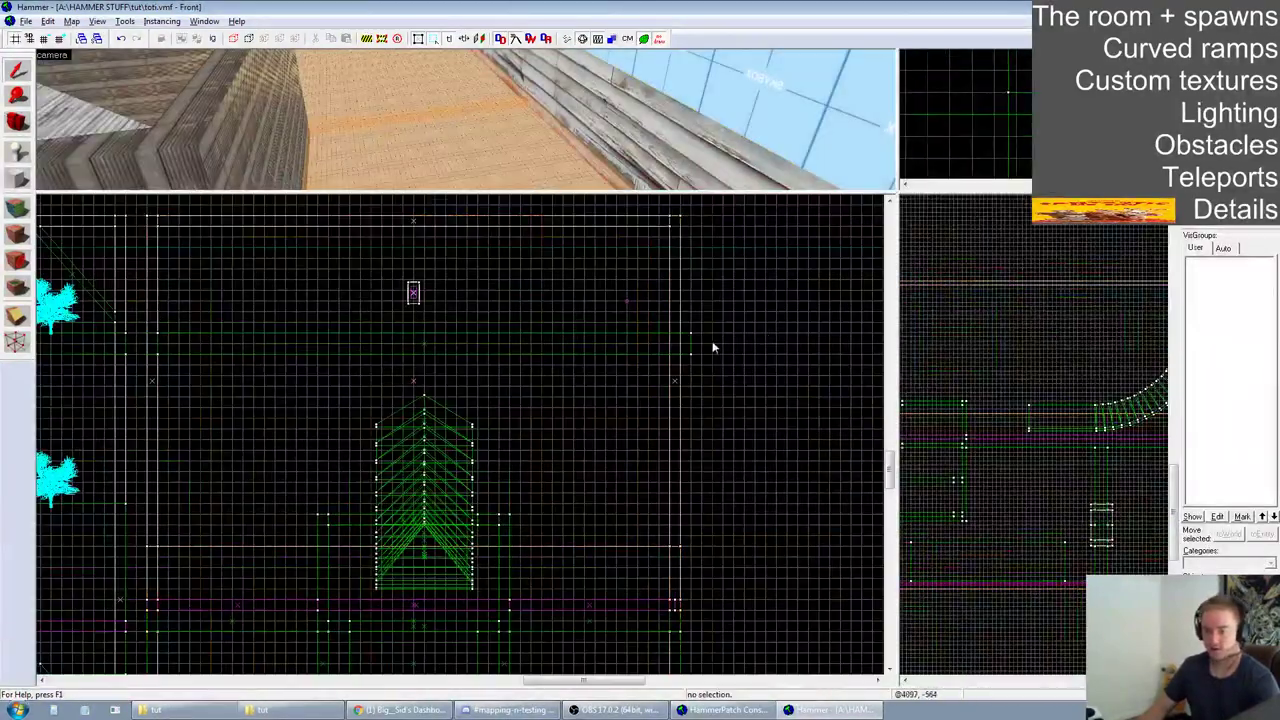
{"action": "scroll", "coordinate": [755, 333], "scroll_direction": "down", "scroll_amount": 3}
{"action": "scroll", "coordinate": [423, 357], "scroll_direction": "up", "scroll_amount": 2}
{"action": "left_click", "coordinate": [17, 178]}
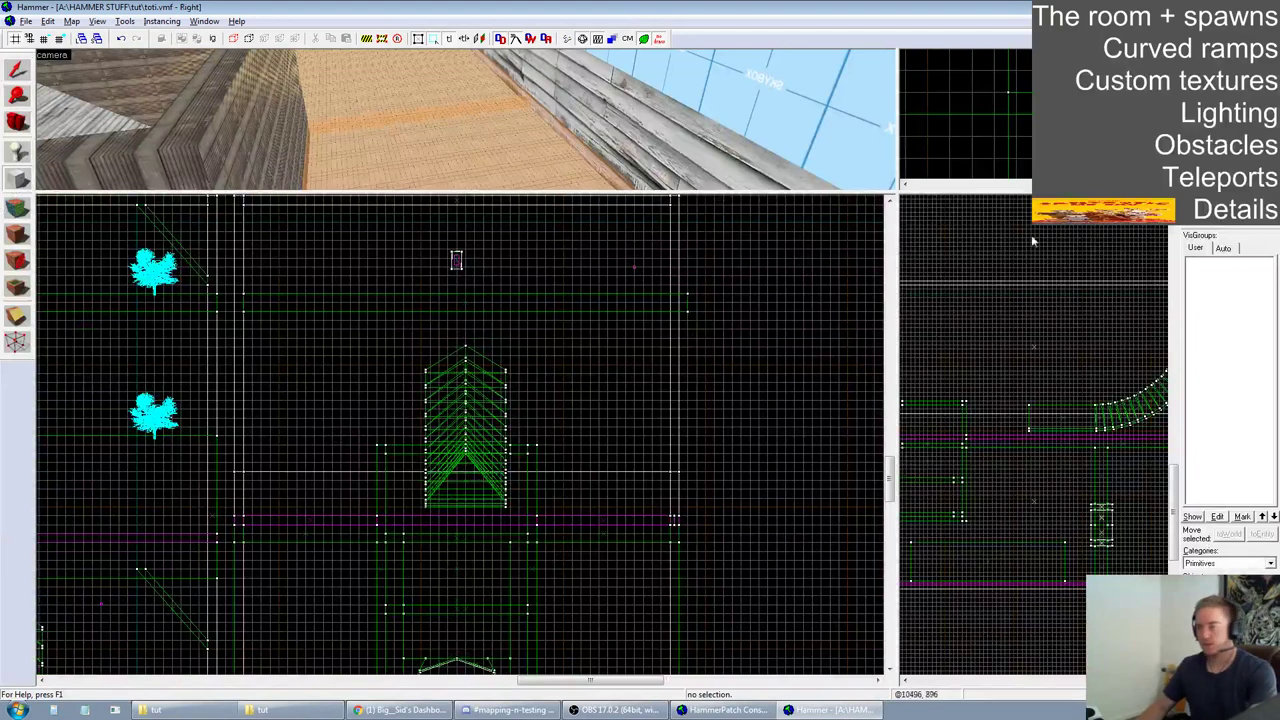
{"action": "left_click", "coordinate": [1242, 188]}
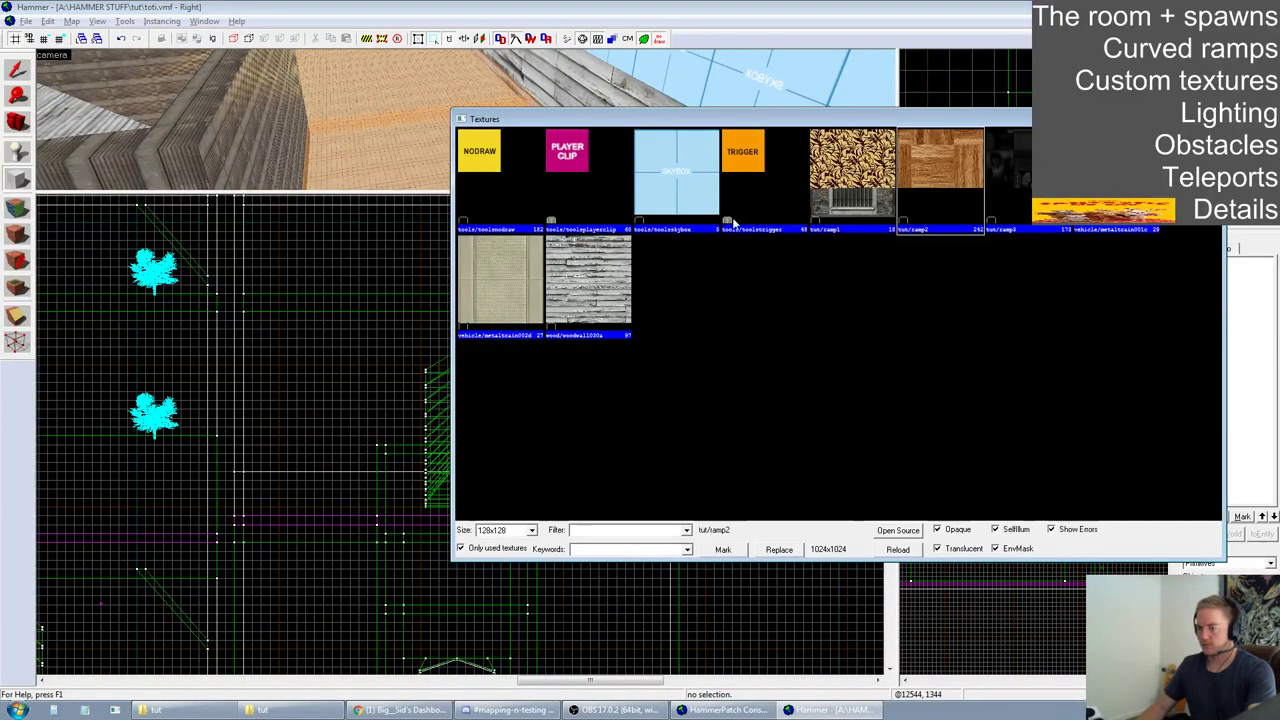
{"action": "double_click", "coordinate": [590, 270]}
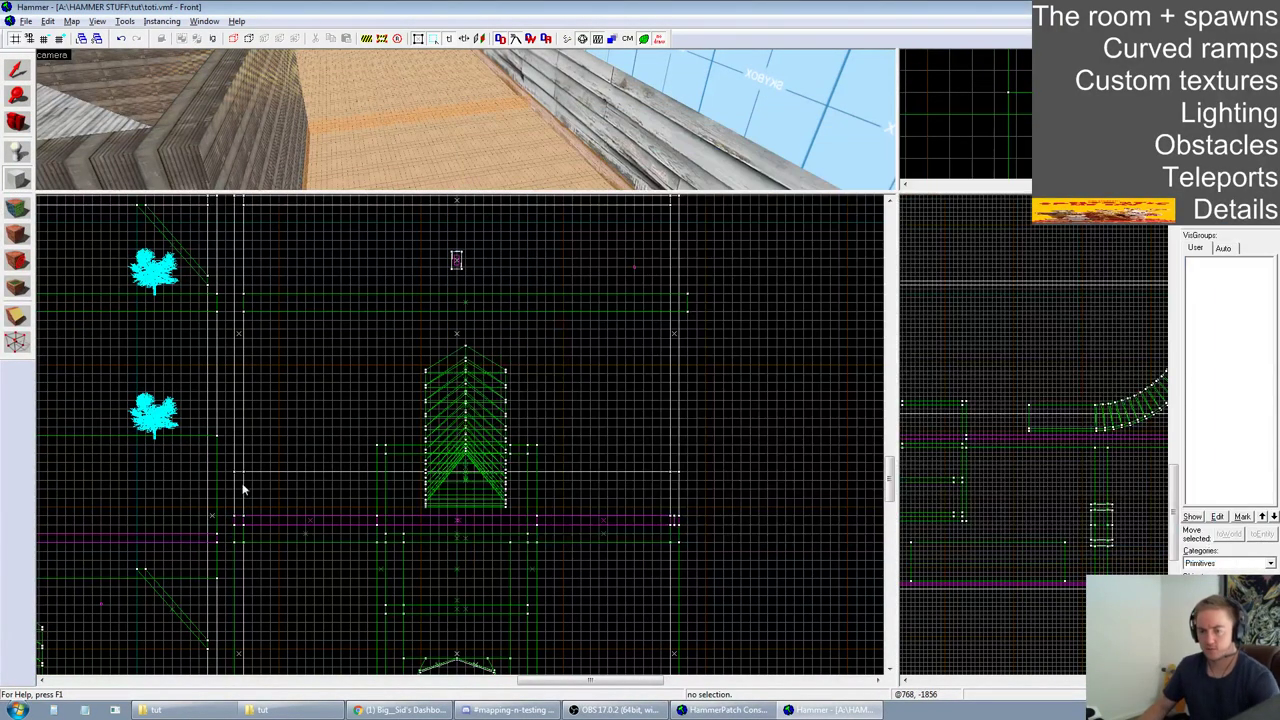
Outline a block spanning the second room above its floor, 3072 units wide and 1856 high, and narrow it to 768 units along the room
{"action": "left_click_drag", "start_coordinate": [245, 478], "coordinate": [673, 211]}
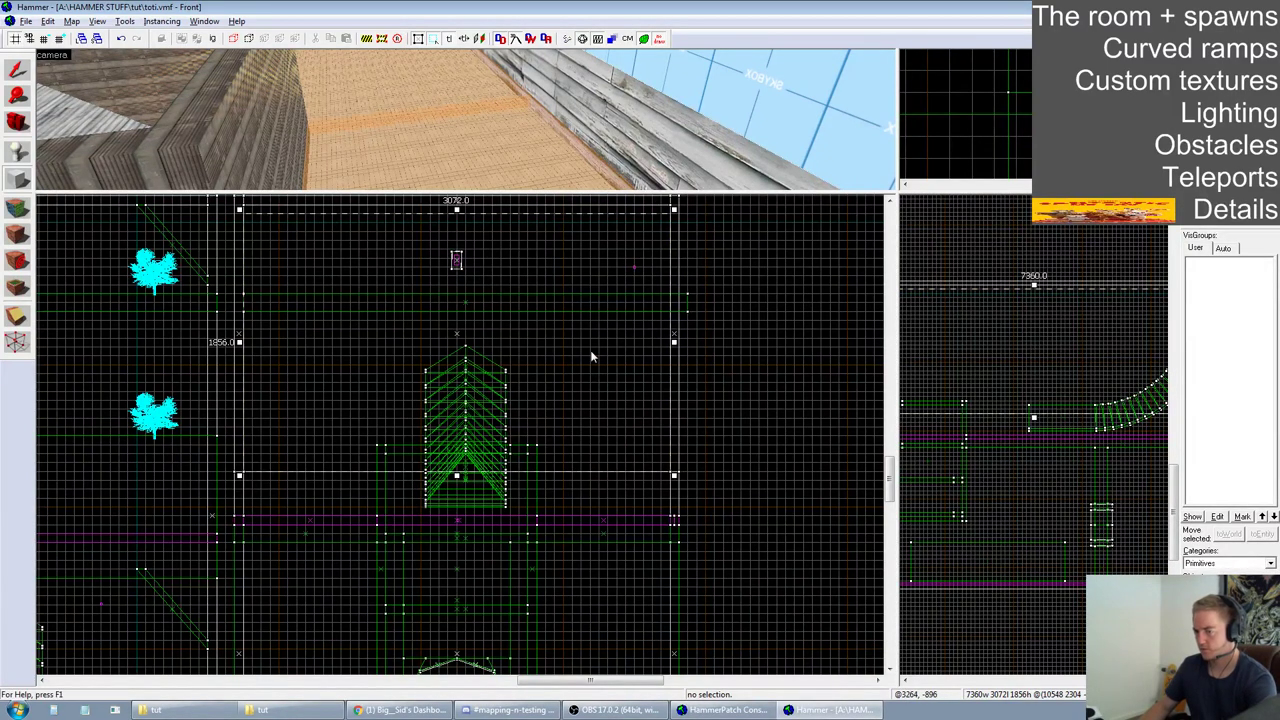
{"action": "scroll", "coordinate": [1052, 384], "scroll_direction": "down", "scroll_amount": 5}
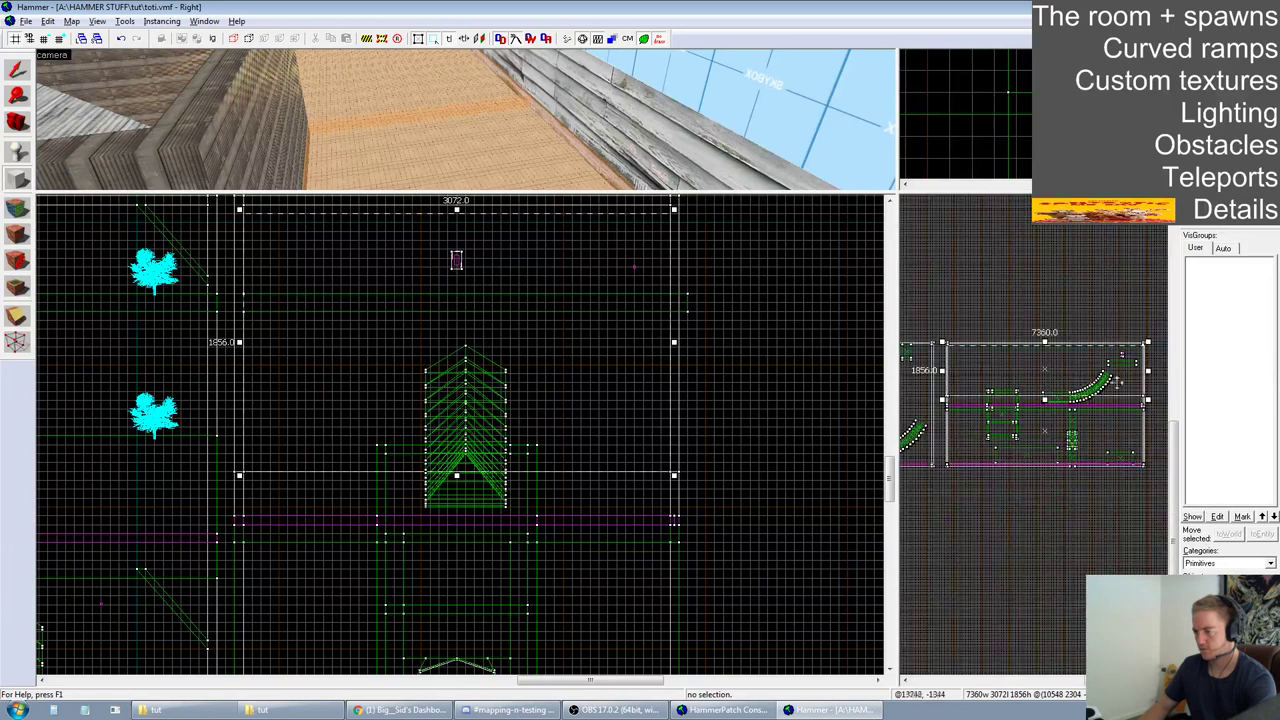
{"action": "left_click_drag", "start_coordinate": [1145, 371], "coordinate": [1058, 375]}
{"action": "left_click_drag", "start_coordinate": [943, 370], "coordinate": [1037, 377]}
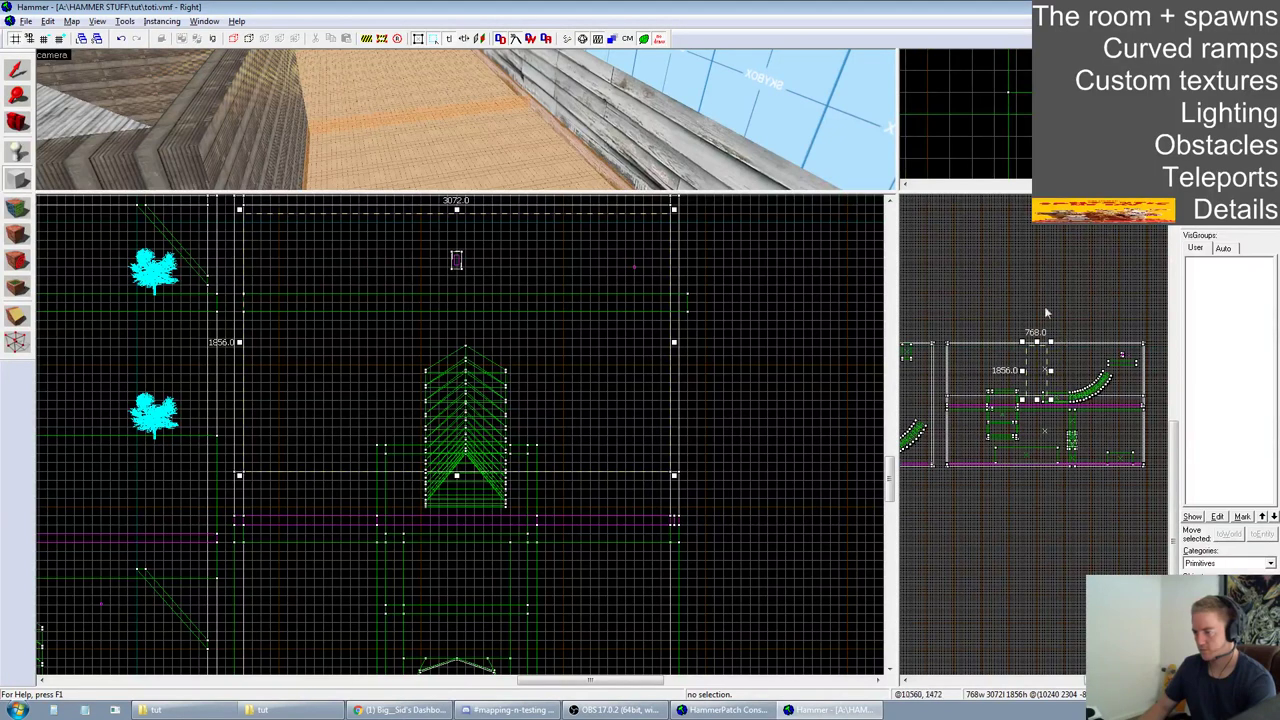
Create an arch from the outline with 12 sides, a 180-degree arc and a start angle of 0
{"action": "key", "text": "Return"}
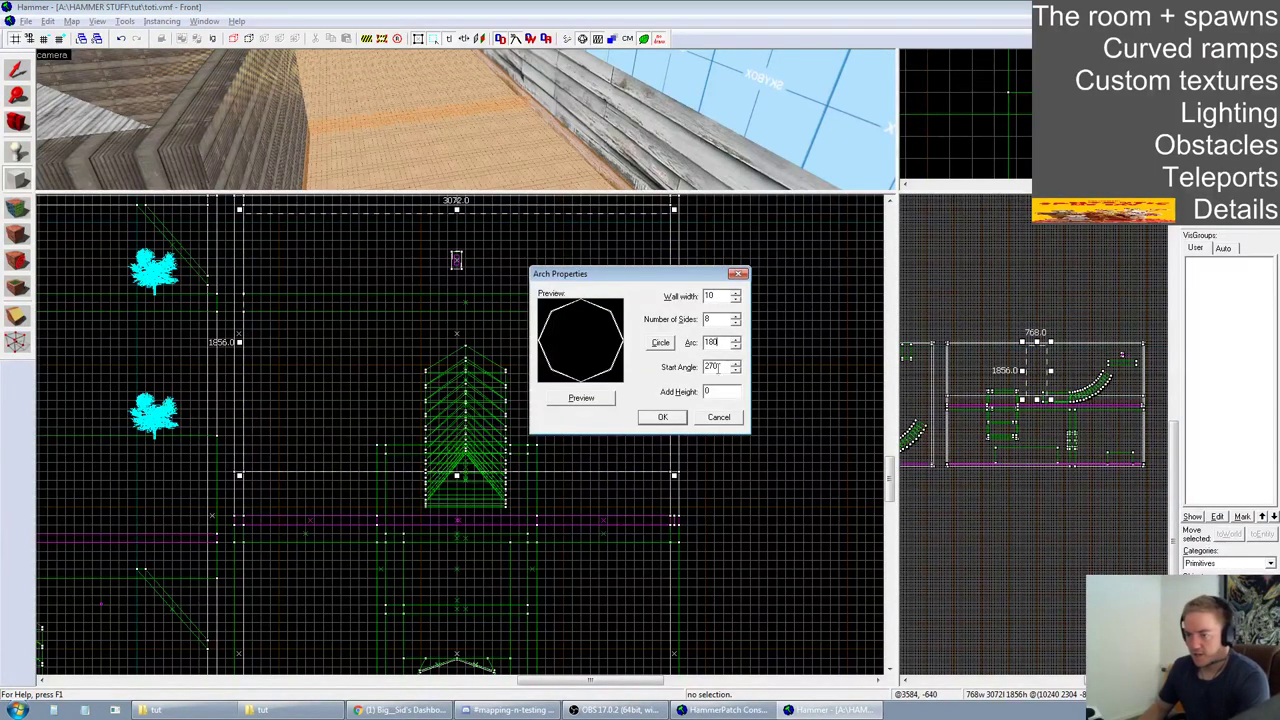
{"action": "left_click", "coordinate": [589, 398]}
{"action": "left_click_drag", "start_coordinate": [726, 367], "coordinate": [678, 372]}
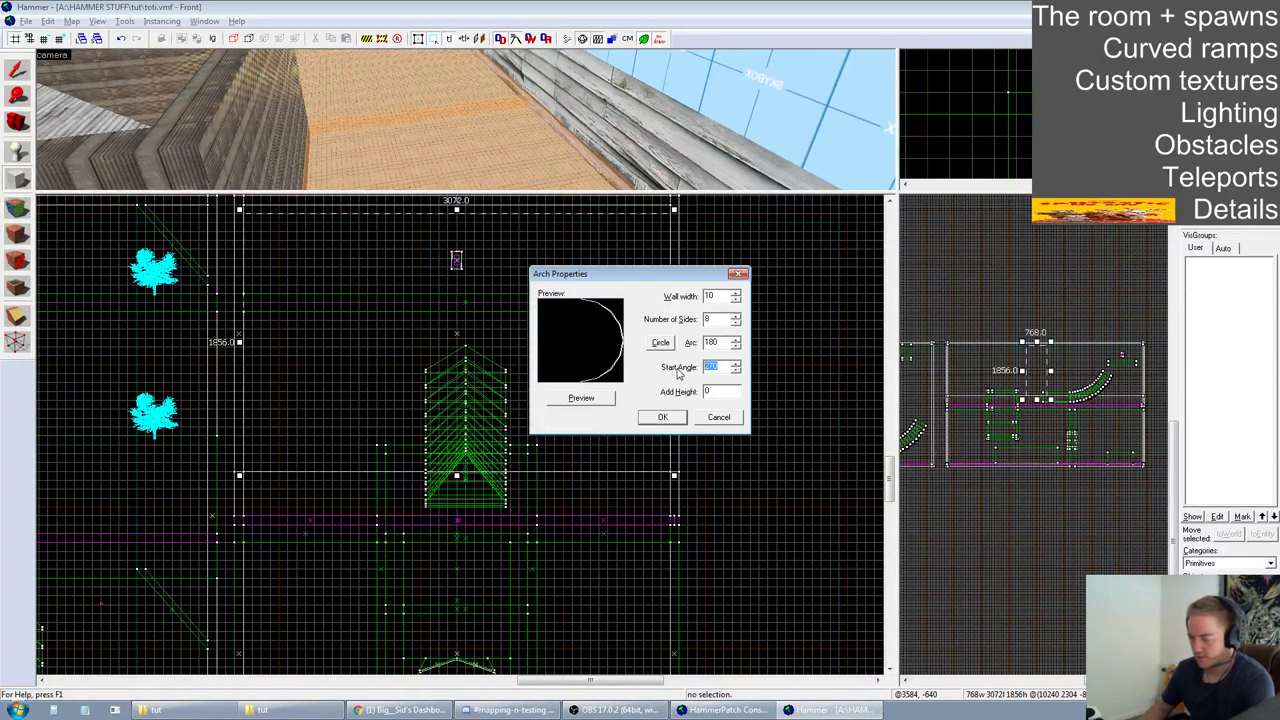
{"action": "type", "text": "0"}
{"action": "left_click", "coordinate": [600, 397]}
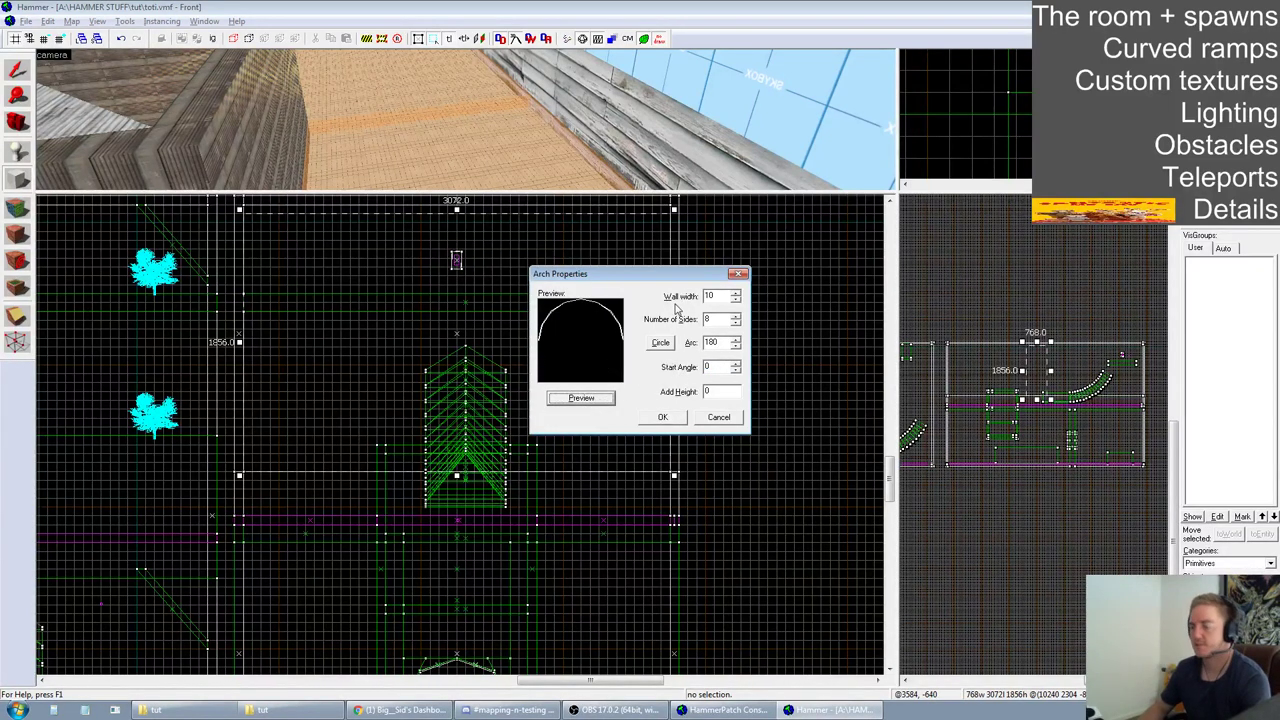
{"action": "left_click_drag", "start_coordinate": [714, 319], "coordinate": [671, 322]}
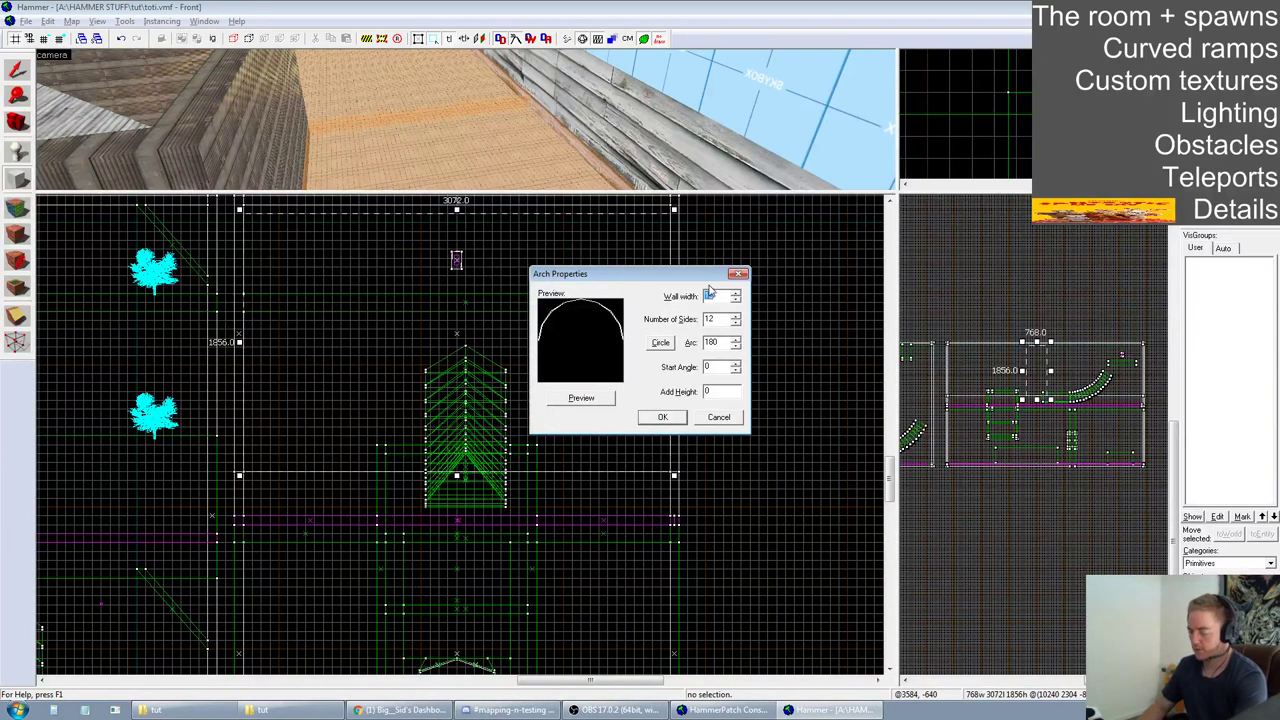
{"action": "left_click", "coordinate": [674, 420]}
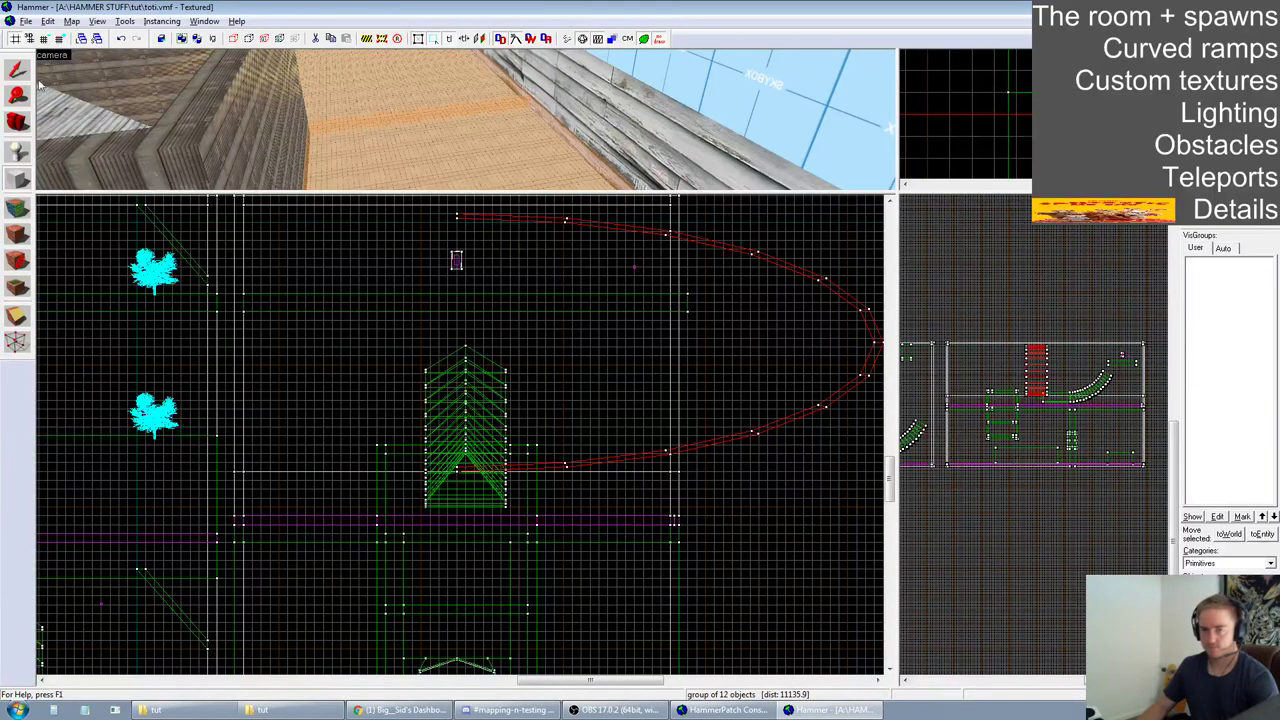
Rotate the arch upright and resize it to 3072 units wide and 1856 high so it spans the room from wall to wall
{"action": "scroll", "coordinate": [570, 285], "scroll_direction": "down", "scroll_amount": 5}
{"action": "scroll", "coordinate": [620, 275], "scroll_direction": "up", "scroll_amount": 3}
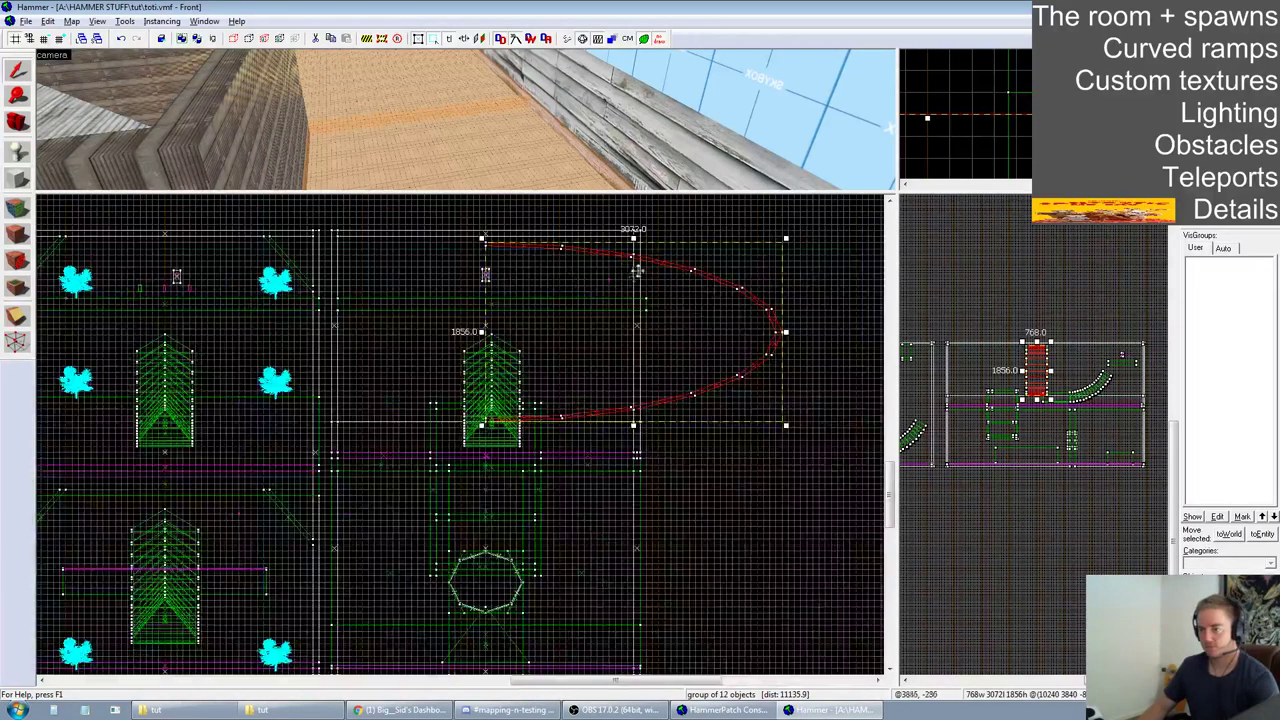
{"action": "left_click_drag", "start_coordinate": [483, 239], "coordinate": [574, 431]}
{"action": "left_click_drag", "start_coordinate": [676, 311], "coordinate": [528, 358]}
{"action": "left_click", "coordinate": [563, 506]}
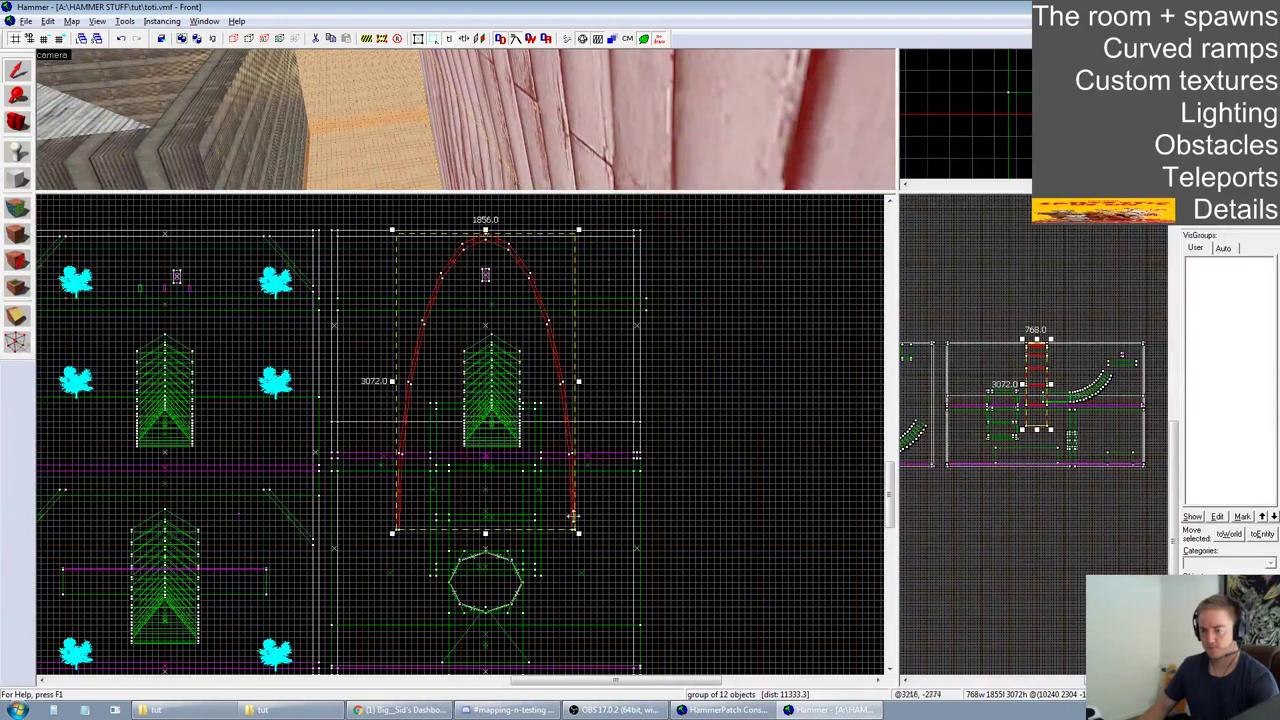
{"action": "left_click_drag", "start_coordinate": [578, 533], "coordinate": [637, 425]}
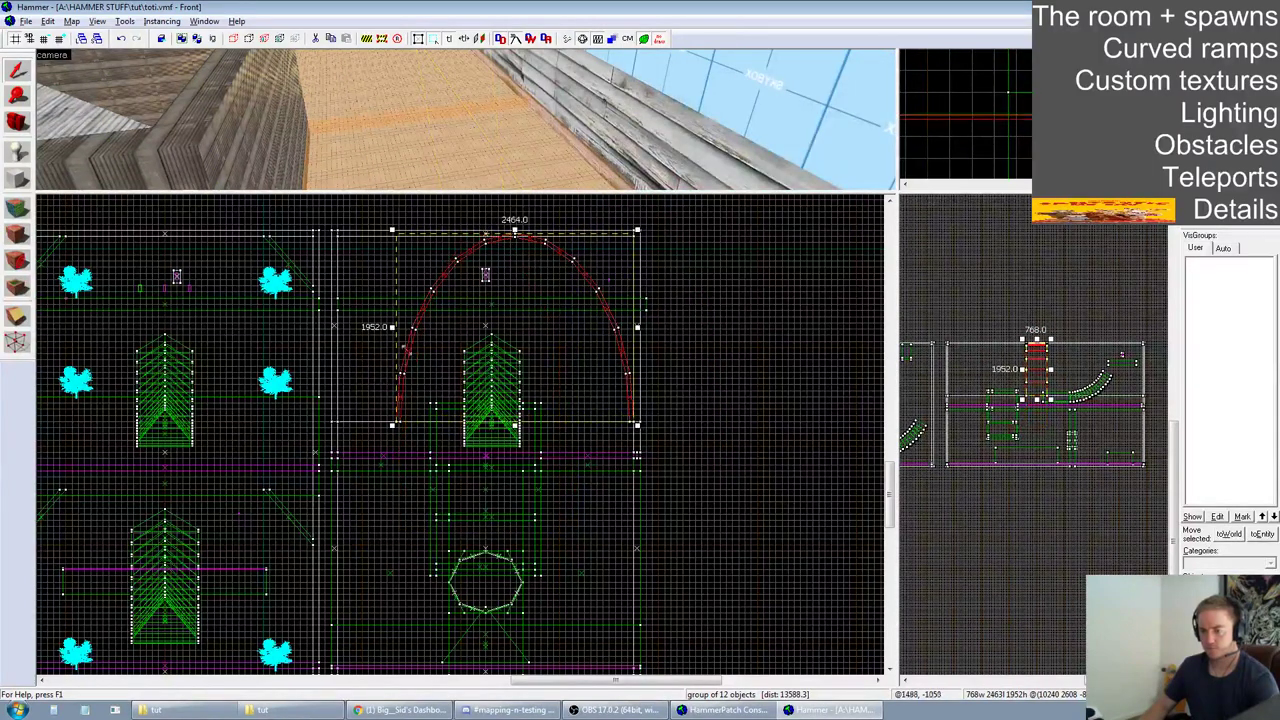
{"action": "left_click_drag", "start_coordinate": [391, 328], "coordinate": [334, 327]}
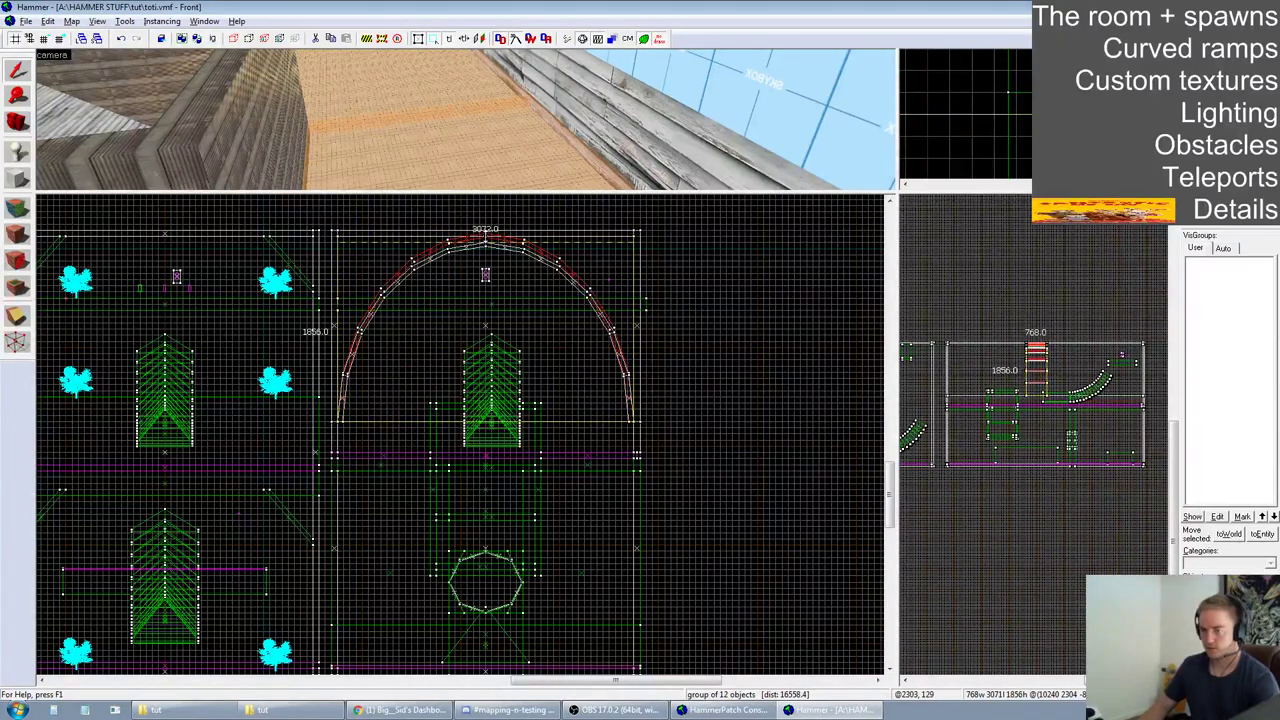
Check the arch in the 3D view and tie it to a func_detail entity
{"action": "scroll", "coordinate": [629, 405], "scroll_direction": "up", "scroll_amount": 2}
{"action": "scroll", "coordinate": [543, 380], "scroll_direction": "down", "scroll_amount": 3}
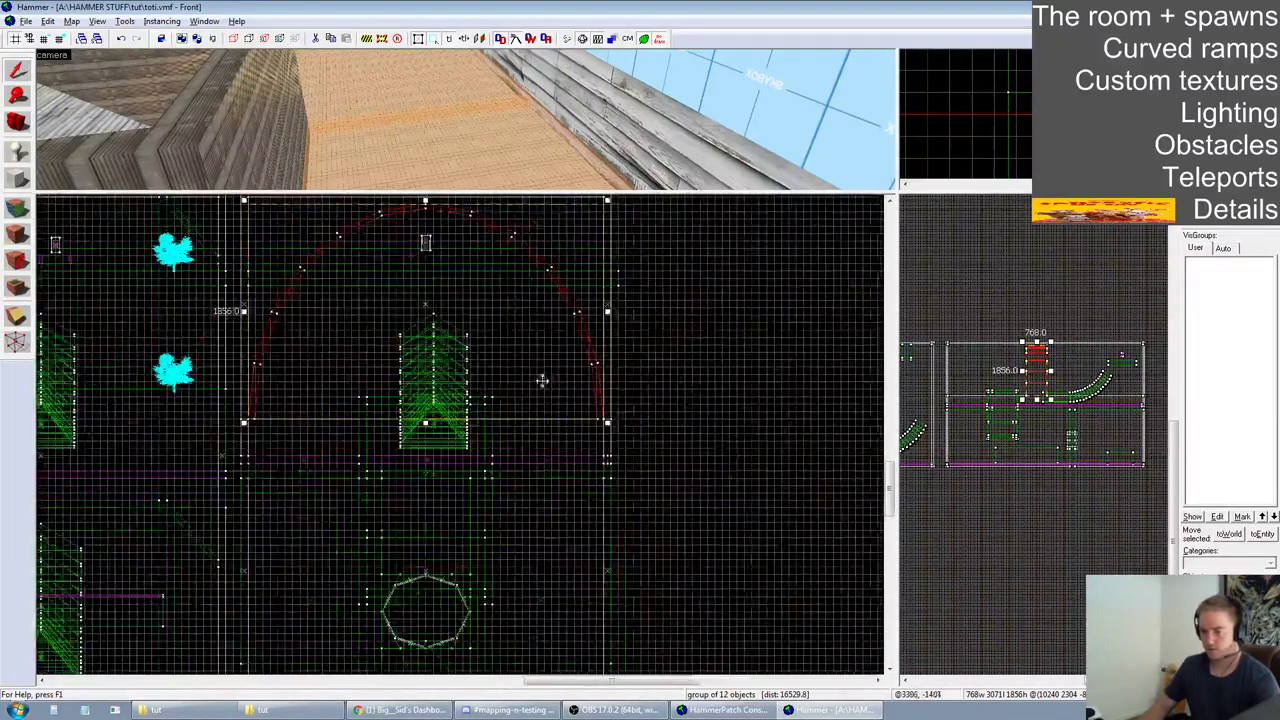
{"action": "scroll", "coordinate": [270, 406], "scroll_direction": "up", "scroll_amount": 3}
{"action": "left_click_drag", "start_coordinate": [892, 191], "coordinate": [1001, 558]}
{"action": "key", "text": "z"}
{"action": "key", "text": "s"}
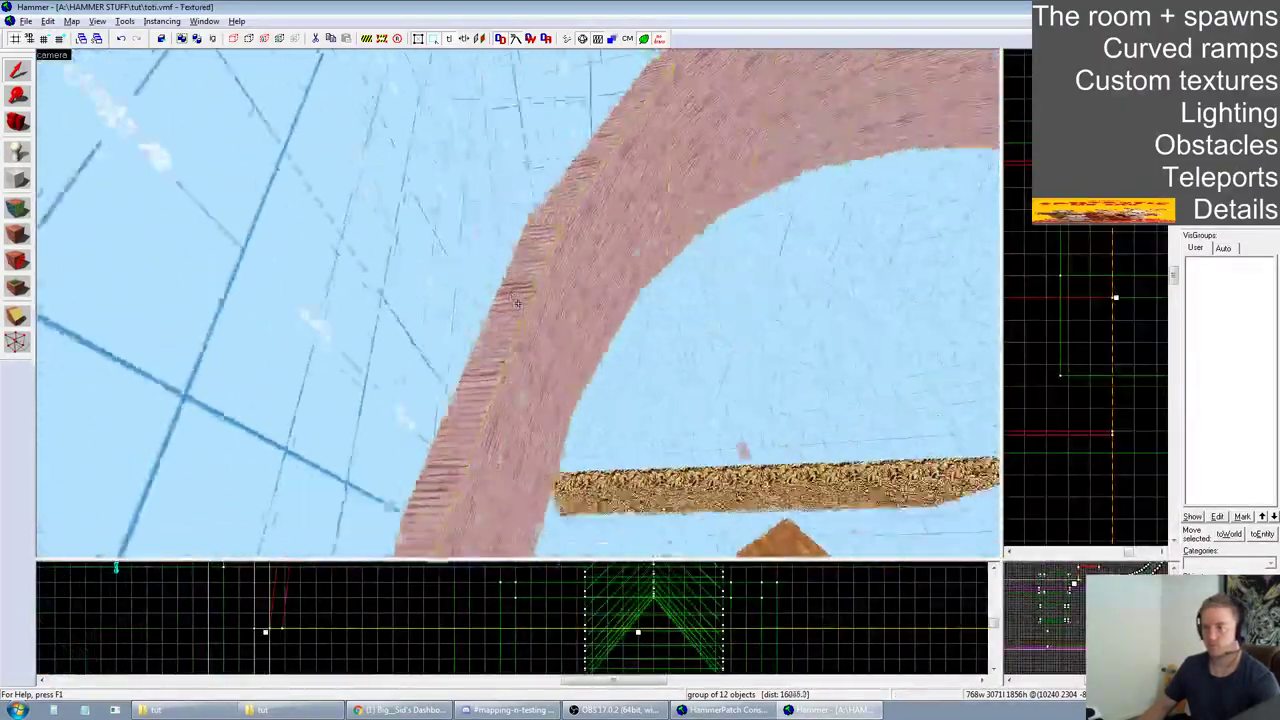
{"action": "key", "text": "d"}
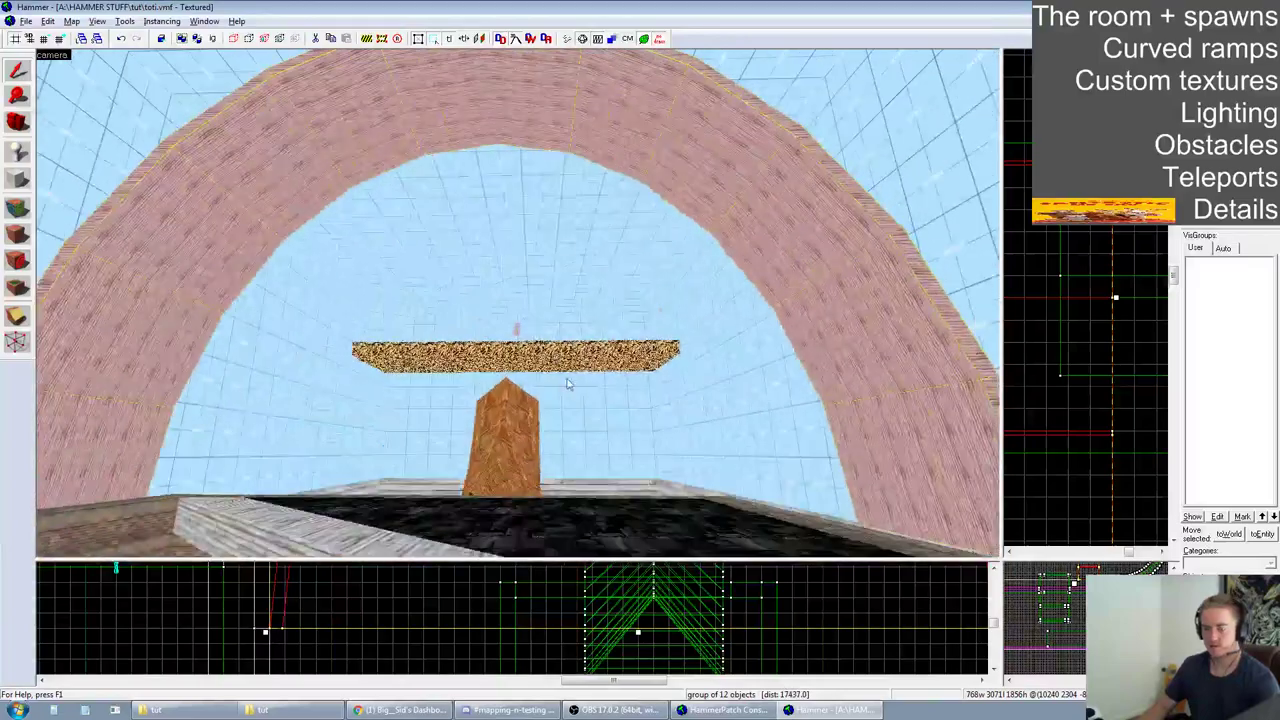
{"action": "key", "text": "ctrl+t"}
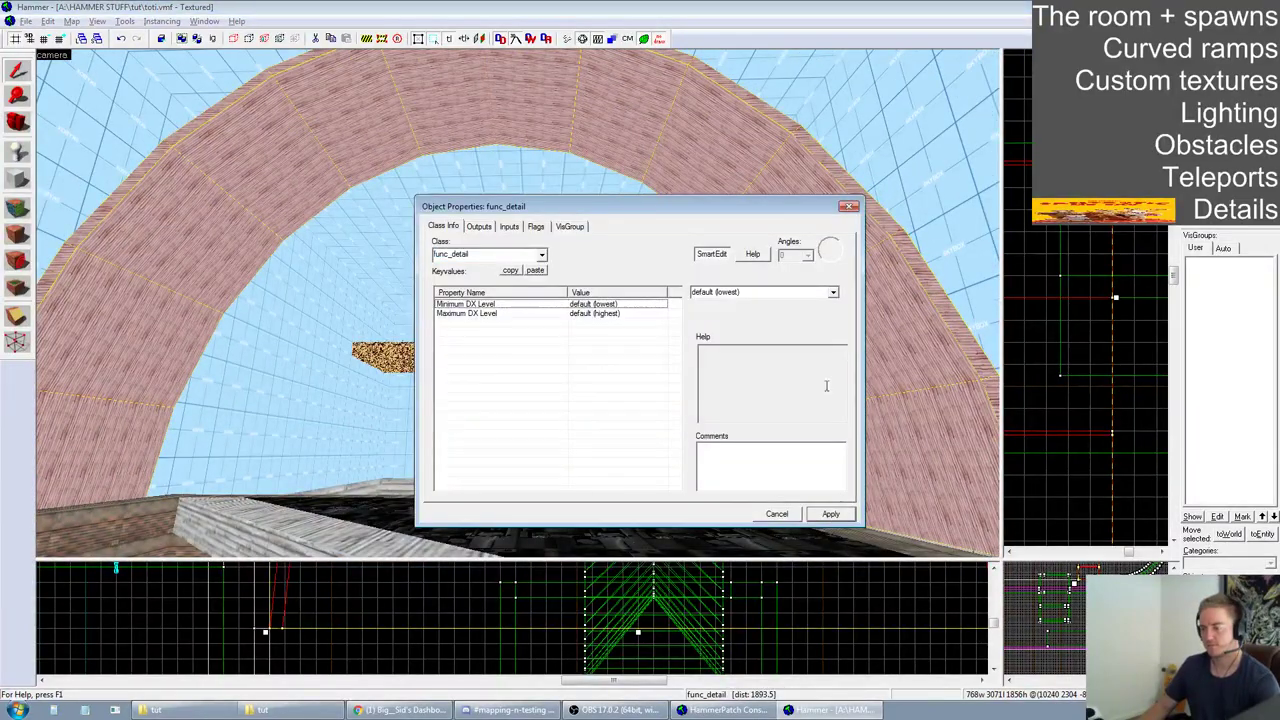
{"action": "left_click", "coordinate": [849, 206]}
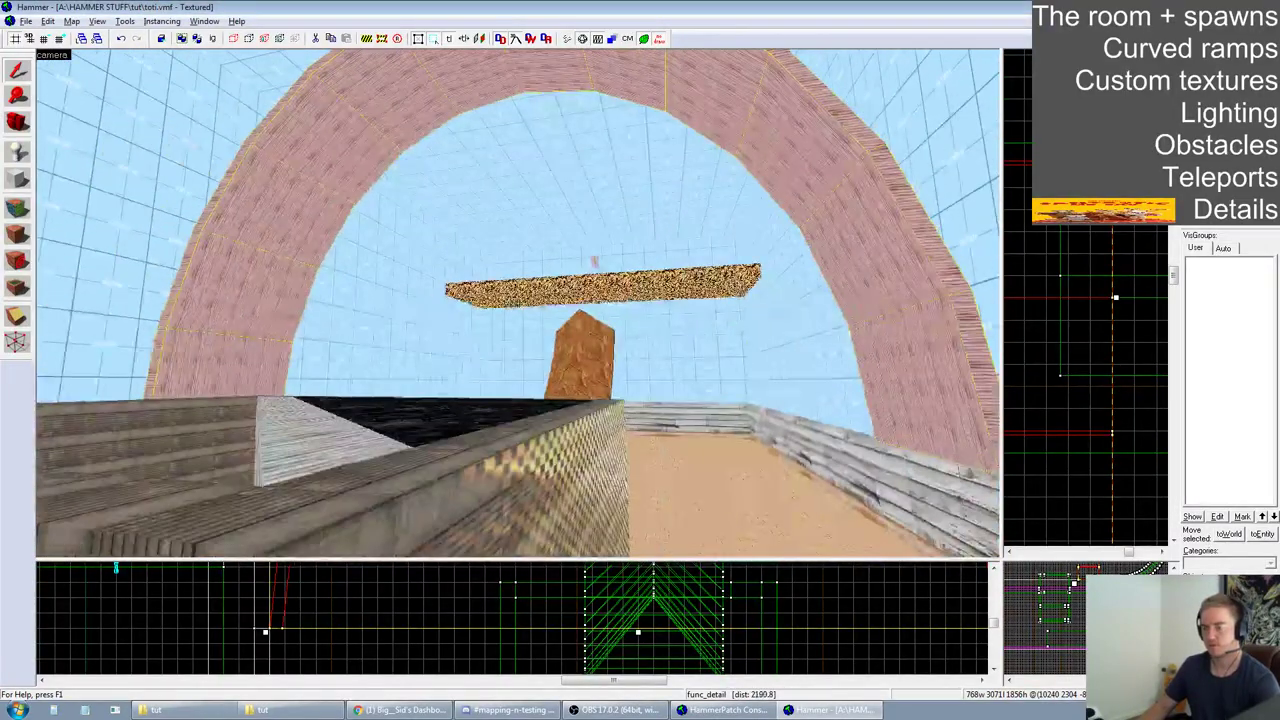
Place an entity on top of the large box behind the arch and set its class to prop_static
{"action": "key", "text": "w"}
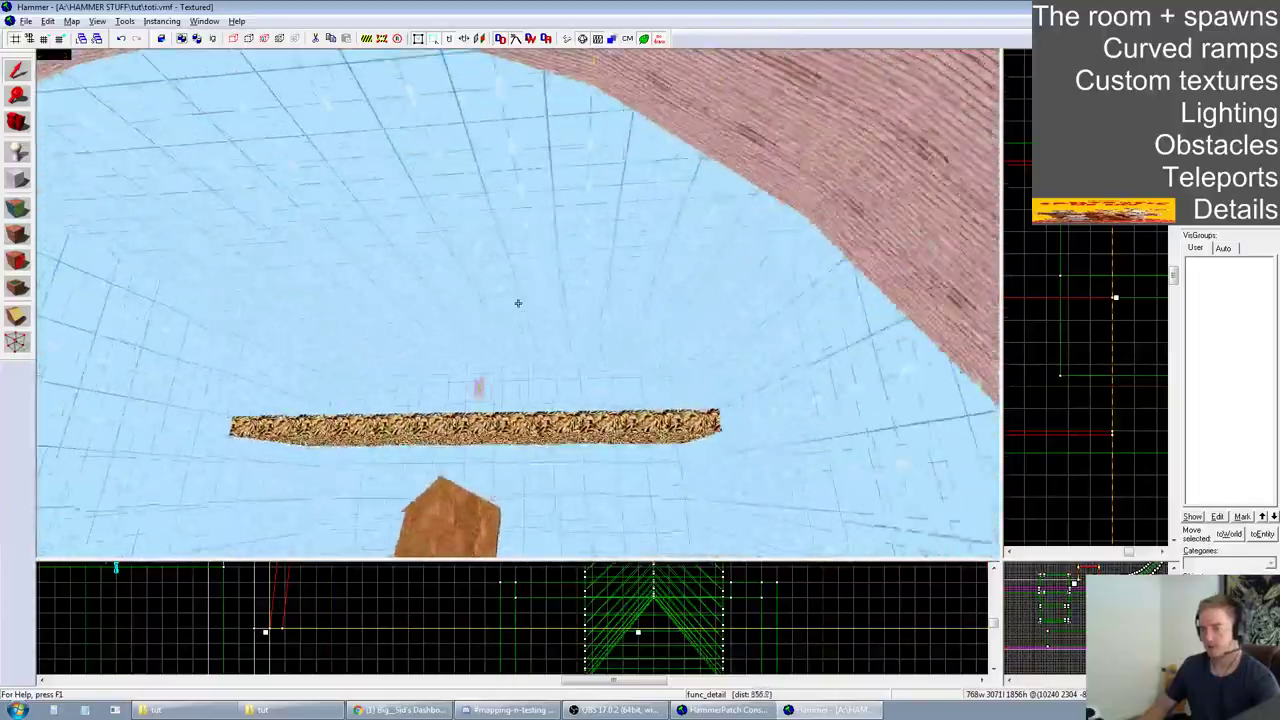
{"action": "key", "text": "s"}
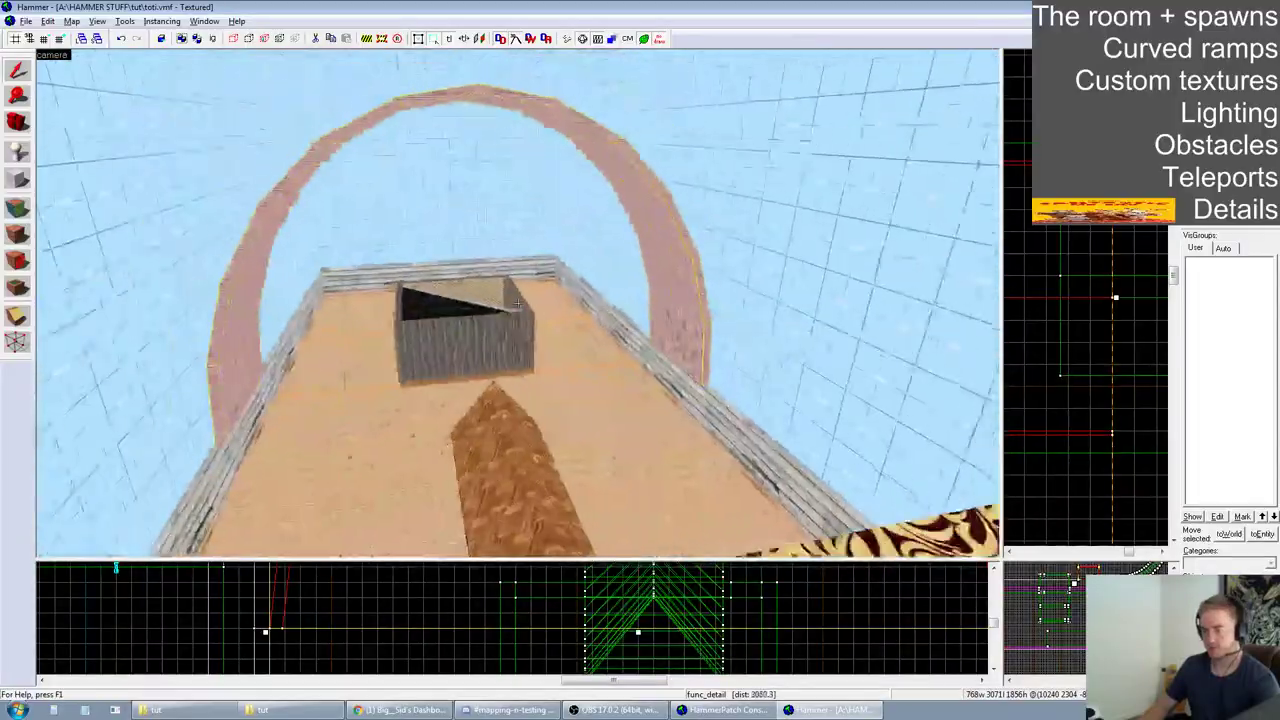
{"action": "key", "text": "w"}
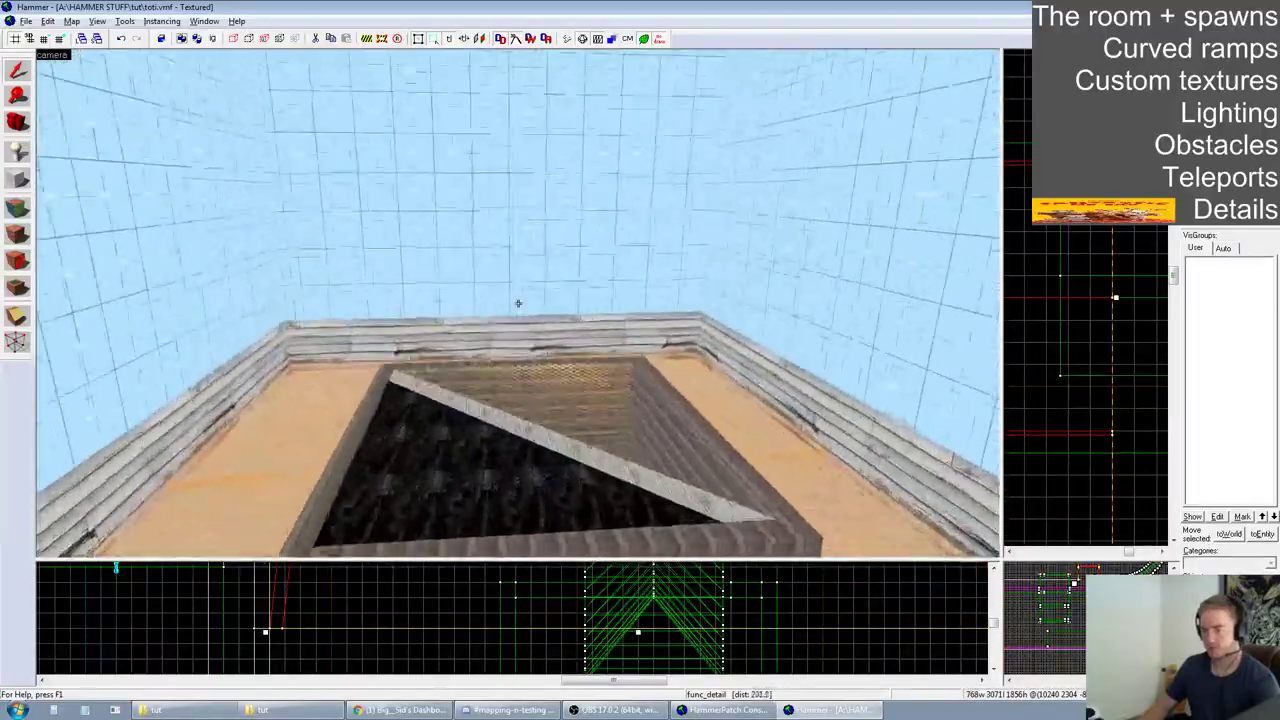
{"action": "key", "text": "w"}
{"action": "key", "text": "z"}
{"action": "left_click", "coordinate": [17, 152]}
{"action": "left_click", "coordinate": [538, 458]}
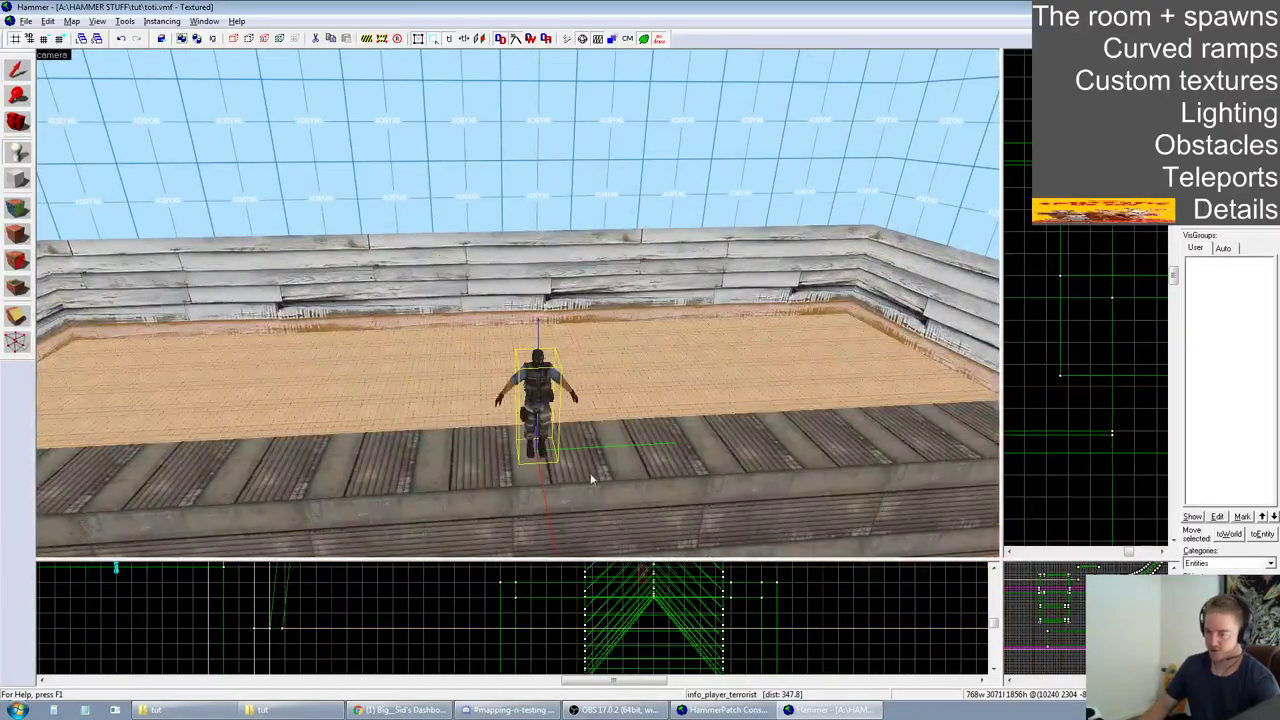
{"action": "key", "text": "alt+Return"}
{"action": "left_click", "coordinate": [541, 254]}
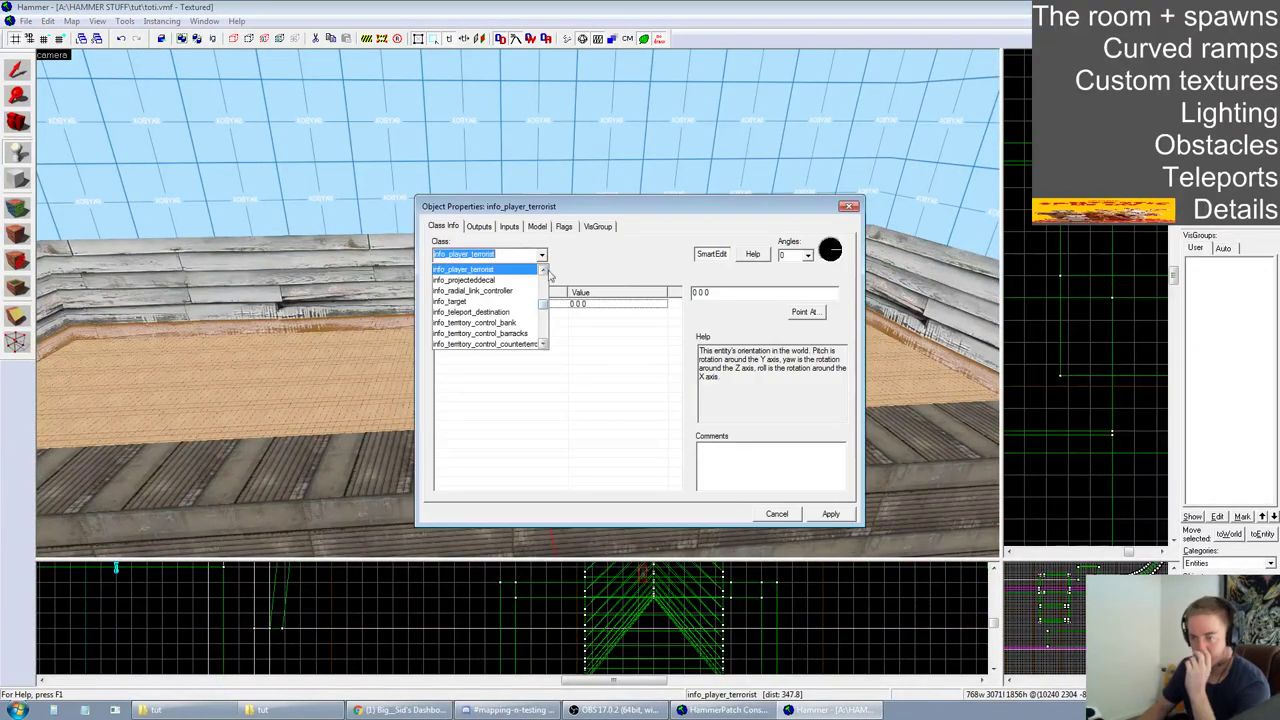
{"action": "left_click_drag", "start_coordinate": [545, 305], "coordinate": [545, 325]}
{"action": "left_click", "coordinate": [452, 301]}
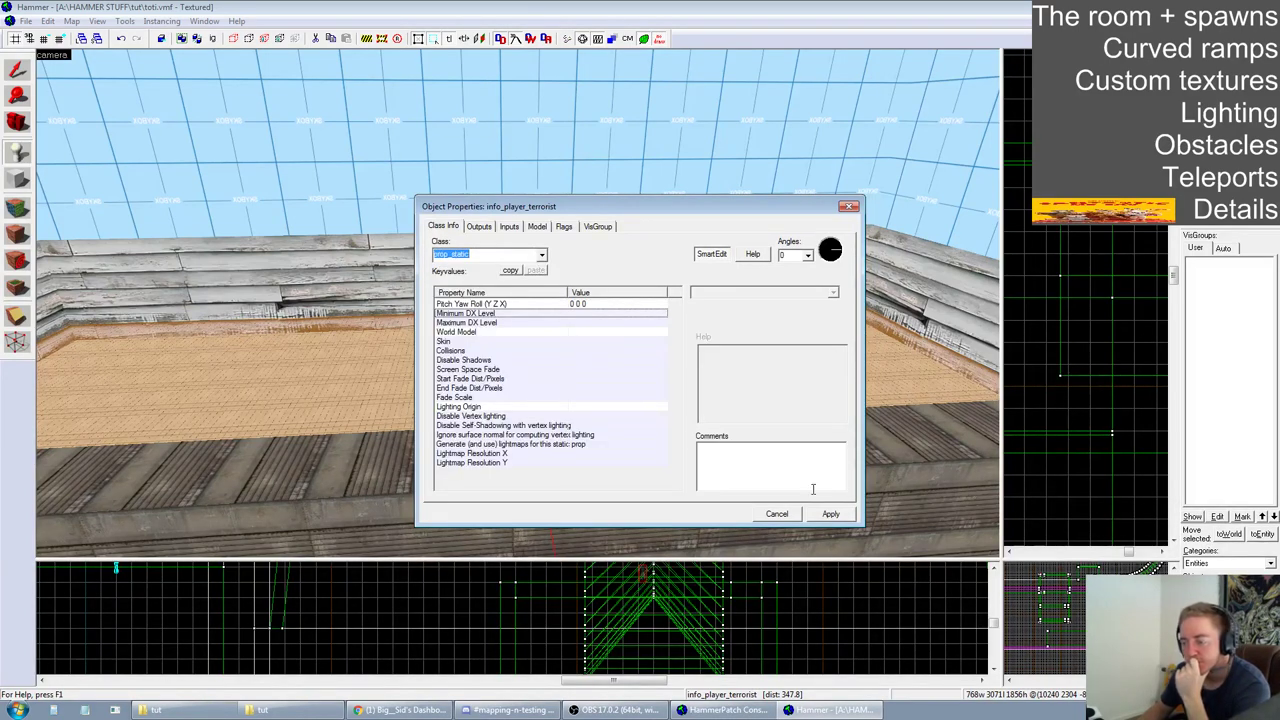
Assign the surfivory bigshittree.mdl world model to the new static prop and apply it
{"action": "left_click", "coordinate": [580, 333]}
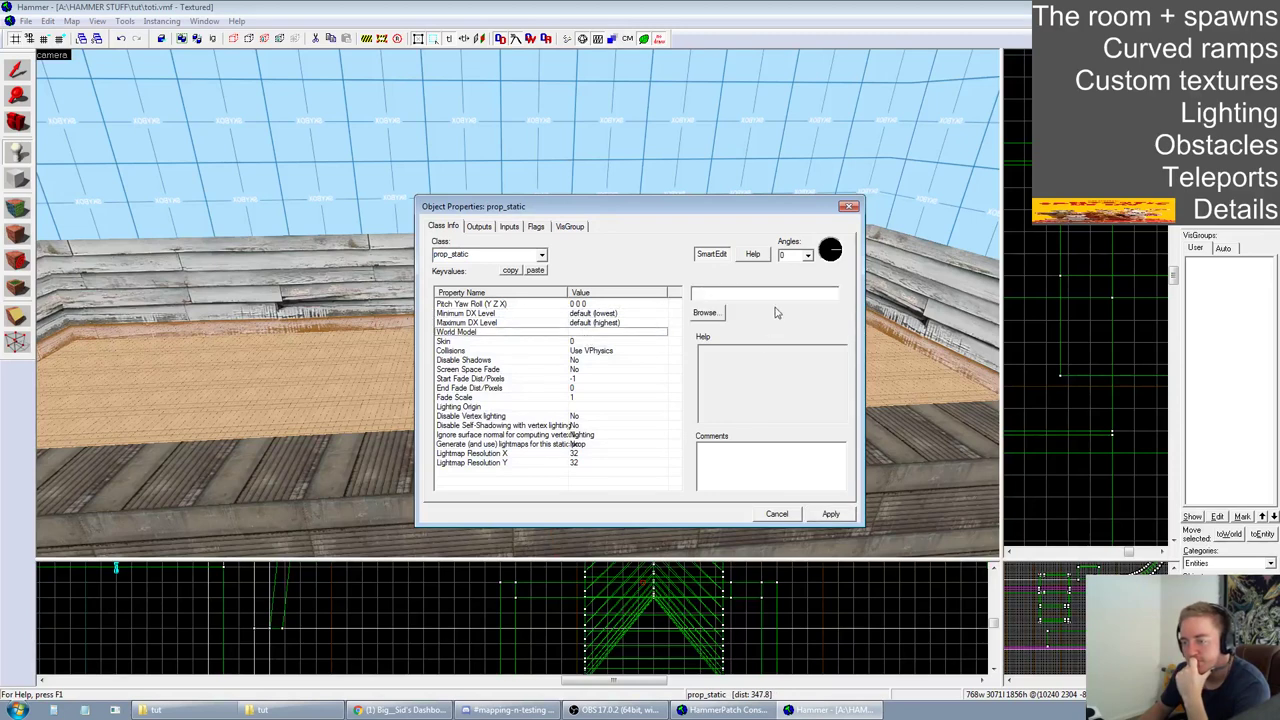
{"action": "left_click", "coordinate": [704, 313]}
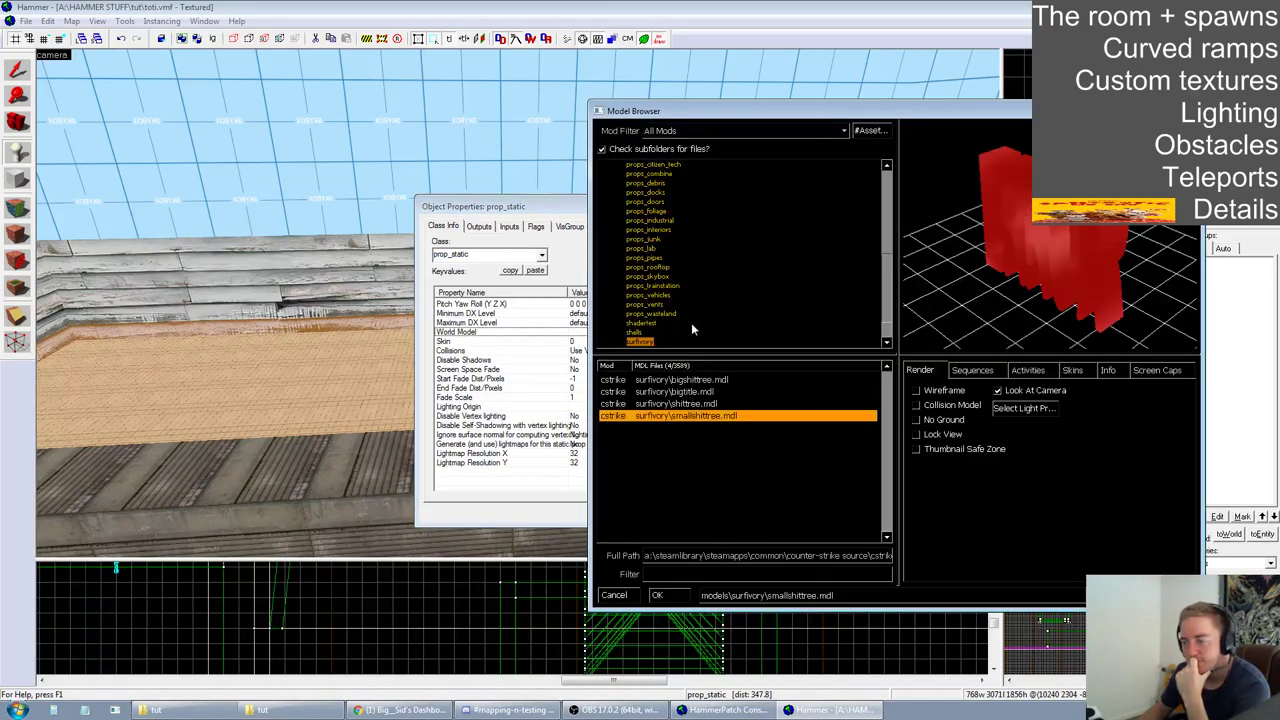
{"action": "left_click", "coordinate": [700, 392]}
{"action": "left_click", "coordinate": [702, 381]}
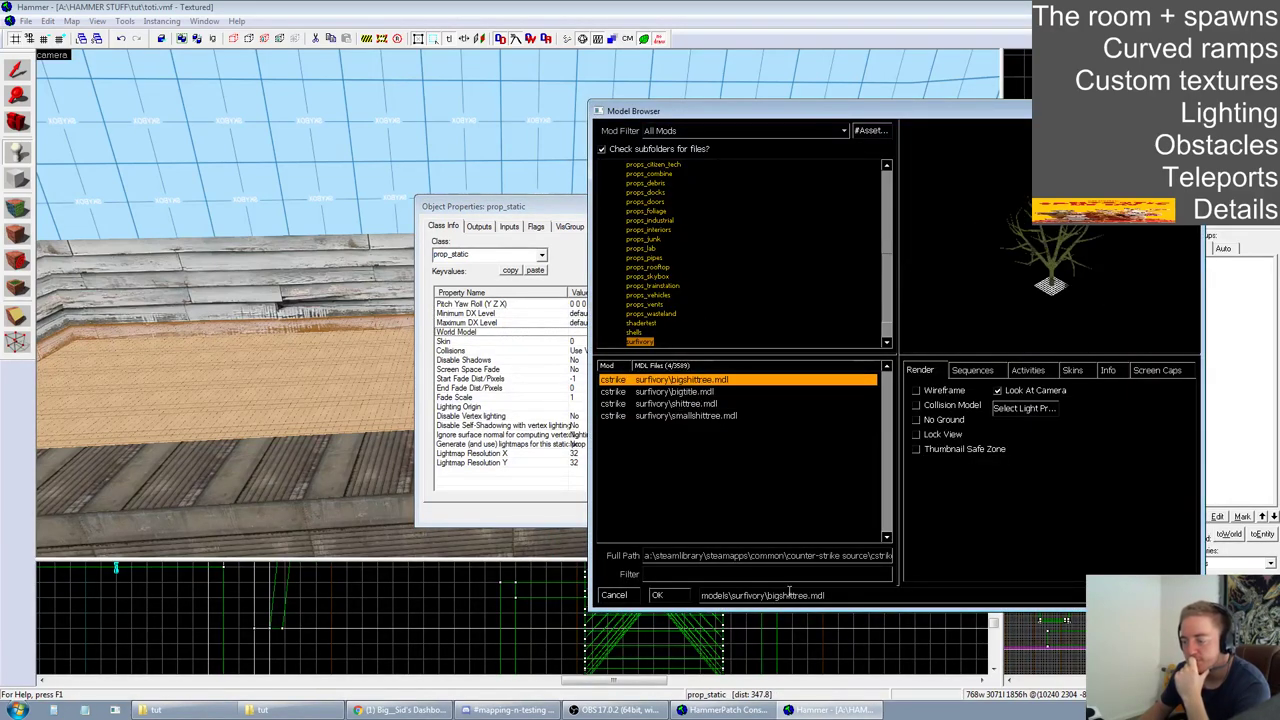
{"action": "left_click", "coordinate": [657, 595]}
{"action": "left_click", "coordinate": [835, 514]}
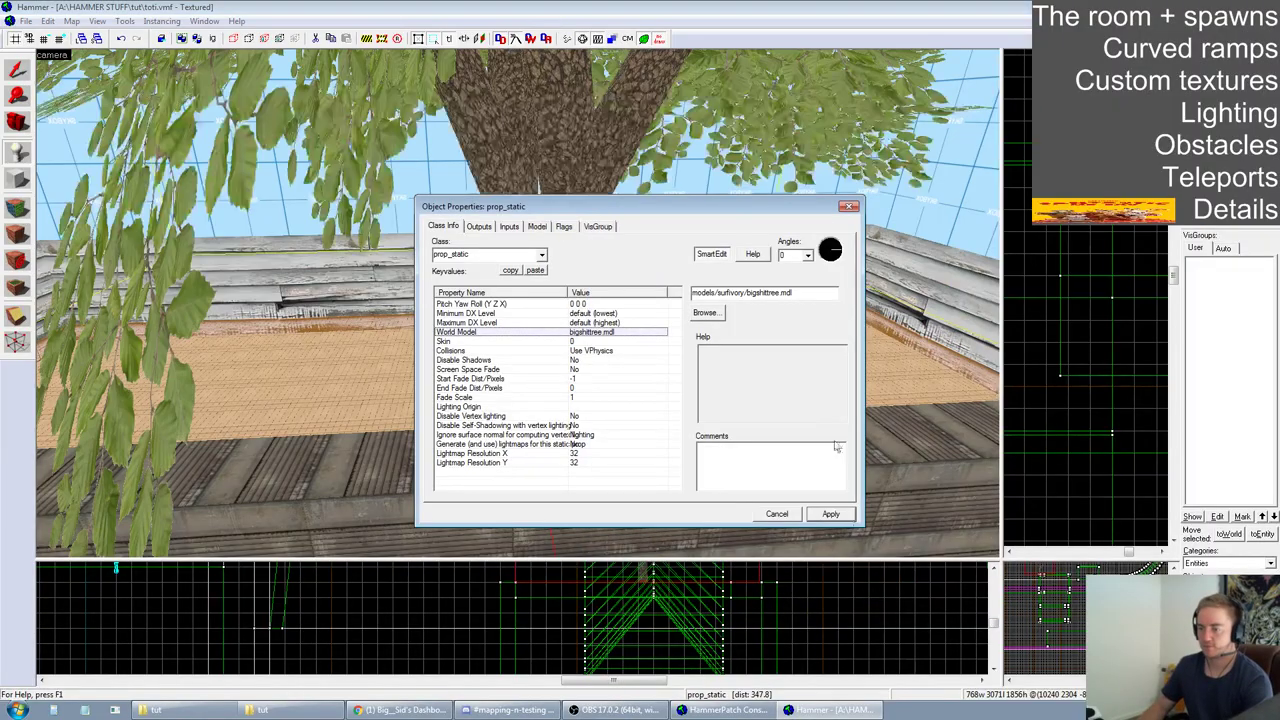
{"action": "left_click", "coordinate": [851, 208]}
Check the tree in 3D, then compile the map with normal BSP, fast VIS and fast RAD, without launching the game
{"action": "key", "text": "z"}
{"action": "key", "text": "w"}
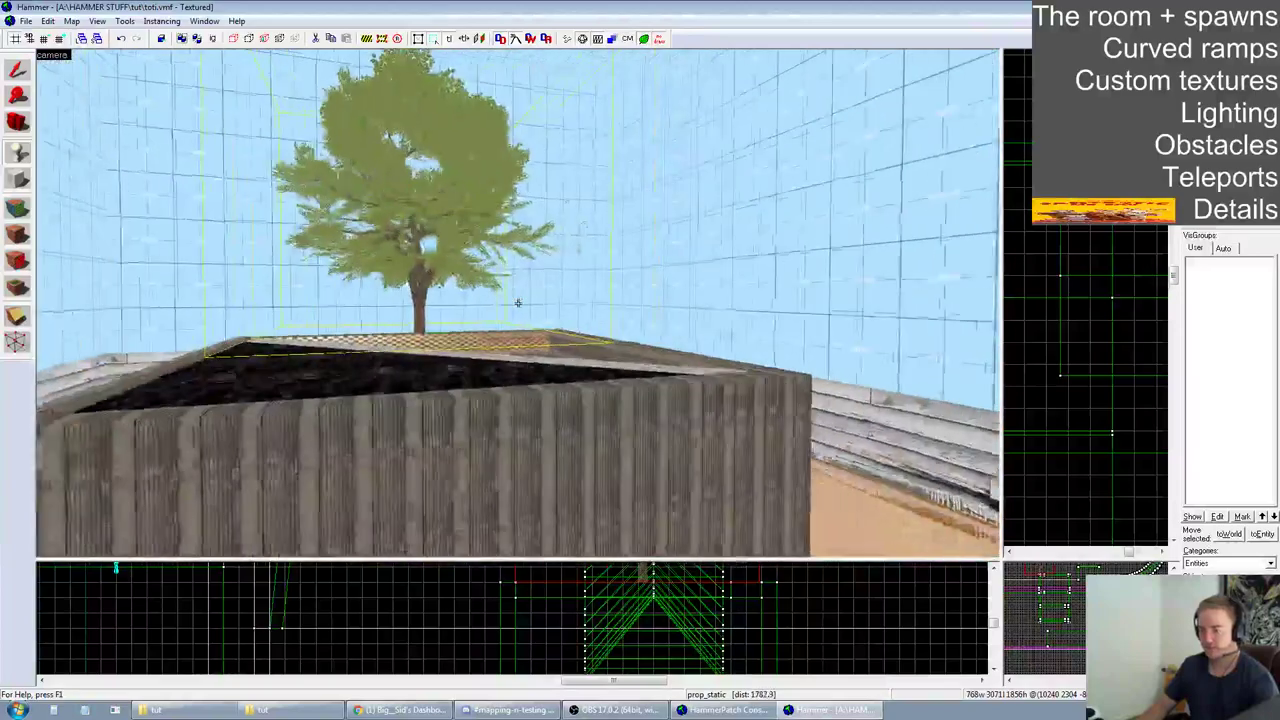
{"action": "key", "text": "s"}
{"action": "key", "text": "s"}
{"action": "left_click", "coordinate": [26, 21]}
{"action": "left_click", "coordinate": [110, 181]}
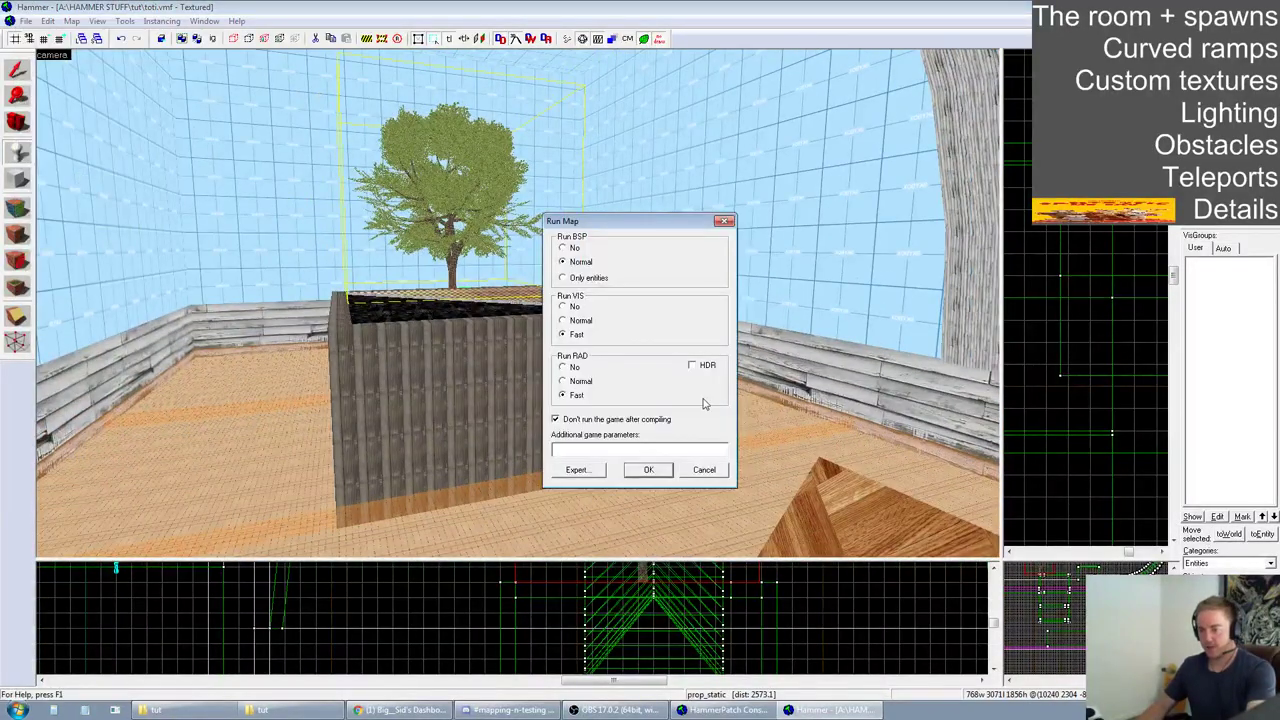
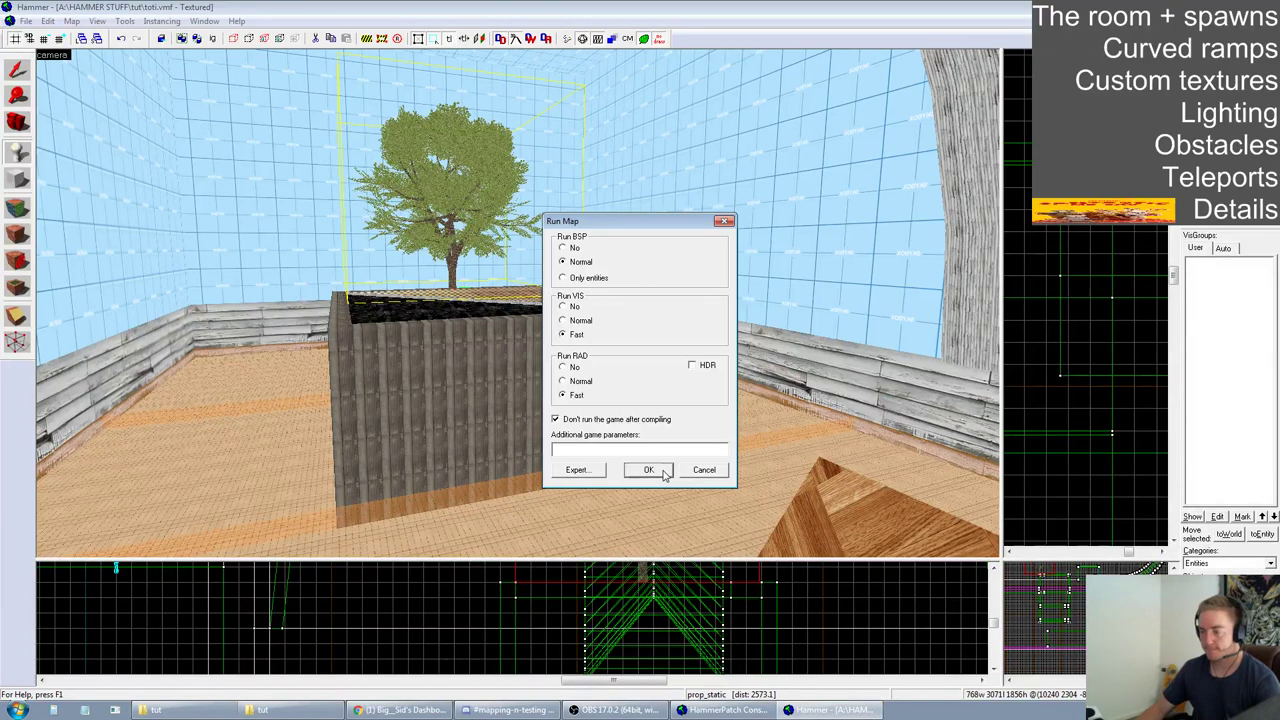
{"action": "left_click", "coordinate": [648, 470]}
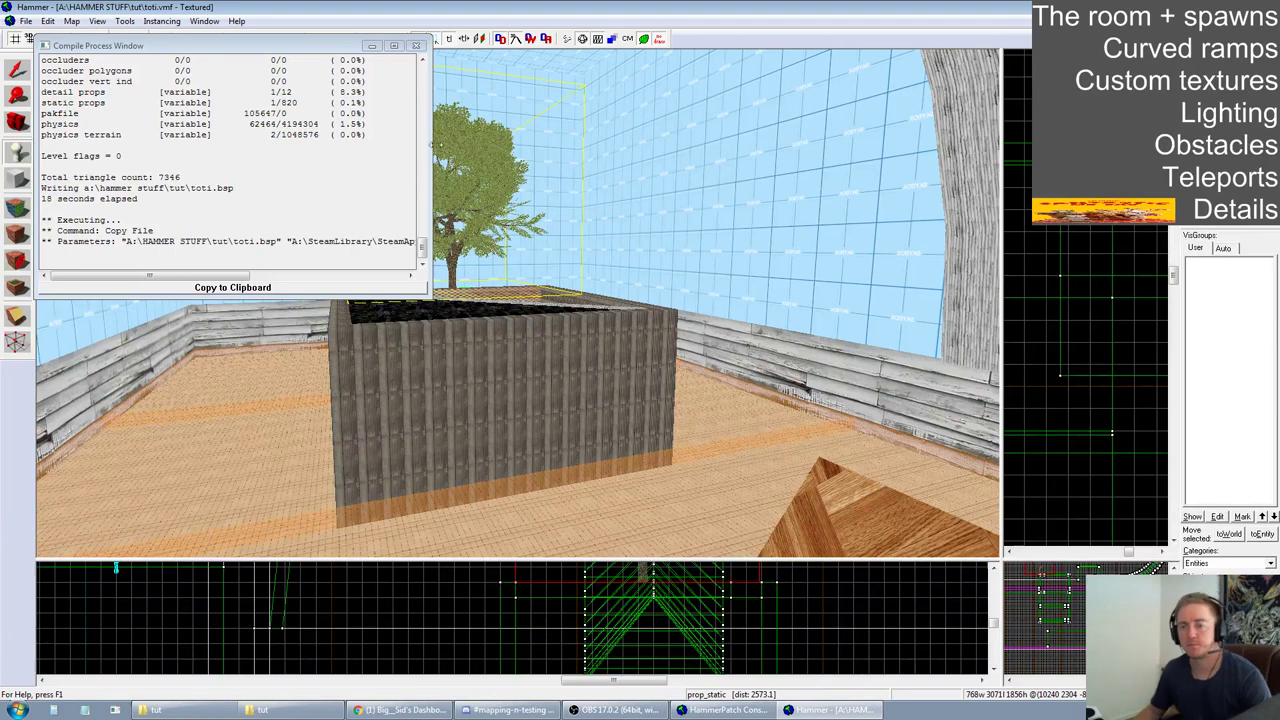
Close the compile process window, switch to Steam, dismiss its news window and launch Momentum
{"action": "left_click", "coordinate": [417, 47]}
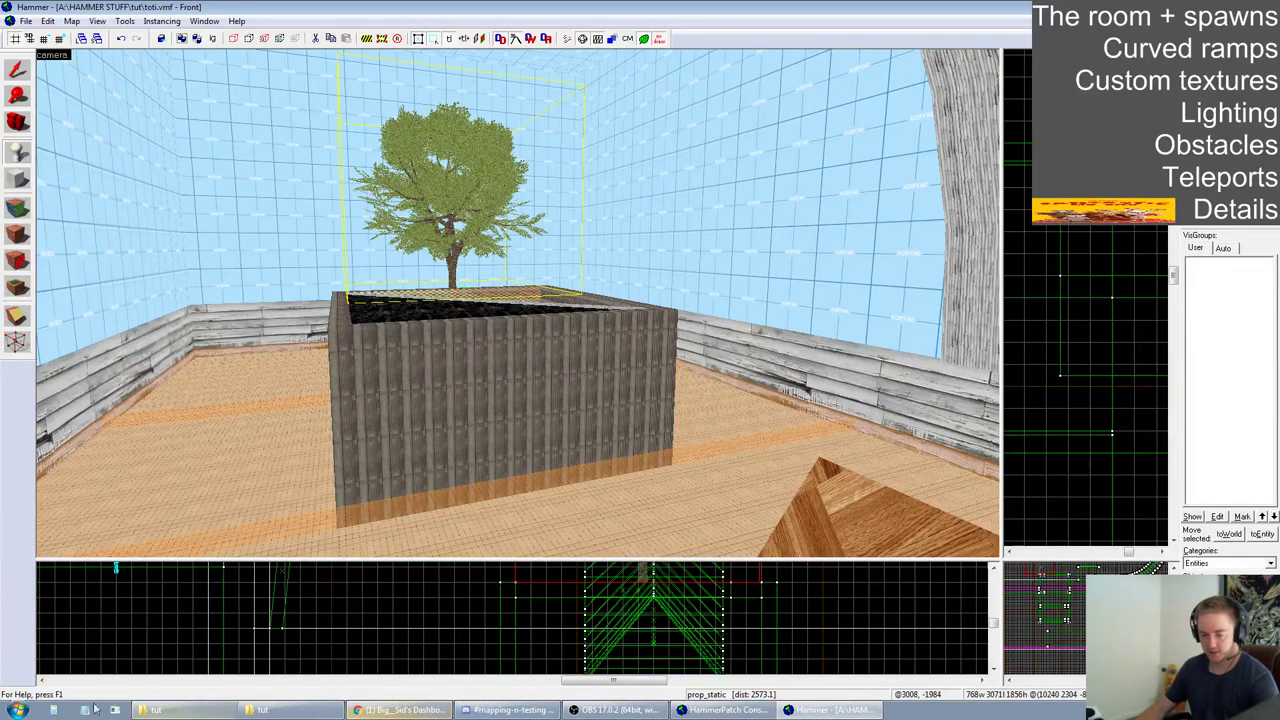
{"action": "left_click", "coordinate": [17, 708]}
{"action": "left_click", "coordinate": [75, 171]}
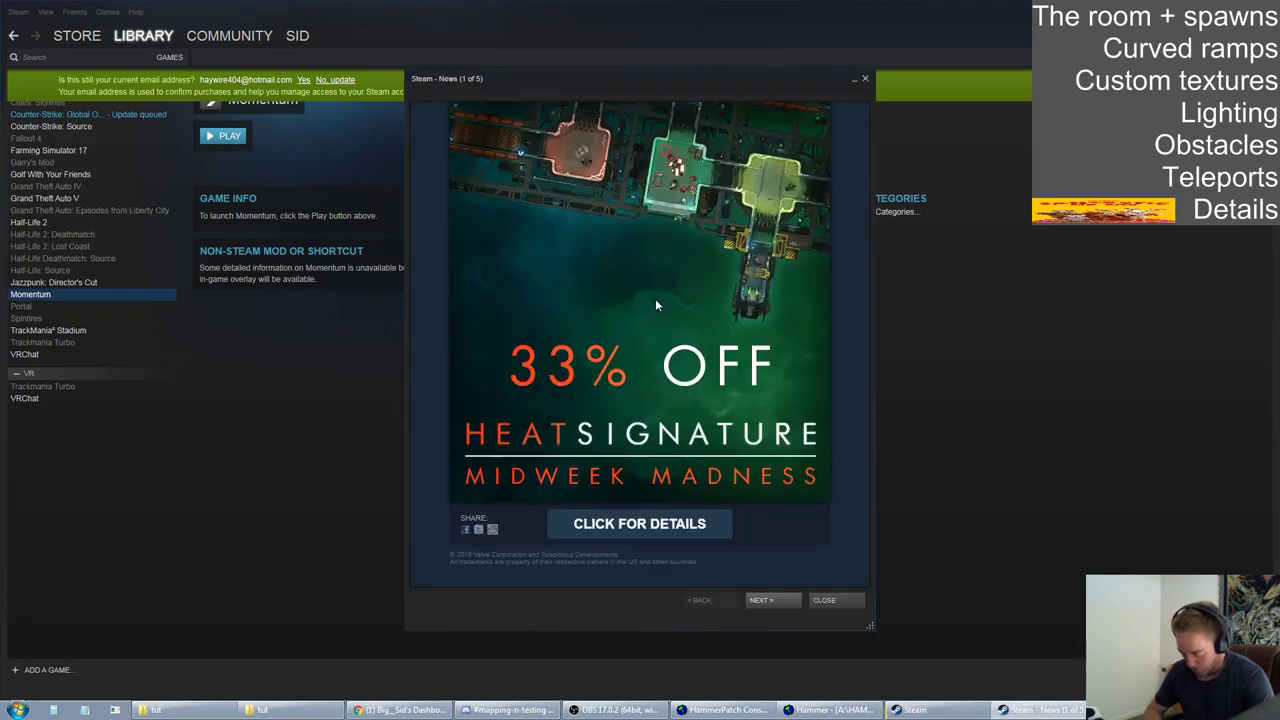
{"action": "left_click", "coordinate": [865, 78]}
{"action": "left_click", "coordinate": [214, 141]}
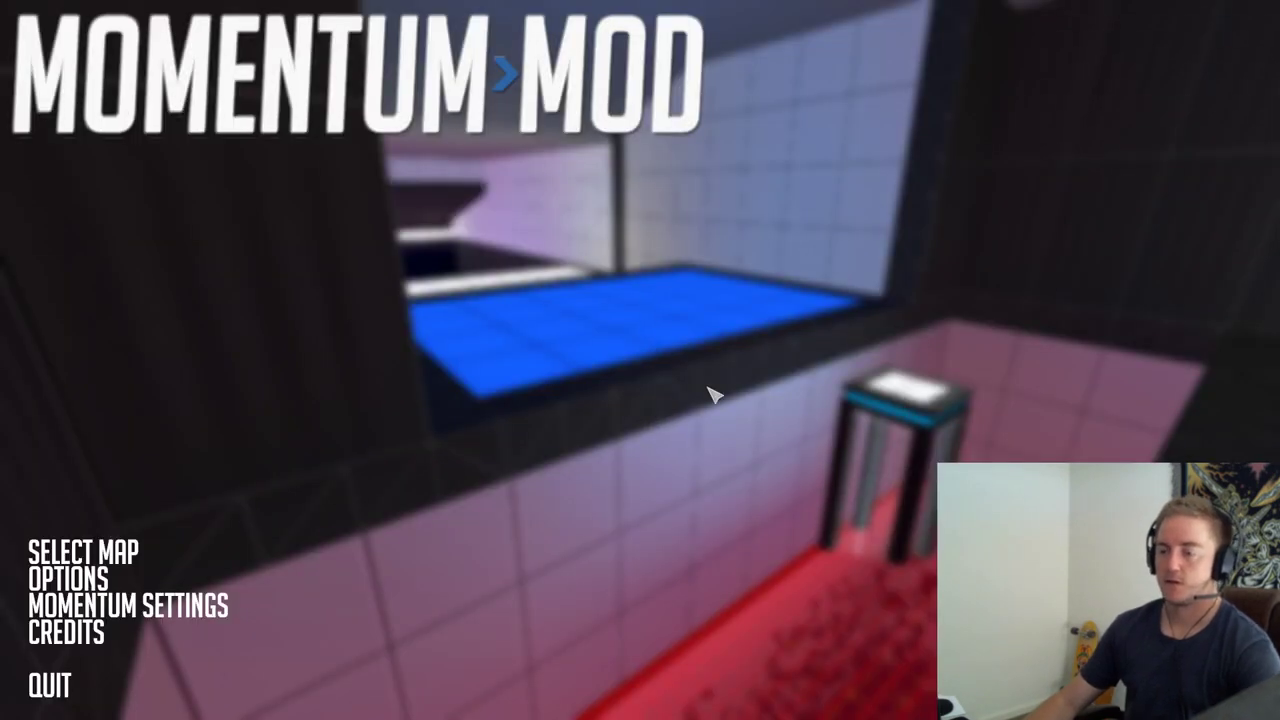
Load the map toti through the game console and load it a second time to restart the run
{"action": "key", "text": "grave"}
{"action": "type", "text": "map toti"}
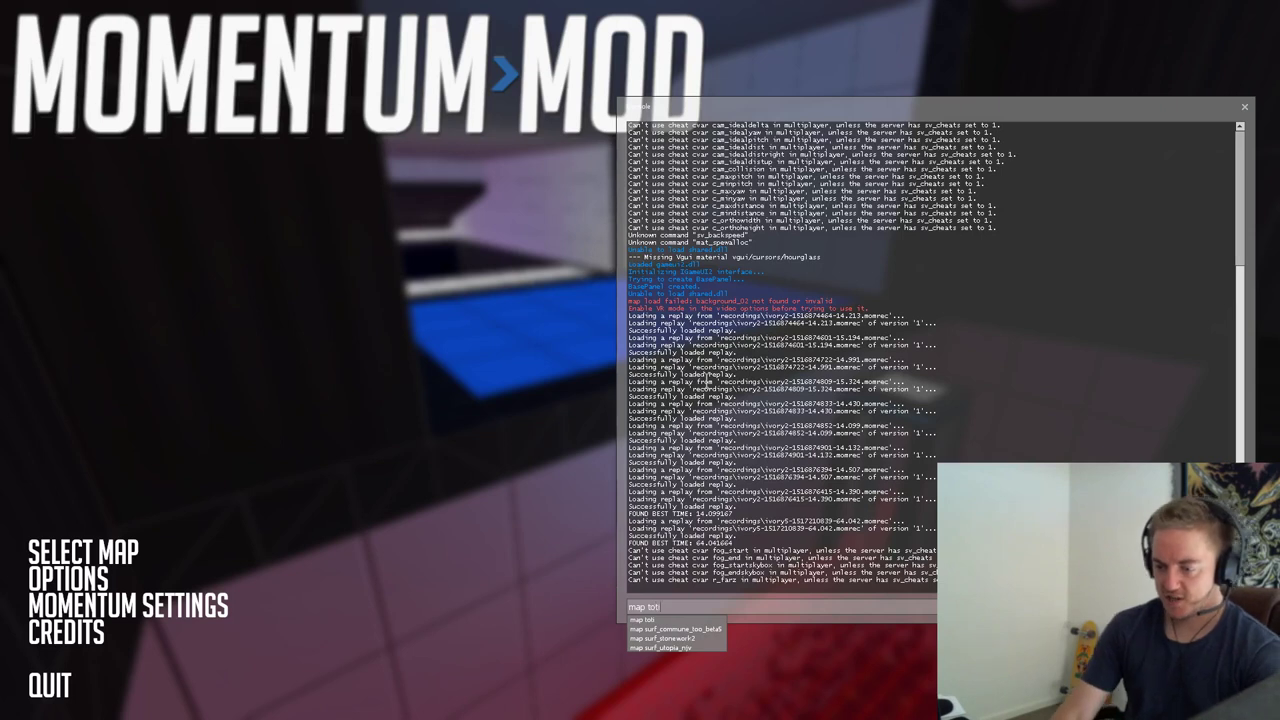
{"action": "key", "text": "Return"}
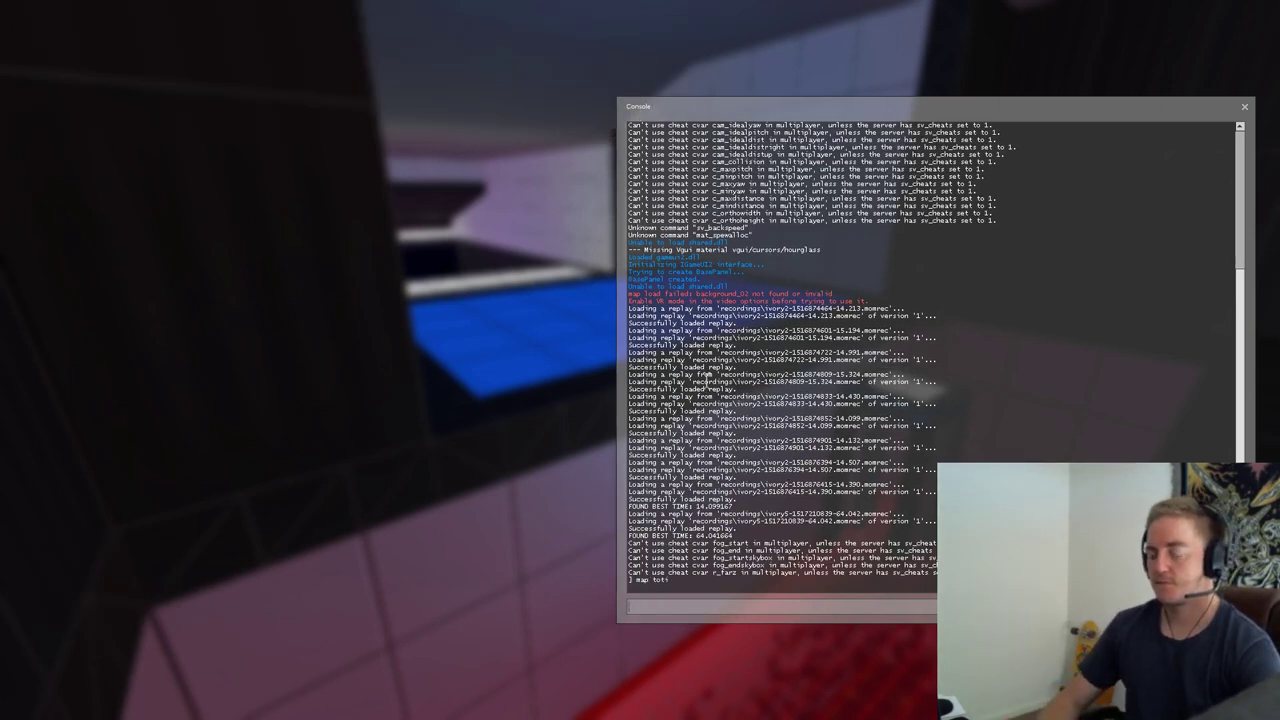
{"action": "key", "text": "w"}
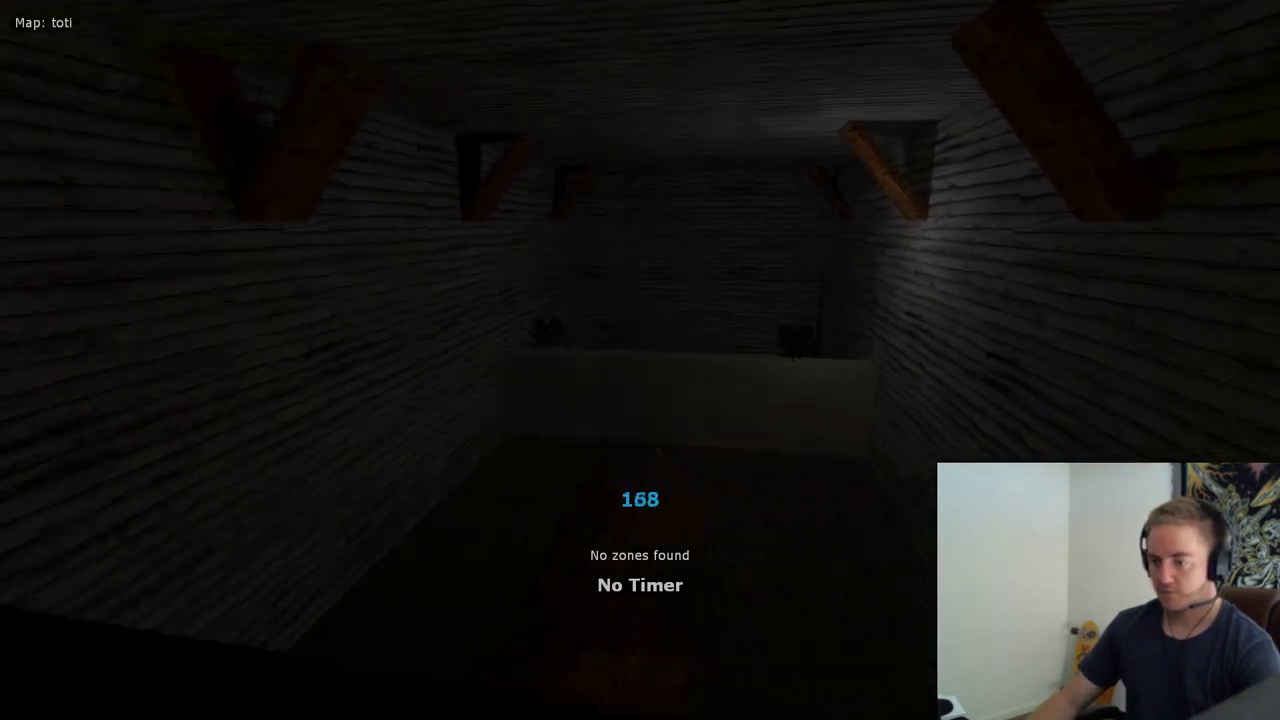
{"action": "key", "text": "Escape"}
{"action": "key", "text": "Up"}
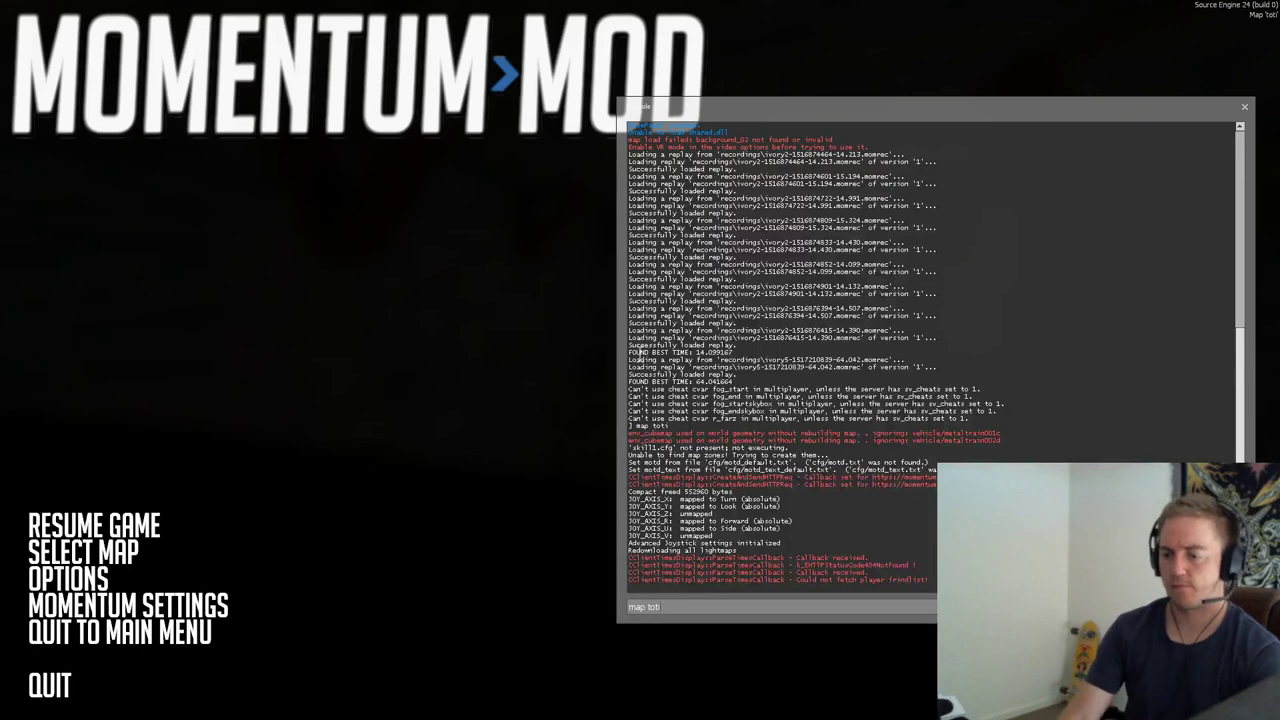
{"action": "key", "text": "Return"}
Surf through the map's ramps and walk around the lower area to test the beams, lighting and end teleport
{"action": "key", "text": "w"}
{"action": "key", "text": "d"}
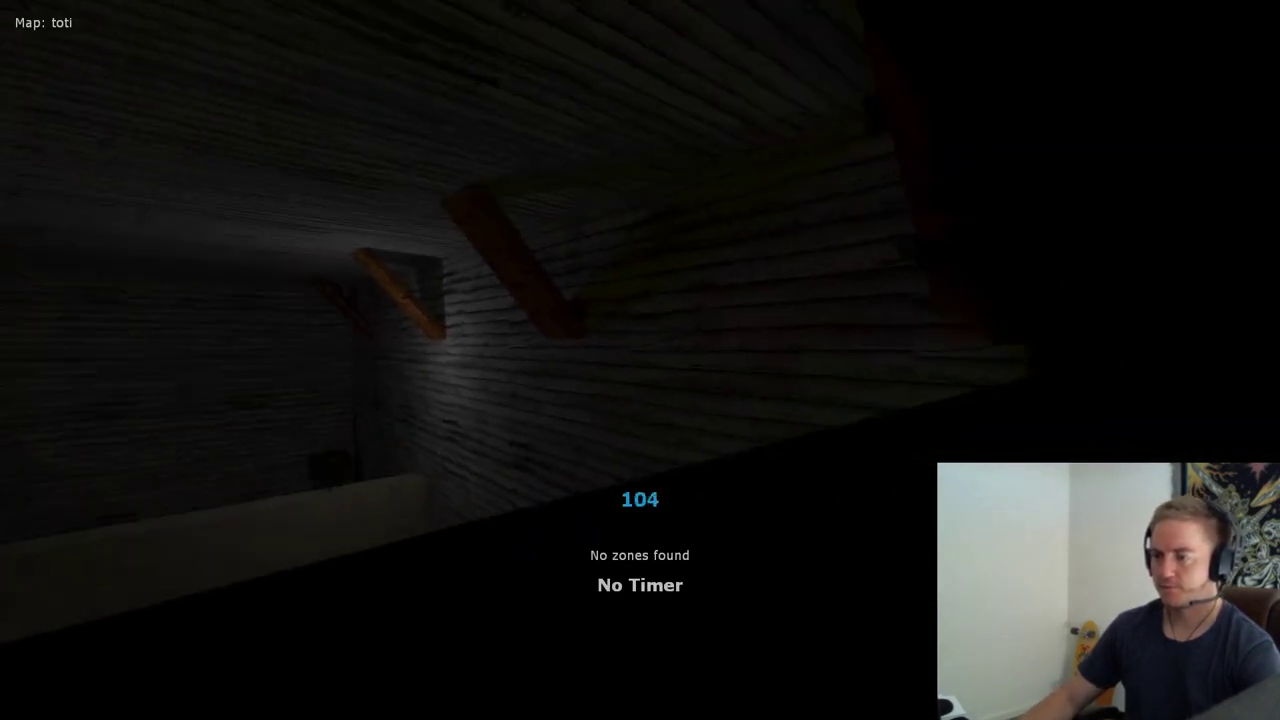
{"action": "key", "text": "a"}
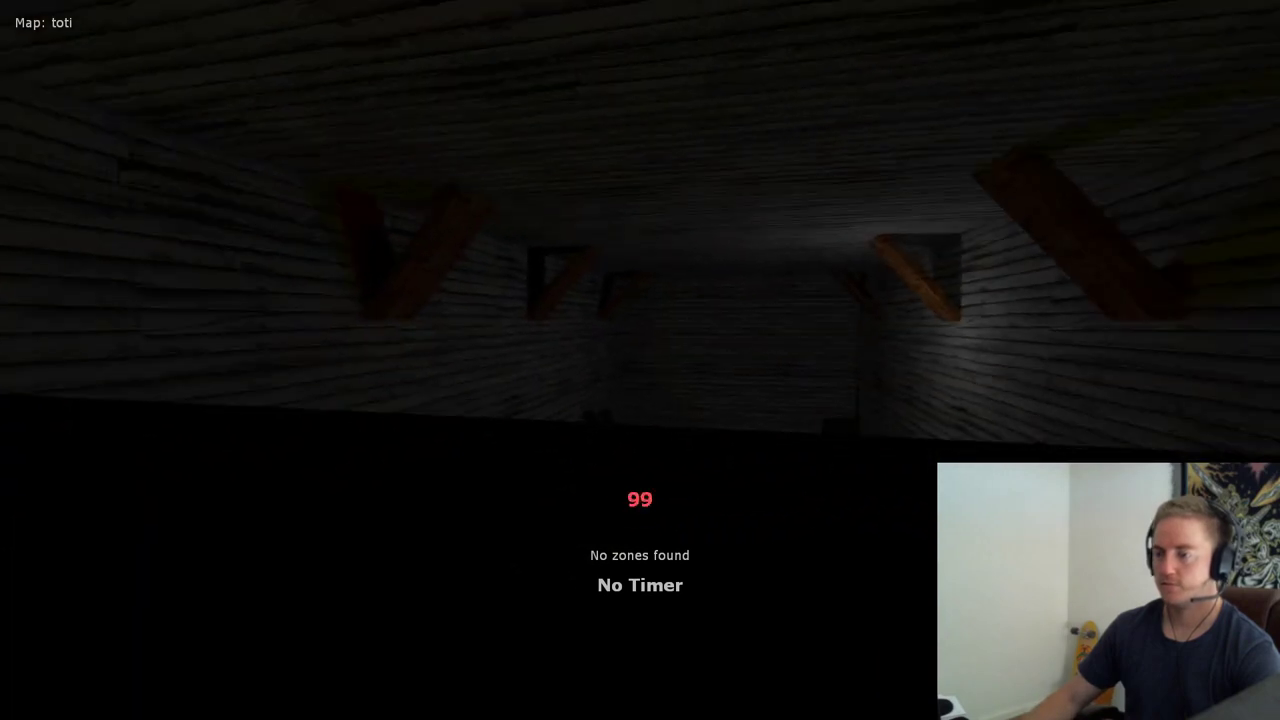
{"action": "key", "text": "a"}
{"action": "key", "text": "d"}
{"action": "key", "text": "w"}
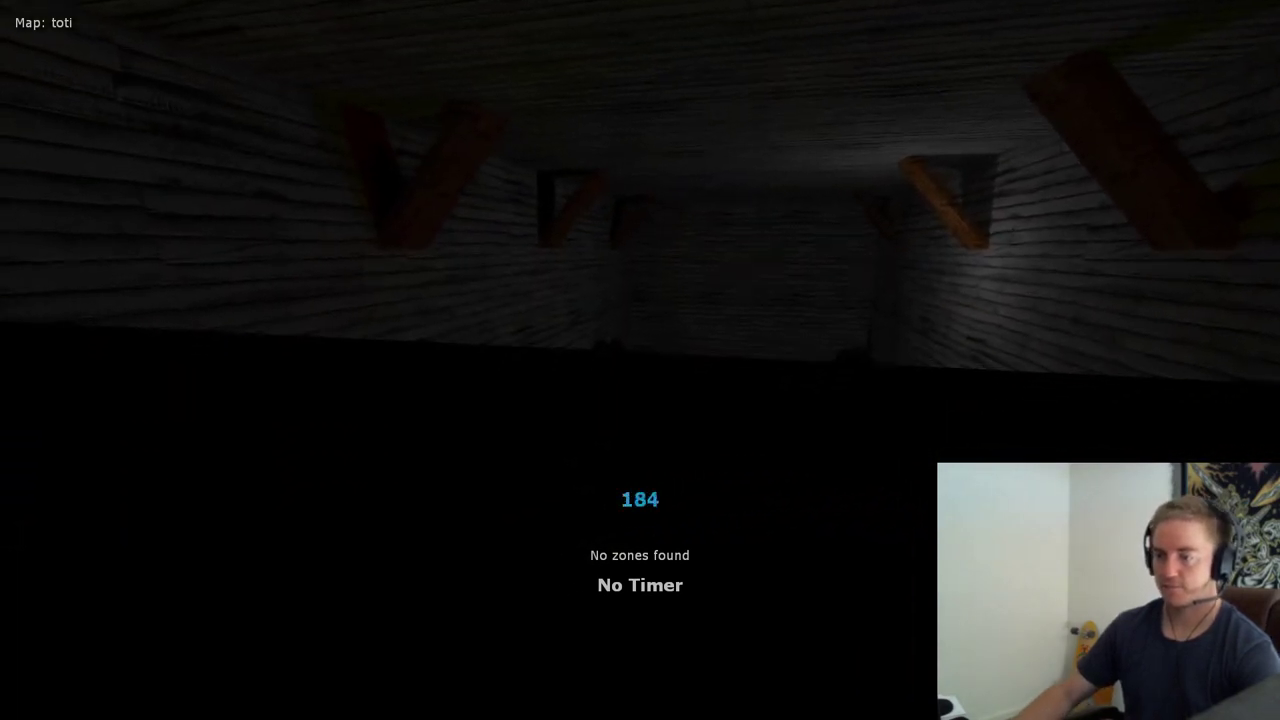
{"action": "key", "text": "d"}
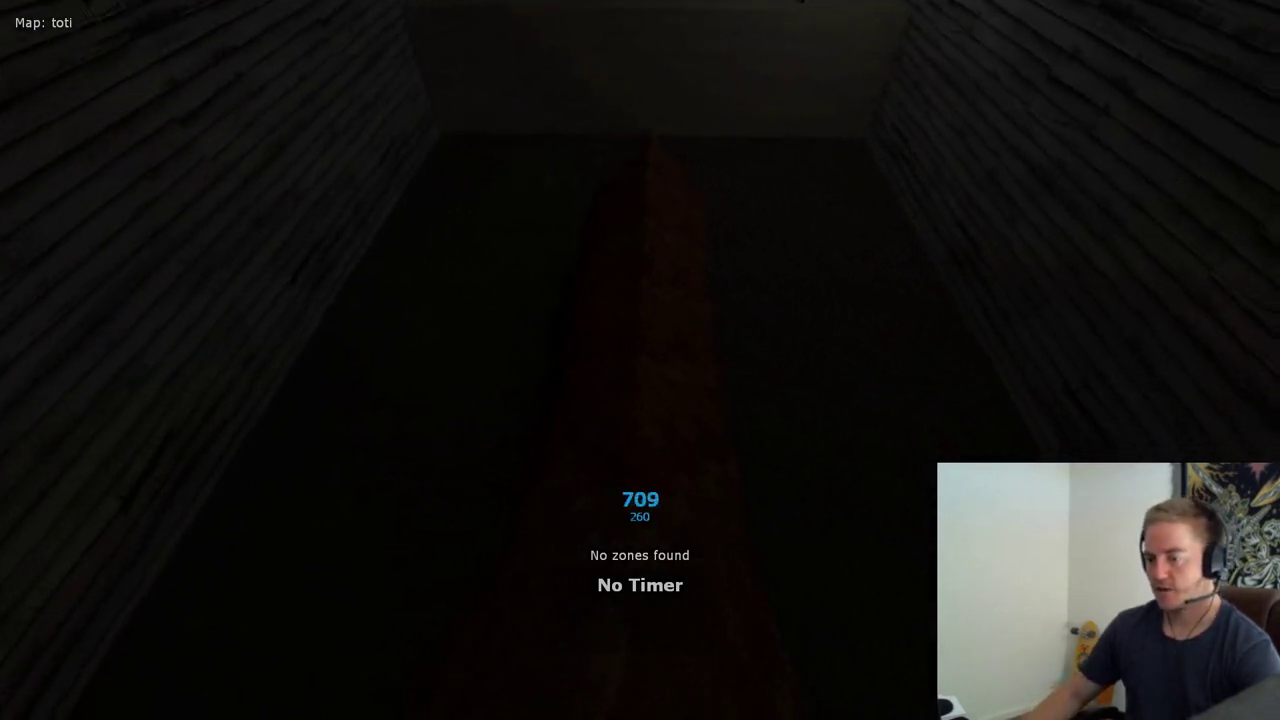
{"action": "key", "text": "a"}
{"action": "key", "text": "a"}
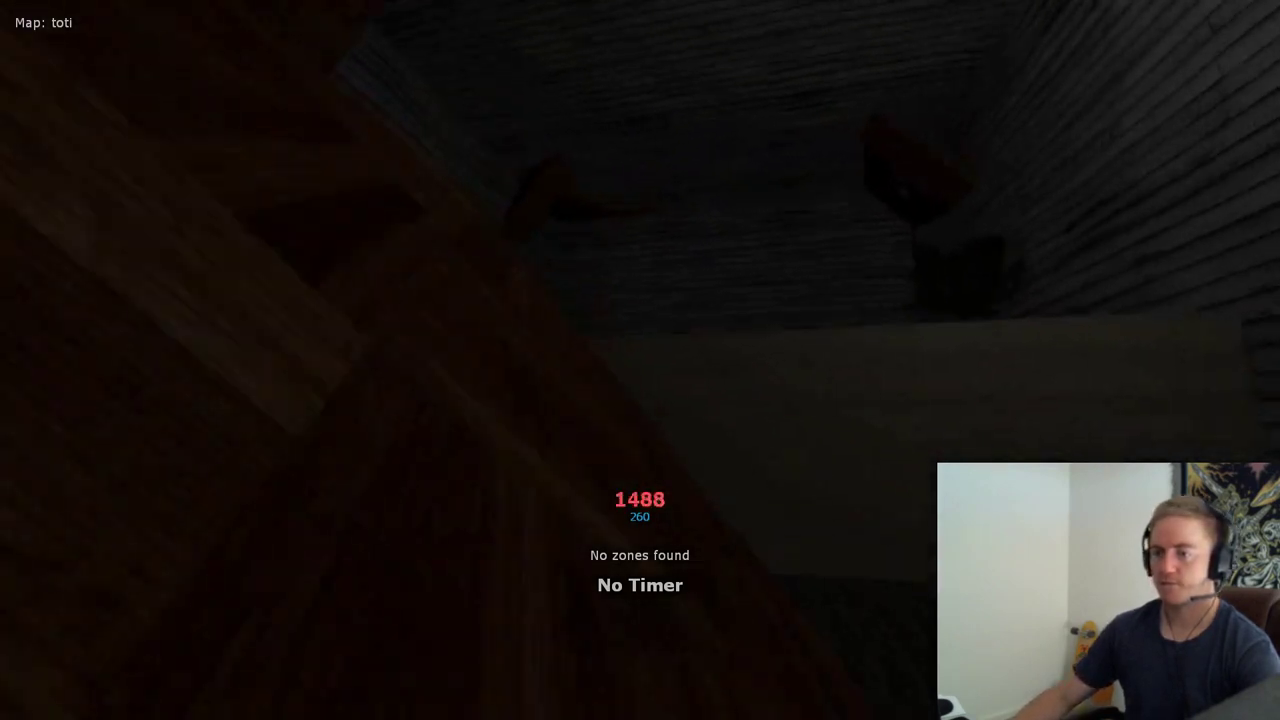
{"action": "key", "text": "d"}
{"action": "key", "text": "a"}
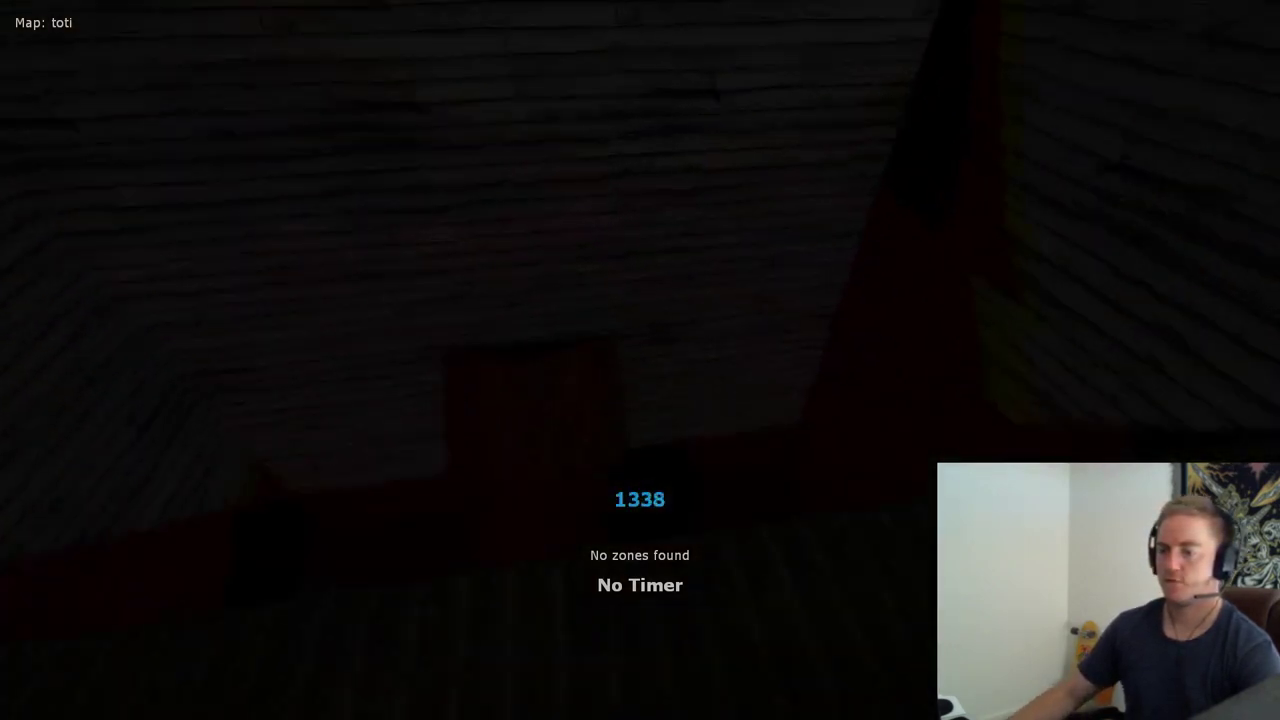
{"action": "key", "text": "a"}
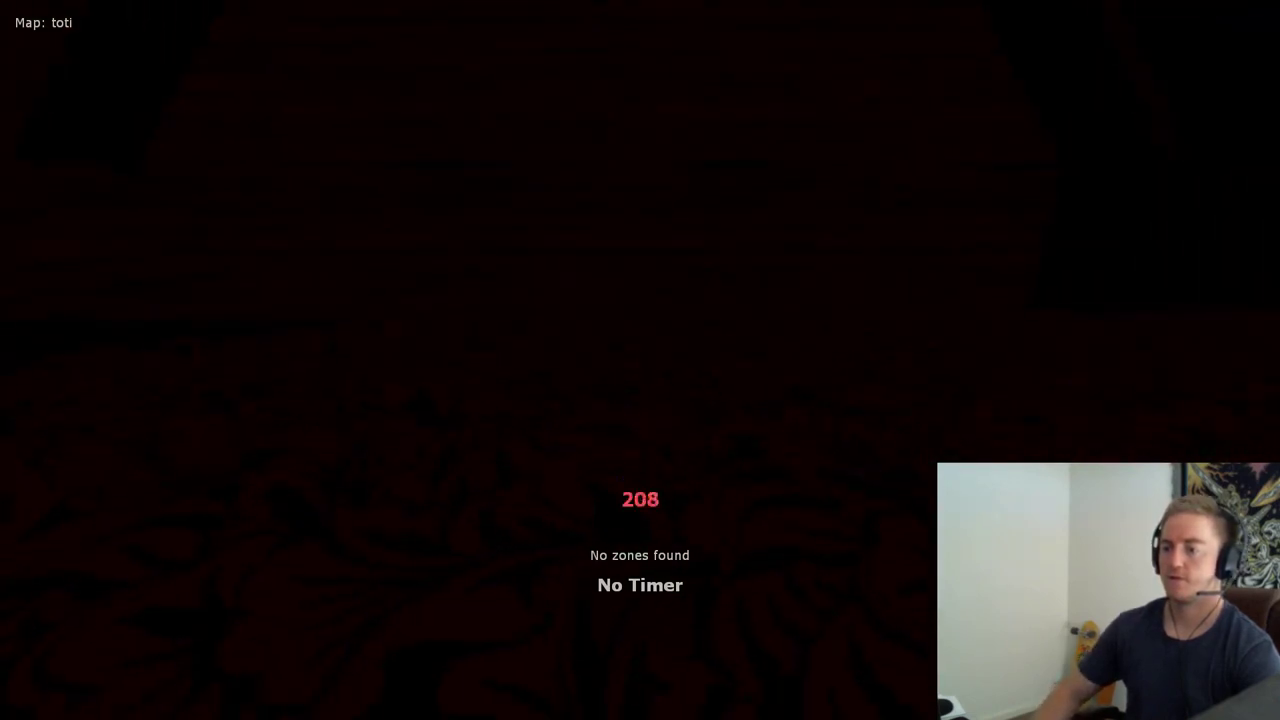
{"action": "key", "text": "w"}
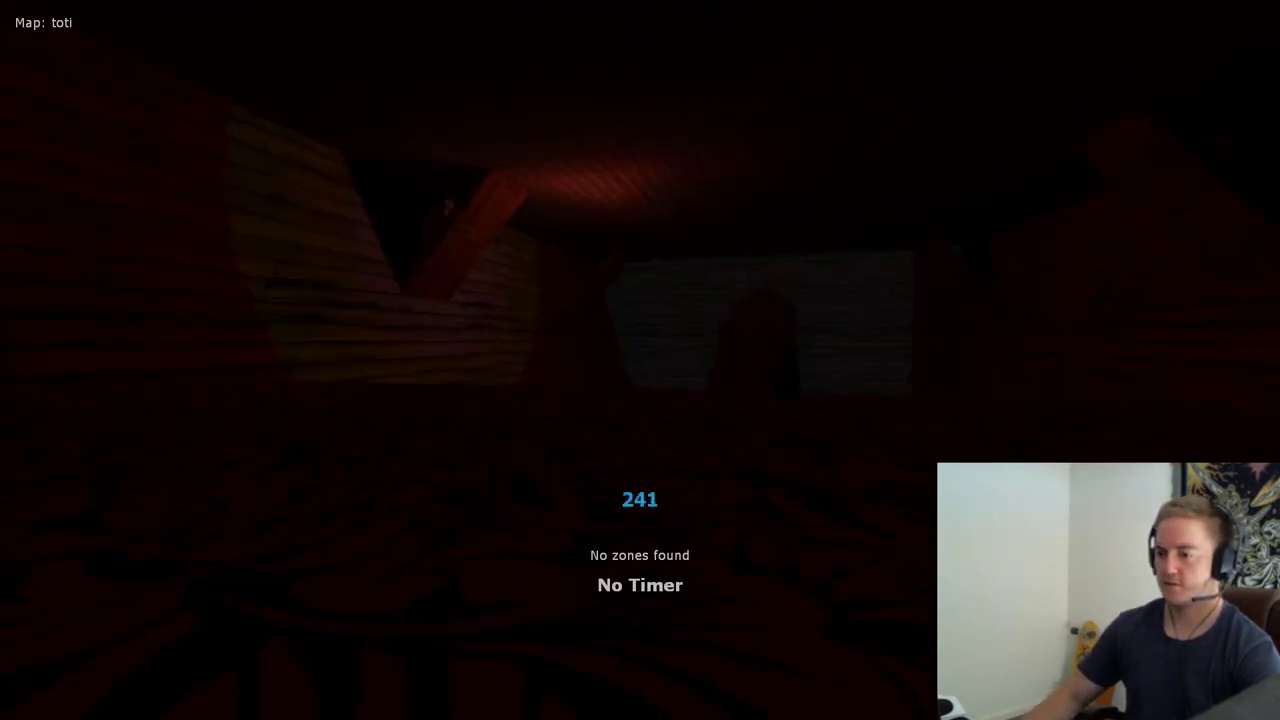
{"action": "key", "text": "w"}
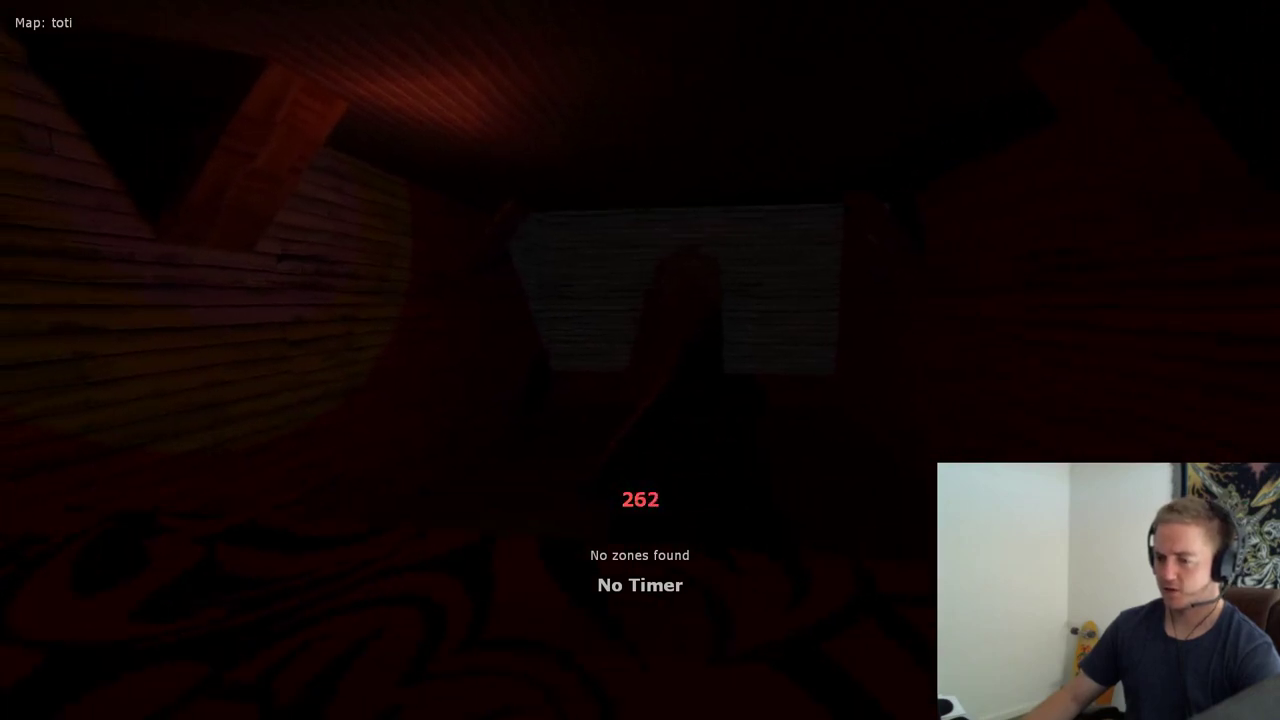
{"action": "key", "text": "a"}
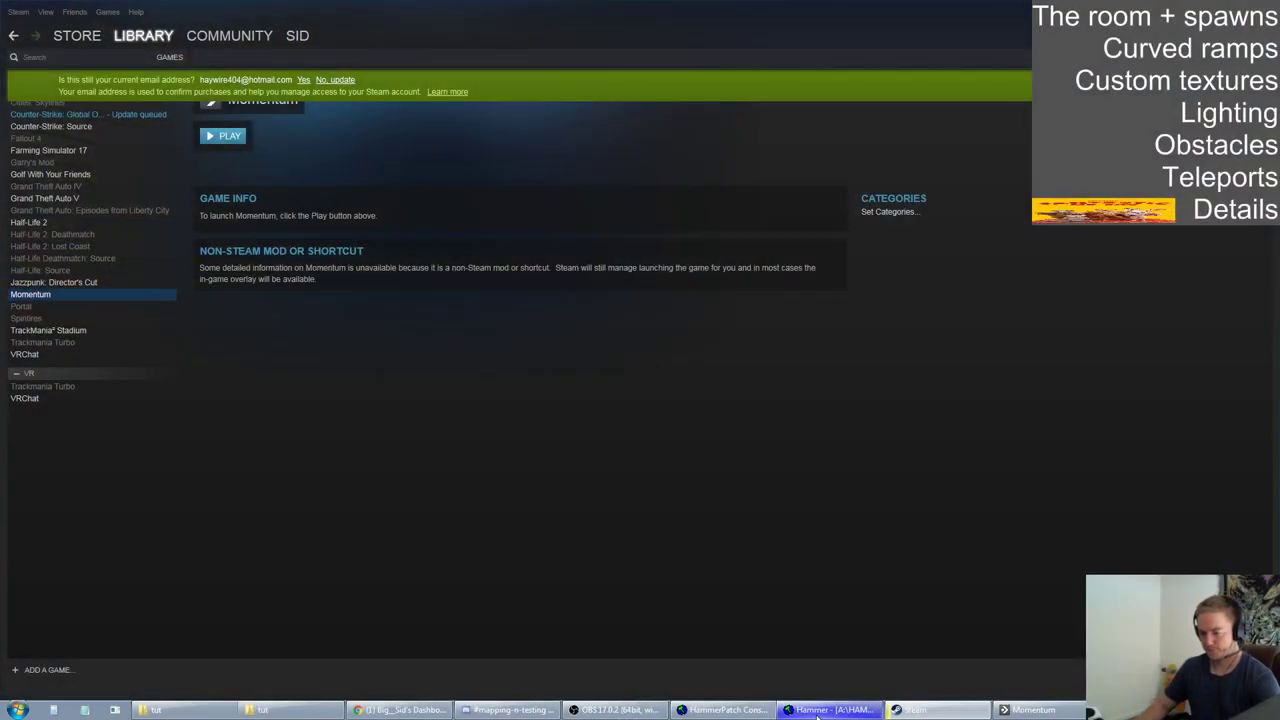
Switch back to Hammer and inspect the remote destination of the thin trigger_teleport above the end platform
{"action": "left_click", "coordinate": [828, 709]}
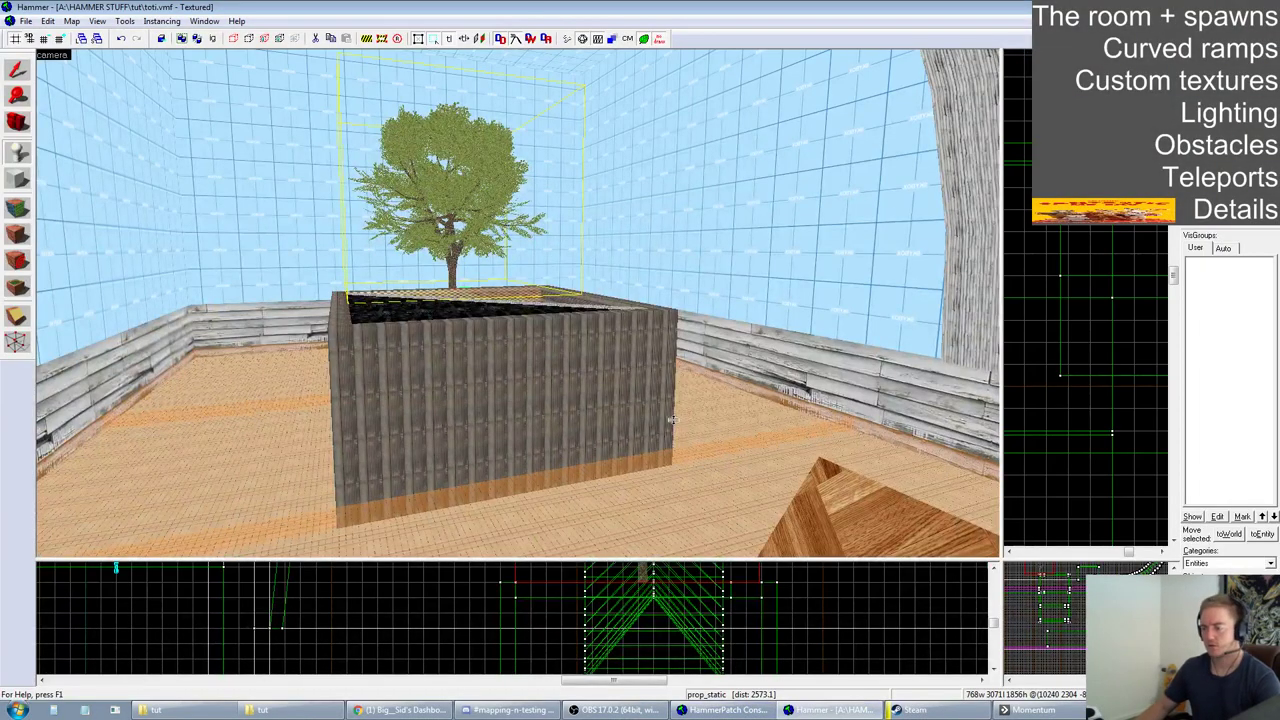
{"action": "left_click_drag", "start_coordinate": [1001, 559], "coordinate": [645, 395]}
{"action": "scroll", "coordinate": [755, 495], "scroll_direction": "up", "scroll_amount": 6}
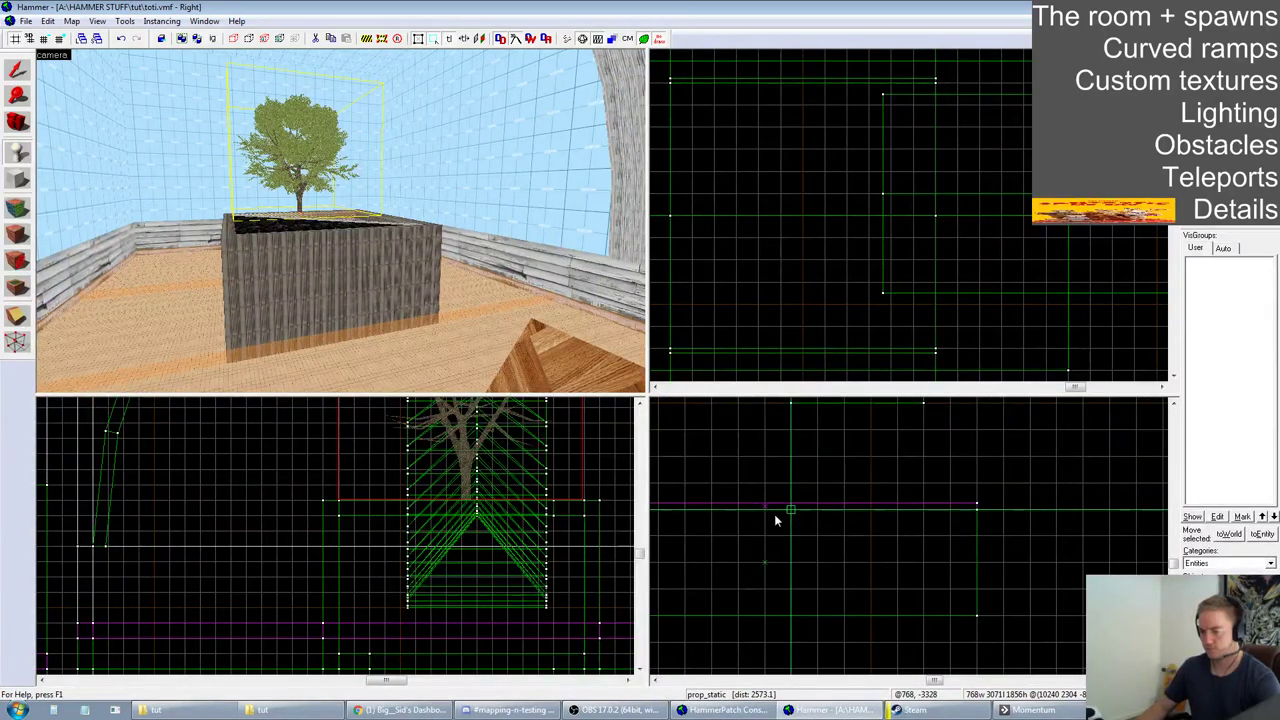
{"action": "left_click", "coordinate": [761, 494]}
{"action": "double_click", "coordinate": [778, 507]}
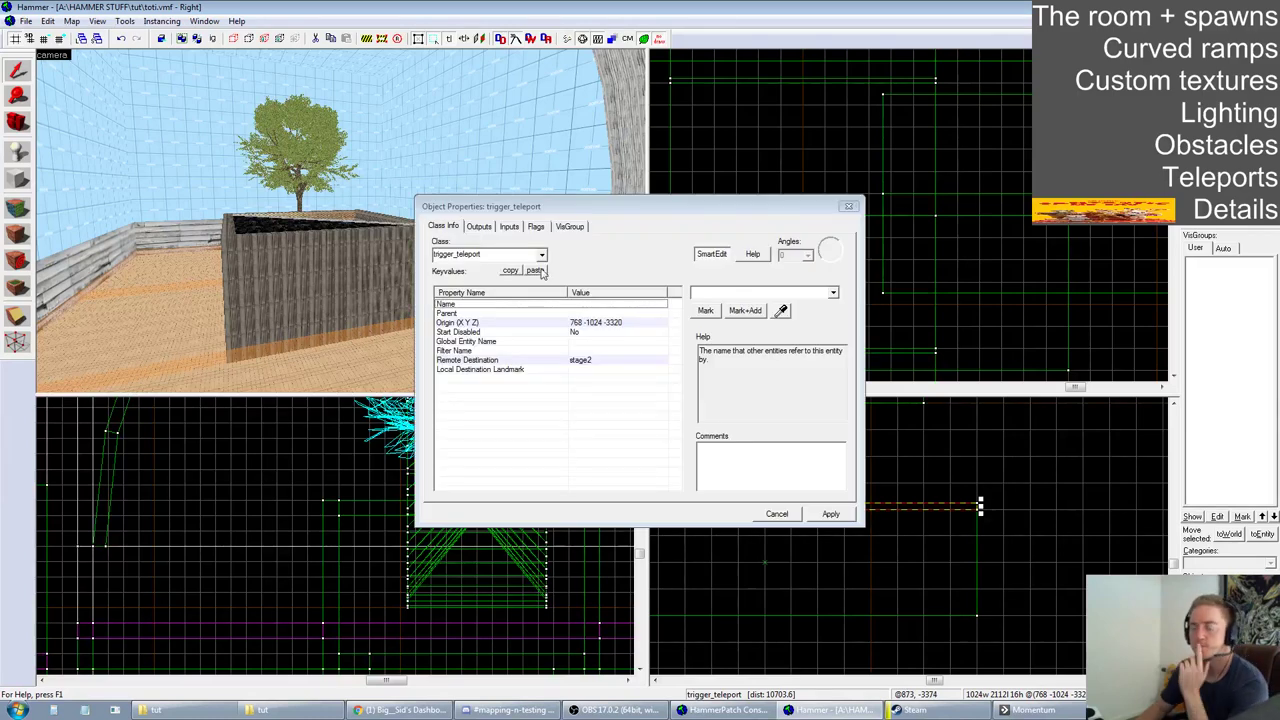
{"action": "left_click", "coordinate": [597, 364]}
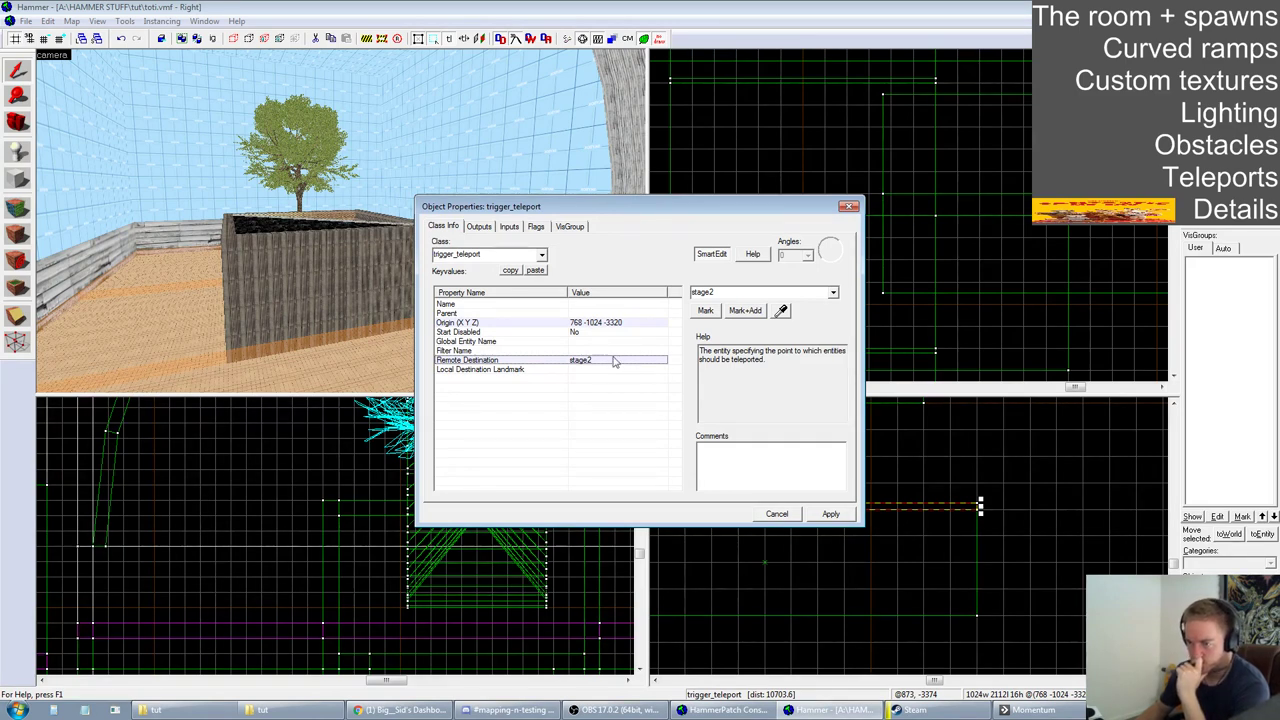
{"action": "left_click", "coordinate": [781, 518]}
Enlarge the side view, locate the stage2 info_teleport_destination and check its class and name in its properties
{"action": "left_click_drag", "start_coordinate": [643, 392], "coordinate": [408, 241]}
{"action": "scroll", "coordinate": [757, 498], "scroll_direction": "down", "scroll_amount": 6}
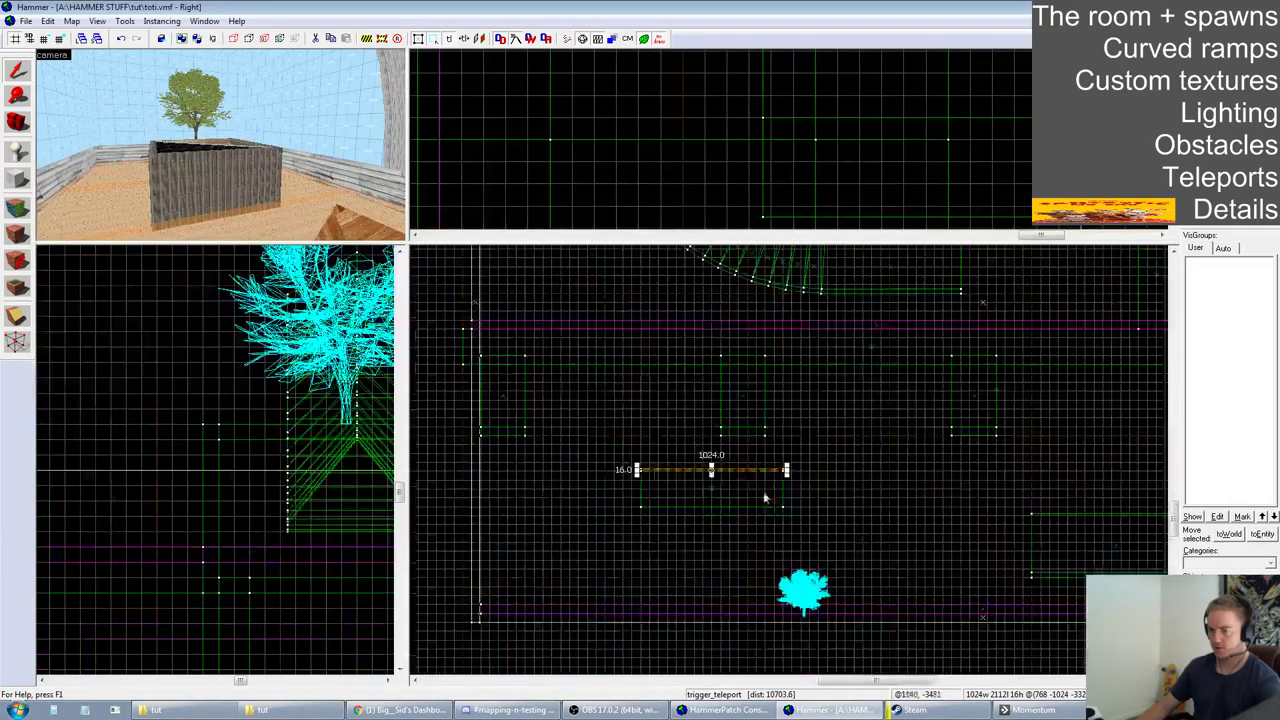
{"action": "scroll", "coordinate": [755, 498], "scroll_direction": "down", "scroll_amount": 3}
{"action": "scroll", "coordinate": [840, 414], "scroll_direction": "down", "scroll_amount": 3}
{"action": "scroll", "coordinate": [1140, 370], "scroll_direction": "up", "scroll_amount": 3}
{"action": "scroll", "coordinate": [1146, 368], "scroll_direction": "up", "scroll_amount": 5}
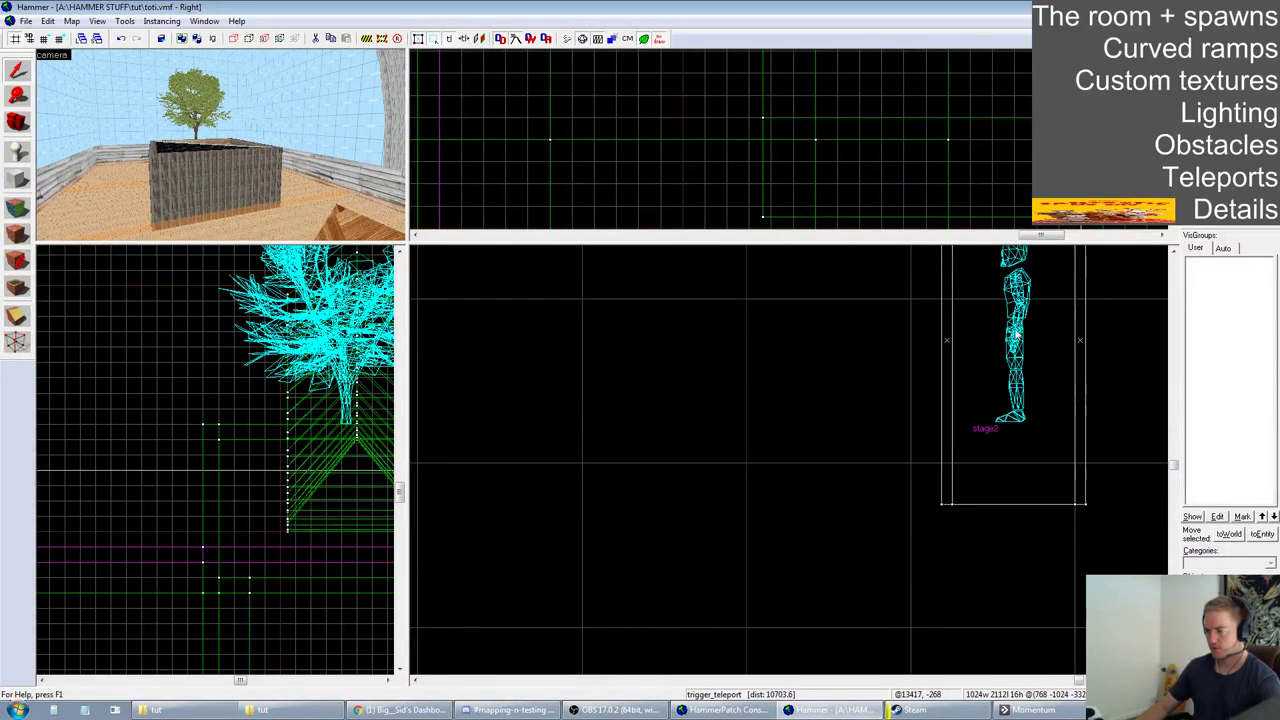
{"action": "left_click", "coordinate": [1014, 338]}
{"action": "key", "text": "alt+Return"}
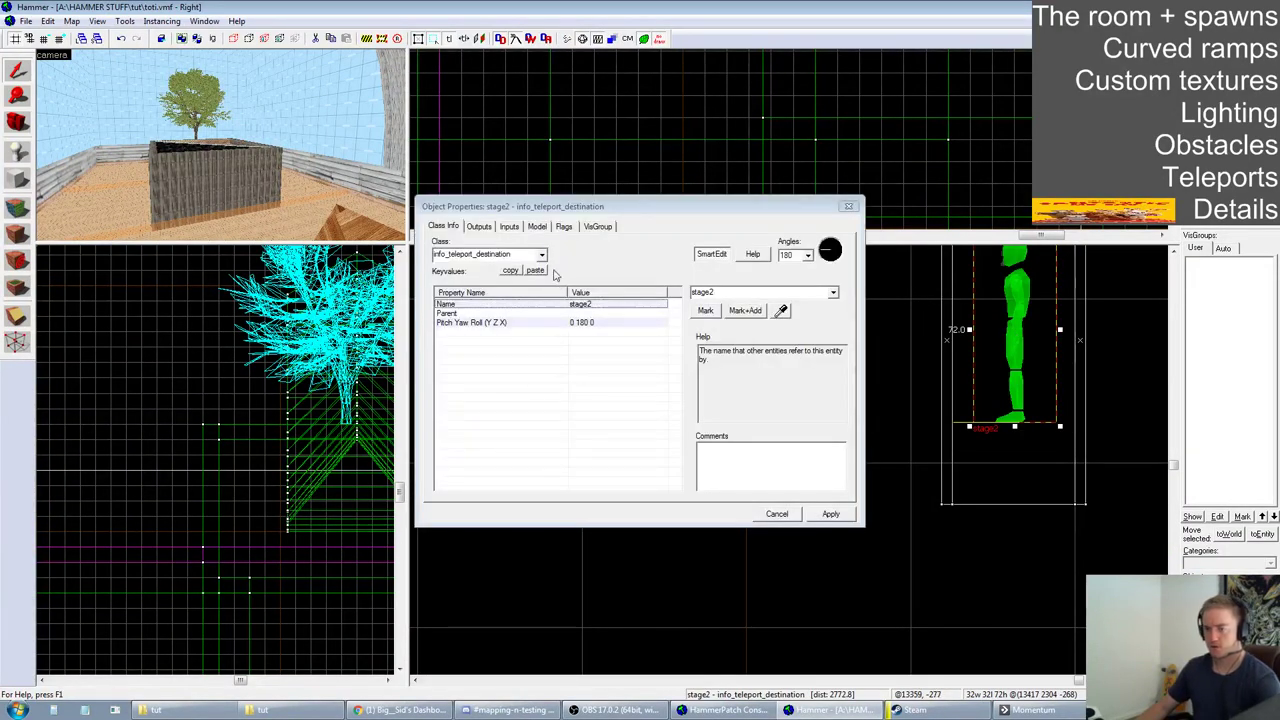
{"action": "left_click", "coordinate": [541, 255]}
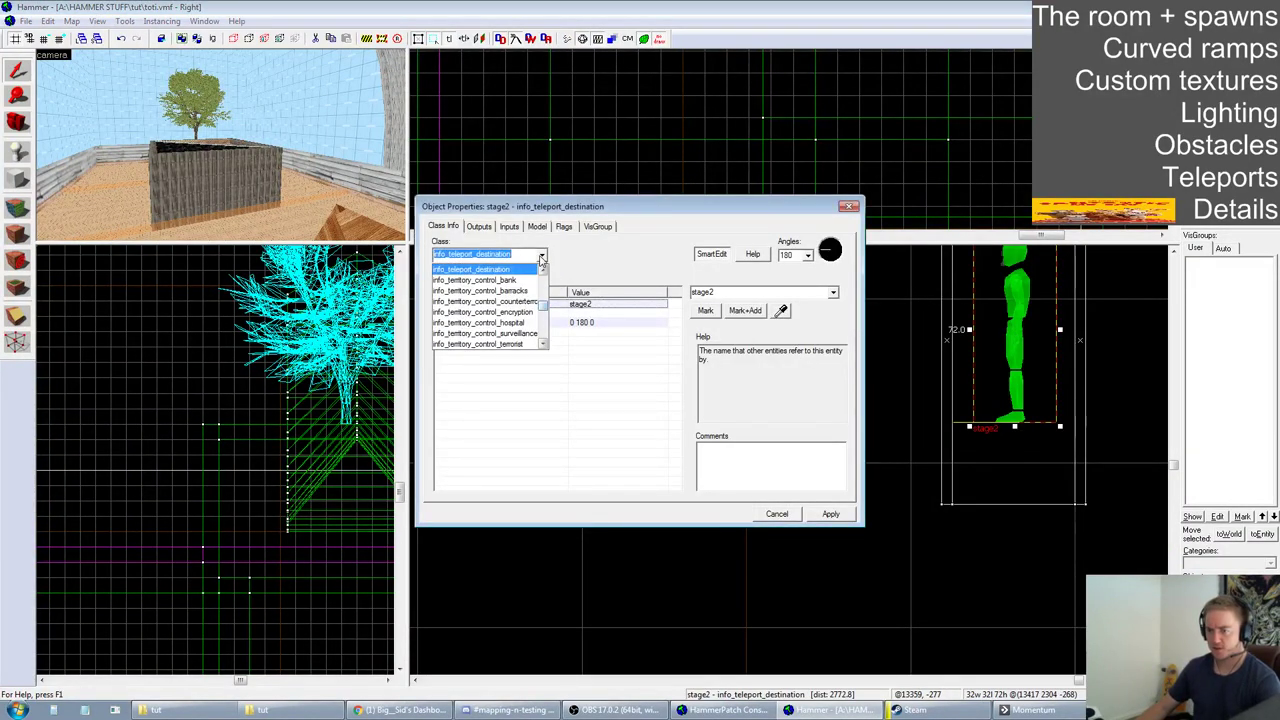
{"action": "left_click", "coordinate": [541, 256]}
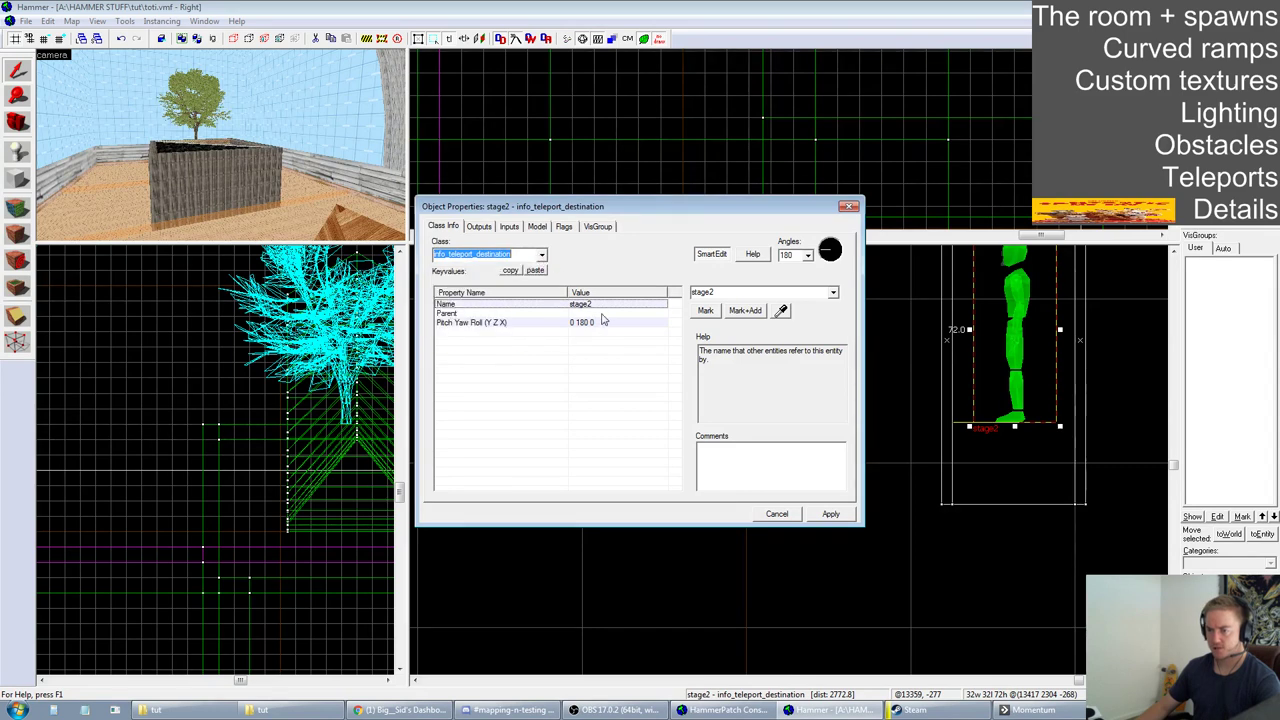
{"action": "left_click", "coordinate": [846, 517]}
{"action": "left_click", "coordinate": [792, 512]}
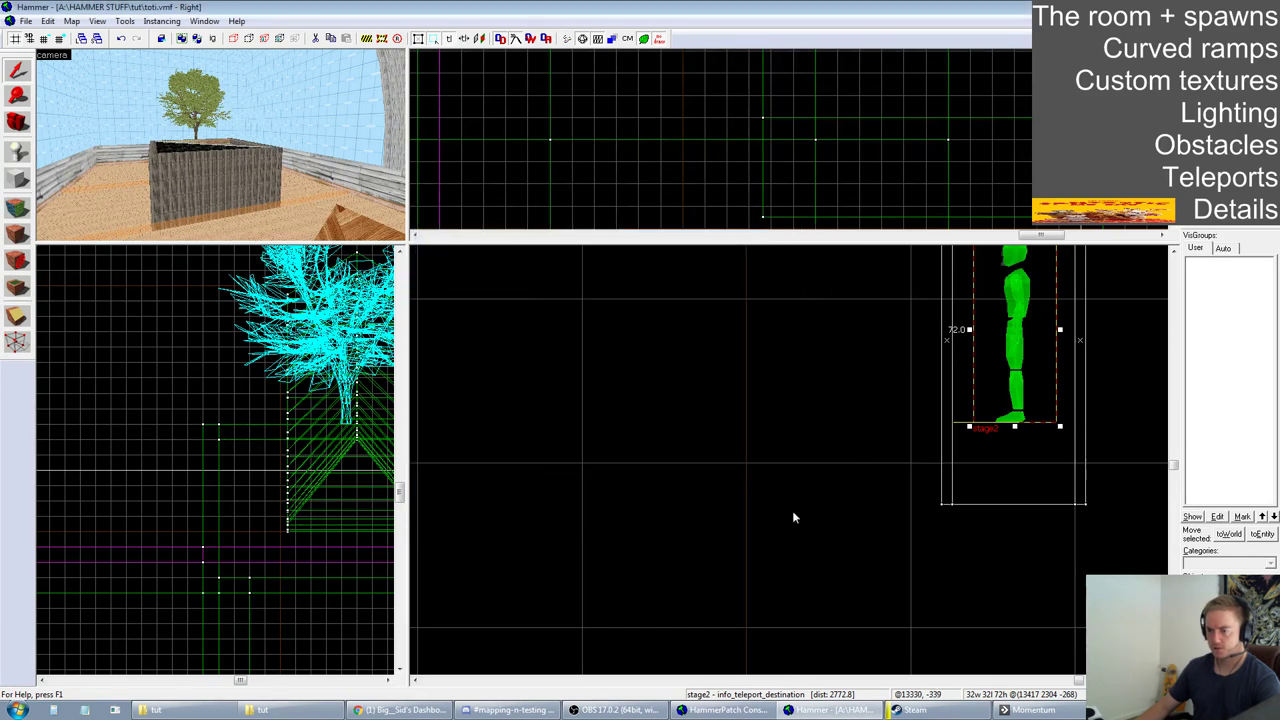
Return to the trigger_teleport leading to stage2, enable its Clients flag, apply it and deselect the trigger
{"action": "scroll", "coordinate": [880, 503], "scroll_direction": "down", "scroll_amount": 4}
{"action": "scroll", "coordinate": [891, 485], "scroll_direction": "down", "scroll_amount": 5}
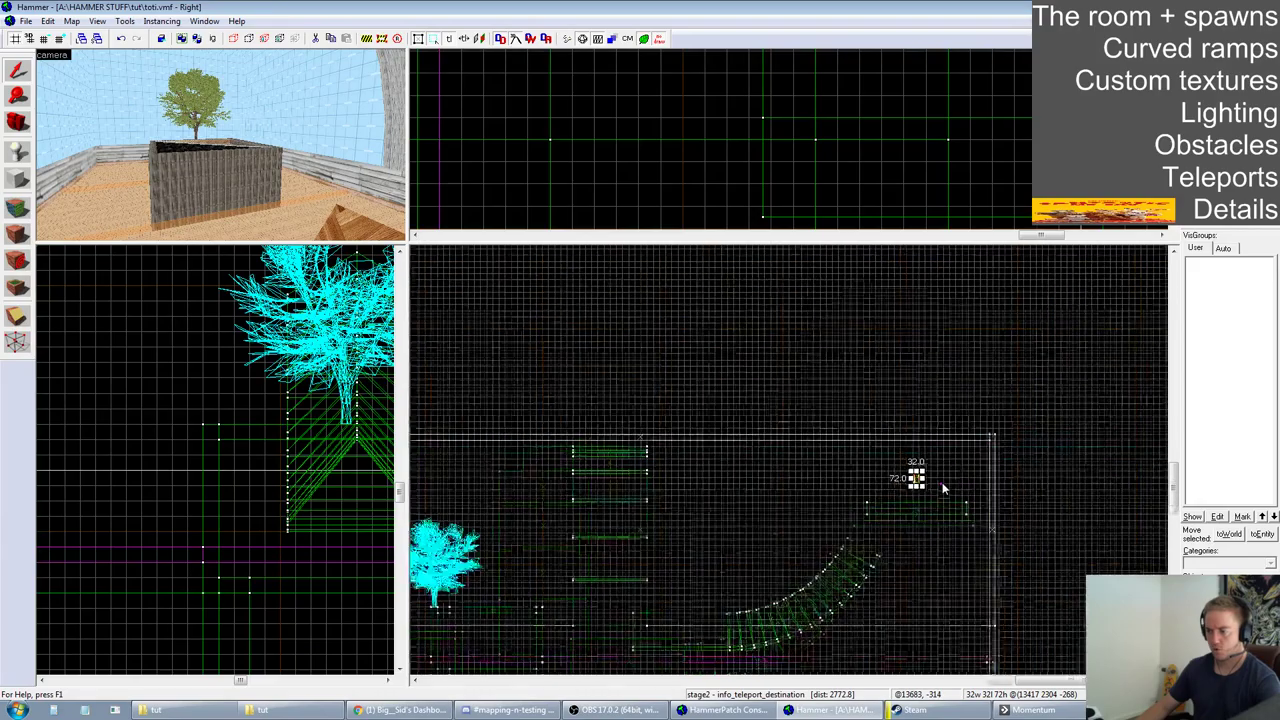
{"action": "left_click", "coordinate": [836, 447]}
{"action": "scroll", "coordinate": [562, 595], "scroll_direction": "down", "scroll_amount": 2}
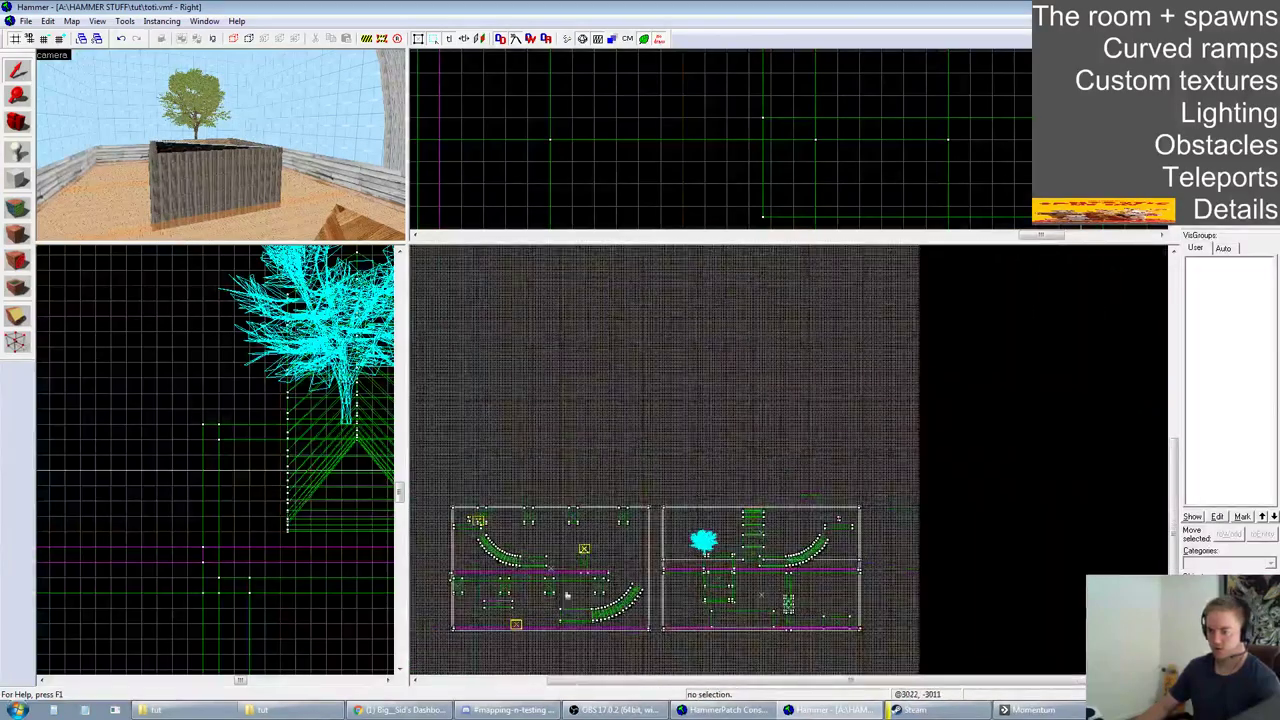
{"action": "scroll", "coordinate": [570, 588], "scroll_direction": "up", "scroll_amount": 6}
{"action": "scroll", "coordinate": [606, 567], "scroll_direction": "down", "scroll_amount": 7}
{"action": "scroll", "coordinate": [548, 605], "scroll_direction": "up", "scroll_amount": 4}
{"action": "scroll", "coordinate": [531, 509], "scroll_direction": "up", "scroll_amount": 6}
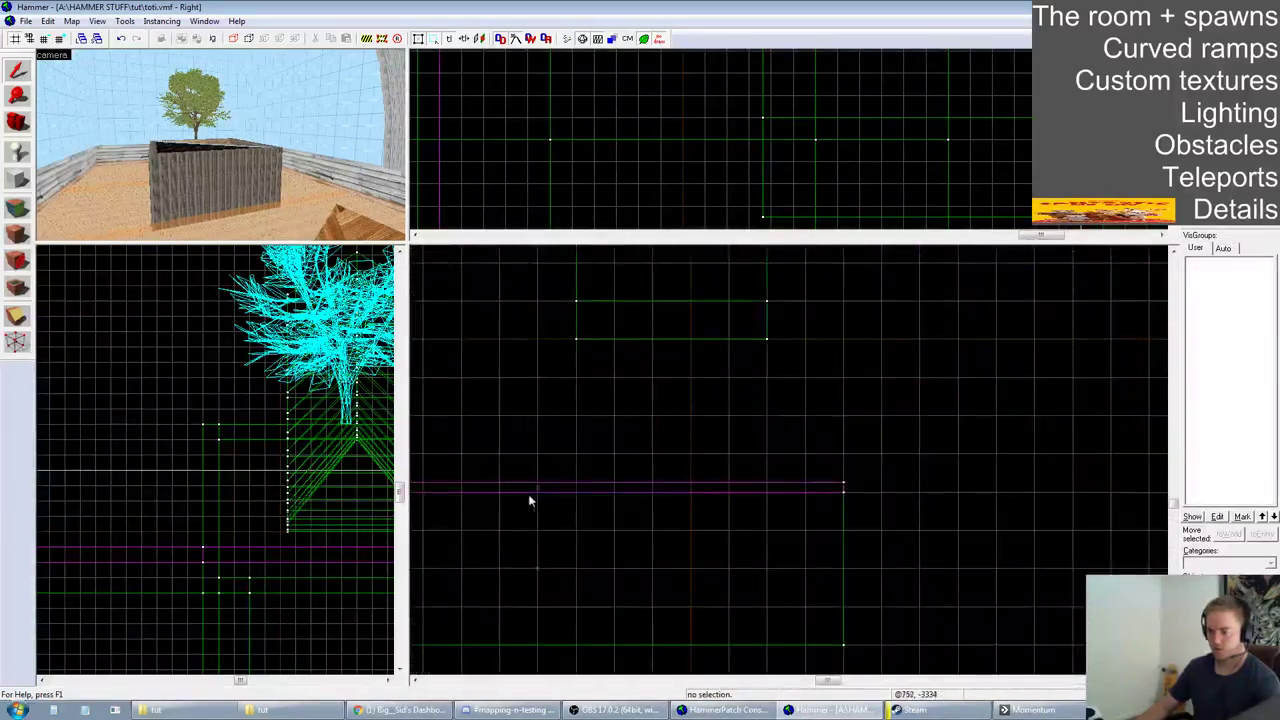
{"action": "left_click", "coordinate": [543, 489]}
{"action": "scroll", "coordinate": [660, 534], "scroll_direction": "down", "scroll_amount": 4}
{"action": "scroll", "coordinate": [661, 528], "scroll_direction": "up", "scroll_amount": 3}
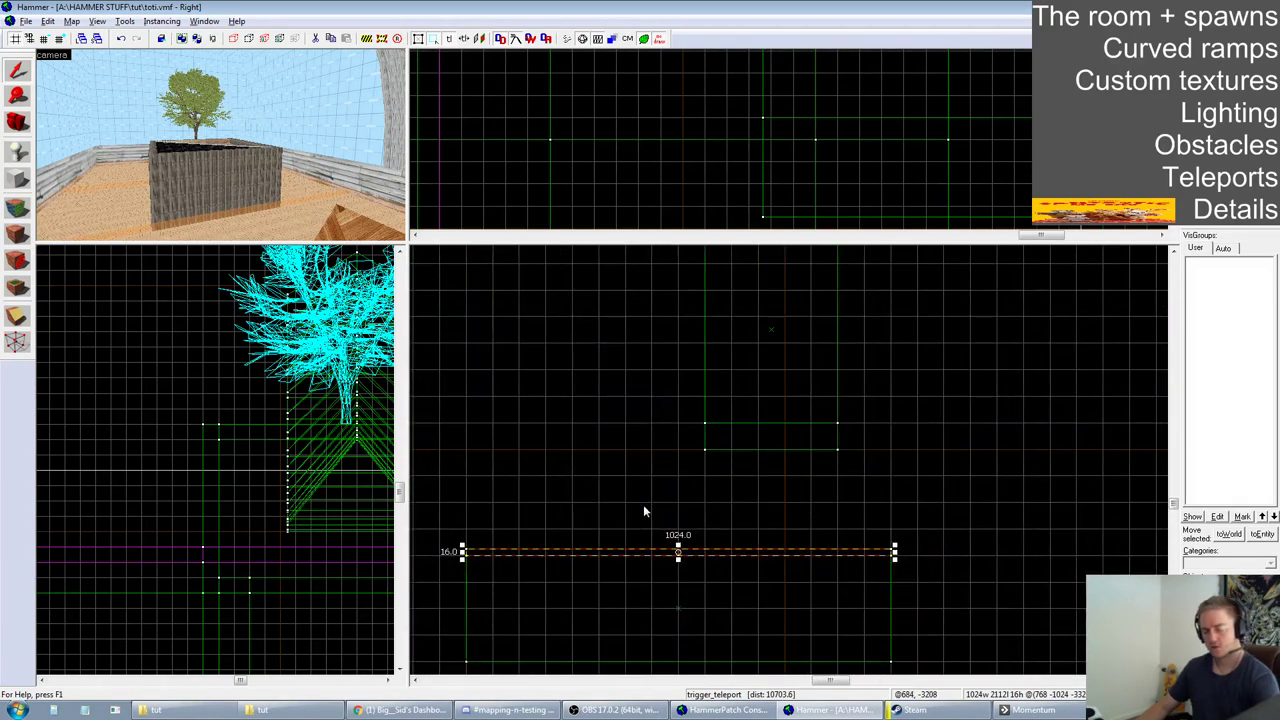
{"action": "key", "text": "alt+Return"}
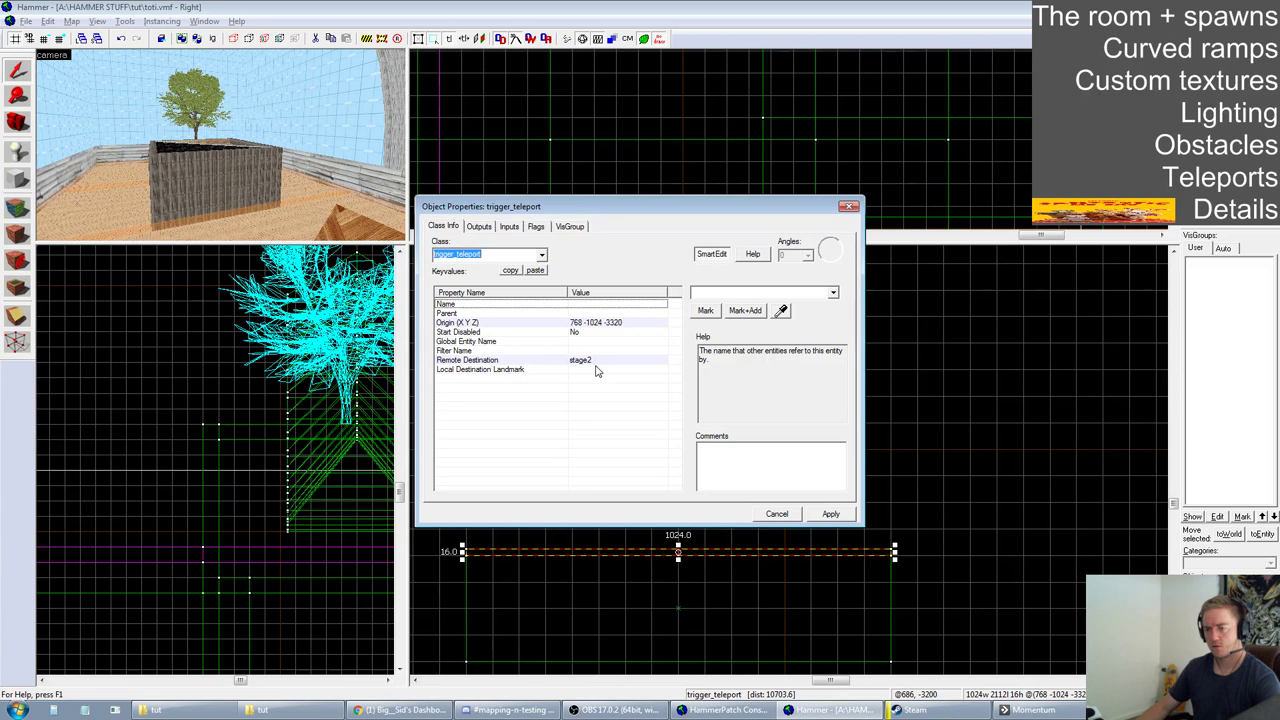
{"action": "left_click", "coordinate": [533, 227]}
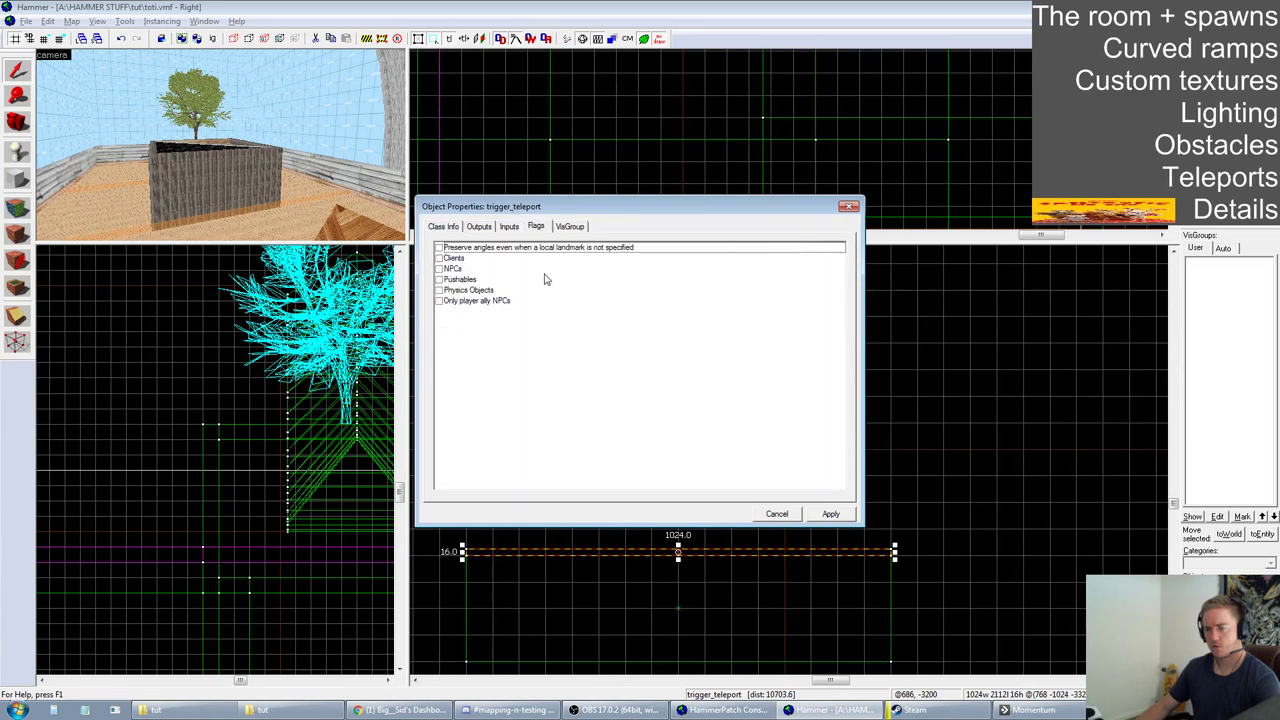
{"action": "left_click", "coordinate": [439, 258]}
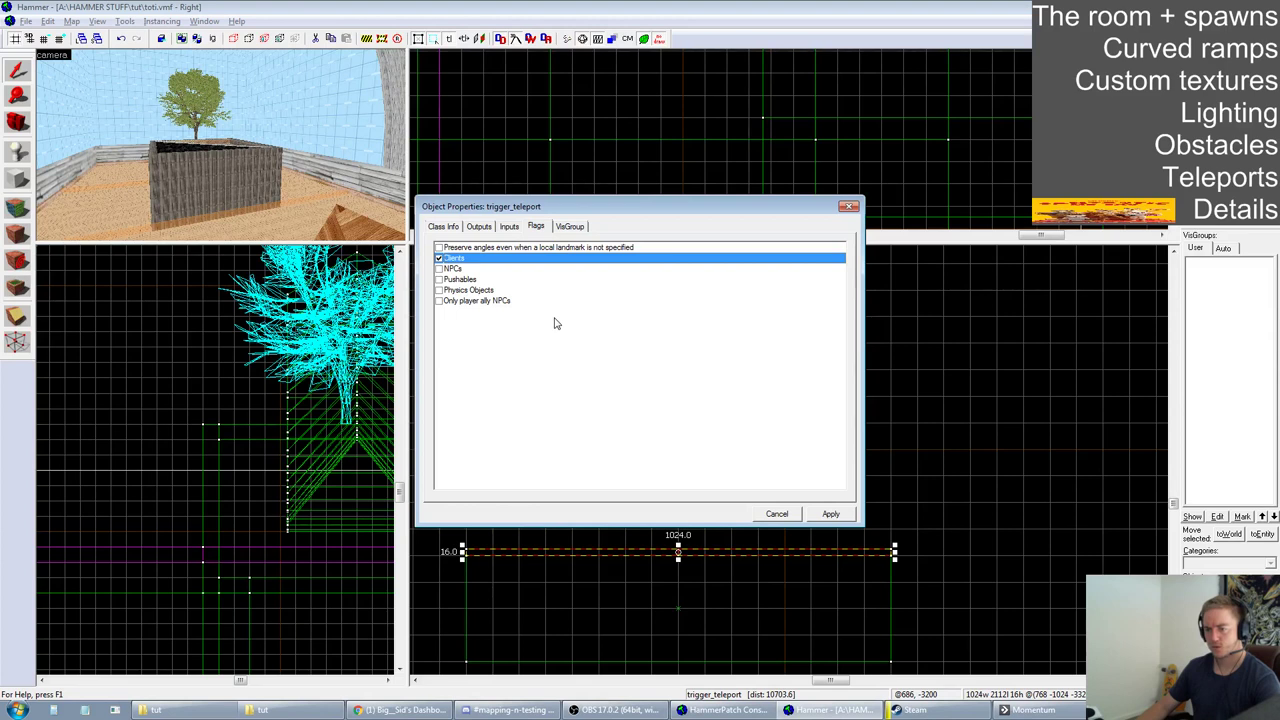
{"action": "left_click", "coordinate": [831, 514]}
{"action": "left_click", "coordinate": [777, 514]}
{"action": "left_click", "coordinate": [987, 467]}
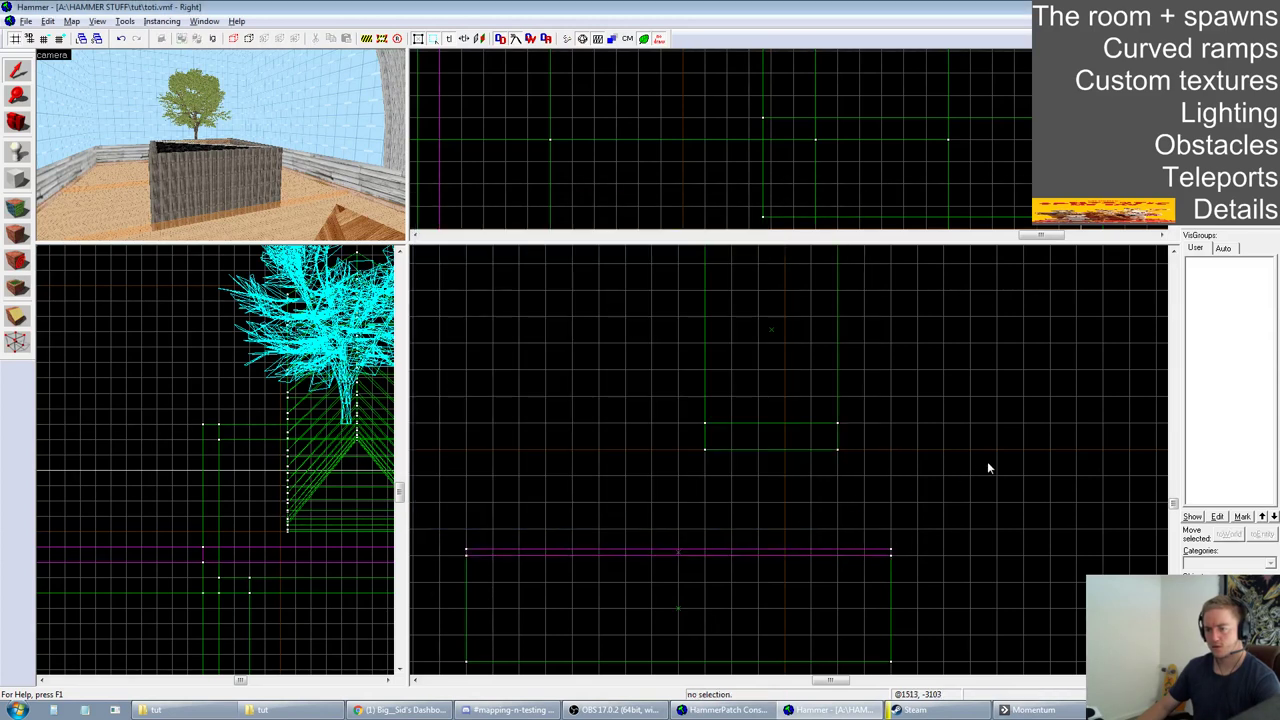
Select the white light in the first stage's upper section, edit its brightness, set Quadratic to 0 and Linear to 1, and apply
{"action": "scroll", "coordinate": [778, 505], "scroll_direction": "down", "scroll_amount": 2}
{"action": "scroll", "coordinate": [770, 510], "scroll_direction": "up", "scroll_amount": 1}
{"action": "scroll", "coordinate": [757, 515], "scroll_direction": "down", "scroll_amount": 3}
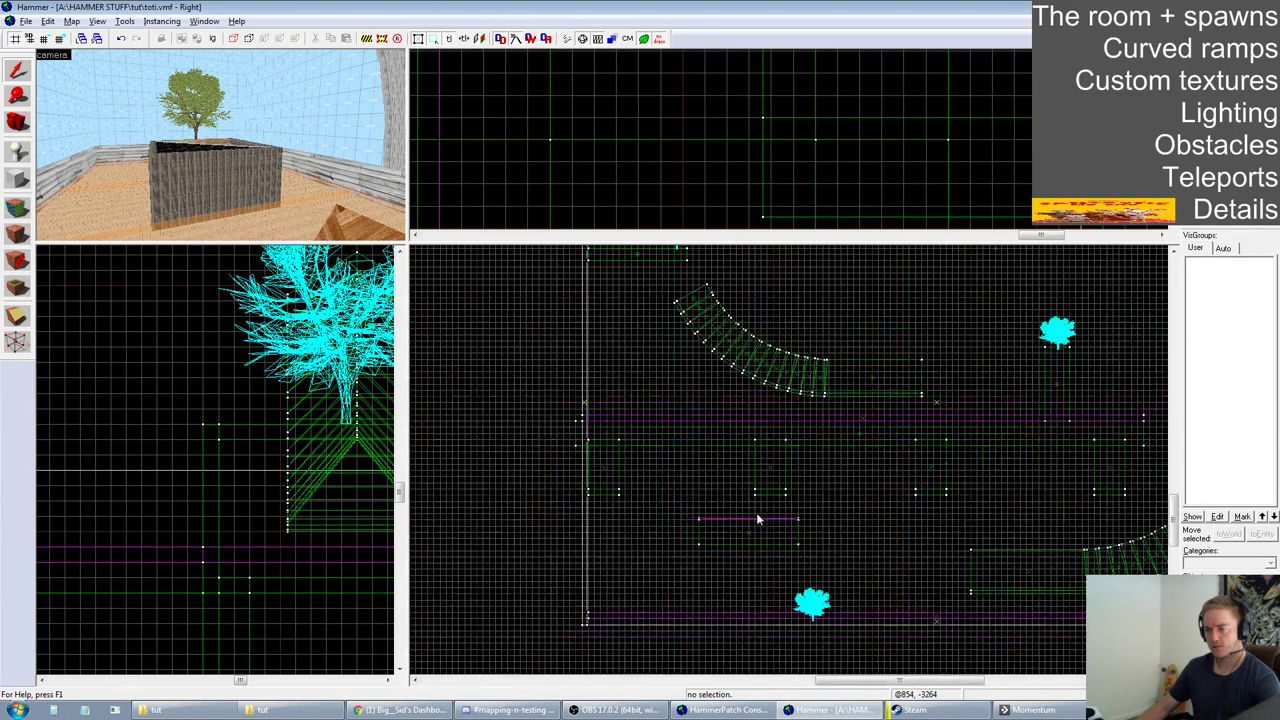
{"action": "scroll", "coordinate": [757, 516], "scroll_direction": "down", "scroll_amount": 2}
{"action": "scroll", "coordinate": [871, 406], "scroll_direction": "up", "scroll_amount": 11}
{"action": "left_click", "coordinate": [755, 376]}
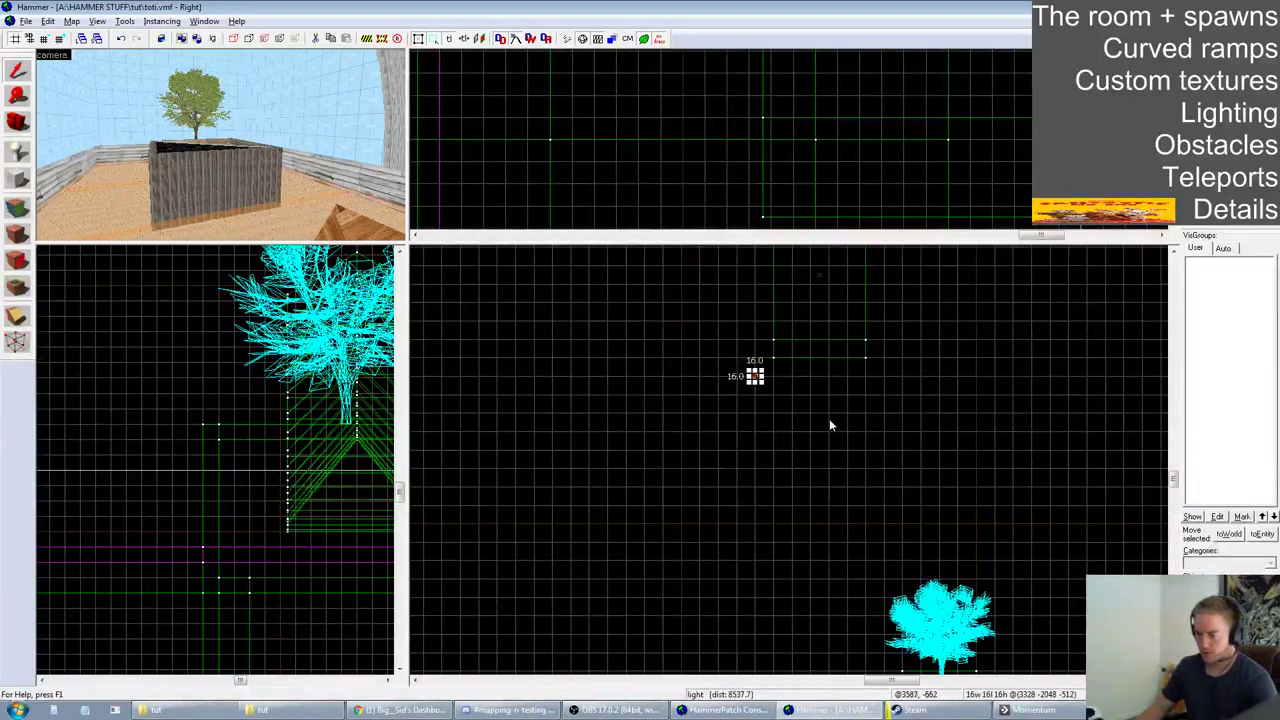
{"action": "key", "text": "alt+Return"}
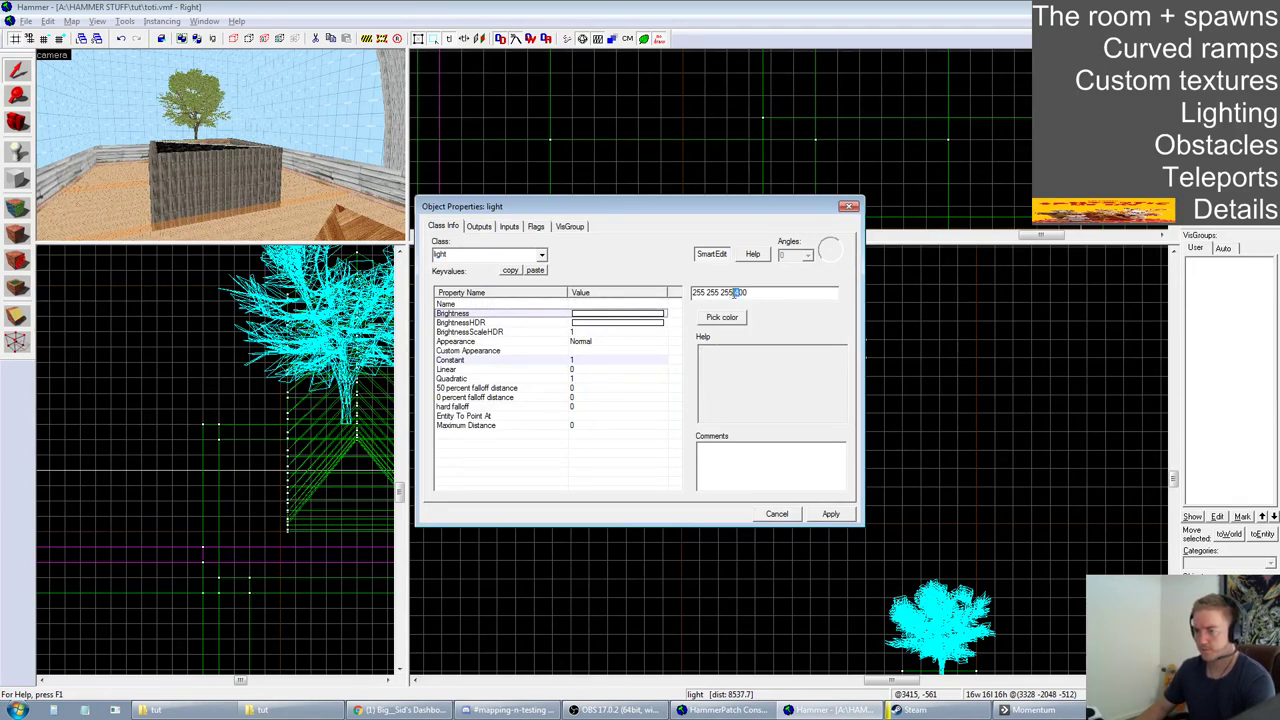
{"action": "key", "text": "BackSpace"}
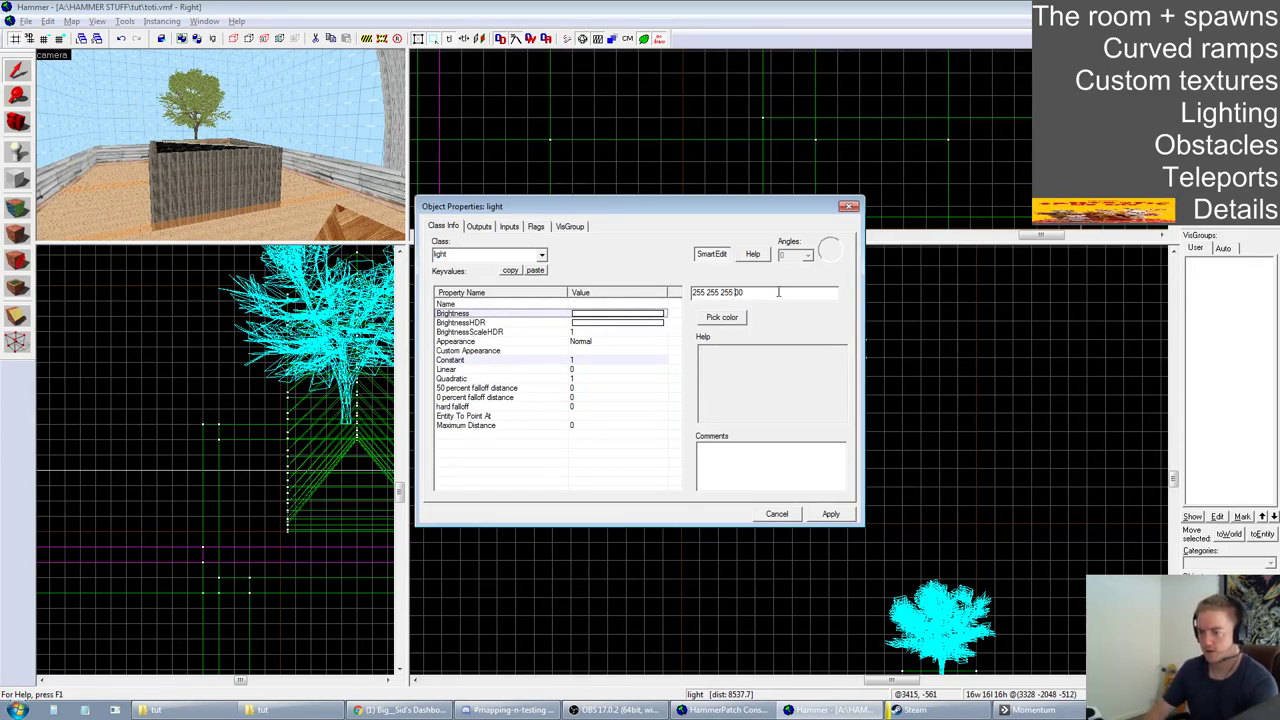
{"action": "left_click", "coordinate": [576, 381]}
{"action": "key", "text": "BackSpace"}
{"action": "type", "text": "0"}
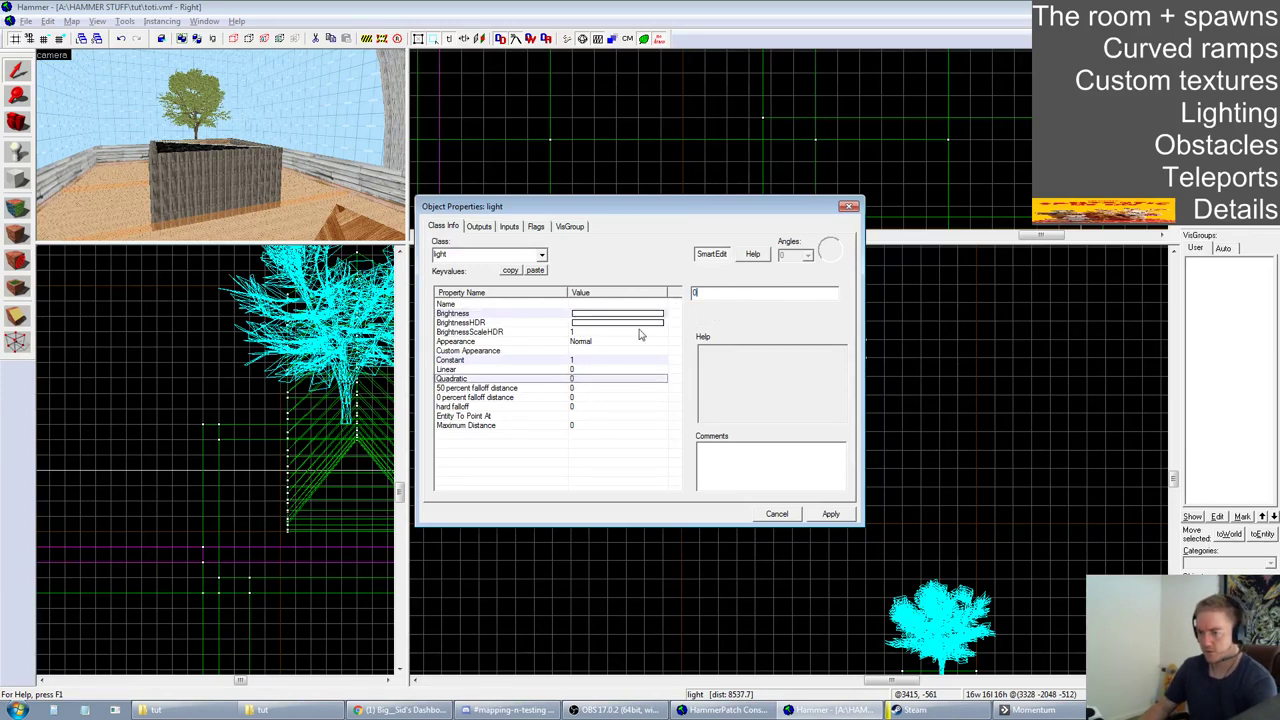
{"action": "left_click", "coordinate": [589, 369]}
{"action": "type", "text": "1"}
{"action": "left_click", "coordinate": [834, 513]}
{"action": "left_click", "coordinate": [850, 209]}
Duplicate the white light and place the copy farther along the first stage's upper section
{"action": "scroll", "coordinate": [828, 402], "scroll_direction": "down", "scroll_amount": 7}
{"action": "scroll", "coordinate": [771, 395], "scroll_direction": "up", "scroll_amount": 5}
{"action": "scroll", "coordinate": [880, 407], "scroll_direction": "down", "scroll_amount": 2}
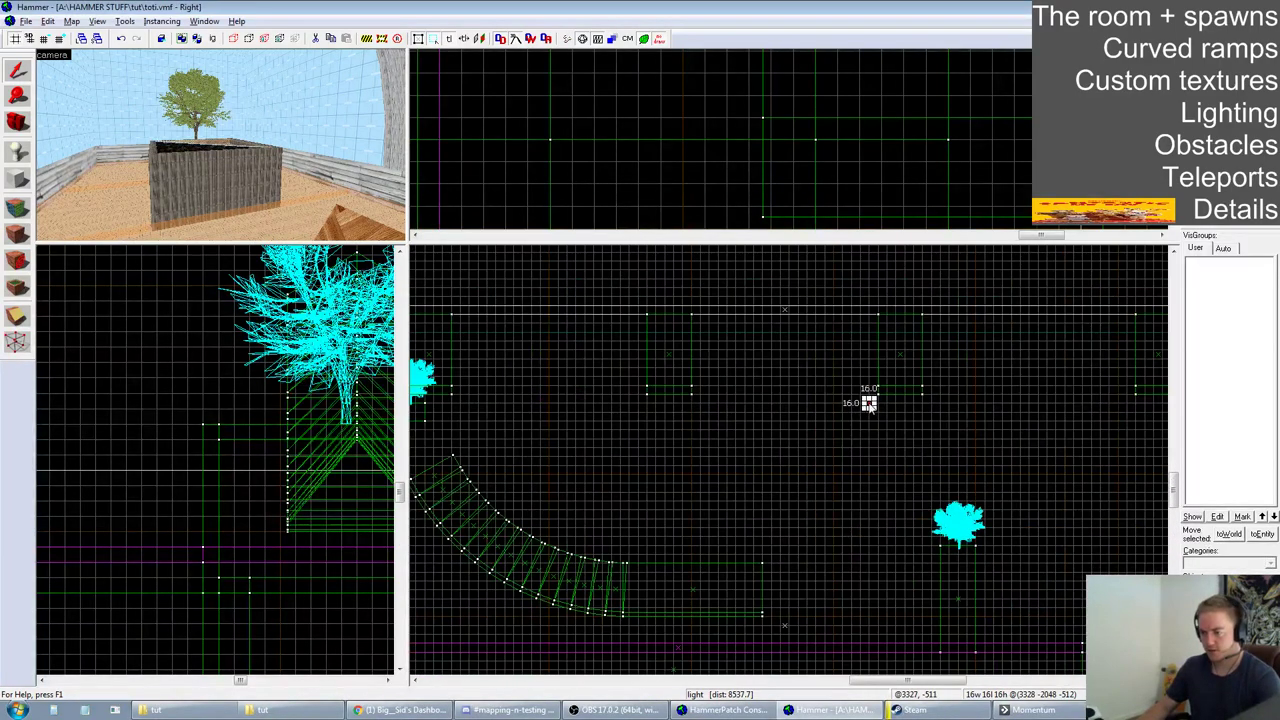
{"action": "scroll", "coordinate": [880, 405], "scroll_direction": "up", "scroll_amount": 3}
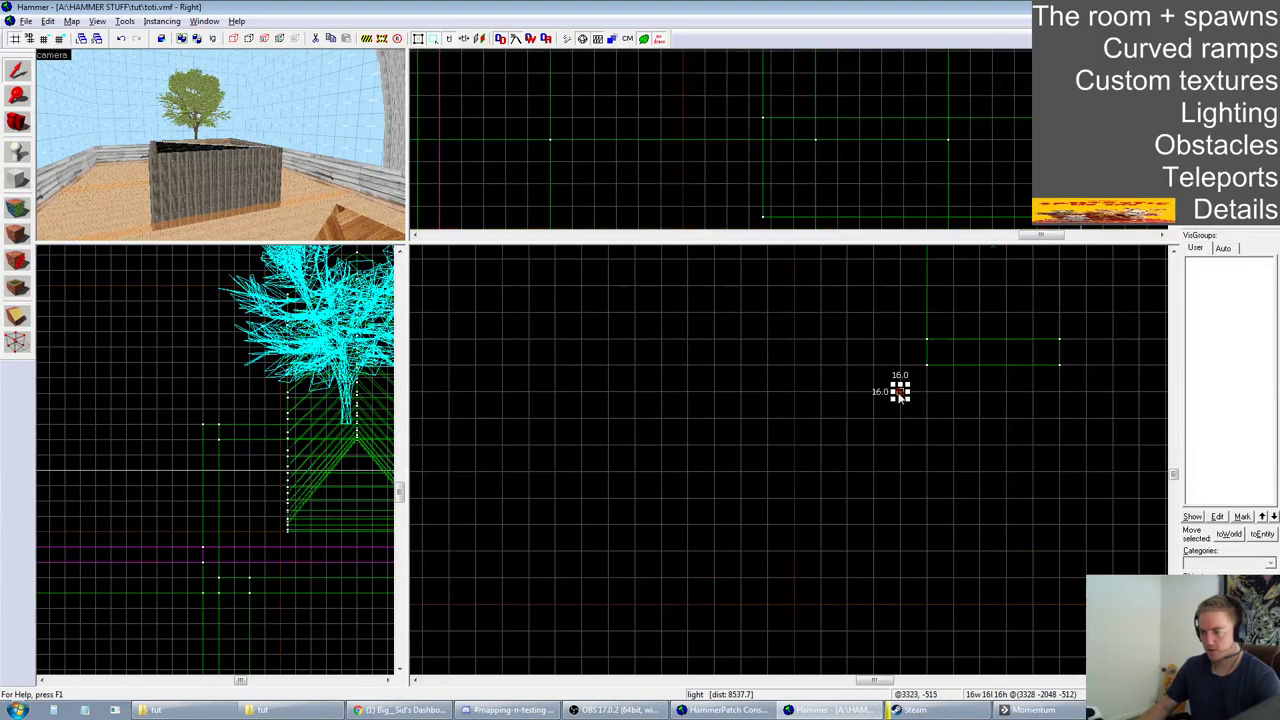
{"action": "left_click_drag", "start_coordinate": [900, 396], "coordinate": [626, 397]}
{"action": "scroll", "coordinate": [1073, 489], "scroll_direction": "down", "scroll_amount": 6}
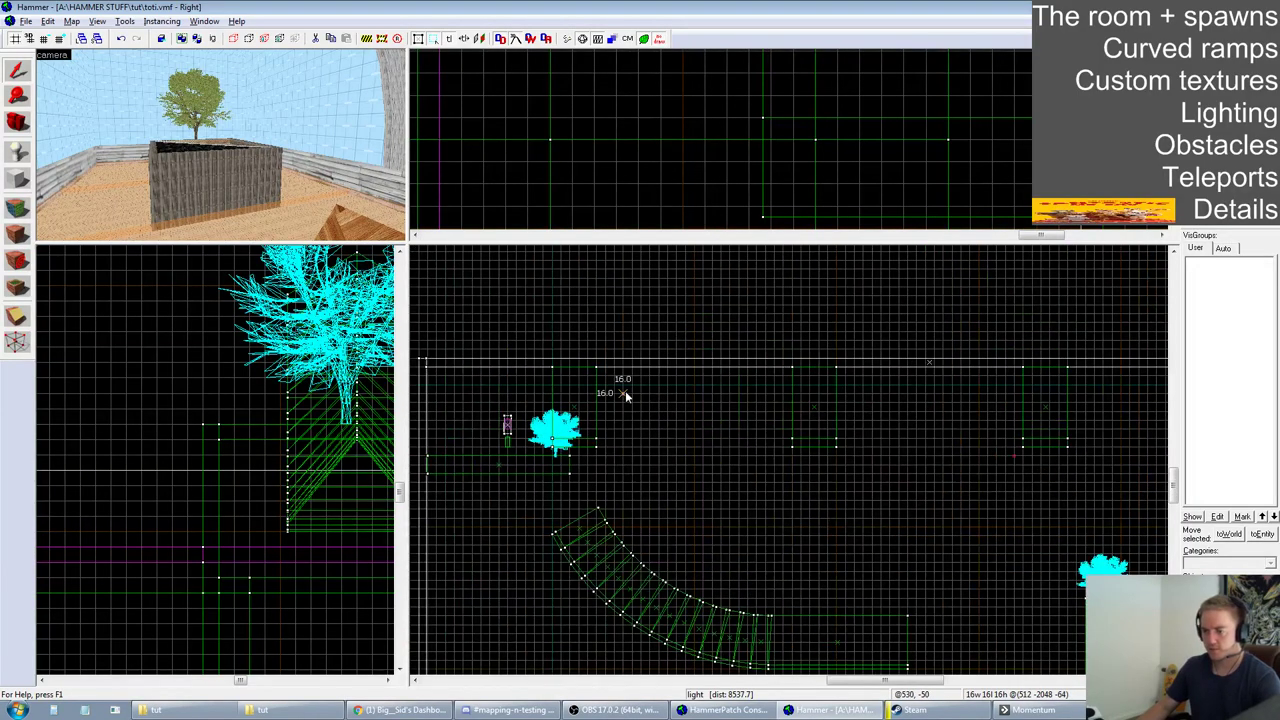
{"action": "scroll", "coordinate": [622, 410], "scroll_direction": "down", "scroll_amount": 3}
{"action": "scroll", "coordinate": [575, 410], "scroll_direction": "up", "scroll_amount": 4}
{"action": "left_click", "coordinate": [557, 385]}
{"action": "left_click_drag", "start_coordinate": [559, 382], "coordinate": [868, 530]}
{"action": "scroll", "coordinate": [794, 462], "scroll_direction": "down", "scroll_amount": 7}
{"action": "scroll", "coordinate": [723, 535], "scroll_direction": "up", "scroll_amount": 10}
{"action": "scroll", "coordinate": [721, 442], "scroll_direction": "down", "scroll_amount": 2}
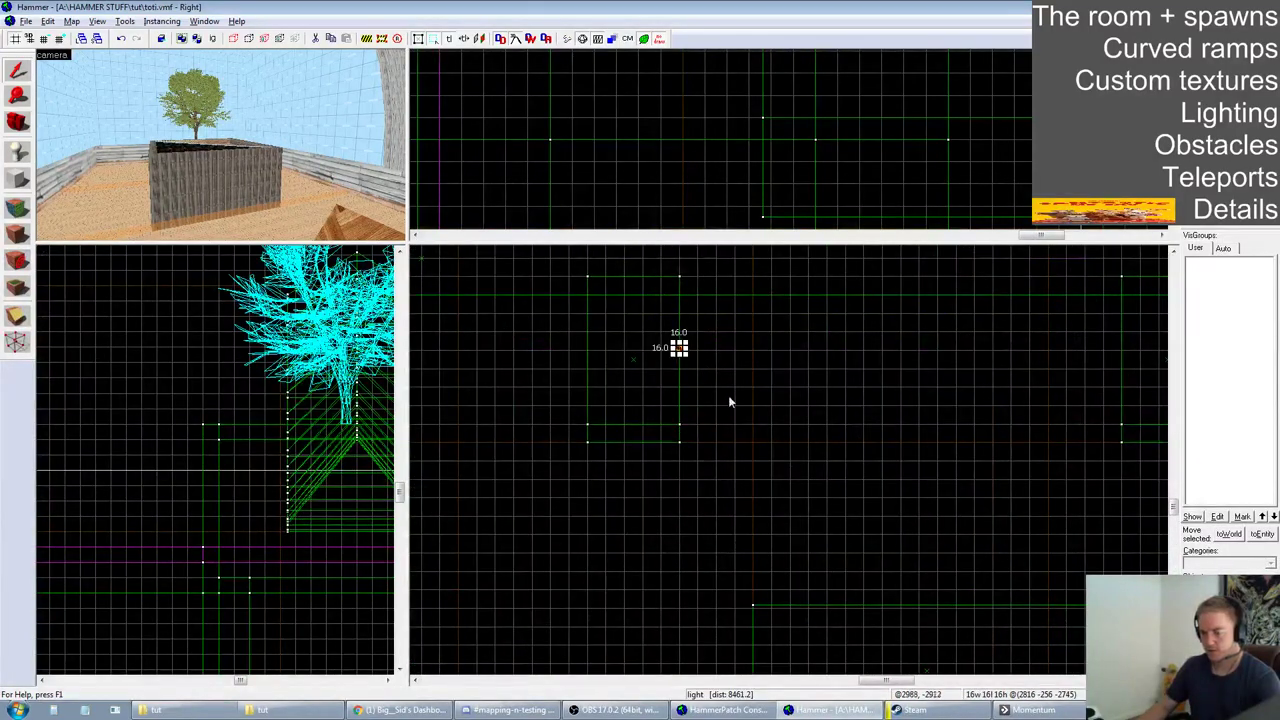
{"action": "key", "text": "alt+Return"}
{"action": "left_click", "coordinate": [505, 314]}
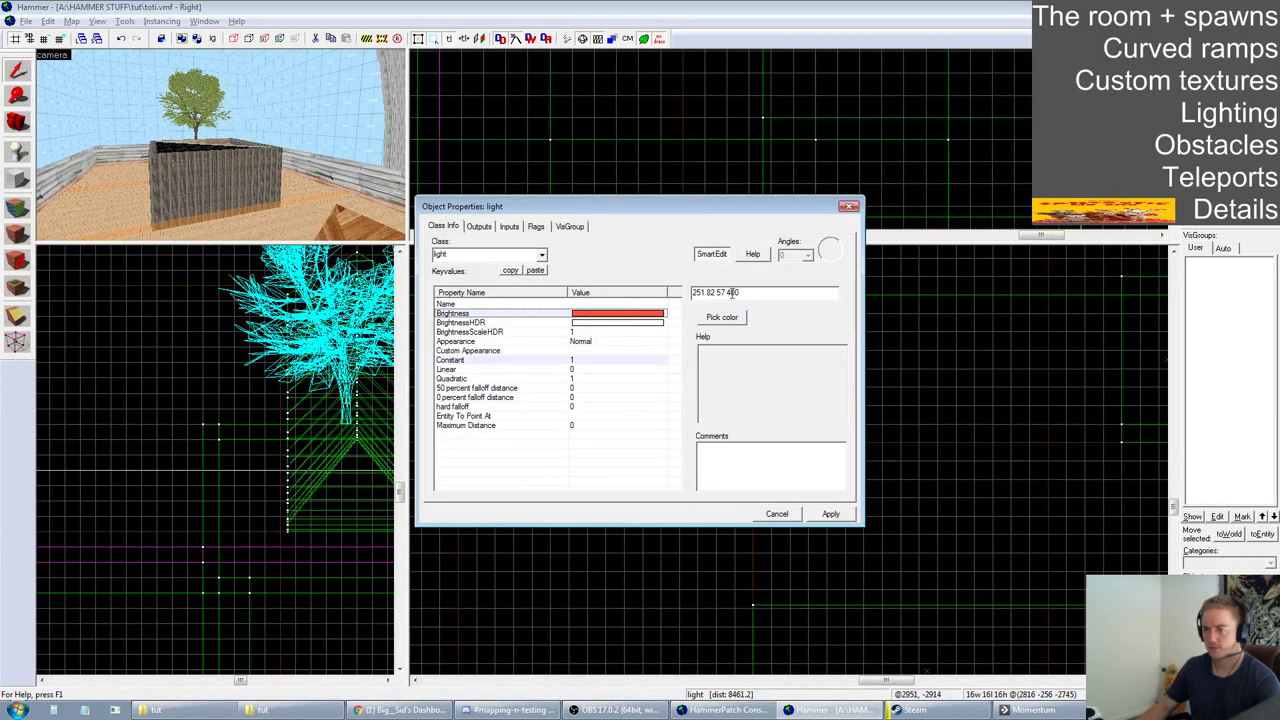
{"action": "type", "text": "6"}
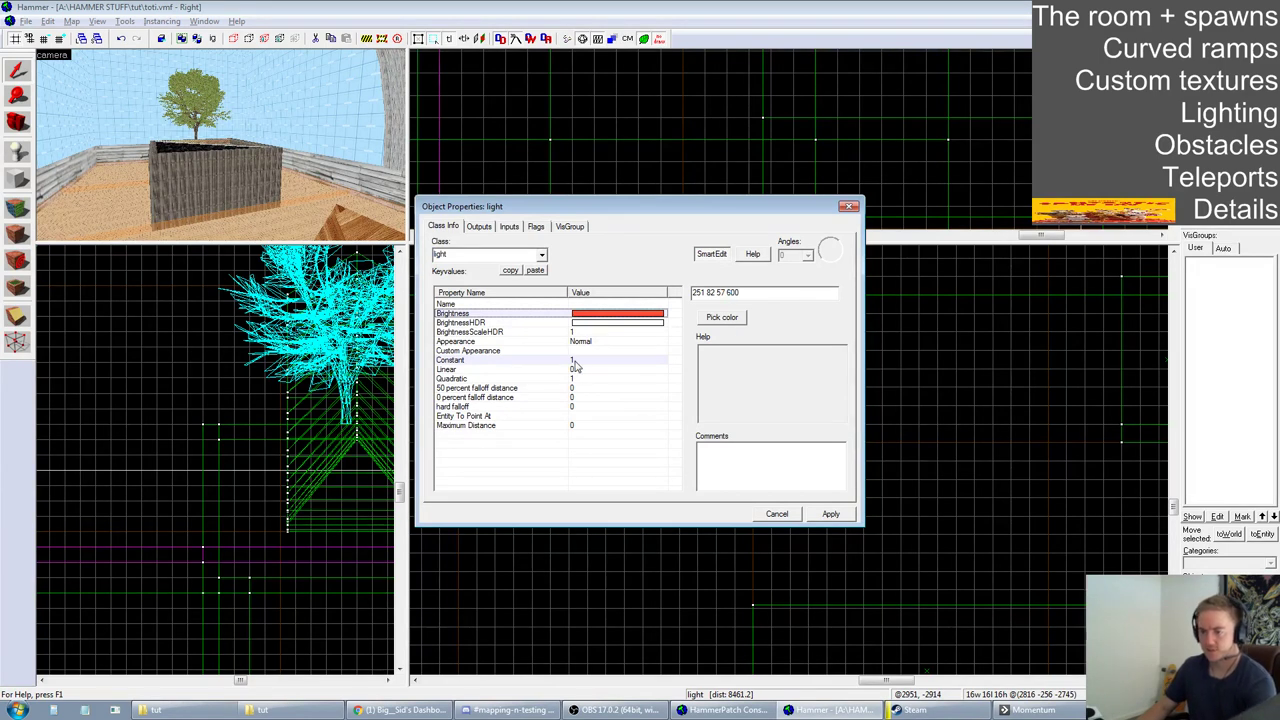
{"action": "left_click", "coordinate": [582, 379]}
{"action": "left_click", "coordinate": [707, 294]}
{"action": "type", "text": "0"}
{"action": "left_click", "coordinate": [586, 370]}
{"action": "type", "text": "1"}
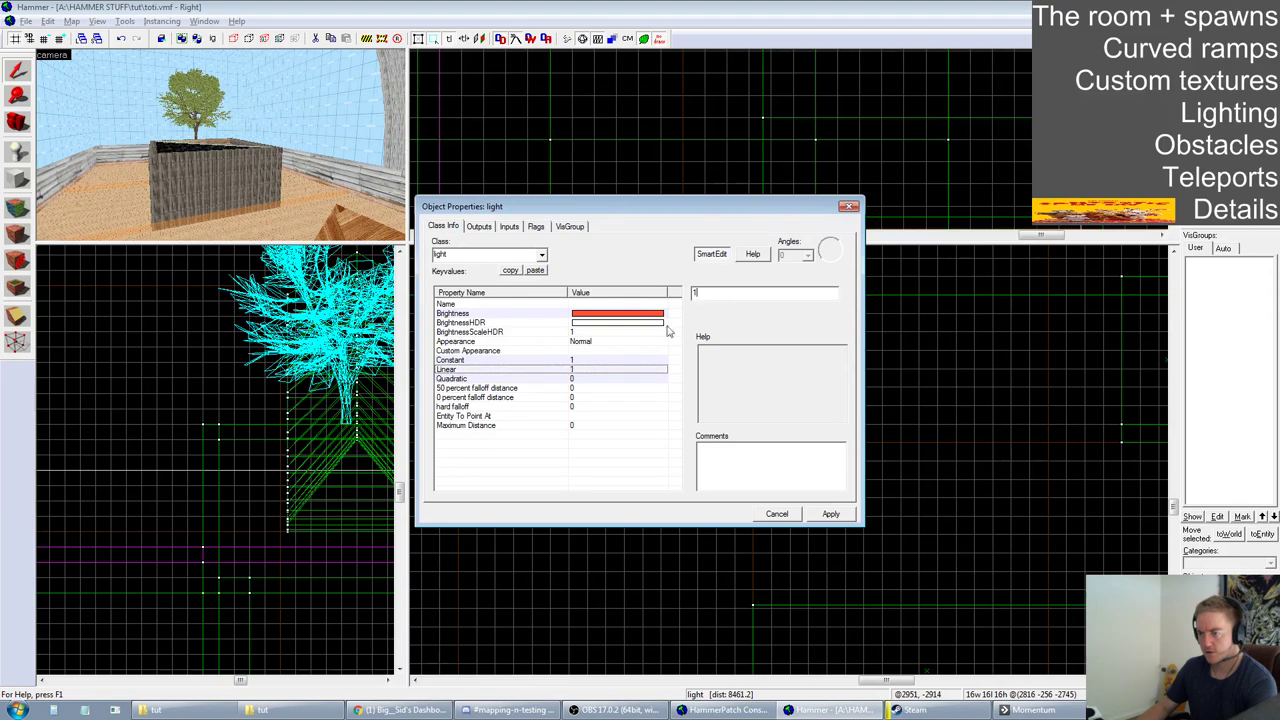
{"action": "left_click", "coordinate": [836, 514]}
{"action": "left_click", "coordinate": [849, 207]}
Duplicate the red light about 512 units along the lower section, away from the beam, and locate the copy in the top view
{"action": "scroll", "coordinate": [824, 328], "scroll_direction": "down", "scroll_amount": 6}
{"action": "scroll", "coordinate": [796, 338], "scroll_direction": "up", "scroll_amount": 4}
{"action": "scroll", "coordinate": [795, 334], "scroll_direction": "down", "scroll_amount": 1}
{"action": "scroll", "coordinate": [814, 330], "scroll_direction": "up", "scroll_amount": 4}
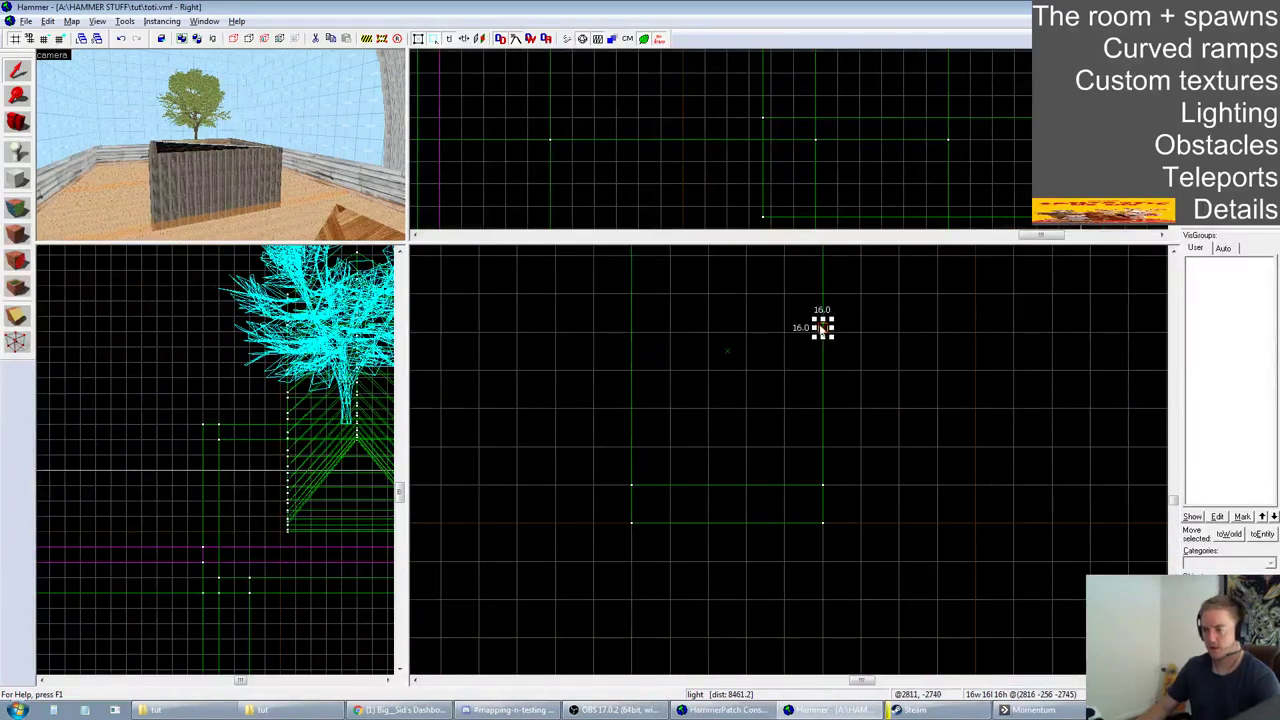
{"action": "left_click_drag", "start_coordinate": [818, 332], "coordinate": [512, 335], "text": "shift"}
{"action": "scroll", "coordinate": [713, 111], "scroll_direction": "down", "scroll_amount": 5}
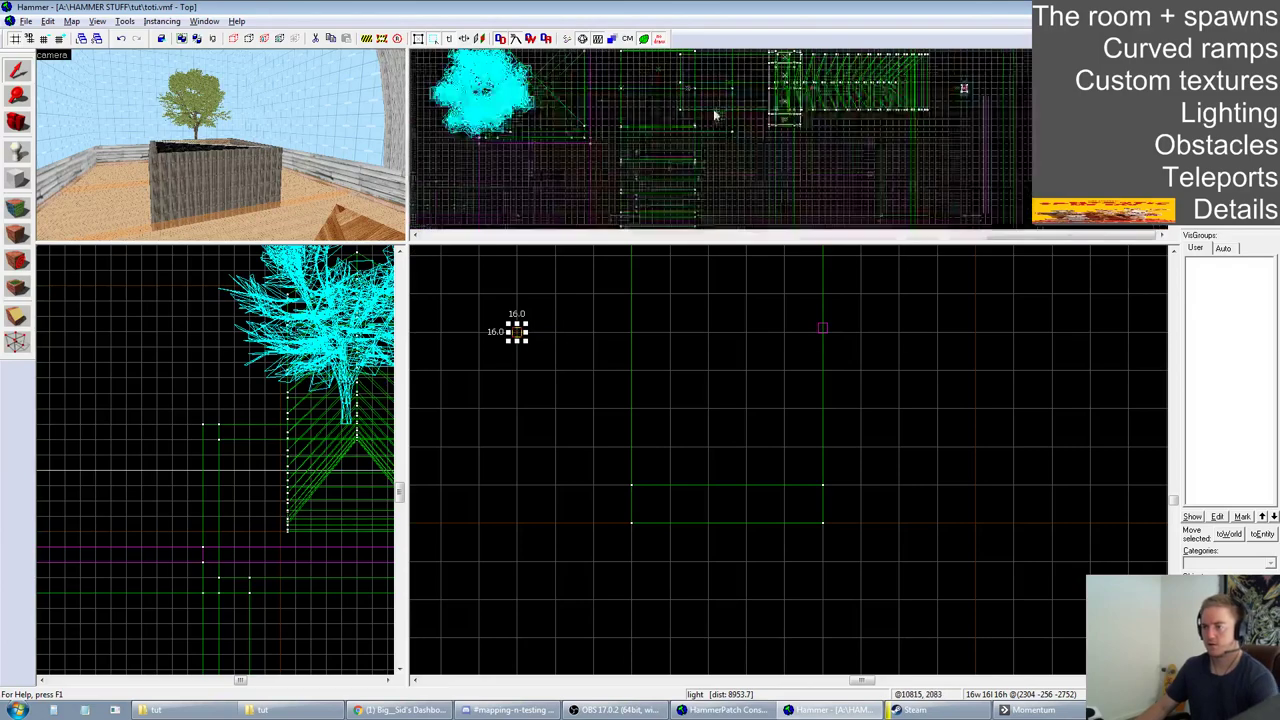
{"action": "scroll", "coordinate": [713, 111], "scroll_direction": "up", "scroll_amount": 5}
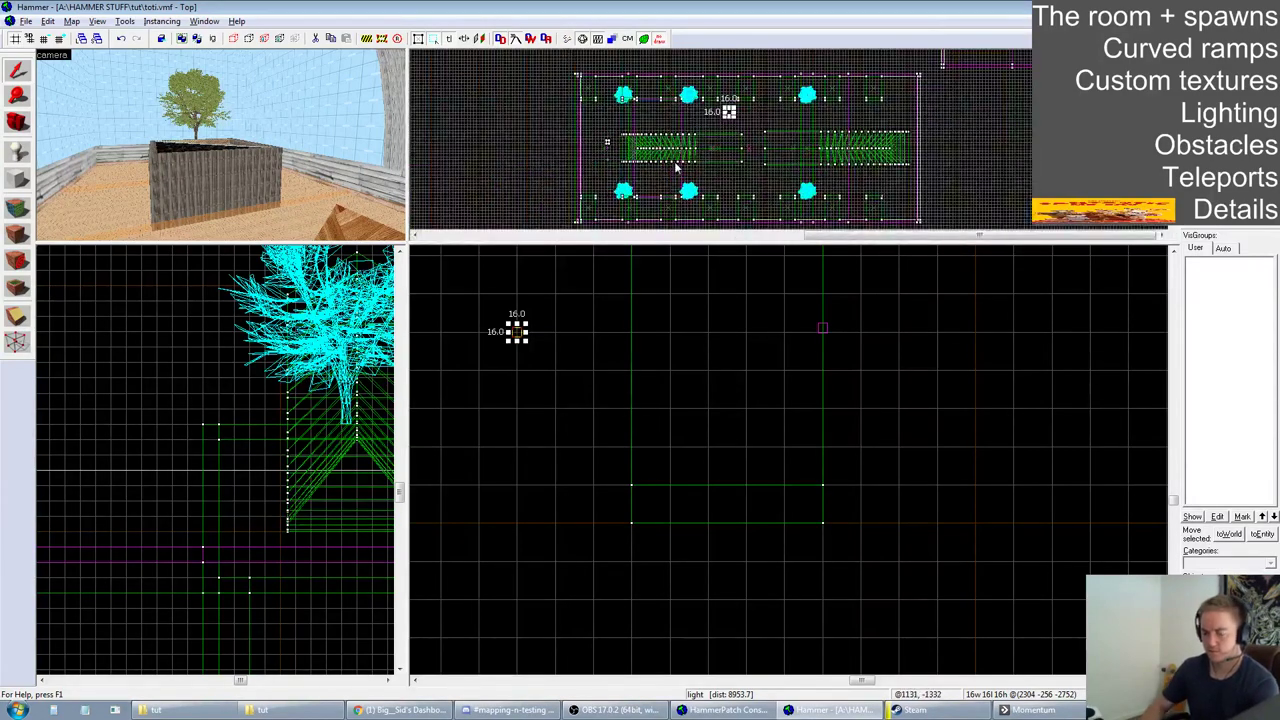
Coarsen the grid, shift the duplicated red light across the room to Y -2048, deselect it and save the map
{"action": "key", "text": "bracketright"}
{"action": "key", "text": "bracketright"}
{"action": "key", "text": "Down"}
{"action": "key", "text": "Down"}
{"action": "key", "text": "Down"}
{"action": "key", "text": "Down"}
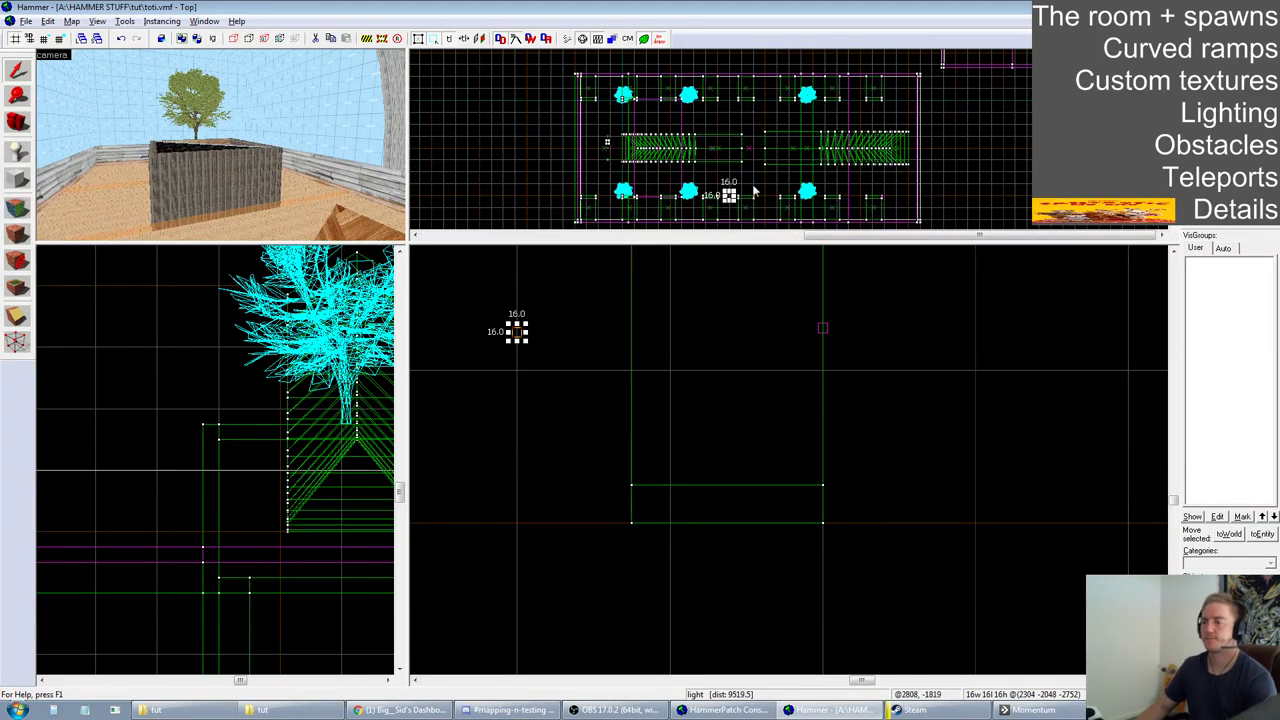
{"action": "key", "text": "Escape"}
{"action": "left_click", "coordinate": [26, 21]}
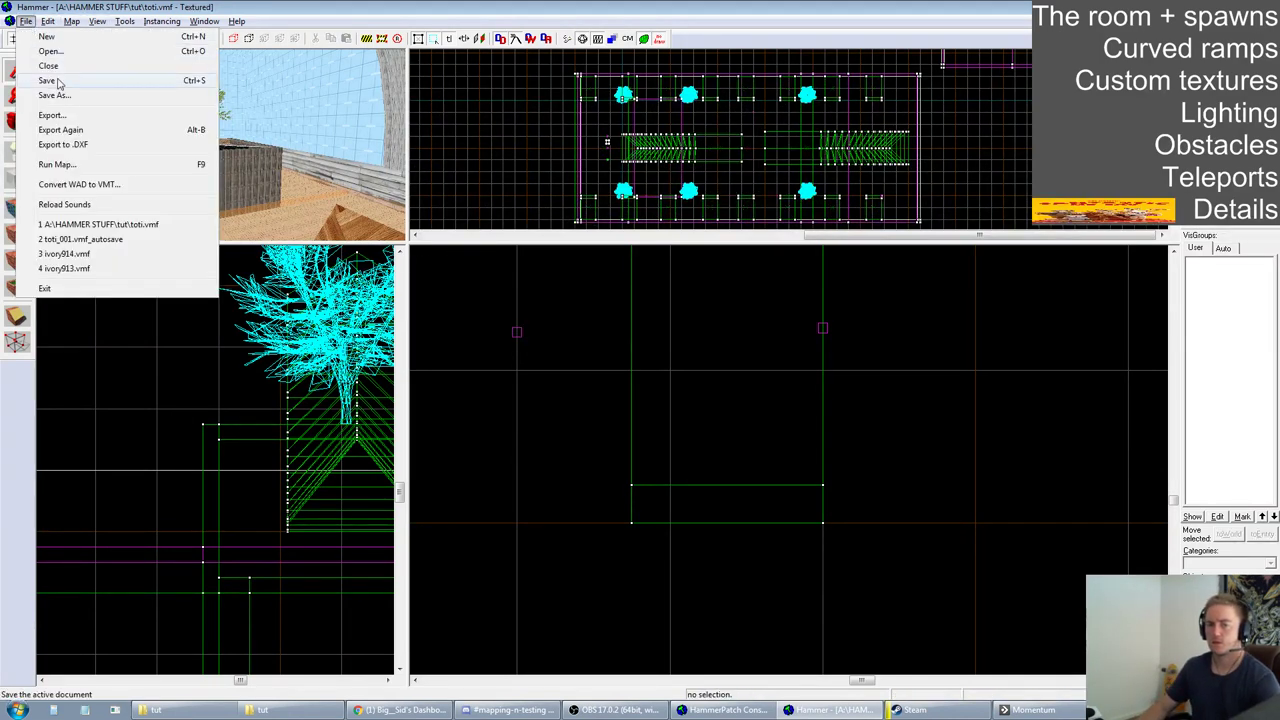
{"action": "left_click", "coordinate": [57, 80]}
Enable the Clients flag on the first stage's trigger_teleport that leads to spawn and apply it
{"action": "scroll", "coordinate": [671, 383], "scroll_direction": "down", "scroll_amount": 5}
{"action": "scroll", "coordinate": [671, 380], "scroll_direction": "down", "scroll_amount": 3}
{"action": "scroll", "coordinate": [660, 345], "scroll_direction": "up", "scroll_amount": 6}
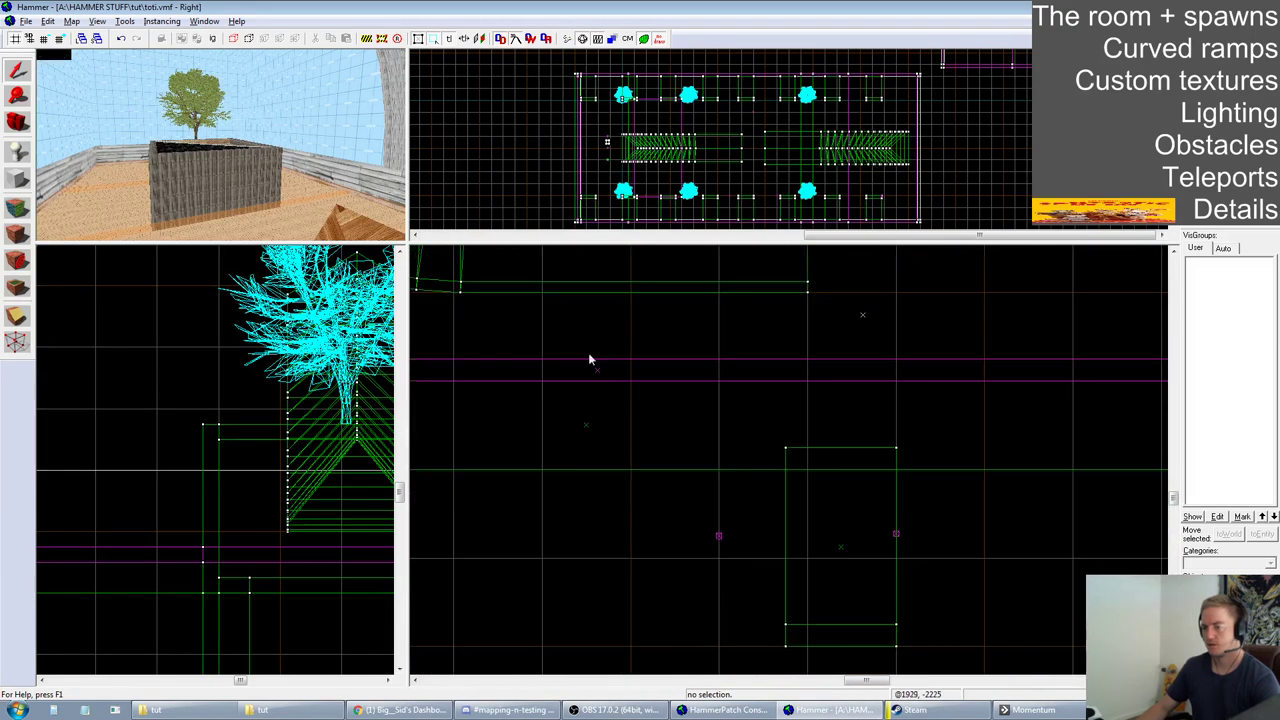
{"action": "left_click_drag", "start_coordinate": [568, 345], "coordinate": [623, 380]}
{"action": "key", "text": "Return"}
{"action": "key", "text": "alt+Return"}
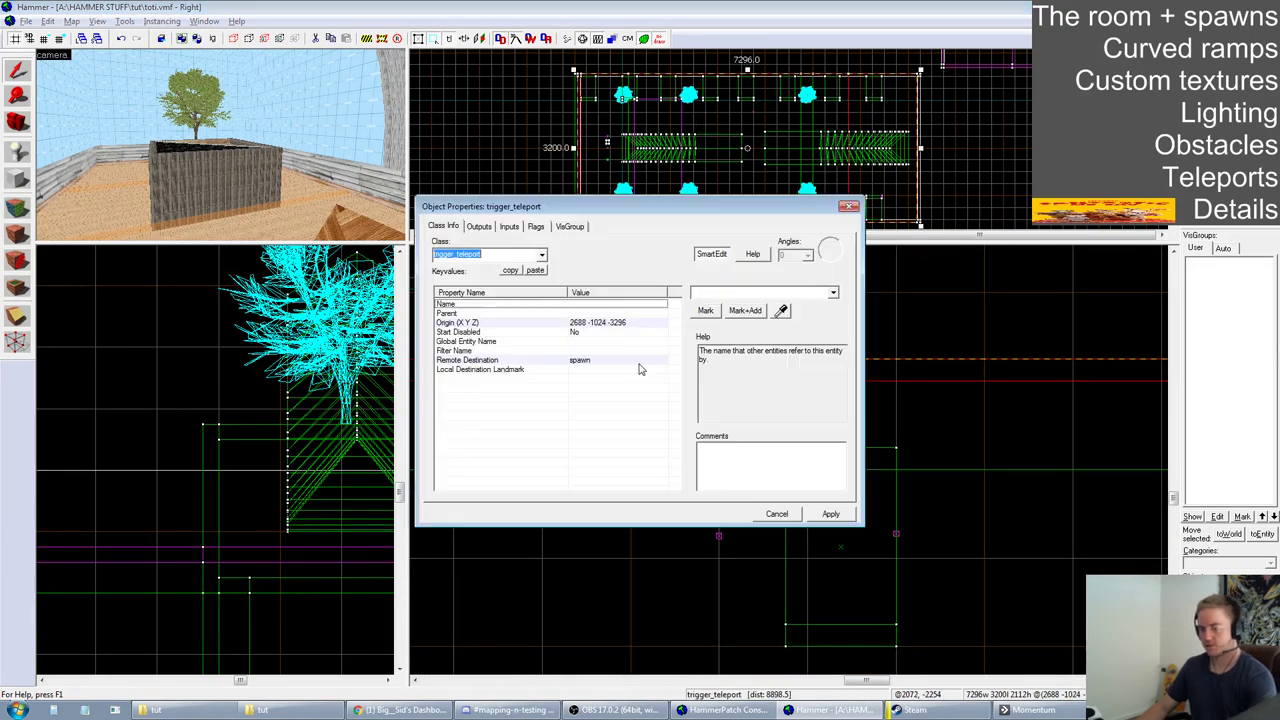
{"action": "left_click", "coordinate": [538, 226]}
{"action": "left_click", "coordinate": [439, 258]}
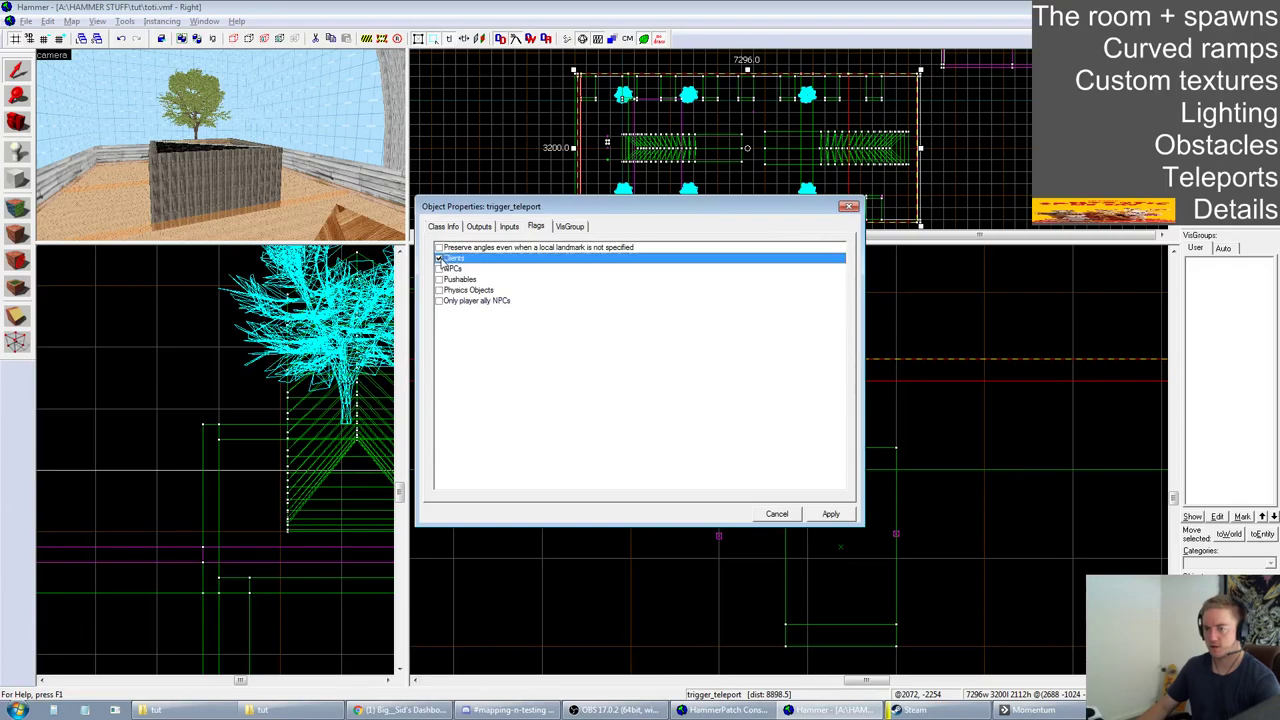
{"action": "left_click", "coordinate": [828, 515]}
{"action": "left_click", "coordinate": [849, 206]}
Enable the Clients flag on the second stage's large trigger_teleport, apply it and deselect the trigger
{"action": "scroll", "coordinate": [922, 345], "scroll_direction": "down", "scroll_amount": 5}
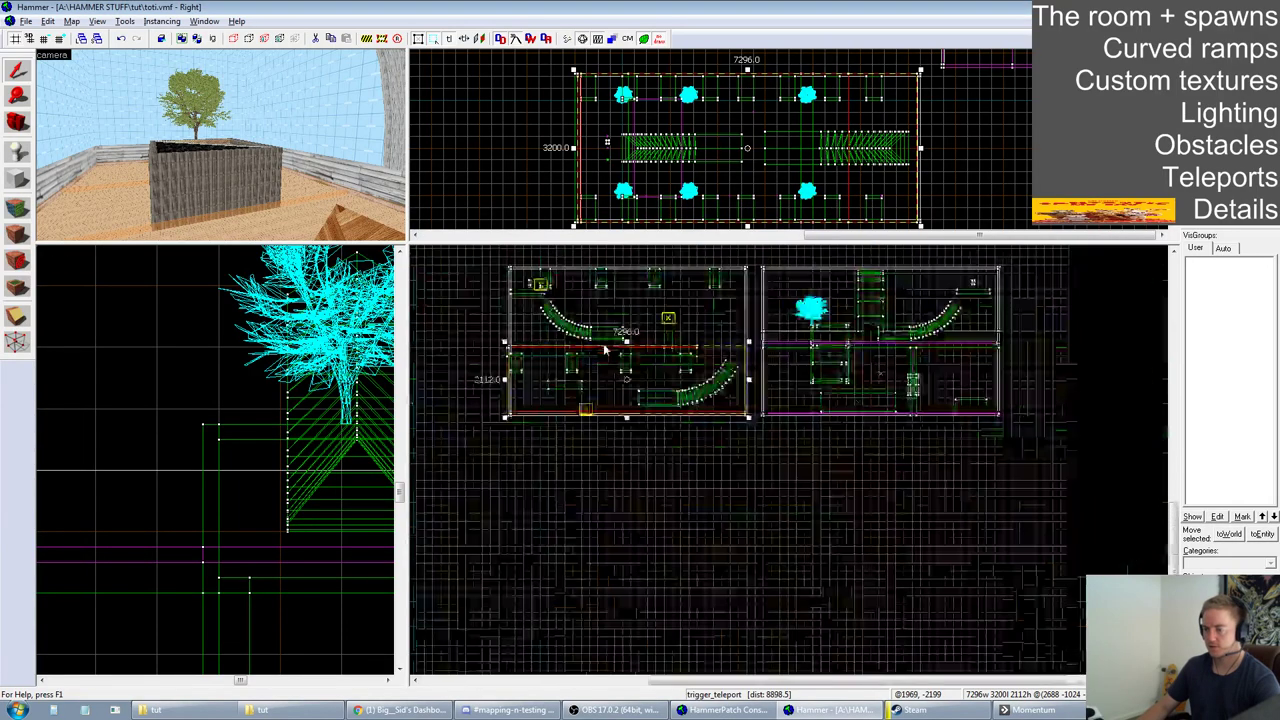
{"action": "scroll", "coordinate": [739, 355], "scroll_direction": "up", "scroll_amount": 6}
{"action": "left_click_drag", "start_coordinate": [760, 333], "coordinate": [779, 359]}
{"action": "key", "text": "Return"}
{"action": "key", "text": "alt+Return"}
{"action": "left_click", "coordinate": [536, 226]}
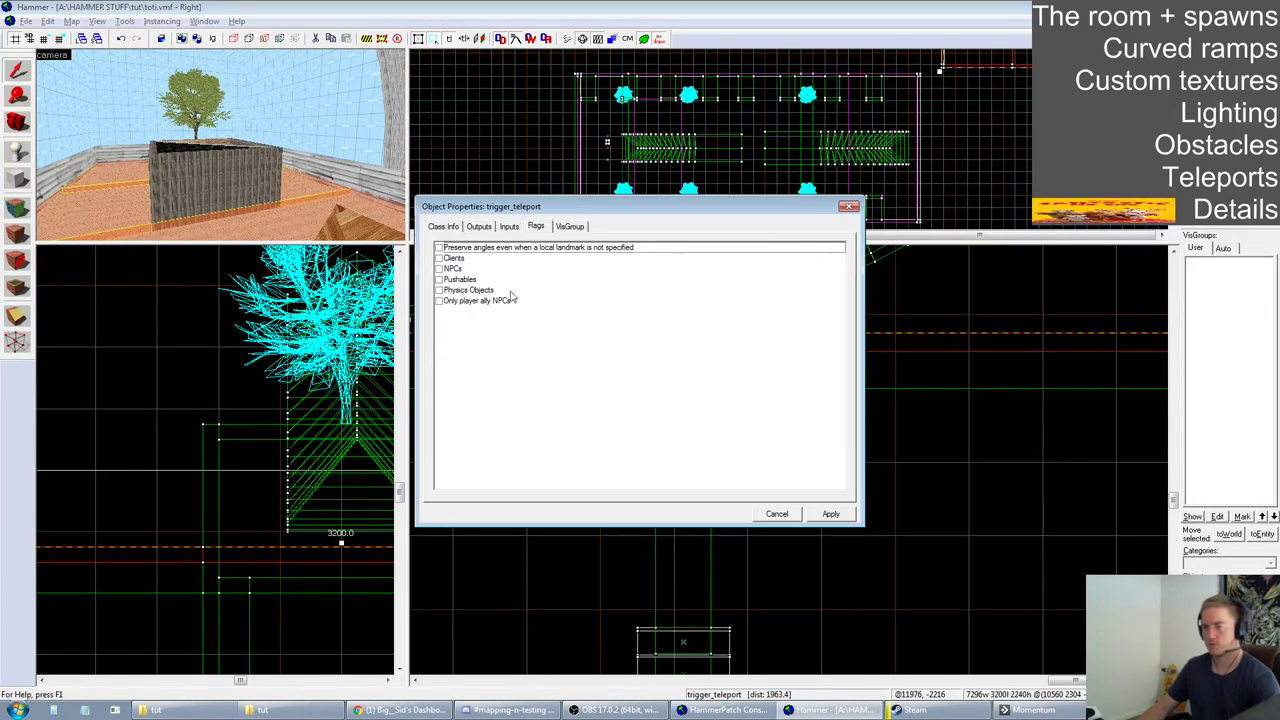
{"action": "left_click", "coordinate": [438, 258]}
{"action": "left_click", "coordinate": [830, 514]}
{"action": "left_click", "coordinate": [849, 206]}
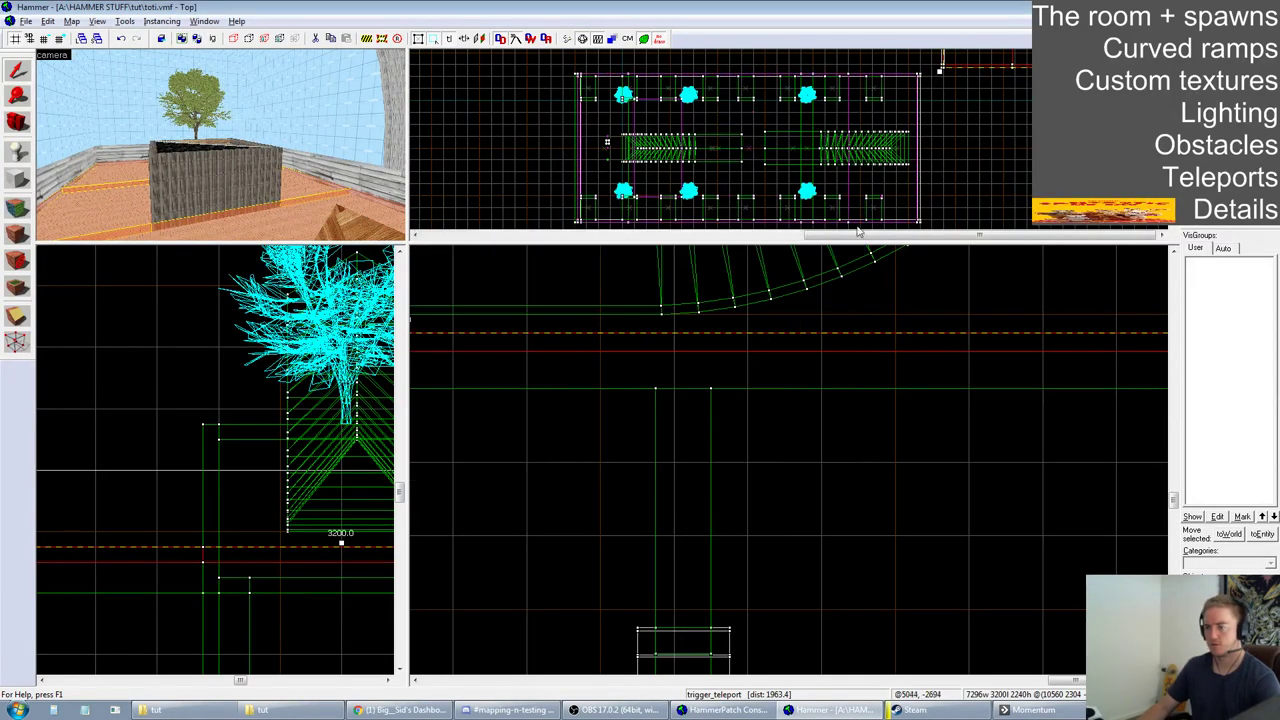
{"action": "key", "text": "Escape"}
Compile the map with normal BSP and fast VIS and RAD, without running the game after compiling
{"action": "scroll", "coordinate": [866, 345], "scroll_direction": "down", "scroll_amount": 10}
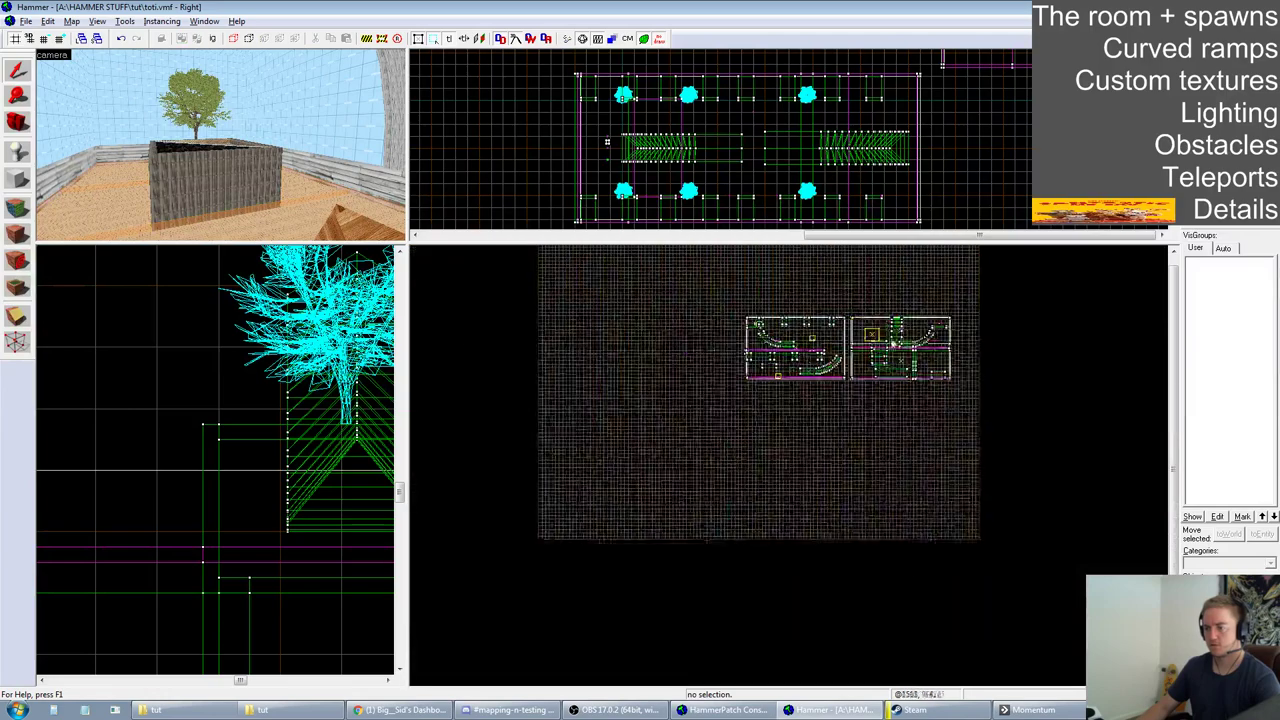
{"action": "left_click", "coordinate": [26, 21]}
{"action": "left_click", "coordinate": [26, 21]}
{"action": "left_click", "coordinate": [26, 21]}
{"action": "left_click", "coordinate": [57, 164]}
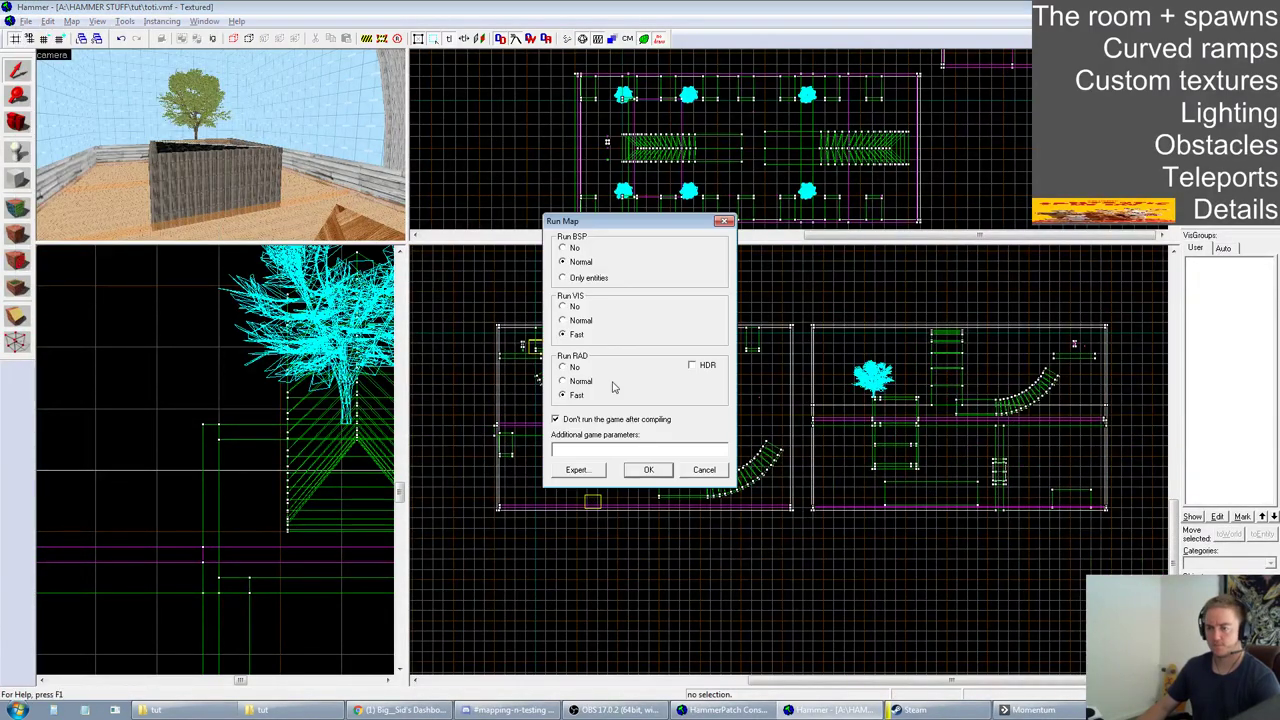
{"action": "left_click", "coordinate": [647, 469]}
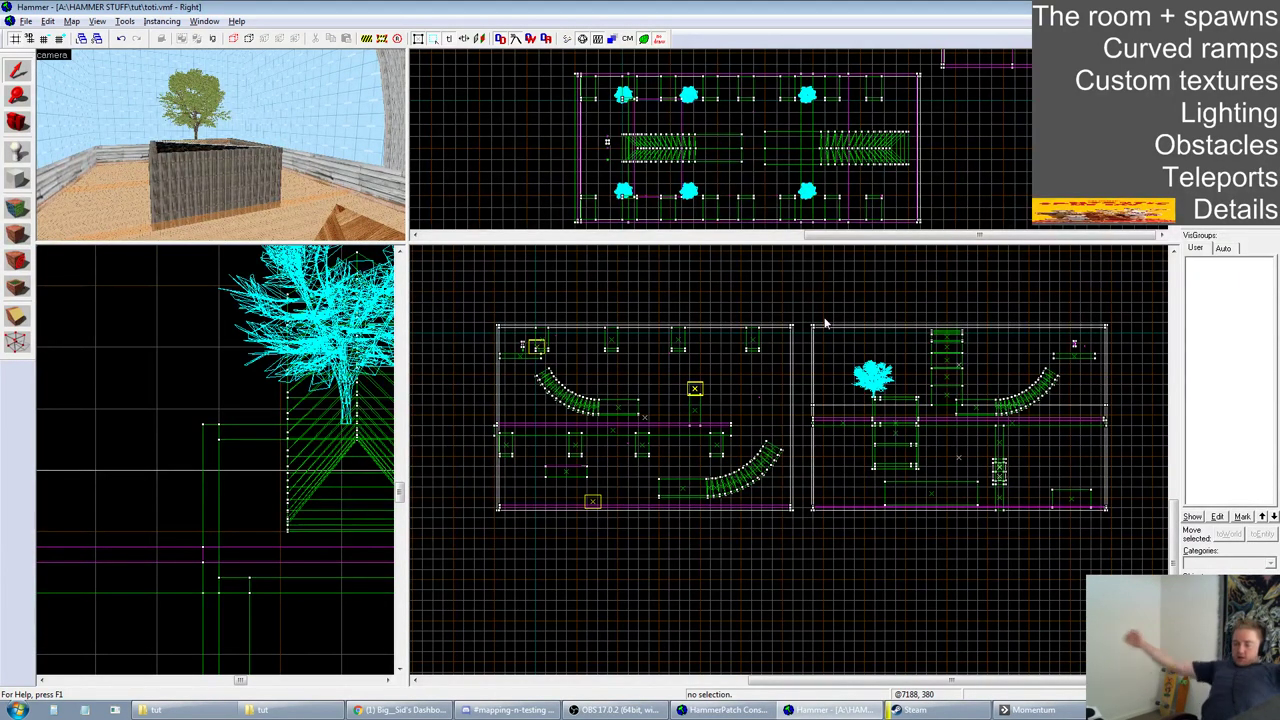
Switch to Momentum, reload toti and surf the first stage through its end teleport into the second stage to test the lights and triggers
{"action": "left_click", "coordinate": [1066, 714]}
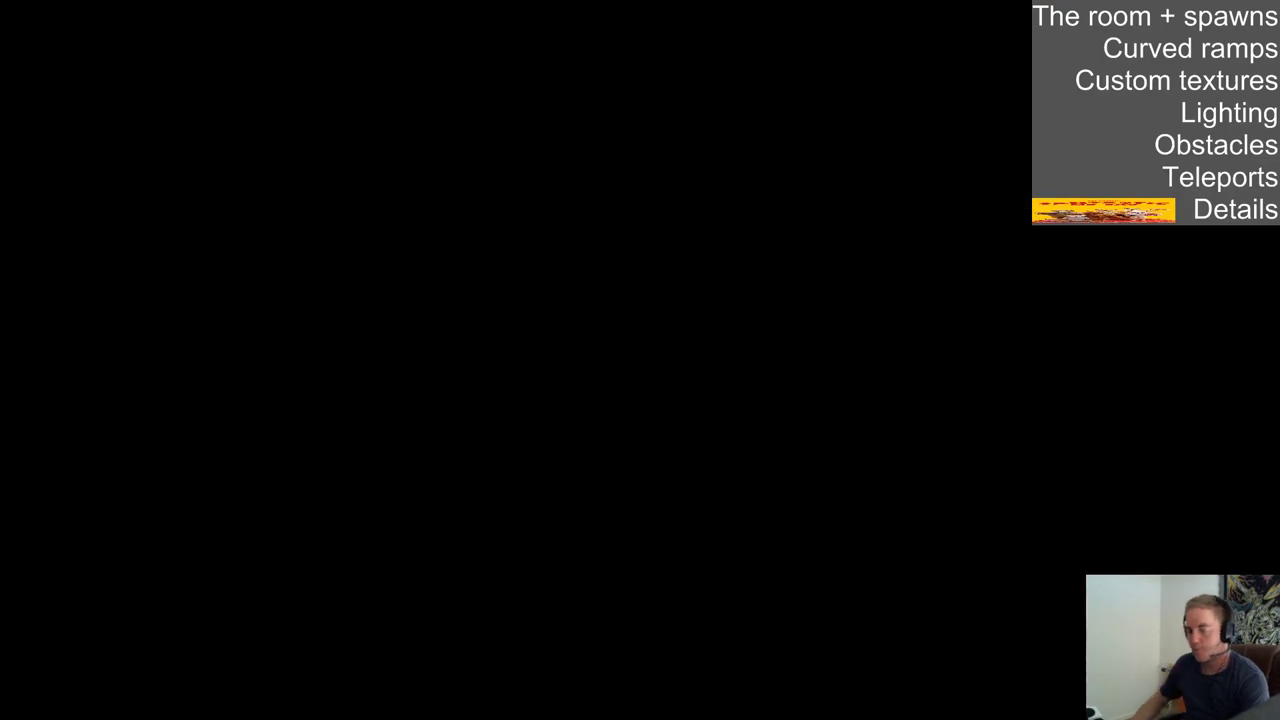
{"action": "key", "text": "grave"}
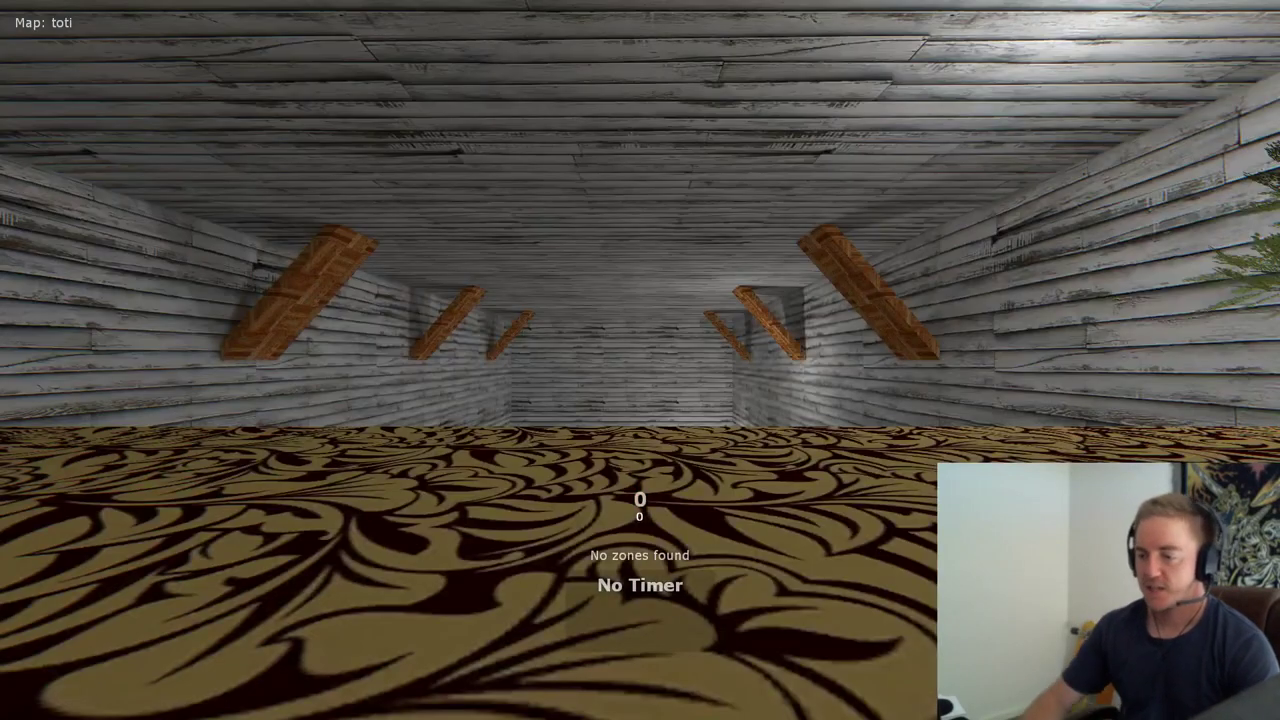
{"action": "key", "text": "a"}
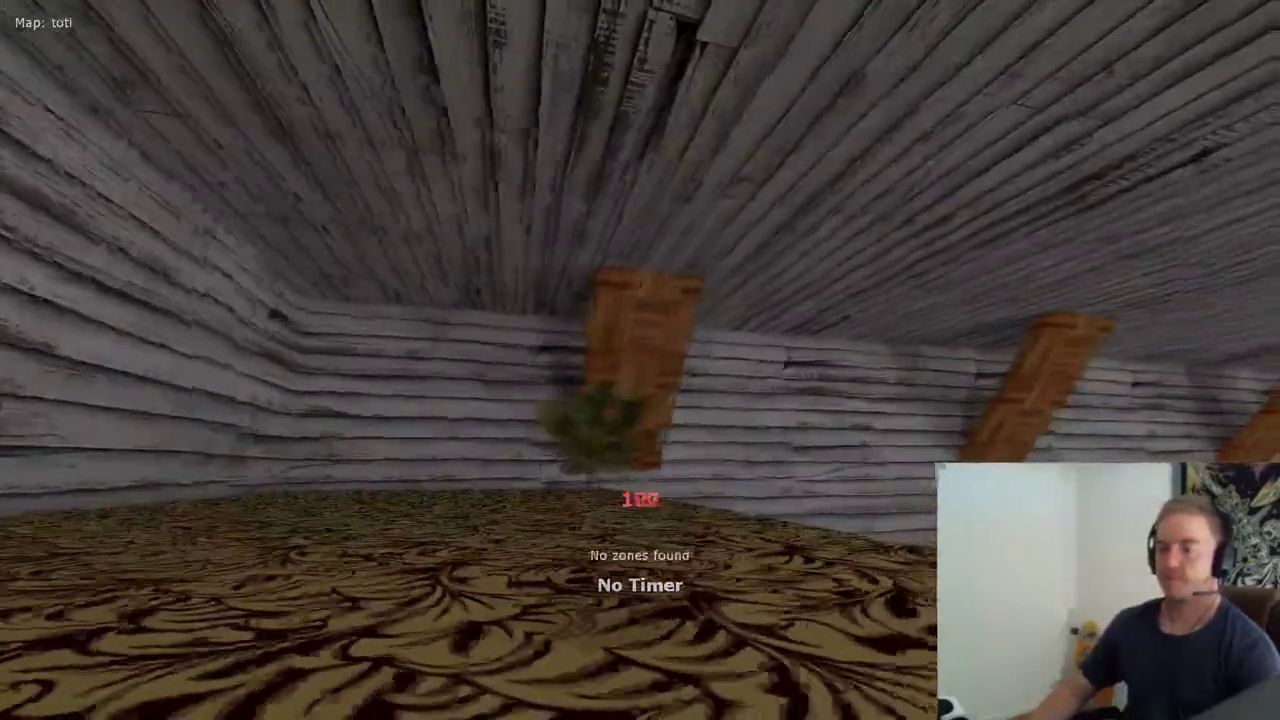
{"action": "key", "text": "w"}
{"action": "key", "text": "space"}
{"action": "key", "text": "a"}
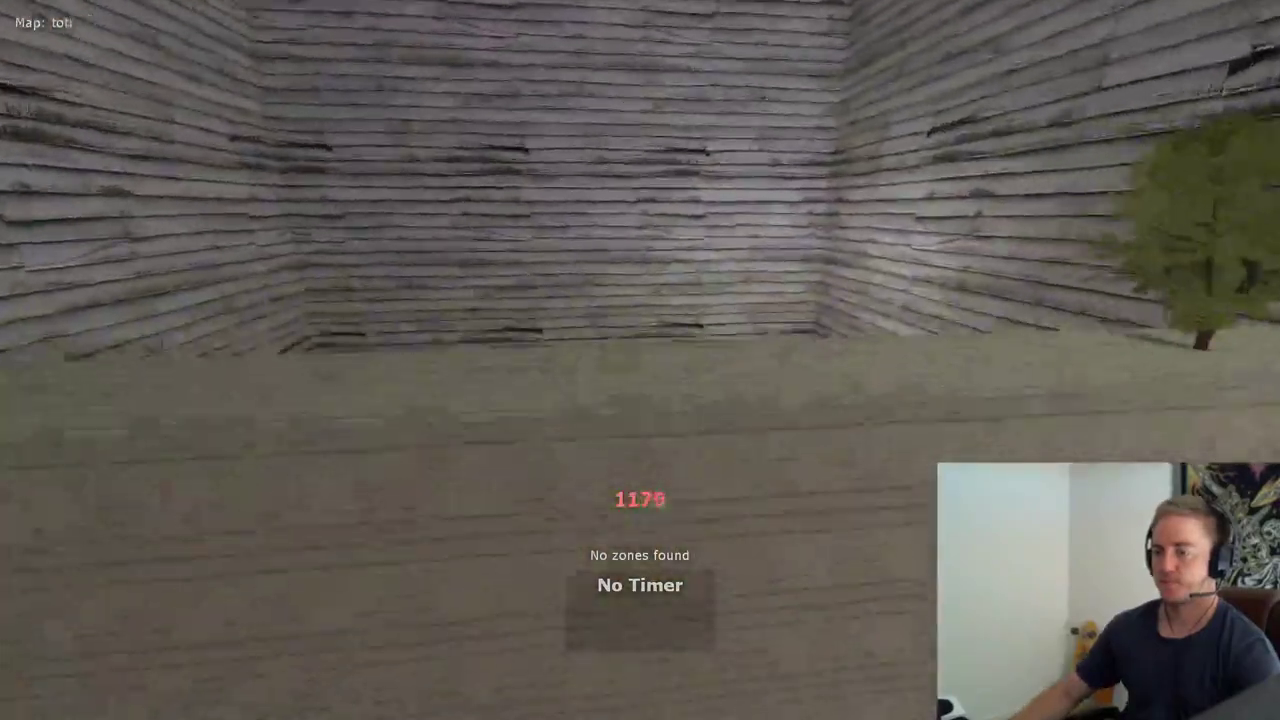
{"action": "key", "text": "a"}
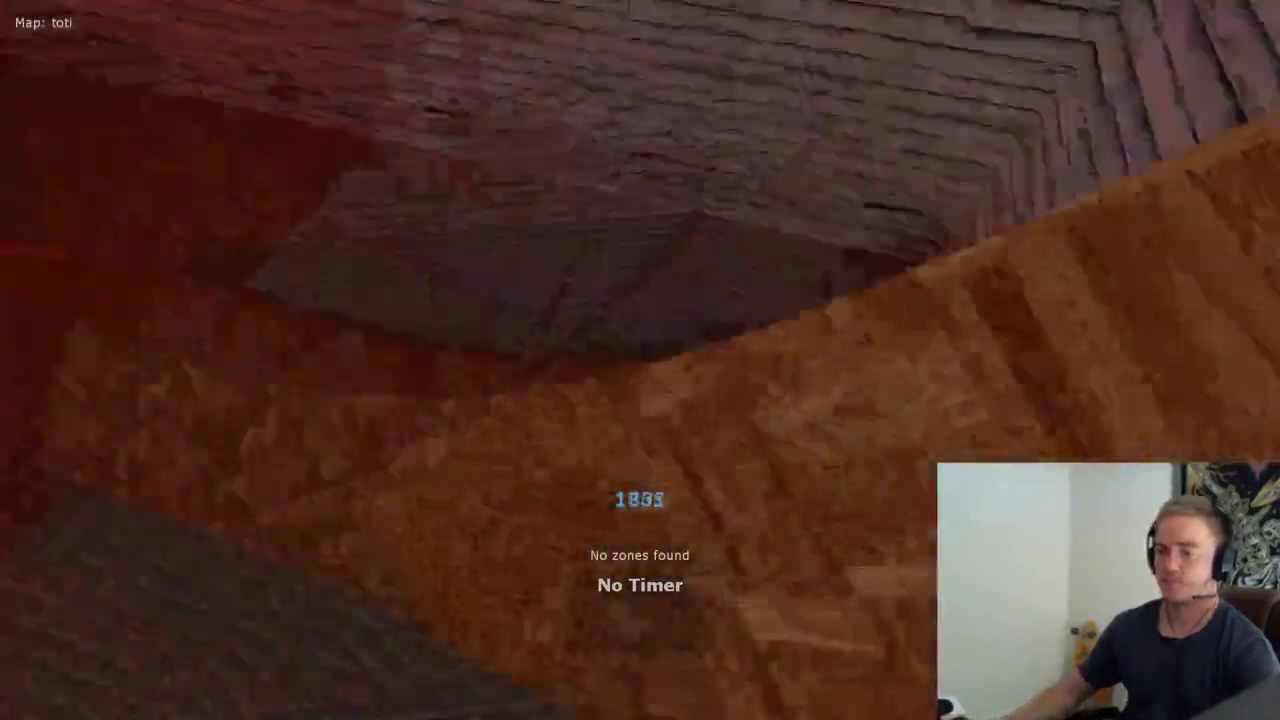
{"action": "key", "text": "a"}
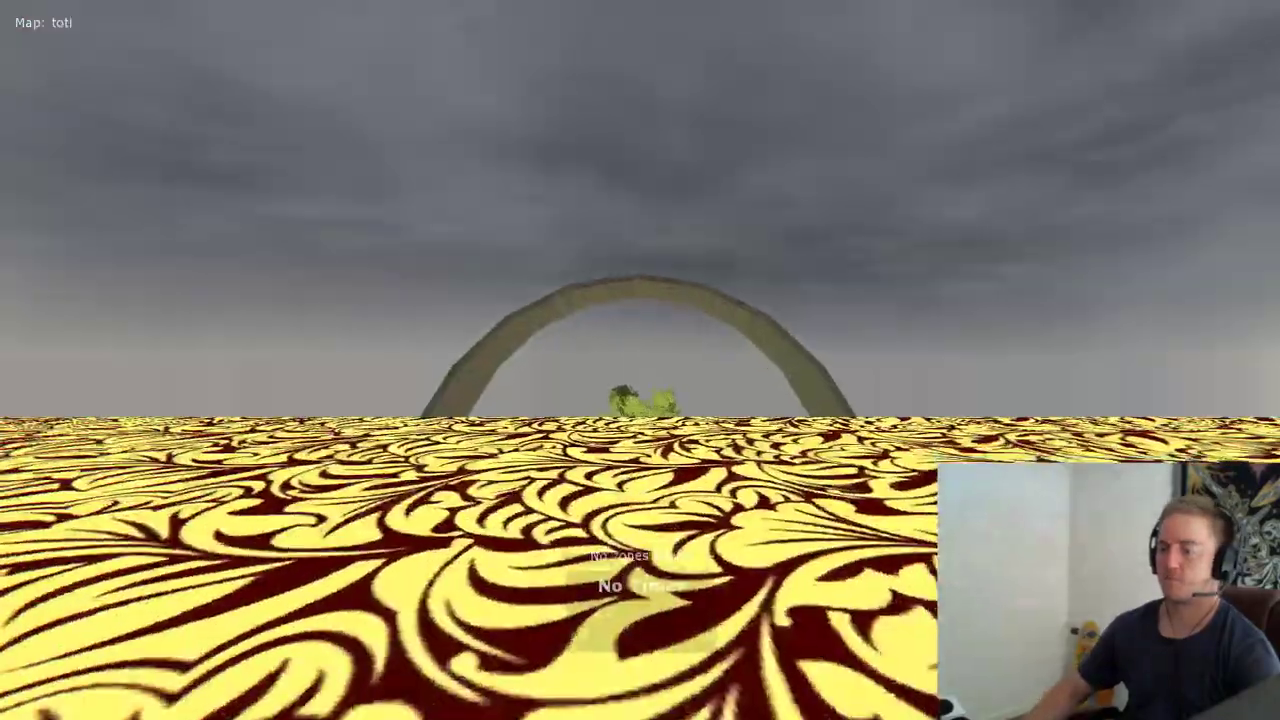
{"action": "key", "text": "w"}
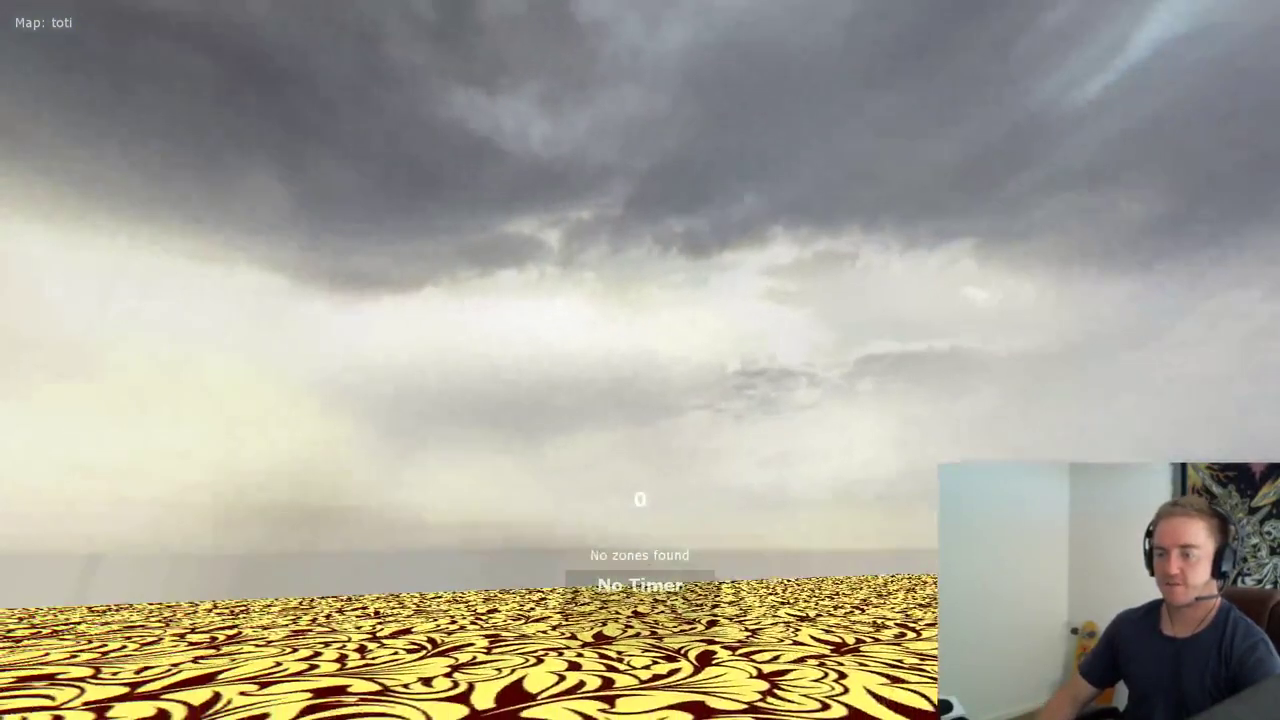
{"action": "key", "text": "w"}
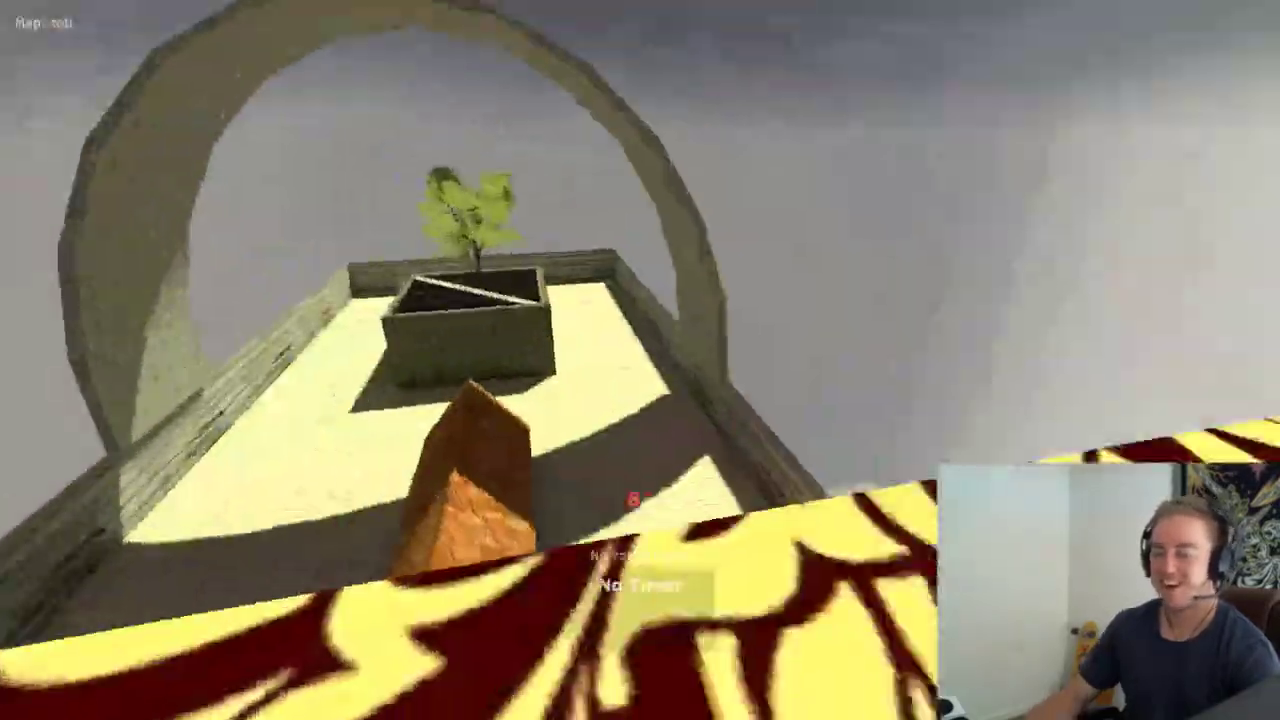